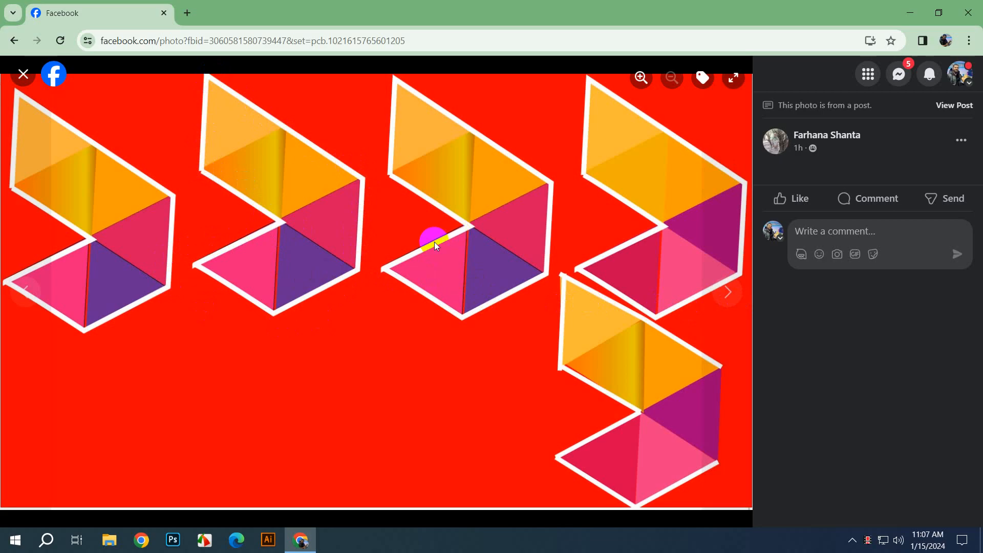
Step: View the open post's brand-logo sheet, close it, and look over the following post with six folded-ribbon logos on red
click(736, 293)
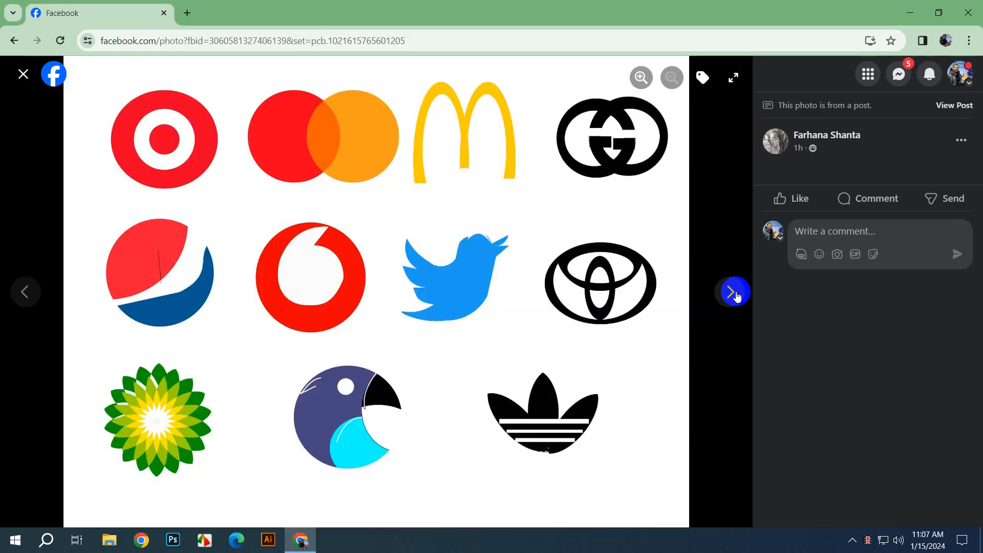
key(Escape)
scroll(542, 273, down, 9)
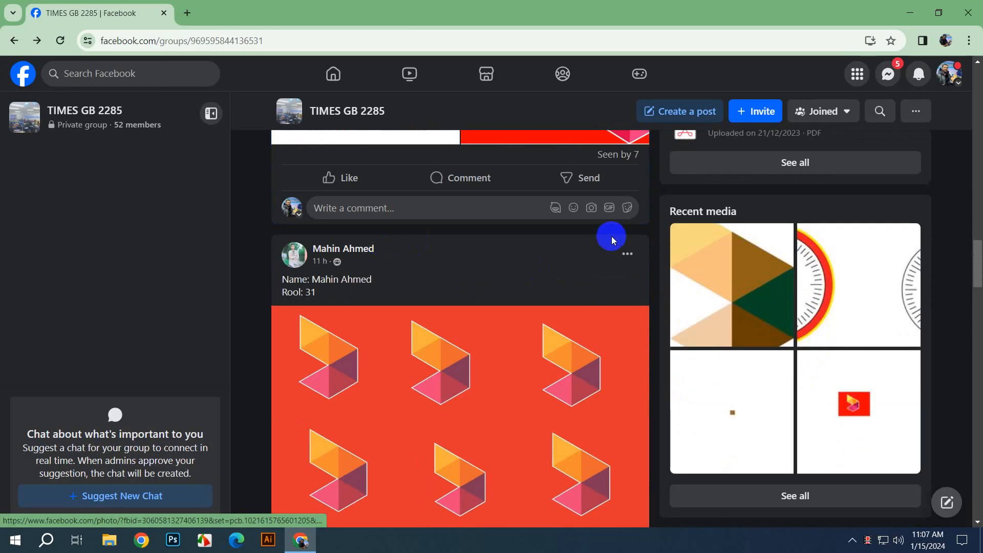
scroll(574, 244, down, 3)
scroll(464, 246, up, 1)
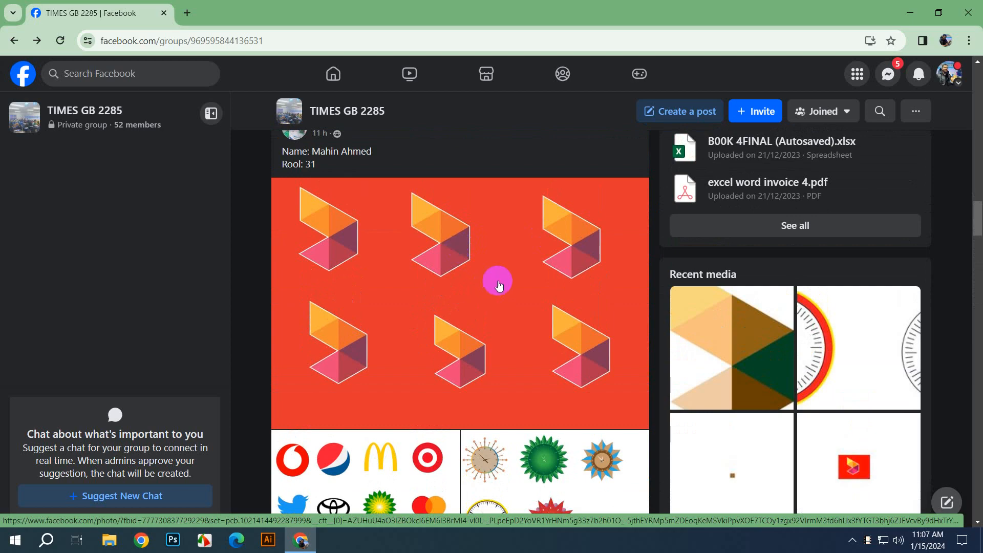
scroll(499, 284, up, 1)
scroll(499, 284, down, 10)
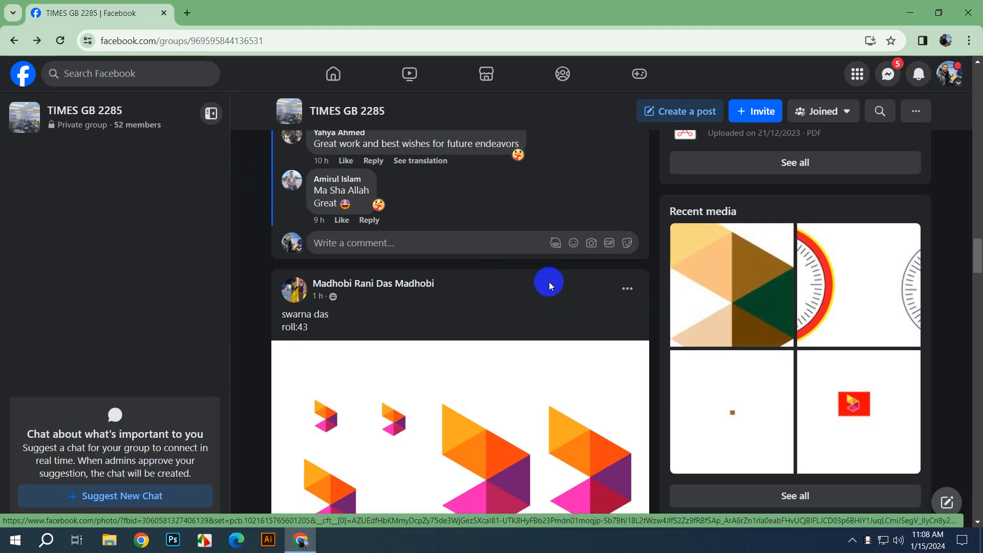
Step: Open the white-background sheet of folded-ribbon logos in the next post and magnify its lower-left logo for inspection
scroll(549, 281, down, 4)
click(512, 315)
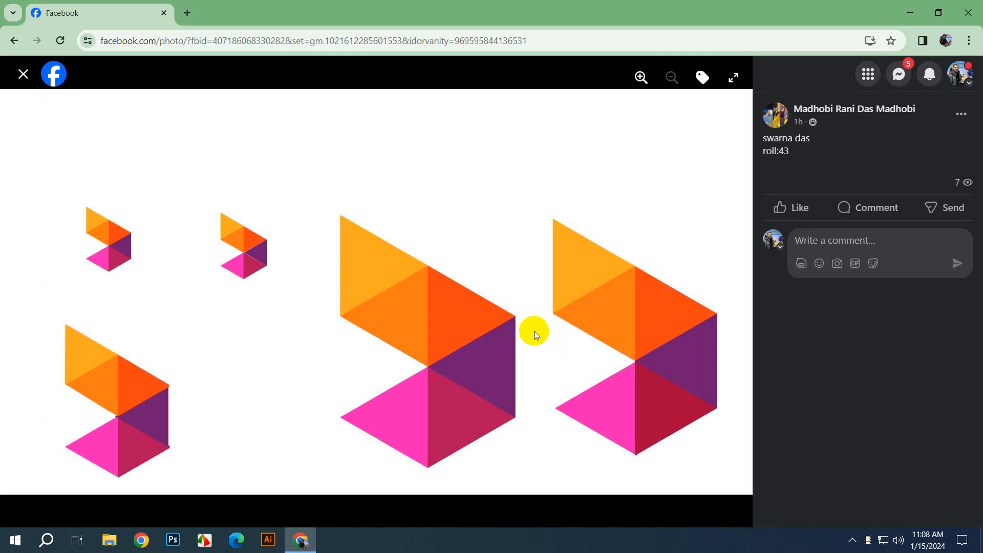
click(640, 76)
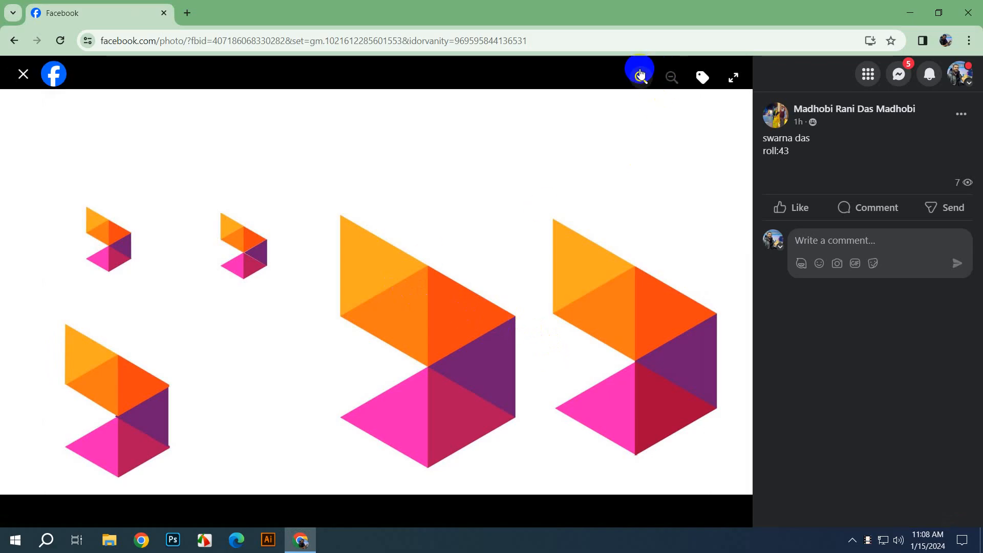
click(640, 83)
click(640, 81)
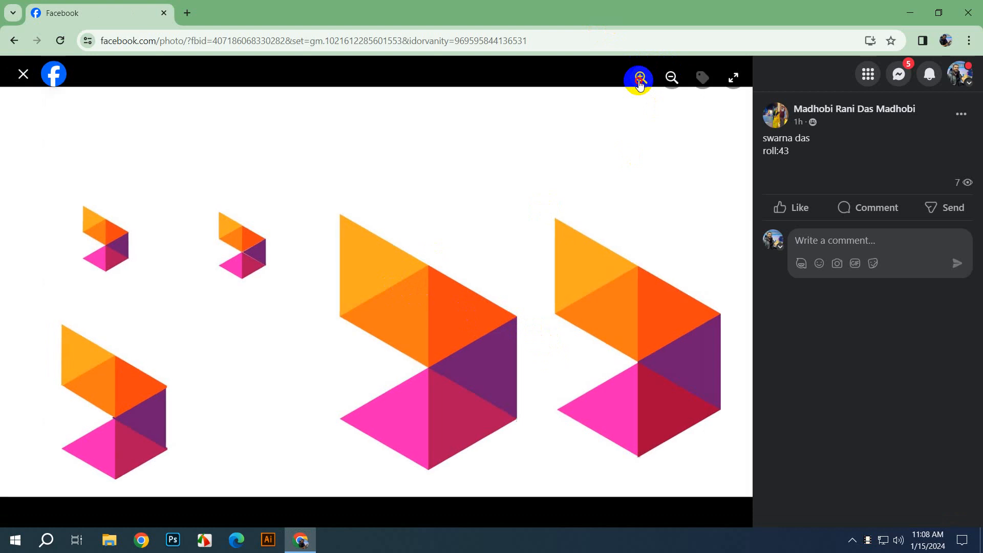
click(640, 81)
drag(43, 416, 316, 425)
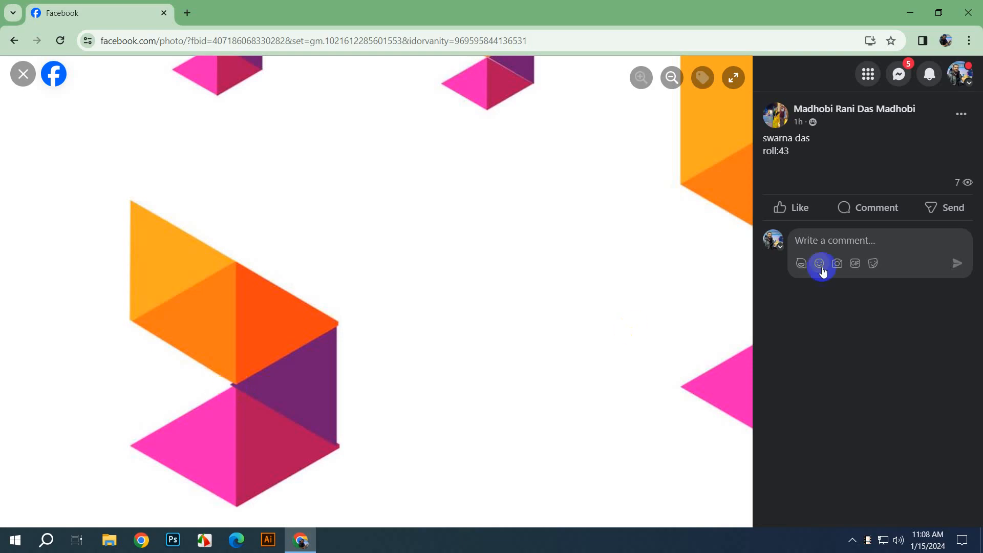
Step: Zoom the white-background logo sheet back out to full view and close the photo
click(672, 78)
click(672, 78)
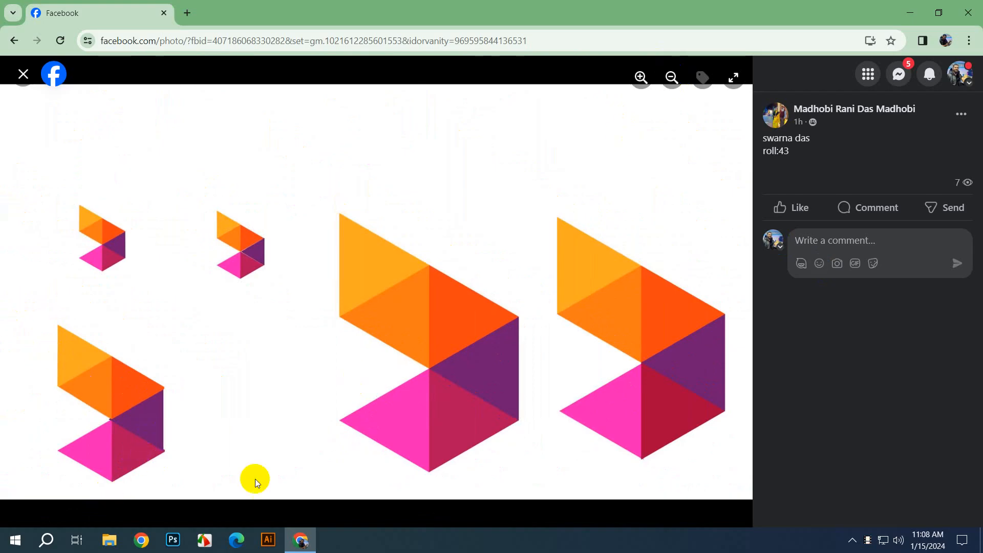
click(671, 77)
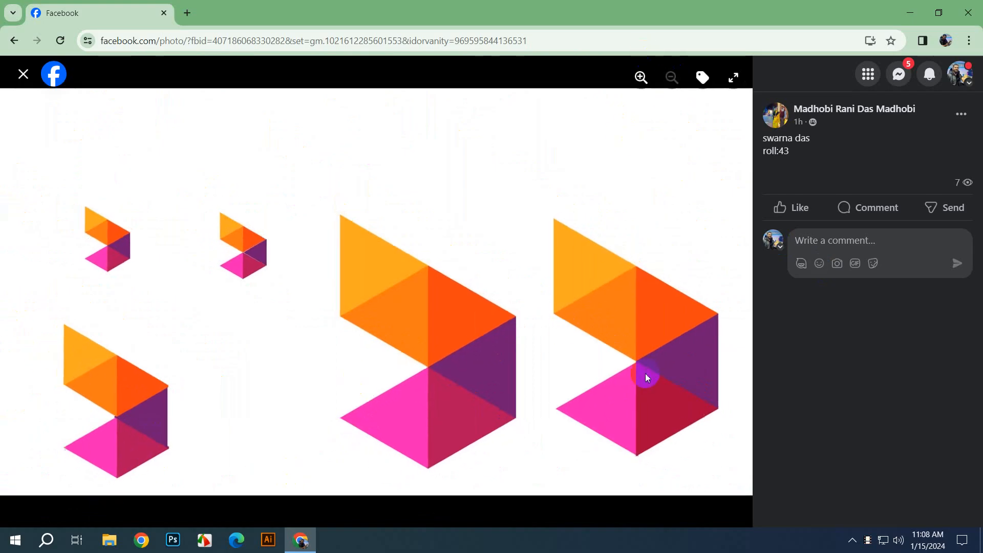
key(Escape)
Step: View the red-rimmed clock photo in the next homework post at full size and return to the group feed
scroll(427, 339, down, 5)
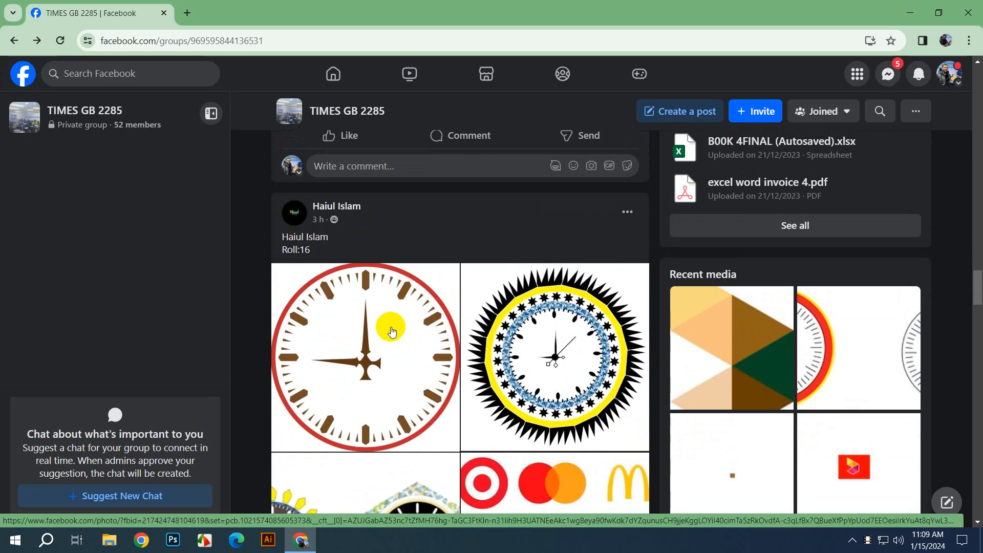
click(369, 315)
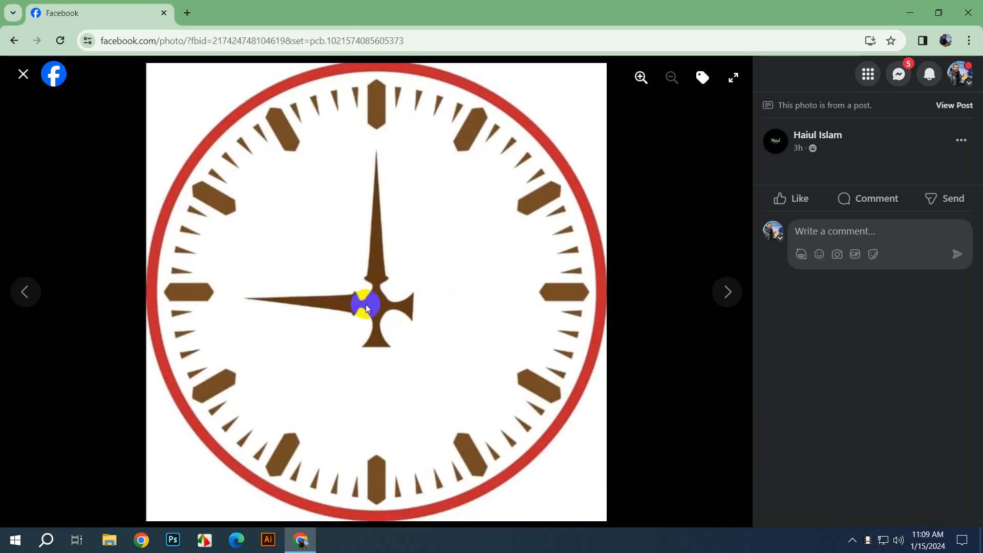
key(Escape)
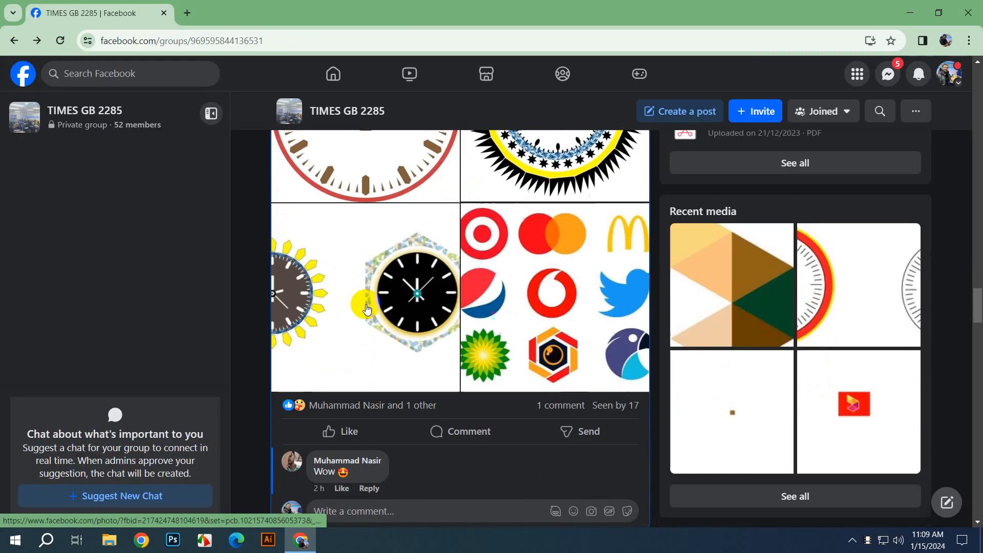
Step: Open the brown wall clock photo in the next post and page forward through the clocks to the olive-rimmed one
scroll(367, 309, down, 5)
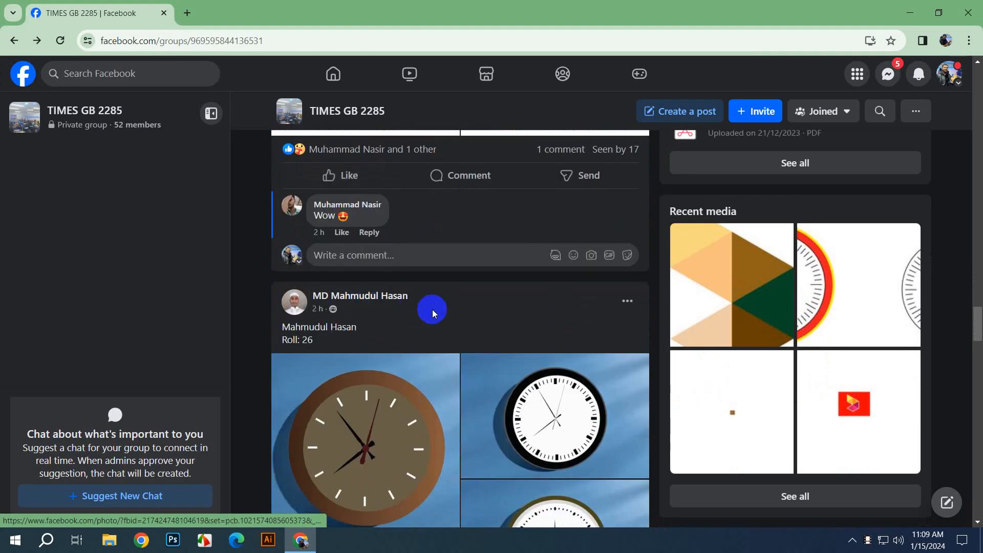
scroll(432, 309, down, 3)
click(433, 313)
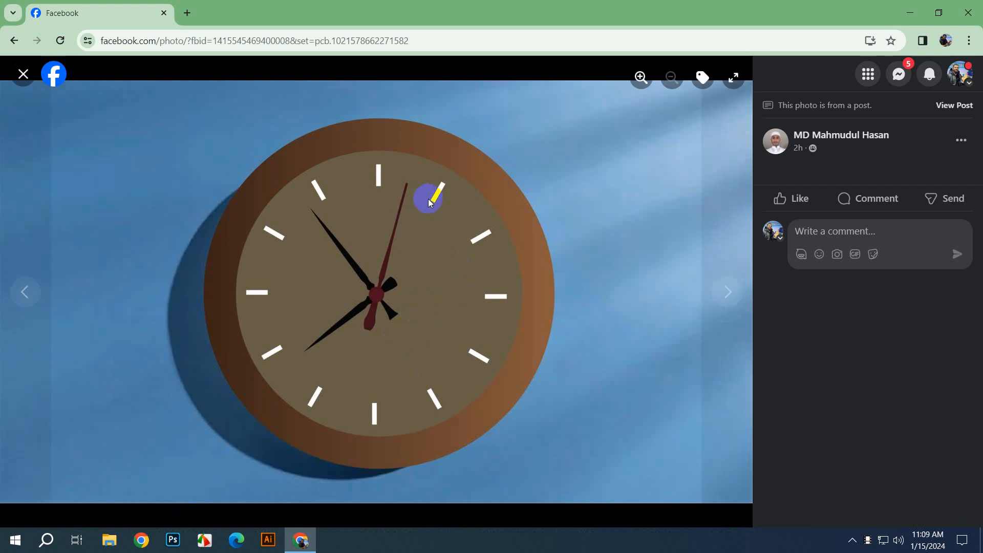
click(738, 300)
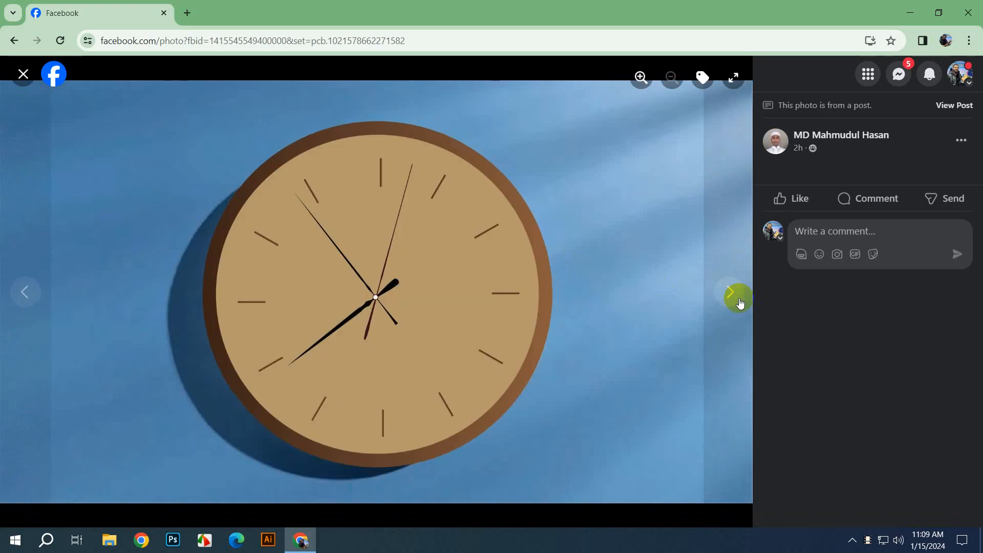
click(740, 301)
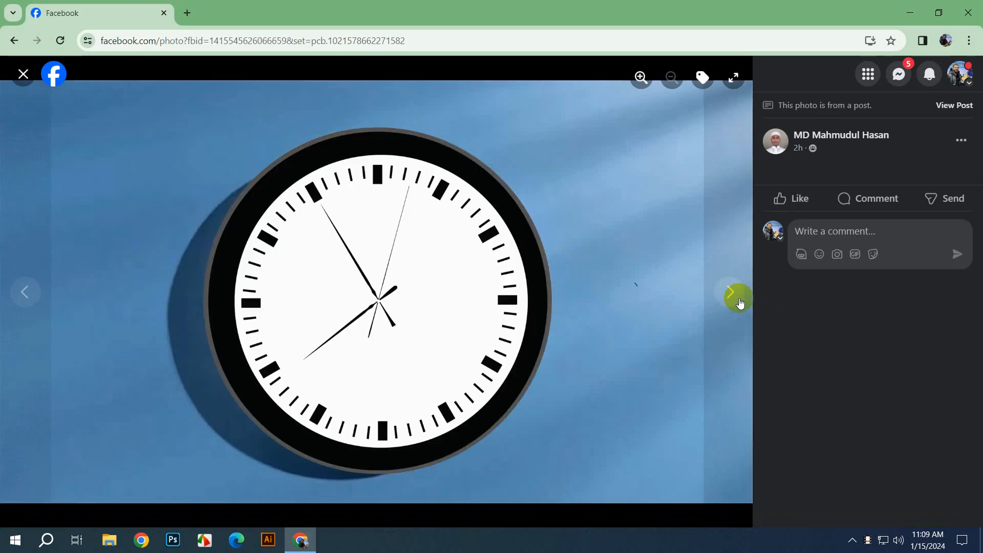
click(739, 302)
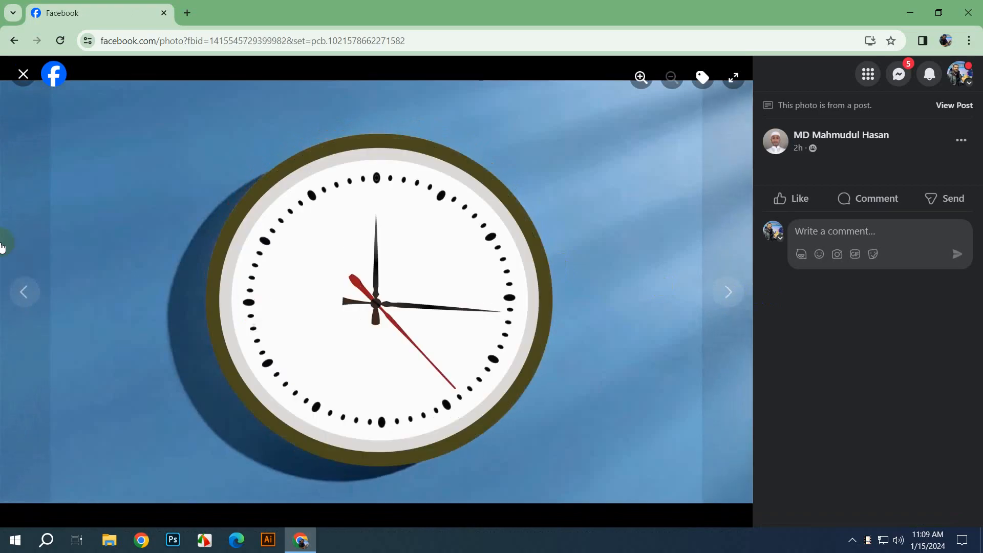
Step: Look back at the black-rimmed clock photo and page forward to the clock with the polygonal brown frame
click(22, 282)
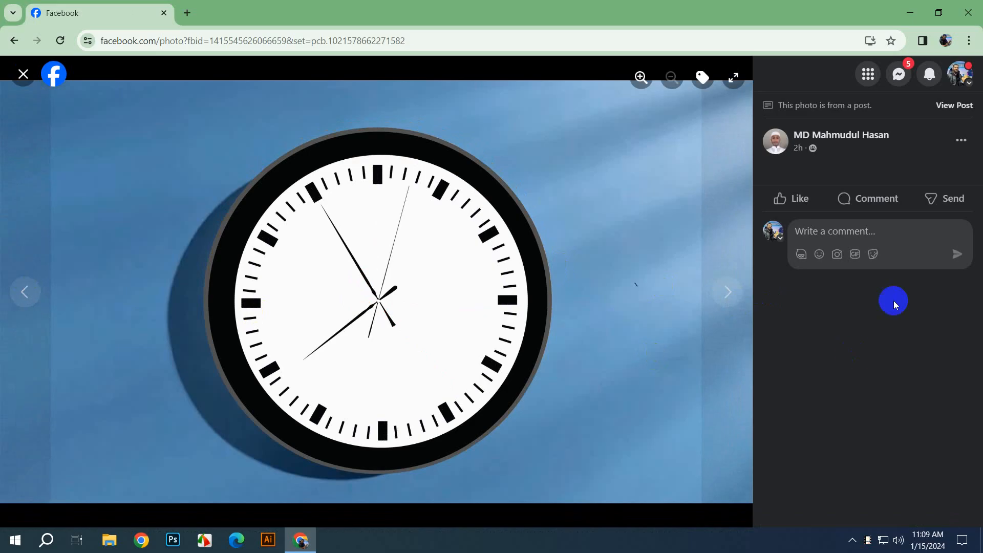
click(733, 295)
click(732, 296)
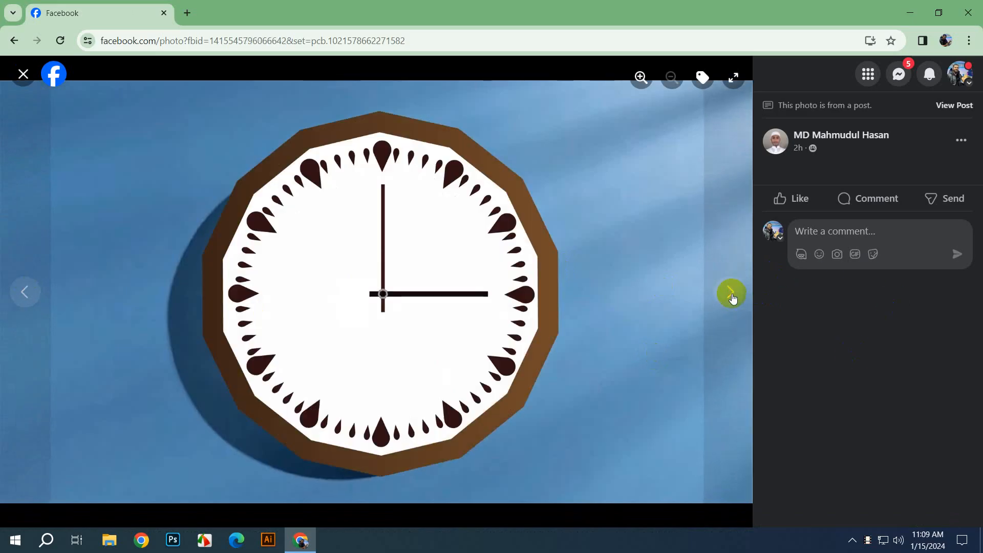
Step: Review the same post's brand-logo and folded-ribbon logo sheets, and close the photo viewer
click(732, 296)
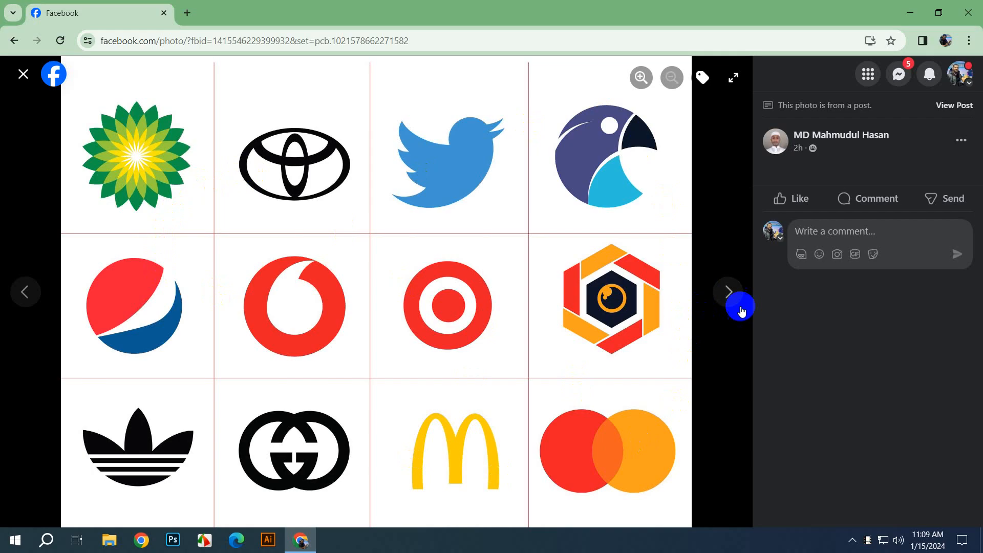
click(725, 294)
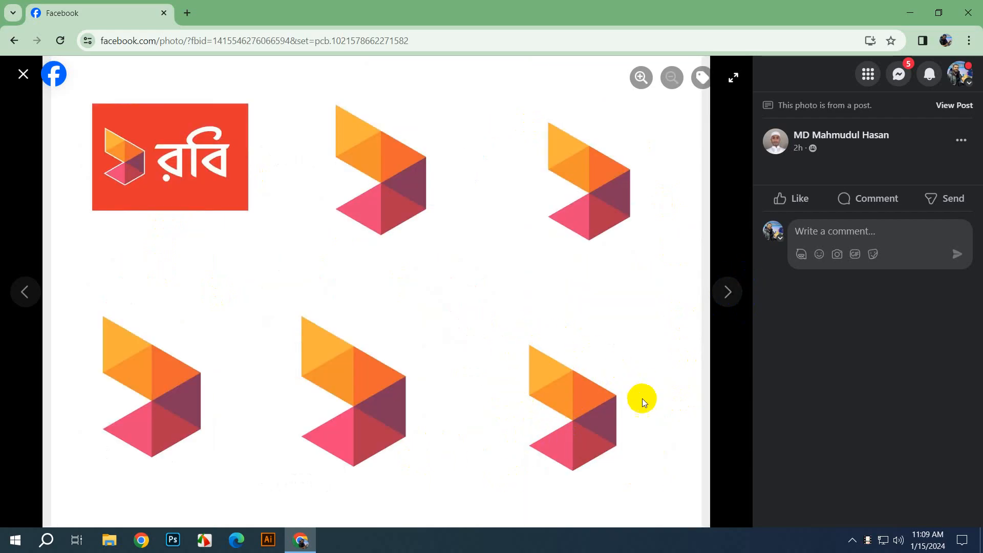
click(727, 292)
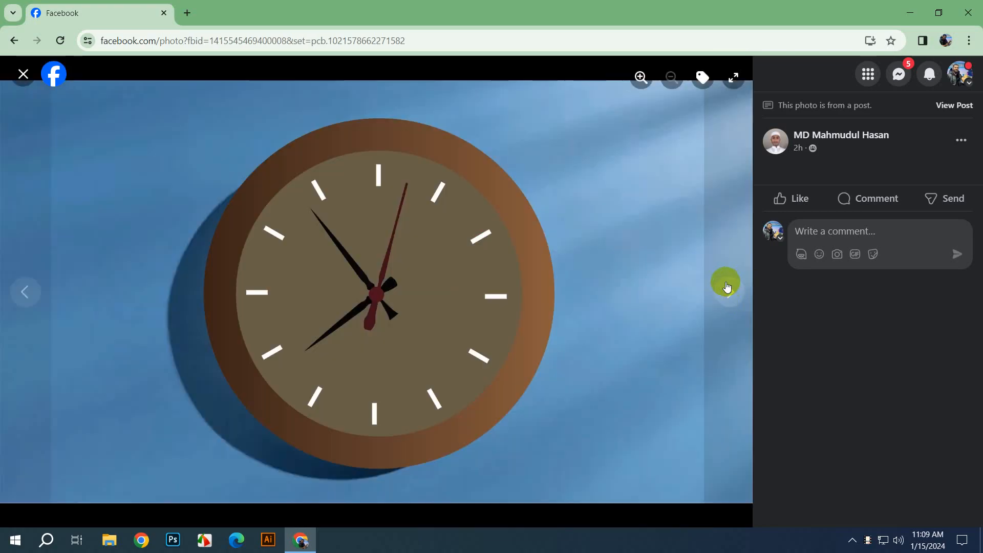
key(Escape)
Step: Browse the feed to the post captioned "Hw is 4" and open its red-background logo photo
scroll(457, 250, down, 5)
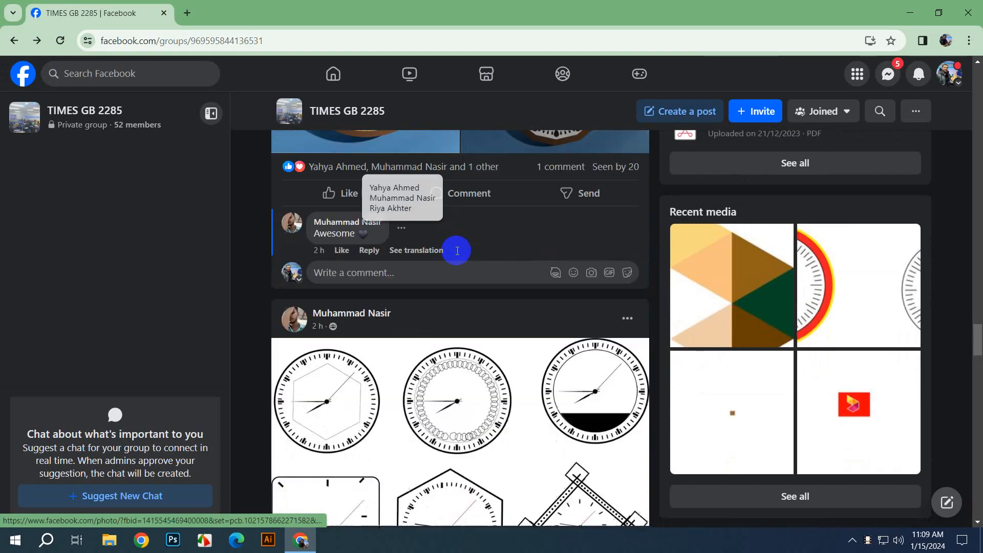
scroll(457, 251, down, 1)
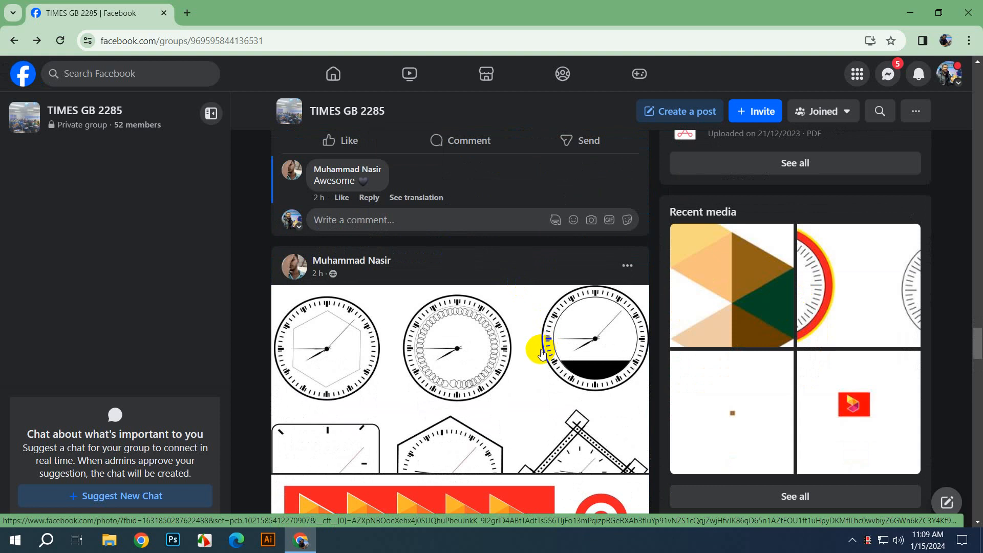
scroll(542, 353, down, 9)
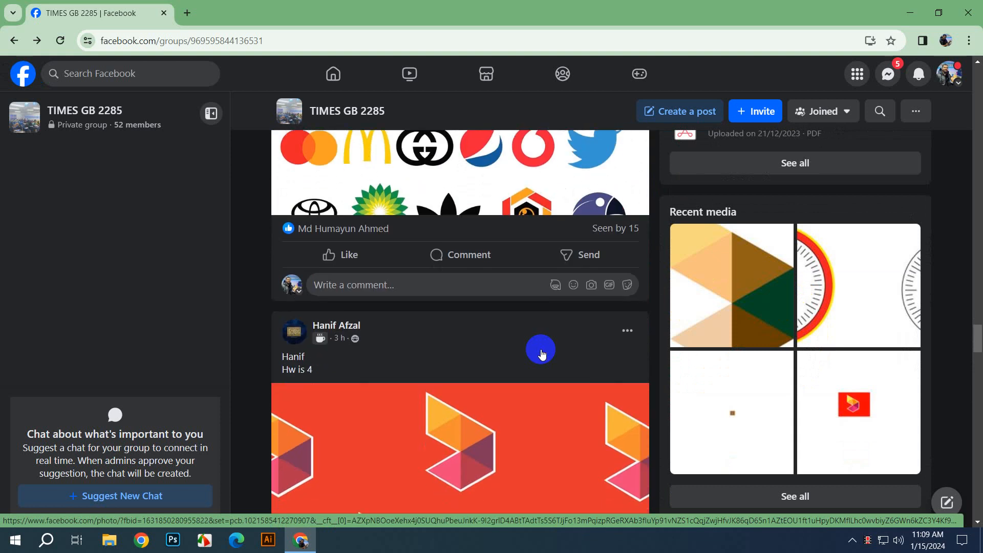
scroll(541, 353, down, 1)
scroll(541, 349, down, 3)
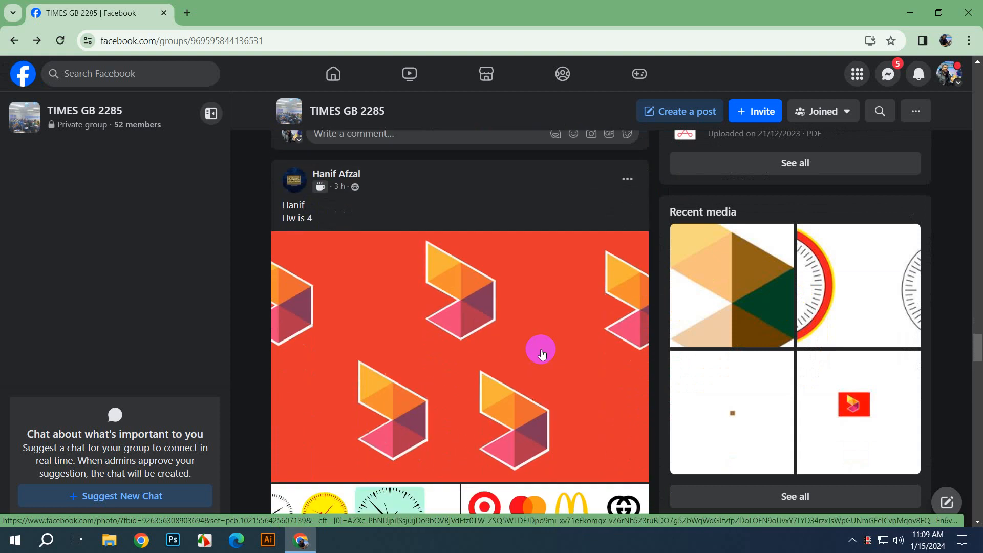
click(450, 306)
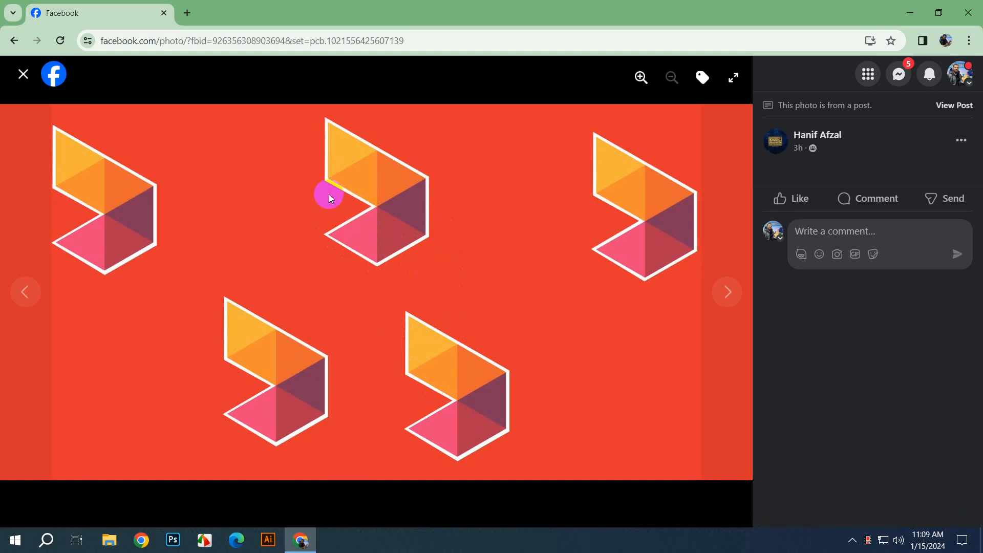
Step: Review the clock and brand-logo sheets in the "Hw is 4" post and return to the group feed
click(727, 290)
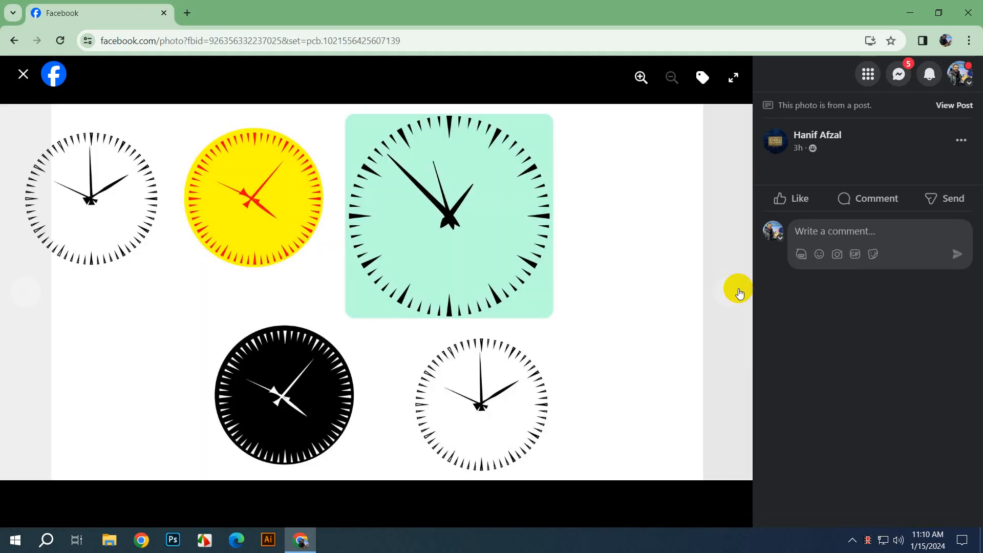
click(738, 289)
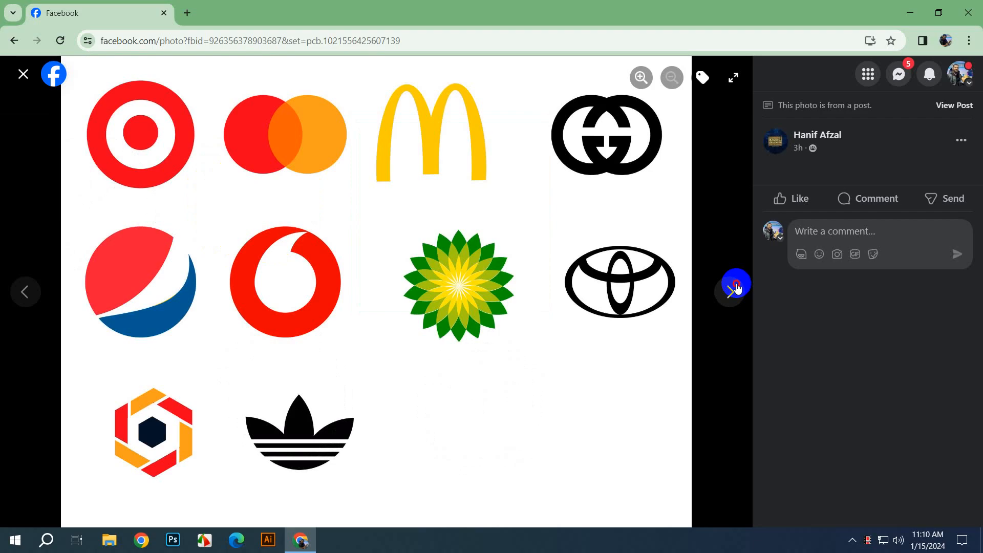
click(737, 288)
key(Escape)
Step: Open the blue-background logo sheet in the next post and page through its clock and brand-logo sheets back to the first photo
scroll(552, 270, down, 8)
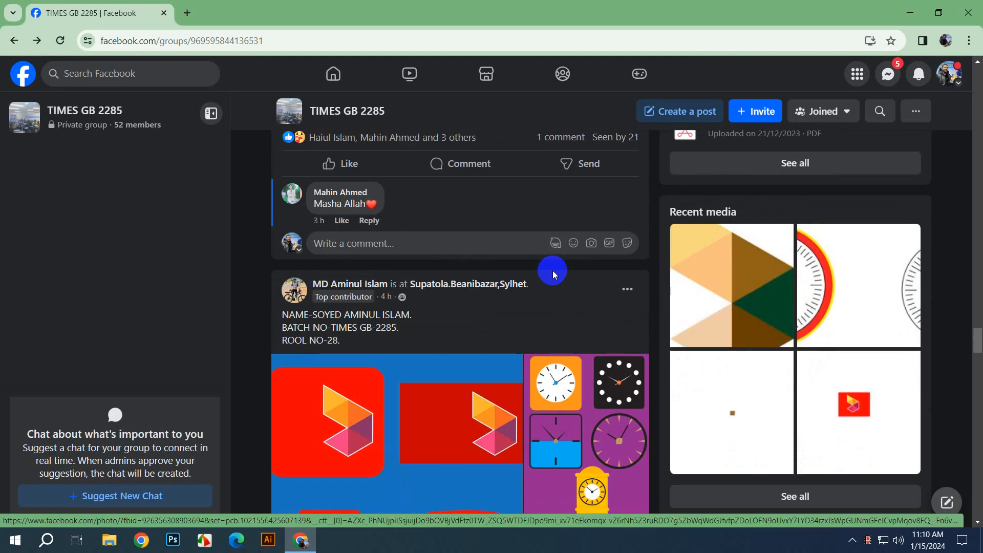
scroll(552, 270, down, 3)
click(418, 268)
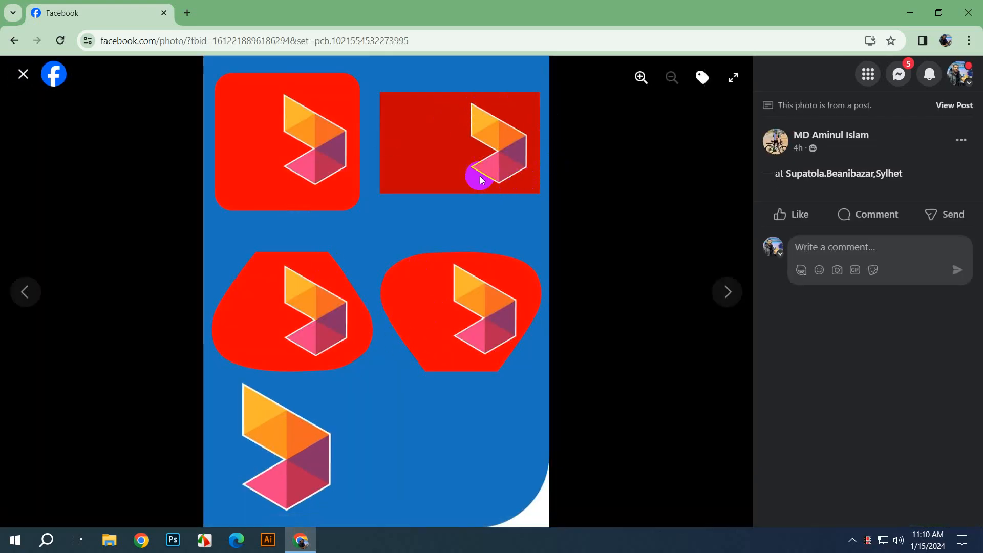
click(728, 290)
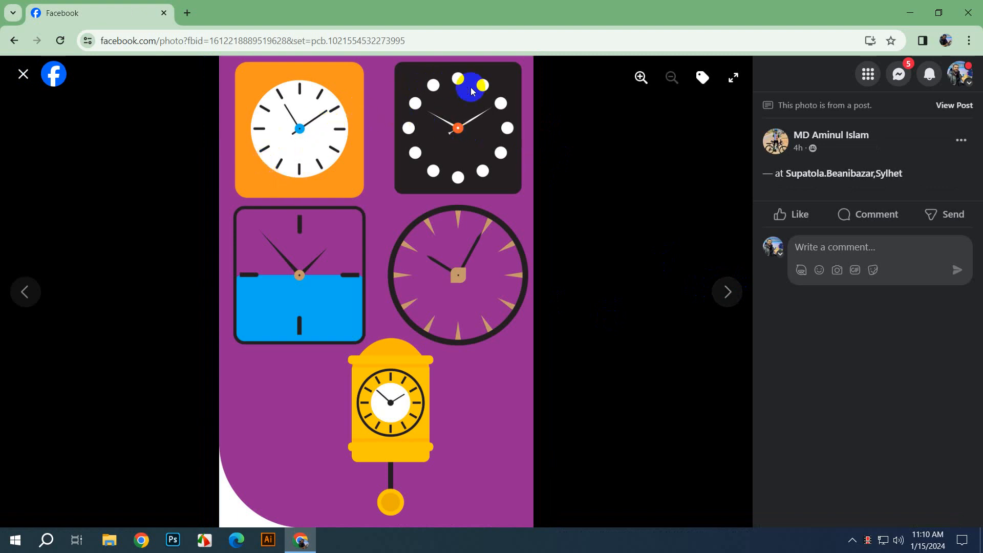
click(728, 302)
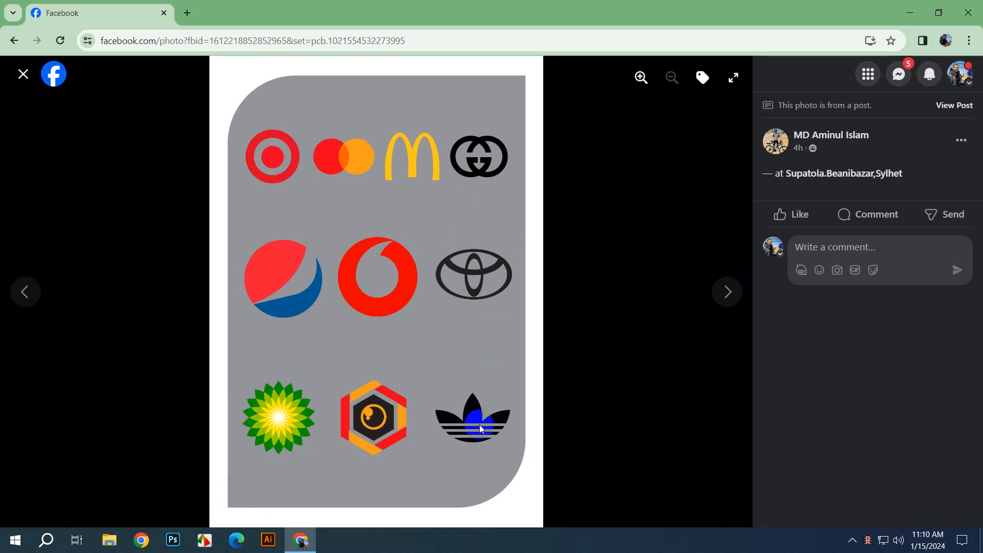
click(720, 305)
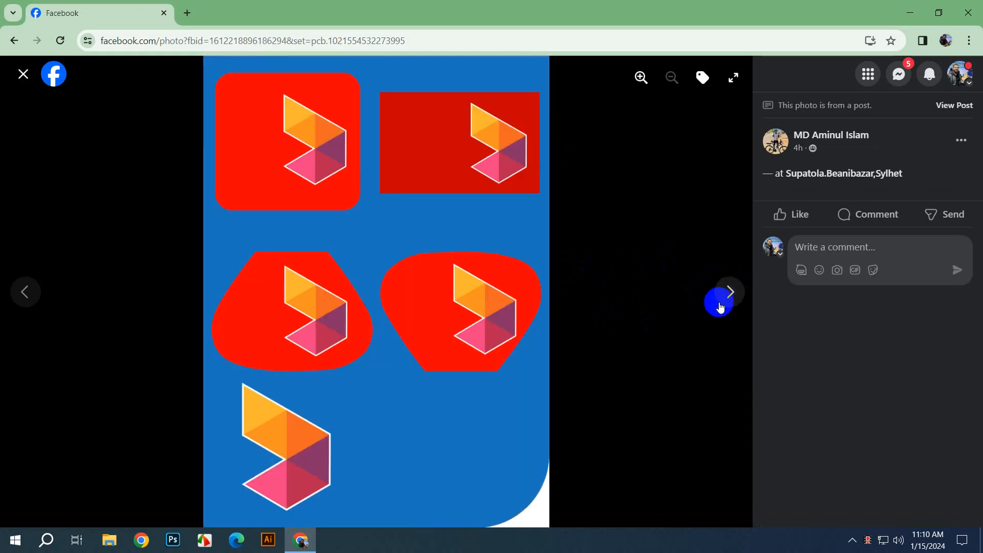
Step: Close the photo viewer and look over the next post's red-background ribbon-logo, clock and brand-logo sheets in the feed
key(Escape)
scroll(548, 359, down, 3)
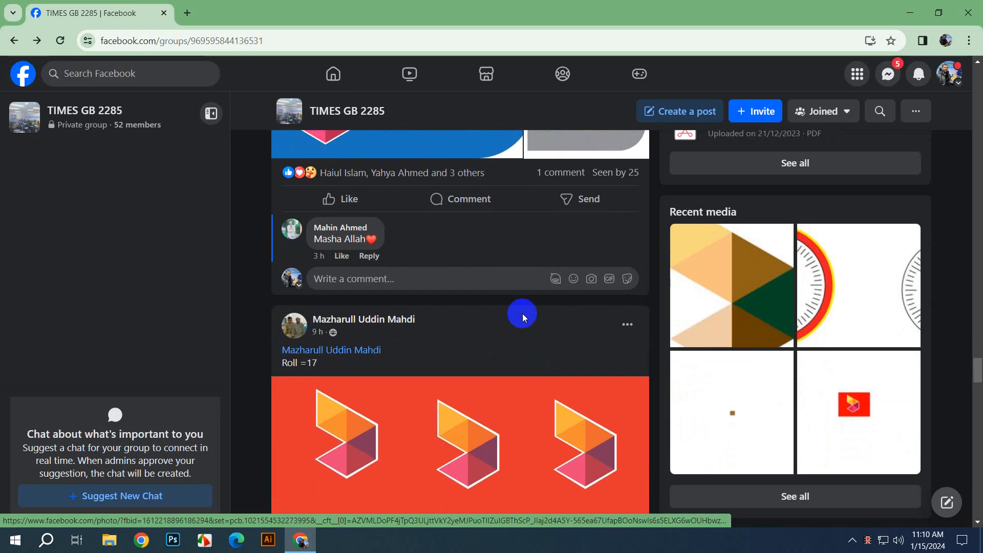
scroll(522, 313, down, 3)
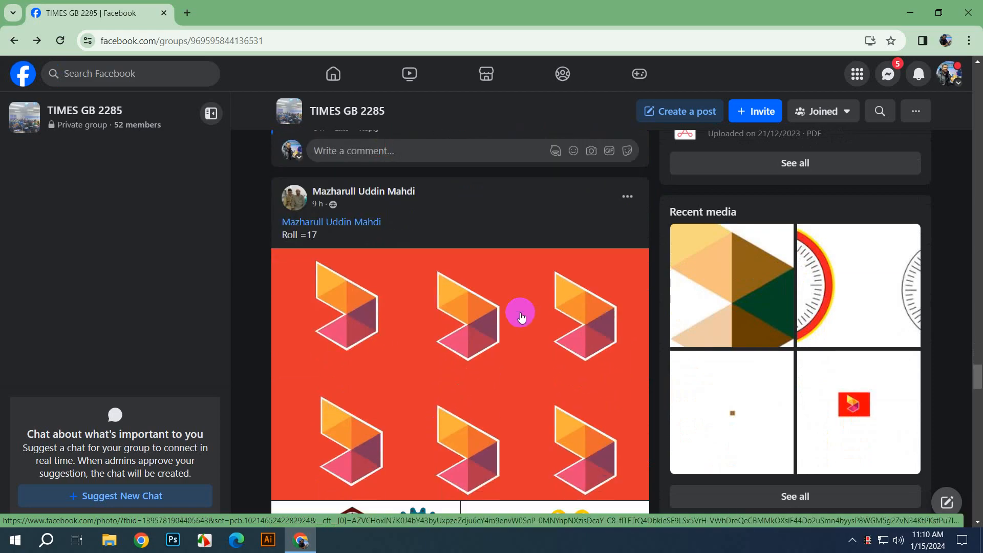
scroll(521, 315, down, 6)
scroll(500, 362, down, 1)
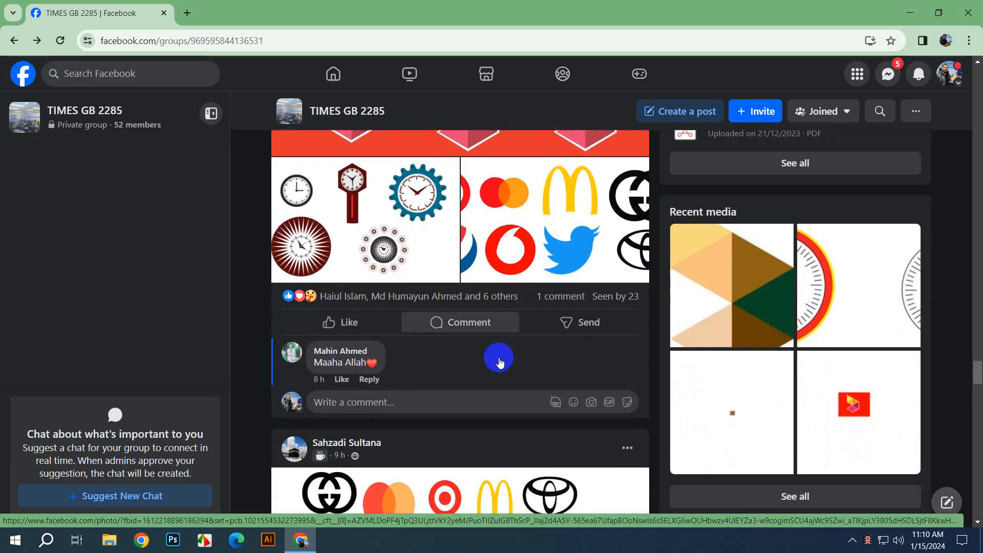
Step: Open the single brand-logo sheet in the following post, review it, and return to the group feed
scroll(500, 361, down, 2)
scroll(500, 354, down, 1)
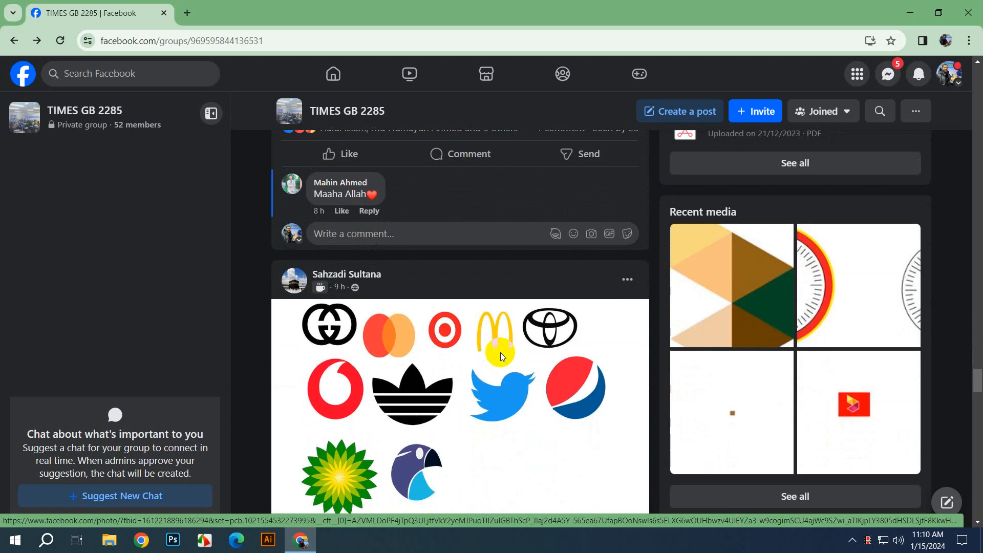
scroll(499, 352, down, 2)
click(499, 352)
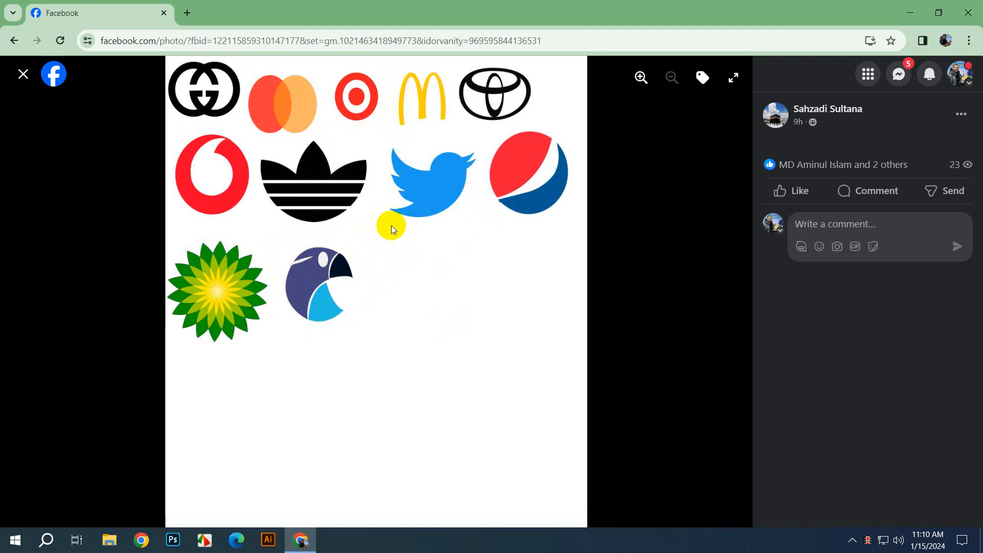
click(726, 305)
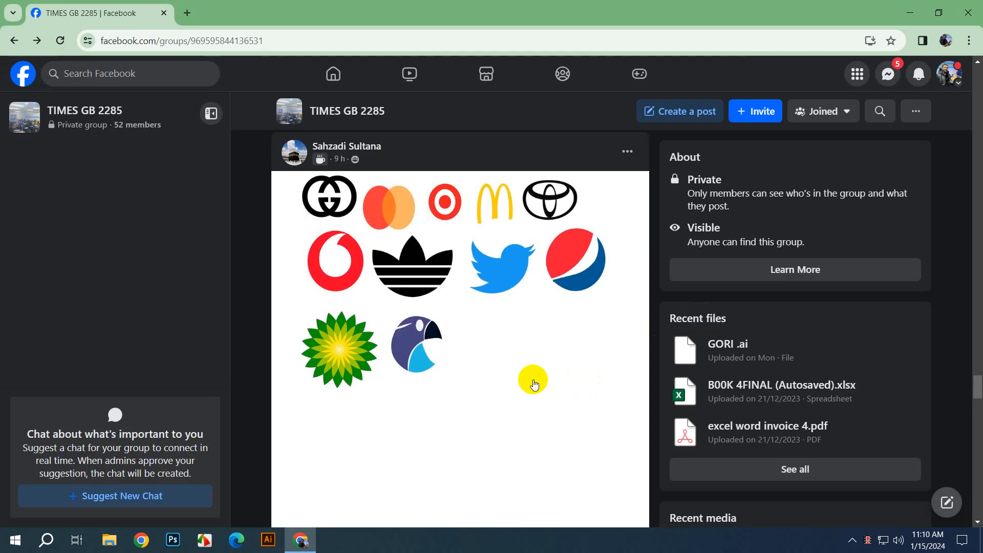
Step: Find the same student's post with five clock designs, review its photo enlarged, and return to the feed
scroll(533, 384, down, 2)
scroll(533, 384, up, 3)
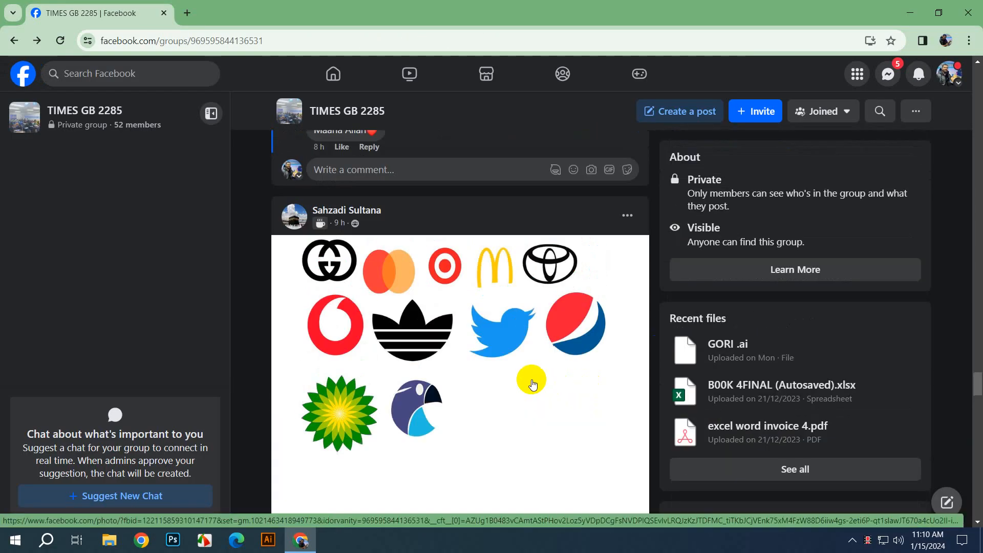
scroll(532, 384, down, 10)
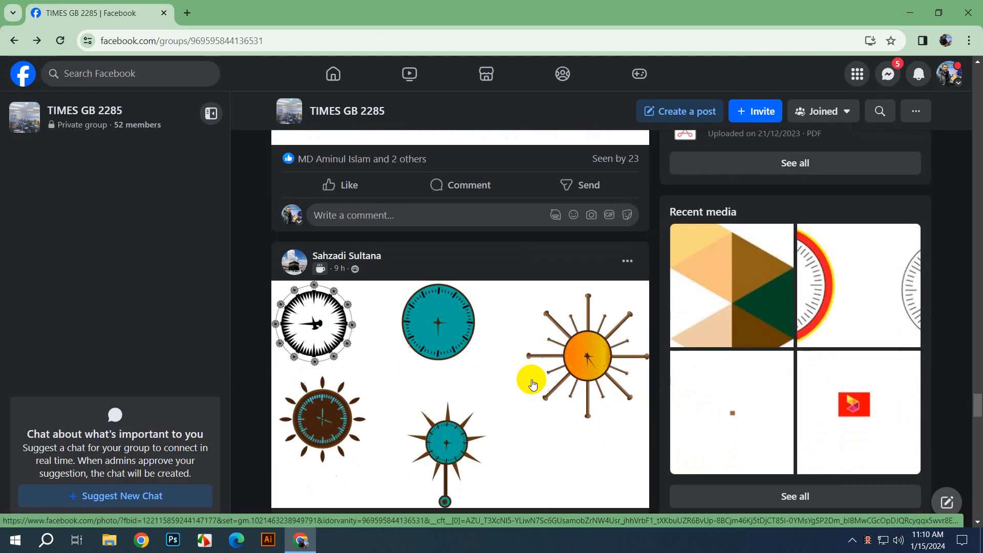
click(464, 328)
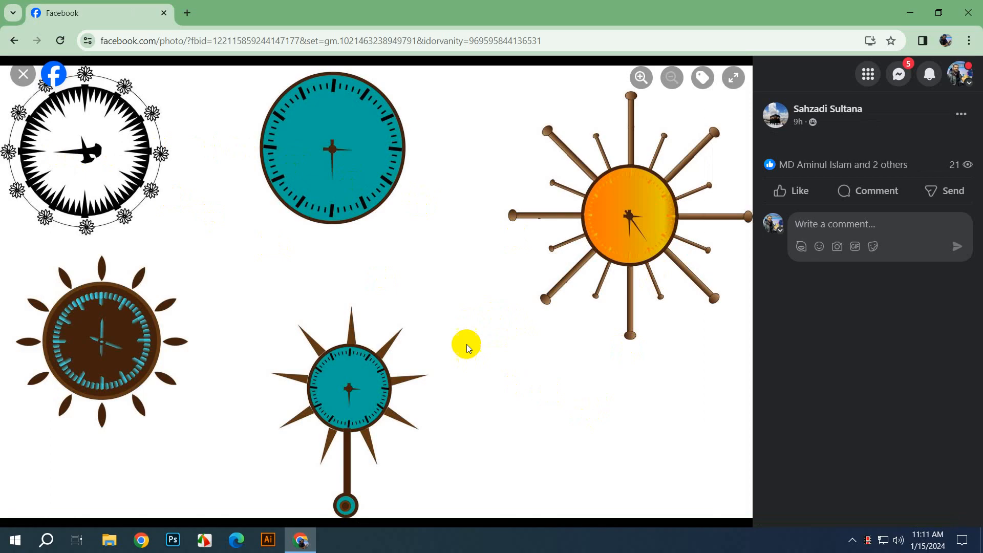
key(Escape)
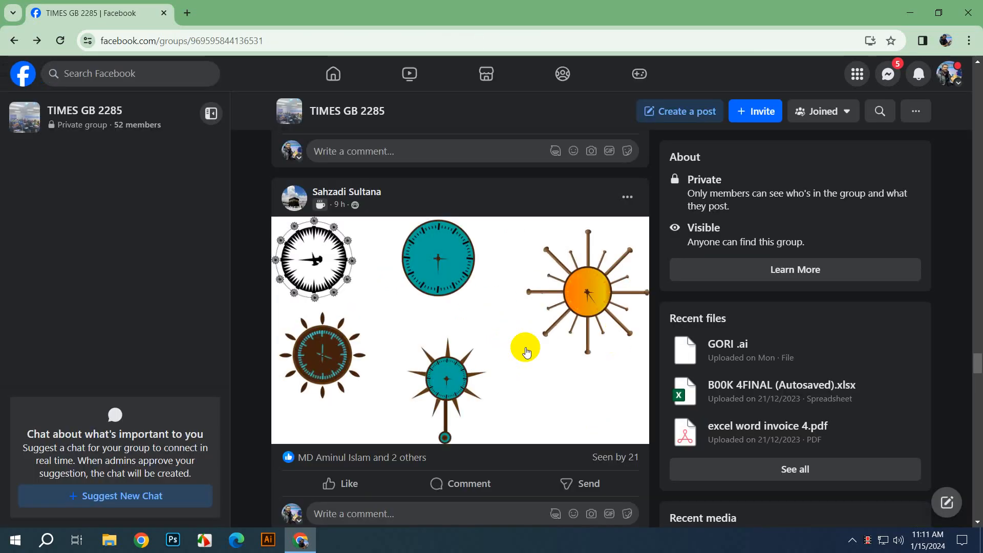
Step: View the same student's white-background folded-ribbon logo sheet enlarged and close it
scroll(520, 351, down, 8)
click(472, 333)
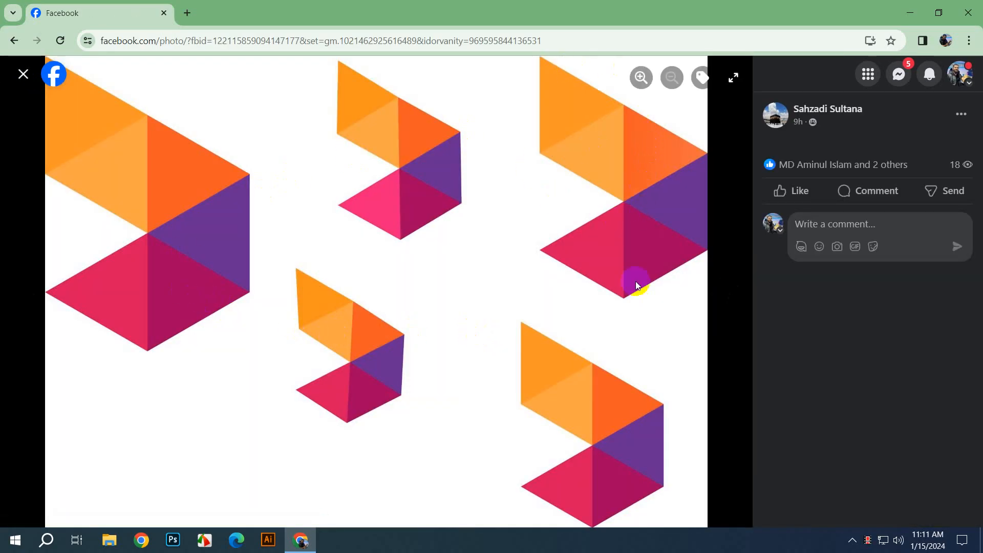
key(Escape)
Step: Open the next student's brand-logo sheet, inspect the Pepsi logo's edges zoomed in, and restore the normal zoom
scroll(432, 305, down, 7)
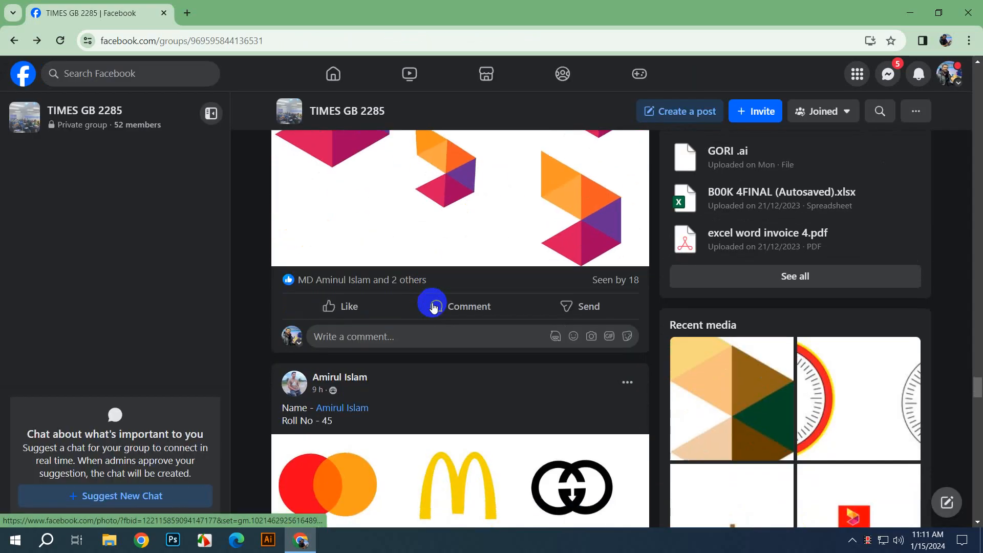
scroll(432, 305, down, 1)
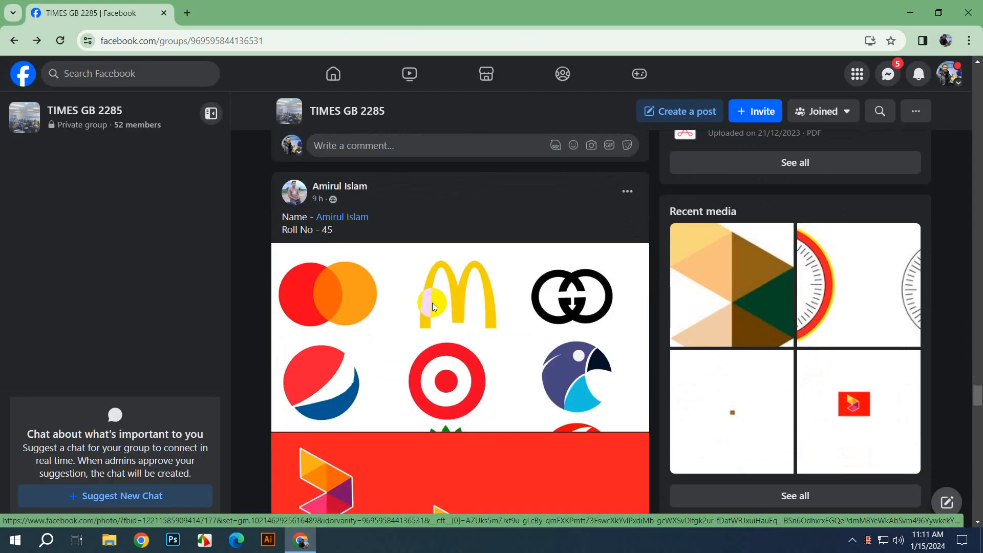
click(432, 302)
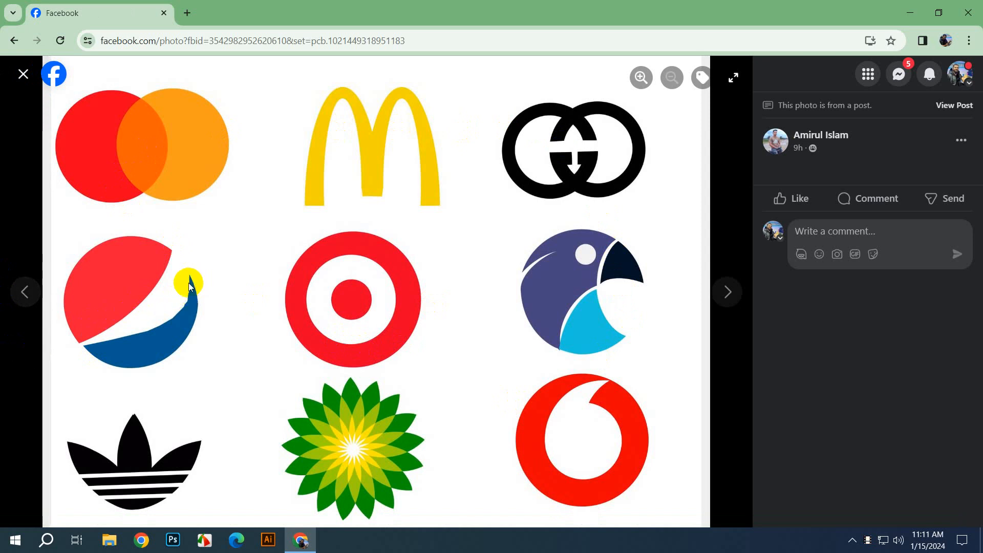
click(643, 76)
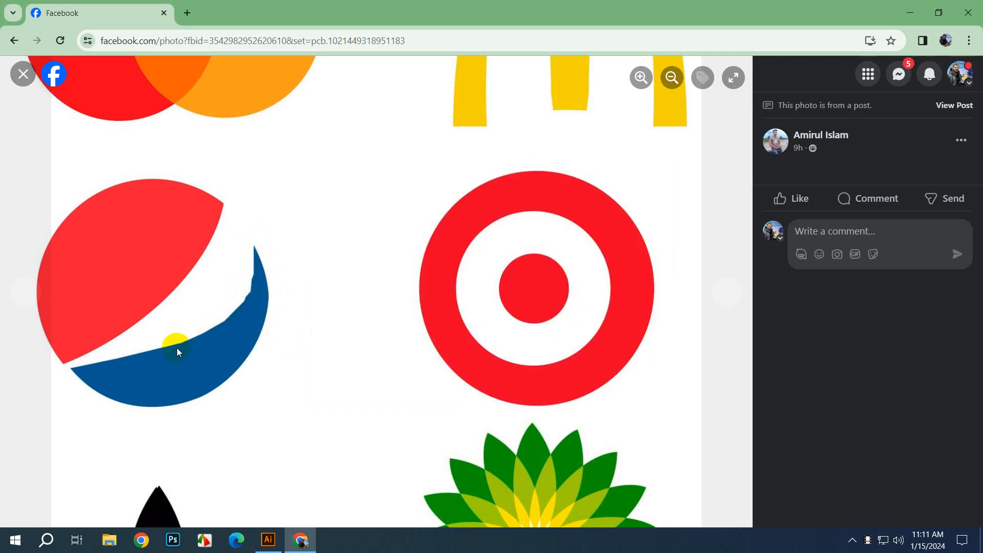
click(672, 77)
Step: Review the red-background ribbon-logo sheet in the same post and close the photo viewer
click(728, 291)
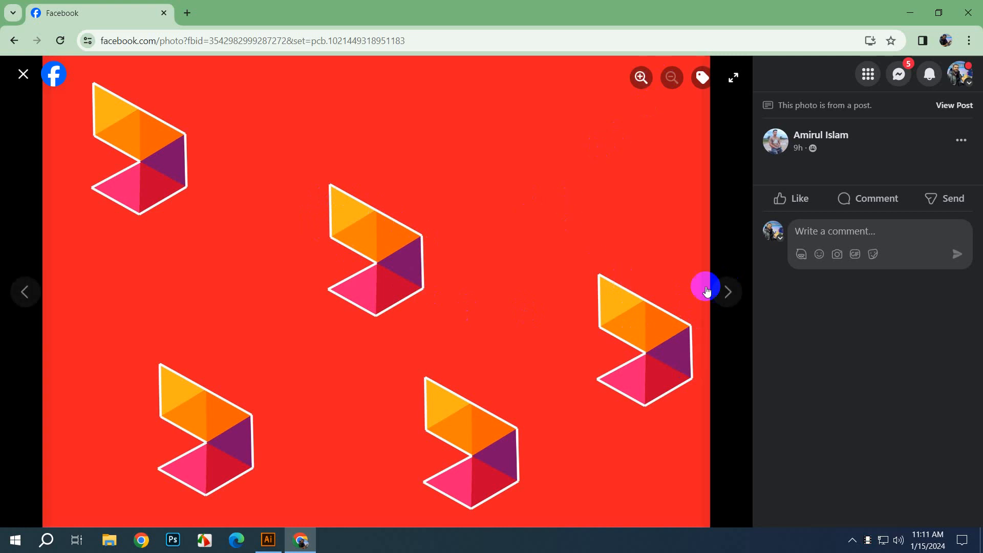
click(732, 293)
key(Escape)
Step: Browse the feed to the post captioned "Home Work" and open its clock design sheet
scroll(439, 274, down, 10)
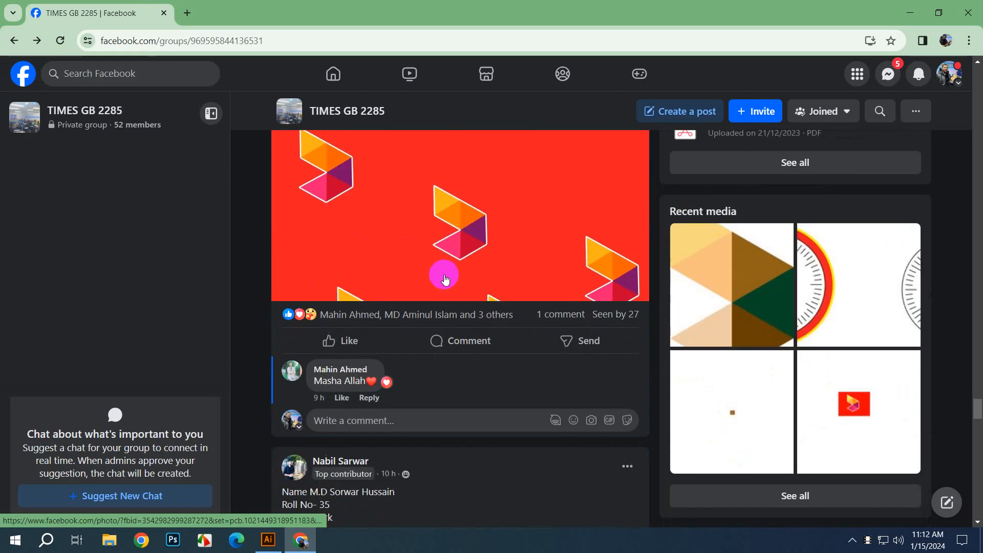
scroll(441, 271, down, 3)
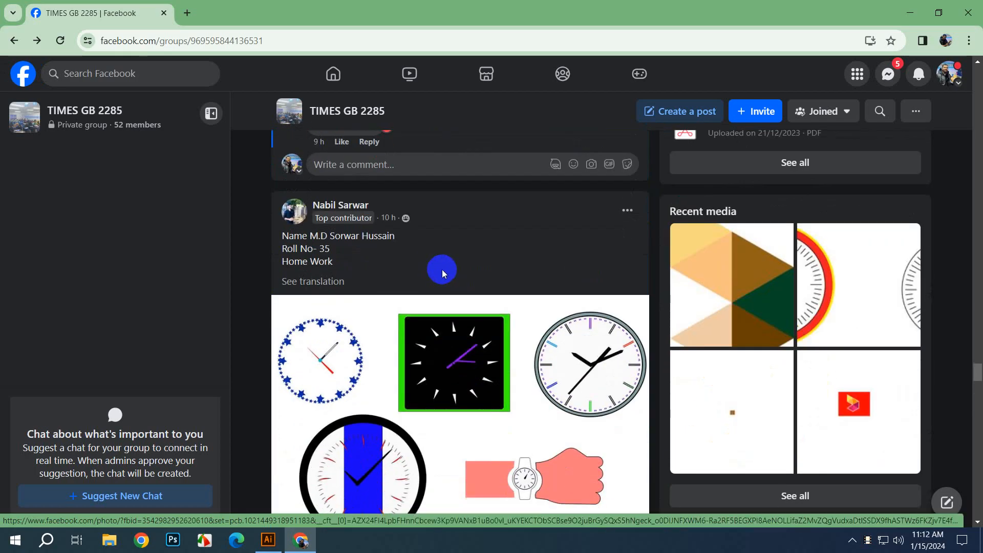
click(433, 272)
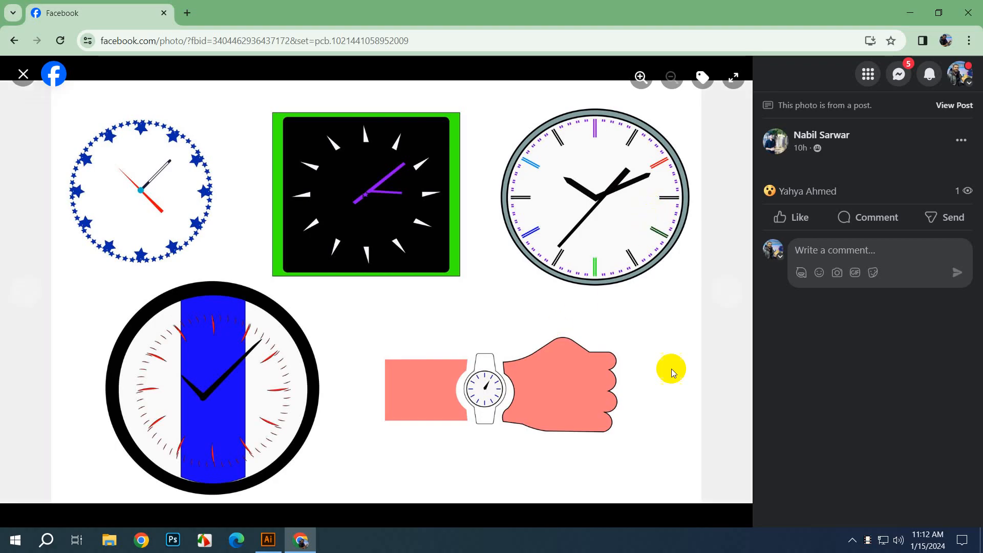
Step: Page through the "Home Work" post's ribbon-logo, brand-logo and clock sheets, and return to the feed
click(727, 302)
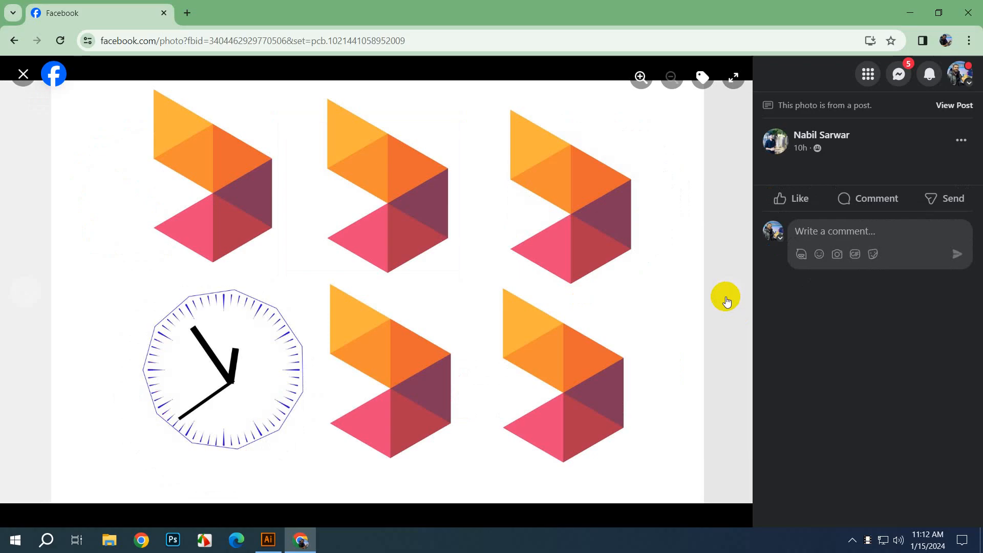
click(723, 301)
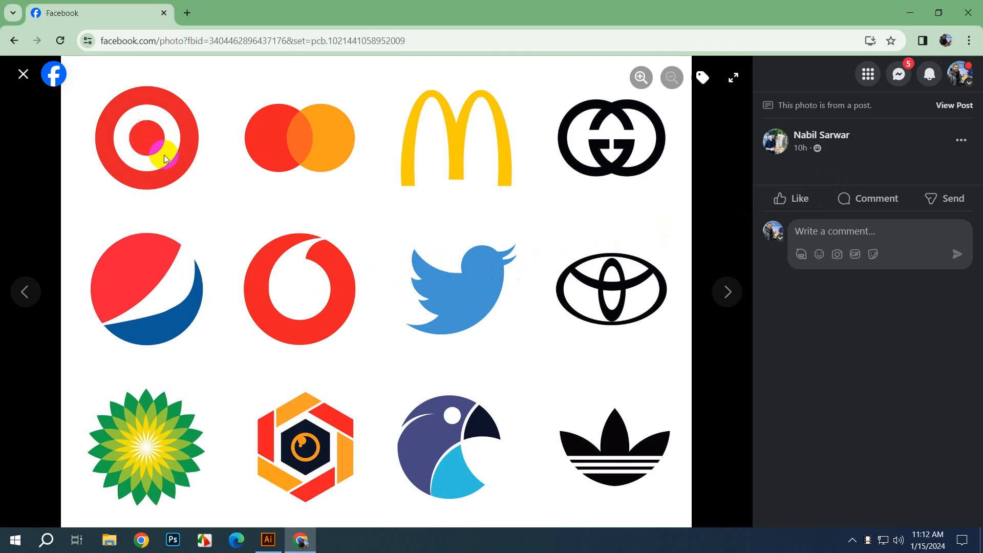
click(726, 291)
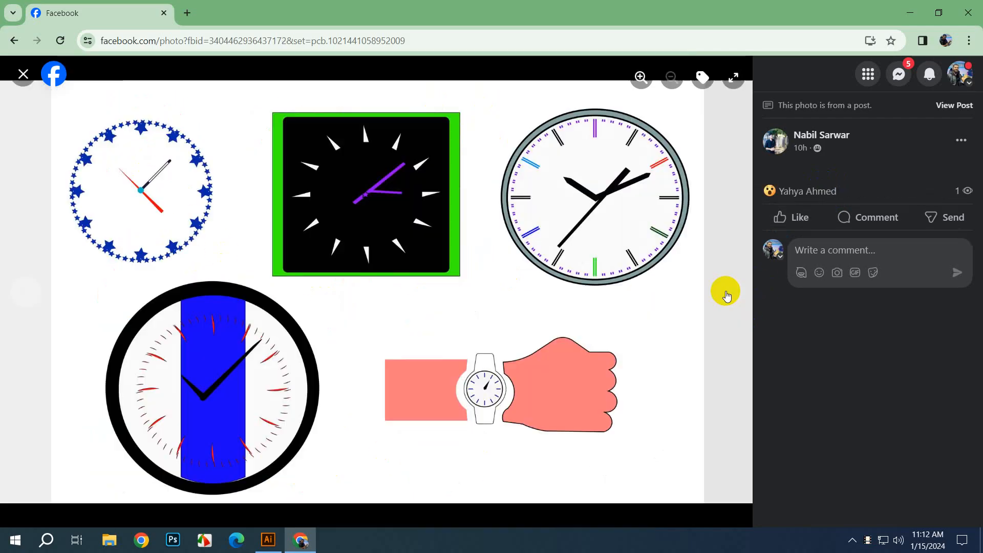
click(726, 293)
click(726, 293)
click(726, 293)
key(Escape)
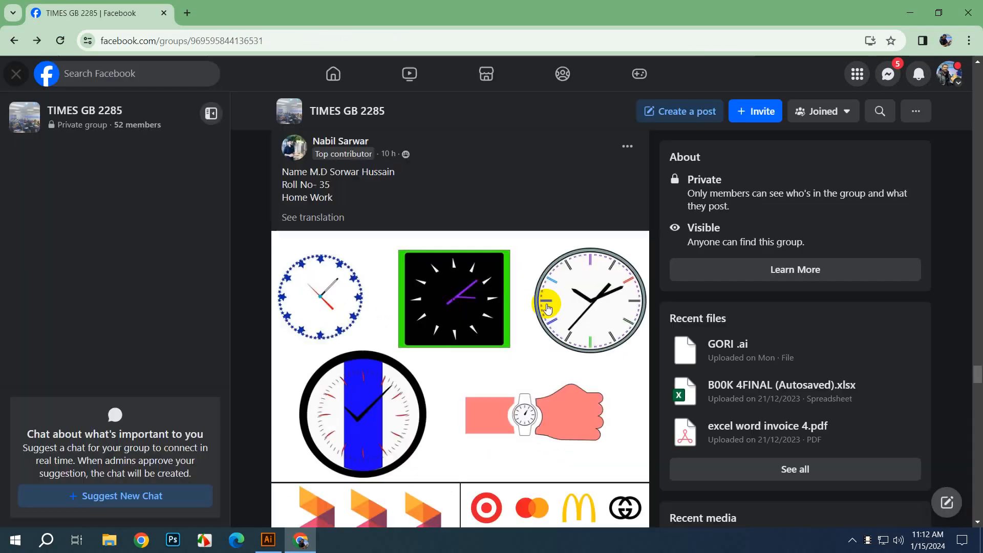
Step: Review the red-background ribbon-logo sheet and the brand-logo sheet in the next post, and close the photo viewer
scroll(542, 314, down, 4)
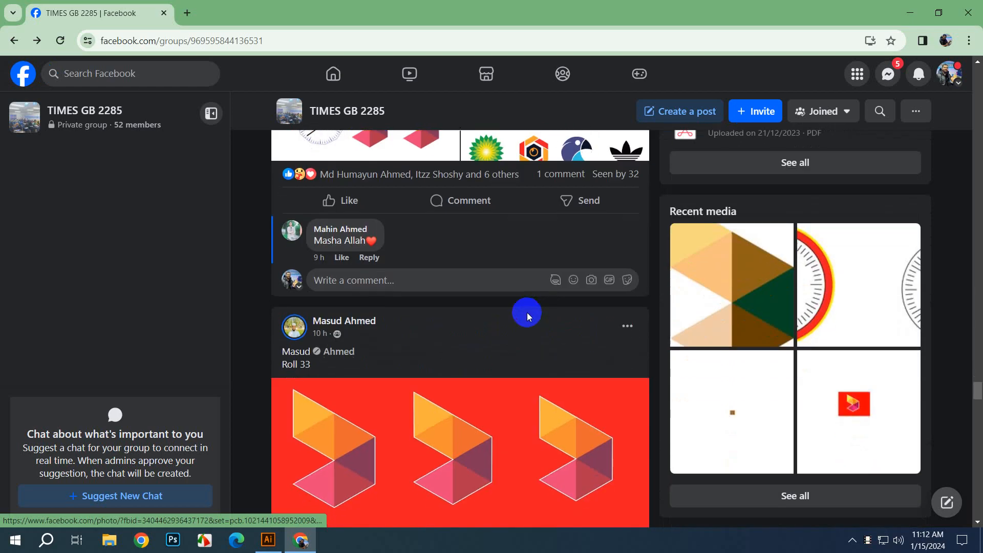
scroll(527, 313, down, 5)
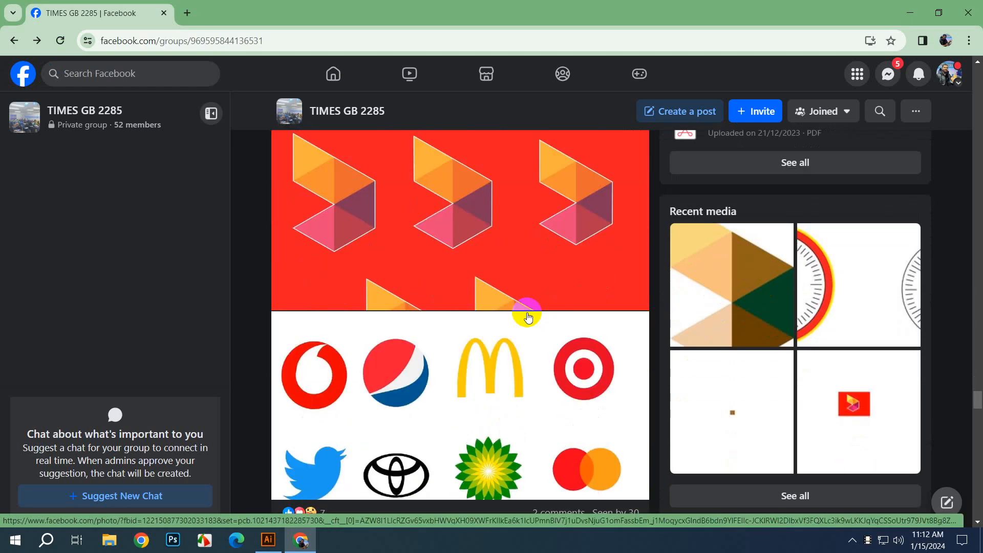
scroll(528, 317, up, 3)
click(394, 334)
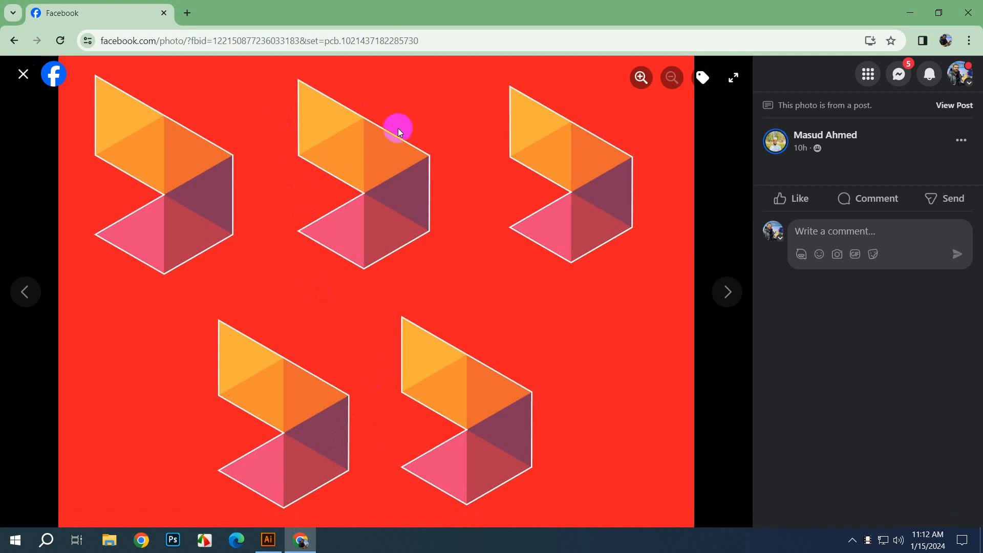
click(727, 293)
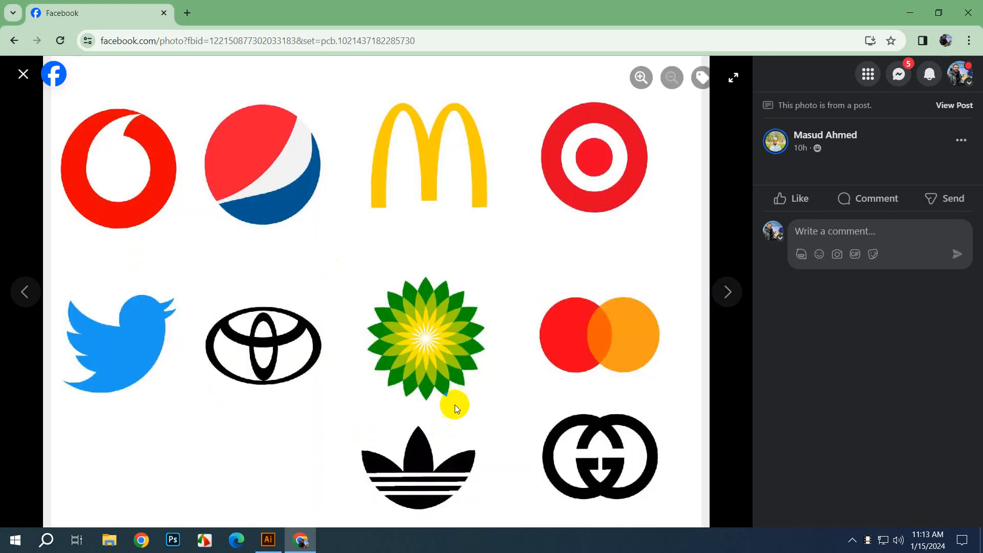
click(728, 306)
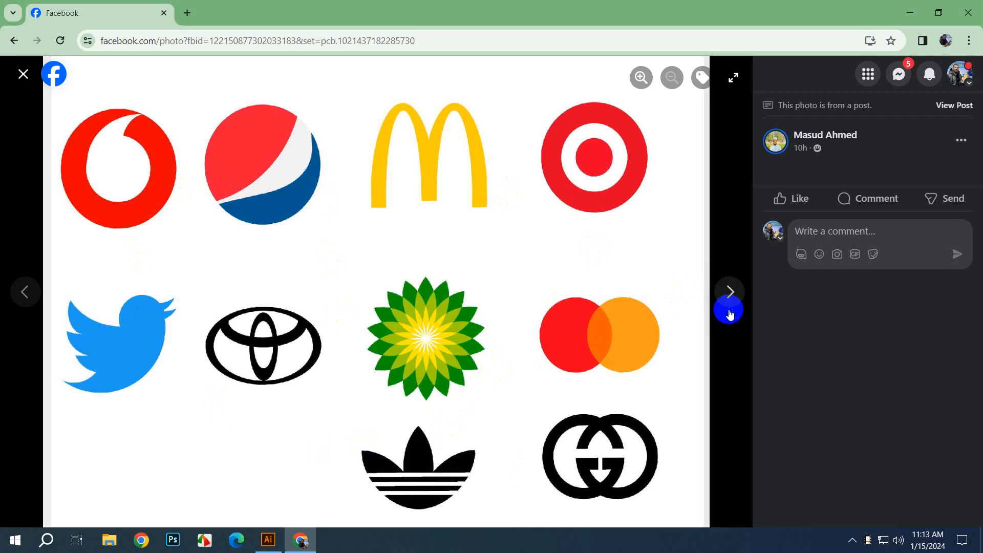
click(650, 314)
Step: Download the attached file "GORI .ai" from the same student's next post and open it in Illustrator
scroll(512, 280, down, 5)
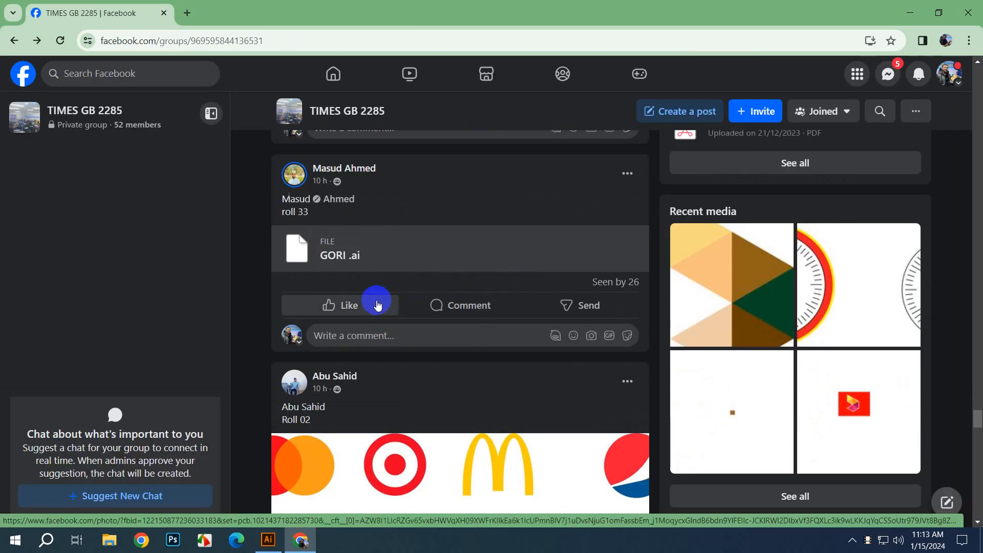
scroll(544, 201, up, 1)
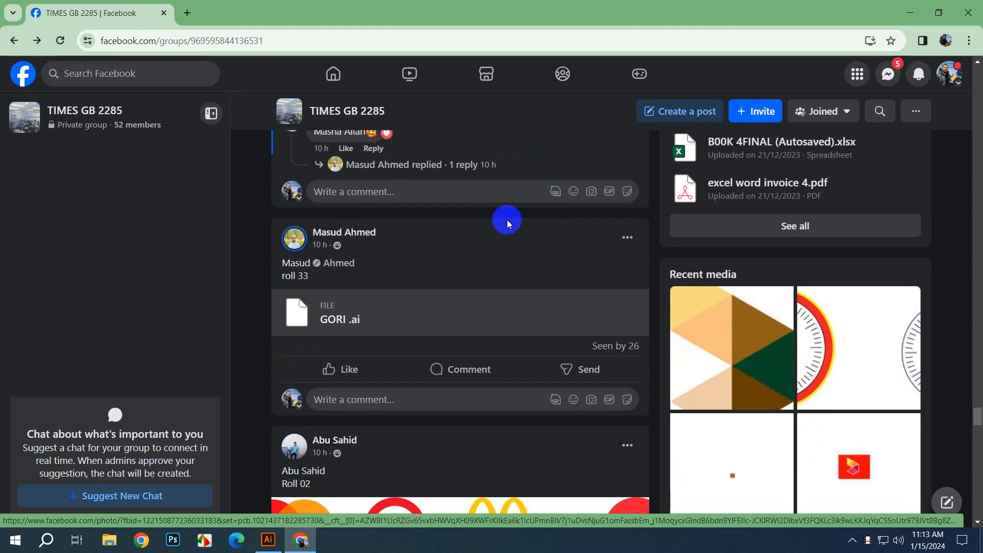
scroll(505, 221, down, 1)
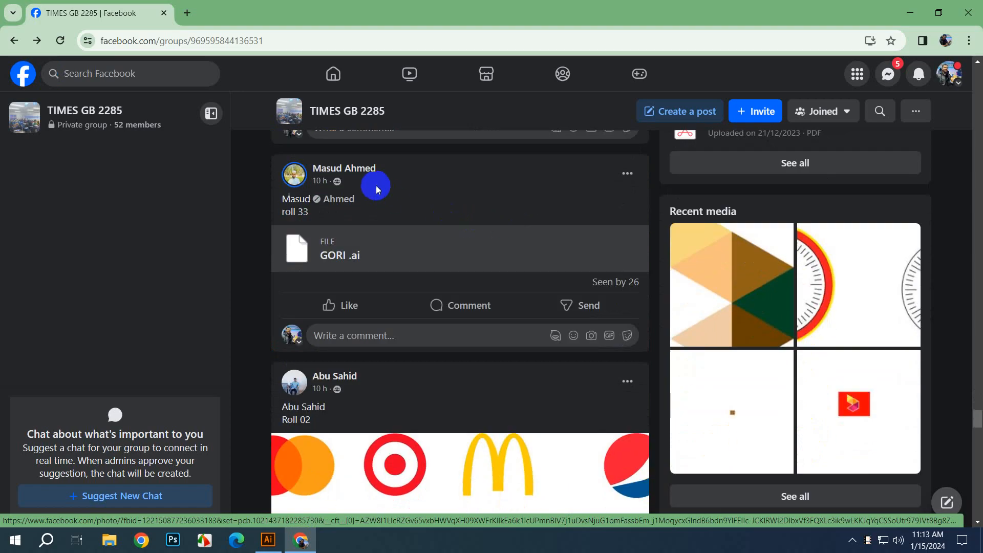
click(357, 259)
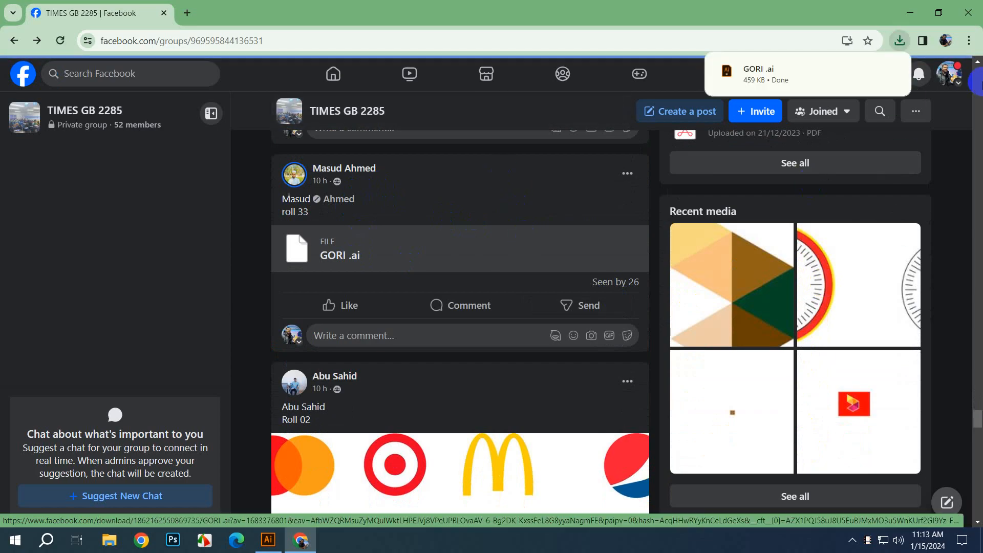
click(781, 68)
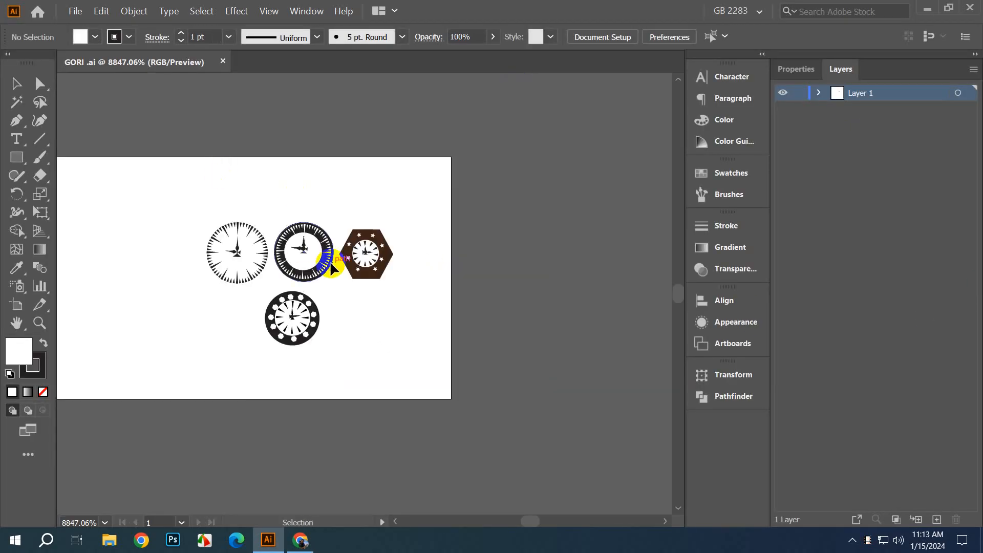
Step: Close "GORI .ai", switch back to Chrome, and move on to the next student's brand-logo post in the feed
click(223, 61)
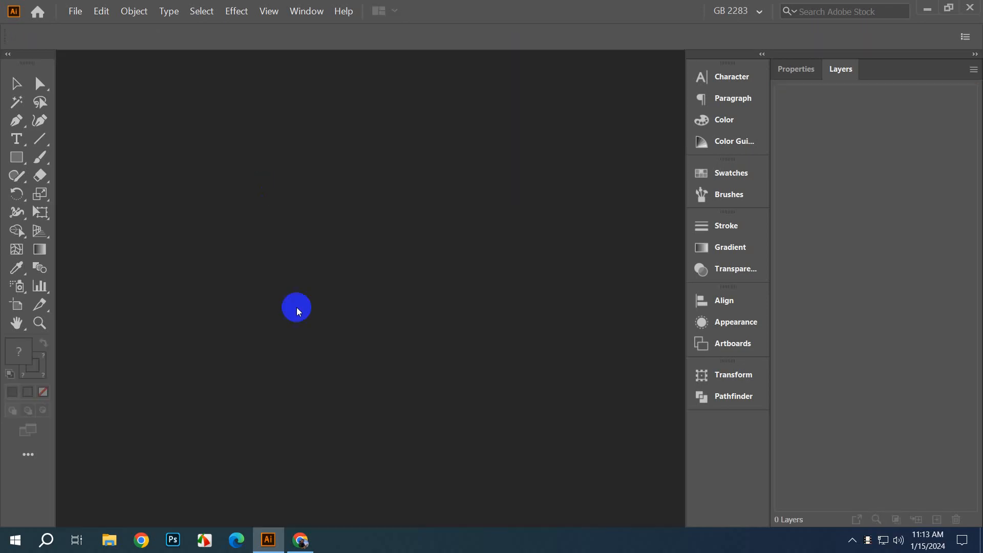
click(300, 540)
scroll(516, 242, down, 3)
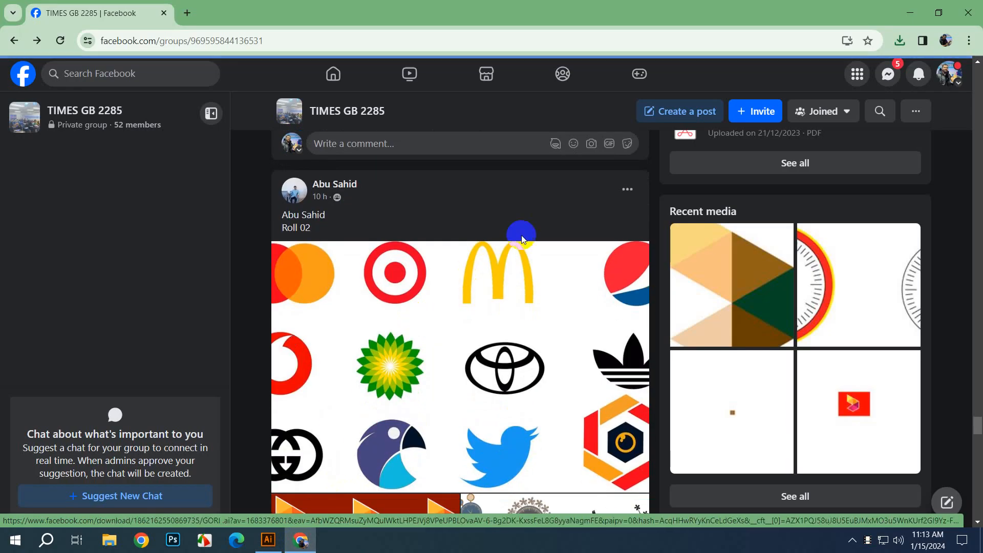
Step: Open the brand-logo sheet in the Roll 02 post and inspect its logos enlarged
scroll(413, 241, down, 2)
click(413, 241)
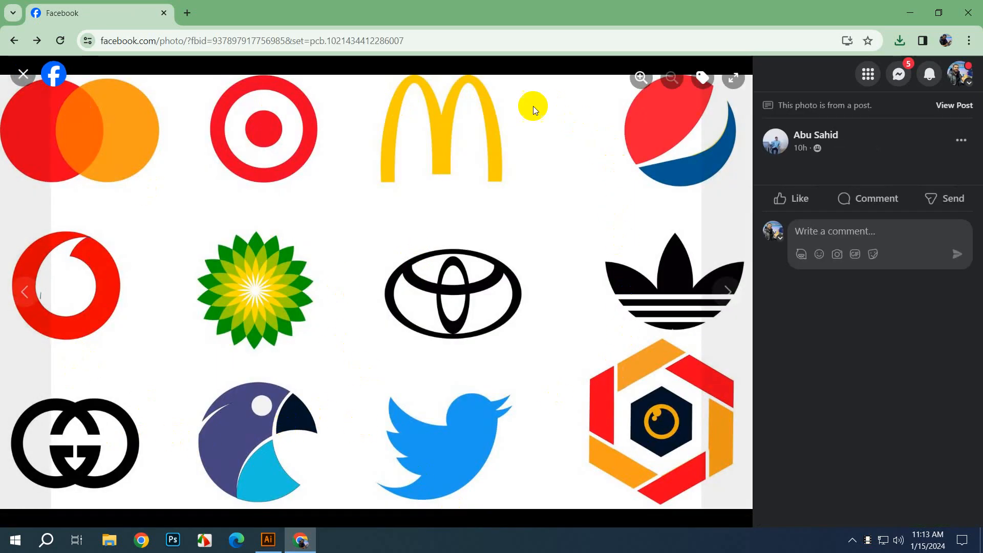
click(648, 83)
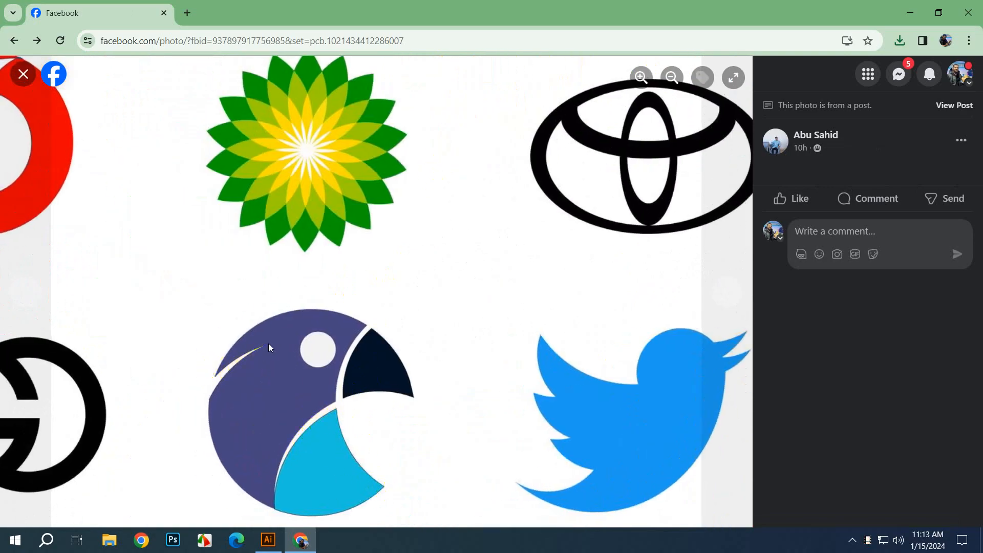
click(663, 81)
Step: Review the same post's dark-red ribbon-logo sheet and clock sheet, and close the photo viewer
click(727, 292)
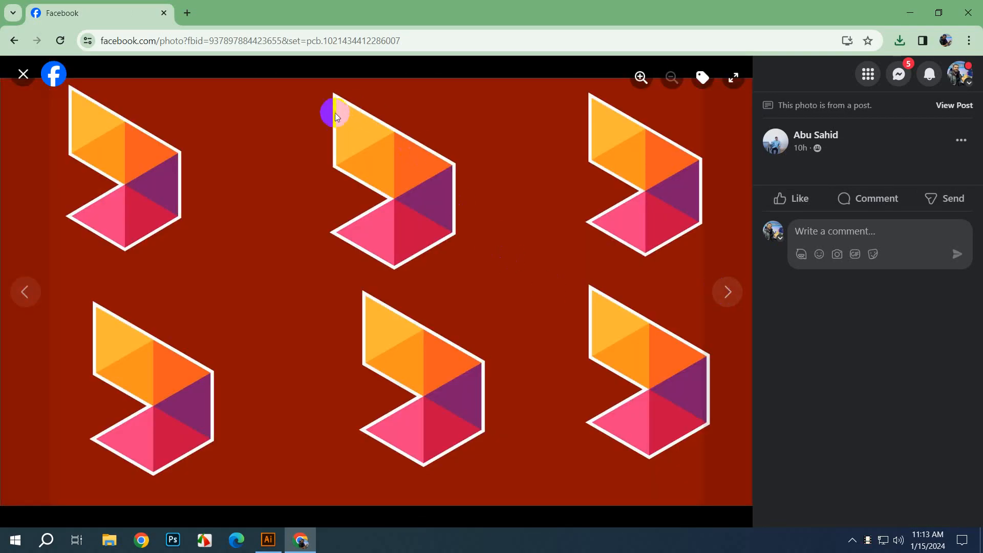
click(729, 293)
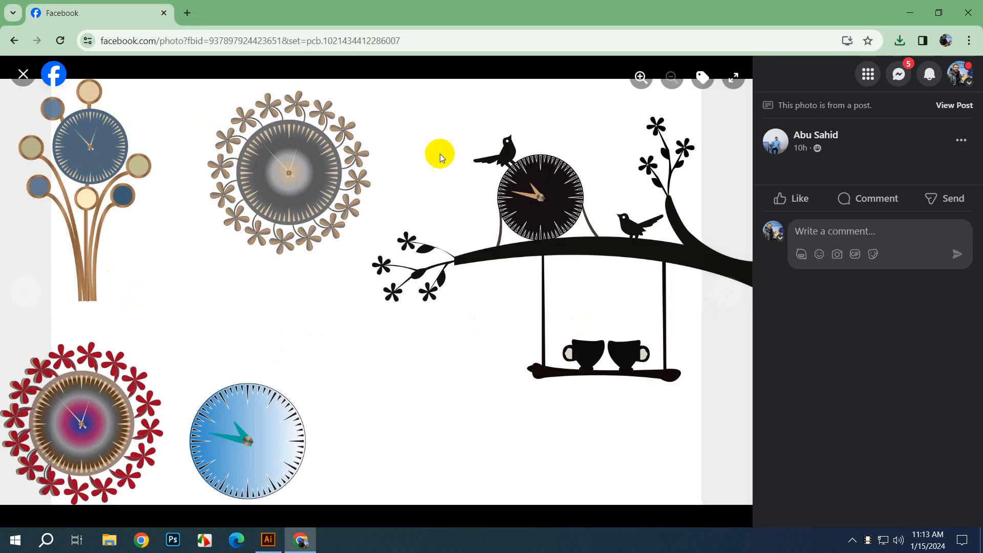
click(730, 293)
click(729, 292)
key(Escape)
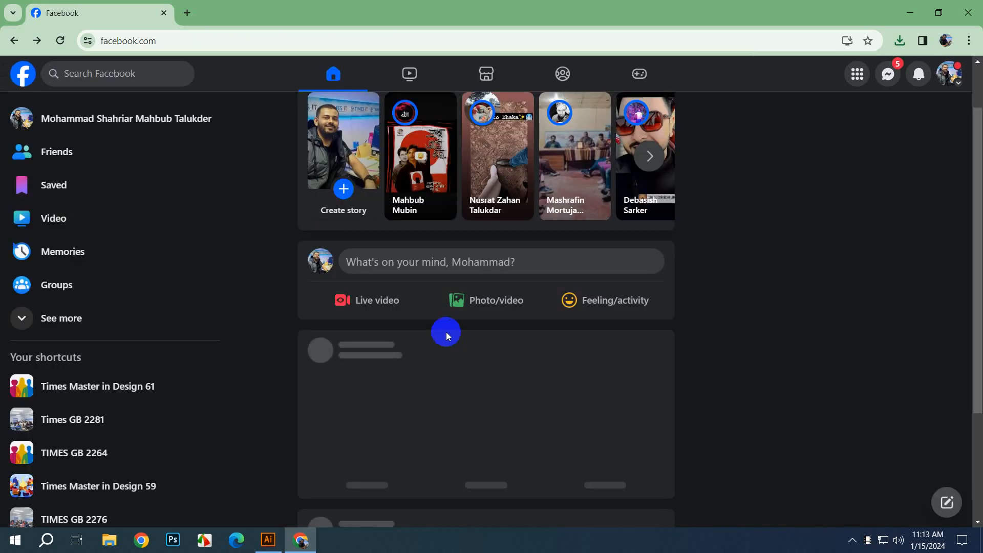
Step: Reopen the TIMES GB 2285 group from the recent Facebook searches and head down its feed
click(128, 81)
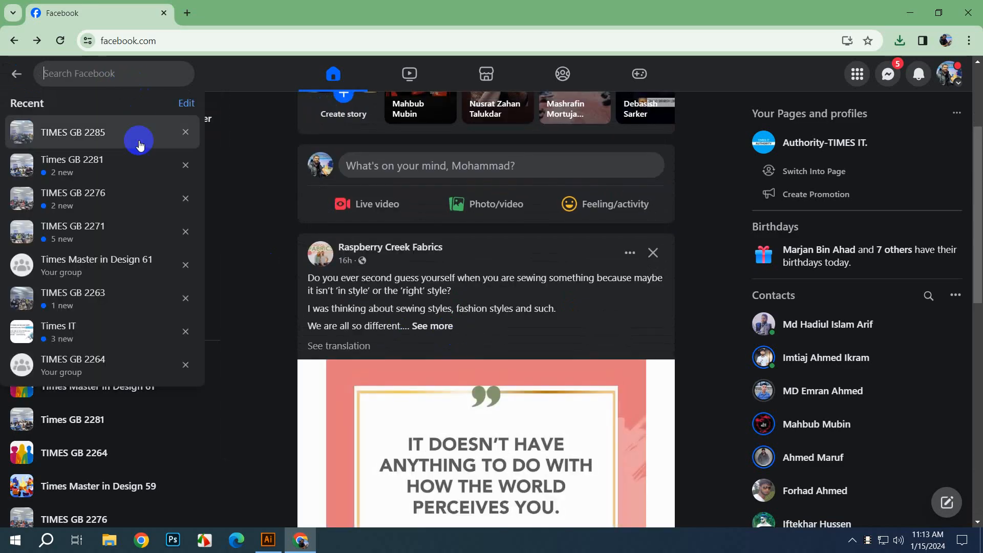
click(136, 128)
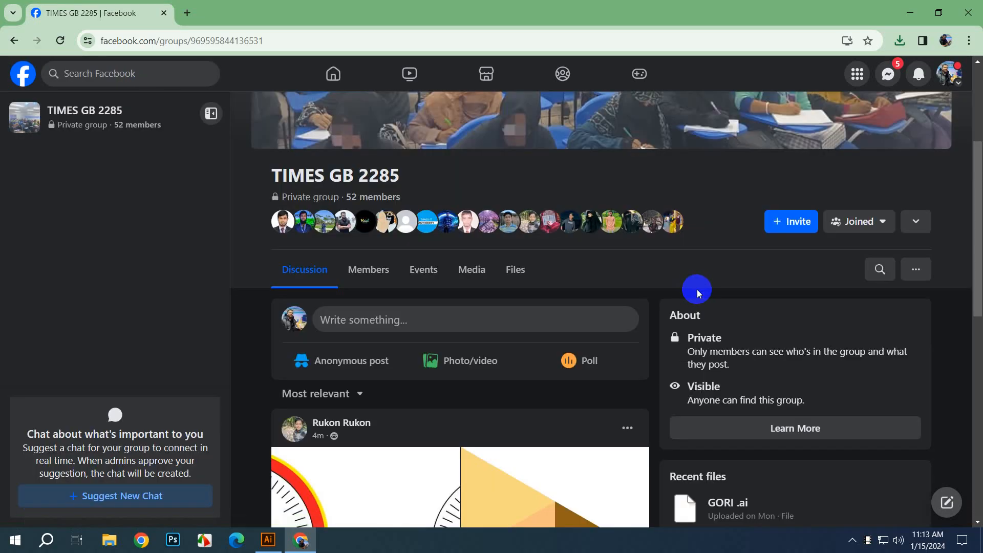
drag(976, 162, 928, 452)
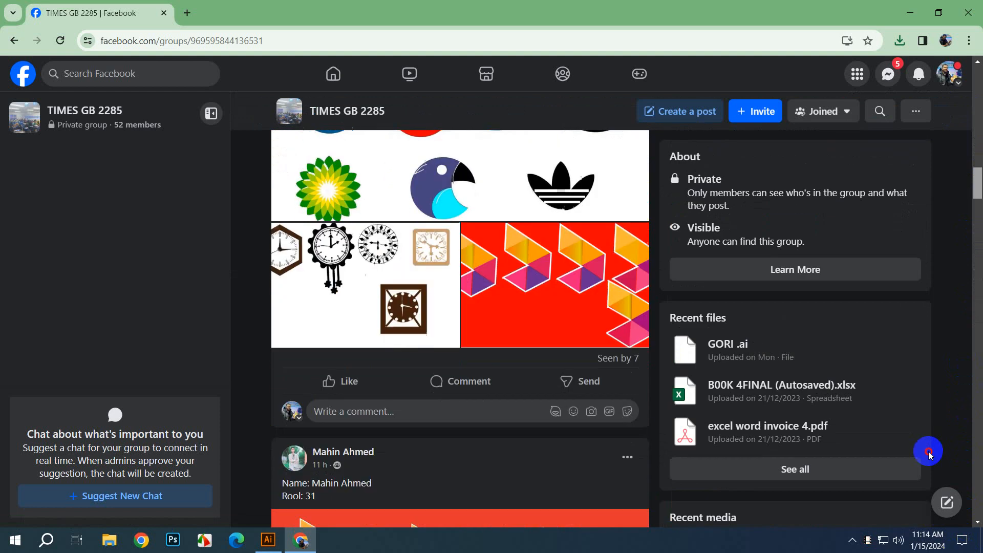
Step: Find the homework post with the large black clock that follows the Roll 02 post in the feed
scroll(367, 261, down, 20)
scroll(366, 264, down, 20)
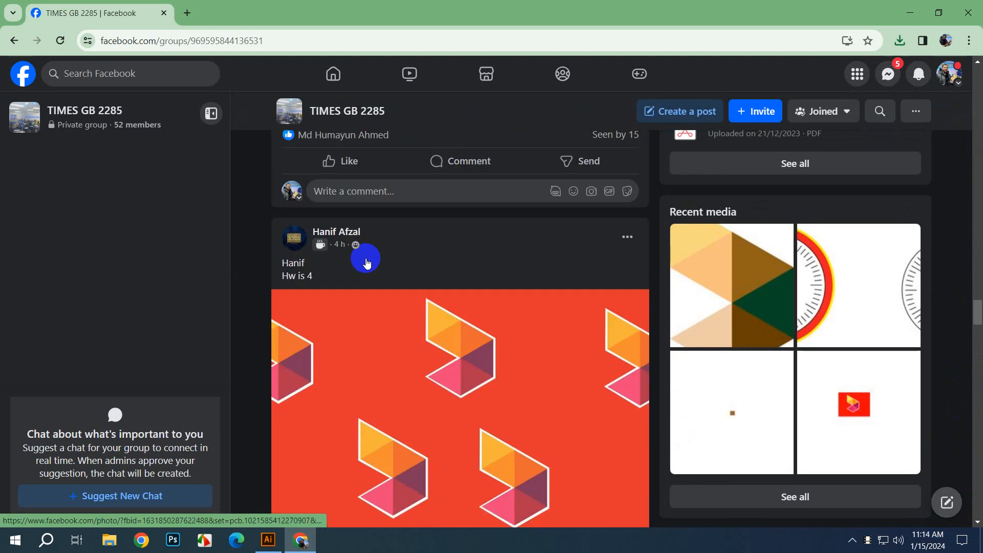
scroll(361, 267, down, 15)
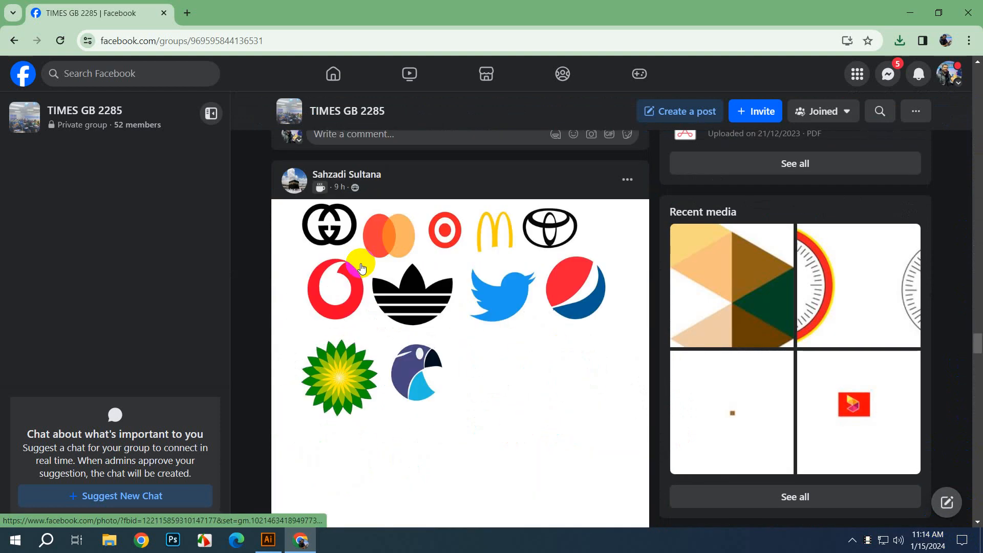
scroll(361, 266, down, 5)
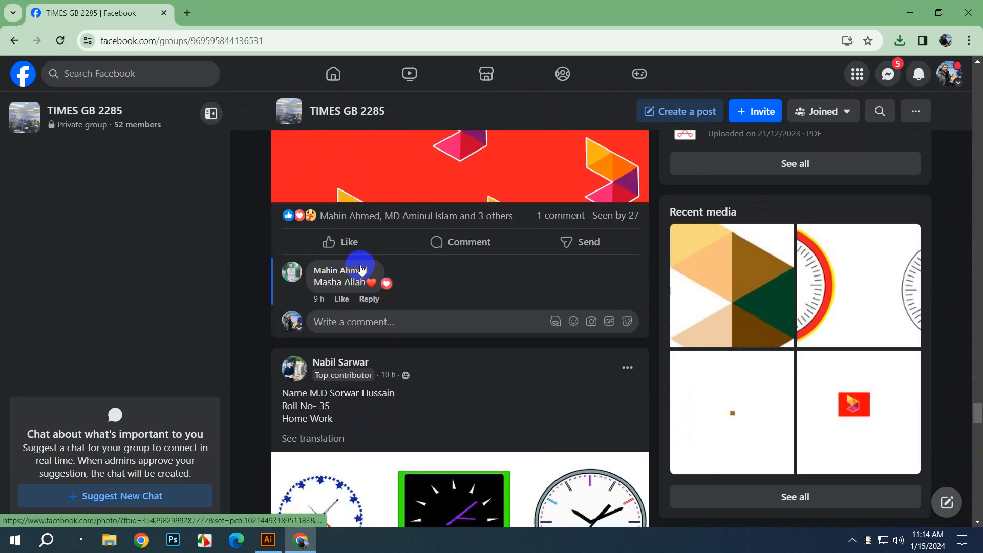
scroll(361, 267, up, 6)
scroll(361, 266, down, 6)
scroll(362, 266, down, 10)
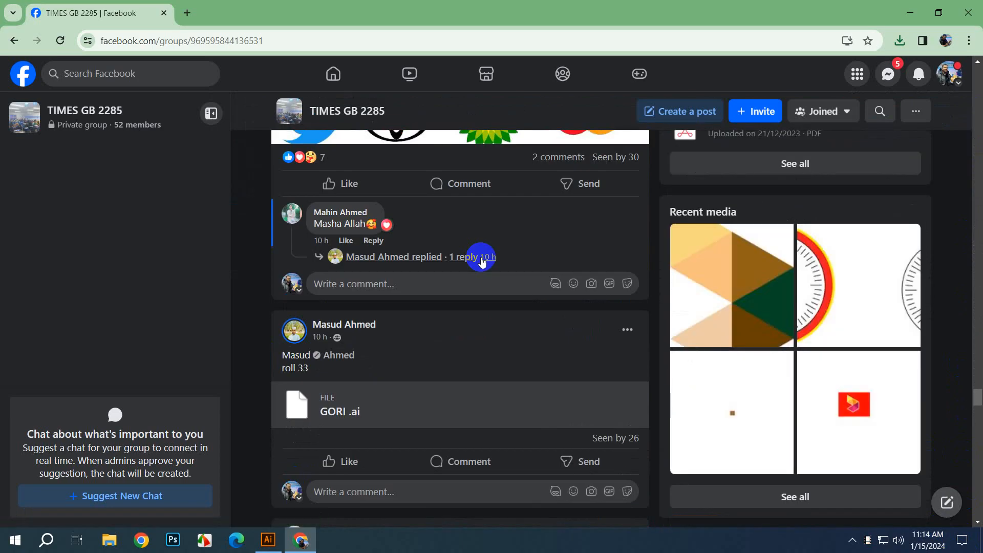
scroll(481, 257, down, 5)
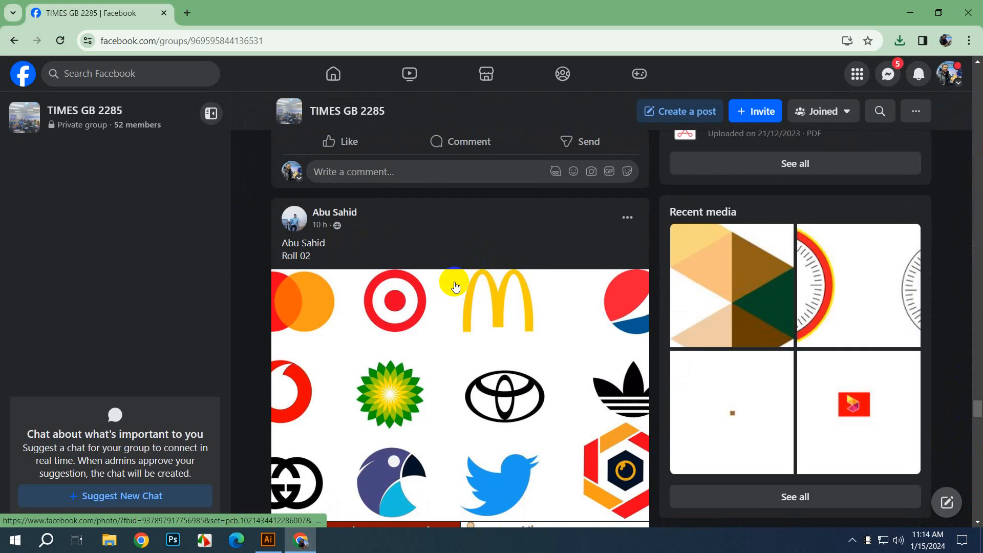
scroll(455, 287, down, 8)
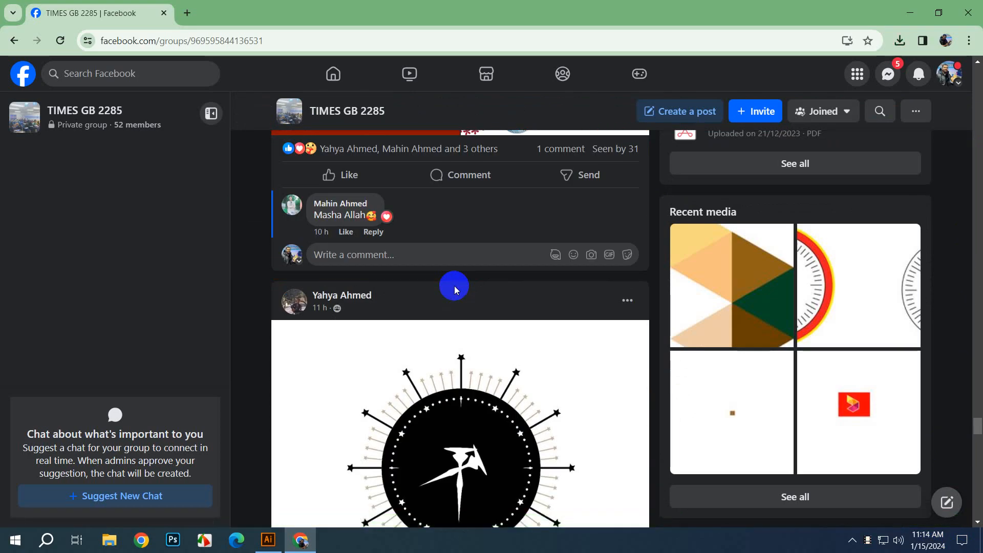
scroll(453, 286, down, 5)
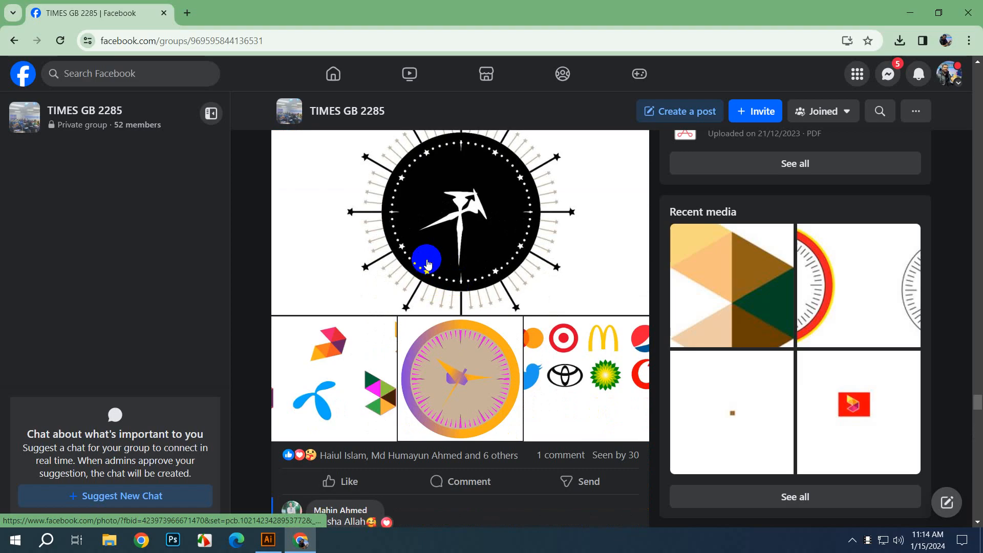
Step: Page through the post's black star clock, ribbon-logo sheet and gradient clock, and return to the group feed
click(443, 296)
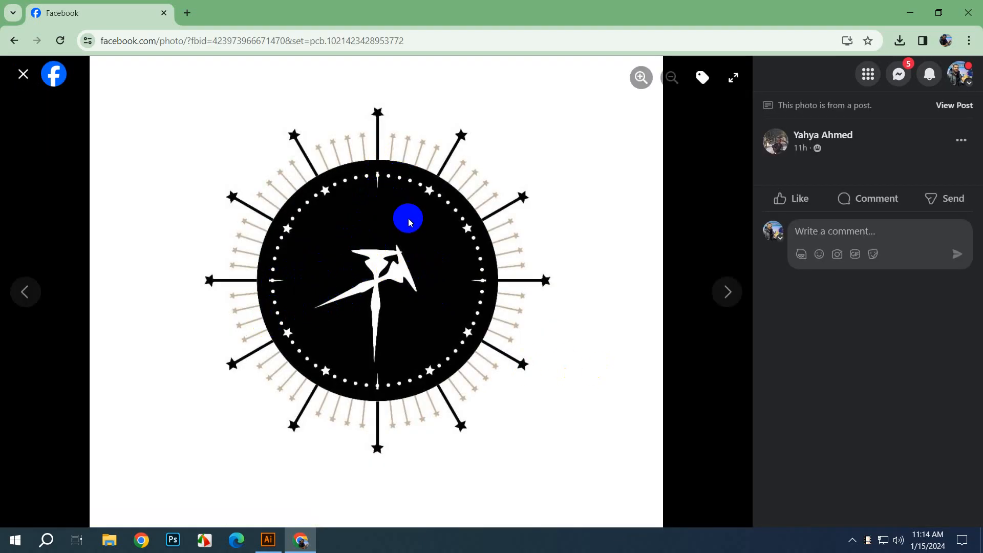
click(728, 291)
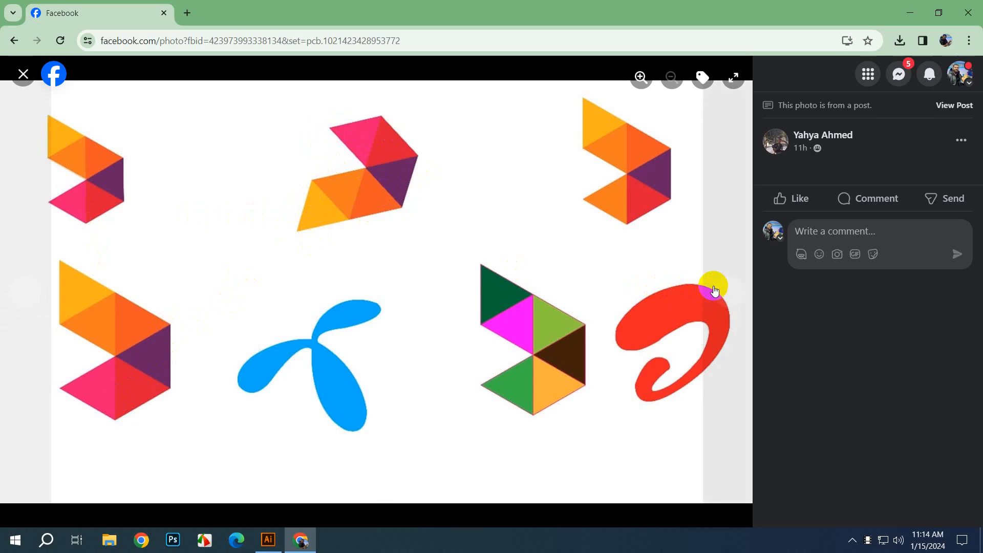
click(737, 277)
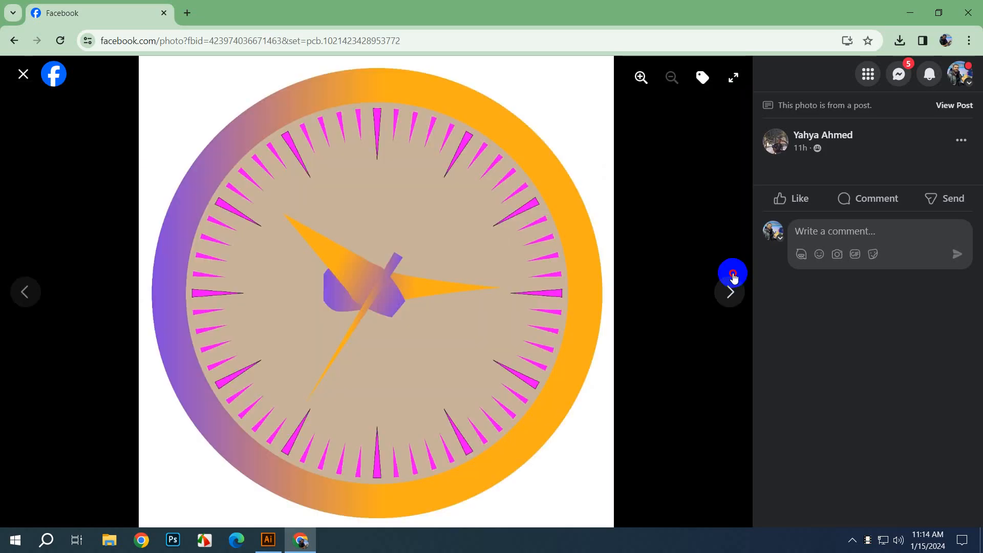
click(736, 276)
click(735, 277)
click(733, 276)
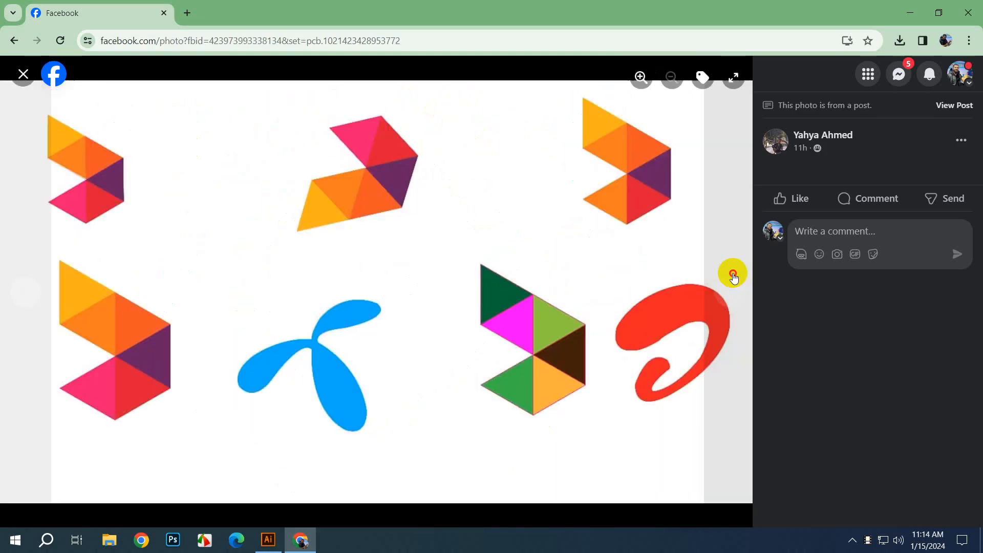
click(734, 275)
click(733, 275)
key(Escape)
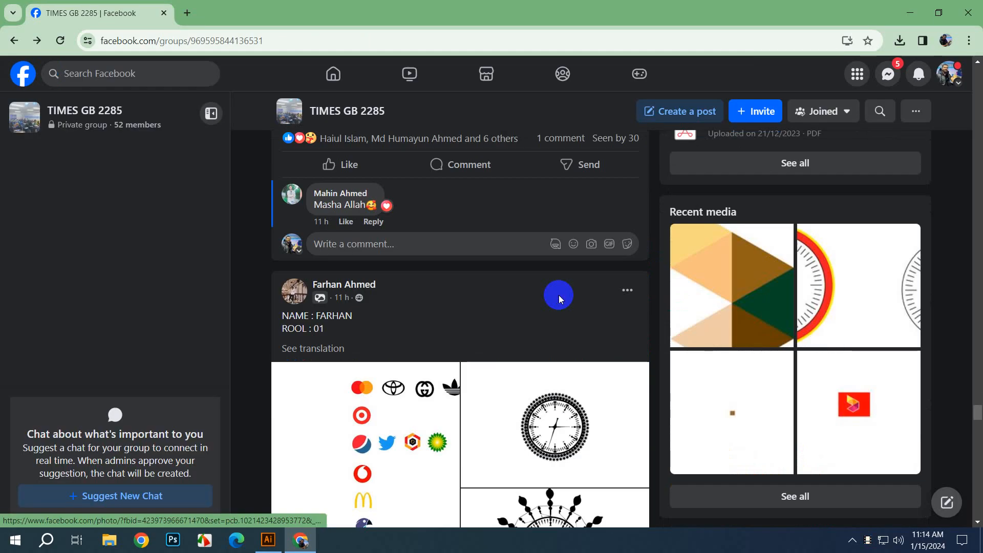
Step: Page through the brand-logo, ribbon-logo and clock images in the student post numbered 01, and close the photo viewer
scroll(558, 295, down, 1)
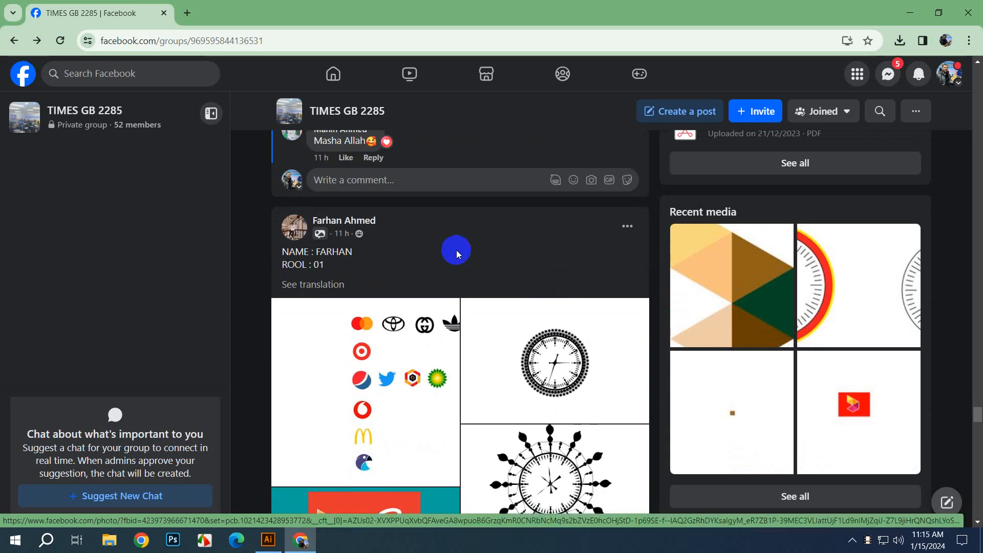
click(370, 332)
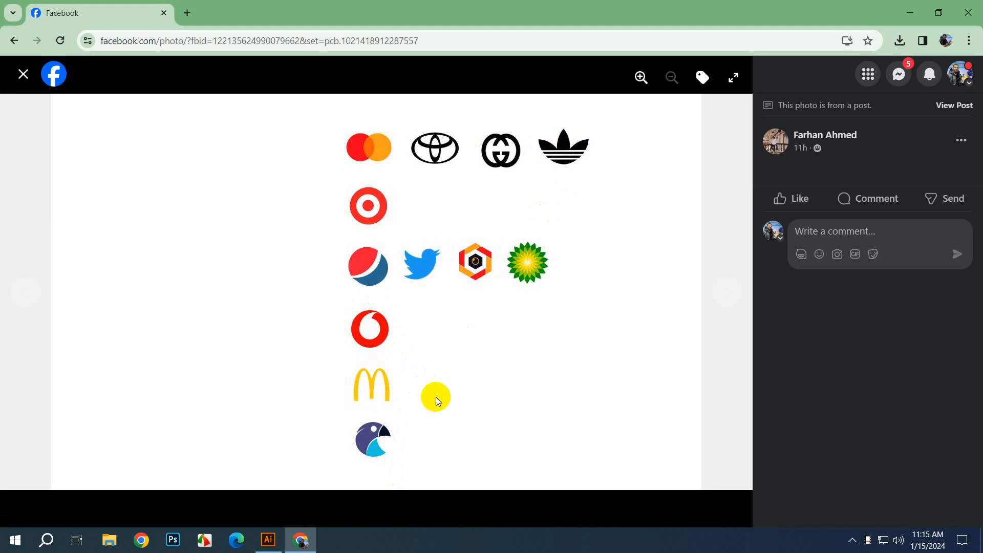
click(729, 284)
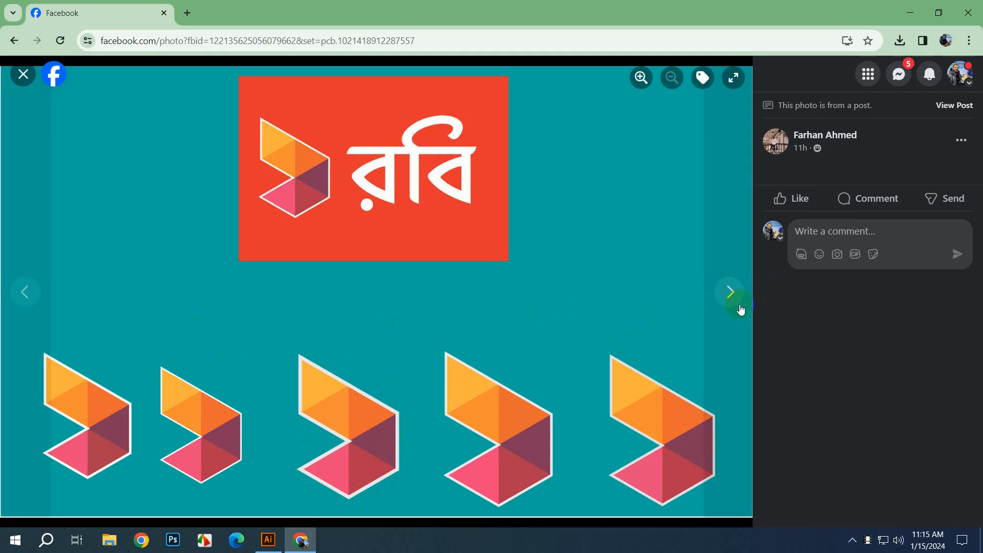
click(739, 307)
click(740, 307)
click(740, 307)
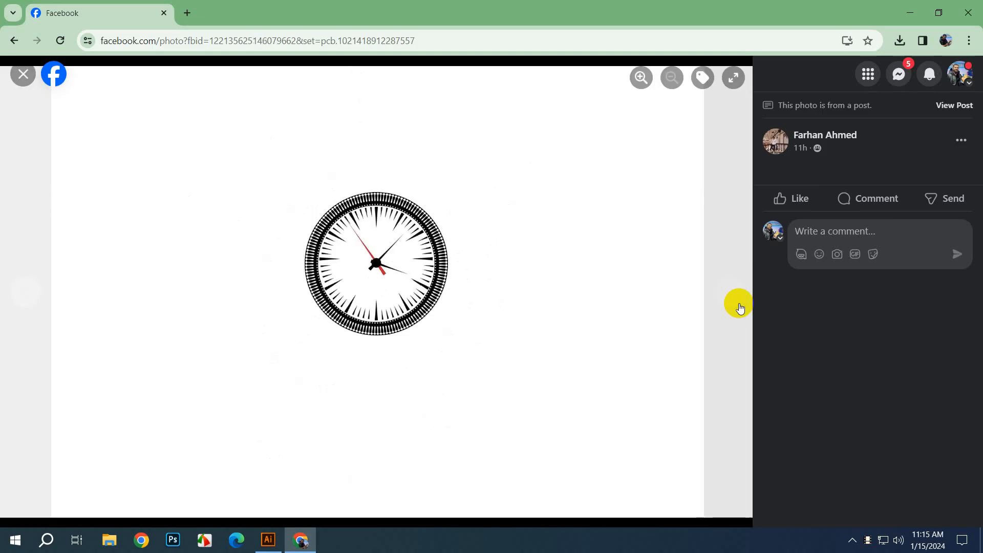
click(740, 307)
click(740, 308)
click(740, 308)
click(740, 308)
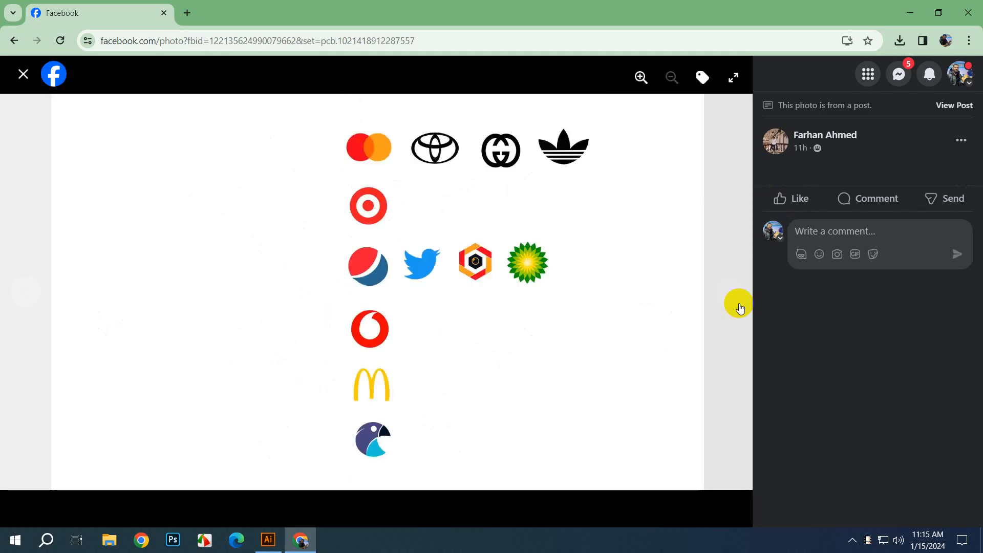
click(740, 307)
key(Escape)
Step: Look over the post numbered 01 again and the airplane-on-runway illustration posted below it
scroll(487, 290, down, 10)
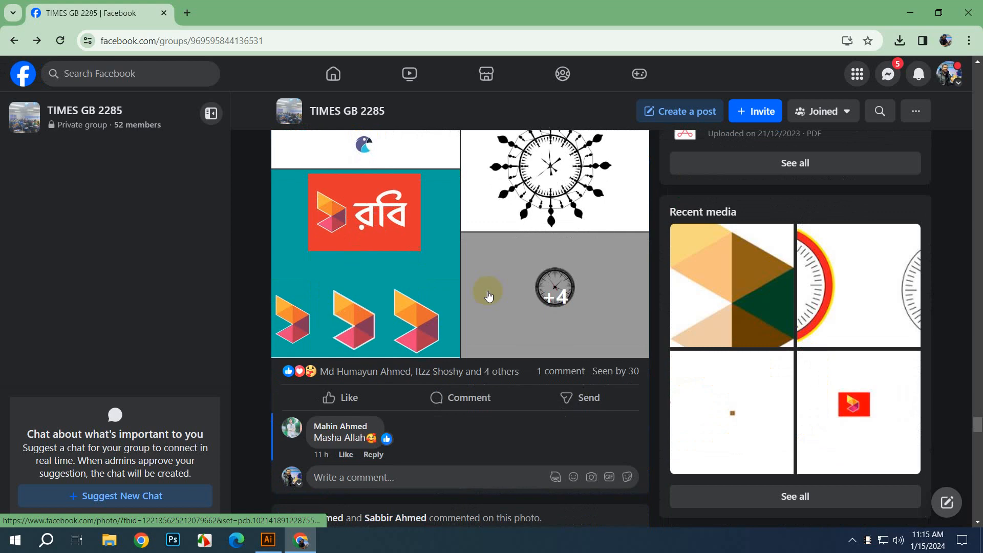
scroll(487, 296, down, 4)
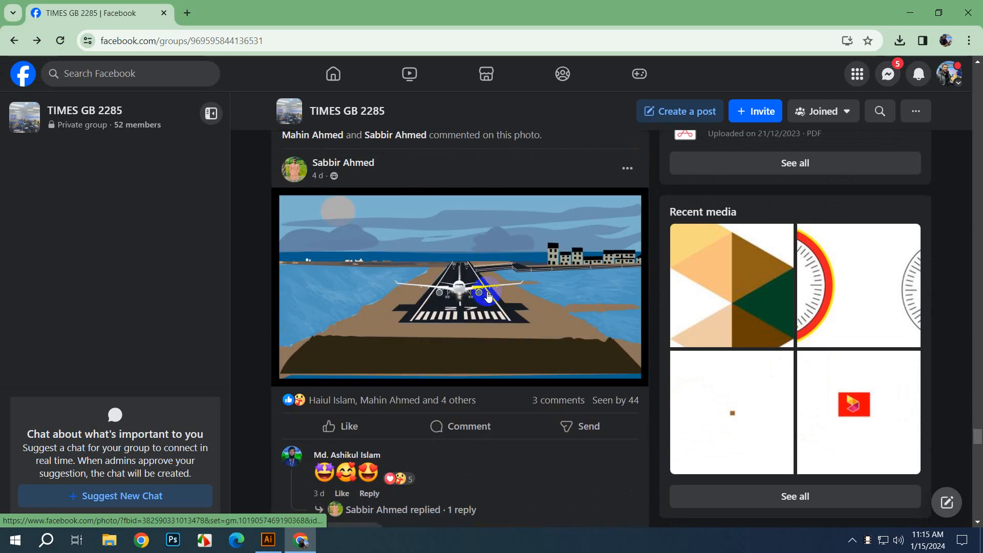
scroll(487, 296, down, 1)
scroll(488, 296, up, 10)
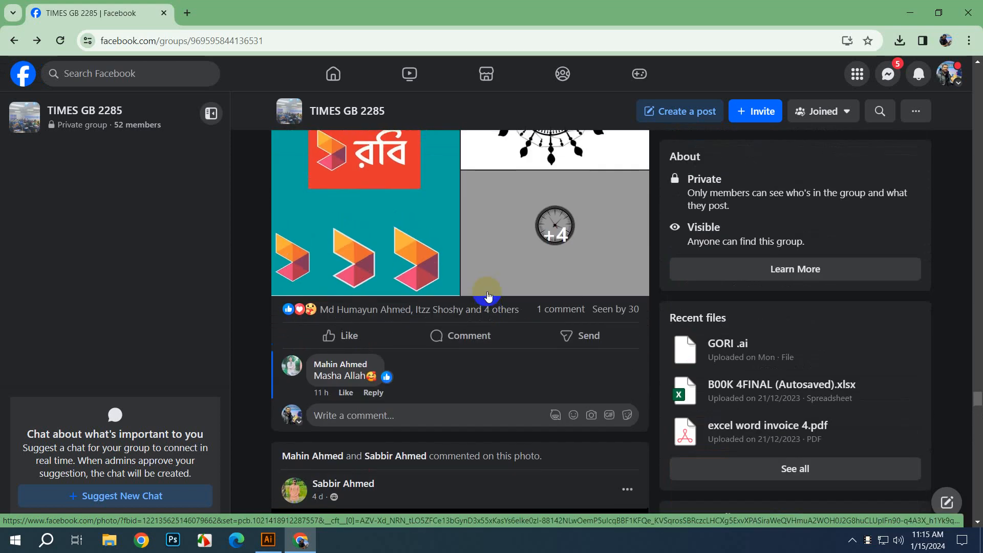
scroll(487, 296, up, 1)
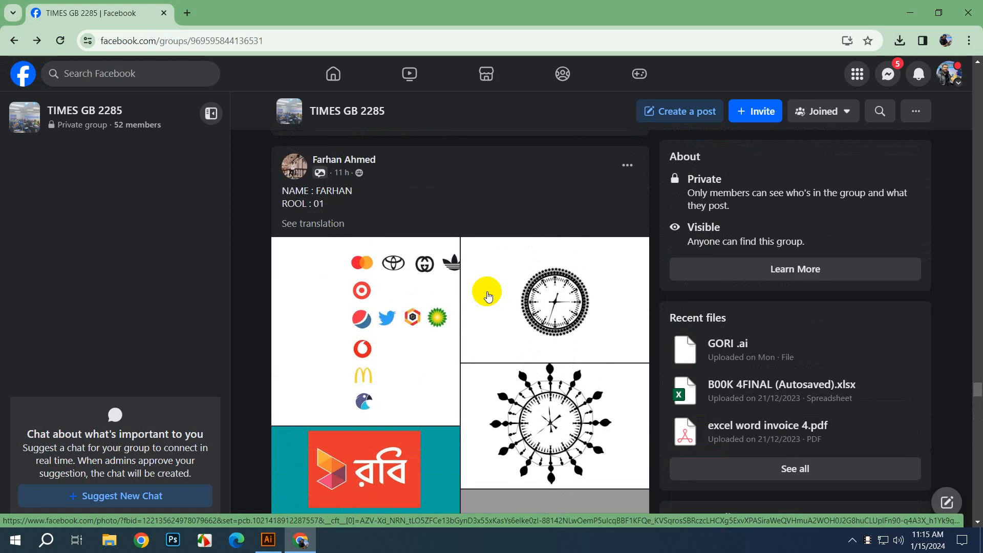
scroll(450, 233, down, 12)
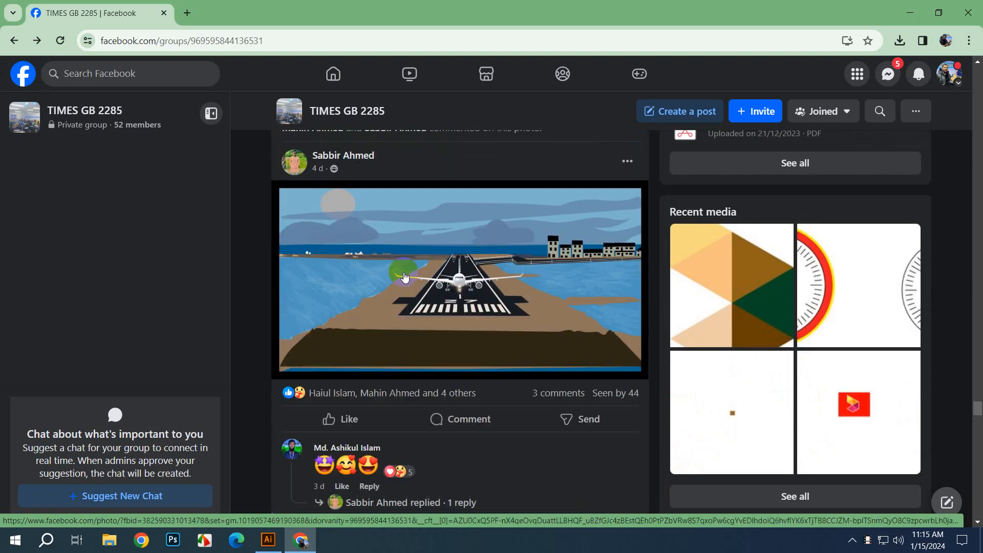
Step: Move on to the roll 08 clock post in the feed and open its first clock image
scroll(405, 276, down, 6)
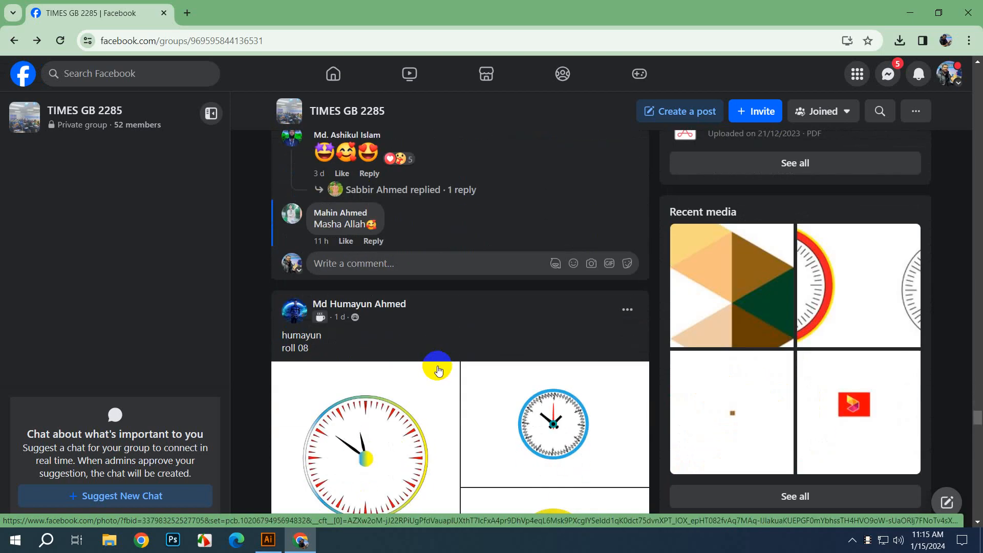
scroll(436, 369, down, 1)
scroll(434, 369, up, 4)
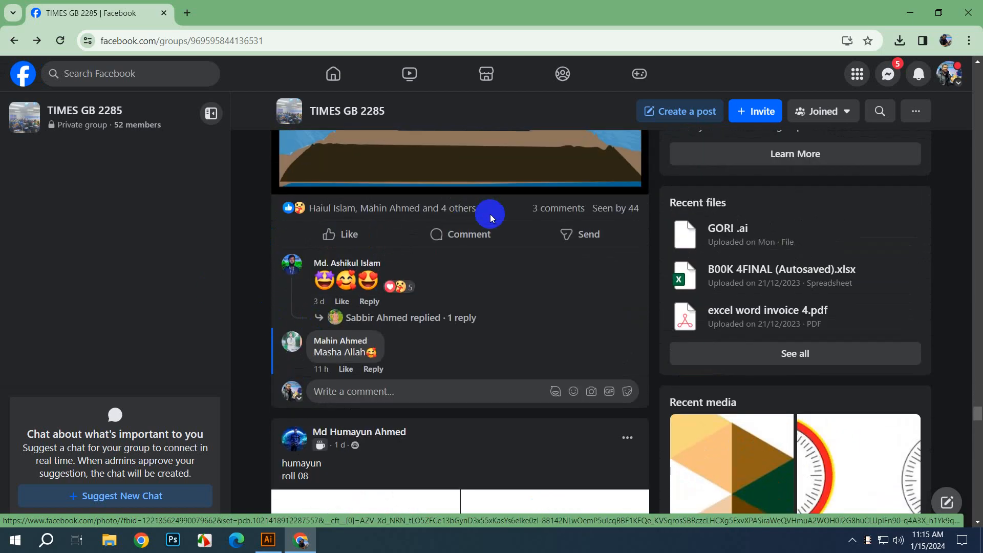
scroll(461, 359, up, 6)
scroll(404, 379, down, 6)
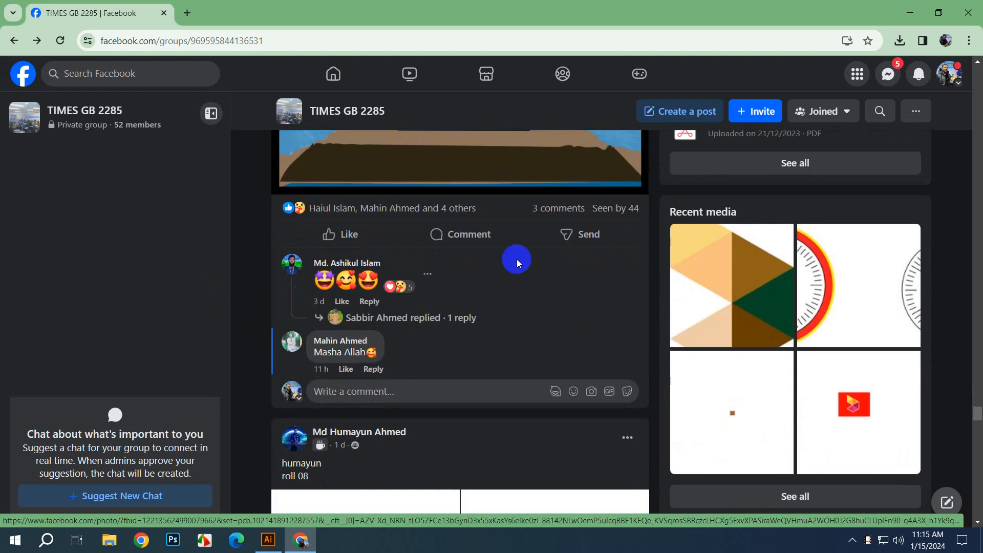
scroll(517, 263, down, 5)
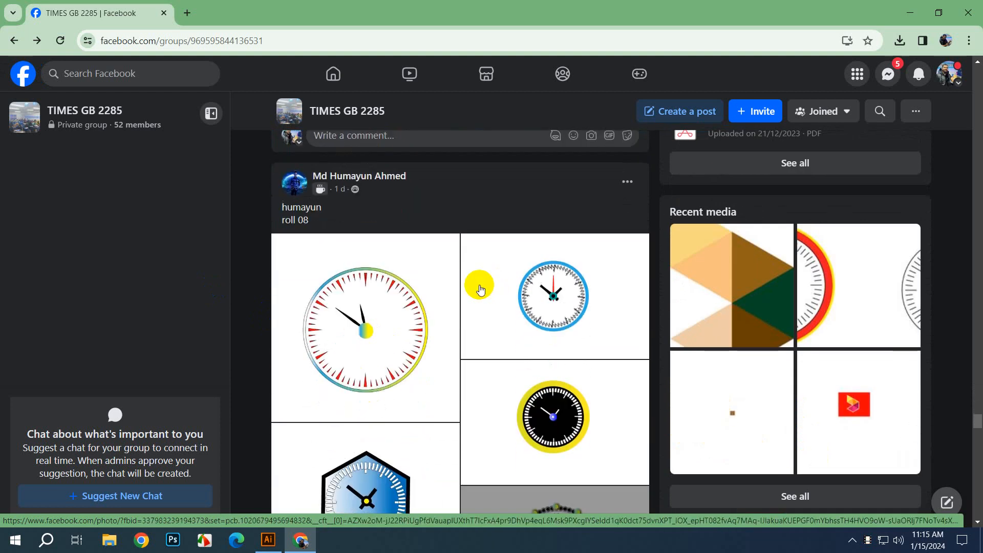
click(381, 281)
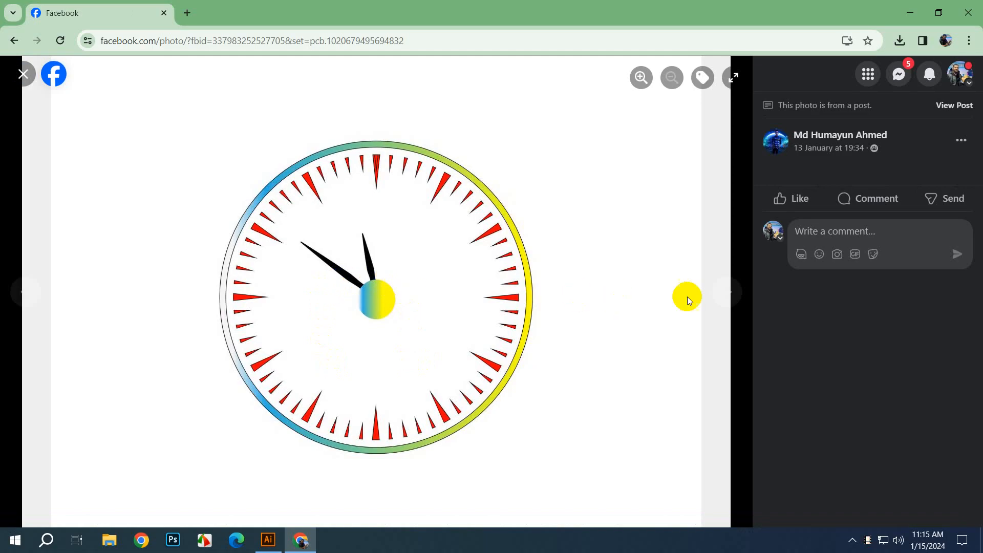
Step: Page through the remaining clock images in the roll 08 post and view its first brand-logo sheet
click(727, 301)
click(726, 302)
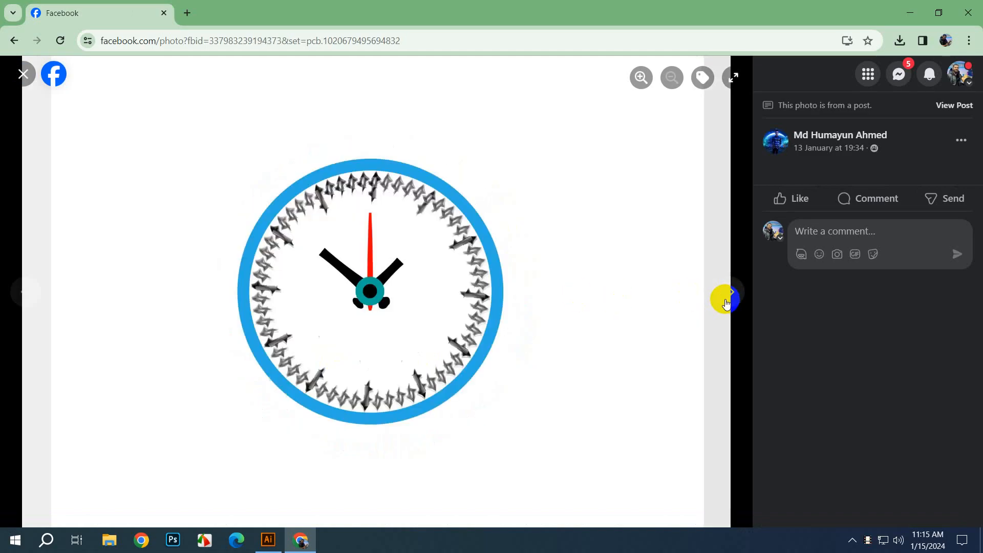
click(726, 302)
click(726, 302)
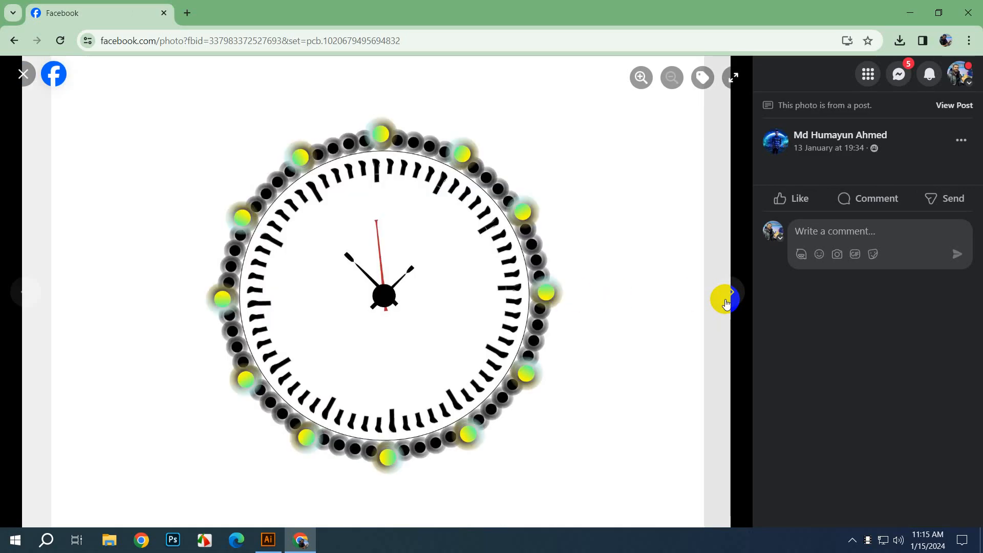
click(726, 302)
click(726, 302)
click(22, 291)
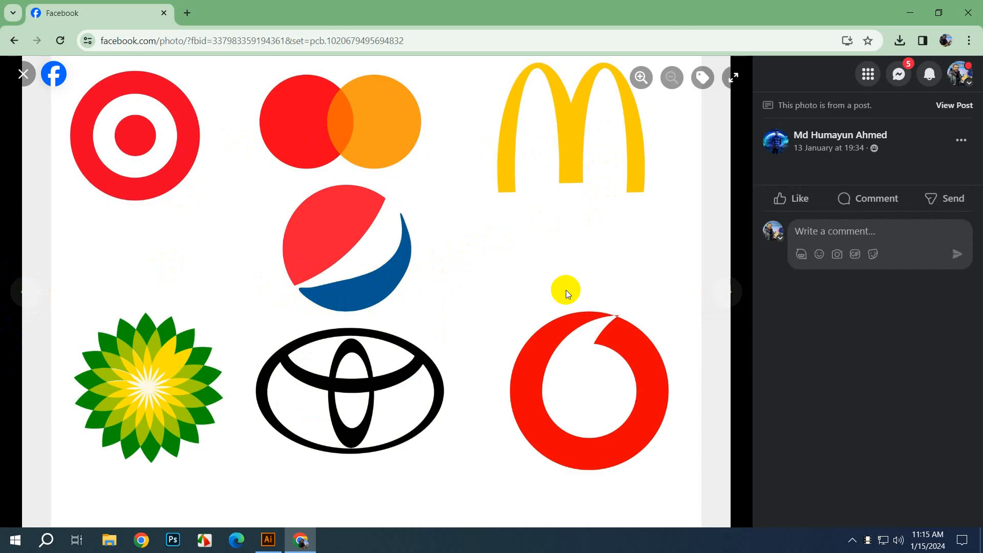
Step: View the roll 08 post's Gucci, Adidas and Twitter logo sheet, its ribbon-logo sheet and its hexagonal camera logo
click(721, 280)
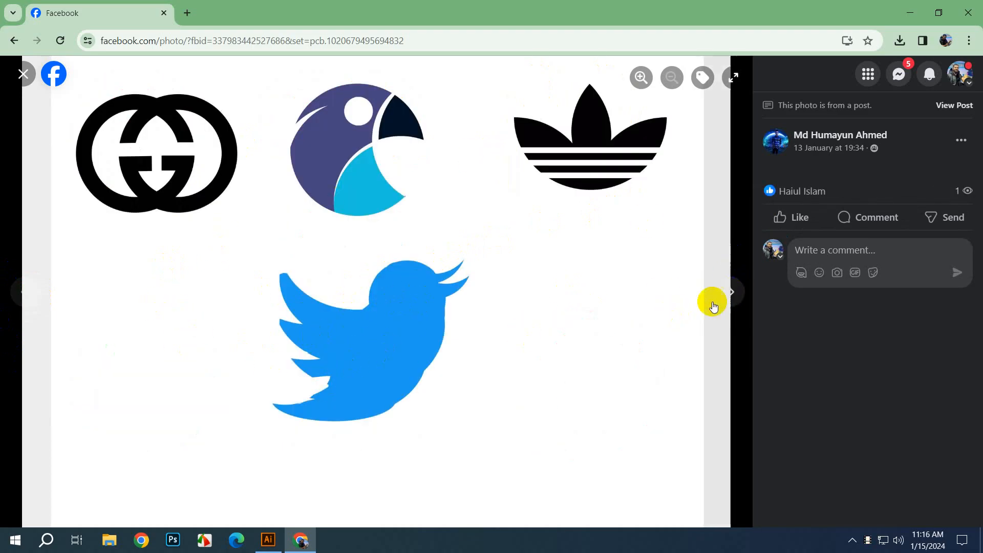
click(742, 301)
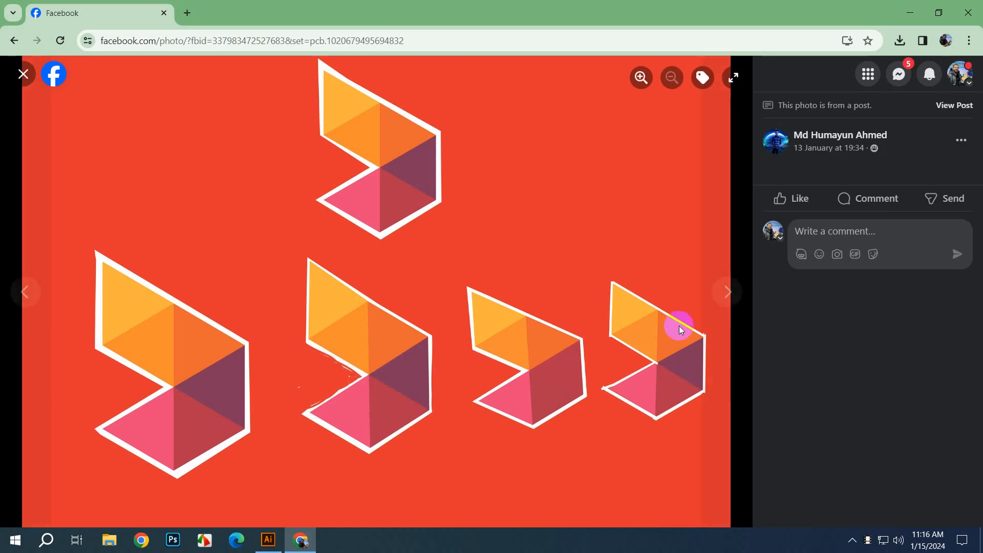
click(720, 302)
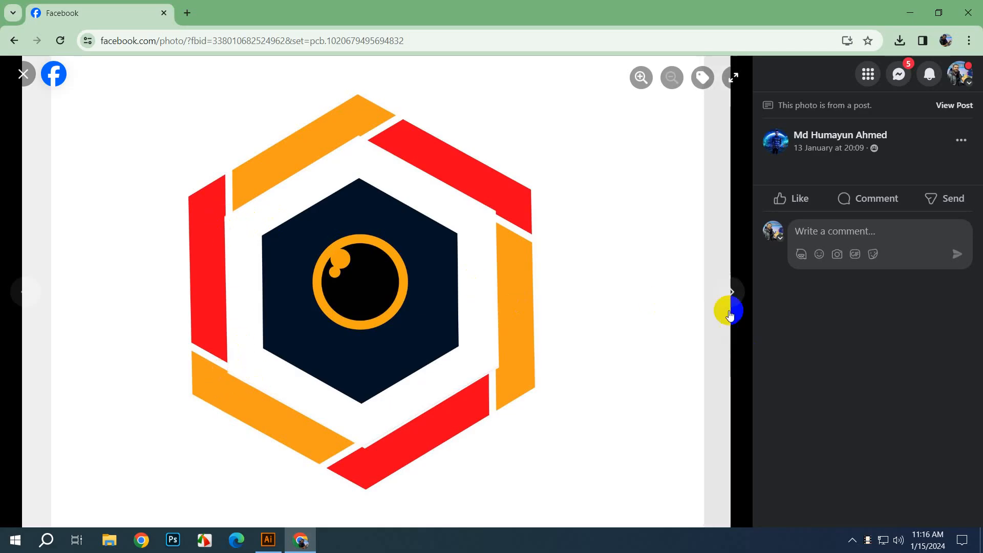
Step: Page through the roll 08 post's clock and logo images once more and close the photo viewer
click(729, 288)
click(730, 289)
click(731, 289)
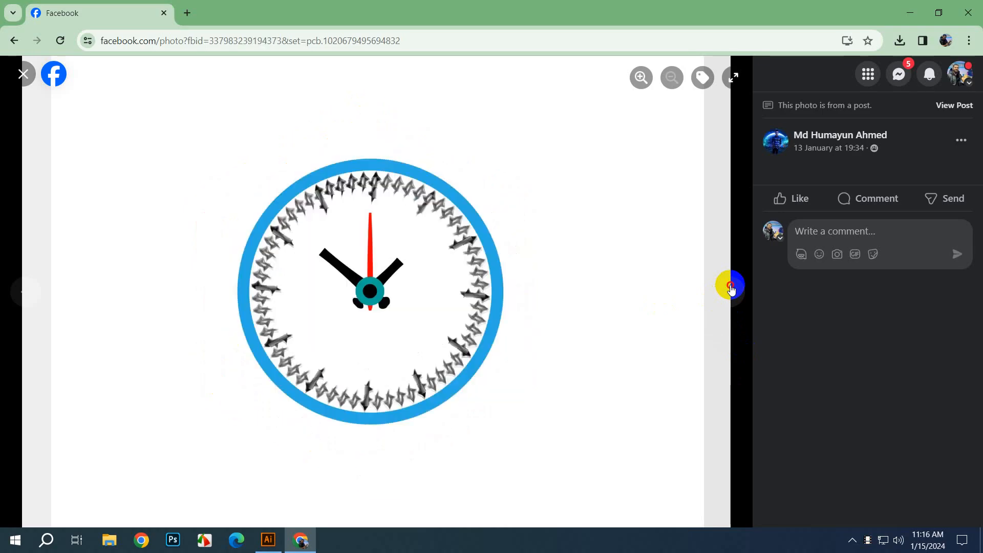
click(730, 289)
click(730, 289)
click(731, 289)
click(731, 289)
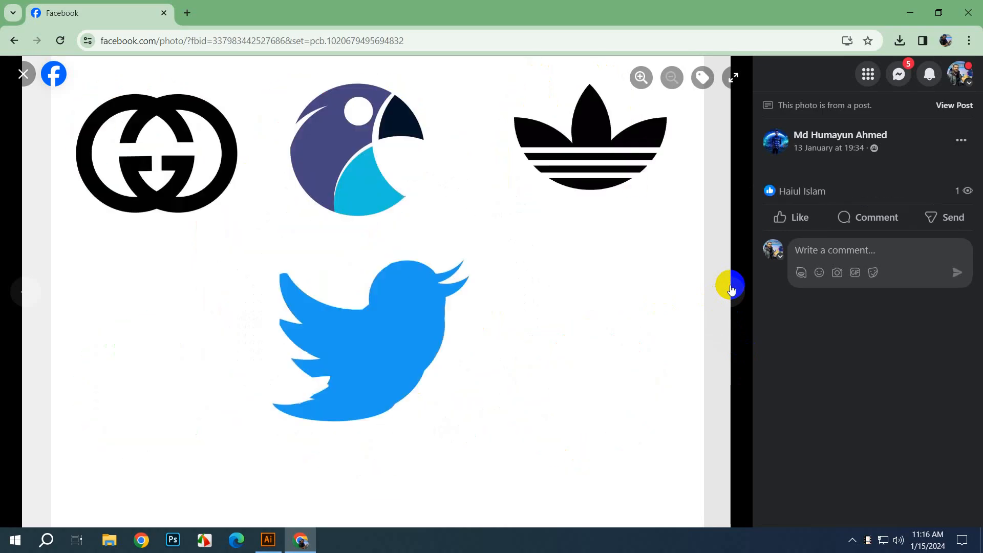
click(731, 289)
key(Escape)
Step: Open the brand-logo sheet in the roll 23 post, examine it enlarged, and return to the group feed
scroll(465, 306, down, 10)
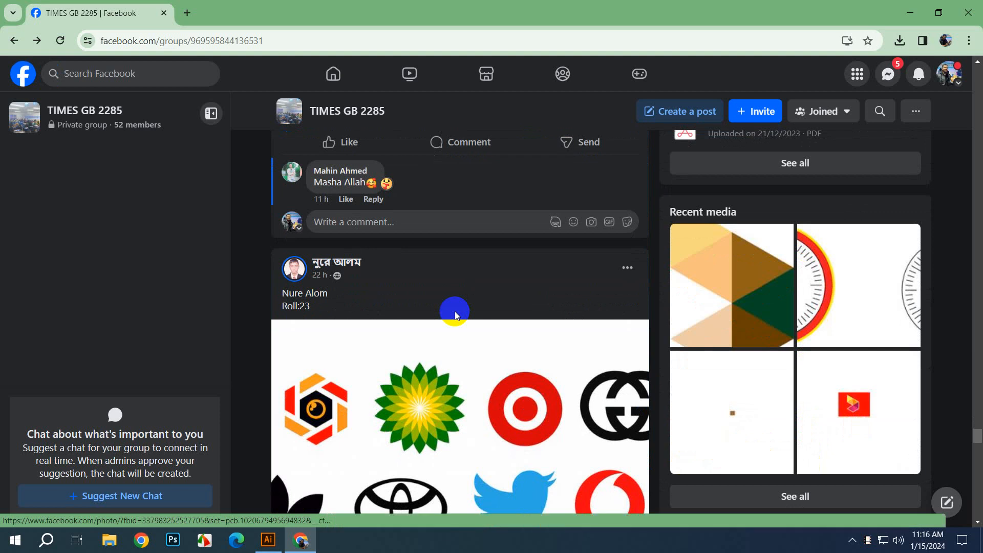
scroll(456, 314, down, 1)
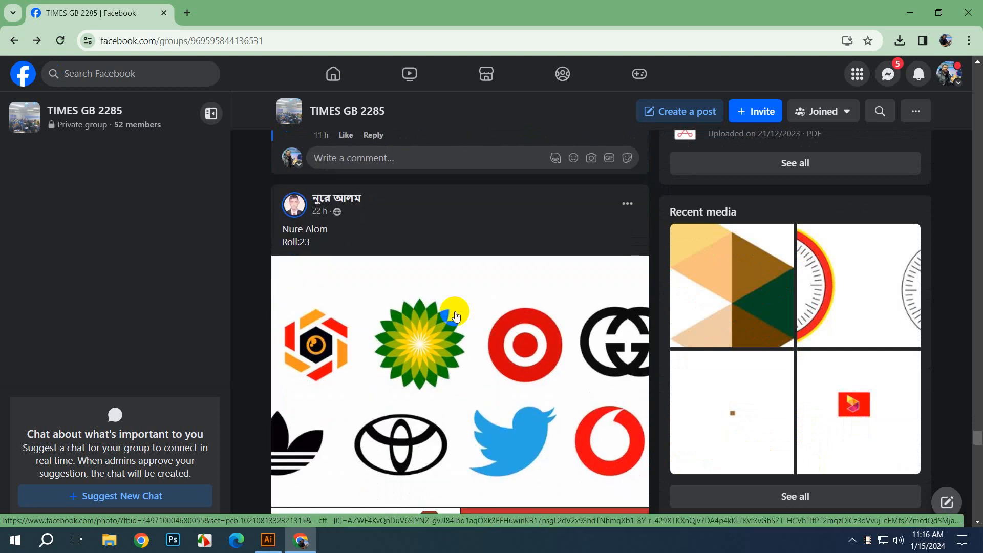
click(455, 315)
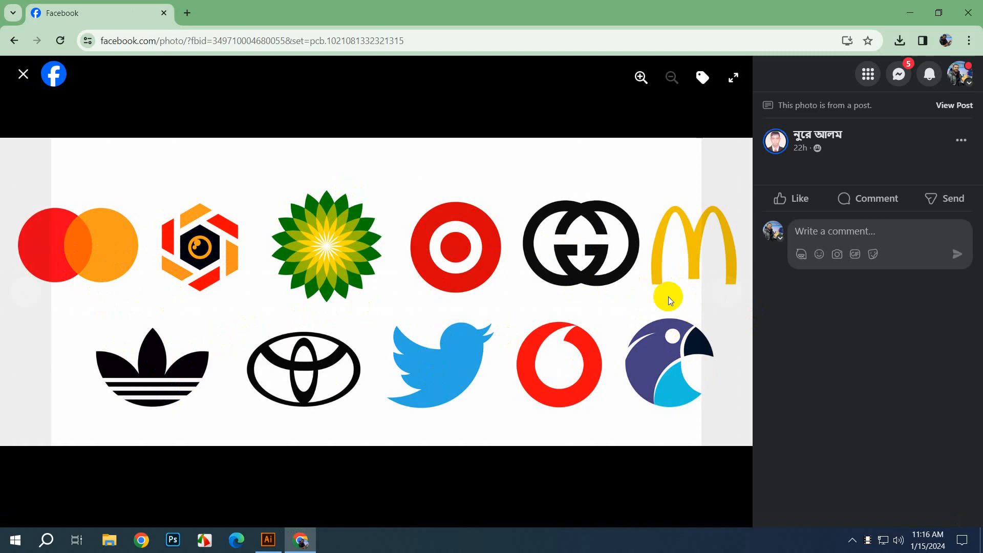
click(641, 77)
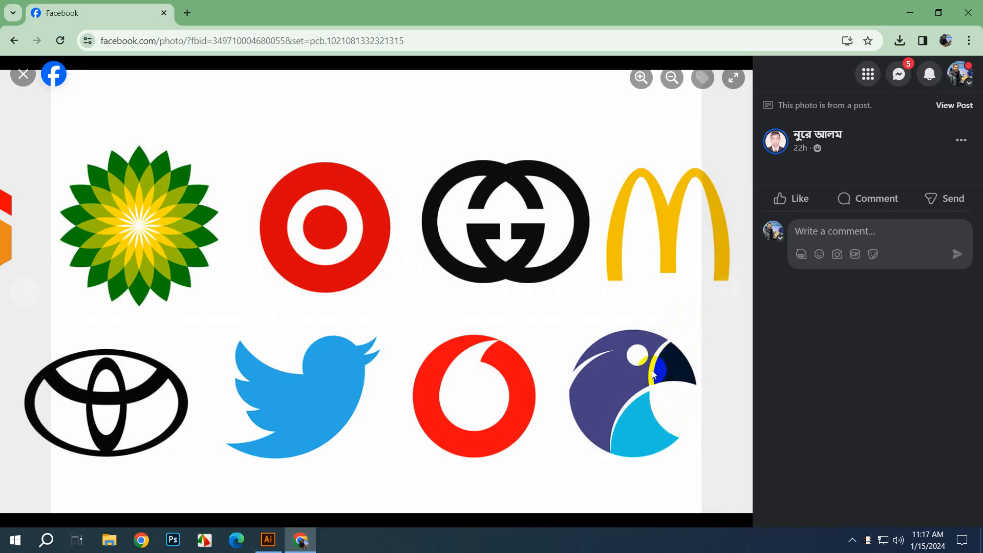
key(Escape)
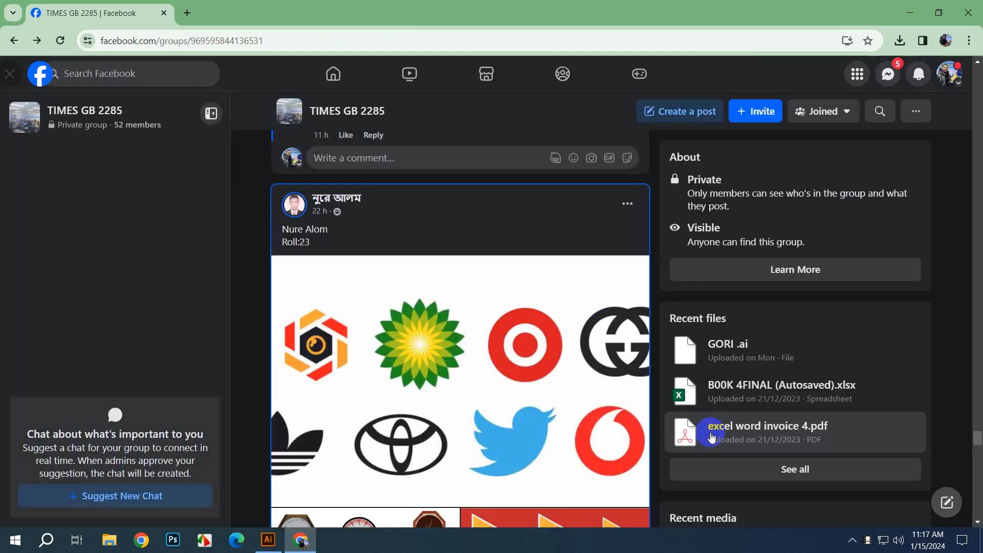
Step: View the clock sheet and ribbon-logo sheet in the roll 23 post and return to the group feed
scroll(557, 362, down, 5)
click(417, 346)
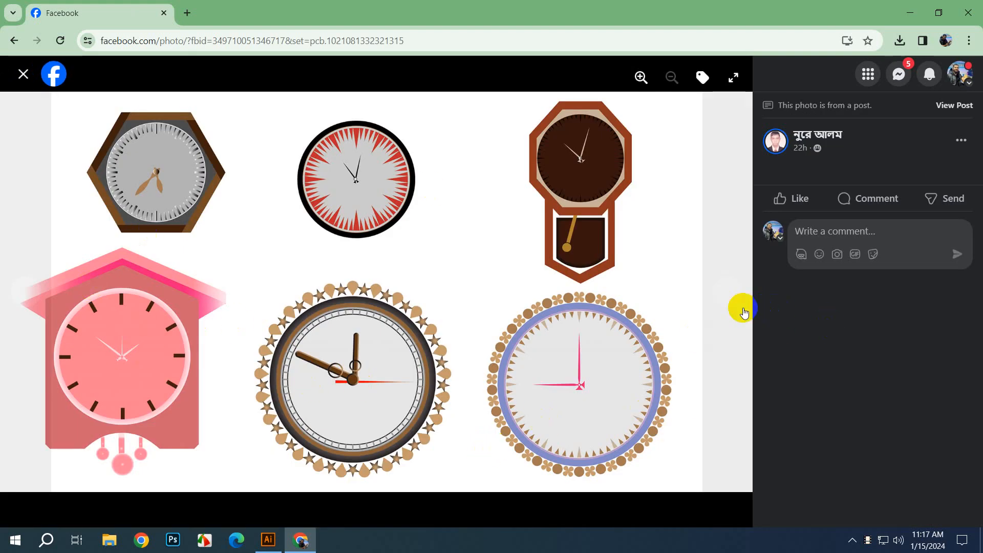
click(735, 291)
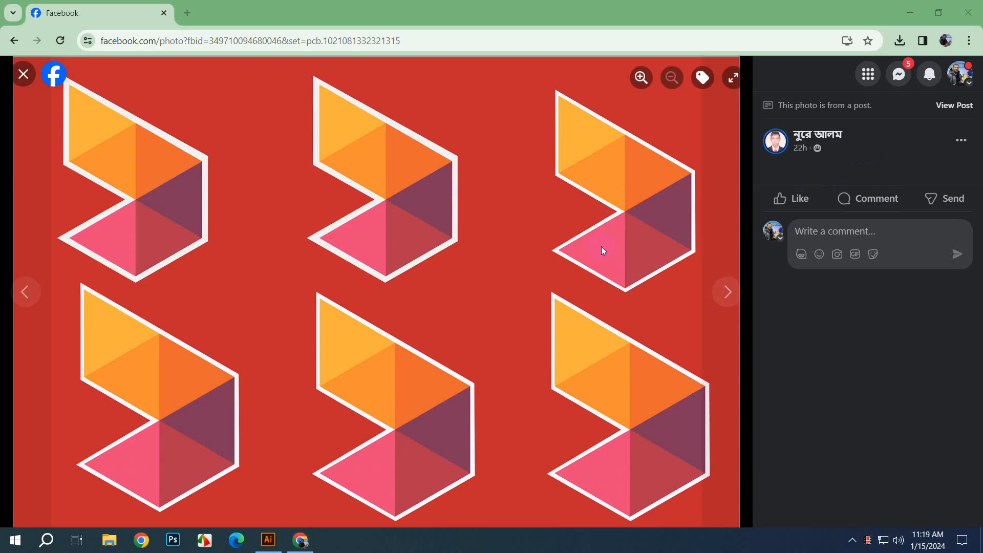
click(726, 291)
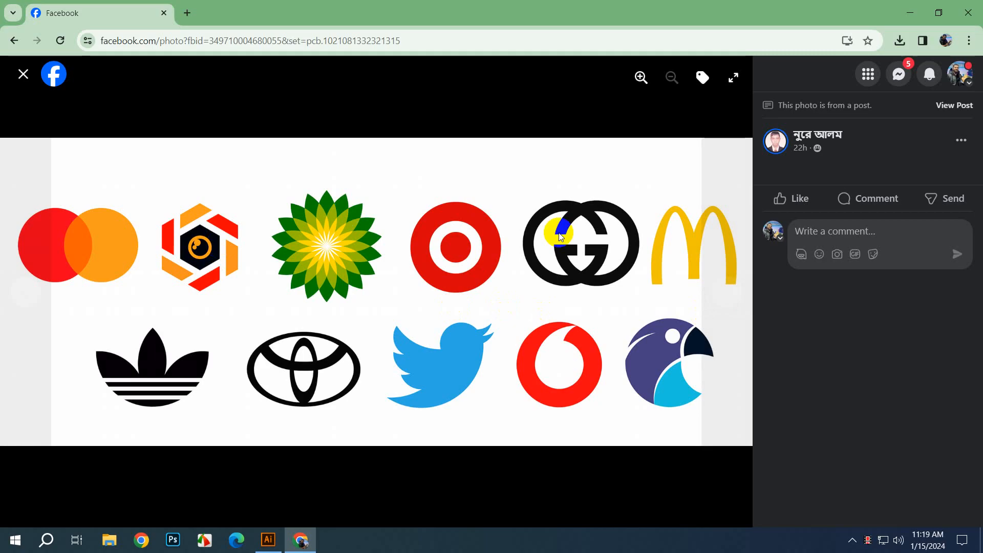
key(Escape)
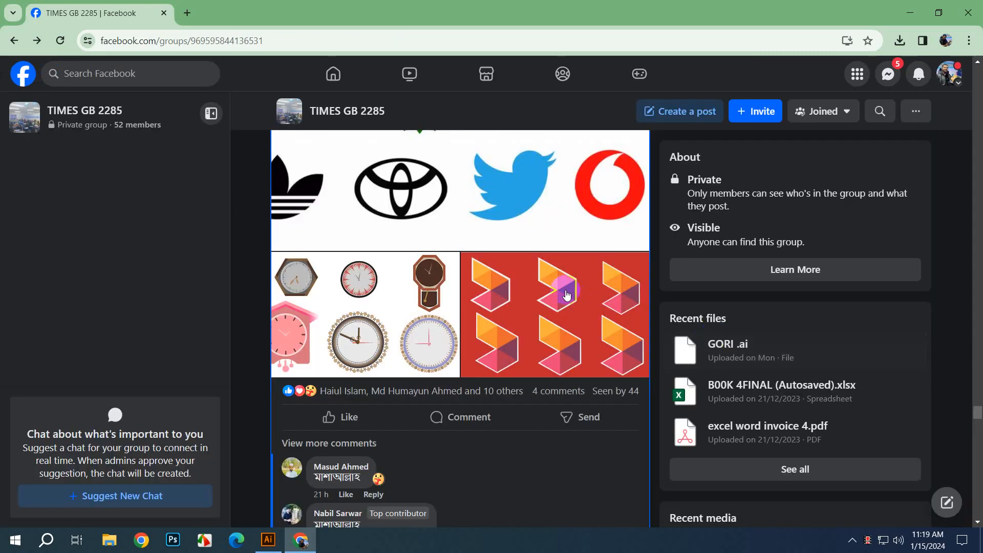
Step: Page through the roll 03 post's guitar clock, brand logos, ribbon logos and ornamental clocks, and close the photo viewer
scroll(566, 294, down, 6)
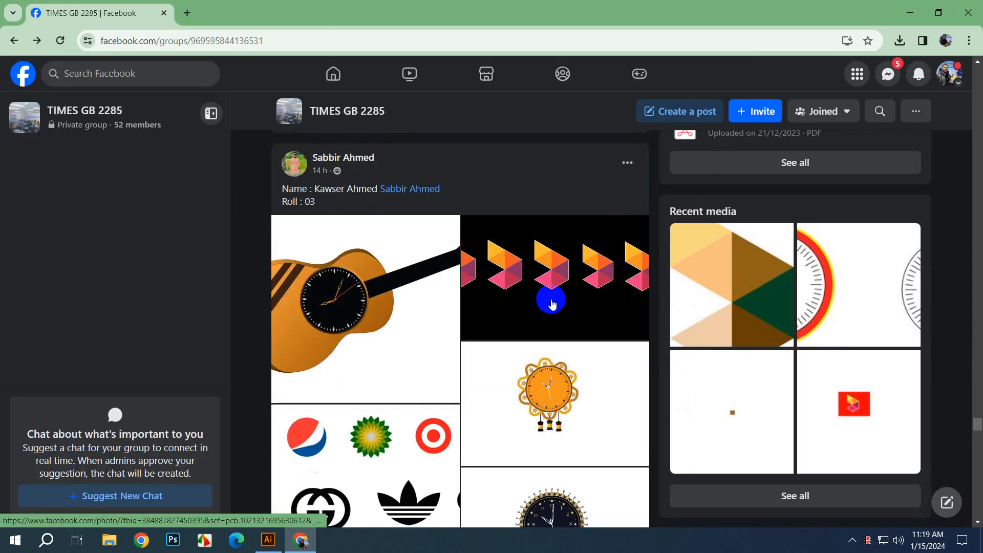
click(435, 291)
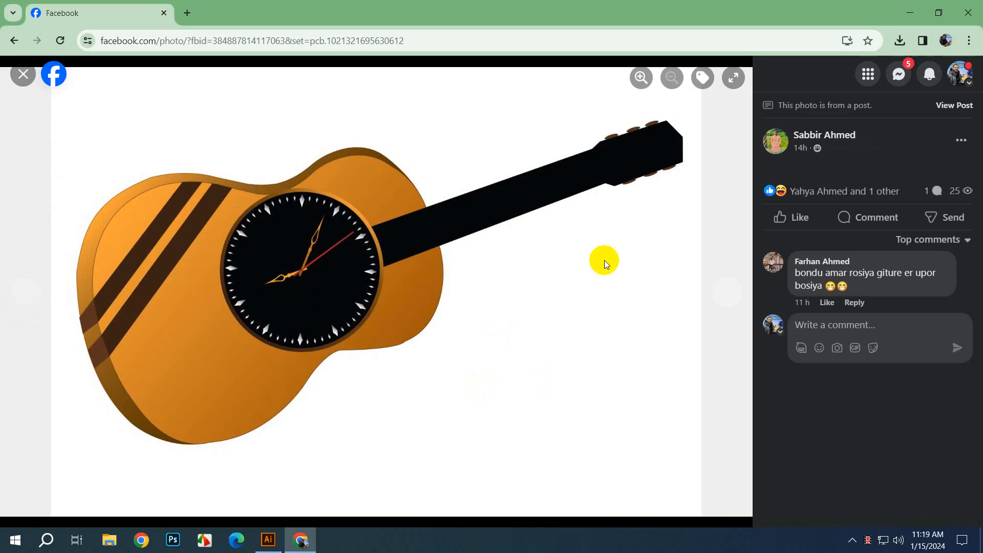
click(736, 302)
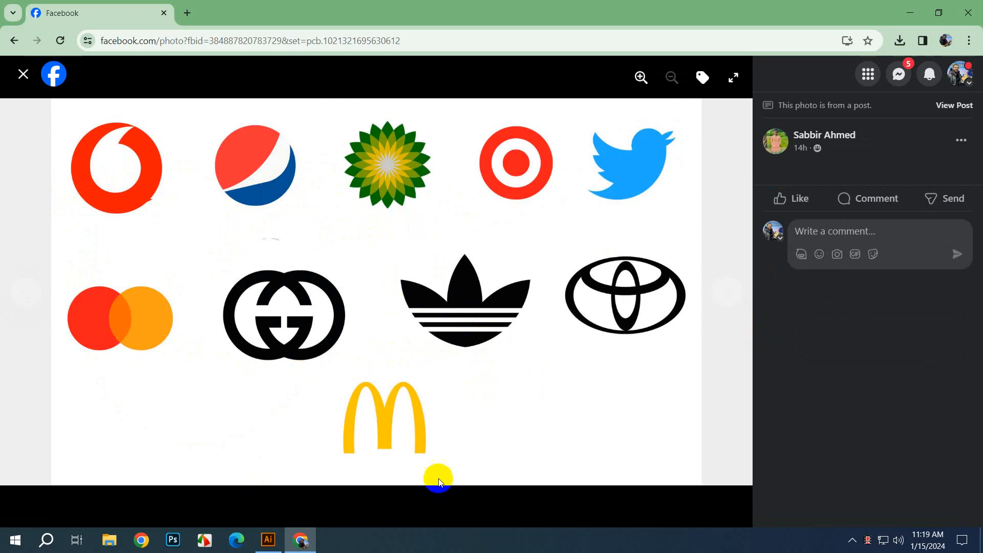
click(728, 293)
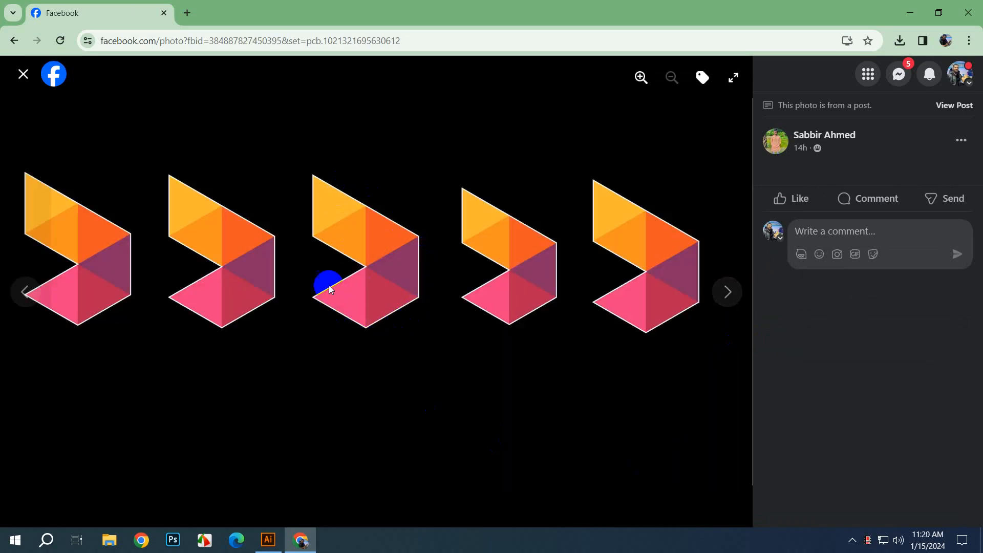
click(718, 303)
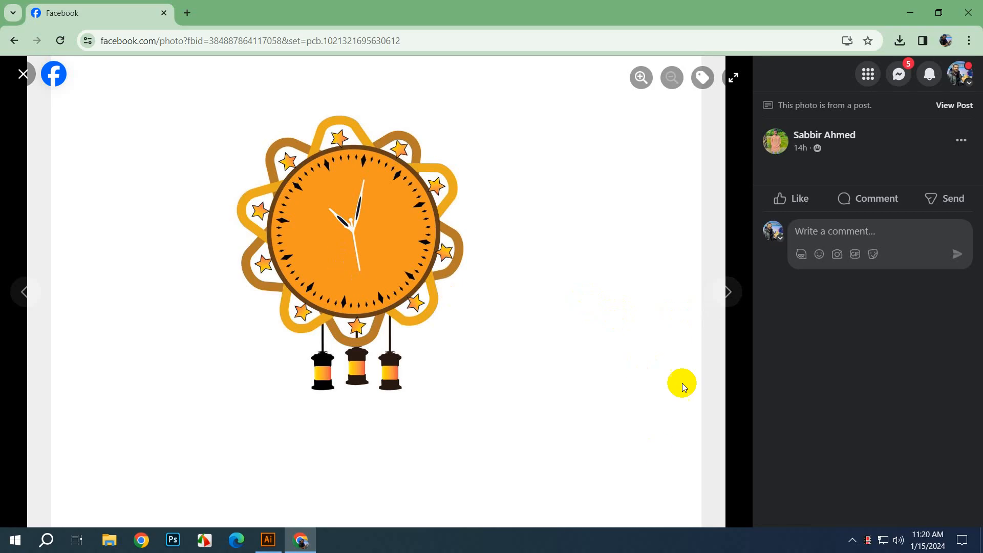
click(742, 298)
click(740, 295)
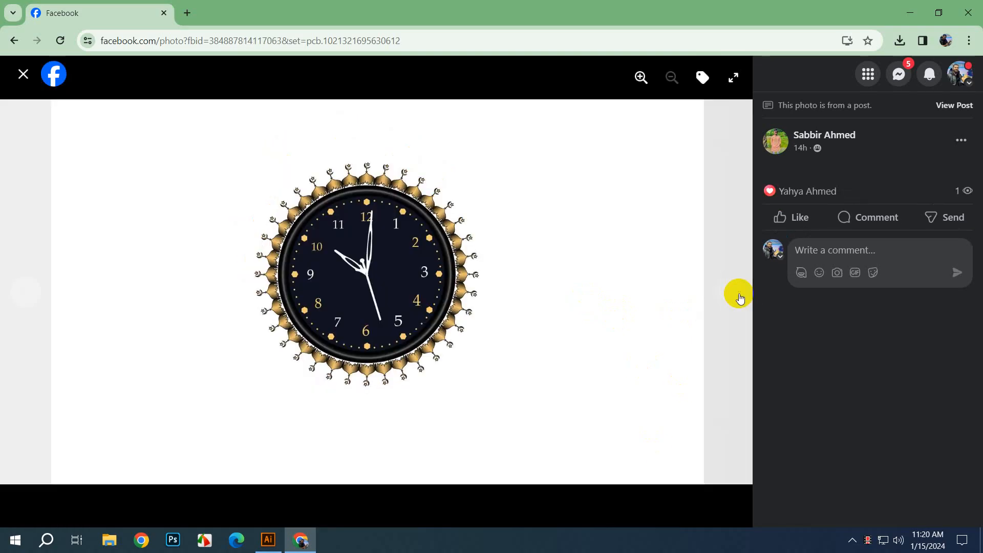
key(Escape)
click(603, 311)
Step: Move on to the roll 22 post and view its clock sheet, ribbon-logo sheet and brand-logo sheet
scroll(603, 311, down, 10)
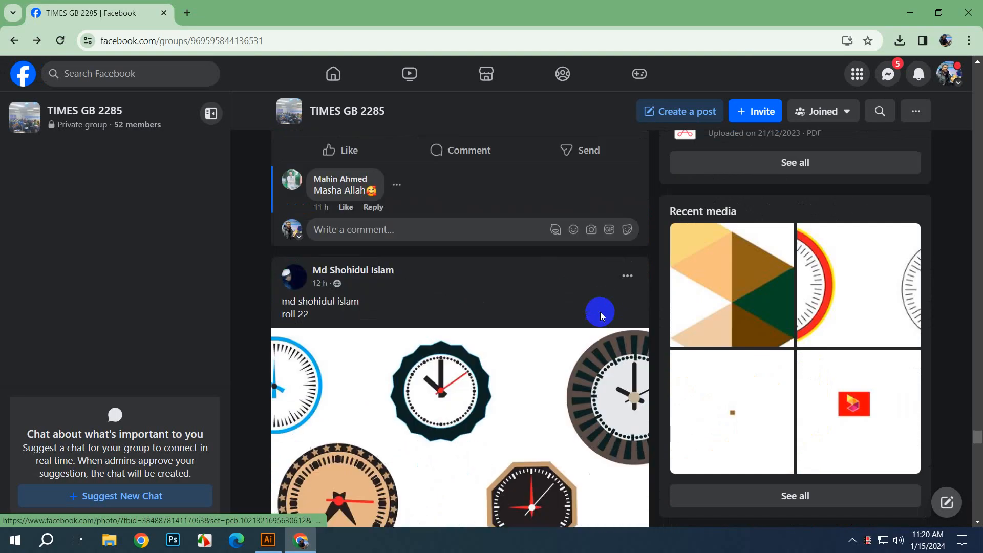
scroll(505, 292, down, 1)
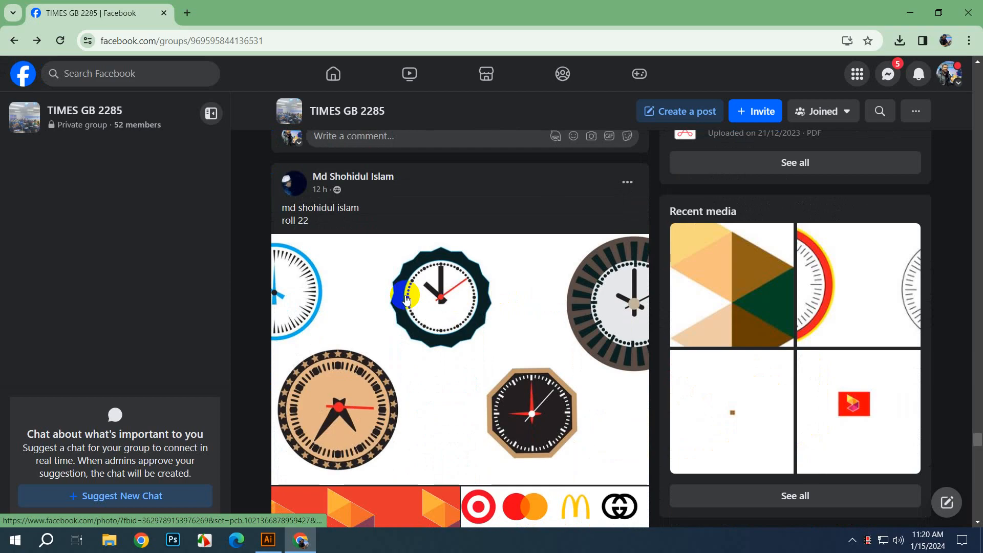
click(507, 307)
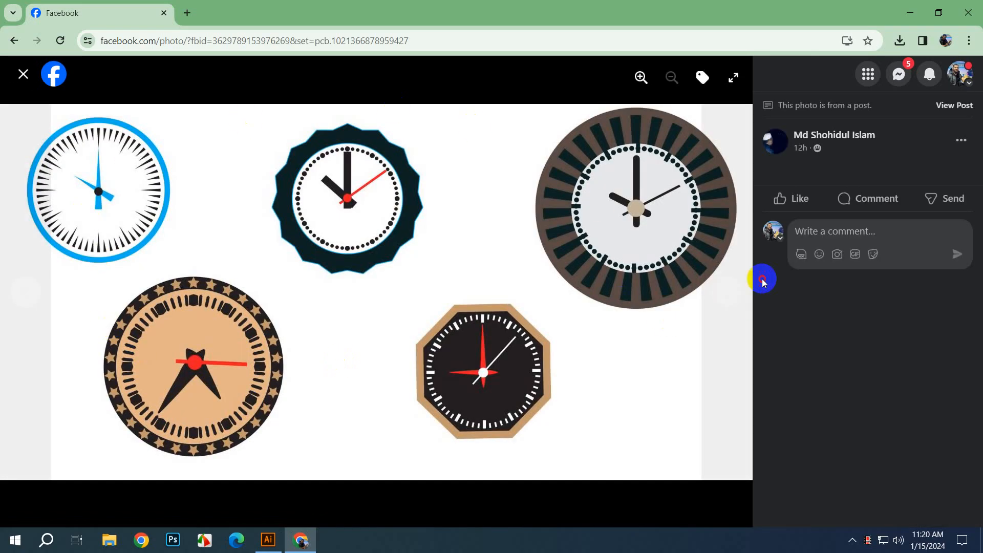
click(737, 293)
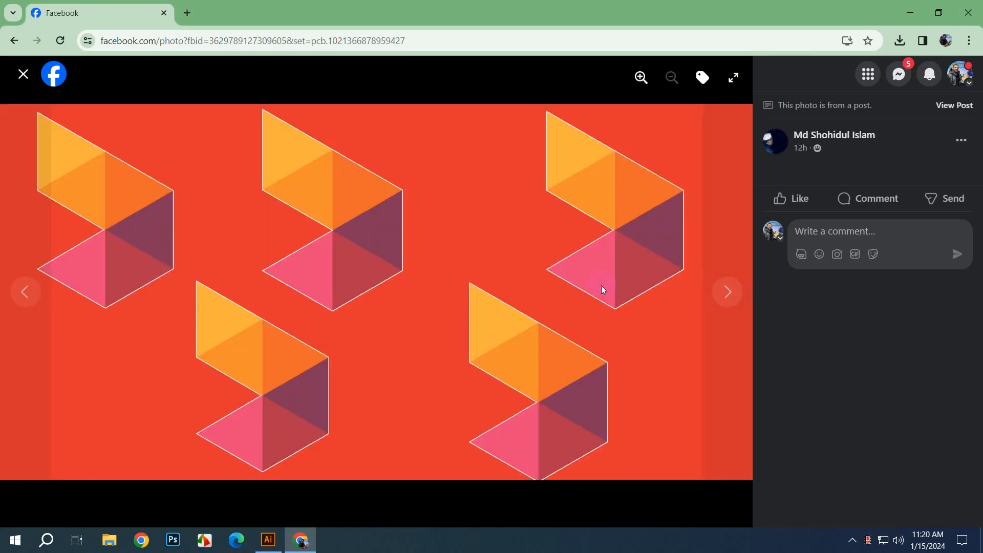
click(727, 293)
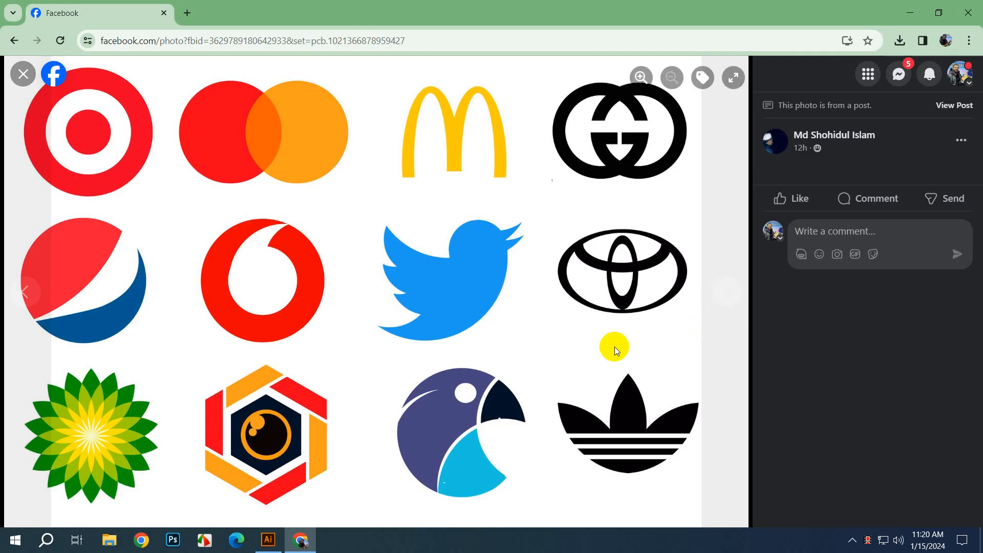
Step: Examine the parrot logo on the roll 22 brand-logo sheet enlarged, page through the remaining images and close the viewer
click(641, 77)
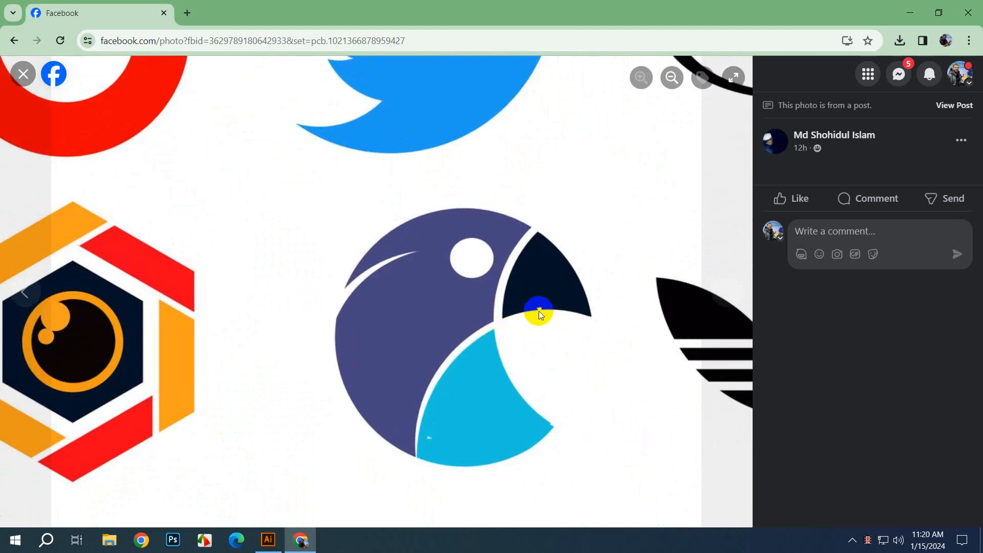
click(671, 77)
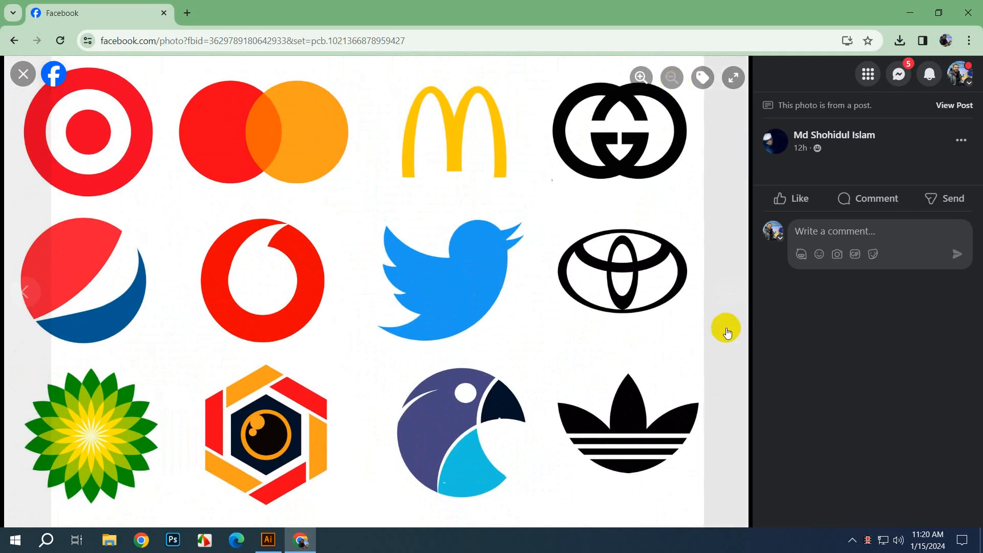
click(735, 308)
click(736, 313)
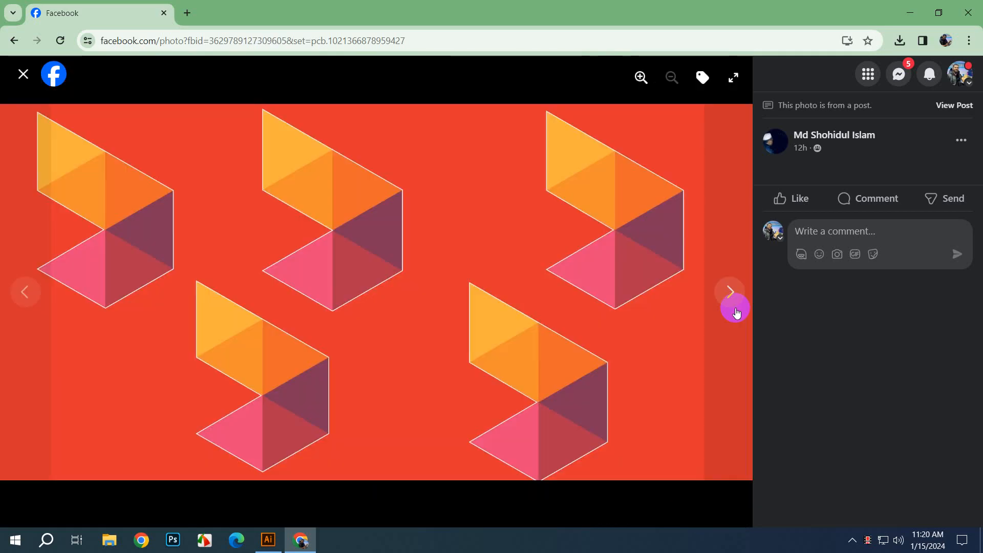
key(Escape)
Step: Move on to the roll 04 post and view its two grey clock drawings enlarged
scroll(506, 278, down, 5)
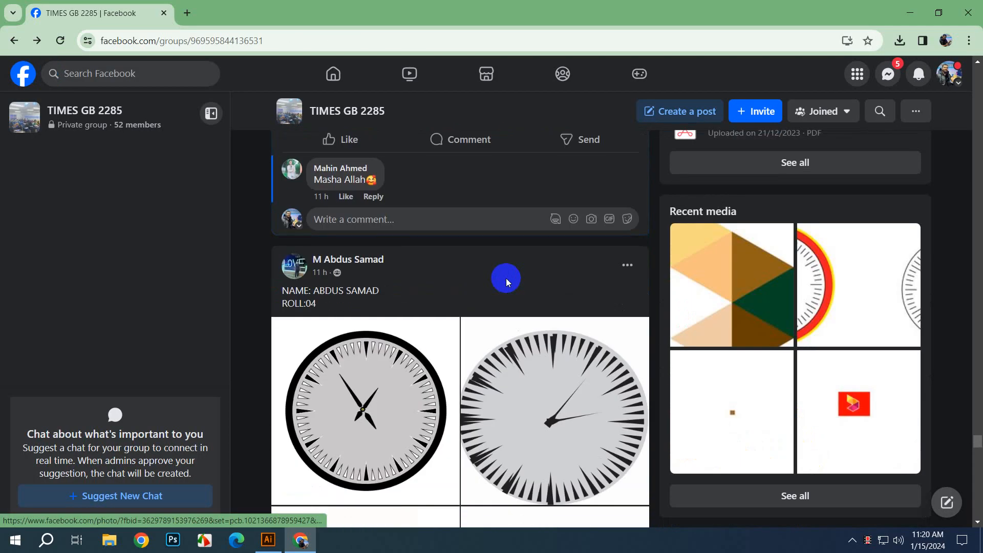
scroll(506, 278, down, 4)
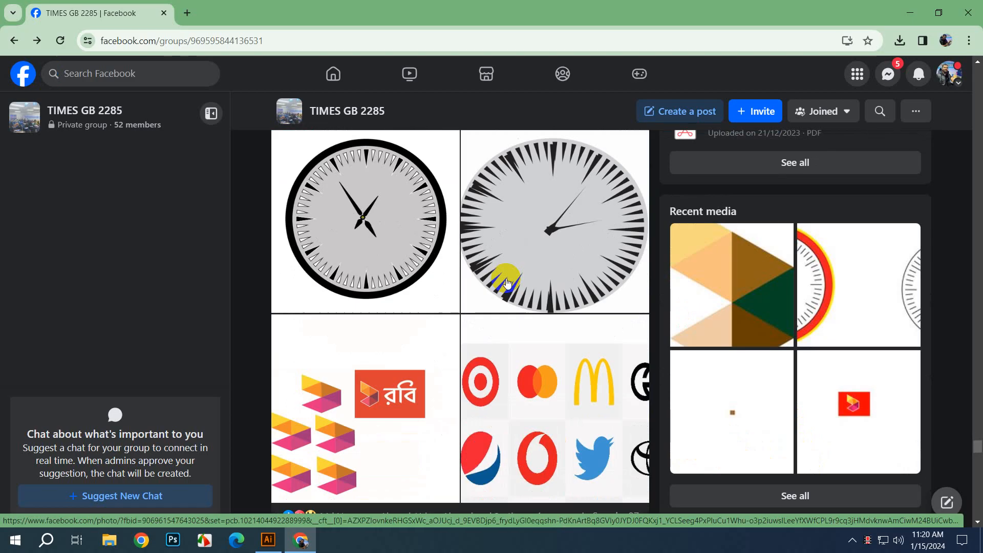
click(420, 253)
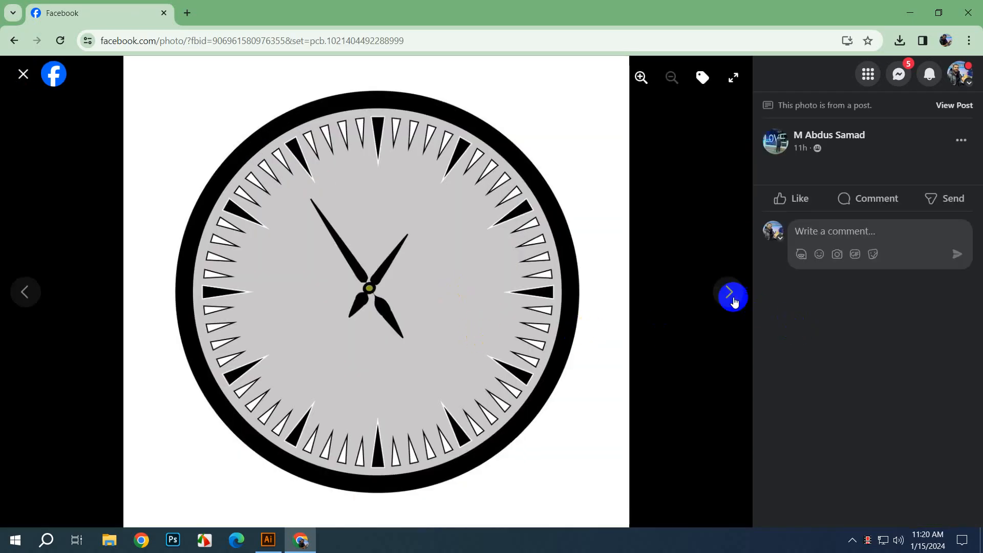
click(734, 302)
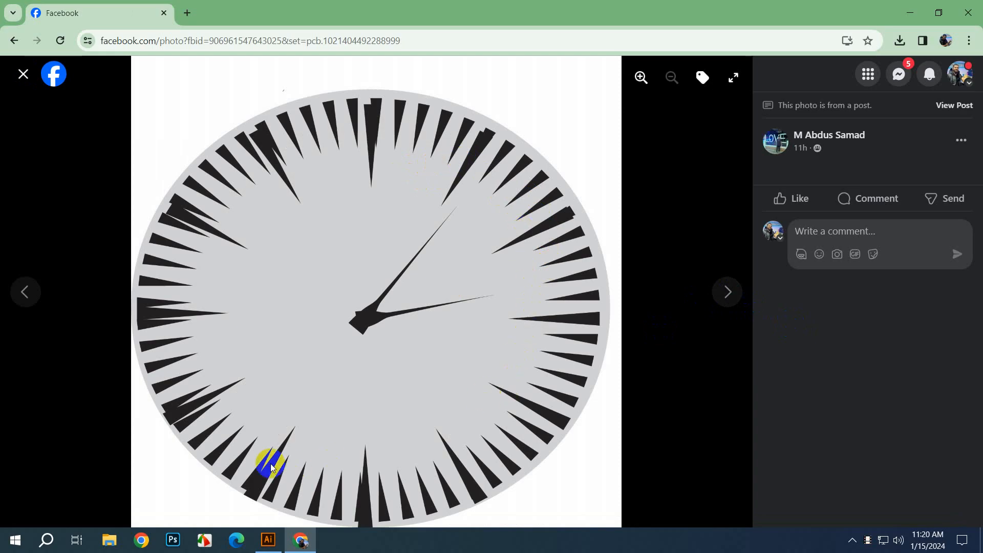
click(739, 318)
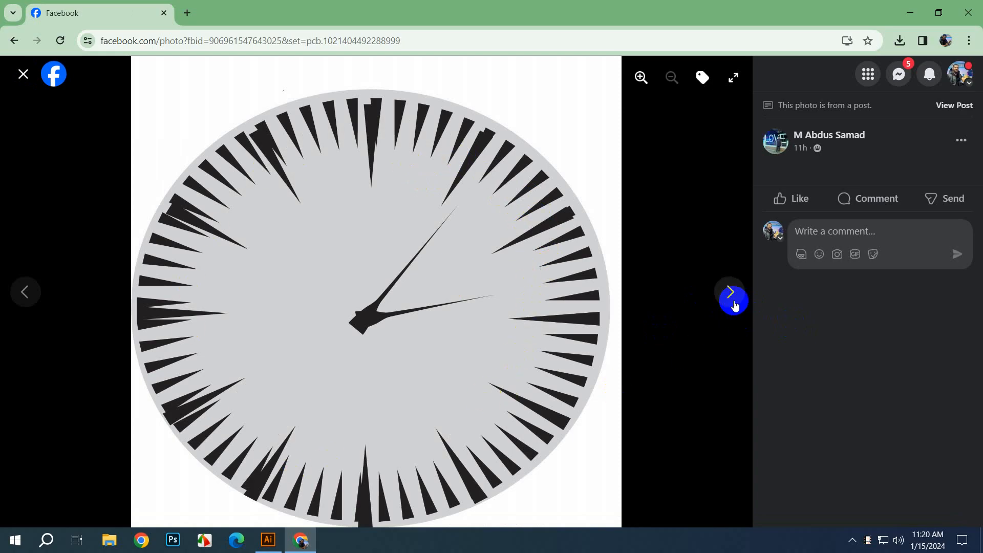
Step: View the roll 04 post's ribbon-logo sheet and brand-logo sheet, and return to the group feed
click(731, 301)
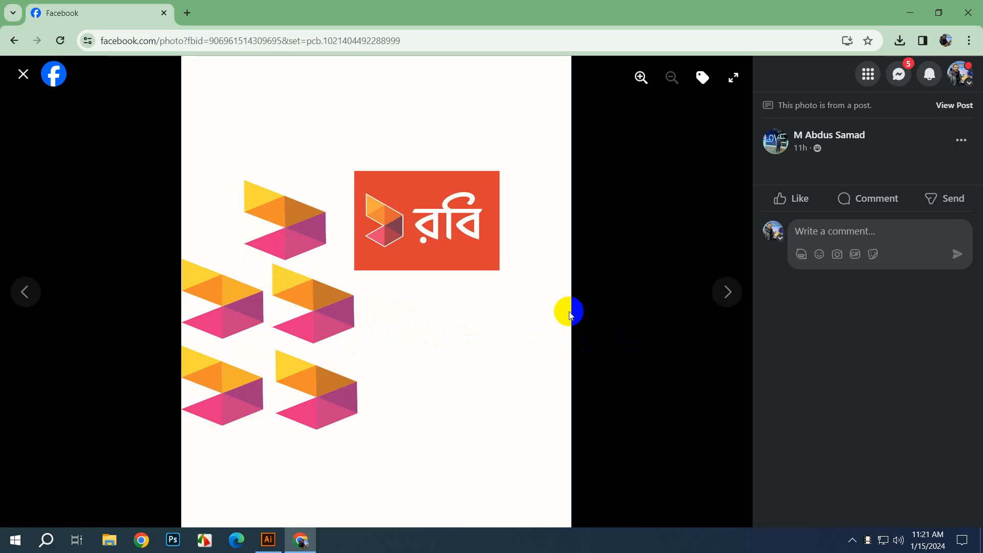
click(732, 290)
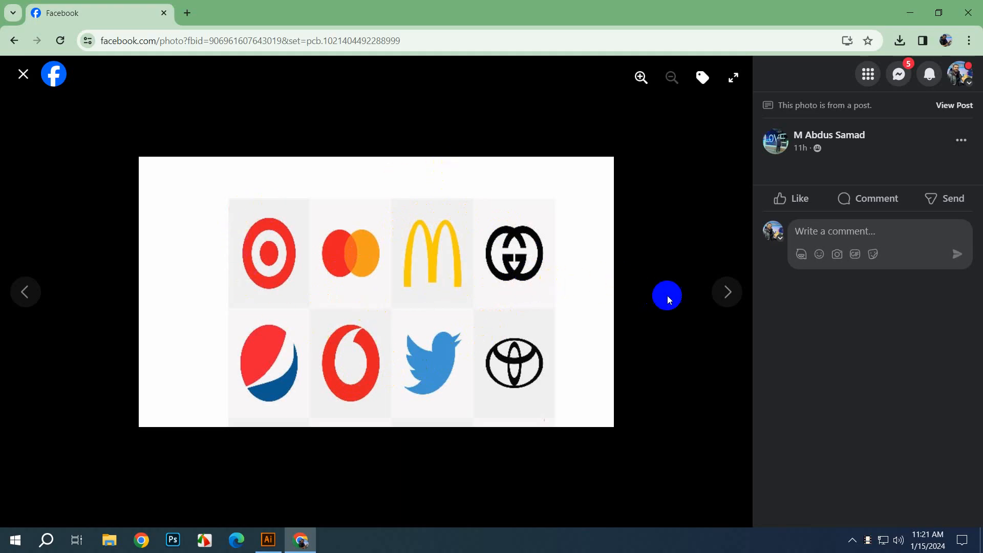
click(731, 295)
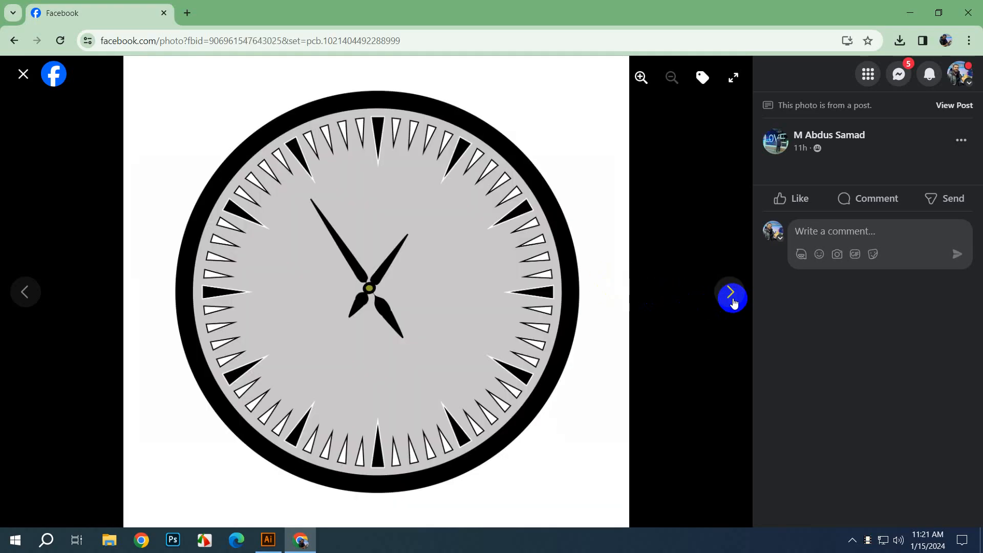
click(732, 299)
key(Escape)
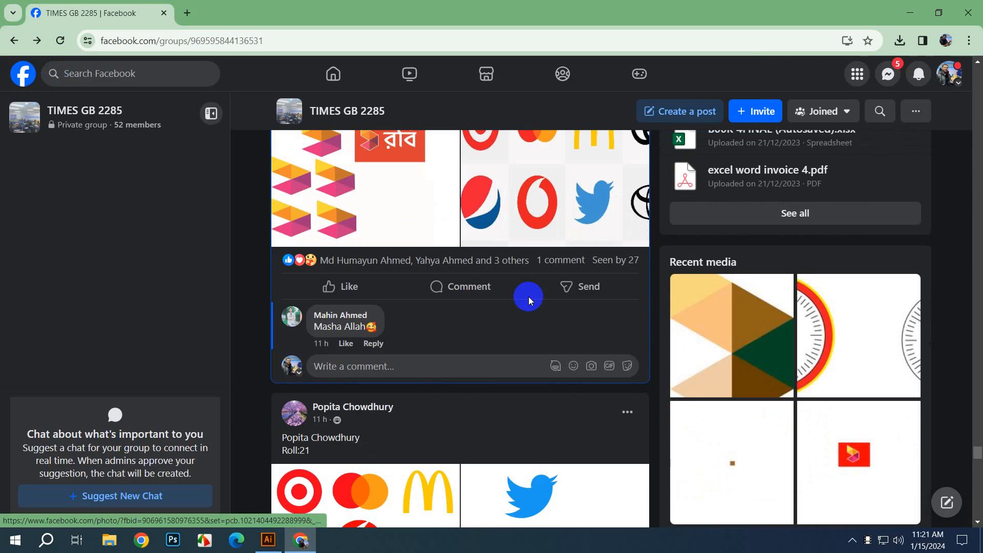
Step: Move on to the roll 21 post and view its brand-logo sheets and parrot logo
scroll(528, 296, down, 5)
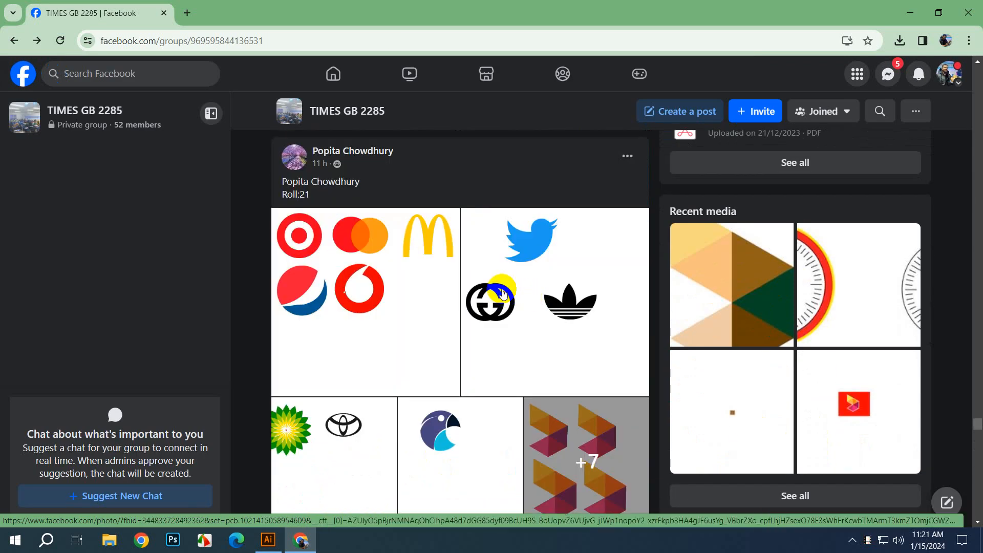
click(364, 281)
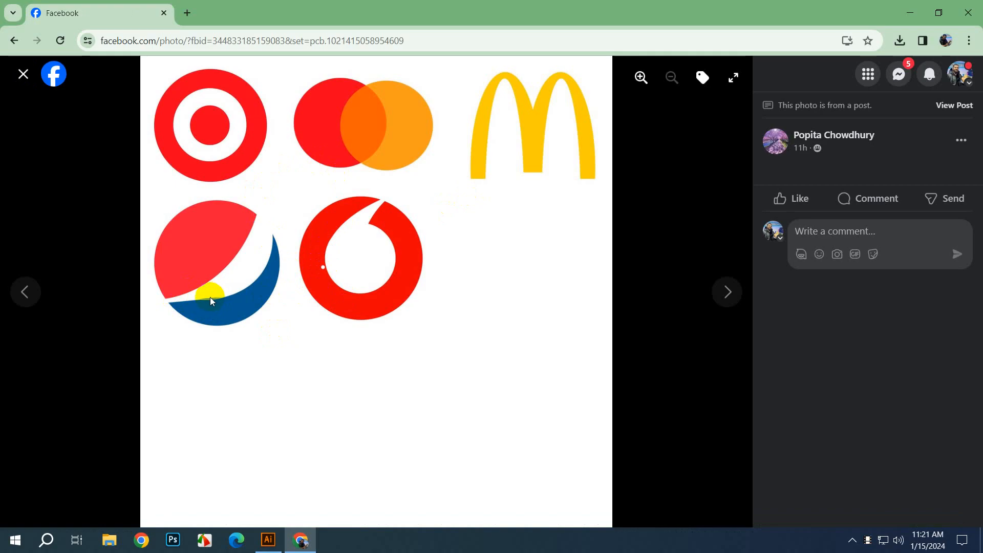
click(729, 285)
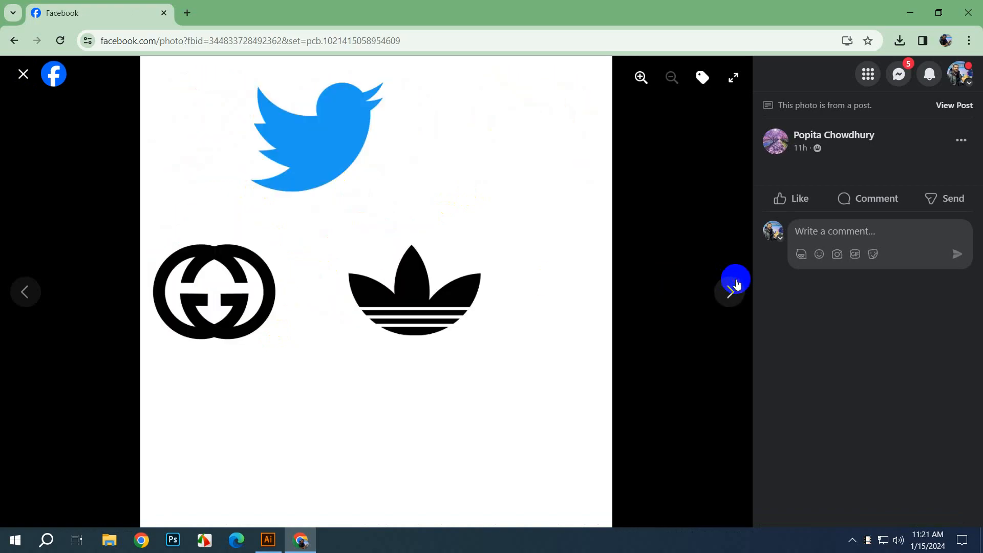
click(736, 283)
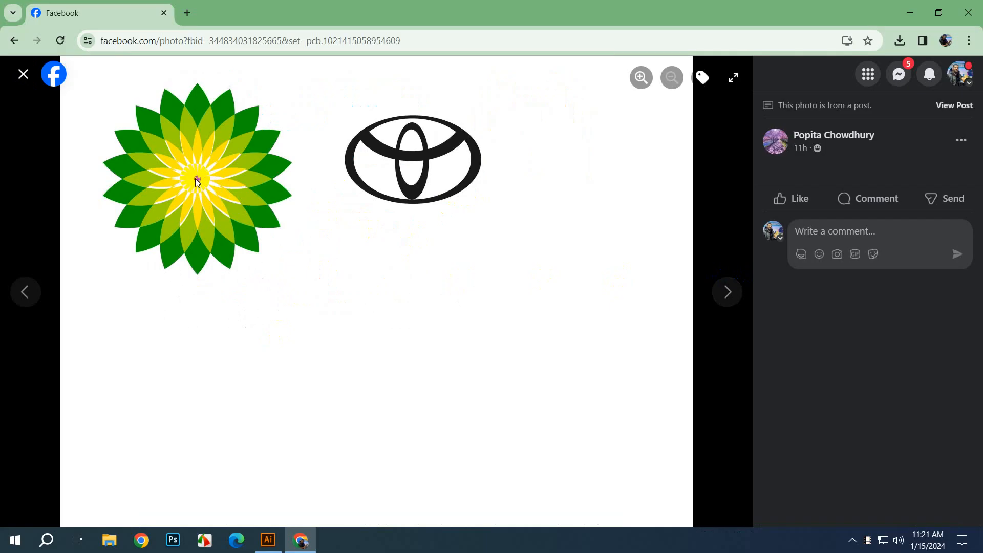
click(719, 293)
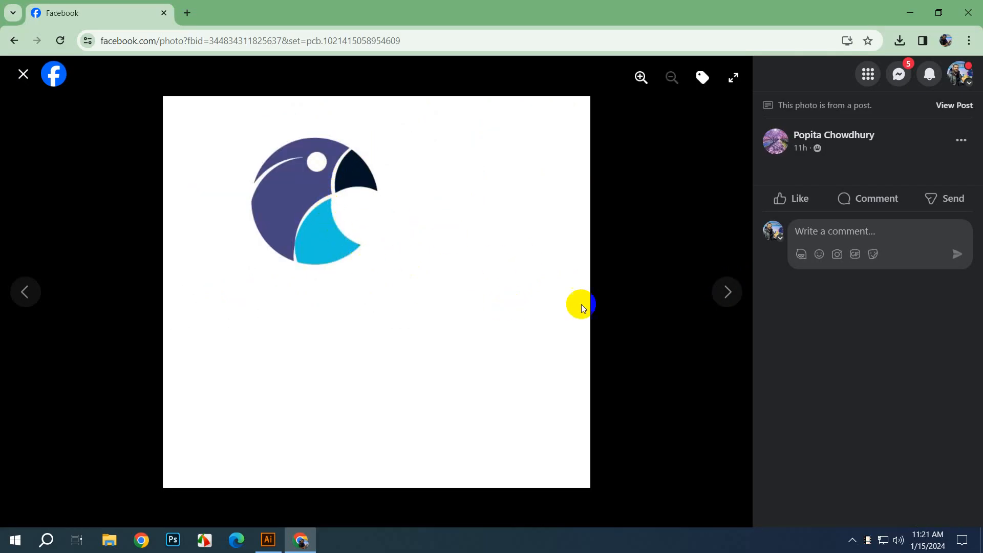
click(357, 188)
Step: Page through the roll 21 post's ribbon logos, clocks and outlined ribbon logos, and close the photo viewer
click(742, 298)
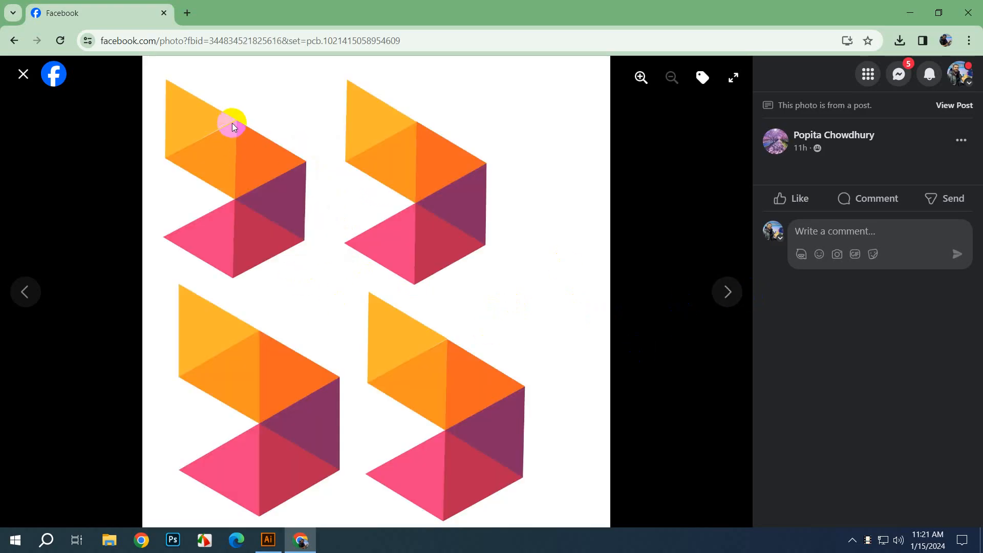
click(742, 296)
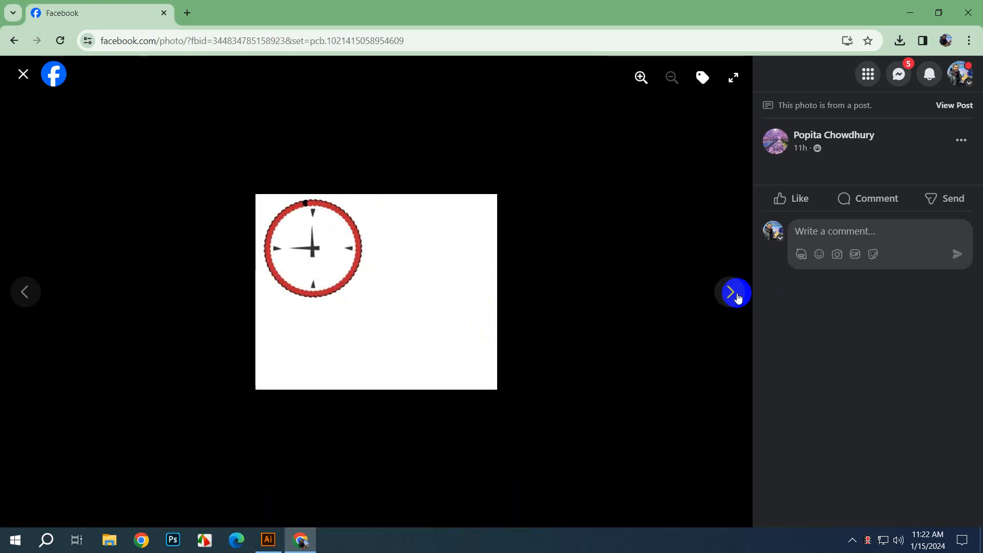
click(738, 298)
click(738, 298)
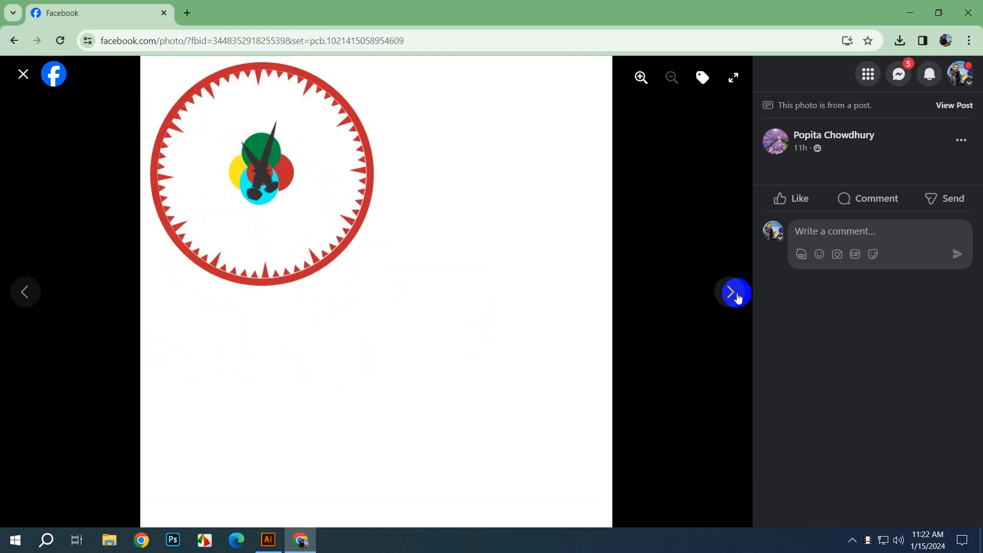
click(738, 297)
click(738, 298)
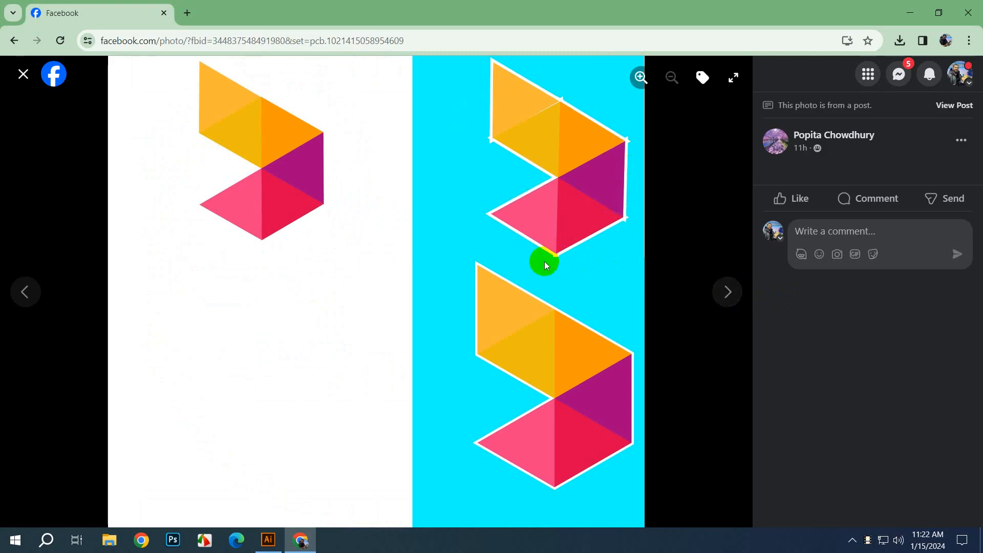
click(726, 291)
key(Escape)
Step: Pass the guitar clock post, open the roll 5 post's images and page through its clocks to the brand-logo sheet
scroll(566, 296, down, 5)
scroll(565, 296, down, 4)
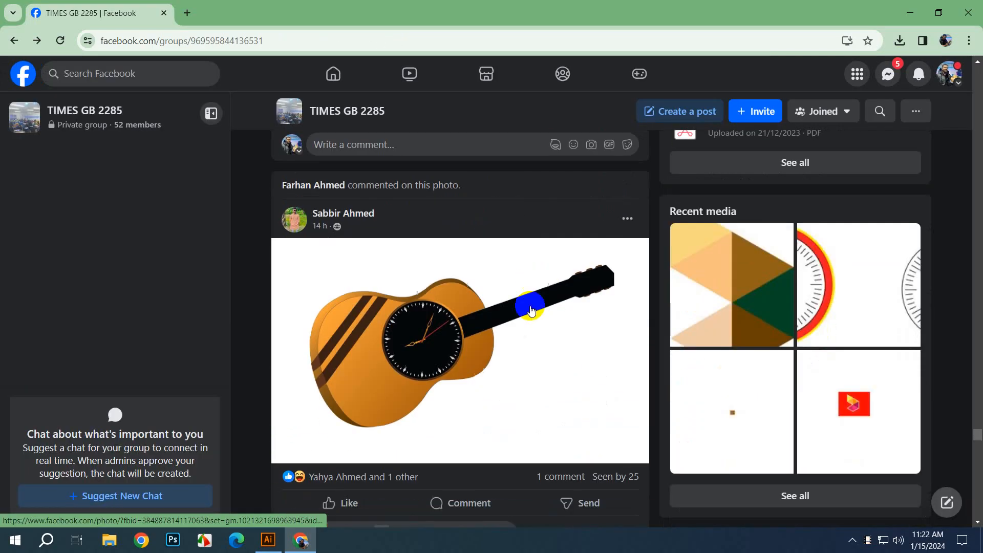
scroll(530, 310, down, 6)
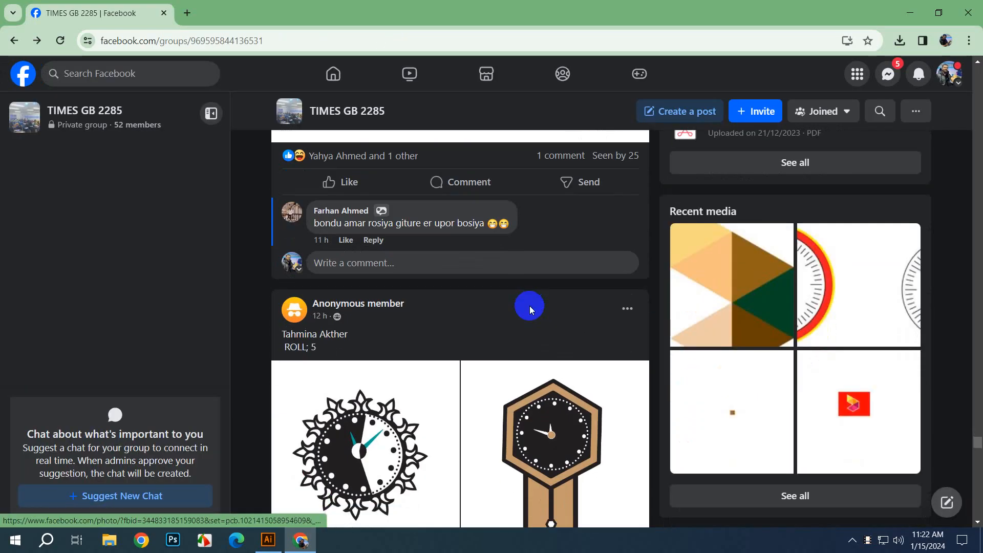
scroll(530, 306, down, 3)
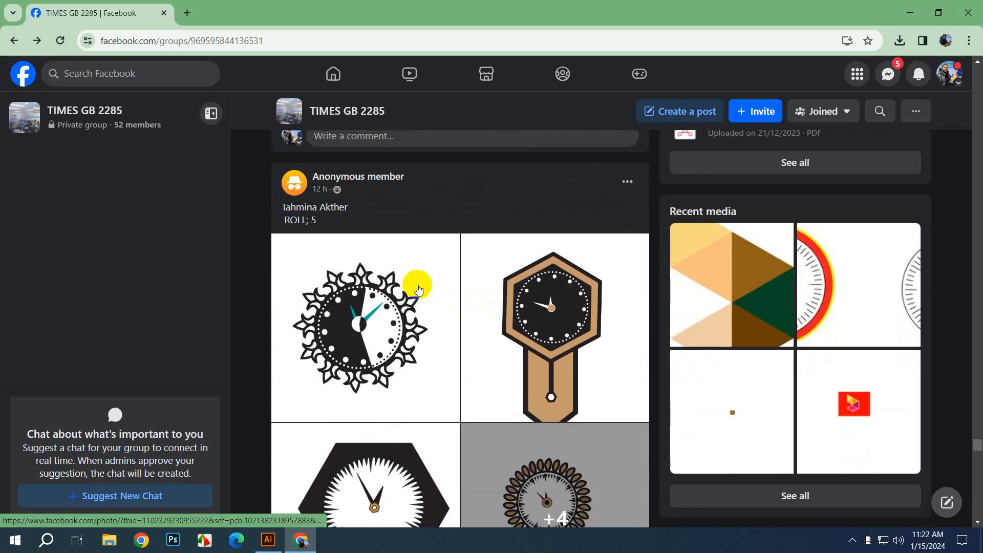
scroll(418, 289, down, 2)
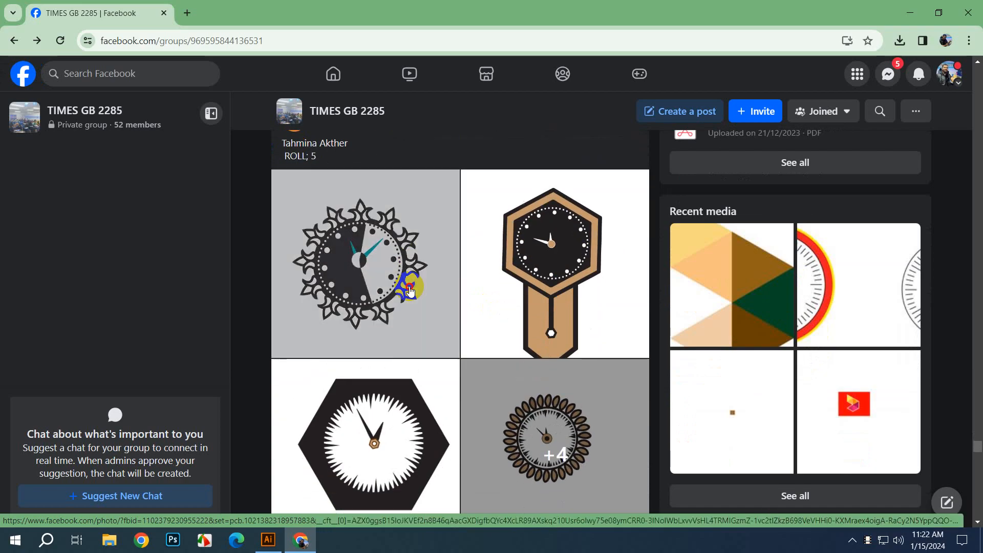
click(417, 281)
click(731, 303)
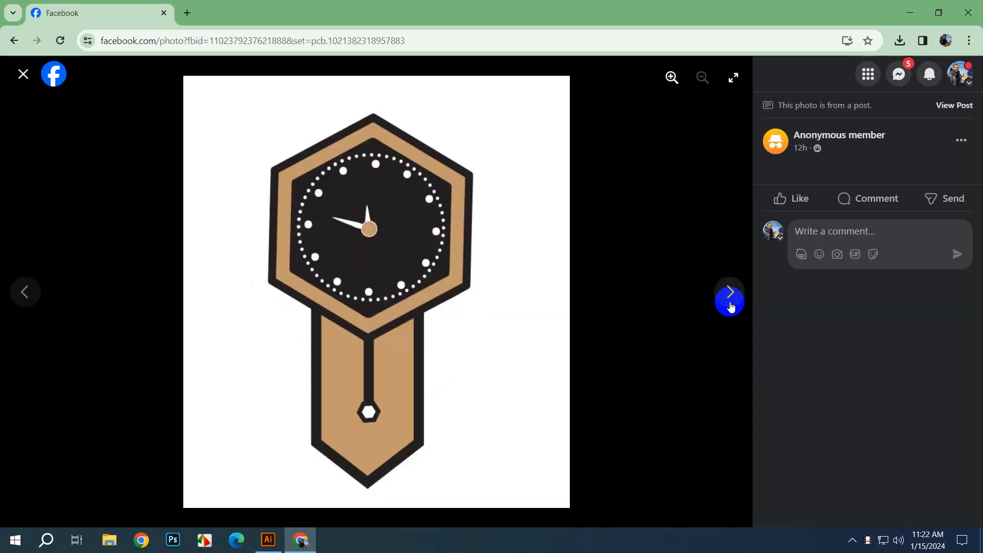
click(730, 304)
click(730, 304)
click(730, 303)
click(730, 303)
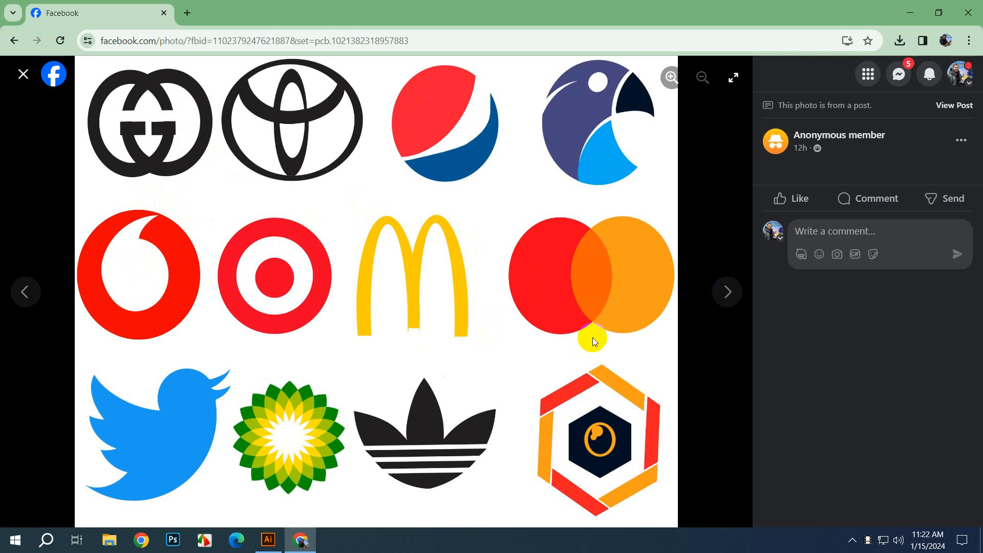
Step: View the roll 5 post's ribbon-logo sheet on the red background, page past it and close the viewer
click(720, 288)
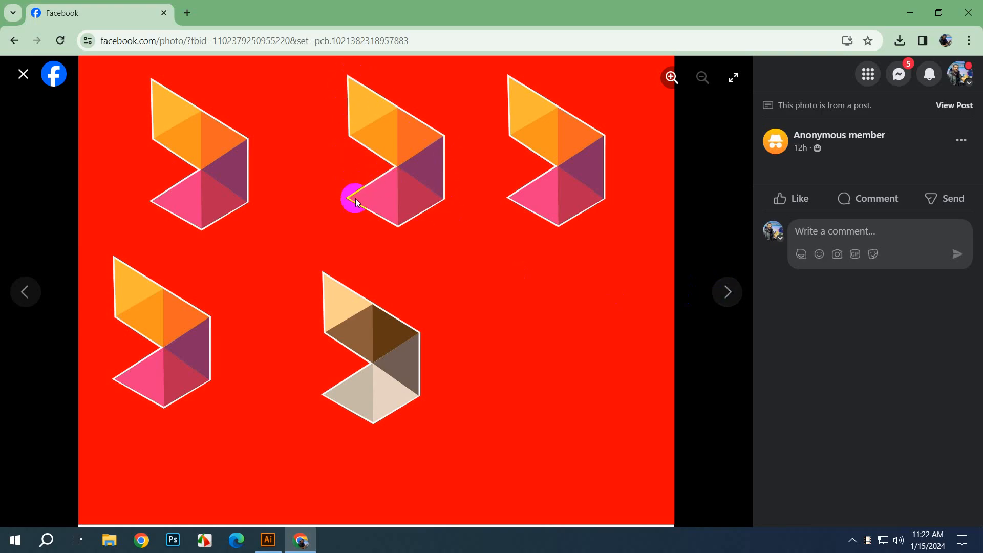
click(740, 294)
click(740, 293)
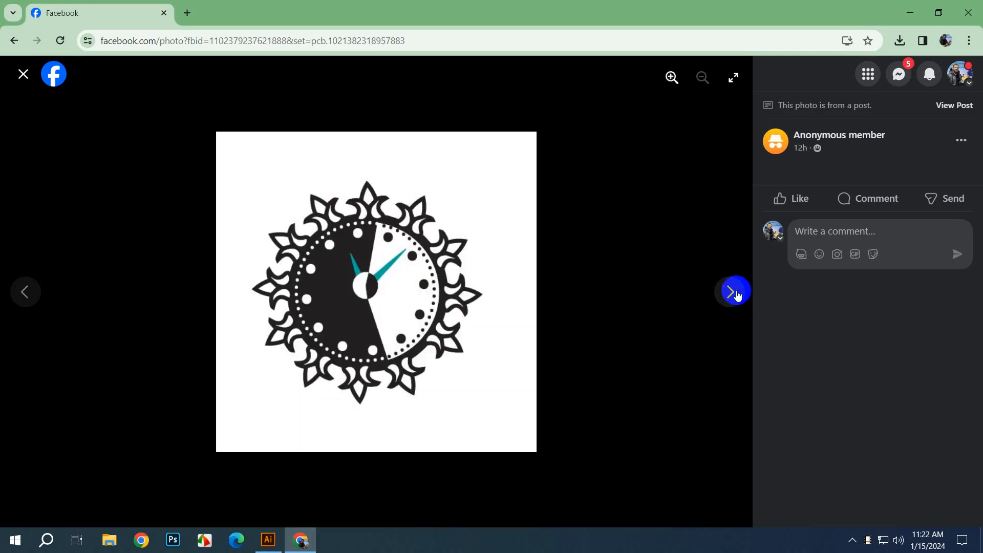
click(739, 294)
click(673, 331)
Step: Move on to the roll 15 post and page through its clock drawings to the ribbon-logo sheet
scroll(652, 325, down, 10)
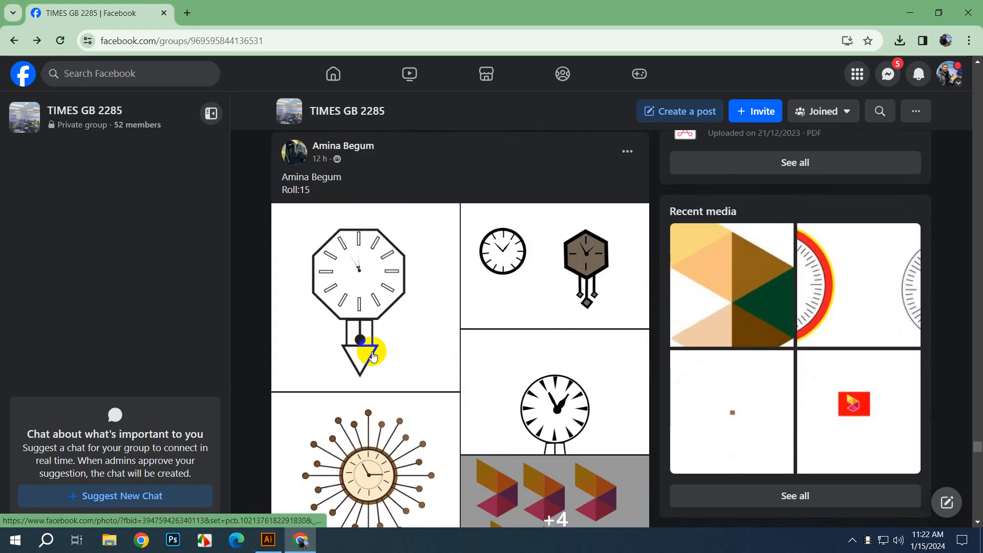
click(373, 357)
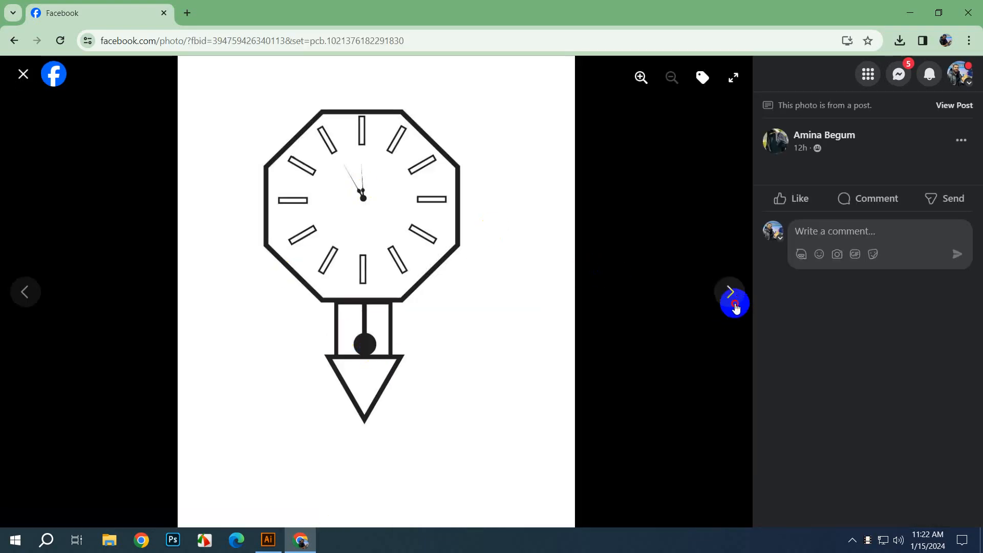
click(734, 303)
click(733, 305)
click(733, 304)
click(733, 304)
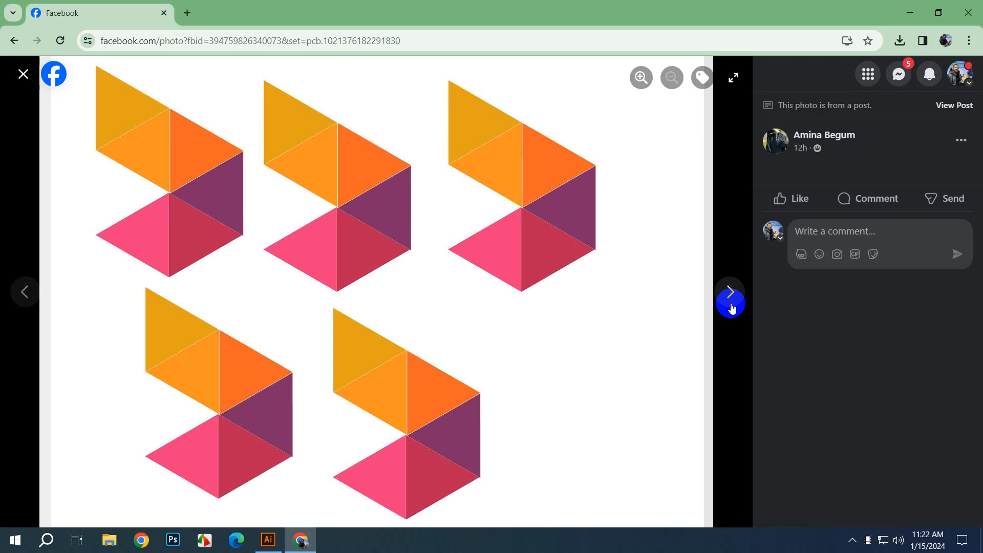
click(723, 306)
click(49, 283)
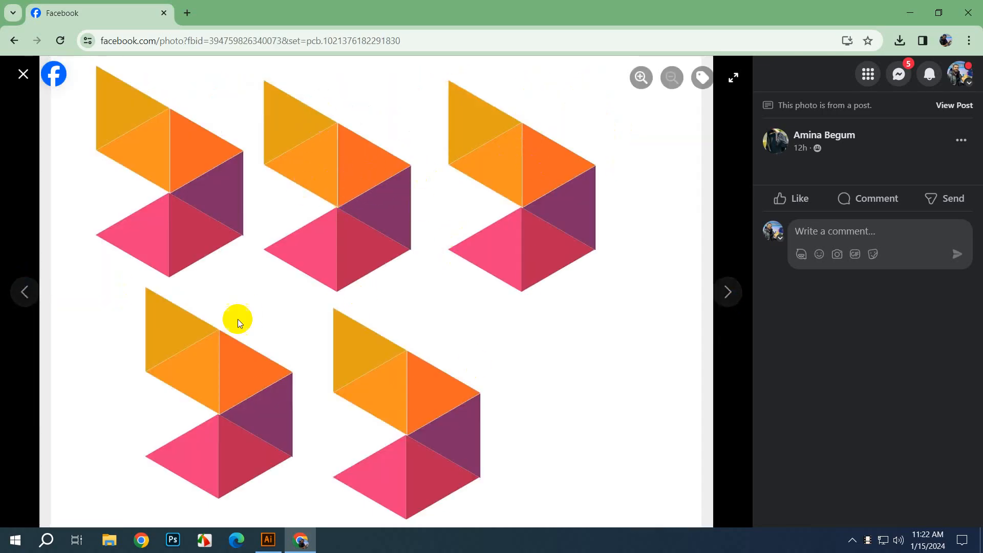
Step: View the roll 15 post's brand-logo sheets, including the one with the Pepsi and Adidas logos, and close the viewer
click(729, 307)
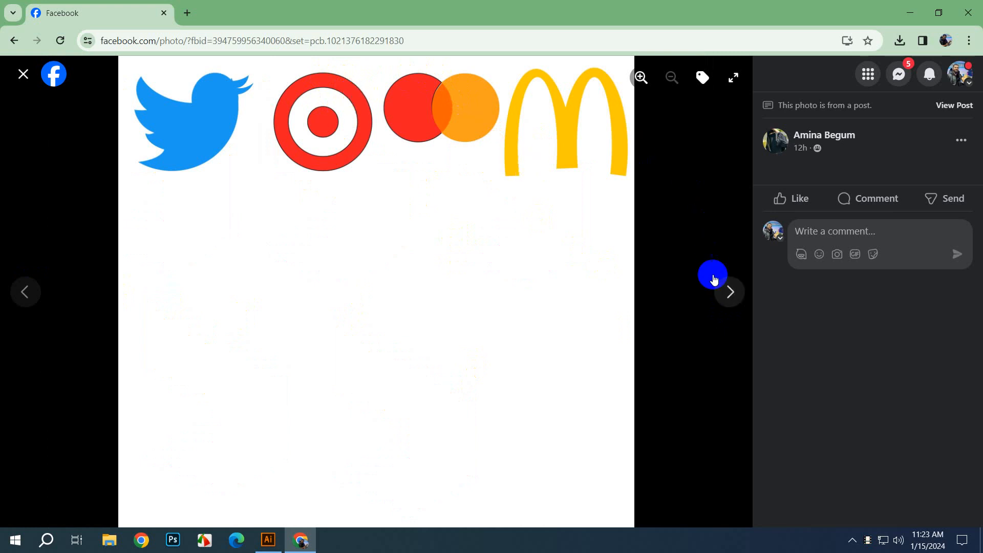
click(735, 297)
click(735, 296)
click(736, 296)
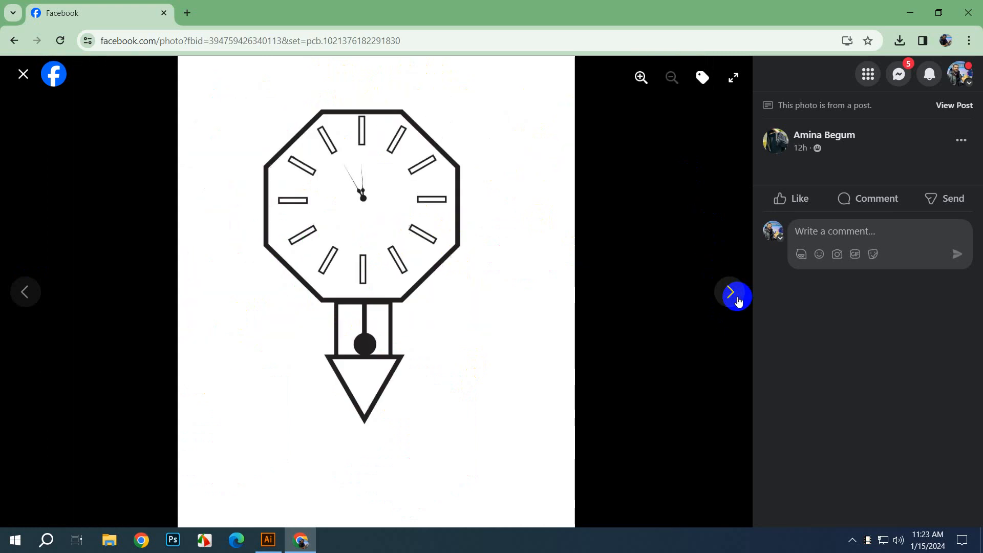
click(24, 282)
click(24, 283)
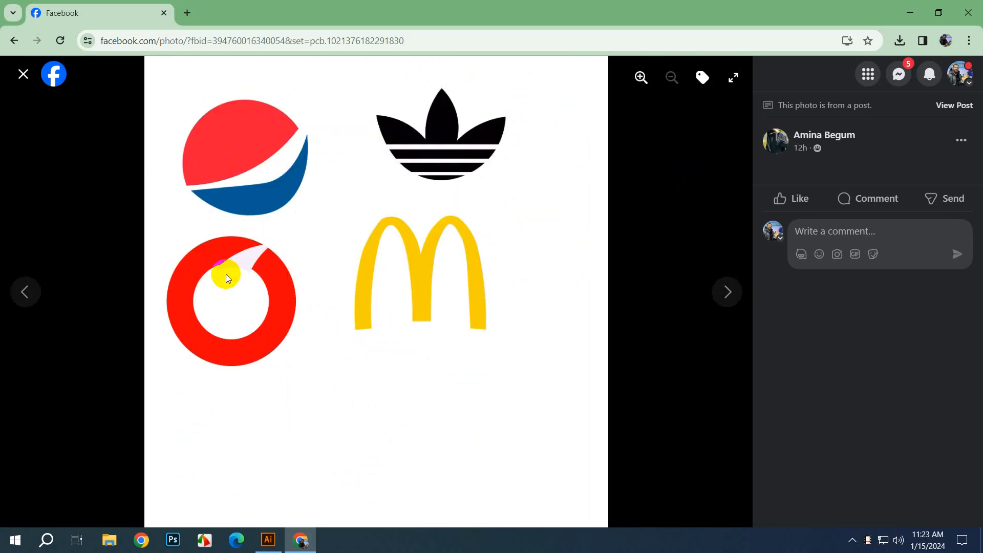
click(729, 293)
click(729, 293)
click(729, 292)
key(Escape)
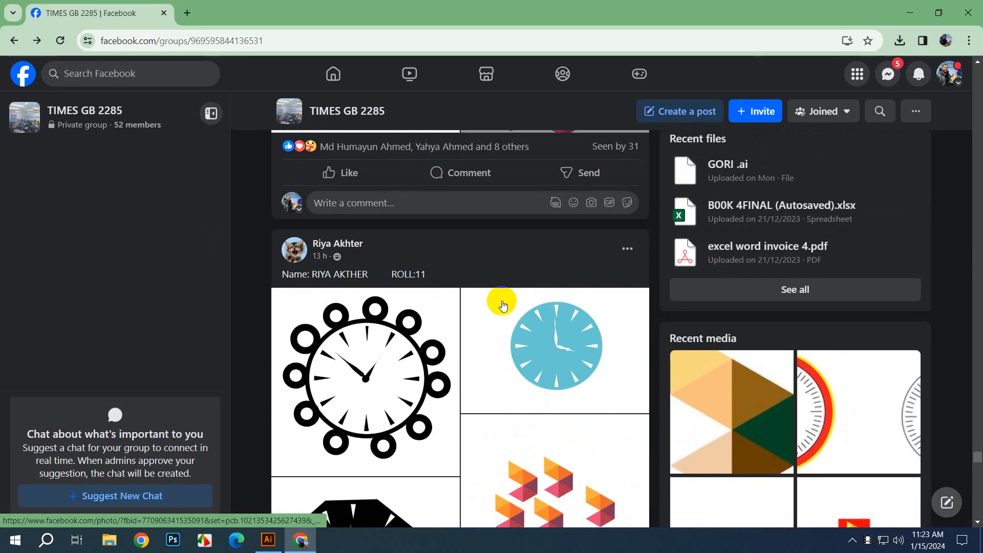
Step: Open the roll 11 post's images and page through its clock drawings and the ribbon-logo sheet
click(425, 333)
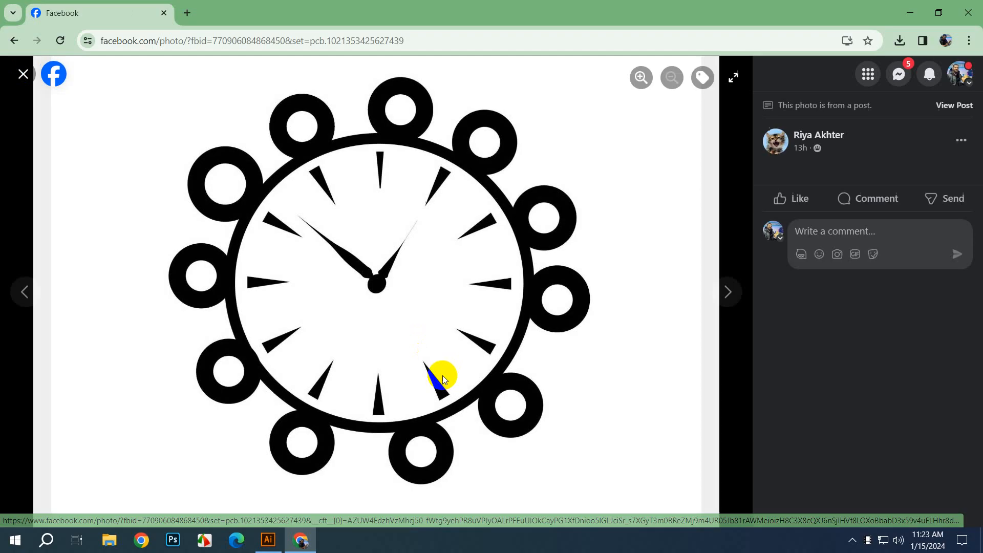
click(741, 290)
click(740, 290)
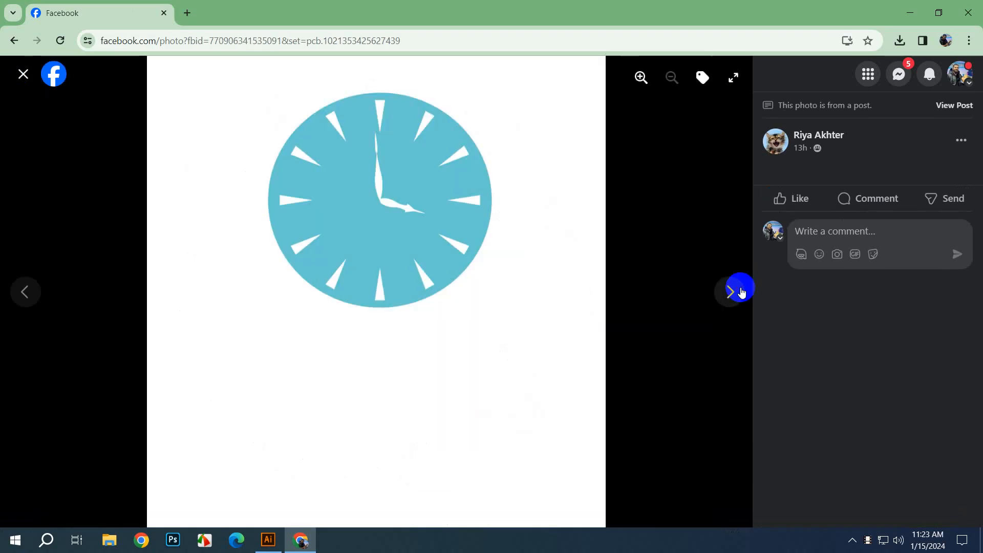
click(41, 306)
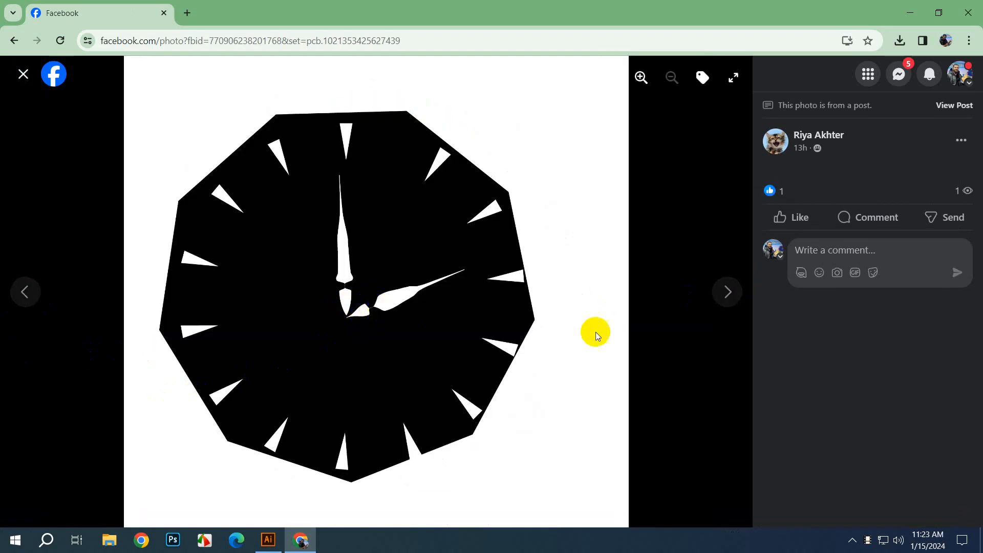
click(728, 298)
click(729, 299)
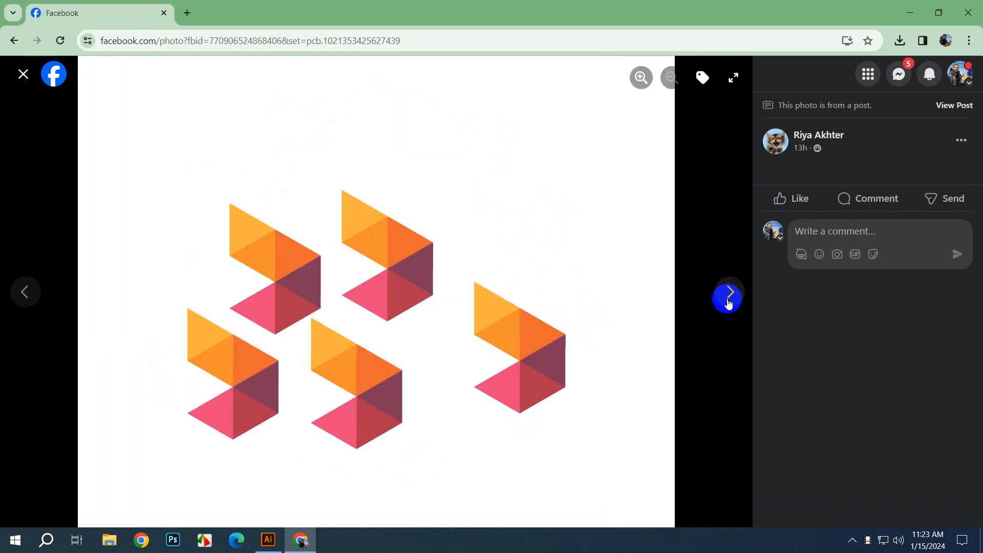
click(728, 299)
click(728, 298)
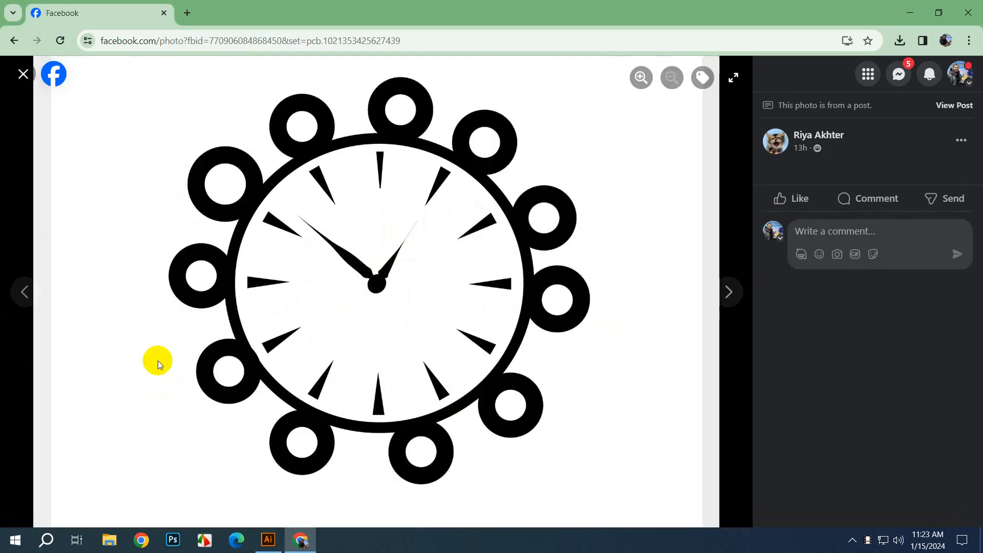
Step: Go back to the roll 11 post's brand-logo sheet, inspect it and close the viewer
click(25, 292)
click(330, 285)
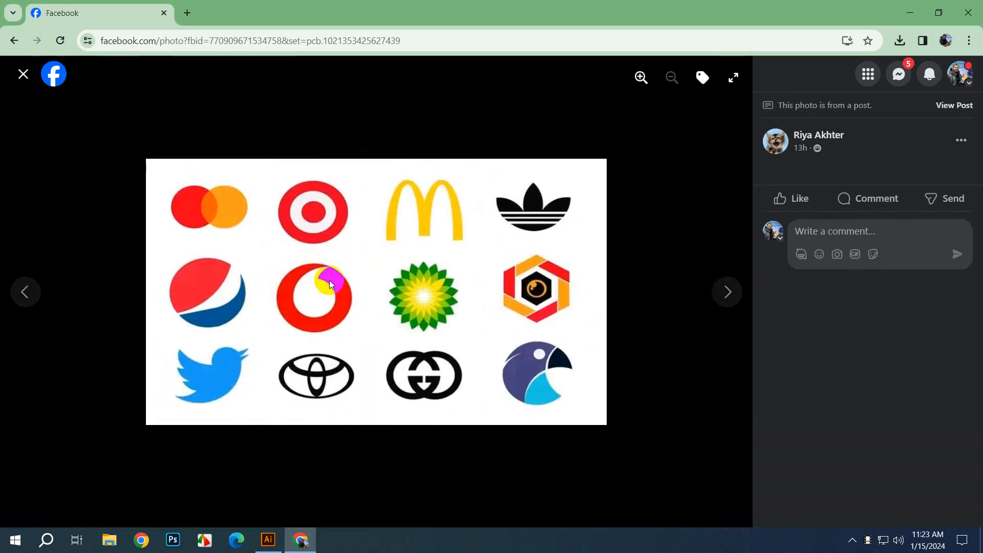
click(733, 301)
click(736, 305)
key(Escape)
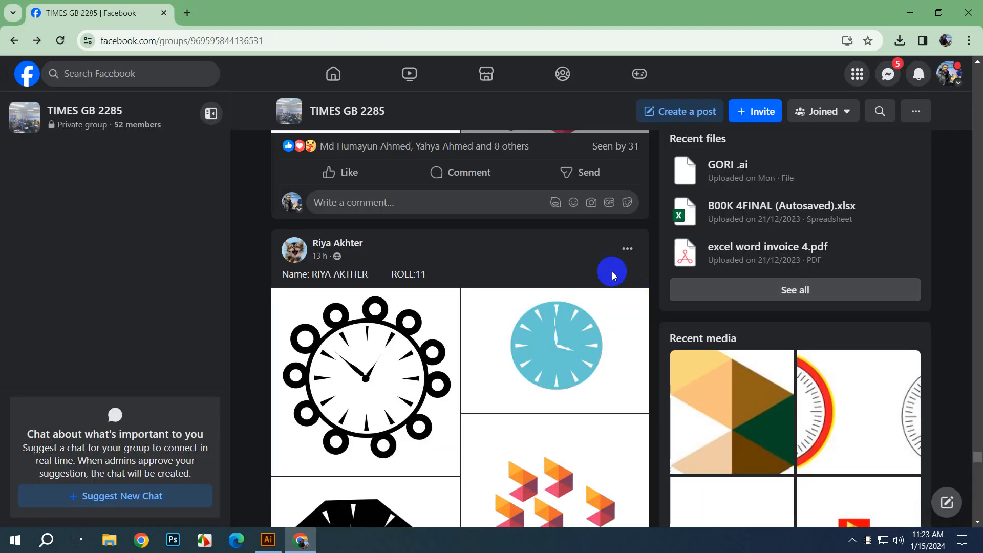
Step: Move on to the roll 10 homework post and open its brand-logo sheet
scroll(519, 300, down, 10)
scroll(488, 314, down, 1)
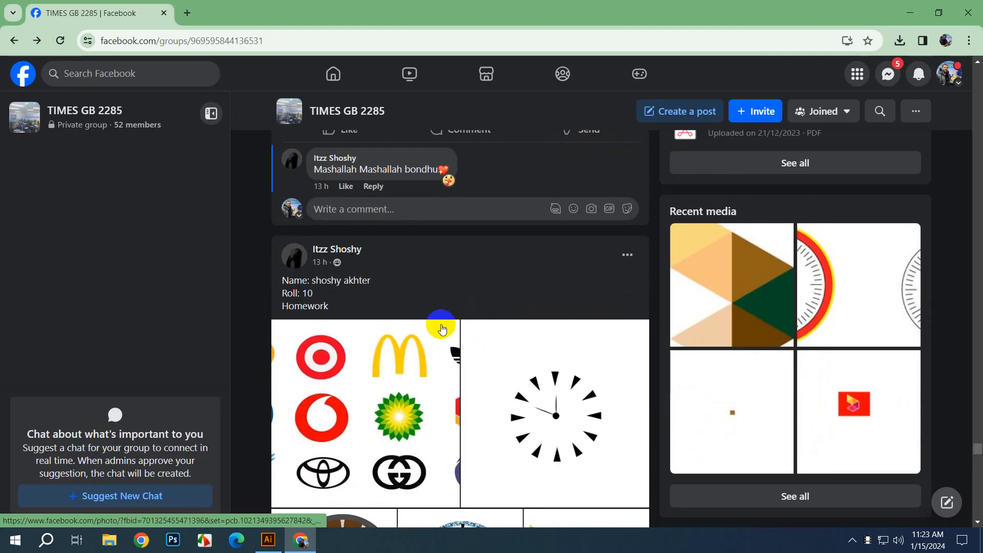
scroll(385, 304, down, 1)
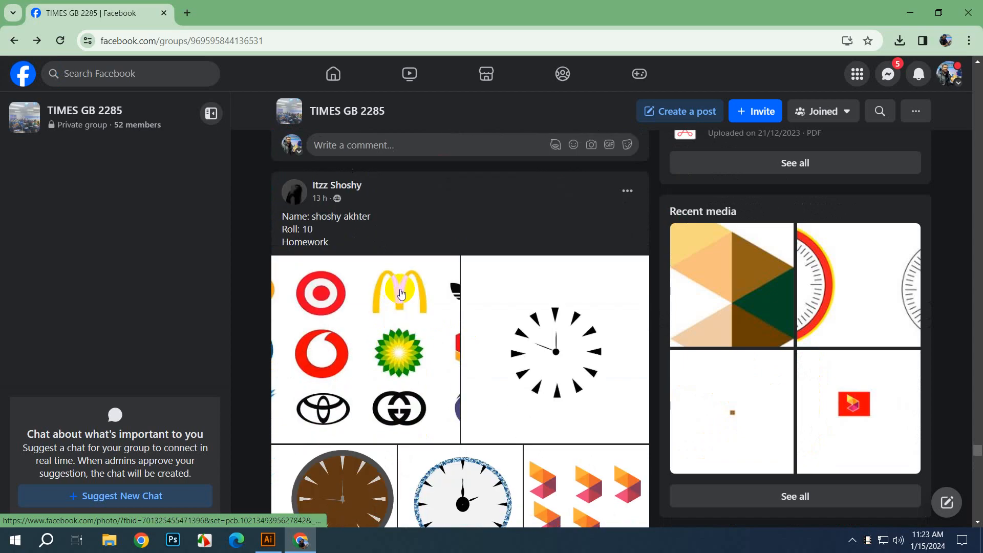
click(400, 290)
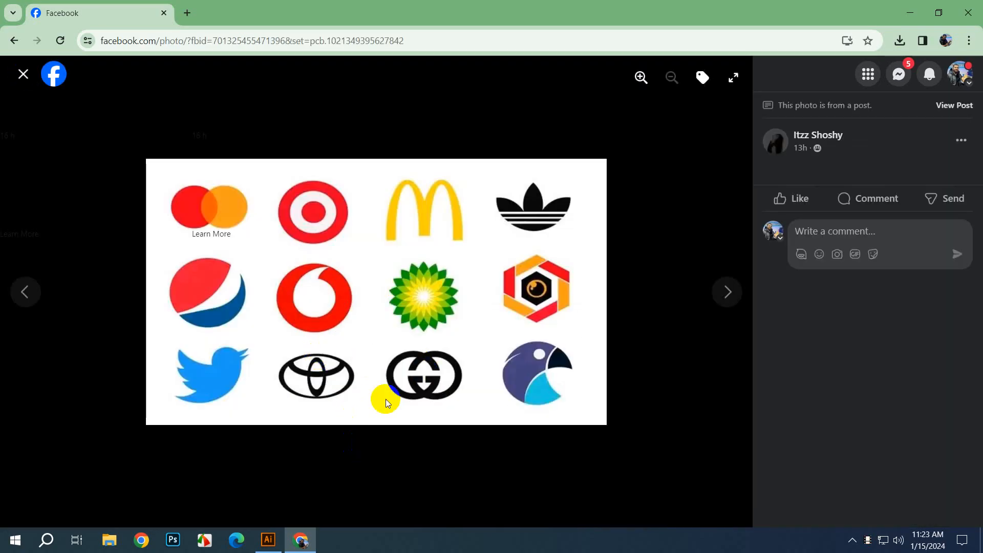
Step: Page through the roll 10 post's clock drawings and remaining images, and close the viewer
click(728, 308)
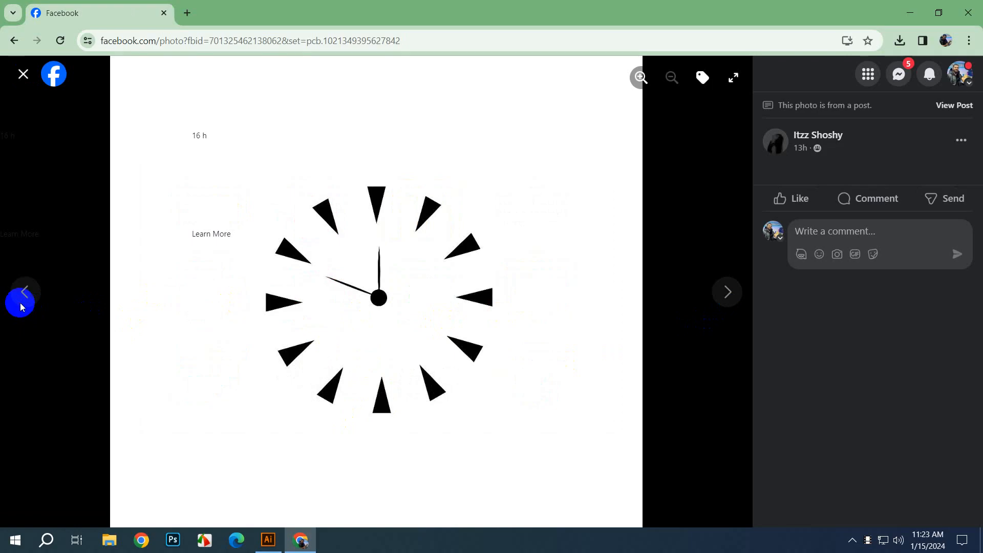
click(732, 287)
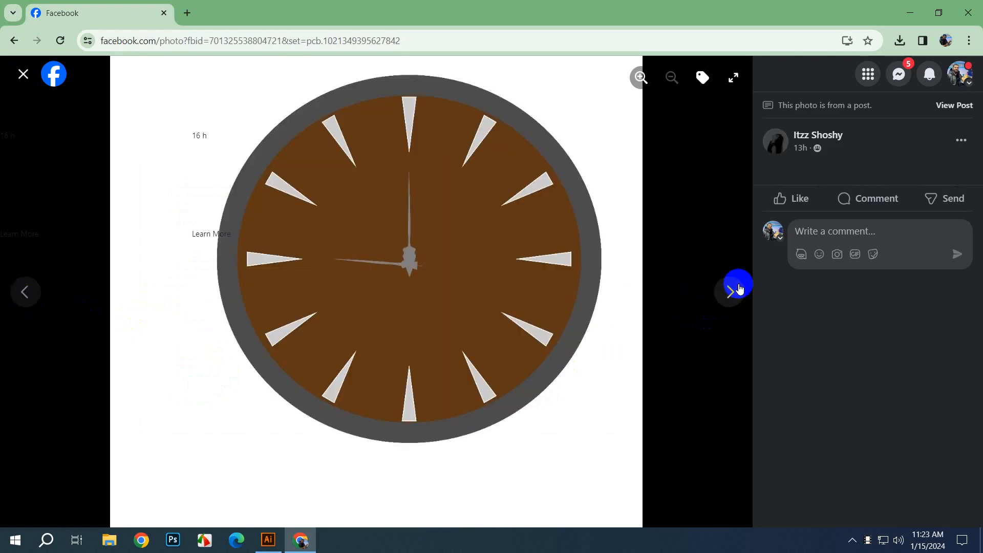
click(739, 287)
click(739, 288)
click(739, 287)
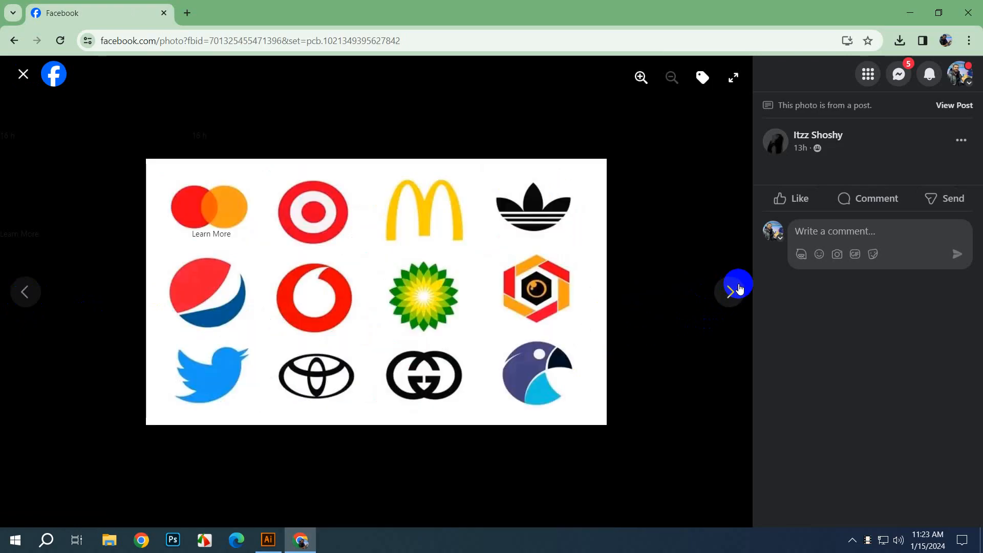
key(Escape)
Step: Move on to the roll 38 post, open its Mastercard and Target logo image and page to the ribbon-logo sheet
scroll(487, 309, down, 9)
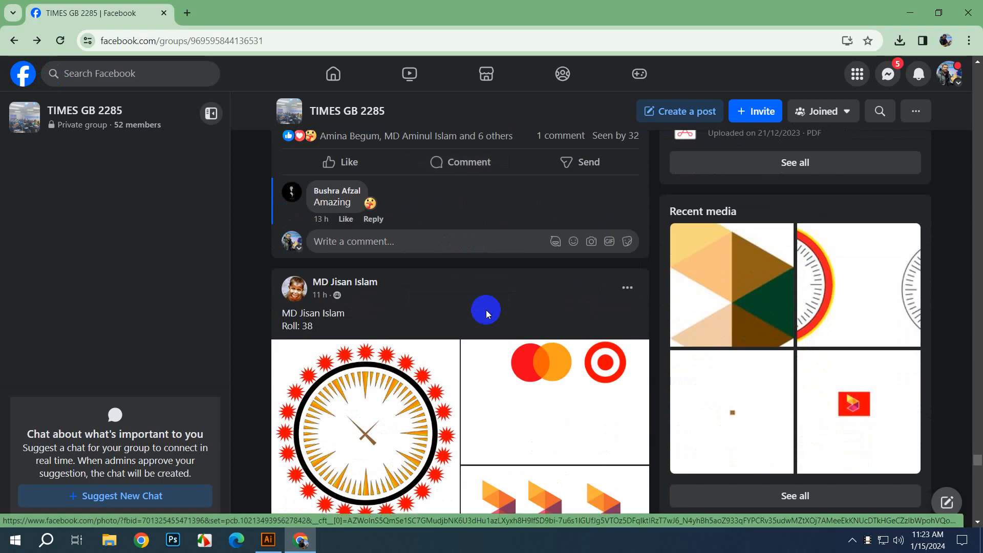
scroll(486, 309, down, 2)
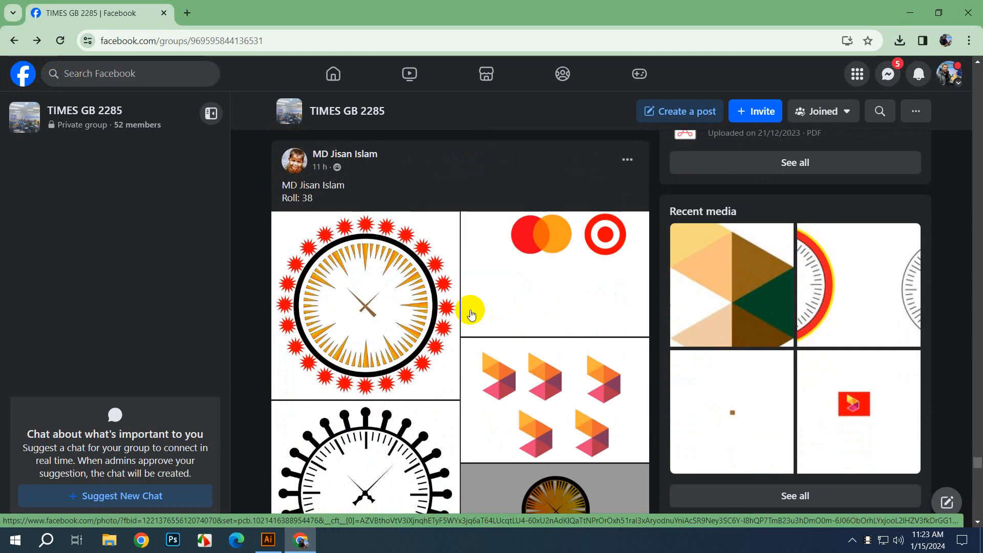
click(468, 311)
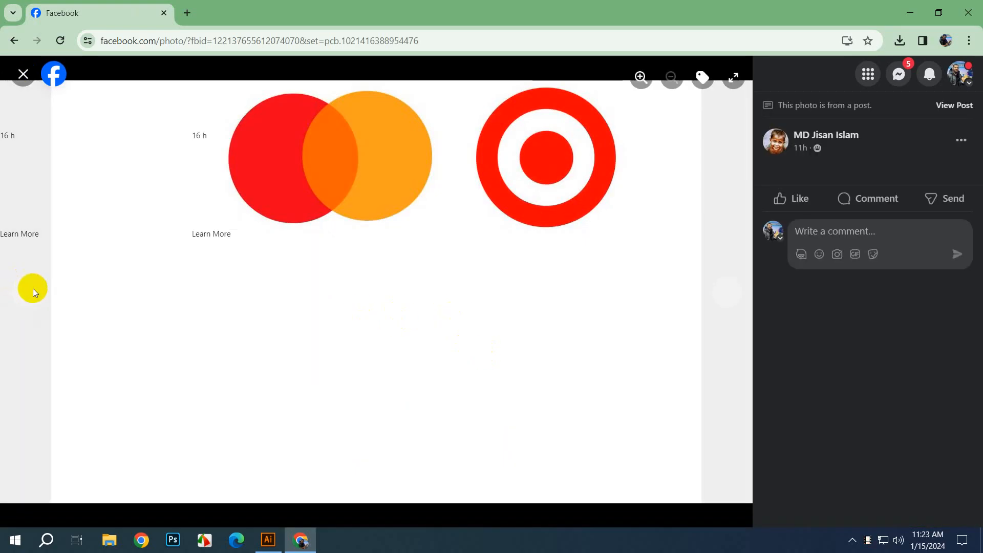
click(731, 317)
click(727, 318)
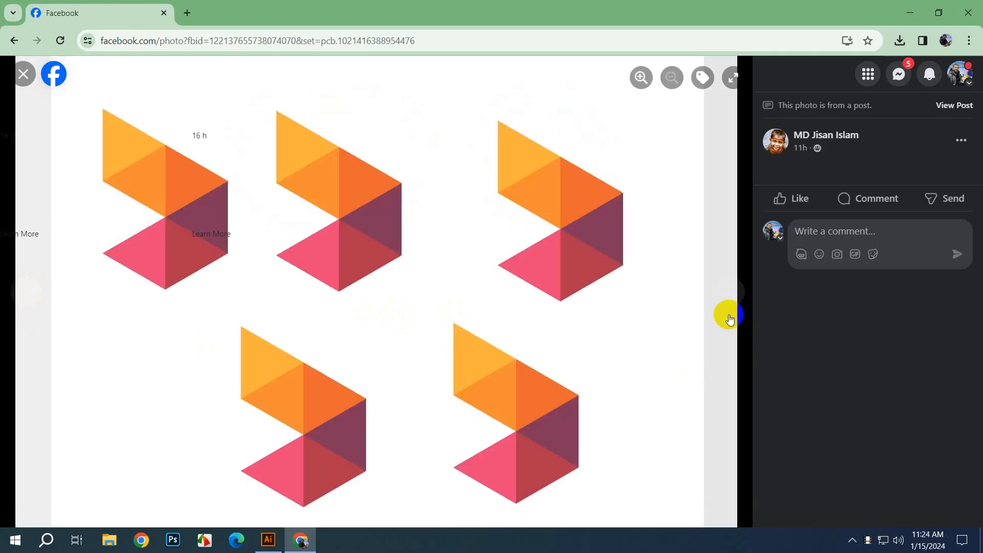
click(729, 315)
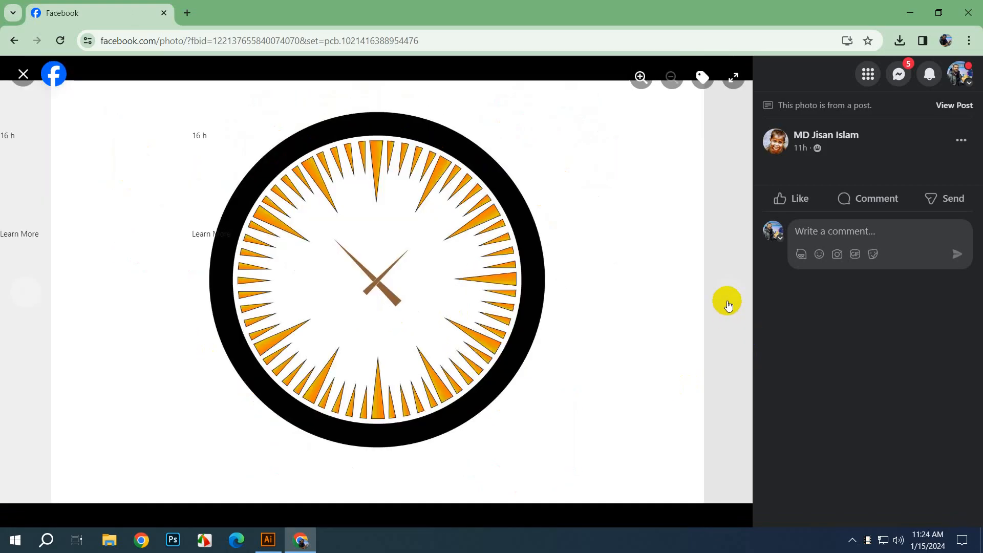
Step: Page through the roll 38 post's clock drawings, including the black one with radiating pins, and close the viewer
click(727, 301)
click(728, 304)
click(728, 304)
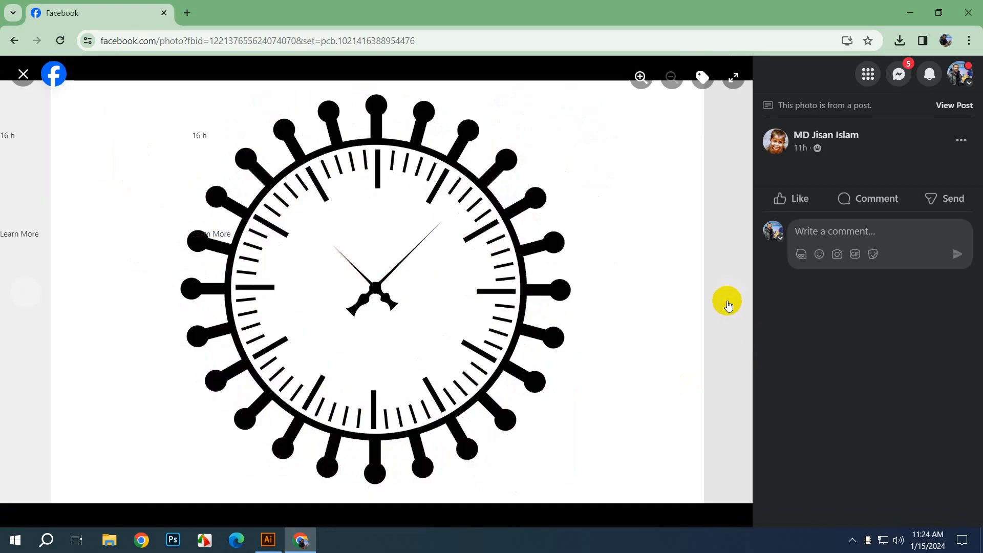
click(728, 305)
key(Escape)
Step: Open the roll 38 post's additional images, page from the dark clocks around to the ribbon-logo sheet and close the viewer
scroll(474, 291, down, 5)
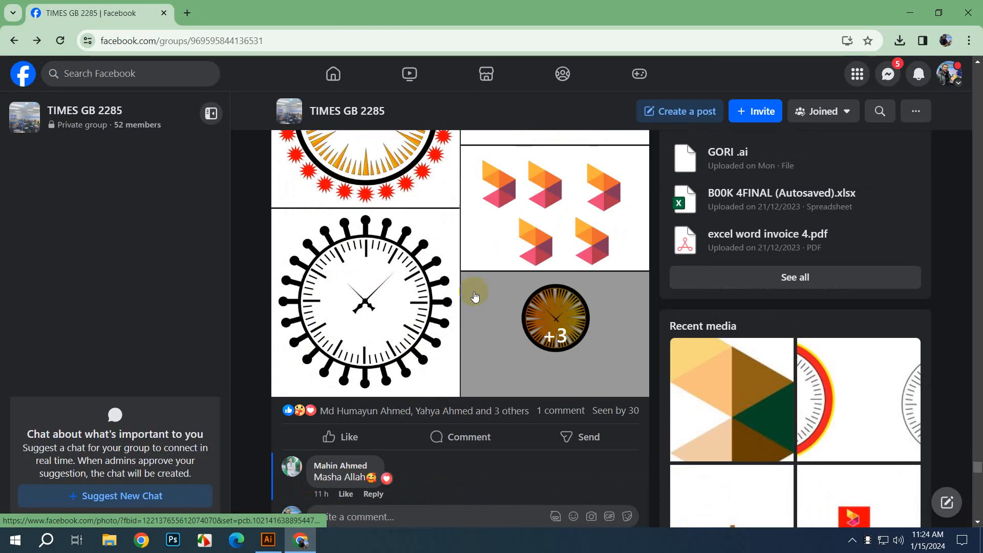
scroll(474, 296, up, 2)
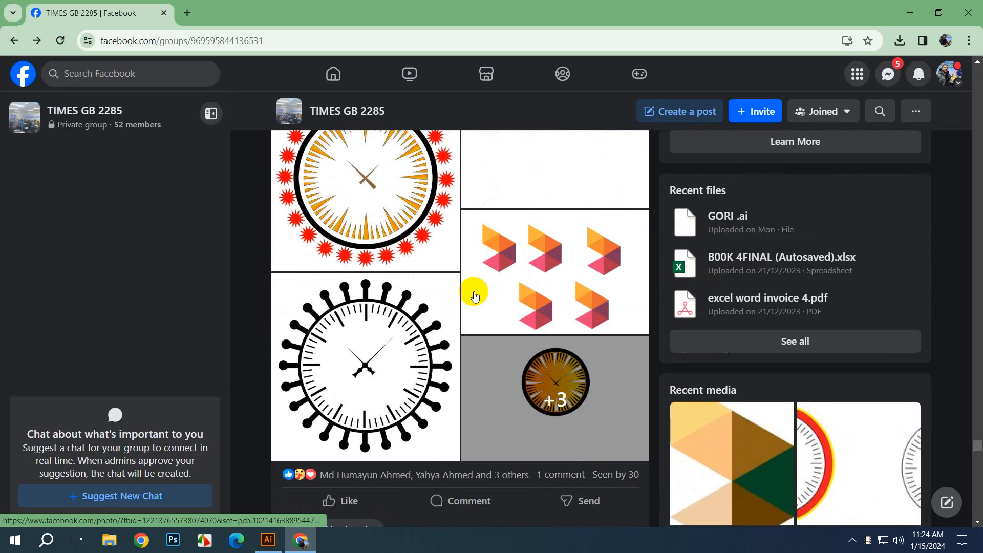
scroll(474, 296, down, 1)
click(556, 327)
click(717, 297)
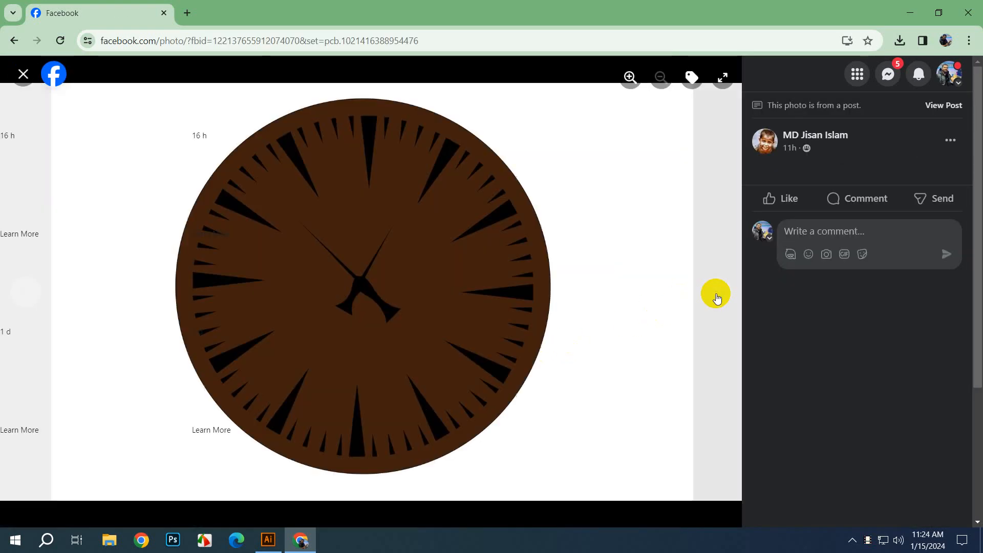
click(717, 297)
click(717, 297)
click(717, 296)
click(717, 296)
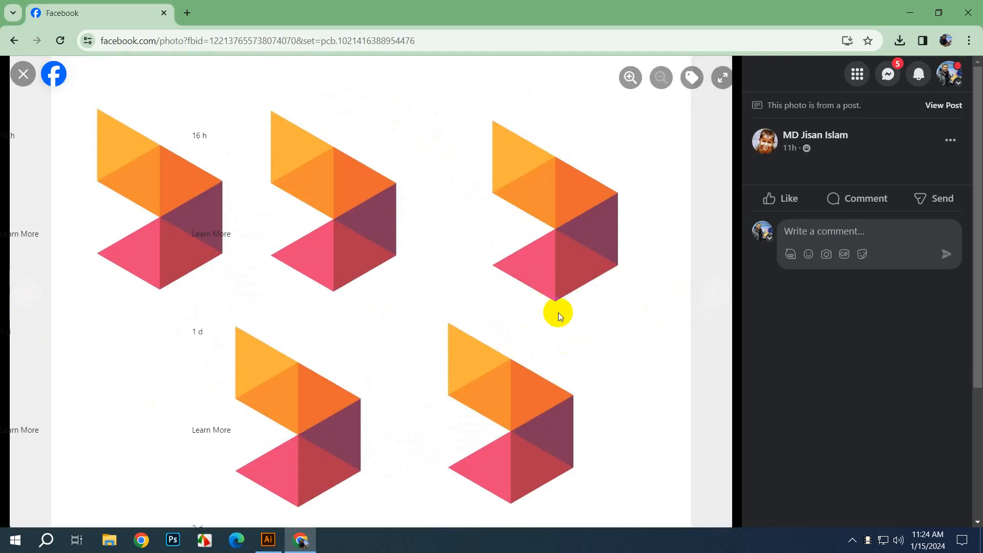
key(Escape)
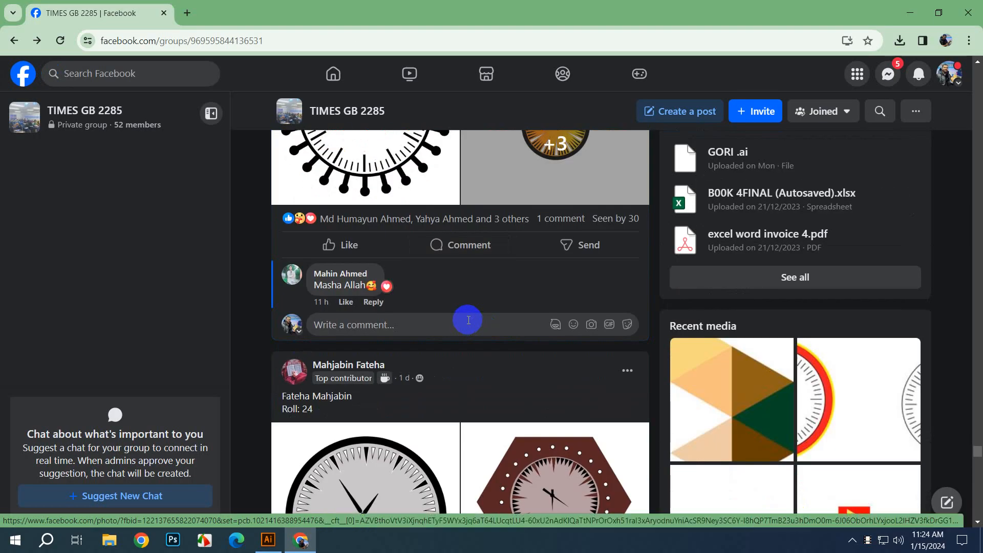
Step: Move on to the roll 24 post, open its images and page through the clocks to the brand-logo sheet
scroll(468, 320, down, 2)
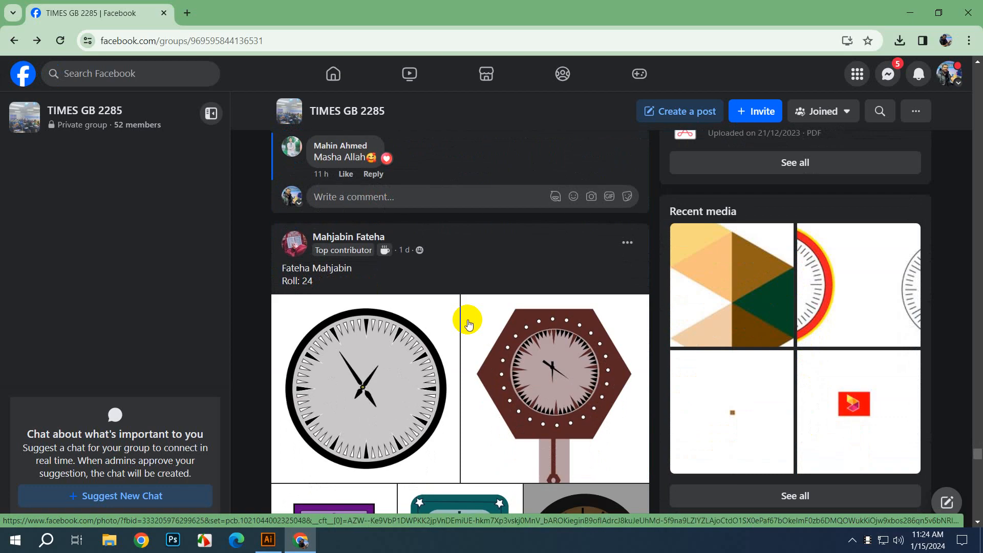
click(430, 329)
click(729, 300)
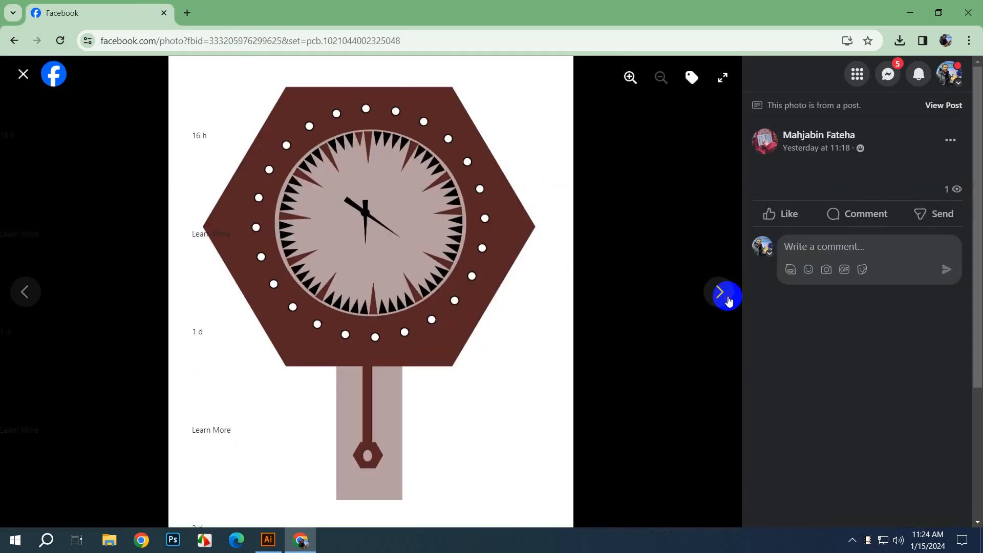
click(728, 300)
click(729, 300)
click(729, 300)
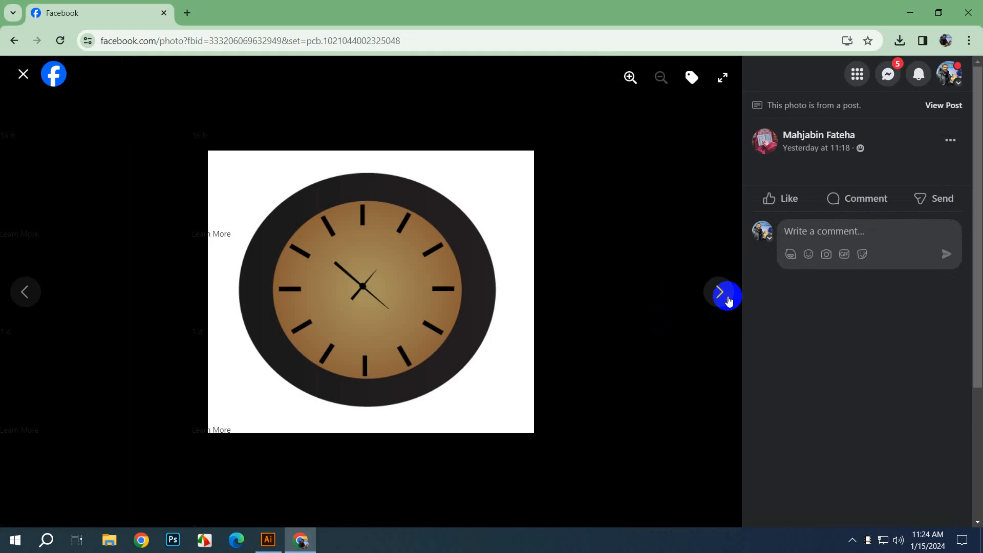
click(728, 300)
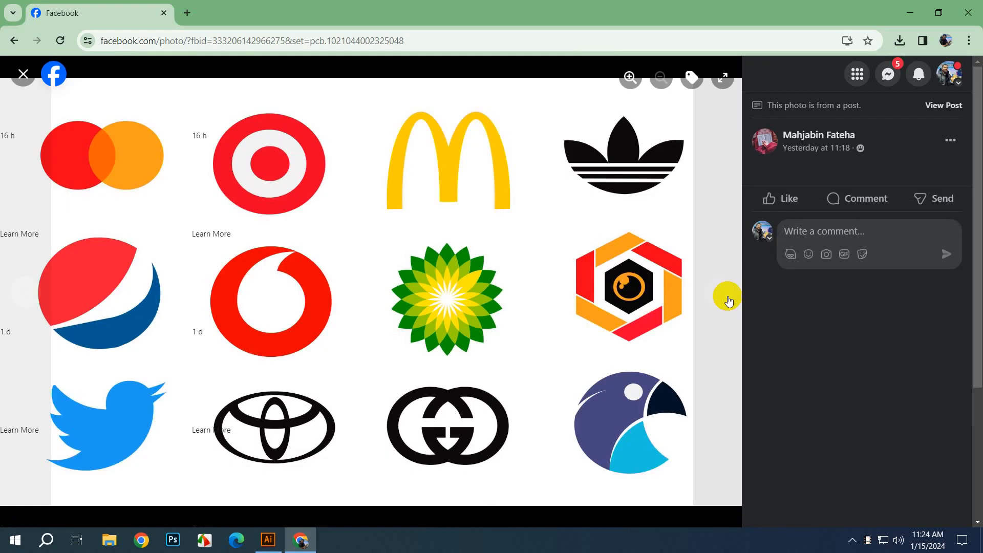
Step: View the roll 24 post's ribbon-logo sheet on the red background, page past it to the clocks and close the viewer
click(729, 300)
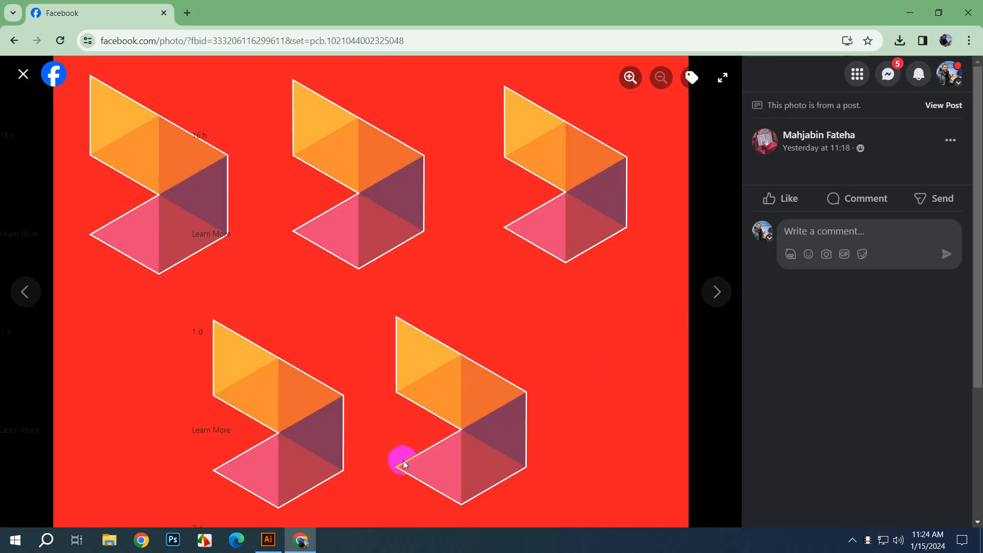
click(731, 296)
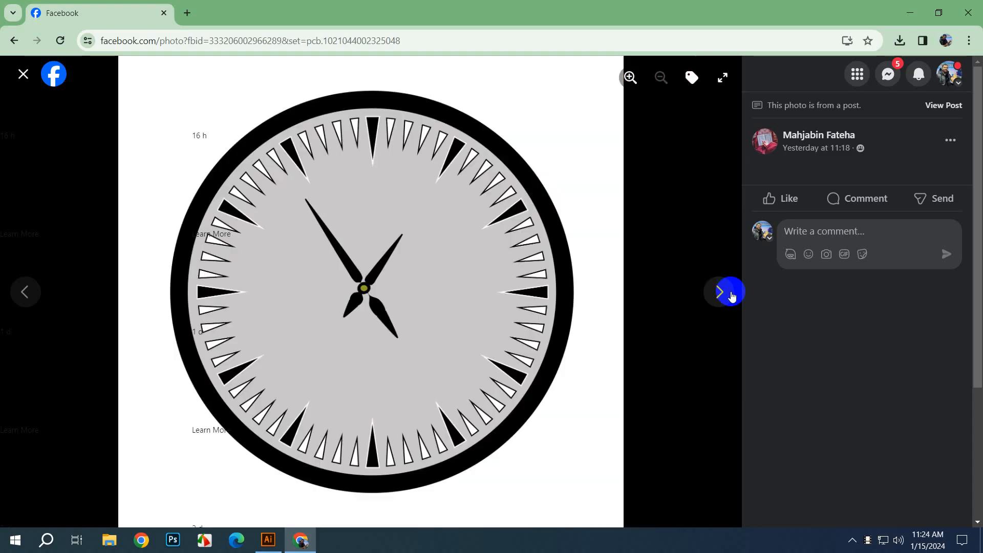
click(731, 296)
click(731, 296)
key(Escape)
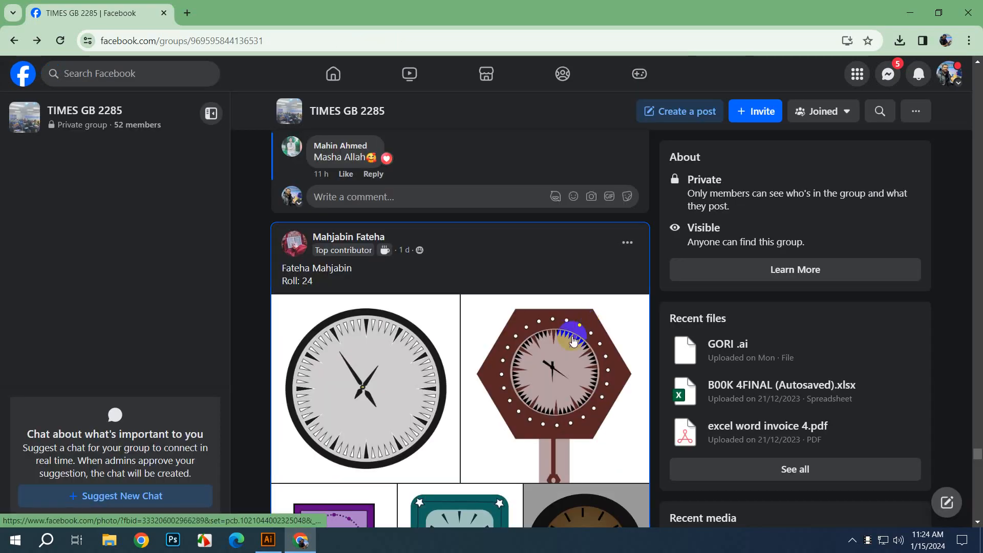
Step: Reopen the roll 24 post's additional images to recheck the brand-logo sheet, close the viewer and move on to the roll 18 post
scroll(568, 343, down, 5)
scroll(565, 343, down, 2)
scroll(565, 340, up, 5)
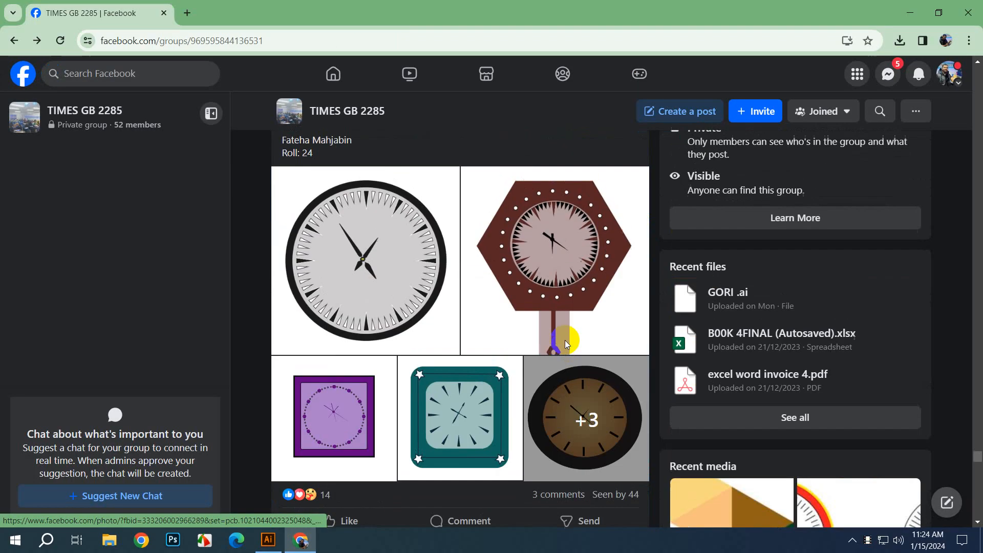
scroll(565, 340, down, 5)
scroll(564, 340, down, 1)
scroll(564, 340, up, 2)
click(590, 274)
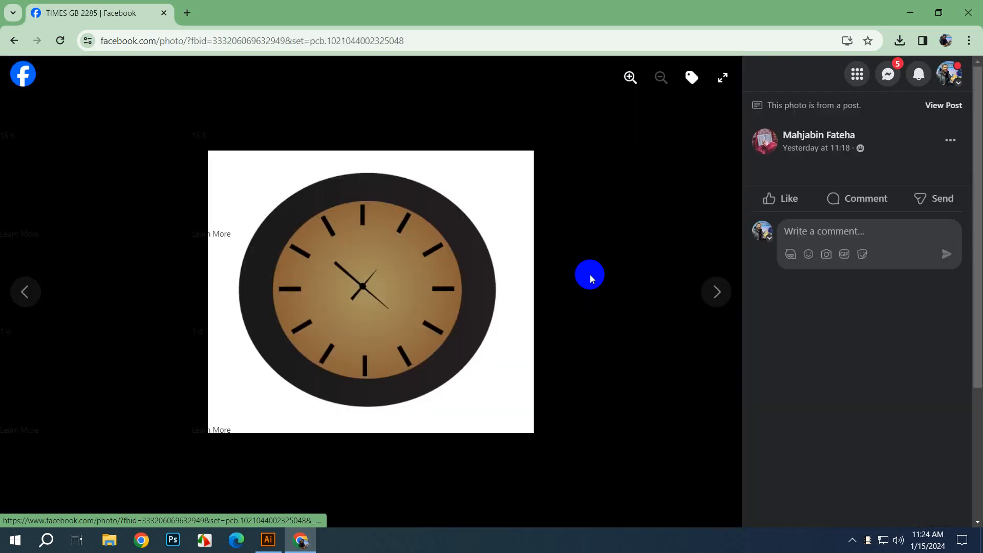
click(714, 290)
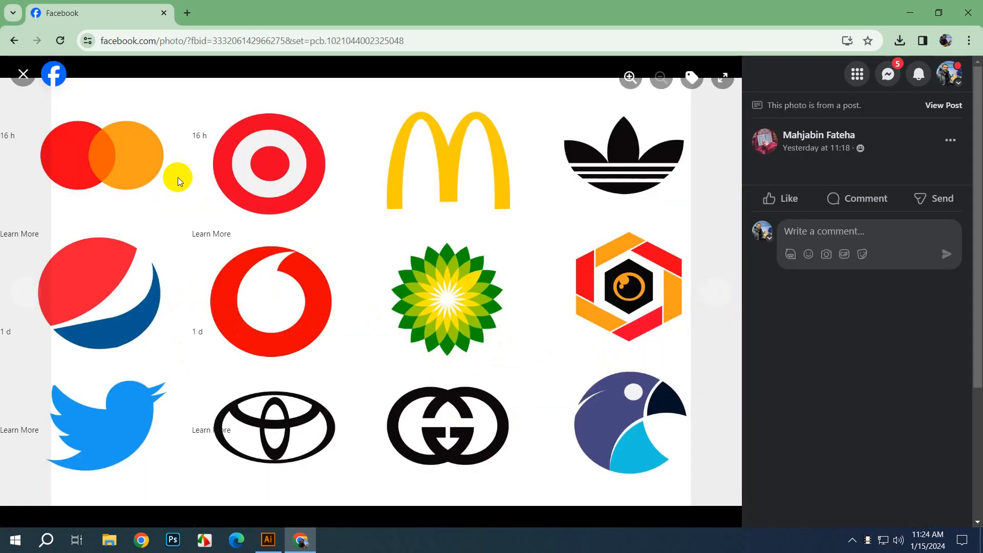
key(Escape)
scroll(402, 325, down, 4)
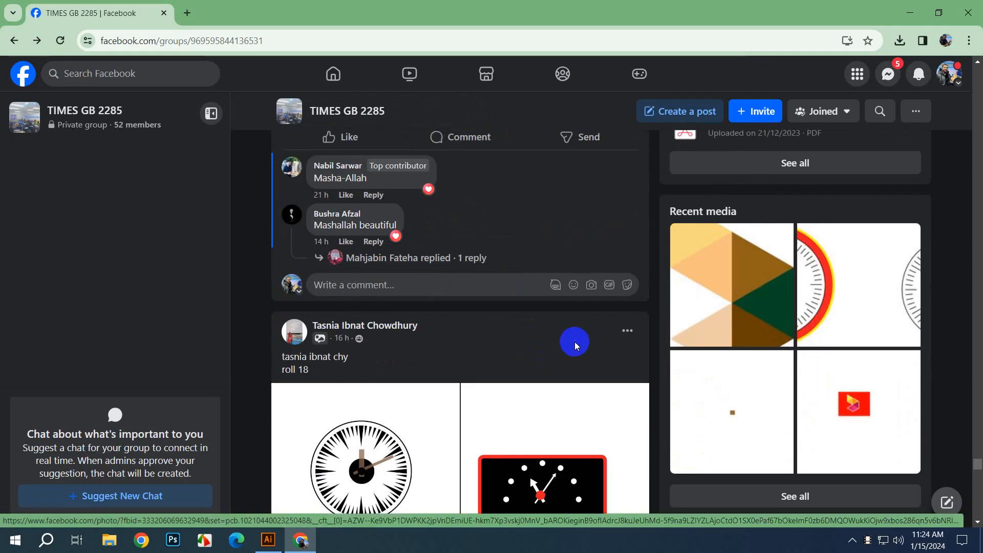
Step: Open the roll 18 post's images and page through the clocks and brand-logo sheet to the ribbon-logo sheet on the red background
scroll(575, 342, down, 1)
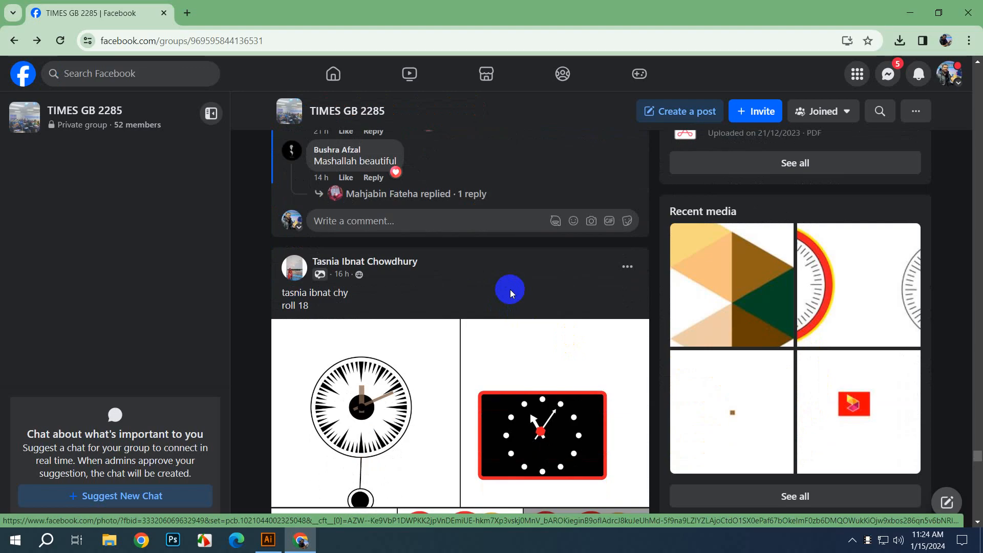
scroll(510, 290, down, 2)
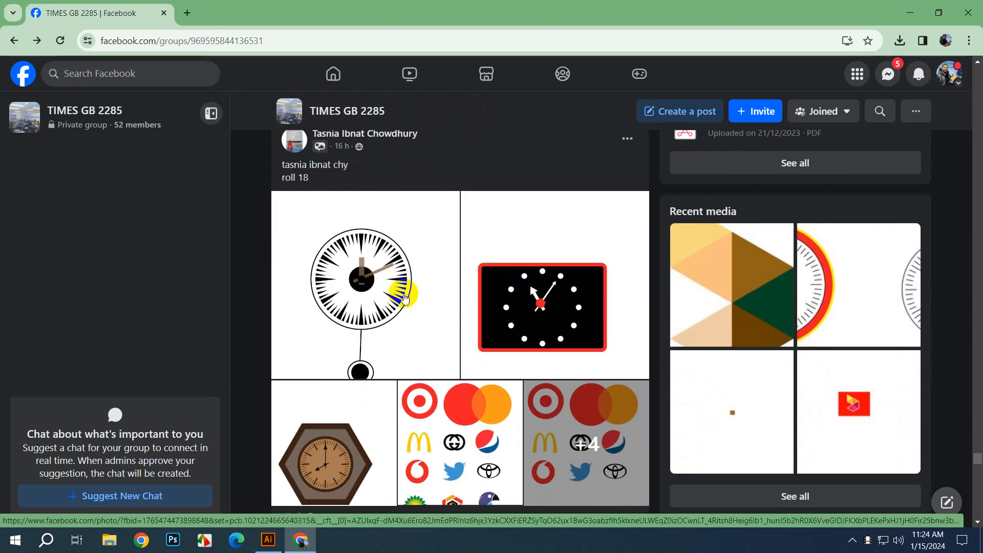
click(404, 290)
click(720, 279)
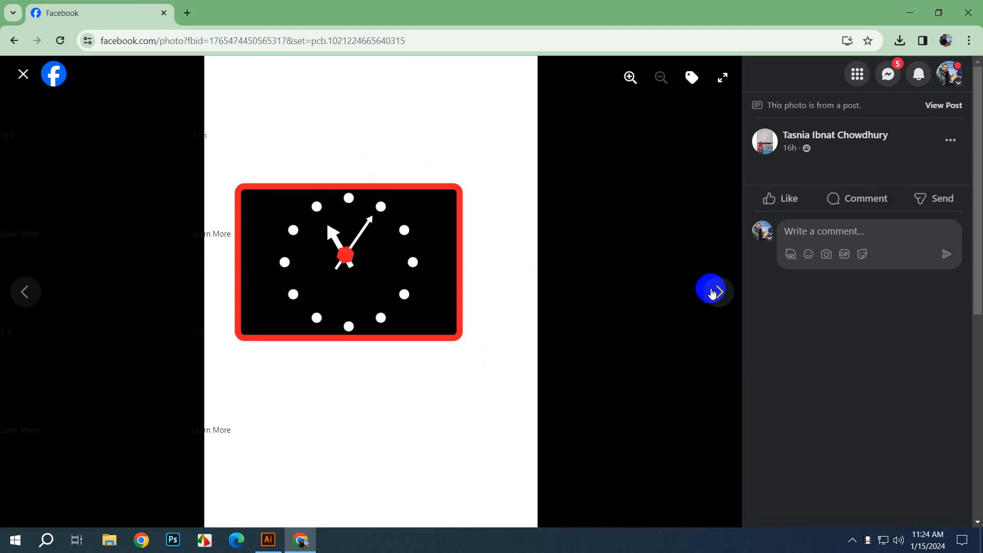
click(713, 290)
click(713, 292)
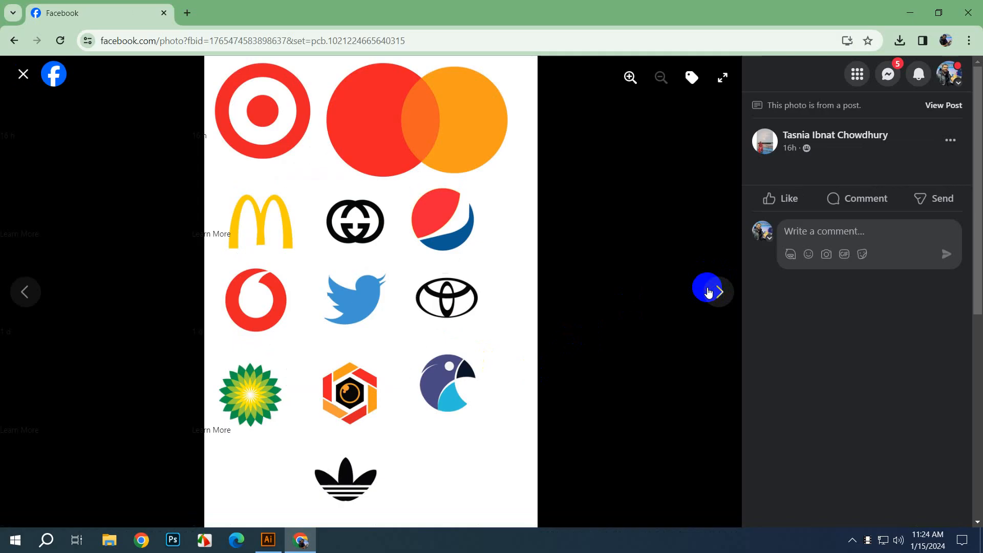
click(708, 292)
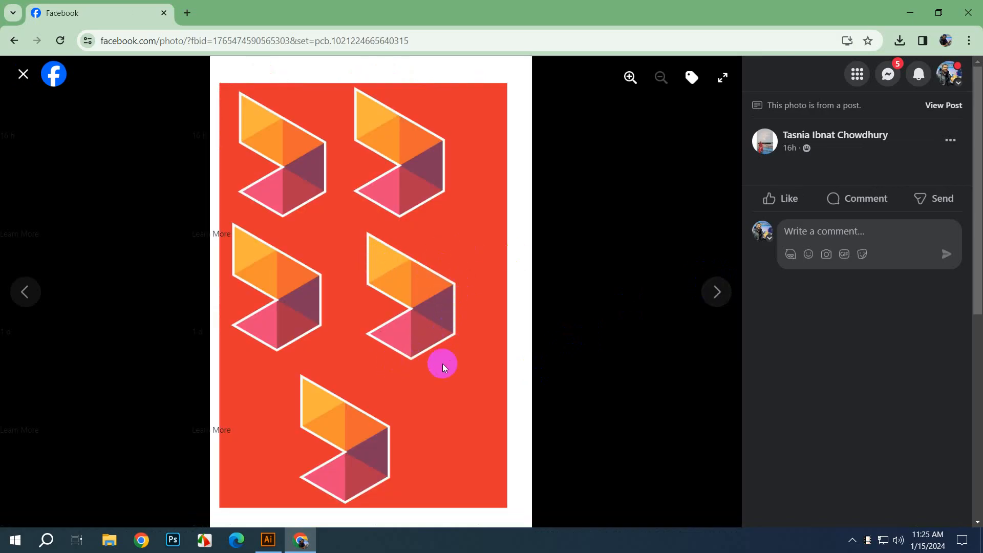
Step: Page on to the roll 18 post's black-and-white sun-shaped clock and close the viewer
click(706, 280)
click(720, 292)
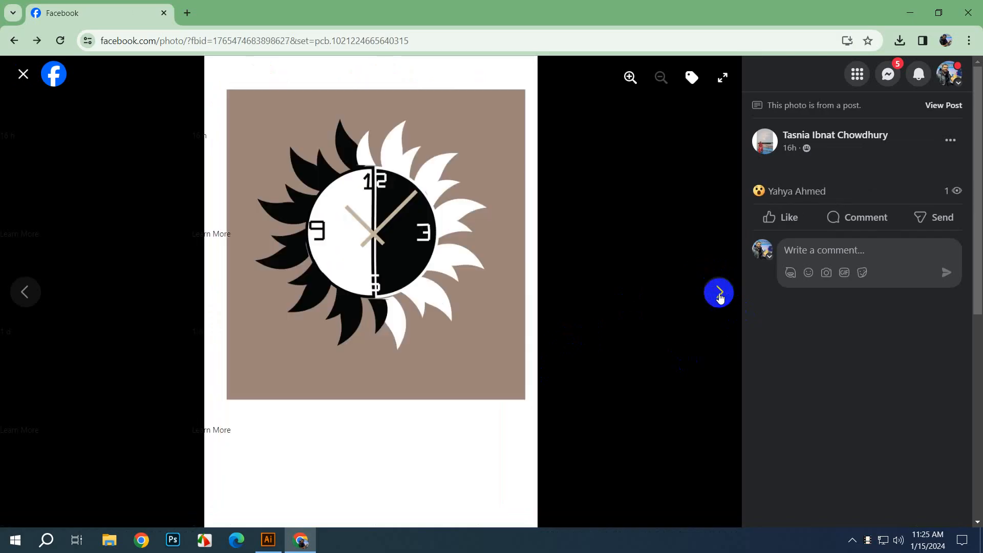
key(Escape)
Step: Reopen the roll 18 post's brand-logo sheet, page through the ribbon logos and clocks again and close the viewer
scroll(475, 331, down, 3)
click(474, 330)
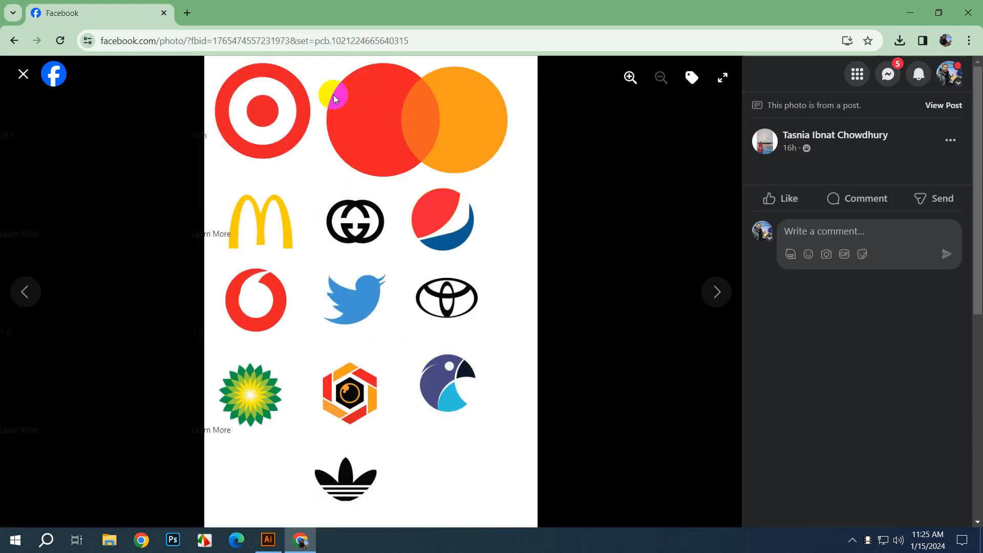
click(717, 300)
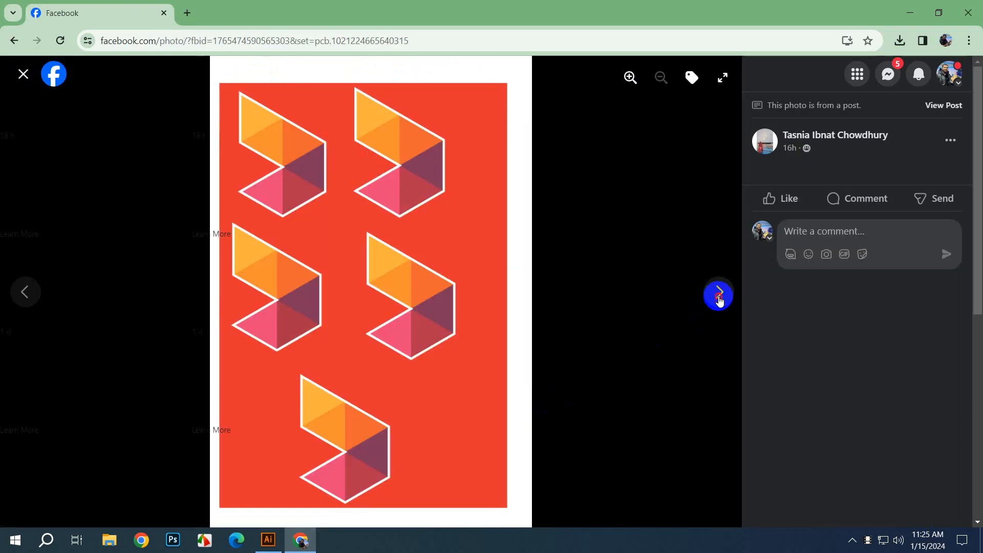
click(718, 300)
click(719, 300)
click(718, 300)
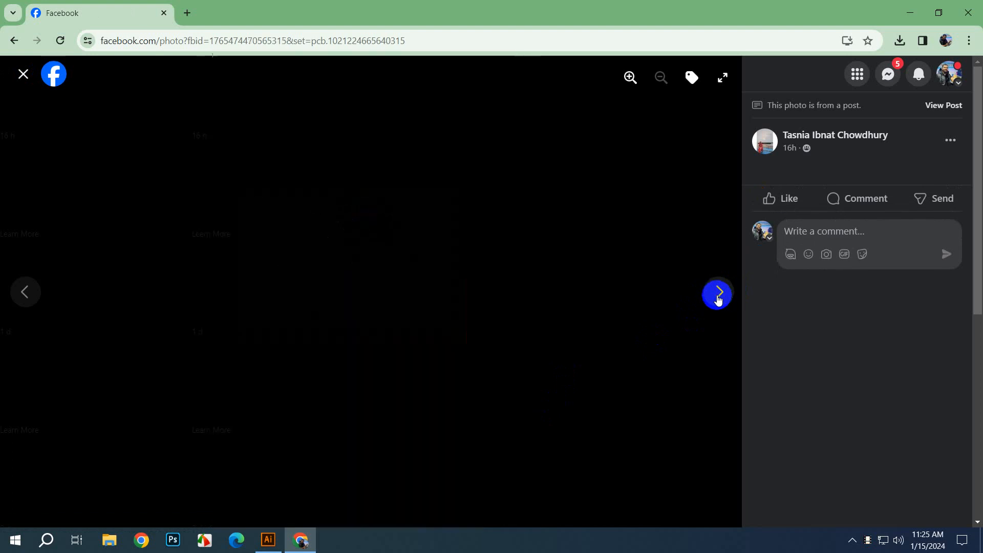
key(Escape)
Step: Move on to the roll 44 post, open its images and page through the clocks to the Twitter and Adidas logo sheet
scroll(377, 329, down, 2)
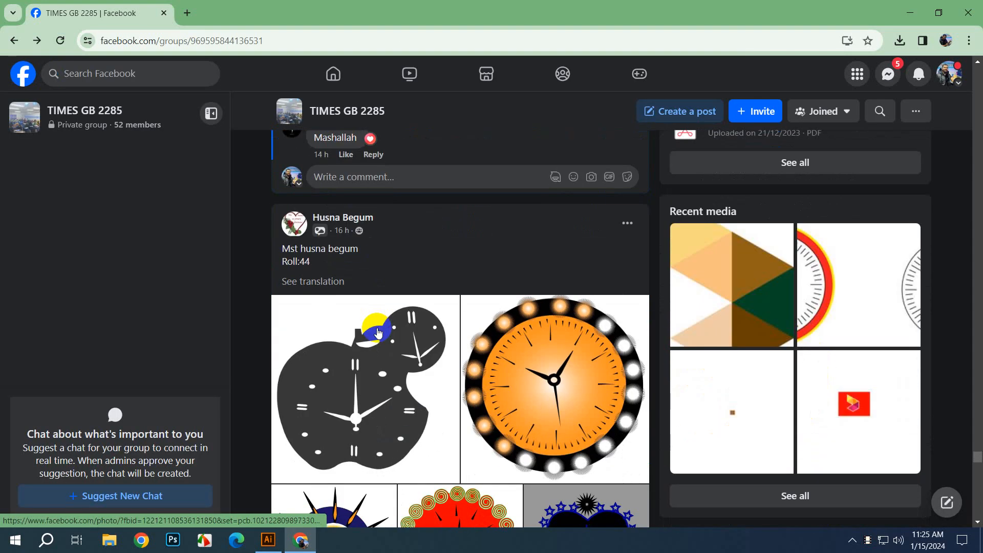
scroll(377, 333, down, 2)
click(402, 310)
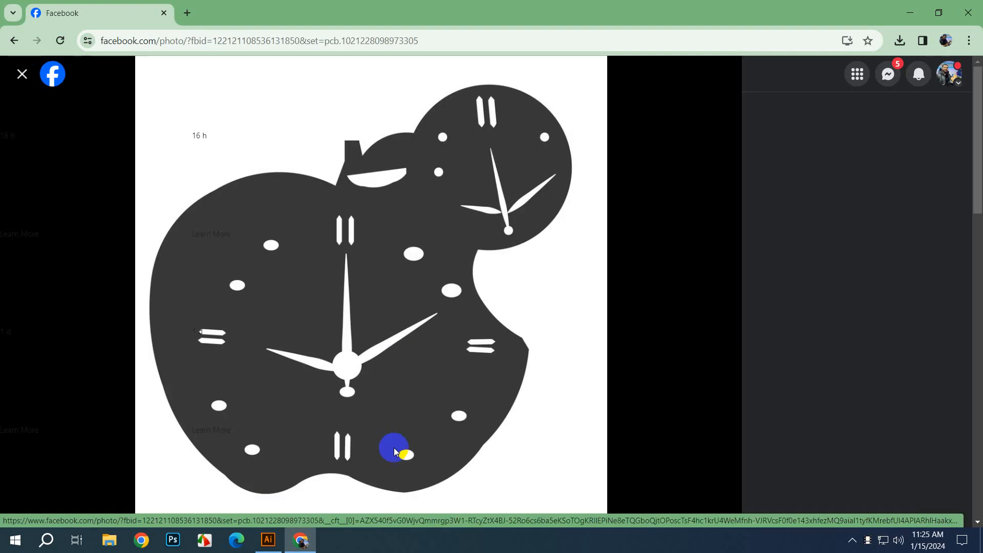
click(711, 294)
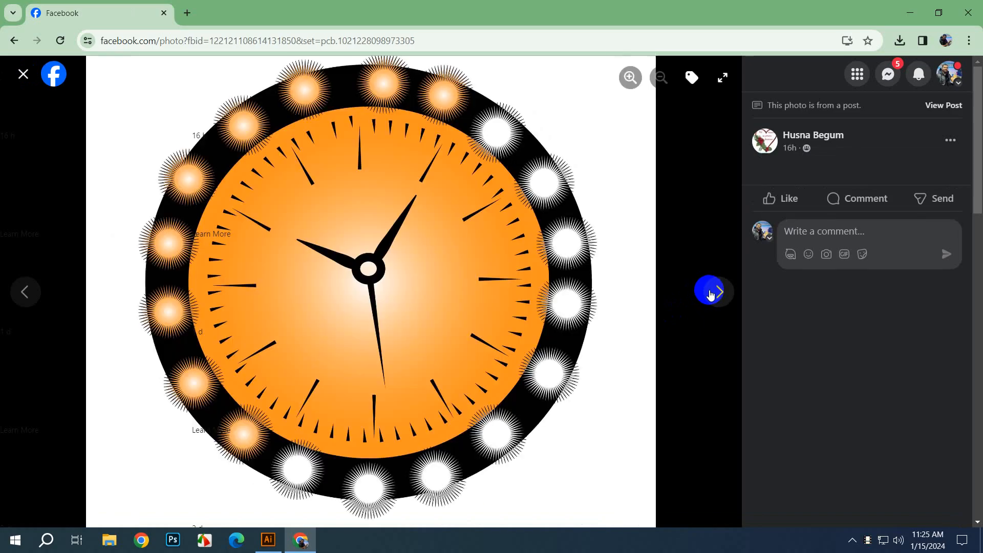
click(712, 293)
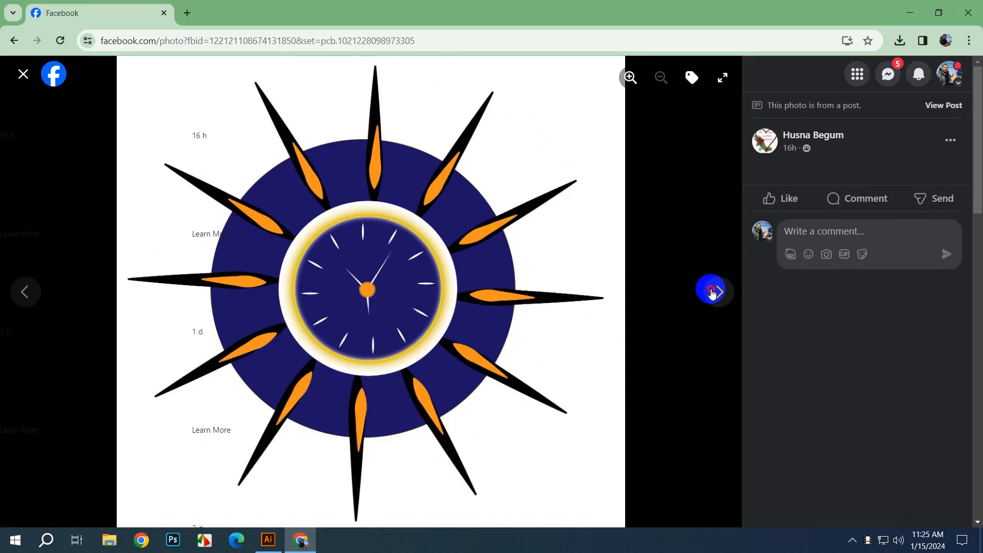
click(712, 294)
click(711, 294)
click(712, 294)
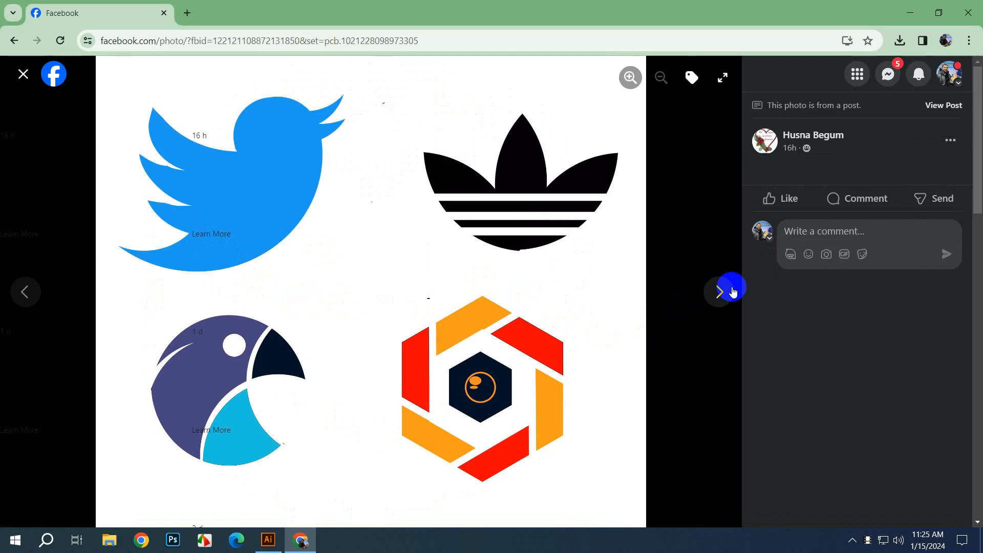
Step: Page through the roll 44 post's brand-logo sheet, ribbon-logo drawings and Robi logo design sheet, then close the viewer
click(719, 300)
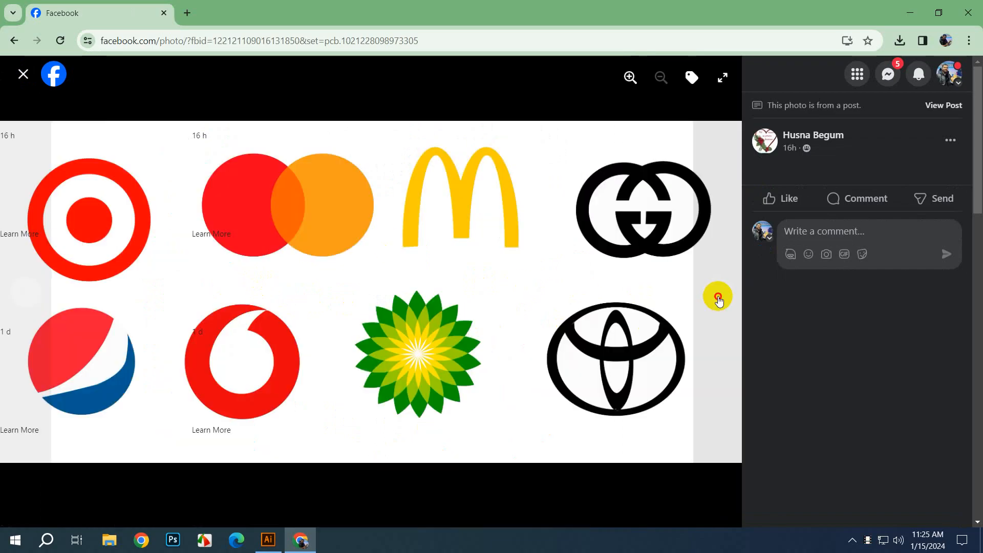
click(719, 300)
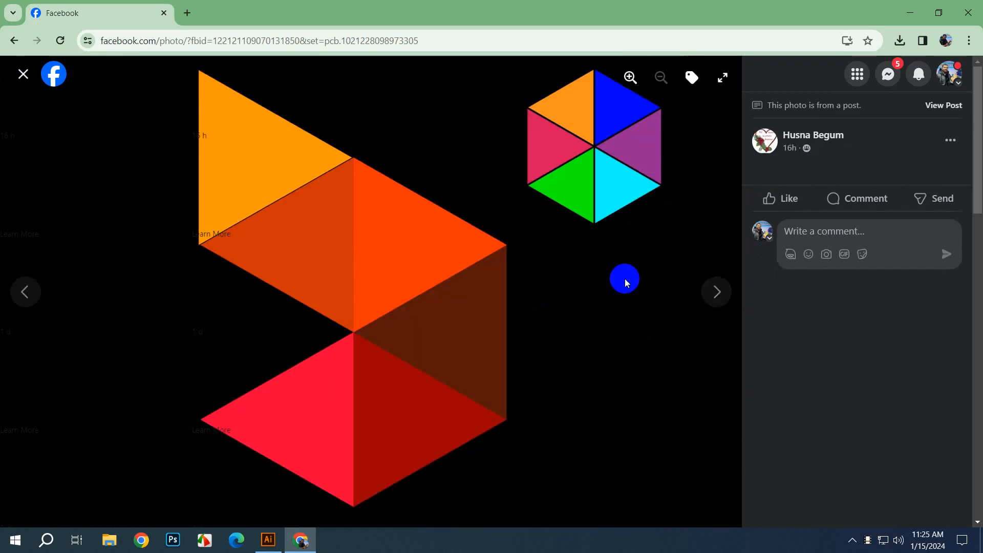
click(729, 304)
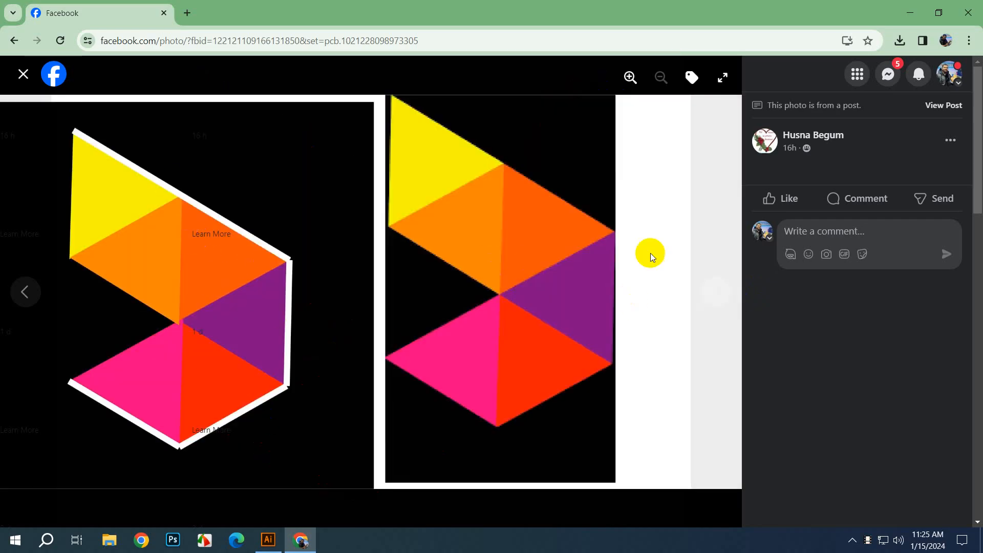
click(717, 279)
click(719, 285)
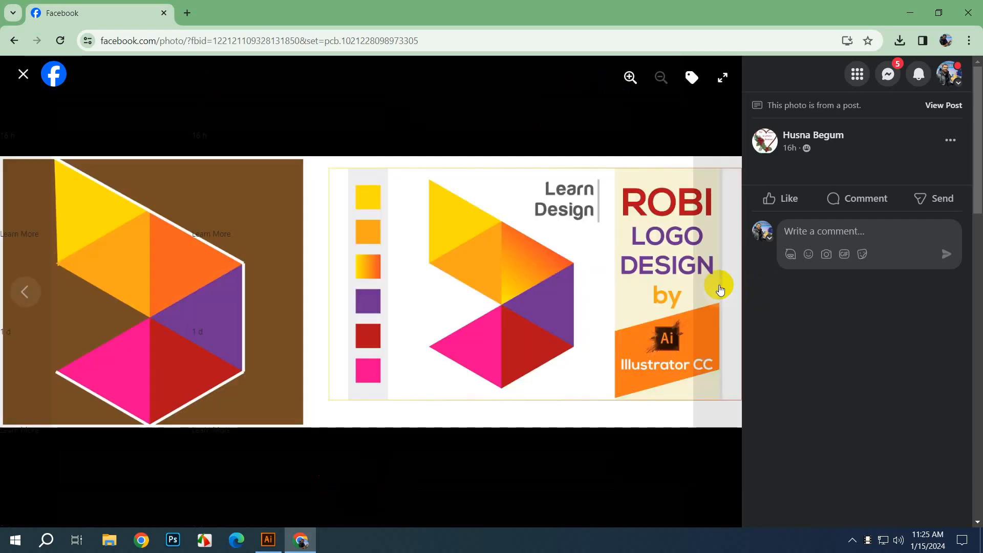
click(719, 287)
click(718, 288)
click(718, 287)
key(Escape)
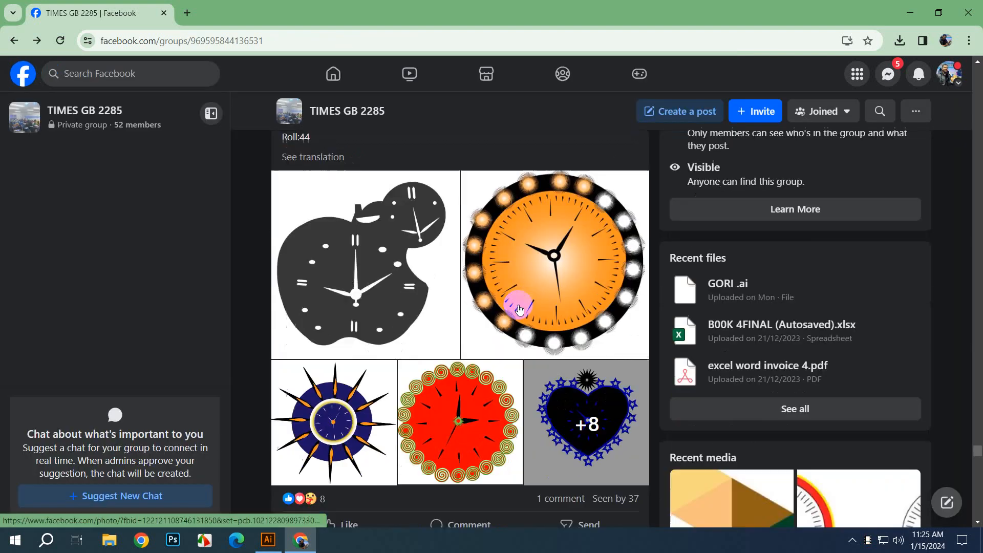
Step: Move on to the roll 40 post, open its images and page through the brand logos and clocks to the ribbon-logo sheet
scroll(519, 309, down, 5)
scroll(456, 286, down, 4)
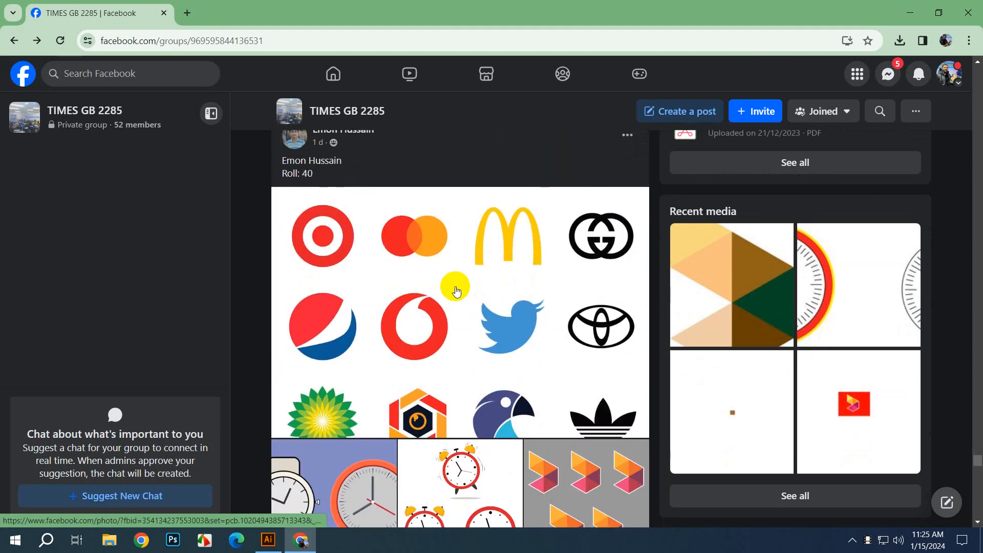
click(452, 285)
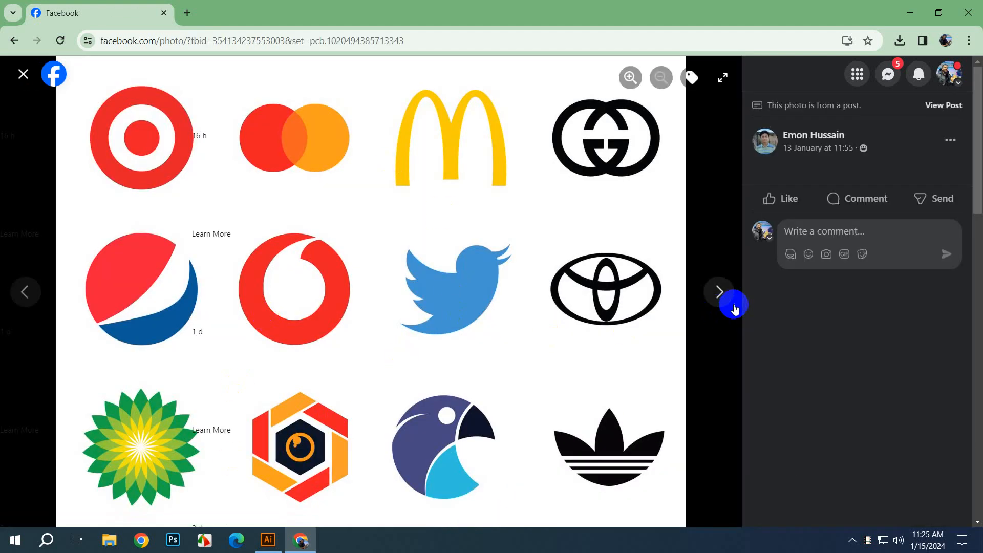
click(718, 293)
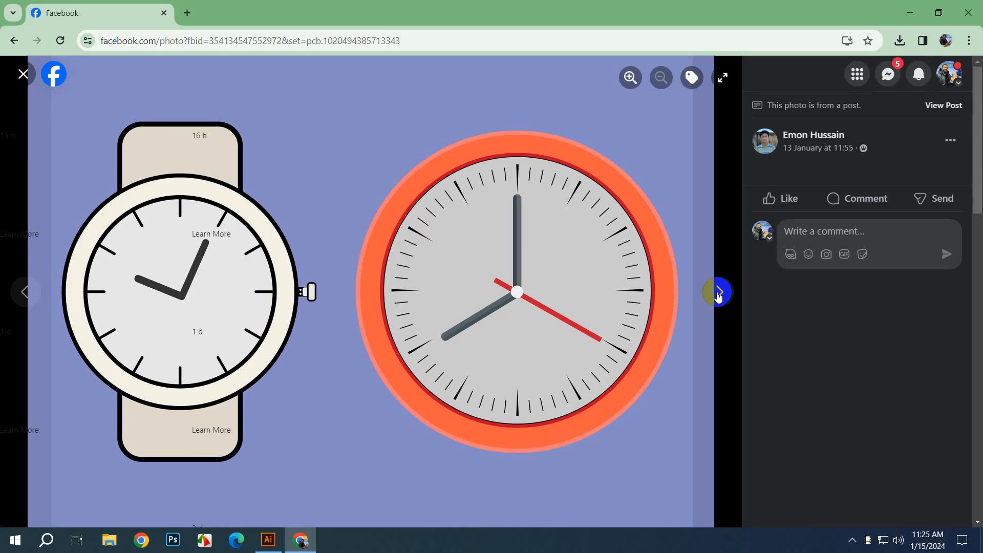
click(718, 293)
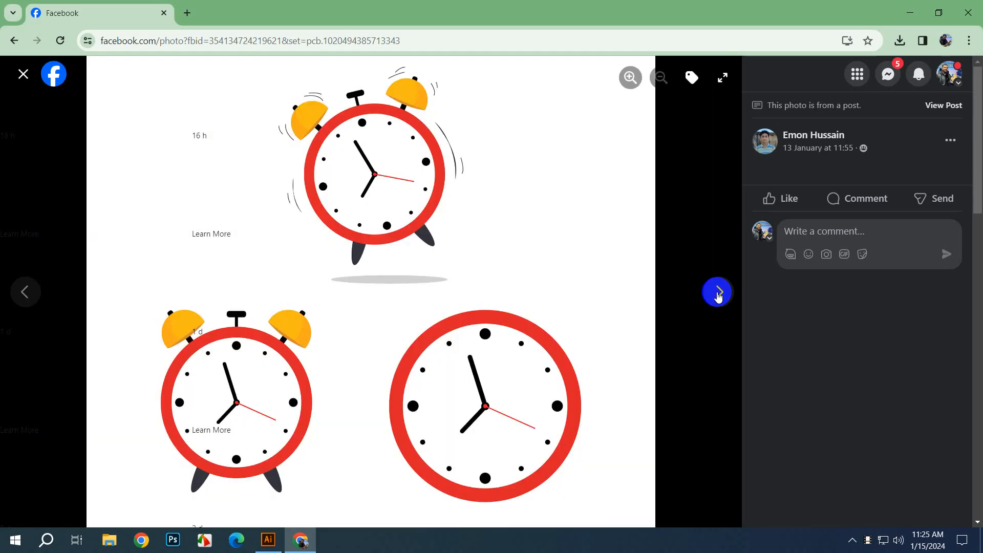
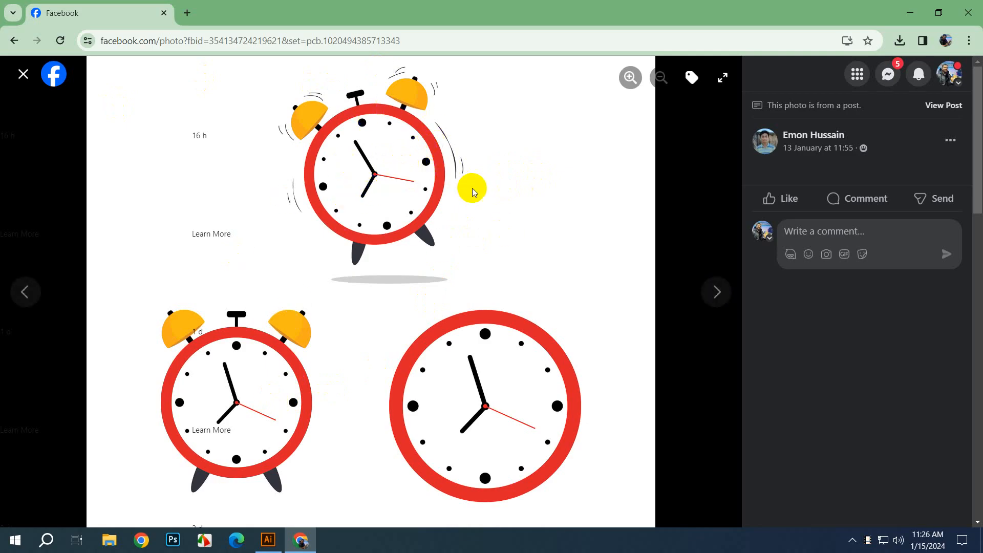
click(720, 282)
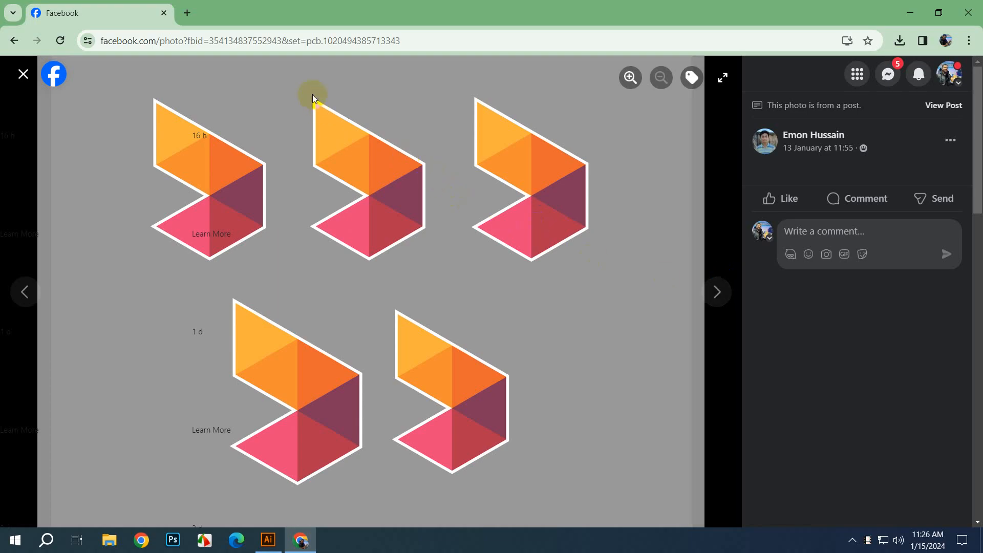
Step: Page around to recheck the roll 40 post's brand-logo sheet and the watch and wall clock image, then close the viewer
click(715, 301)
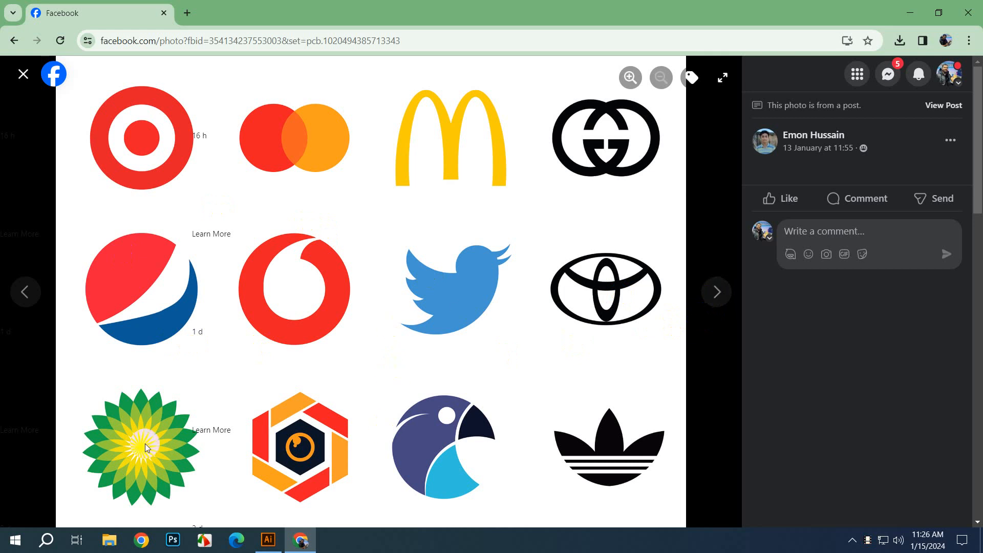
click(722, 292)
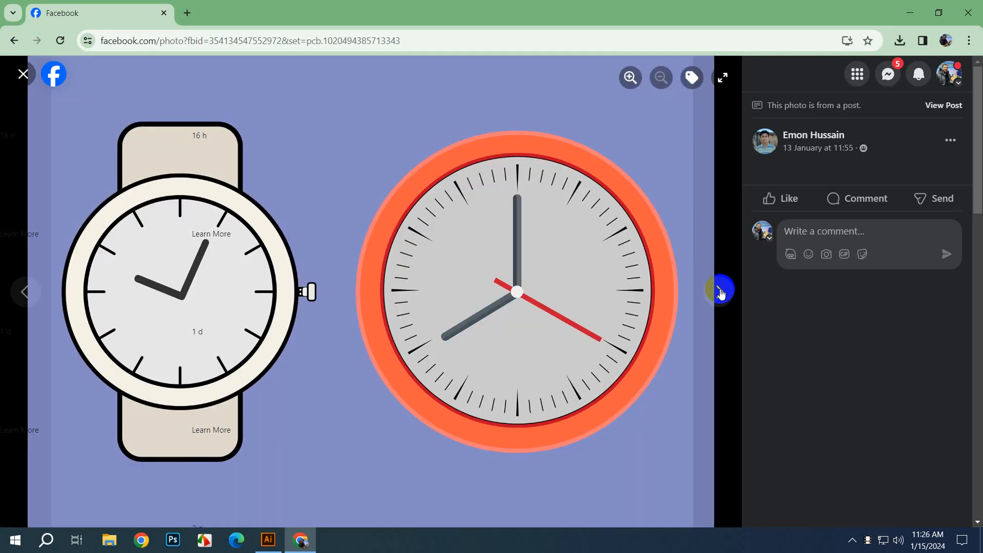
click(721, 294)
key(Escape)
Step: View the standalone five-clock post, move on to the roll 13 post and page from its brand logos to the ribbon-logo sheet
scroll(538, 266, down, 5)
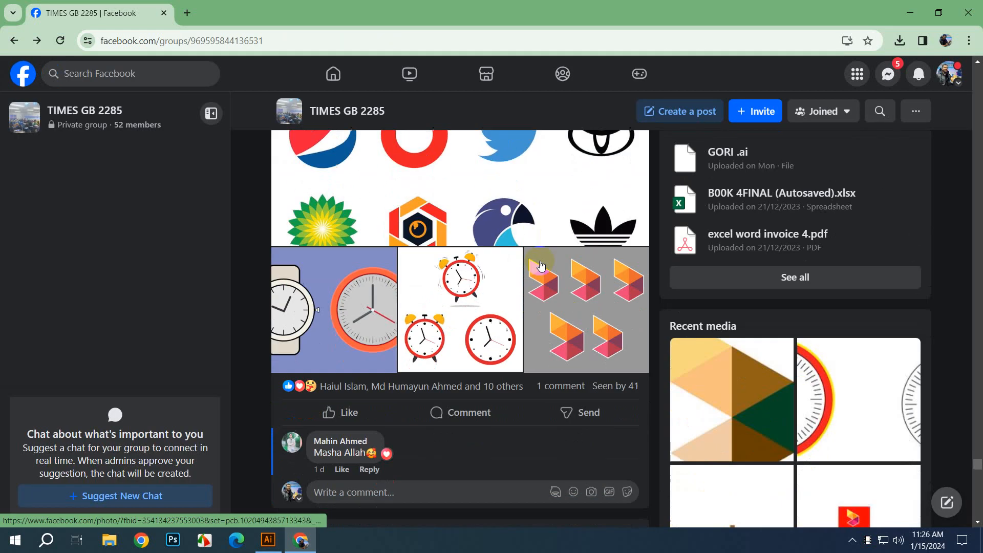
scroll(506, 266, down, 2)
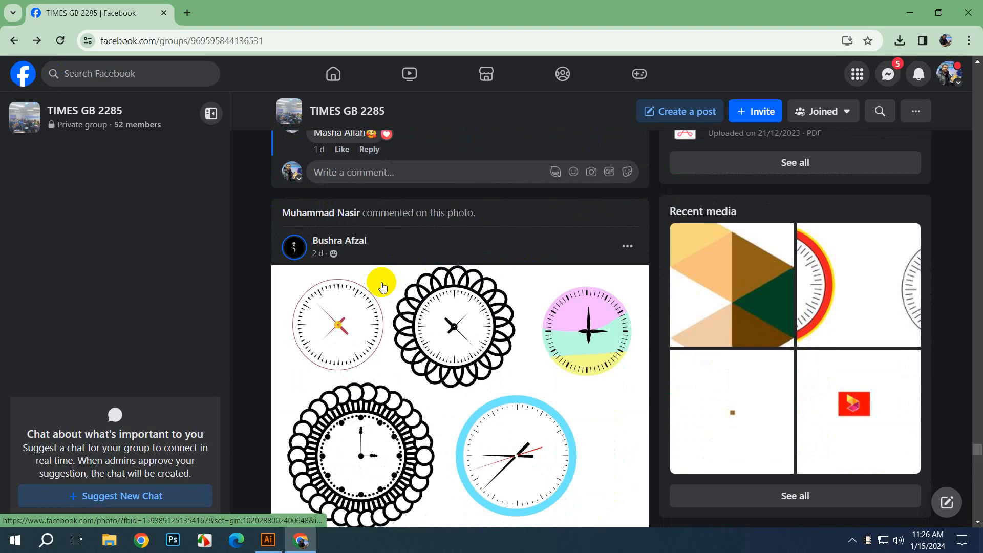
scroll(381, 286, down, 2)
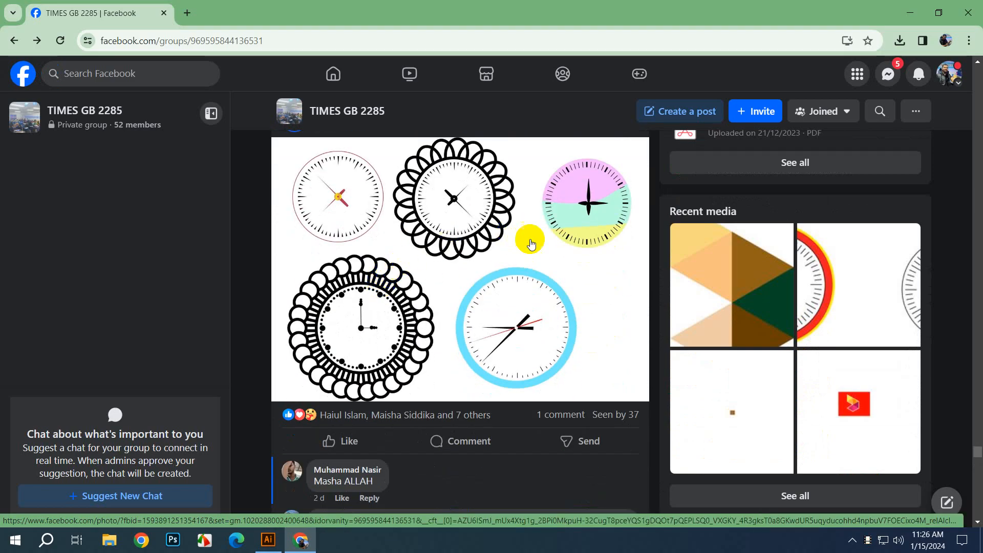
scroll(531, 244, down, 7)
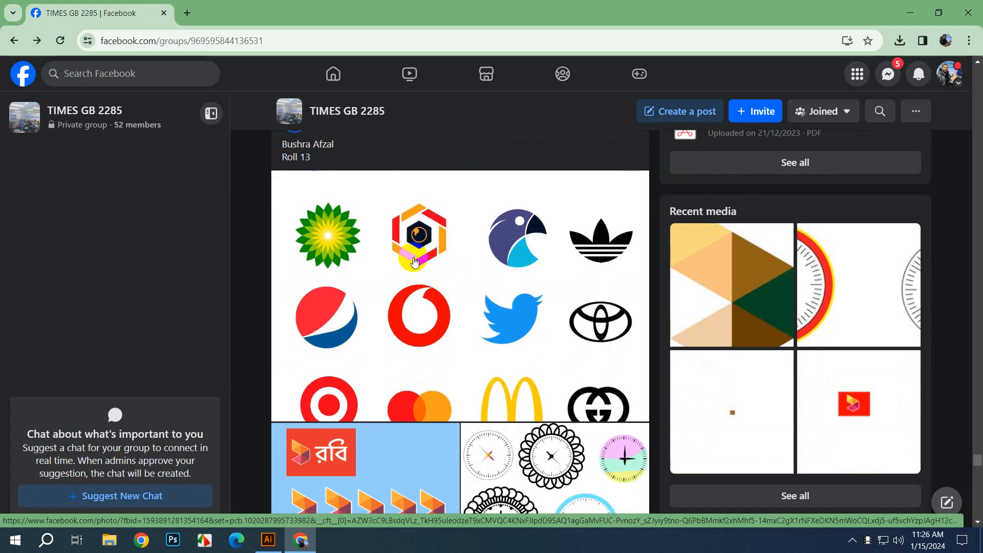
click(414, 262)
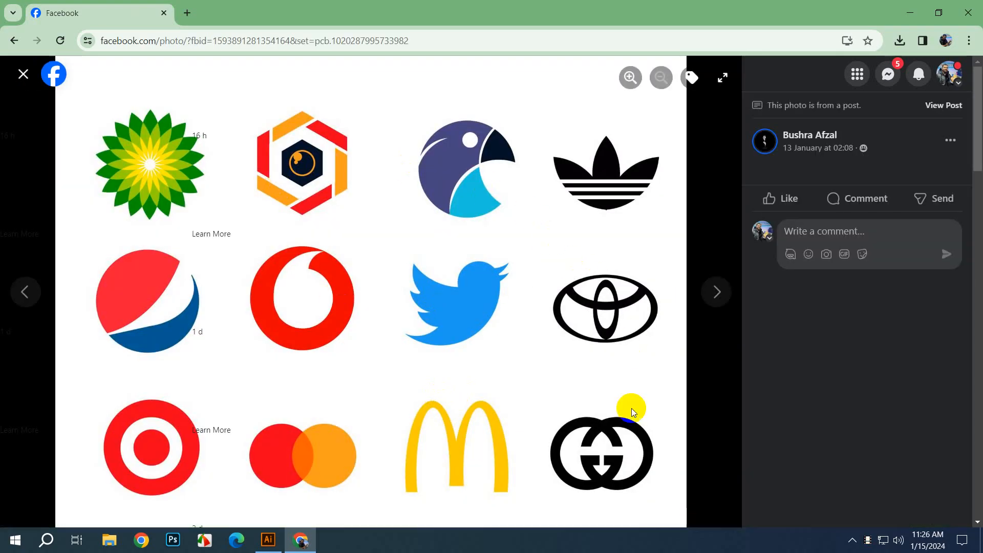
click(718, 296)
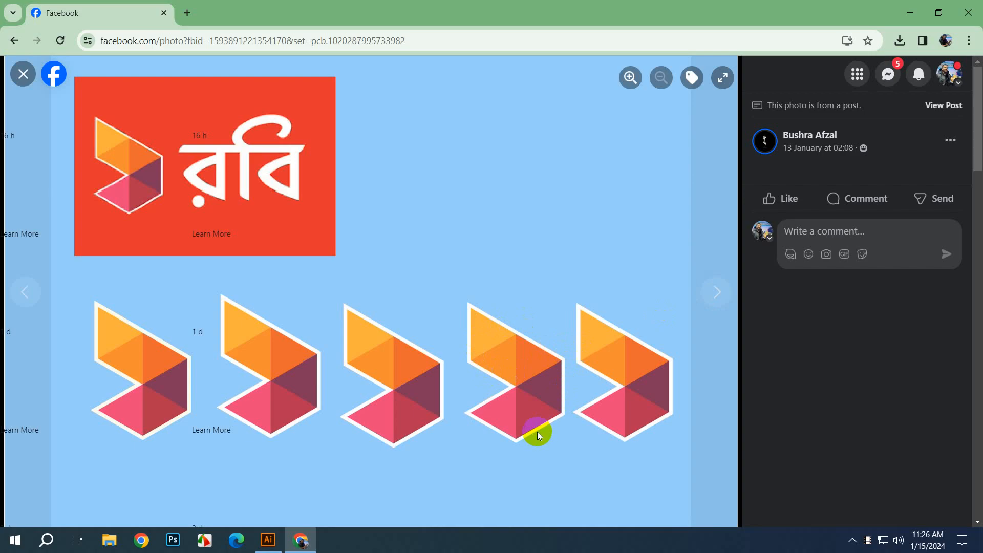
Step: Page around to the roll 13 post's brand-logo sheet, view the ribbon-logo sheet again and close the viewer
click(713, 290)
click(726, 301)
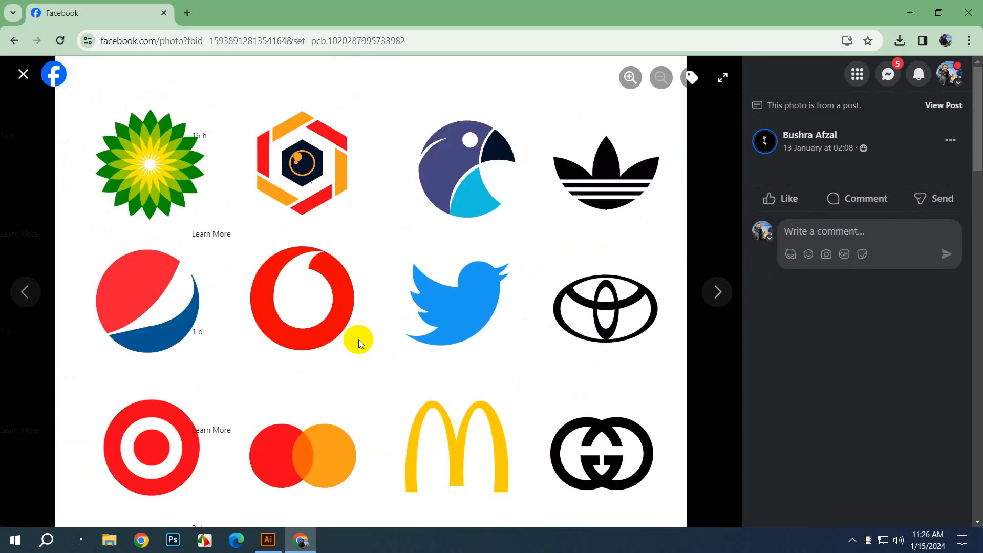
click(716, 293)
key(Escape)
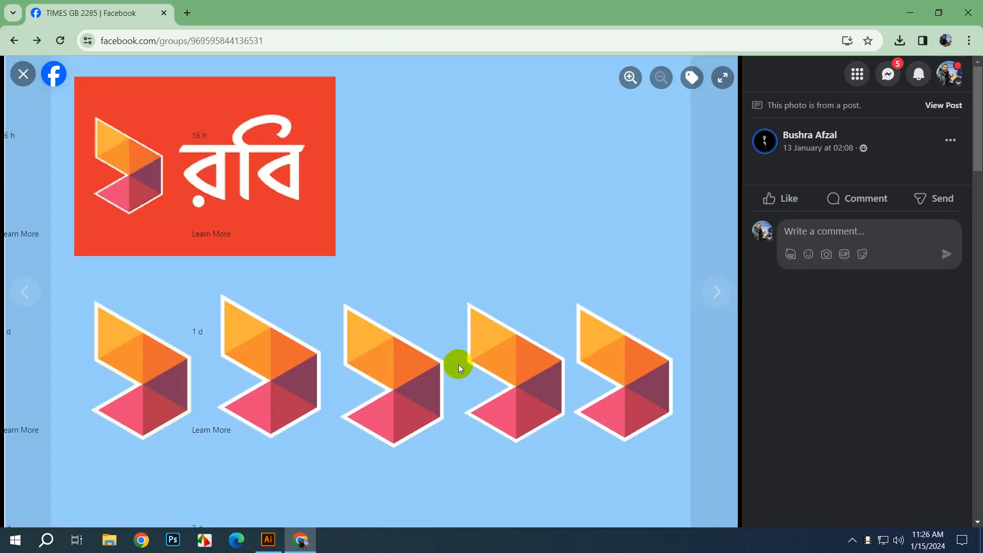
Step: Look over the roll 13 post and the neighbouring posts once more, and return to the start of the group page
scroll(433, 350, down, 7)
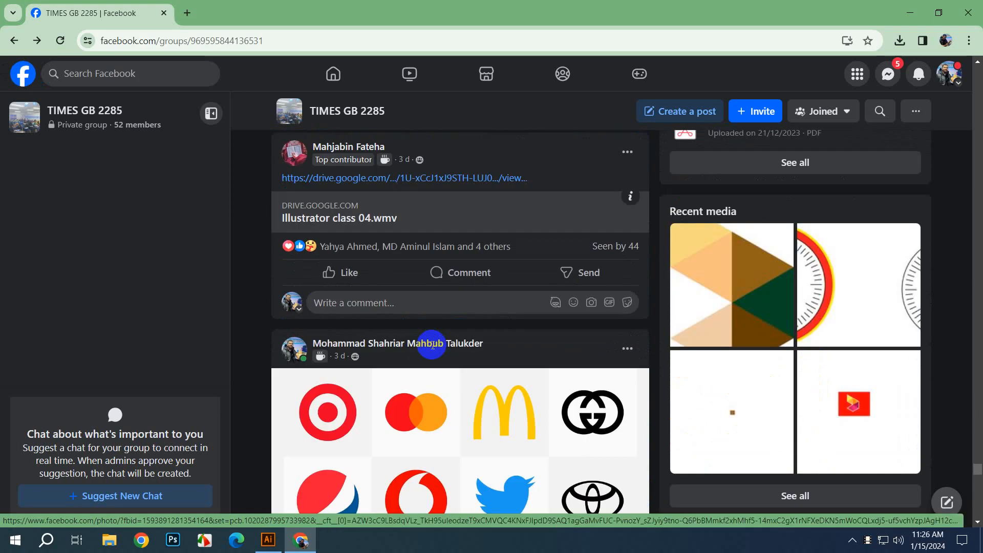
scroll(587, 365, up, 1)
scroll(588, 365, up, 8)
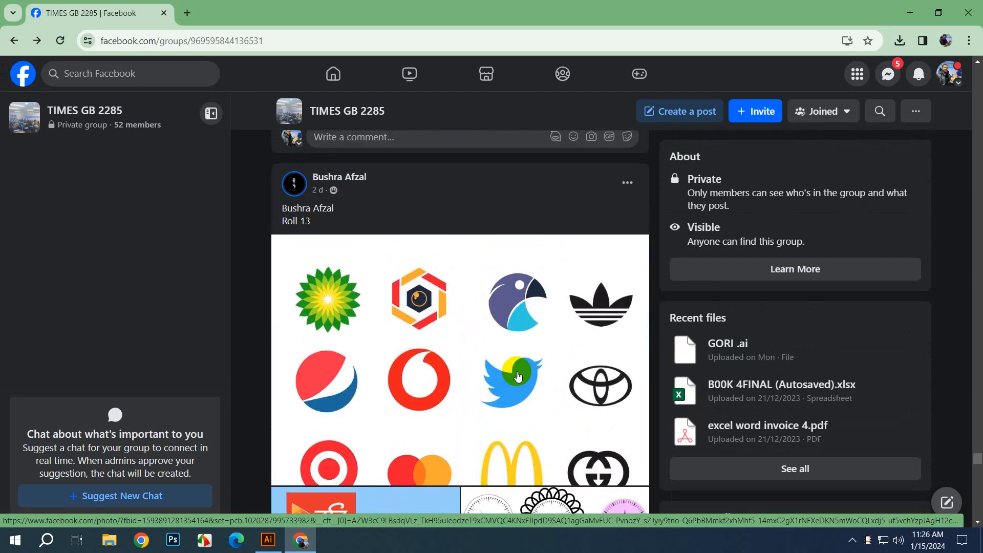
scroll(518, 376, down, 1)
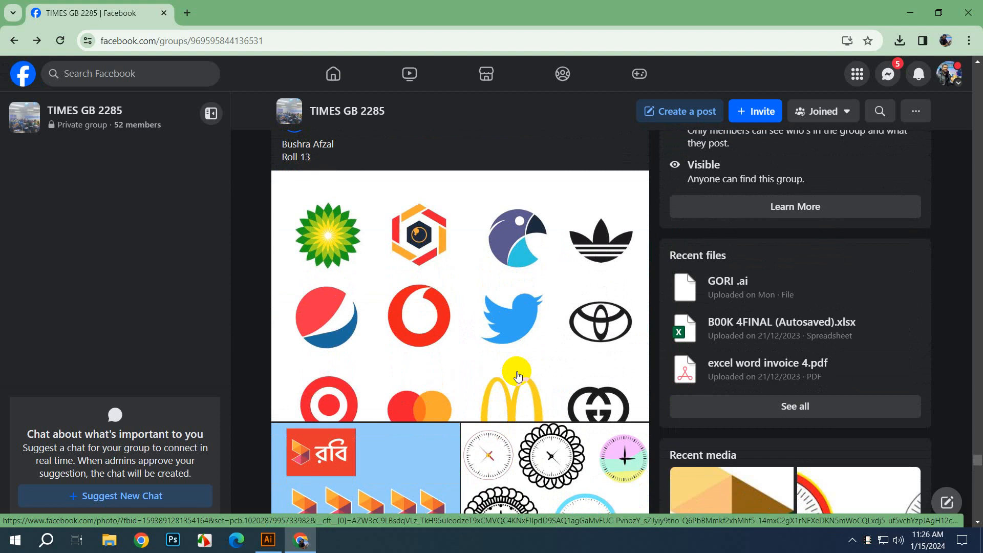
scroll(517, 376, up, 3)
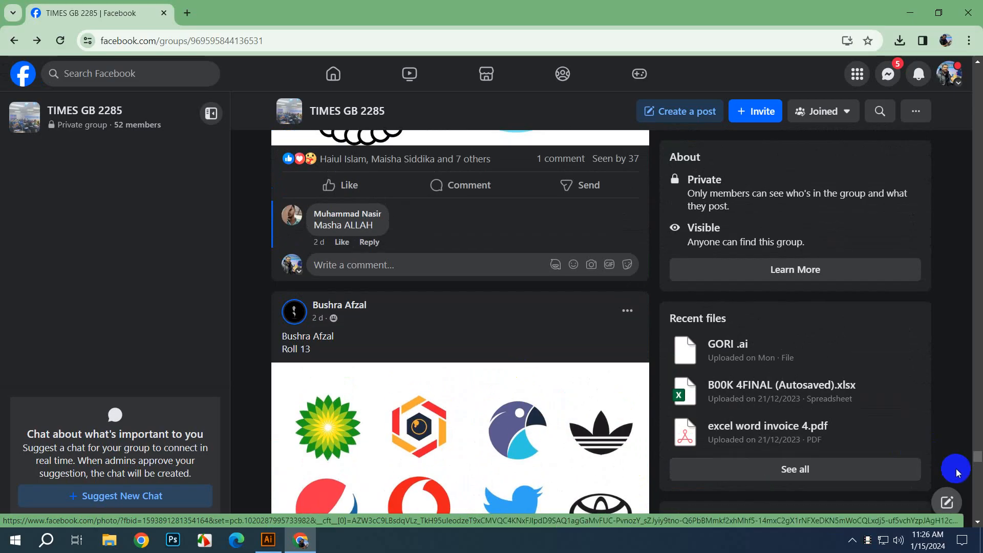
drag(977, 457, 978, 31)
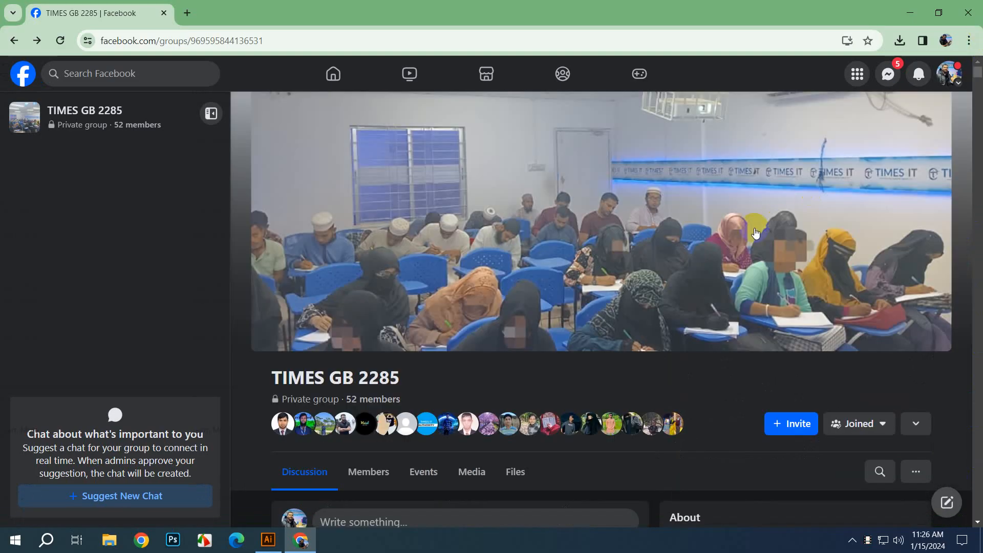
Step: Look over the newest group posts, from the clock and triangle images to the roll 30 post
scroll(477, 292, down, 5)
scroll(526, 287, down, 1)
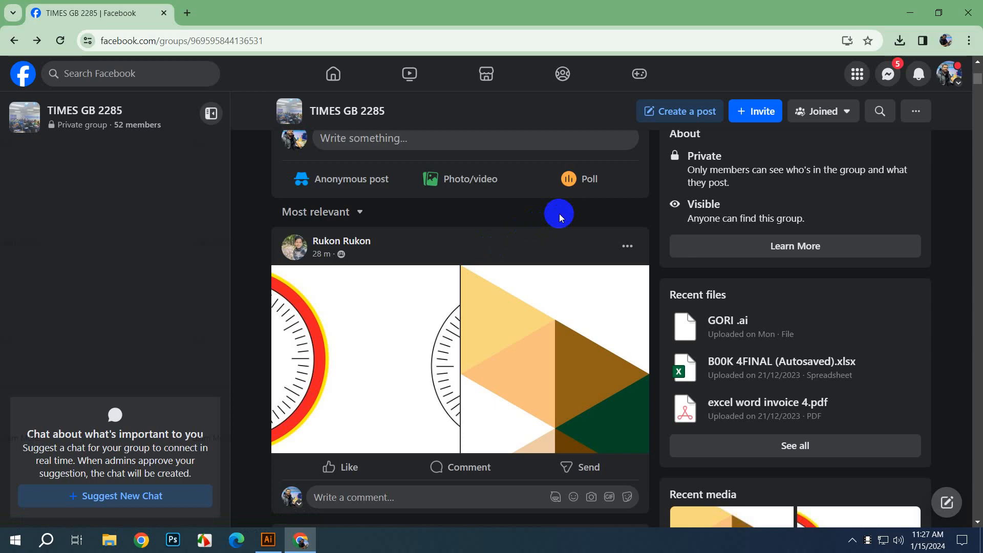
scroll(583, 220, down, 1)
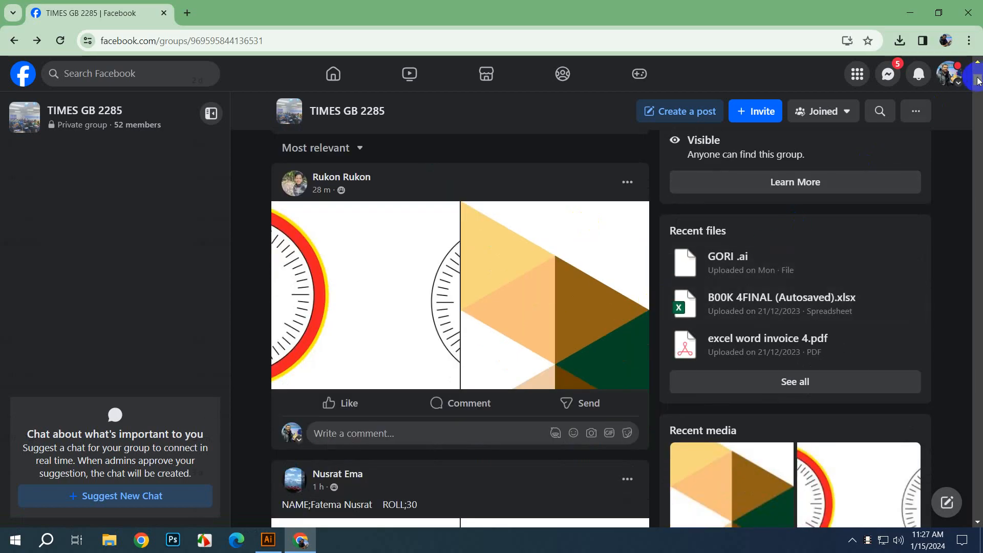
drag(978, 81, 978, 101)
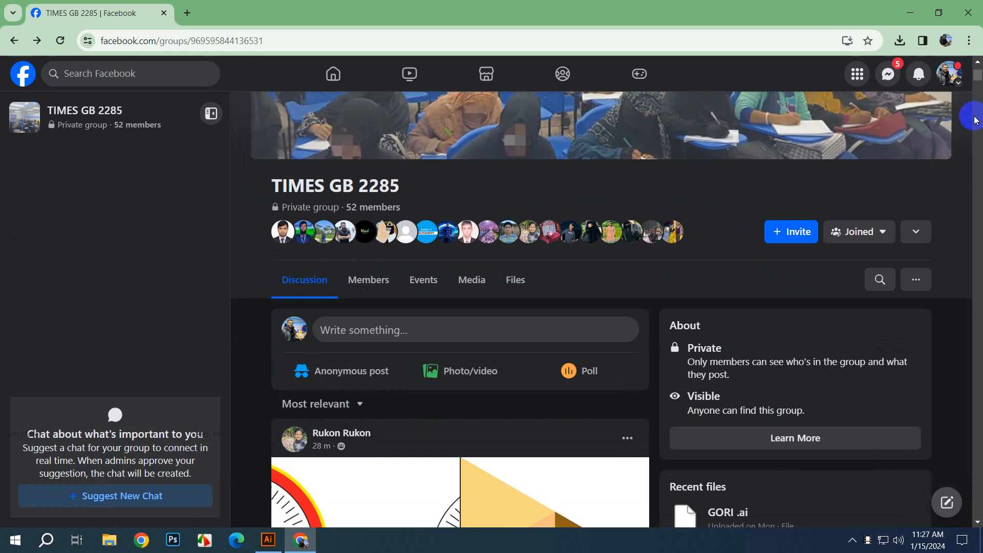
scroll(589, 270, down, 3)
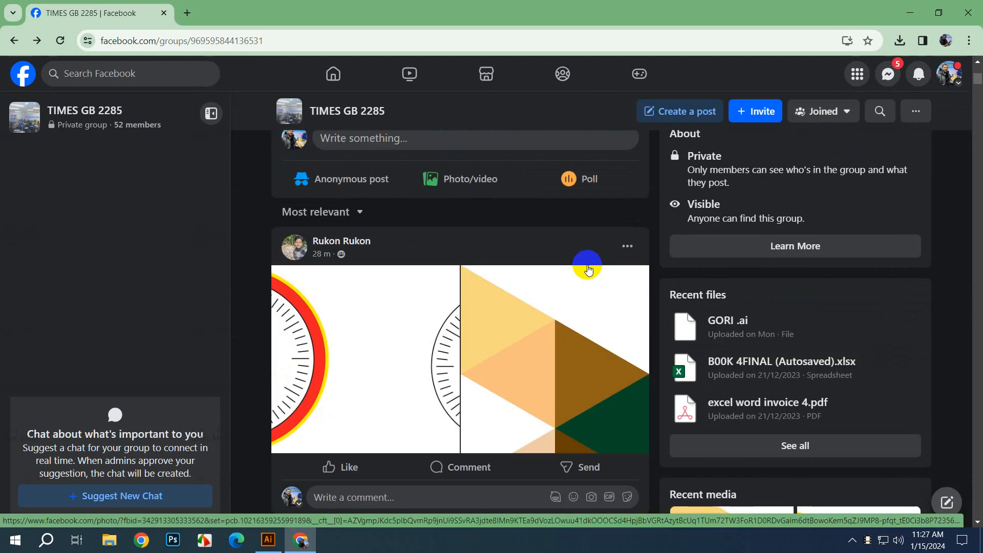
scroll(561, 267, down, 3)
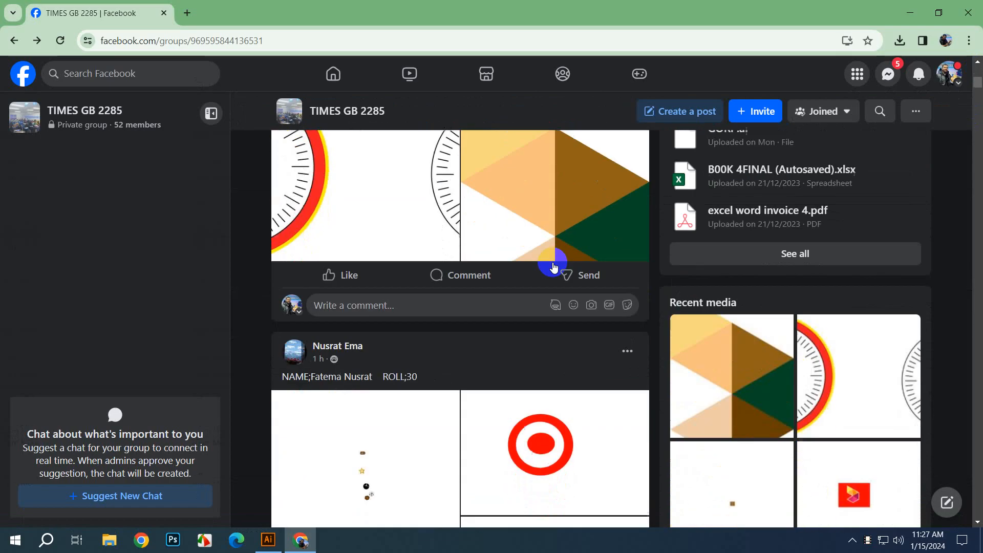
scroll(553, 266, down, 2)
scroll(553, 266, down, 1)
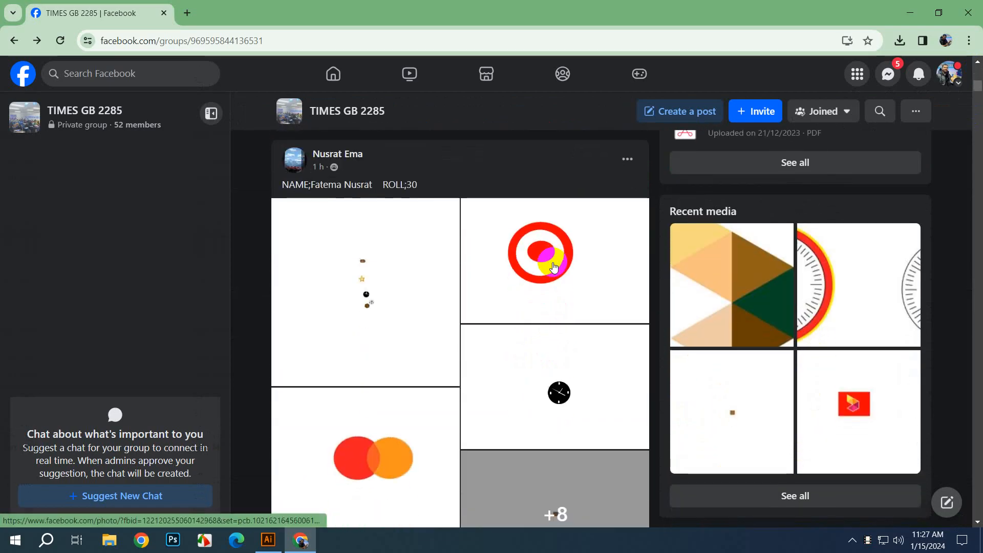
scroll(603, 361, up, 8)
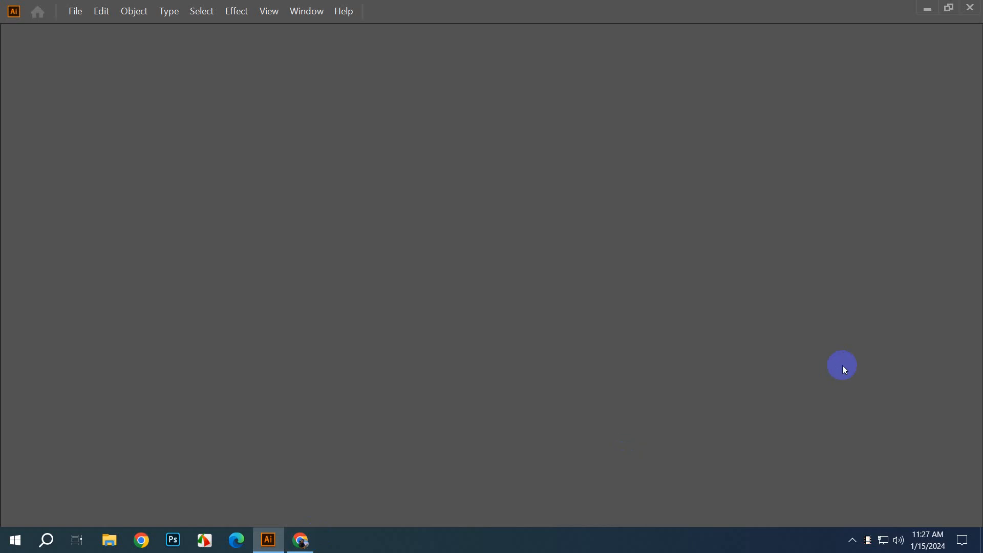
Step: Switch to Adobe Illustrator and start setting up a new document
click(74, 15)
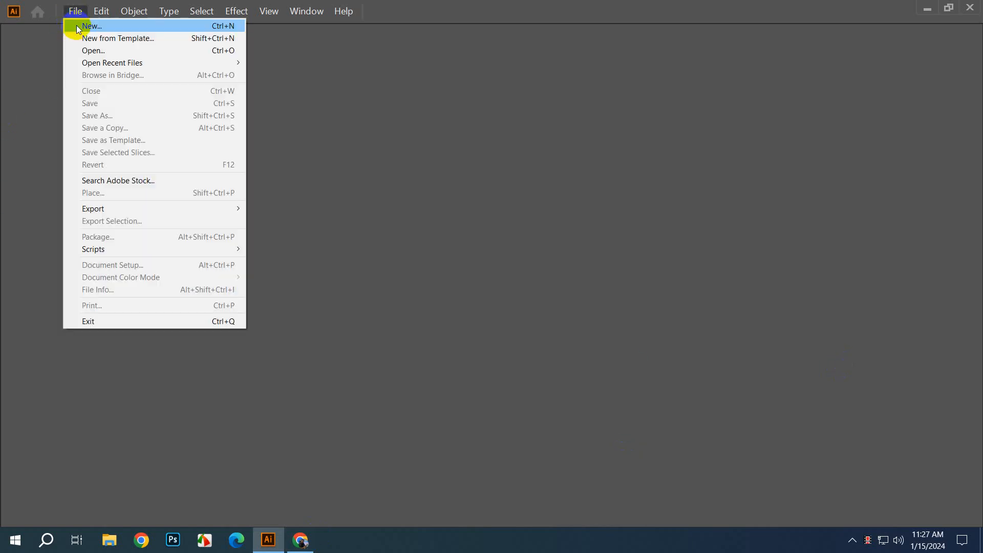
click(119, 26)
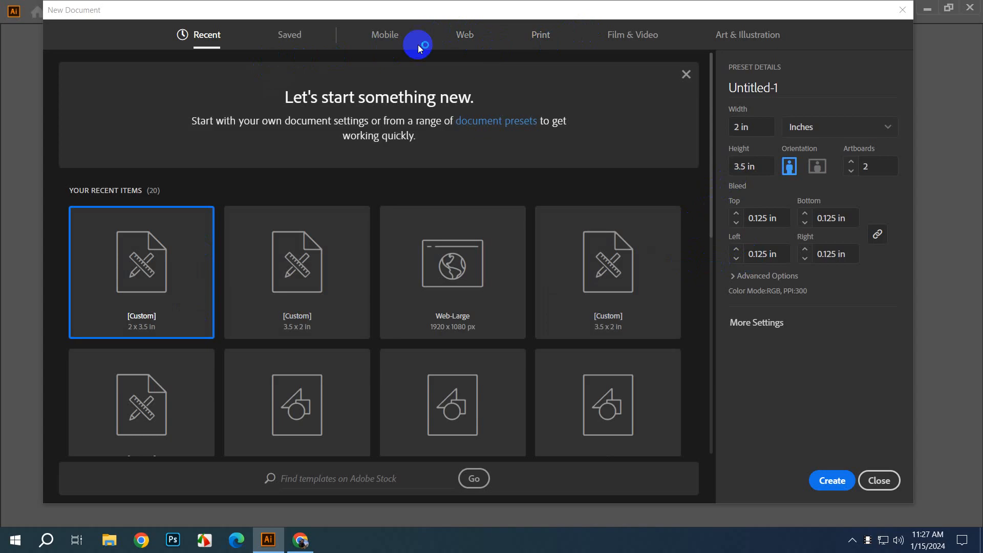
Step: Try the A4 print preset with inches as the document unit
click(392, 46)
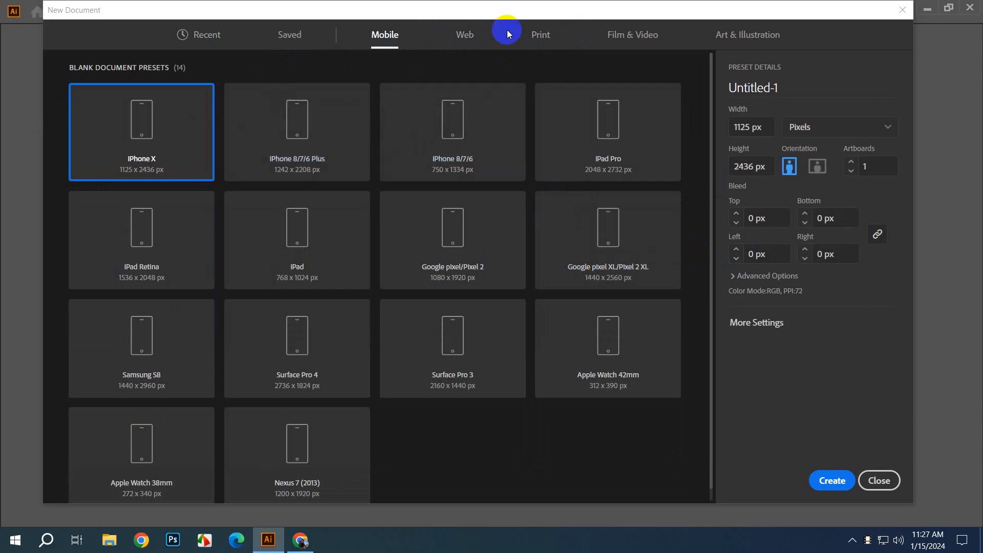
click(543, 35)
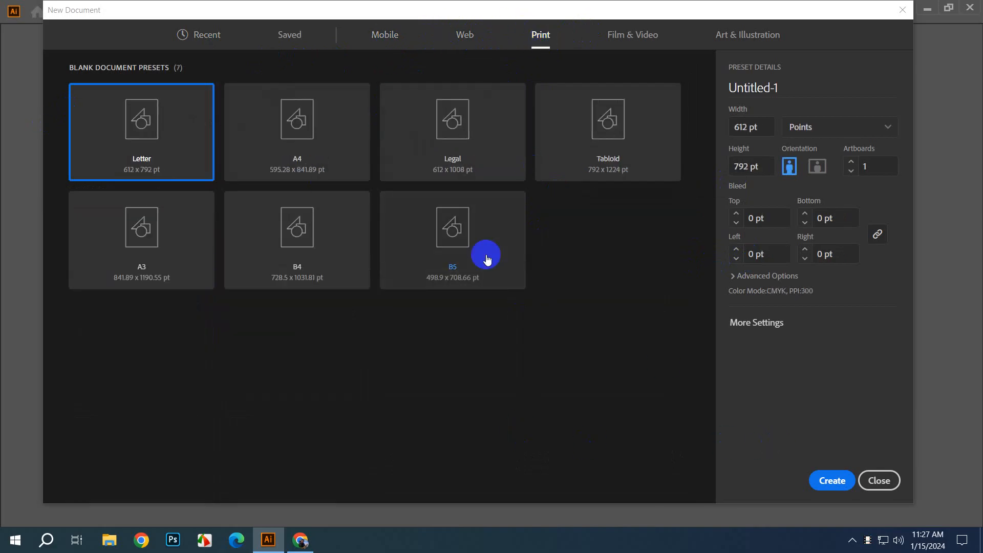
click(346, 161)
click(819, 131)
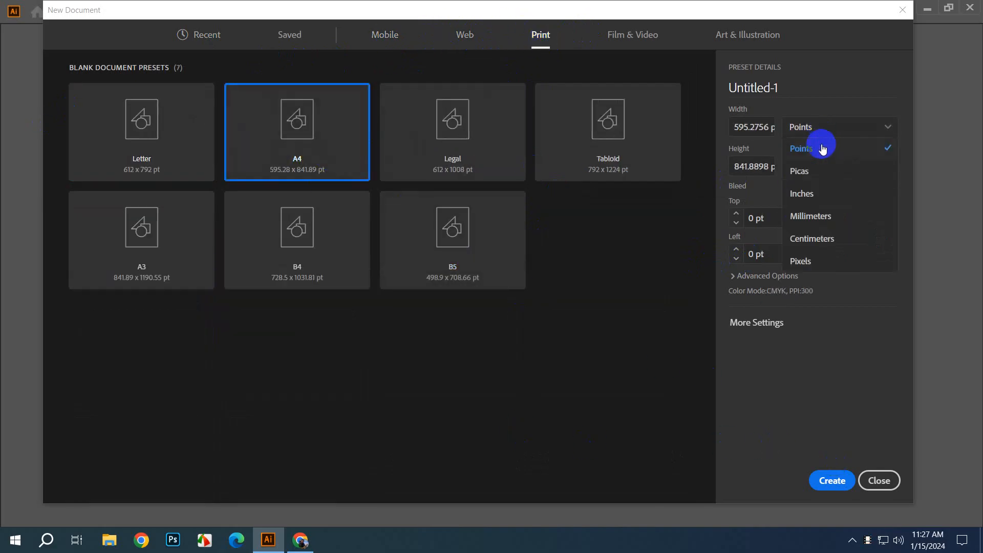
click(821, 193)
Step: Create the new document from the recently used Web-Large preset of 1920 x 1080 px
click(207, 37)
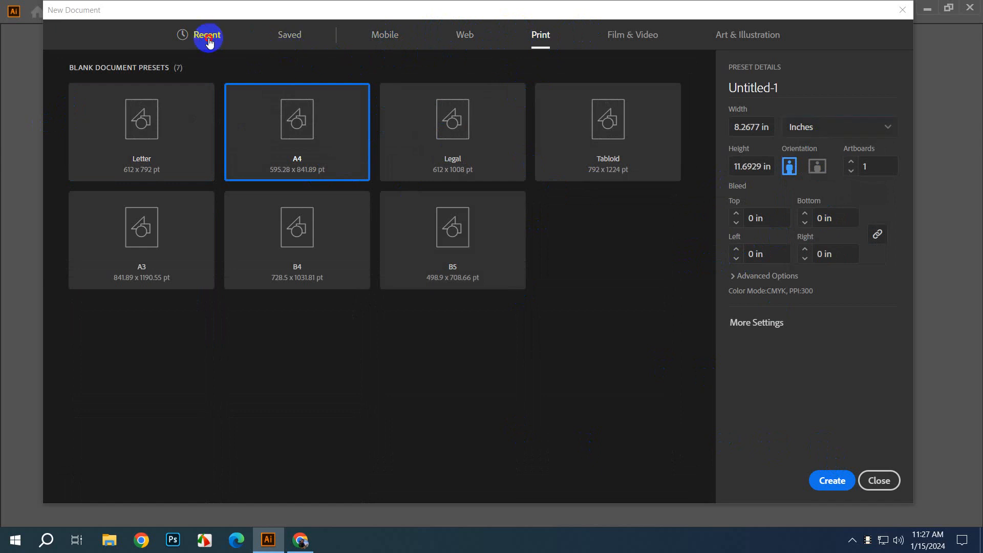
click(445, 279)
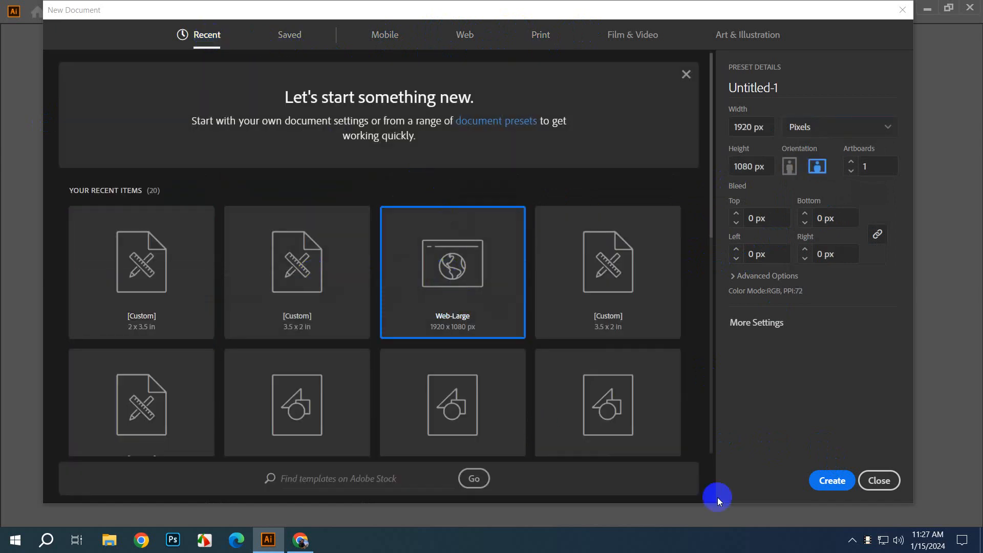
click(834, 481)
Step: Draw an upright triangle about 400 px wide below the artboard's lower-left corner with the Polygon tool
scroll(501, 252, down, 3)
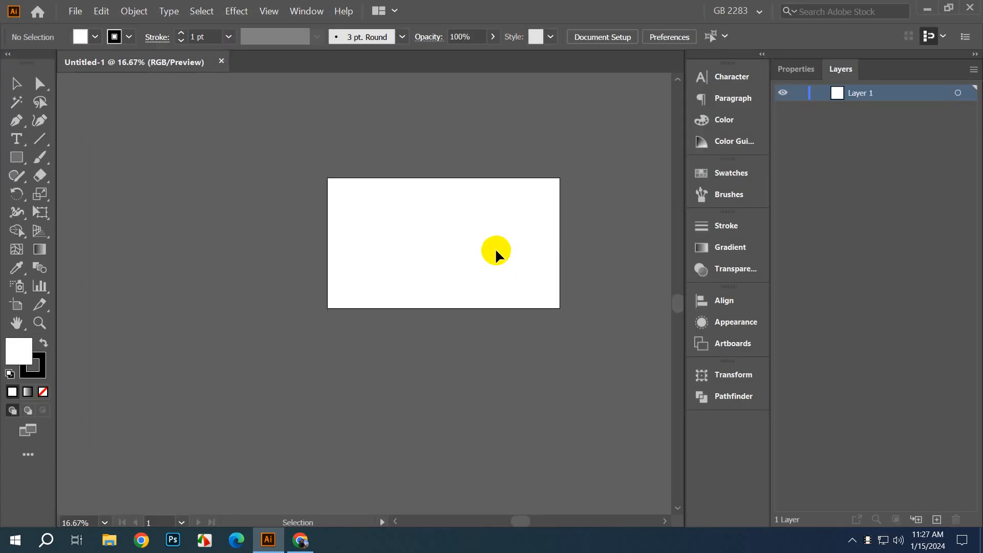
drag(456, 261, 371, 282)
click(20, 165)
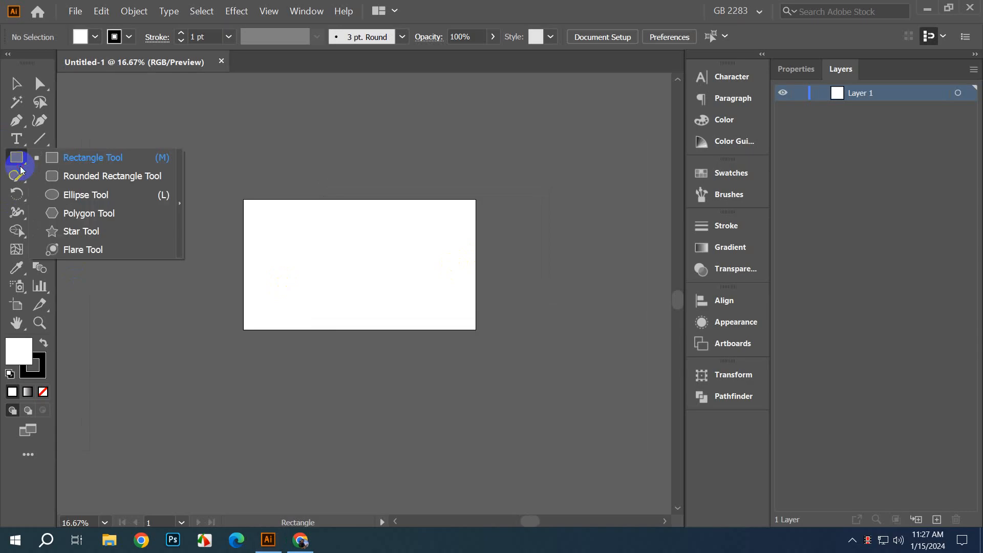
click(89, 214)
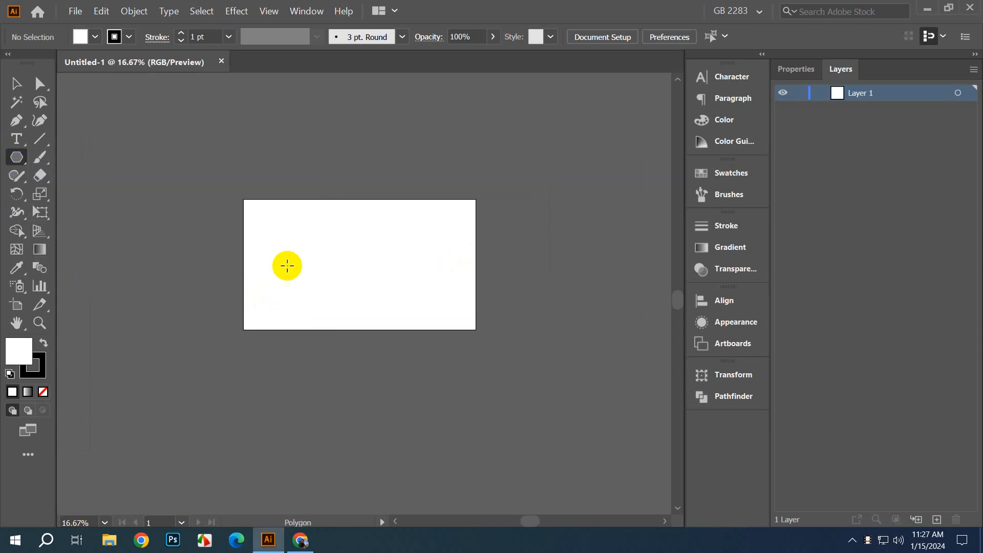
drag(287, 260, 327, 258)
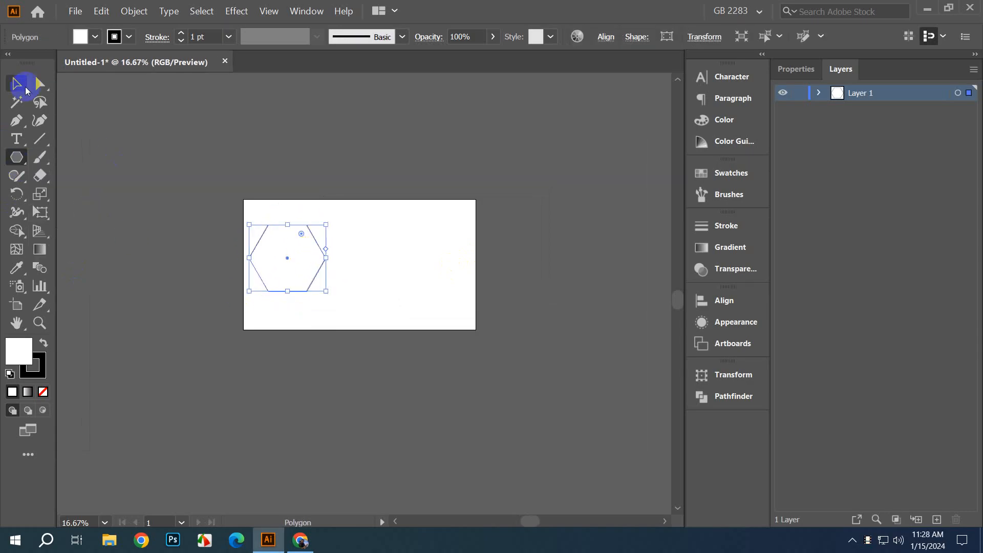
key(Delete)
drag(245, 391, 272, 405)
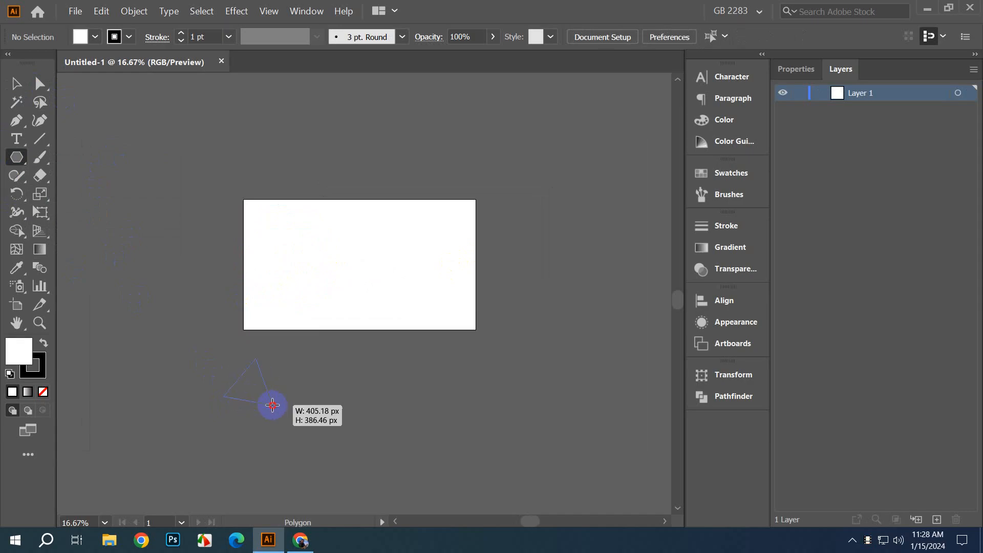
mouse_move(272, 405)
mouse_down()
mouse_move(288, 404)
mouse_move(276, 401)
mouse_up()
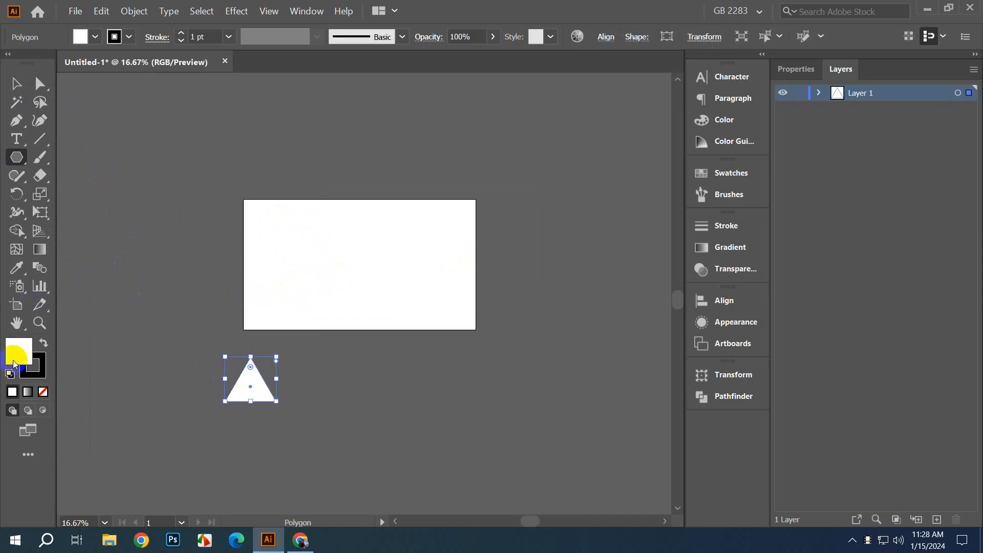
Step: Give the triangle a black fill and no stroke, and deselect it
click(44, 343)
click(39, 375)
click(43, 391)
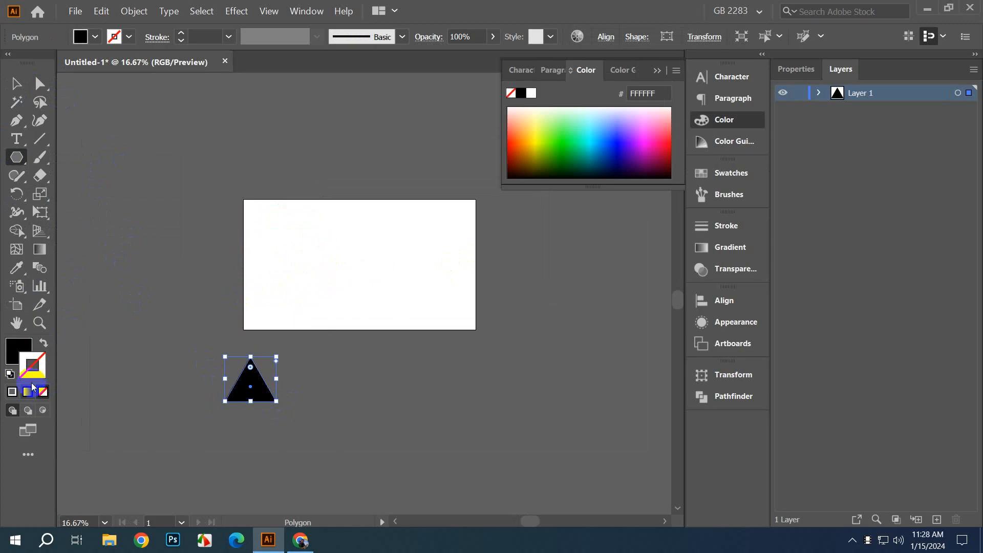
click(21, 349)
click(15, 83)
click(201, 425)
Step: Move the black triangle farther down, well clear of the artboard
scroll(200, 425, up, 2)
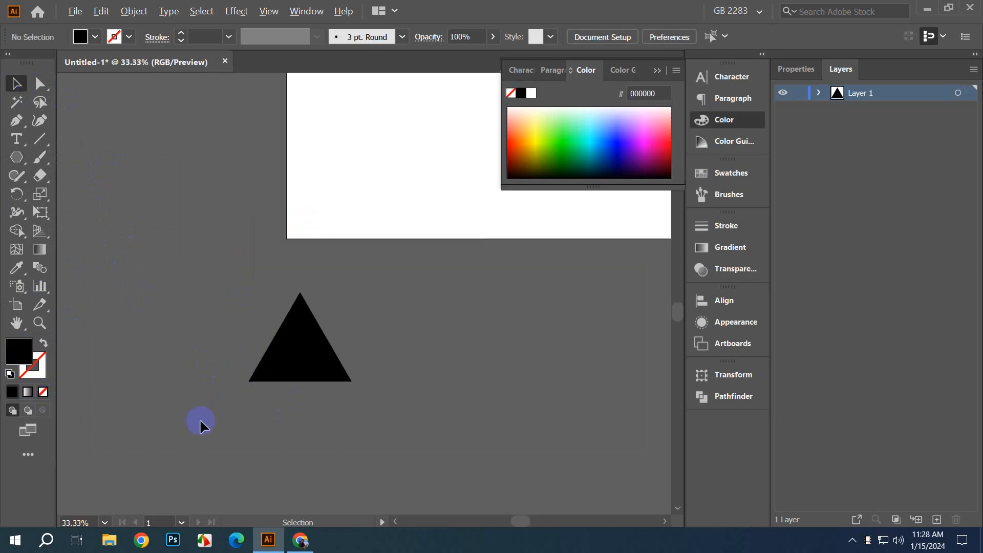
drag(317, 368, 329, 438)
click(431, 404)
scroll(421, 438, down, 2)
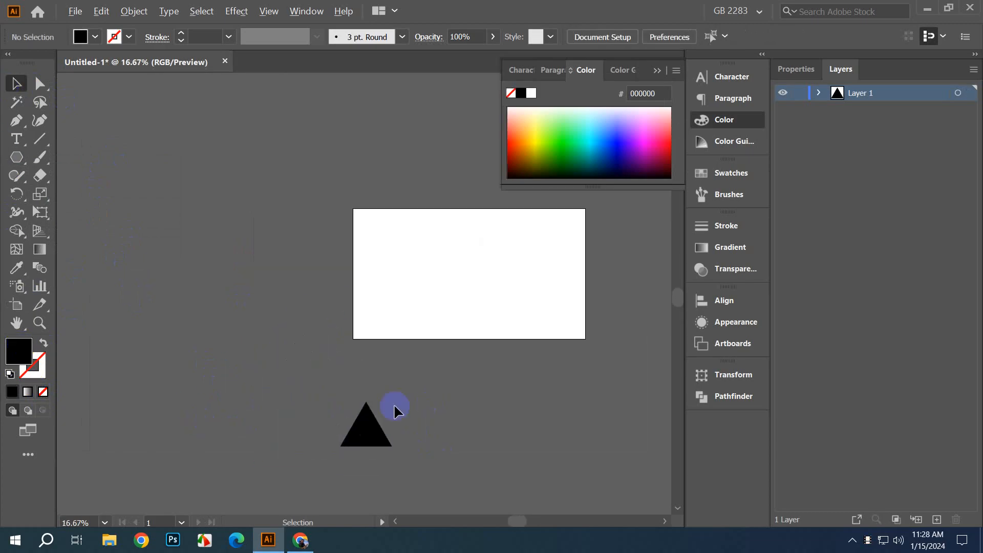
drag(394, 406, 307, 468)
click(423, 447)
scroll(392, 434, down, 3)
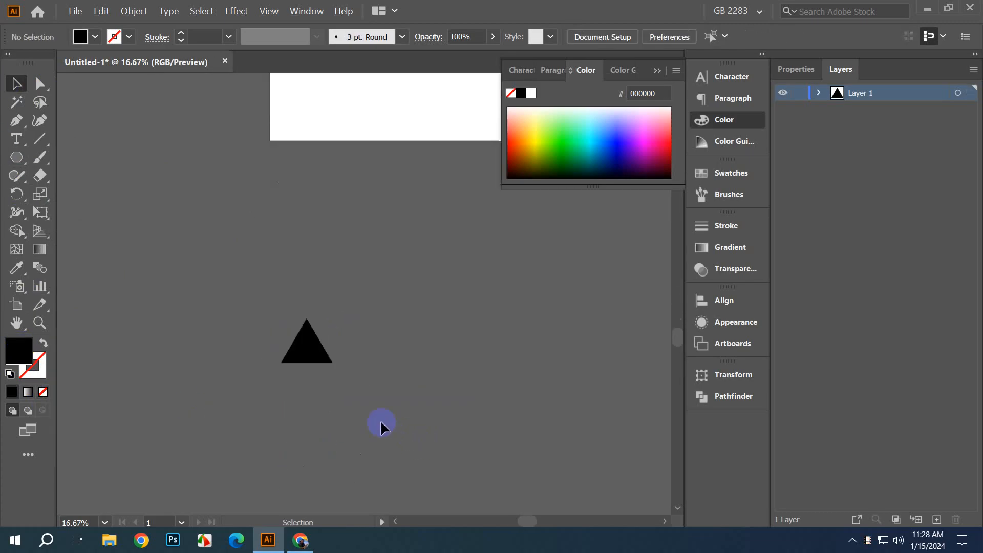
Step: Rotate the black triangle 90° clockwise so that its tip points right
scroll(331, 387, up, 1)
click(292, 340)
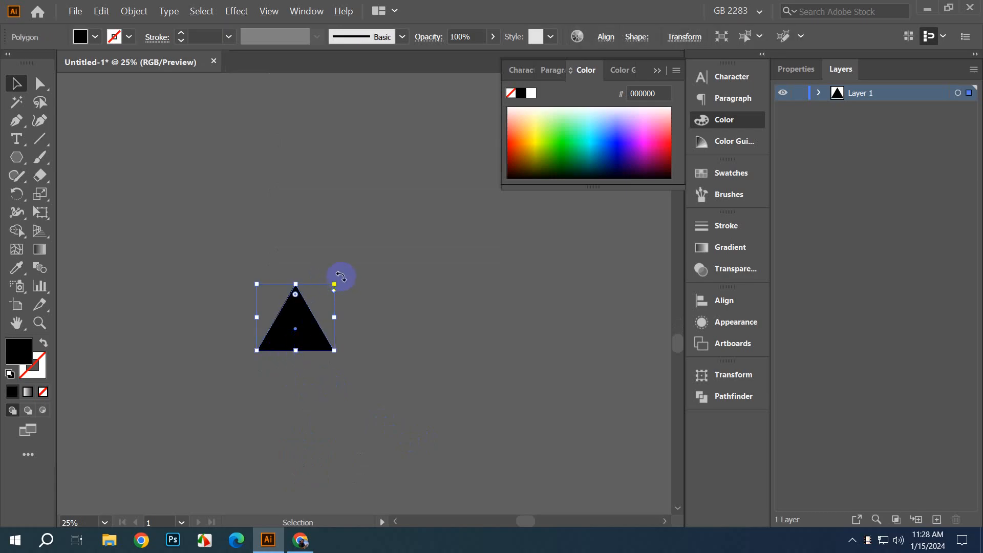
drag(341, 277, 404, 408)
click(397, 357)
Step: Make a copy of the black triangle rotated counterclockwise about its right tip with the Rotate tool, sharing an edge with the original
click(287, 327)
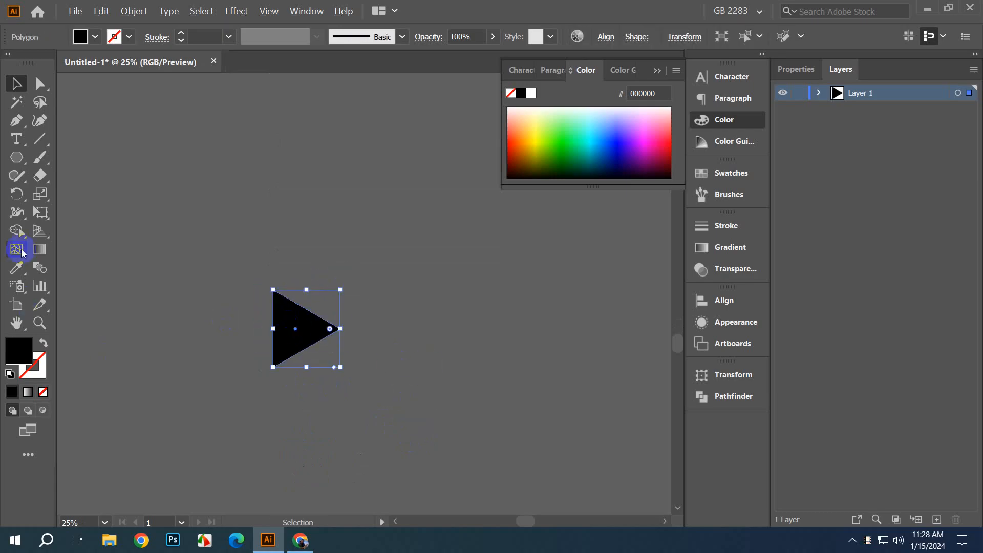
click(17, 194)
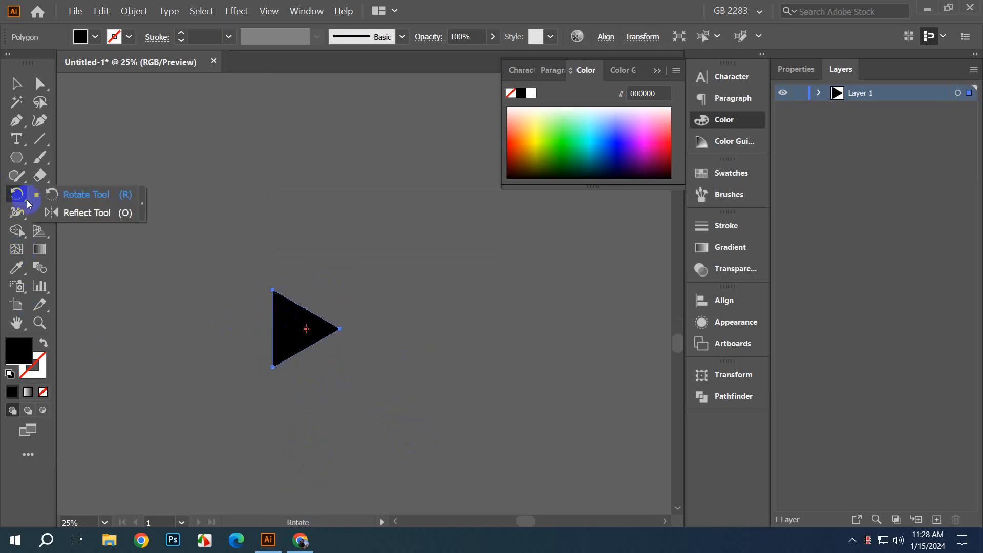
click(74, 196)
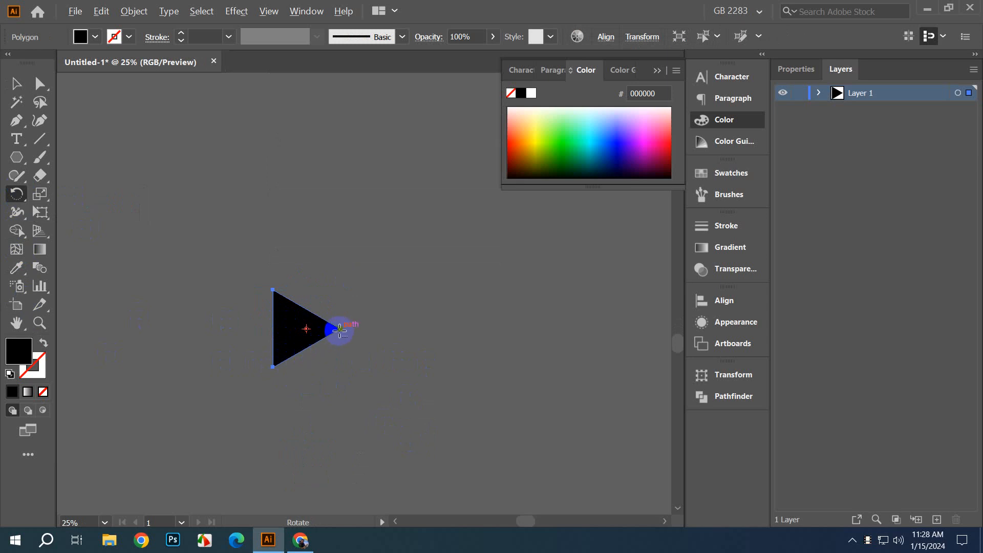
alt+click(342, 330)
click(659, 290)
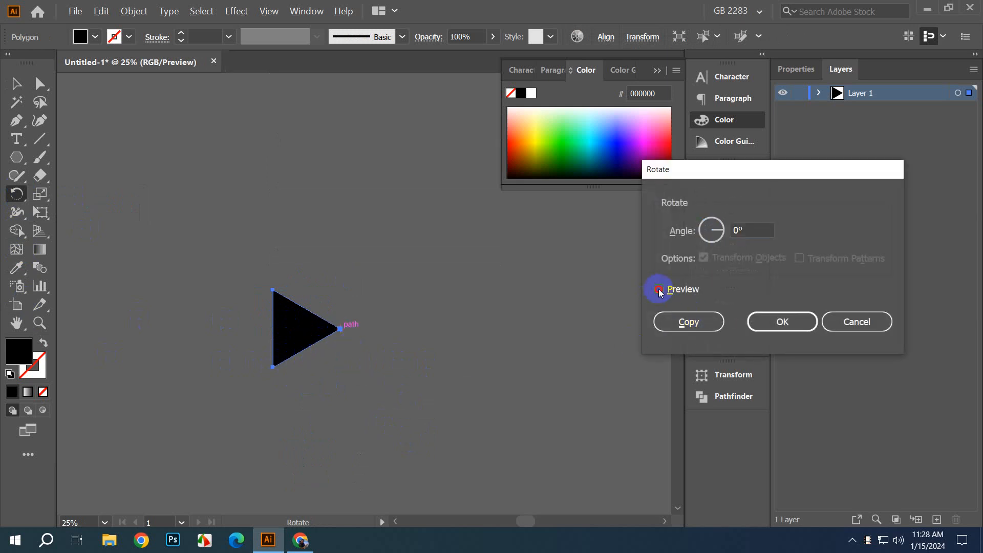
click(742, 234)
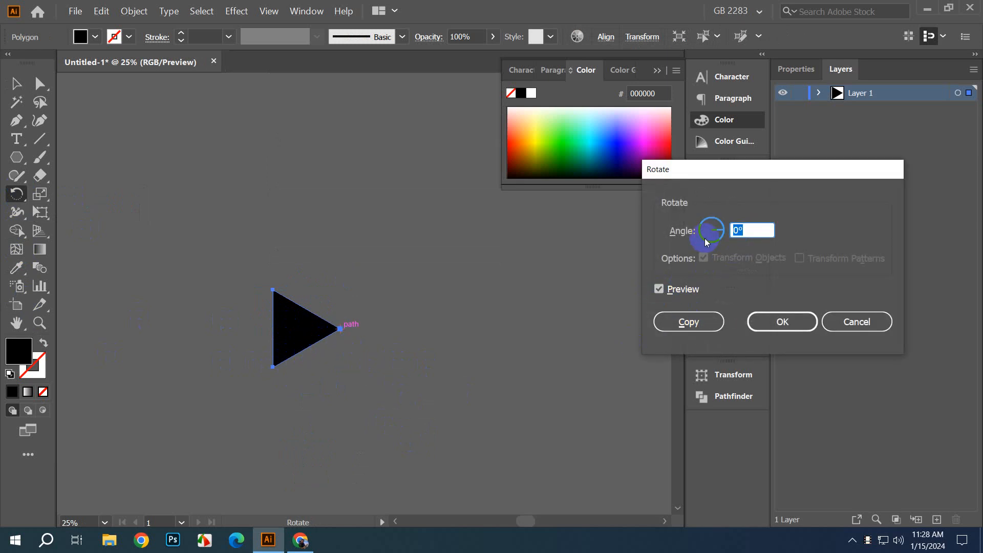
click(689, 321)
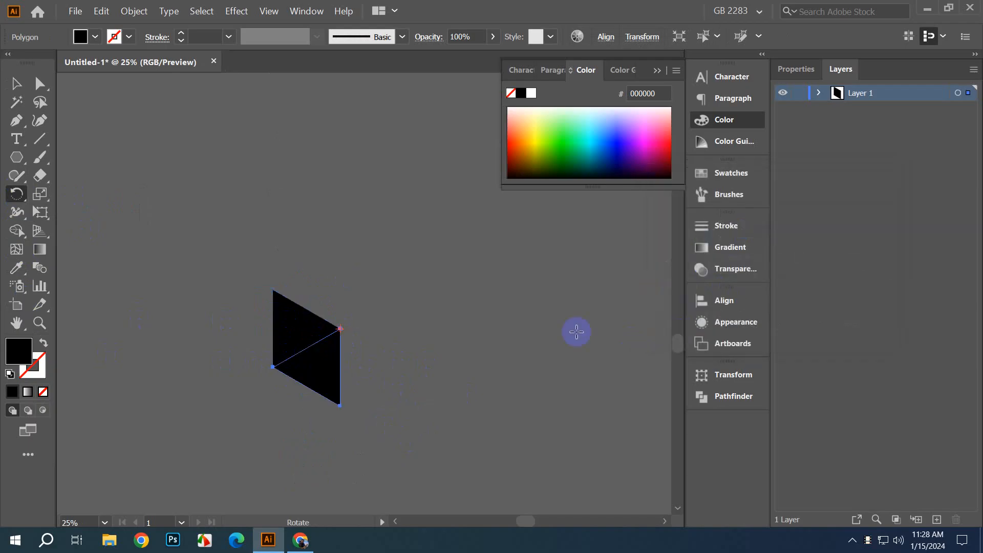
Step: Repeat the rotated copy four more times around the same tip to complete a hexagon of six triangles
key(ctrl+d)
key(ctrl+d)
key(ctrl+d)
key(ctrl+d)
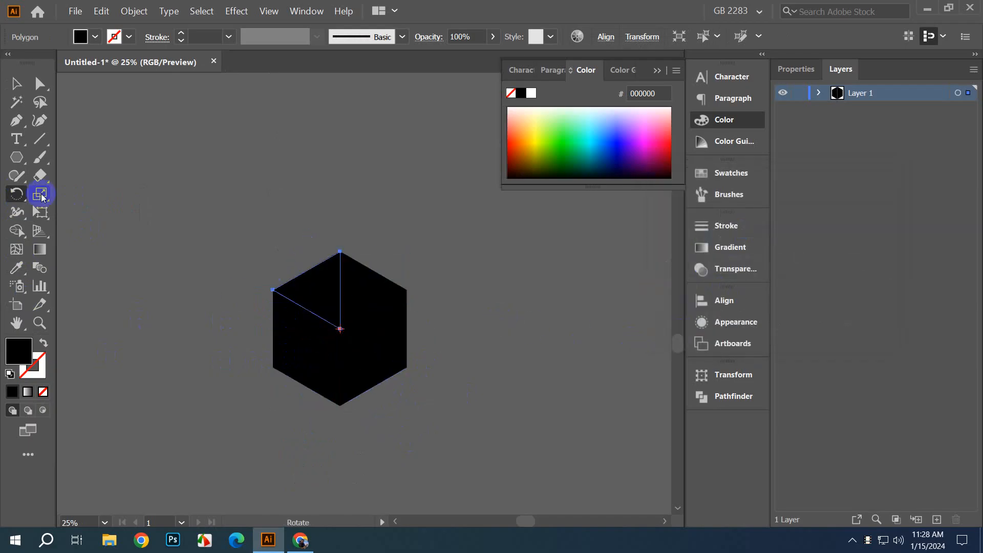
Step: Reflect the hexagon's left triangle across a horizontal axis about its upper-left corner, placing it above the hexagon's upper-left edge
click(16, 85)
click(328, 458)
click(301, 355)
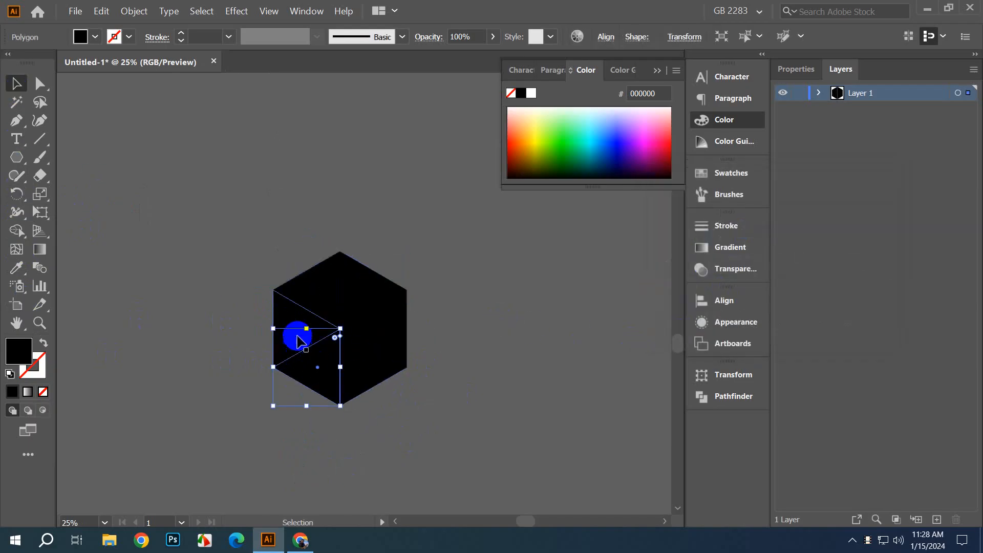
click(292, 307)
drag(16, 194, 66, 214)
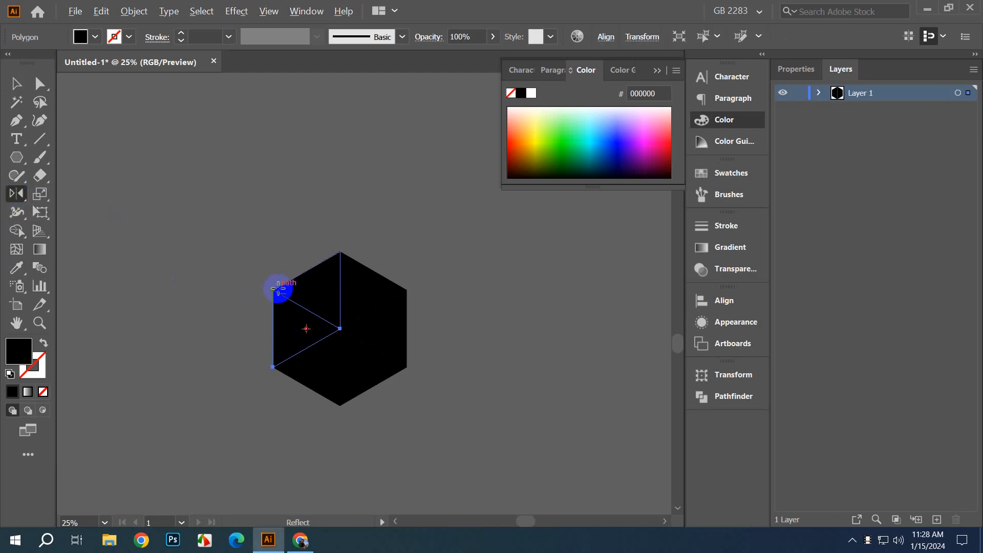
alt+click(274, 288)
click(653, 213)
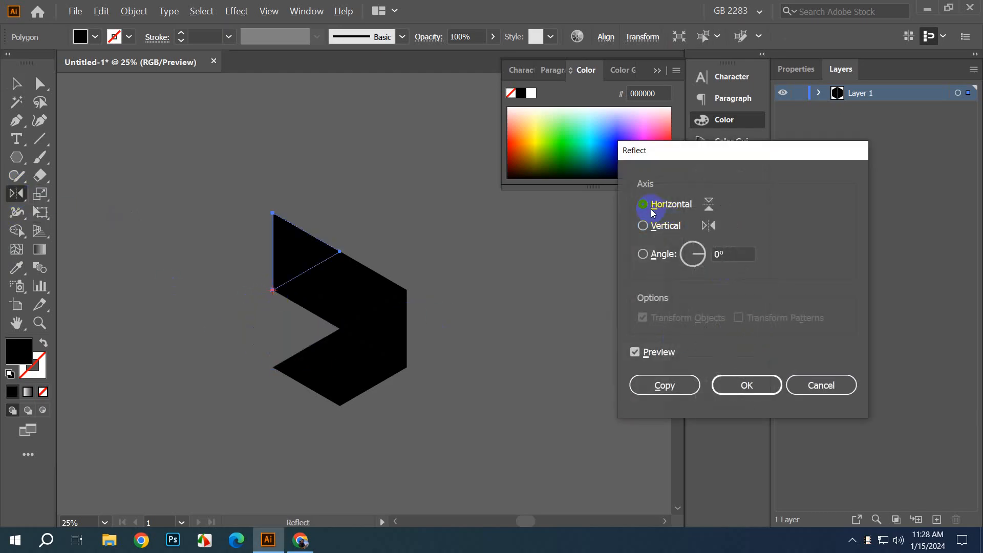
click(657, 379)
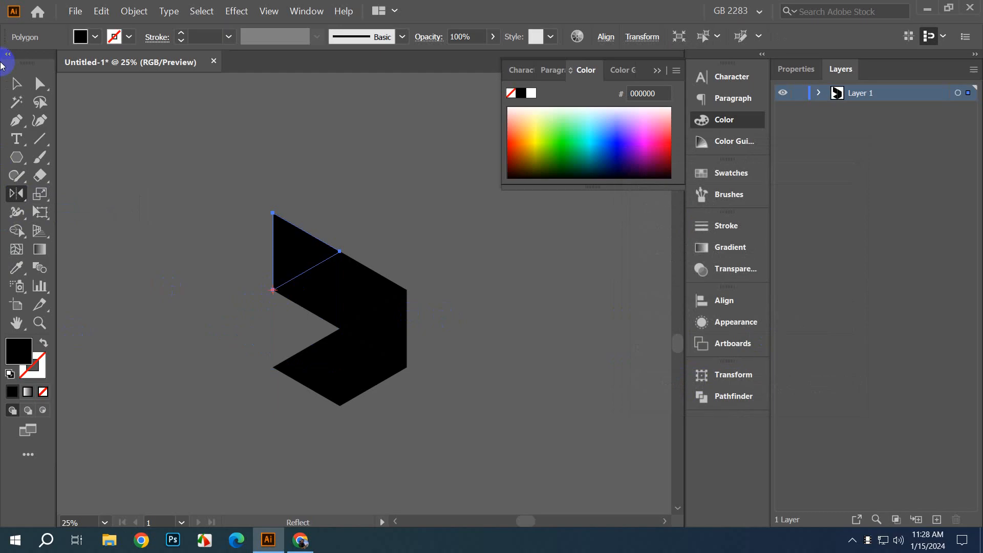
Step: Fill the reflected triangle with green 4DB800, the upper-left triangle with 9BB800 and the upper-right triangle with FFDF9D
click(28, 87)
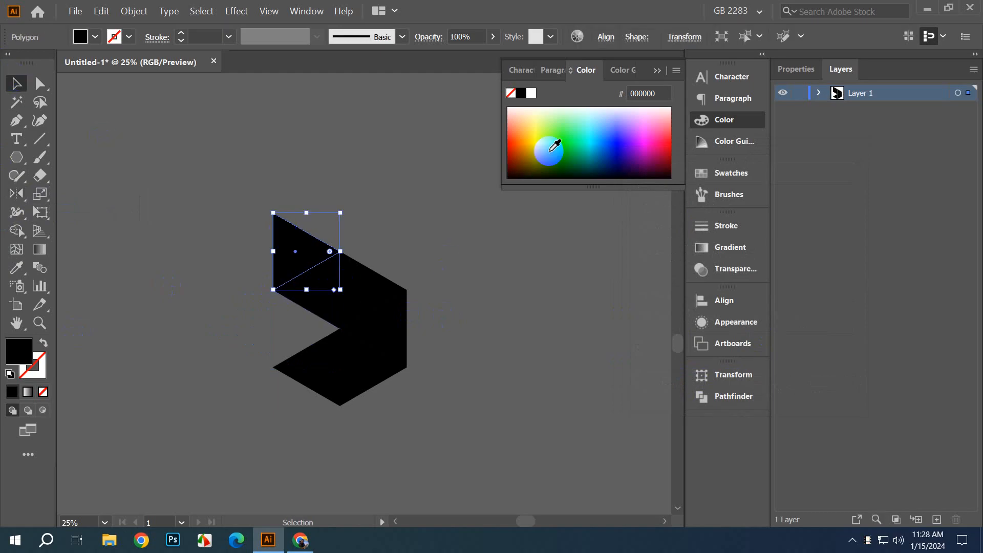
click(551, 149)
click(324, 280)
click(539, 149)
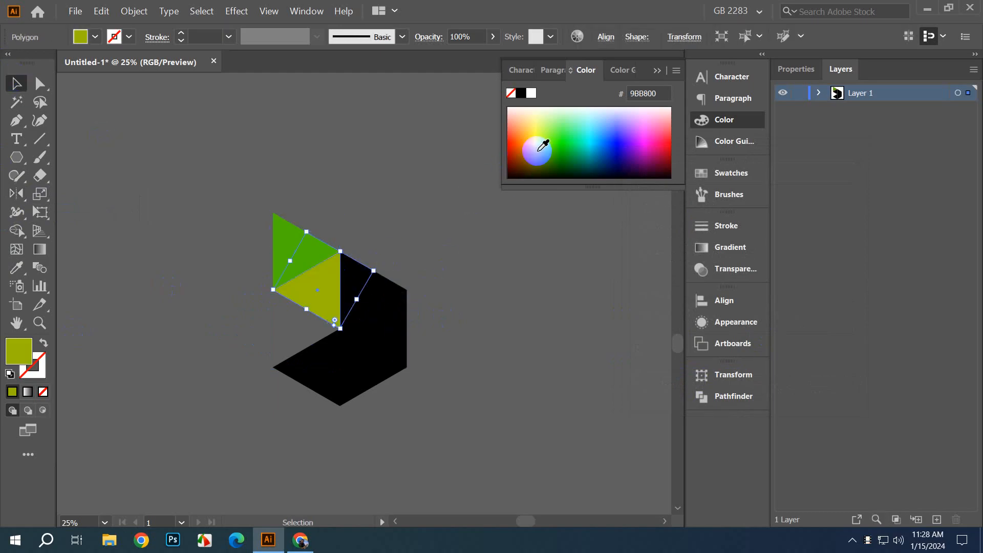
click(376, 306)
click(527, 117)
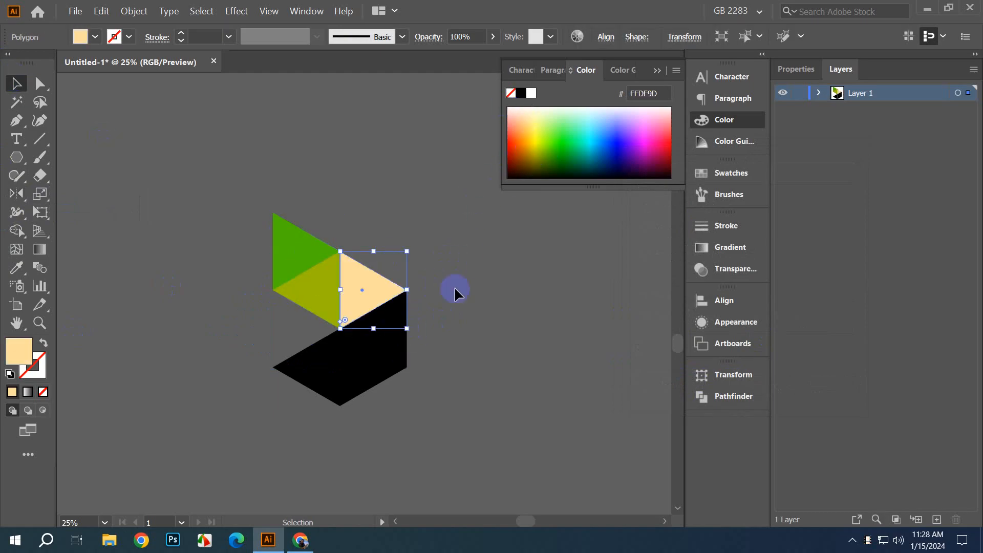
Step: Fill the right triangle with 6E8200, the lower-left one with orange-red and the lower-right one with FCFFC8, and deselect
click(401, 342)
click(526, 169)
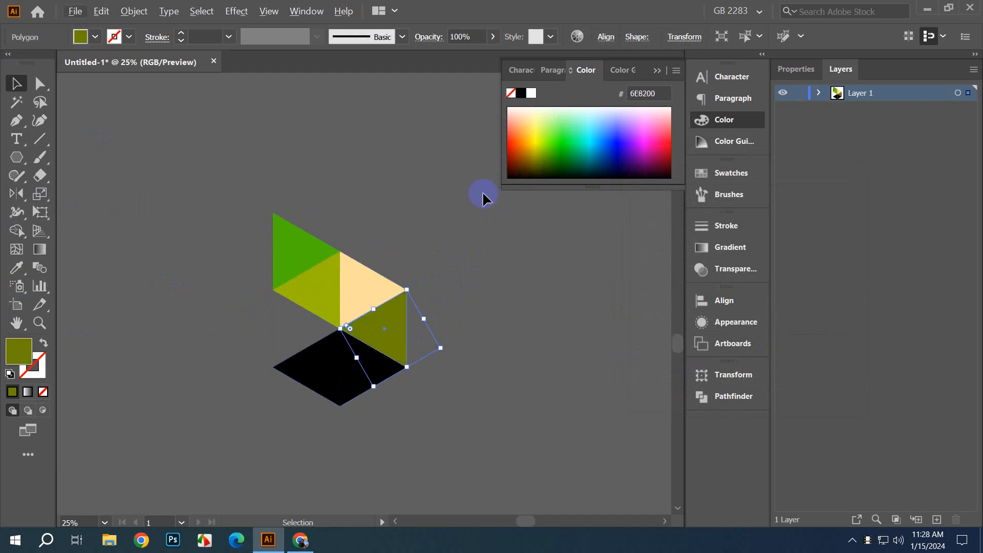
click(320, 389)
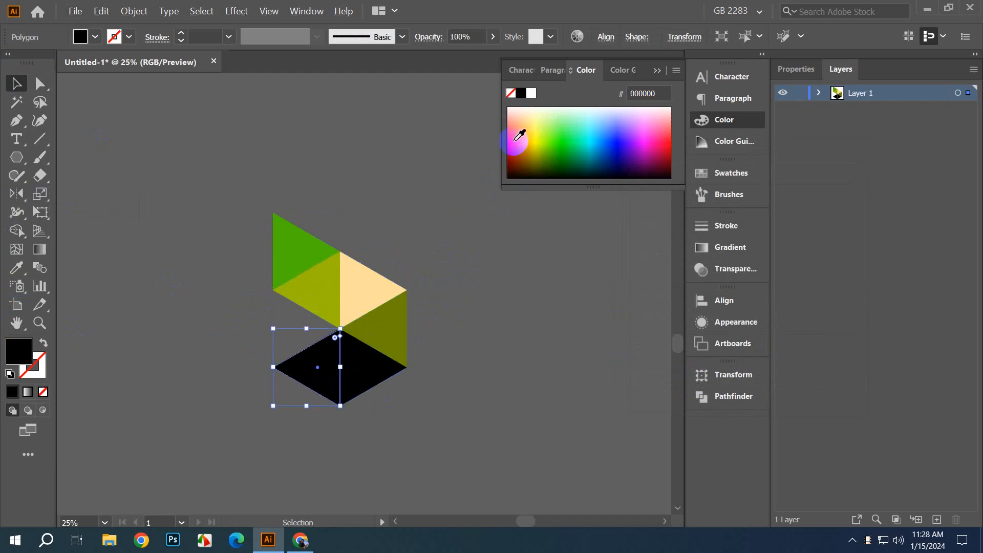
click(518, 136)
click(377, 367)
click(539, 106)
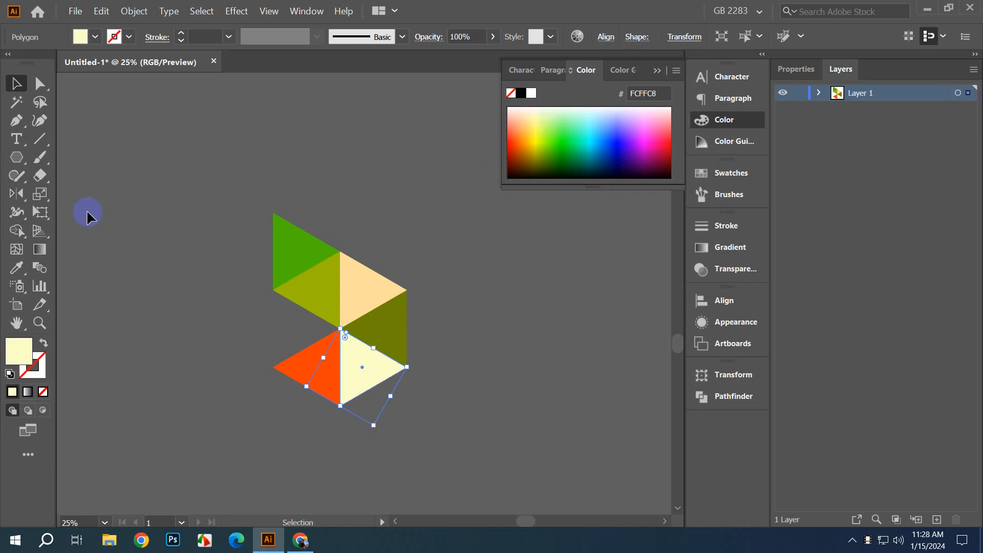
click(288, 207)
Step: Select all six coloured triangles and merge them into a single shape with the Shape Builder tool
scroll(374, 152, down, 1)
scroll(374, 155, down, 1)
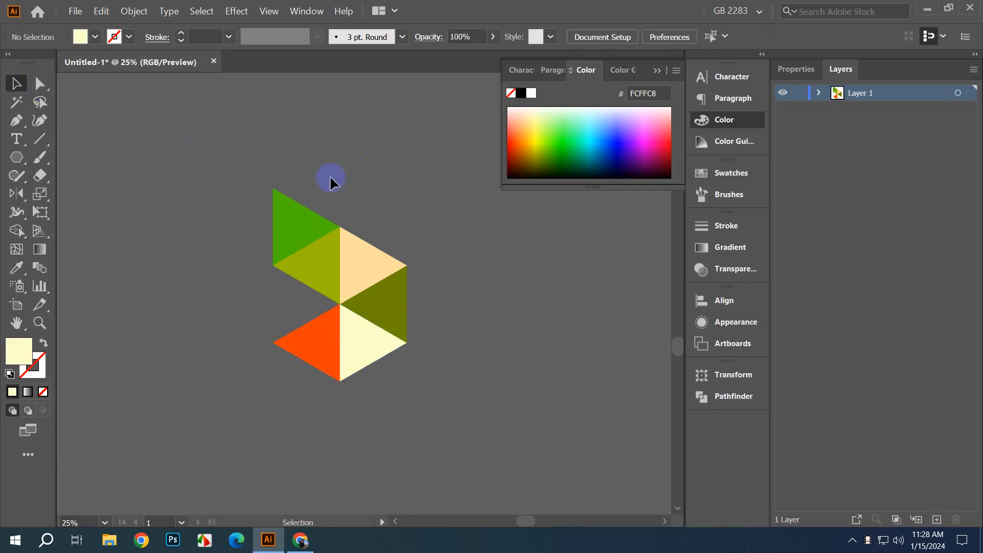
scroll(329, 176, up, 1)
drag(305, 206, 280, 166)
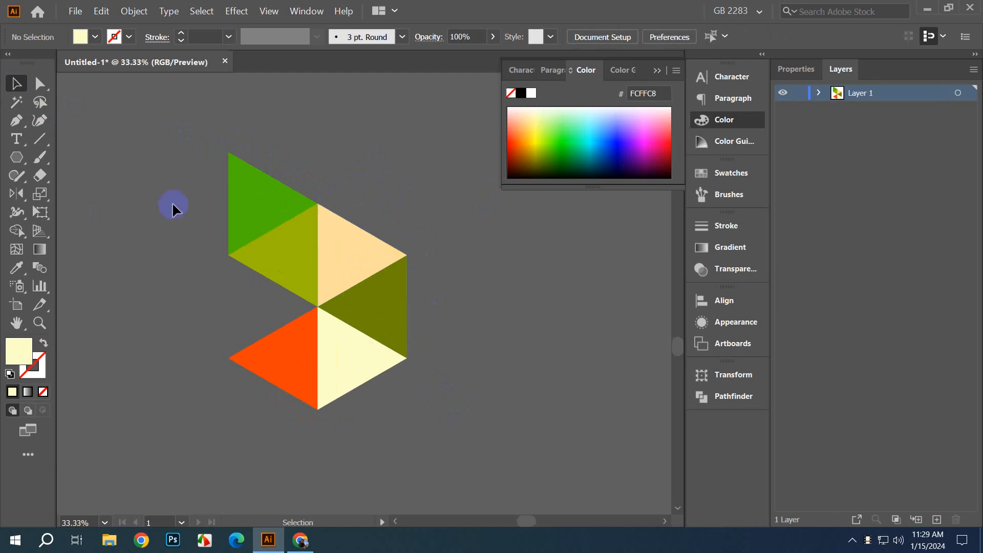
drag(177, 164, 518, 417)
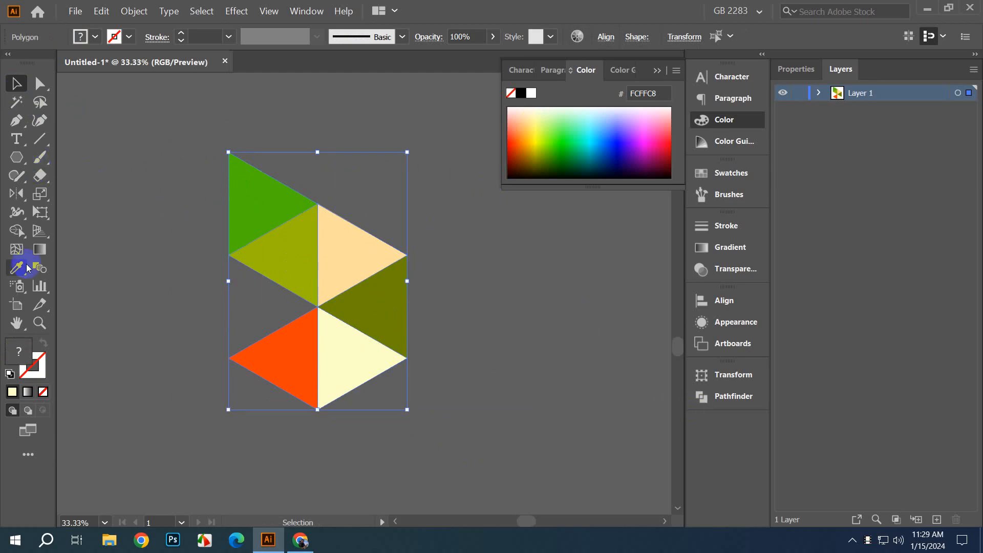
click(17, 231)
mouse_move(257, 209)
mouse_down()
mouse_move(377, 298)
mouse_move(328, 364)
mouse_move(287, 359)
mouse_up()
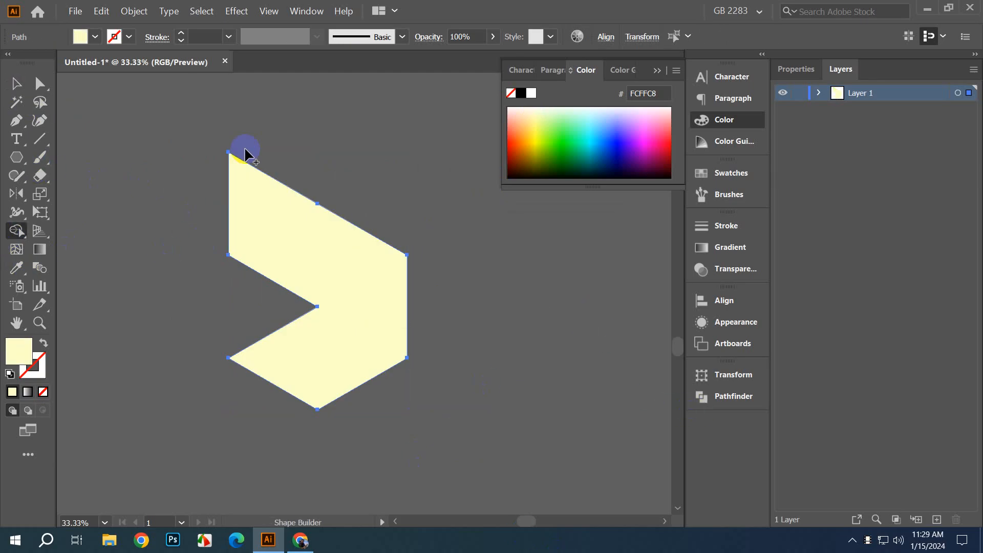
Step: Offset the merged shape's path by 22 px with Miter joins and a miter limit of 4, and deselect
click(15, 83)
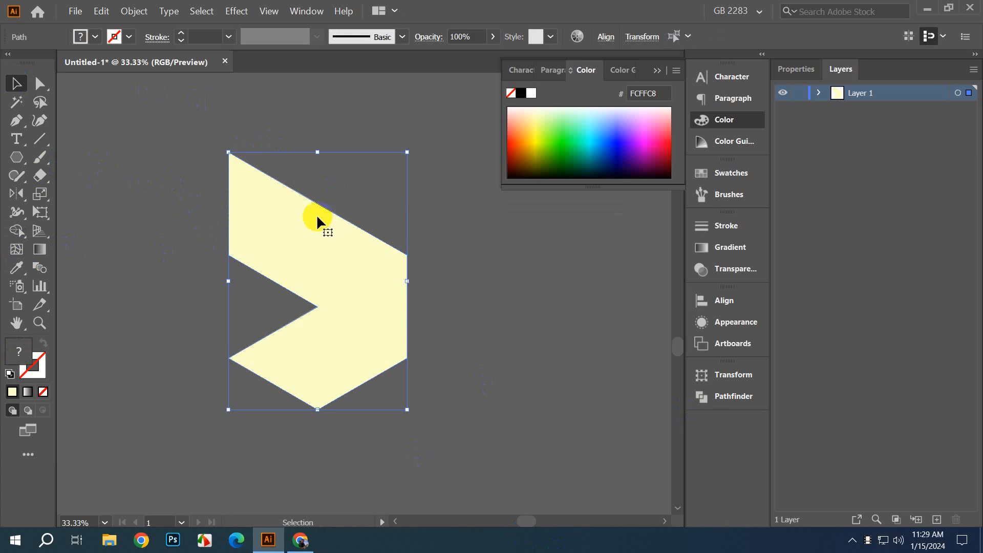
click(134, 11)
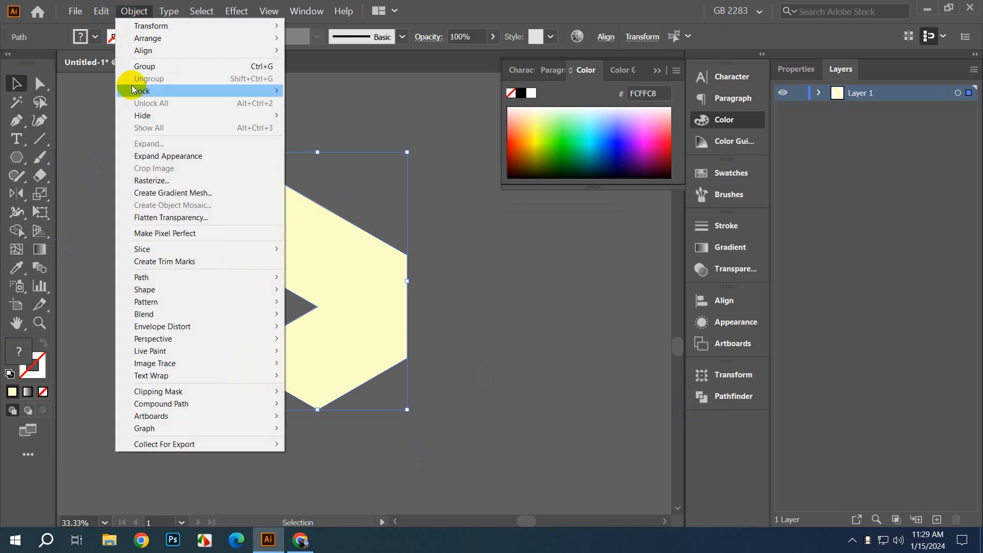
mouse_move(207, 273)
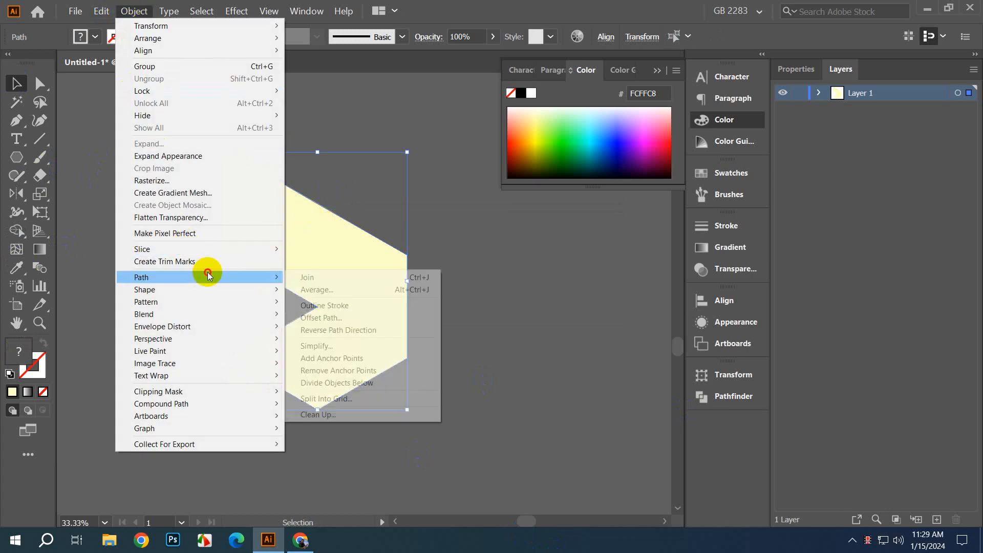
click(350, 316)
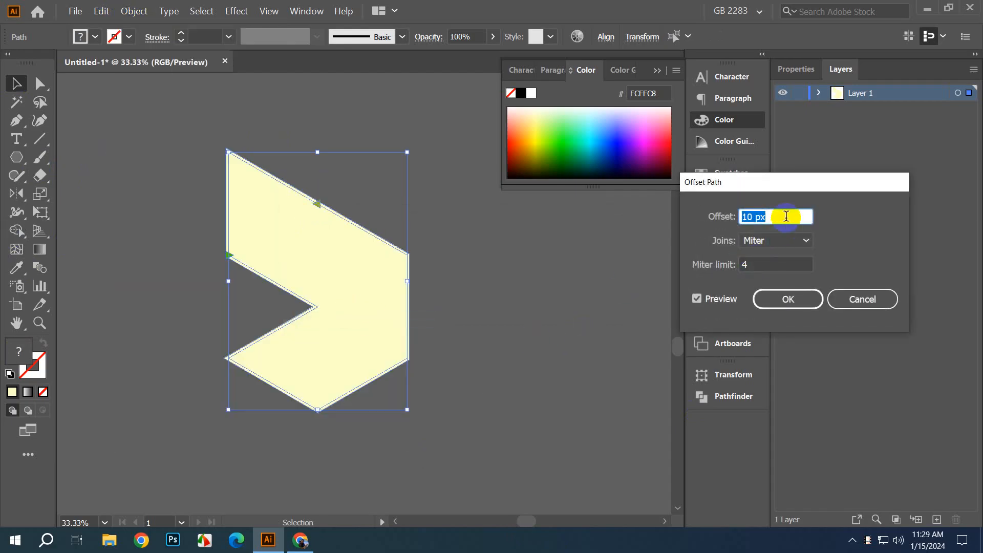
scroll(787, 217, up, 7)
scroll(787, 216, up, 5)
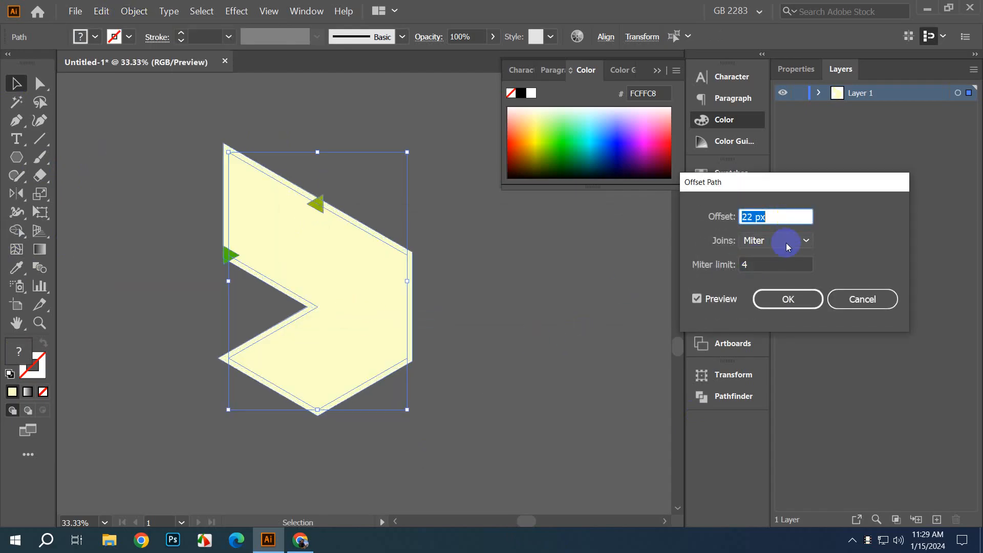
click(787, 299)
click(491, 284)
Step: Delete the two small leftover green triangles on the left corner and the upper edge of the shape
click(227, 257)
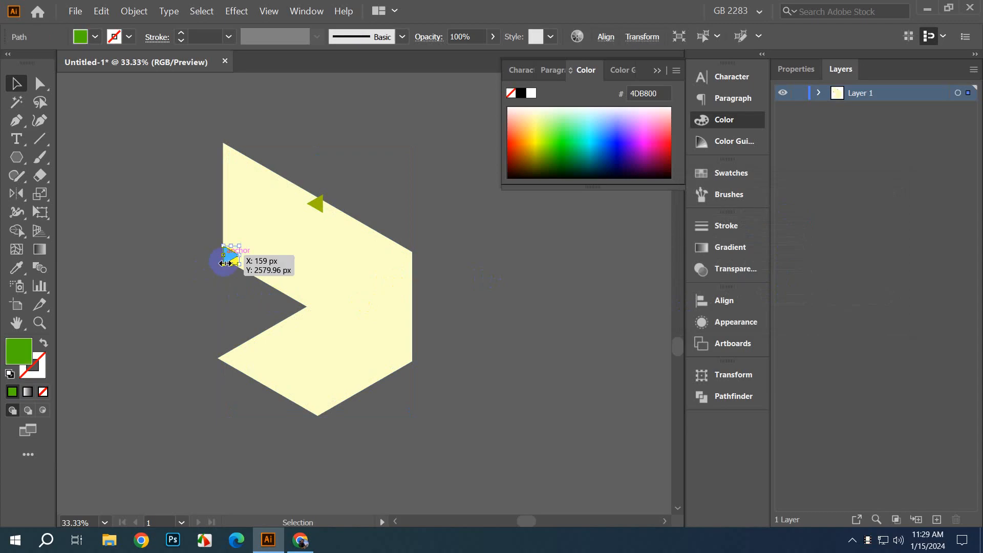
key(Delete)
click(317, 205)
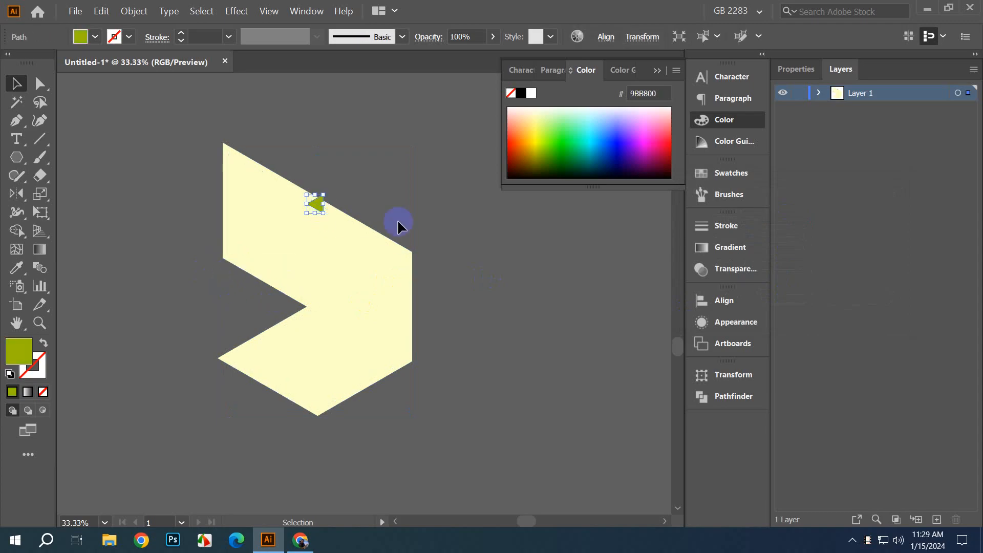
key(Delete)
Step: Unite the merged shape and its offset outline with Pathfinder, fill the result with white, and deselect
drag(165, 162, 288, 241)
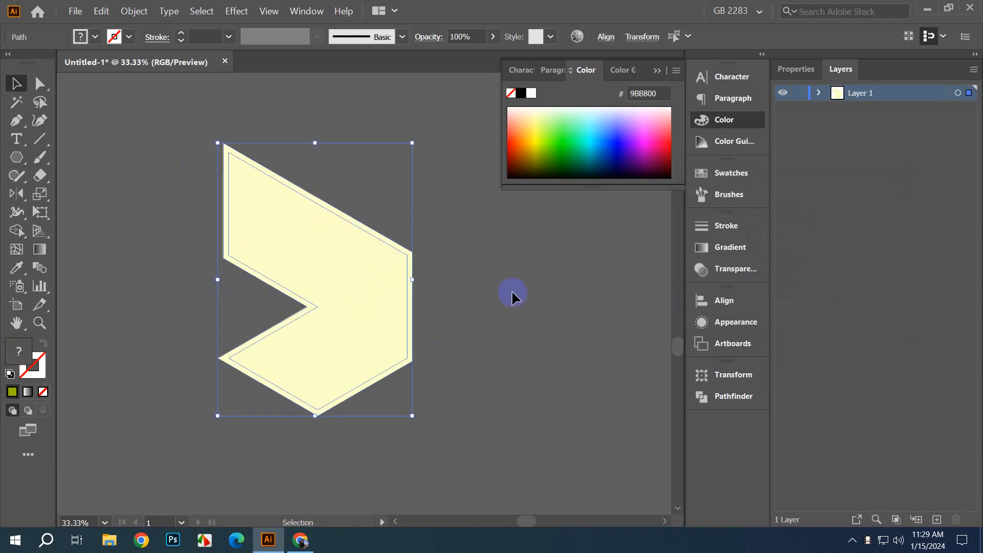
click(699, 396)
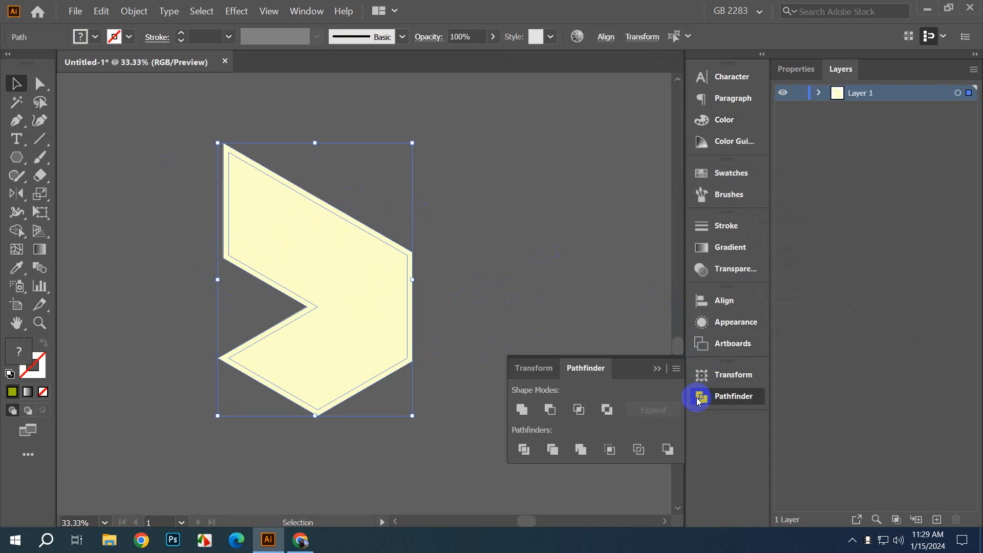
click(521, 409)
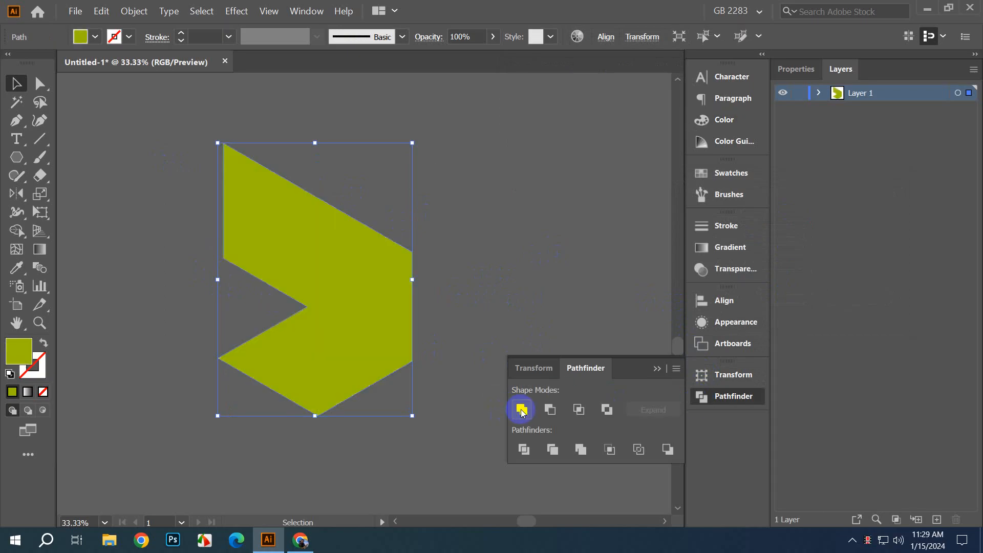
click(722, 173)
click(531, 213)
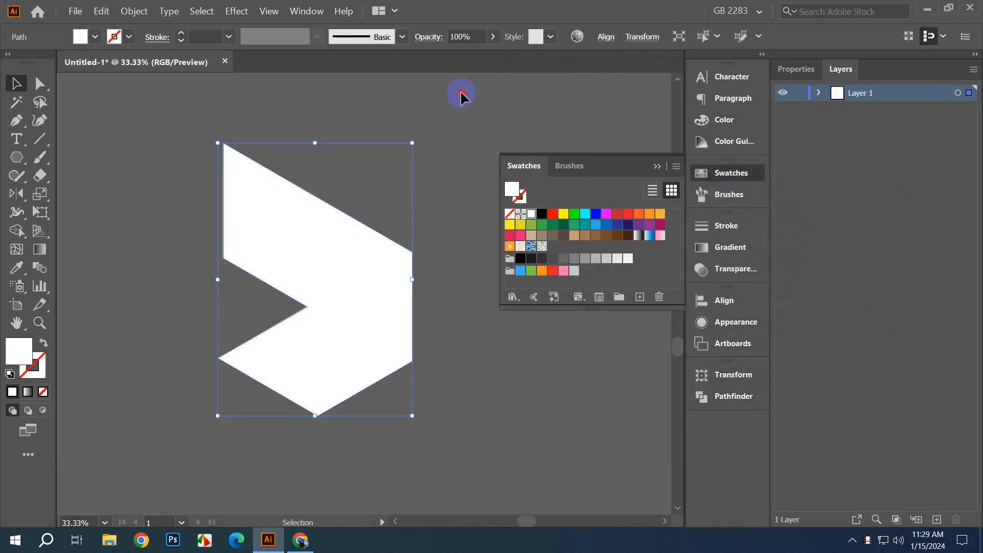
click(465, 133)
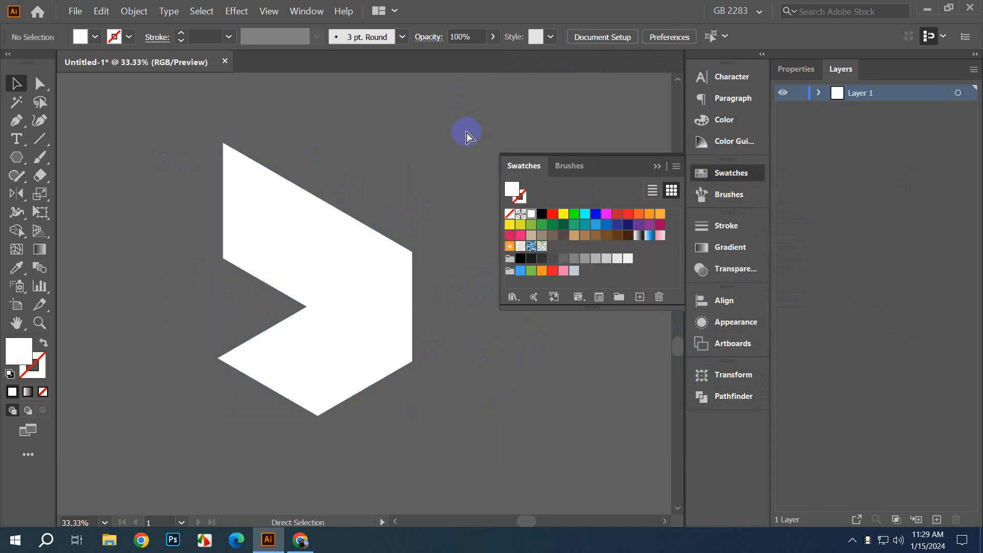
Step: Paste the coloured triangles in front of the white shape so it forms their border, and deselect them
key(ctrl+f)
click(466, 132)
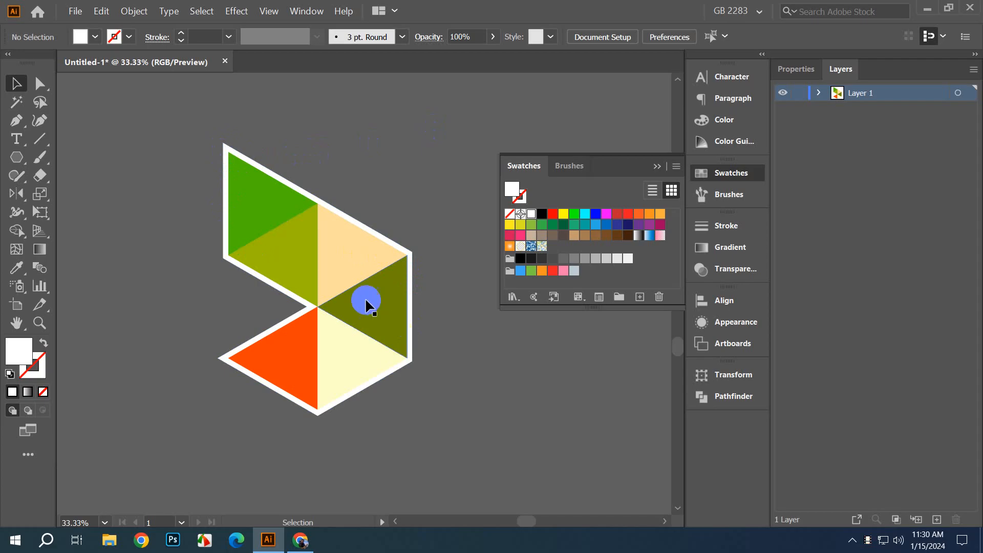
scroll(373, 215, right, 1)
scroll(307, 205, down, 1)
scroll(328, 191, up, 1)
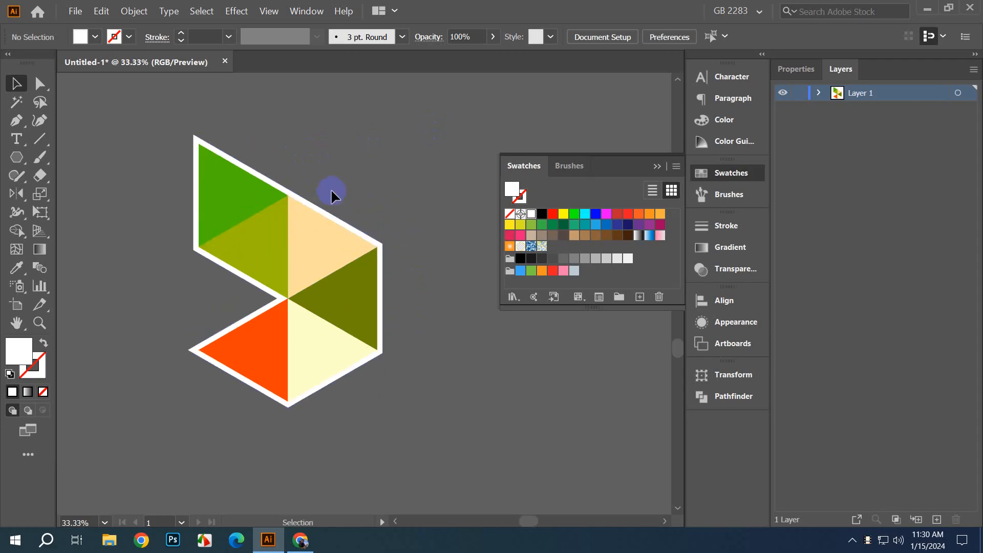
Step: Select the six coloured triangles, separate them from the white shape behind them, and delete the white shape
mouse_move(332, 197)
mouse_down()
mouse_move(382, 211)
mouse_move(347, 199)
mouse_up()
click(242, 216)
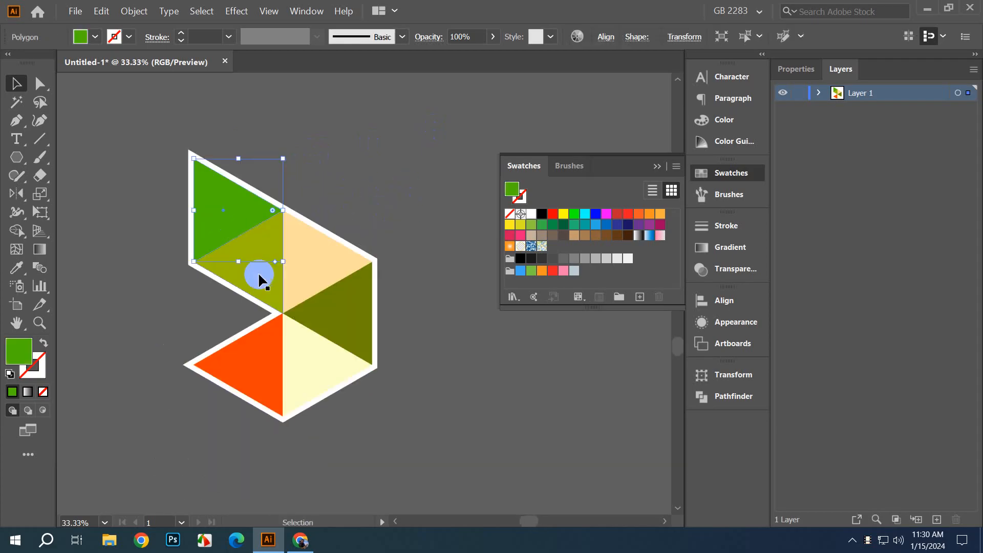
shift+click(260, 272)
shift+click(327, 281)
shift+click(327, 331)
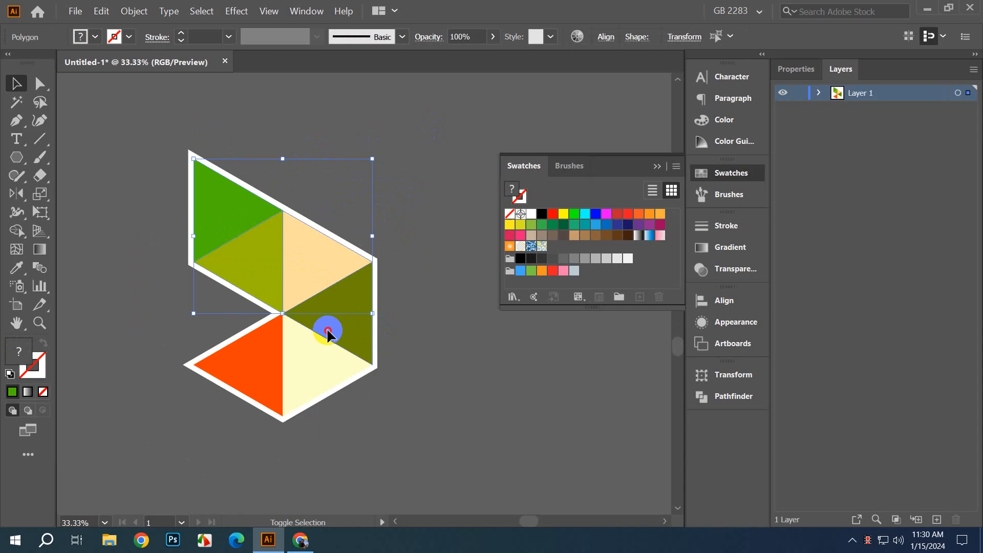
shift+click(324, 379)
shift+click(274, 393)
scroll(271, 385, down, 3)
drag(296, 363, 512, 389)
drag(382, 326, 398, 452)
click(112, 354)
key(Delete)
scroll(347, 423, up, 3)
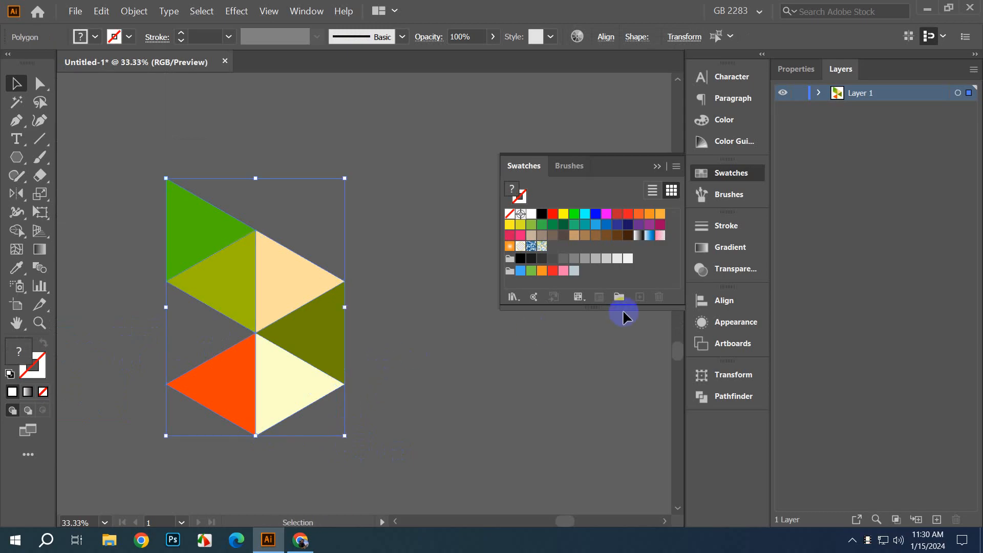
Step: Unite the six selected triangles into a single shape with Pathfinder
click(731, 397)
click(534, 414)
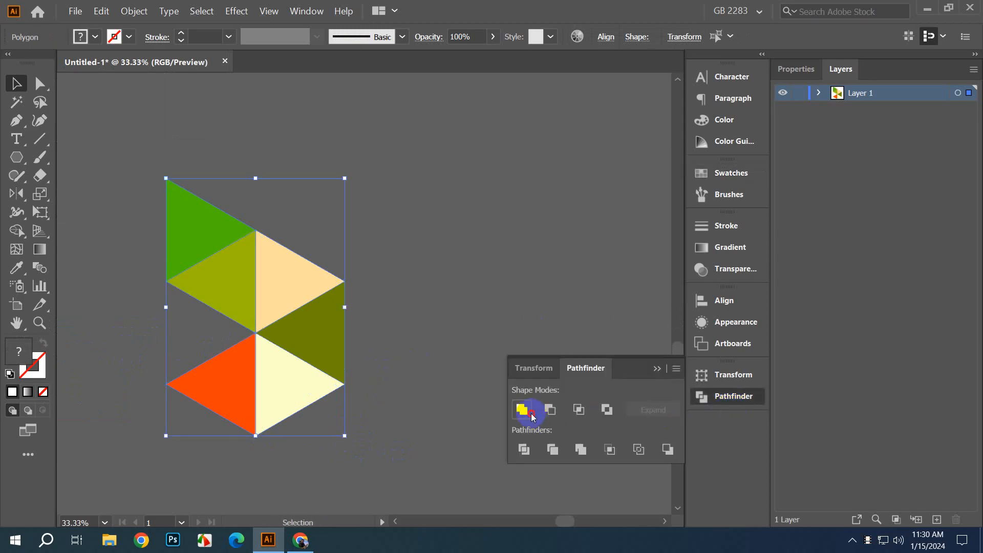
Step: Offset the united shape's path by 22 px with Miter joins and a miter limit of 4
click(135, 10)
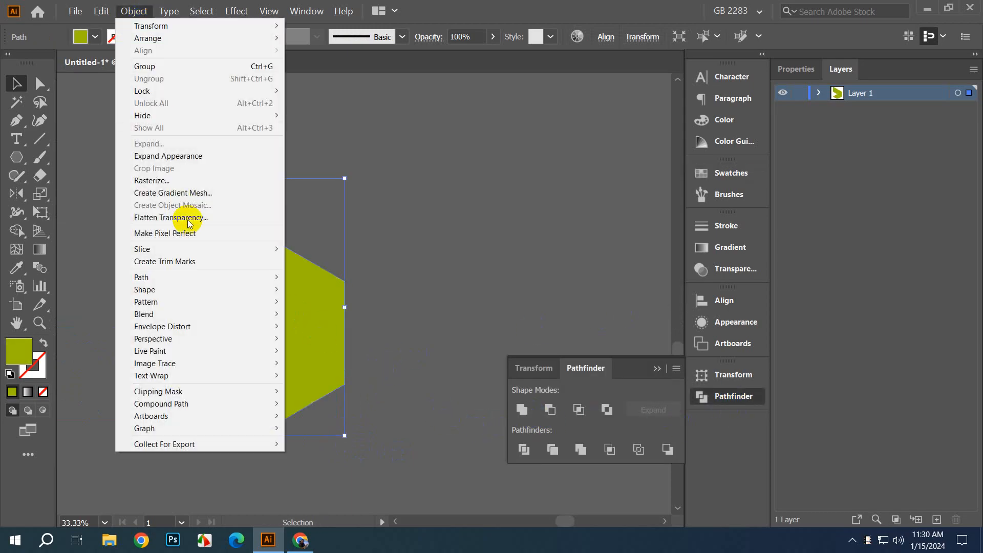
mouse_move(249, 281)
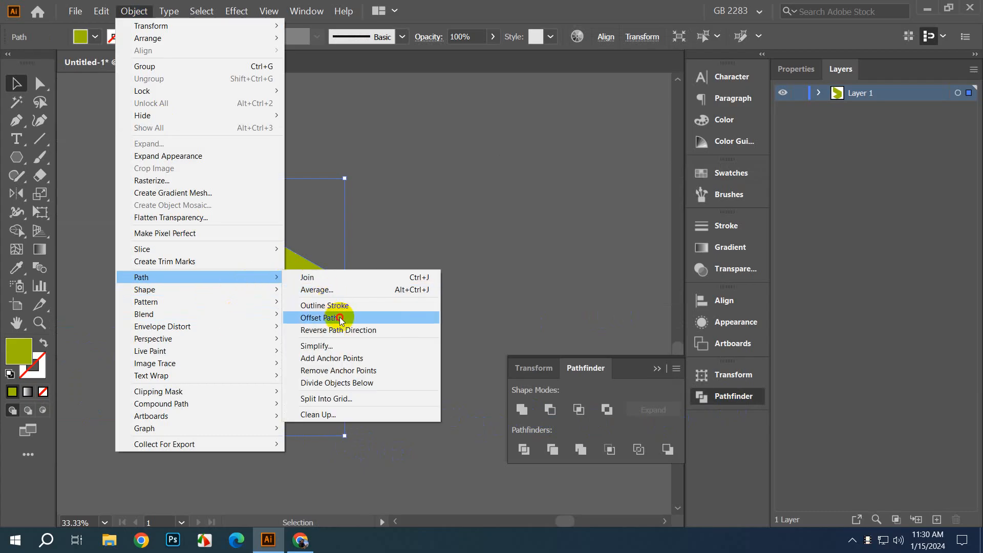
click(324, 318)
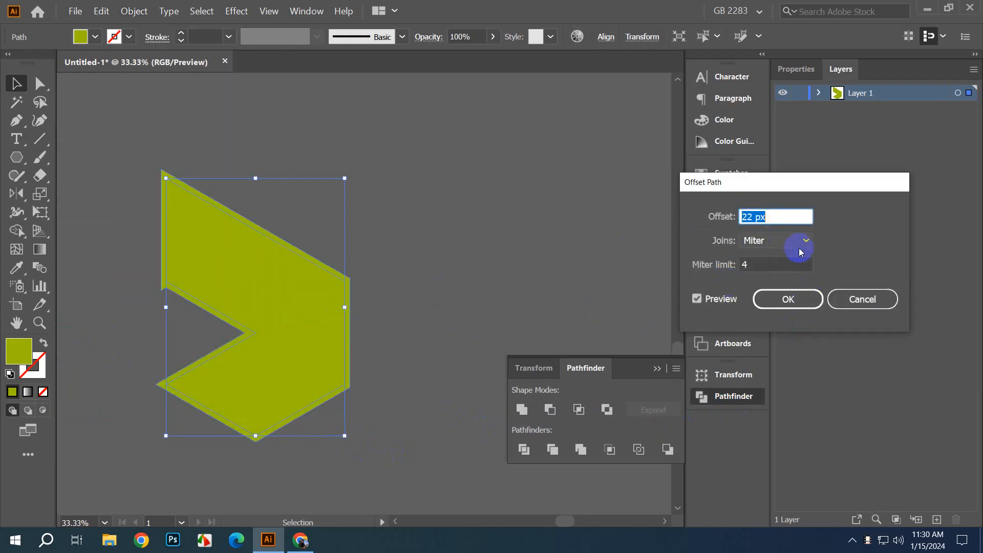
click(812, 299)
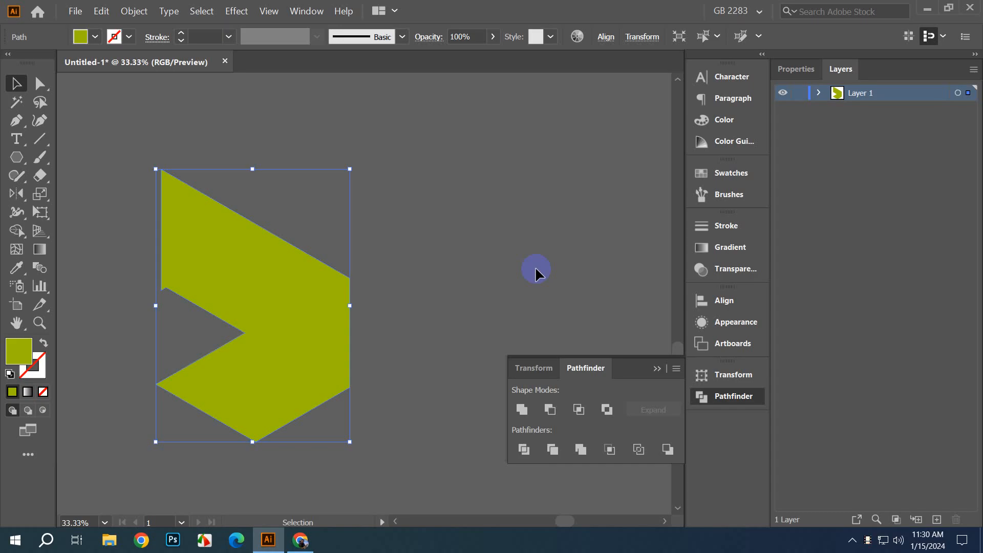
Step: Show the rulers, switch their units to inches and back to pixels, and deselect the shape
key(ctrl+r)
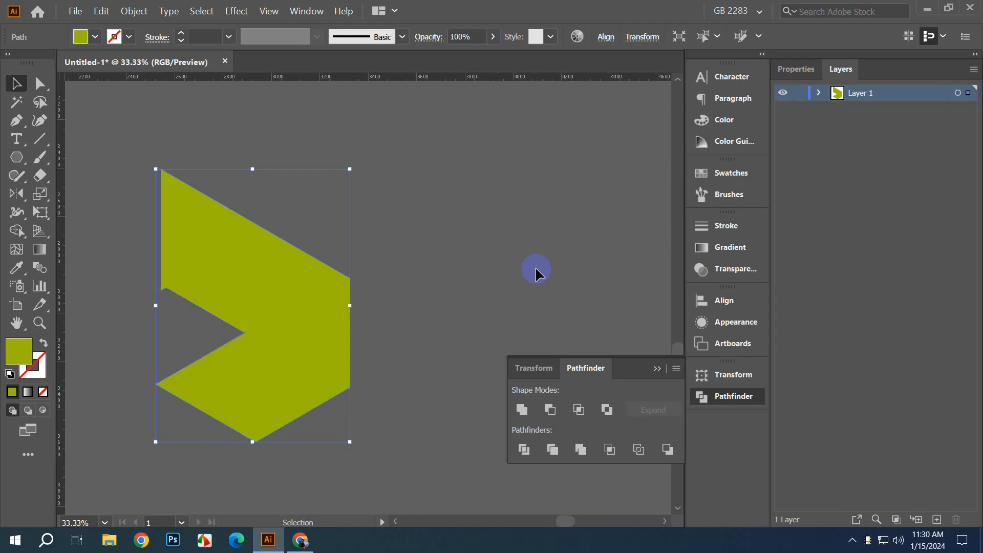
right_click(417, 77)
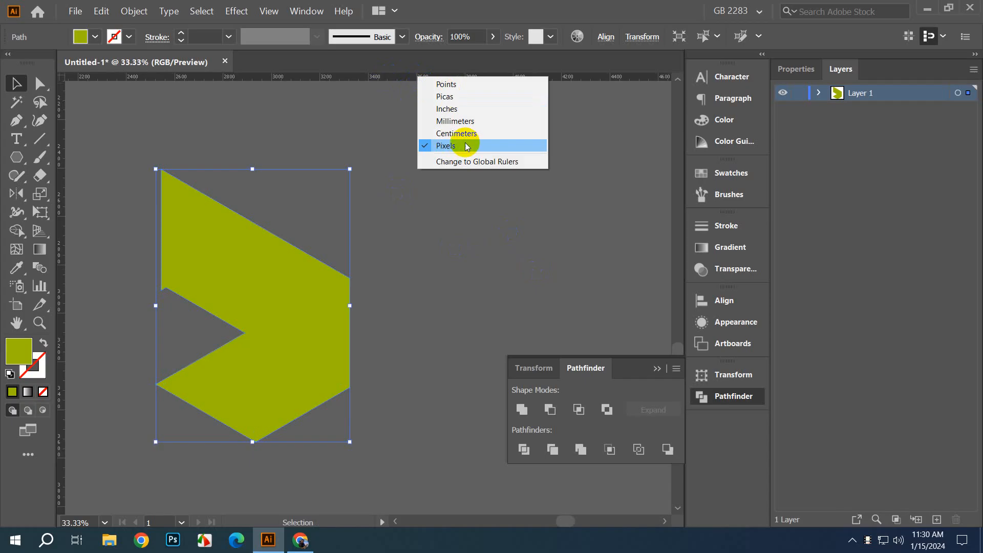
click(459, 109)
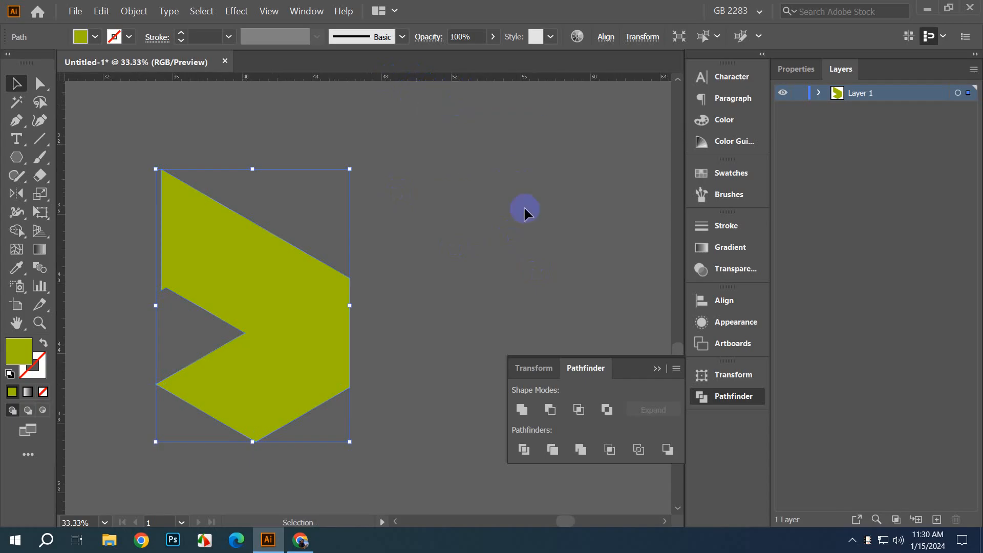
right_click(501, 75)
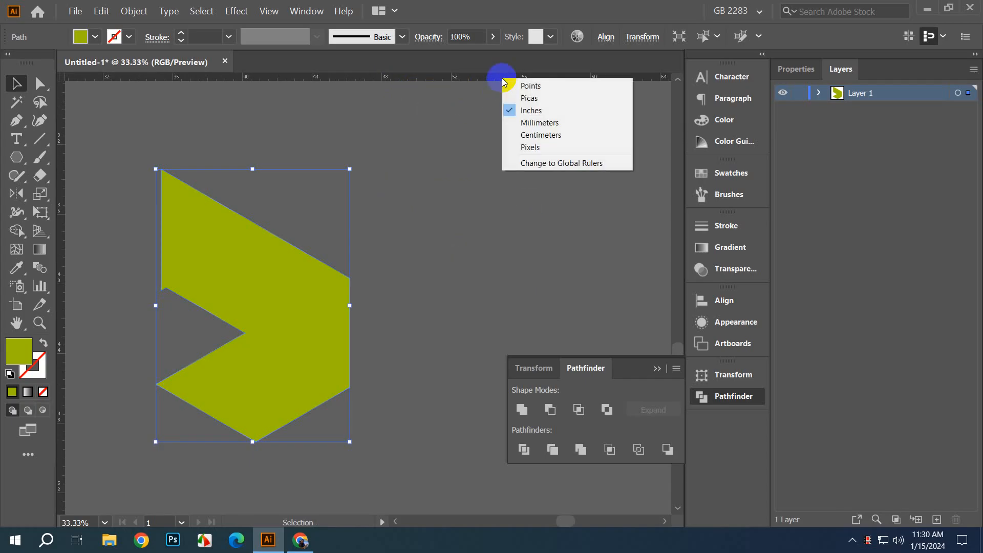
click(530, 149)
click(487, 243)
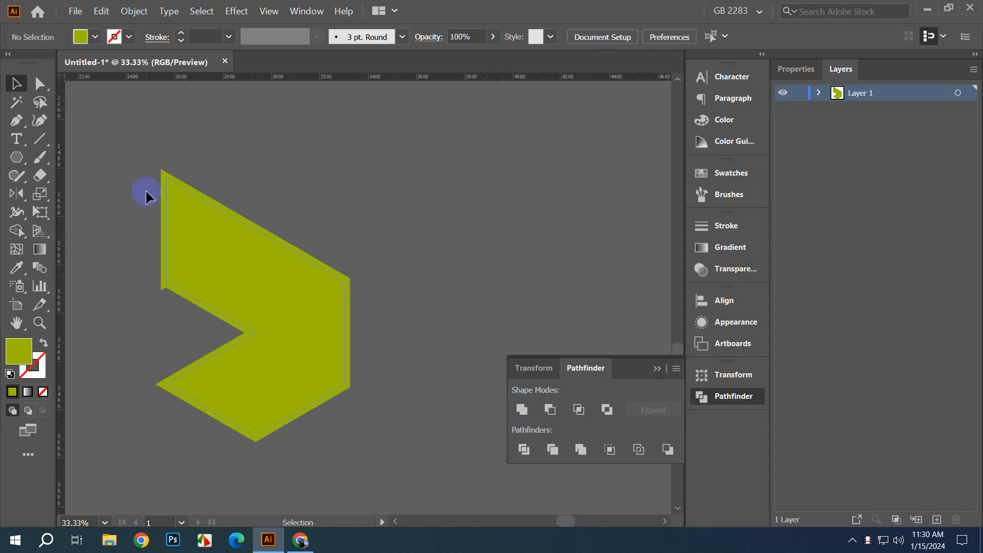
Step: Delete the united shape with its offset outline, paste the coloured triangles in place, and deselect them
drag(145, 193, 391, 409)
key(Delete)
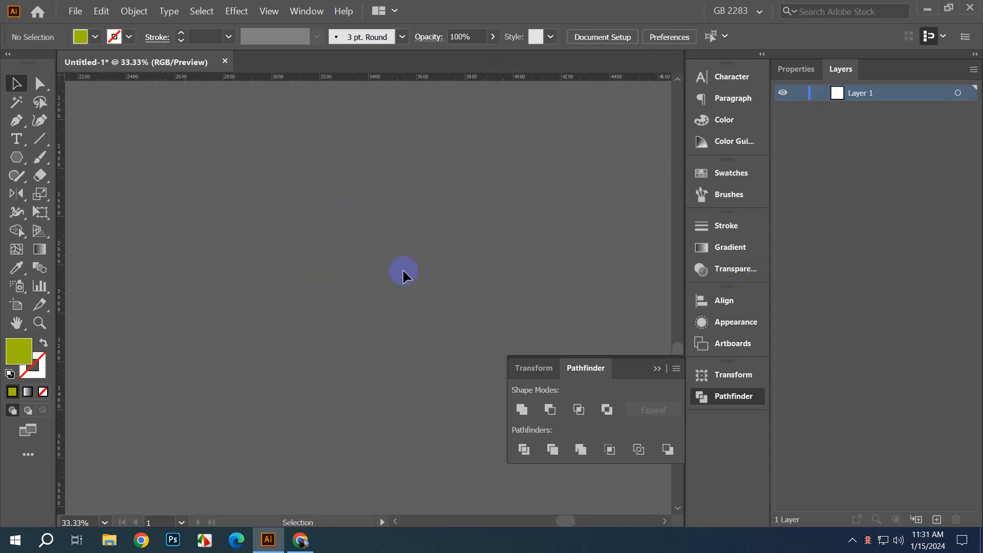
key(ctrl+f)
click(428, 257)
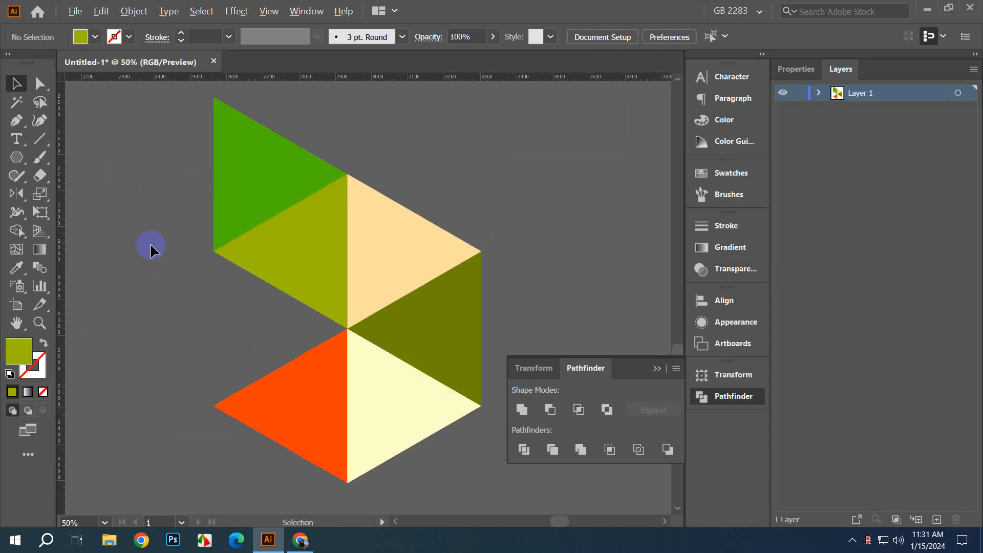
Step: Examine how the triangles' corners meet, in Preview and in Outline mode
scroll(149, 248, up, 10)
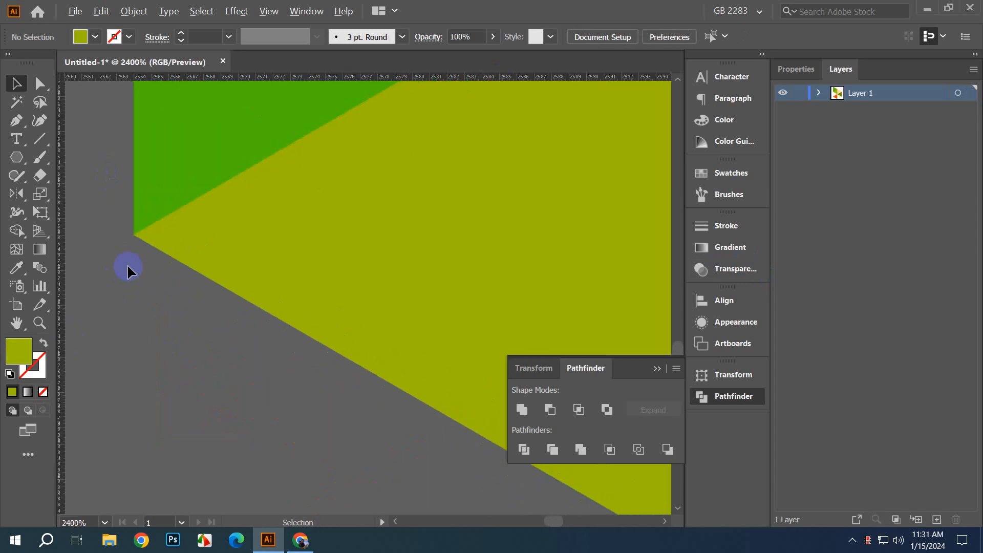
scroll(125, 226, up, 6)
scroll(375, 346, down, 3)
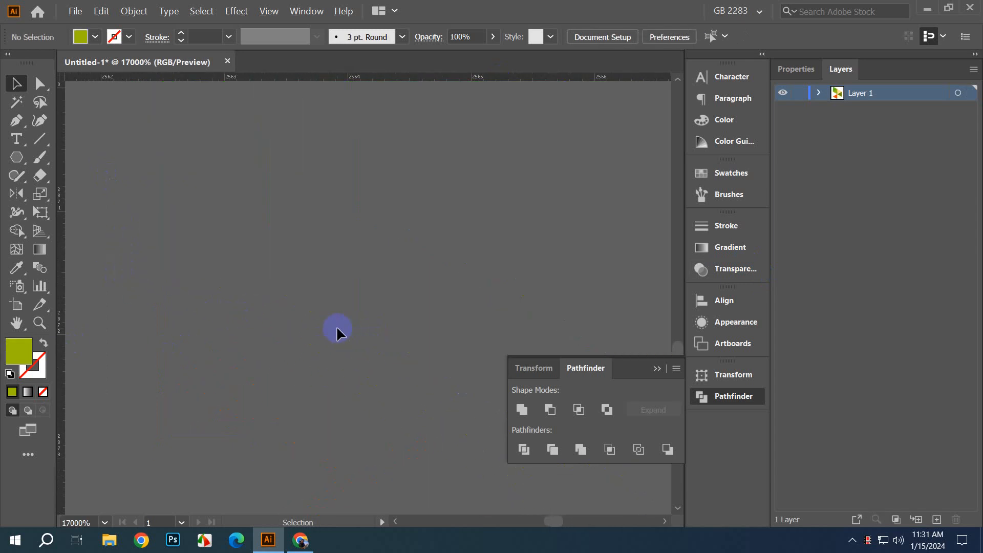
scroll(160, 320, down, 10)
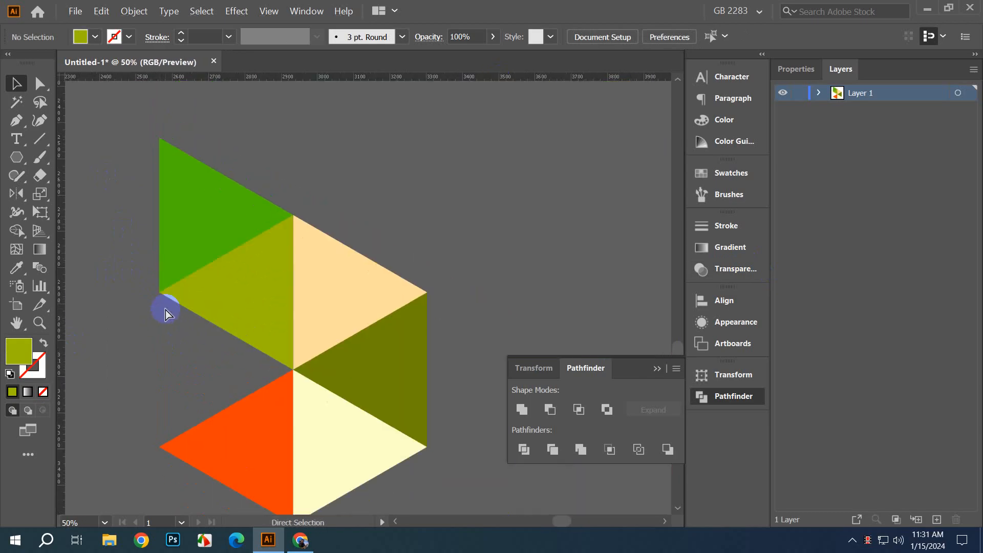
key(ctrl+y)
scroll(244, 378, up, 4)
scroll(402, 356, up, 3)
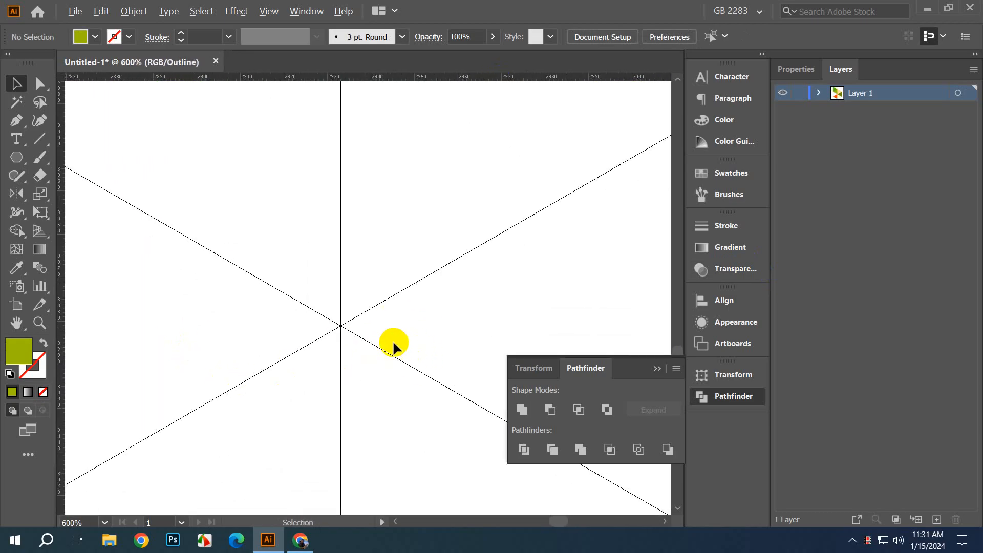
scroll(387, 334, down, 7)
scroll(244, 253, up, 3)
scroll(247, 252, up, 11)
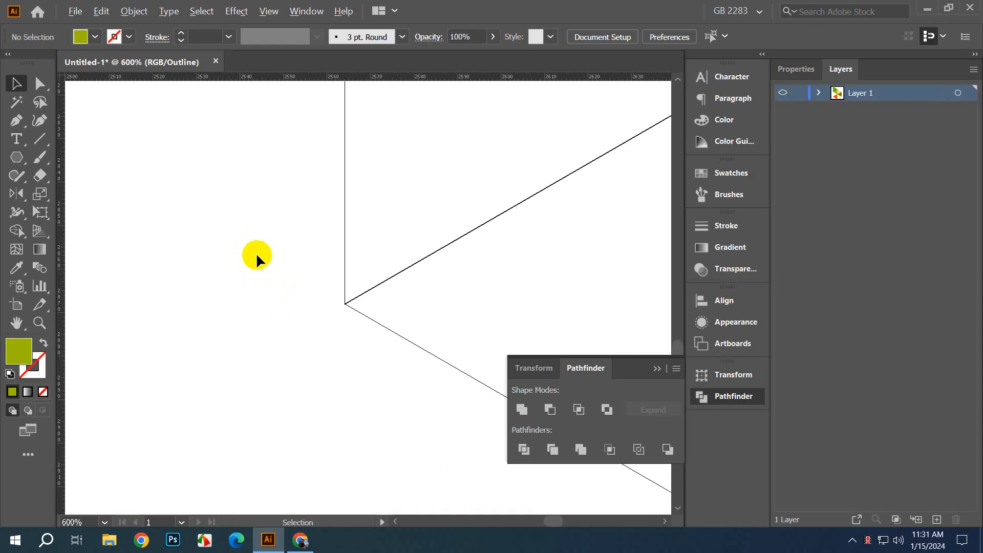
Step: Delete the upper green triangle, inspect the remaining outlines at the corner, and select the orange triangle
drag(239, 187, 296, 215)
key(Delete)
scroll(200, 220, down, 15)
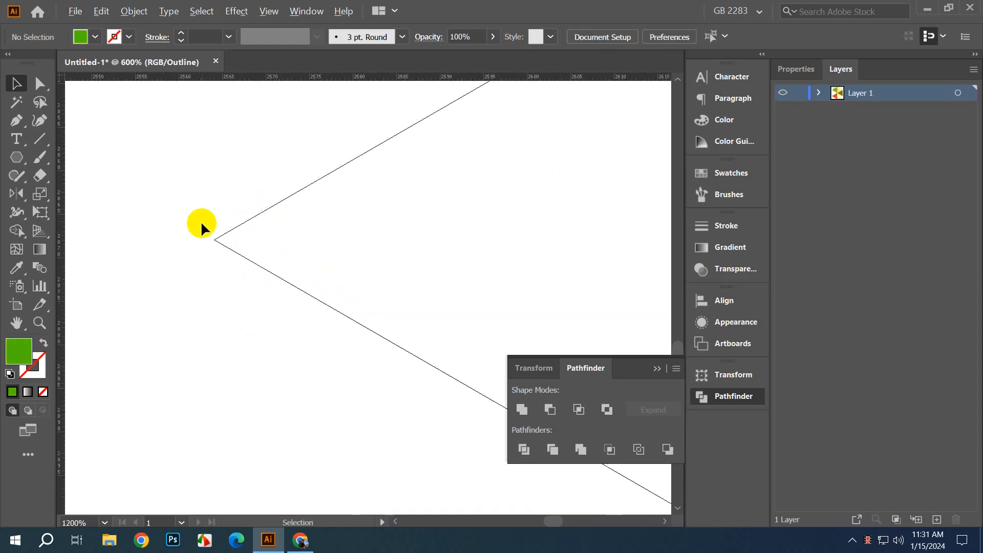
scroll(199, 236, up, 3)
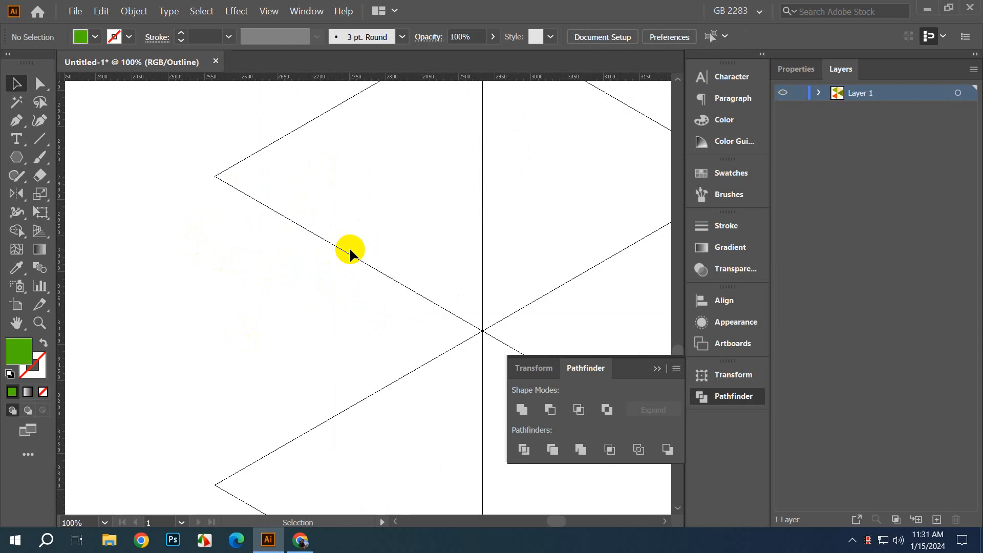
scroll(349, 247, down, 2)
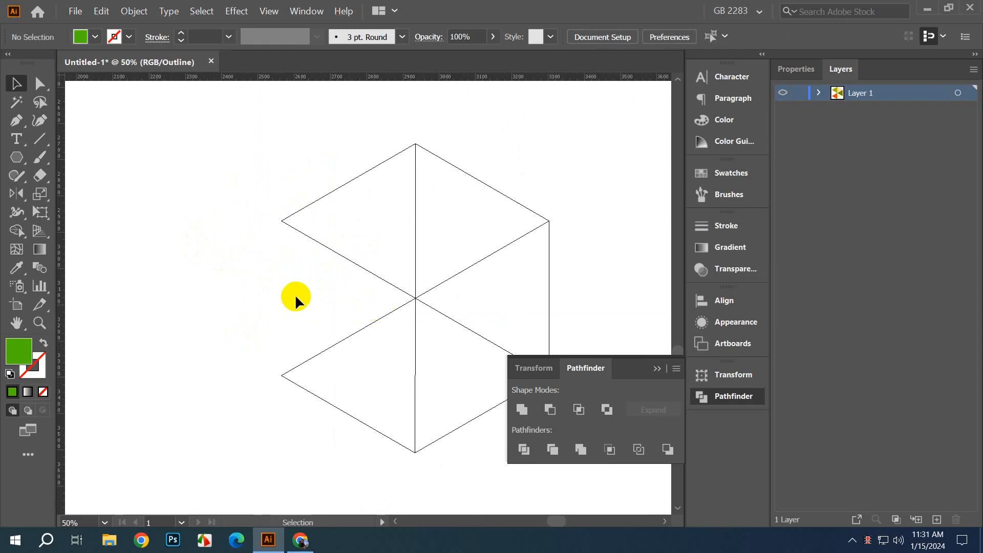
click(347, 338)
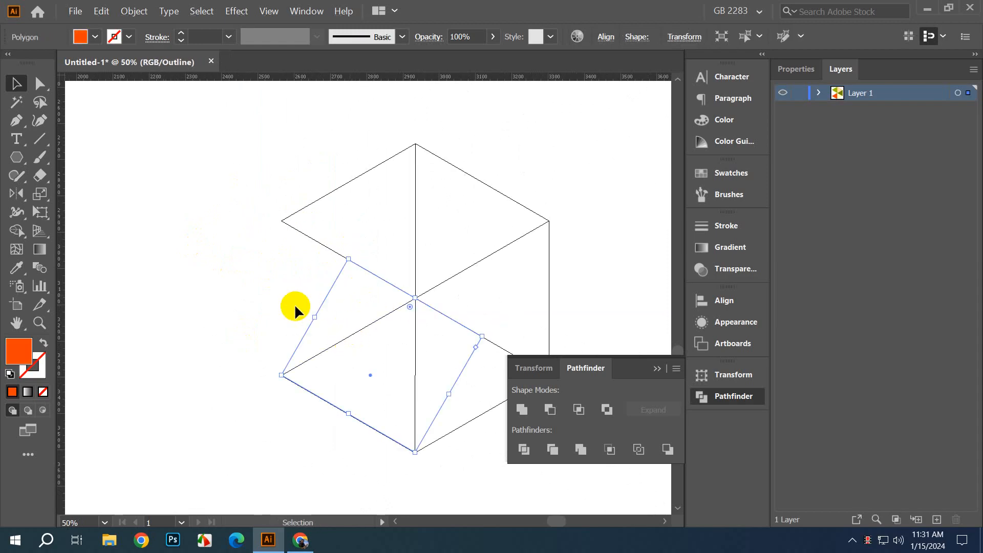
Step: Return to Preview mode and undo the triangle deletion, the paste, the shape deletion and the path offset
key(ctrl+z)
key(ctrl+z)
key(ctrl+z)
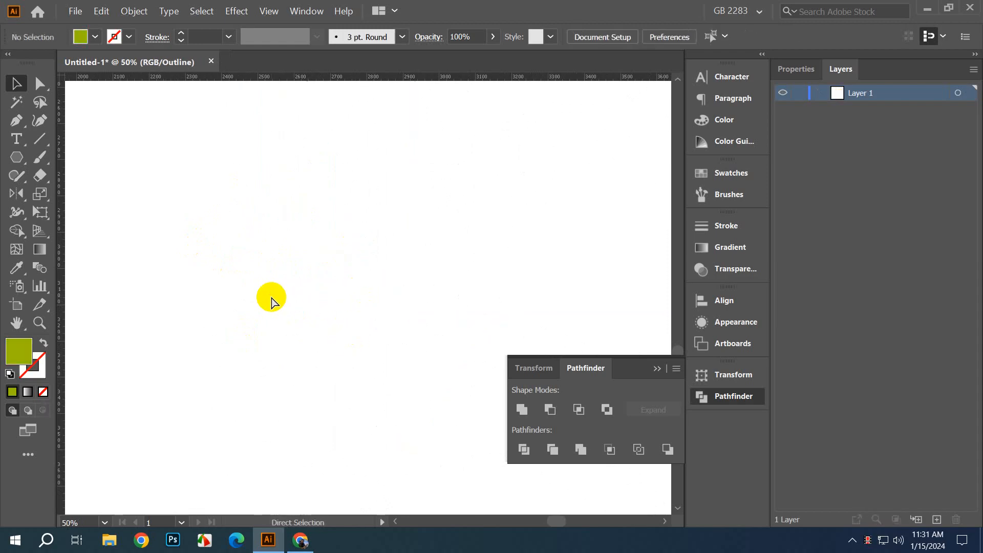
key(ctrl+y)
scroll(270, 294, down, 8)
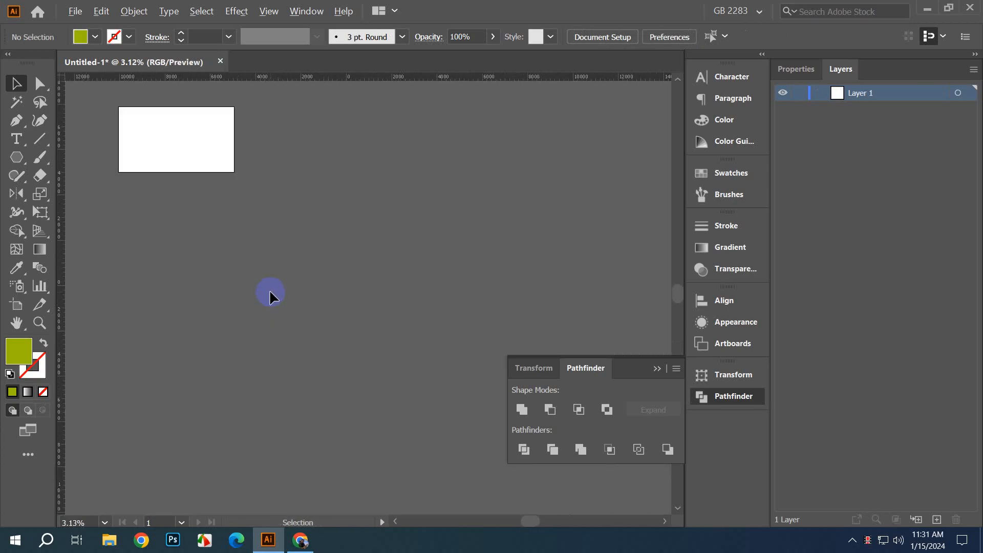
scroll(404, 335, up, 3)
key(ctrl+z)
key(ctrl+z)
key(ctrl+z)
key(ctrl+z)
key(ctrl+z)
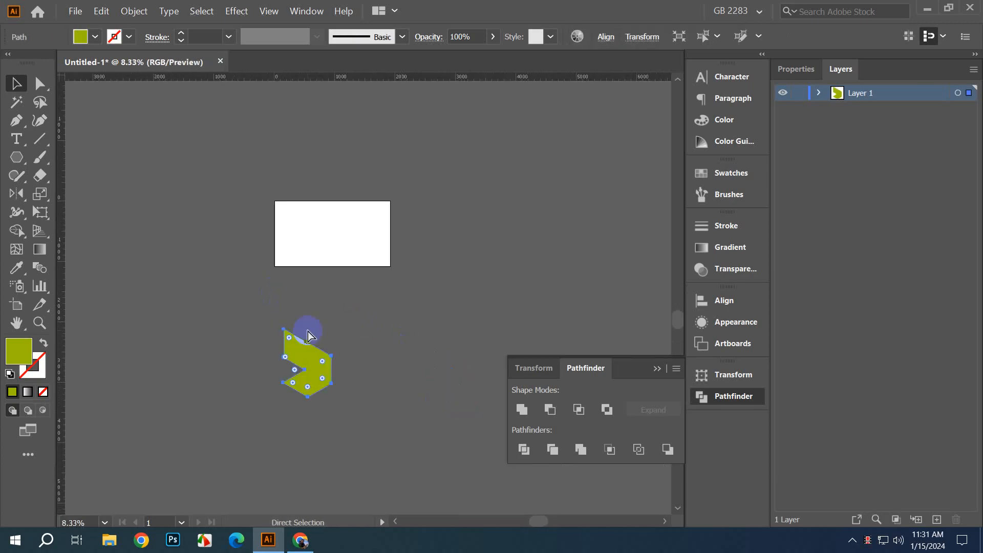
Step: Undo the recent edits until the hexagon made of six black triangles is restored
key(ctrl+z)
key(ctrl+z)
key(ctrl+z)
key(ctrl+z)
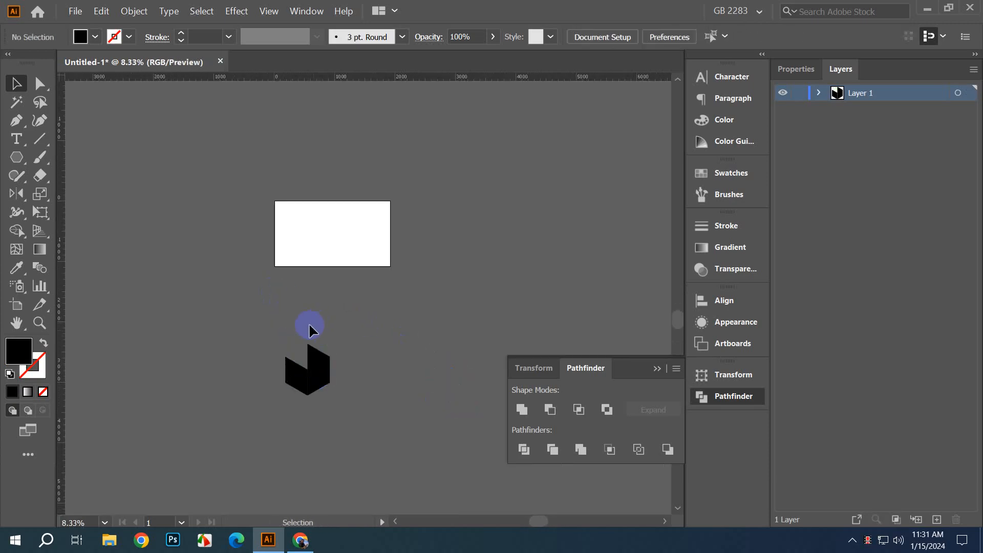
scroll(282, 336, up, 2)
key(ctrl+z)
key(ctrl+z)
scroll(248, 397, up, 3)
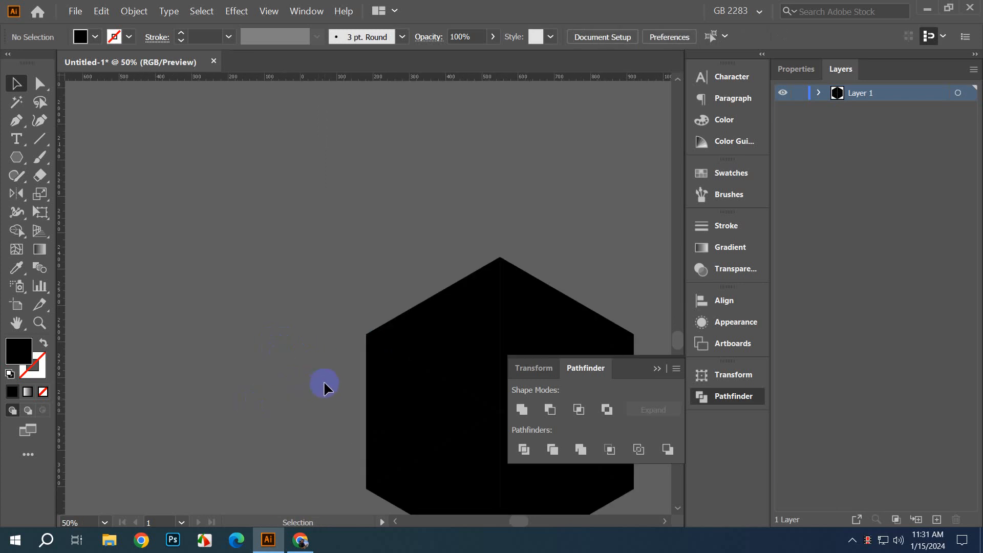
drag(315, 379, 189, 332)
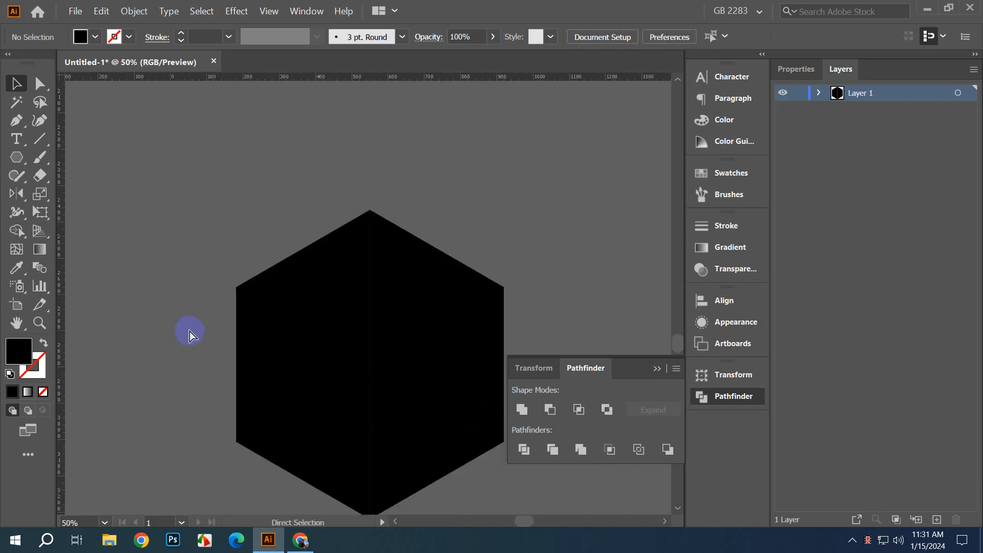
Step: Working in outline view, reflect the hexagon's left triangle across the horizontal axis through its upper outer corner, and return to preview
key(ctrl+y)
click(236, 330)
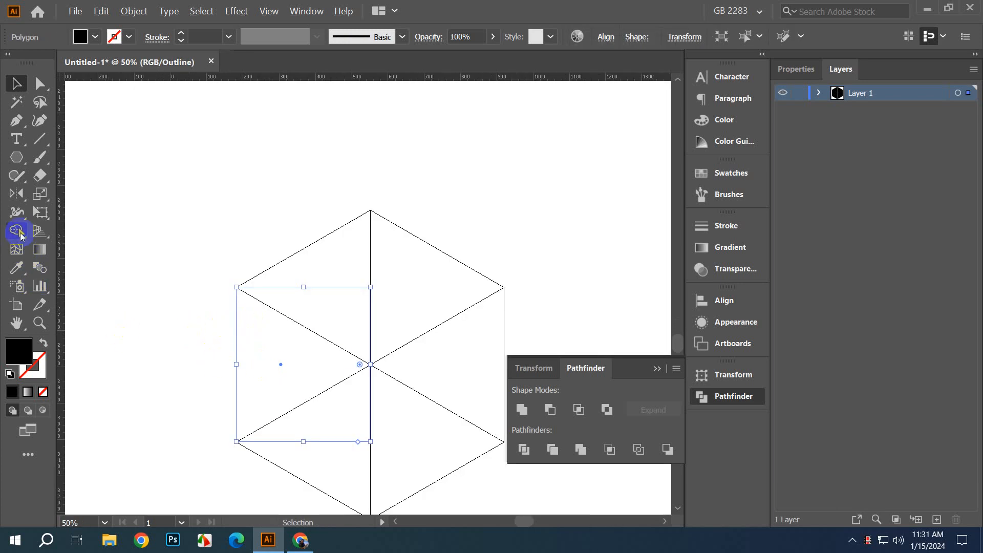
click(16, 193)
scroll(247, 306, up, 2)
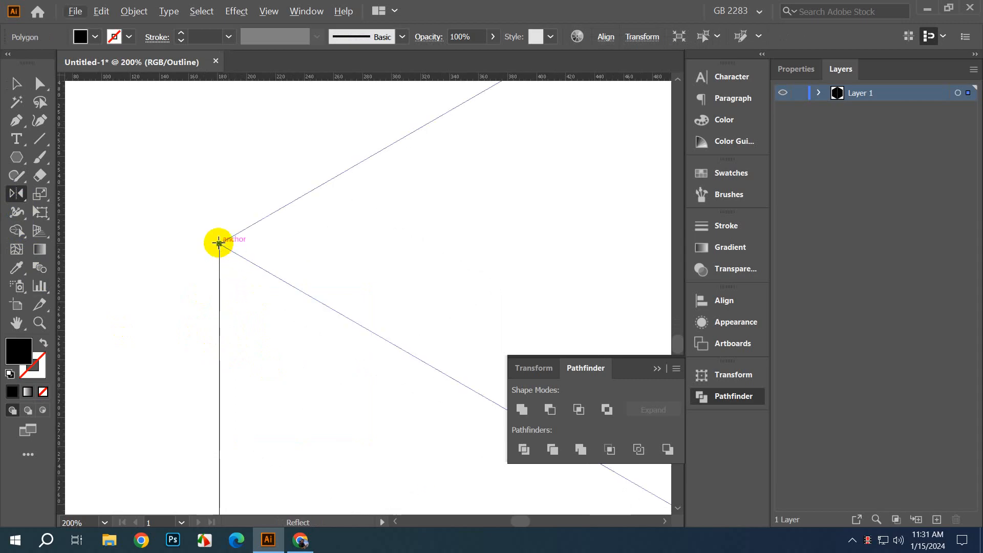
scroll(229, 258, up, 5)
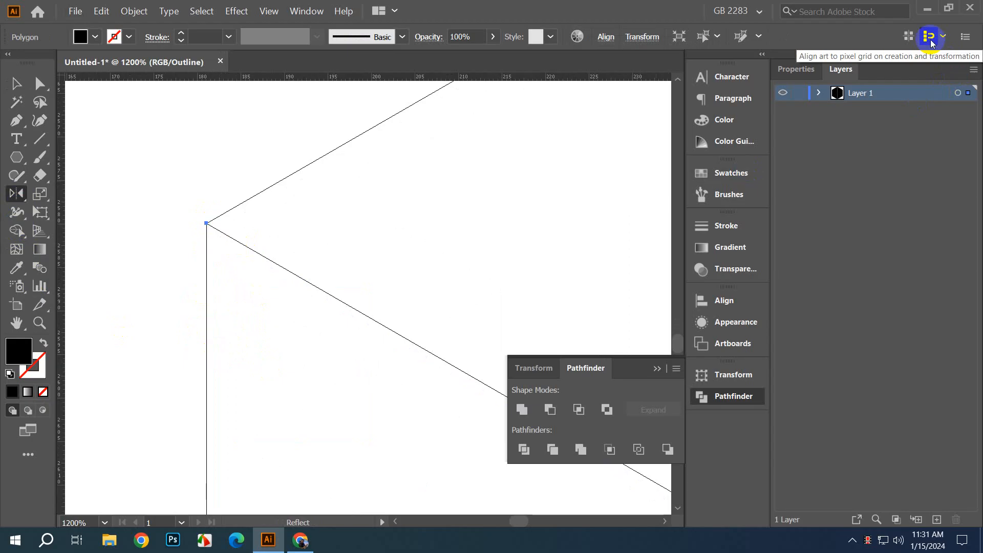
alt+click(207, 222)
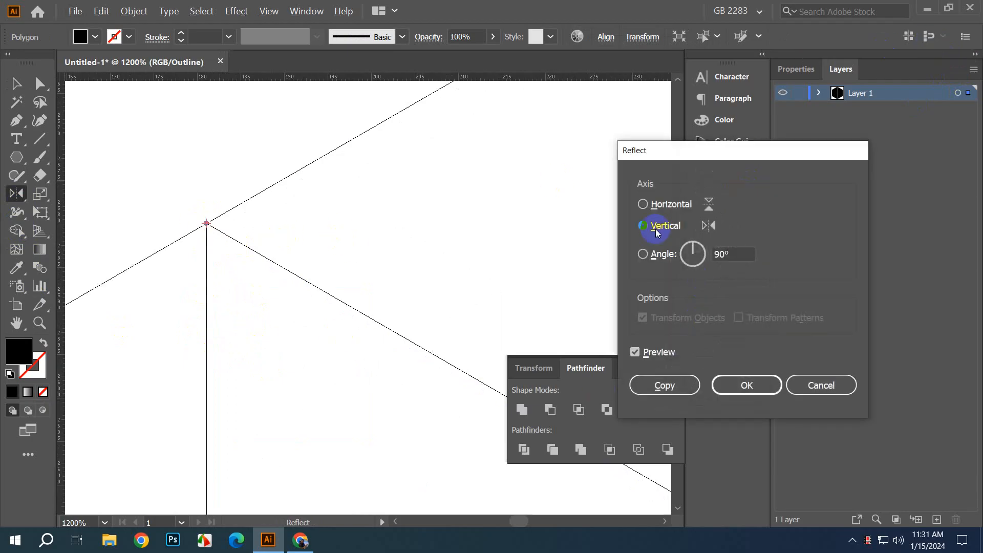
click(643, 203)
click(746, 384)
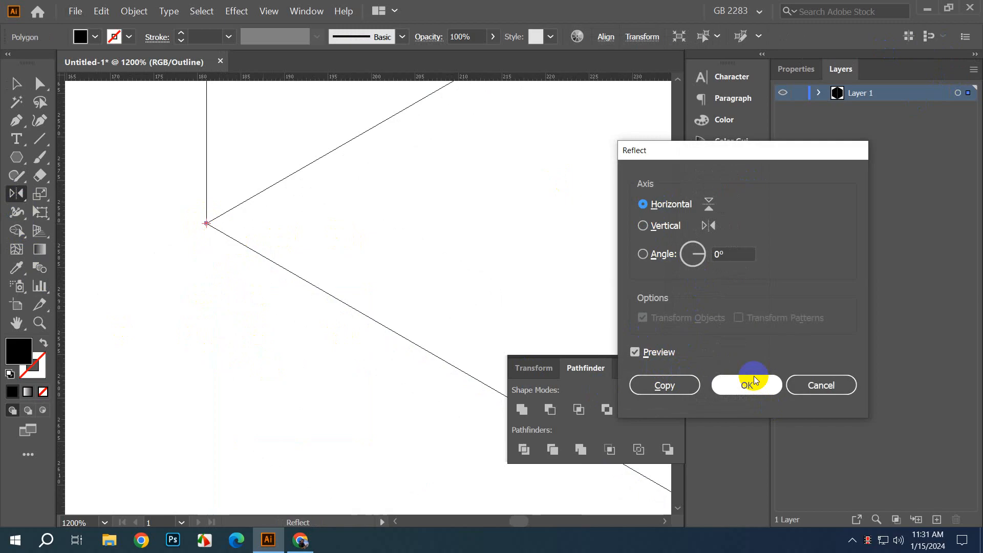
click(14, 84)
click(144, 370)
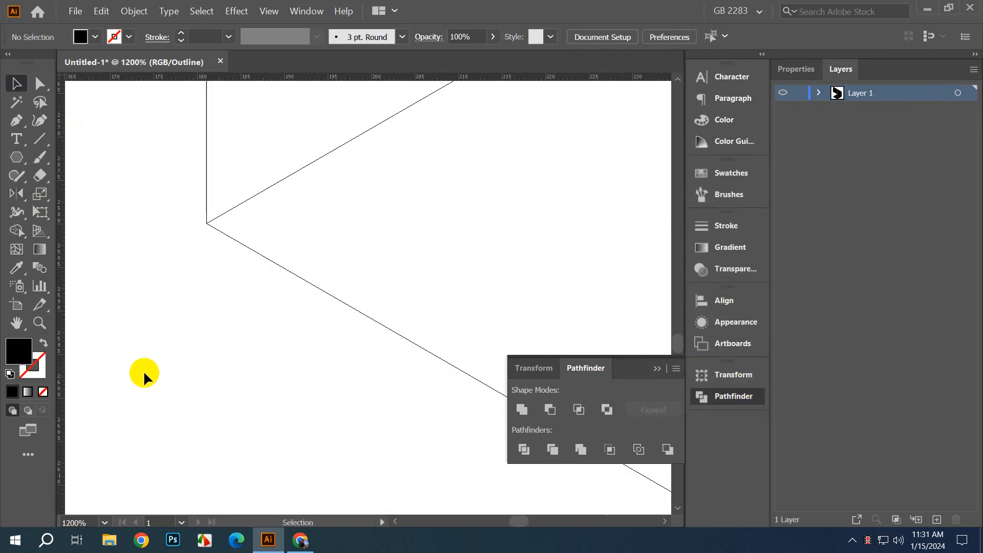
scroll(175, 274, down, 11)
key(ctrl+y)
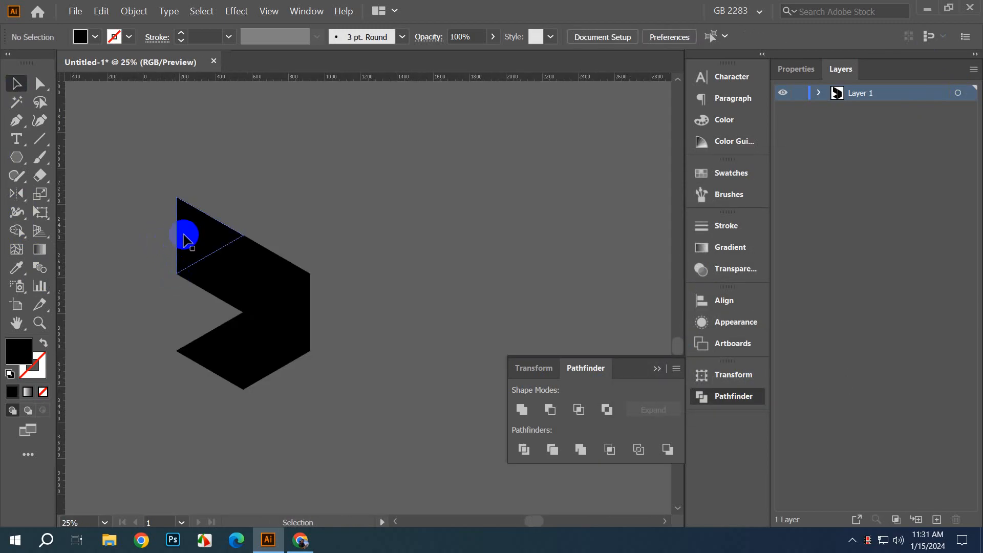
Step: Fill all six triangles red, then recolor the upper-right one green, the one beside it brown, and the lower-right one yellow
drag(144, 208, 388, 430)
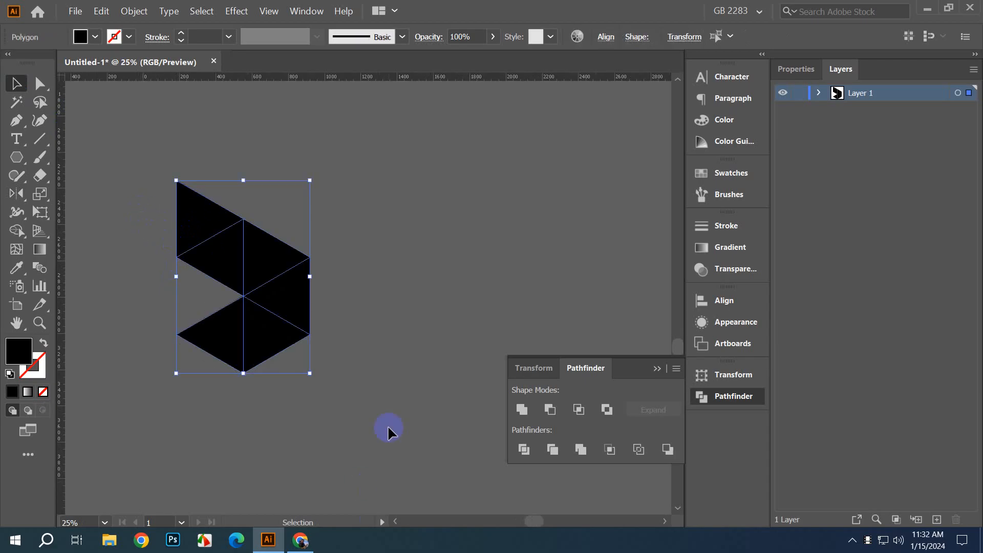
click(729, 187)
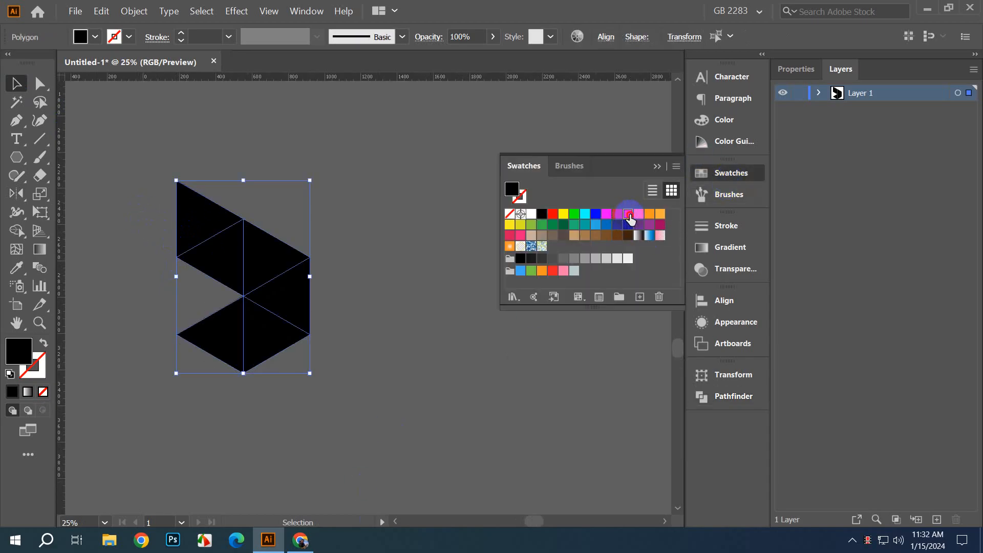
click(627, 215)
click(450, 219)
click(285, 259)
click(544, 226)
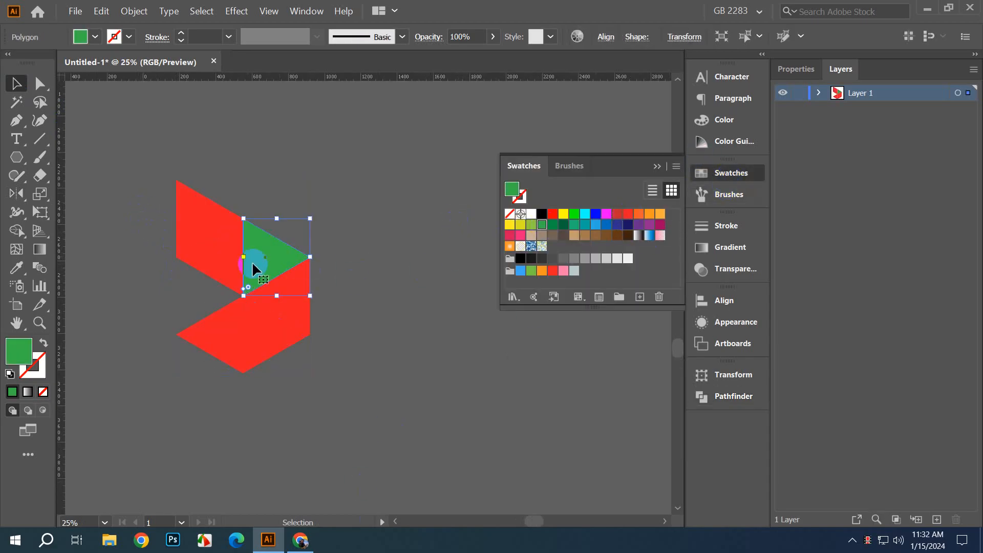
click(219, 259)
click(594, 236)
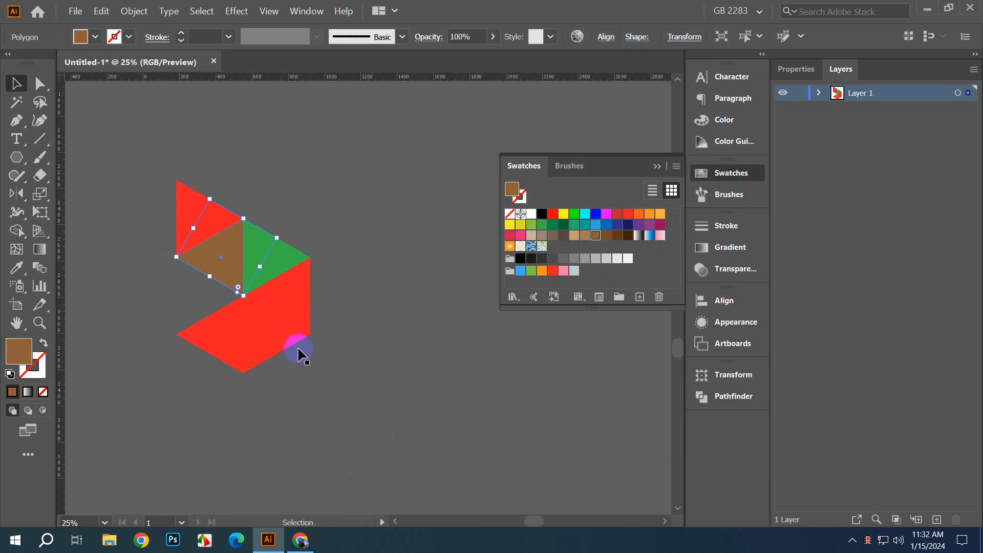
click(270, 323)
click(564, 215)
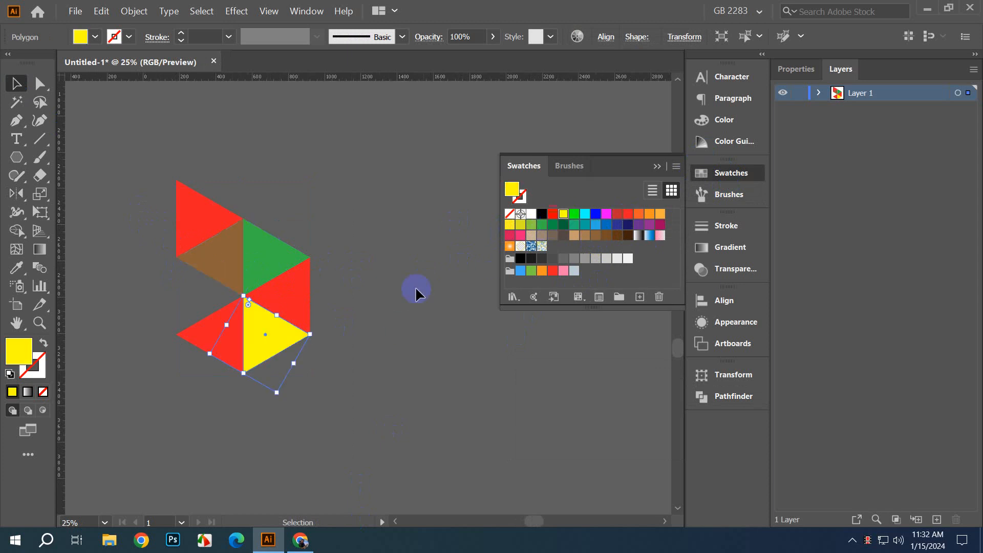
Step: Copy the colored triangles and unite the originals into one shape with Pathfinder
click(134, 199)
key(ctrl+c)
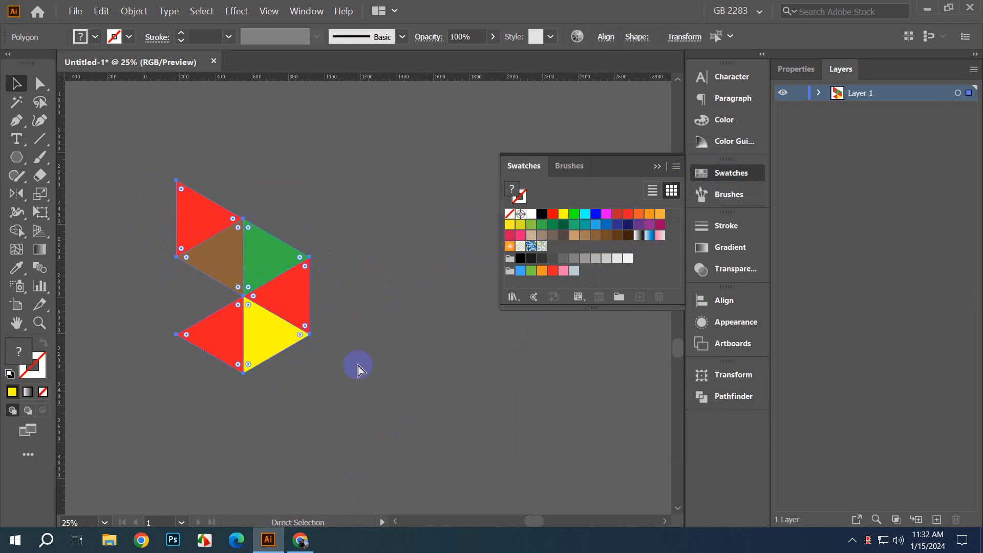
click(715, 396)
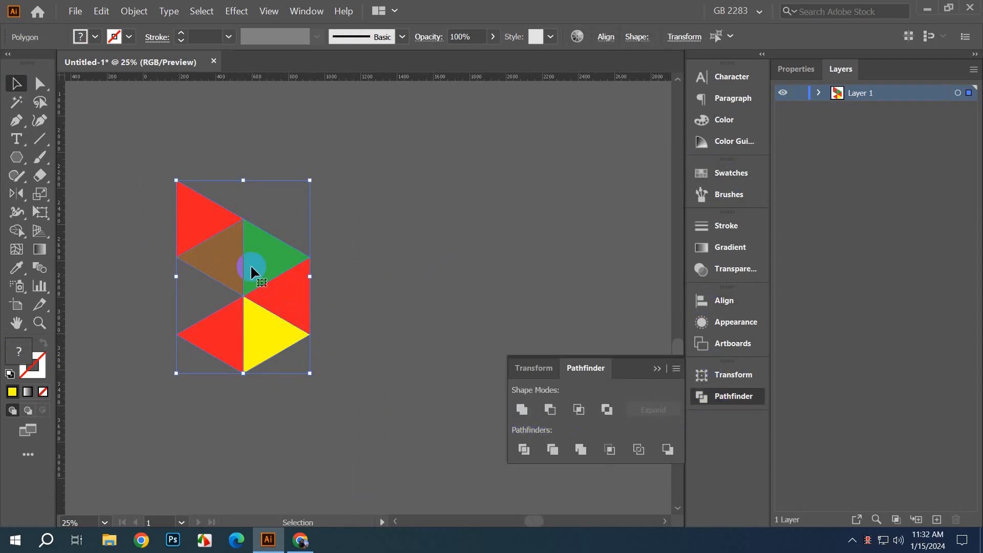
click(522, 411)
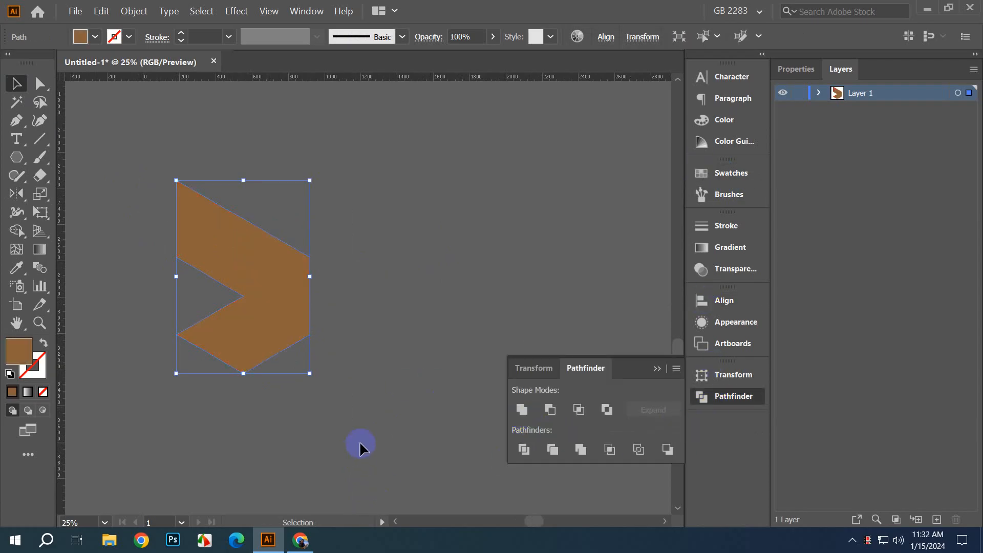
Step: Fill the united shape white and offset its path by 22 px with miter joins and a miter limit of 4
click(714, 173)
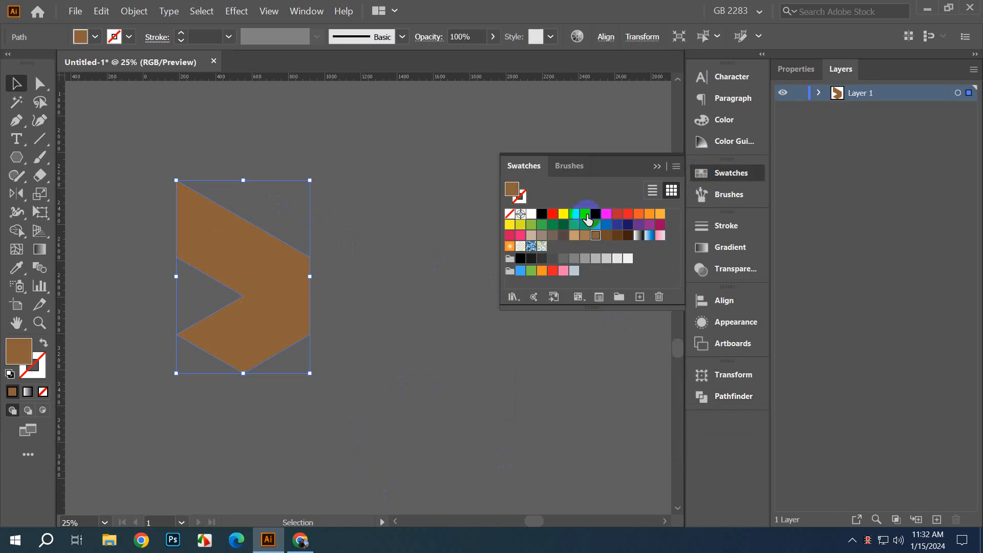
click(531, 213)
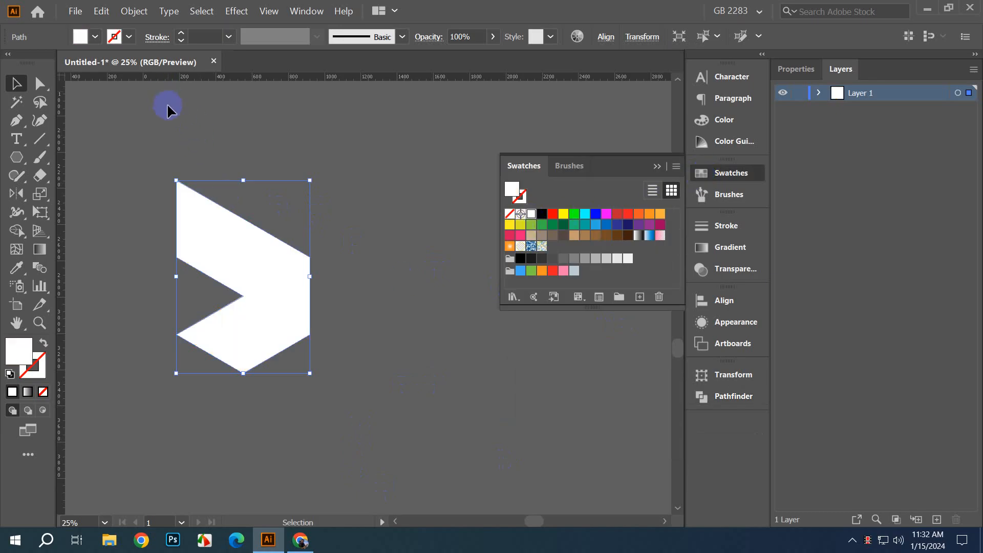
click(131, 10)
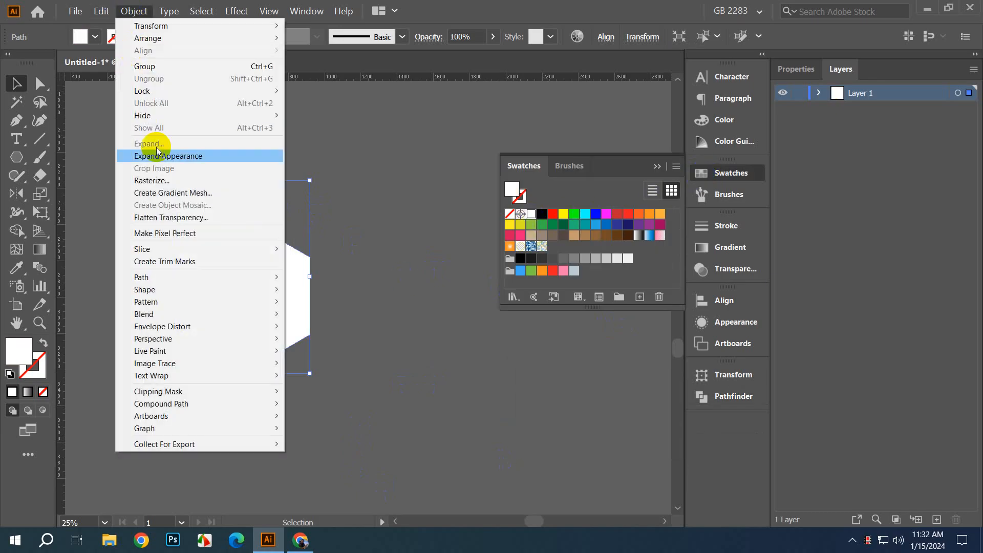
mouse_move(211, 284)
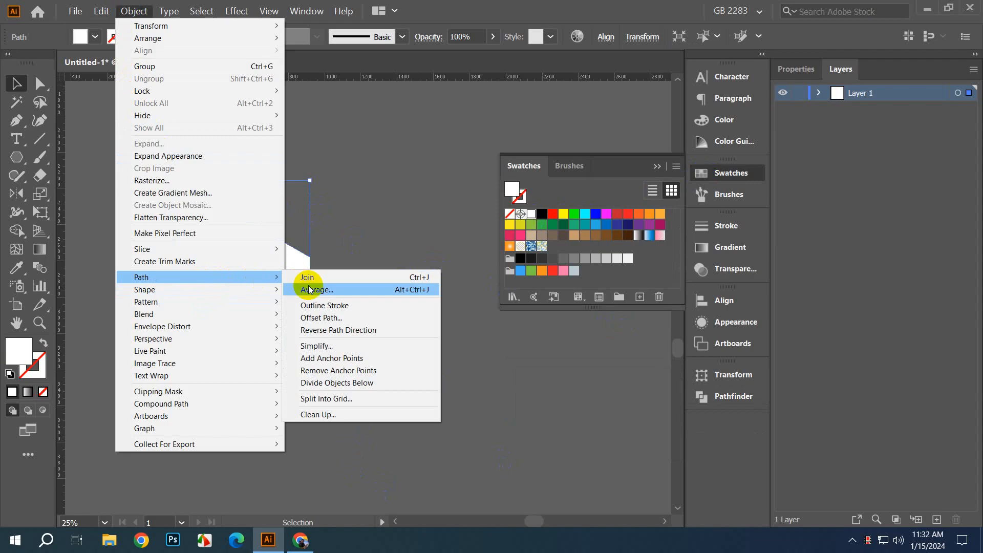
click(328, 318)
click(788, 299)
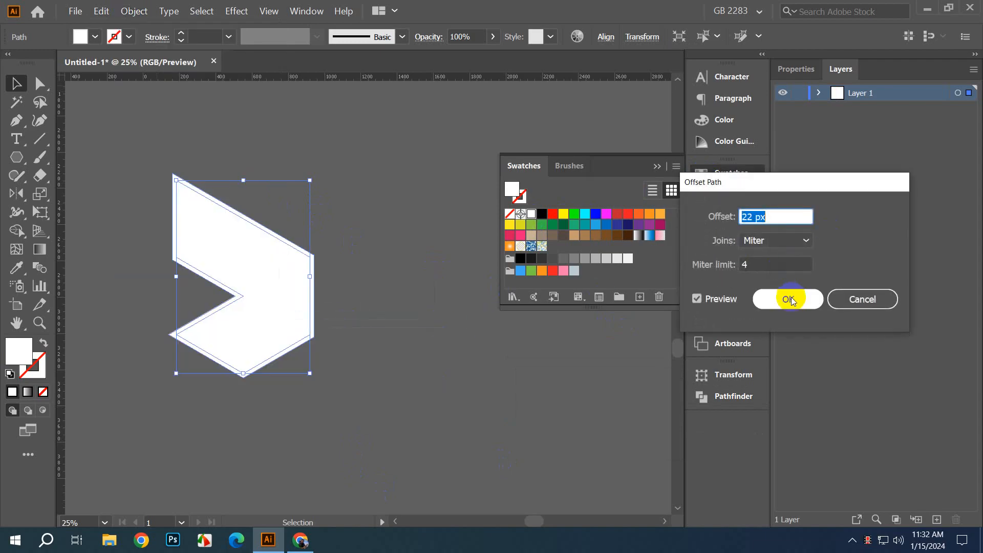
Step: Move the smaller original white shape out of the offset shape and delete it
click(224, 211)
click(247, 230)
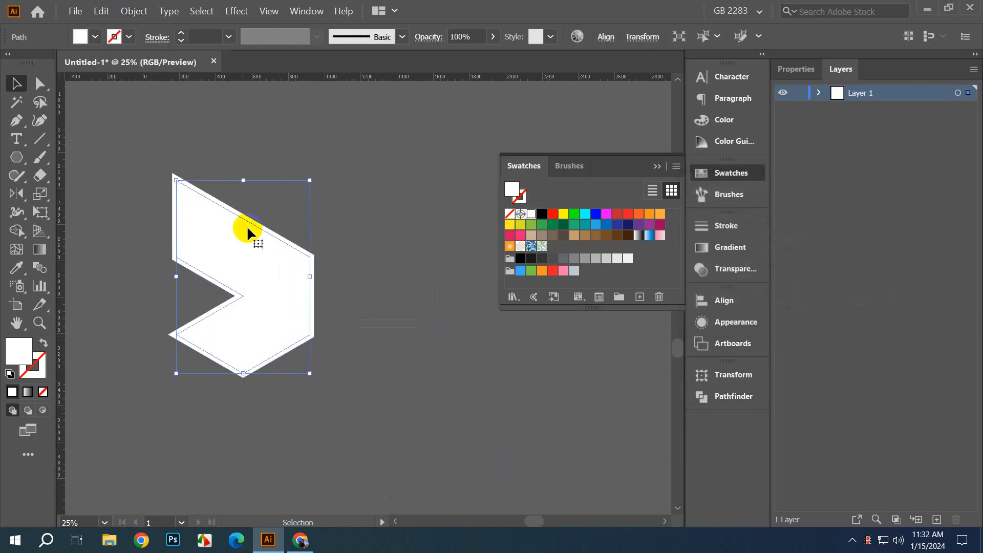
click(139, 209)
drag(218, 230, 444, 364)
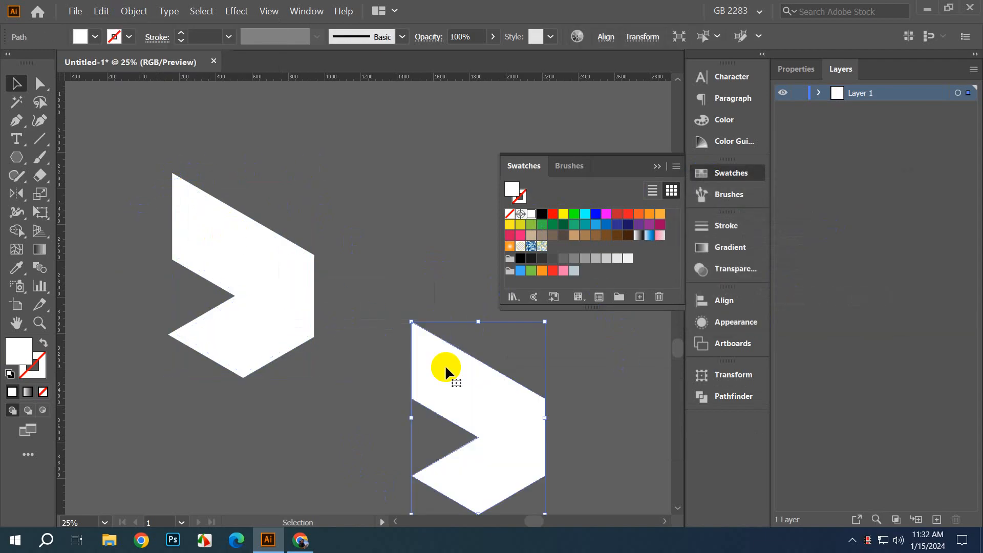
key(Delete)
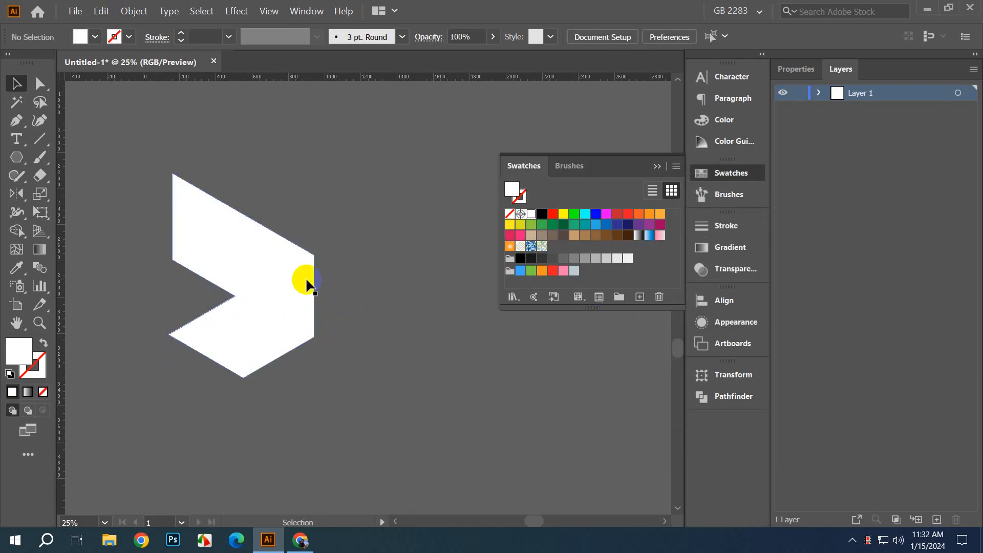
Step: Paste the copied colored triangles in place in front of the white offset shape, and deselect the artwork
key(ctrl+f)
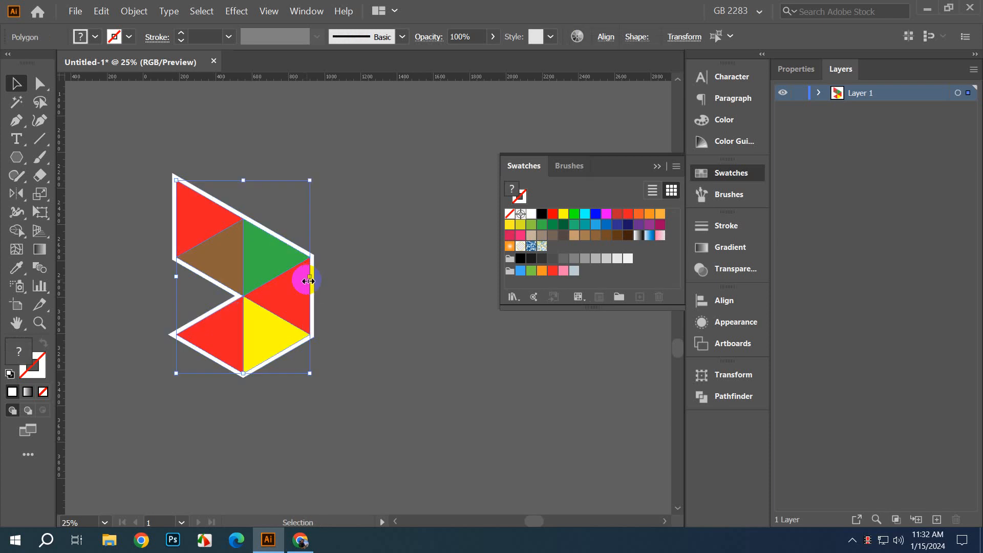
click(394, 303)
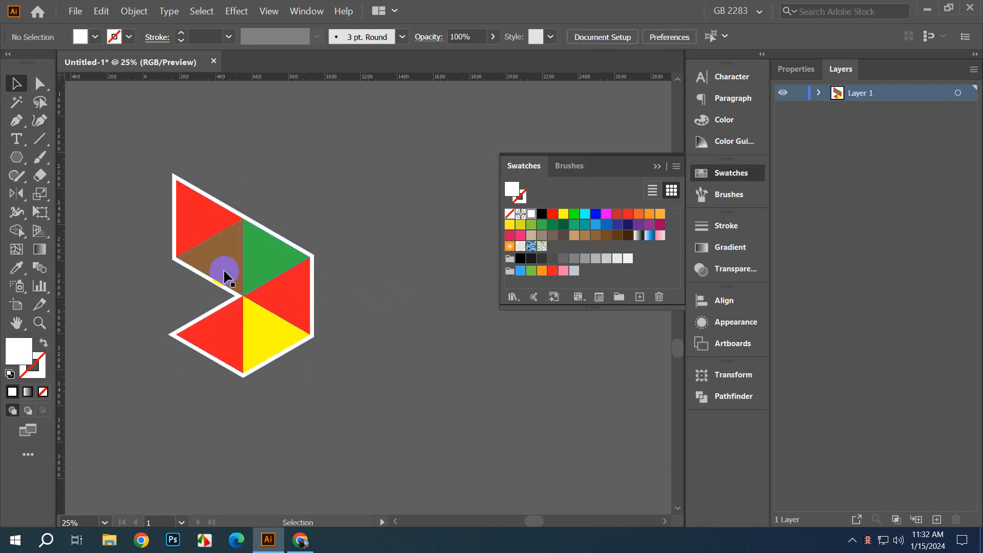
drag(386, 396, 386, 391)
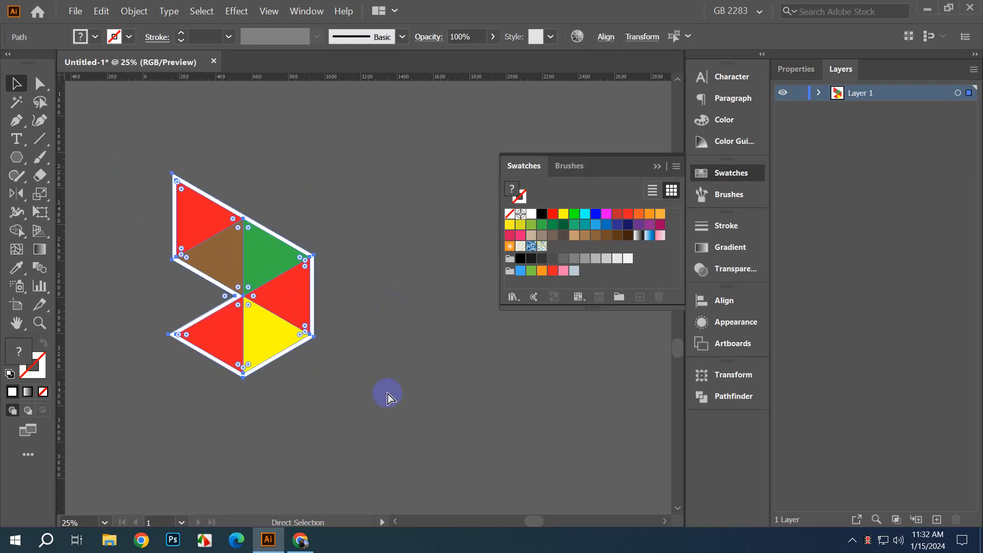
click(386, 390)
Step: Delete all the triangle artwork below the artboard and collapse the Swatches panel
scroll(387, 391, down, 4)
drag(313, 376, 411, 388)
key(Delete)
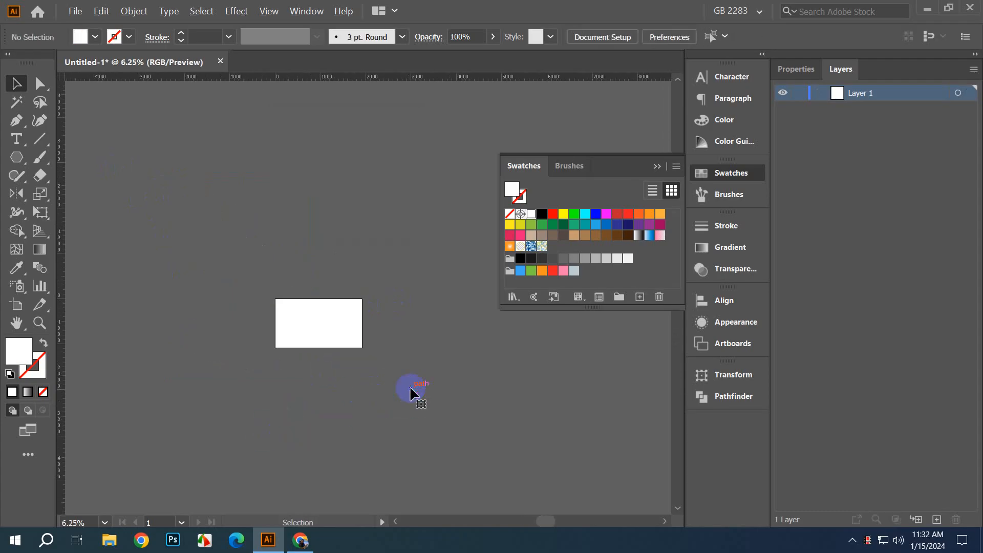
scroll(443, 398, down, 1)
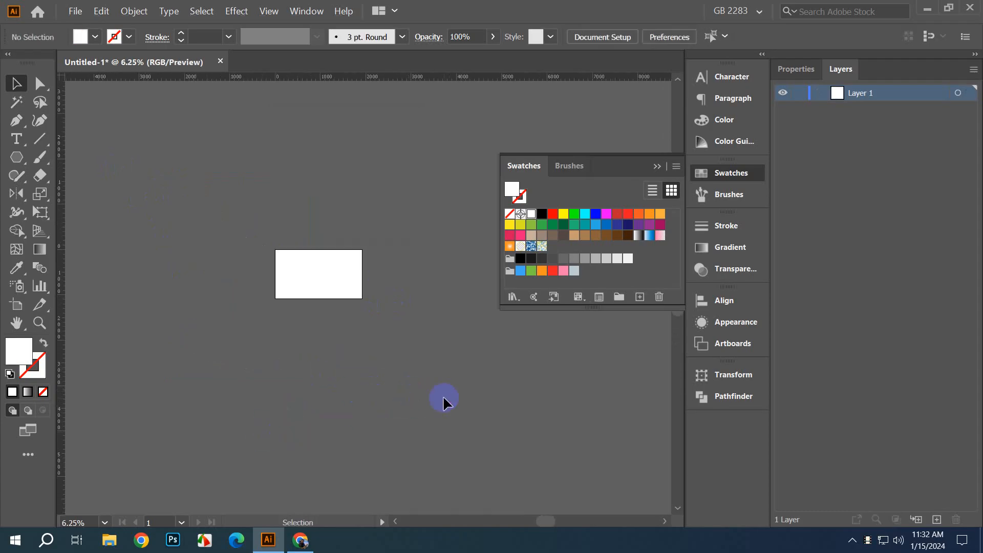
click(657, 168)
scroll(298, 302, up, 1)
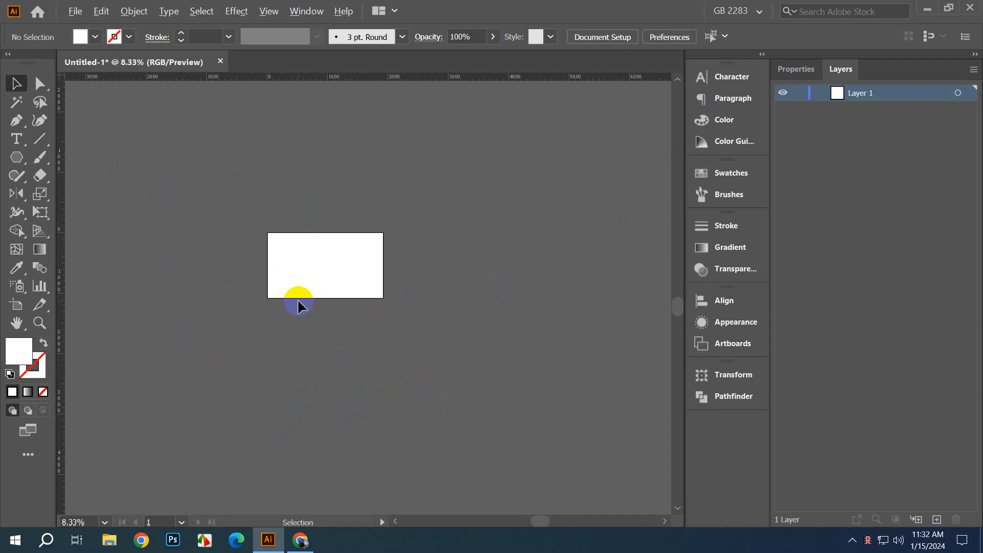
Step: With the artboard hidden, draw a white six-sided polygon in the middle of the canvas
click(17, 156)
scroll(254, 406, up, 1)
scroll(272, 399, down, 2)
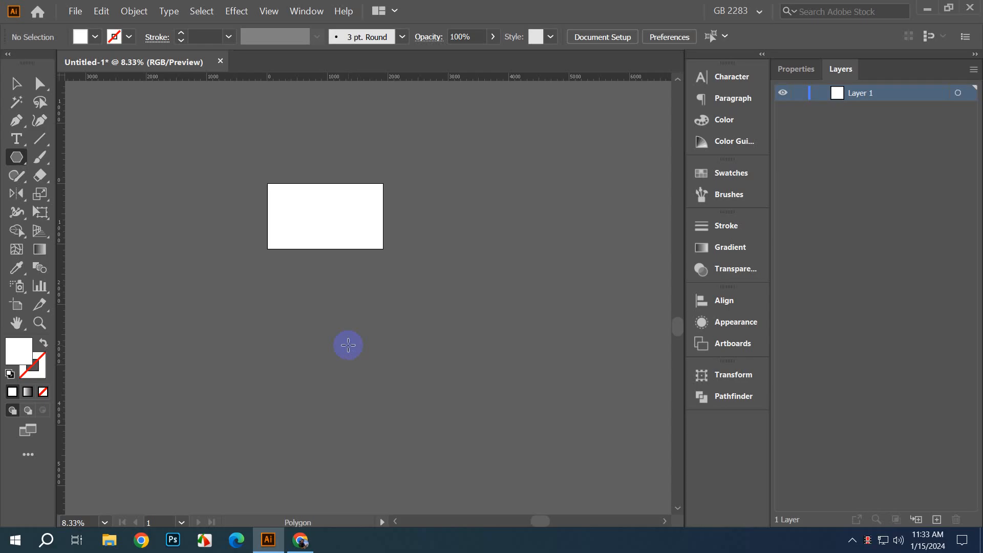
click(348, 345)
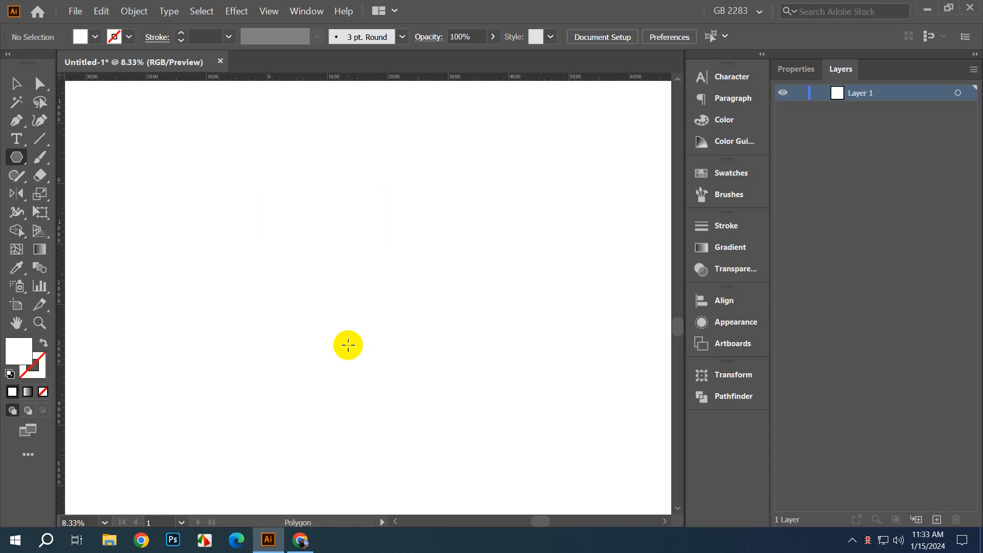
drag(372, 266, 362, 303)
key(Up)
key(Up)
key(Up)
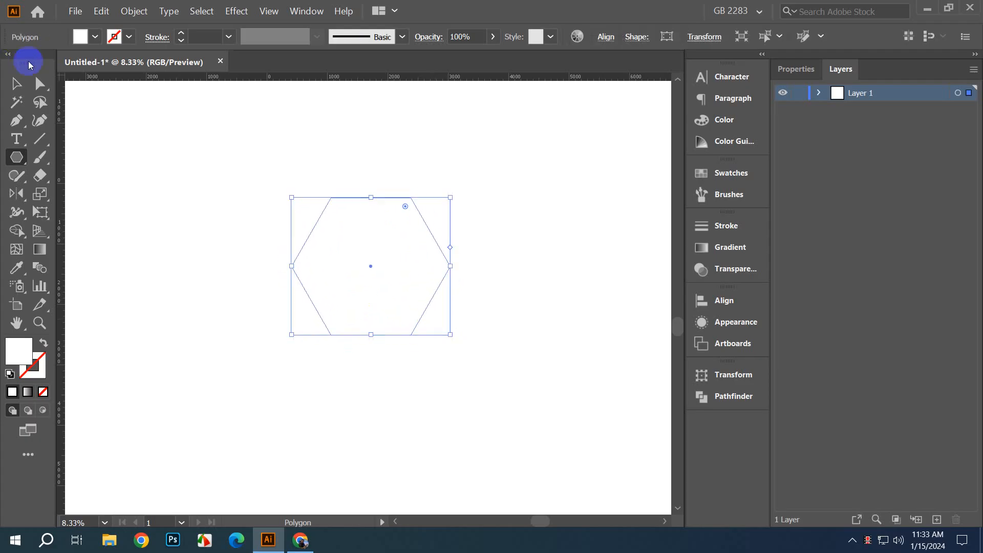
Step: Fill the white hexagon with the light orange swatch
click(16, 83)
click(730, 173)
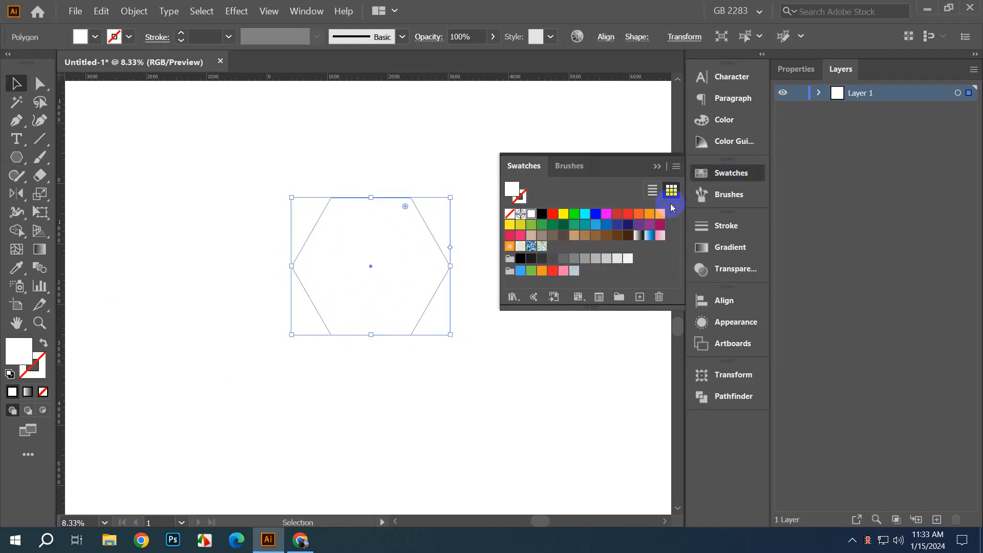
click(660, 214)
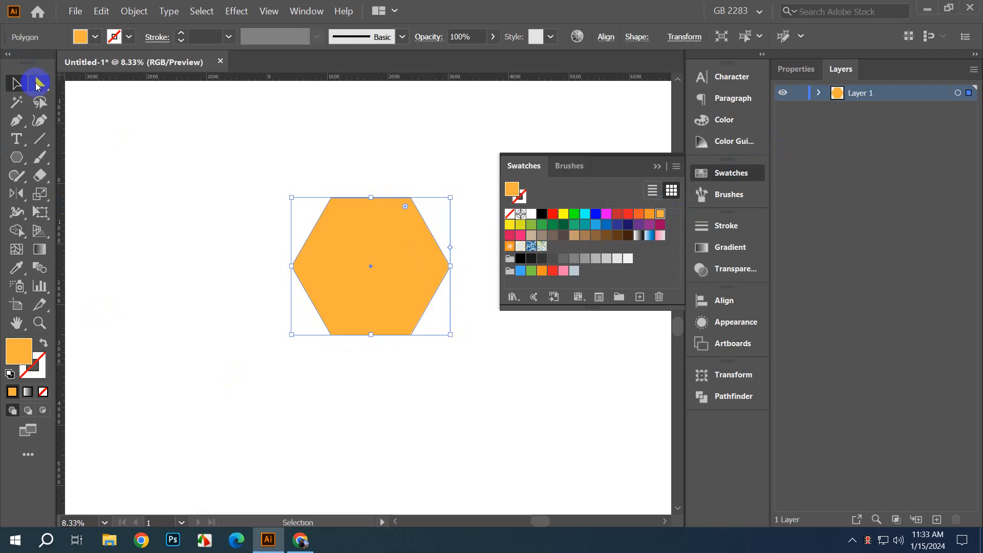
click(121, 141)
drag(275, 166, 215, 205)
click(323, 297)
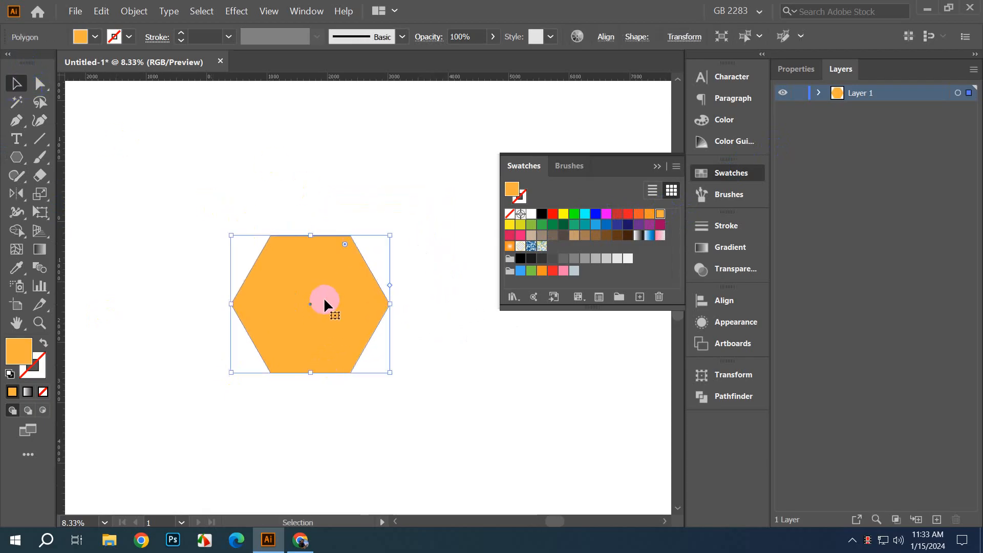
drag(324, 297, 314, 322)
scroll(345, 209, down, 2)
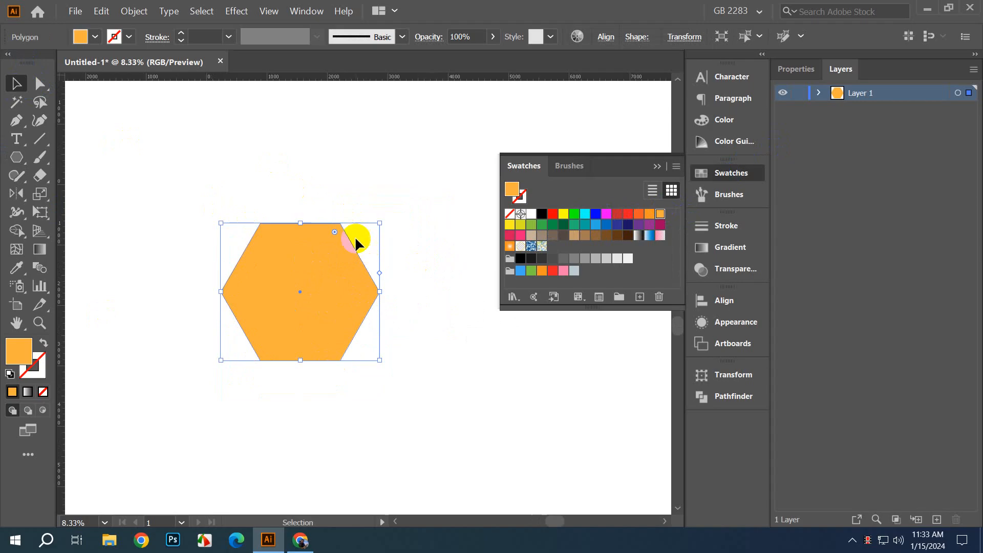
click(358, 222)
click(340, 251)
scroll(395, 200, down, 1)
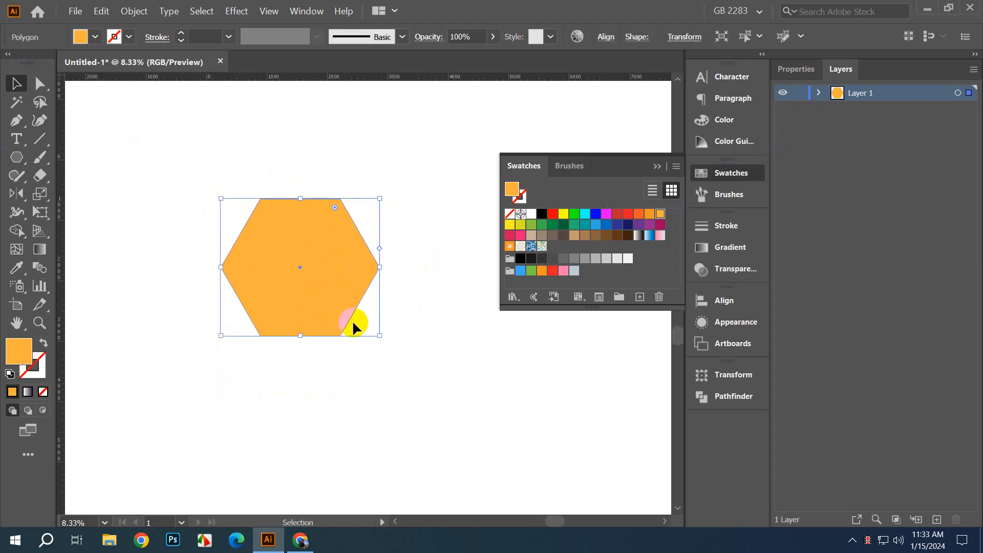
scroll(281, 351, up, 1)
drag(343, 381, 336, 402)
drag(343, 249, 344, 281)
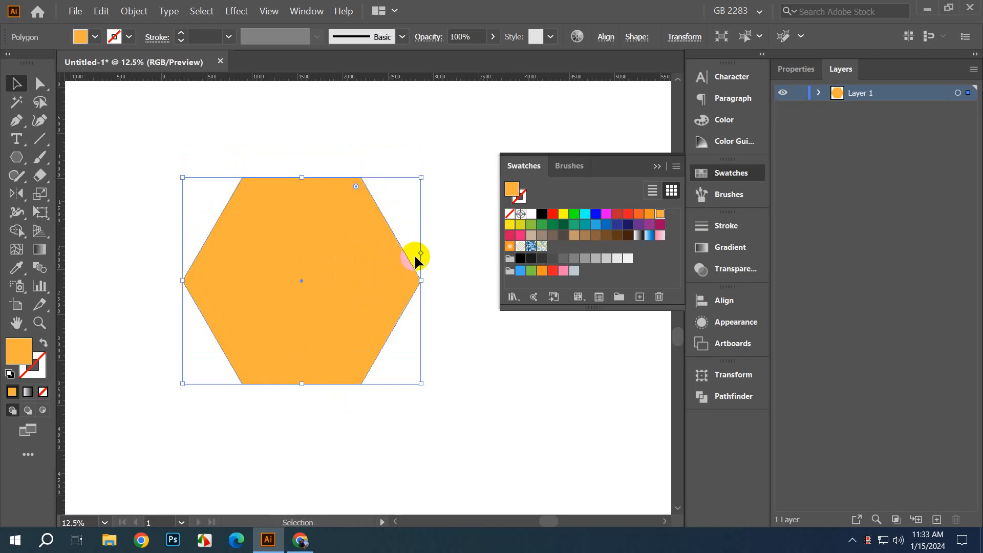
drag(420, 281, 388, 281)
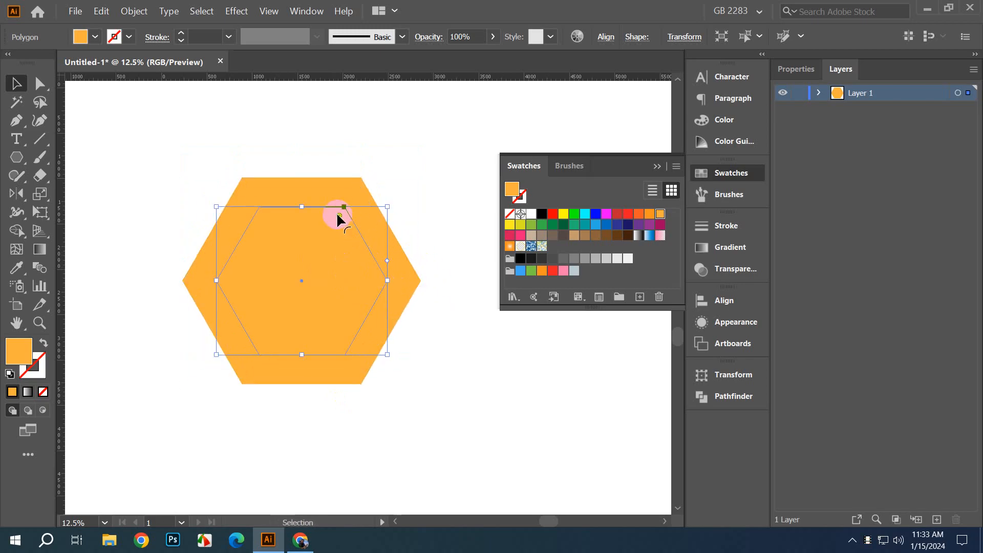
click(294, 249)
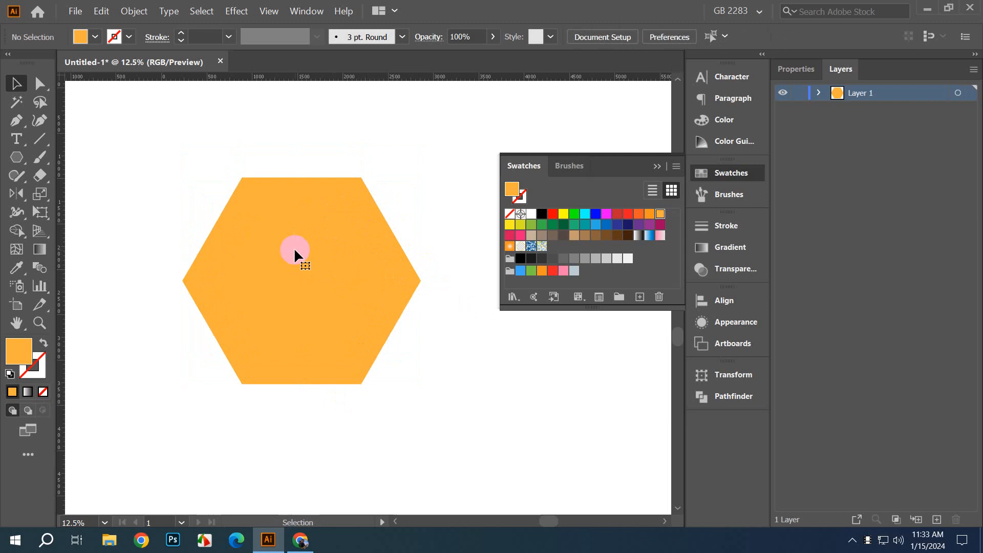
Step: Create an inner copy of the orange hexagon with Offset Path at -250 px, using miter joins and a miter limit of 4
click(325, 195)
click(134, 10)
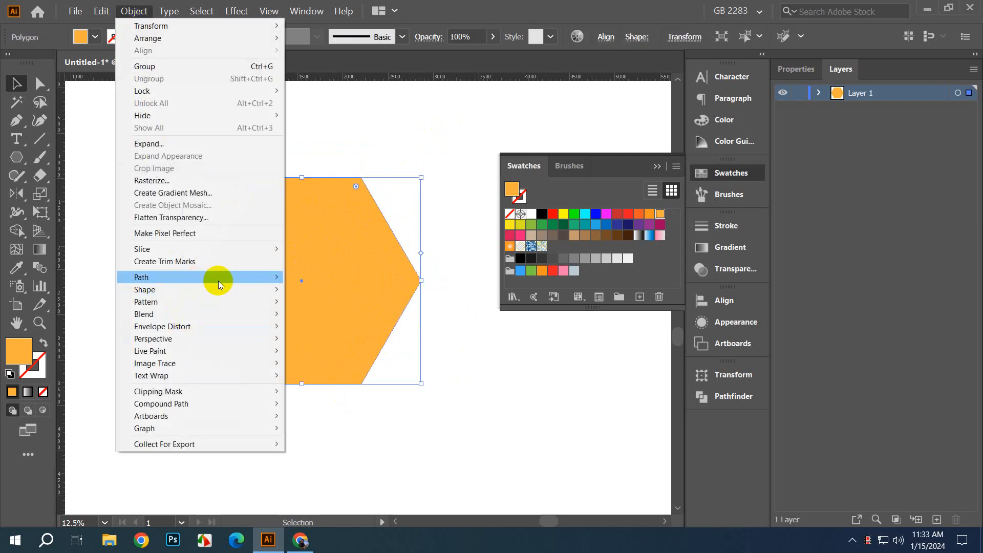
mouse_move(218, 279)
click(338, 318)
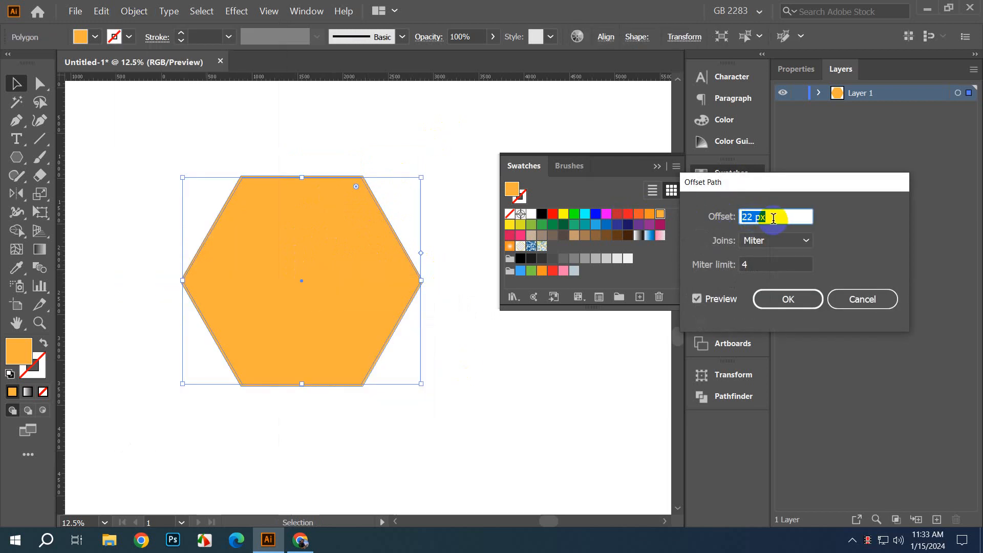
key(shift+Down)
key(shift+Down)
key(shift+Down)
key(shift+Down)
key(shift+Down)
key(shift+Down)
key(shift+Down)
key(shift+Down)
key(shift+Down)
key(shift+Down)
key(shift+Down)
key(shift+Down)
key(shift+Down)
key(shift+Down)
key(shift+Down)
key(shift+Down)
key(shift+Down)
key(shift+Down)
key(shift+Down)
key(shift+Down)
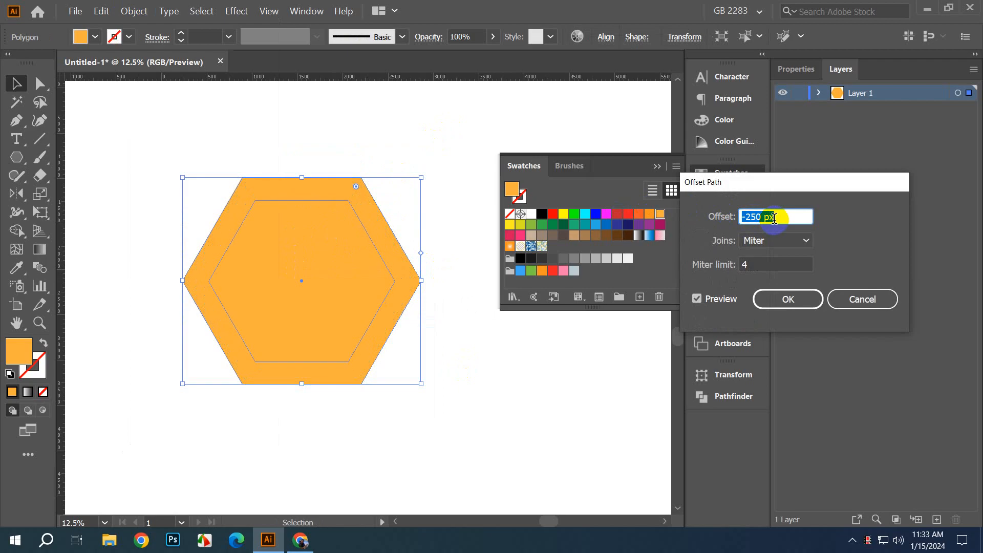
click(768, 299)
Step: Subtract the inner hexagon from the outer one with Minus Front to make a ring, and deselect it
click(290, 270)
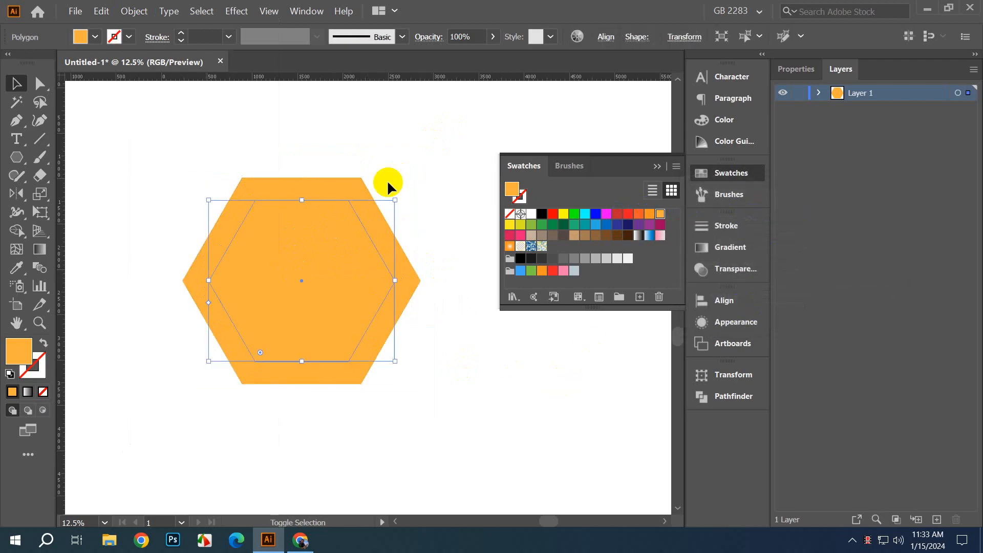
click(340, 208)
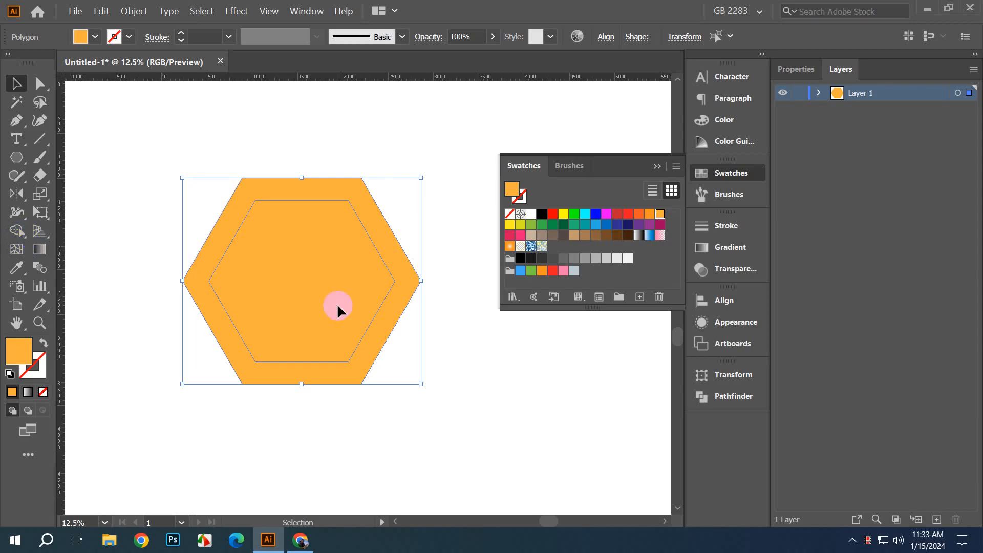
click(732, 397)
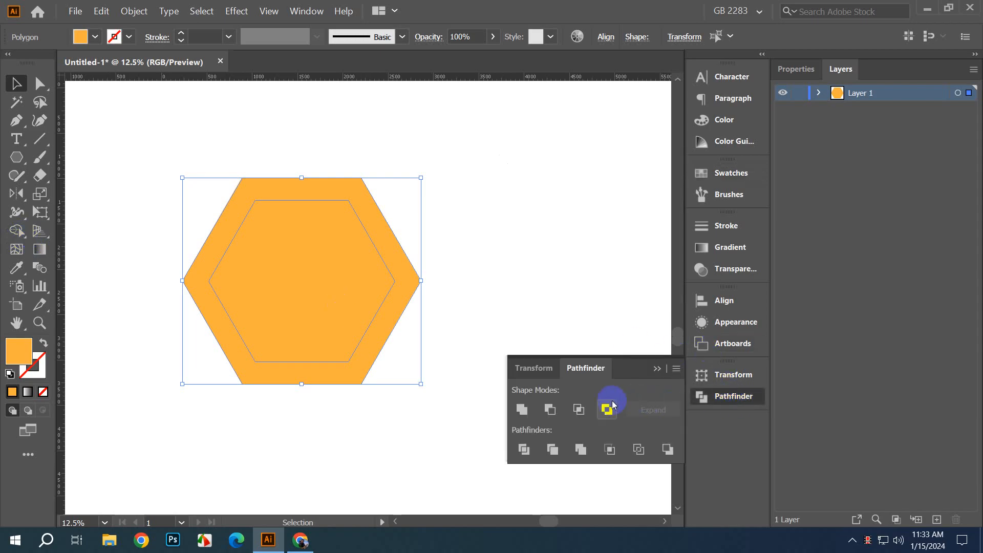
click(551, 410)
click(498, 269)
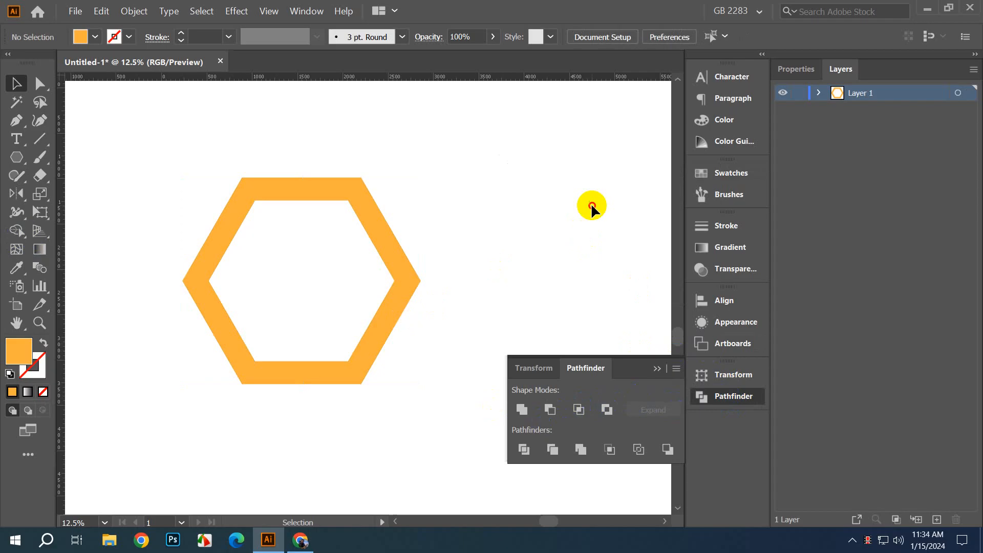
Step: Rotate the hexagon ring so that corners point straight up and down, and deselect it
scroll(397, 277, down, 2)
drag(393, 333, 252, 375)
scroll(282, 336, up, 2)
scroll(307, 332, up, 1)
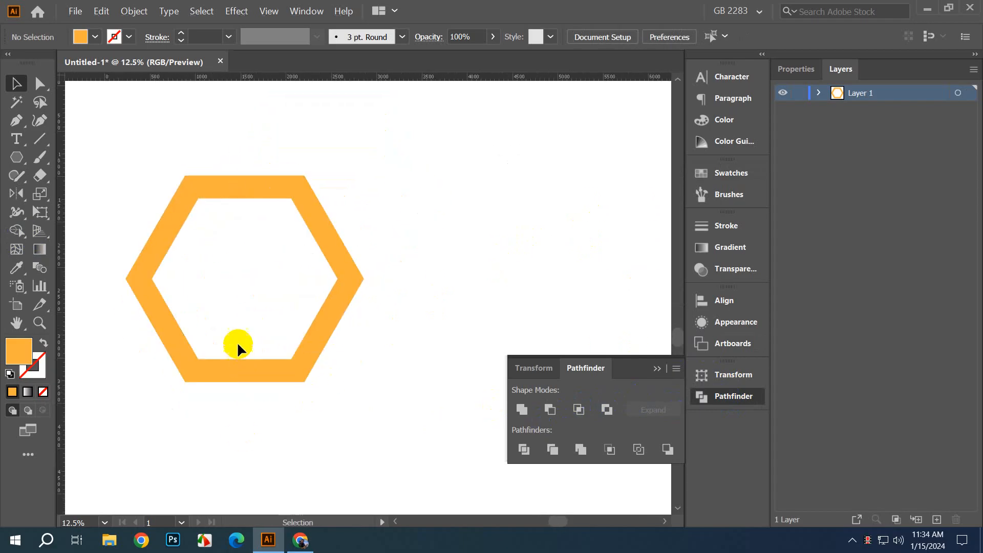
click(319, 220)
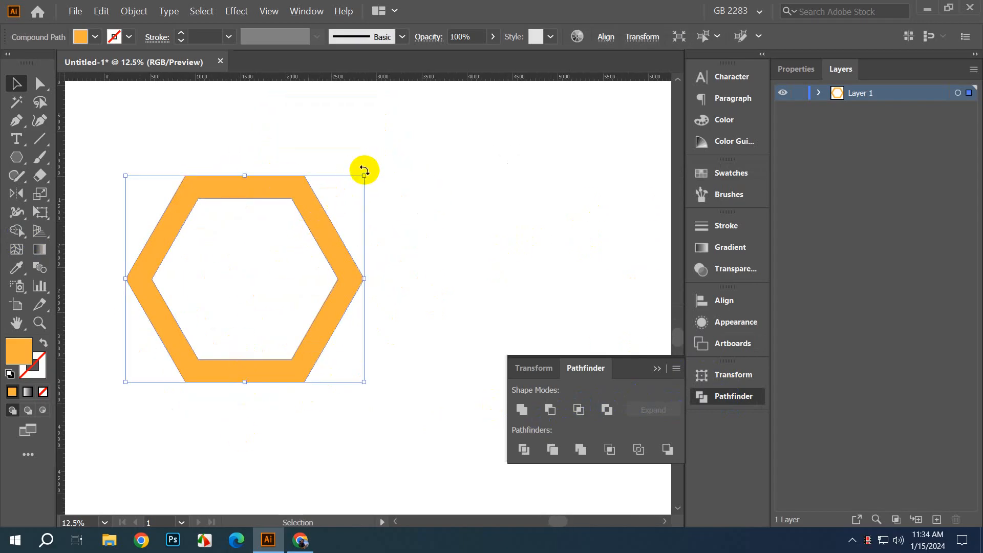
drag(364, 169, 396, 395)
click(441, 312)
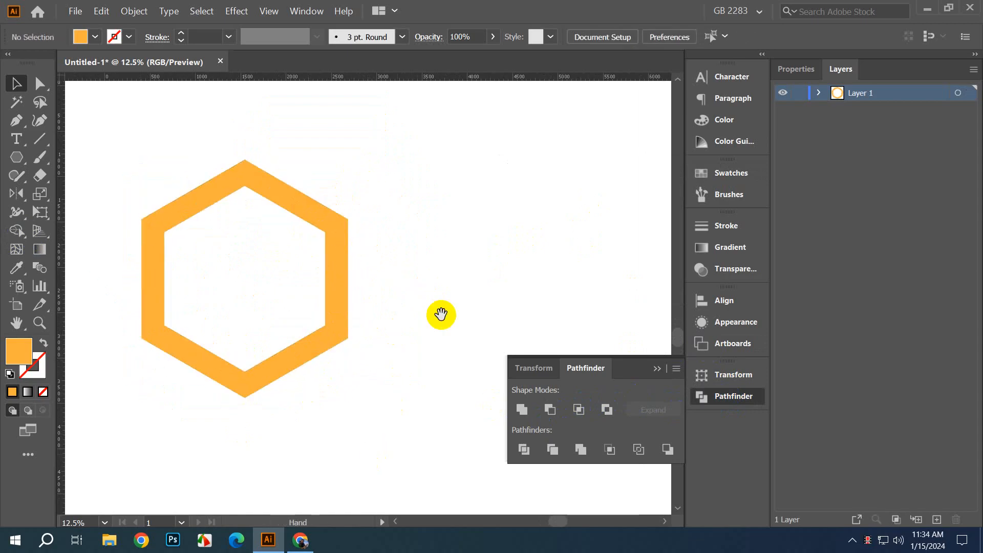
Step: Draw a small orange circle near the middle of the hexagon ring
scroll(420, 302, left, 1)
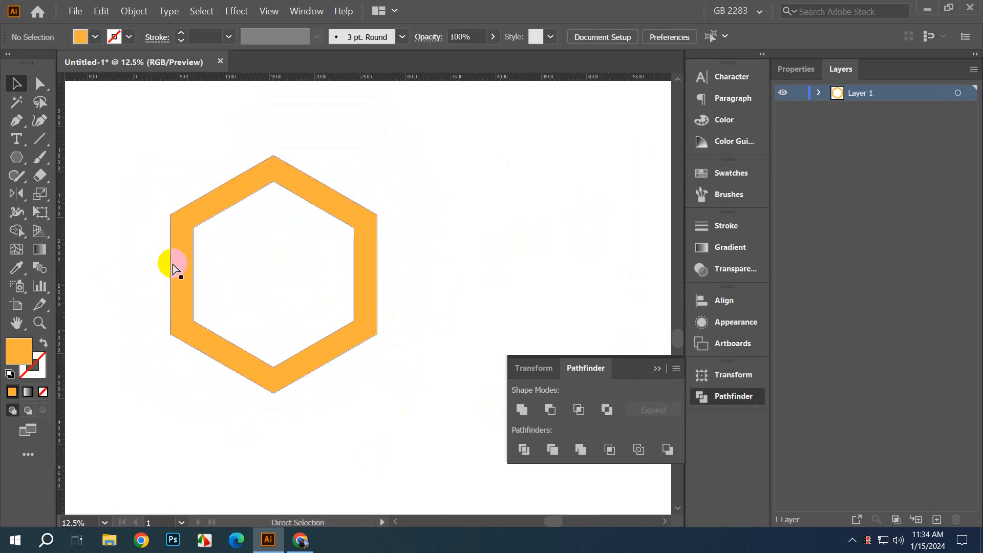
key(ctrl+y)
key(ctrl+y)
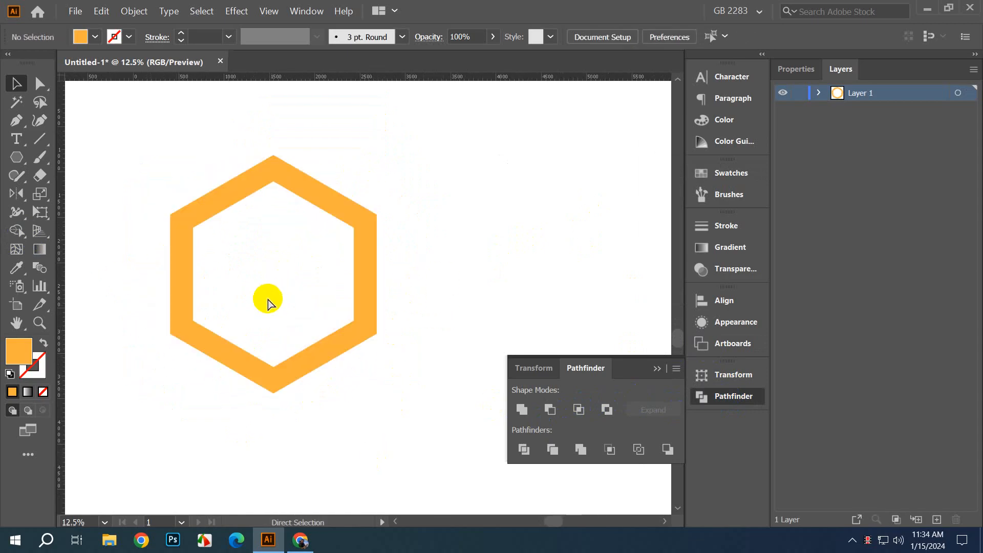
click(18, 159)
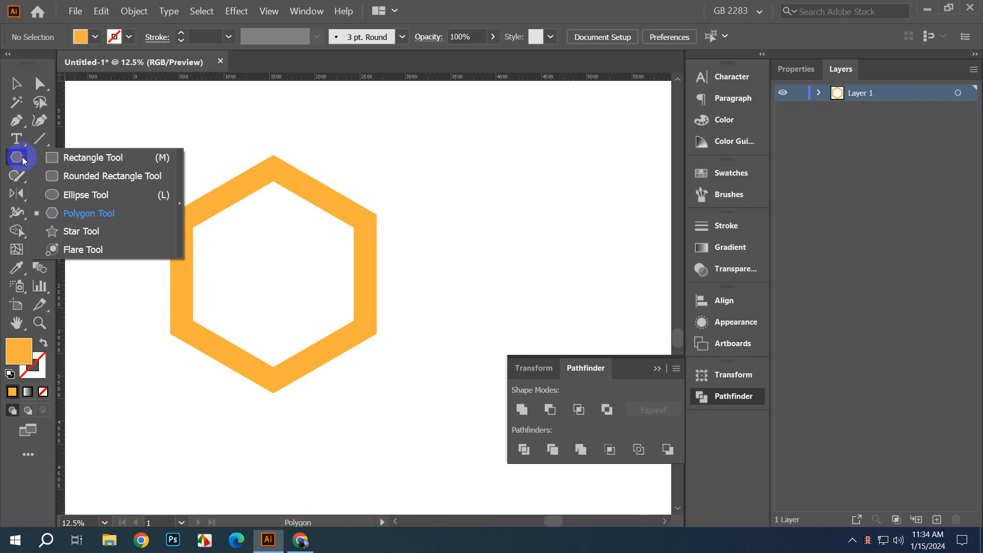
click(91, 193)
drag(240, 248, 298, 304)
click(16, 83)
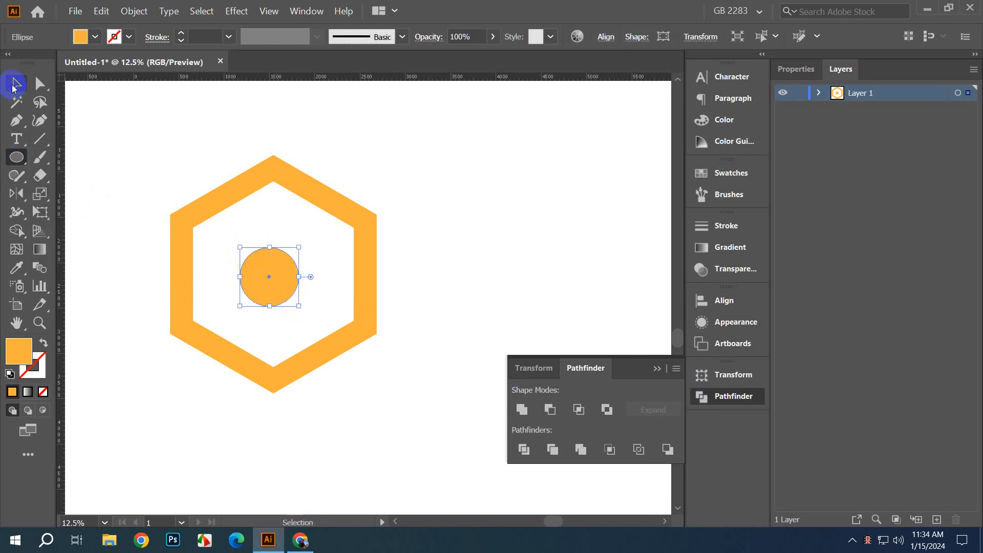
Step: Align the circle and the hexagon ring on their horizontal and vertical centers, and deselect them
click(334, 213)
shift+click(268, 262)
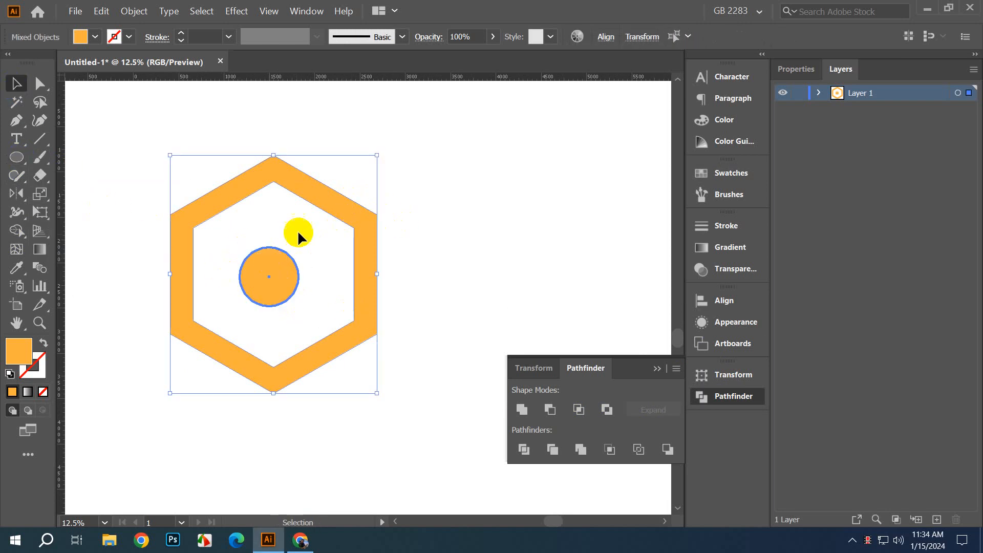
click(605, 37)
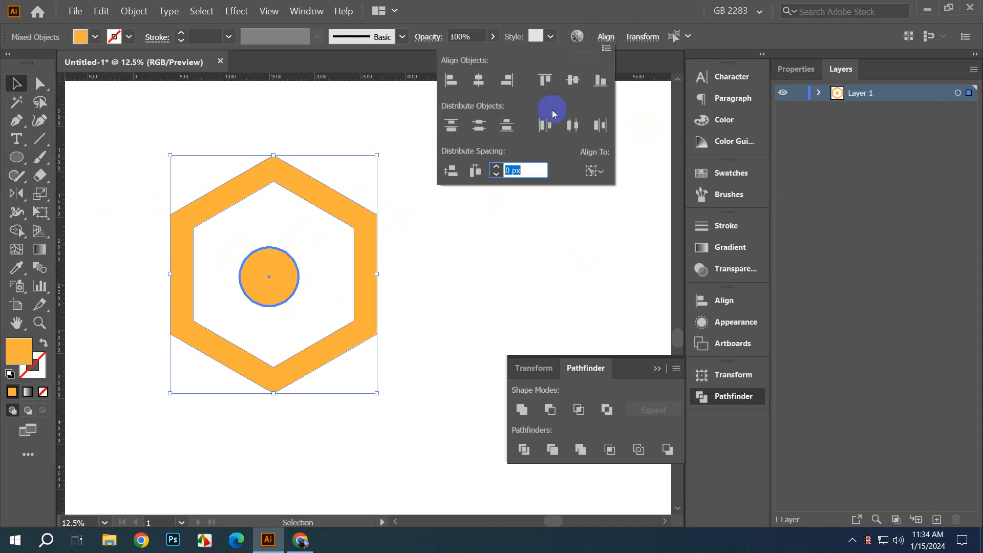
click(479, 77)
click(572, 78)
click(497, 212)
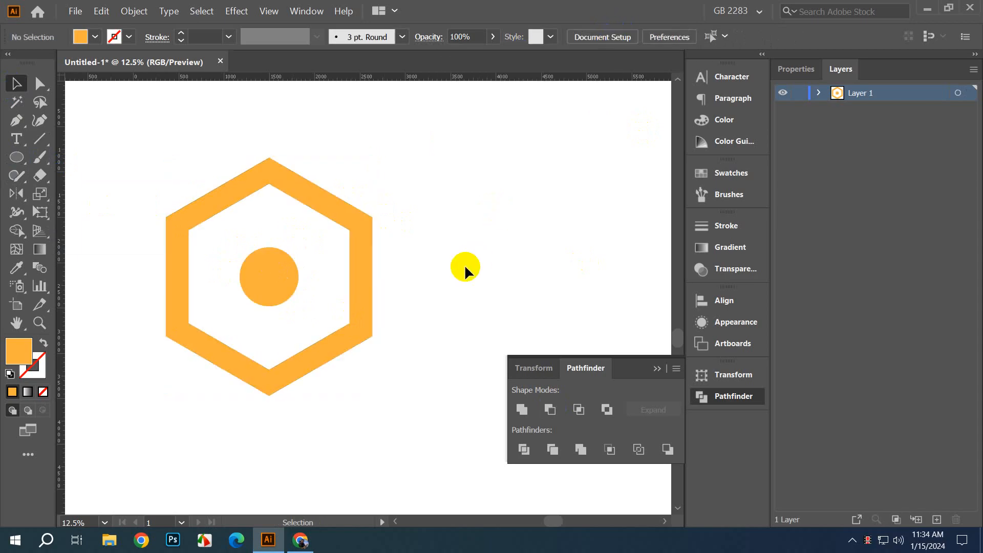
Step: Draw a vertical line along the ring's inner left edge, extending past the hexagon at both ends
scroll(463, 264, down, 2)
click(291, 244)
click(345, 397)
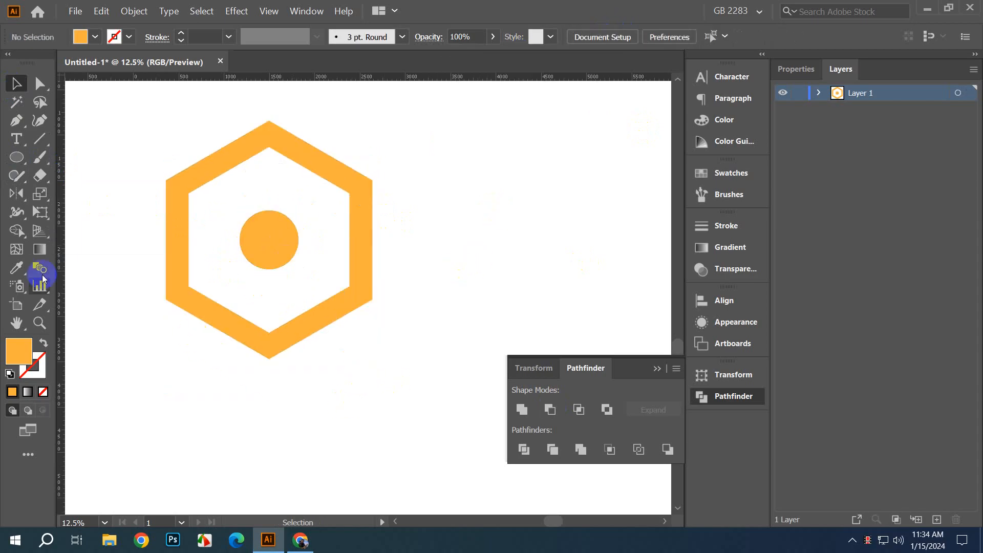
click(39, 138)
scroll(111, 170, down, 1)
drag(173, 118, 163, 360)
click(15, 84)
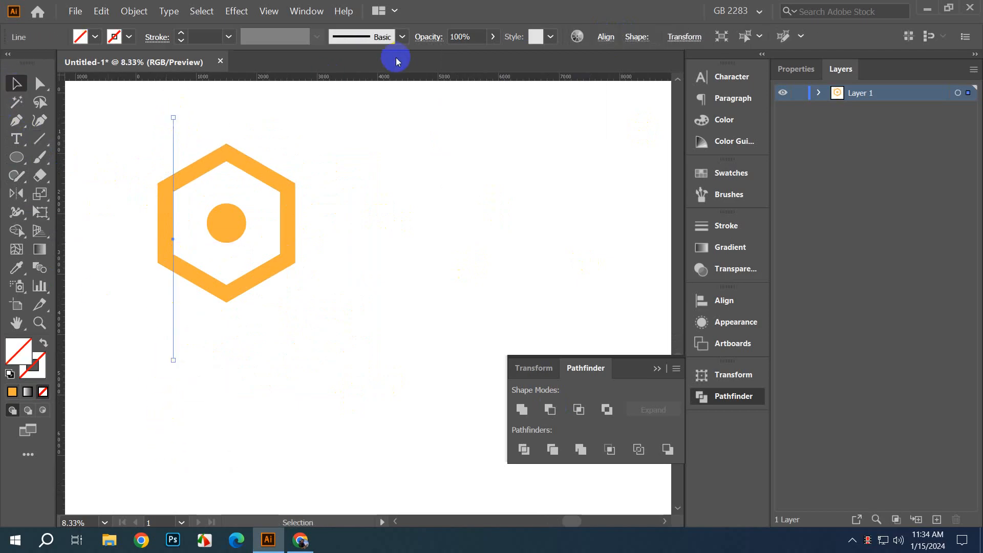
Step: Give the vertical line a 3 pt black stroke
click(180, 33)
click(180, 34)
click(180, 33)
click(180, 33)
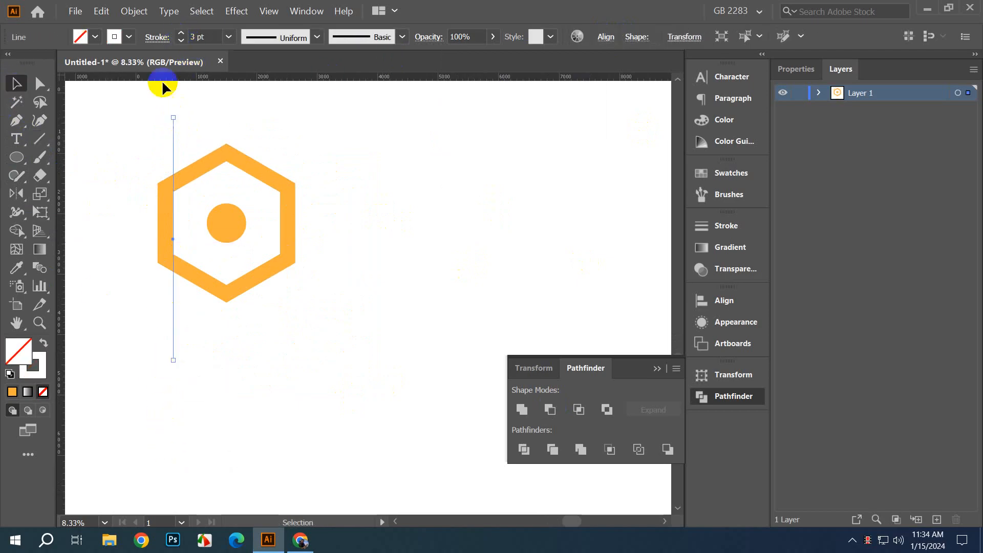
click(119, 41)
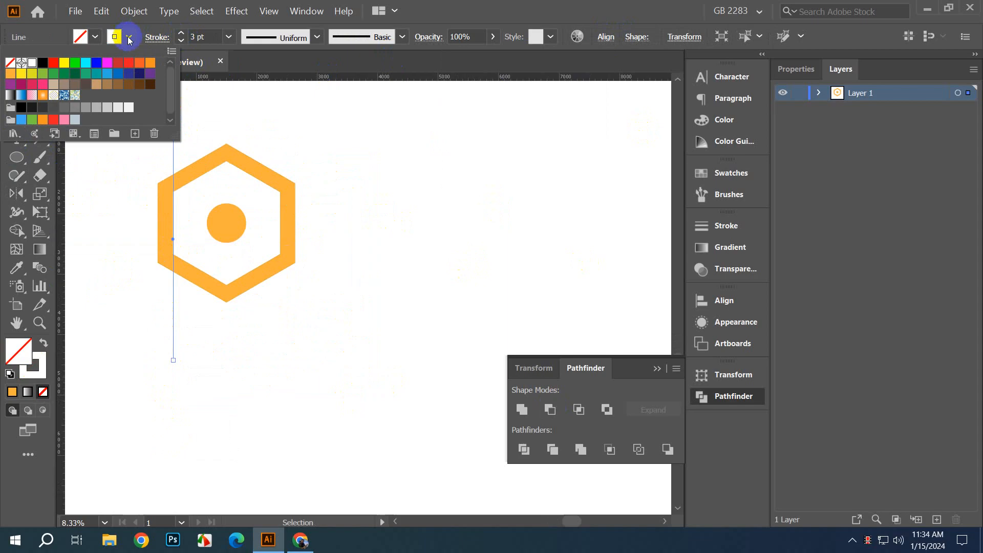
click(44, 62)
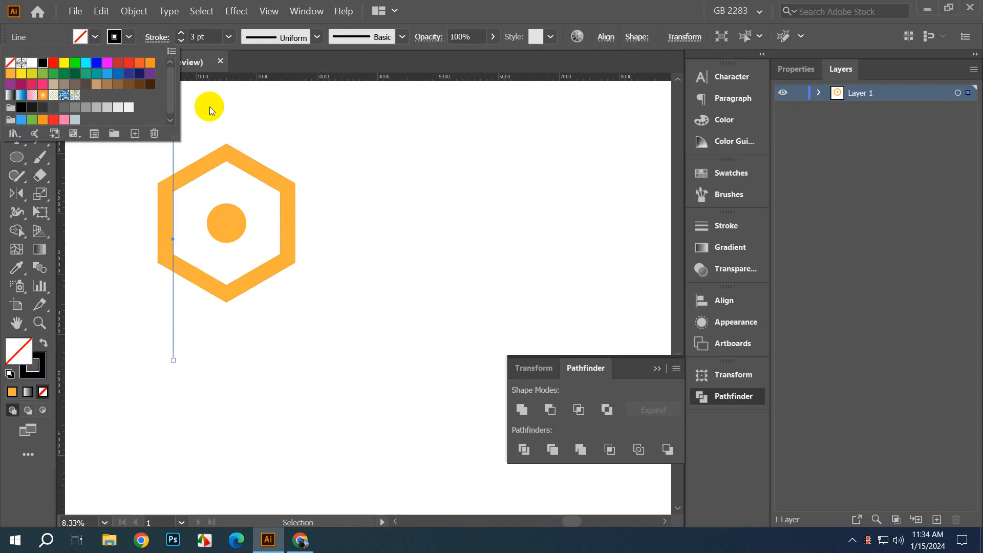
click(337, 57)
Step: Check in Outline view whether the vertical line coincides with the hexagon ring's inner left edge, and return to the colored preview
scroll(143, 217, up, 3)
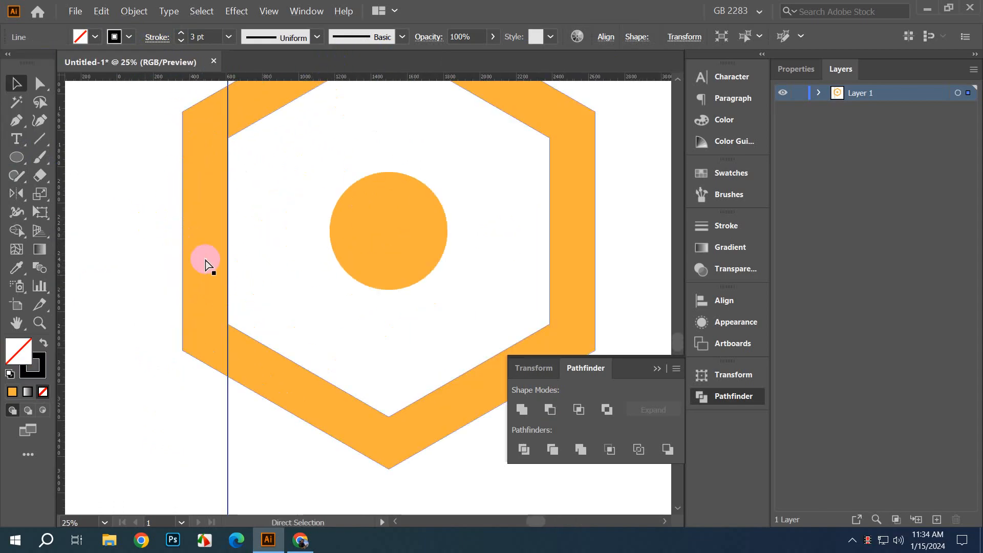
key(ctrl+y)
click(88, 418)
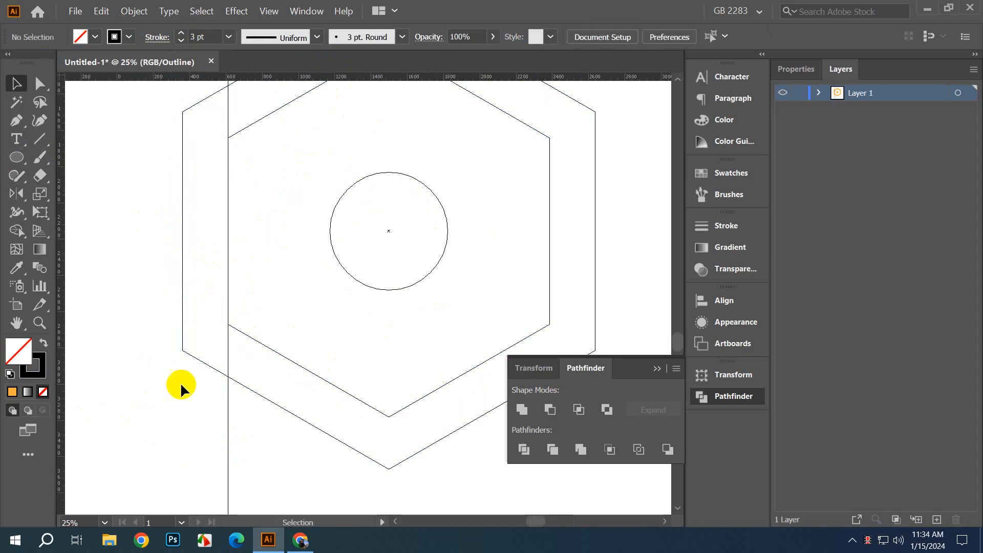
scroll(263, 264, up, 2)
scroll(206, 254, down, 3)
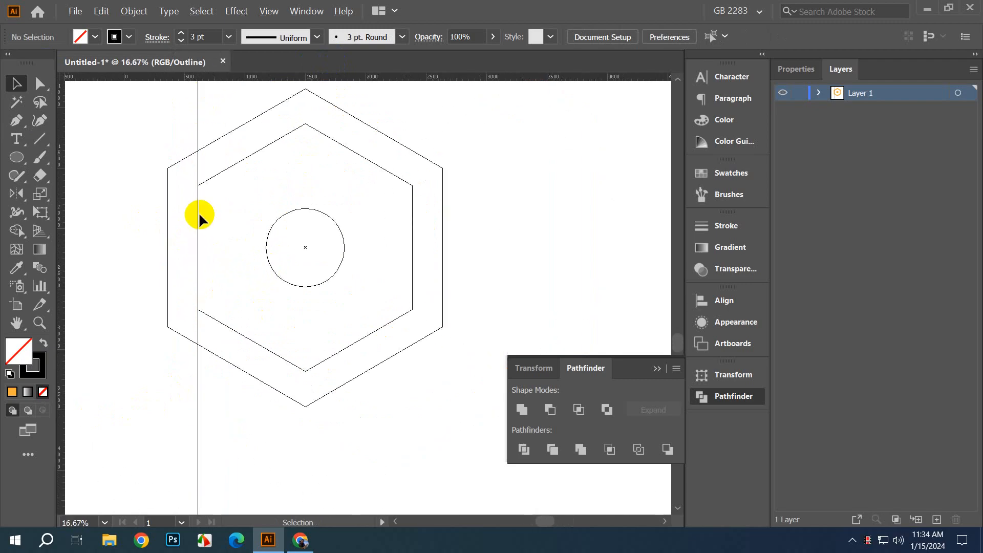
scroll(198, 216, down, 1)
key(ctrl+y)
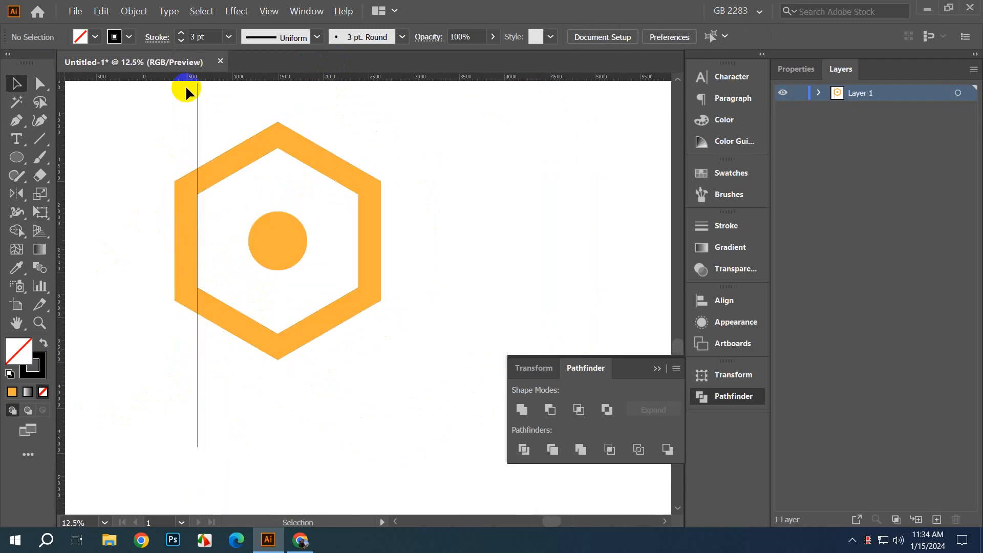
Step: Align the vertical line and the hexagon ring on their vertical centers, and deselect them
click(193, 190)
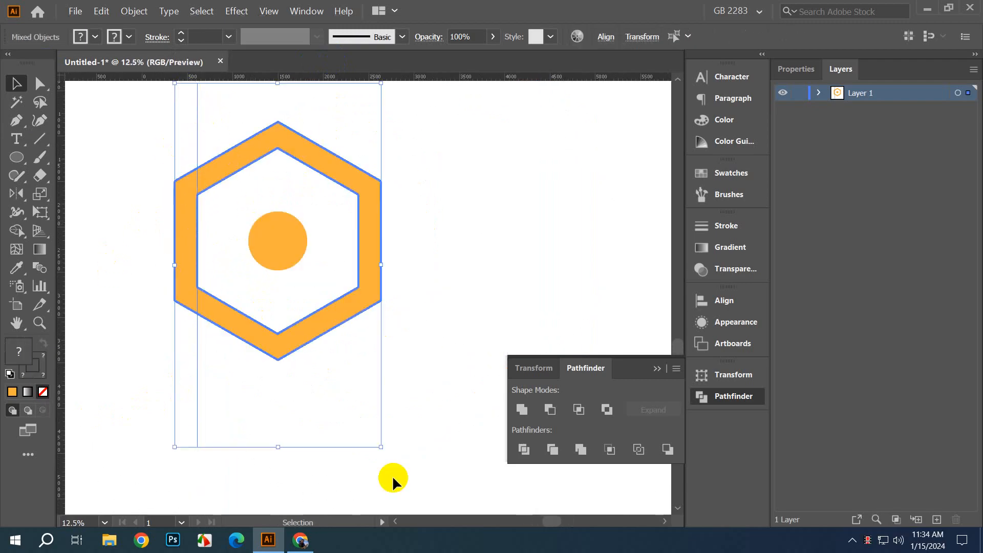
click(606, 37)
click(574, 78)
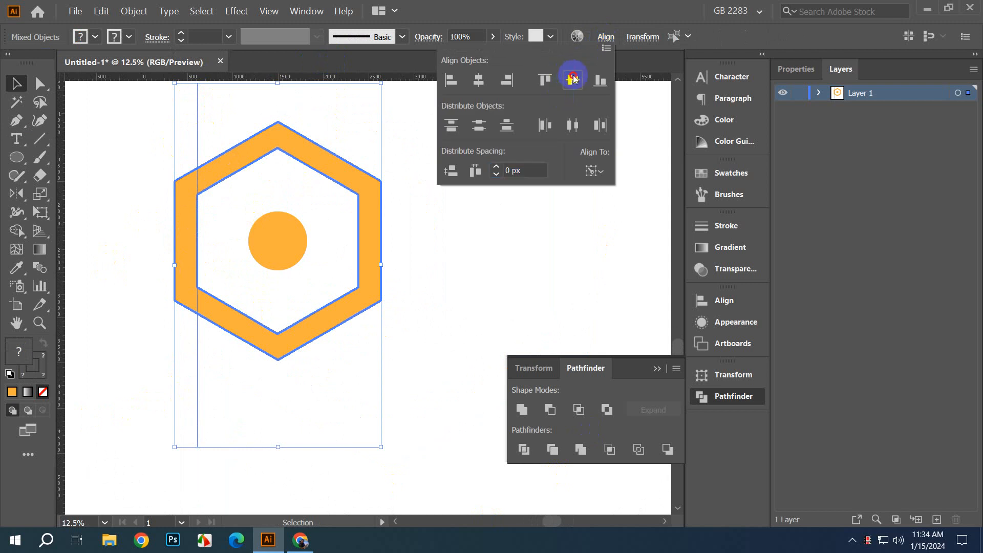
click(525, 249)
click(524, 248)
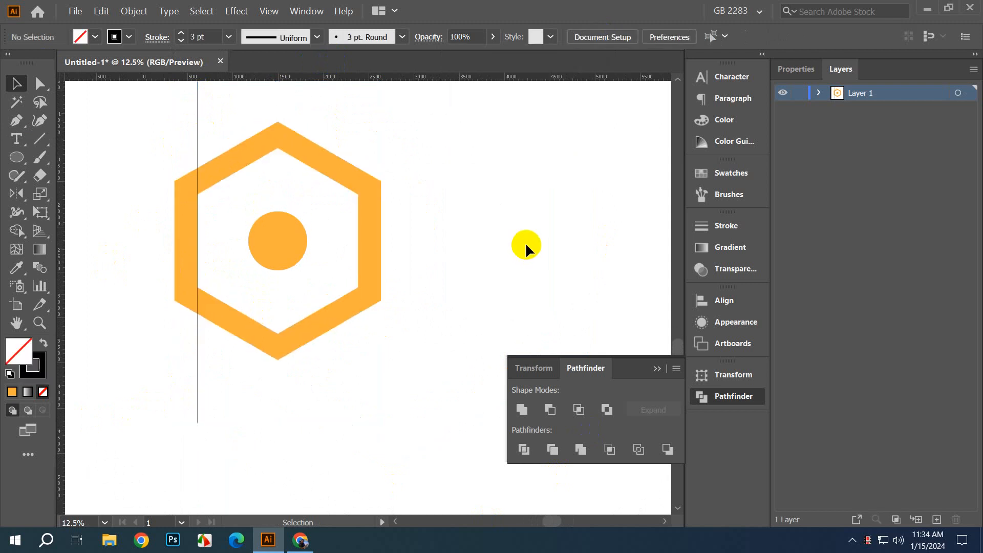
Step: Realign the orange circle with the hexagon ring on both horizontal and vertical centers, and deselect them
click(281, 235)
shift+click(337, 175)
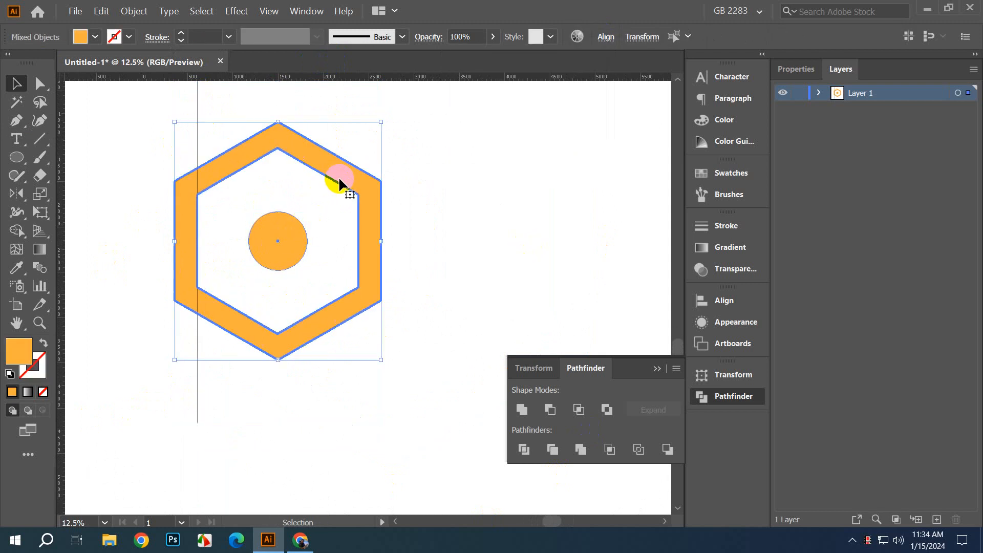
click(520, 408)
click(606, 36)
click(480, 80)
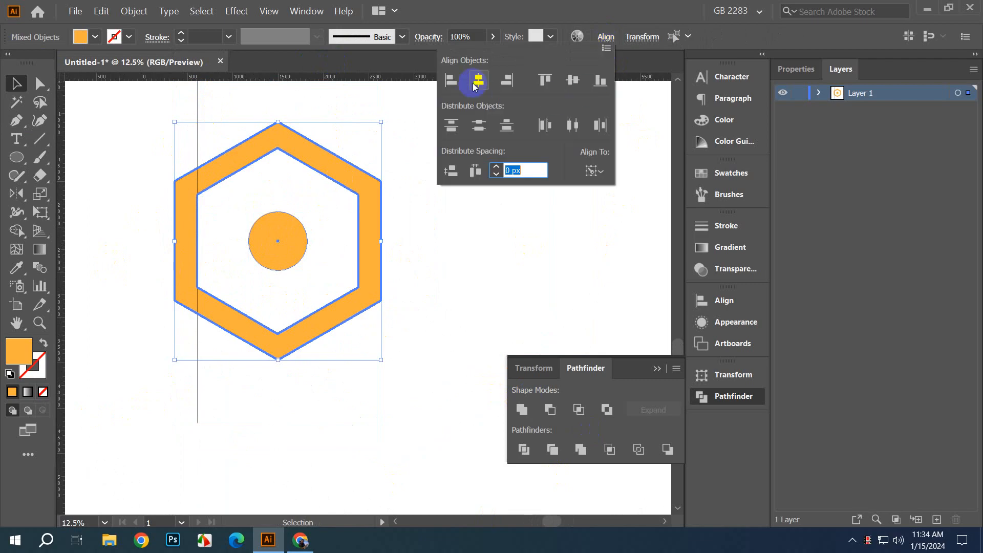
click(572, 80)
click(506, 305)
click(505, 305)
Step: Make a copy of the vertical line rotated 60° about the circle's center, using Outline view to locate it
click(198, 116)
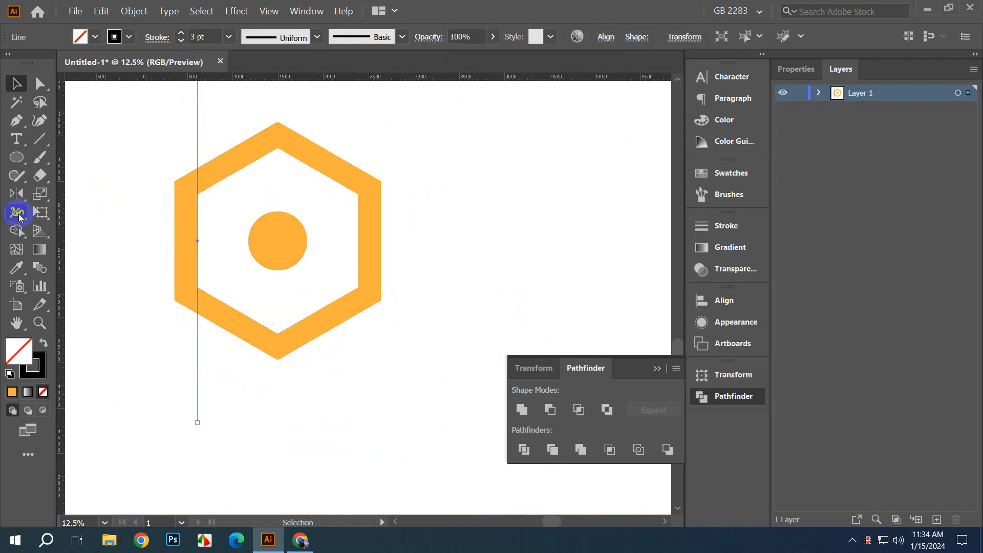
drag(16, 195, 77, 194)
key(ctrl+y)
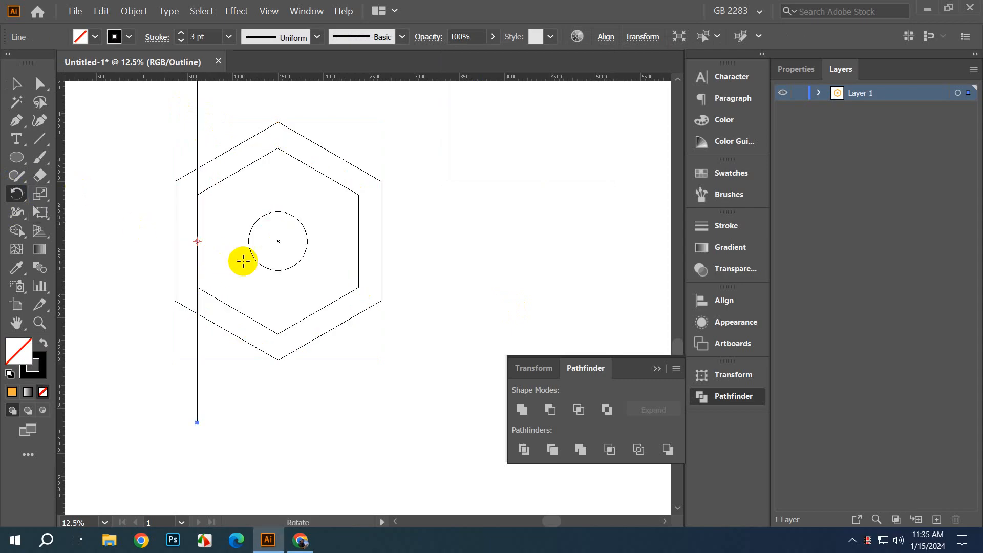
alt+click(279, 241)
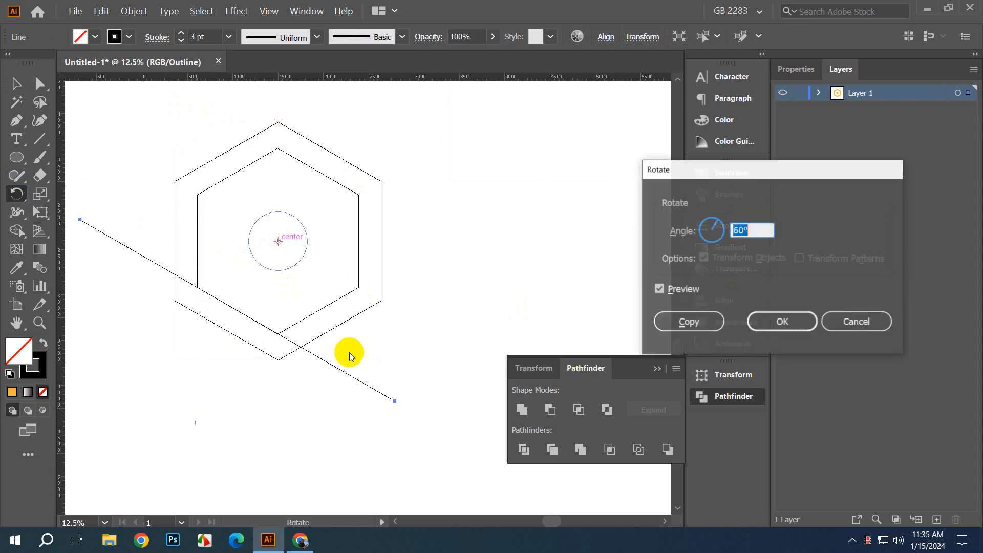
click(720, 315)
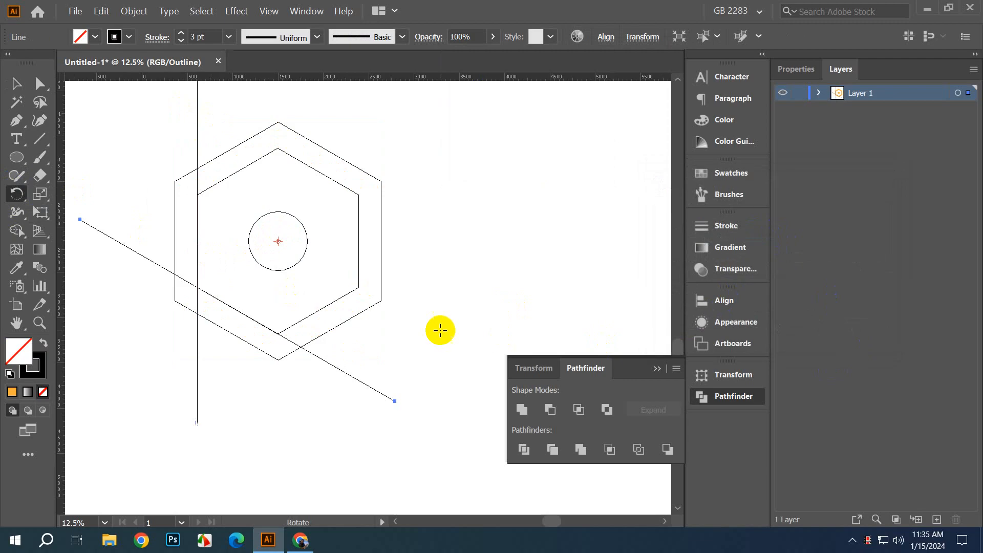
Step: Repeat the 60° rotated copy four more times so lines follow all six inner edges, and return to the colored preview
key(ctrl+d)
key(ctrl+d)
key(ctrl+d)
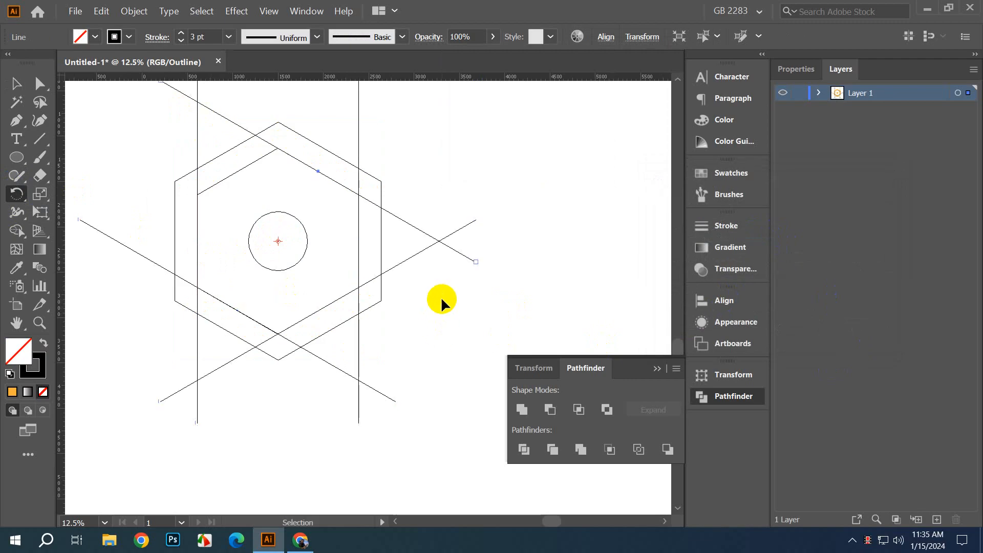
key(ctrl+d)
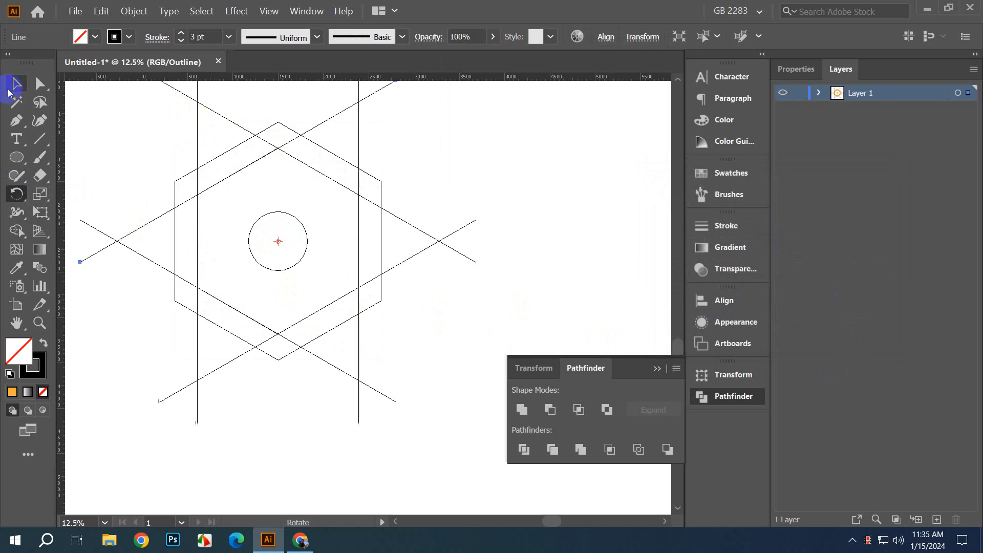
key(ctrl+y)
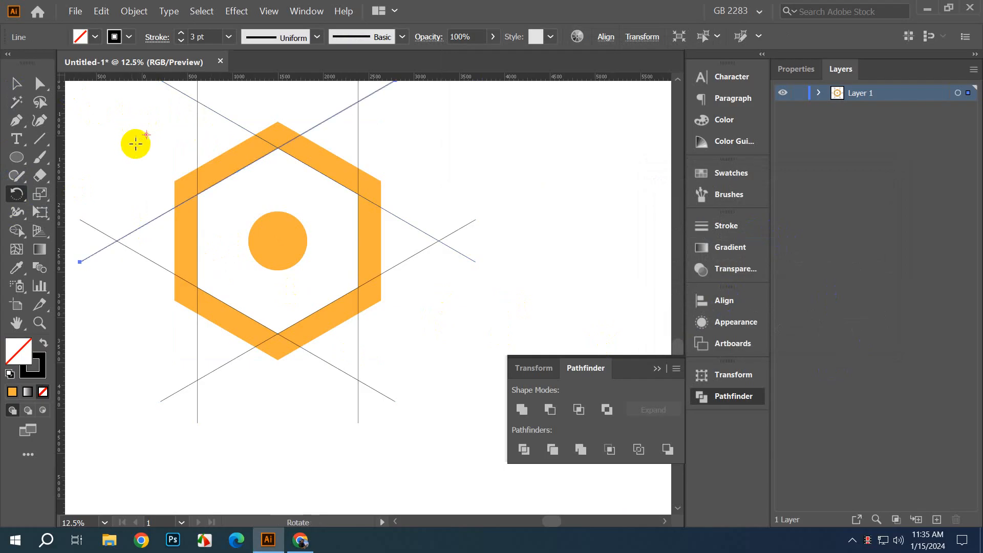
Step: Select the ring, circle and lines, and merge the ring's pieces into six interlocking side segments with the Shape Builder tool
click(19, 94)
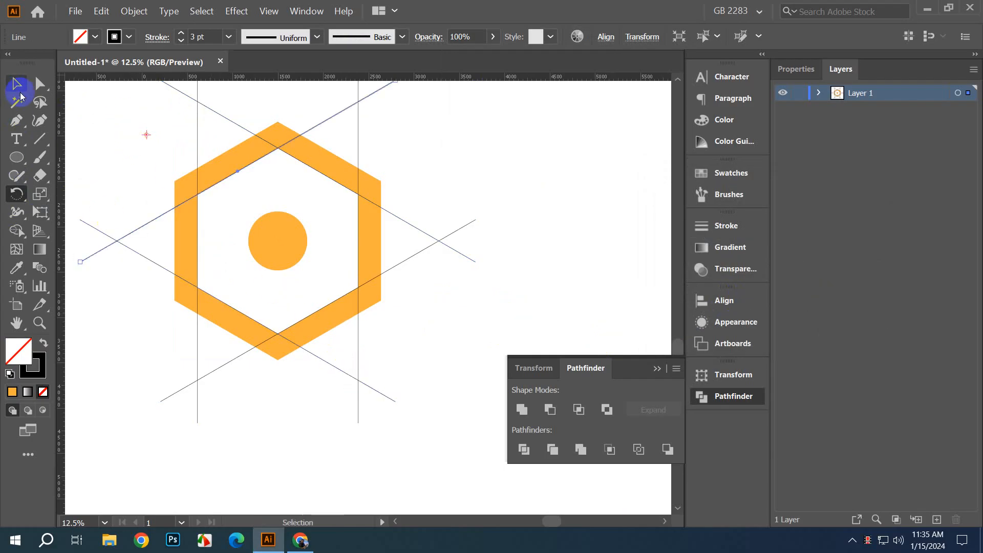
drag(148, 123, 384, 394)
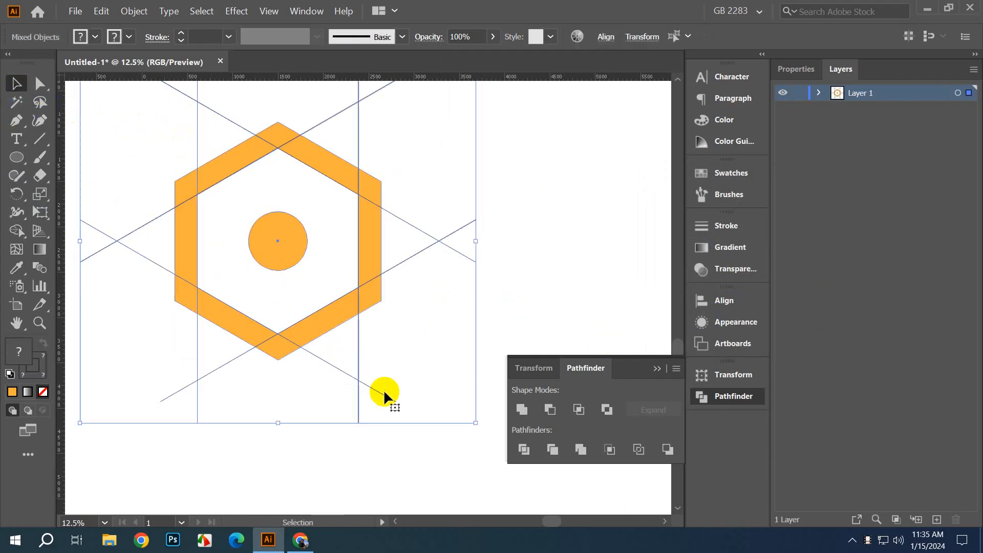
click(18, 234)
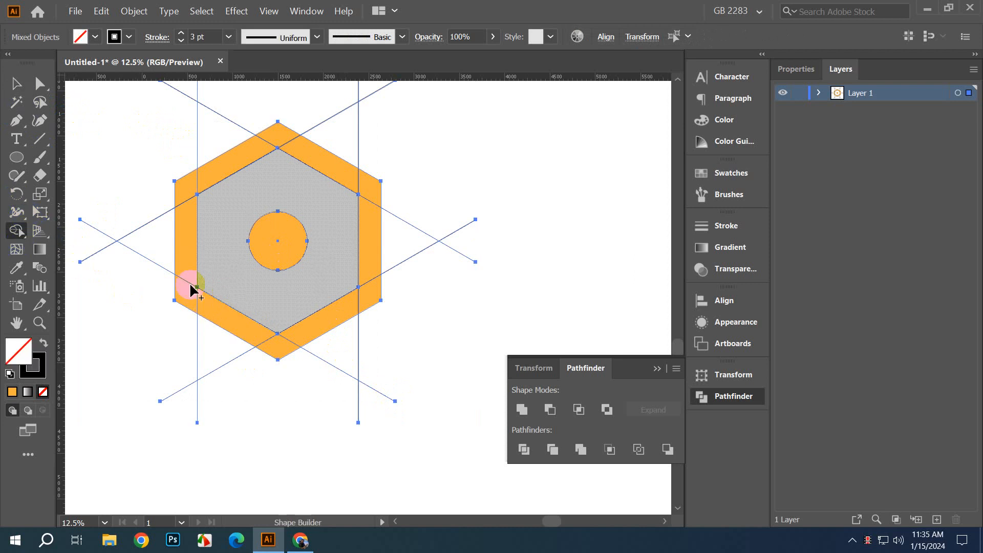
drag(180, 253, 185, 189)
drag(187, 293, 225, 321)
drag(273, 348, 309, 325)
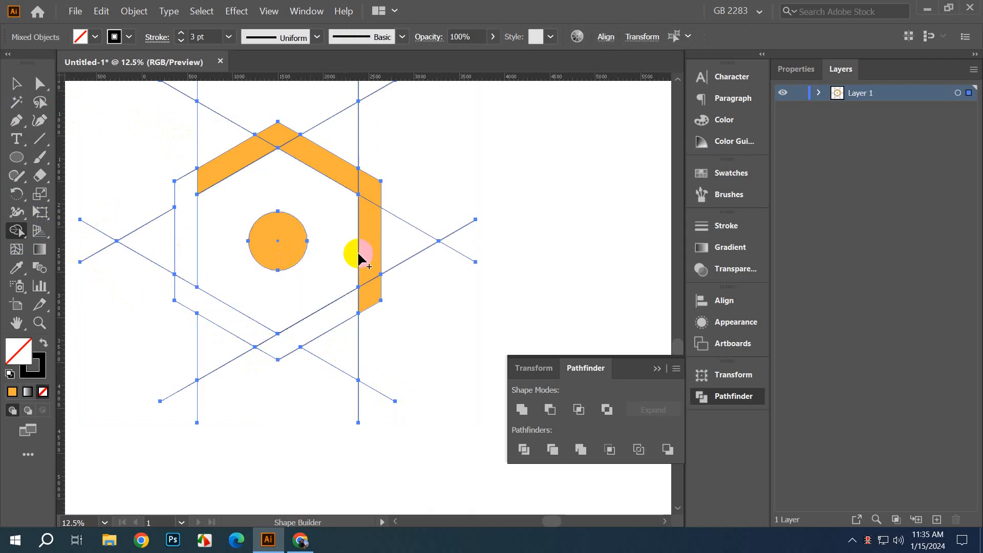
drag(372, 252, 377, 299)
drag(301, 151, 377, 185)
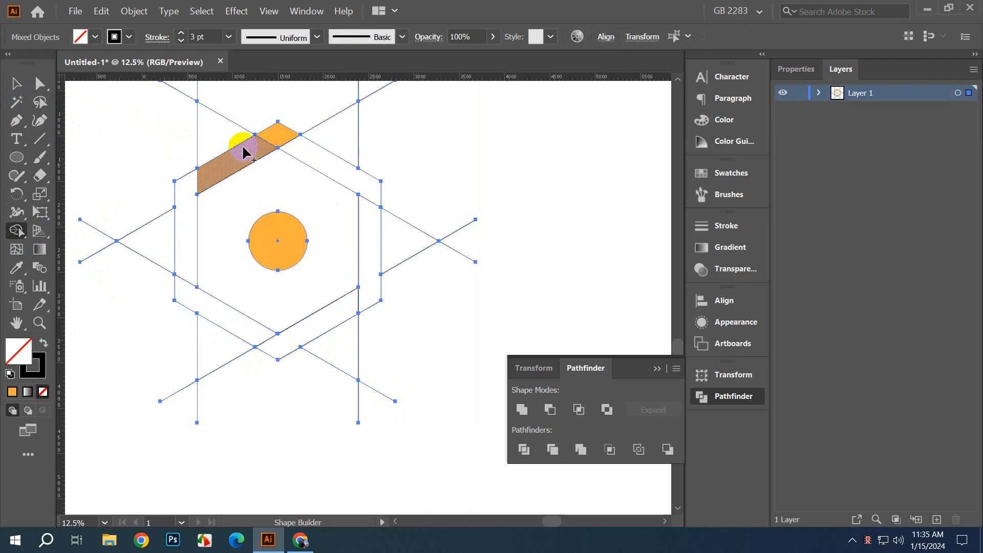
drag(246, 152, 279, 141)
Step: Remove all the line remnants outside the hexagon with the Shape Builder tool, and deselect the artwork
mouse_move(256, 112)
mouse_down()
mouse_move(166, 176)
mouse_move(138, 229)
mouse_move(140, 275)
mouse_move(117, 255)
mouse_up()
mouse_move(102, 236)
mouse_down()
mouse_move(125, 336)
mouse_move(313, 382)
mouse_move(365, 344)
mouse_move(418, 283)
mouse_move(416, 187)
mouse_move(391, 161)
mouse_move(303, 112)
mouse_move(327, 88)
mouse_move(389, 97)
mouse_move(454, 258)
mouse_move(361, 421)
mouse_move(251, 434)
mouse_up()
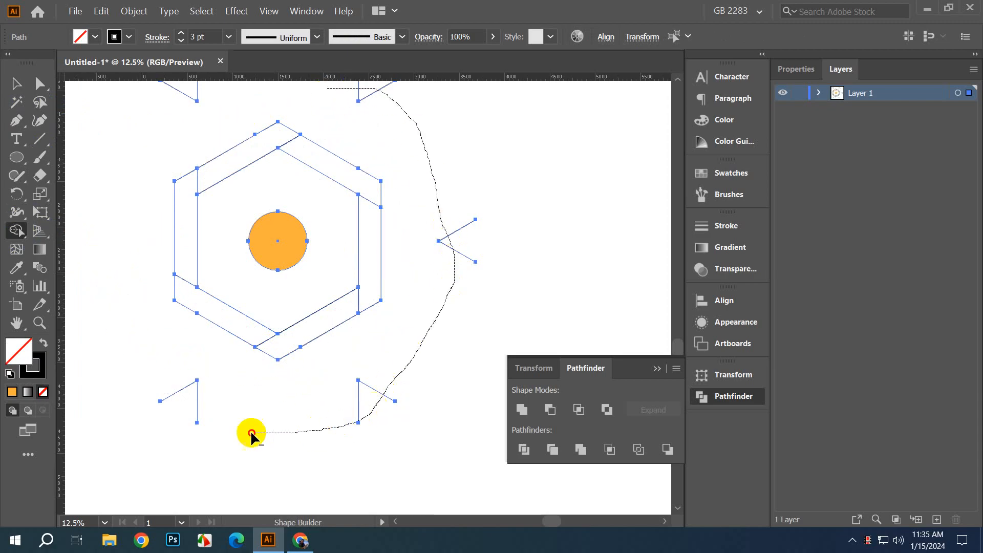
drag(164, 385, 157, 381)
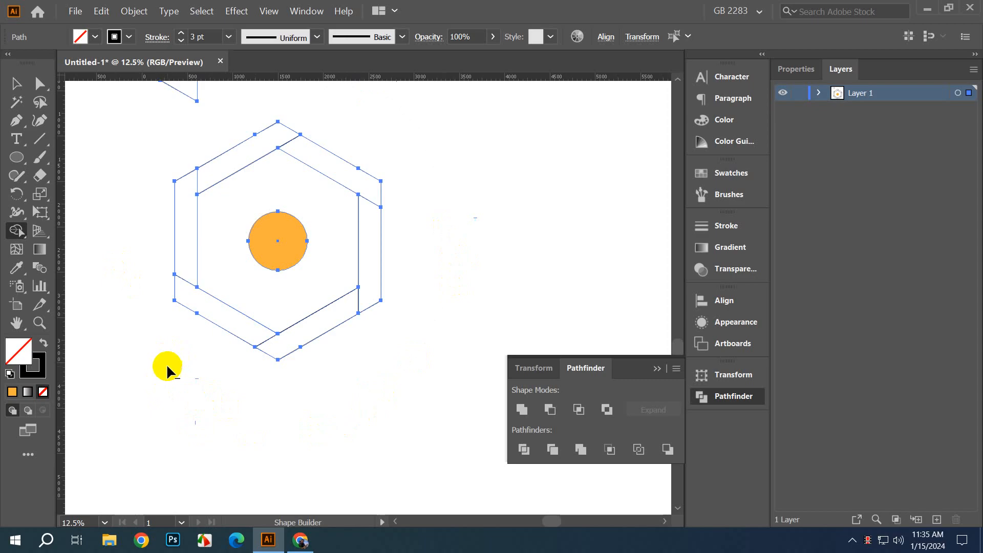
scroll(218, 142, up, 3)
scroll(115, 192, down, 2)
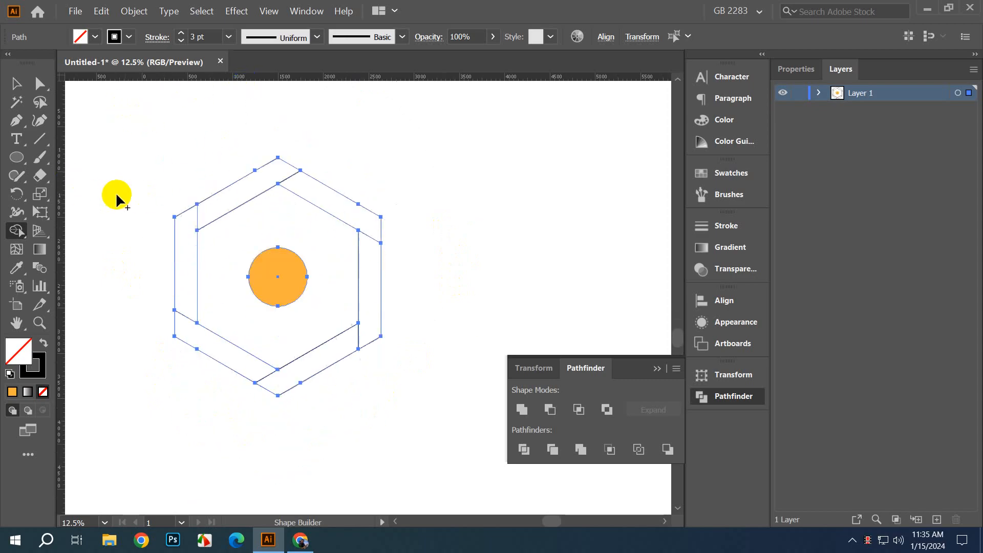
click(16, 83)
click(204, 127)
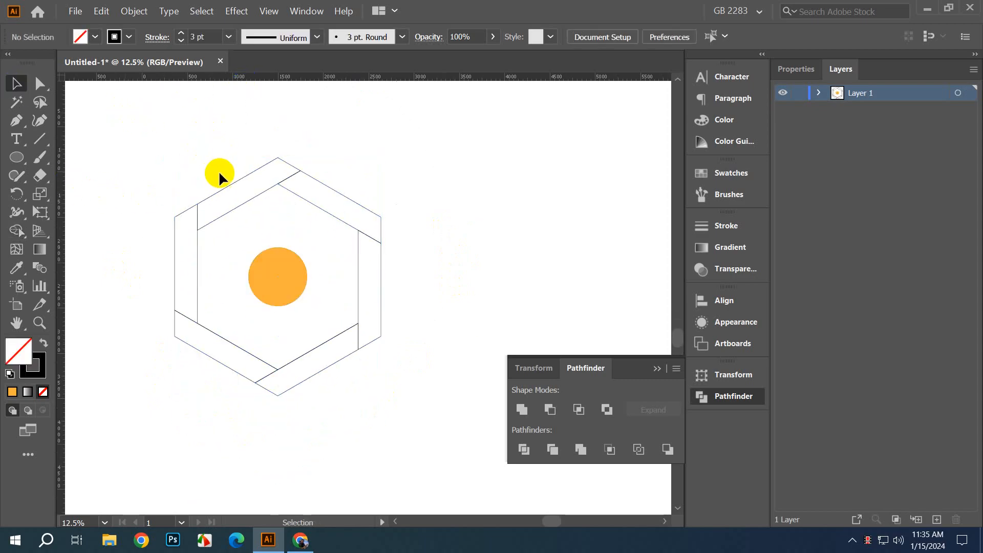
Step: Fill the hexagon's upper-left segment with yellow, and remove its stroke
click(229, 197)
click(717, 173)
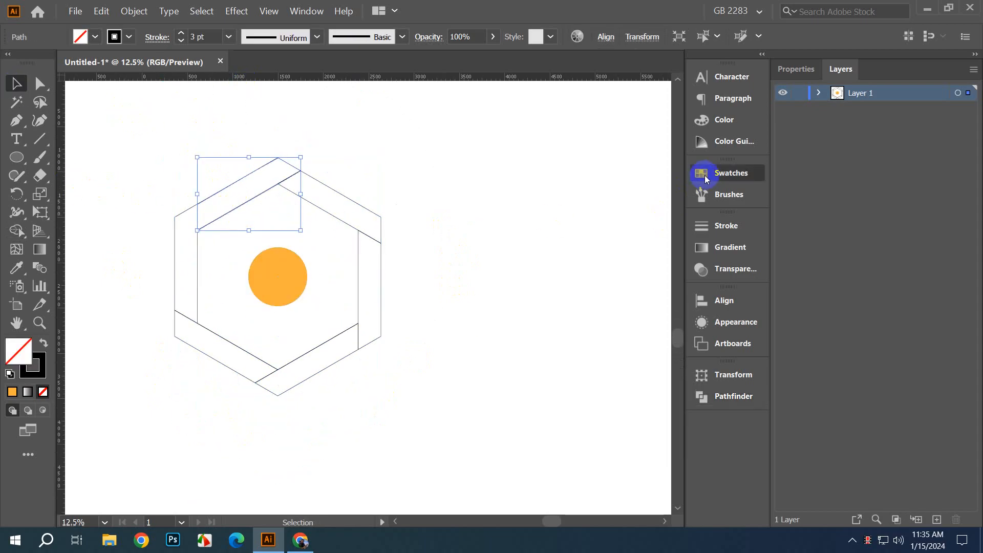
click(564, 217)
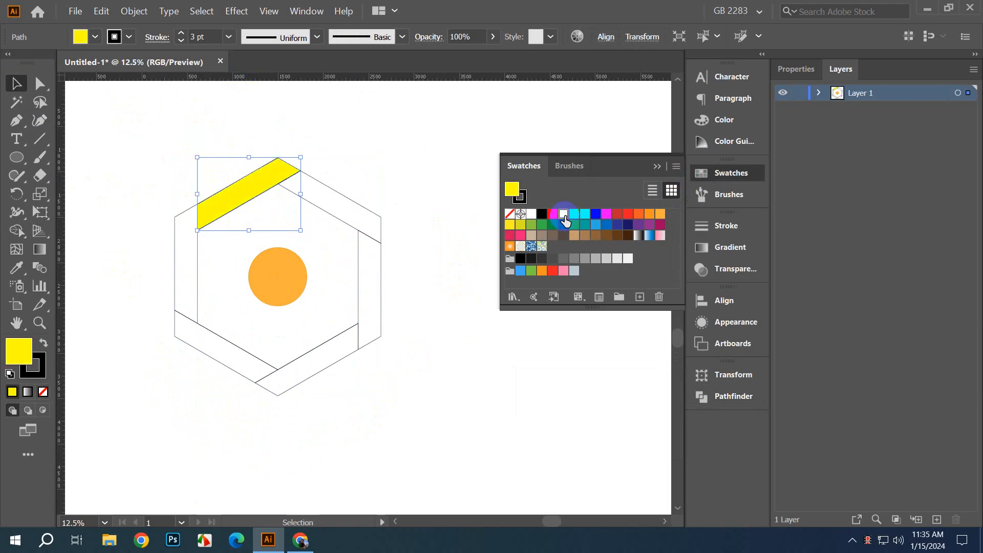
click(41, 373)
click(43, 391)
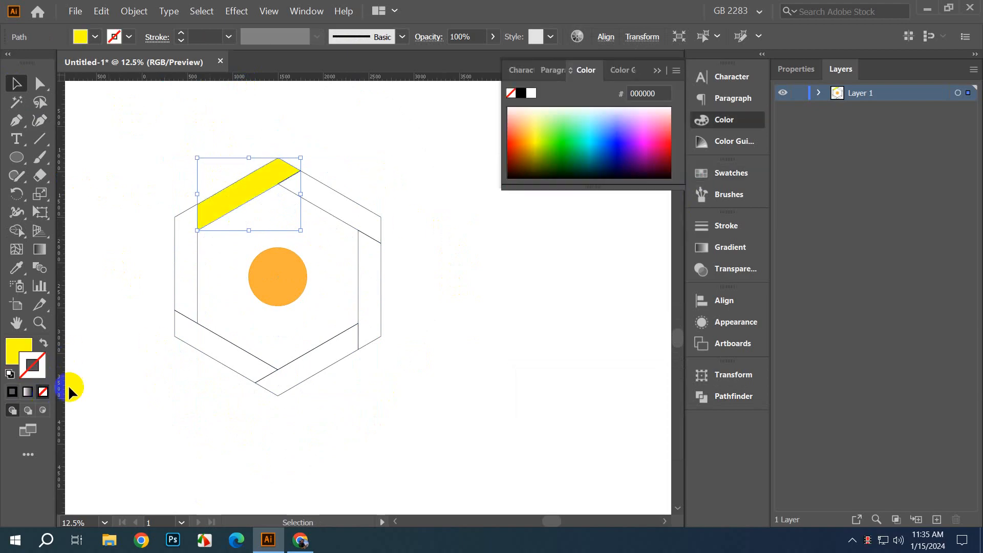
click(235, 345)
Step: Fill the upper-right segment with yellow-green (D9FF0A) and no stroke, and fill the vertical right segment with black
drag(401, 164, 347, 199)
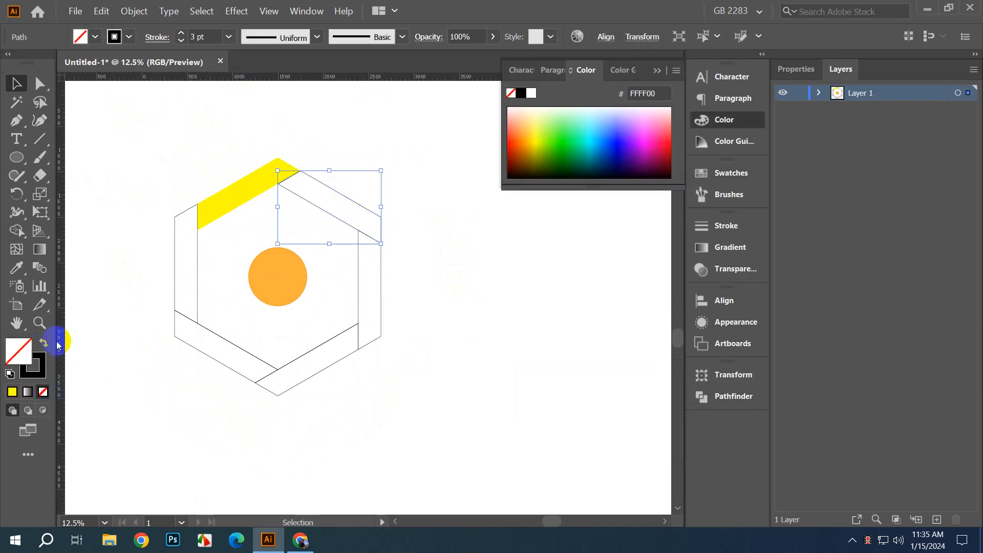
click(43, 342)
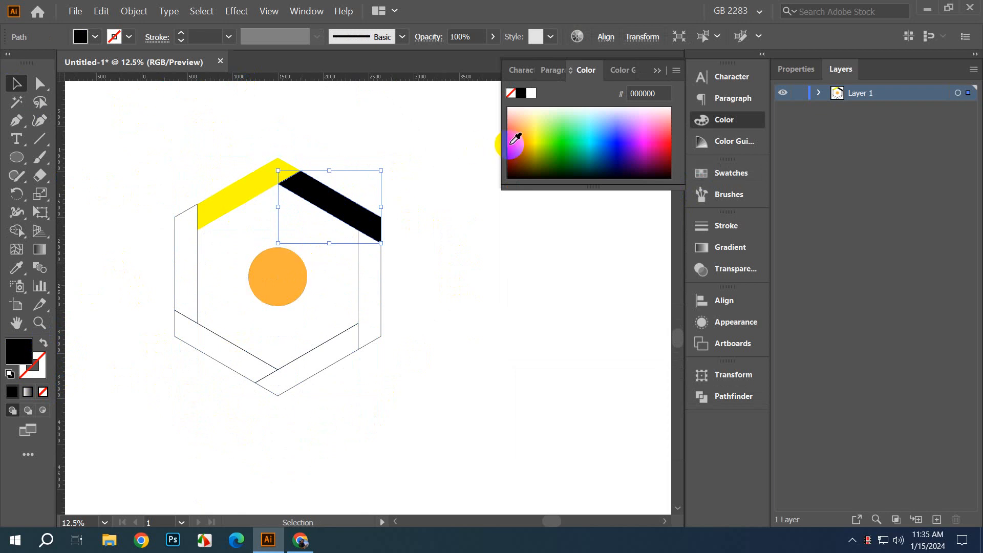
click(516, 168)
drag(372, 305, 373, 305)
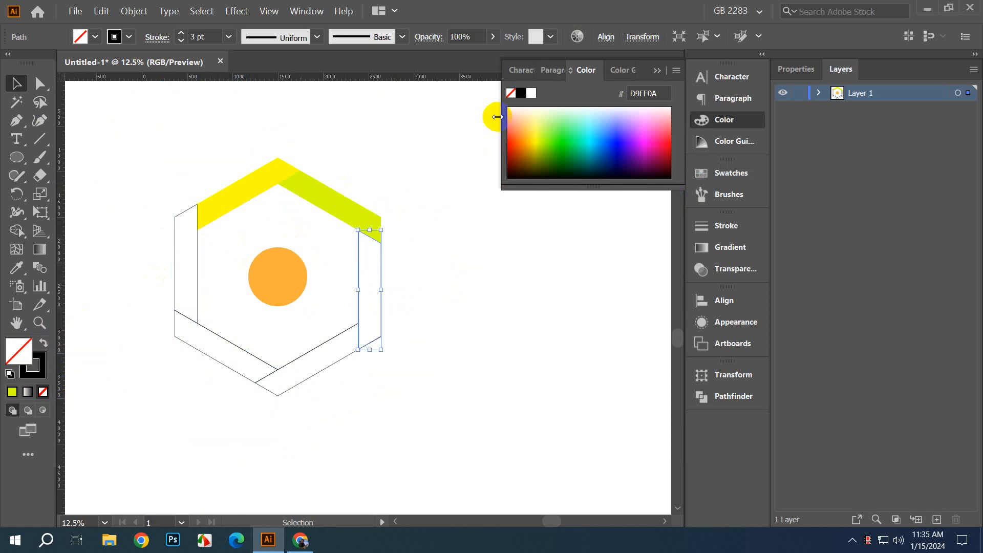
click(520, 92)
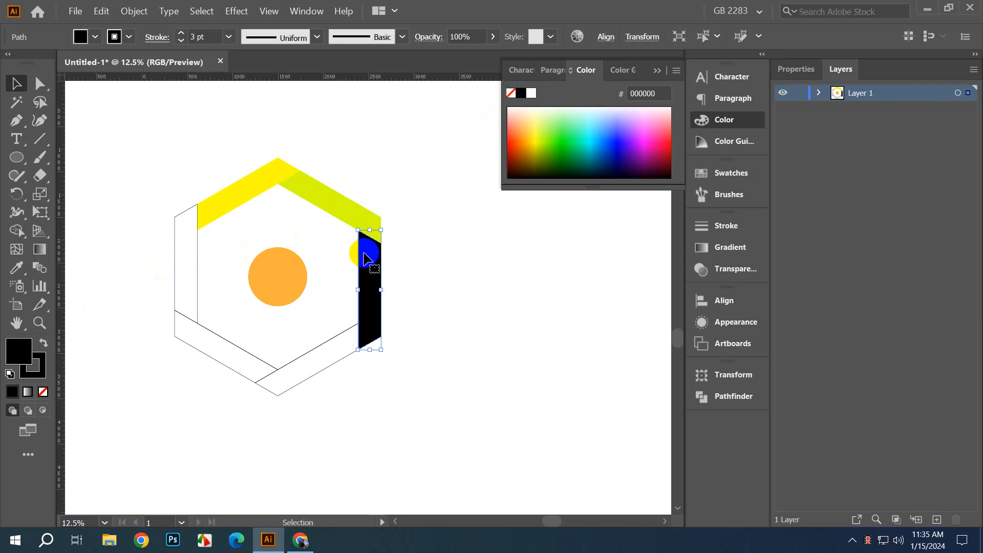
Step: Try to fill the hexagon's lower-right segment with green (089700) by selecting its inner edge, and deselect it
click(333, 337)
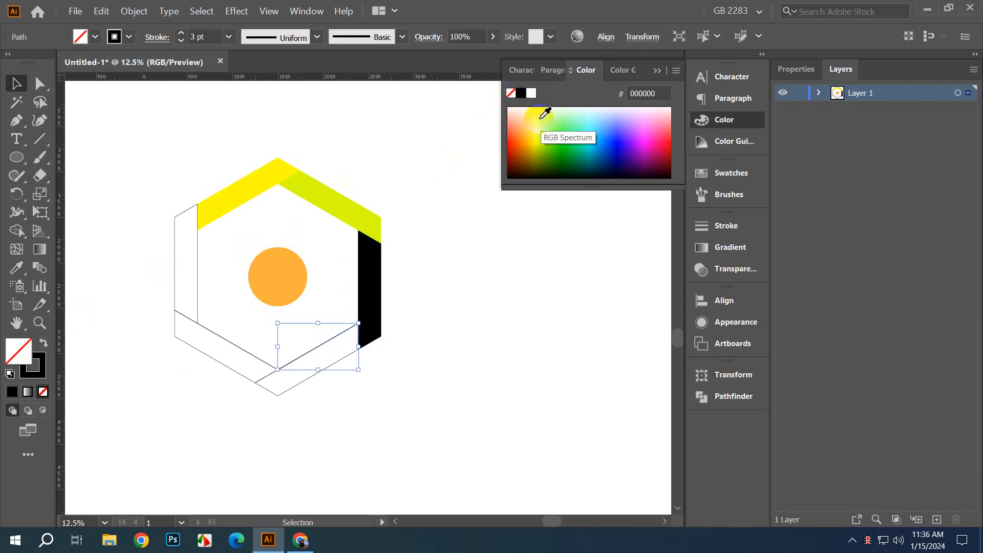
click(519, 94)
click(565, 150)
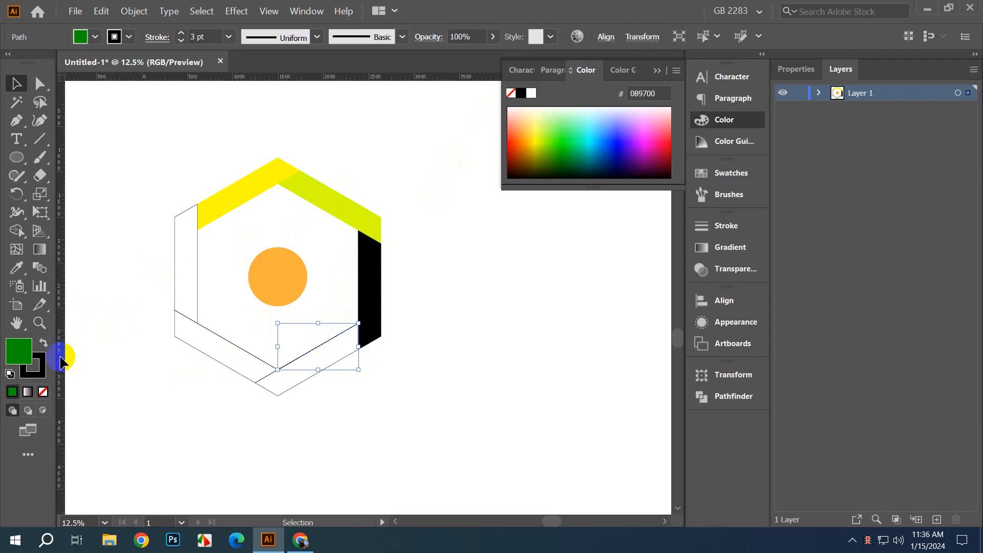
click(159, 367)
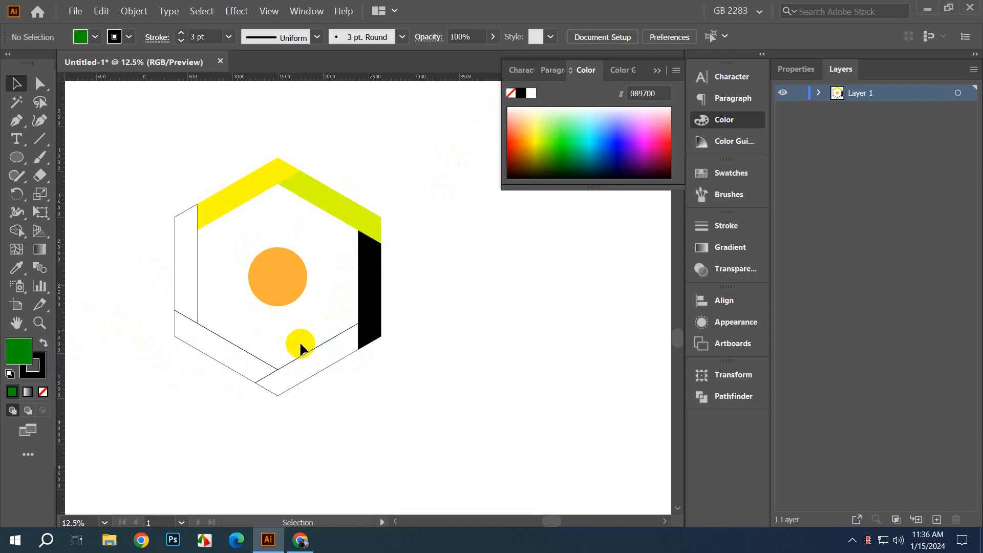
Step: Retry applying the green fill to the hexagon's lower-right segment from its outer edge, and deselect it
click(327, 384)
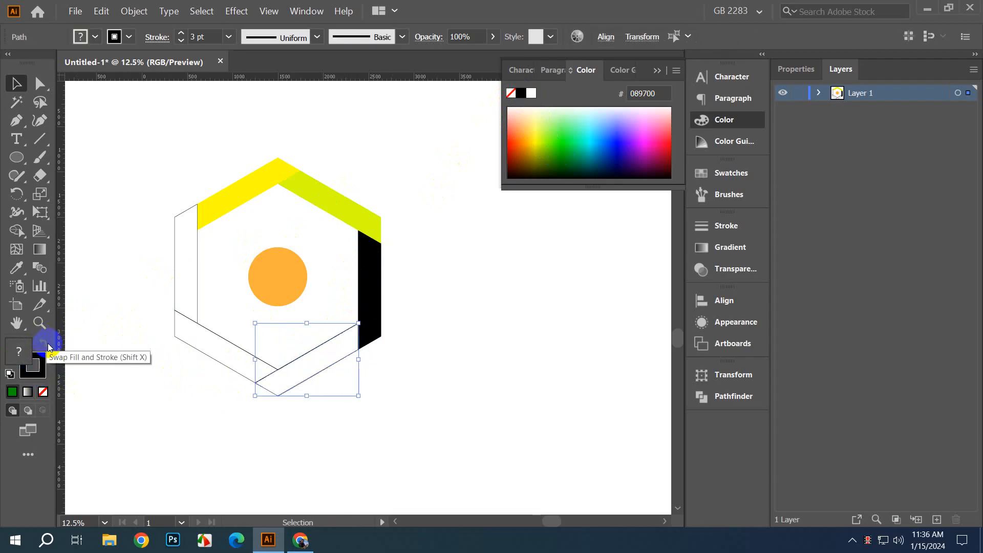
click(15, 393)
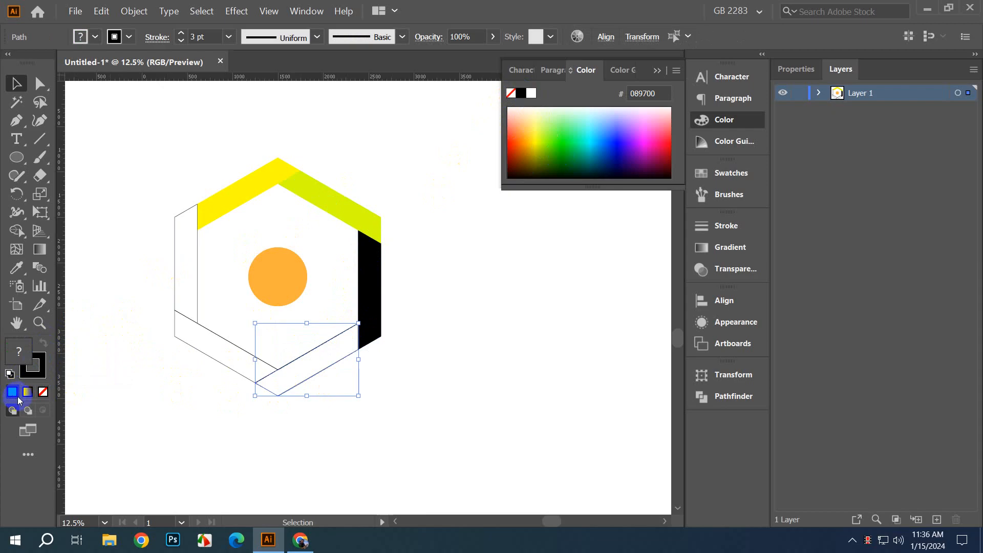
click(220, 407)
scroll(309, 387, up, 3)
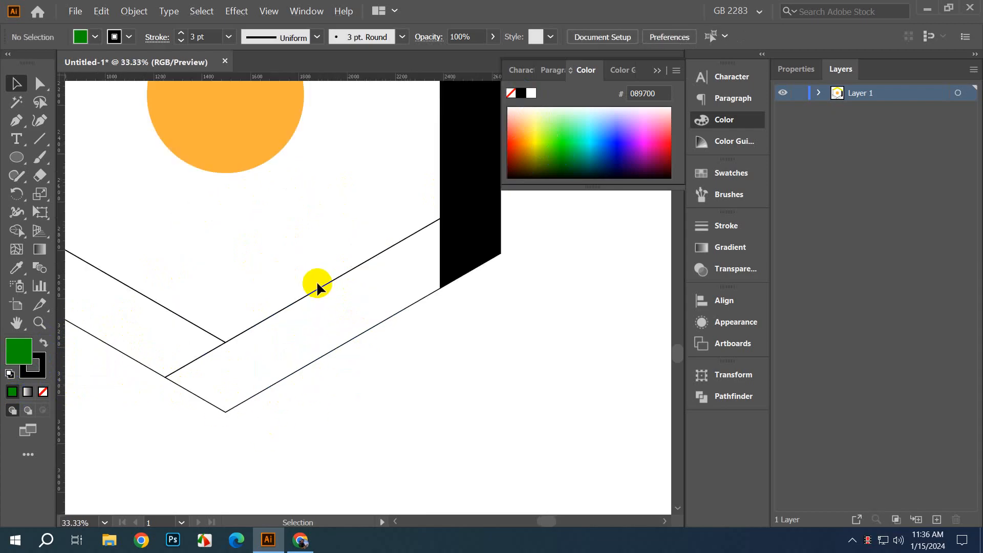
Step: Remove the fill from the path selected at the lower-right segment's inner edge, and deselect it
click(282, 323)
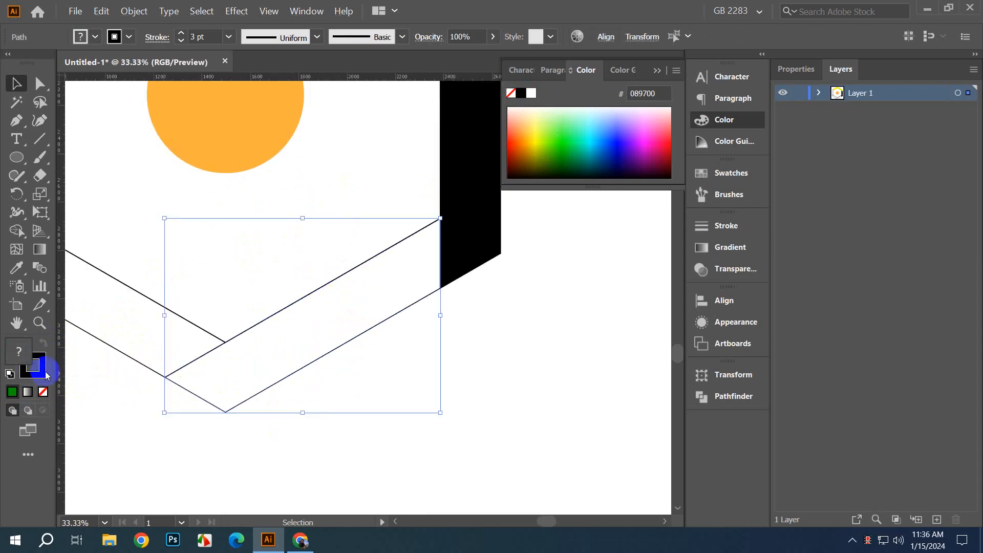
click(43, 391)
click(174, 448)
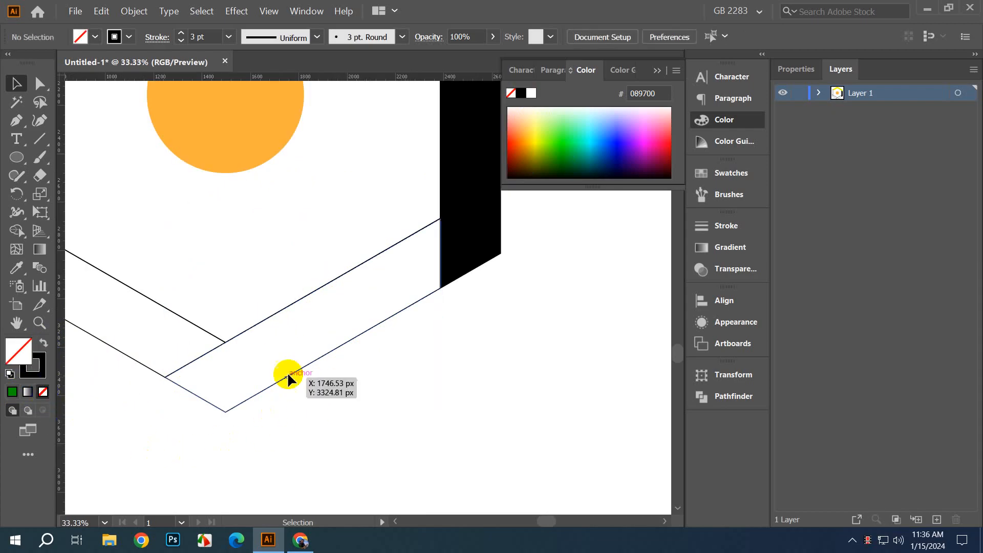
Step: Fill the hexagon's lower-right segment with green (089700), remove its stroke, and deselect it
click(288, 375)
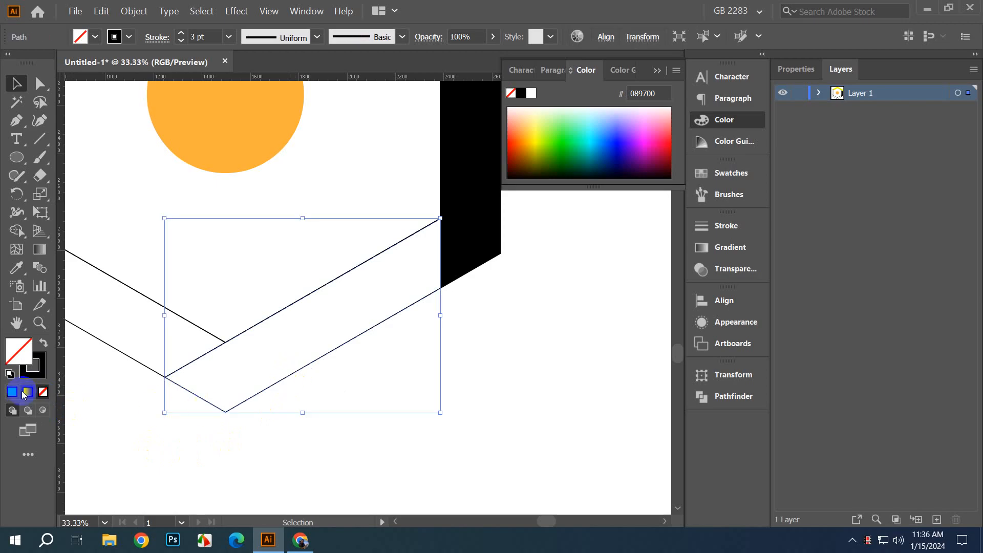
click(22, 392)
click(246, 434)
click(292, 374)
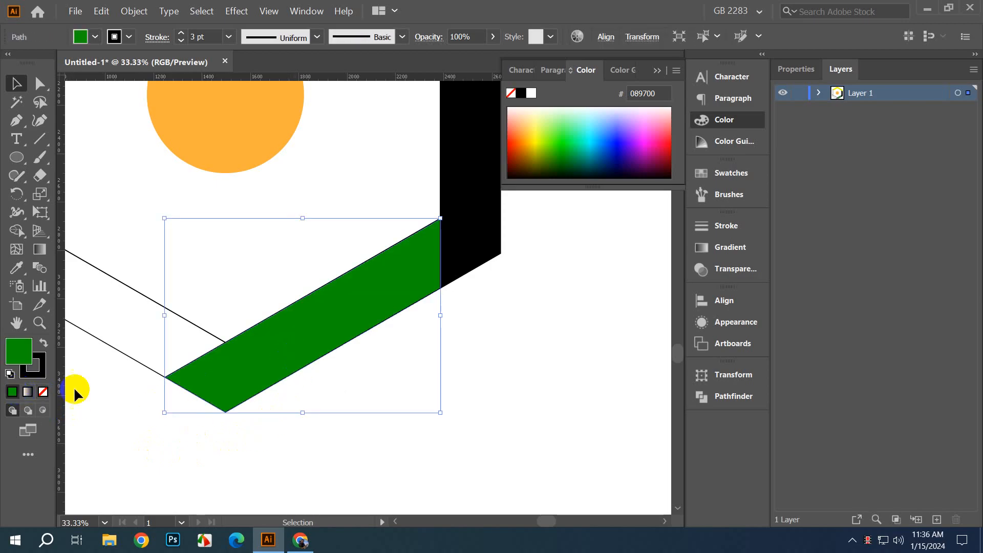
click(34, 377)
click(43, 392)
click(176, 450)
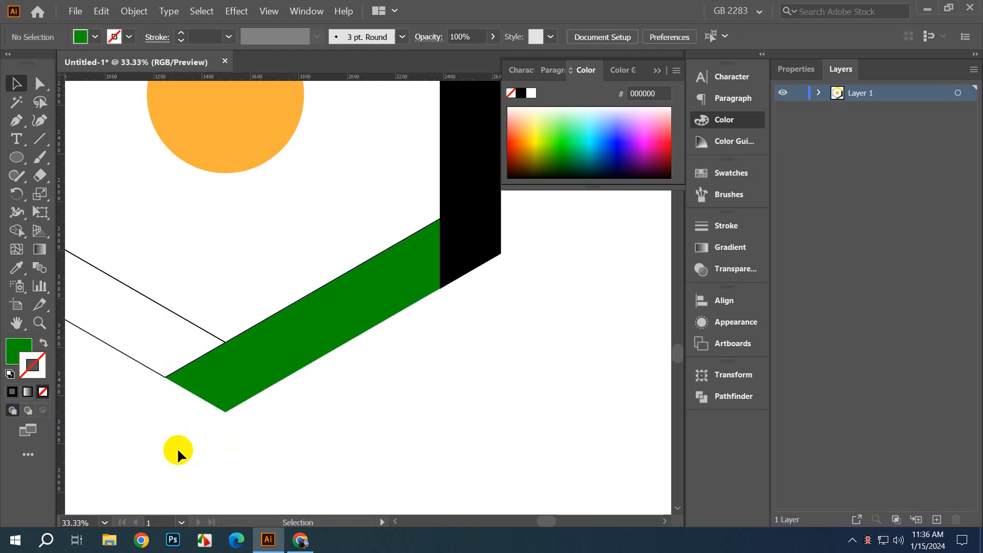
Step: Swap the lower-left segment's fill and stroke so that it has a black fill and no stroke
scroll(428, 310, left, 5)
click(410, 287)
click(45, 365)
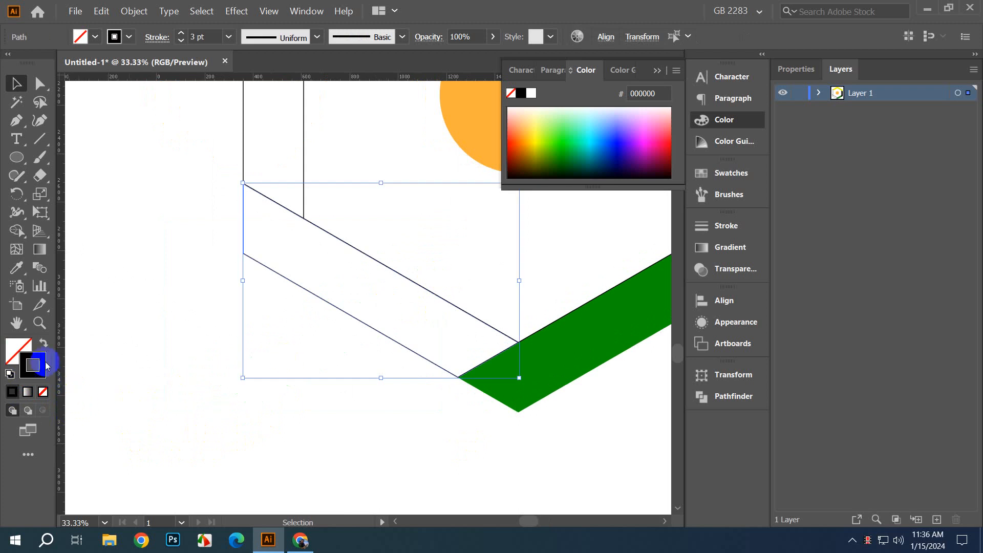
click(45, 353)
click(174, 392)
Step: Give the hexagon's vertical left segment a black fill and no stroke by swapping its fill and stroke
scroll(227, 308, up, 3)
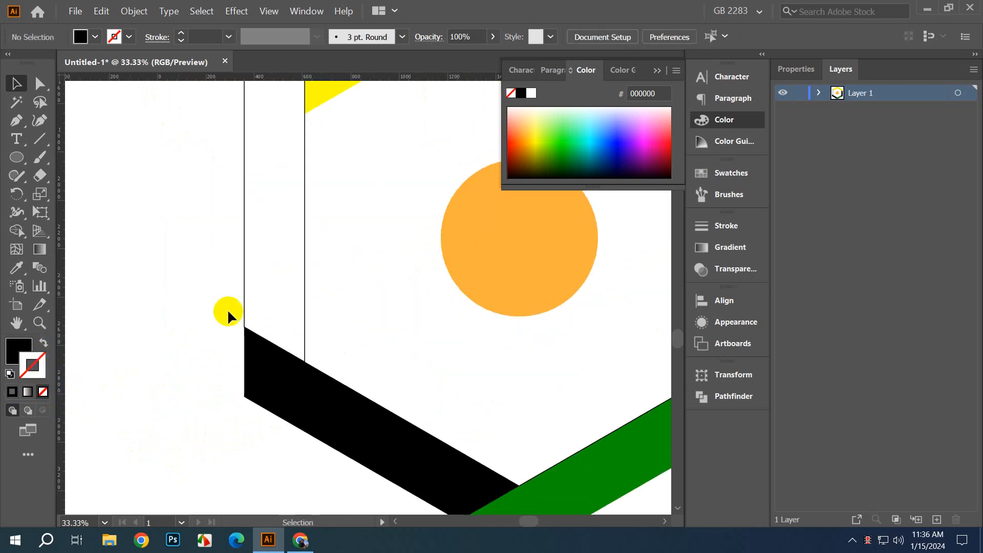
click(288, 266)
click(32, 361)
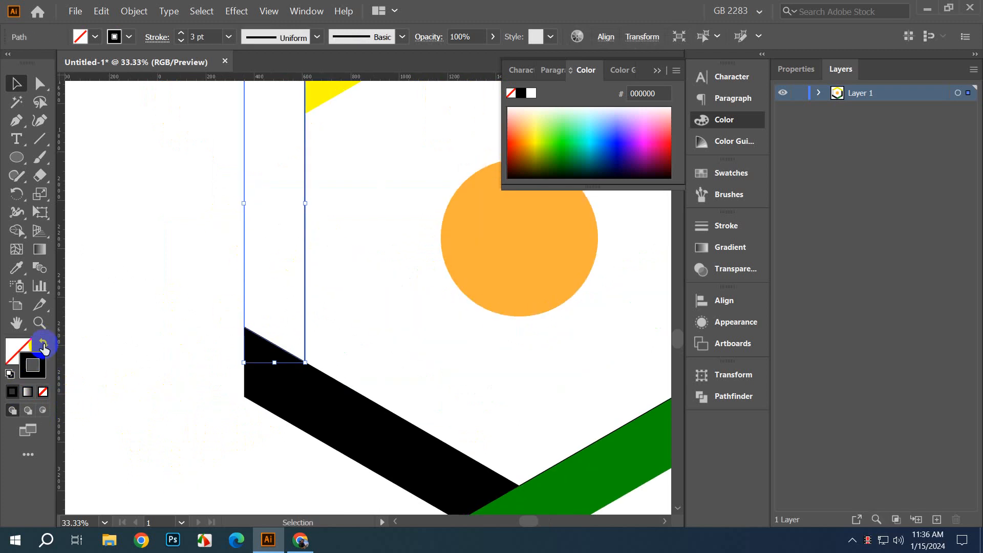
click(43, 348)
click(123, 341)
Step: Delete the orange circle in the center of the hexagon
scroll(179, 295, down, 3)
scroll(277, 379, up, 1)
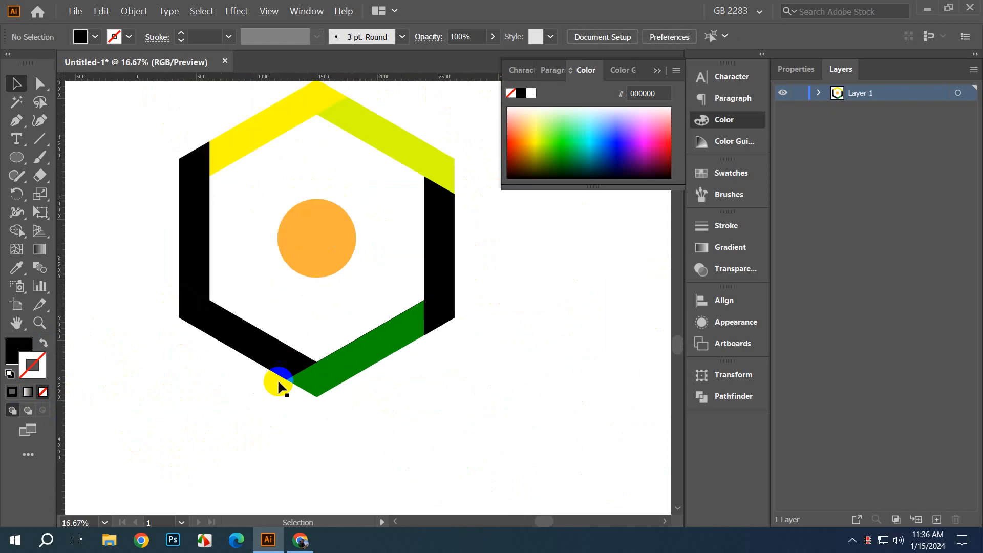
click(317, 244)
key(Delete)
scroll(395, 355, up, 1)
scroll(278, 257, down, 1)
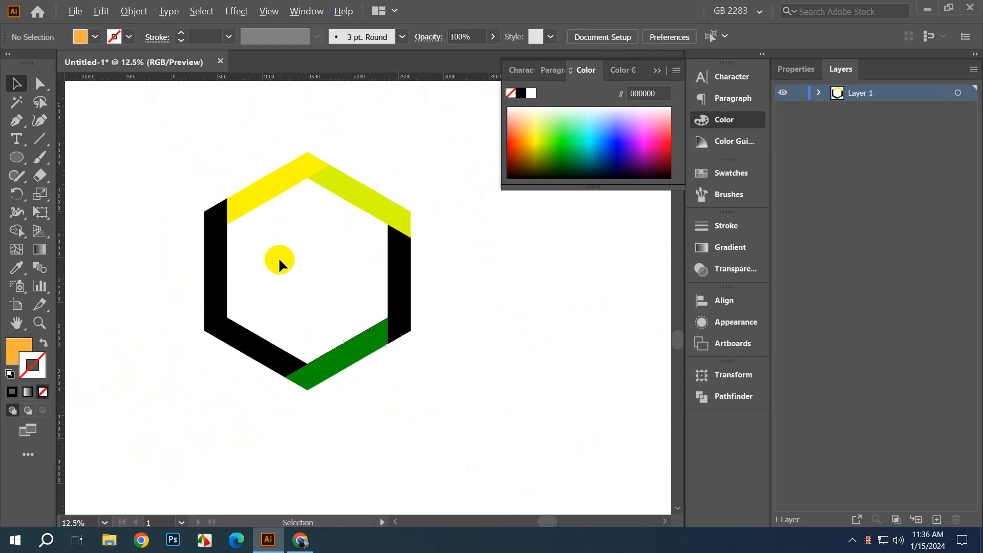
scroll(271, 255, down, 1)
scroll(249, 212, up, 1)
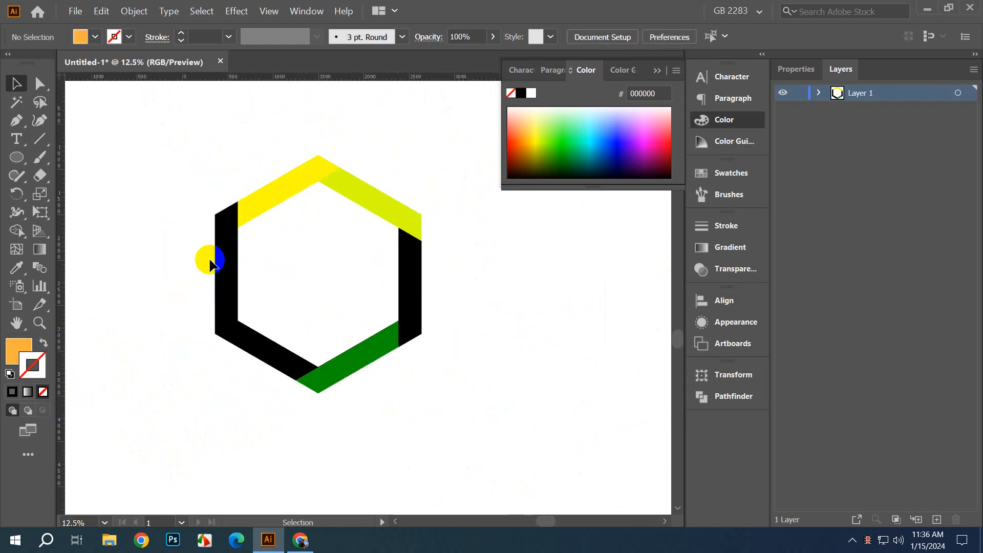
Step: Offset the vertical left segment's path by 60 px with Miter joins
drag(190, 257, 181, 274)
click(220, 296)
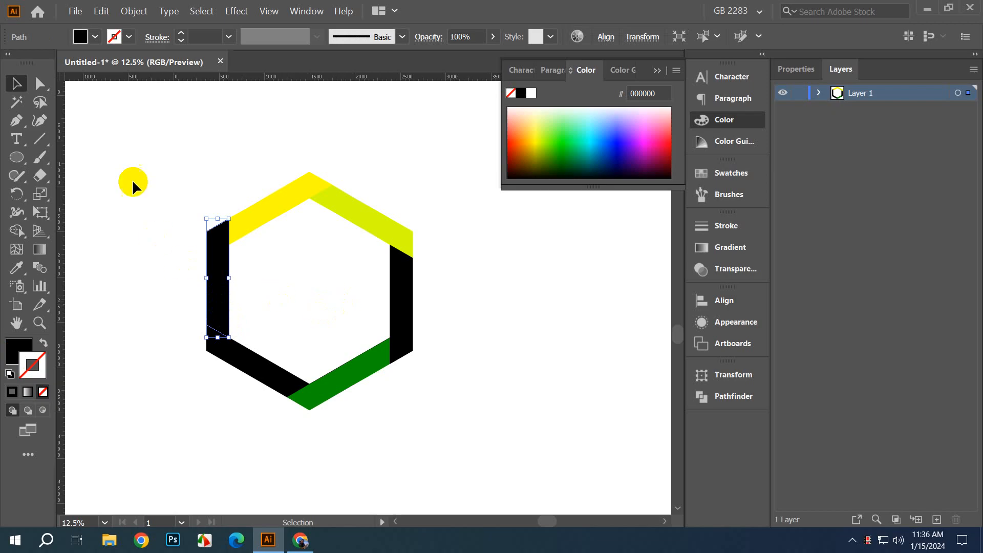
click(11, 343)
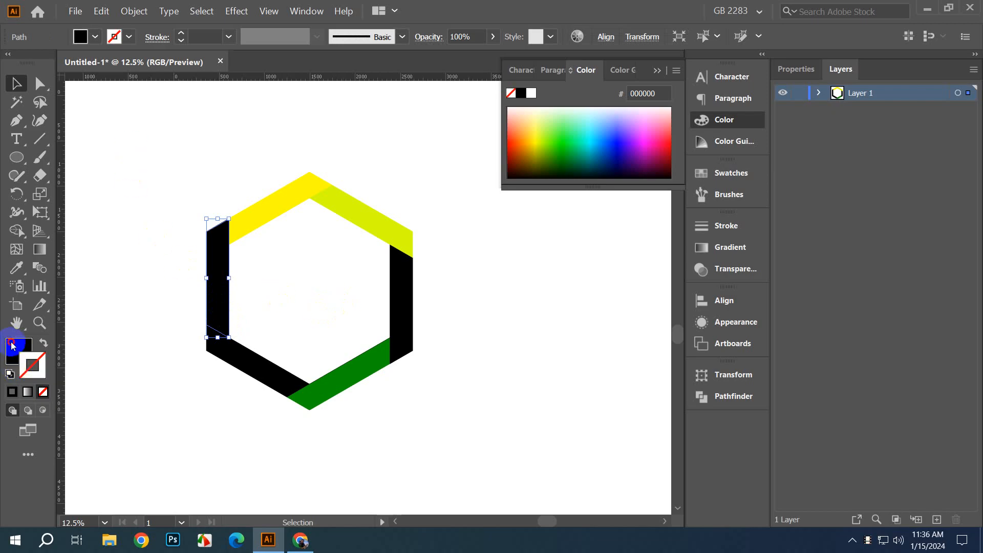
click(135, 11)
mouse_move(174, 275)
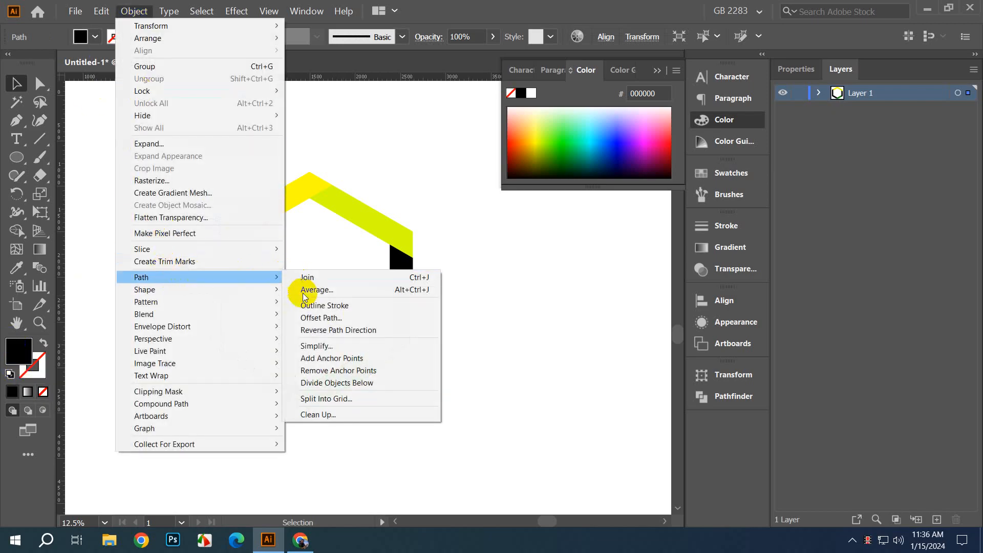
click(317, 317)
click(697, 299)
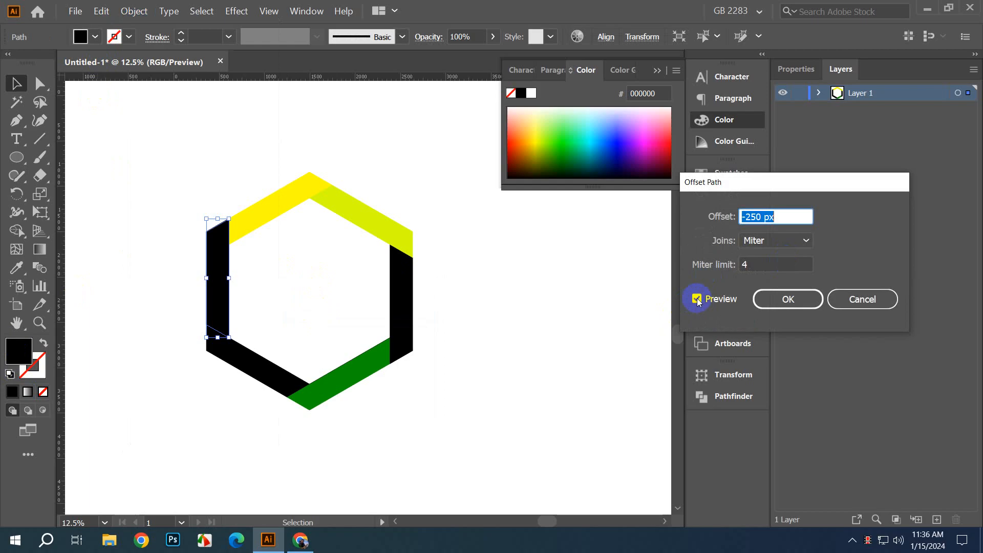
click(698, 300)
click(786, 216)
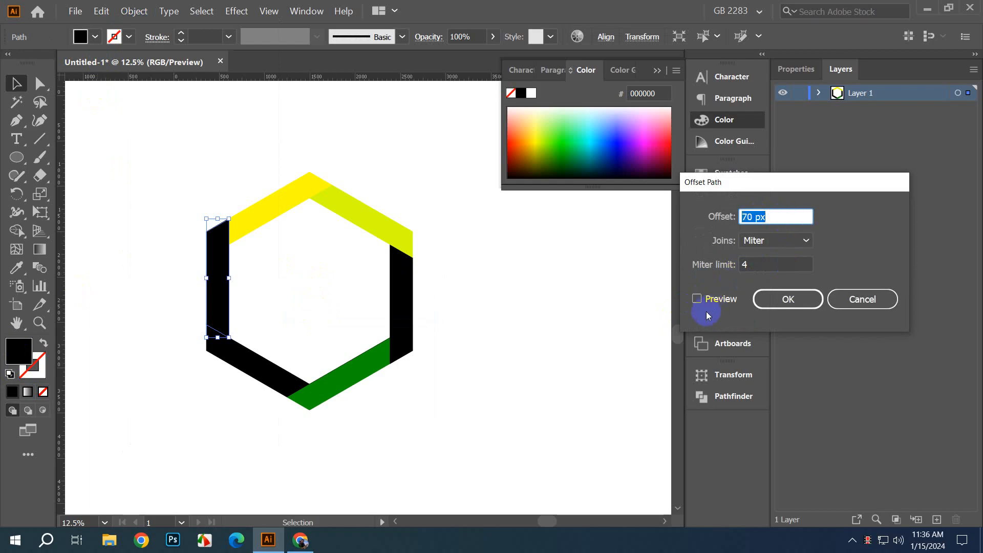
click(709, 298)
click(769, 220)
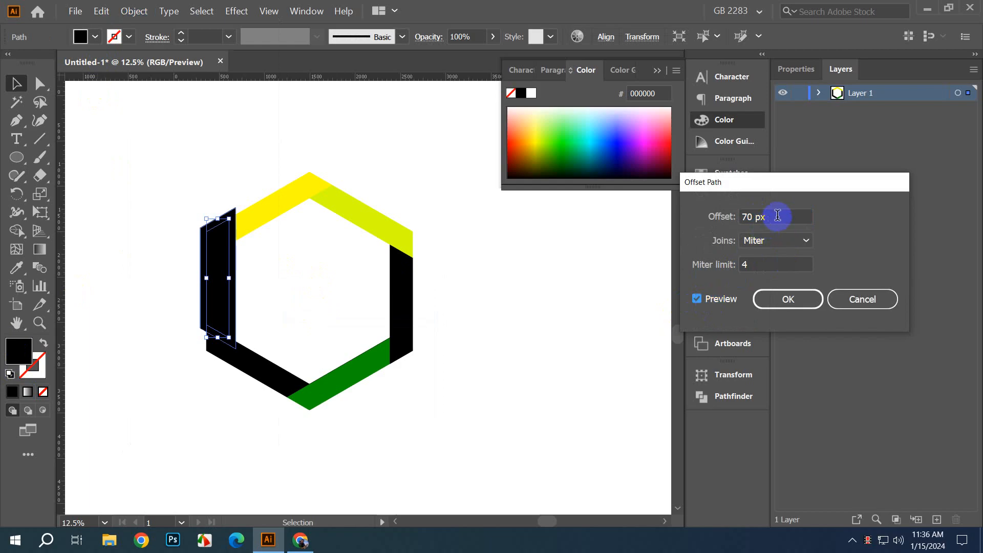
scroll(777, 216, down, 3)
scroll(777, 216, up, 2)
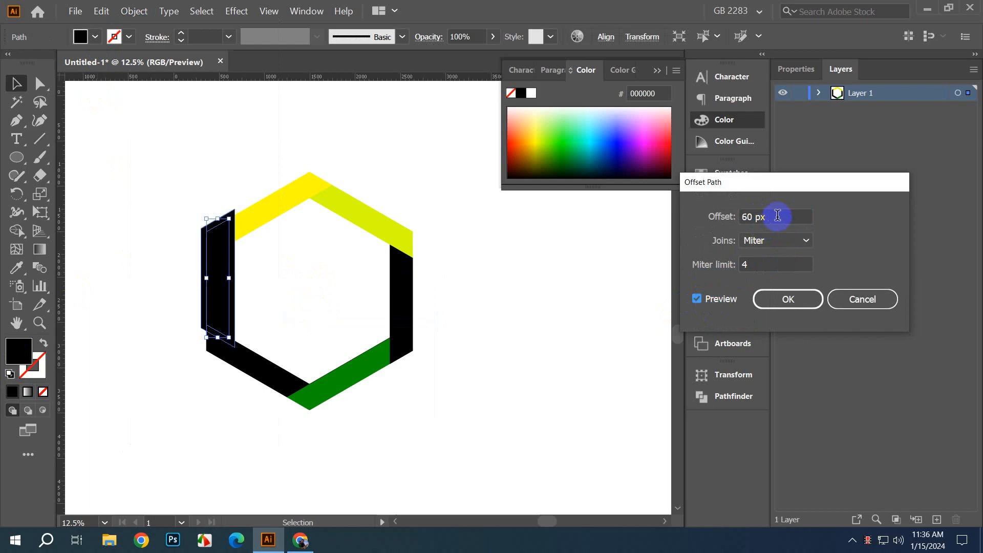
click(786, 296)
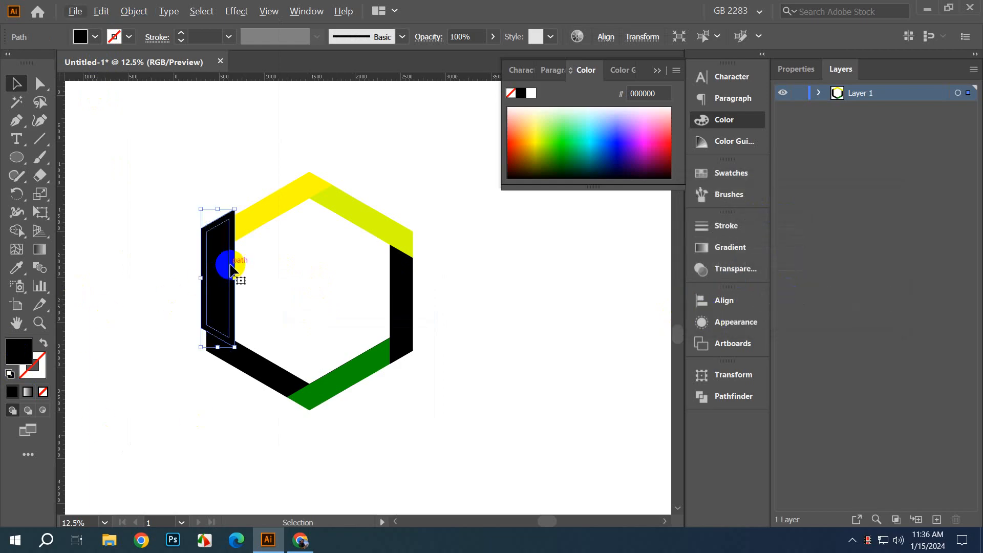
Step: Subtract the enlarged black shape from the upper-left yellow segment with Pathfinder's Minus Front, and deselect the result
scroll(241, 263, up, 2)
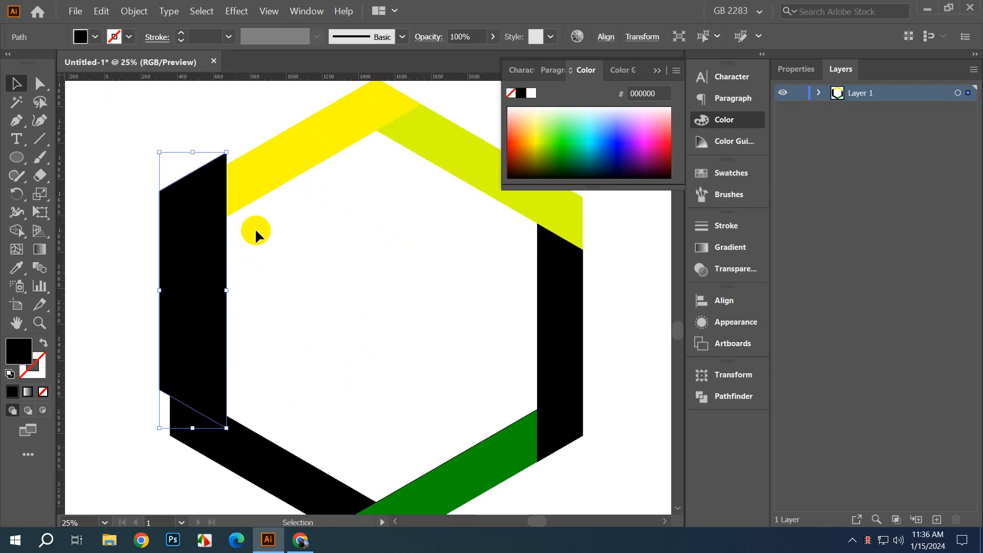
shift+click(277, 175)
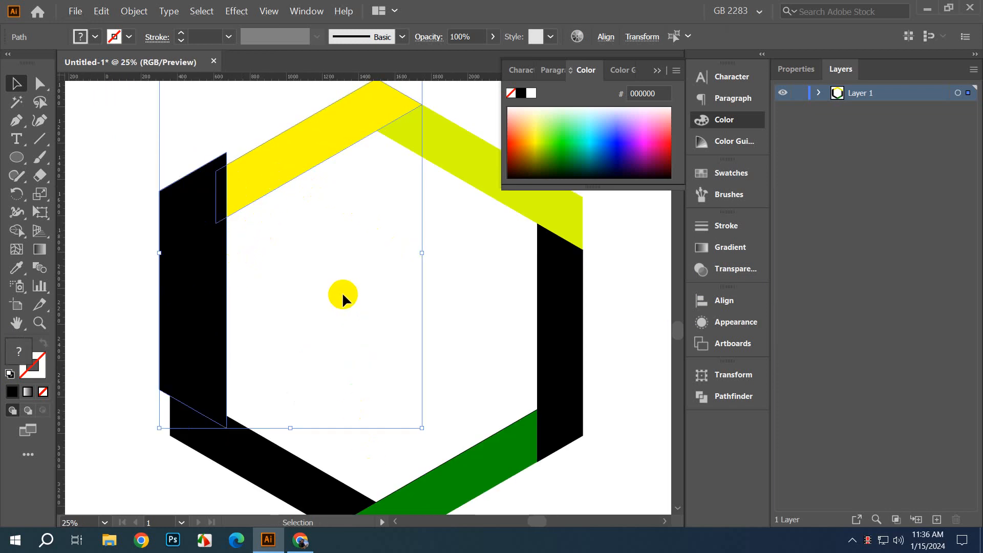
click(706, 399)
click(549, 410)
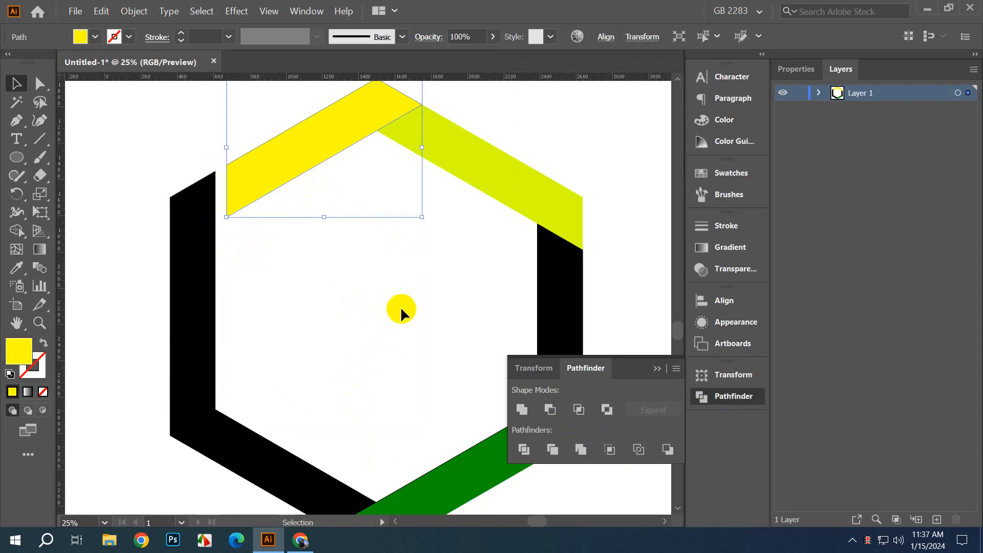
click(413, 279)
Step: Offset the upper-left yellow segment's path outward by the same distance
scroll(413, 279, up, 3)
scroll(412, 279, right, 3)
click(260, 195)
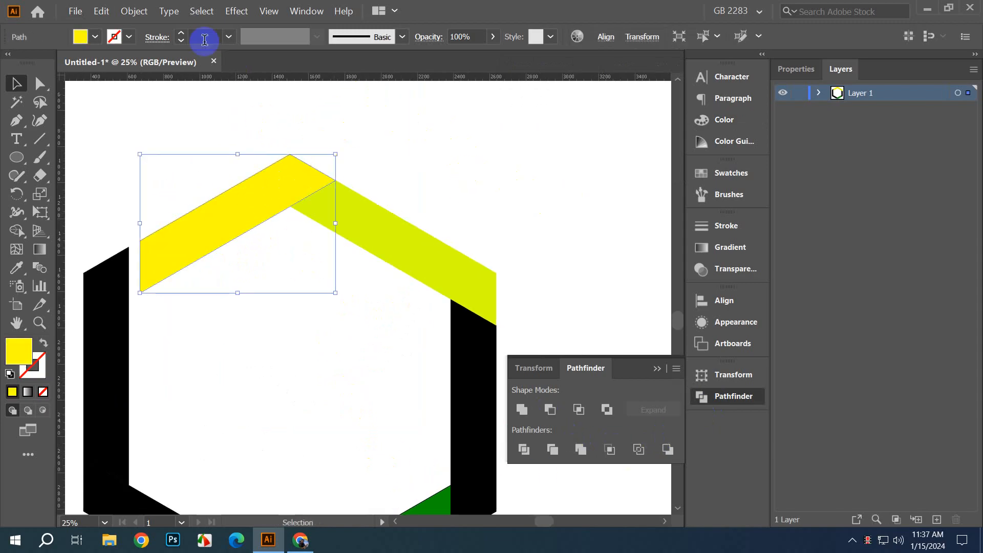
click(134, 10)
mouse_move(235, 275)
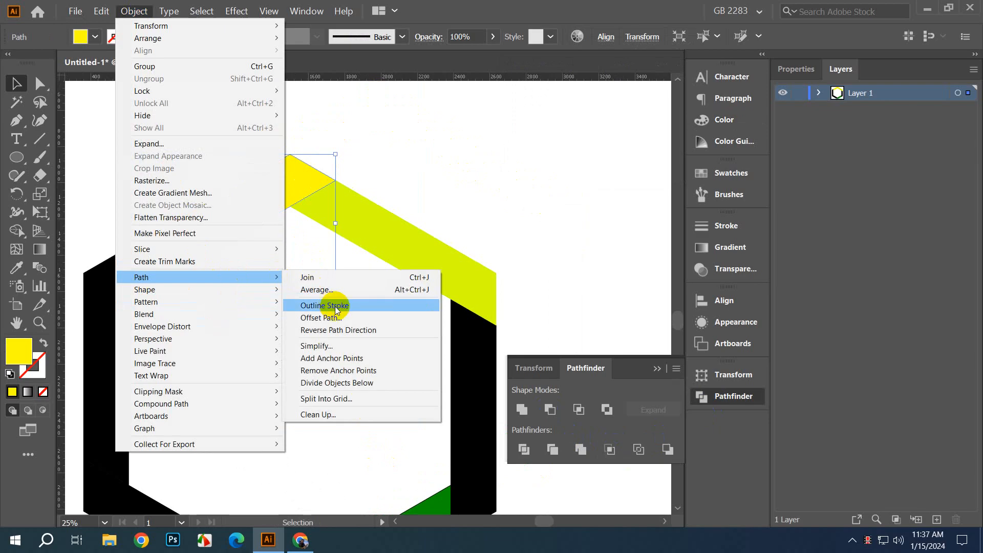
click(328, 318)
click(782, 309)
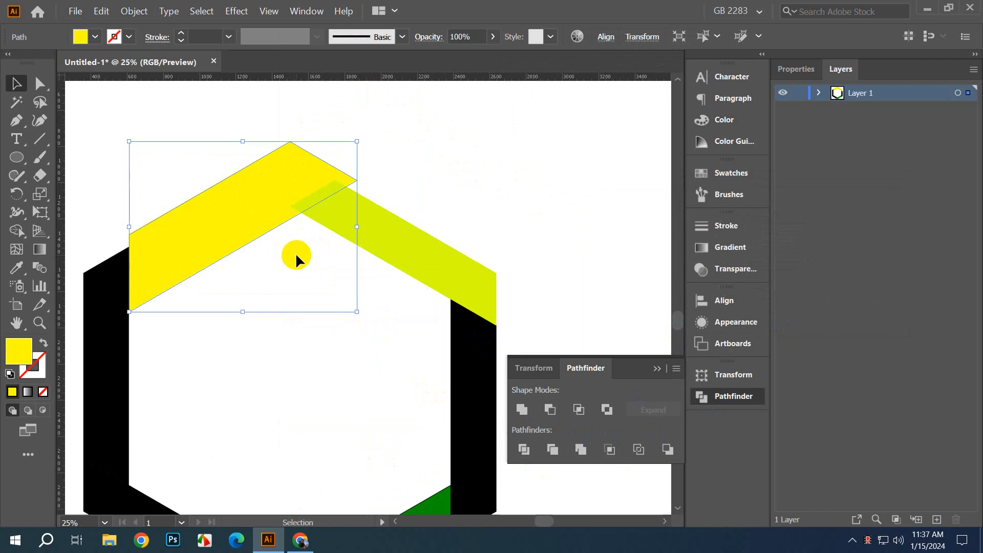
Step: Remove the enlarged yellow shape and its overlap with the yellow-green segment using the Shape Builder tool, and deselect everything
shift+click(399, 257)
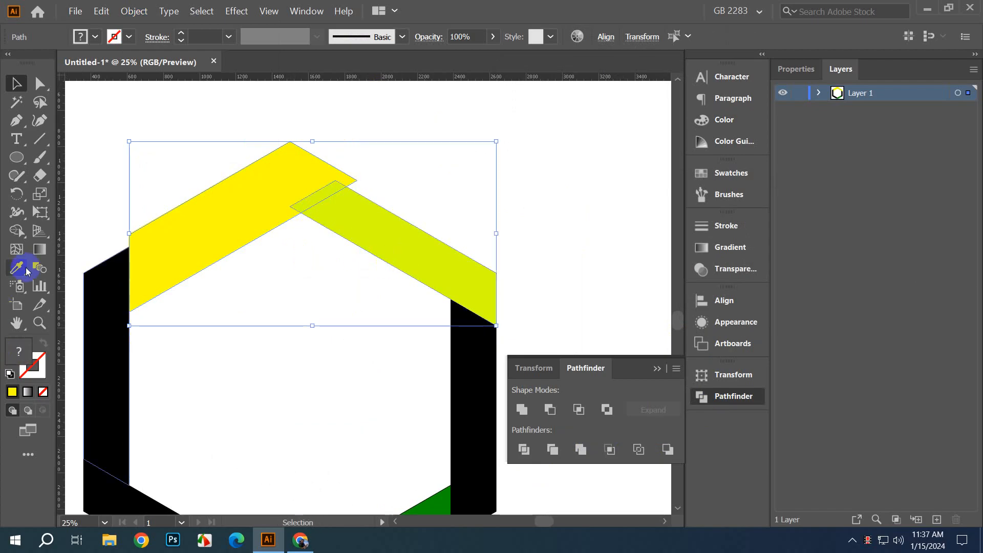
drag(185, 241, 333, 188)
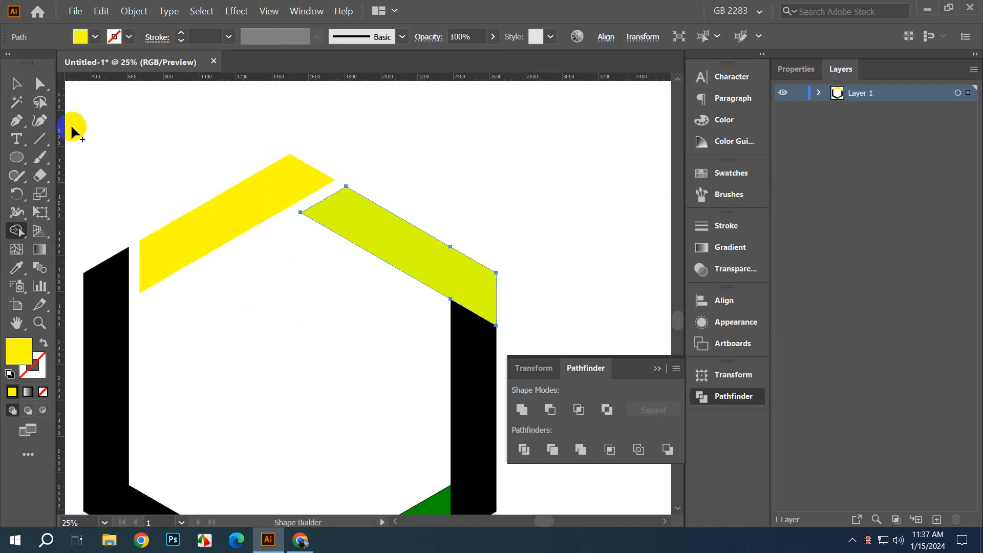
click(16, 90)
click(262, 130)
Step: Offset the upper-right yellow-green segment's path outward by the same distance
drag(465, 185, 309, 129)
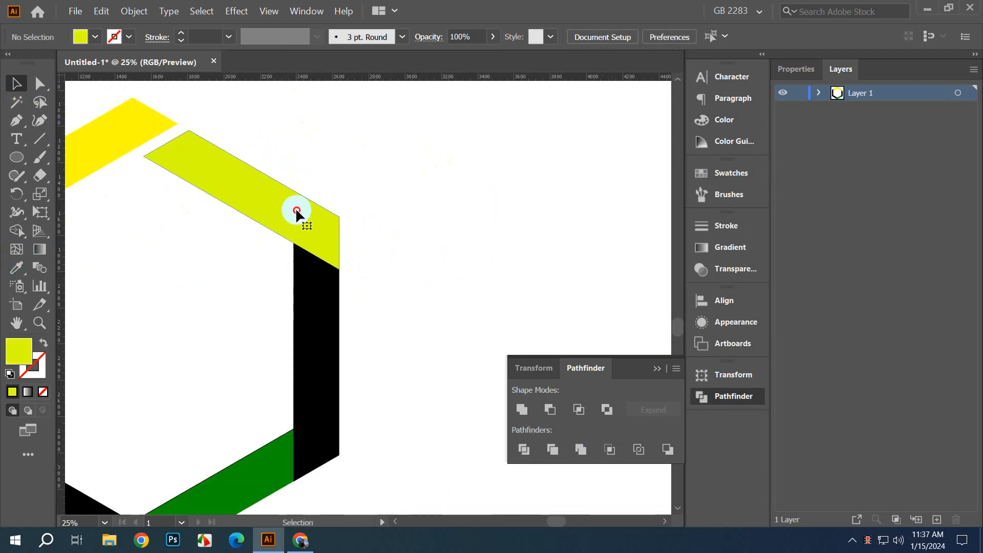
click(296, 210)
click(134, 11)
mouse_move(281, 277)
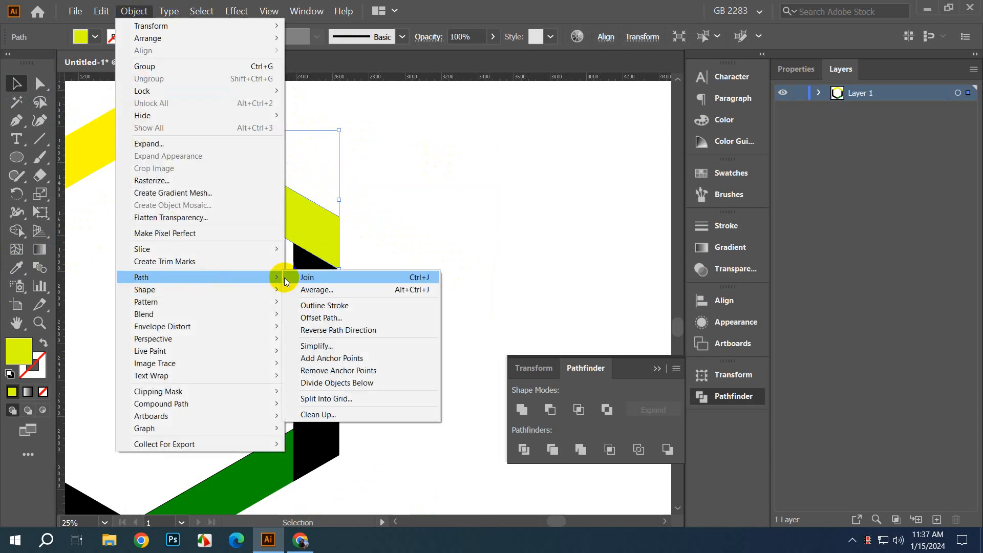
click(362, 317)
click(753, 301)
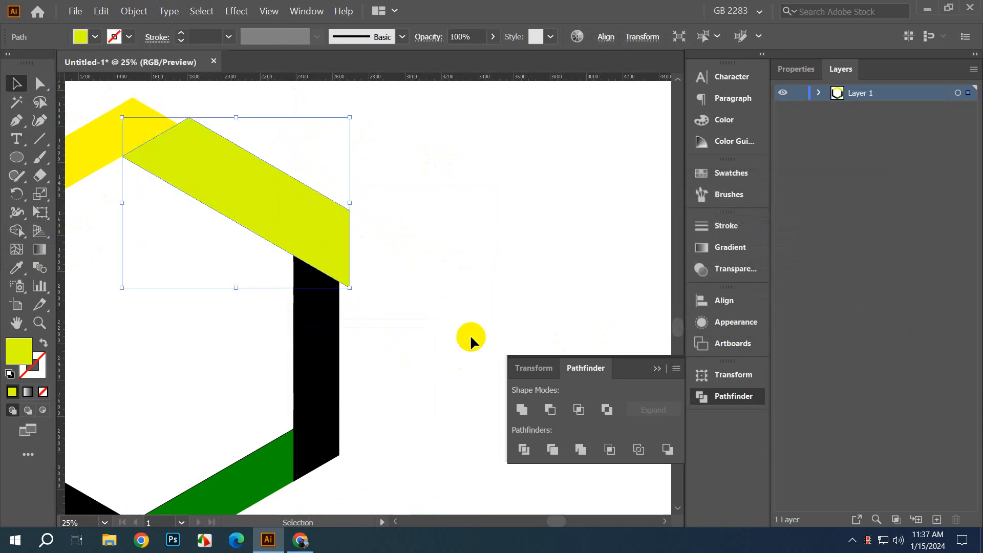
Step: Subtract the enlarged yellow-green shape from the vertical right black segment with Pathfinder's Minus Front, and deselect the result
shift+click(329, 336)
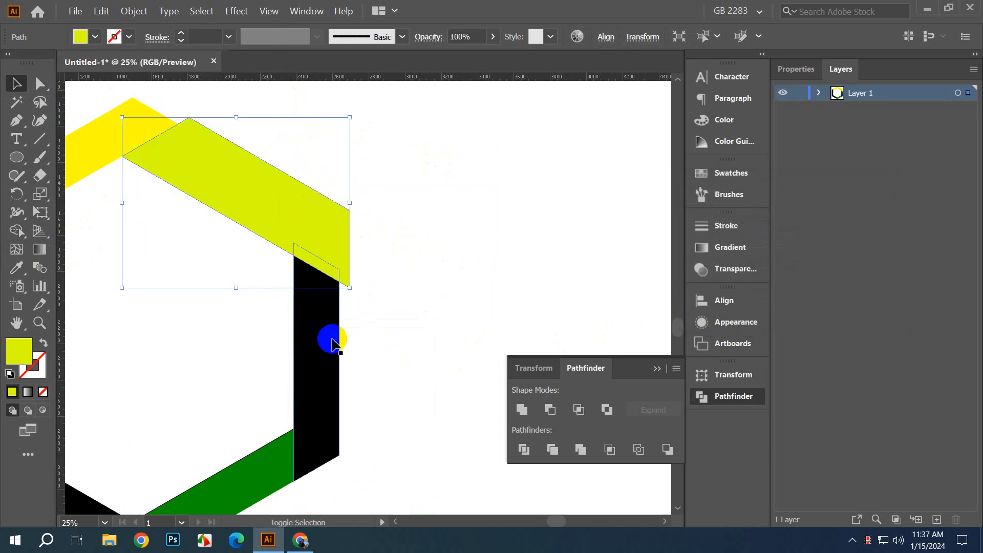
click(548, 407)
click(409, 366)
Step: Offset the path of the vertical right black segment outward by 60 px
drag(378, 396, 414, 263)
click(336, 290)
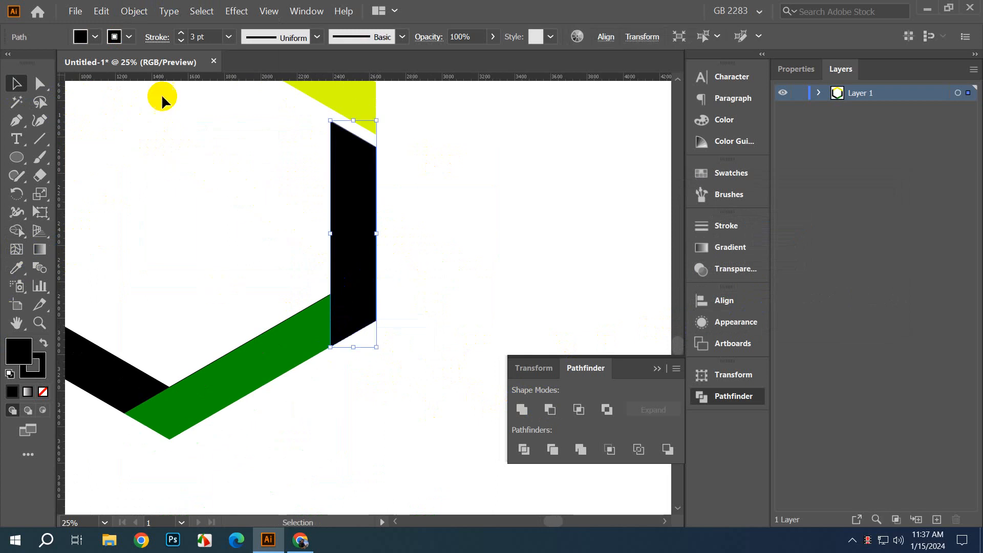
click(134, 11)
mouse_move(223, 283)
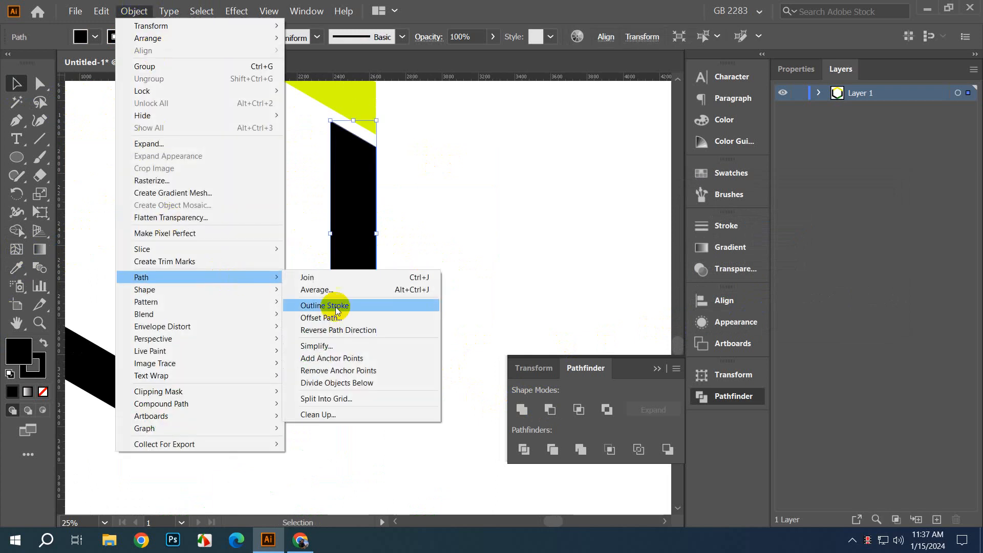
click(351, 315)
click(761, 306)
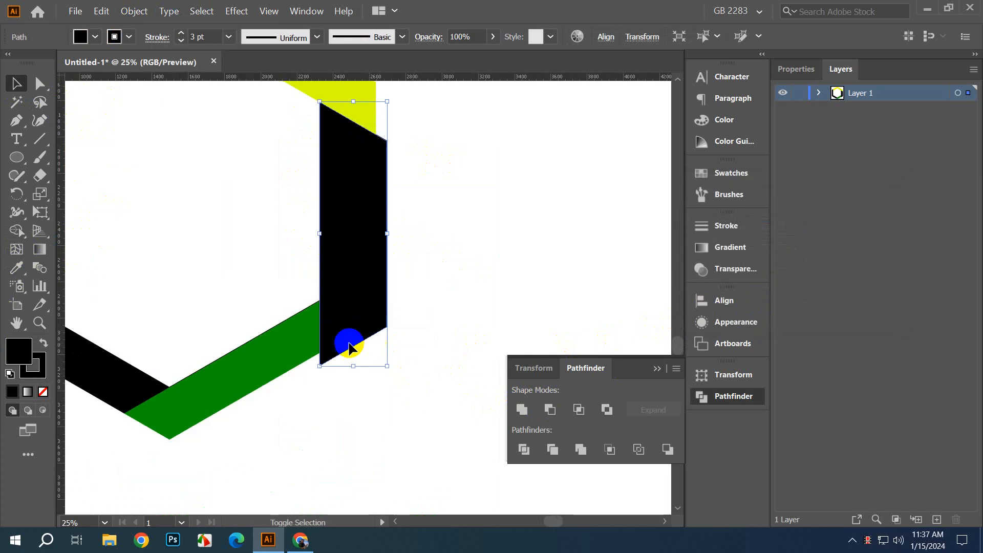
Step: Subtract the enlarged right black shape from the green segment with Pathfinder's Minus Front, and deselect the result
shift+click(309, 344)
click(548, 408)
click(323, 423)
scroll(307, 409, left, 3)
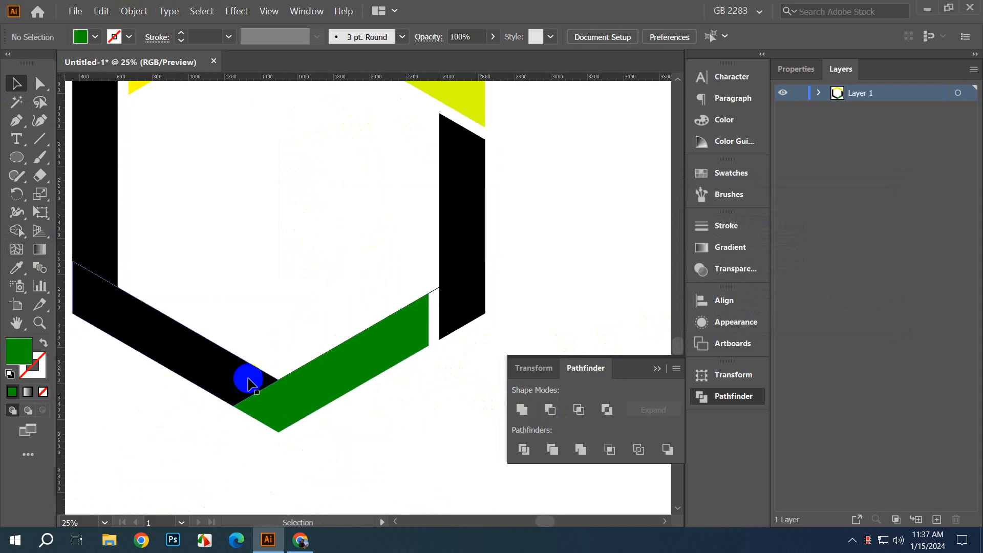
Step: Offset the lower-right green segment's path outward by 60 px with miter joins
click(277, 395)
click(134, 11)
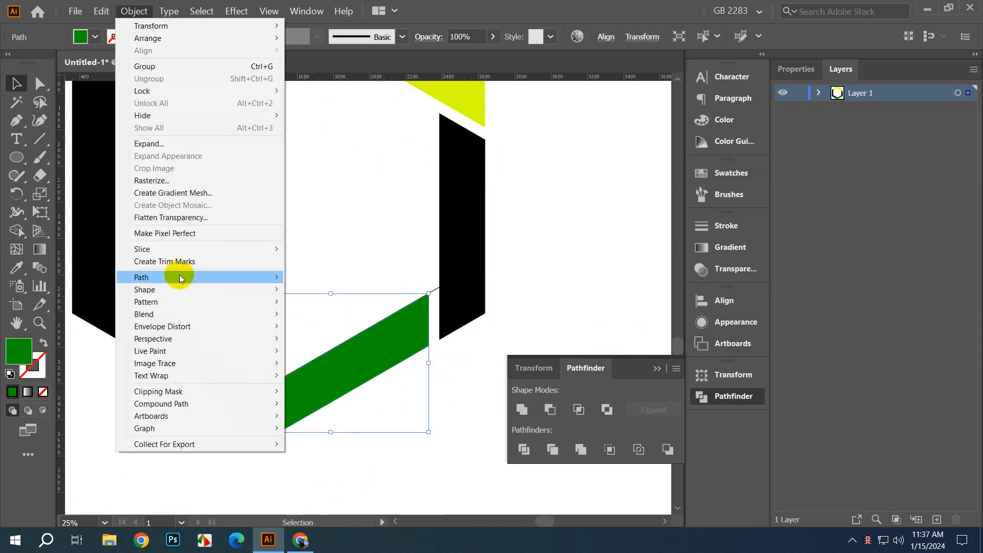
mouse_move(295, 276)
click(351, 317)
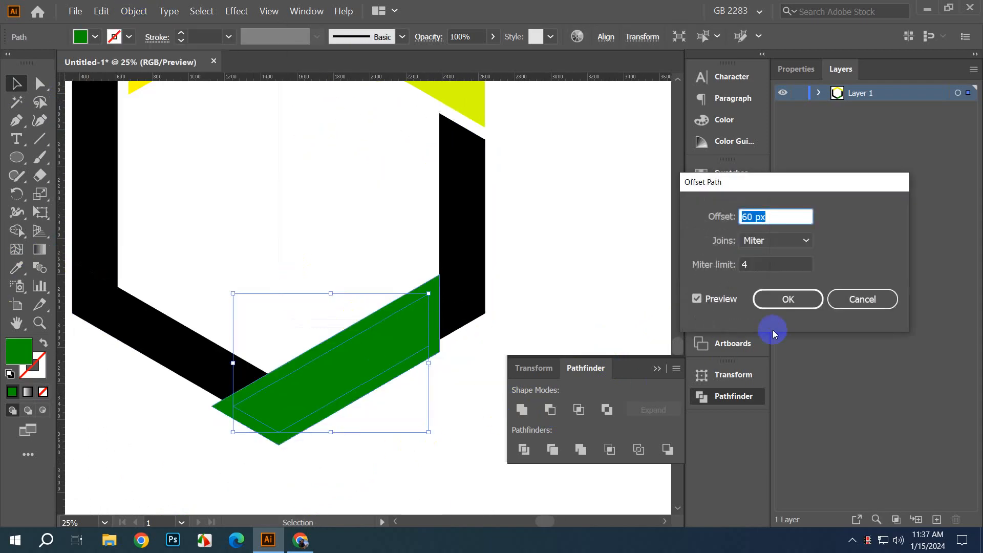
click(770, 299)
Step: Subtract the enlarged green shape from the lower-left black segment with Pathfinder's Minus Front, and deselect the result
shift+click(189, 371)
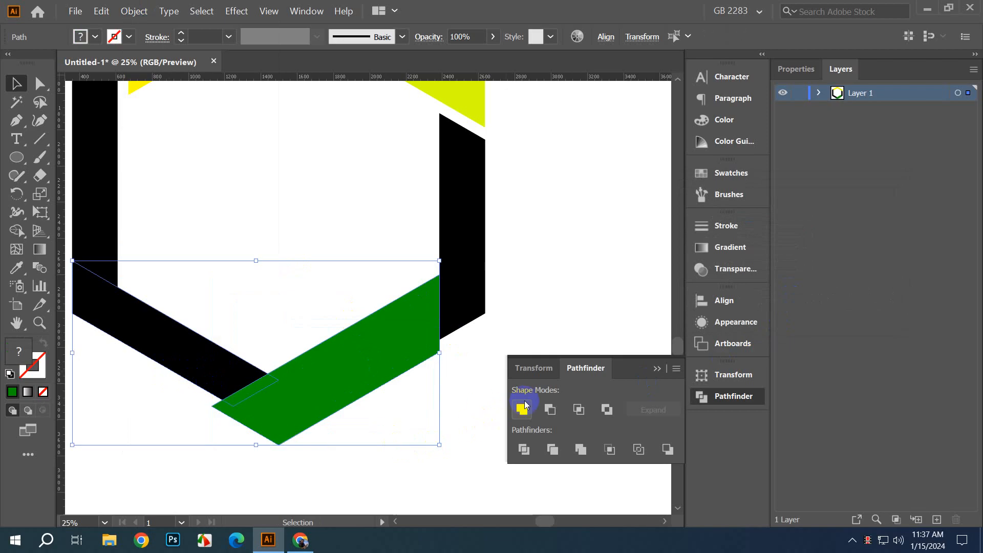
click(550, 408)
click(405, 452)
Step: Offset the lower-left black segment's path outward by the same distance
drag(283, 425, 388, 472)
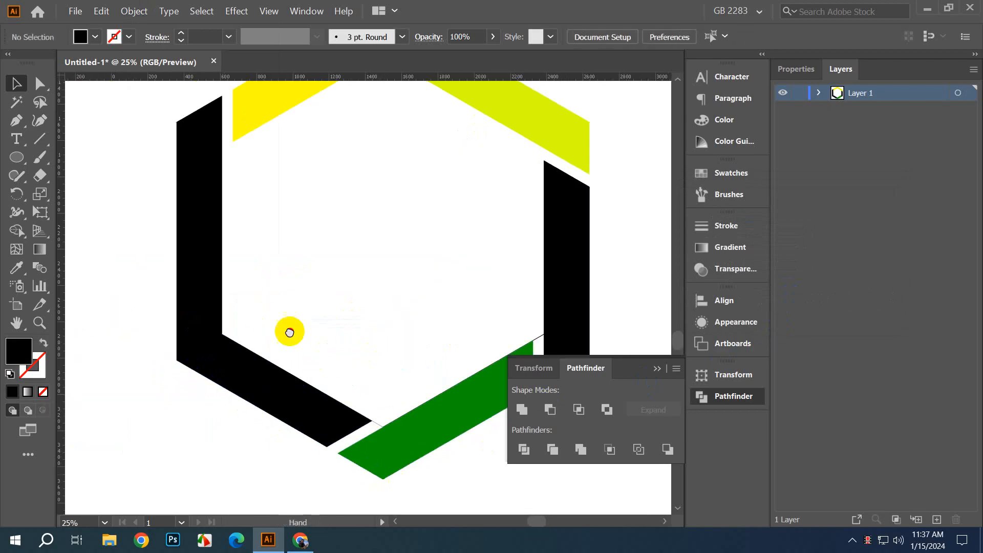
drag(287, 329, 365, 384)
click(269, 419)
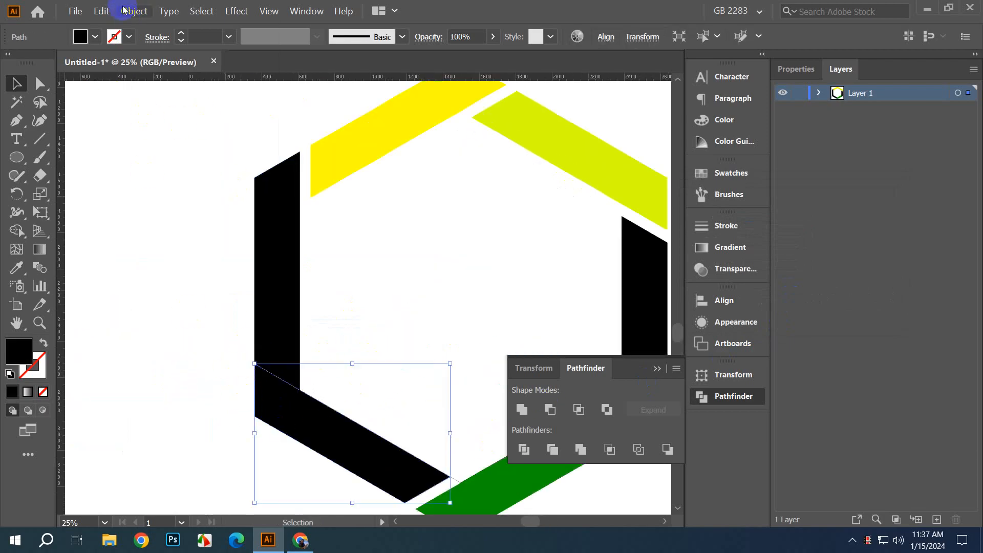
click(134, 10)
mouse_move(188, 277)
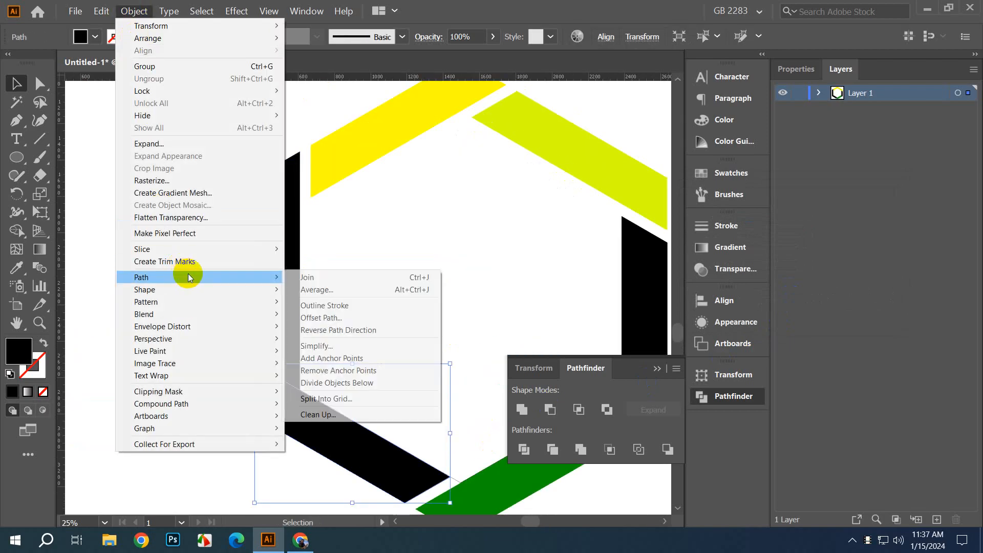
click(321, 317)
click(774, 307)
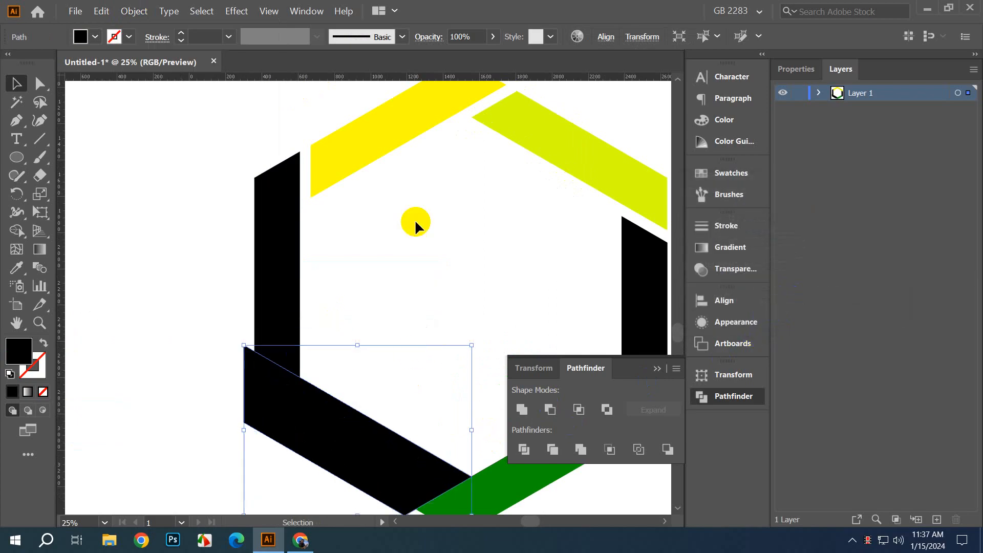
Step: Remove the enlarged lower-left black shape and its overlap with the vertical left segment using the Shape Builder tool, and deselect everything
shift+click(275, 306)
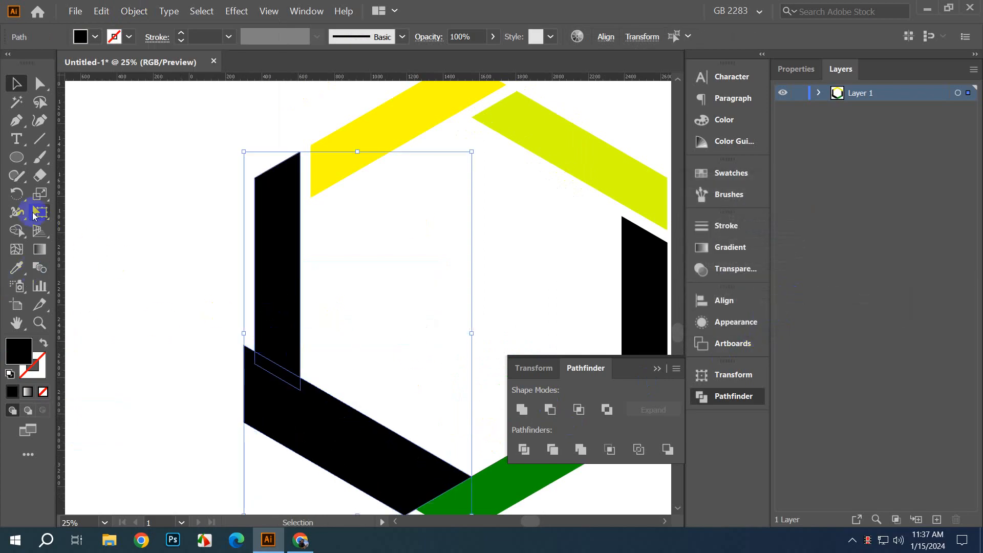
click(17, 233)
mouse_move(283, 395)
mouse_down()
mouse_move(253, 270)
mouse_move(338, 387)
mouse_move(201, 366)
mouse_up()
click(18, 85)
click(159, 205)
Step: Delete the thin leftover line bridging the gap between the lower-left black segment and the green segment
scroll(254, 273, down, 2)
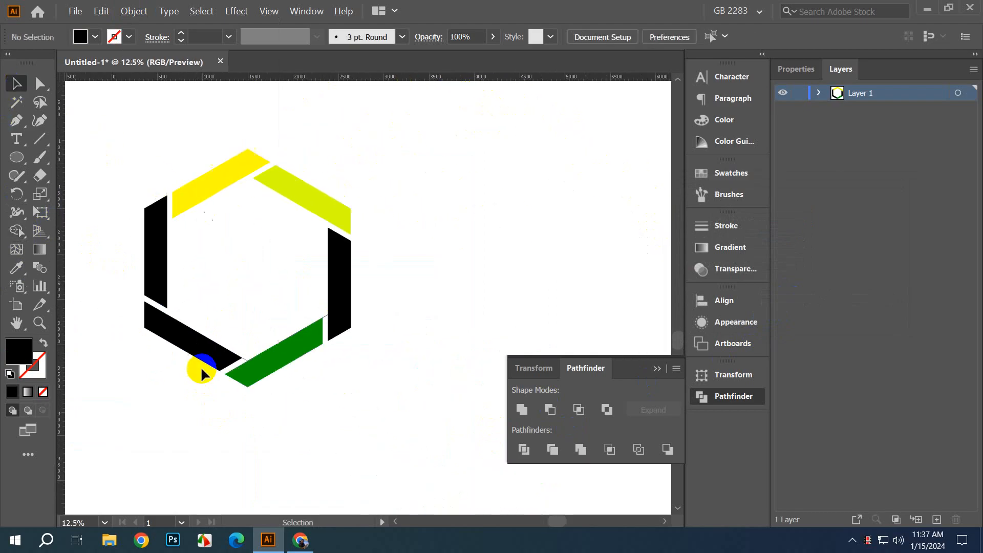
scroll(221, 367, up, 4)
scroll(330, 324, up, 3)
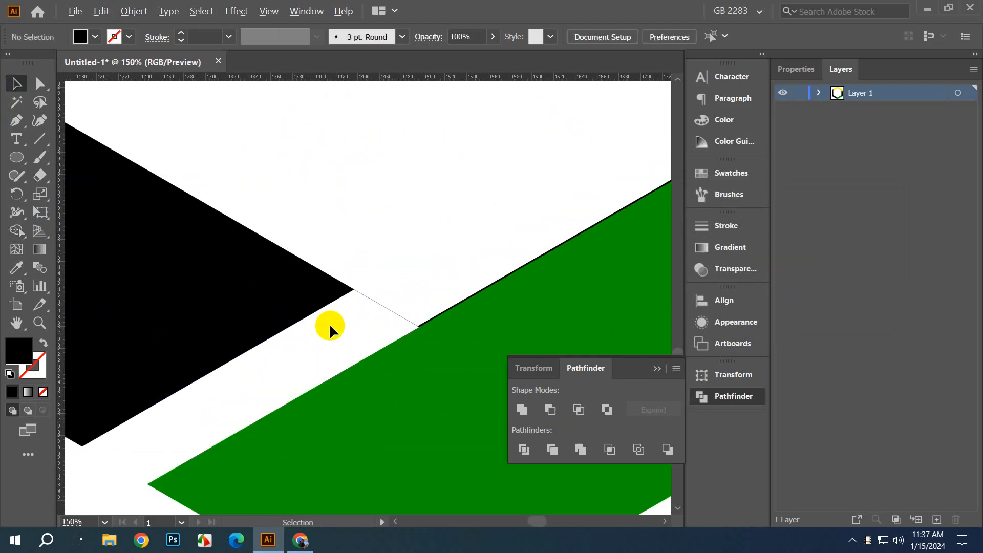
click(379, 321)
key(Delete)
Step: Delete the leftover black line running along the green segment's inner edge to the right black segment
drag(453, 276, 209, 306)
scroll(209, 305, down, 5)
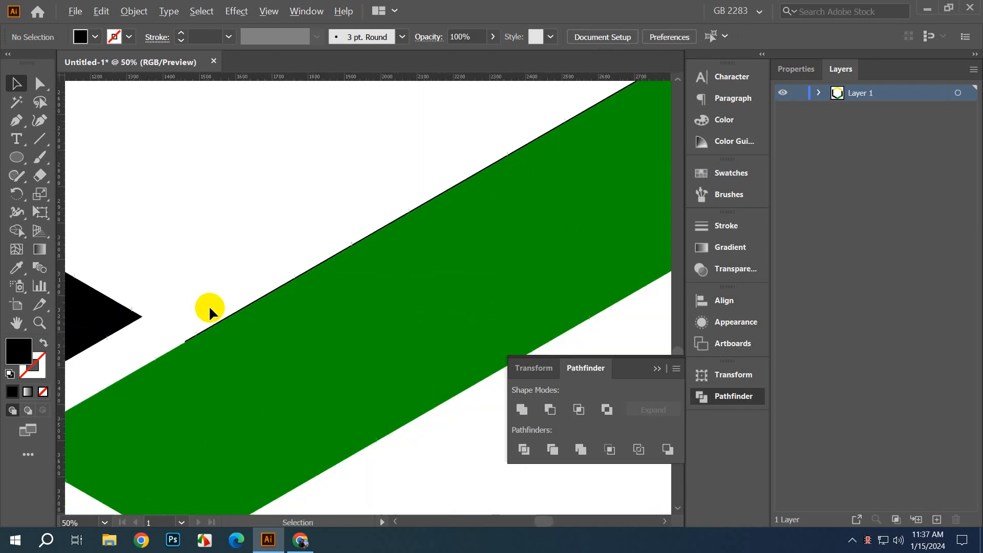
scroll(360, 249, up, 4)
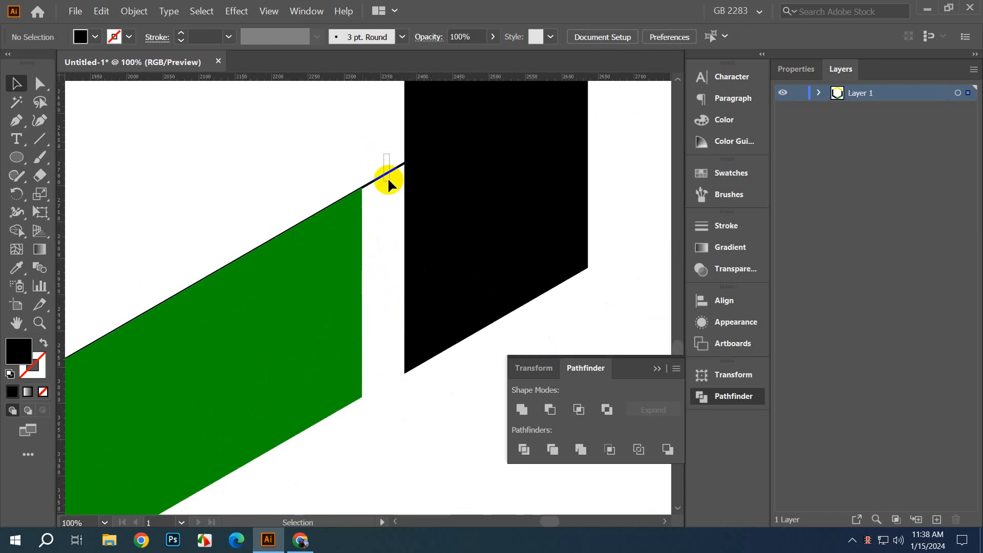
click(387, 175)
key(Delete)
Step: Delete all six hexagon segments to clear the artboard, and close the Pathfinder panel
scroll(382, 189, down, 8)
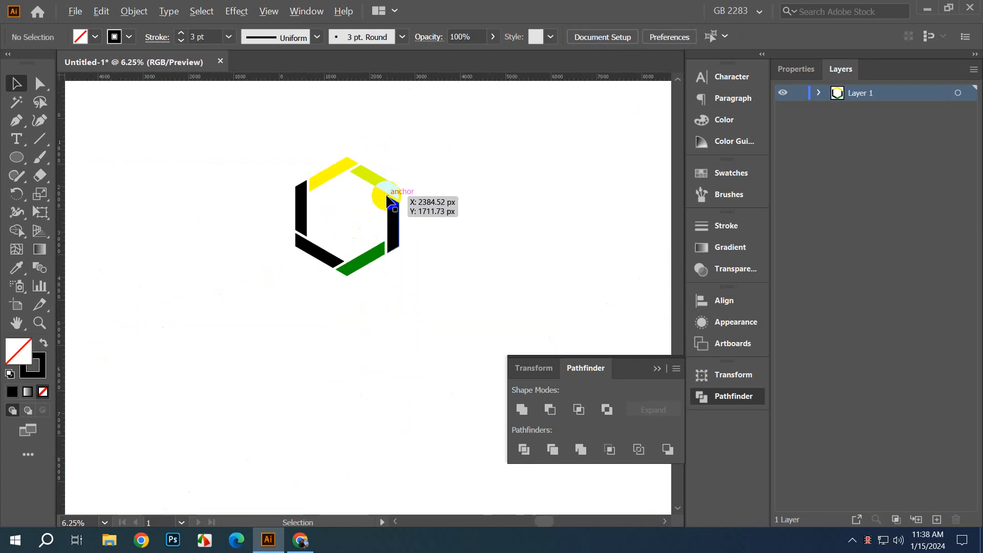
scroll(365, 189, up, 2)
scroll(417, 244, up, 3)
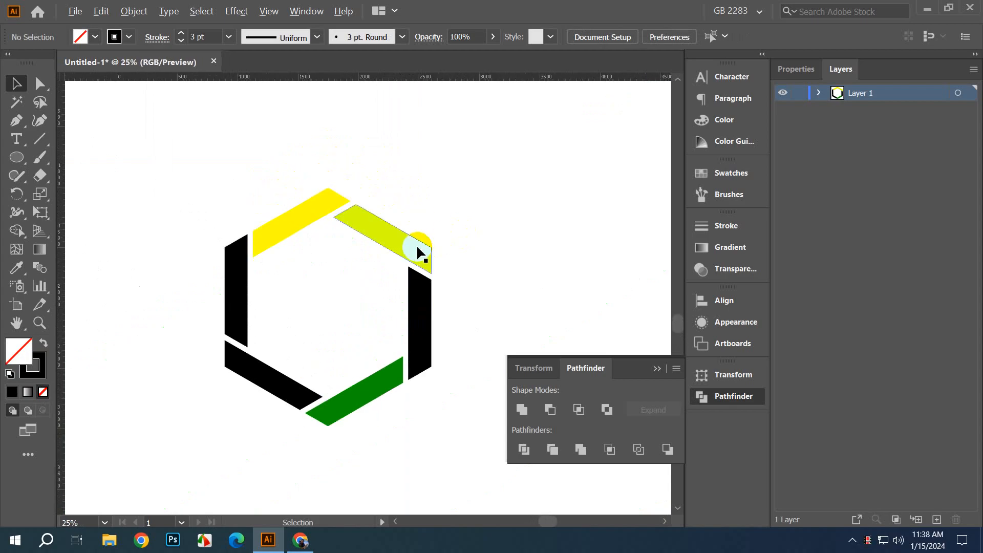
scroll(367, 195, down, 3)
drag(237, 160, 455, 434)
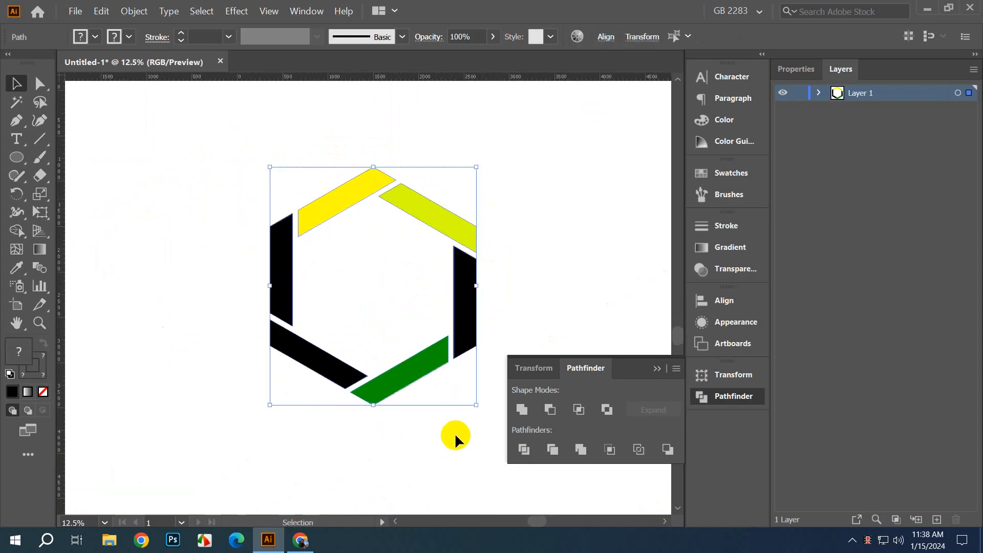
key(Delete)
scroll(410, 406, down, 3)
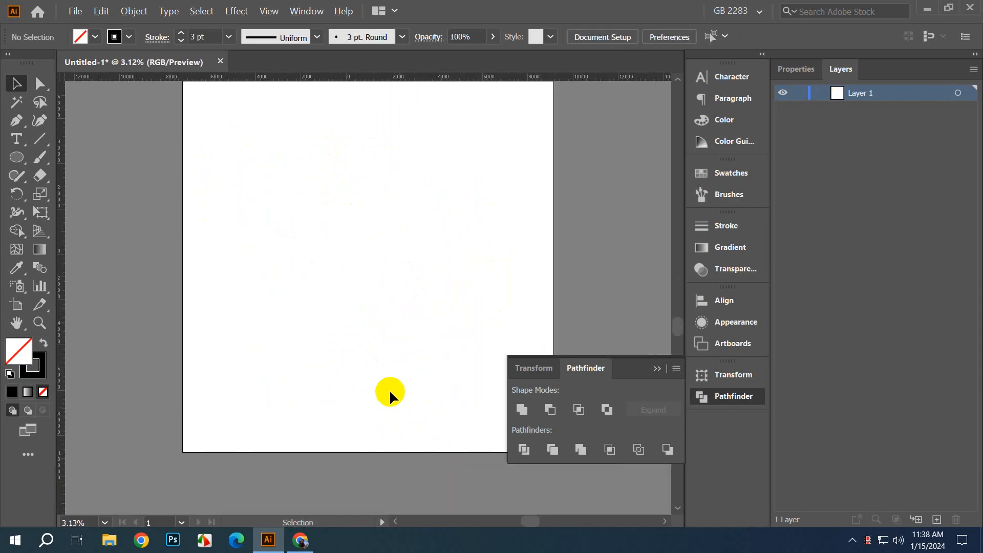
scroll(389, 389, up, 1)
drag(361, 378, 367, 357)
click(665, 371)
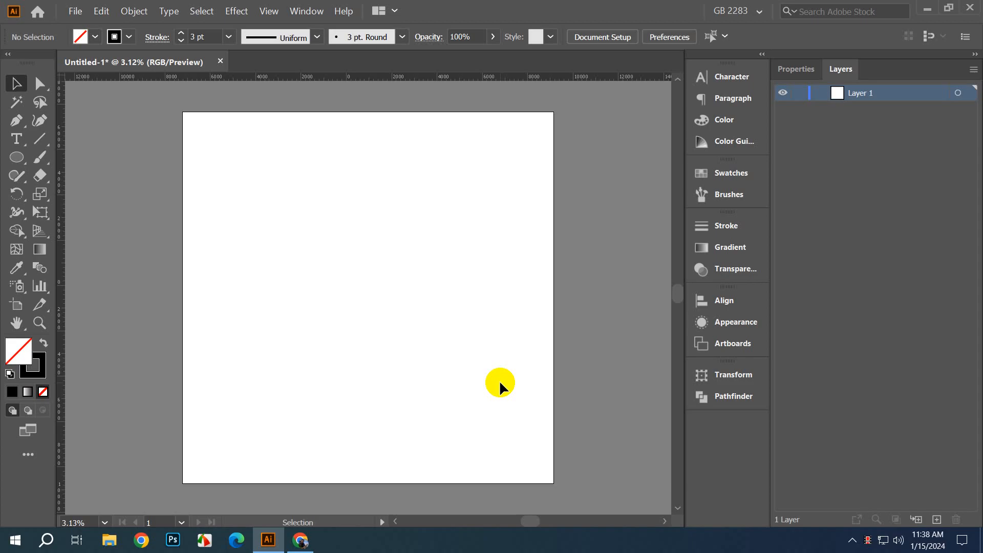
Step: Switch to Chrome to look through the design posts in the TIMES GB 2285 Facebook group, and return to Illustrator
click(300, 540)
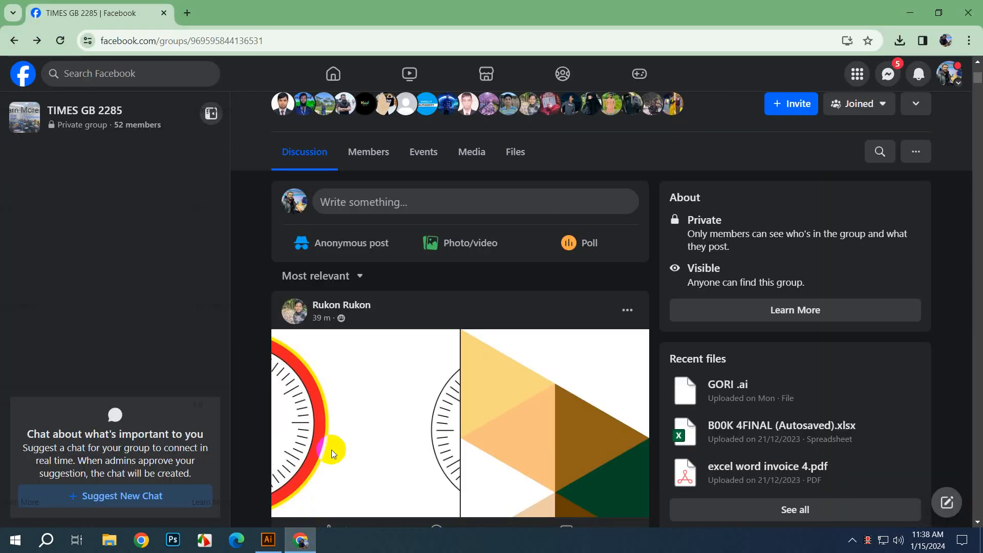
click(188, 13)
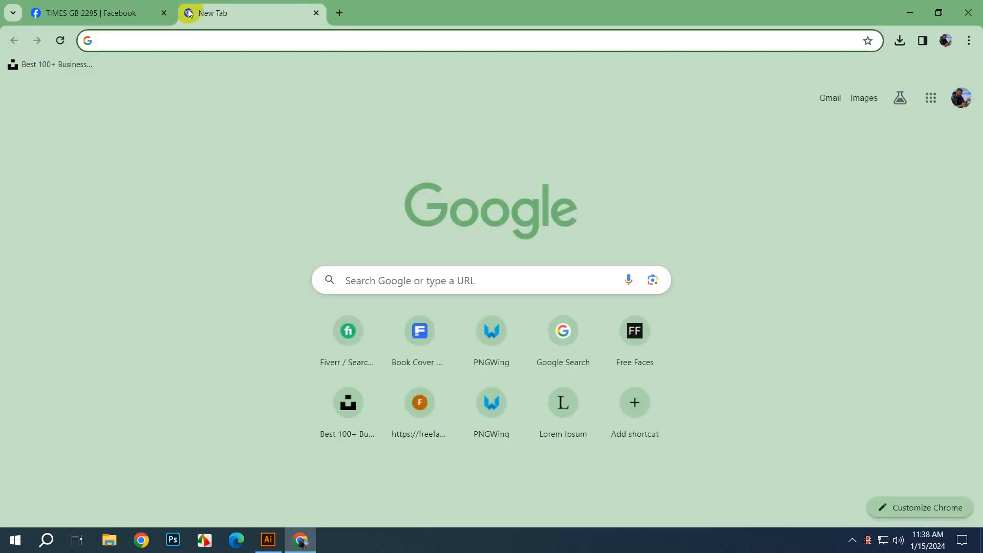
click(149, 13)
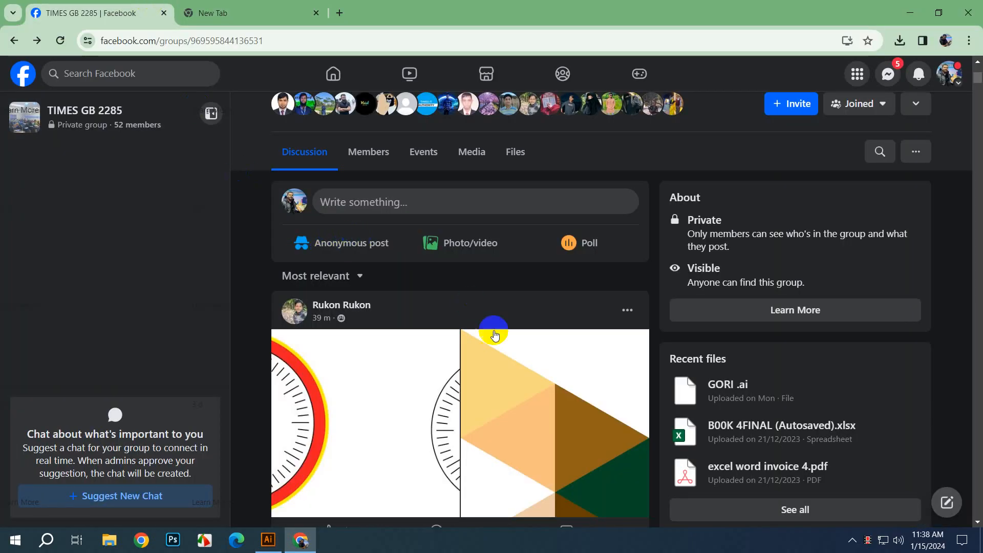
scroll(493, 326, down, 3)
scroll(493, 326, down, 5)
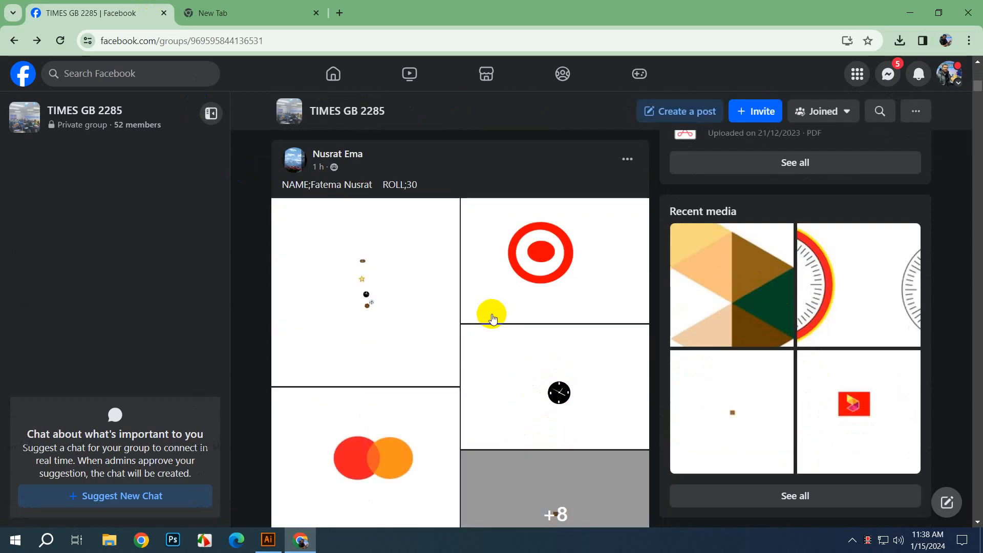
scroll(492, 314, up, 4)
click(190, 15)
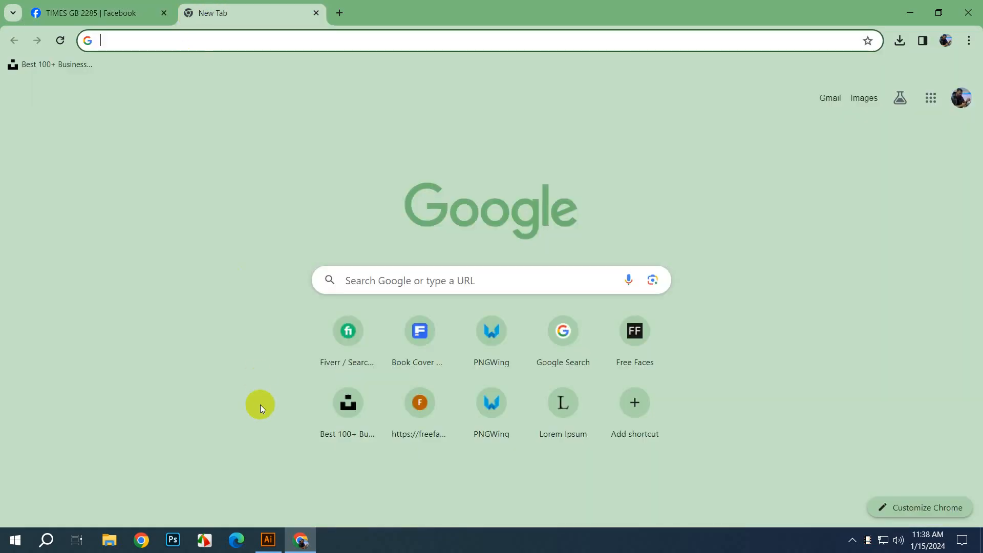
click(268, 541)
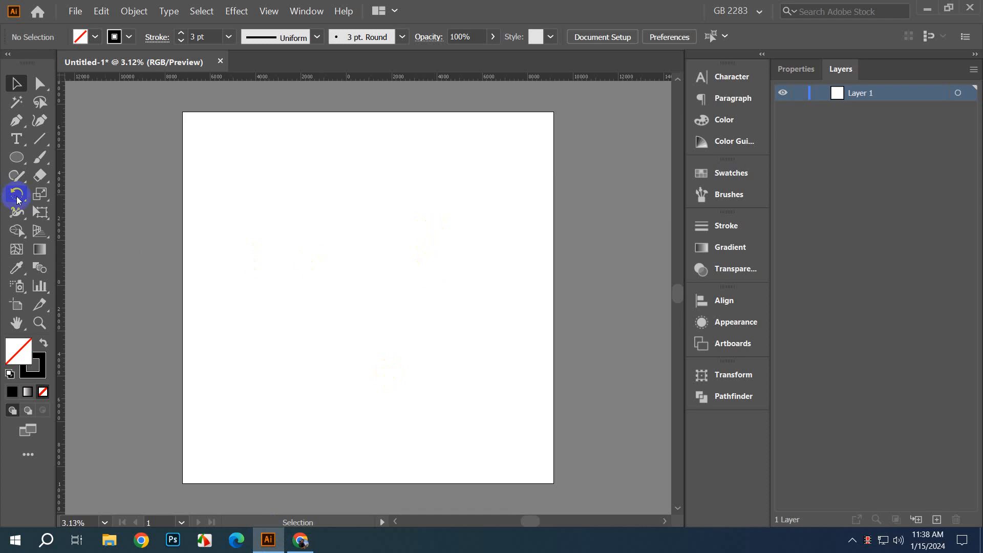
Step: Draw a horizontal line about 10,000 px long, give it a 140 pt stroke, and move it lower on the artboard
click(40, 138)
drag(266, 203, 499, 204)
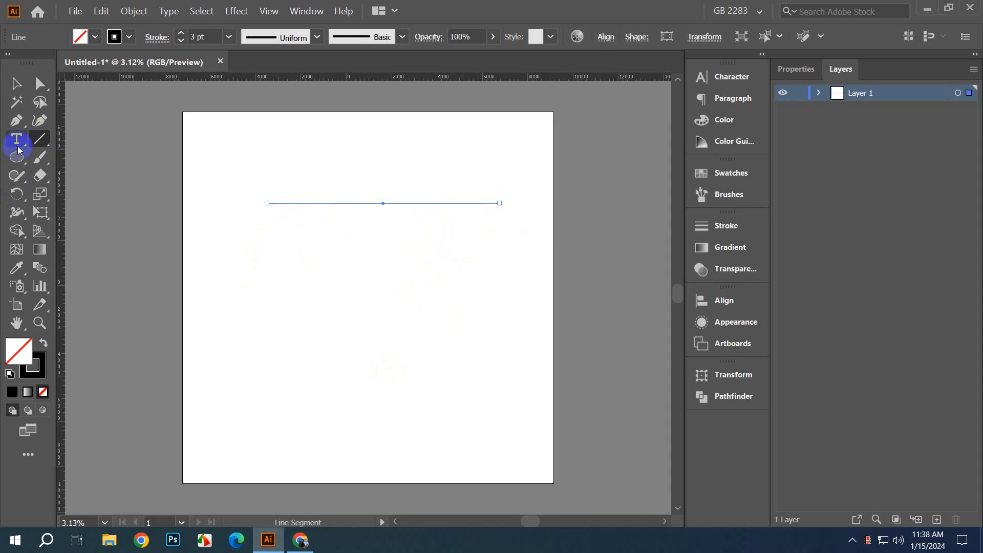
click(13, 86)
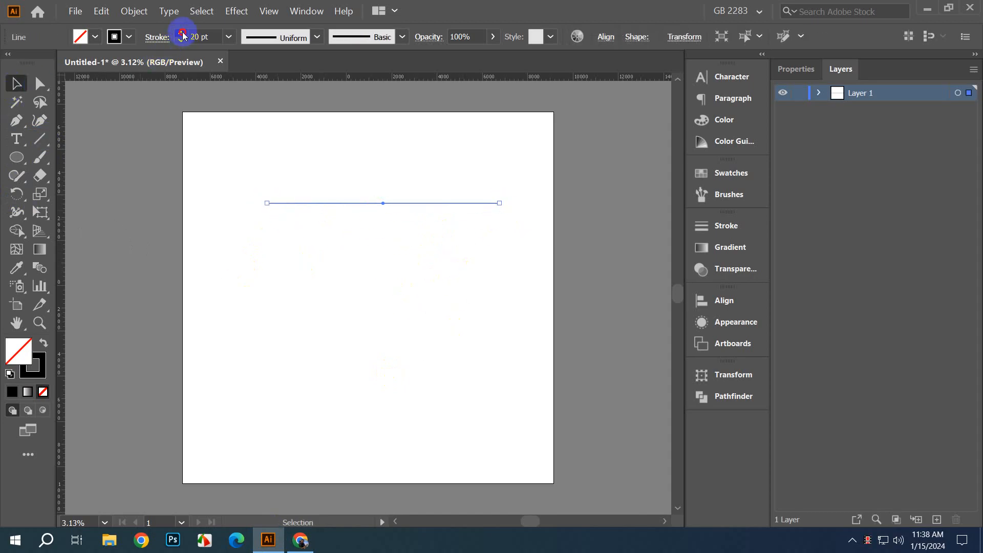
click(182, 33)
drag(447, 204, 446, 248)
scroll(336, 287, up, 1)
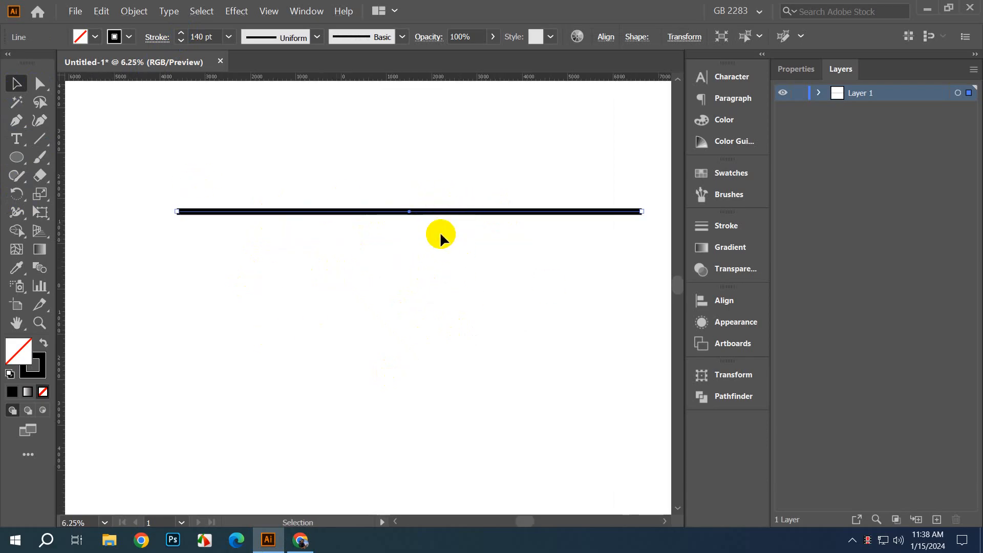
drag(481, 215, 432, 246)
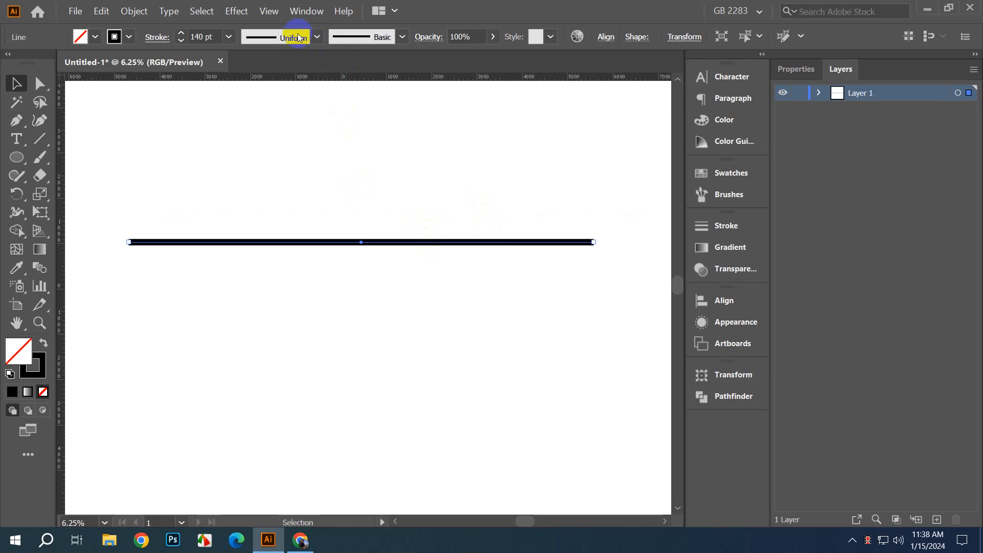
Step: Try the symmetric lens-shaped and the double-bulge variable width profiles on the line's stroke
click(318, 38)
click(296, 82)
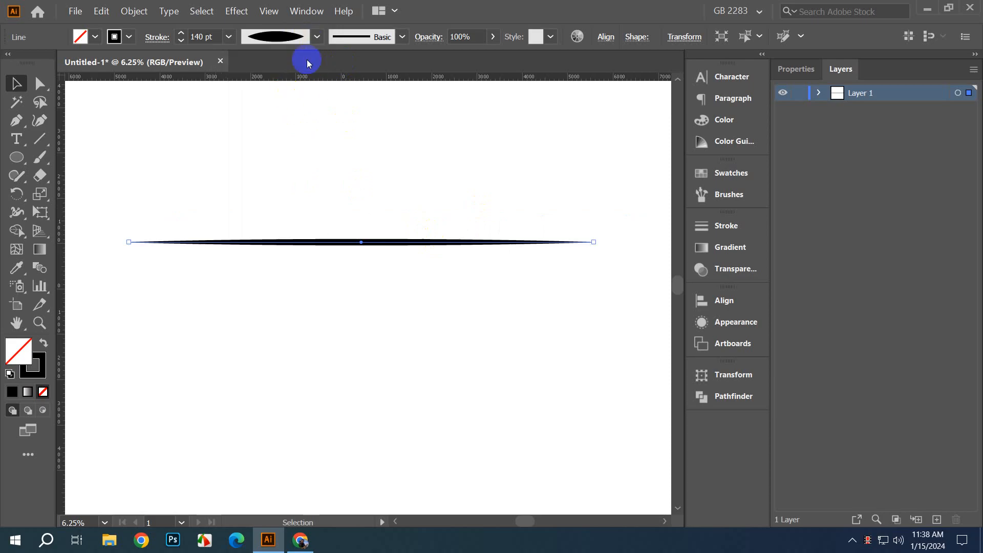
click(314, 37)
click(291, 112)
click(291, 109)
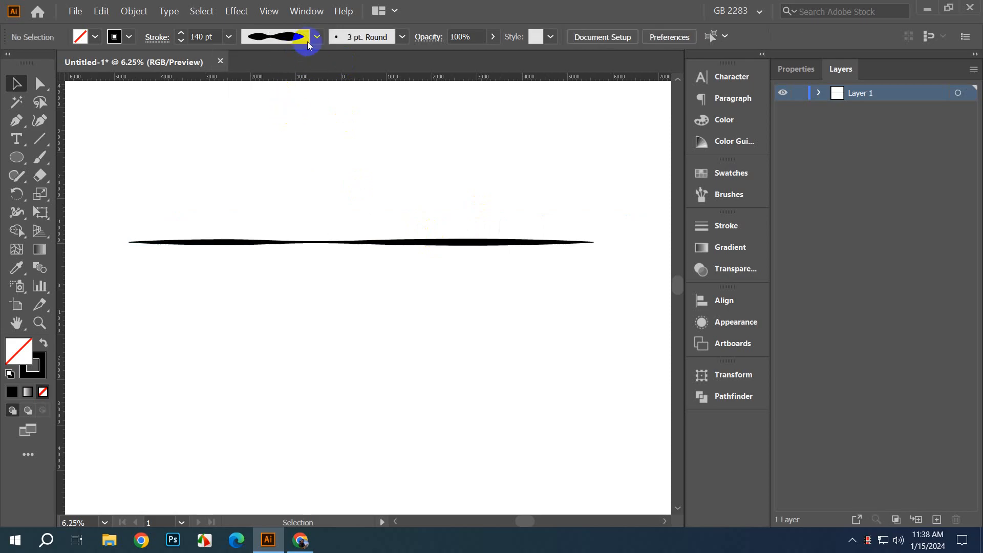
Step: Reselect the line and apply the asymmetric width profile, tapered at both ends with an off-center bulge
click(314, 38)
click(446, 193)
key(ctrl+a)
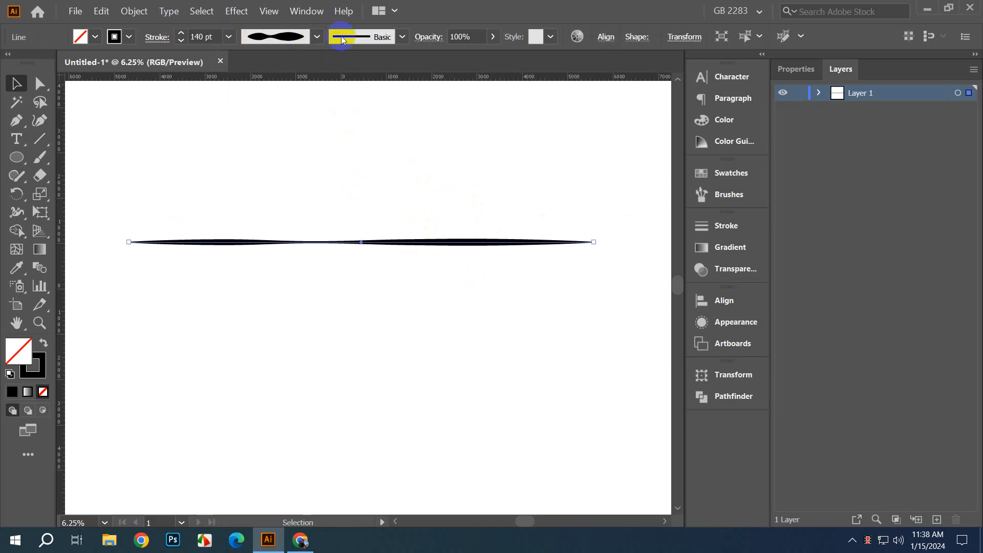
click(317, 37)
click(309, 167)
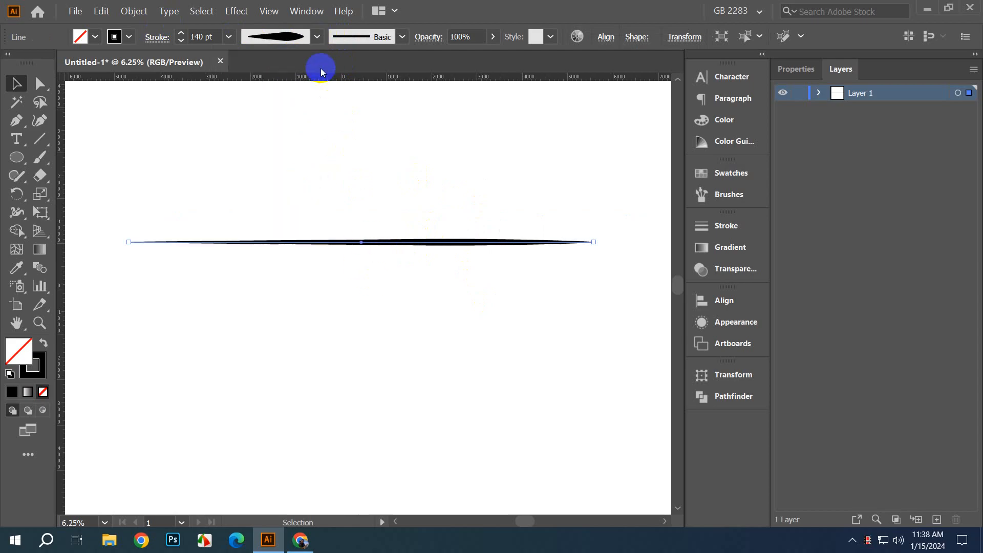
Step: Reset the line's width profile to Uniform and use the Width tool to form bulges of up to 1000 pt along it
click(318, 41)
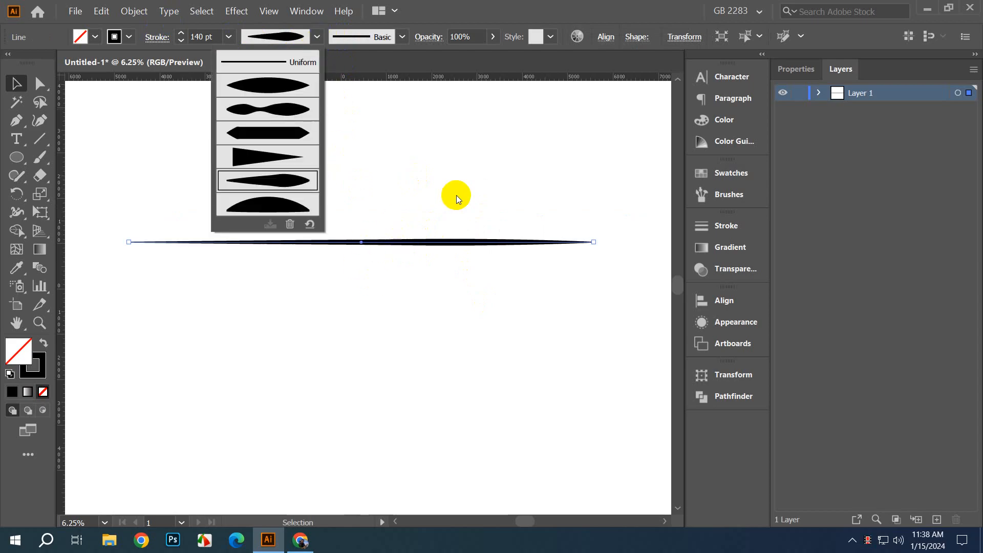
click(297, 64)
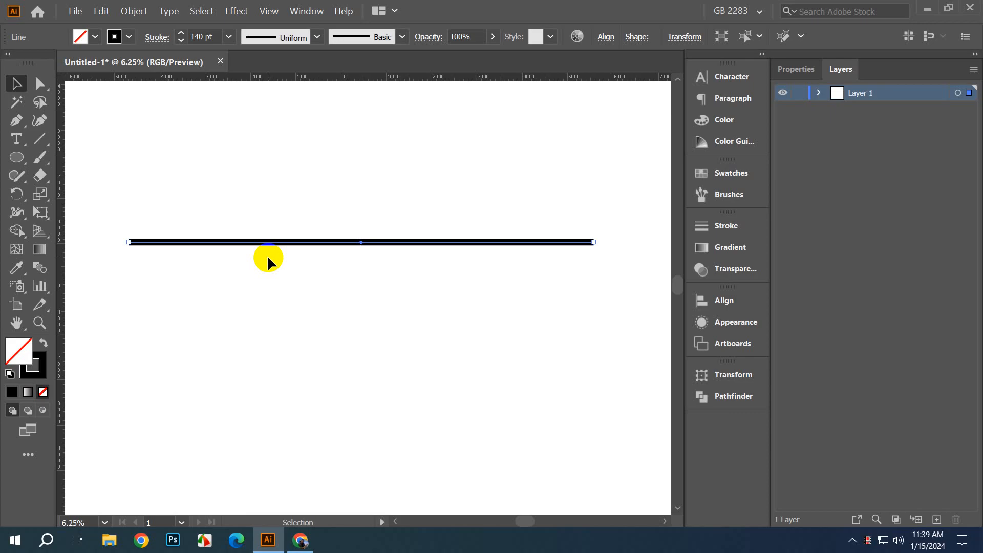
click(24, 212)
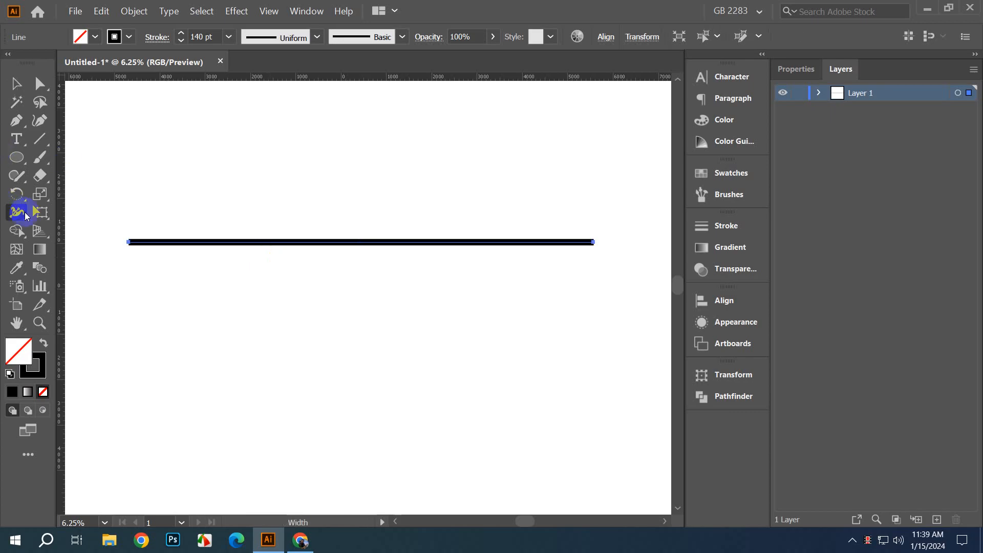
drag(25, 212, 62, 212)
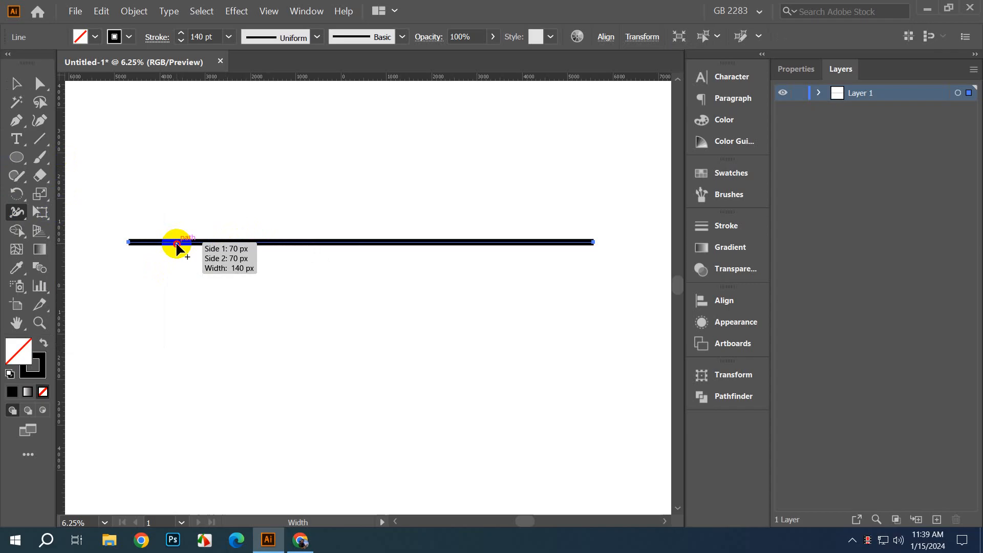
mouse_move(177, 247)
mouse_down()
mouse_move(179, 324)
mouse_move(177, 249)
mouse_move(206, 200)
mouse_move(220, 235)
mouse_move(227, 186)
mouse_move(225, 243)
mouse_up()
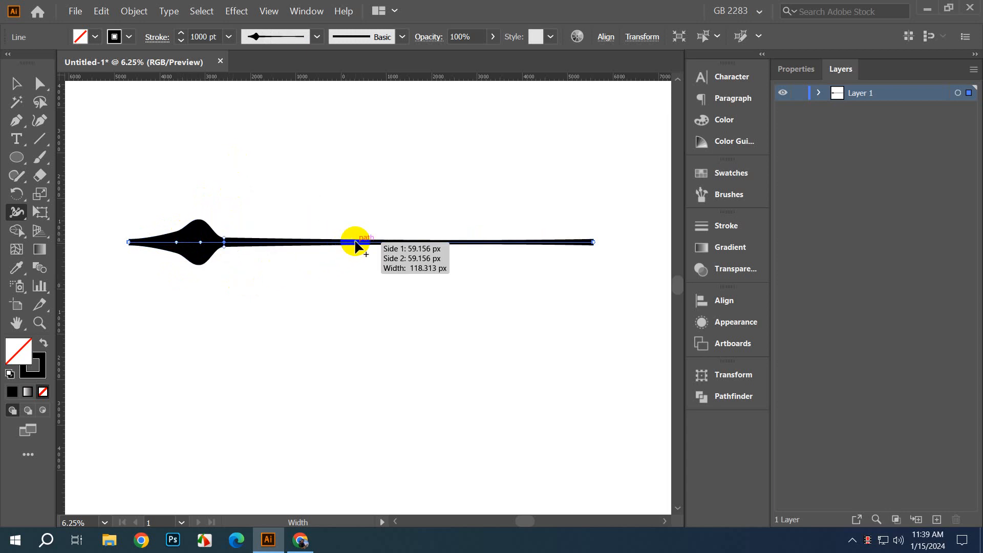
drag(355, 243, 357, 287)
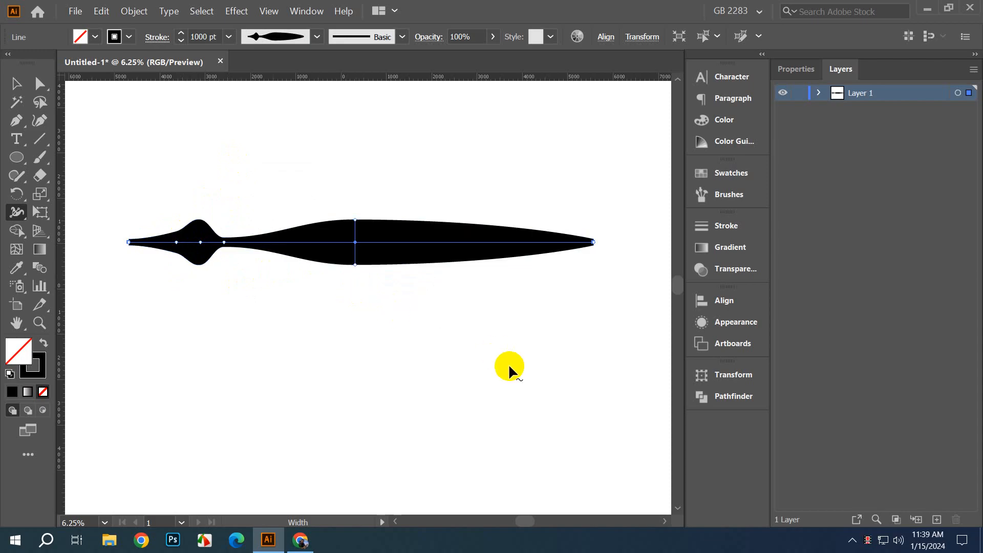
Step: Undo the latest Width tool edits and delete the line from the artboard
key(ctrl+z)
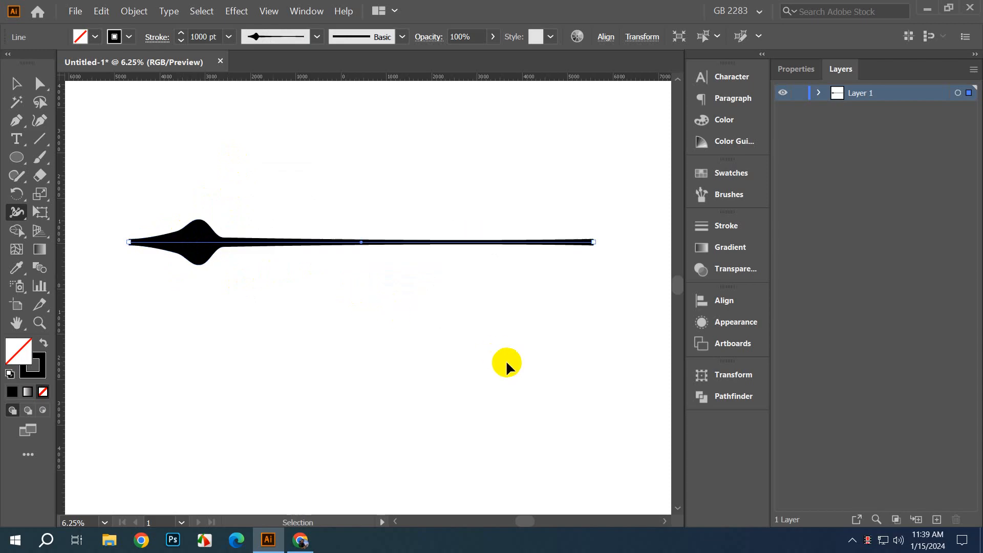
key(ctrl+z)
key(ctrl+z)
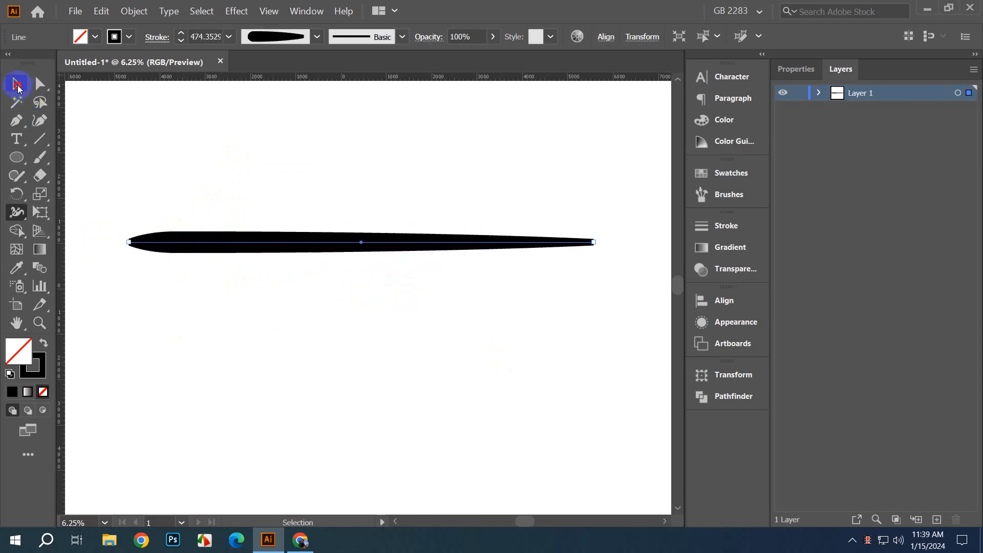
click(17, 85)
click(176, 149)
mouse_move(138, 188)
mouse_down()
mouse_move(283, 302)
mouse_move(302, 304)
mouse_up()
key(Delete)
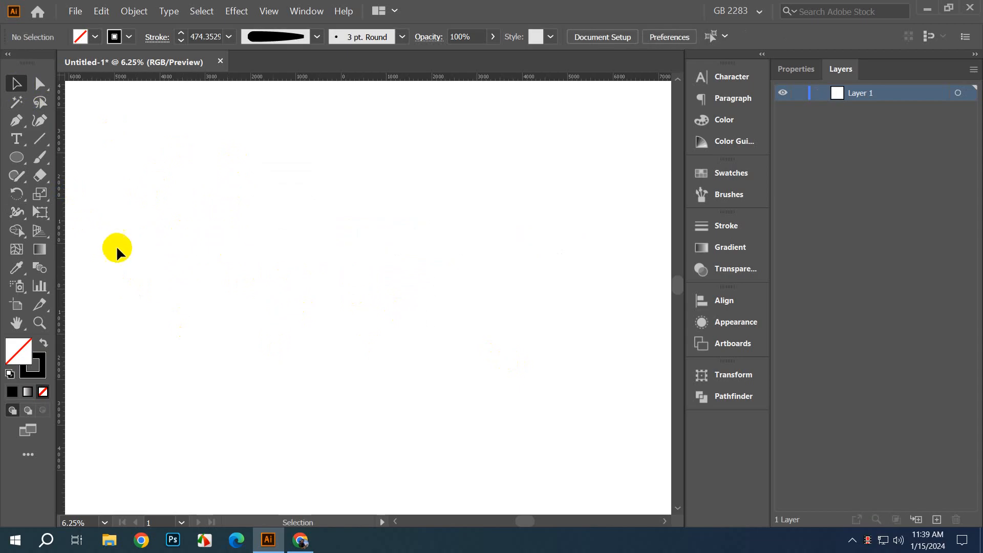
key(ctrl+minus)
key(ctrl+minus)
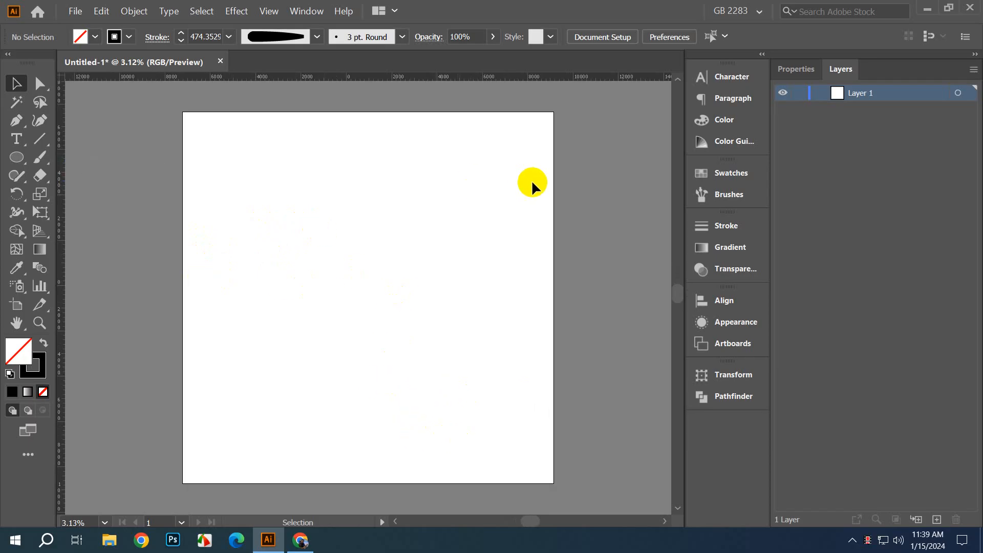
Step: Look through the list of available swatch libraries and close the swatches
click(726, 173)
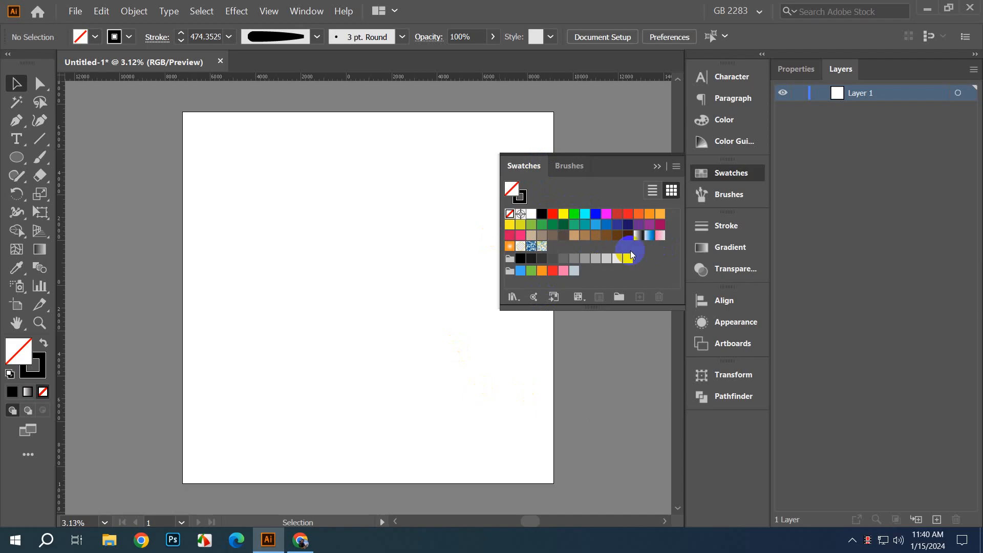
click(512, 297)
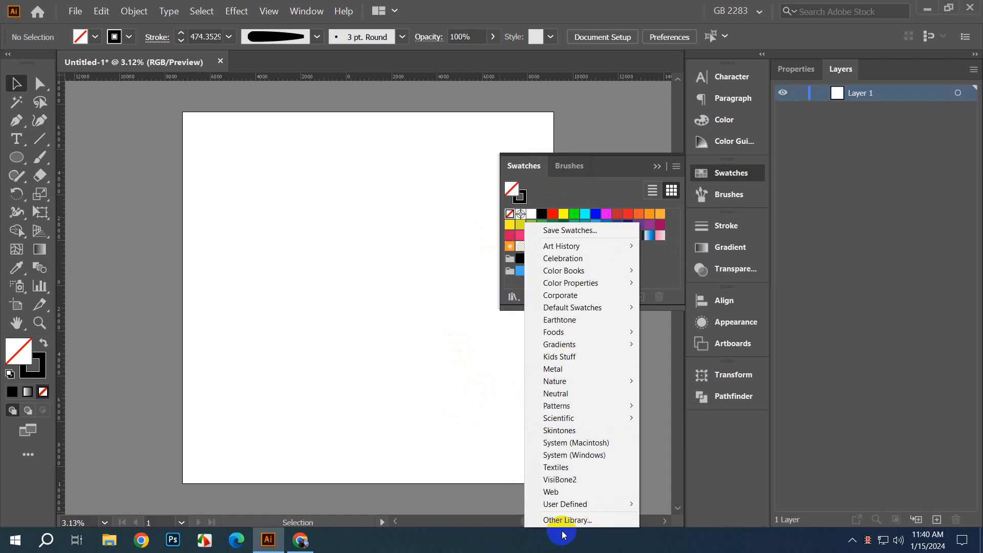
click(471, 368)
click(657, 166)
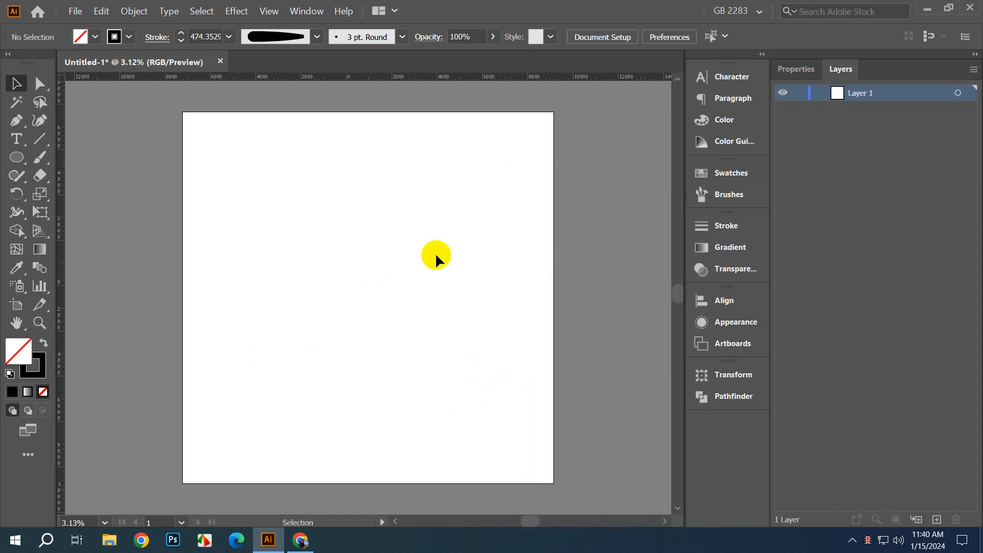
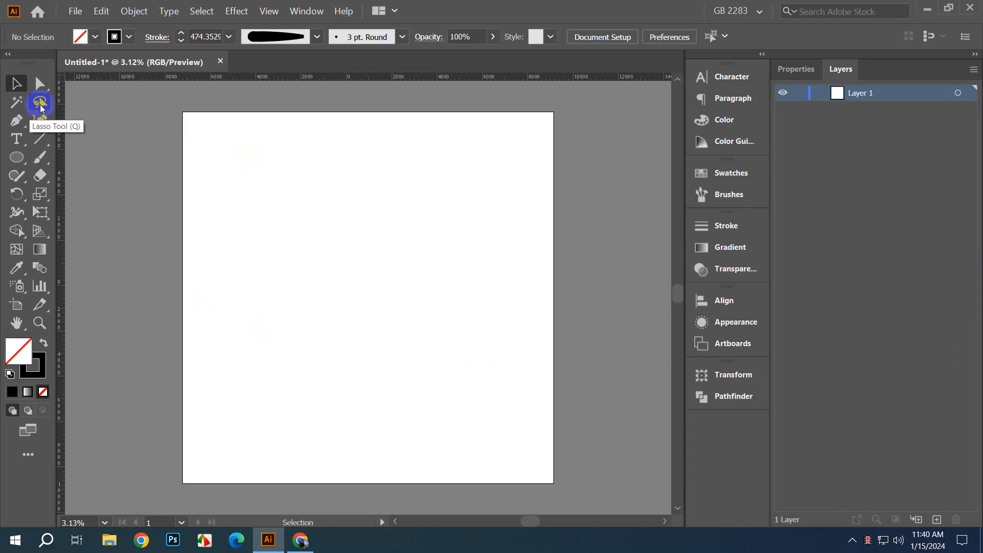
Step: Draw a circle about 7,700 px across near the artboard's center, filled with red and without a stroke
click(40, 104)
mouse_move(241, 254)
mouse_down()
mouse_move(316, 176)
mouse_move(403, 244)
mouse_move(477, 280)
mouse_move(382, 280)
mouse_move(285, 319)
mouse_move(226, 253)
mouse_move(265, 243)
mouse_move(243, 252)
mouse_up()
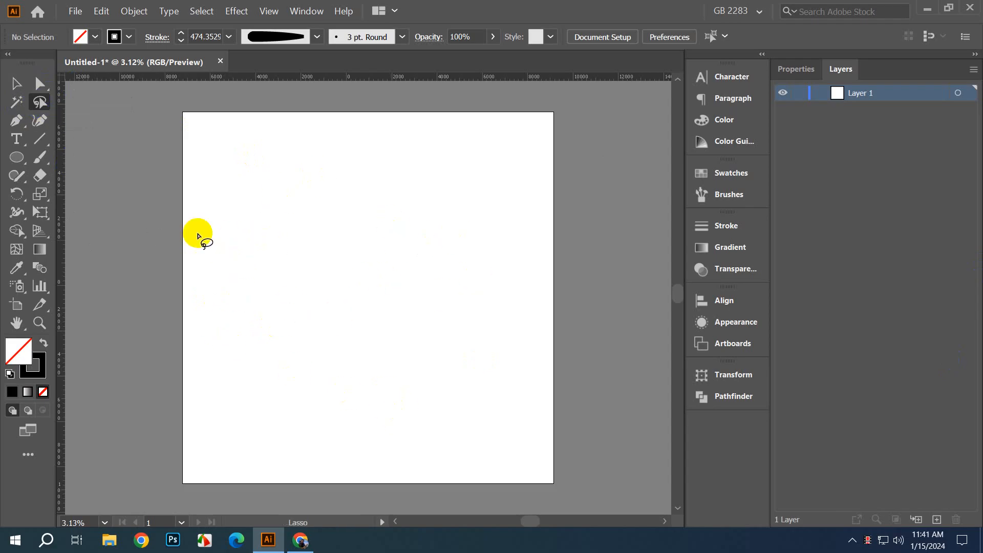
click(17, 157)
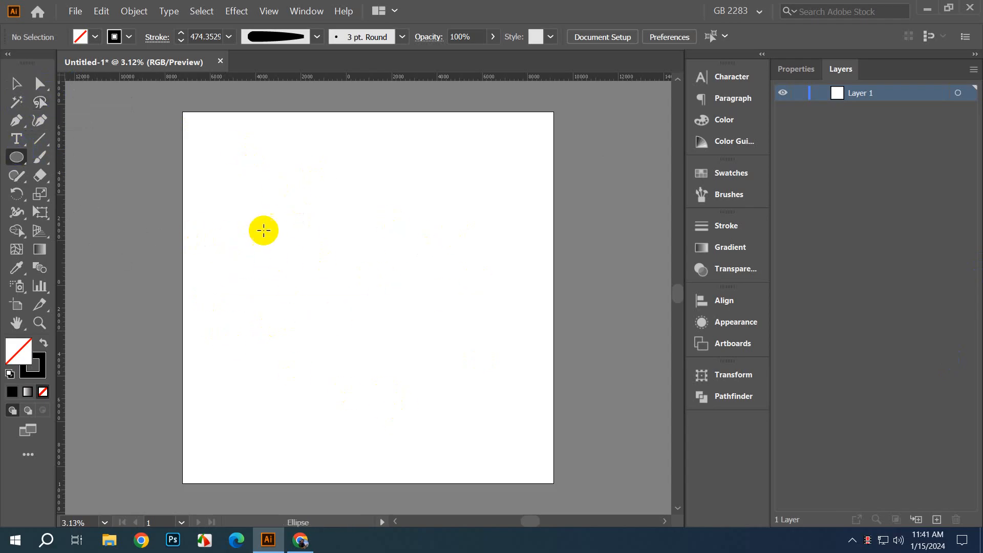
drag(264, 231, 435, 401)
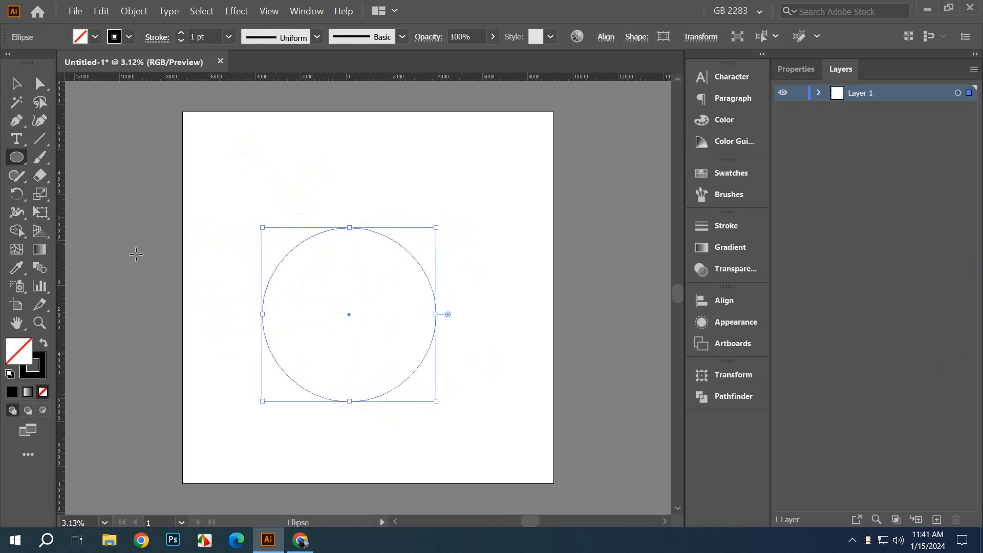
click(45, 344)
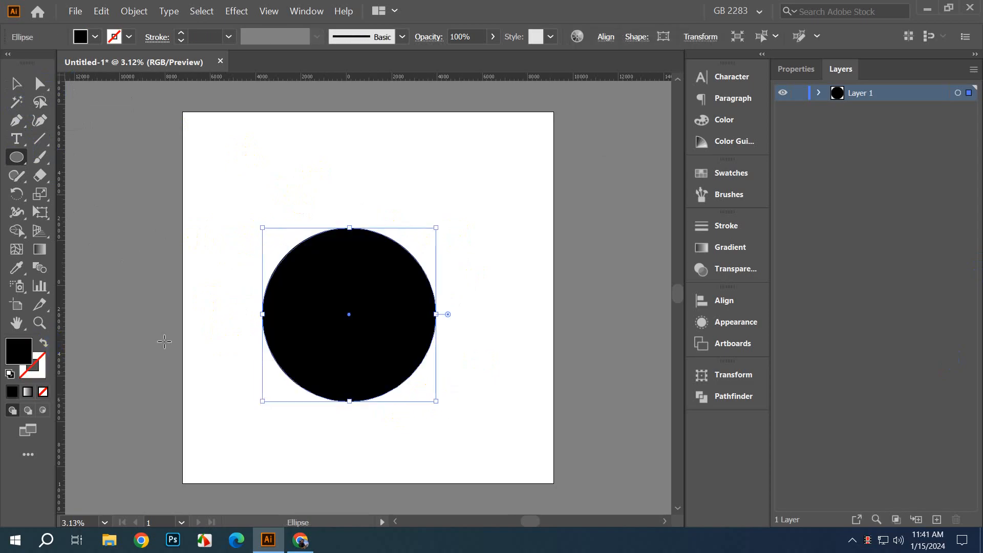
click(731, 174)
click(617, 213)
click(11, 87)
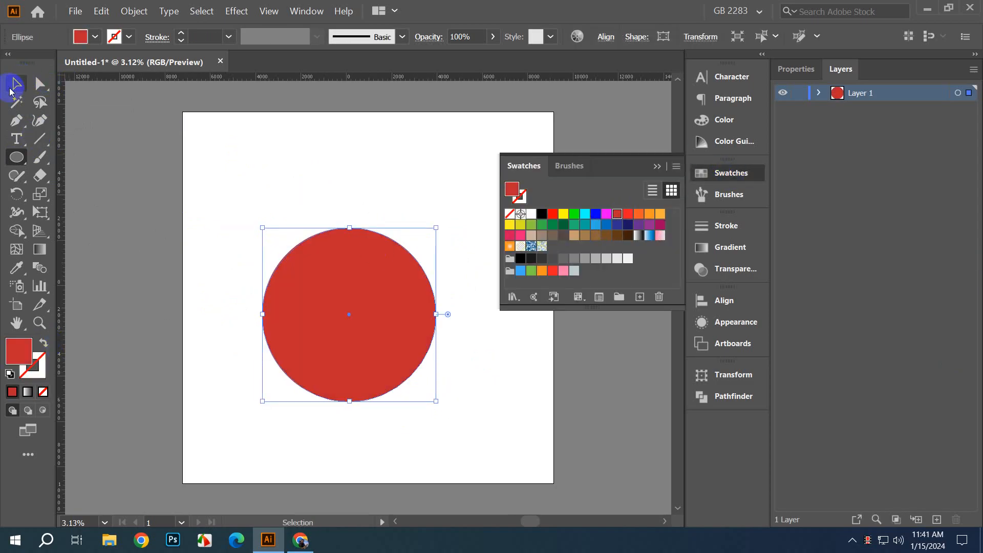
Step: Lasso-select the circle's top and right anchor points, and try the whole circle at other places on the artboard
click(40, 101)
mouse_move(288, 210)
mouse_down()
mouse_move(413, 213)
mouse_move(417, 377)
mouse_move(278, 263)
mouse_move(290, 201)
mouse_up()
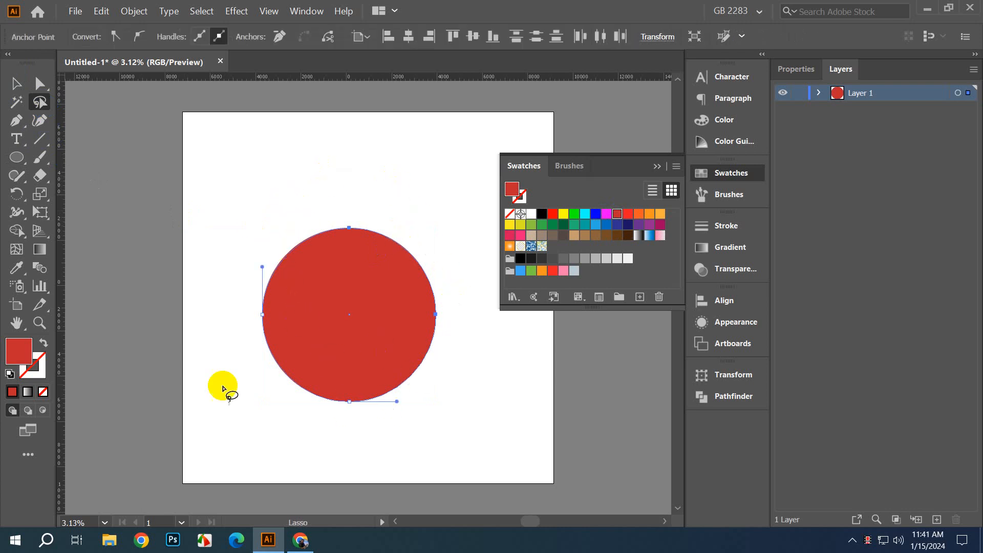
click(16, 85)
drag(324, 315, 267, 331)
right_click(319, 319)
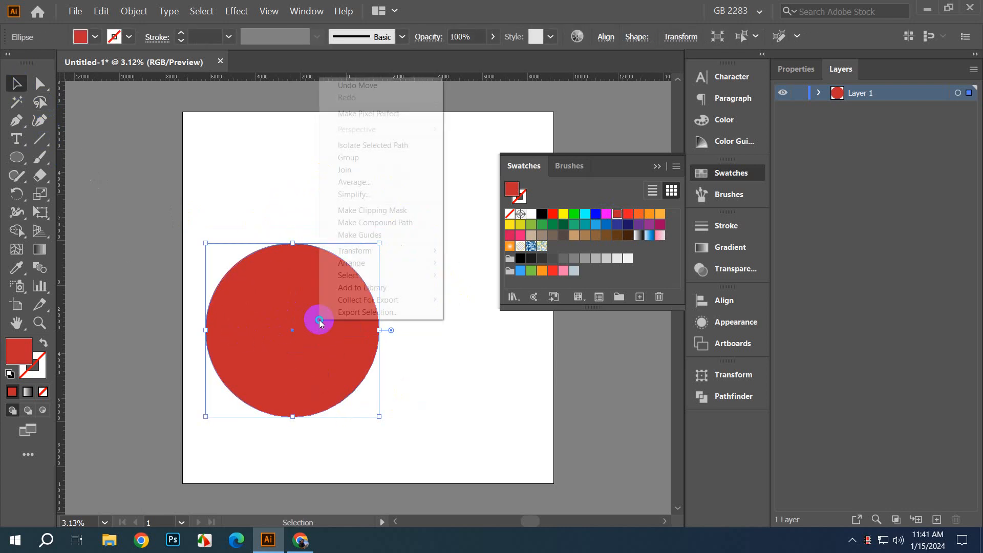
click(292, 208)
drag(316, 285, 392, 247)
Step: Lasso-select the circle's top anchor point, and move the whole circle to the artboard's left side
click(40, 102)
mouse_move(369, 179)
mouse_down()
mouse_move(325, 198)
mouse_move(357, 217)
mouse_move(380, 277)
mouse_move(438, 229)
mouse_move(434, 188)
mouse_move(369, 180)
mouse_up()
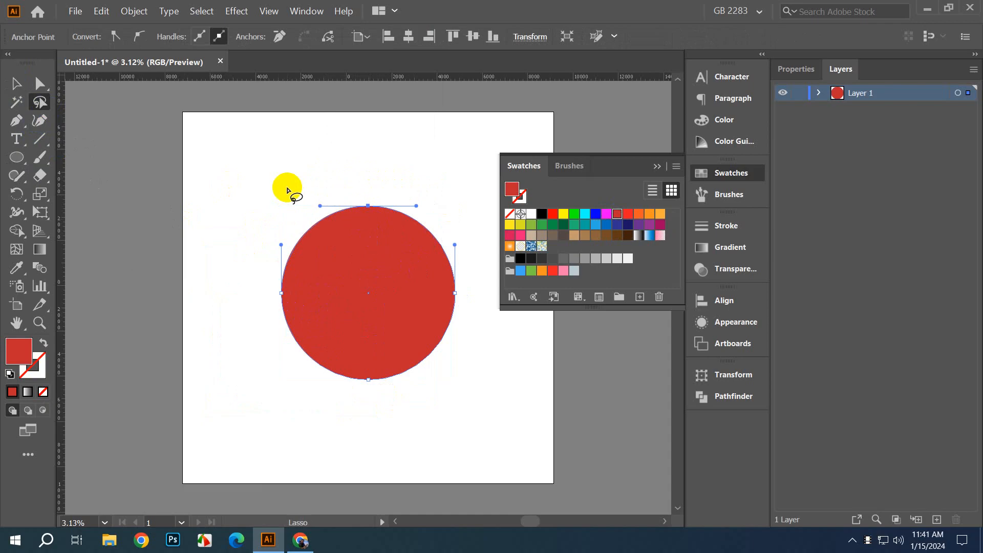
click(16, 83)
drag(354, 226, 343, 315)
click(322, 199)
Step: Draw a small red circle about 1,300 px across above and right of the large one, and lasso the facing parts of both
click(16, 157)
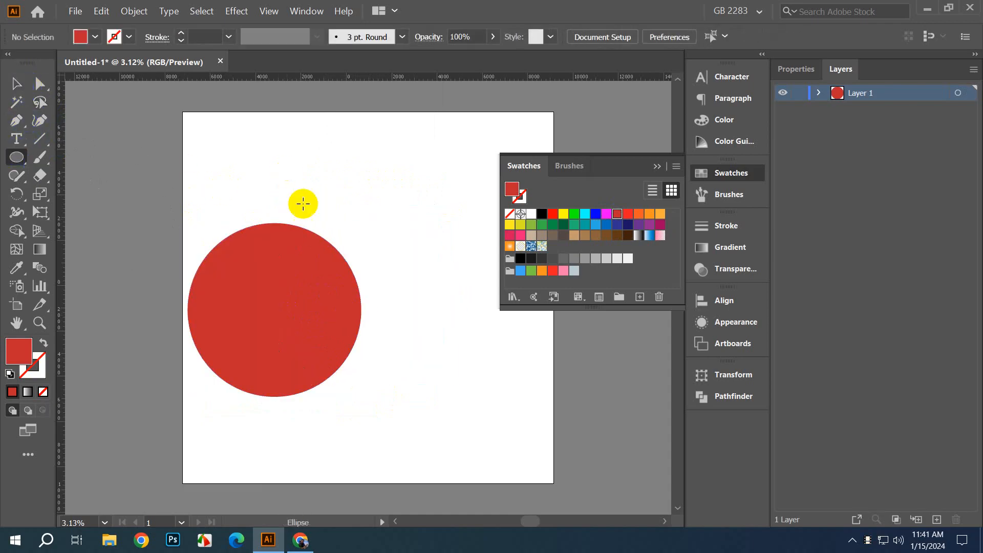
drag(382, 163, 412, 192)
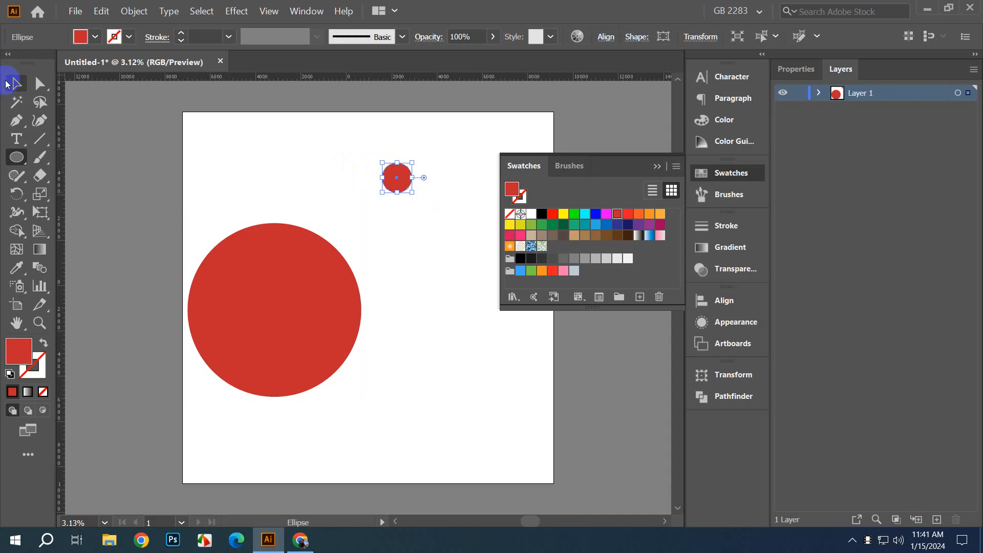
click(7, 83)
click(40, 102)
mouse_move(288, 215)
mouse_down()
mouse_move(328, 202)
mouse_move(322, 243)
mouse_move(379, 226)
mouse_move(366, 171)
mouse_move(332, 212)
mouse_up()
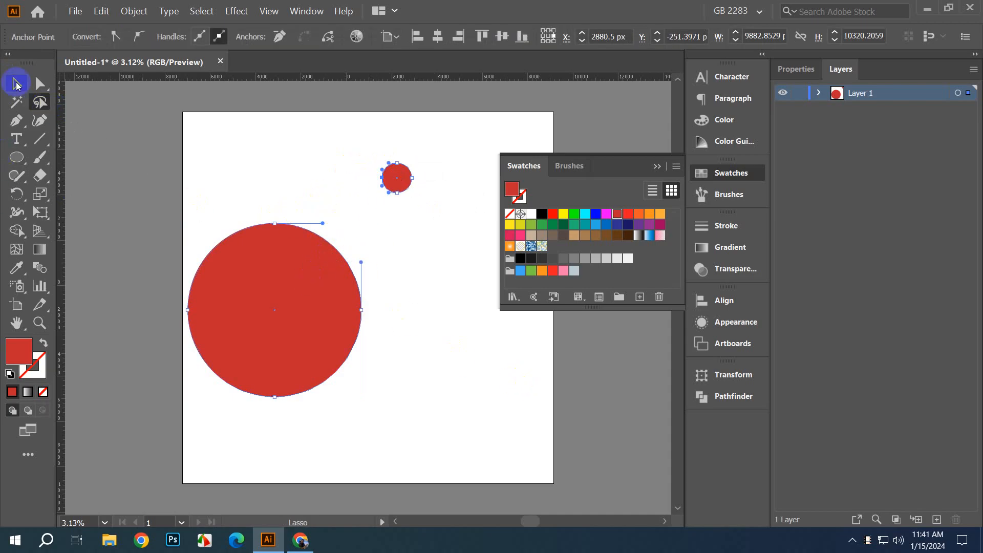
Step: Undo the lasso selection and the small circle
scroll(363, 270, up, 2)
scroll(363, 270, up, 2)
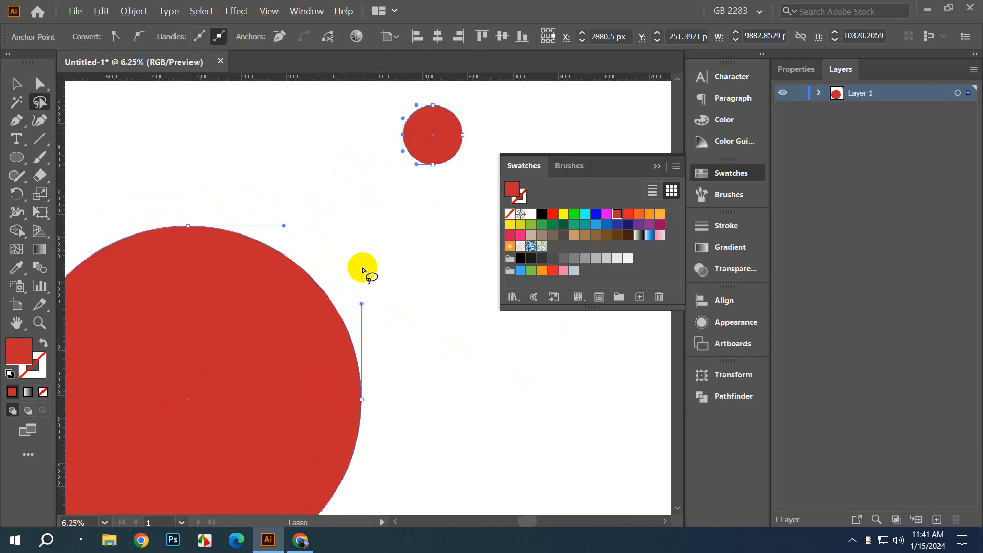
scroll(336, 259, down, 3)
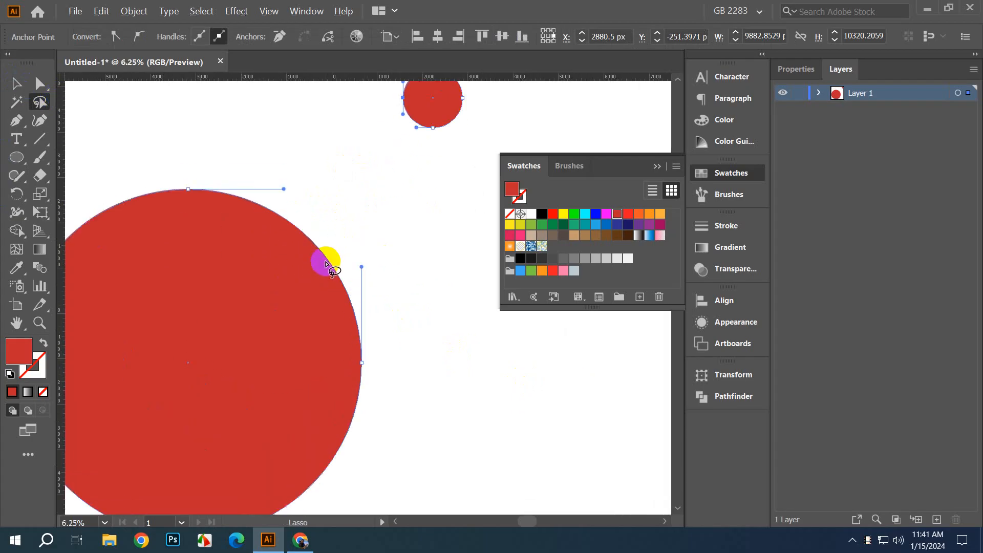
key(ctrl+z)
key(ctrl+z)
scroll(325, 249, down, 1)
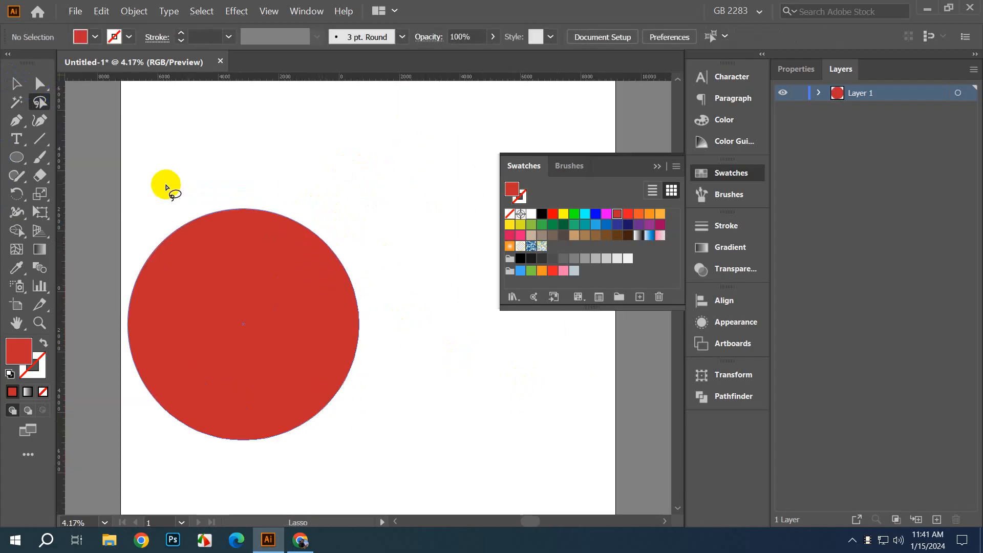
Step: Draw a red circle about 2,300 px across above and to the right of the large circle
click(16, 157)
drag(346, 119, 415, 177)
click(16, 84)
click(159, 128)
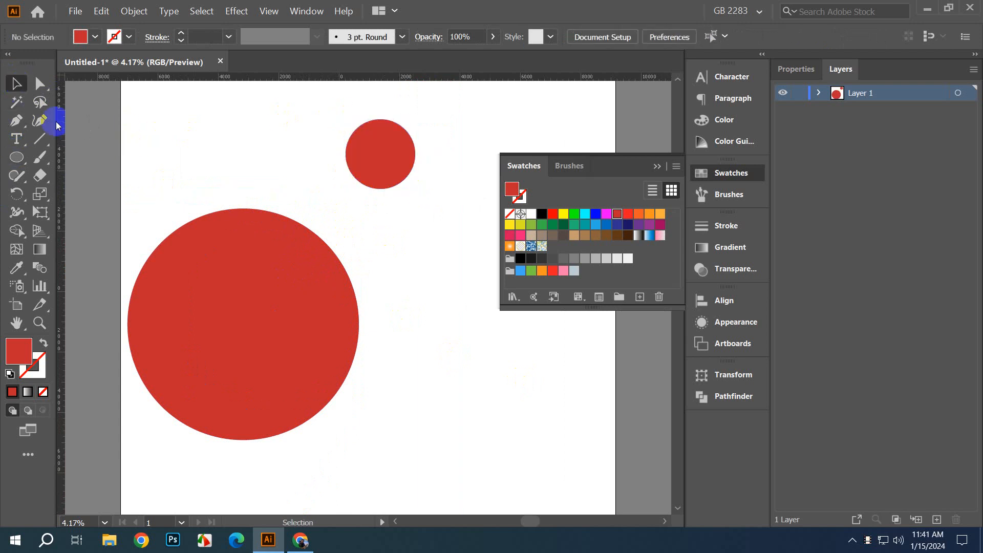
Step: Lasso the facing edges of both circles, try pulling the large circle's top anchor point up and right, and undo that change
click(41, 105)
mouse_move(418, 247)
mouse_down()
mouse_move(386, 182)
mouse_move(347, 155)
mouse_move(317, 142)
mouse_move(273, 154)
mouse_move(254, 172)
mouse_move(259, 235)
mouse_move(313, 294)
mouse_move(377, 291)
mouse_move(419, 240)
mouse_up()
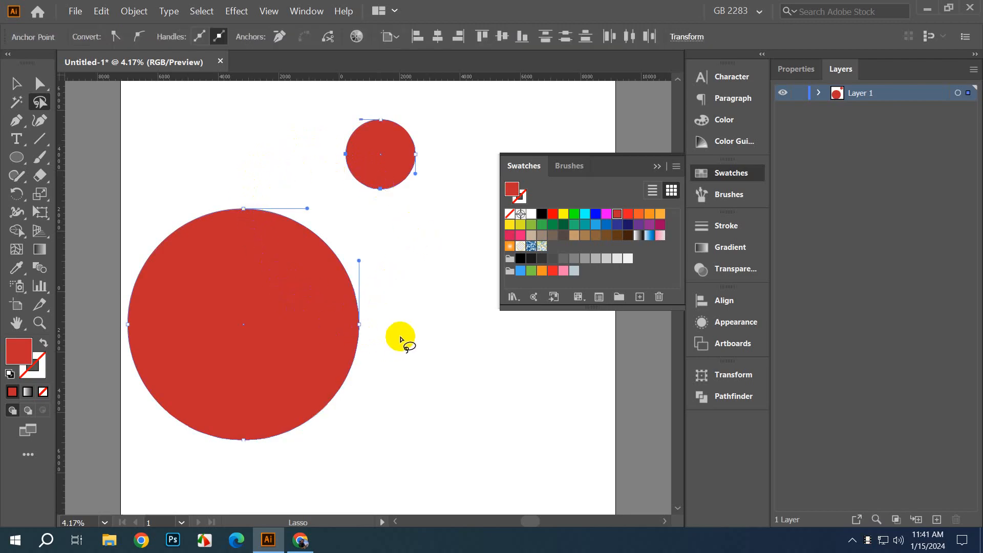
click(40, 83)
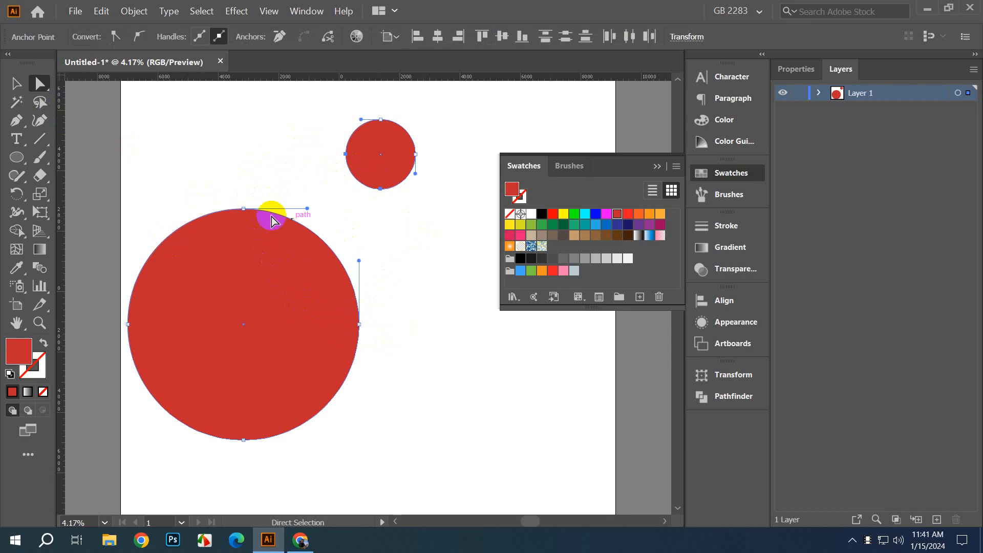
drag(248, 213, 317, 173)
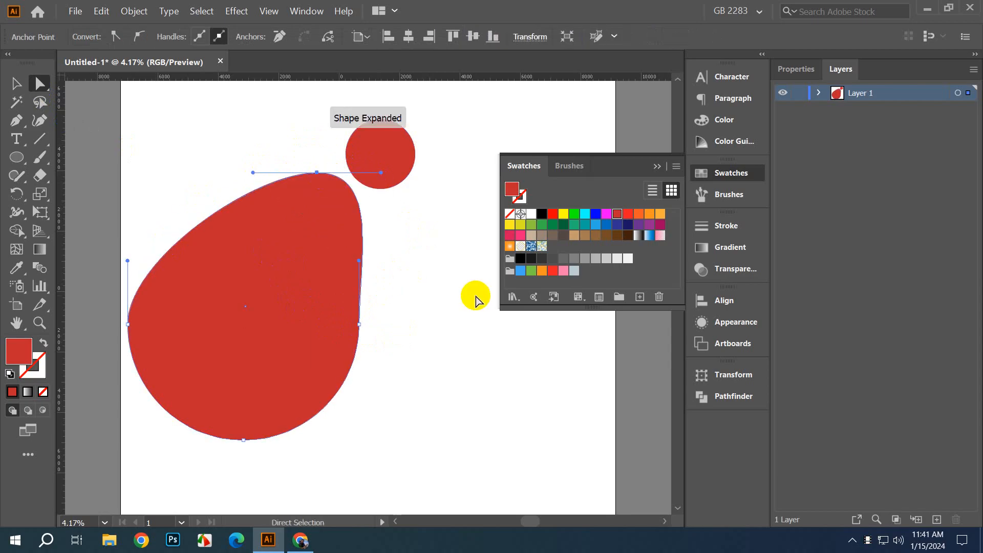
key(ctrl+z)
click(216, 132)
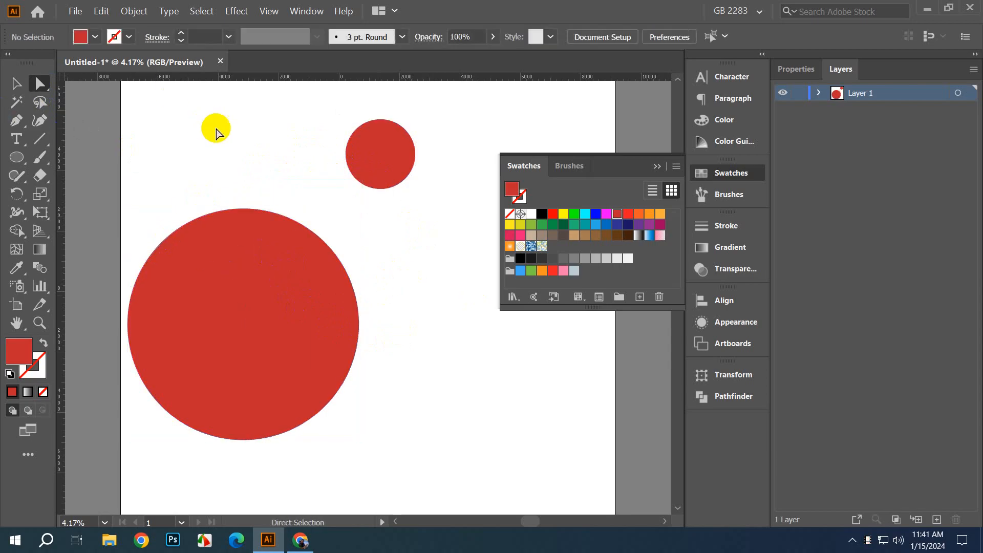
Step: Select both whole circles with a selection marquee instead of the Lasso tool
click(42, 105)
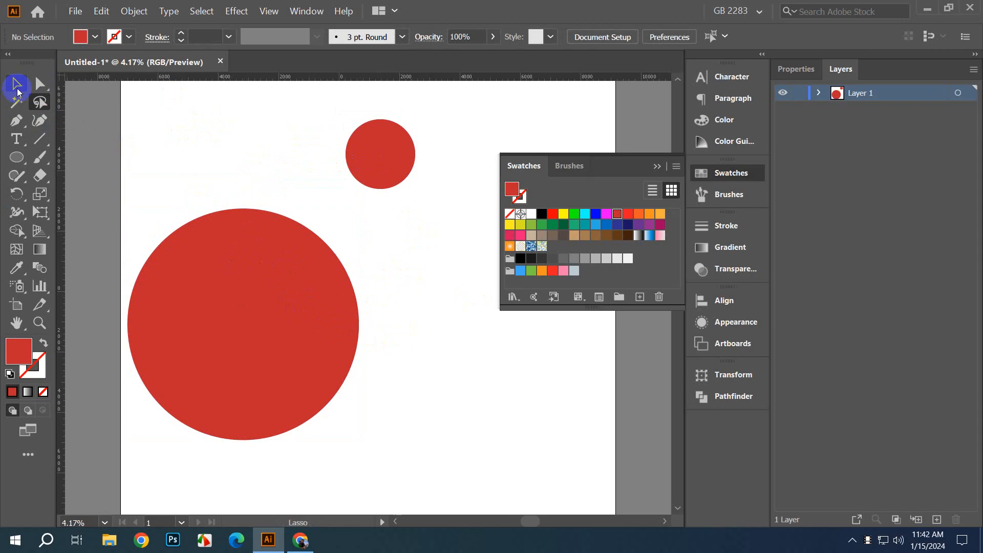
click(17, 89)
drag(233, 106, 426, 345)
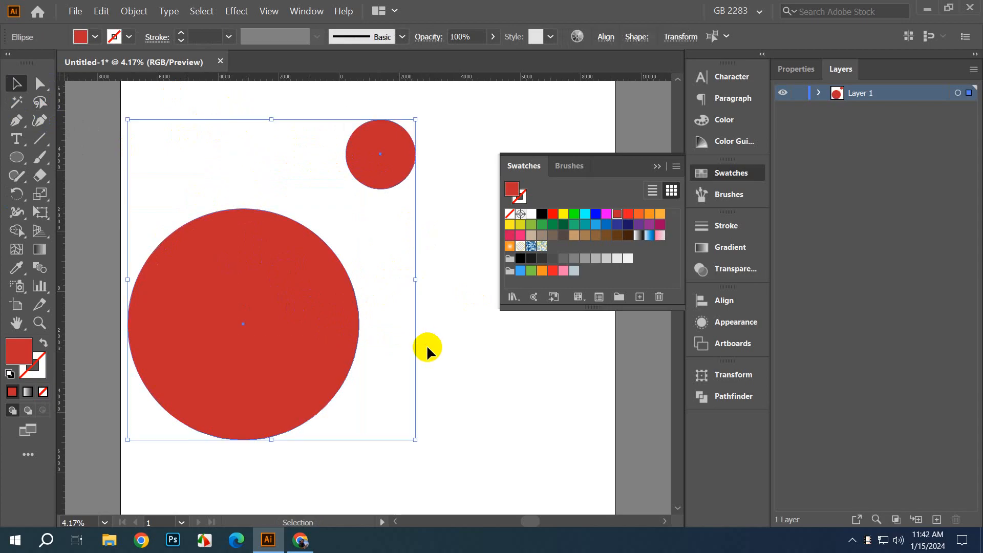
Step: Delete both circles and draw a new red circle about 6,700 px across in the lower middle of the artboard
key(Delete)
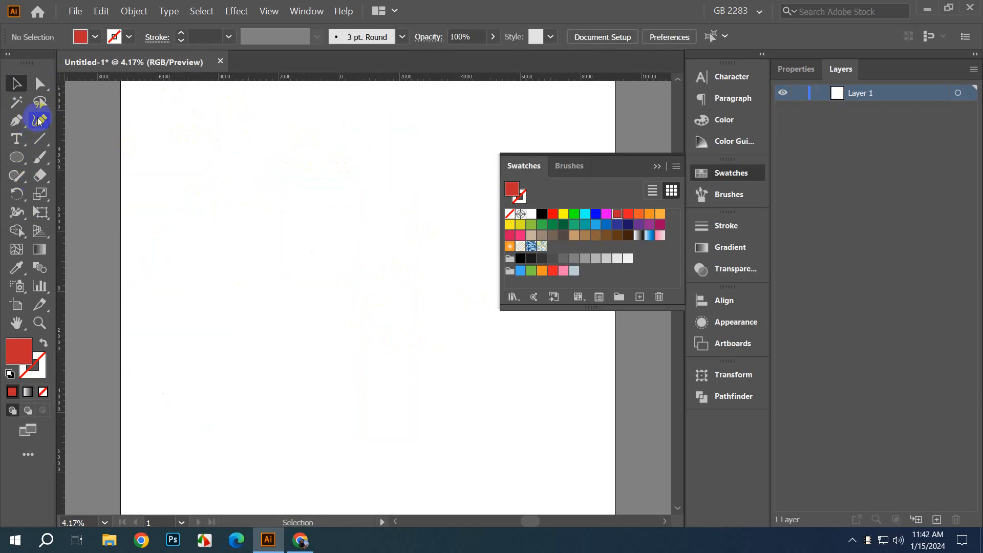
drag(17, 158, 78, 203)
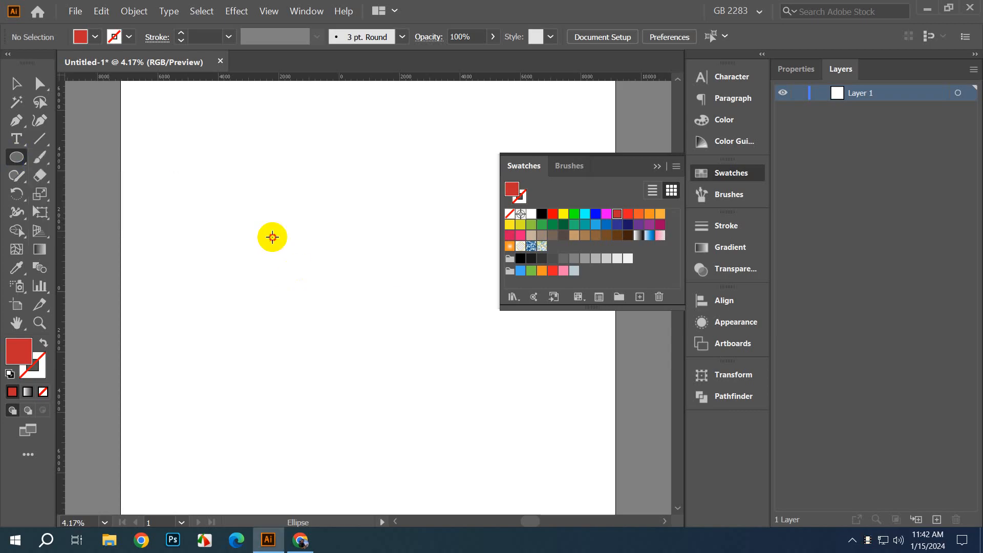
drag(272, 236, 475, 438)
Step: With the Curvature tool, pull the circle's top anchor point up and left, and move its left anchor point slightly outward
click(41, 122)
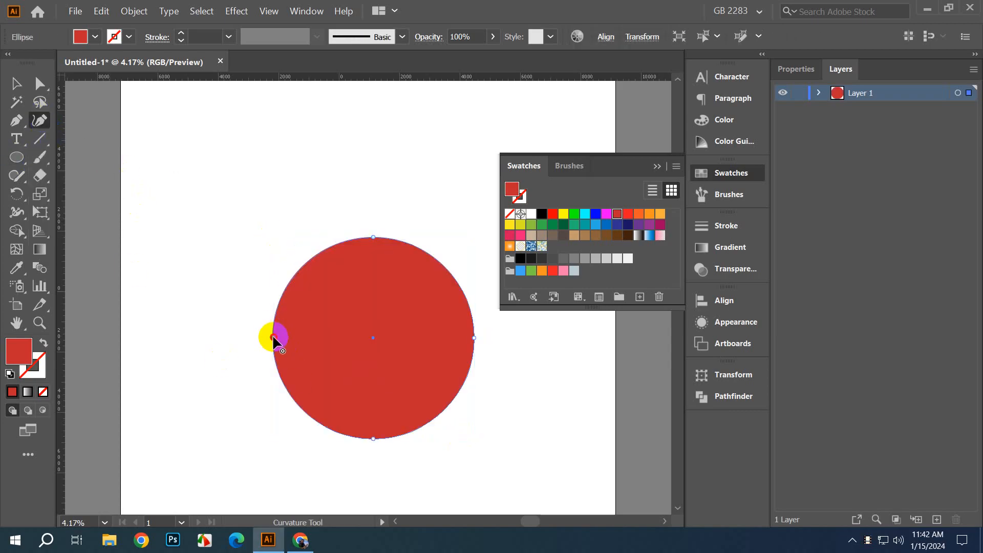
drag(272, 336, 350, 329)
click(379, 235)
drag(376, 237, 239, 158)
drag(349, 330, 247, 328)
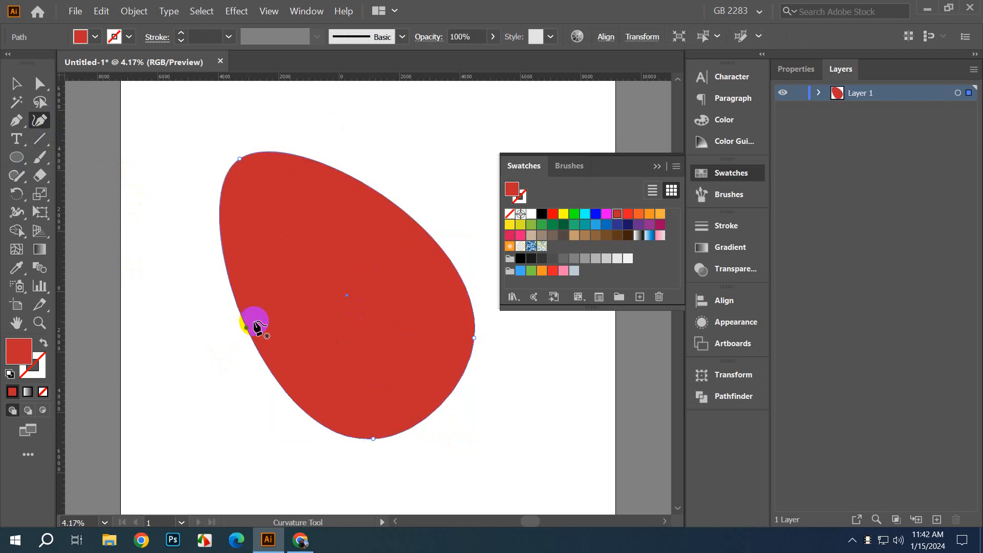
Step: Add two curvature points on the shape's left edge, above and below the left anchor, and pull both inward
drag(235, 293, 318, 270)
click(296, 413)
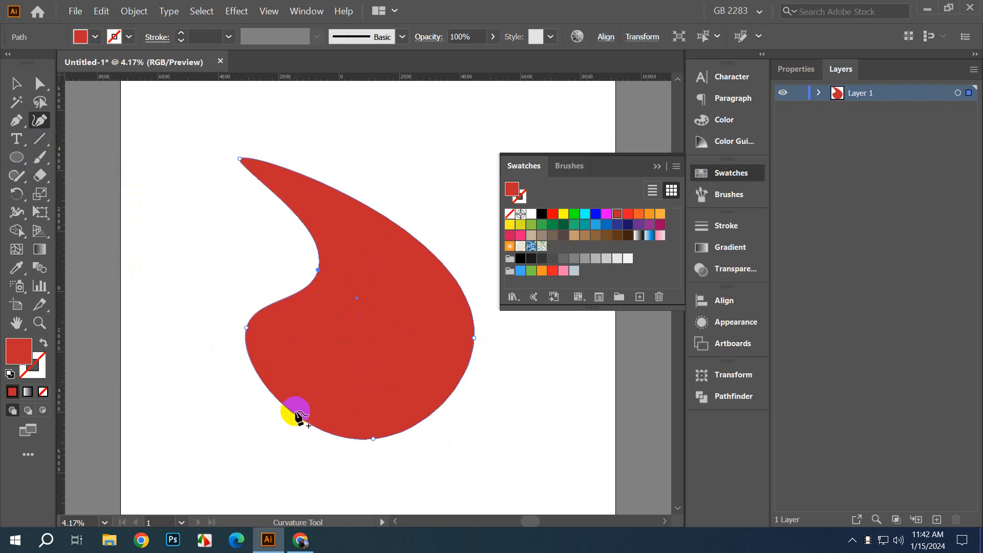
drag(296, 413, 351, 344)
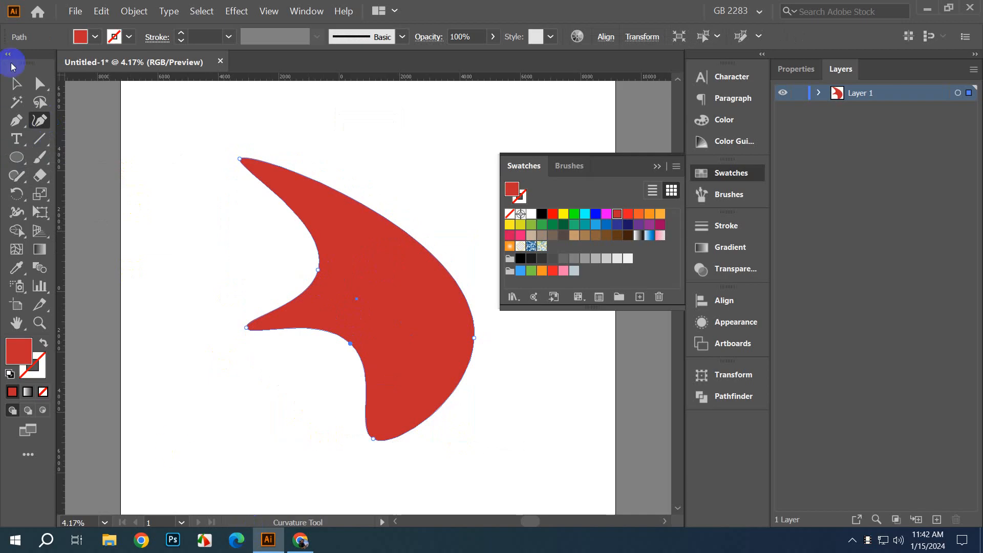
Step: Select the reshaped red shape as a whole and delete it
click(15, 91)
click(137, 153)
click(333, 262)
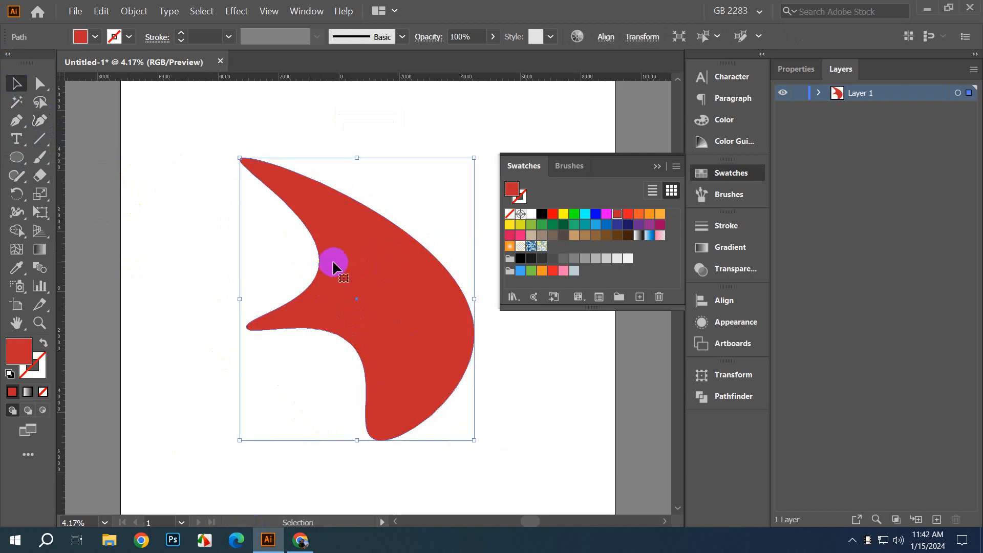
key(Delete)
Step: Draw a polar grid about 7,000 px across in the middle of the artboard and fill it with magenta
drag(48, 147, 125, 214)
drag(311, 261, 424, 398)
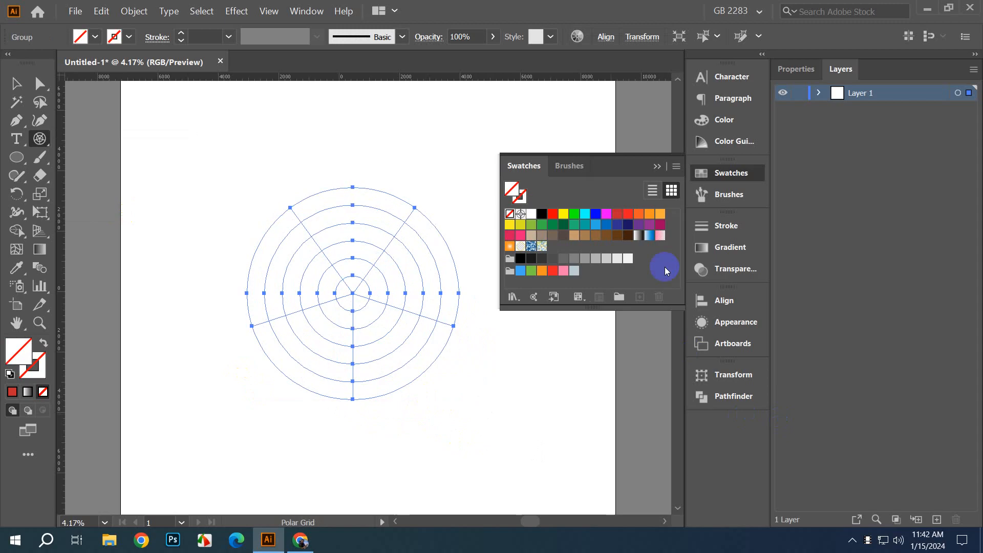
click(606, 214)
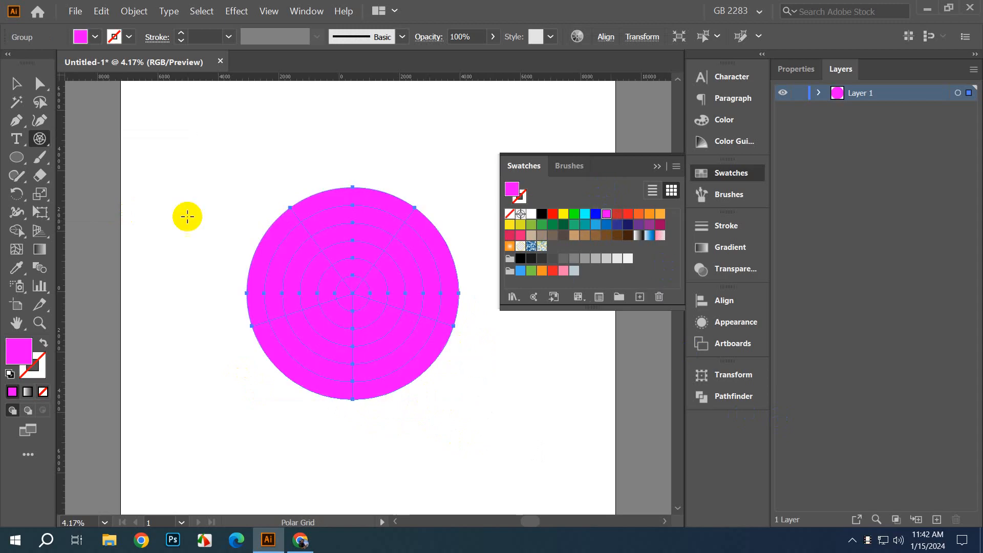
Step: Delete the magenta polar grid
key(v)
key(Delete)
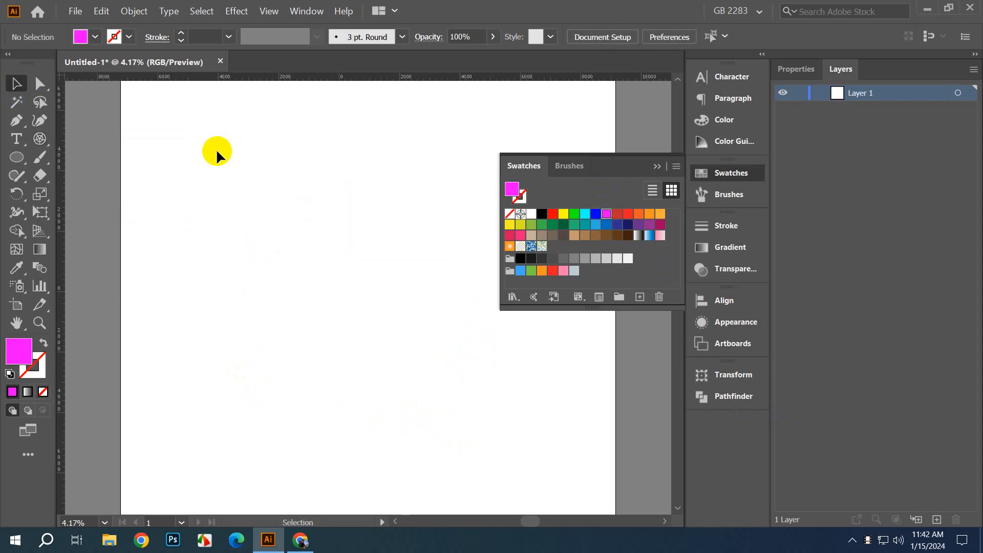
click(20, 166)
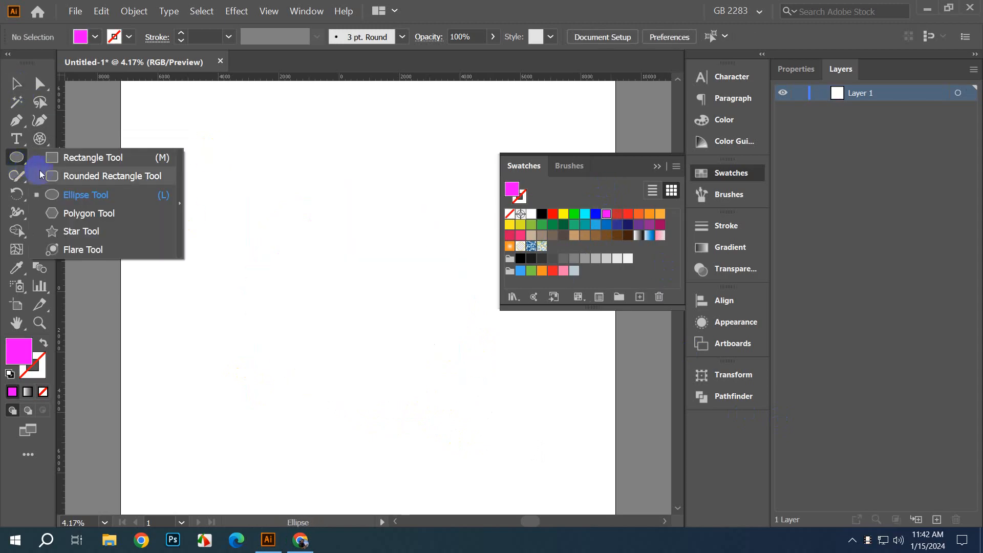
click(34, 167)
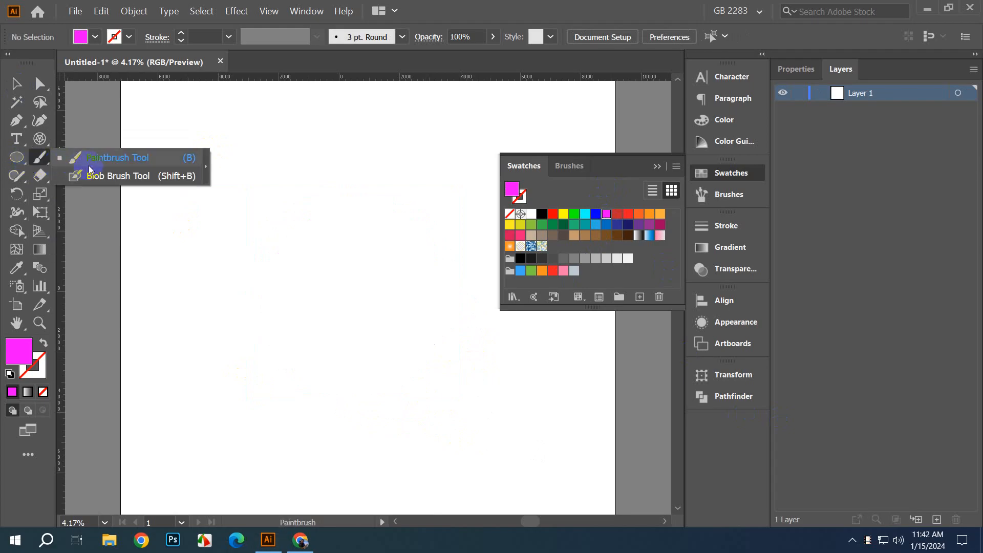
click(41, 159)
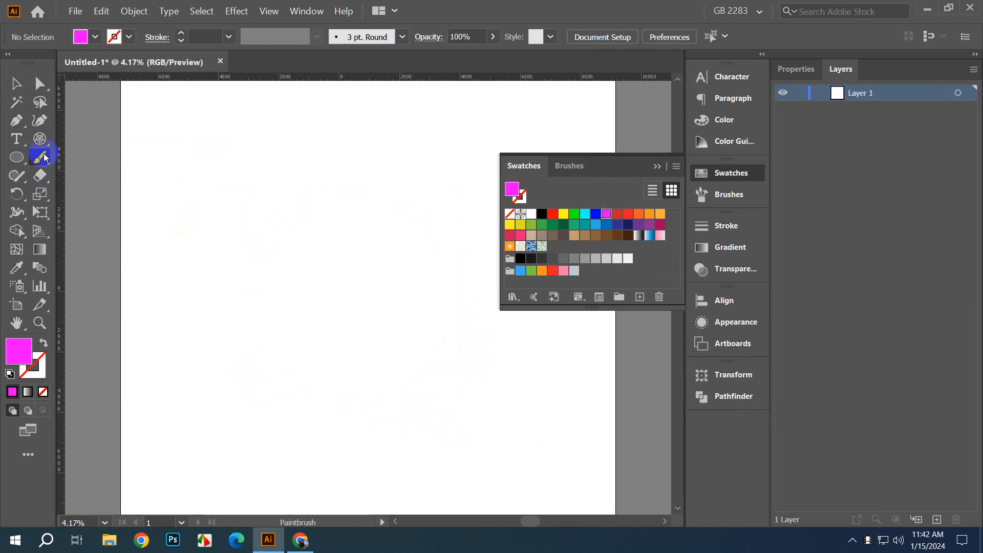
Step: Try to sketch freehand shapes on the empty artboard with the Shaper tool
click(15, 176)
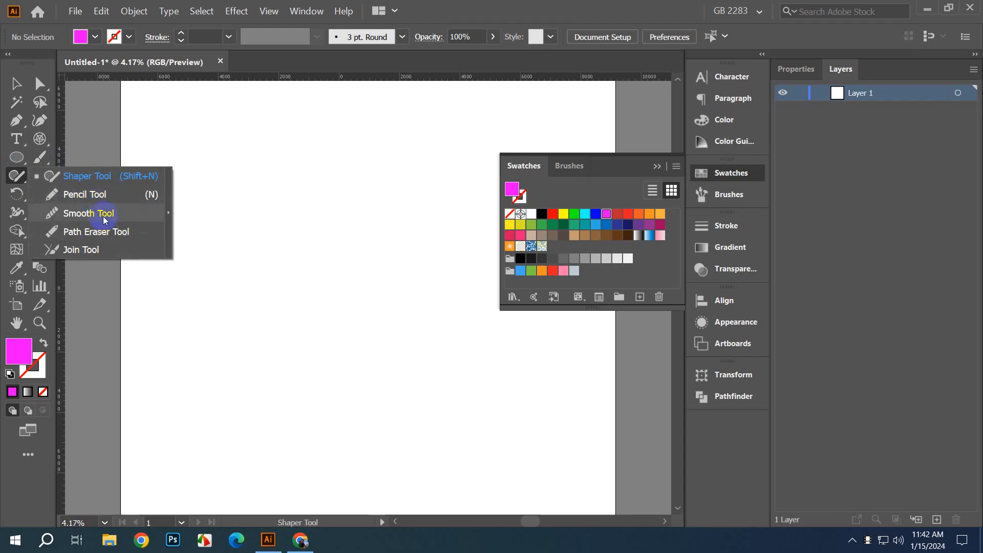
click(81, 177)
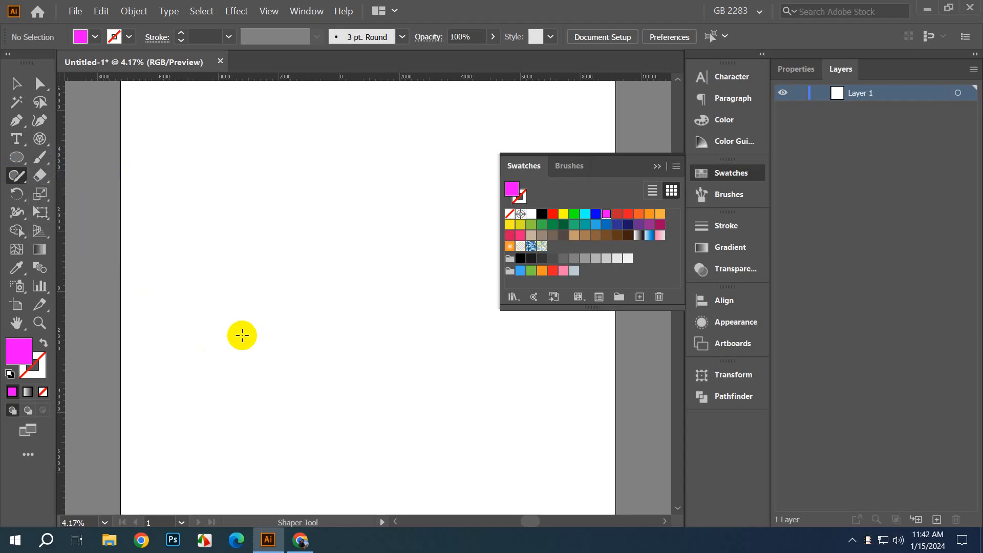
mouse_move(241, 334)
mouse_down()
mouse_move(290, 278)
mouse_move(449, 261)
mouse_move(346, 359)
mouse_move(234, 323)
mouse_up()
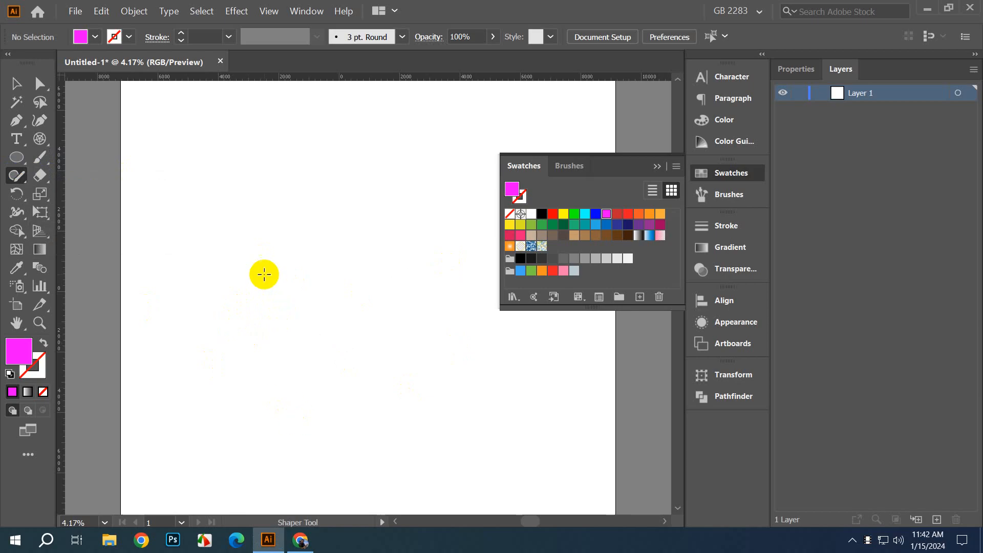
scroll(205, 261, down, 1)
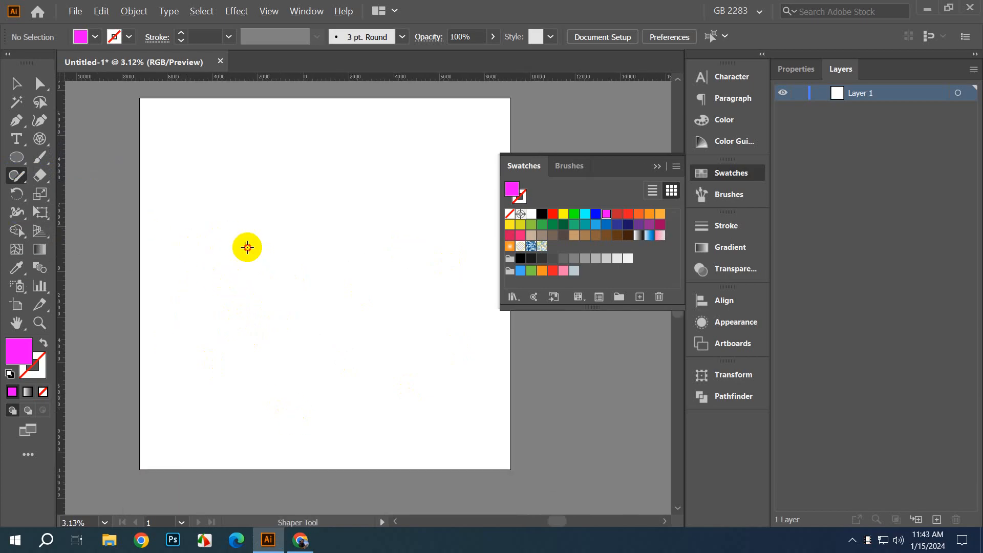
mouse_move(224, 235)
mouse_down()
mouse_move(391, 207)
mouse_move(241, 333)
mouse_move(257, 233)
mouse_up()
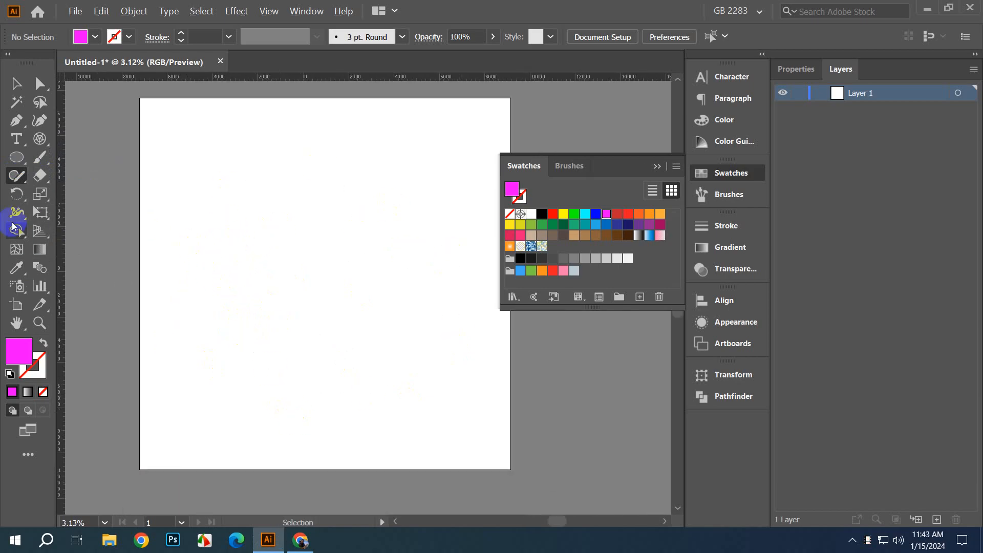
Step: Swap fill and stroke for a magenta stroke, and sketch two slanted ellipses and a square about 5,500 px wide with the Shaper tool
click(44, 347)
mouse_move(180, 250)
mouse_down()
mouse_move(224, 210)
mouse_move(279, 260)
mouse_move(312, 351)
mouse_move(221, 291)
mouse_move(184, 233)
mouse_up()
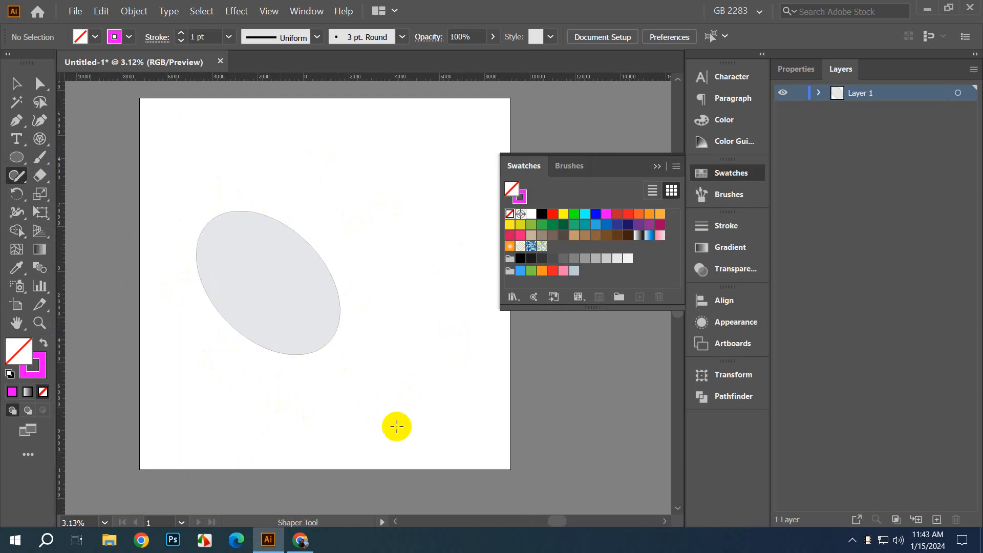
mouse_move(400, 154)
mouse_down()
mouse_move(359, 208)
mouse_move(482, 279)
mouse_move(402, 156)
mouse_up()
mouse_move(379, 354)
mouse_down()
mouse_move(508, 354)
mouse_move(501, 440)
mouse_move(418, 445)
mouse_move(404, 328)
mouse_up()
mouse_move(347, 359)
mouse_down()
mouse_move(440, 341)
mouse_move(440, 466)
mouse_move(350, 461)
mouse_move(348, 353)
mouse_up()
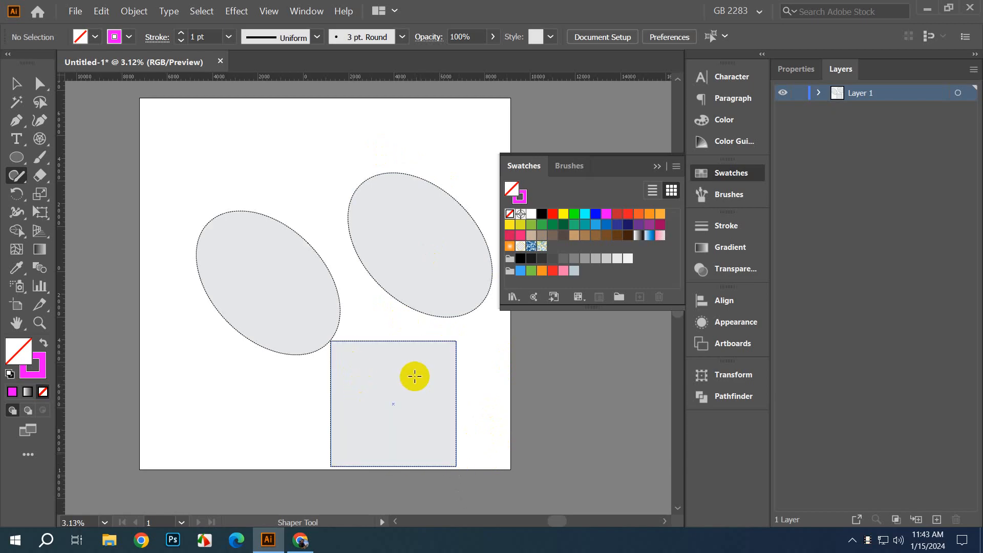
Step: Undo the square and both ellipses drawn with the Shaper tool
key(ctrl+z)
key(ctrl+z)
key(ctrl+z)
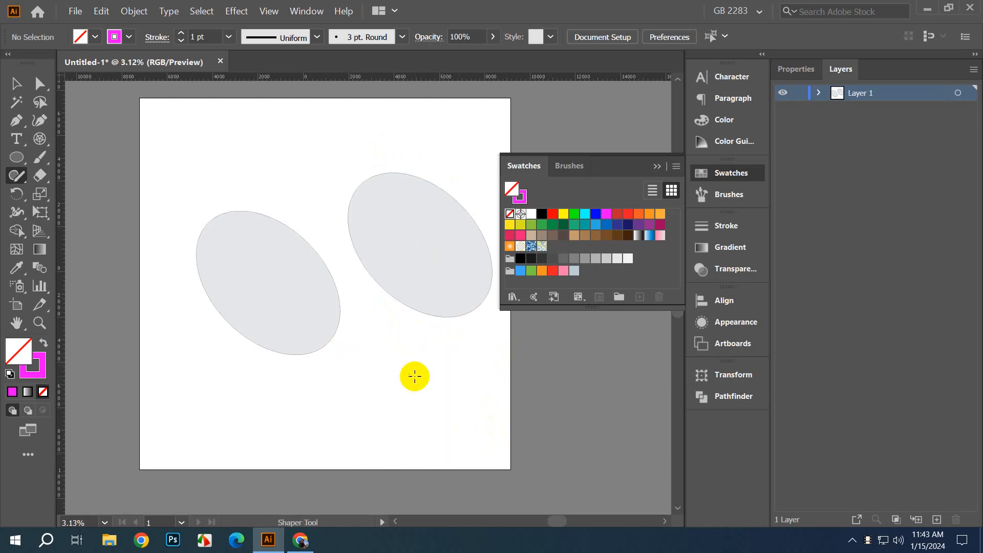
Step: Draw a wavy, blob-like freehand loop with crossing ends in the middle of the artboard using the Pencil tool
click(17, 175)
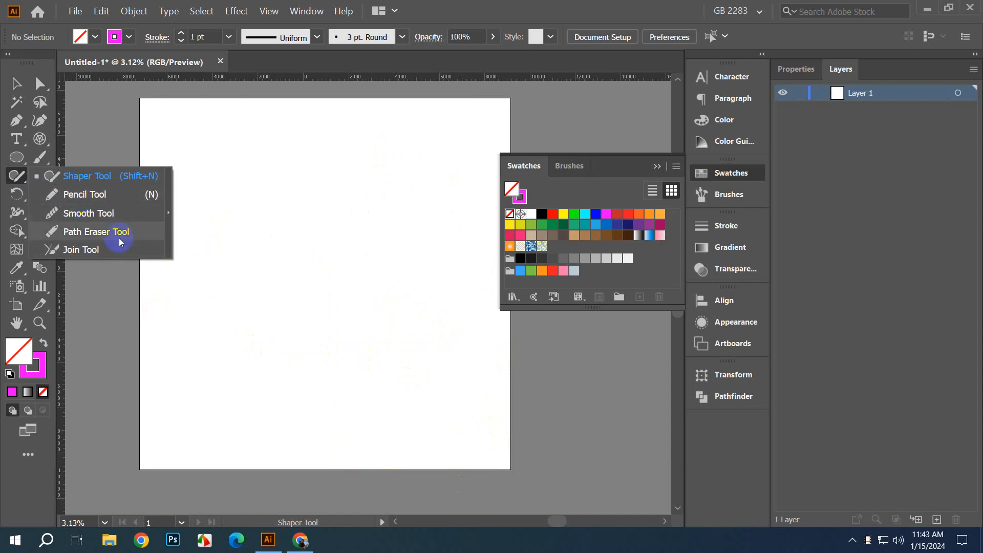
click(84, 194)
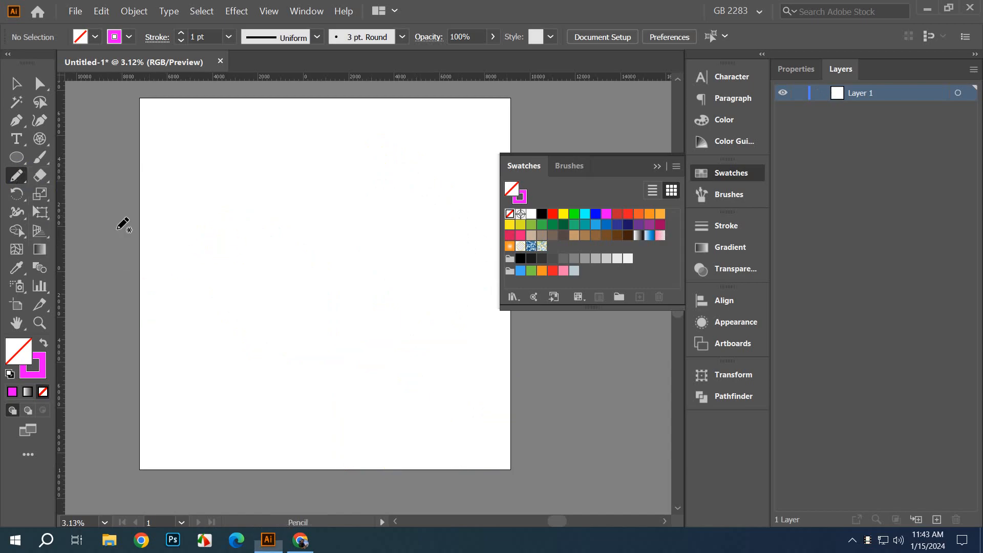
mouse_move(210, 268)
mouse_down()
mouse_move(235, 226)
mouse_move(403, 316)
mouse_move(221, 276)
mouse_move(218, 239)
mouse_up()
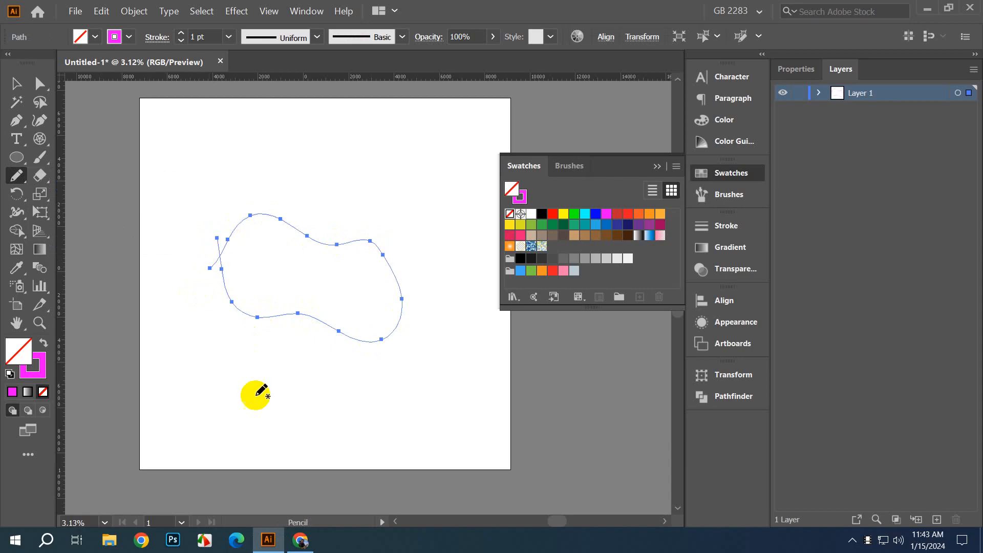
click(15, 83)
Step: Erase a short segment from the loop's upper edge with the Path Eraser tool, and deselect the path
click(16, 176)
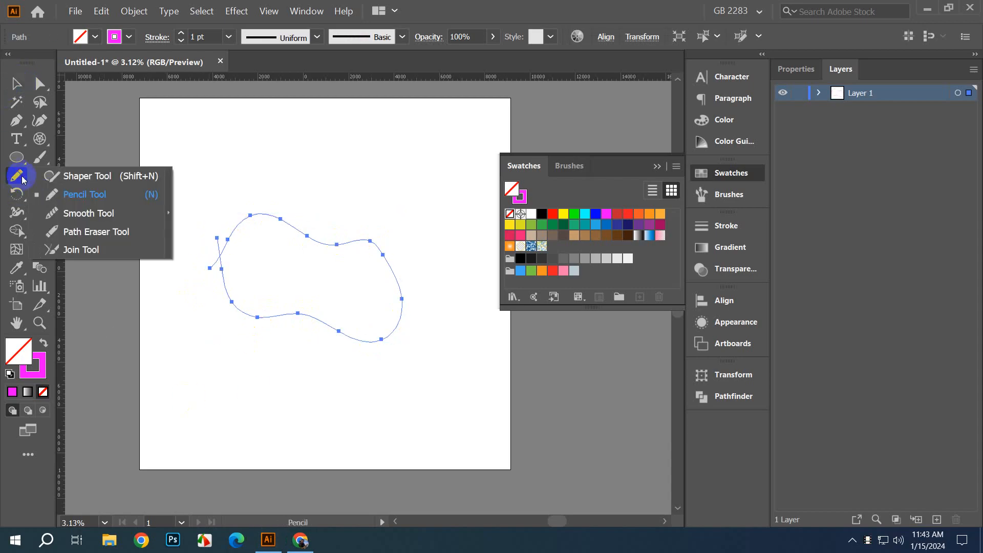
click(87, 231)
scroll(257, 250, up, 3)
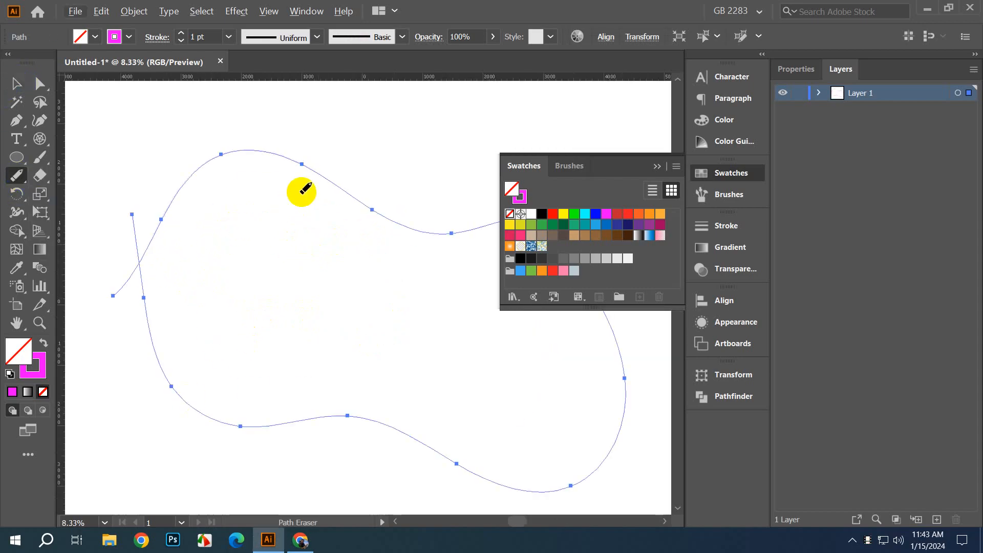
mouse_move(320, 195)
mouse_down()
mouse_move(340, 195)
mouse_move(352, 223)
mouse_up()
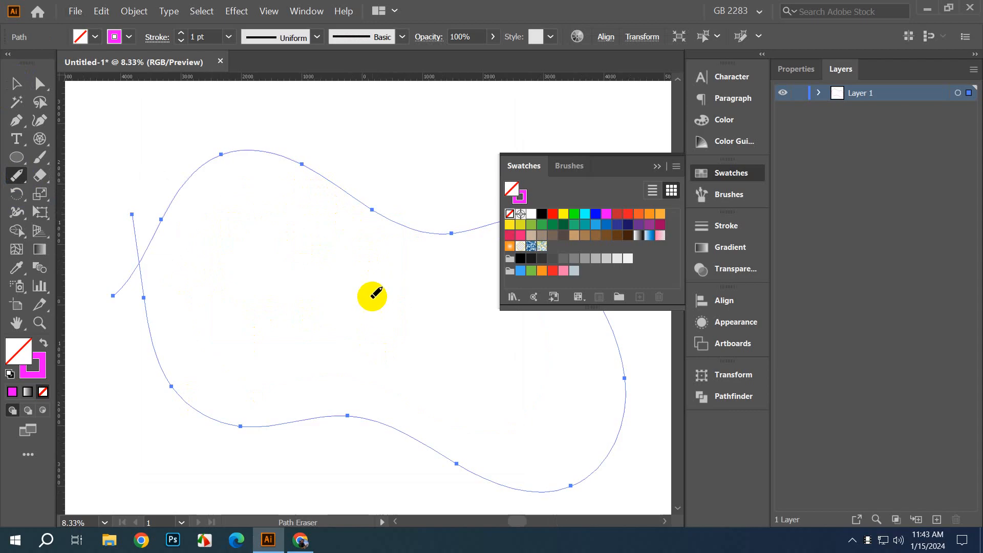
drag(319, 174, 365, 209)
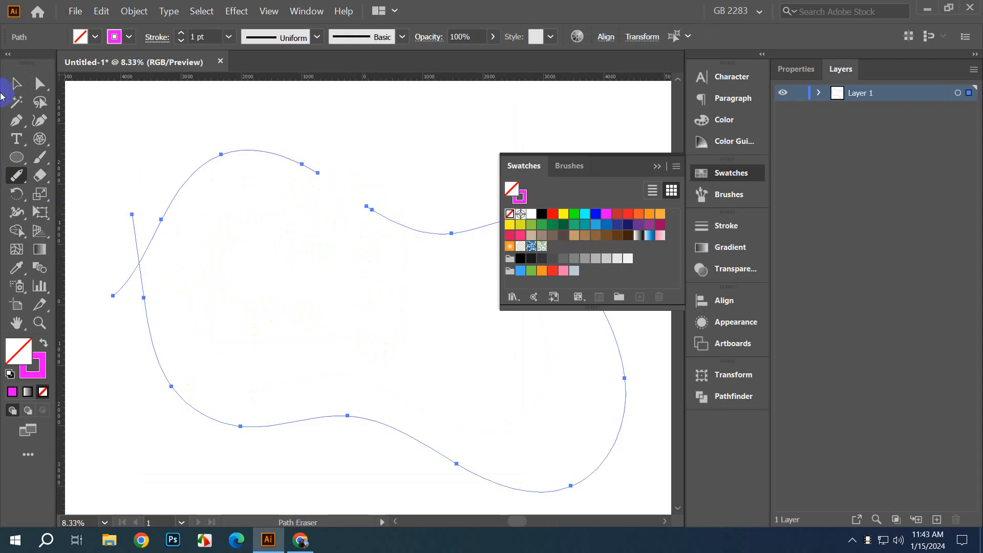
click(16, 88)
scroll(317, 279, down, 2)
drag(198, 165, 300, 280)
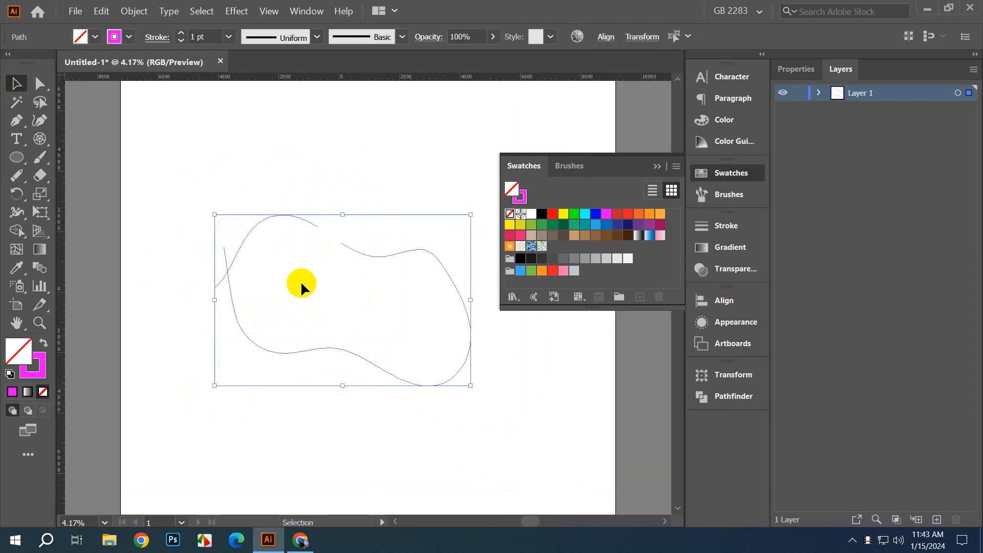
click(300, 281)
Step: Bridge the gap in the loop's upper edge with the Join tool
right_click(20, 178)
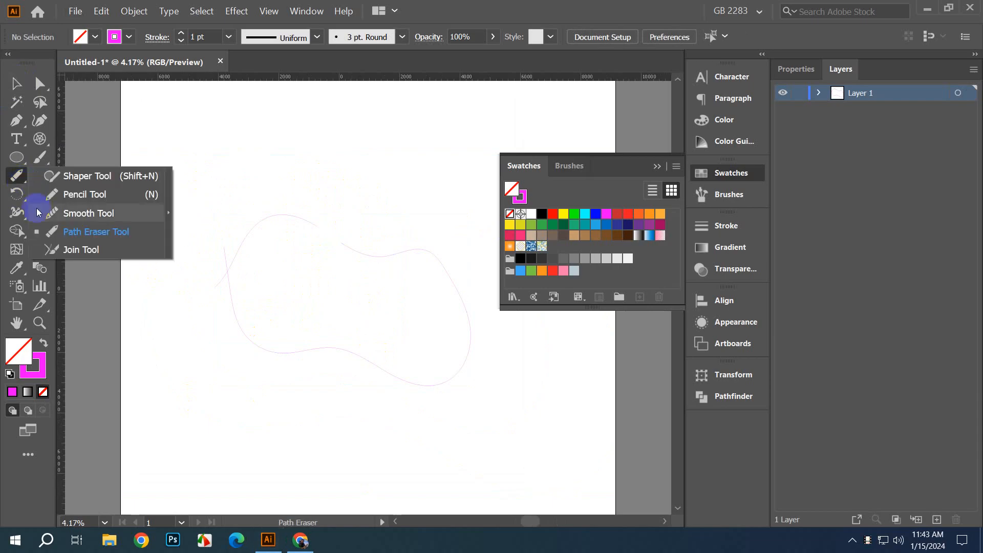
click(253, 160)
click(13, 176)
click(84, 250)
scroll(345, 235, up, 3)
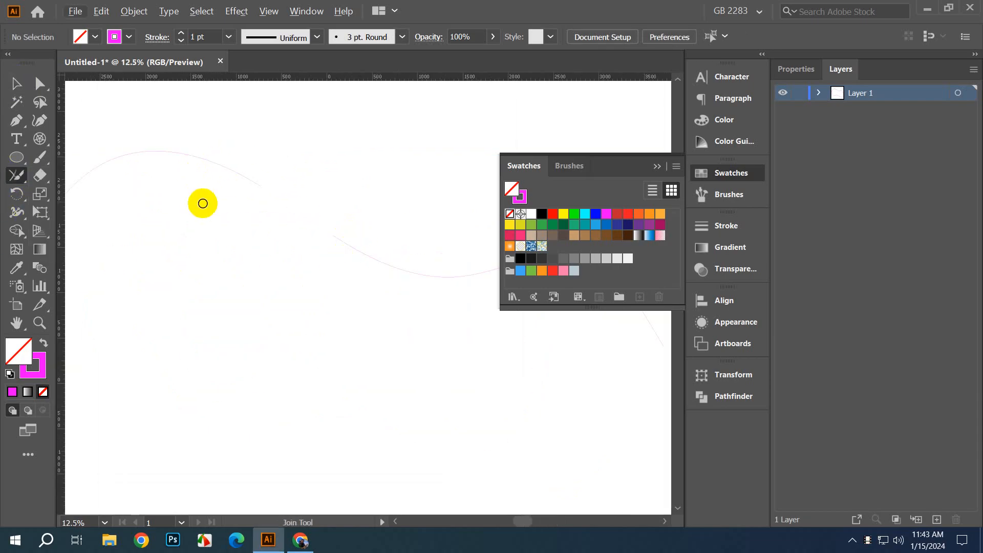
mouse_move(242, 207)
mouse_down()
mouse_move(277, 156)
mouse_move(360, 189)
mouse_move(320, 281)
mouse_up()
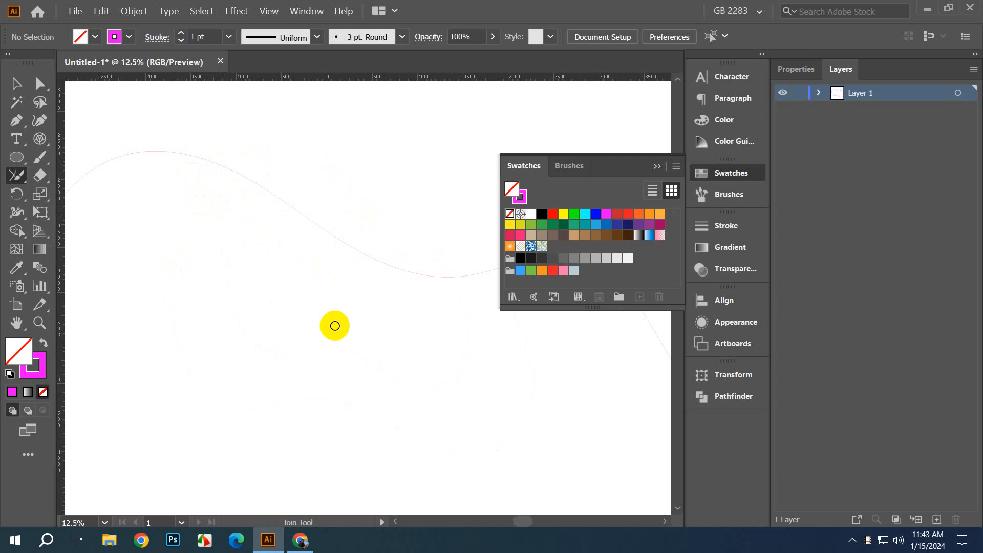
Step: Select the entire freehand loop and delete it
click(16, 84)
scroll(226, 248, down, 4)
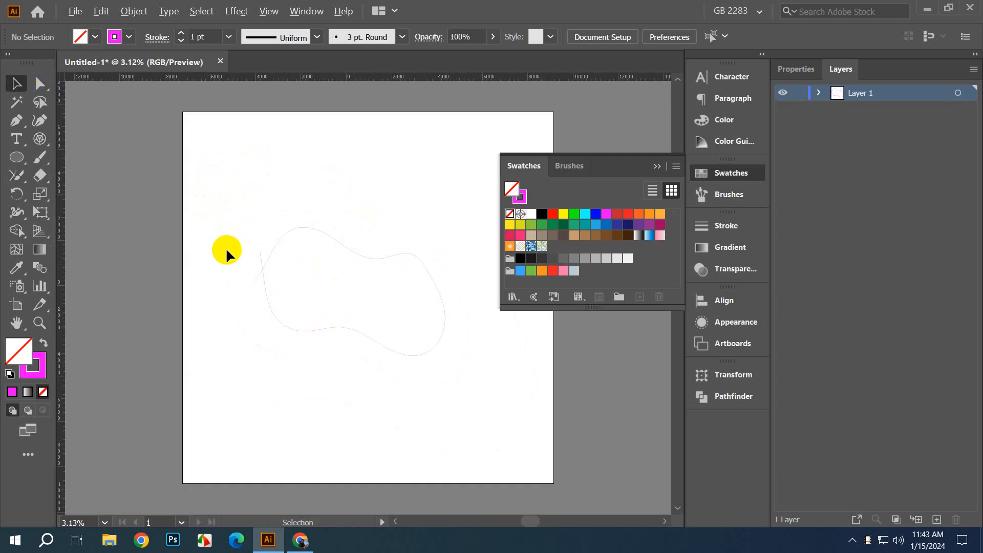
drag(235, 191, 410, 421)
key(Delete)
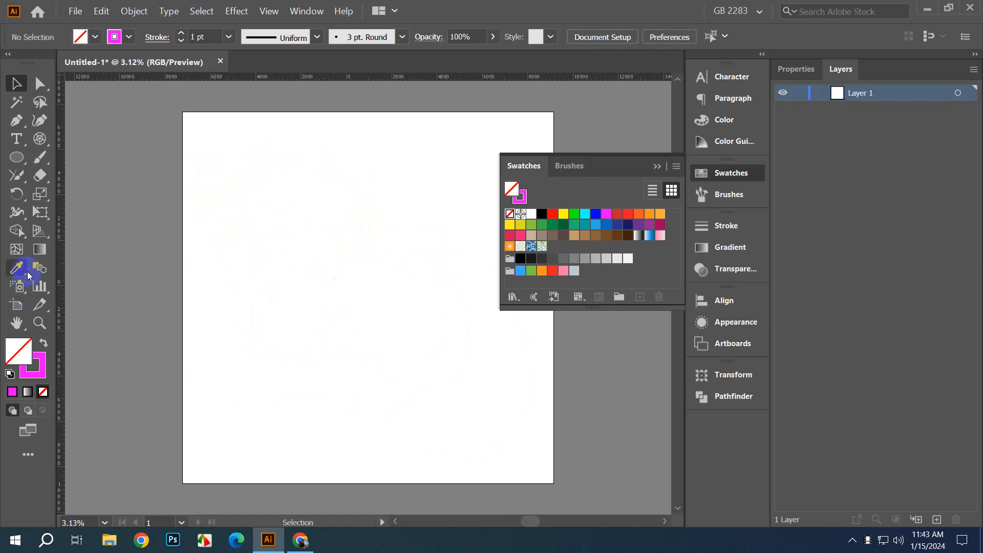
click(40, 176)
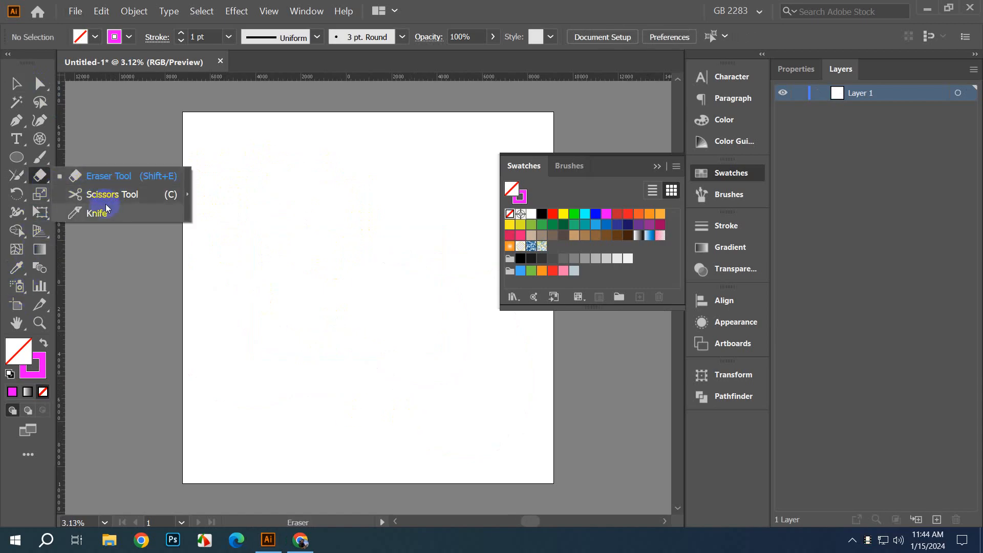
click(17, 193)
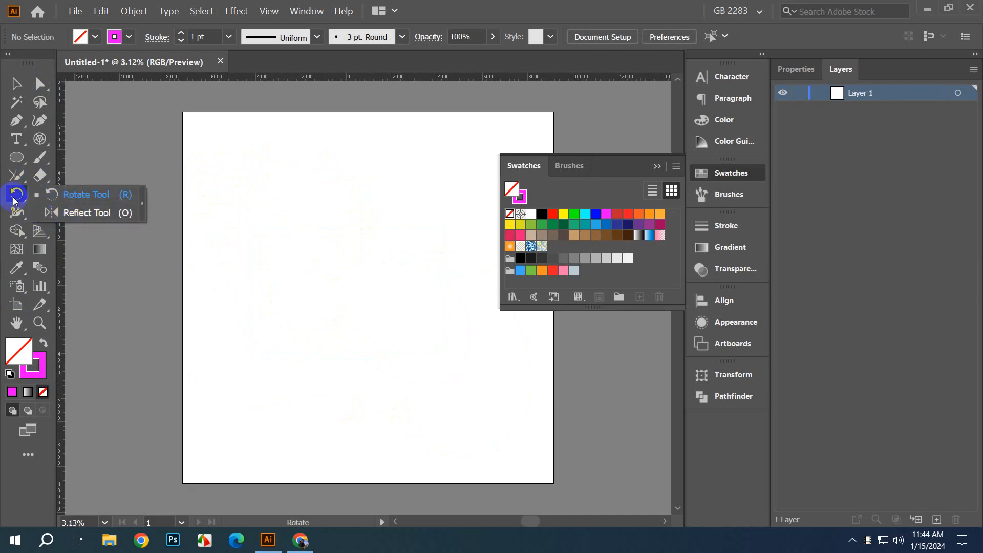
click(41, 195)
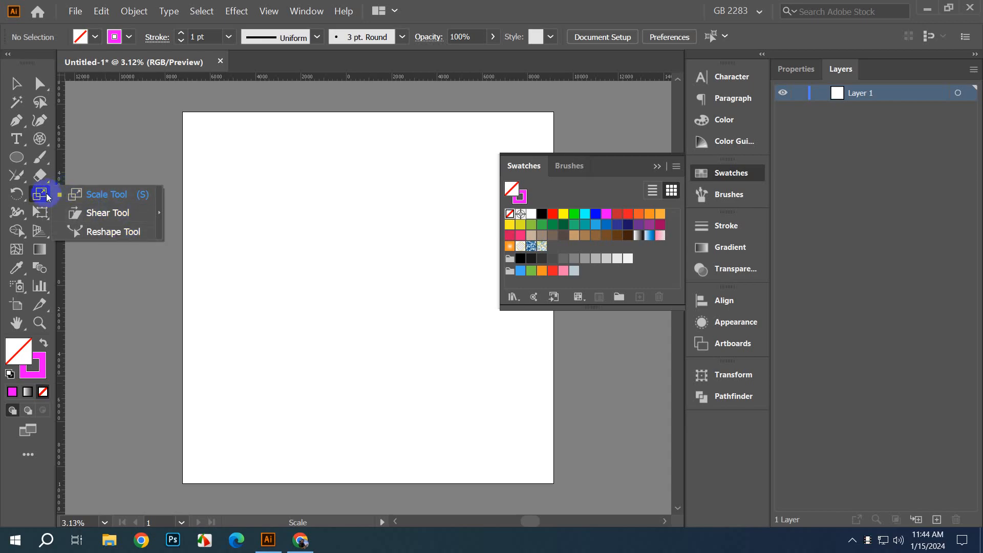
click(26, 218)
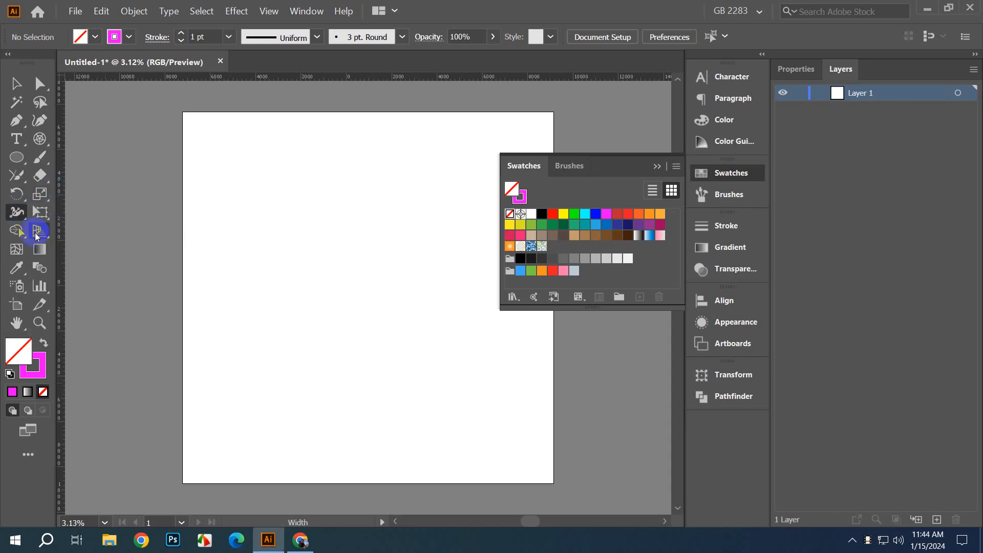
drag(36, 222, 129, 235)
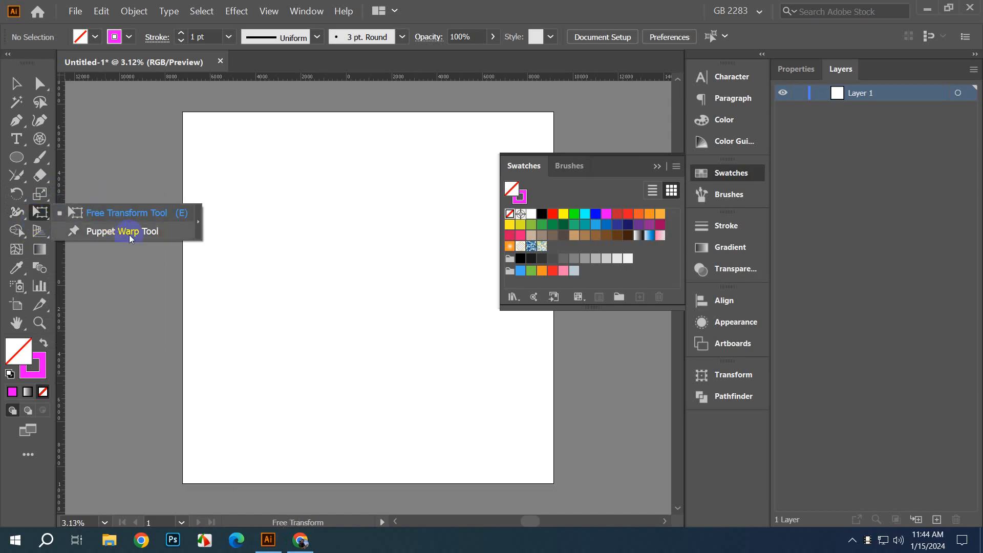
drag(129, 234, 135, 215)
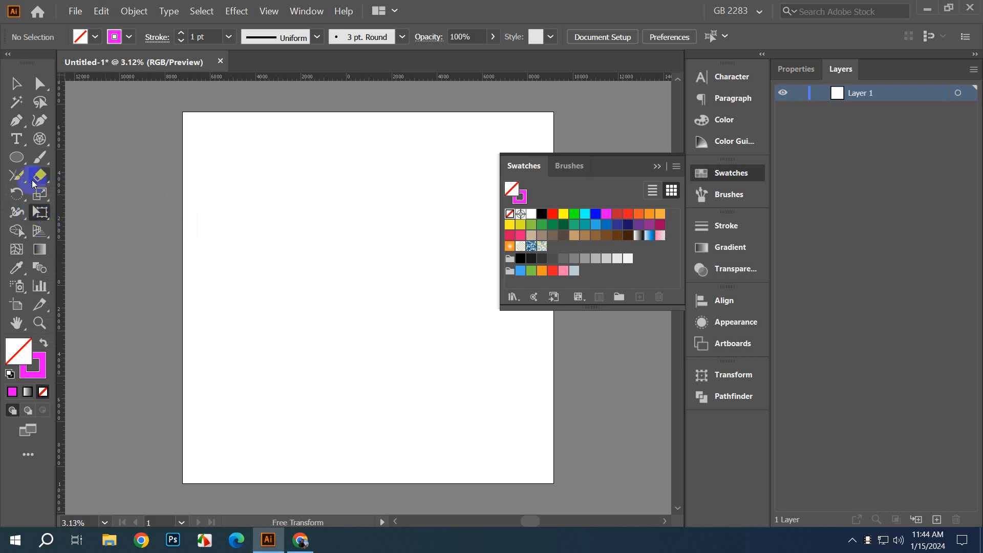
Step: Draw a tall rectangle near the middle of the artboard and swap its stroke and fill for a solid magenta fill
drag(16, 163, 124, 159)
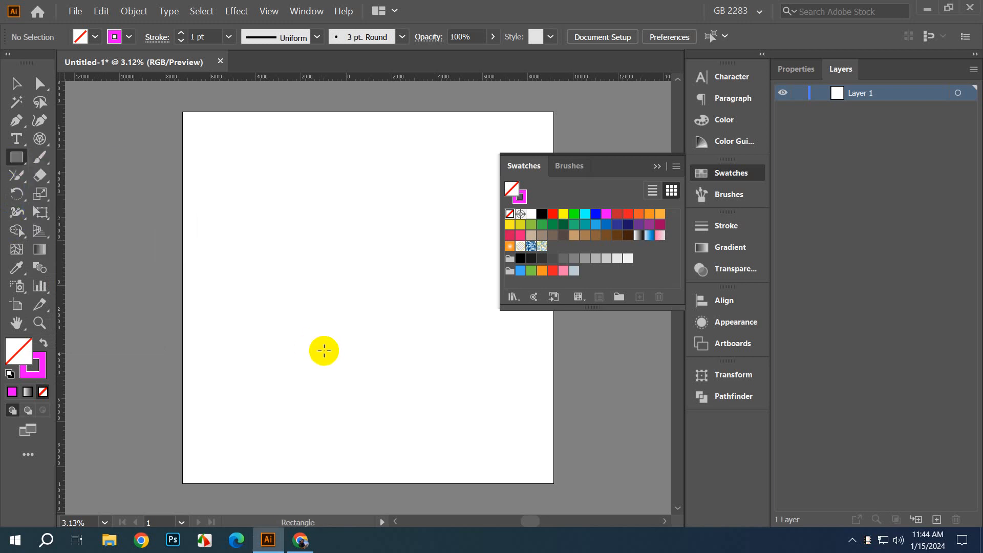
mouse_move(258, 227)
mouse_down()
mouse_move(394, 397)
mouse_move(398, 420)
mouse_up()
click(44, 343)
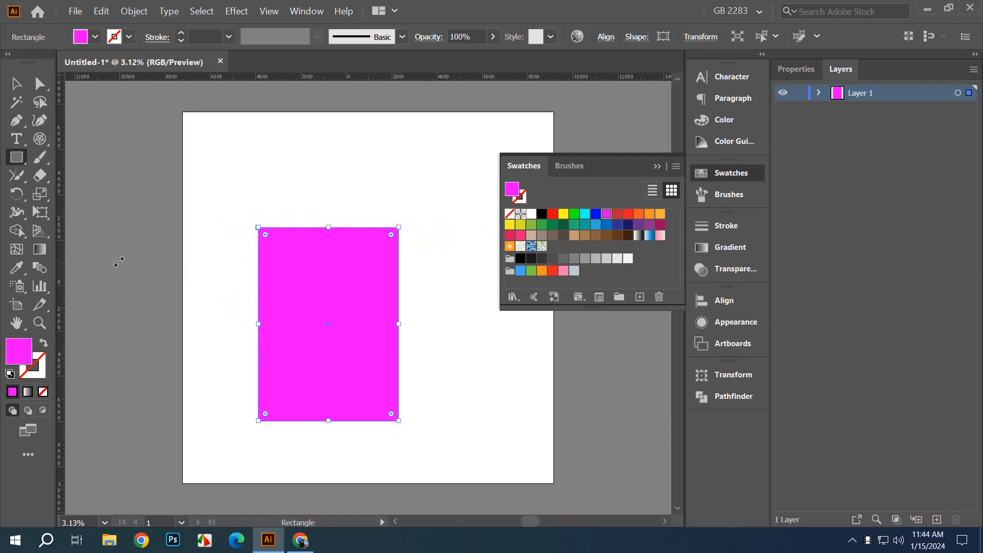
Step: Enlarge the magenta rectangle about its centre with the Scale tool, and try a resize from its upper-right corner before undoing that resize
drag(40, 198, 103, 198)
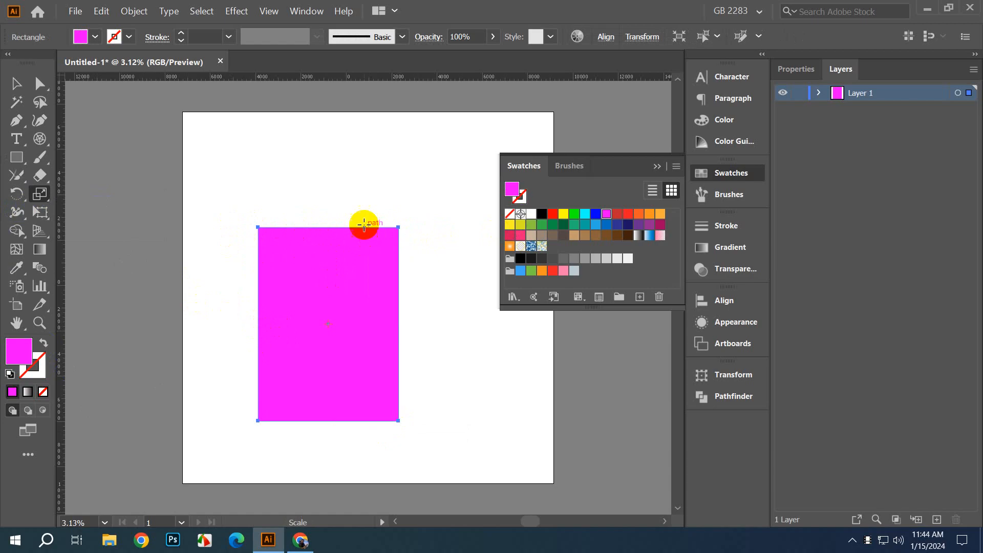
drag(352, 228, 363, 198)
click(16, 83)
click(272, 247)
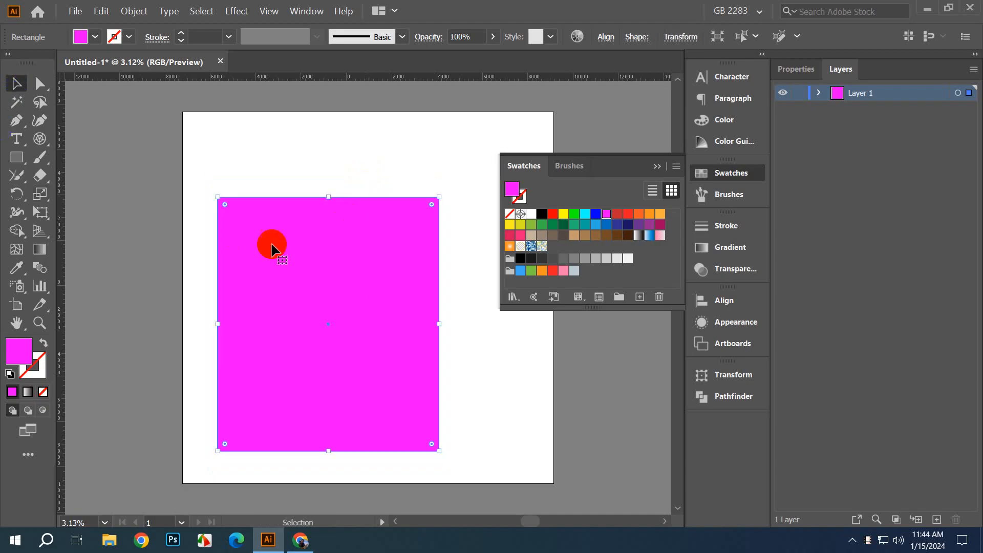
drag(439, 197, 469, 166)
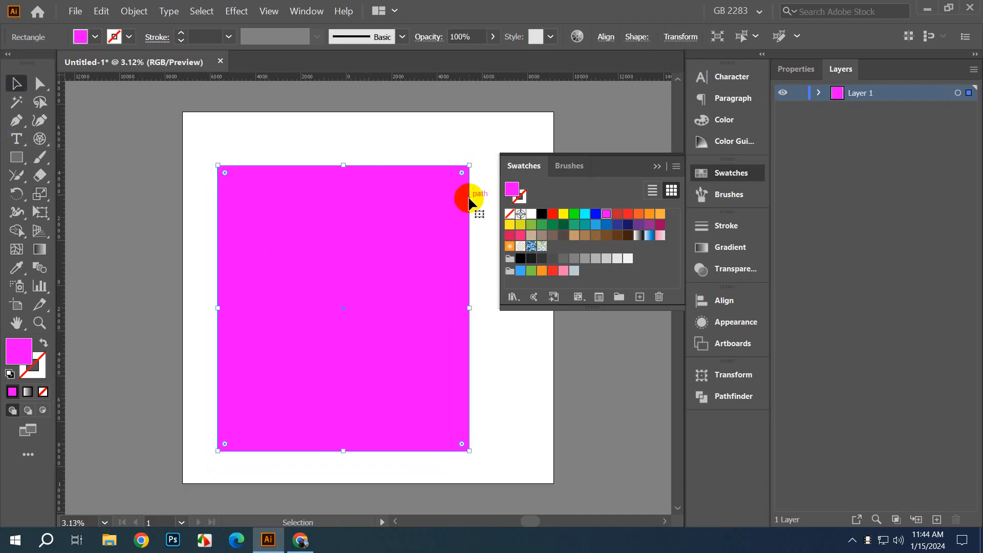
key(ctrl+z)
Step: Return the enlarged rectangle to the size it had when drawn, keeping it centred in place
click(34, 197)
drag(34, 197, 113, 222)
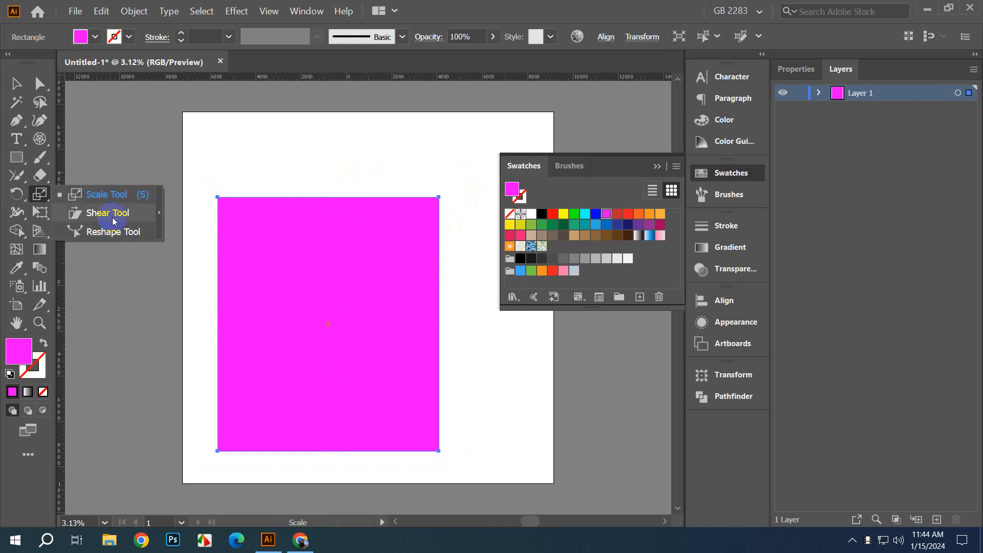
key(v)
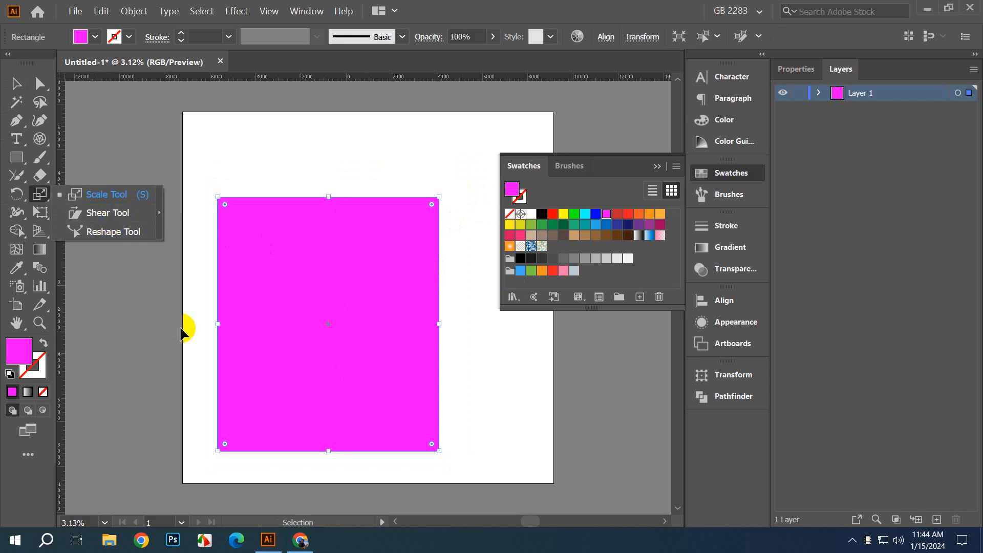
key(s)
drag(321, 349, 324, 342)
Step: Try the Shear tool on the rectangle, slanting it horizontally and vertically, and undo each shear
drag(41, 200, 76, 211)
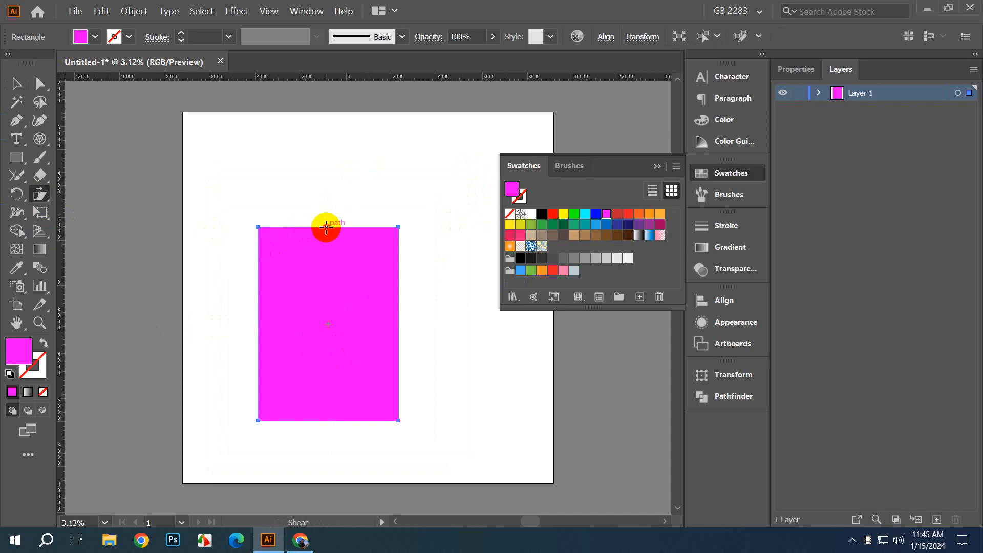
drag(326, 226, 367, 227)
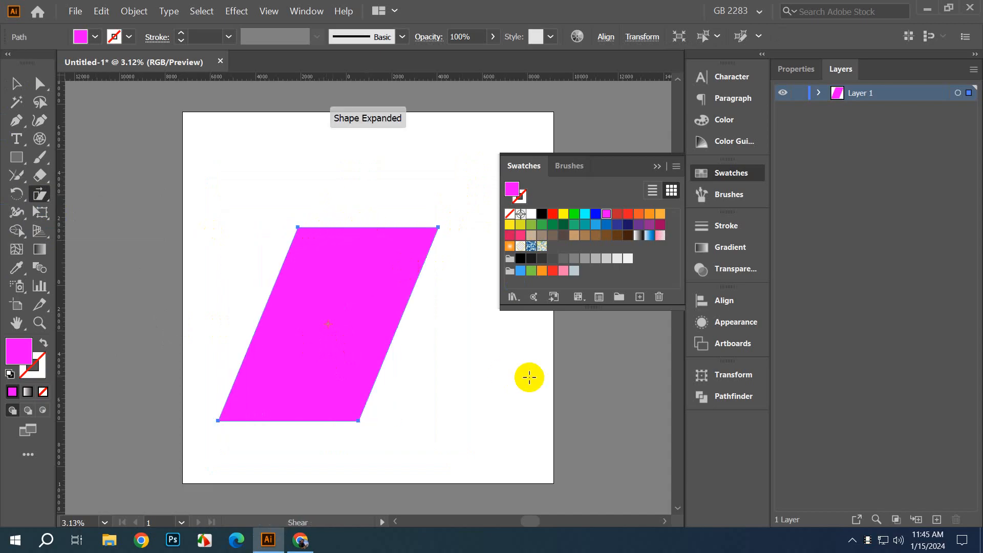
key(ctrl+z)
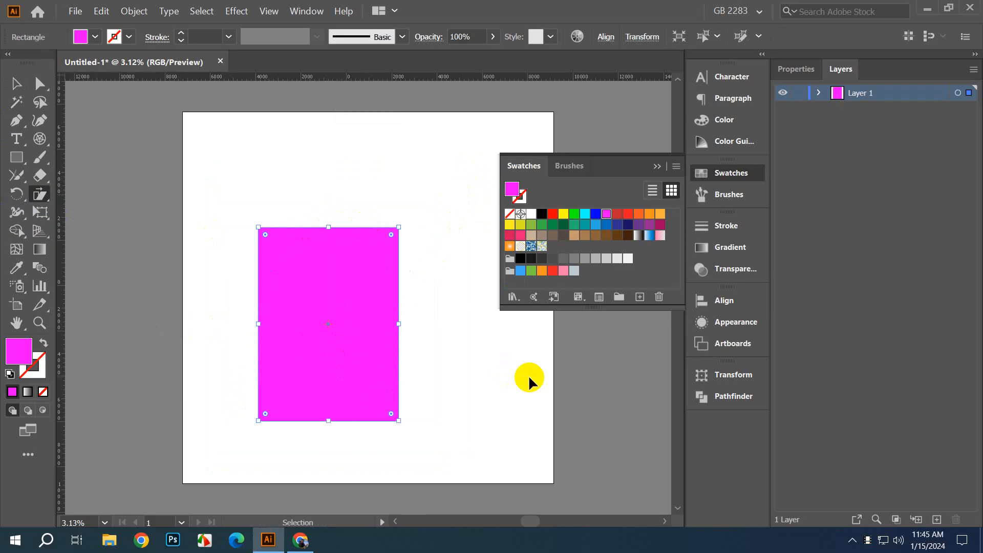
drag(399, 327, 398, 286)
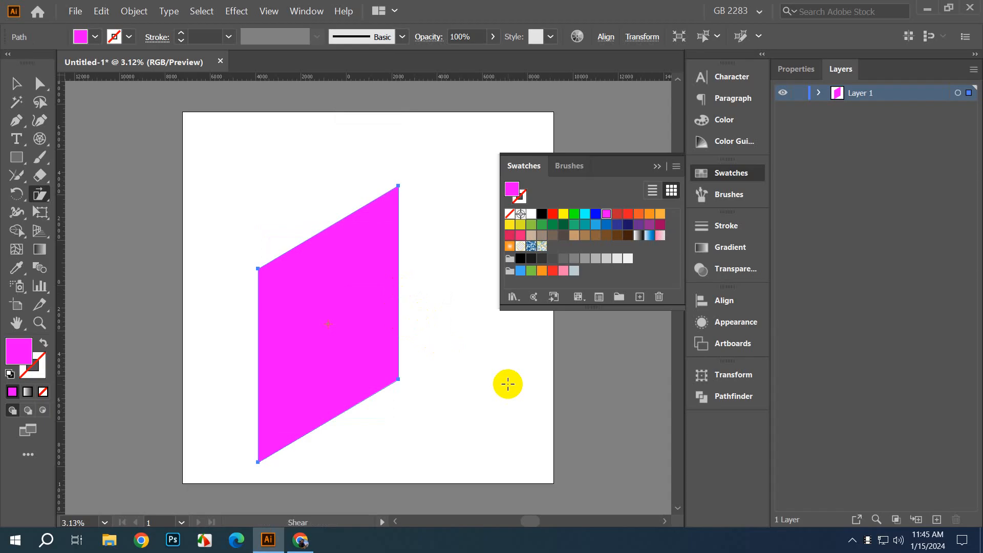
key(ctrl+z)
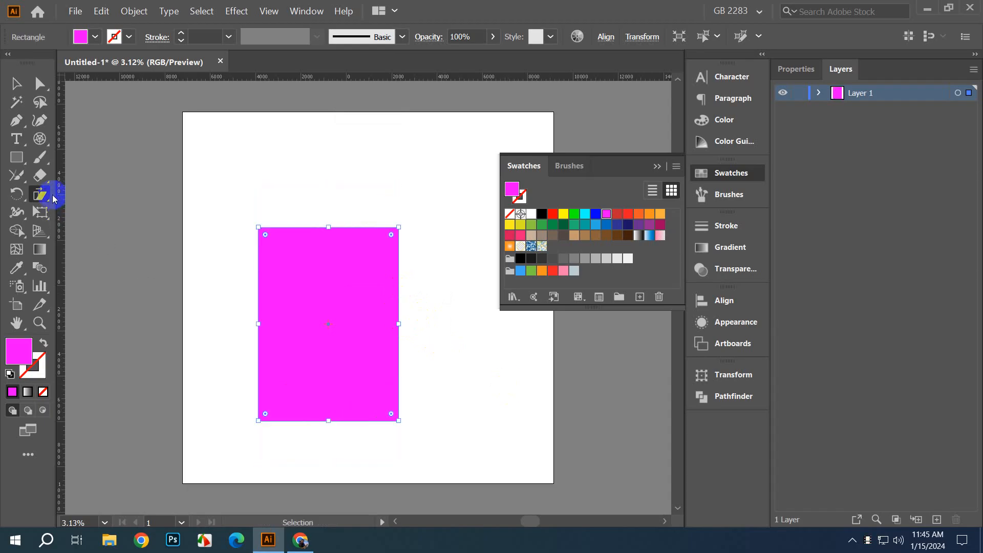
click(44, 195)
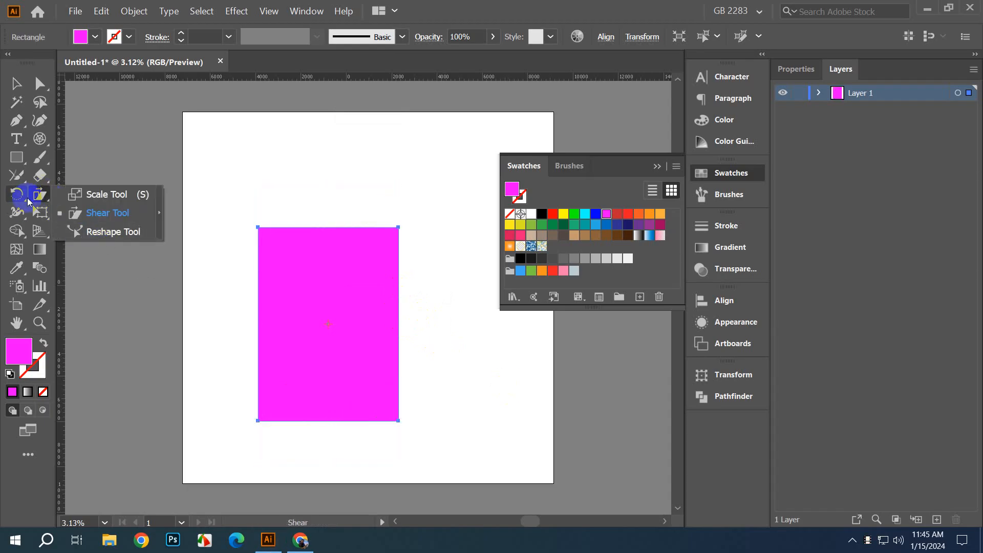
click(41, 211)
drag(41, 210, 75, 220)
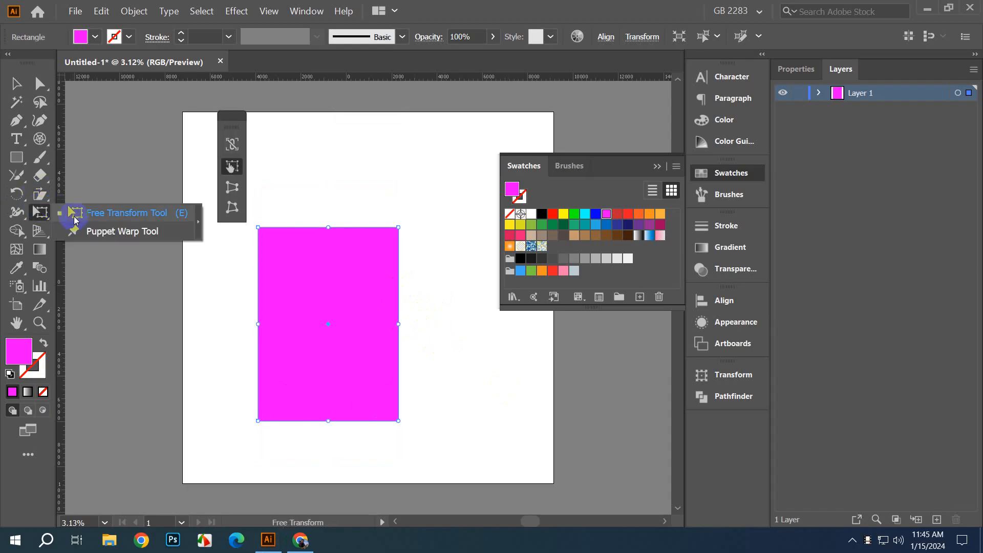
click(39, 216)
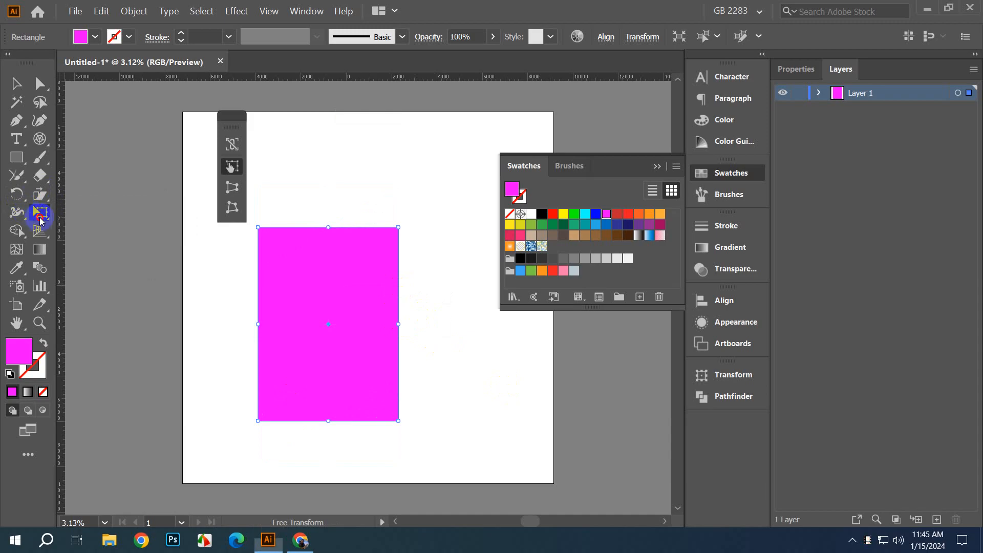
drag(39, 216, 134, 222)
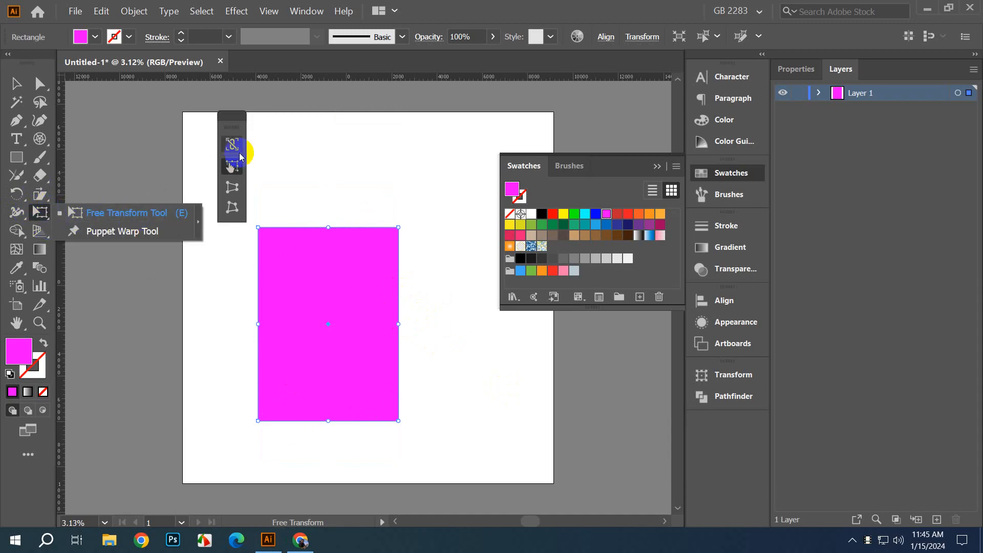
click(29, 83)
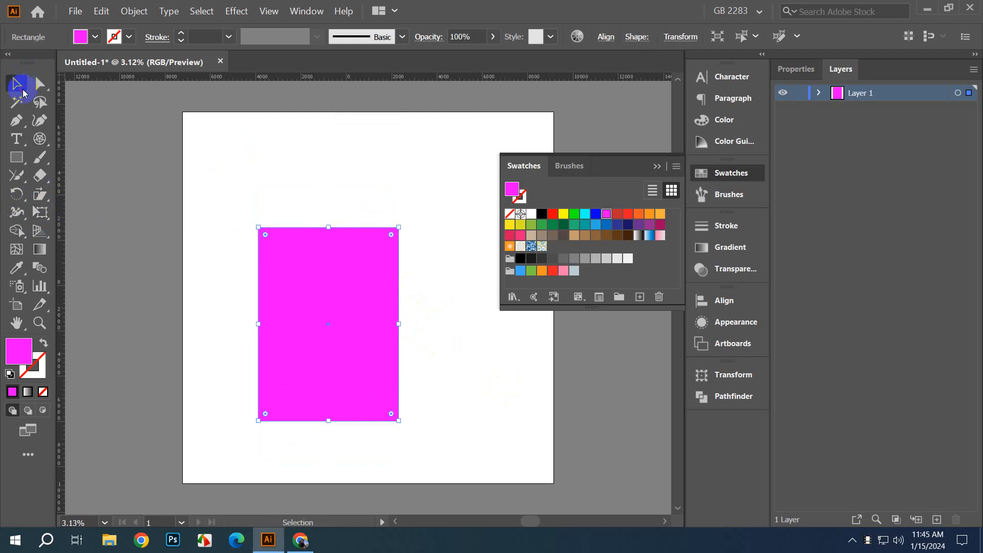
click(421, 185)
Step: Select the rectangle with the Free Transform tool and enlarge it outward from its upper-right corner
click(39, 215)
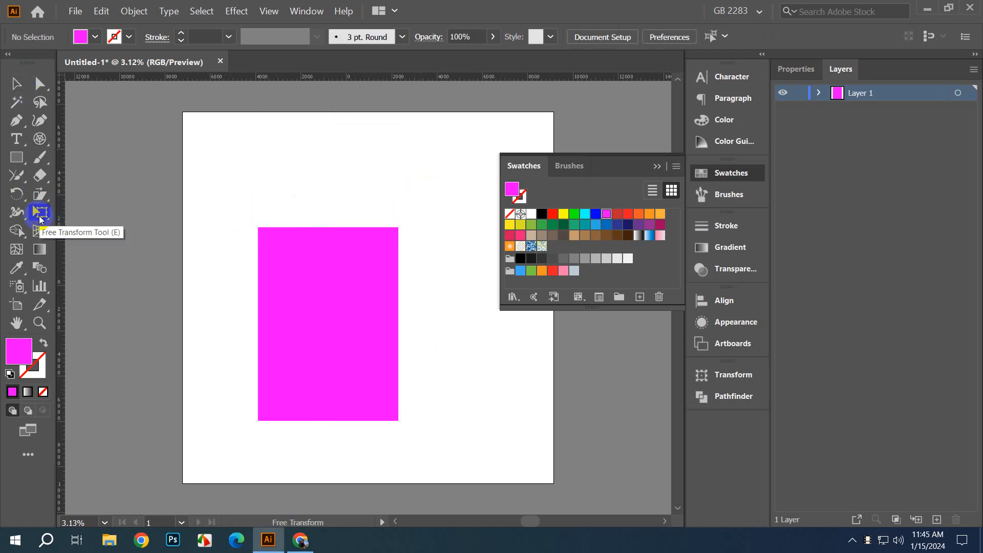
click(40, 216)
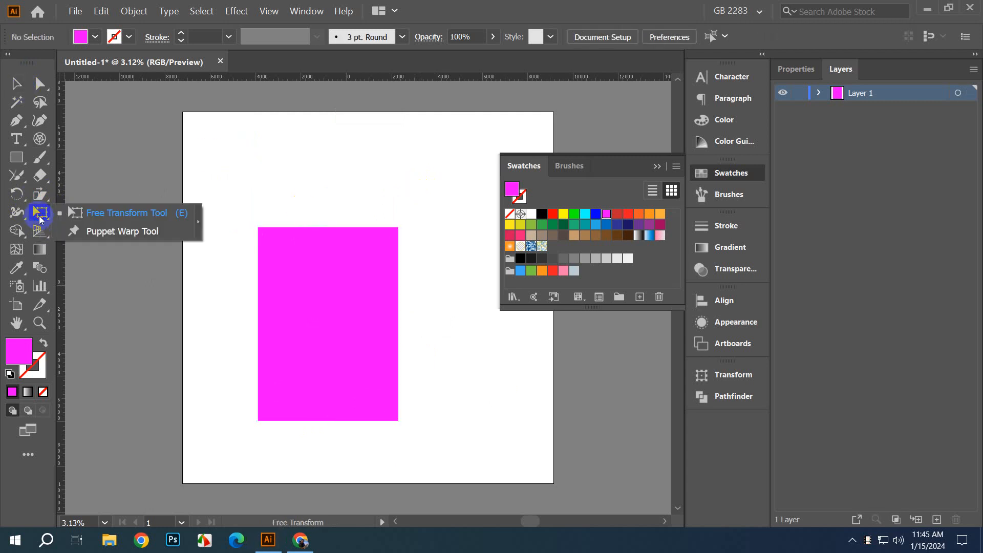
click(259, 224)
click(260, 357)
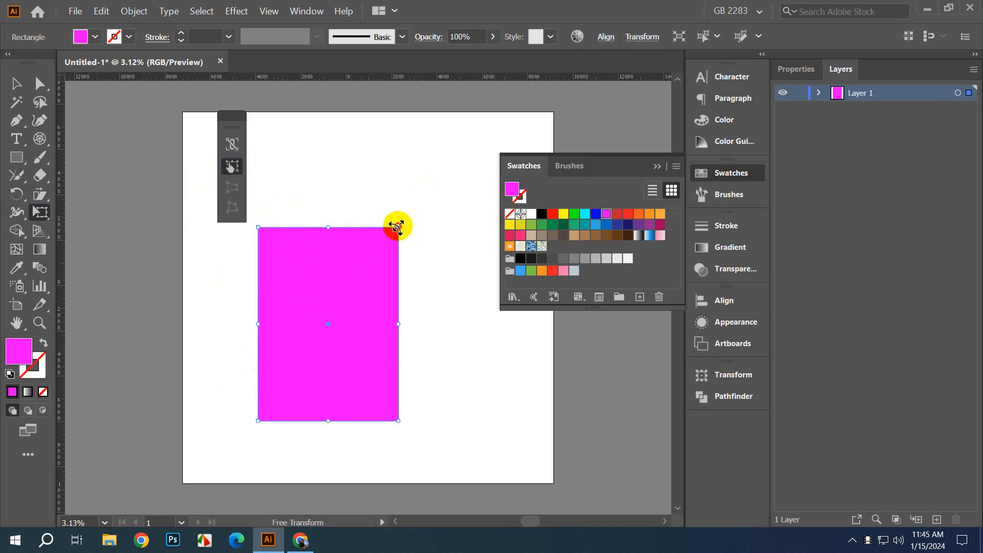
drag(396, 226, 459, 191)
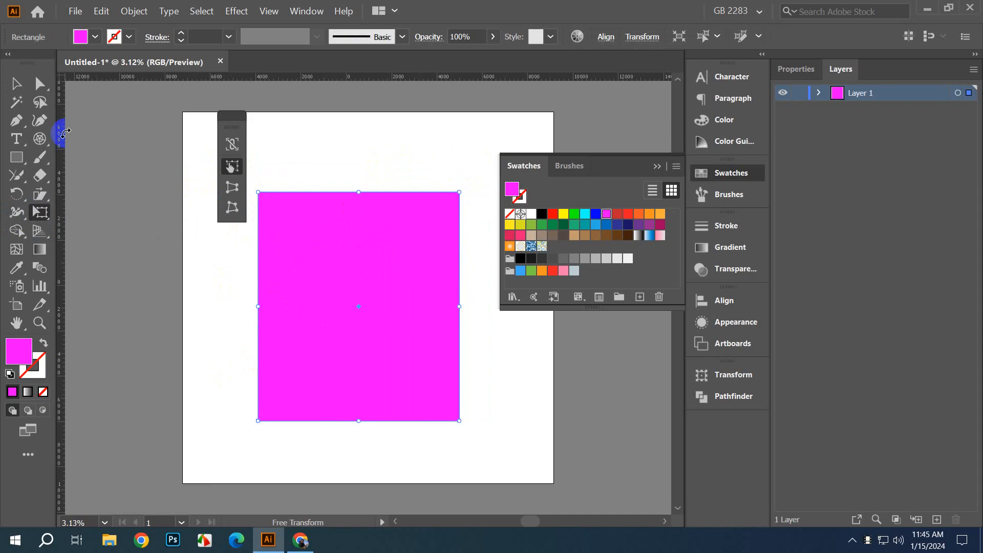
Step: Use Perspective Distort to try narrowing the rectangle's top edge, undo that, and shorten its right edge symmetrically instead
click(231, 207)
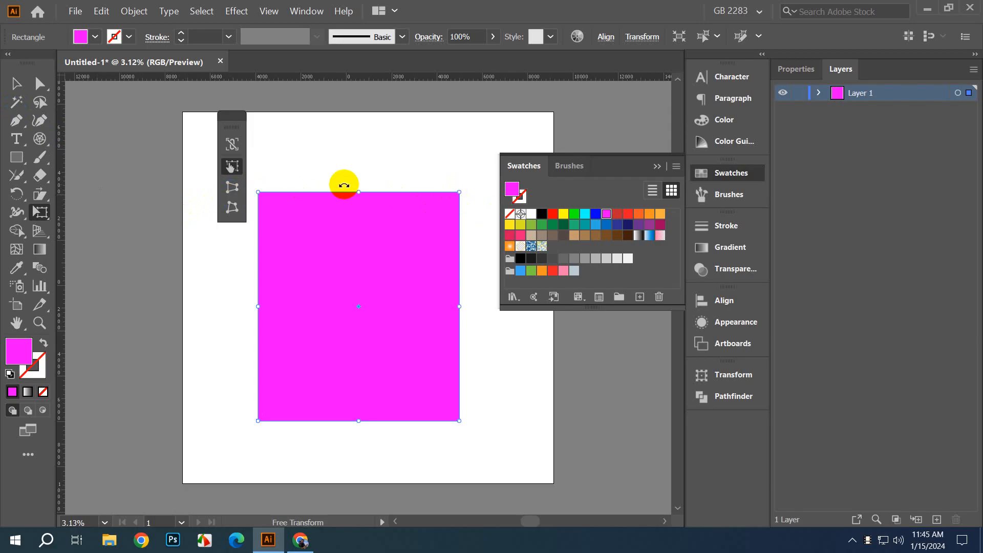
click(232, 187)
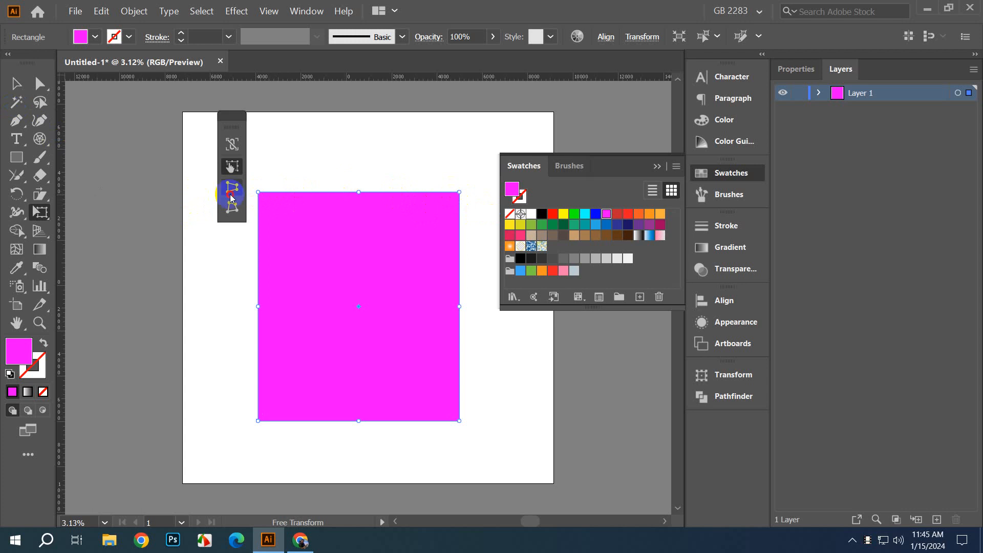
drag(462, 193, 397, 200)
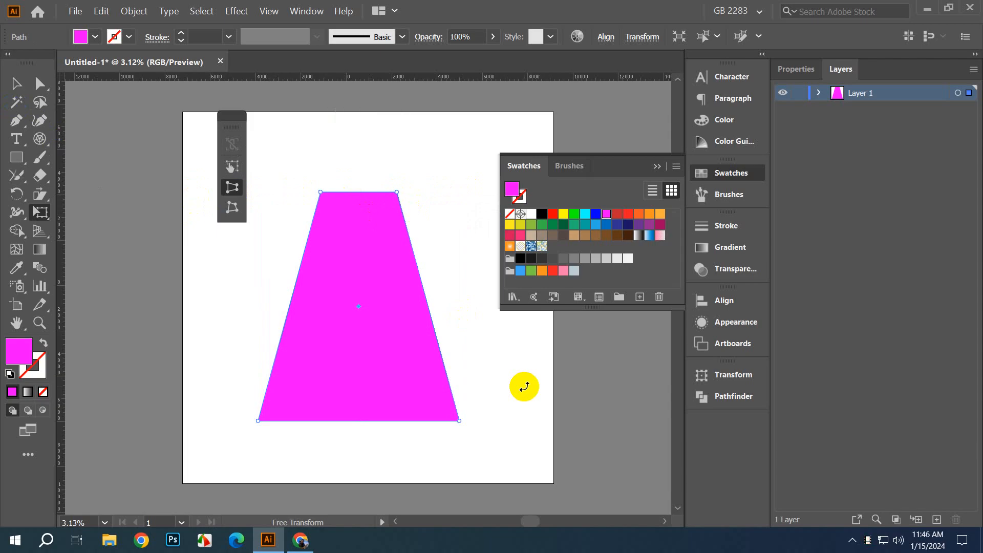
key(ctrl+z)
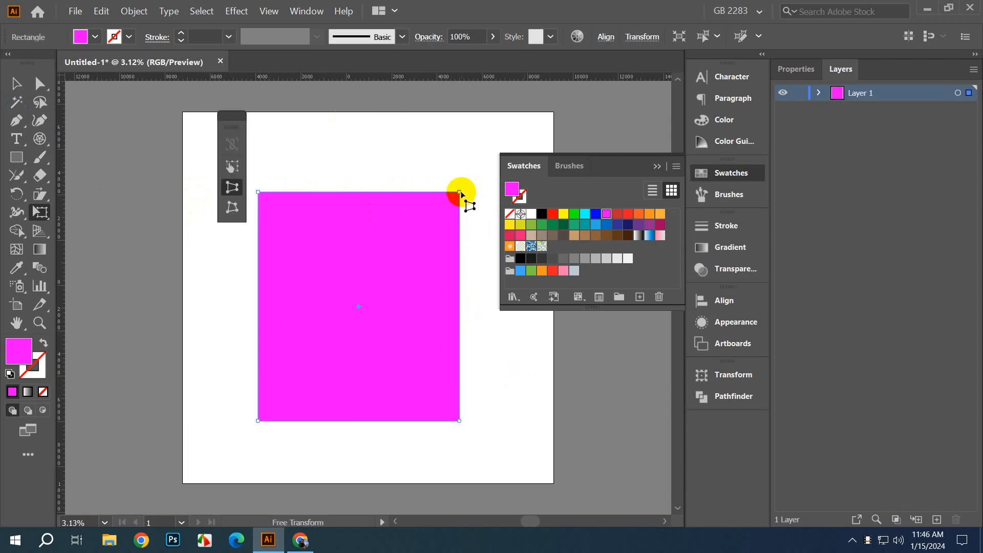
drag(460, 193, 460, 266)
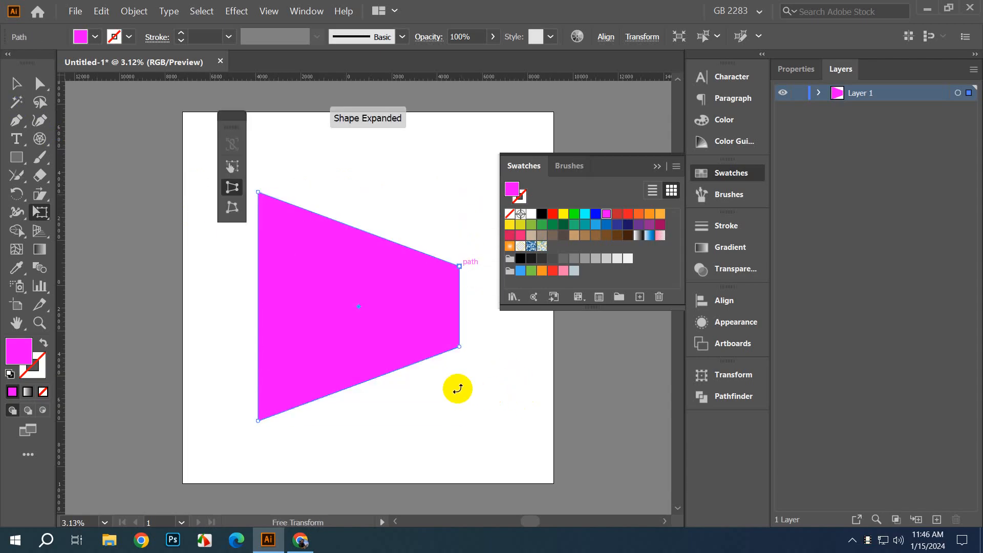
Step: Squeeze the tapered shape horizontally into a narrow trapezoid, move it toward the artboard's right edge, and deselect it
click(18, 83)
drag(334, 314, 421, 308)
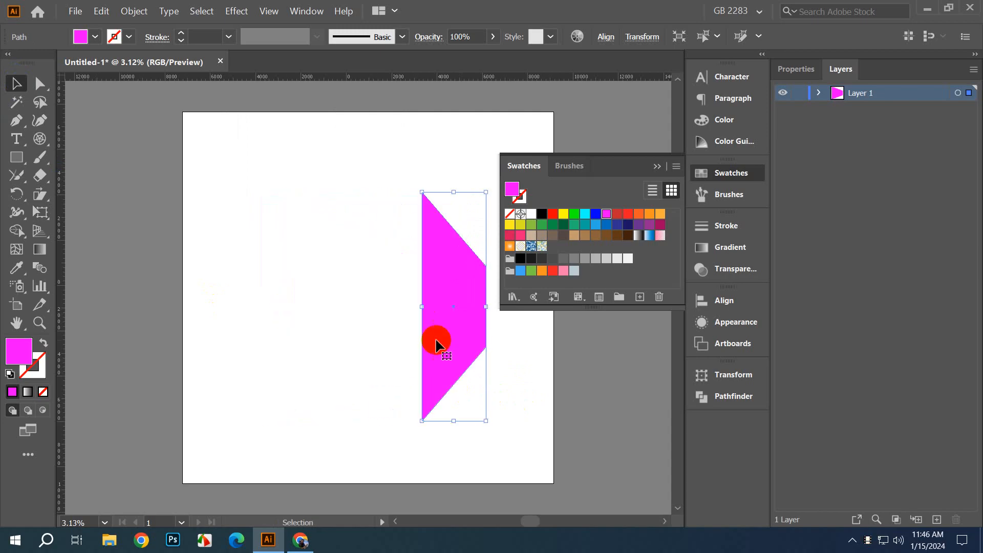
click(570, 378)
drag(539, 380, 499, 380)
drag(408, 325, 377, 293)
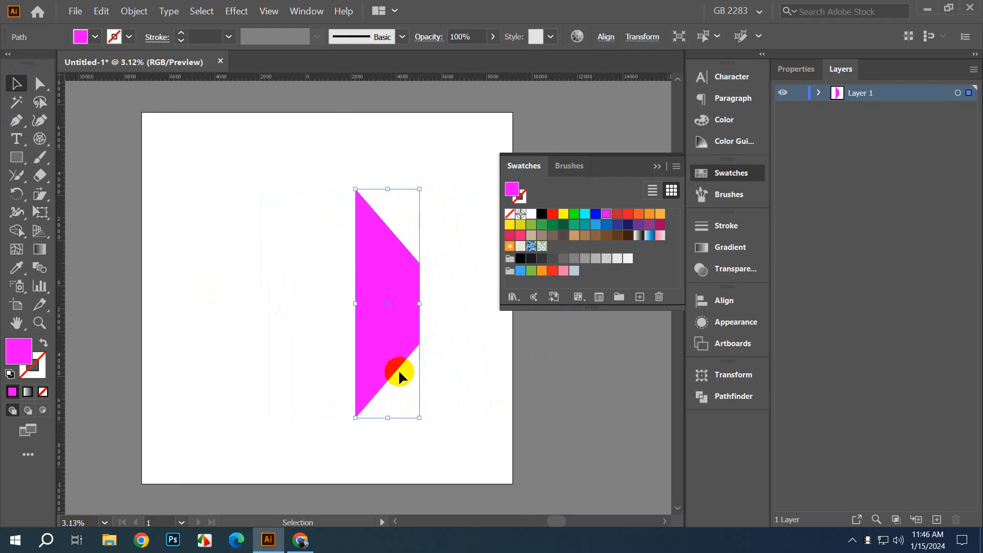
drag(383, 294, 442, 294)
click(229, 324)
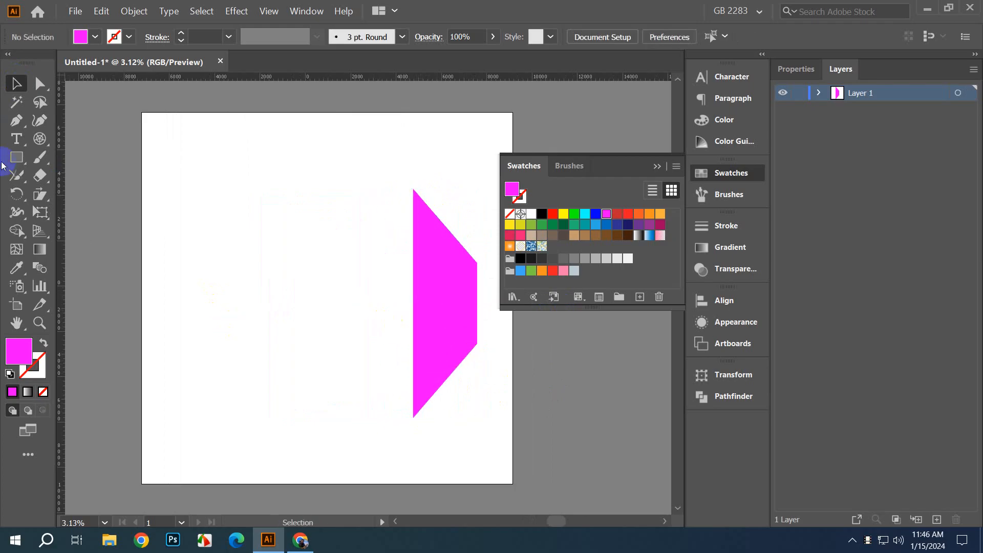
Step: Draw a magenta rectangle left of the trapezoid and move it up and slightly right on the artboard
click(12, 162)
drag(155, 263, 299, 435)
click(16, 84)
drag(220, 347, 299, 230)
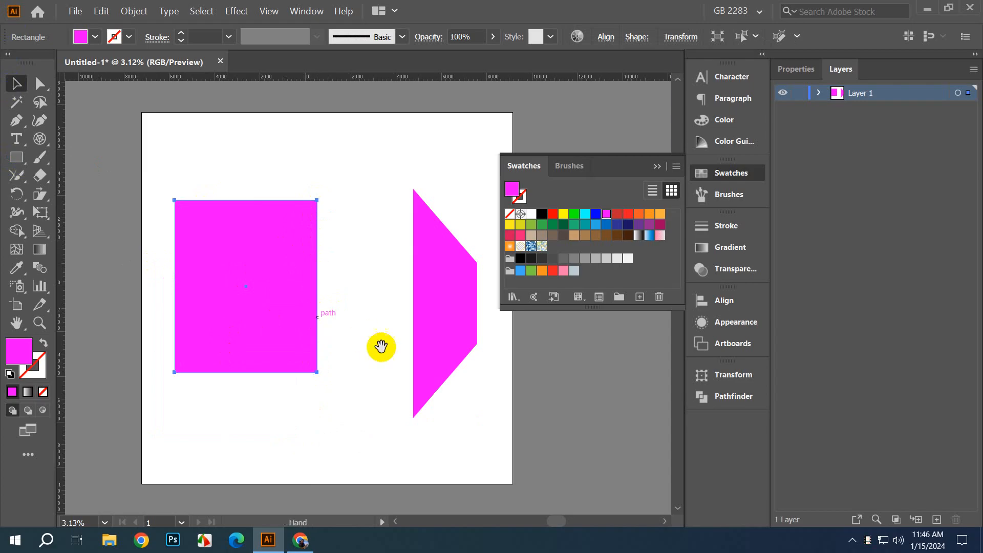
scroll(372, 368, left, 1)
Step: Try a wide, short rectangle across the middle of the magenta rectangle and swap its fill and stroke
click(16, 157)
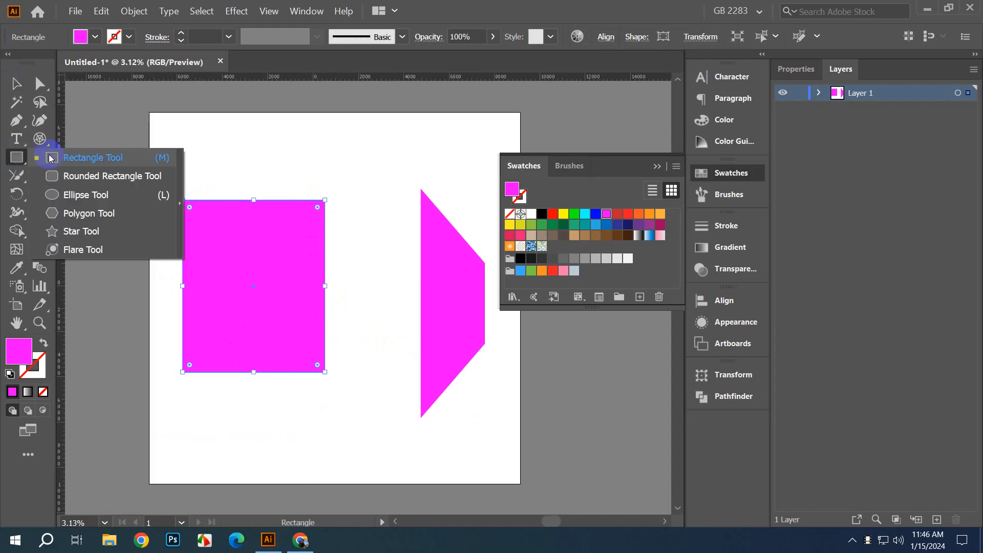
click(72, 154)
drag(103, 263, 363, 325)
click(16, 83)
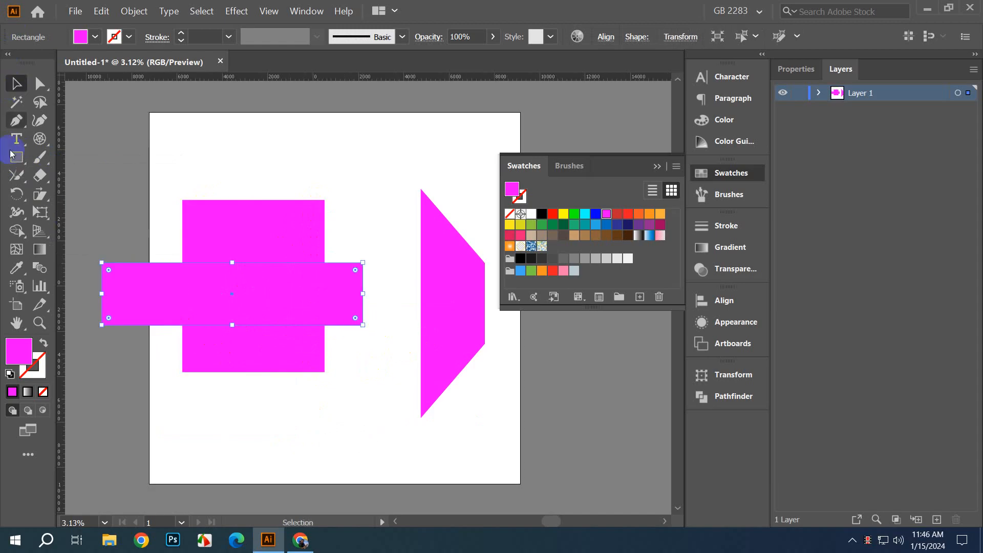
click(44, 343)
click(114, 36)
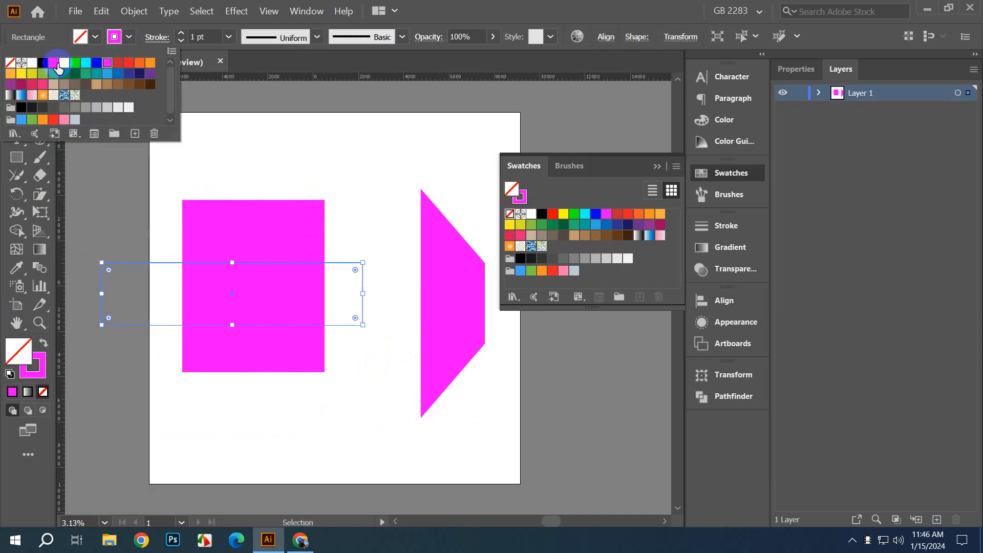
click(233, 409)
Step: Try to reshape the magenta rectangle's right corners with the Direct Selection tool, and delete the stray duplicate
click(40, 84)
click(315, 228)
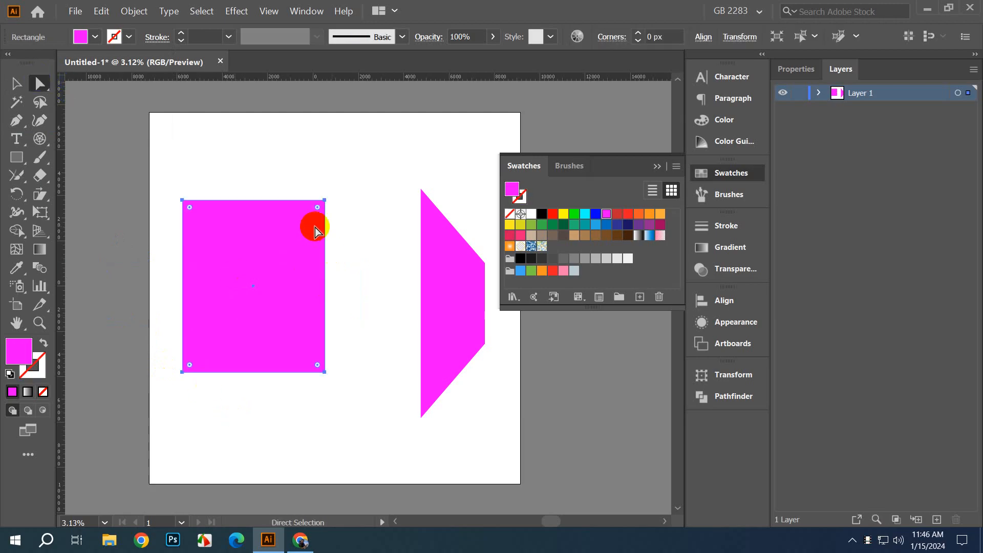
click(324, 200)
shift+click(325, 373)
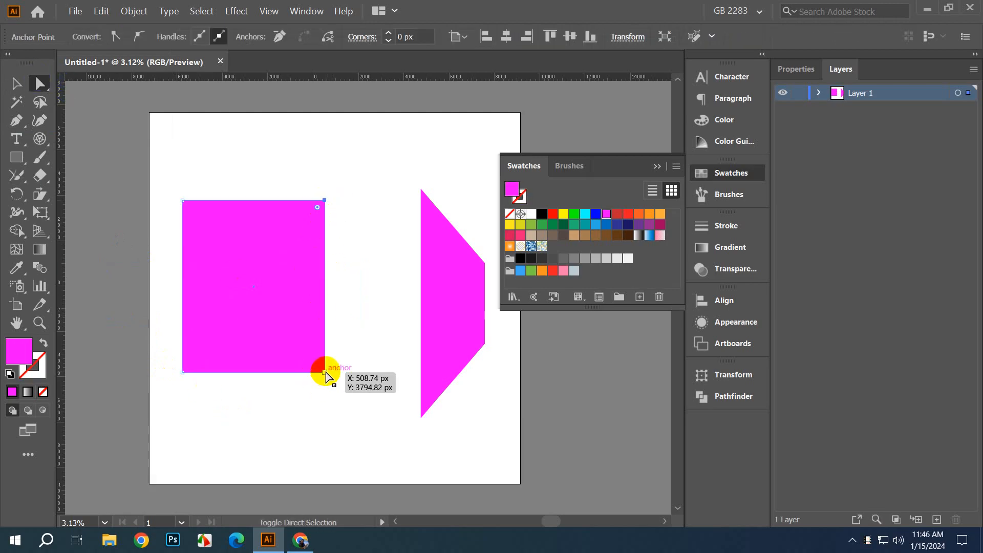
drag(324, 374, 332, 346)
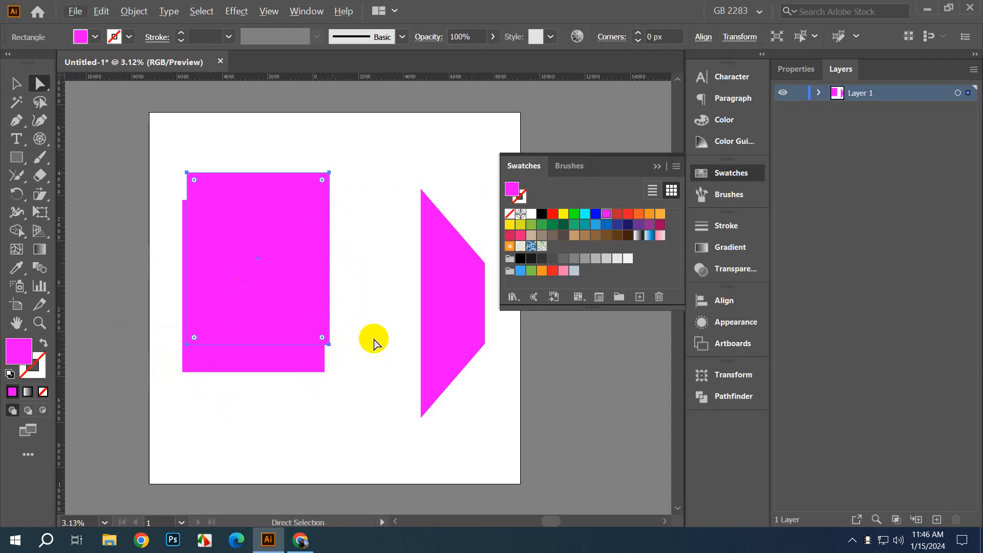
key(Delete)
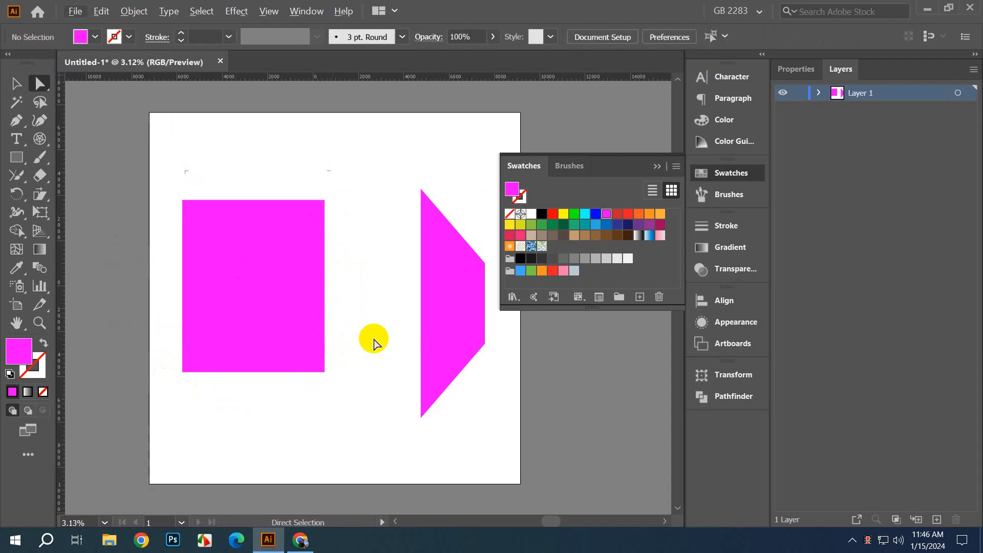
Step: Move the magenta rectangle slightly down and right, and draw a white horizontal band across its middle, wider than the rectangle
click(13, 79)
click(186, 258)
drag(260, 318, 292, 372)
drag(306, 339, 292, 298)
click(375, 340)
drag(25, 162, 59, 158)
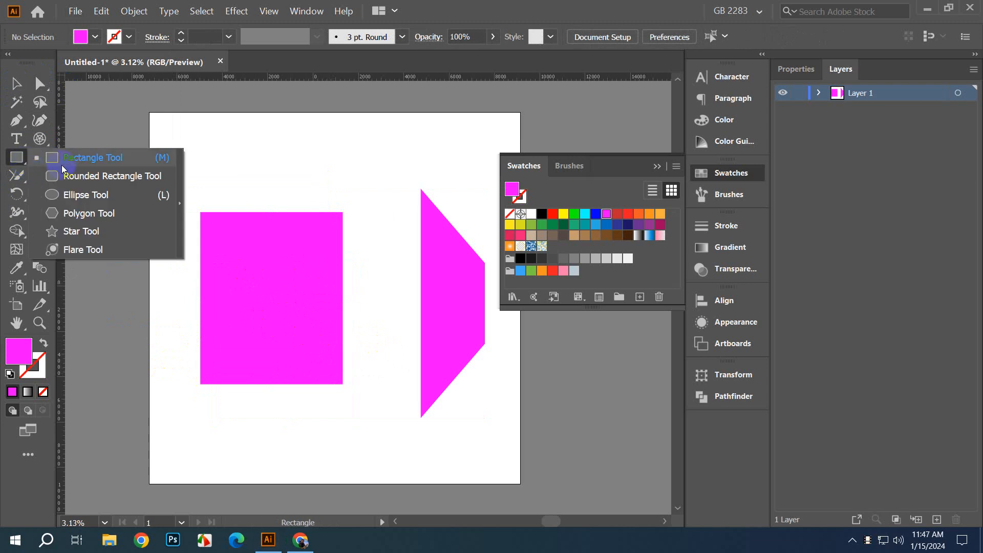
drag(174, 276, 365, 317)
click(531, 214)
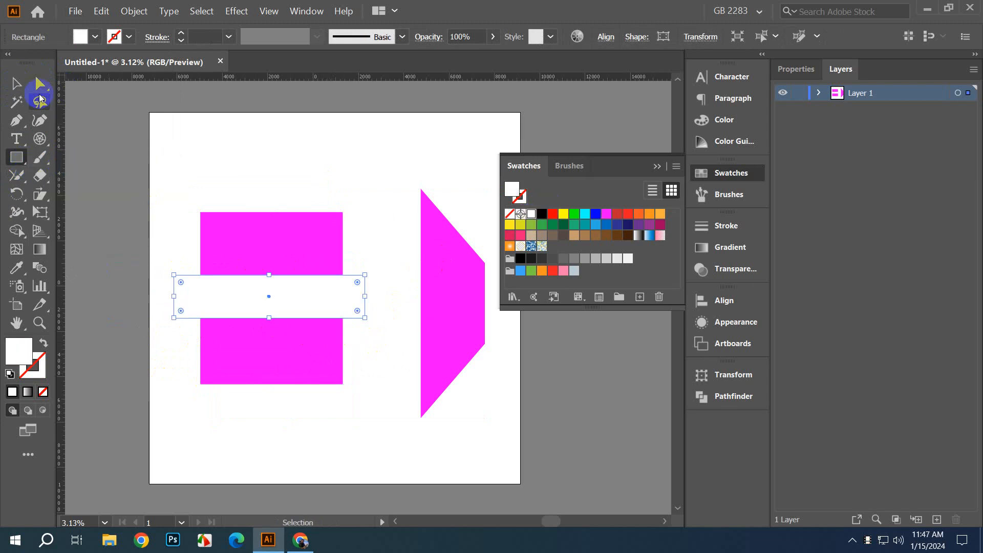
Step: Select the white band and the magenta rectangle together and align their vertical centers
click(17, 82)
click(266, 115)
click(266, 285)
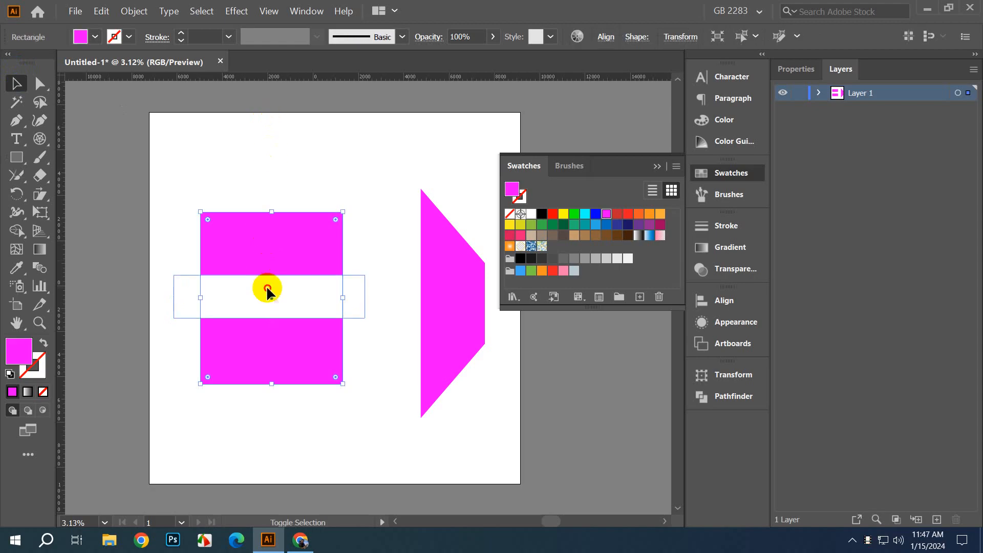
shift+click(287, 330)
click(606, 37)
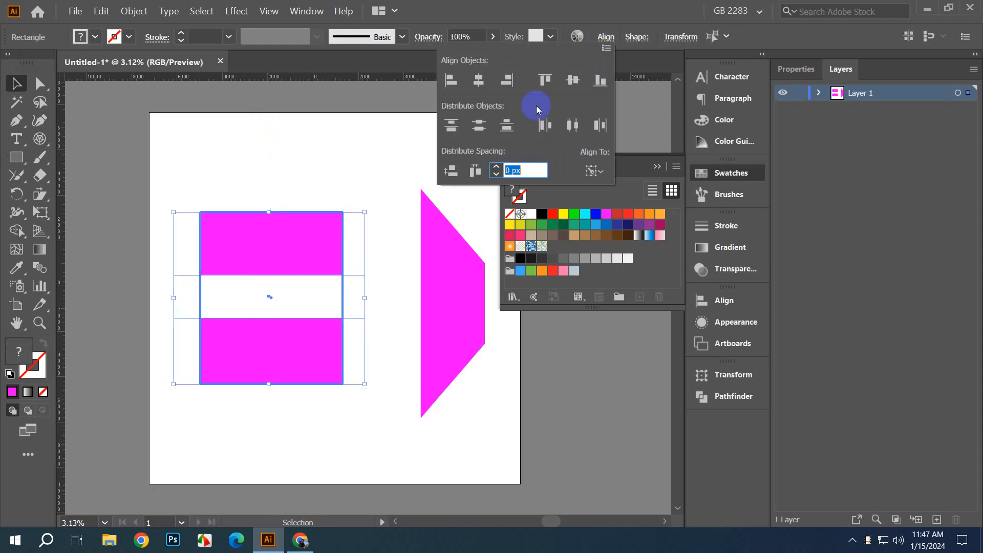
click(571, 81)
click(324, 234)
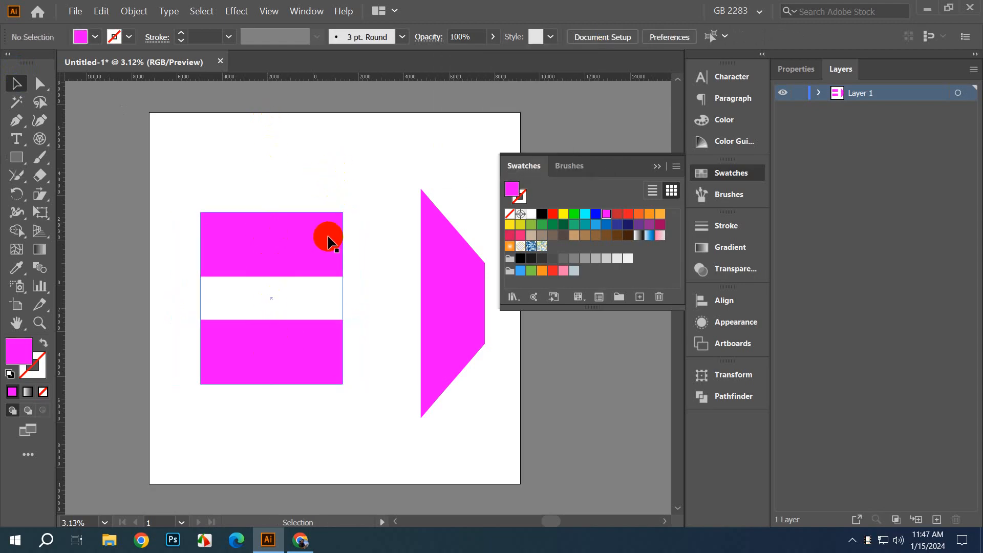
Step: Taper the magenta rectangle by moving its two right corner anchors onto the white band's edges, and delete the band
click(40, 83)
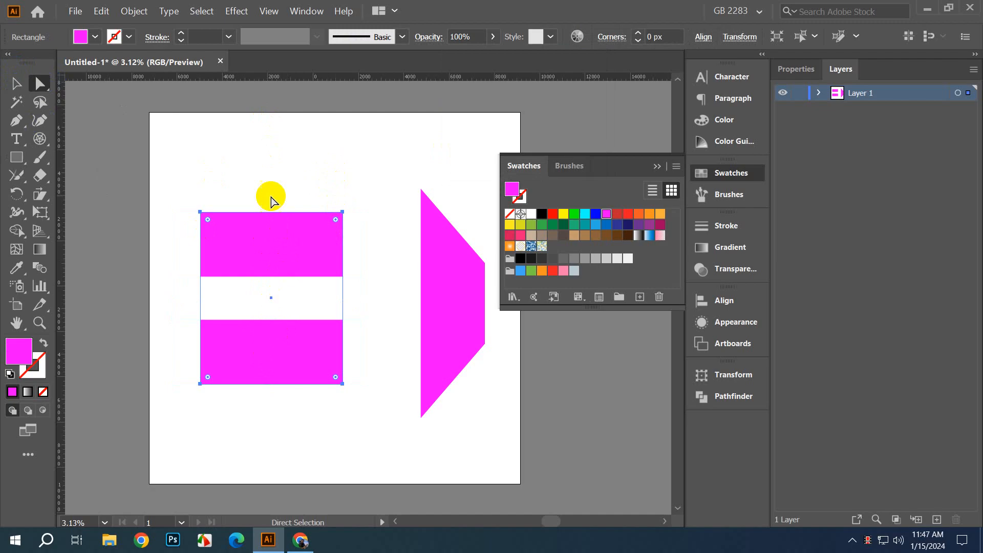
click(342, 213)
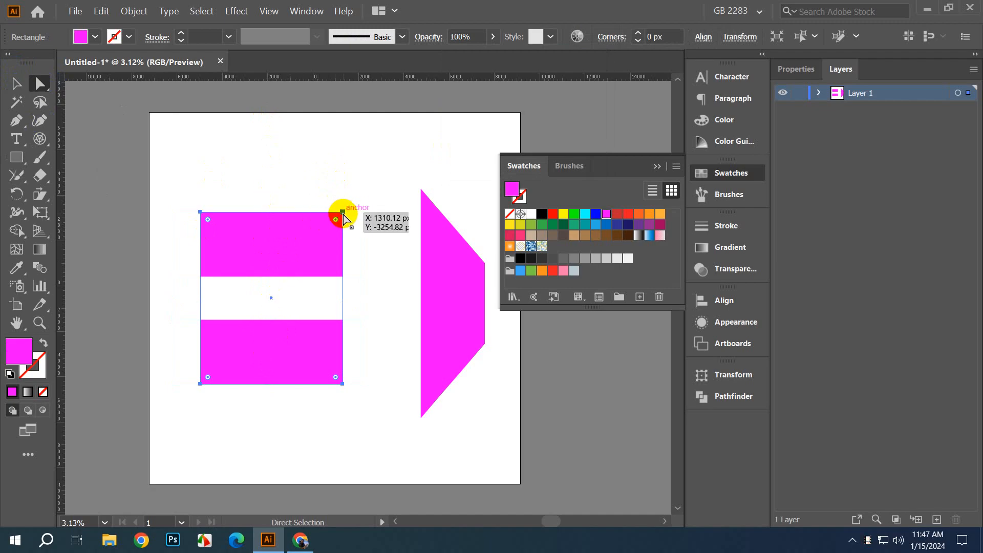
drag(343, 217, 342, 276)
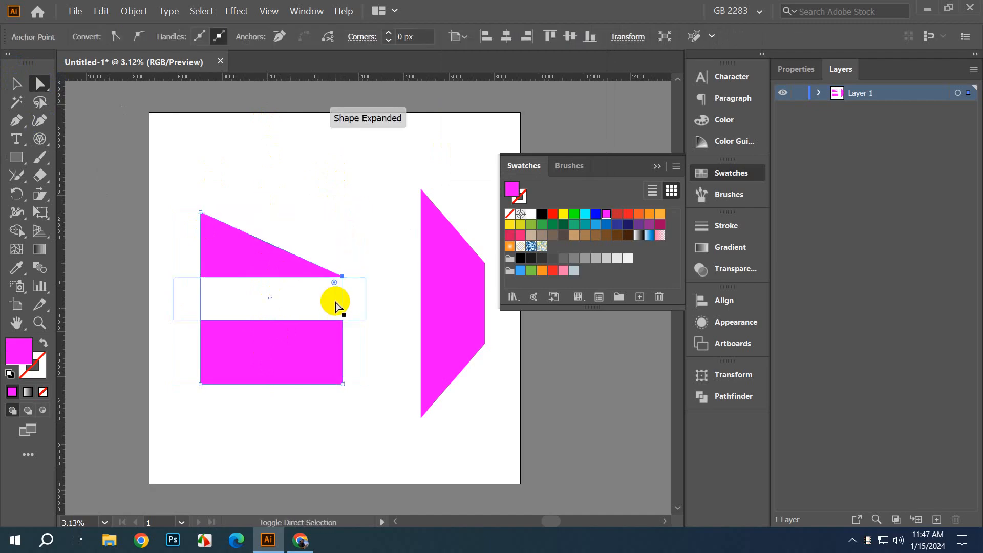
click(343, 384)
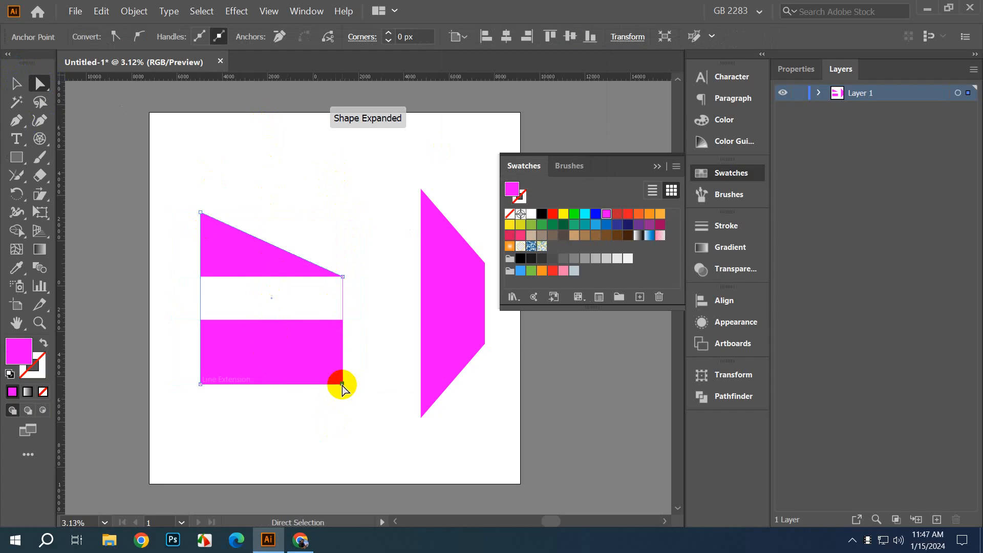
drag(343, 384, 343, 320)
click(325, 316)
key(Delete)
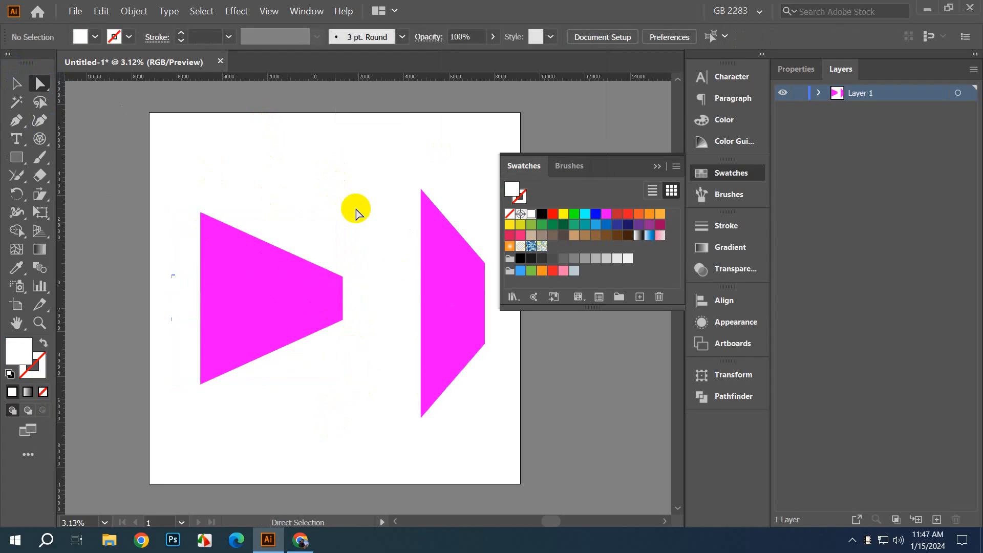
Step: Delete both magenta trapezoids to clear the artboard
click(15, 83)
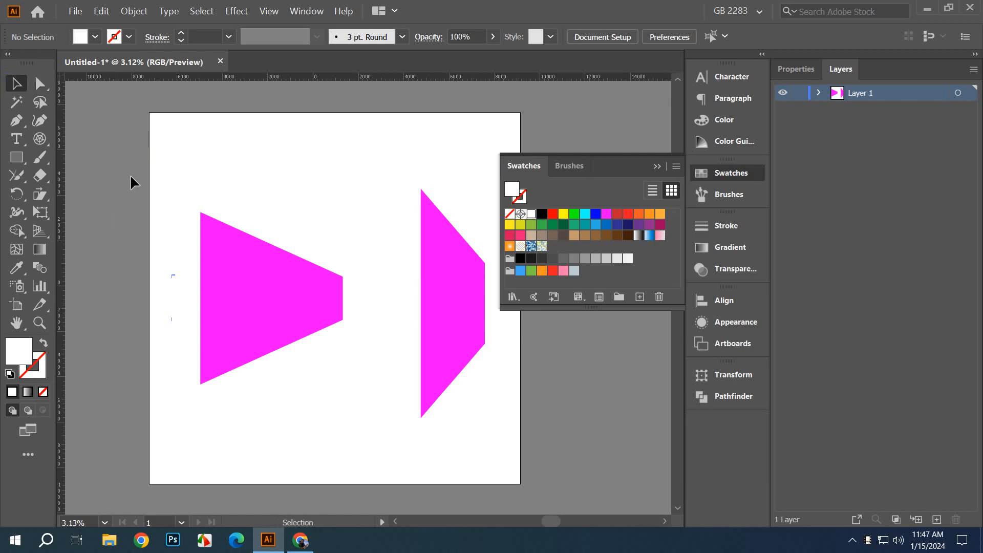
drag(111, 62, 137, 60)
drag(169, 148, 375, 462)
key(Delete)
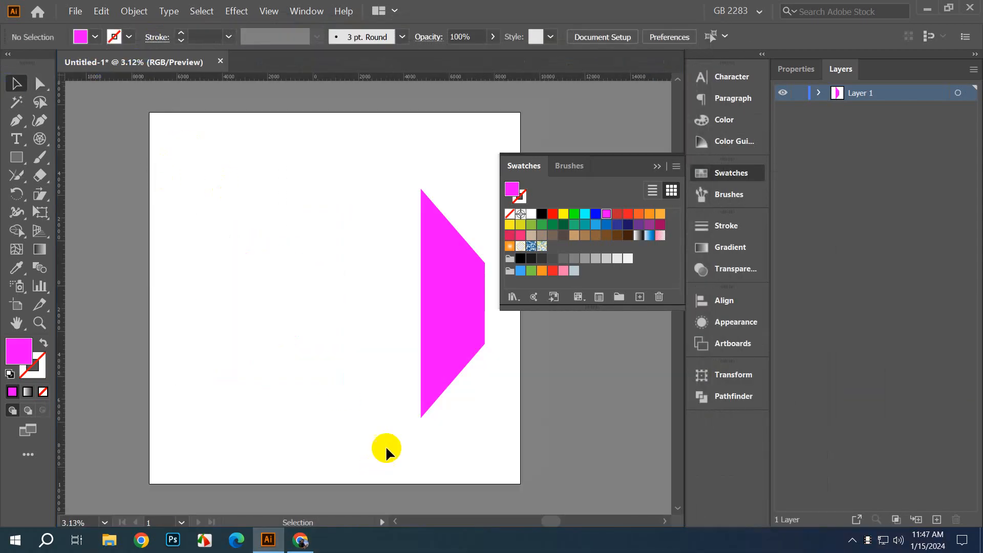
click(440, 378)
key(Delete)
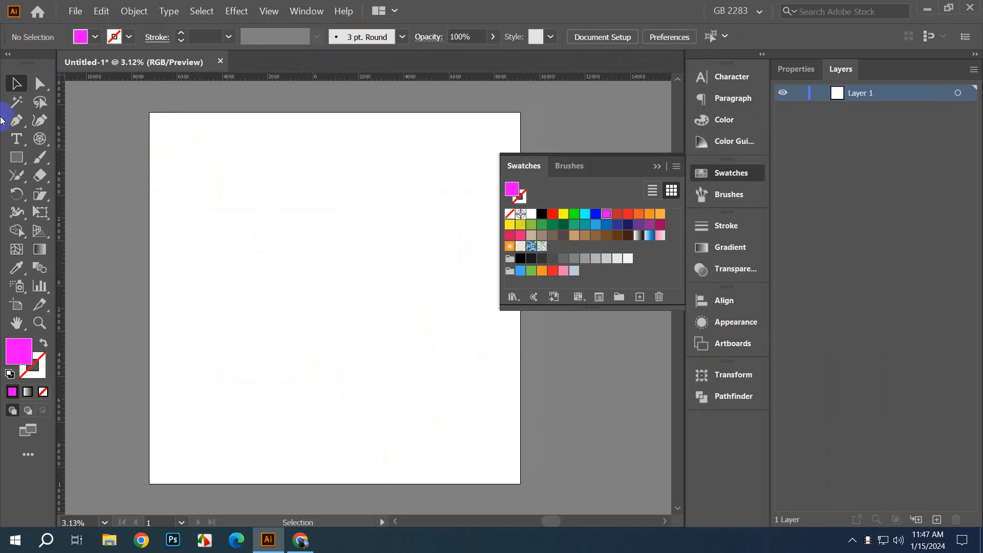
click(37, 212)
click(36, 198)
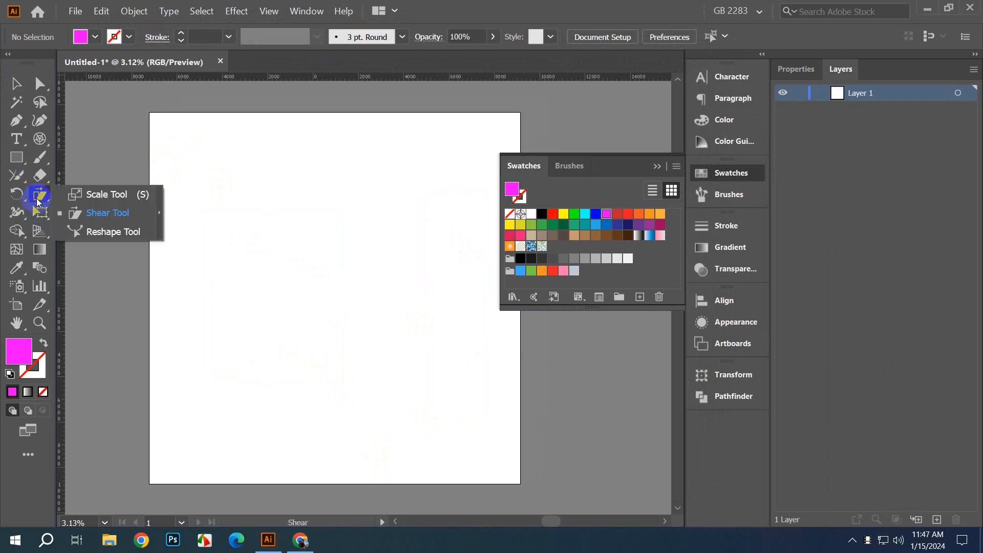
click(51, 217)
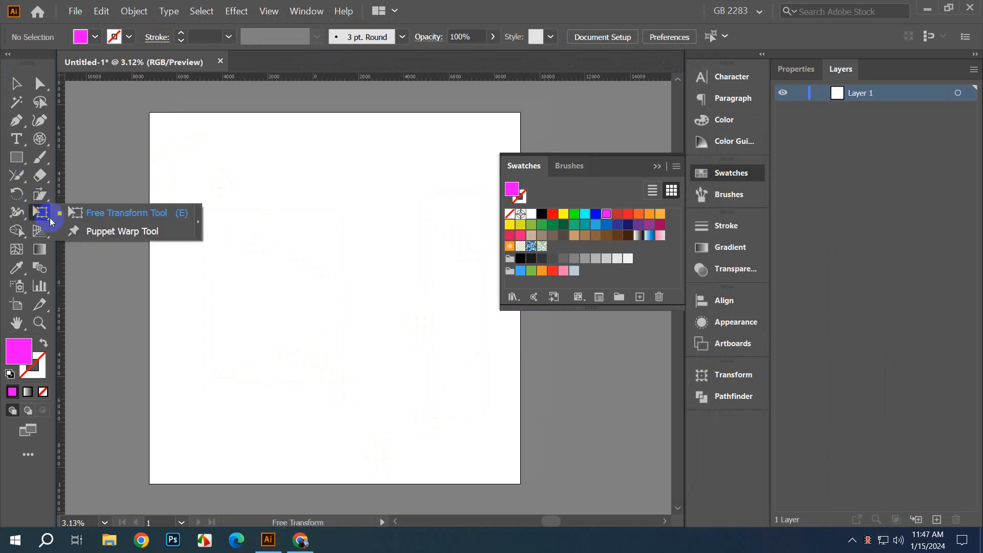
Step: Draw a new magenta square and move it to the left half of the artboard
click(17, 158)
click(98, 158)
drag(377, 215, 416, 387)
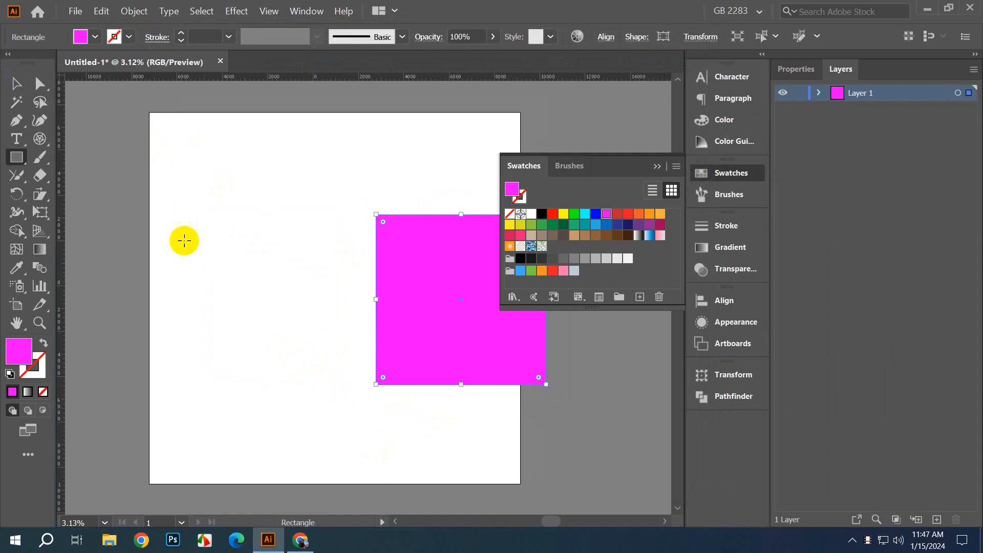
click(15, 83)
drag(421, 340, 242, 343)
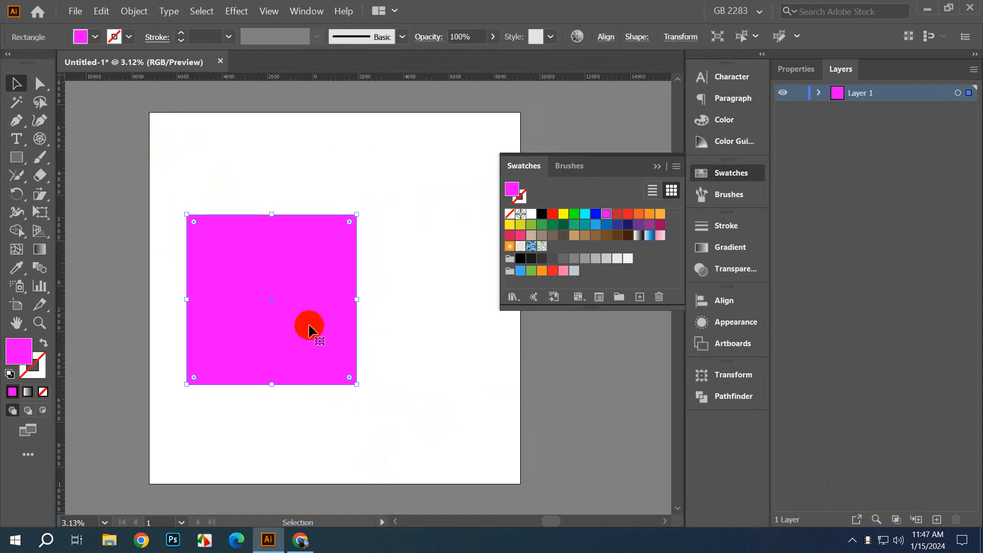
Step: Shorten the square's left edge symmetrically with Free Transform's Perspective Distort, and squeeze the tapered shape narrower
click(40, 211)
click(224, 189)
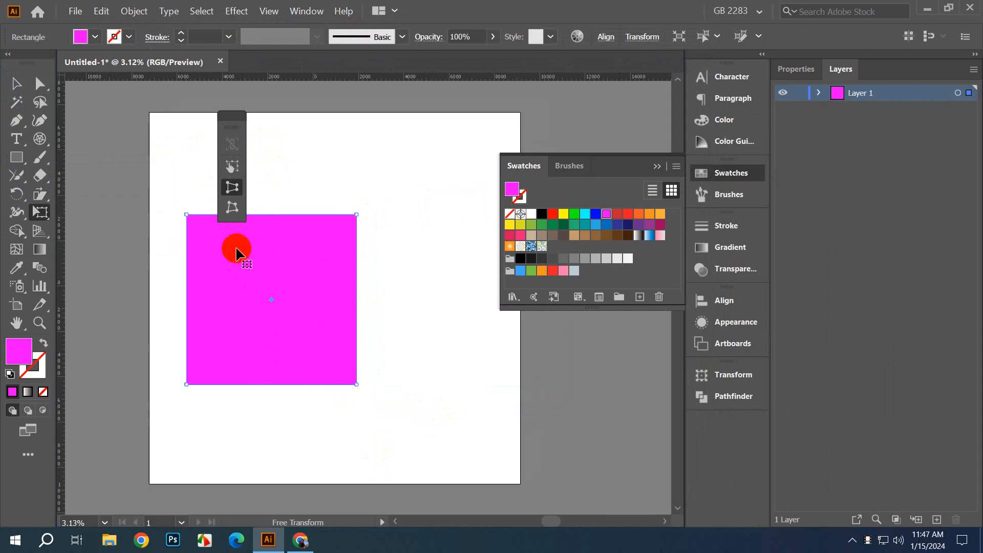
drag(186, 215, 188, 251)
click(16, 83)
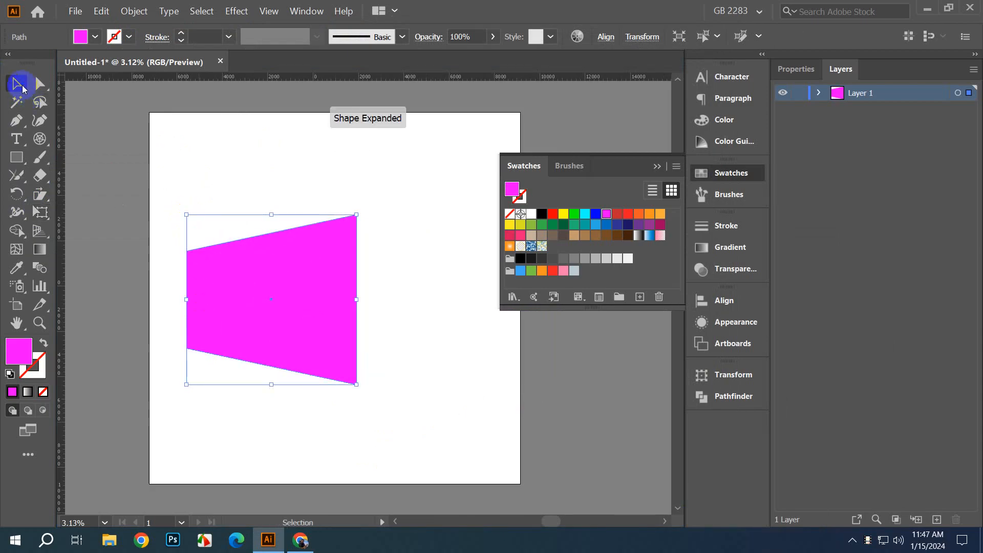
drag(187, 300, 250, 314)
click(218, 341)
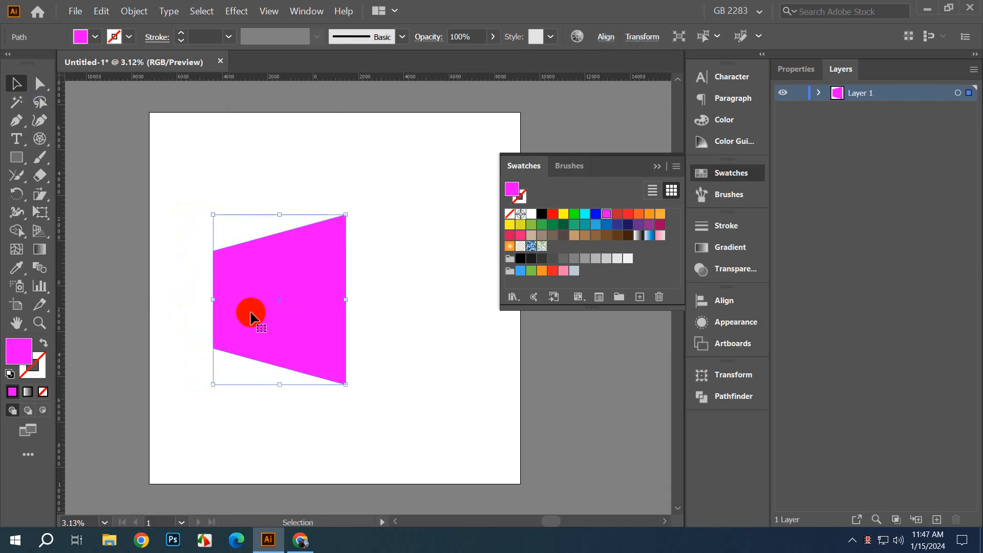
Step: Create a copy of the tapered shape reflected across the vertical axis at its lower-right corner, and fill the copy red
click(16, 194)
click(71, 210)
alt+click(346, 383)
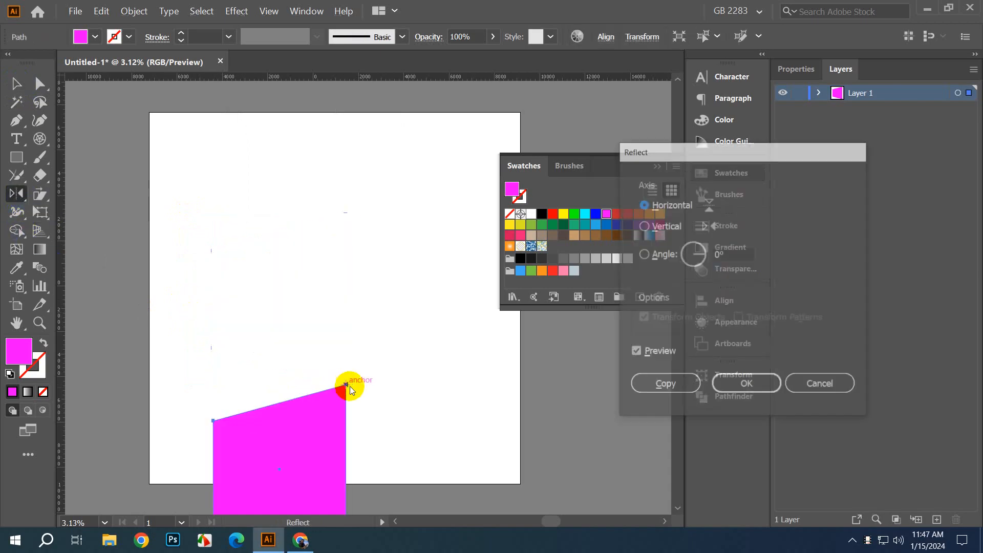
click(646, 227)
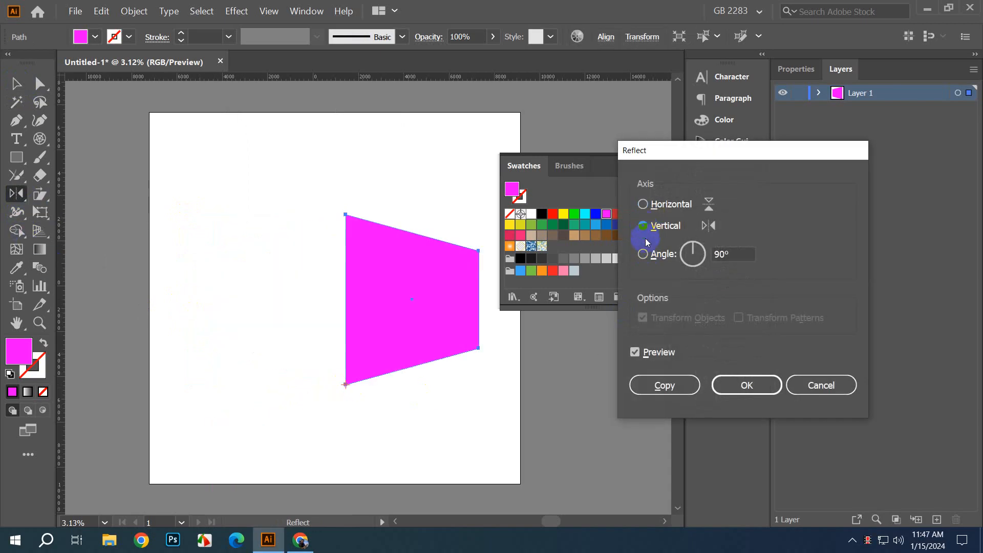
click(661, 388)
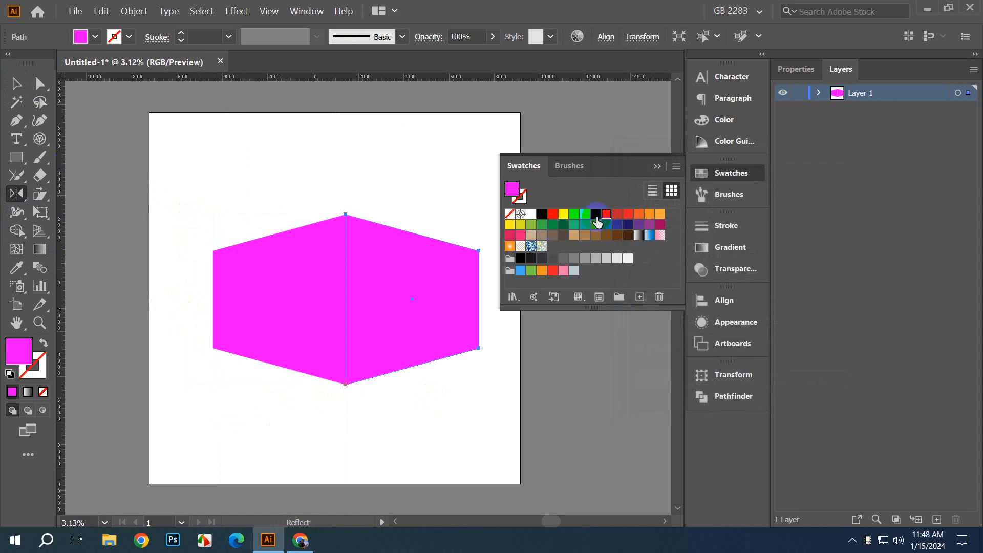
click(617, 214)
click(16, 83)
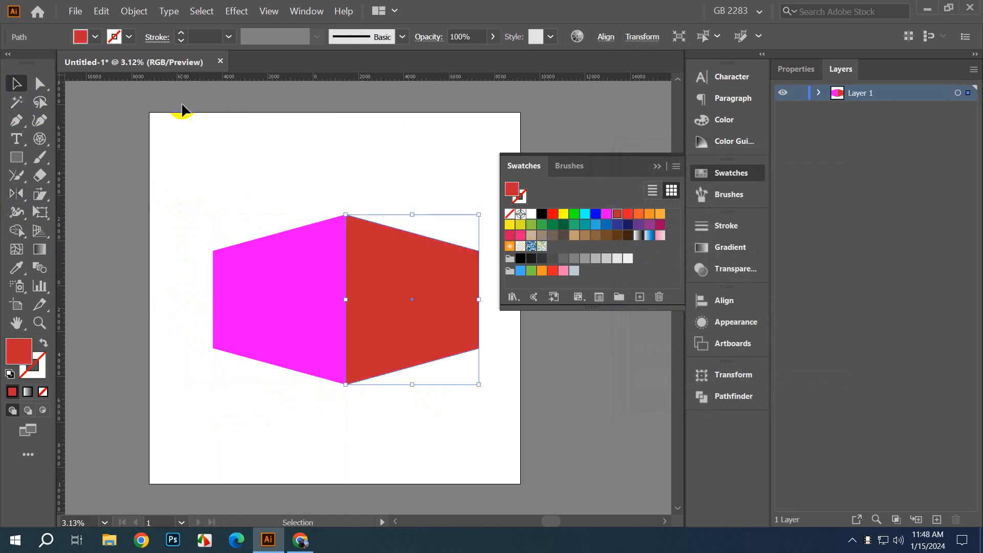
Step: Select the magenta shape and its red mirrored copy together and delete them
click(250, 132)
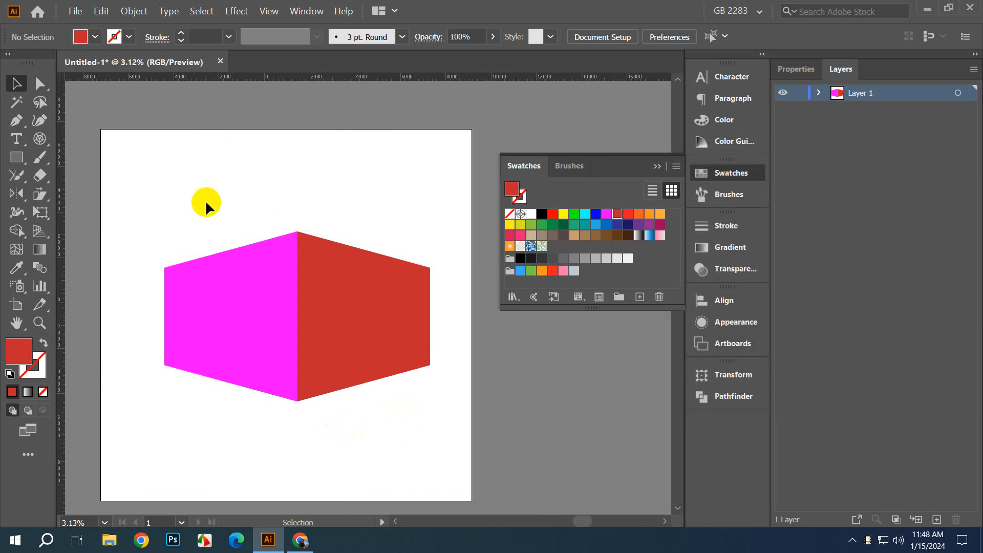
drag(207, 200, 325, 407)
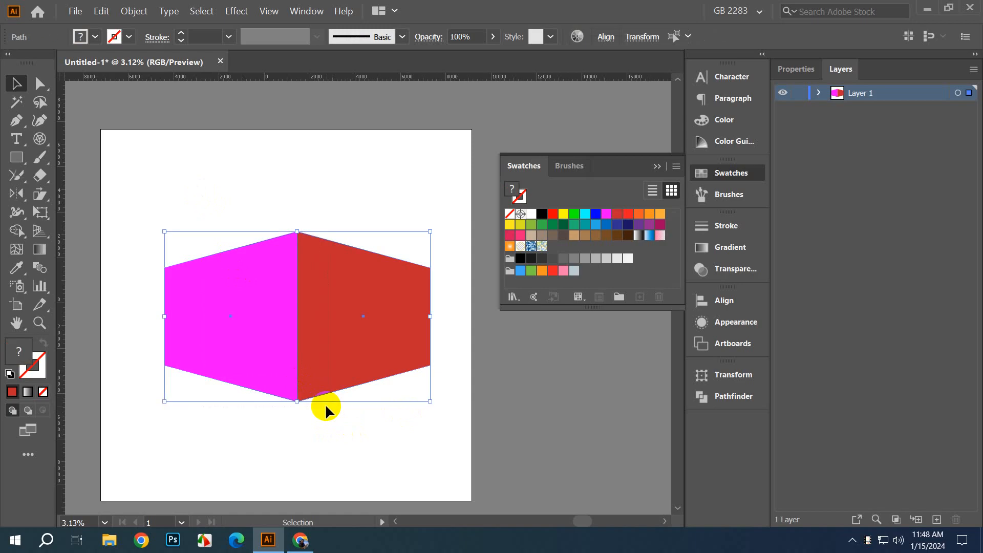
key(Delete)
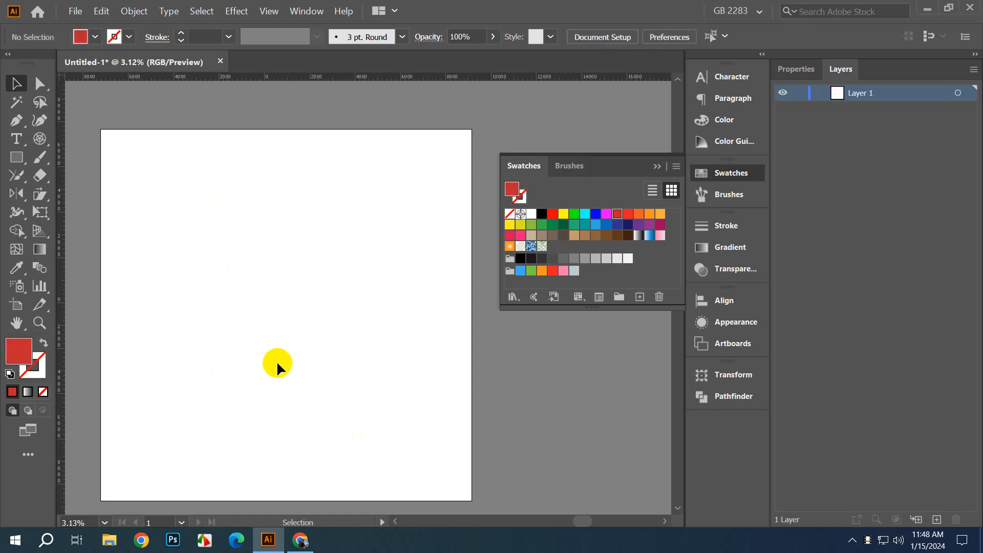
click(42, 194)
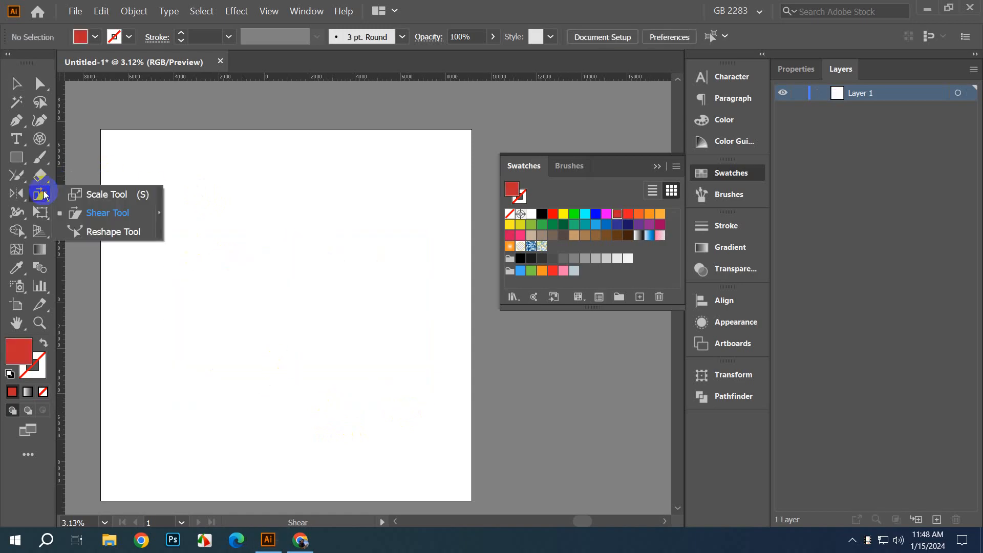
click(39, 213)
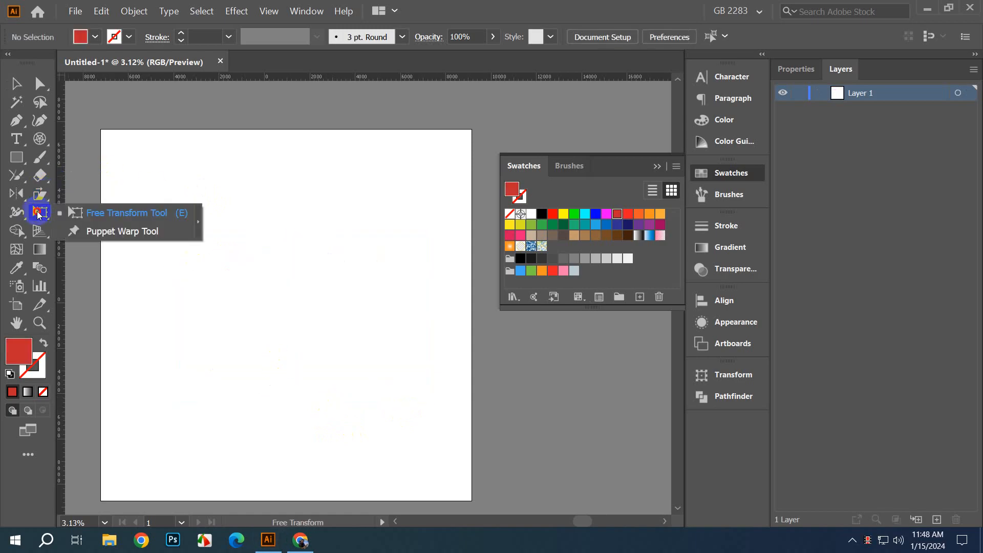
click(95, 223)
Step: Draw a red square on the artboard and move its two upper corners and its lower-left corner independently with Free Transform's Free Distort
click(16, 157)
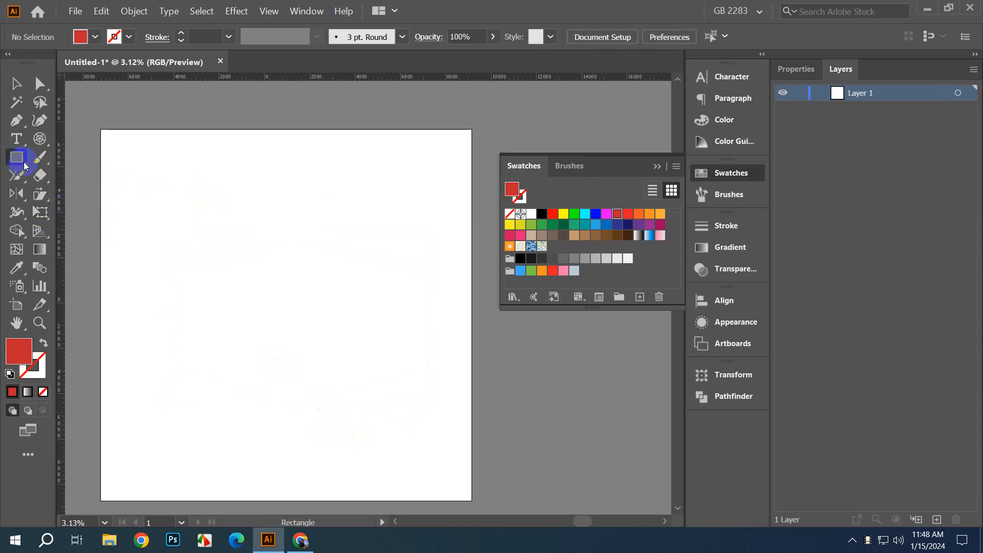
mouse_move(268, 249)
mouse_down()
mouse_move(314, 330)
mouse_move(378, 359)
mouse_up()
drag(41, 213, 163, 221)
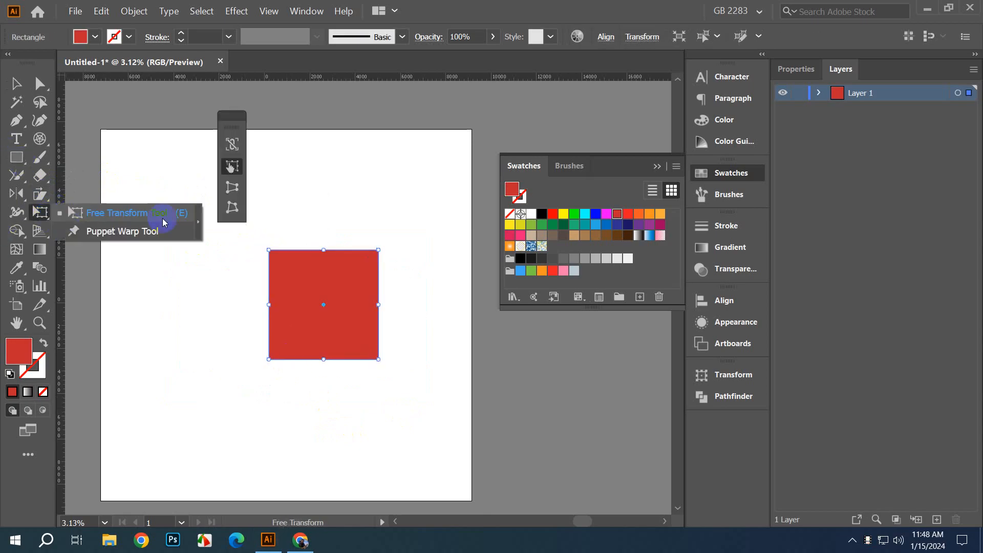
click(235, 206)
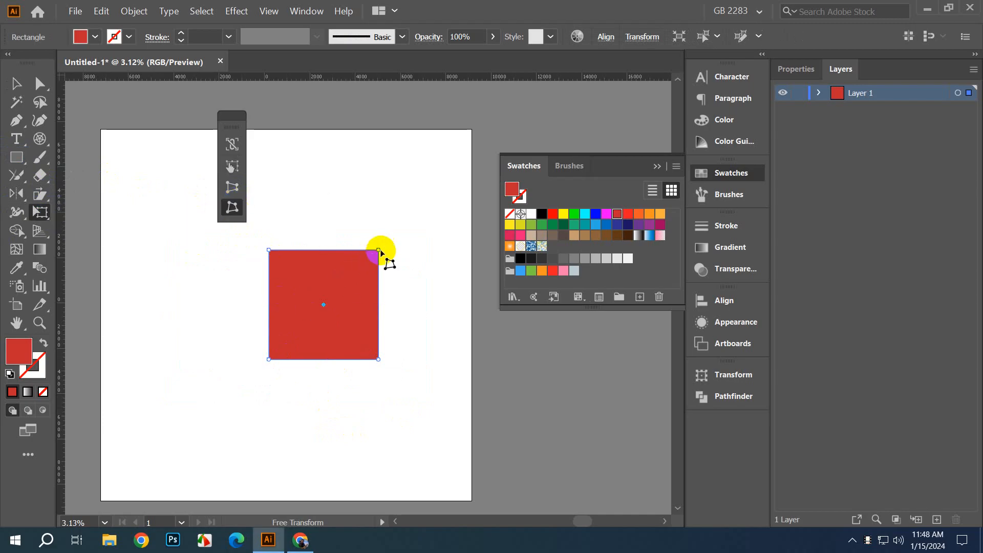
drag(381, 252, 334, 253)
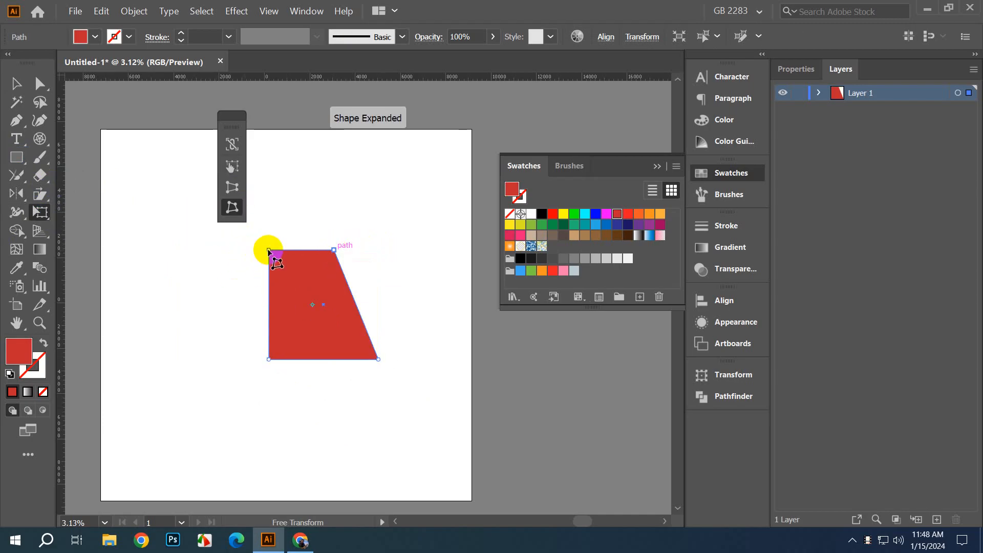
drag(268, 251, 281, 250)
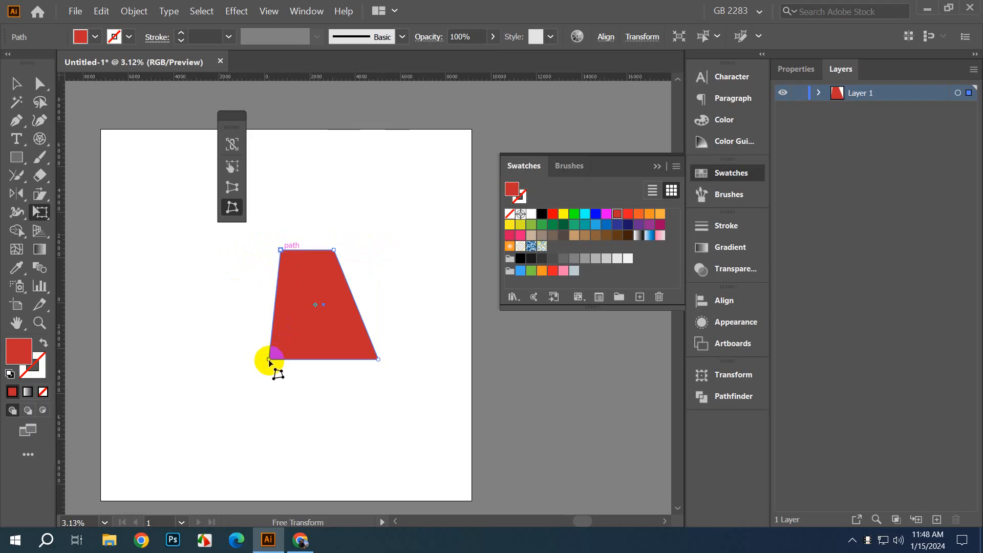
drag(269, 360, 162, 310)
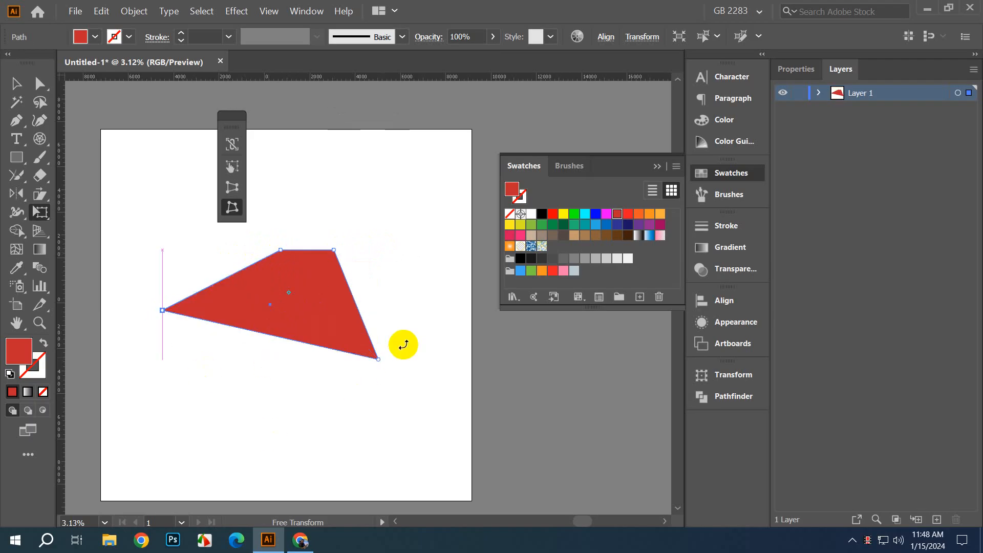
Step: Delete the distorted red shape from the artboard
click(16, 84)
key(Delete)
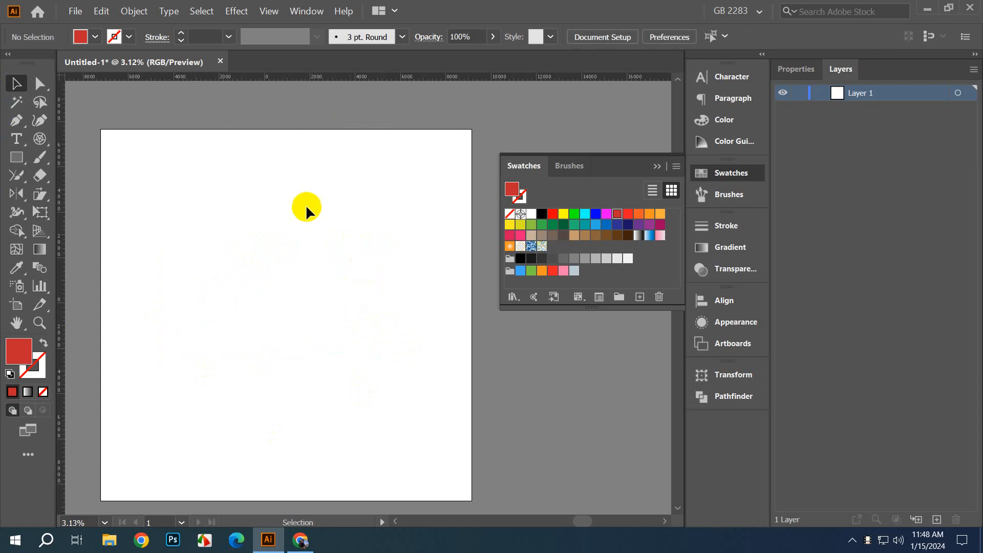
click(51, 221)
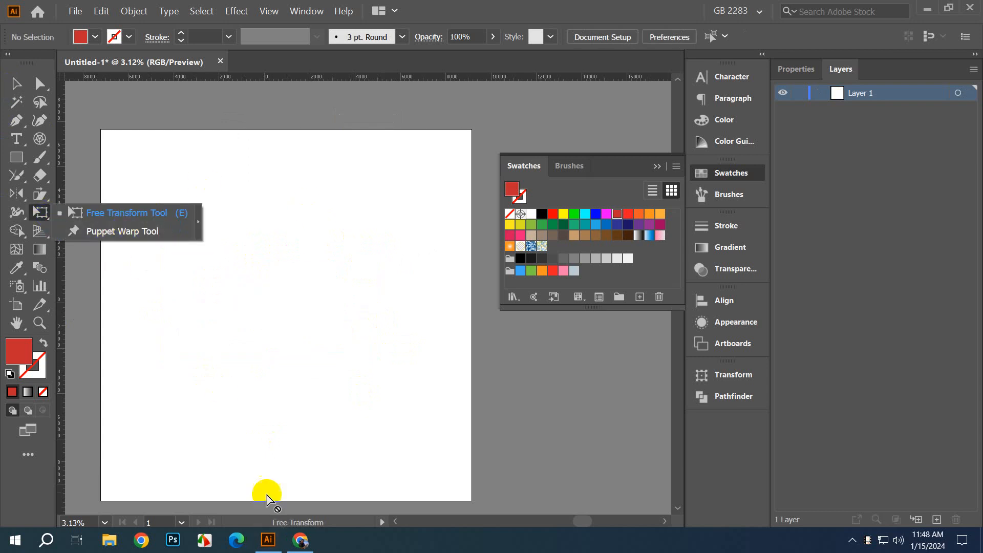
Step: Switch to Chrome and search Google for "vector cartoon"
click(300, 540)
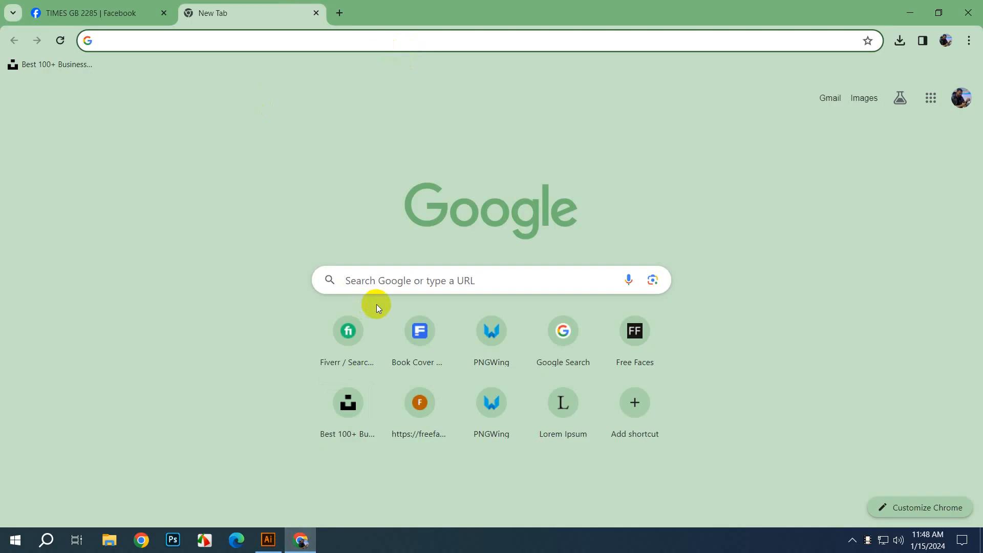
click(392, 286)
text(vector)
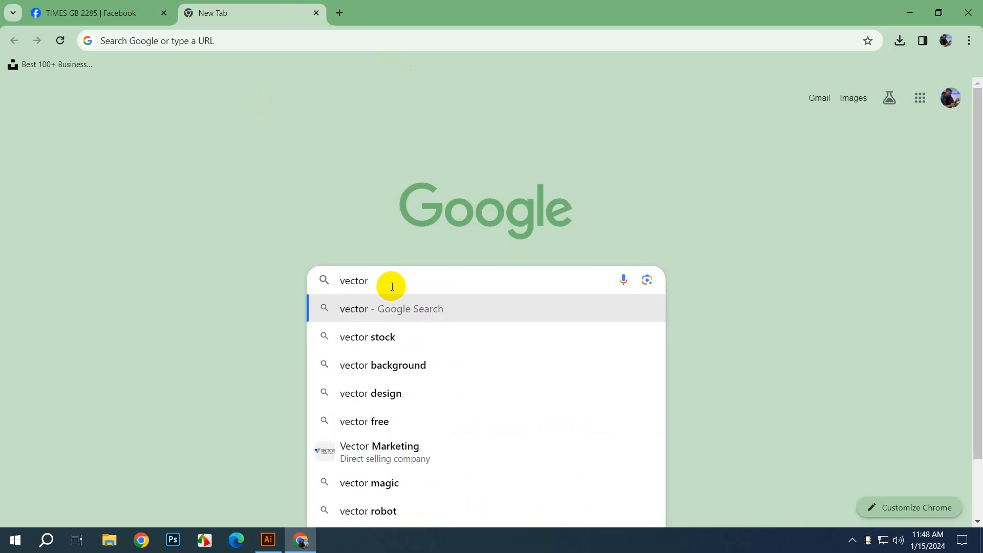
text( carto)
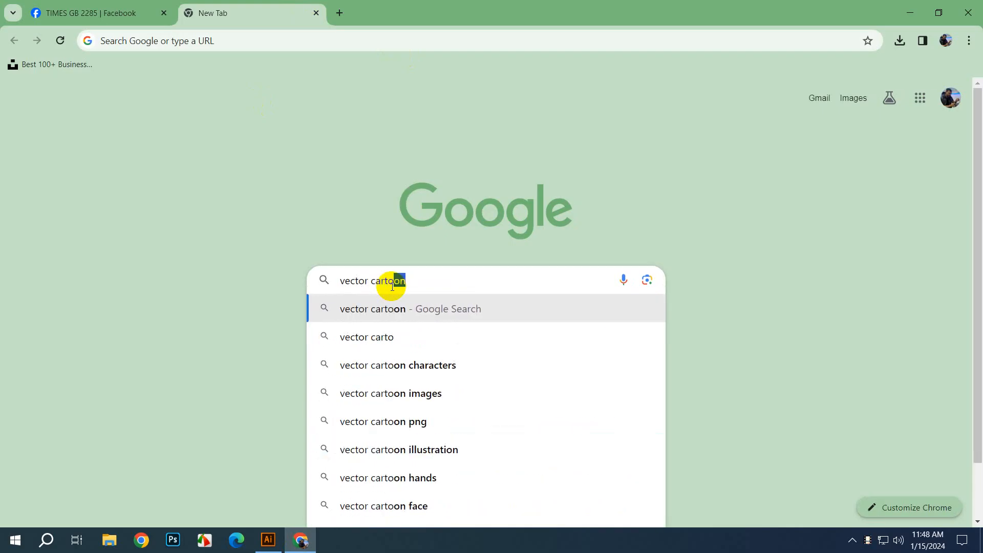
key(Down)
key(Up)
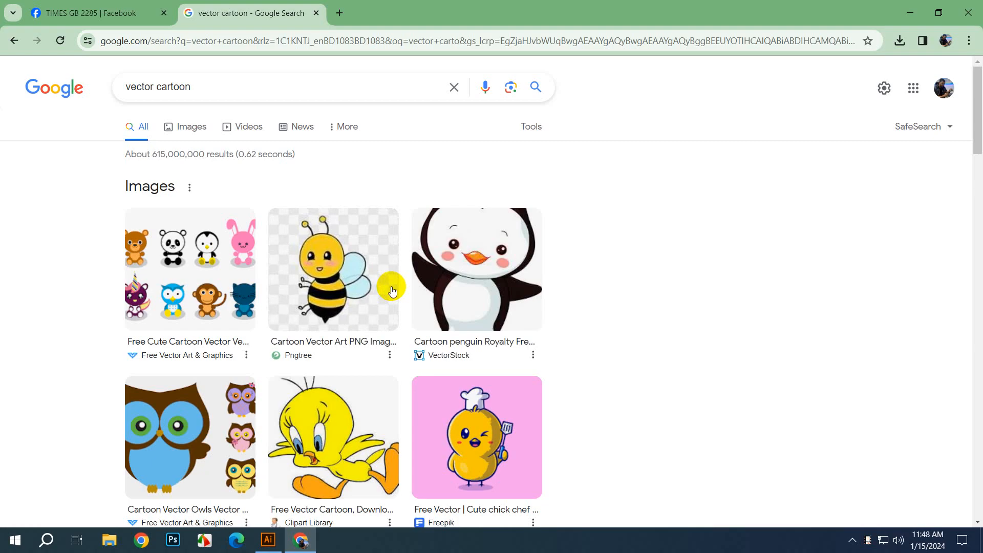
Step: Open Vecteezy's "Cartoon Vector Art, Icons, and Graphics for Free Download" page from the search results
scroll(359, 286, down, 1)
scroll(340, 341, up, 1)
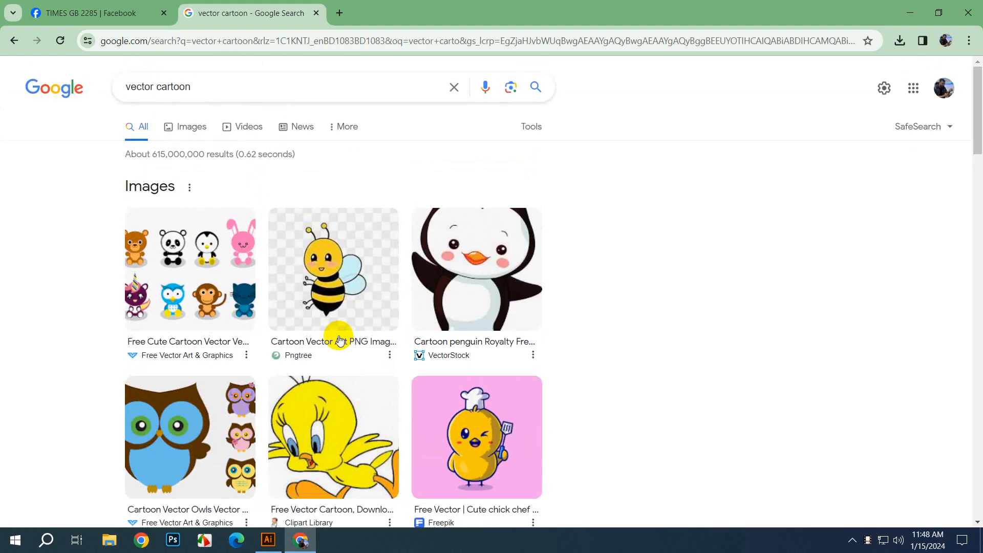
scroll(340, 341, down, 4)
scroll(409, 304, down, 1)
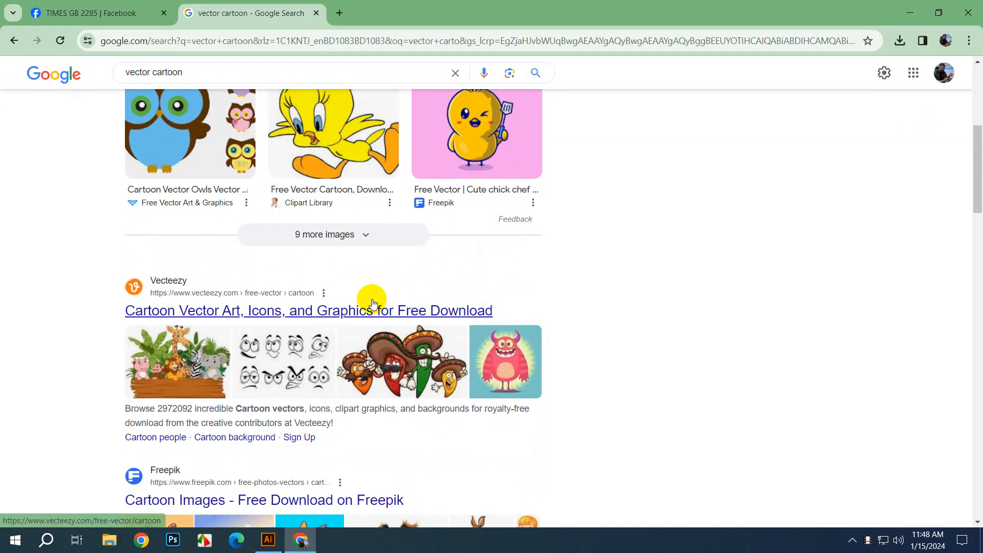
click(372, 311)
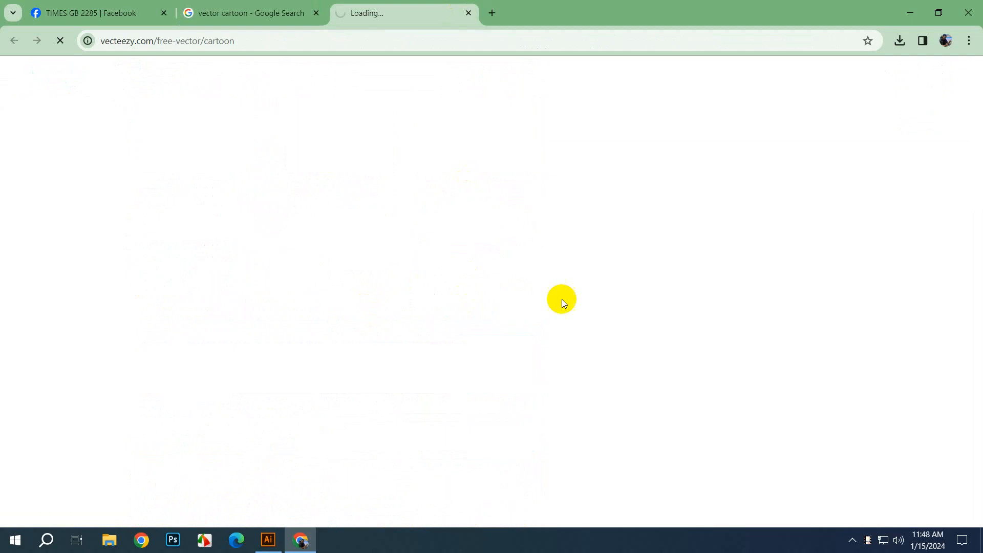
Step: Filter the Vecteezy cartoon vectors by the Free License type
scroll(530, 296, down, 6)
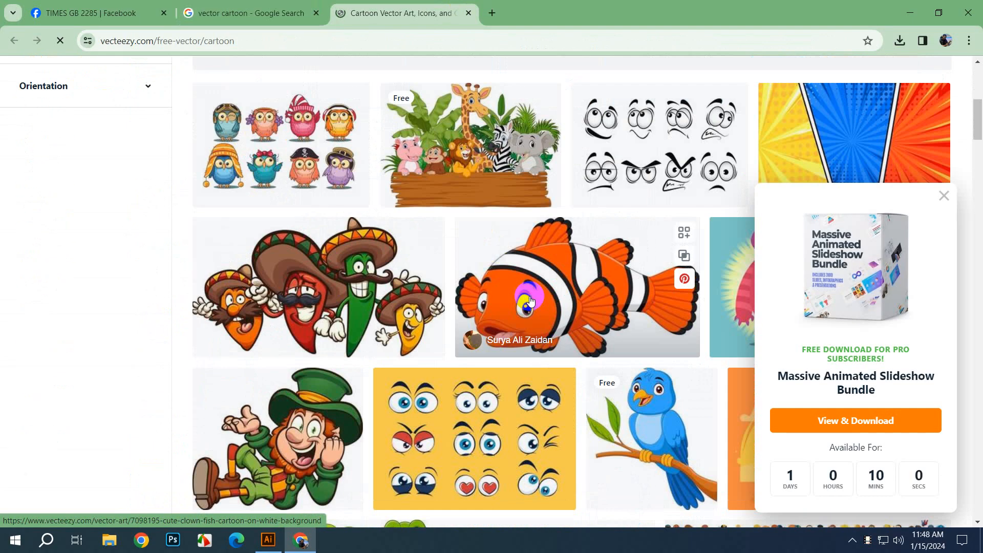
scroll(54, 378, up, 5)
scroll(55, 377, up, 1)
click(64, 343)
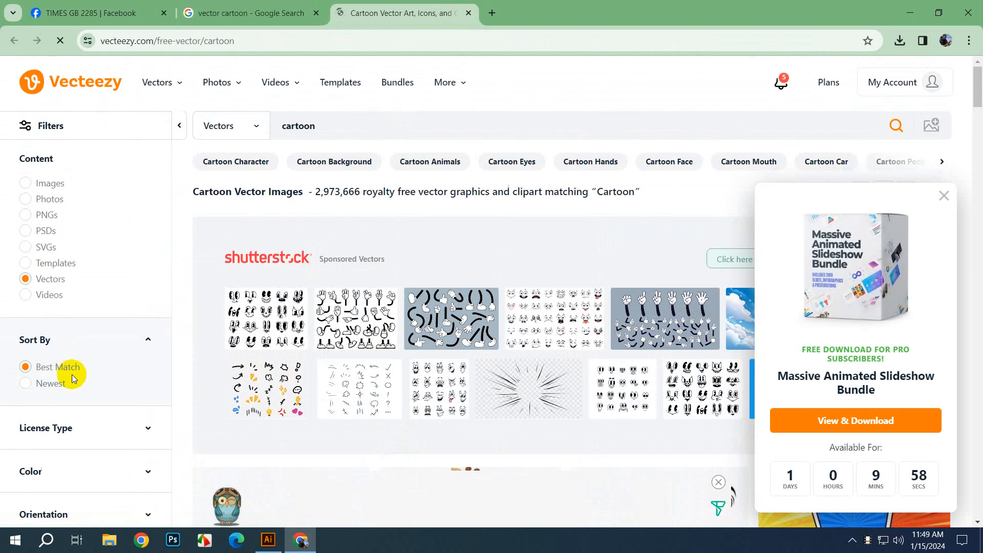
click(76, 425)
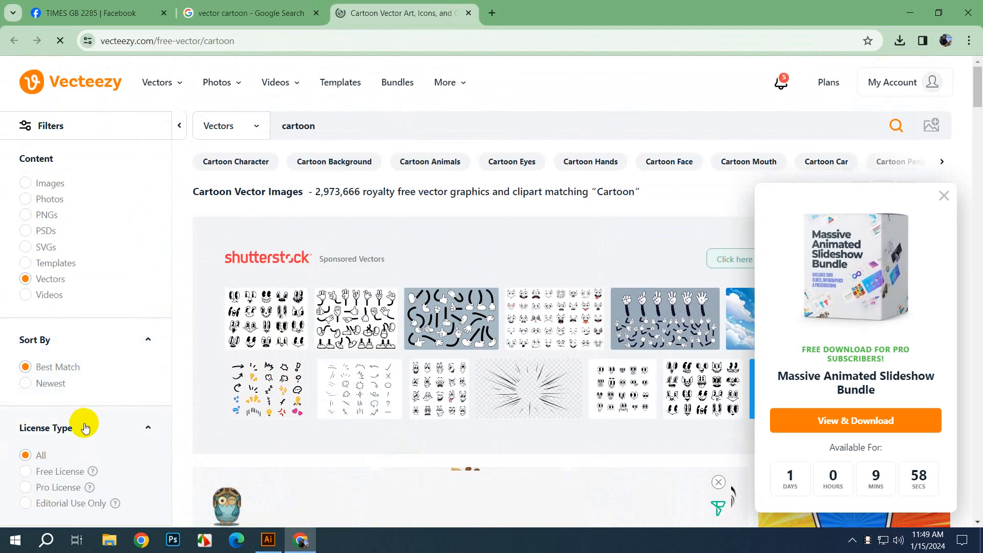
click(70, 476)
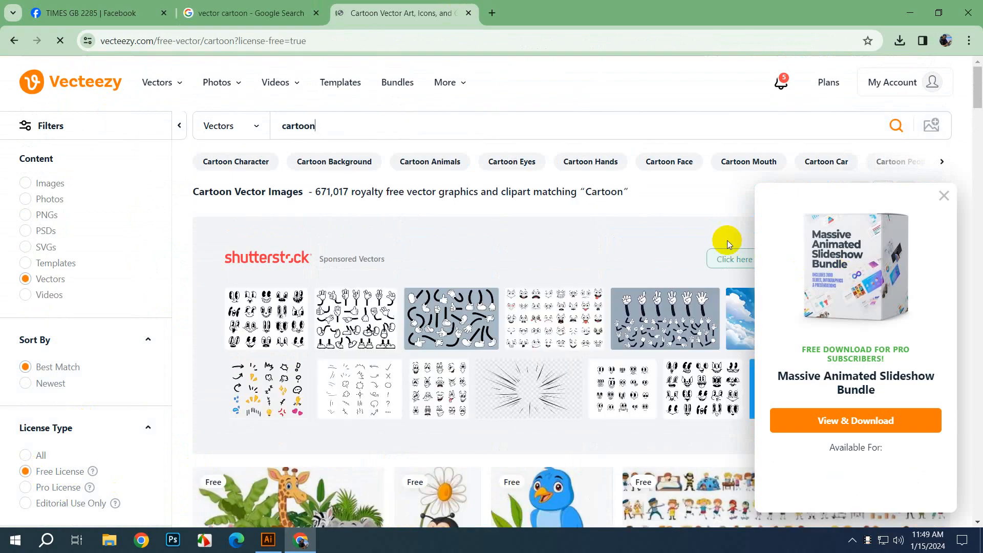
Step: Browse the free-license cartoon vectors for a suitable character illustration
scroll(643, 229, down, 8)
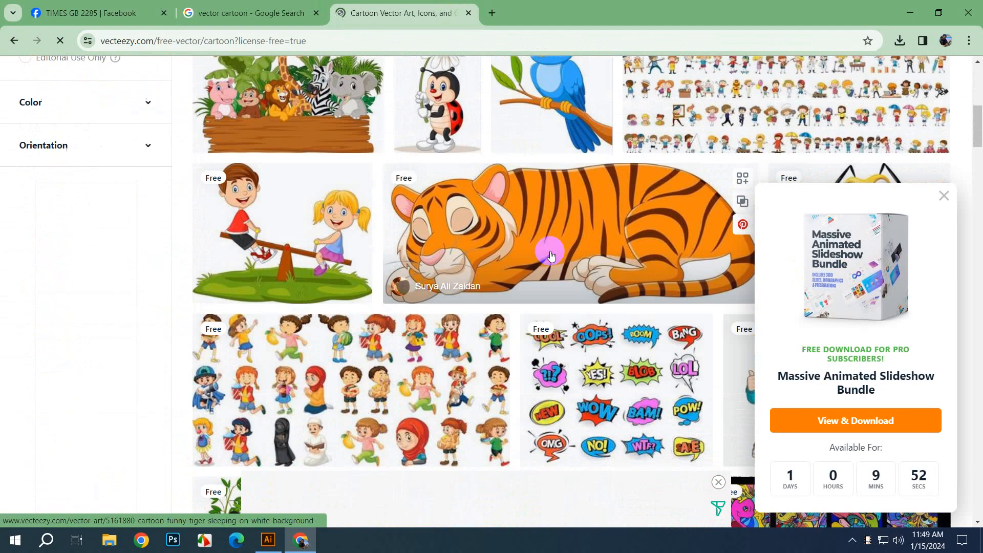
scroll(550, 255, down, 3)
scroll(559, 261, down, 6)
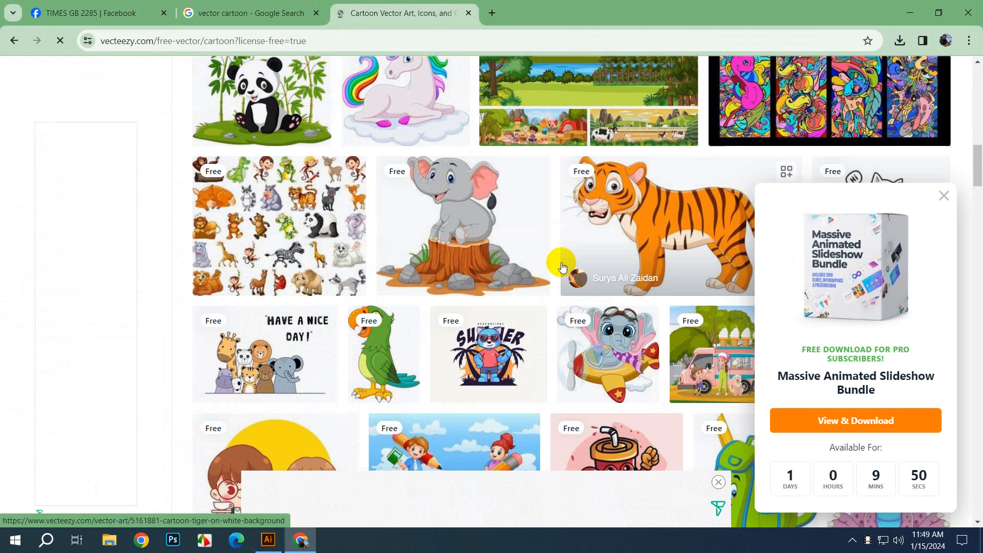
scroll(561, 262, down, 6)
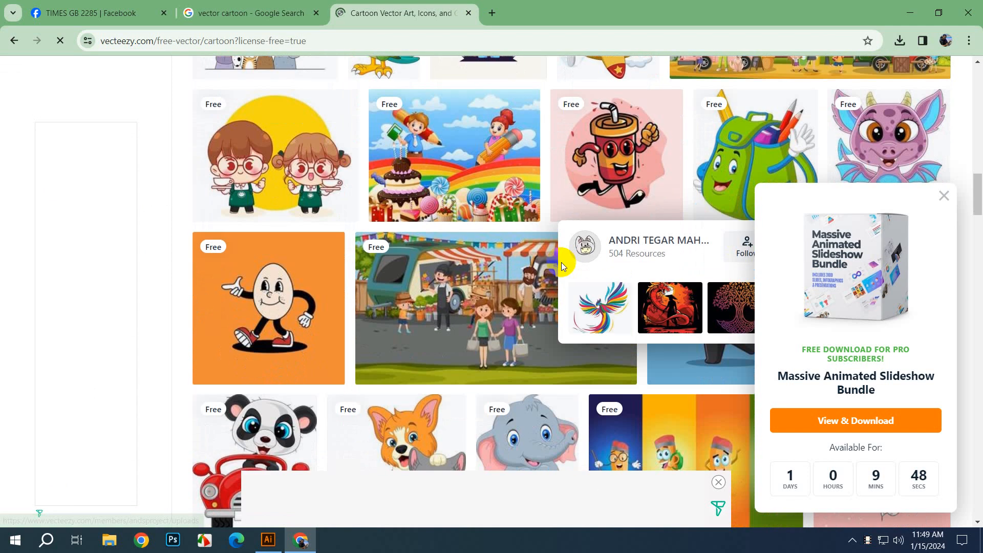
Step: Browse the free cartoon vectors on Vecteezy, dismissing the slideshow bundle offer, to find a suitable character illustration
mouse_move(292, 318)
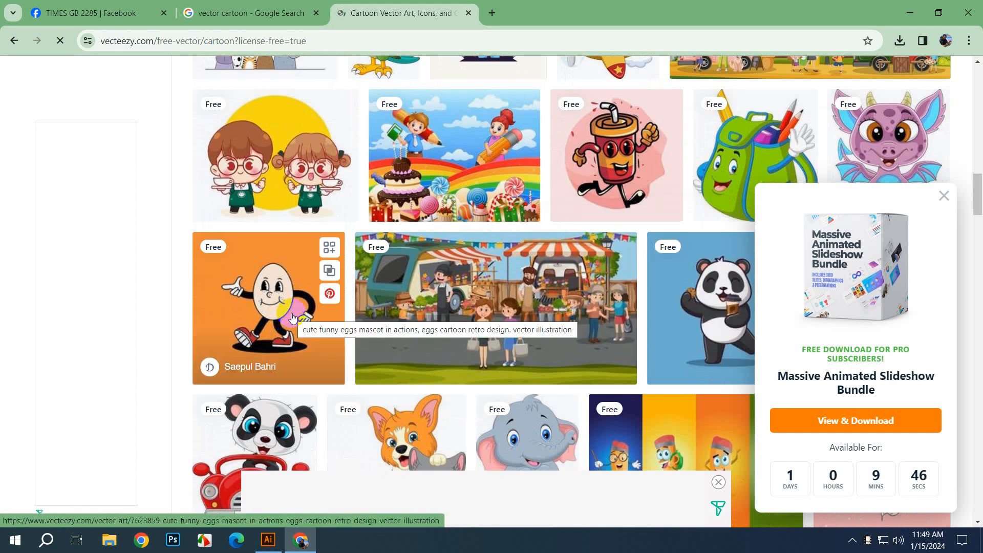
scroll(293, 317, down, 4)
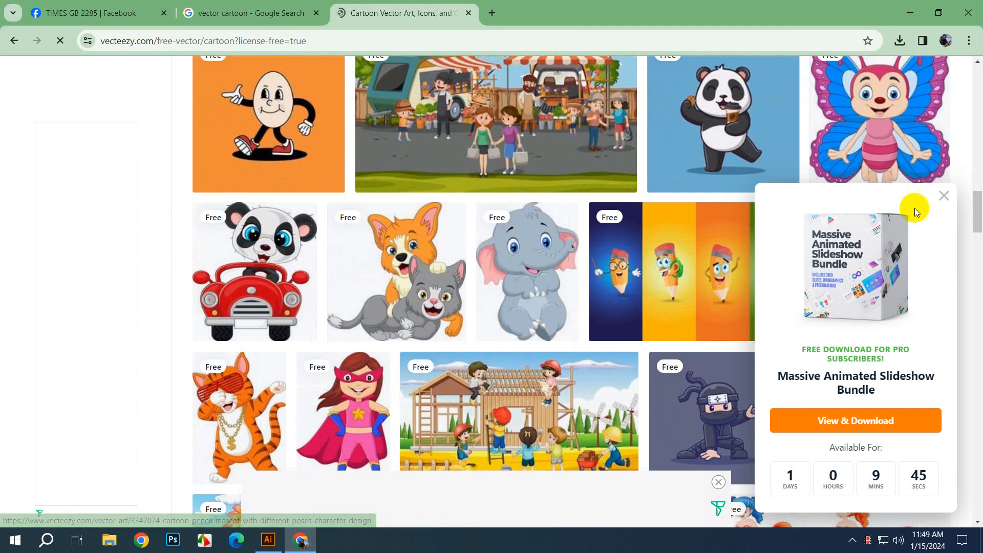
click(943, 196)
scroll(579, 321, down, 5)
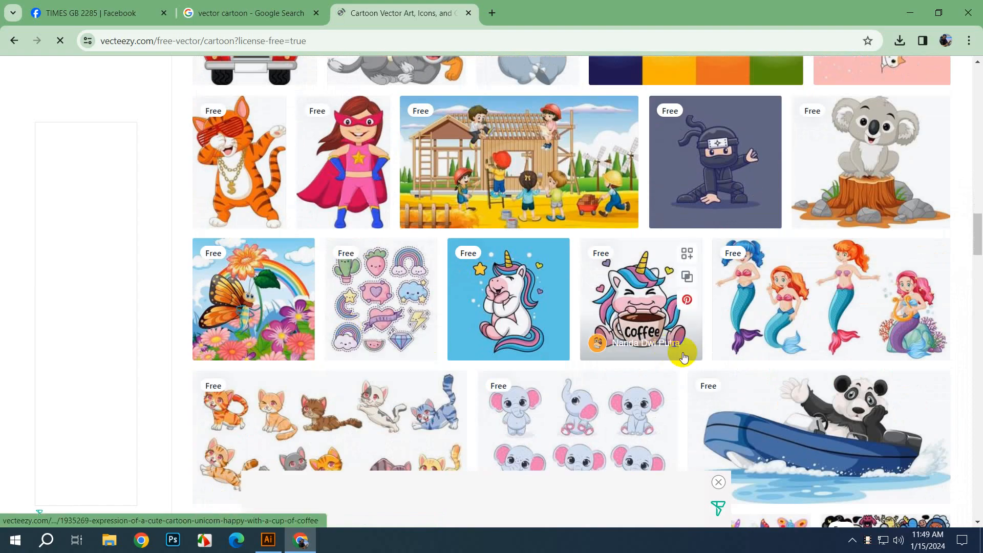
scroll(637, 351, down, 7)
scroll(475, 328, down, 7)
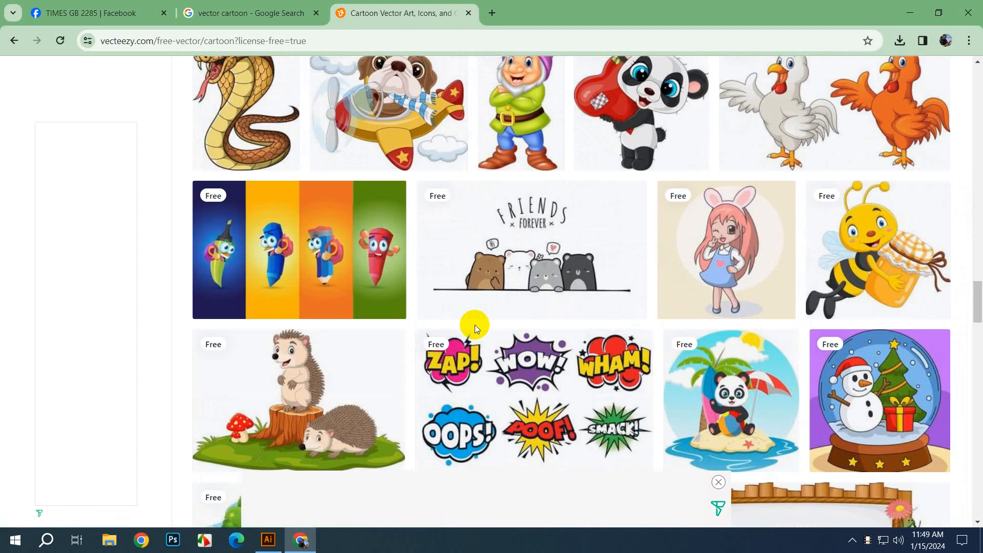
scroll(474, 327, down, 7)
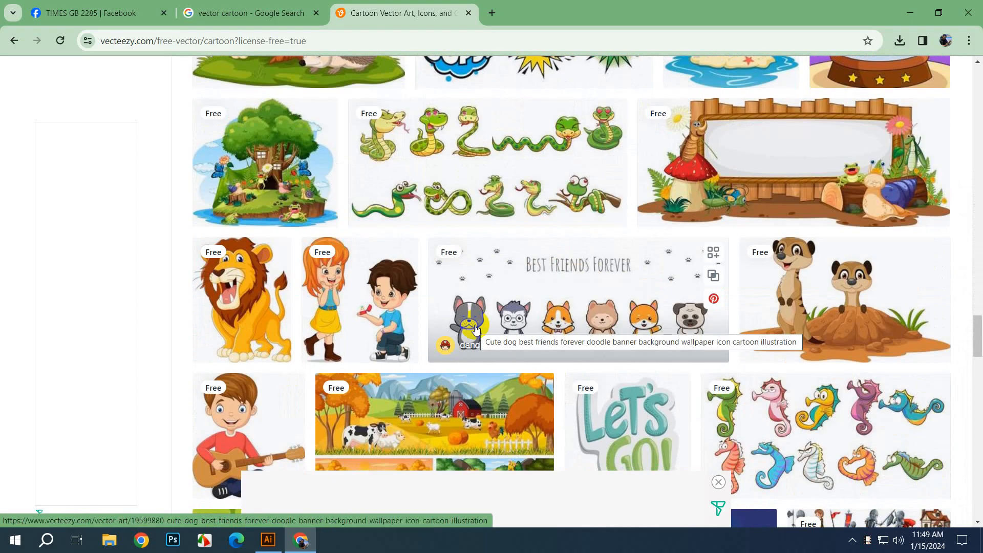
scroll(475, 329, down, 3)
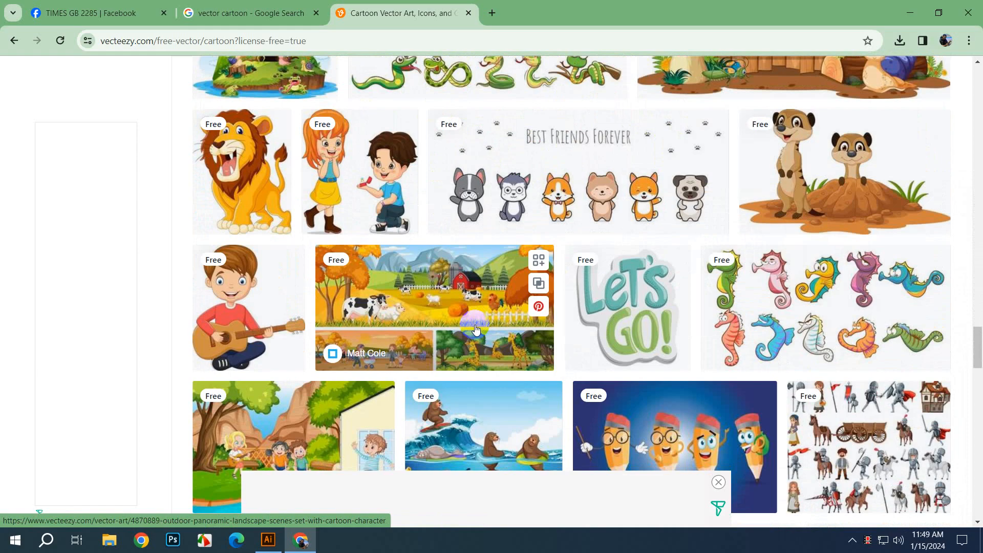
scroll(475, 329, down, 3)
scroll(475, 330, down, 1)
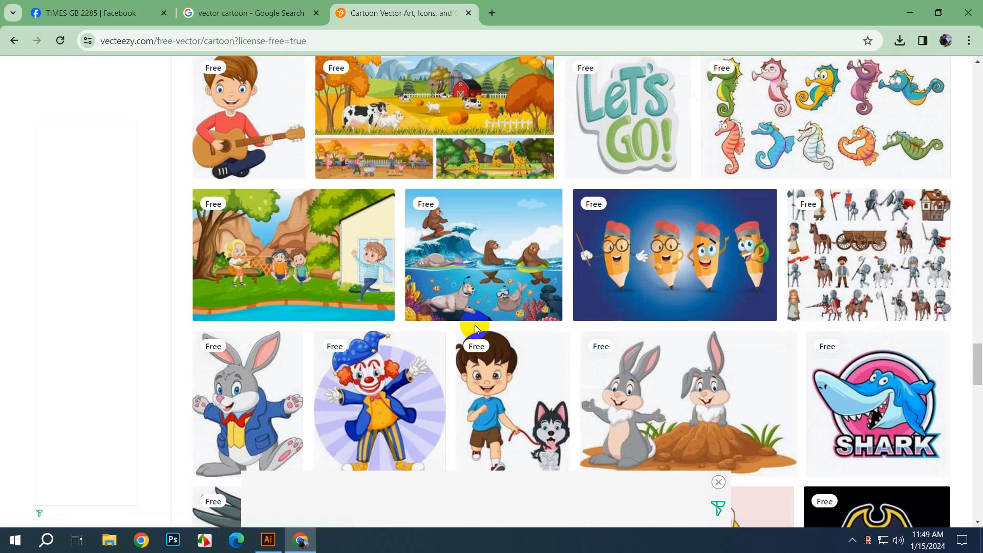
scroll(475, 324, down, 2)
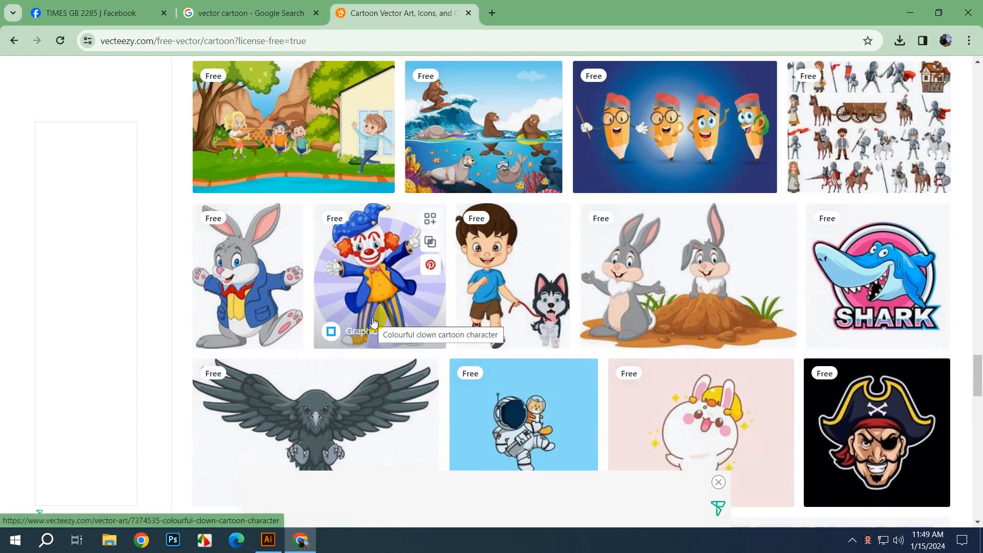
scroll(377, 320, down, 6)
scroll(373, 315, down, 9)
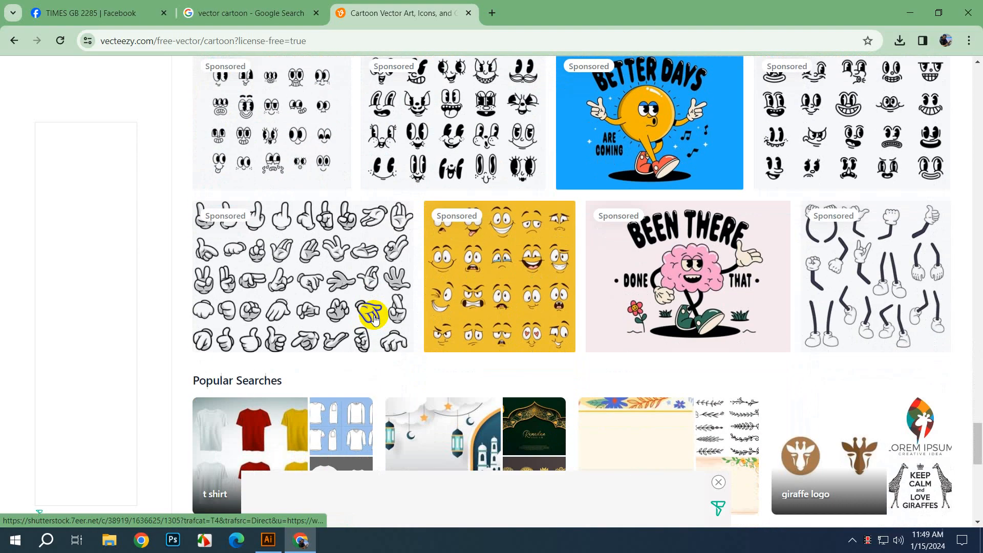
scroll(373, 316, up, 5)
scroll(374, 320, up, 8)
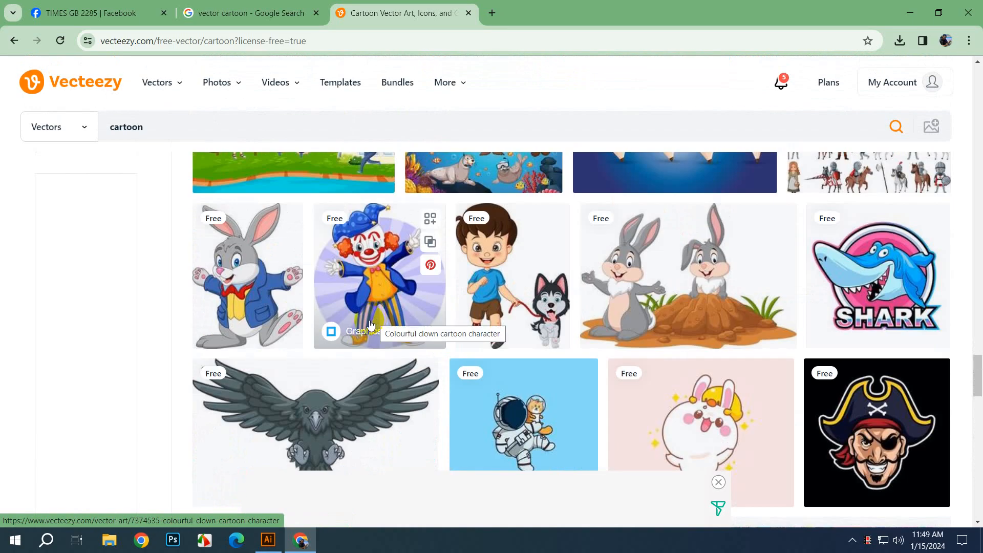
scroll(371, 324, up, 8)
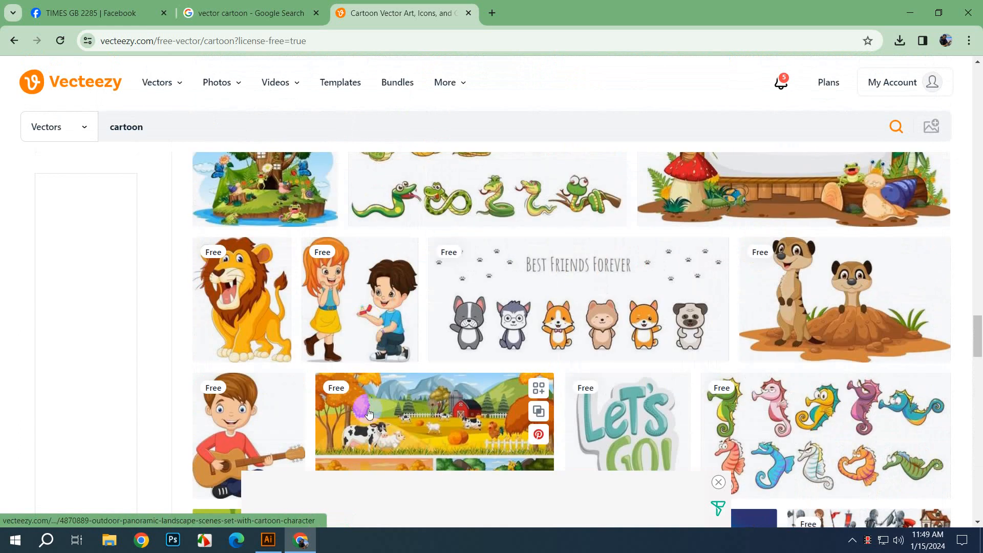
scroll(368, 416, up, 3)
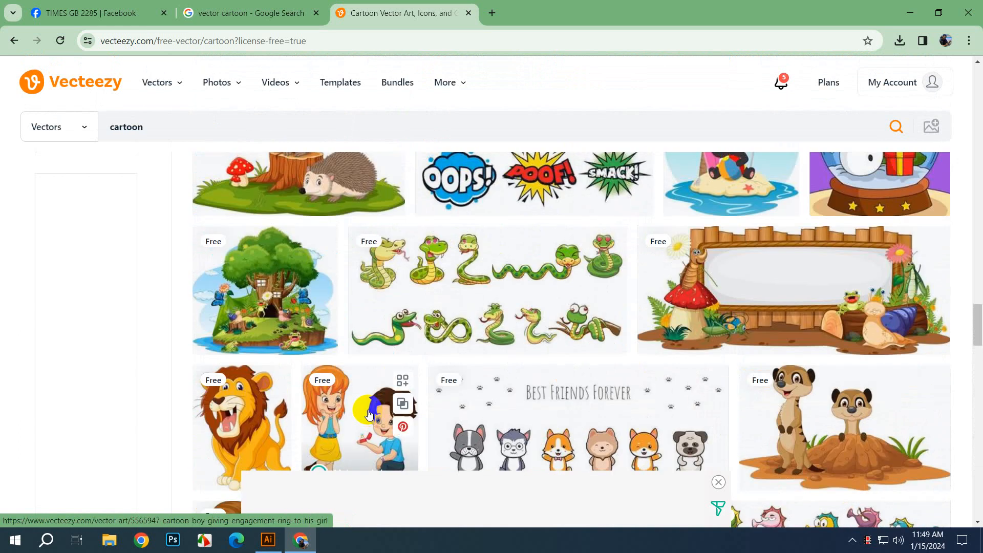
scroll(365, 408, up, 10)
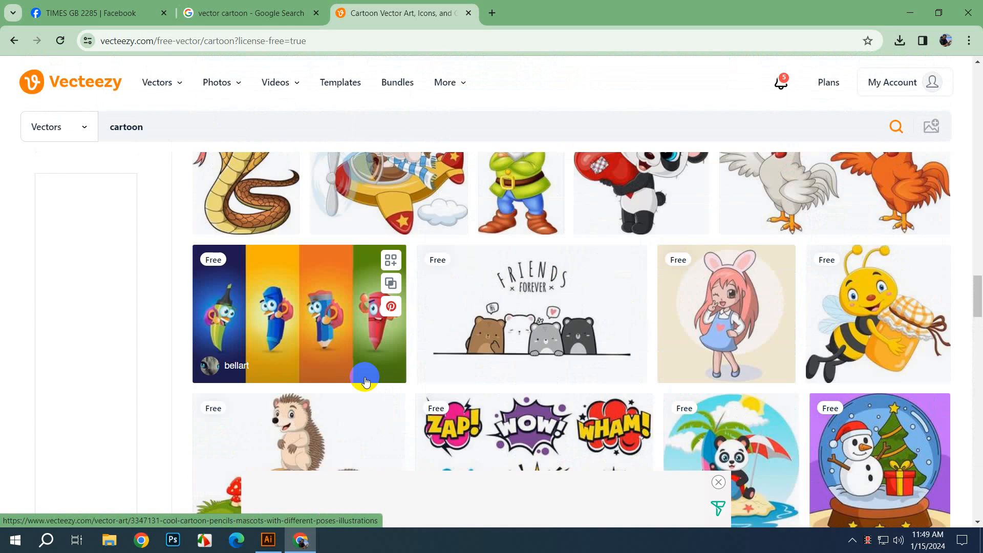
scroll(364, 379, up, 10)
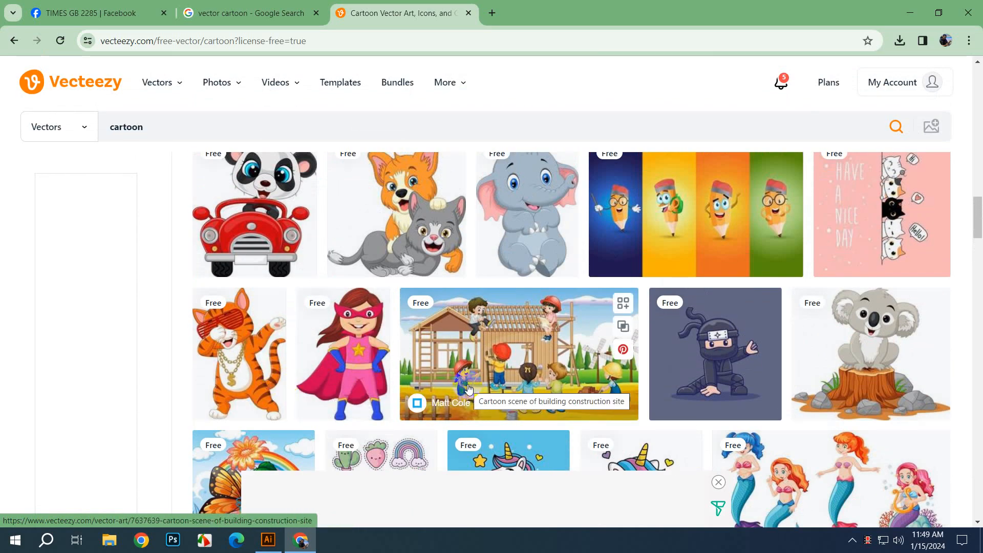
scroll(468, 388, up, 6)
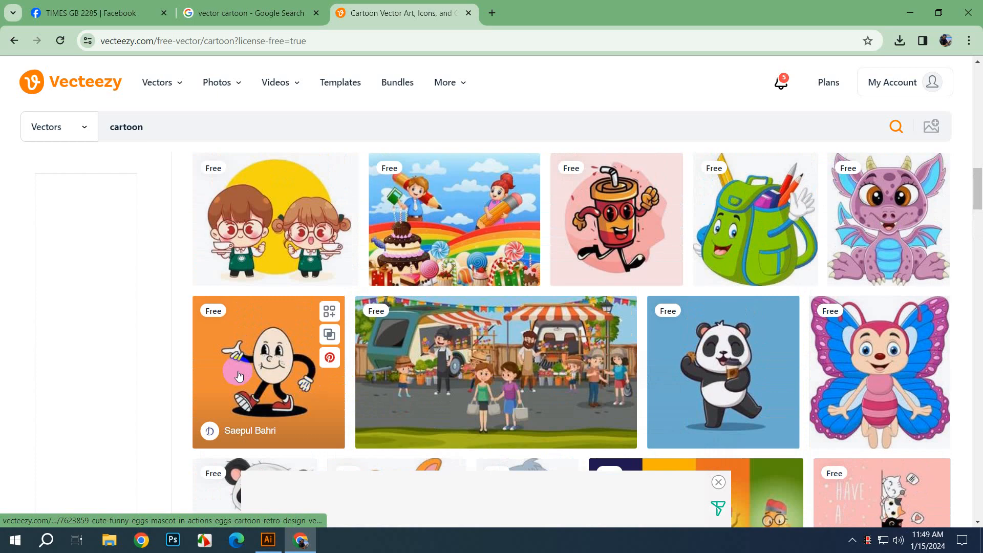
Step: Open the running cola cup vector and browse its related artwork to reach the set of young man cartoon mascot in casual clothes
click(617, 274)
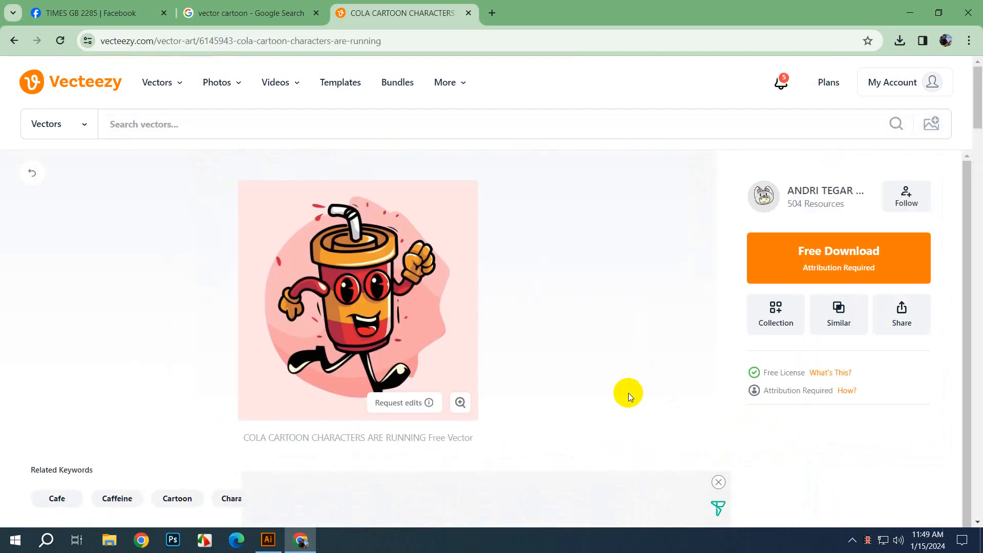
scroll(634, 302, down, 7)
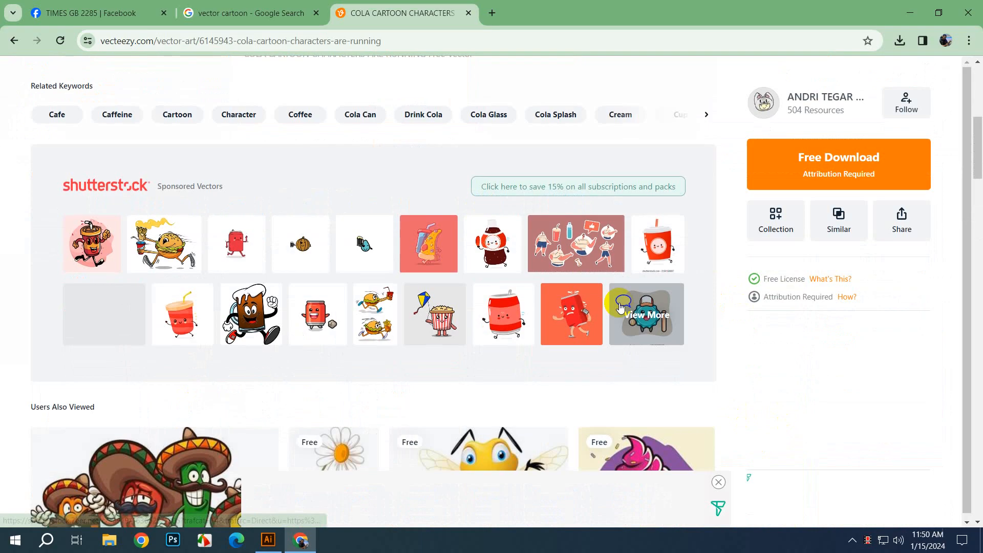
scroll(607, 308, down, 4)
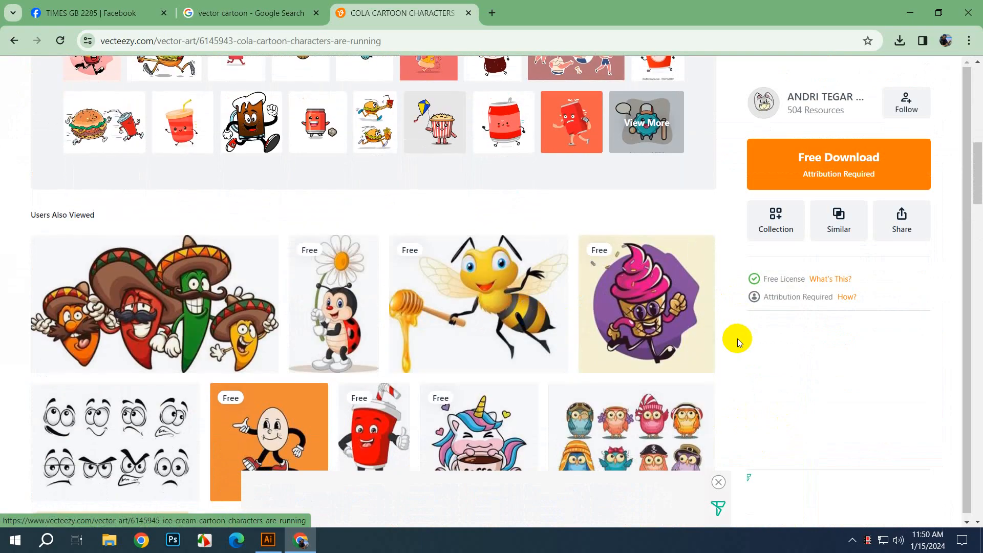
scroll(461, 338, down, 2)
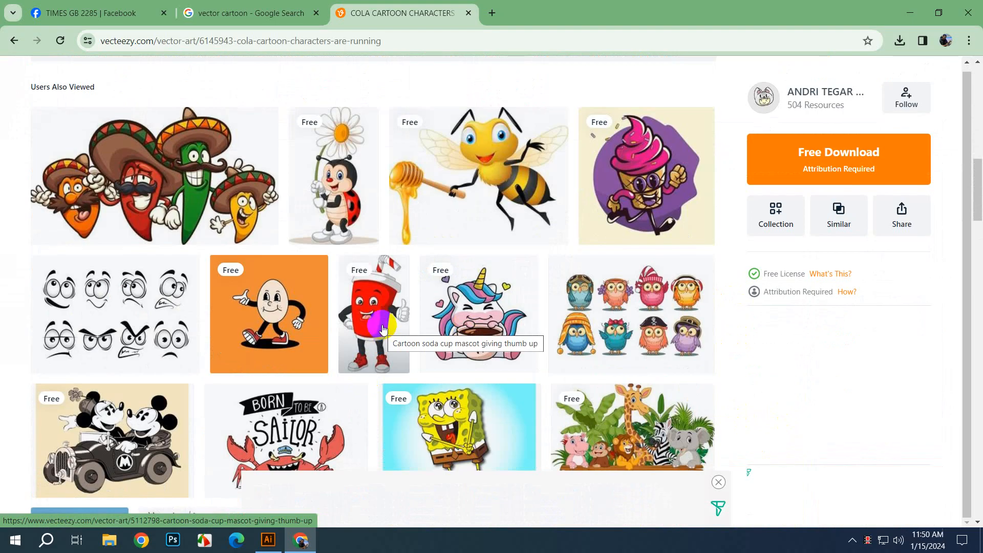
scroll(383, 328, down, 4)
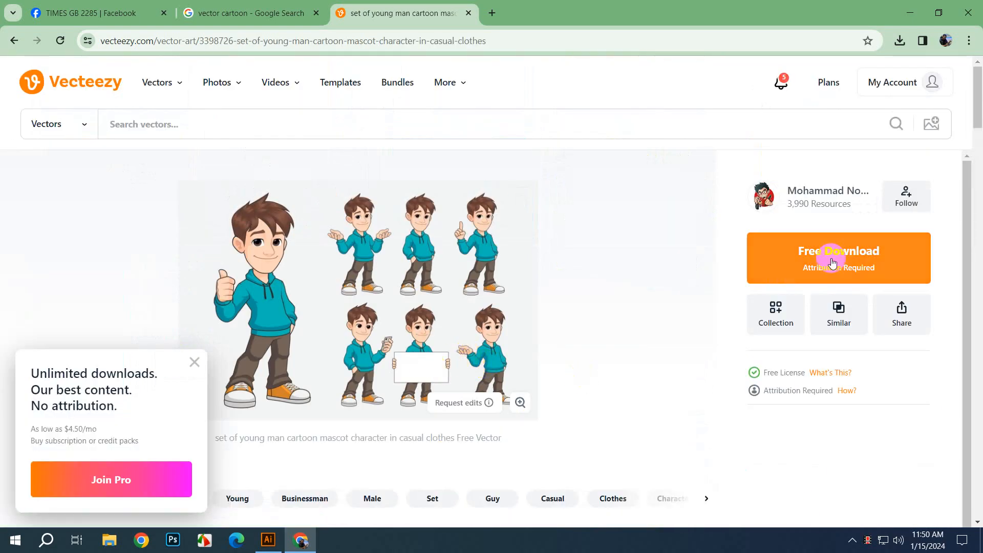
Step: Download the young man cartoon mascot set for free and show the downloaded zip file in its folder
click(843, 256)
click(874, 270)
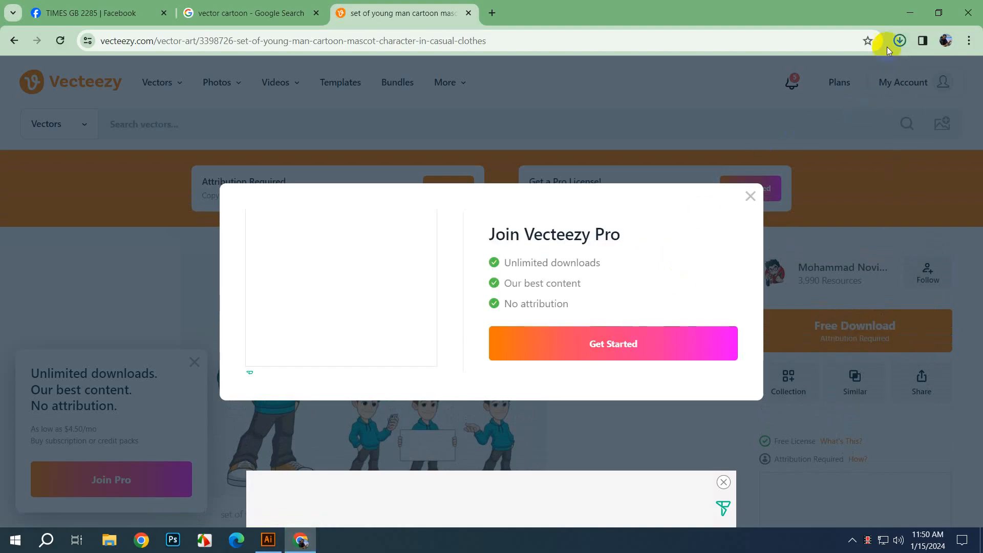
click(900, 41)
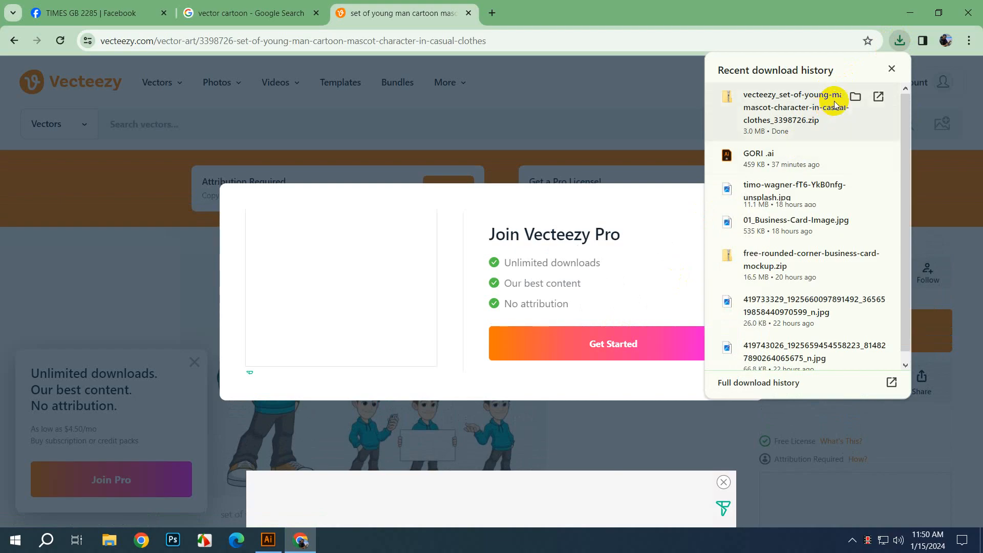
click(855, 96)
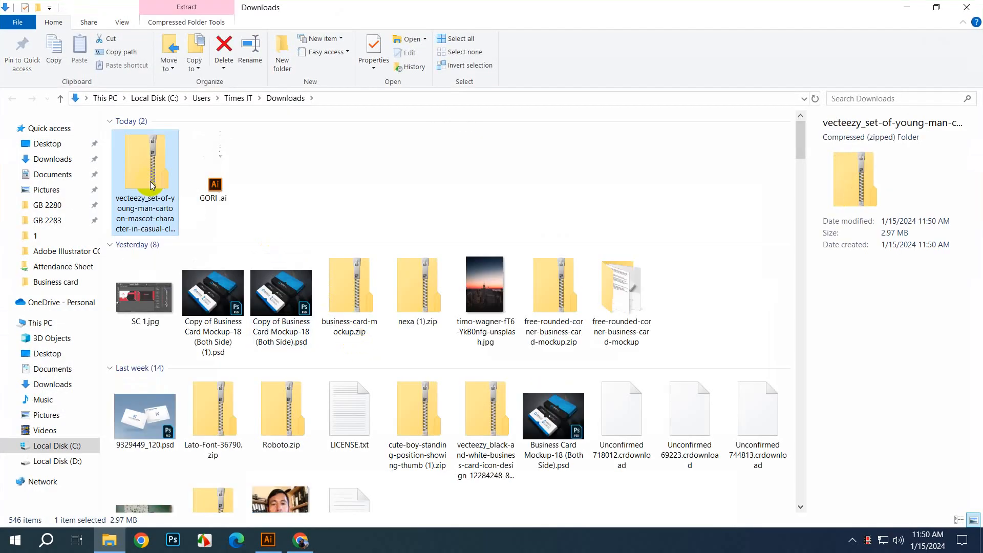
Step: Open the EPS file inside the downloaded young man zip in Illustrator, retaining the 9-slice scaling option for symbols
double_click(150, 182)
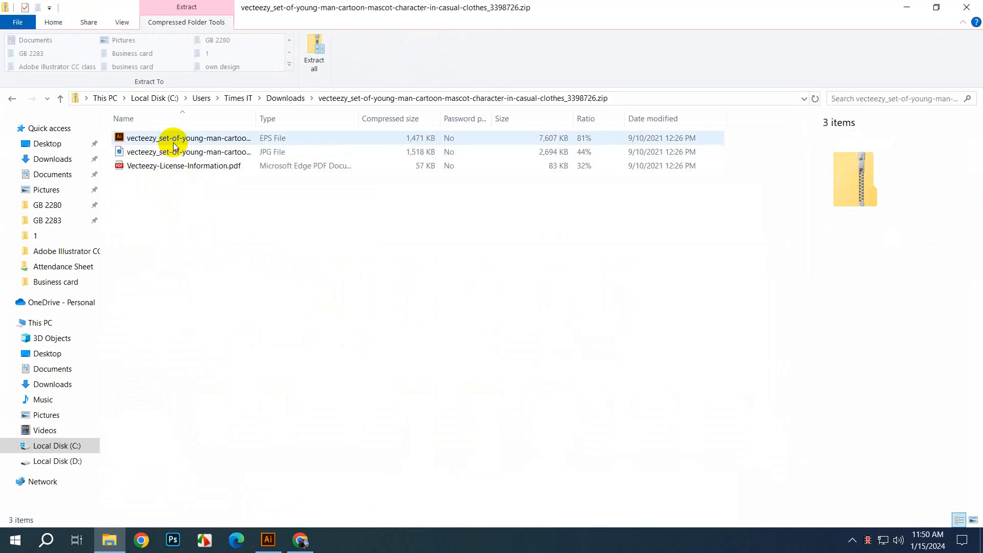
double_click(177, 138)
click(568, 288)
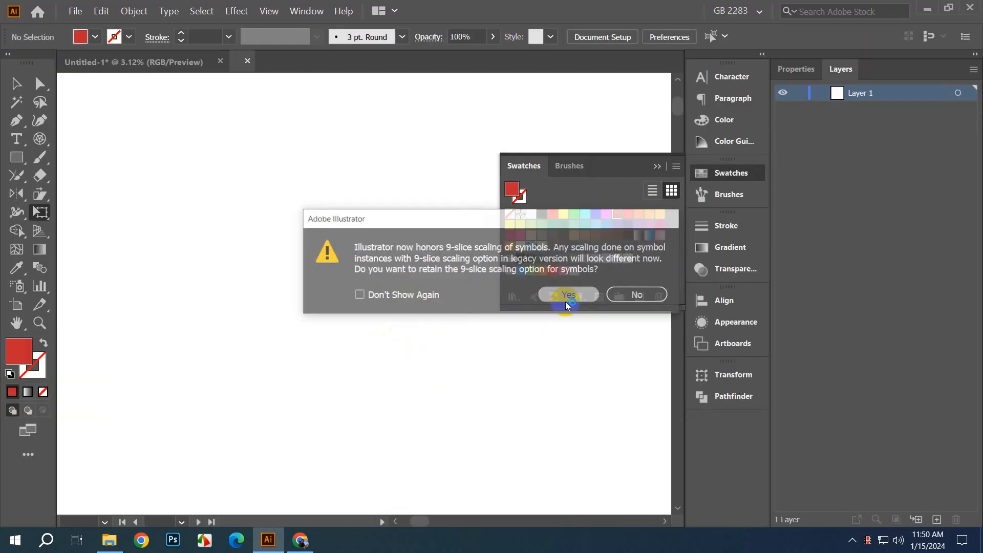
scroll(360, 381, up, 3)
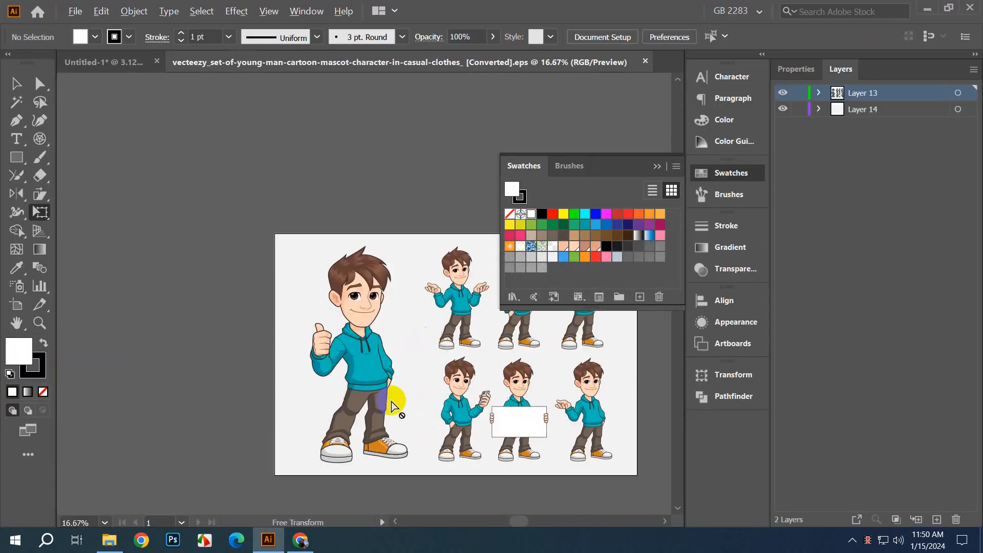
Step: Move the large thumbs-up man off the artboard onto the empty canvas to its left
click(19, 80)
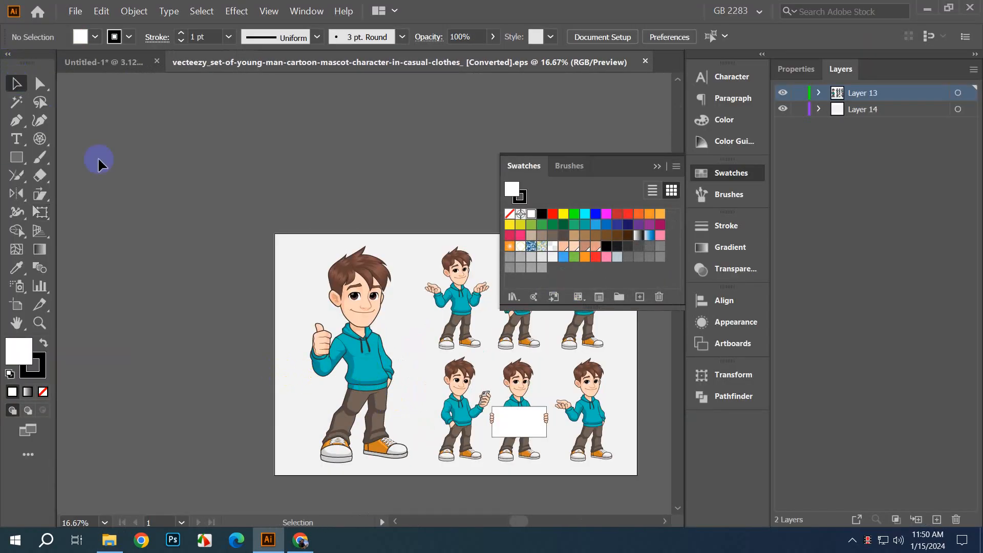
mouse_move(359, 368)
mouse_down()
mouse_move(200, 358)
mouse_move(340, 369)
mouse_up()
click(228, 360)
drag(255, 330, 231, 316)
click(308, 366)
Step: Examine the separated thumbs-up man up close and as a full figure, from the shoes to the hair
scroll(234, 385, up, 2)
scroll(234, 385, up, 1)
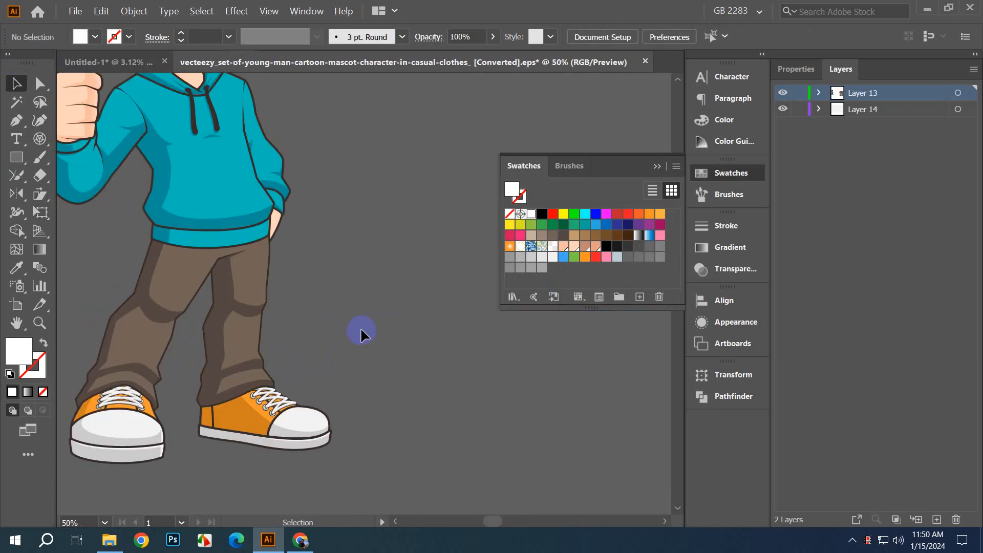
scroll(362, 334, down, 2)
drag(364, 340, 375, 393)
drag(284, 298, 268, 312)
click(427, 316)
scroll(427, 316, down, 1)
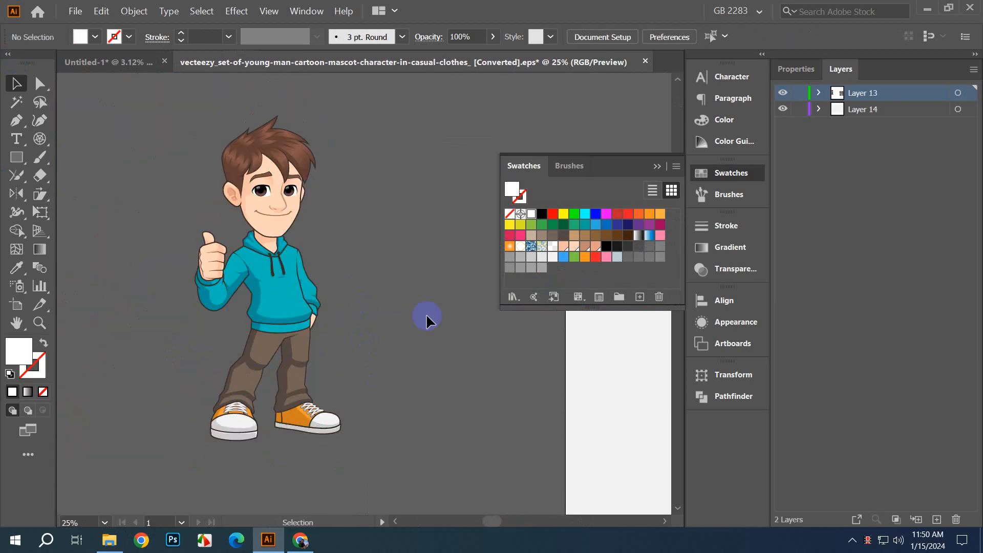
drag(374, 313, 396, 310)
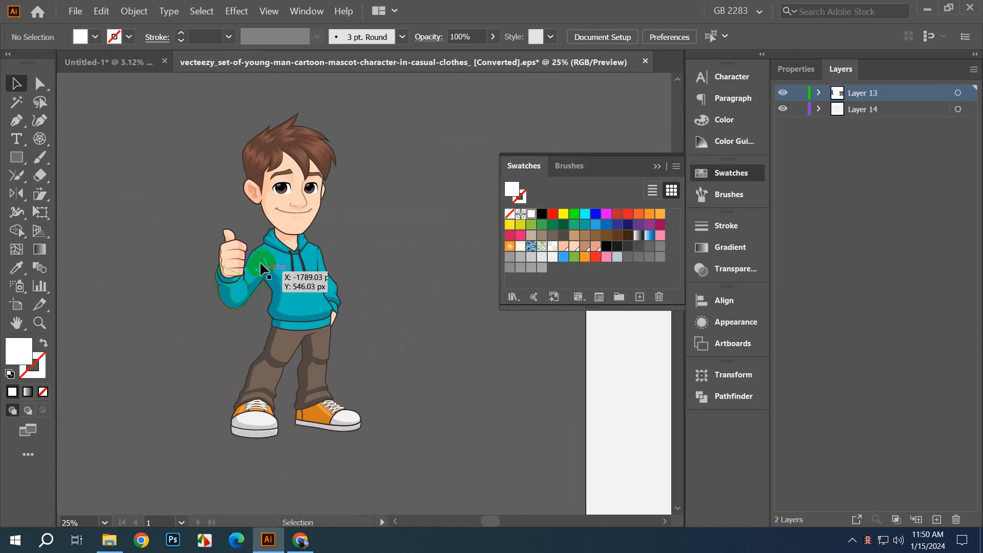
click(209, 167)
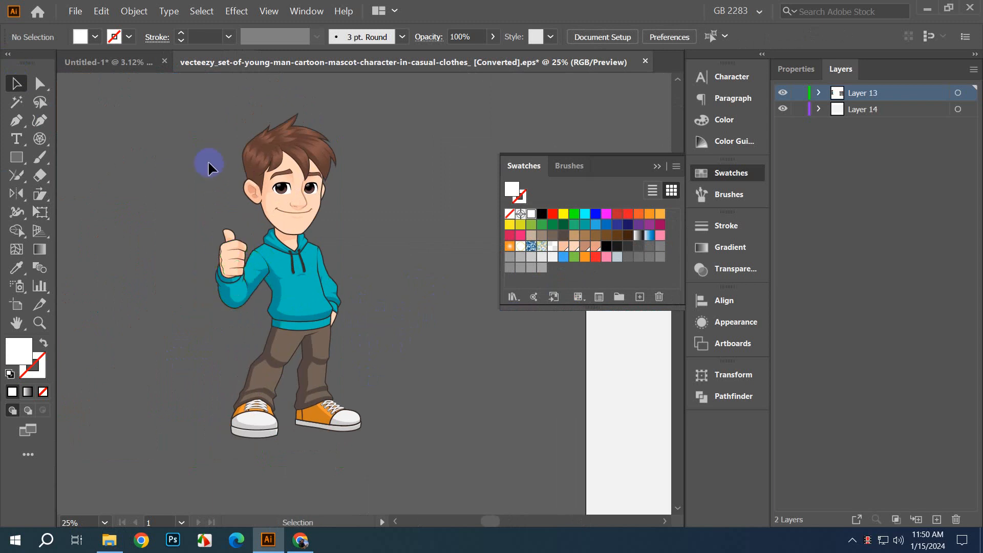
Step: Try to move the raised thumbs-up forearm up and away from the body by its anchor points, and undo the move
scroll(199, 204, up, 1)
drag(203, 270, 190, 360)
scroll(190, 355, down, 1)
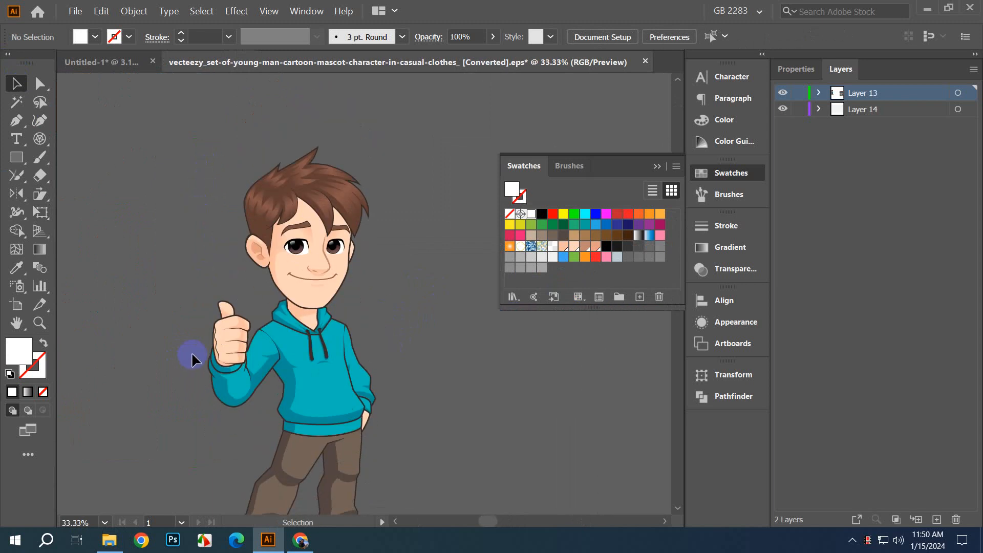
click(39, 85)
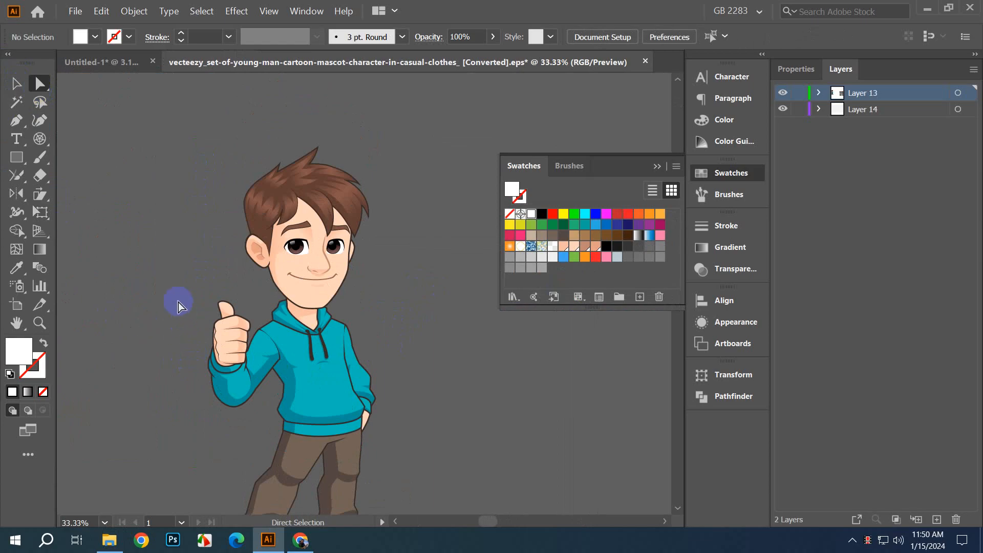
drag(177, 299, 227, 398)
drag(231, 345, 147, 216)
click(180, 391)
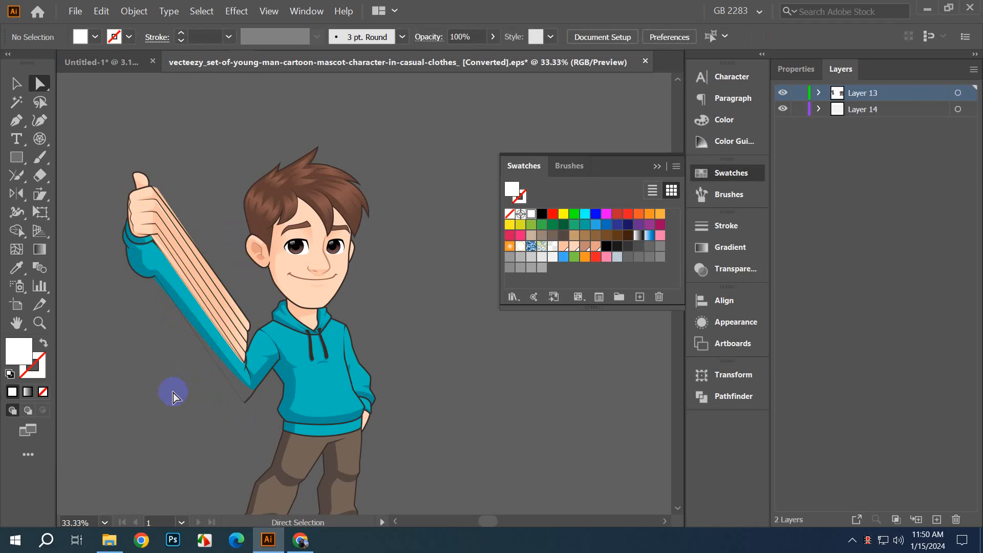
click(18, 85)
key(ctrl+z)
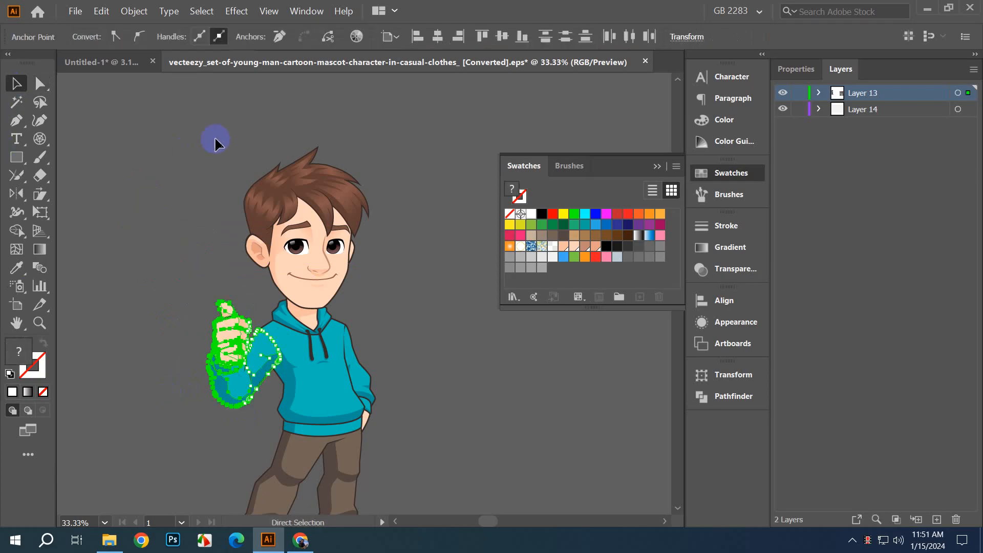
Step: Raise the thumbs-up forearm with the Puppet Warp Tool, pinning the upper arm near the shoulder and pulling the hand pin upward
click(123, 227)
click(287, 348)
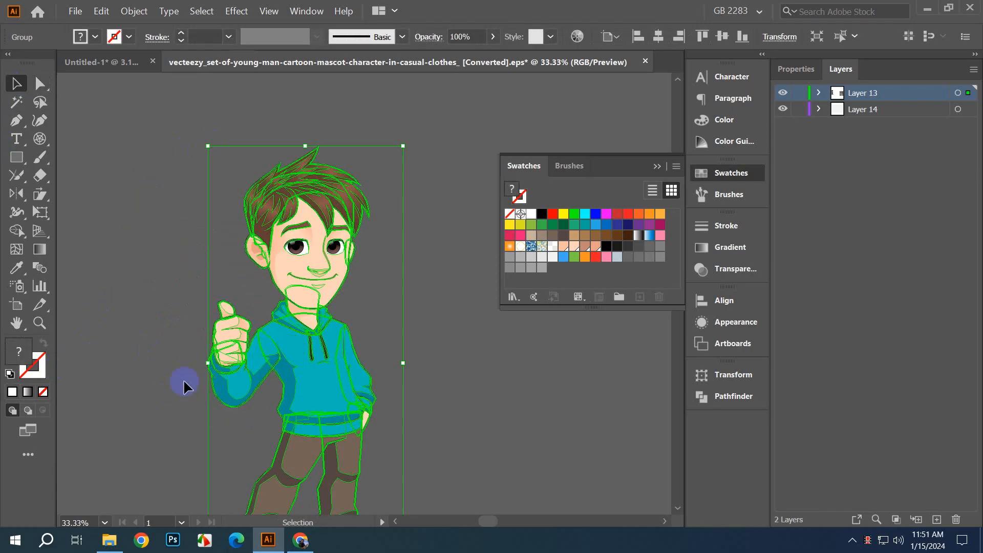
click(40, 212)
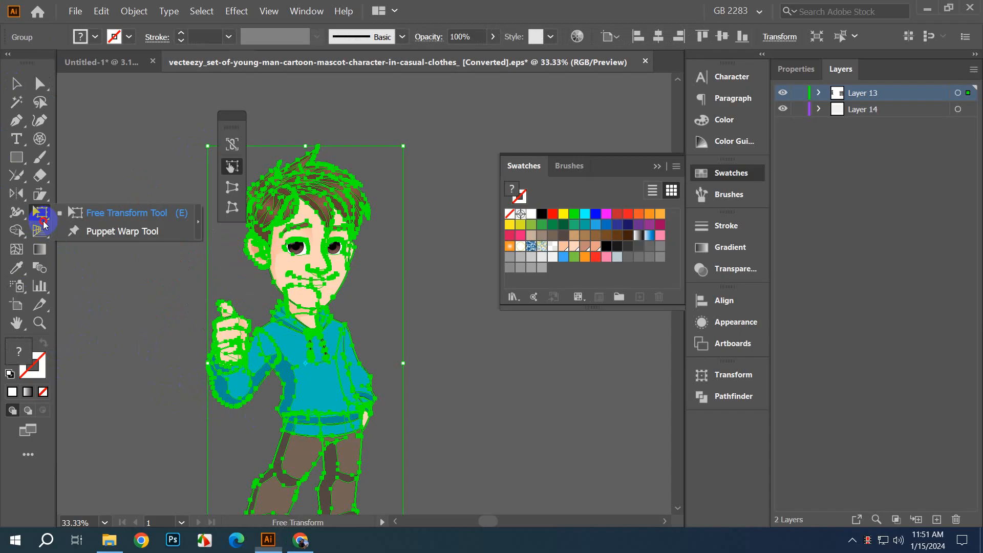
click(100, 232)
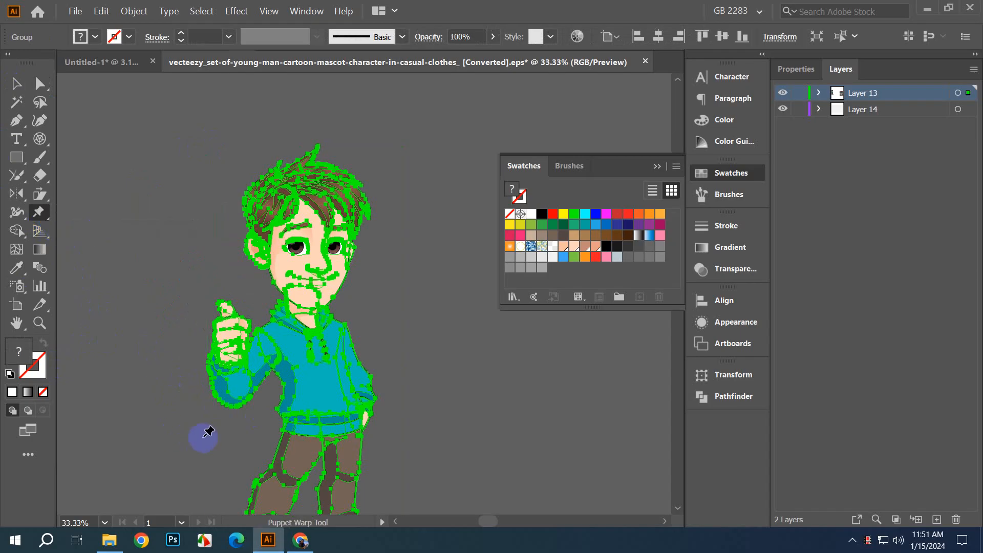
scroll(221, 441, up, 2)
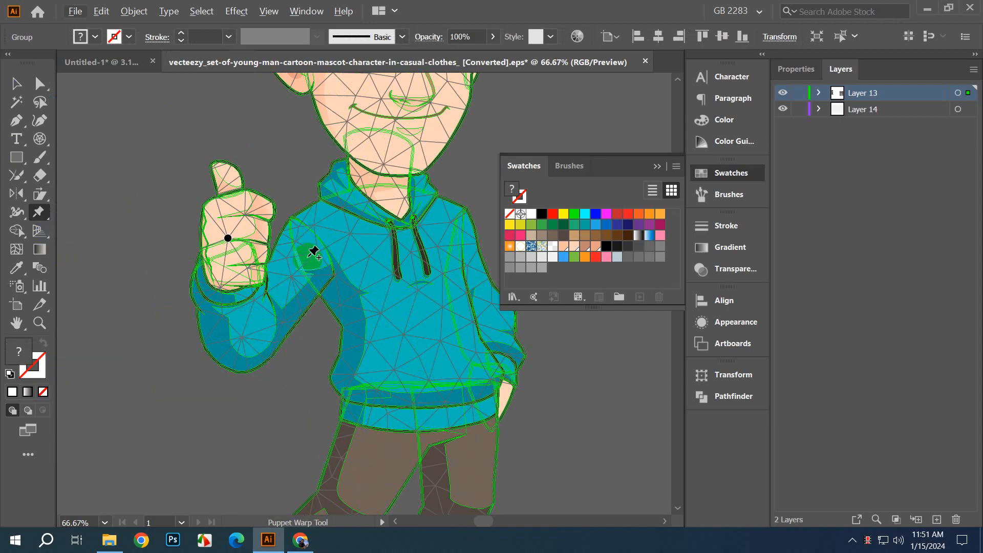
click(307, 258)
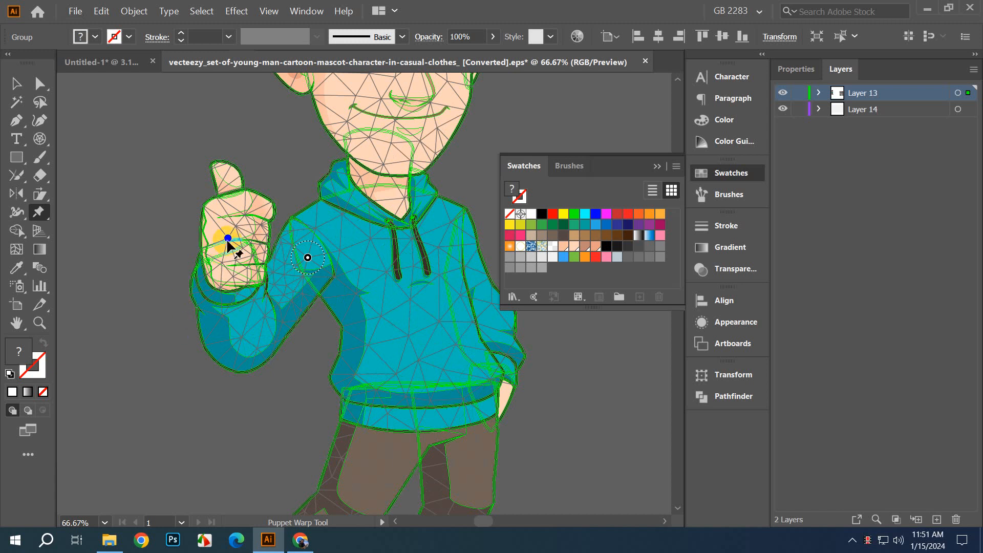
drag(228, 239, 222, 160)
click(19, 86)
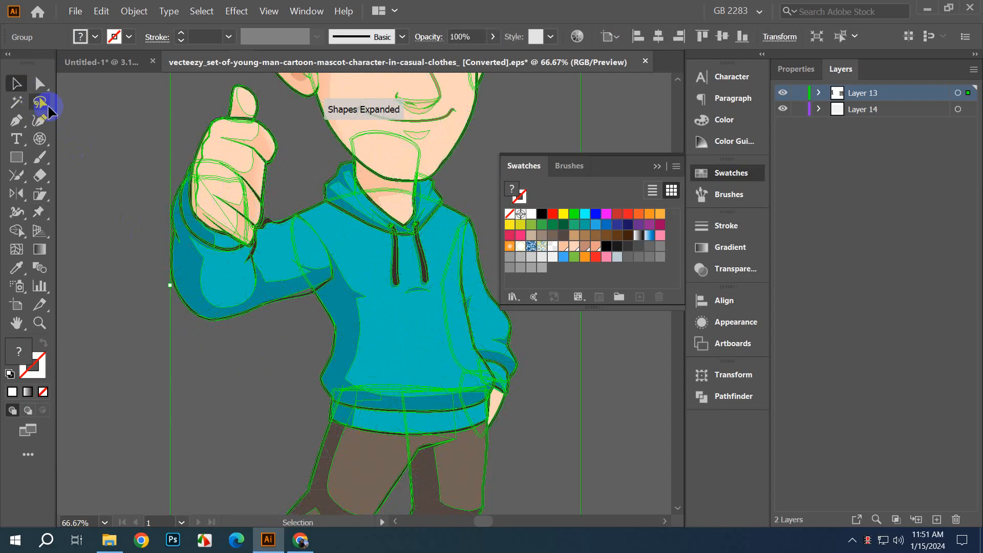
click(127, 164)
key(ctrl+minus)
key(ctrl+minus)
key(ctrl+minus)
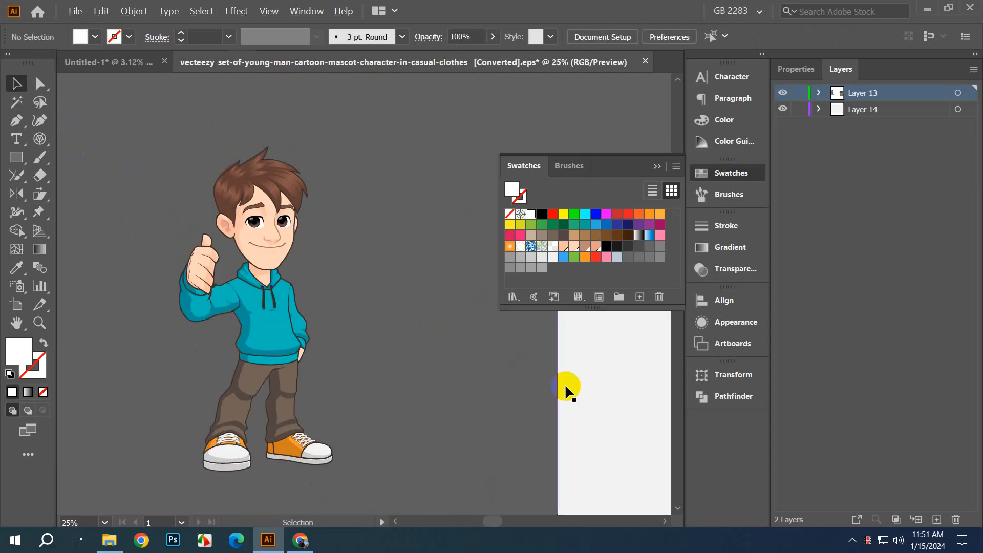
Step: Try to bend the leg on the thumbs-up side backward with Puppet Warp, pinning the knee and swinging the ankle up and outward
scroll(312, 383, up, 2)
drag(366, 403, 432, 245)
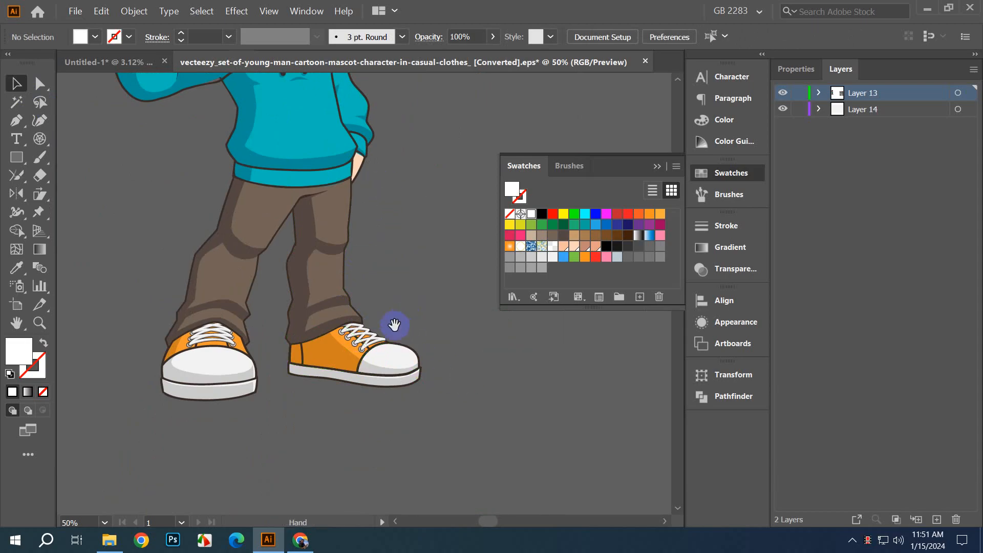
drag(395, 326, 445, 333)
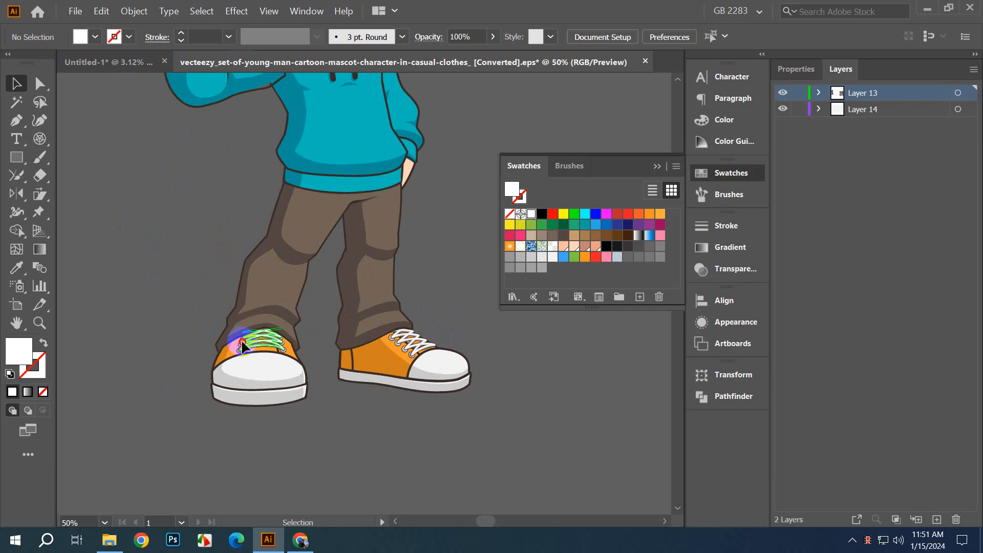
click(226, 339)
click(38, 212)
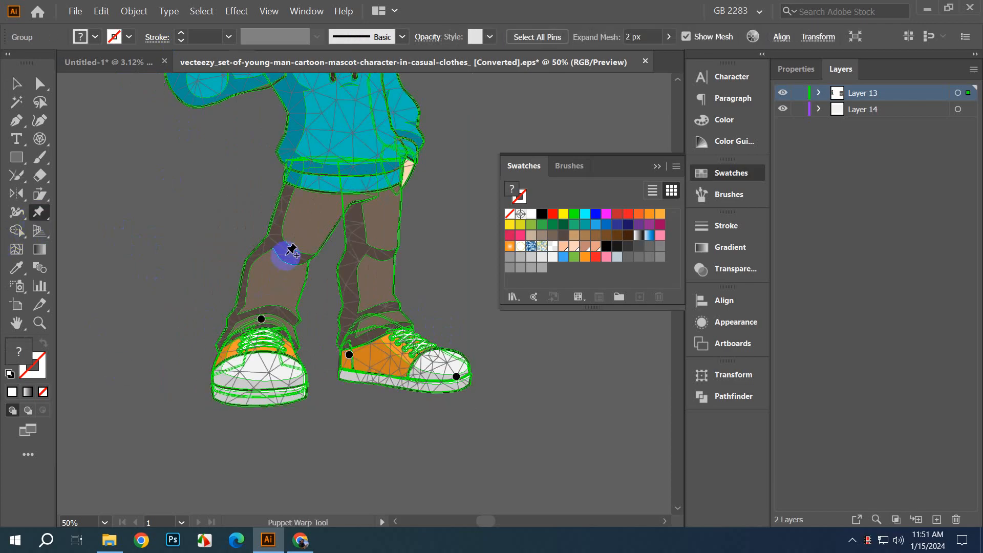
click(286, 255)
drag(260, 320, 181, 224)
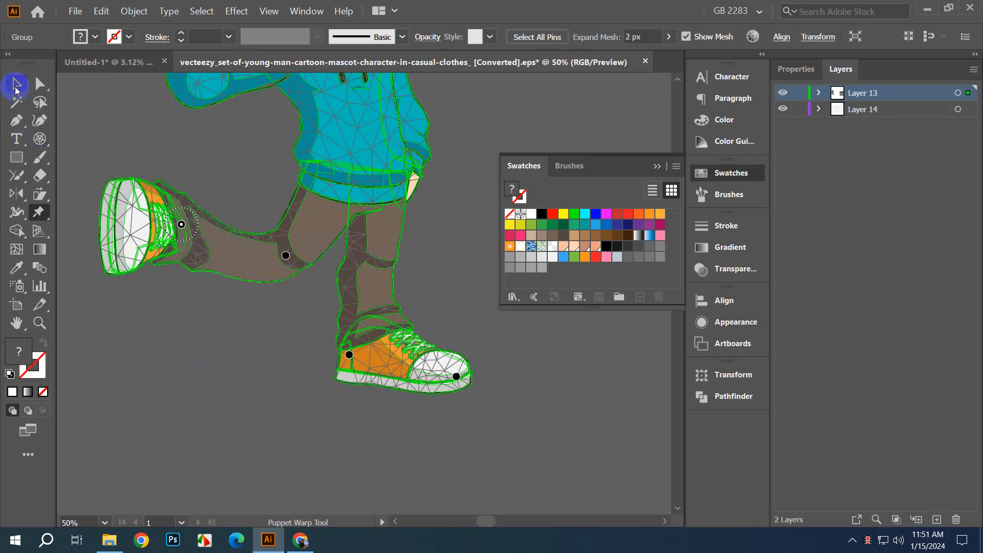
click(14, 84)
click(267, 442)
scroll(268, 441, down, 3)
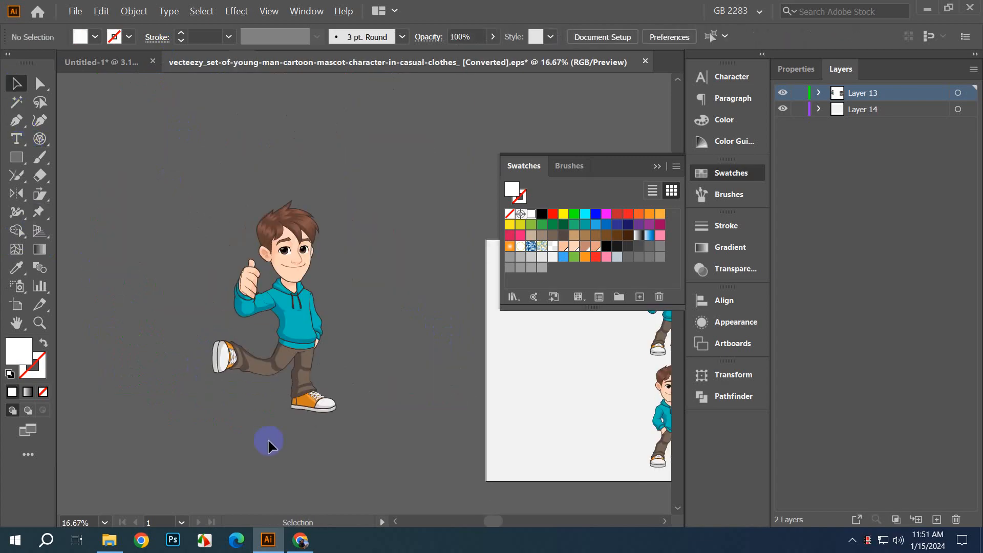
Step: Undo the Puppet Warp bend of the leg
key(ctrl+z)
key(ctrl+z)
key(ctrl+z)
click(293, 449)
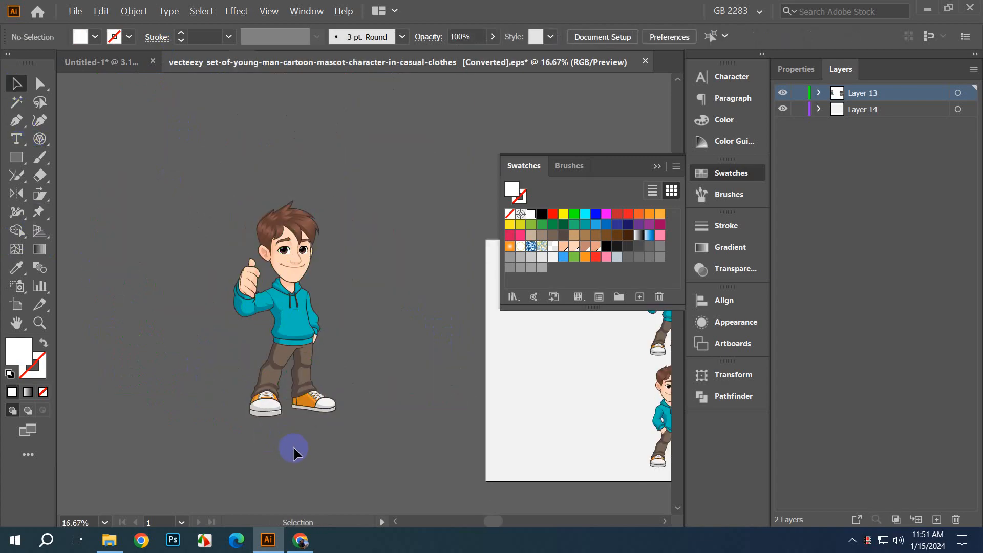
Step: Tilt the man's head toward his pocketed arm with Puppet Warp, pinning the neck and moving the forehead pin sideways and down
scroll(292, 378, up, 2)
drag(316, 146, 311, 280)
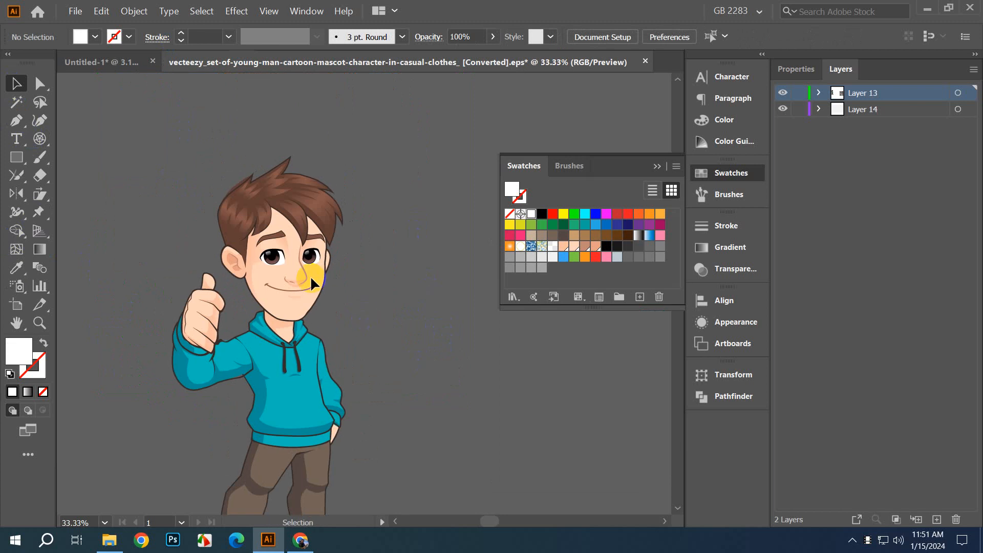
click(234, 235)
click(39, 212)
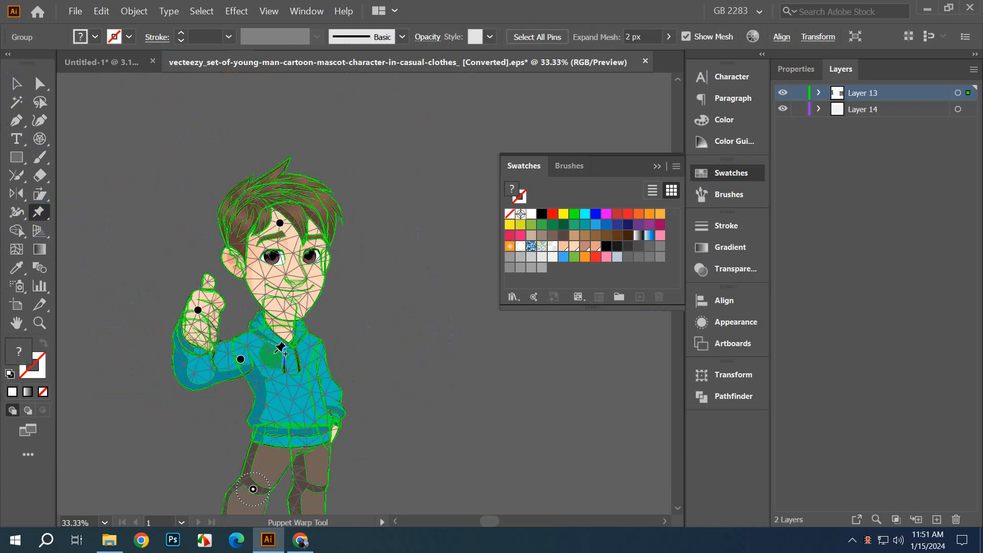
click(283, 336)
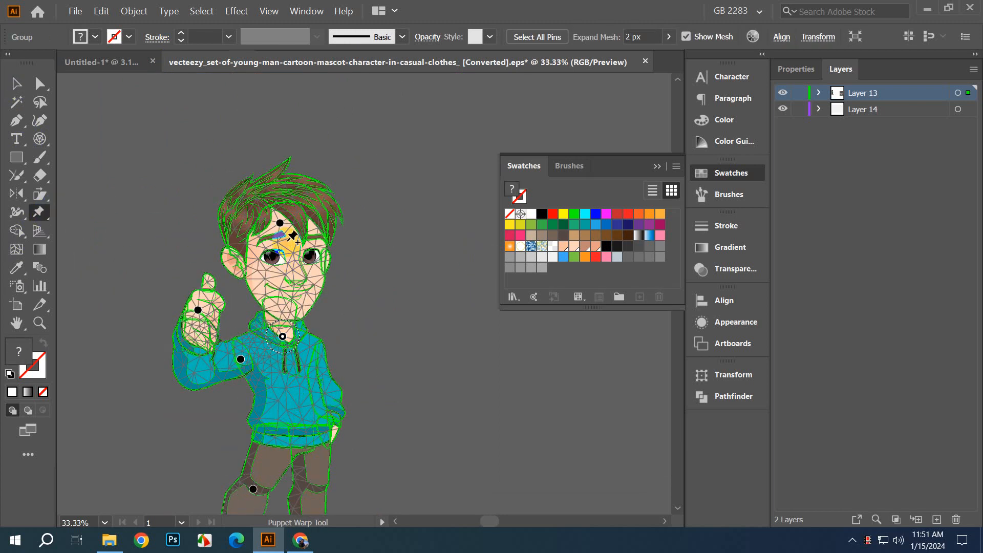
drag(278, 225, 355, 264)
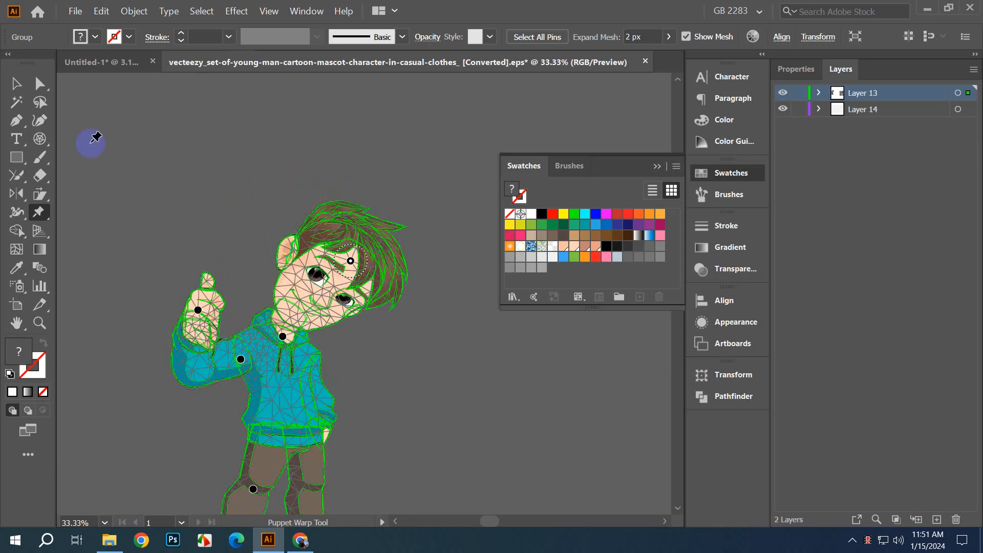
click(18, 85)
click(337, 161)
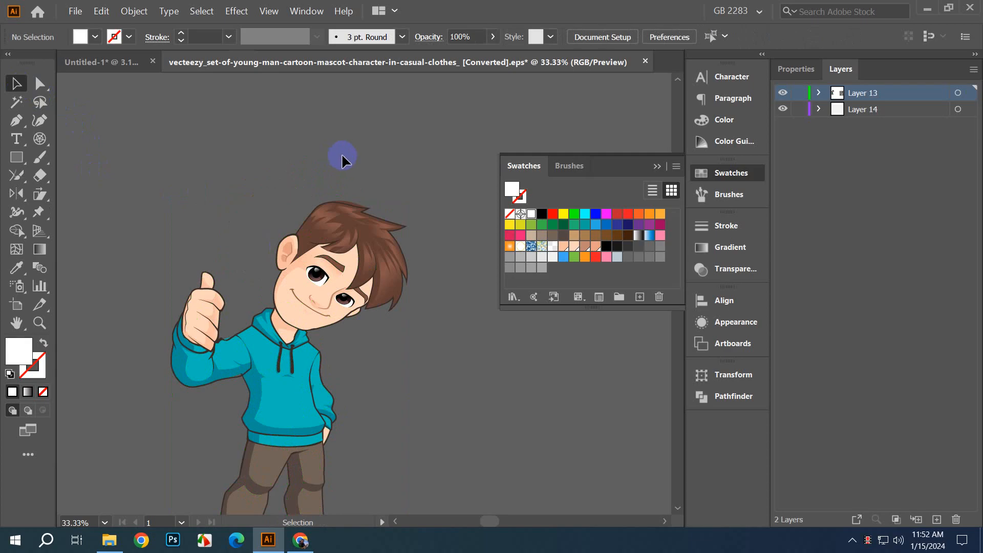
Step: Delete the reposed man and close the mascot character document without saving
drag(360, 177, 405, 229)
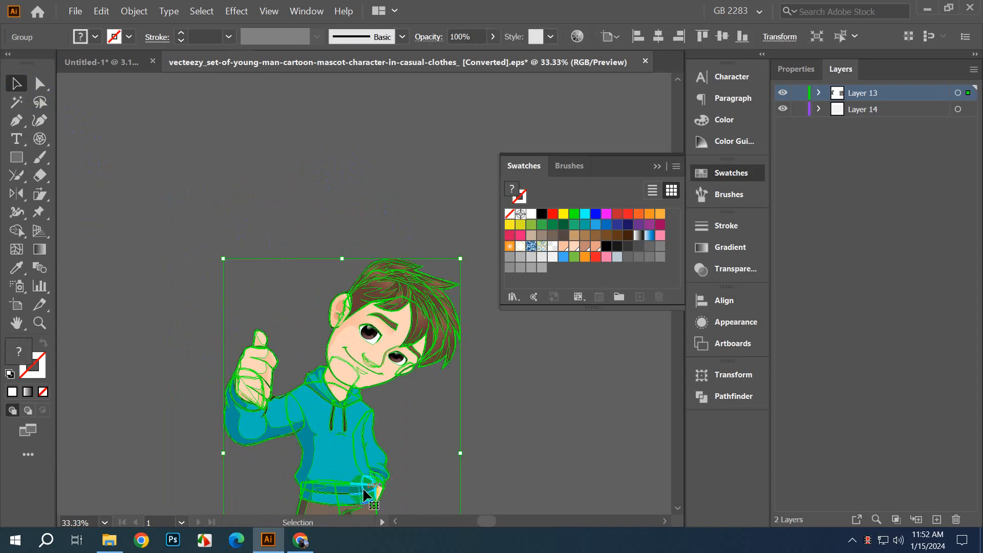
key(Delete)
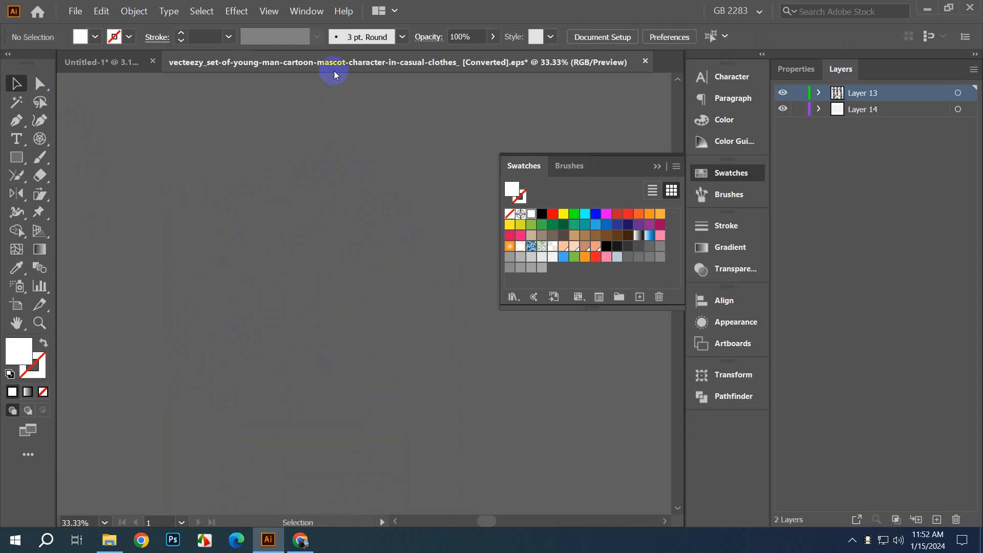
click(645, 60)
click(556, 292)
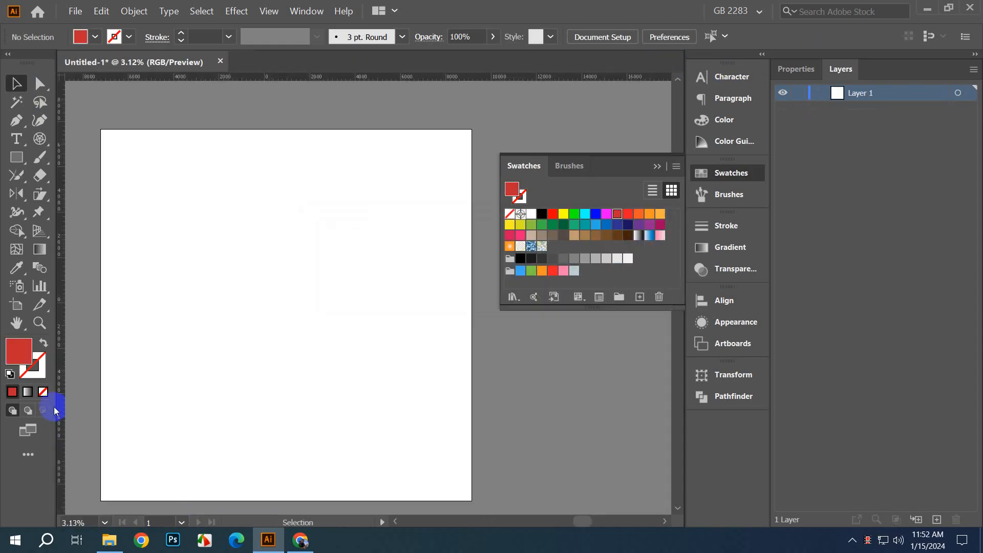
Step: Collapse the floating Swatches panel to clear the view of the blank artboard
key(ctrl+0)
scroll(319, 215, up, 1)
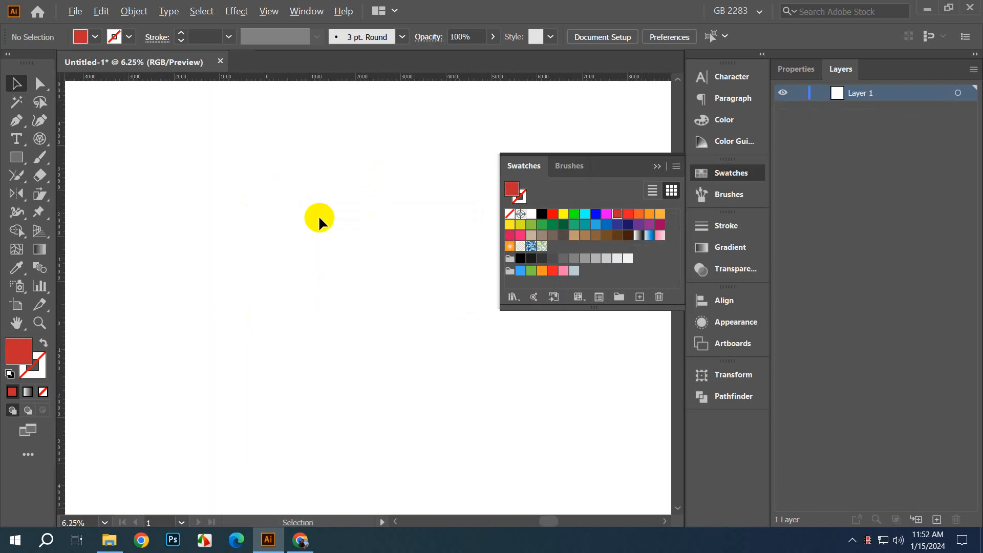
scroll(319, 215, down, 1)
click(658, 166)
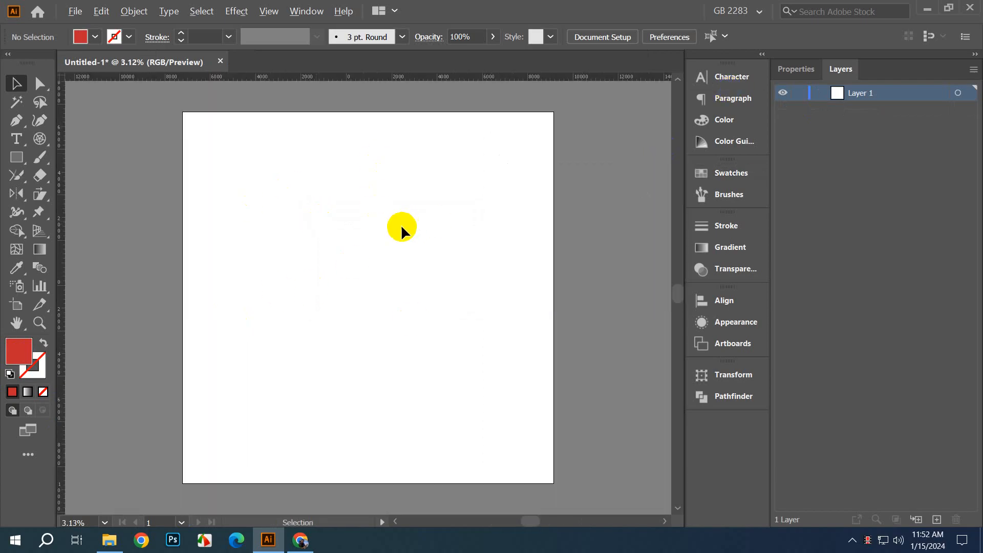
Step: Set up a new document from the Letter print preset with its units in inches
click(79, 12)
click(98, 25)
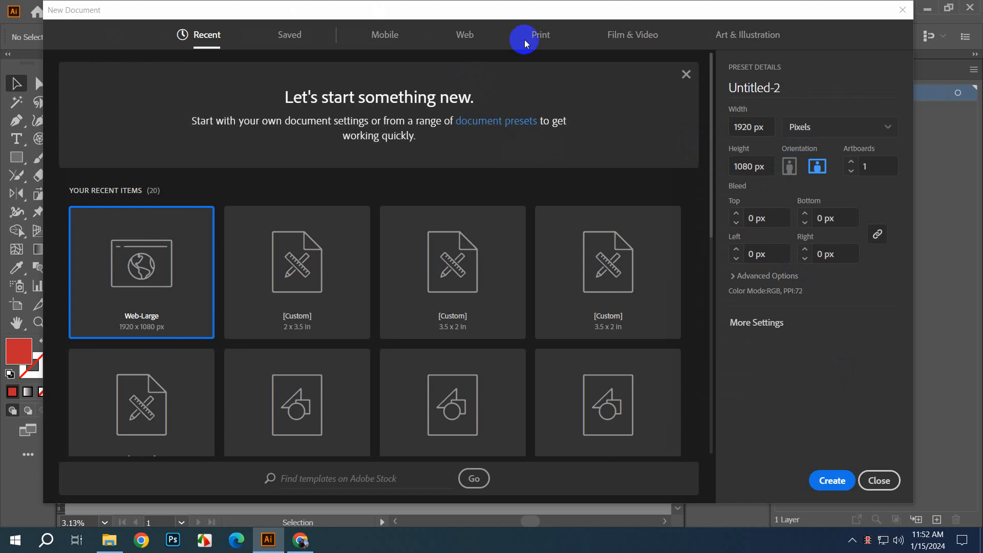
click(524, 39)
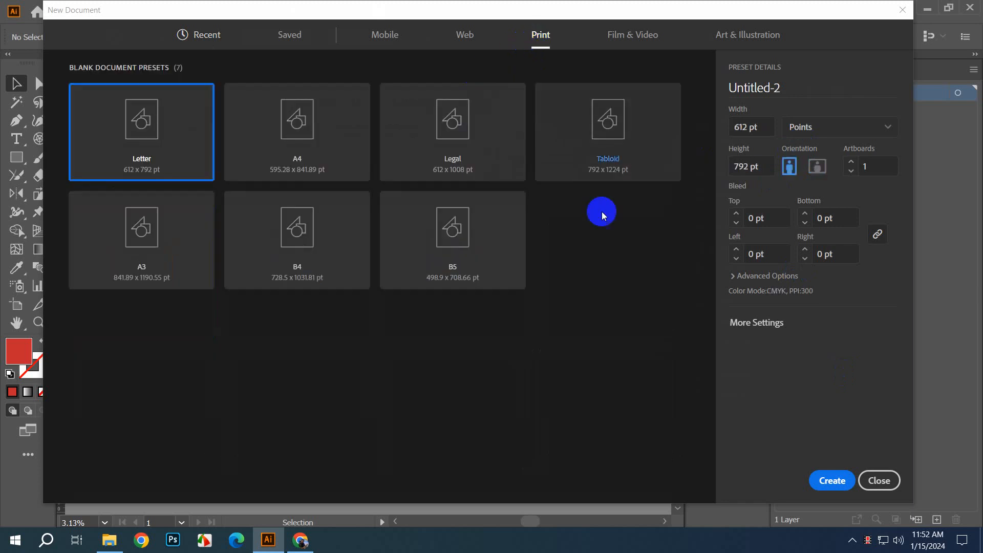
click(808, 127)
click(802, 194)
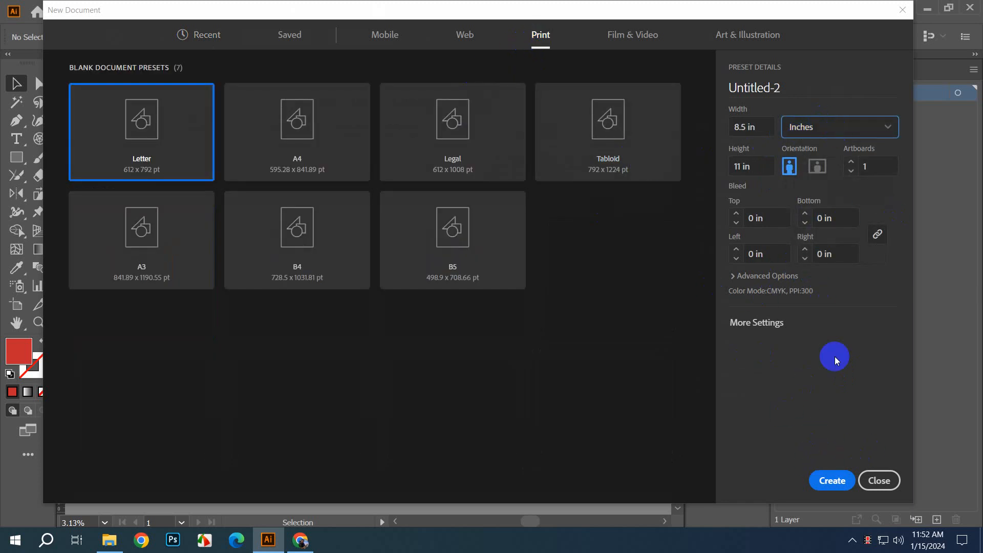
Step: Set the new document's color mode to RGB Color and raster effects to Medium (150 ppi), and create it
click(767, 276)
click(747, 307)
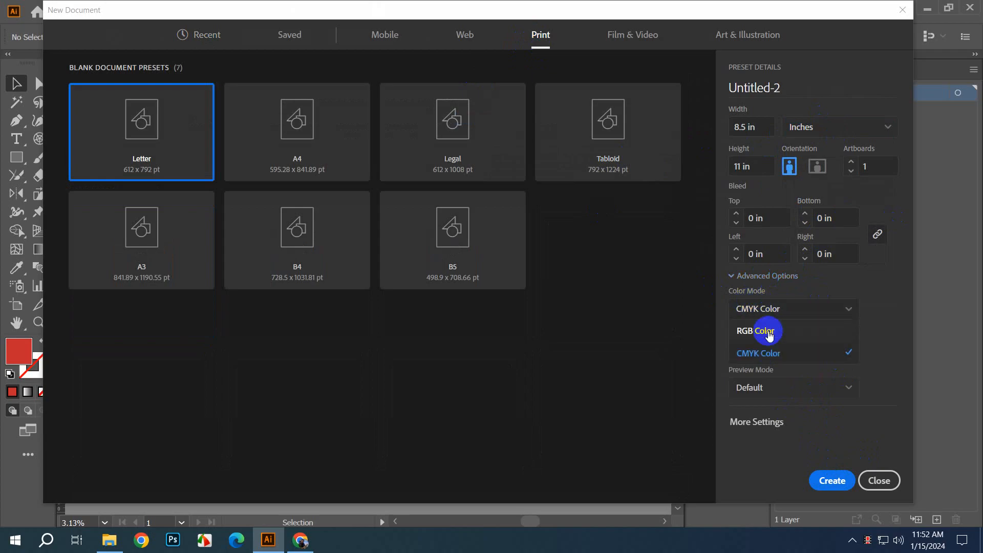
click(773, 331)
click(800, 352)
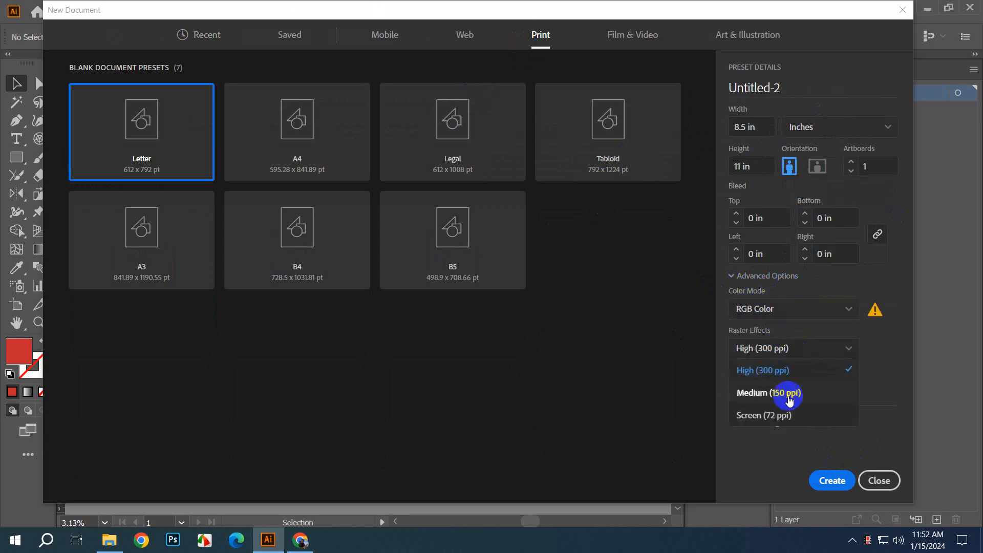
click(789, 394)
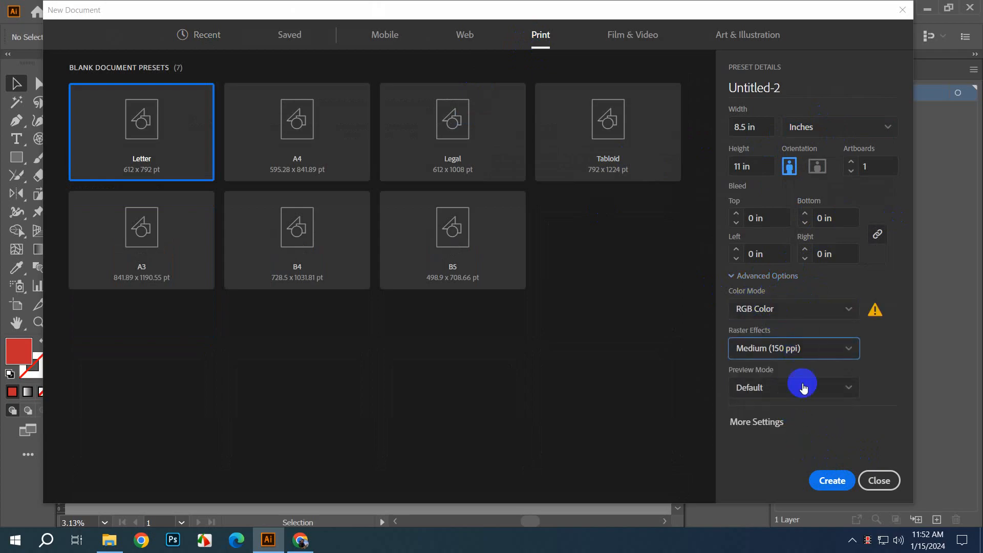
click(830, 482)
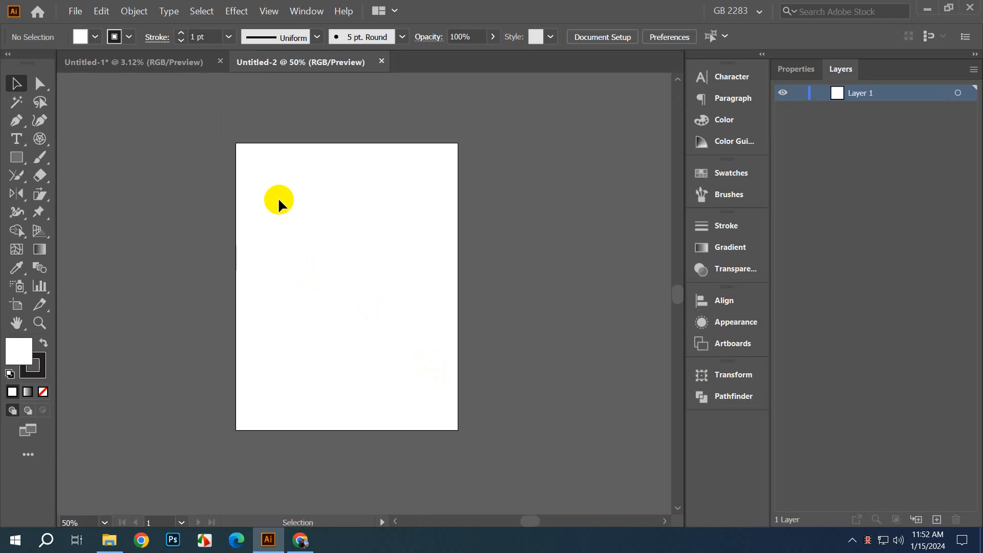
Step: Close the Untitled-1 document without saving, leaving only the new Letter document open
click(221, 62)
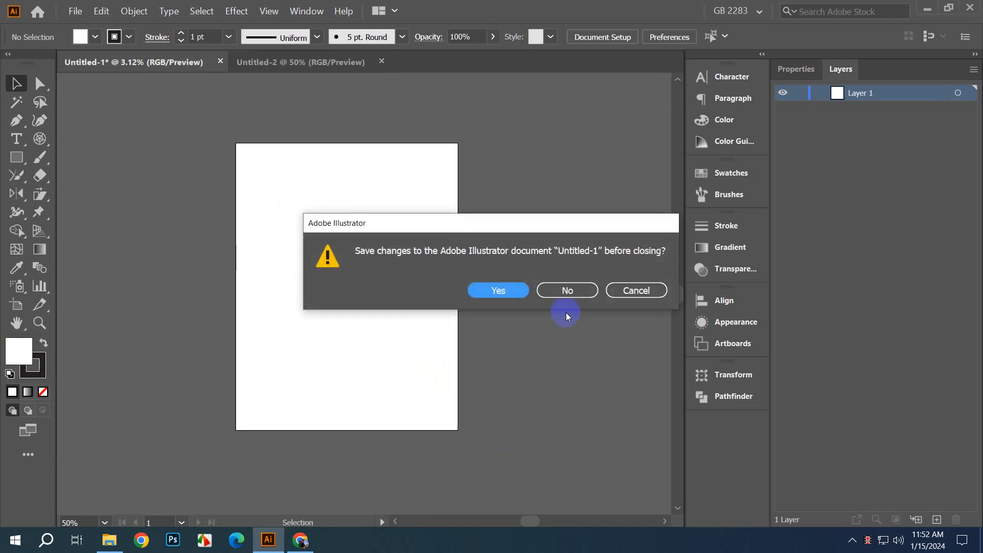
click(567, 296)
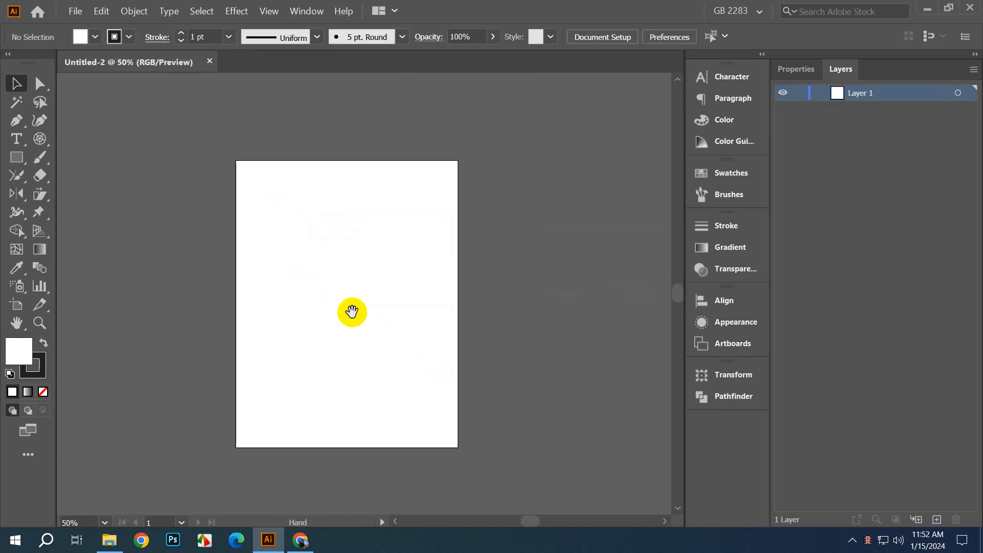
drag(353, 312, 363, 326)
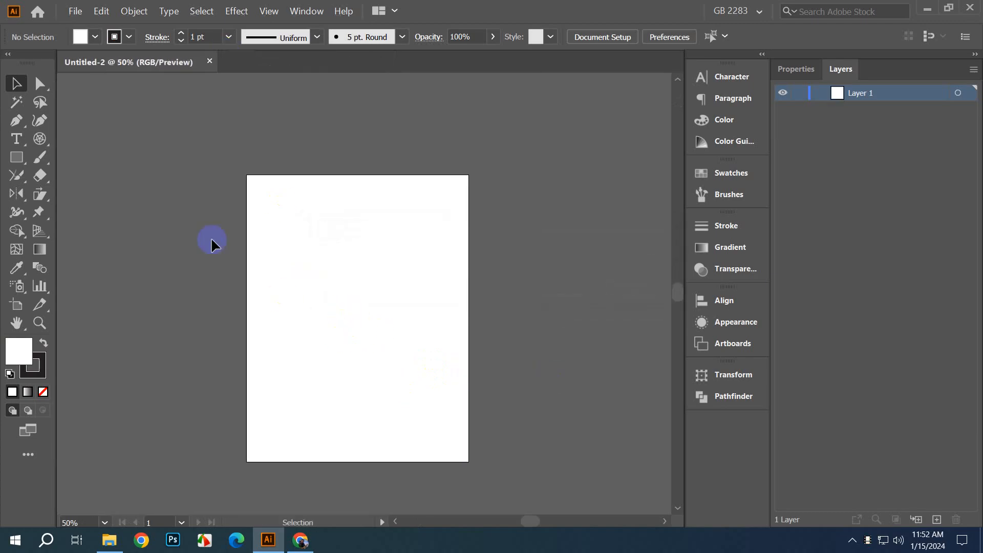
Step: Place two separate "Lorem ipsum" placeholder point texts on the upper part of the artboard with the Type Tool
right_click(14, 148)
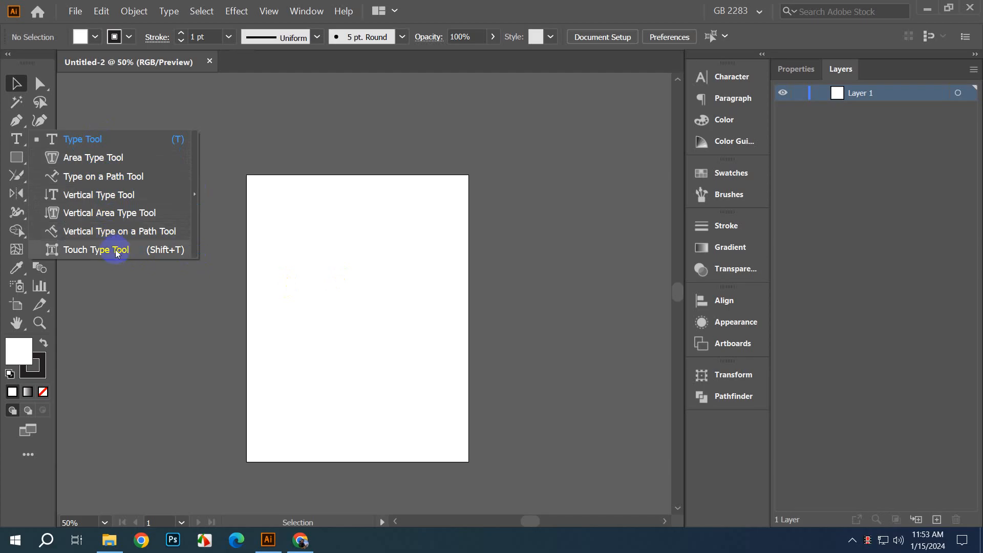
click(90, 139)
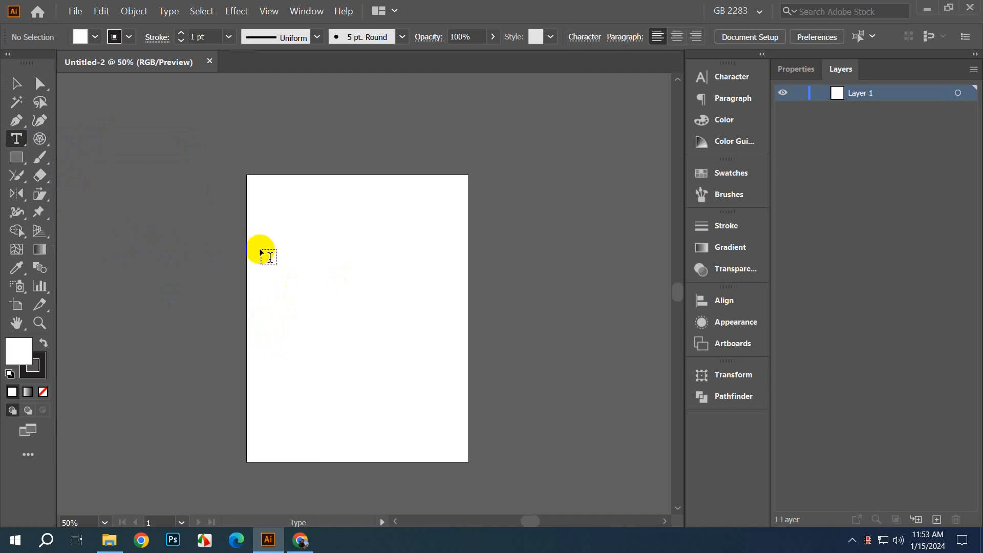
click(279, 248)
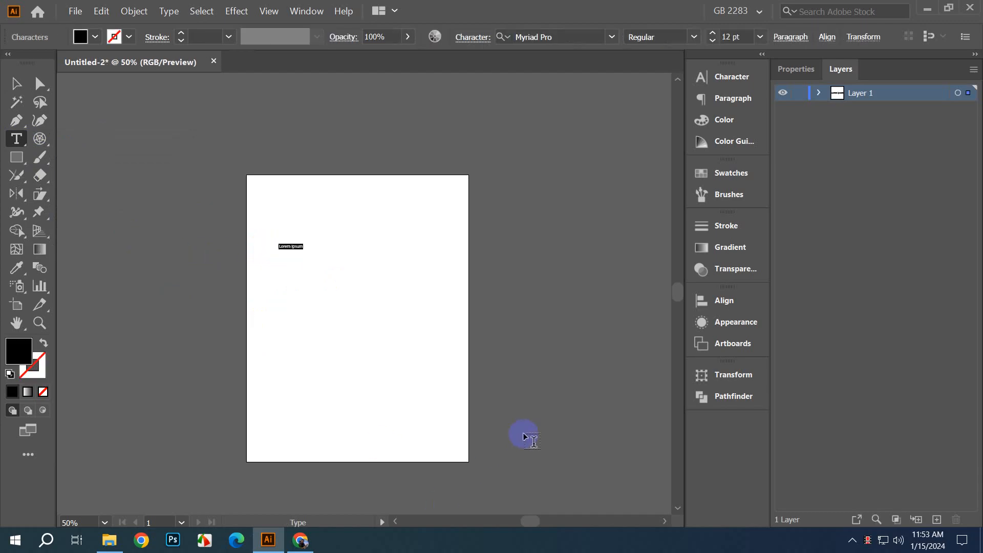
scroll(286, 272, up, 3)
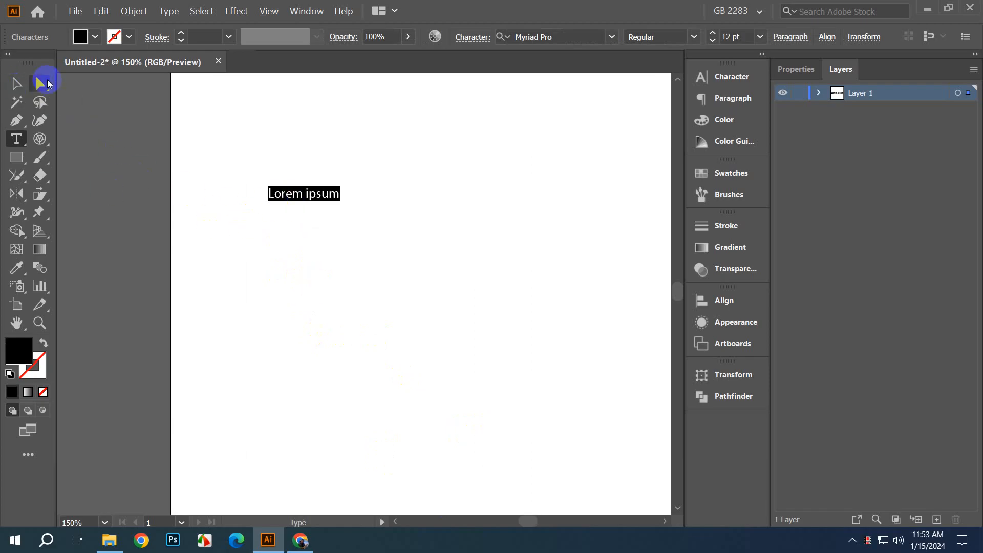
click(274, 239)
click(296, 283)
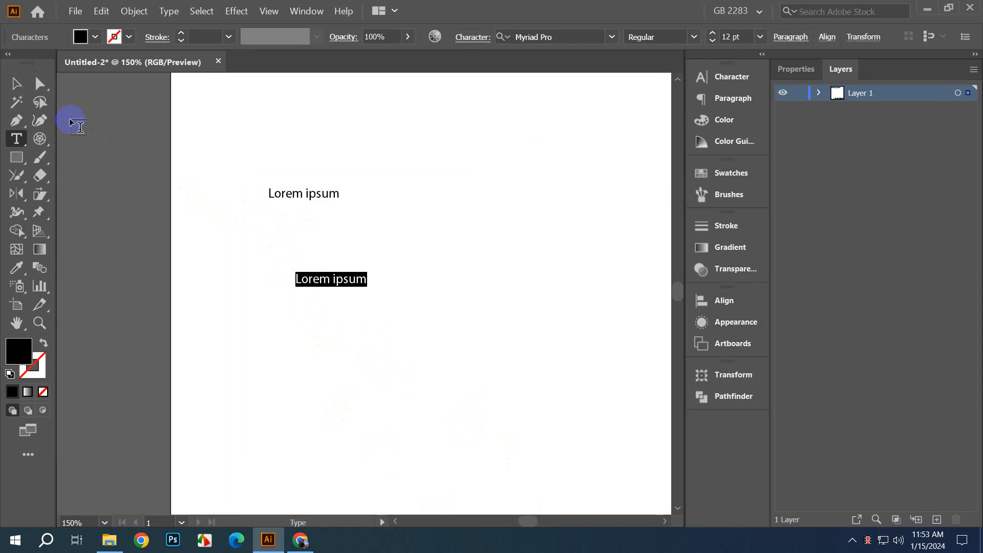
Step: Select the lower "Lorem ipsum" text and examine its baseline and starting anchor up close
click(16, 84)
click(339, 305)
scroll(327, 302, up, 2)
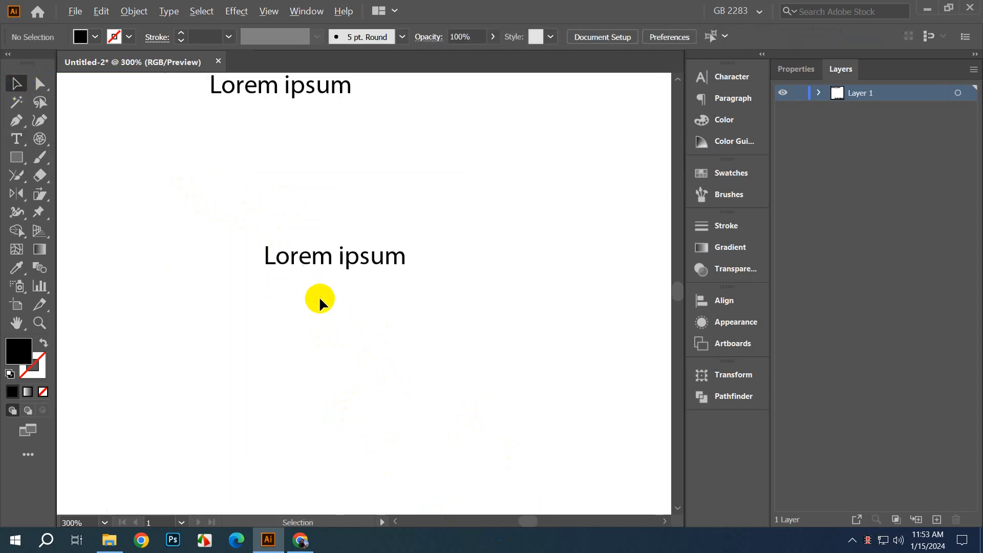
click(324, 262)
scroll(276, 274, up, 5)
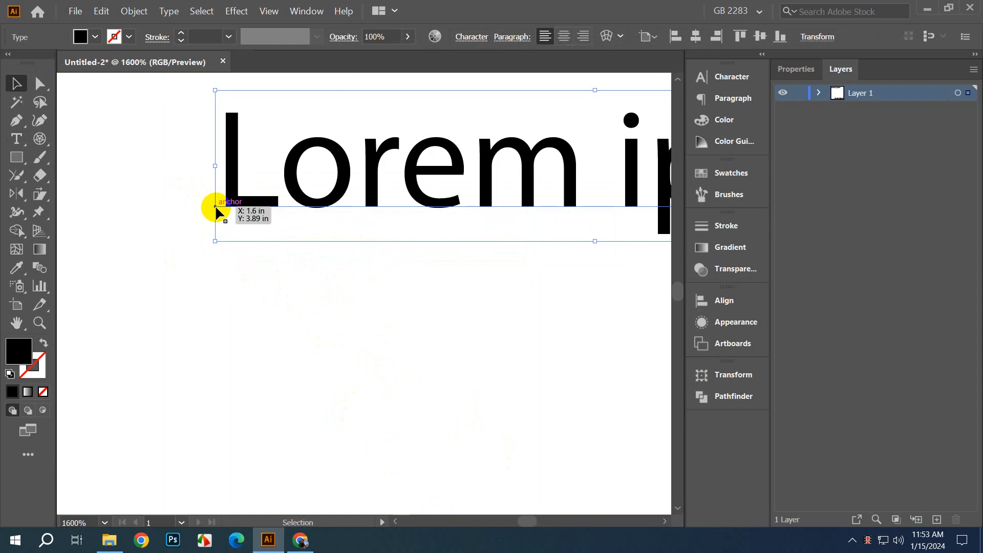
scroll(215, 208, down, 3)
scroll(382, 283, down, 2)
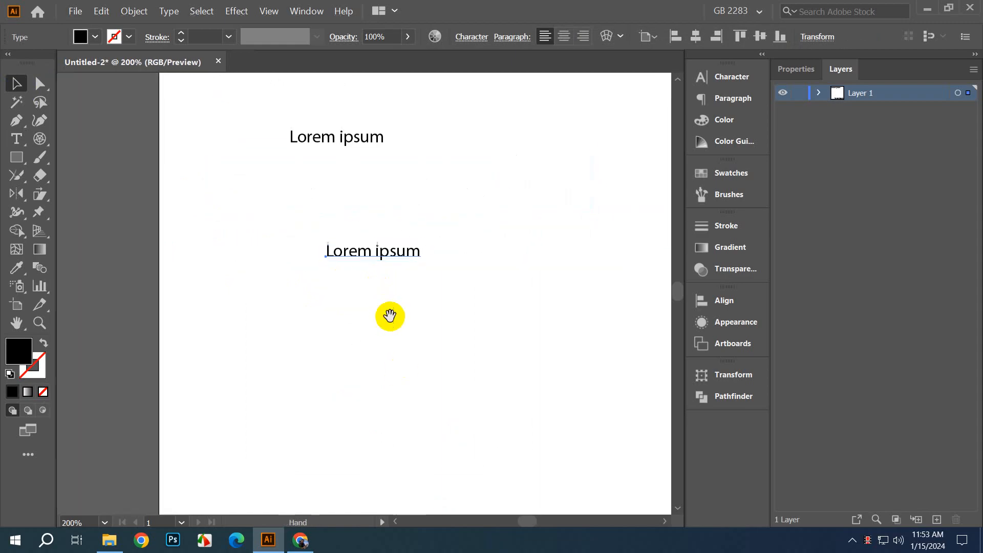
scroll(110, 307, down, 1)
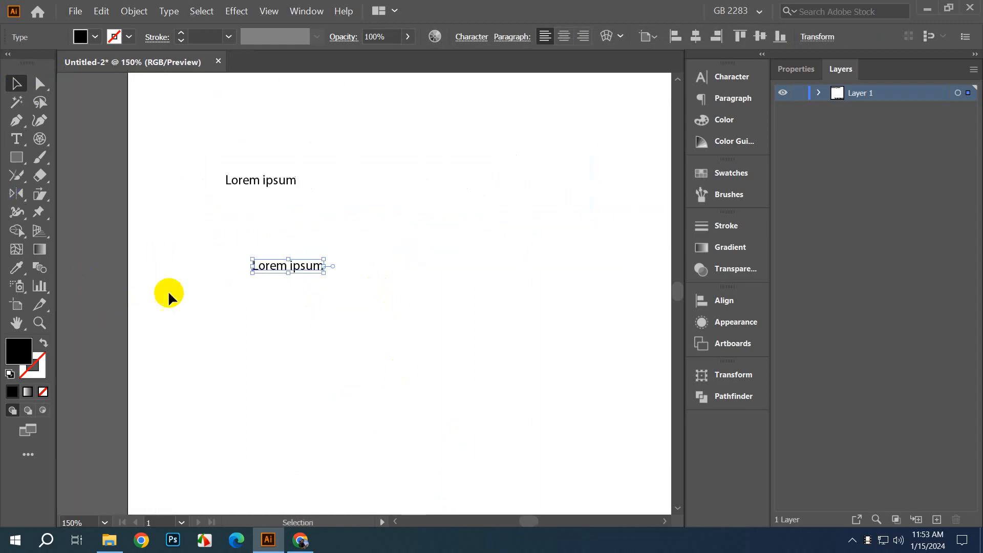
Step: Draw an area text frame with placeholder paragraph text beside the two short texts, and deselect it
click(16, 139)
scroll(118, 266, down, 1)
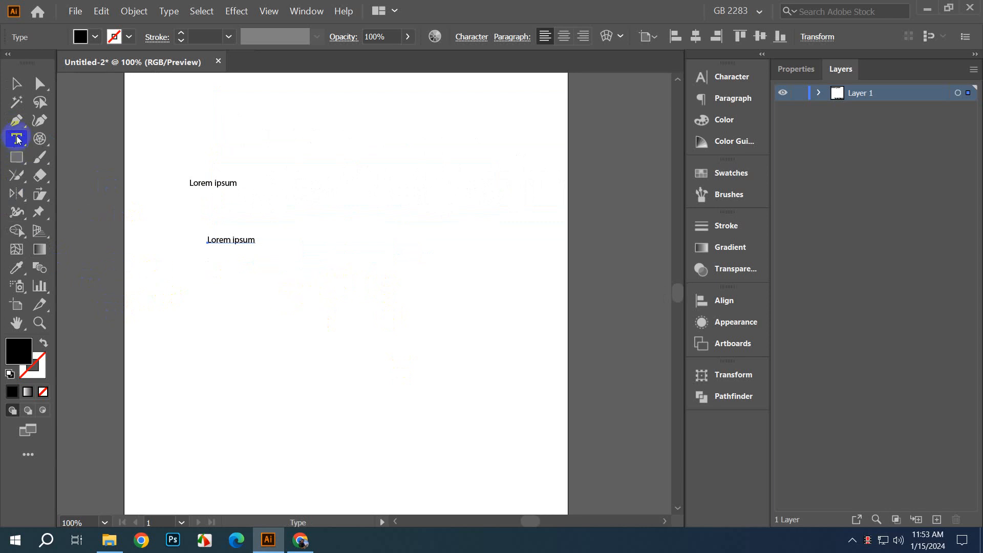
drag(305, 141, 522, 241)
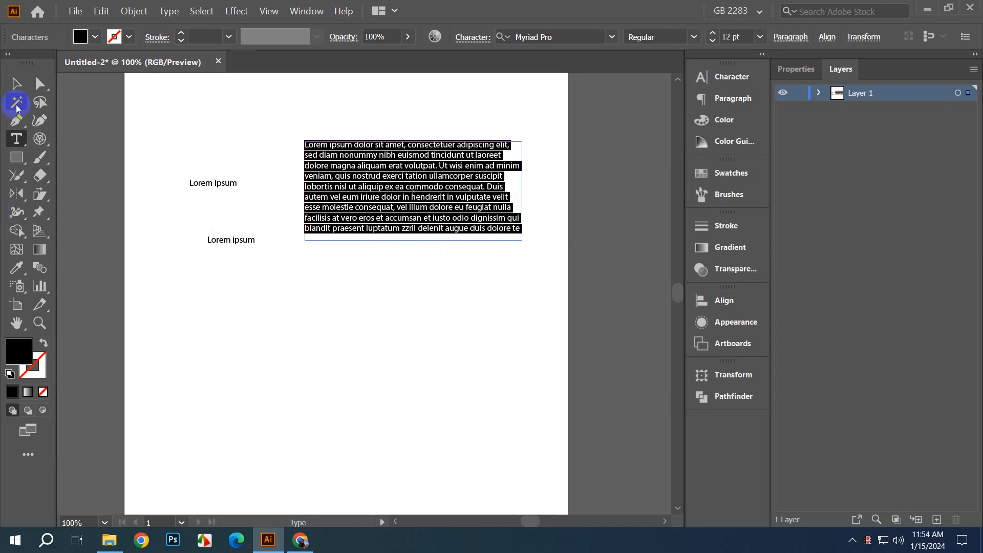
click(16, 83)
click(247, 337)
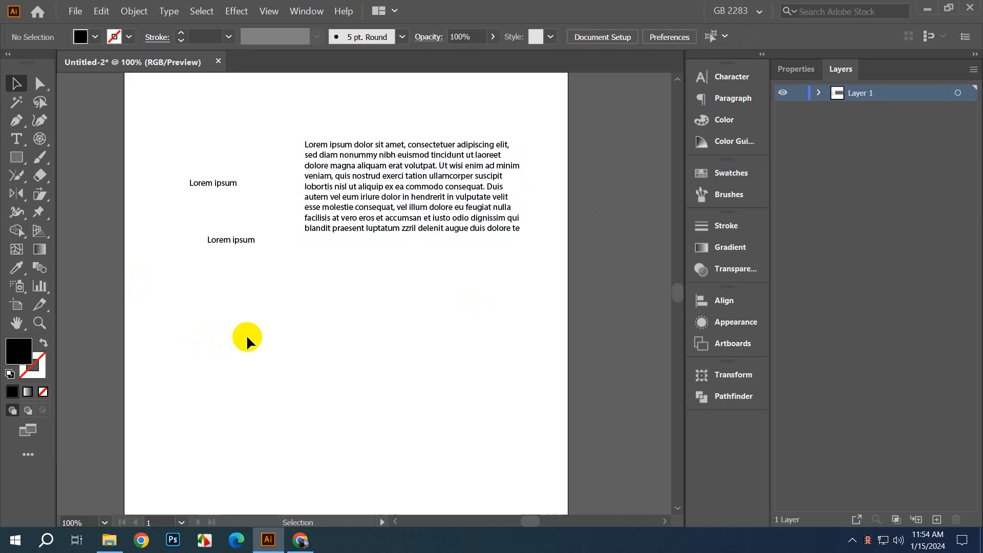
Step: Move the lower "Lorem ipsum" text further down, below the level of the paragraph
drag(243, 238, 246, 315)
click(413, 315)
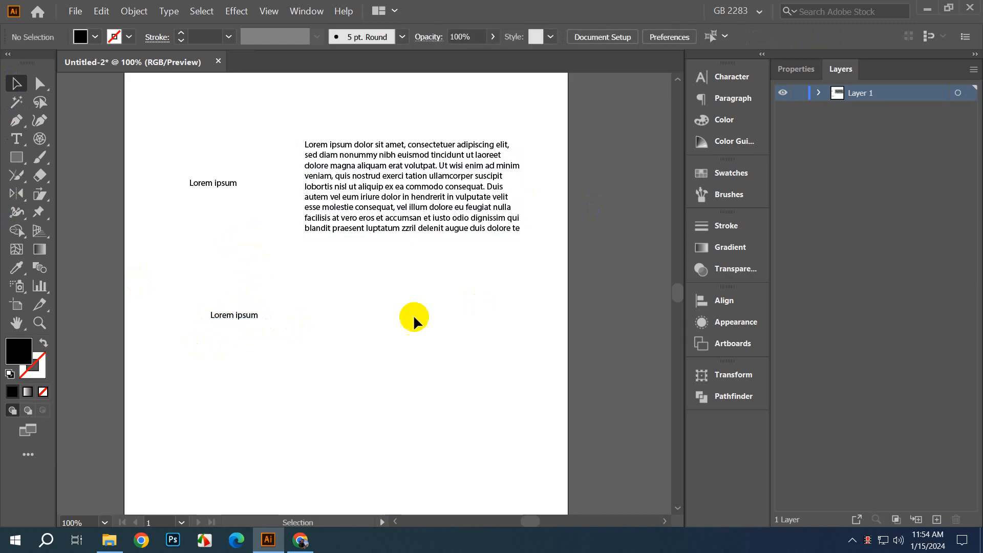
click(446, 215)
click(465, 342)
scroll(325, 358, up, 1)
scroll(326, 358, left, 1)
Step: Try to stretch the lower "Lorem ipsum" text non-proportionally into tall, narrow letters, and undo it
click(255, 332)
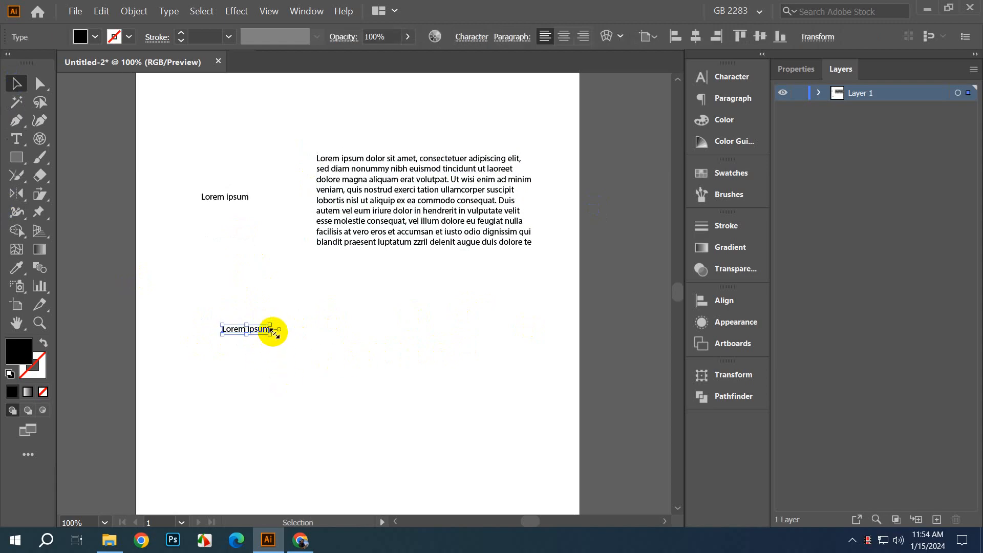
drag(271, 332, 261, 439)
click(333, 440)
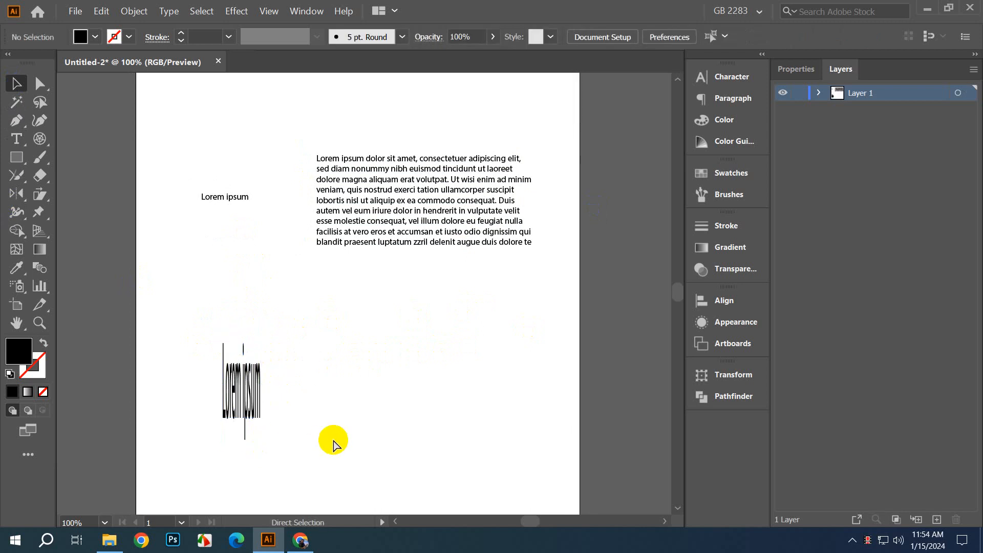
key(ctrl+z)
Step: Scale the lower "Lorem ipsum" text up proportionally to about 48.7 pt and deselect it
drag(277, 332, 415, 449)
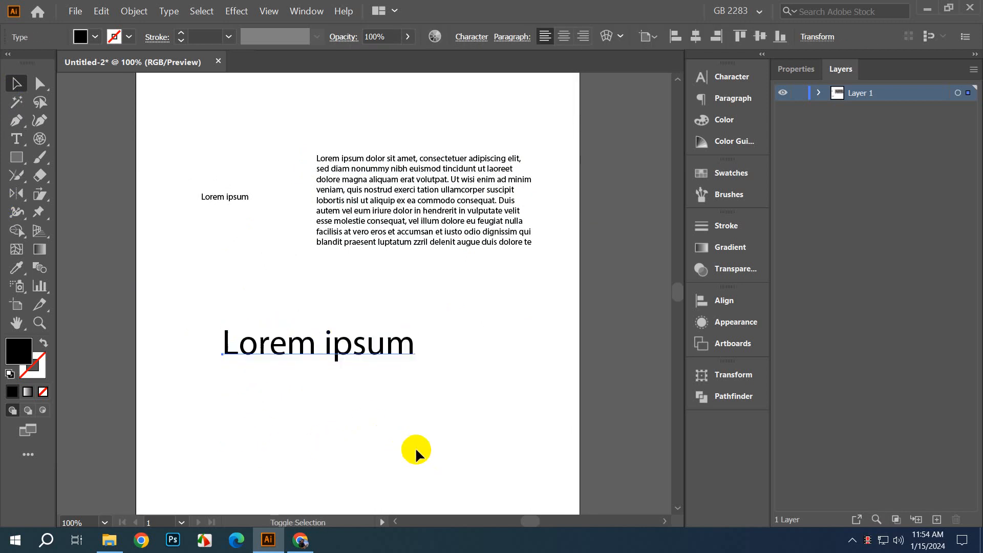
click(526, 355)
Step: Enlarge the paragraph's text frame so the lines reflow wider, and reposition it within the upper part of the artboard
drag(526, 355, 443, 403)
click(336, 224)
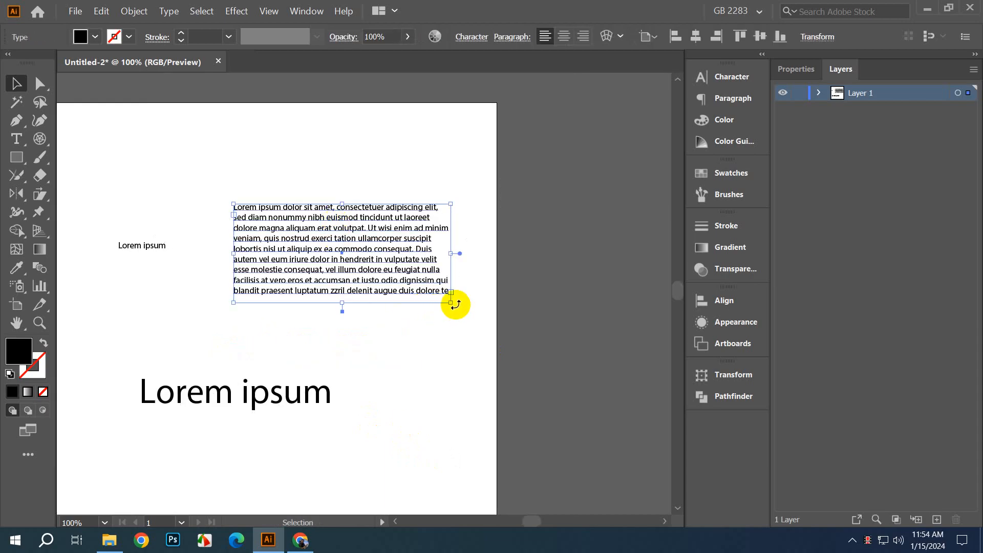
drag(451, 302, 572, 399)
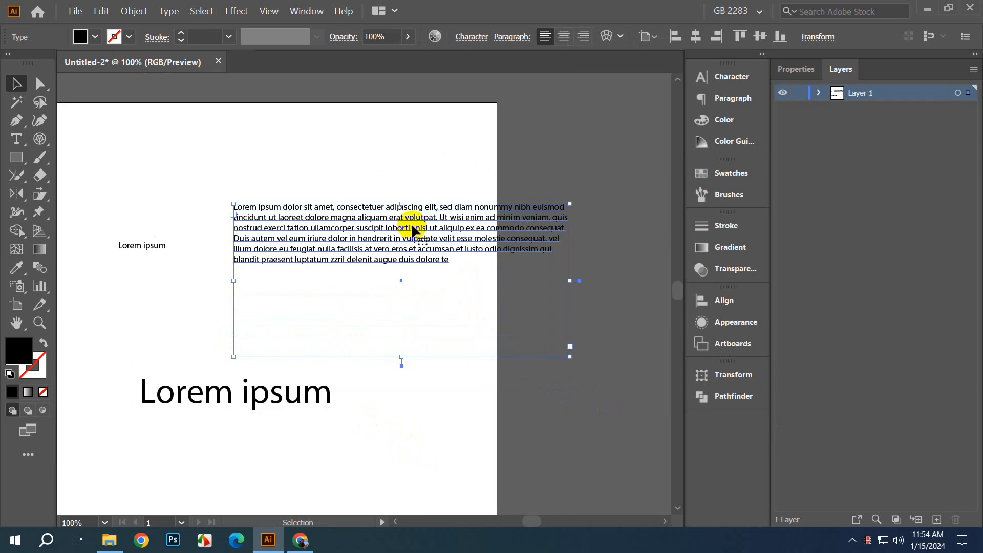
drag(412, 225, 325, 162)
click(403, 362)
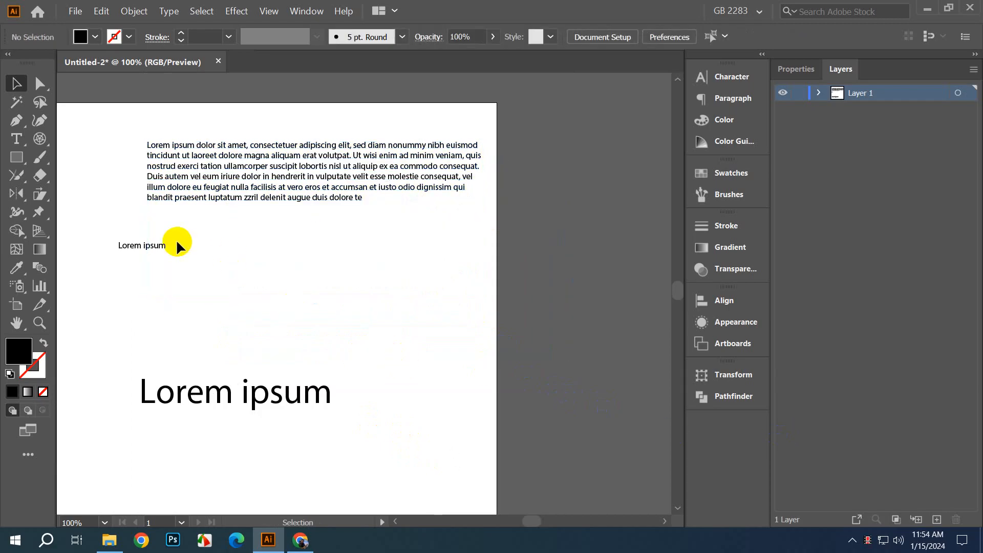
Step: Move the small "Lorem ipsum" text to the left edge of the artboard, below the paragraph
drag(131, 247, 77, 266)
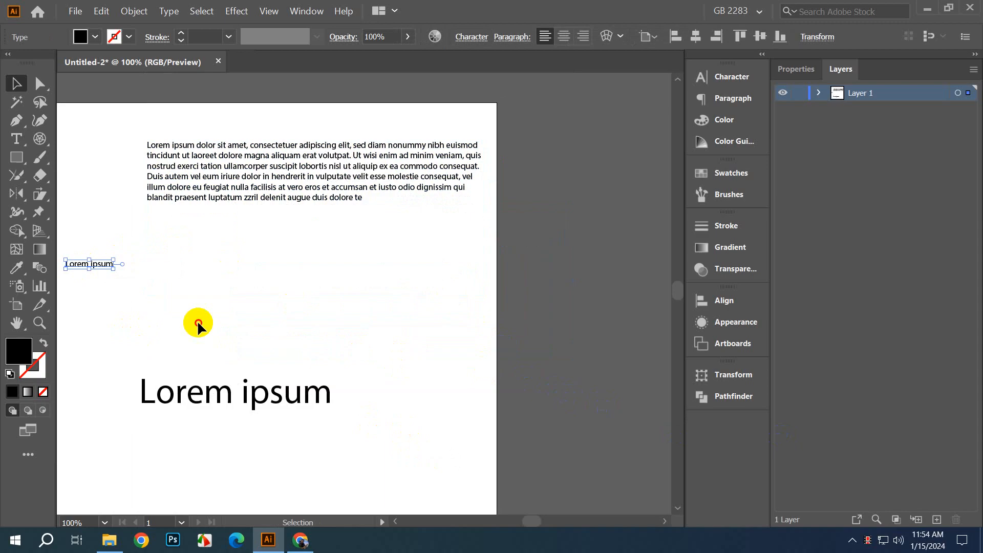
click(199, 324)
drag(228, 333, 289, 261)
drag(269, 323, 267, 262)
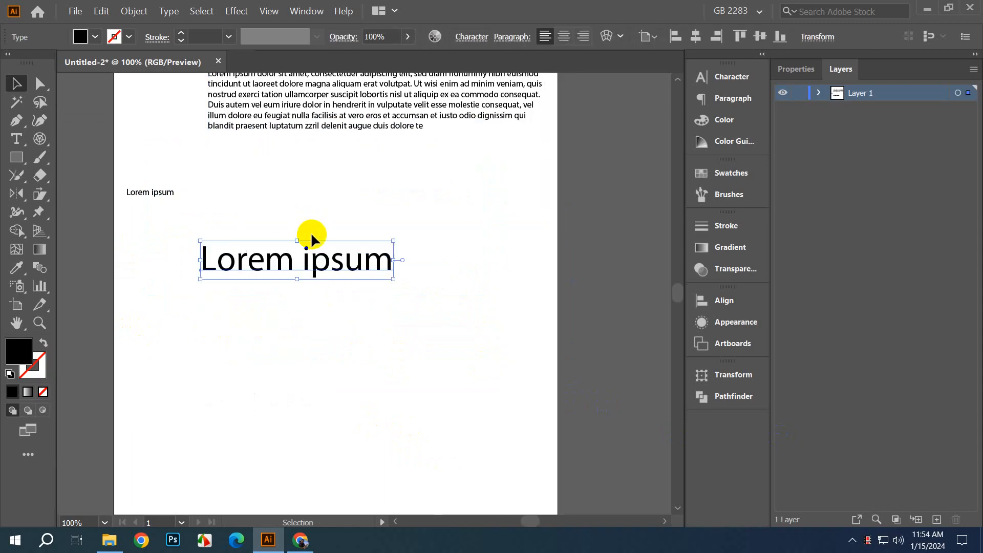
Step: Copy the large "Lorem ipsum" text and paste it repeatedly after itself to extend the same line
scroll(312, 234, up, 1)
double_click(306, 296)
key(ctrl+a)
key(ctrl+c)
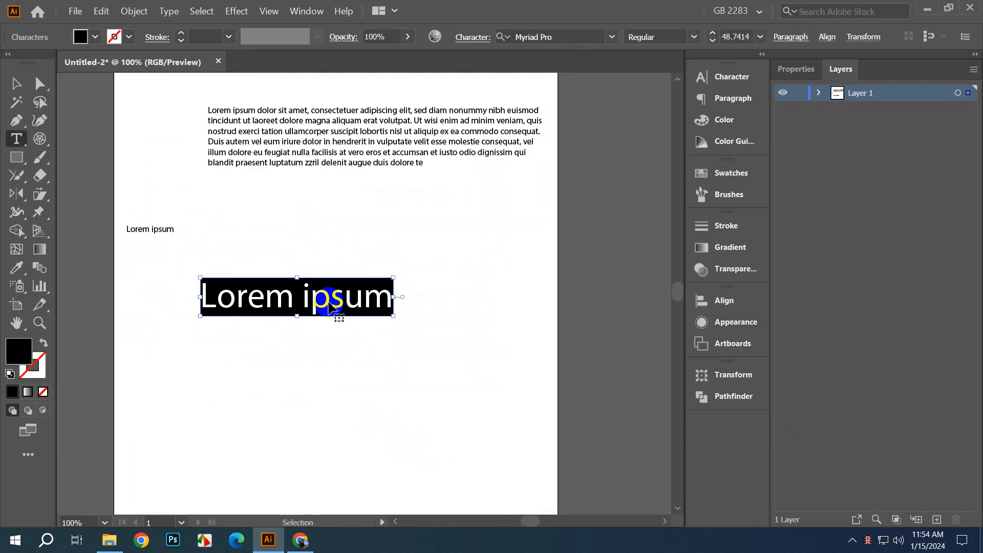
click(363, 294)
key(End)
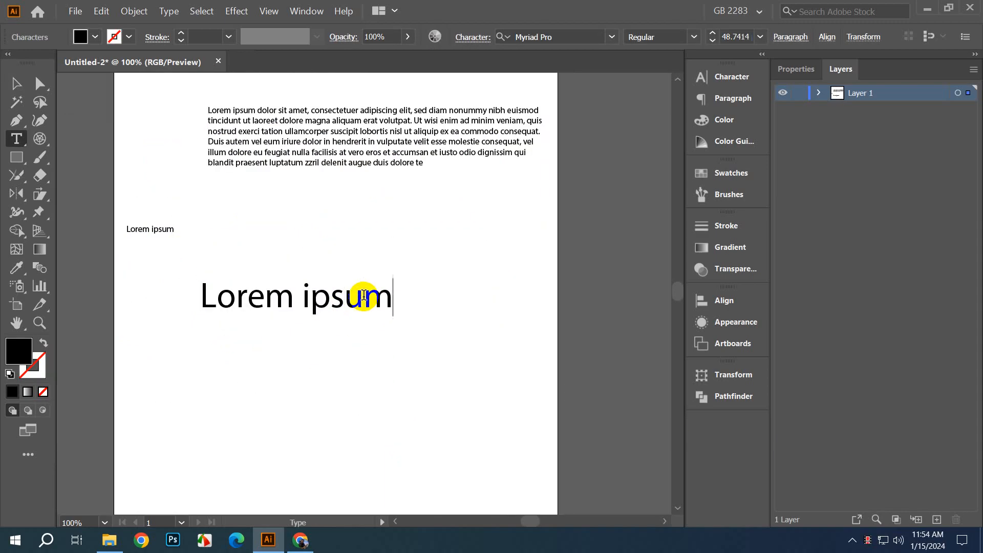
key(ctrl+v)
key(ctrl+v)
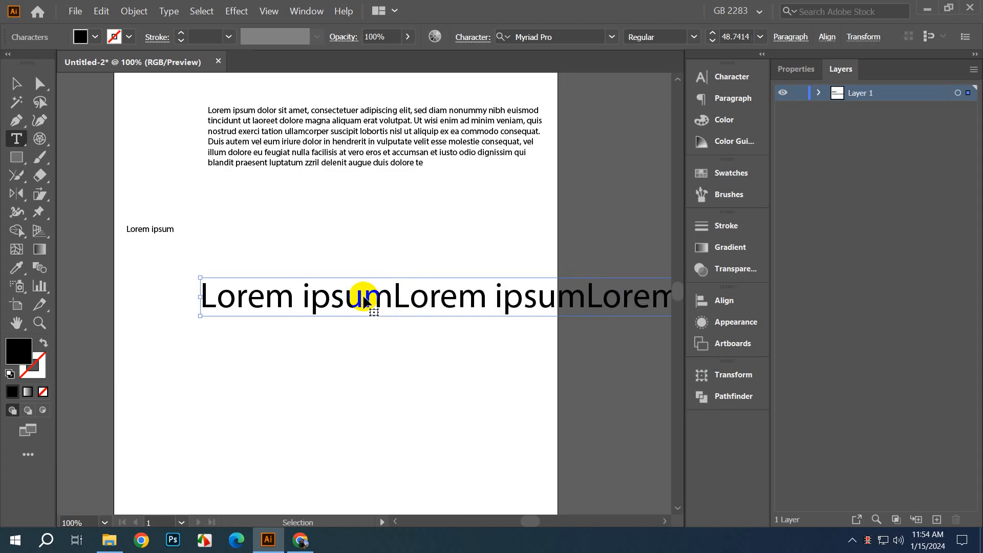
key(ctrl+minus)
key(ctrl+minus)
key(ctrl+minus)
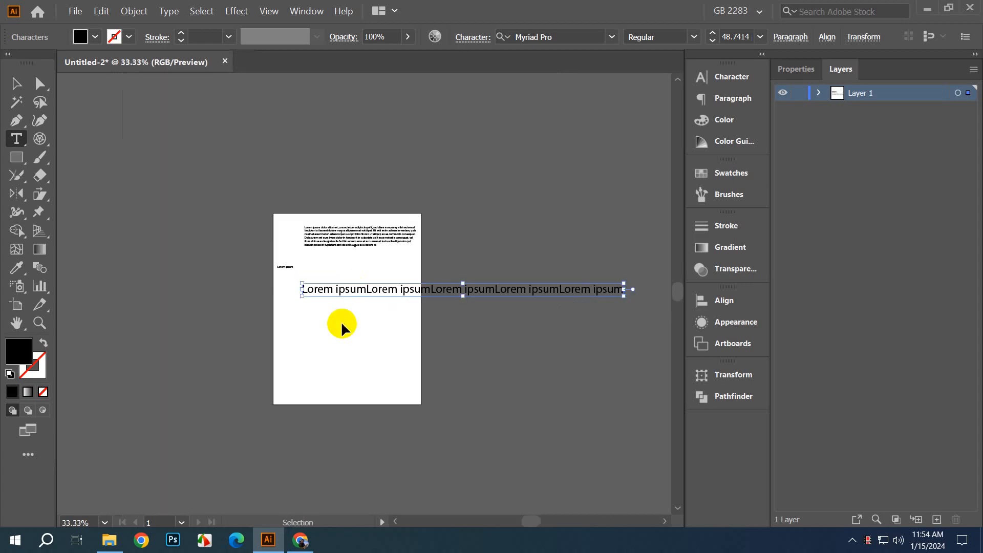
key(ctrl+v)
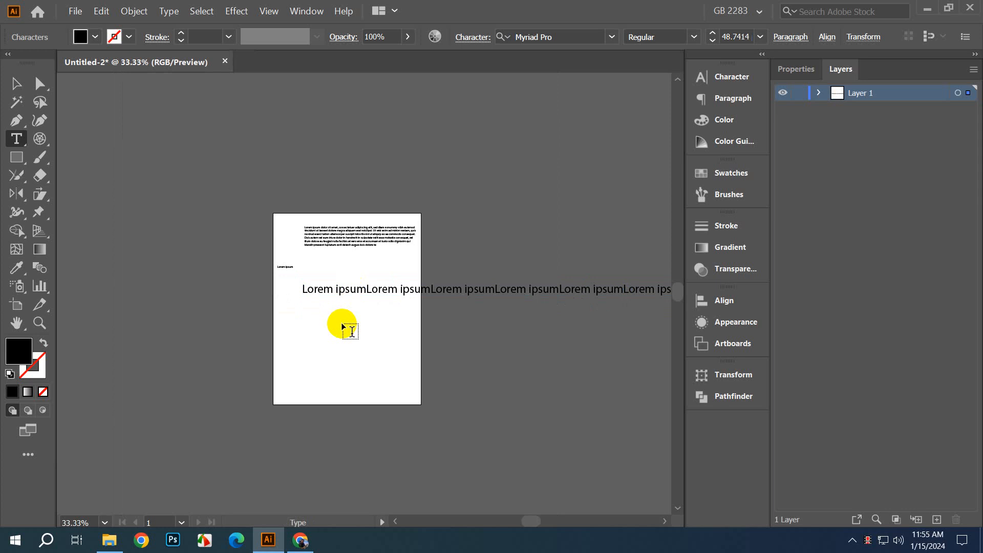
Step: Add two more lines to the large text, each with four pasted copies of "Lorem ipsum"
key(Return)
key(ctrl+v)
key(ctrl+v)
key(ctrl+v)
key(ctrl+v)
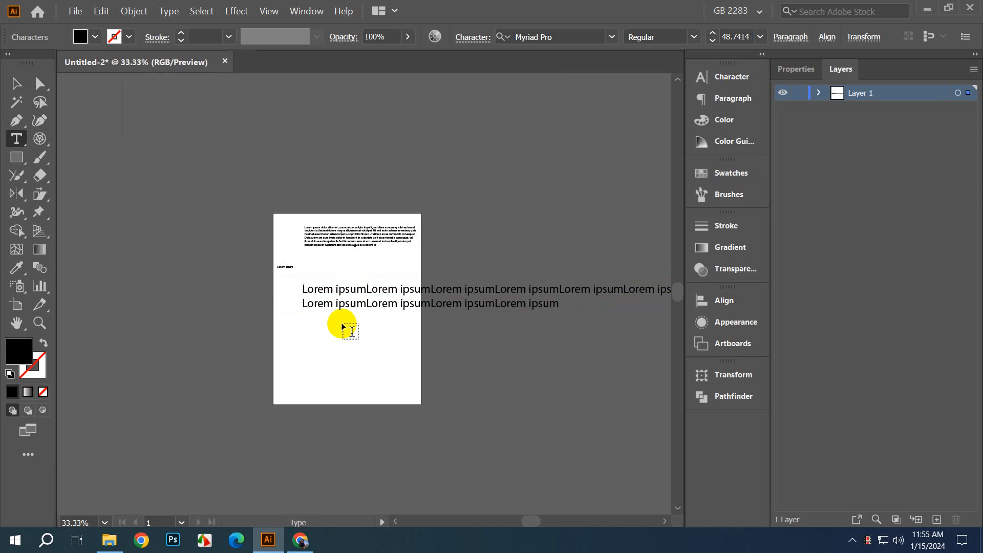
key(Return)
key(ctrl+v)
key(ctrl+v)
key(ctrl+v)
key(ctrl+v)
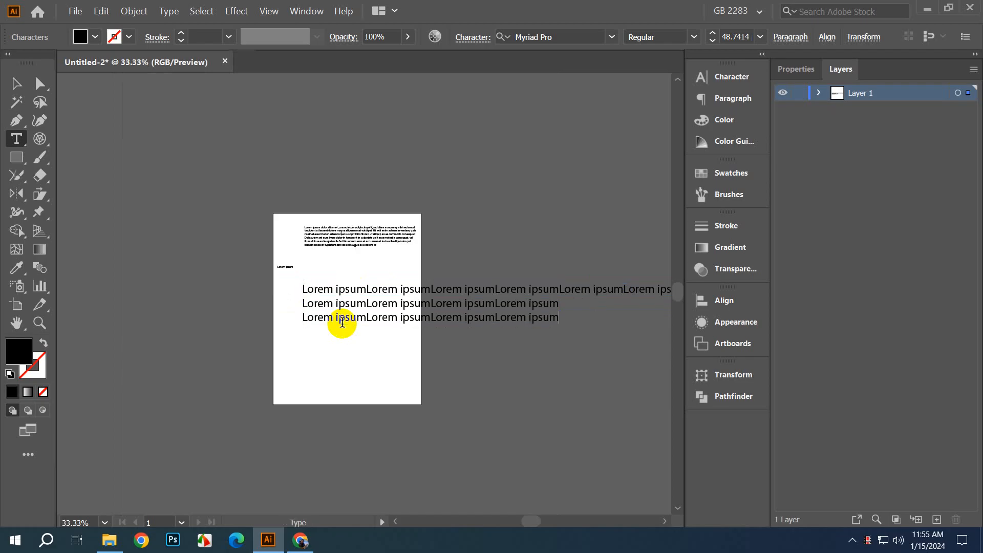
Step: Narrow the paragraph's text frame from its right side so that its lines rewrap
click(14, 84)
scroll(306, 323, up, 3)
drag(345, 221, 211, 398)
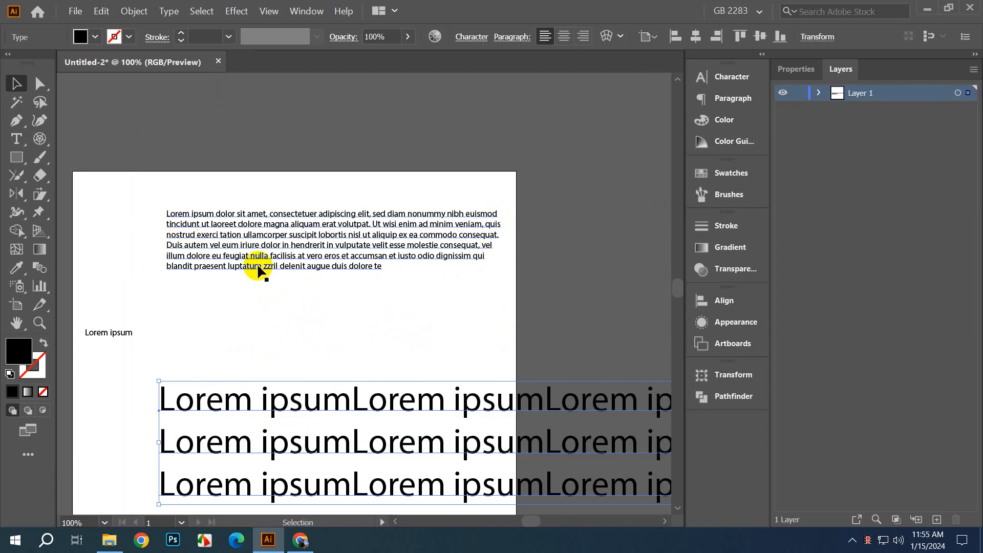
click(360, 225)
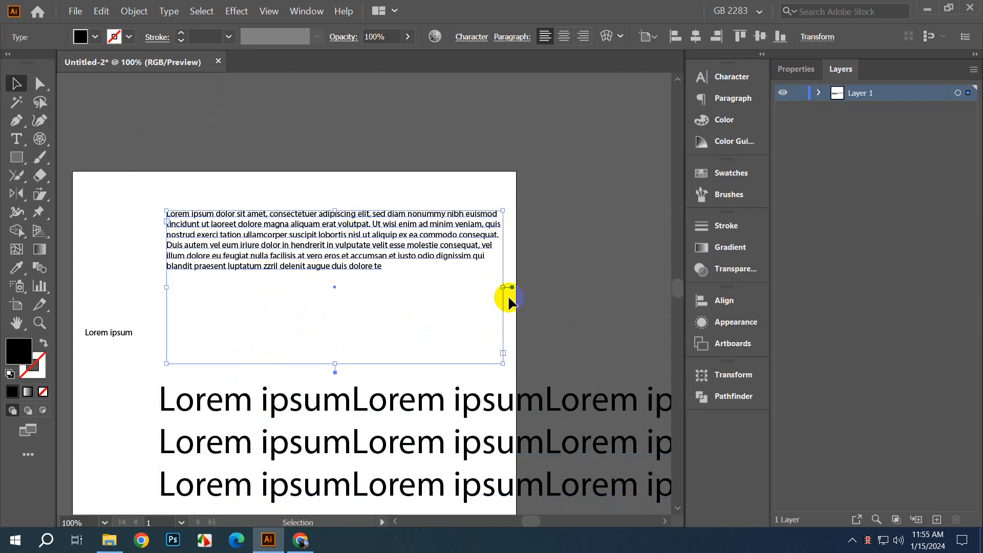
drag(505, 291, 402, 293)
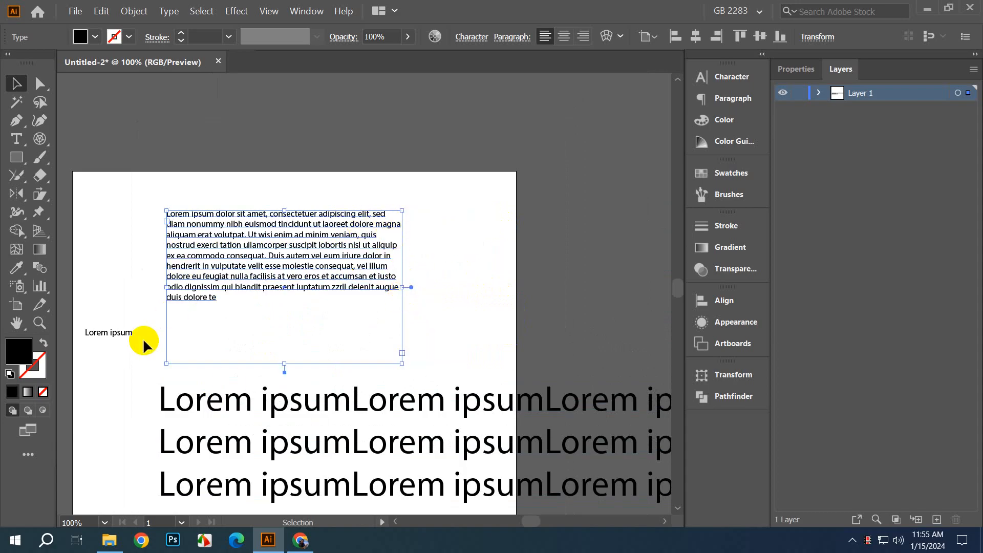
Step: Select the large three-line text and examine its full extent relative to the artboard
scroll(566, 437, down, 3)
click(504, 320)
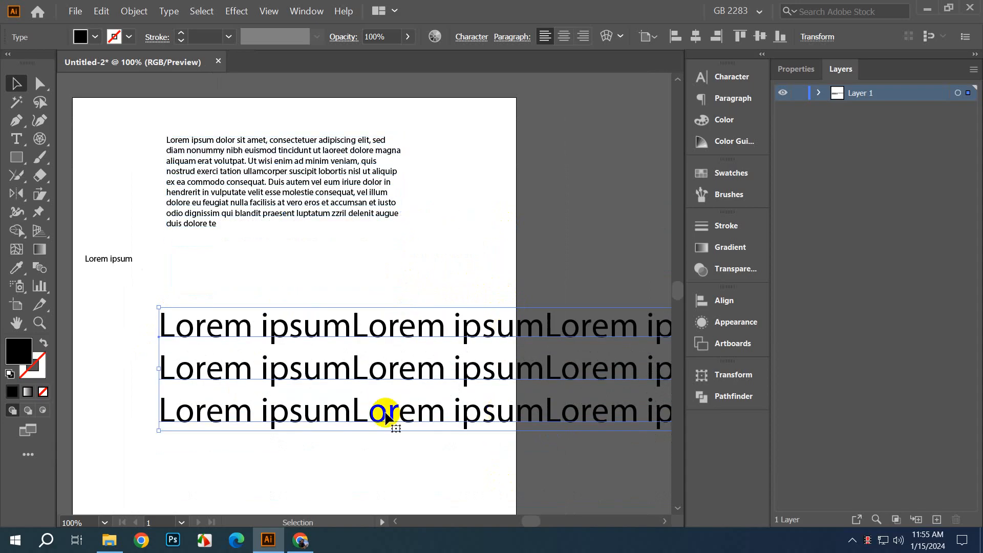
scroll(368, 389, down, 4)
scroll(228, 387, down, 6)
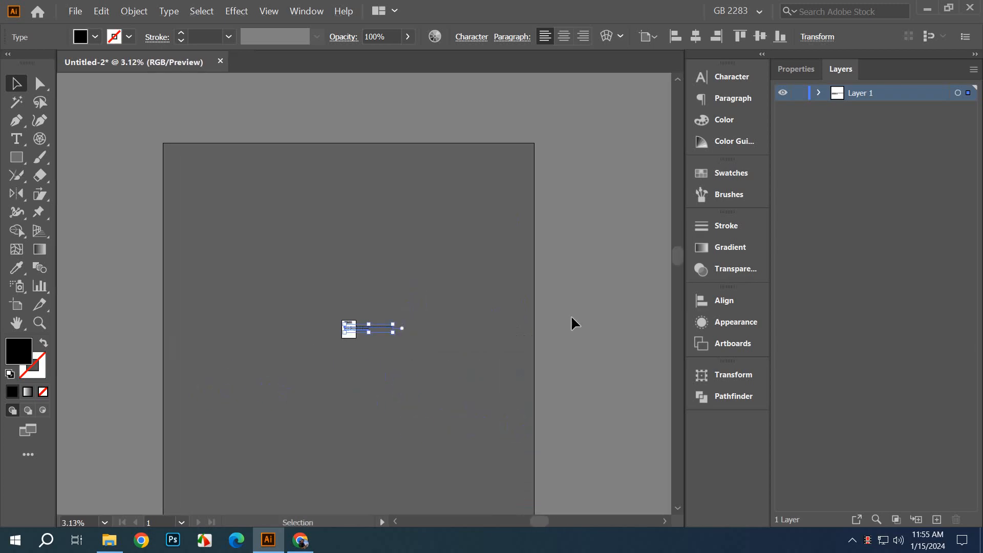
scroll(307, 341, up, 6)
drag(538, 366, 86, 418)
scroll(242, 320, up, 2)
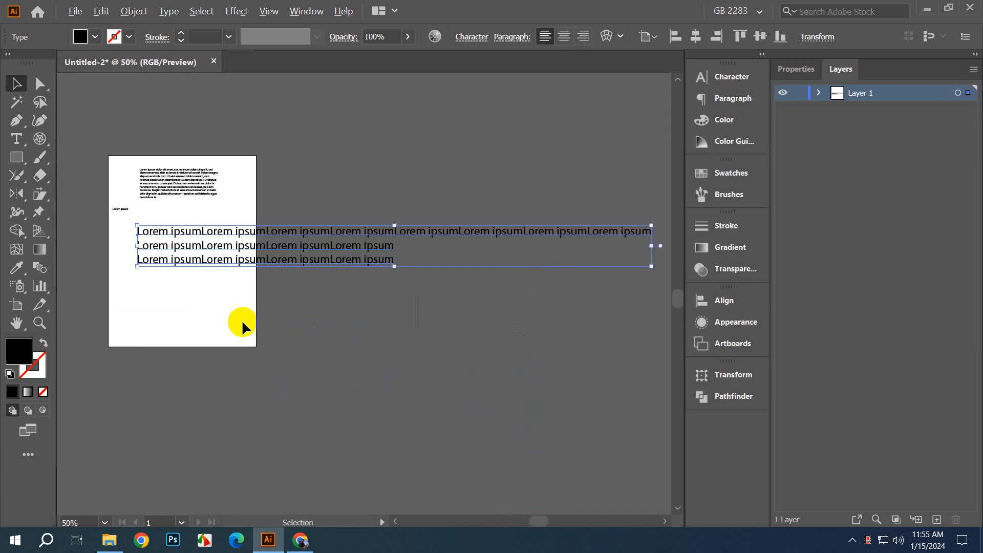
drag(267, 313, 329, 368)
click(477, 328)
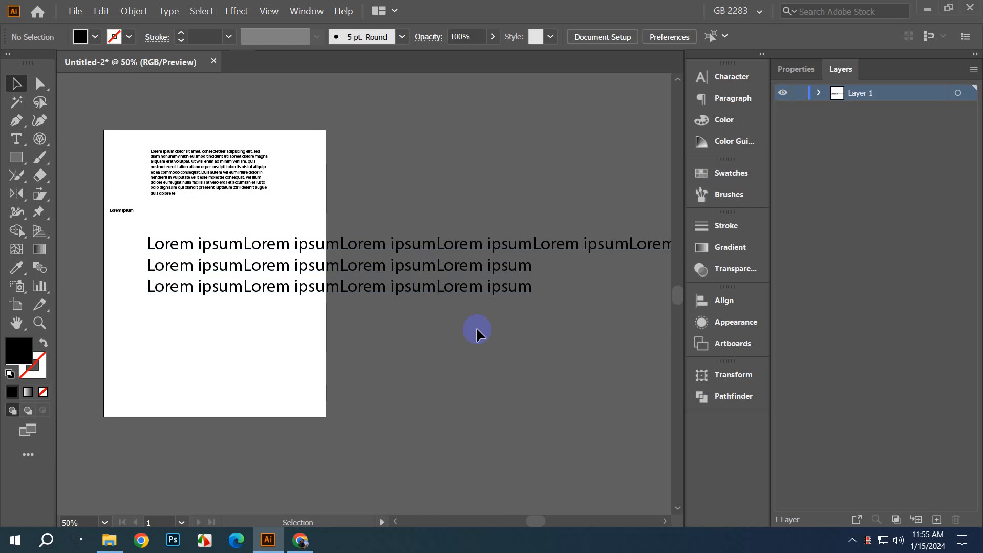
Step: Delete the large three-line "Lorem ipsum" text that runs off the artboard
click(380, 261)
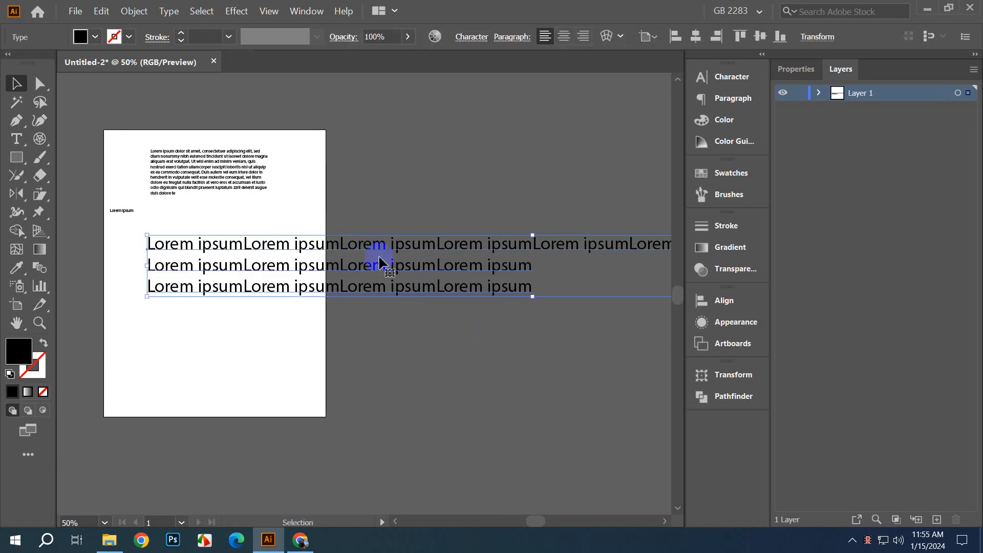
key(Delete)
click(17, 138)
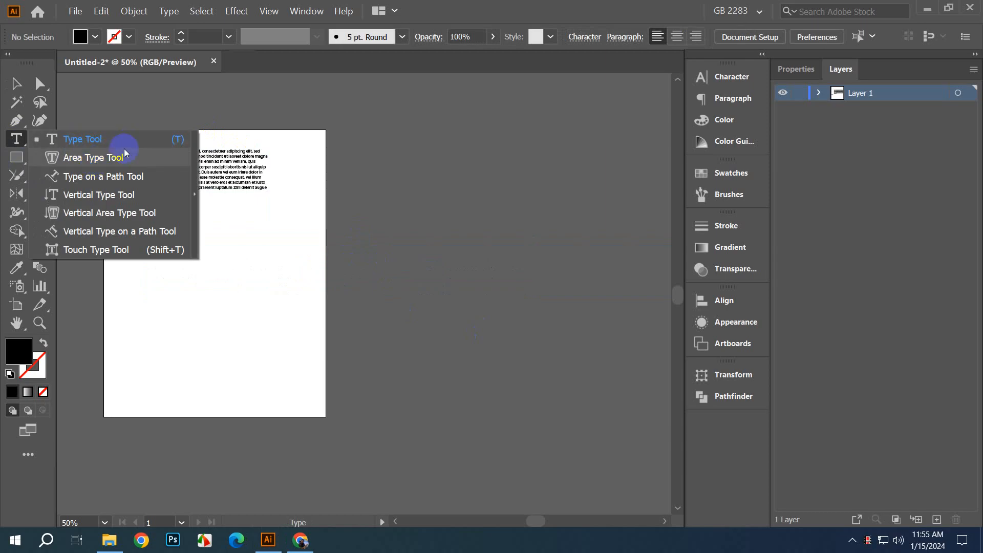
click(16, 82)
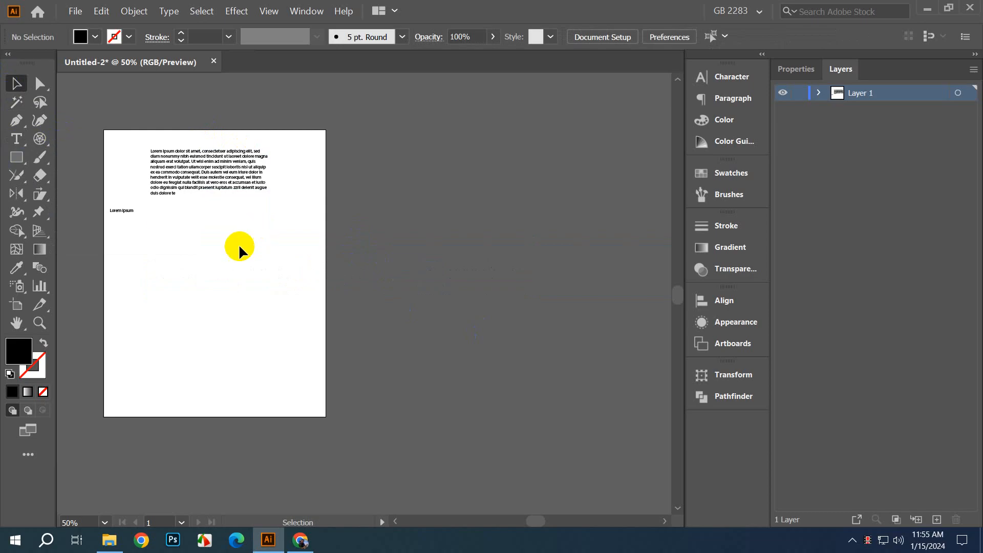
Step: Draw a large black circle below the paragraph with the Ellipse tool
key(ctrl+plus)
click(7, 161)
click(7, 163)
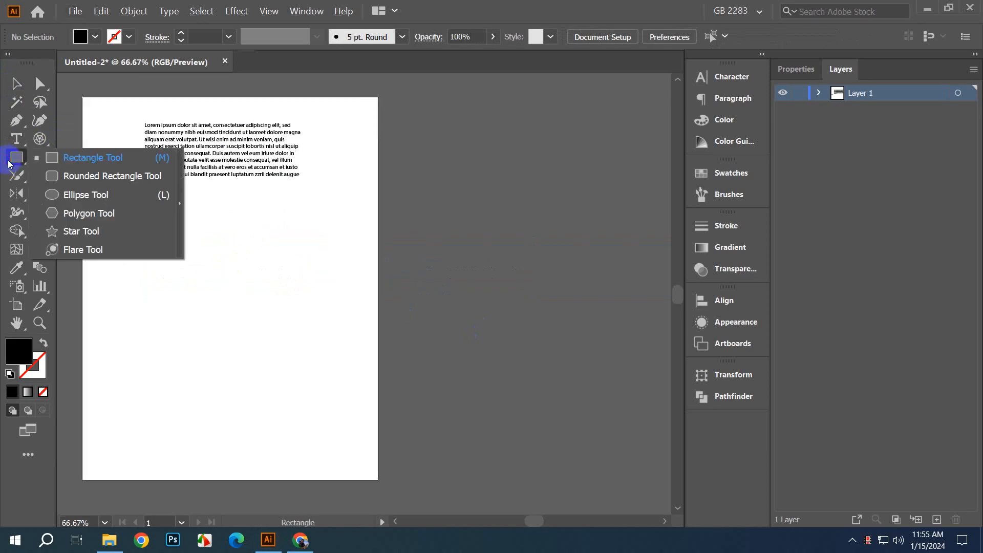
click(54, 193)
drag(256, 215, 348, 405)
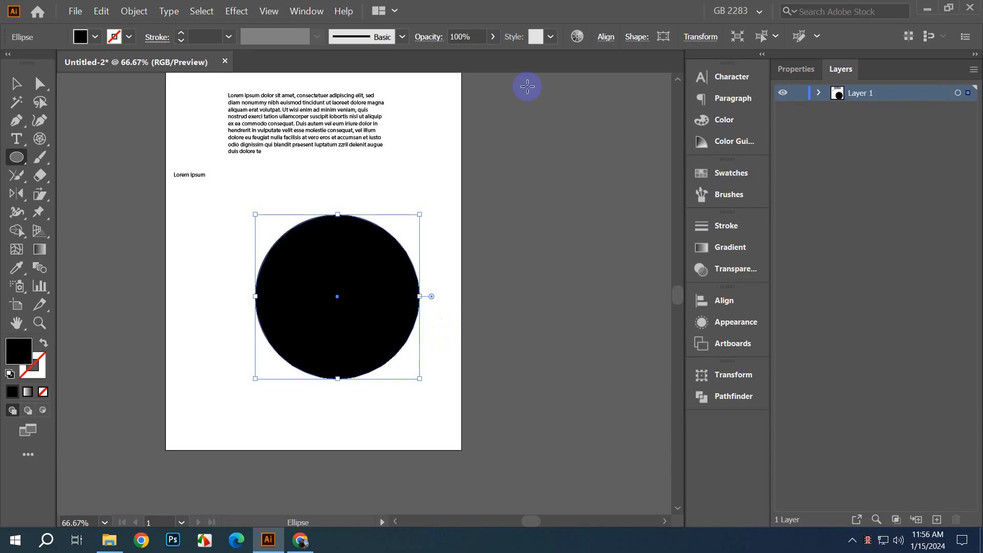
Step: Convert the circle into a text frame with the Area Type tool and clear its placeholder text
drag(10, 142, 78, 161)
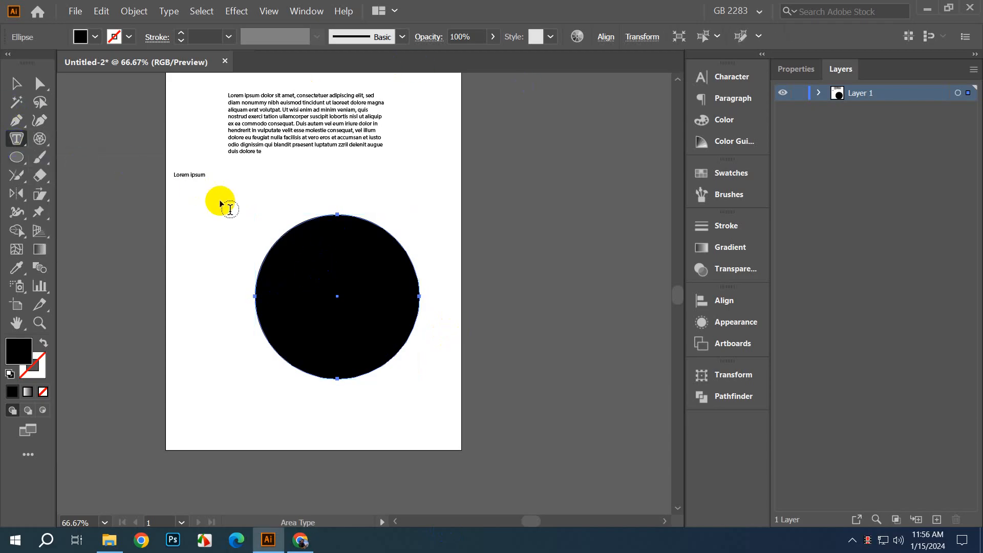
click(325, 271)
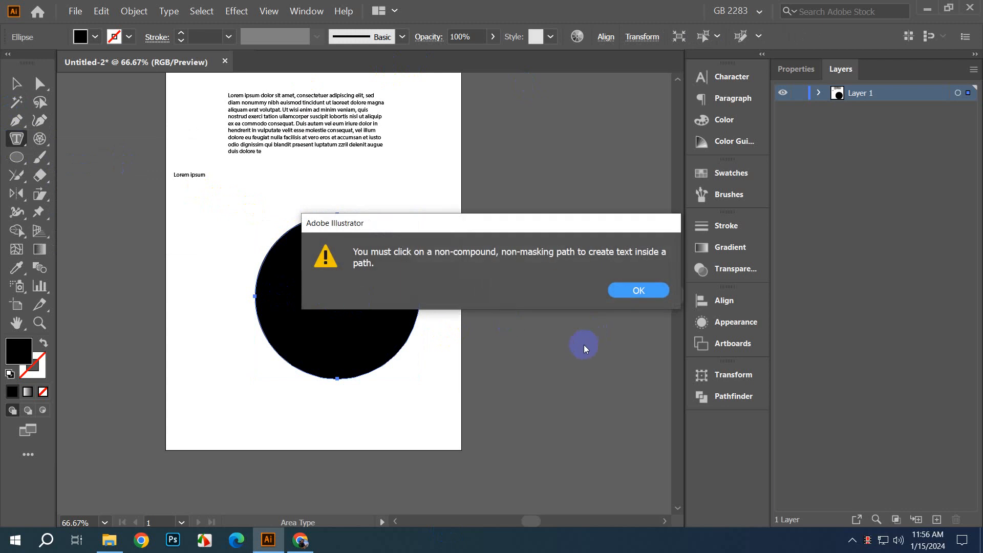
click(638, 289)
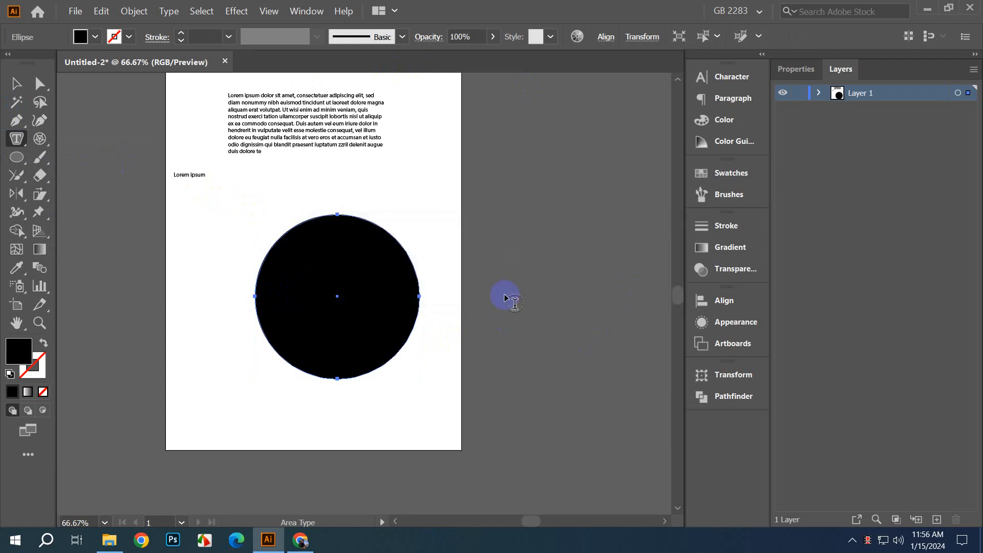
click(313, 221)
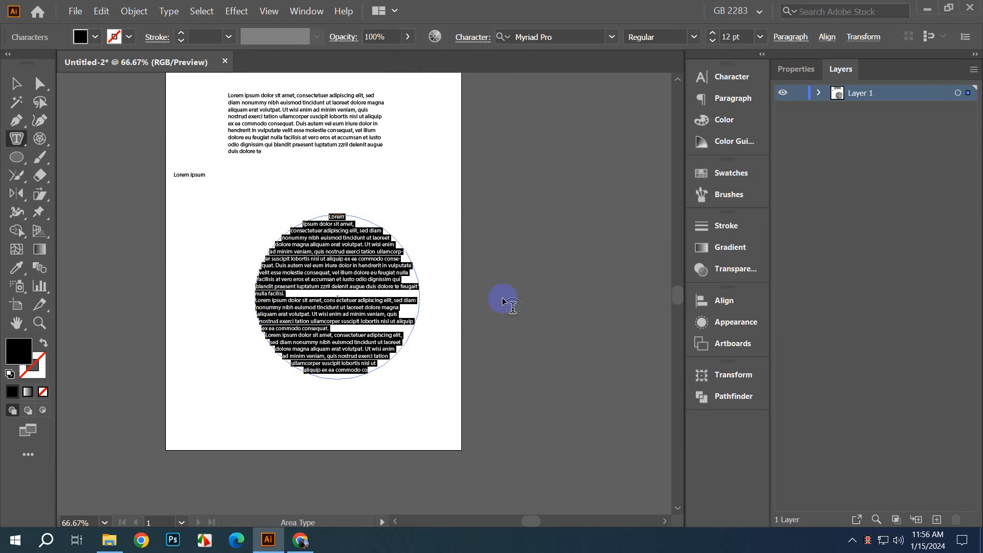
key(BackSpace)
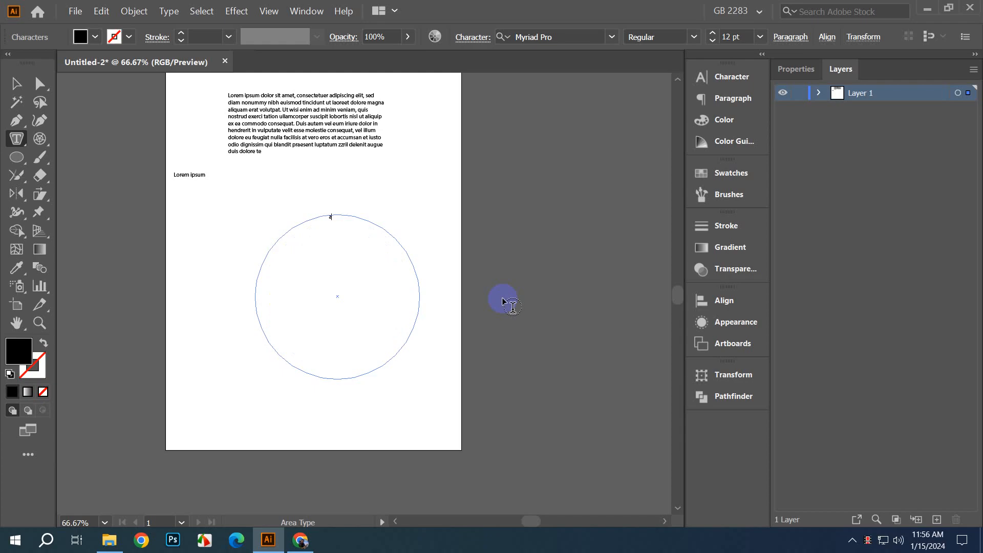
text(a)
key(BackSpace)
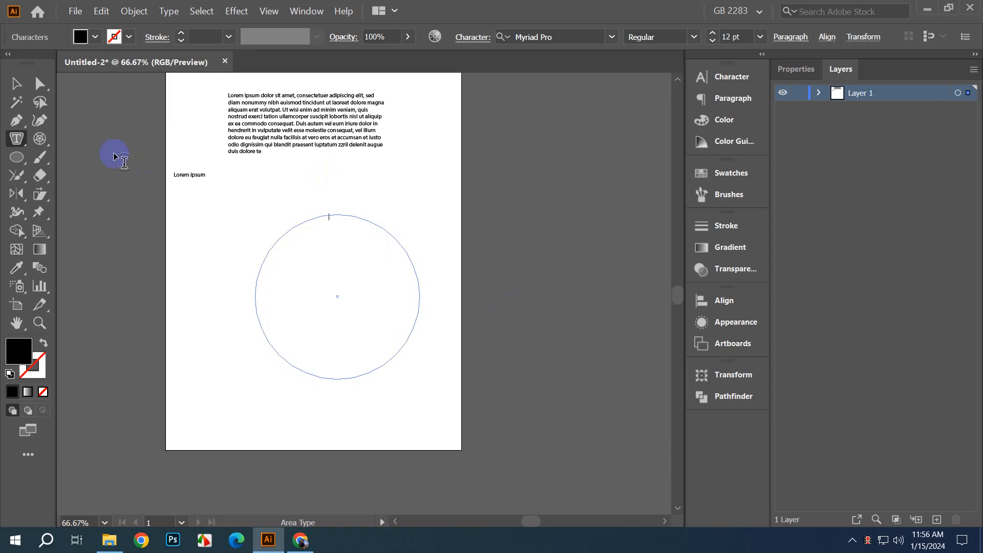
Step: Delete the empty circular text frame
click(17, 83)
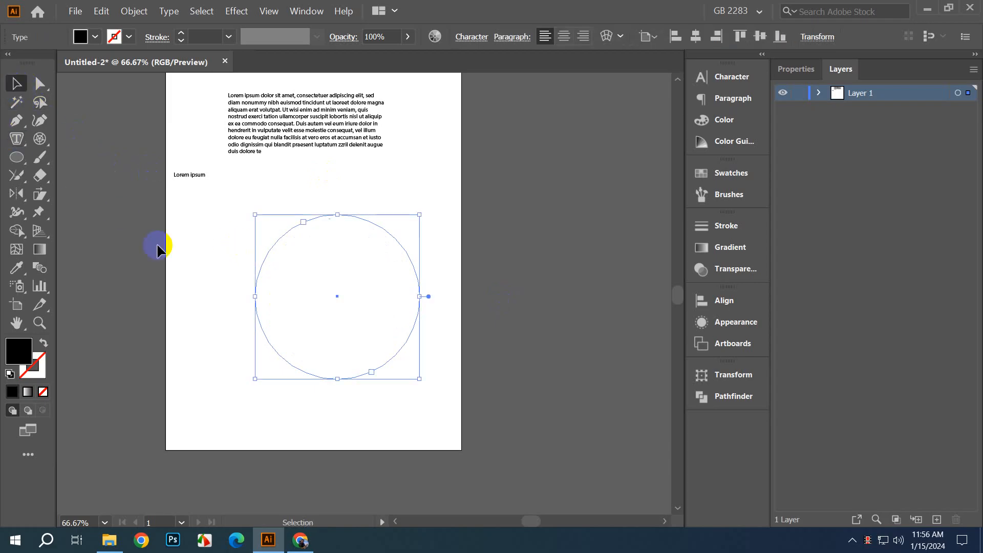
click(251, 211)
click(346, 328)
key(Delete)
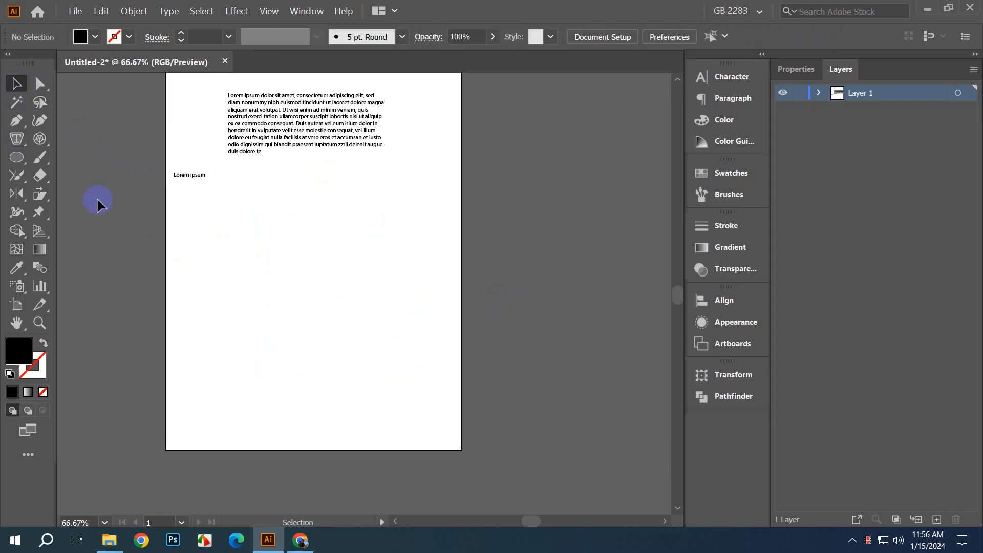
Step: Draw a black hexagon with the Polygon tool and move it to the middle of the page below the paragraph
click(17, 157)
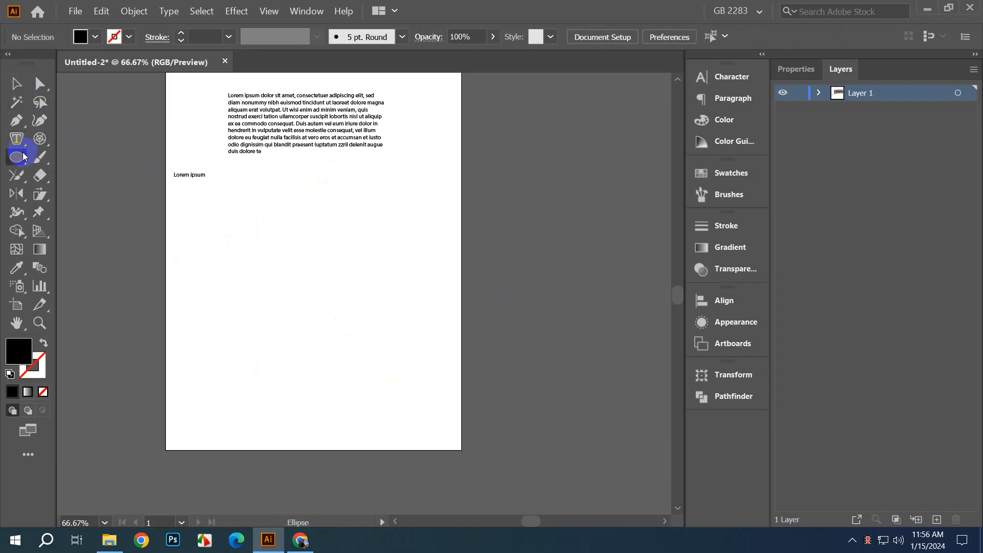
right_click(17, 157)
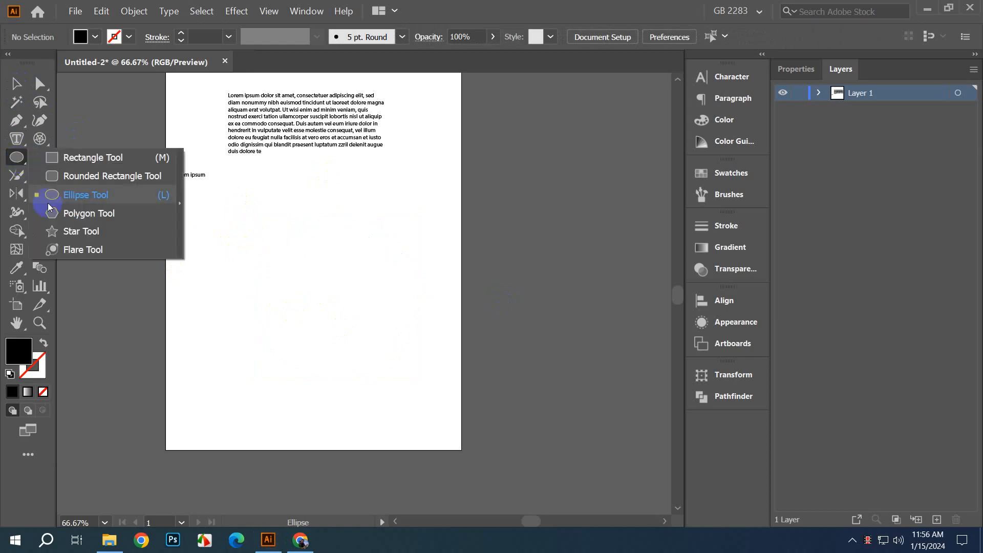
click(94, 213)
drag(246, 266, 307, 261)
click(14, 85)
drag(230, 237, 281, 263)
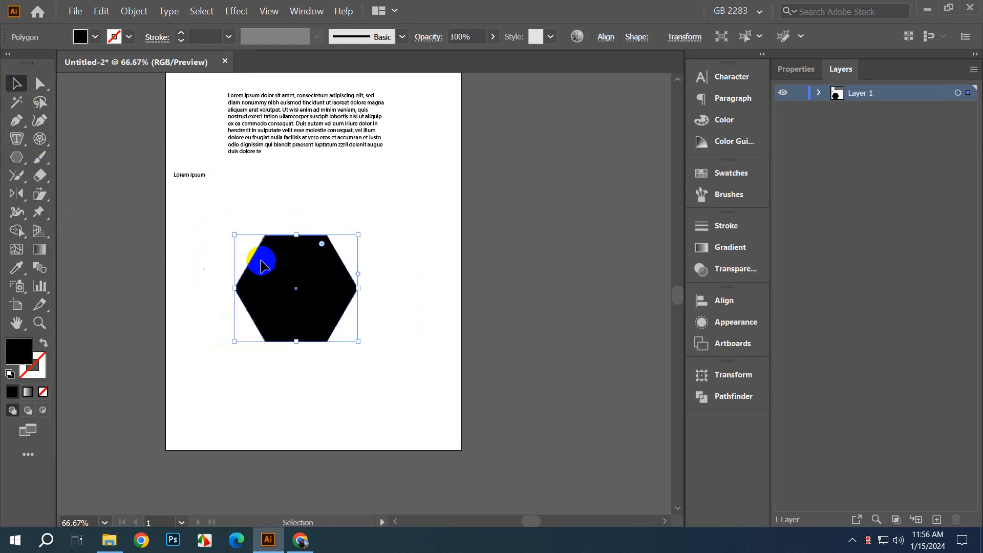
Step: Deselect the hexagon and activate the standard Type tool instead of the Area Type tool
click(15, 139)
right_click(15, 139)
click(66, 158)
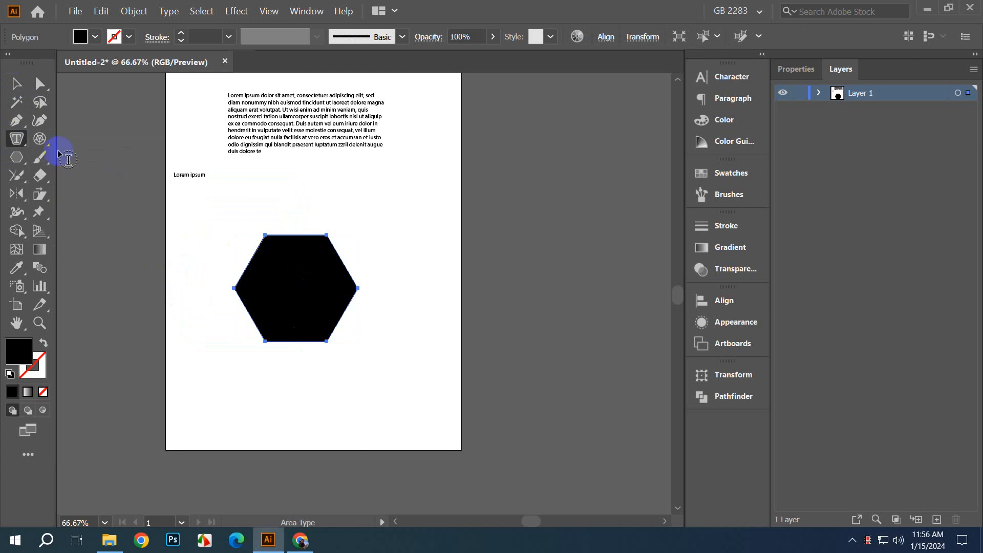
right_click(15, 139)
click(81, 141)
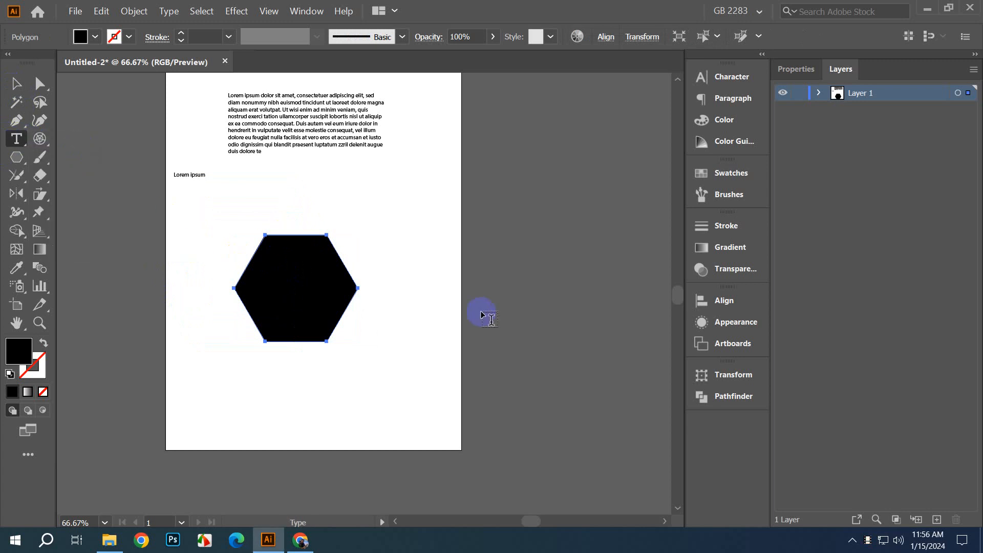
click(16, 83)
click(179, 346)
click(16, 139)
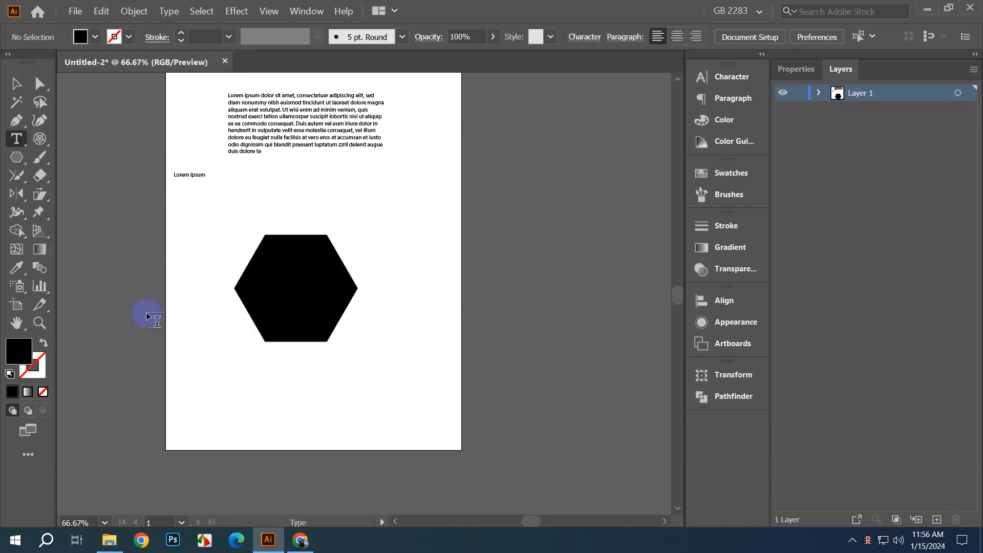
Step: Try the Type tool on the hexagon's top edge and inside its fill, undoing each result
ctrl+click(309, 289)
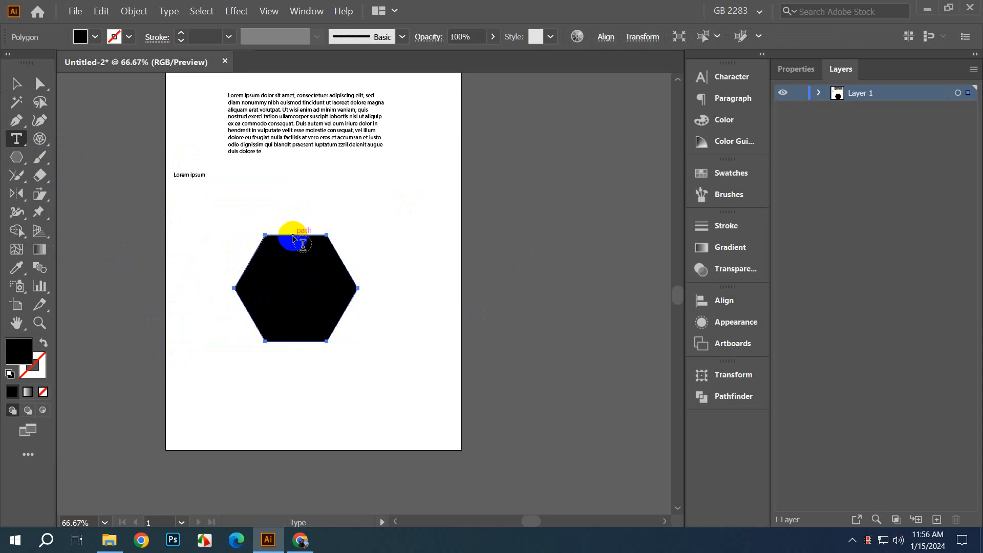
click(293, 237)
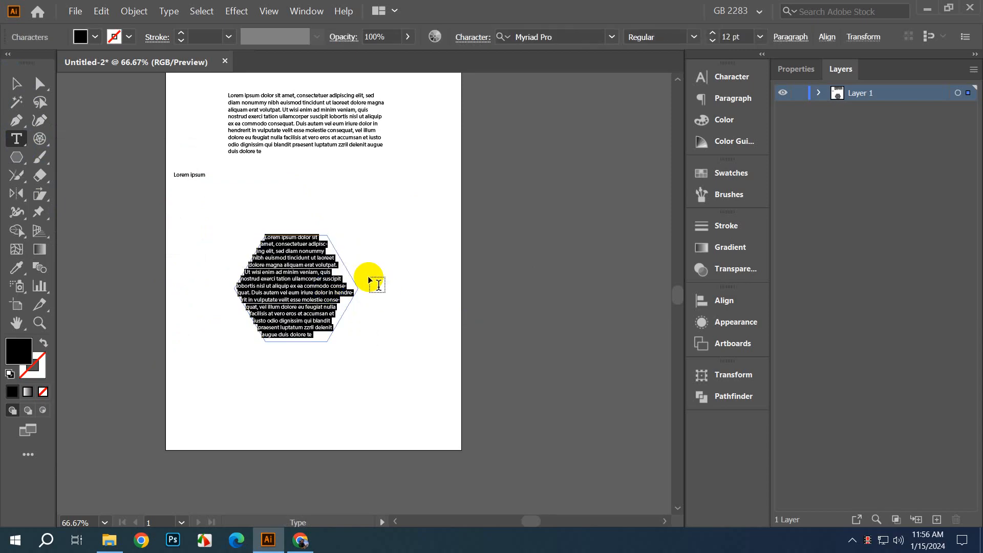
key(ctrl+z)
click(303, 281)
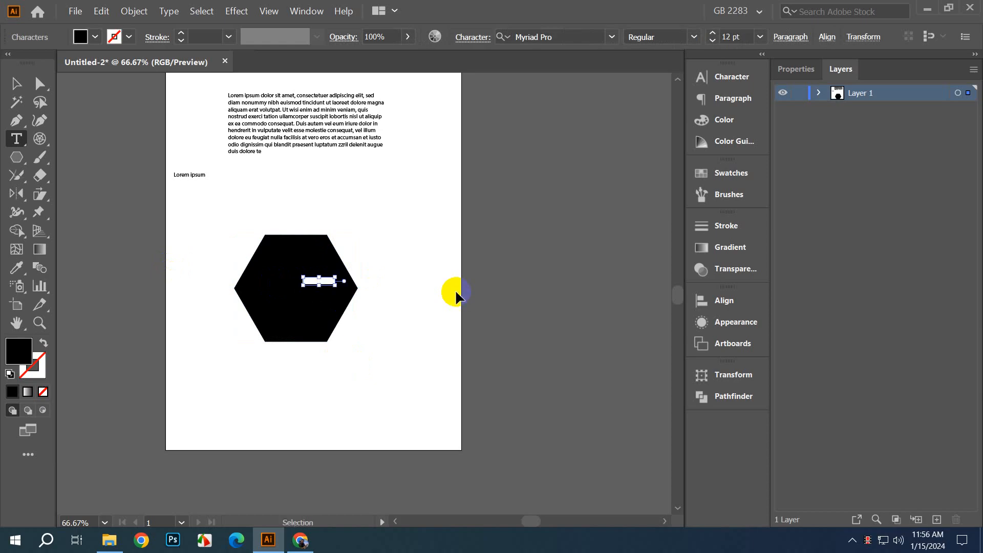
key(ctrl+z)
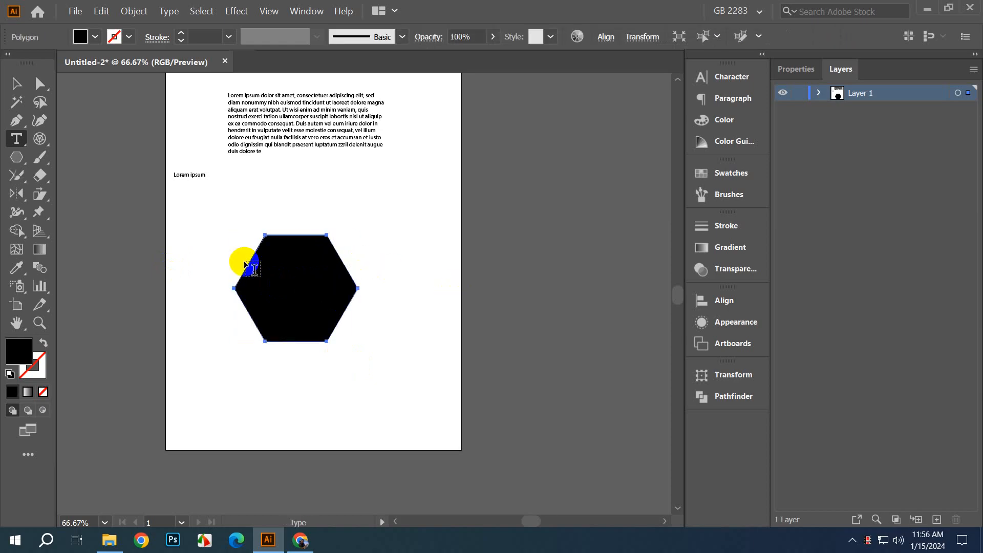
Step: Turn the hexagon into area type filled with placeholder text and move it up over the artboard's right edge
click(296, 237)
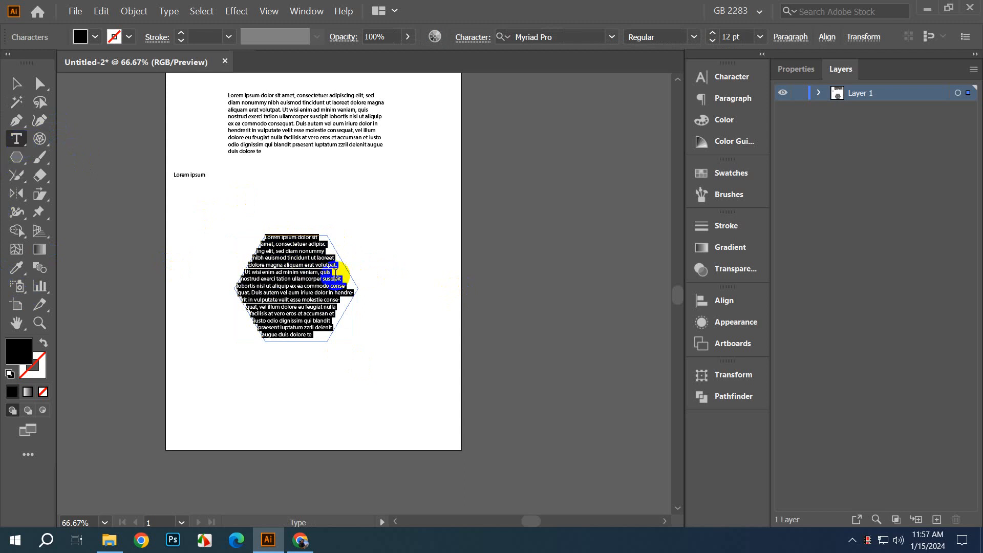
click(17, 140)
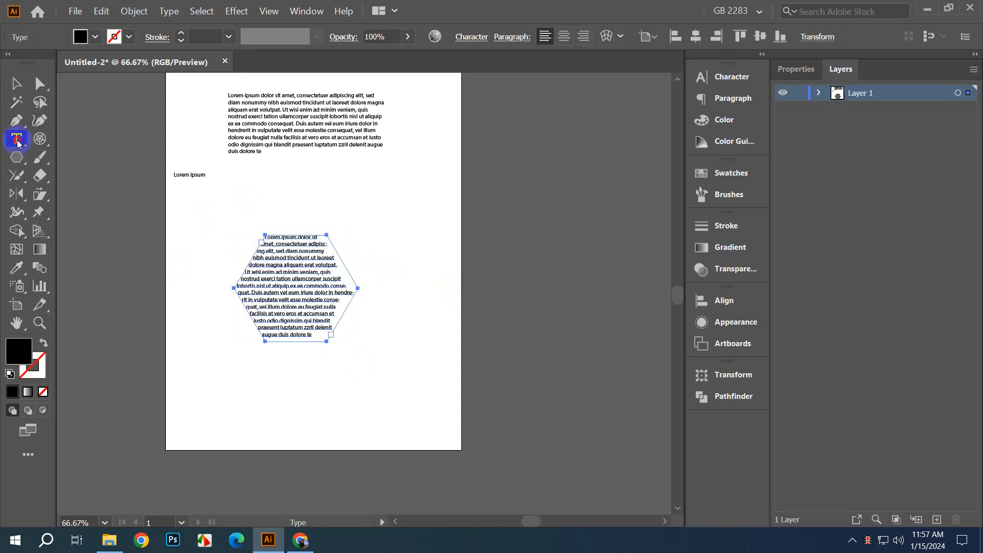
right_click(18, 143)
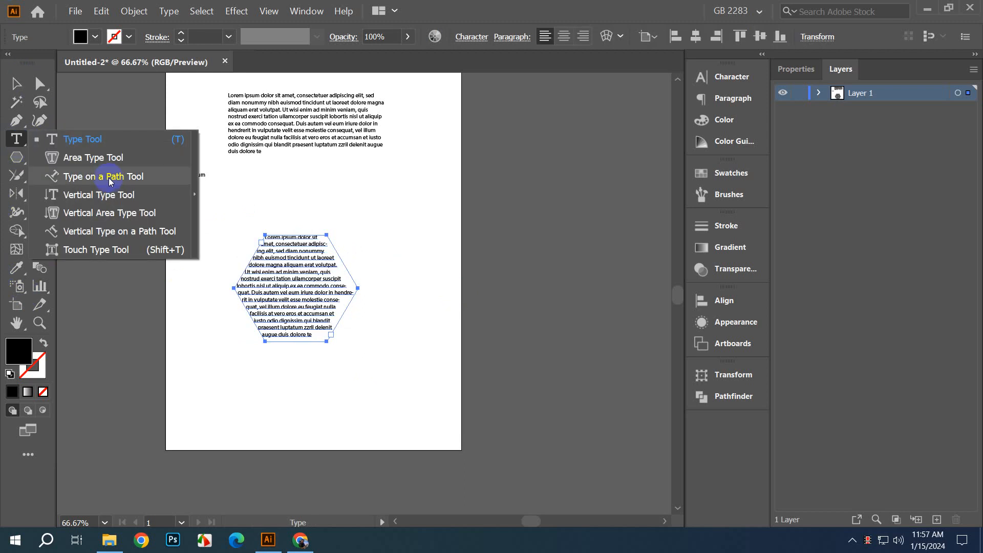
click(16, 83)
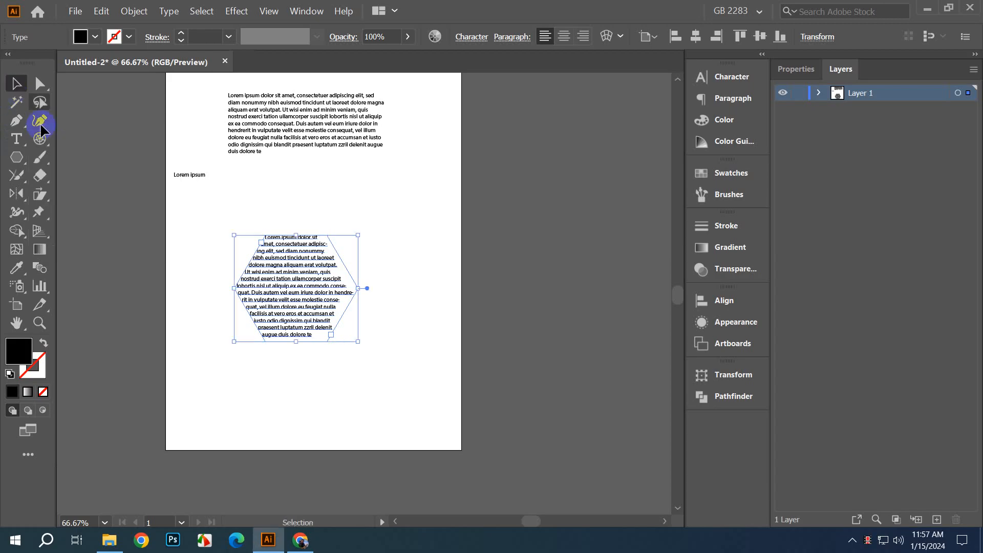
drag(279, 281, 441, 215)
click(257, 278)
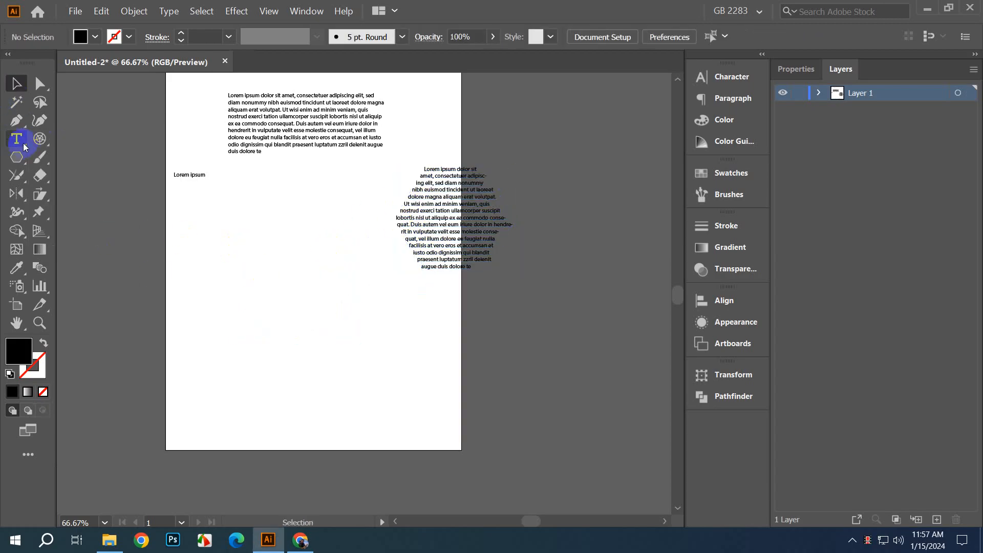
Step: Draw a black circle in the lower left part of the artboard with the Ellipse tool
click(16, 157)
click(97, 193)
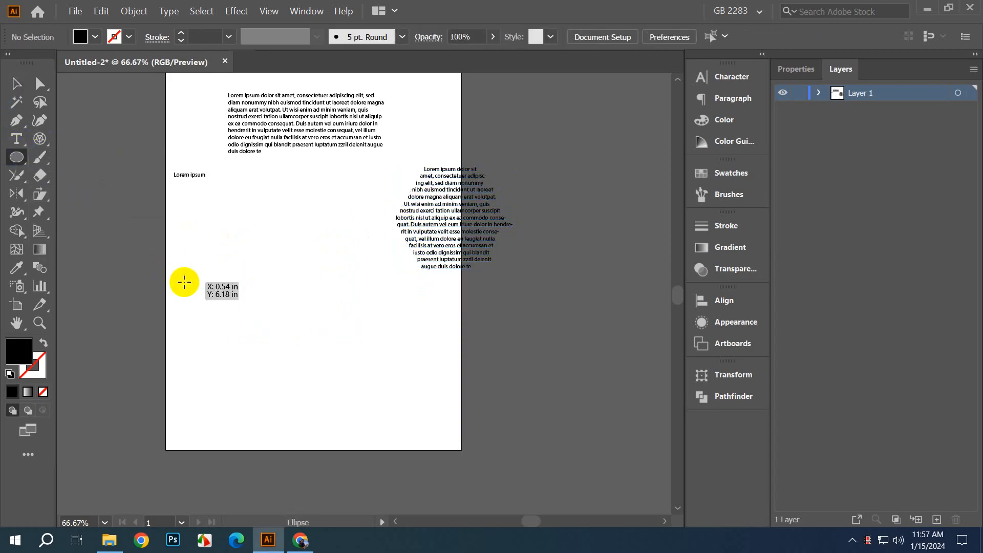
mouse_move(198, 285)
mouse_down()
mouse_move(336, 406)
mouse_move(337, 423)
mouse_up()
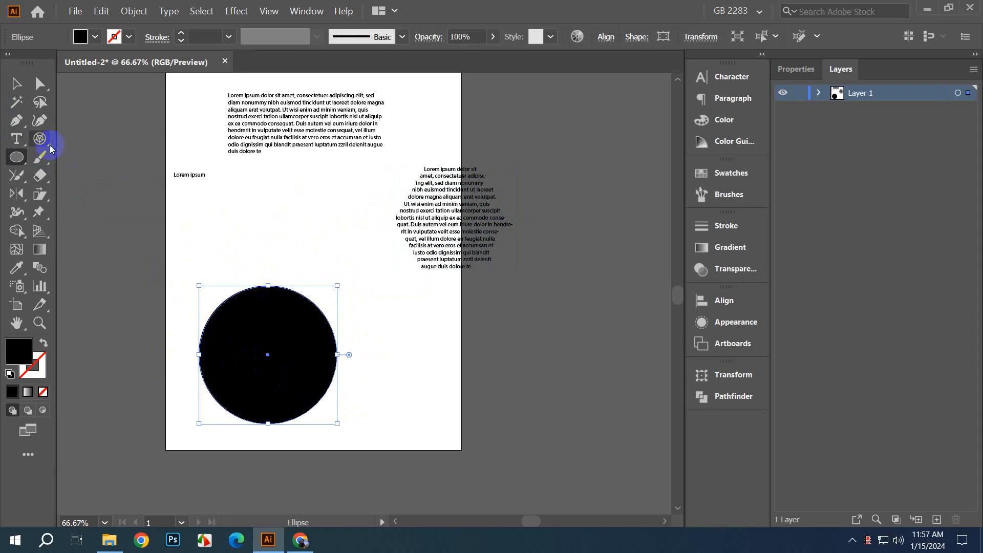
Step: Place placeholder text around the circle's outline with the Type on a Path tool, starting at its upper left
drag(16, 139, 115, 180)
click(237, 347)
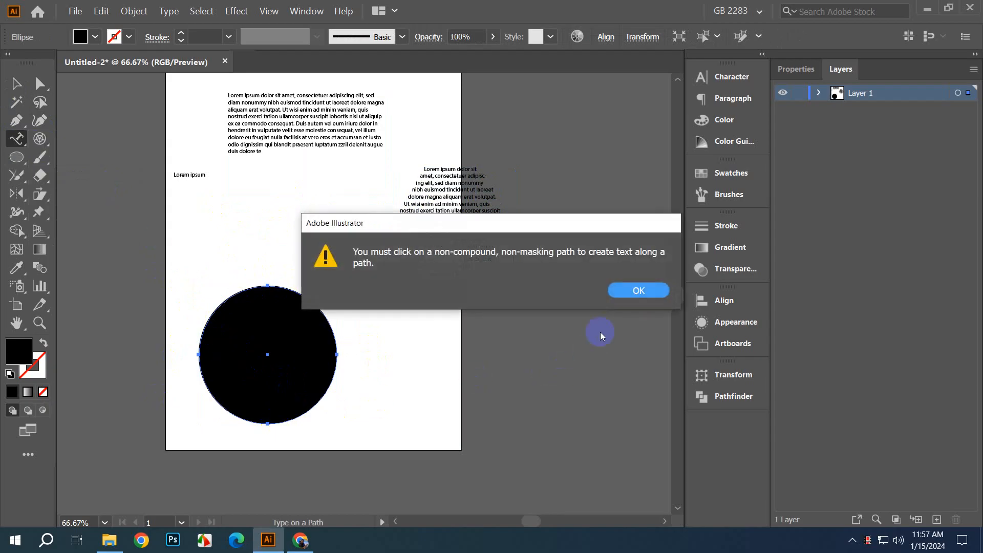
click(637, 291)
click(333, 357)
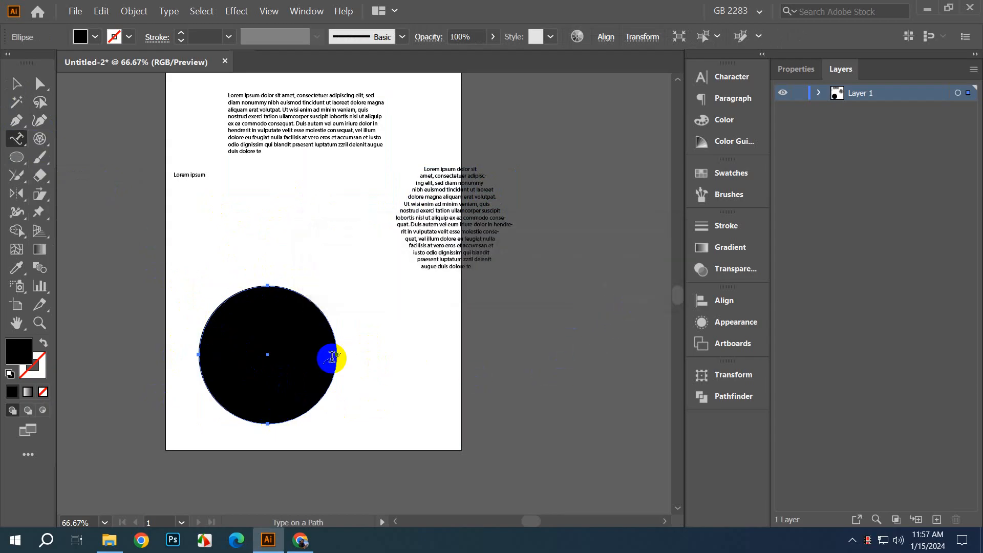
click(225, 304)
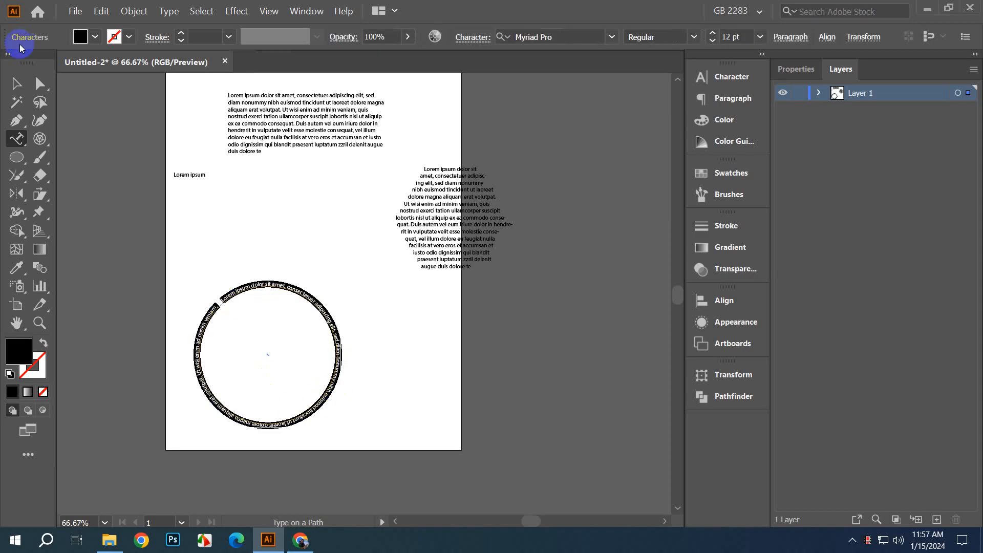
Step: Undo the type on the circle's path to restore the solid black circle, and leave it deselected
click(15, 81)
key(ctrl+z)
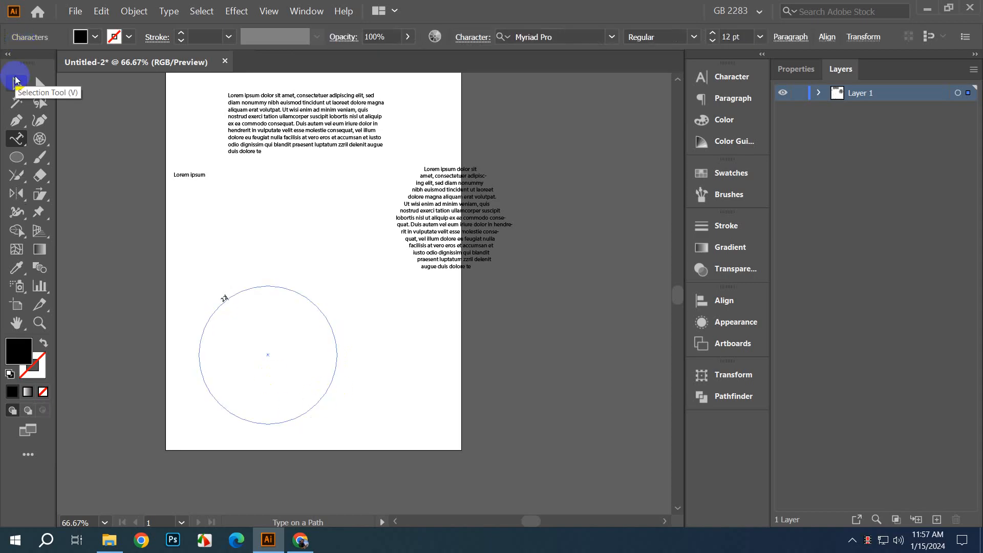
click(17, 83)
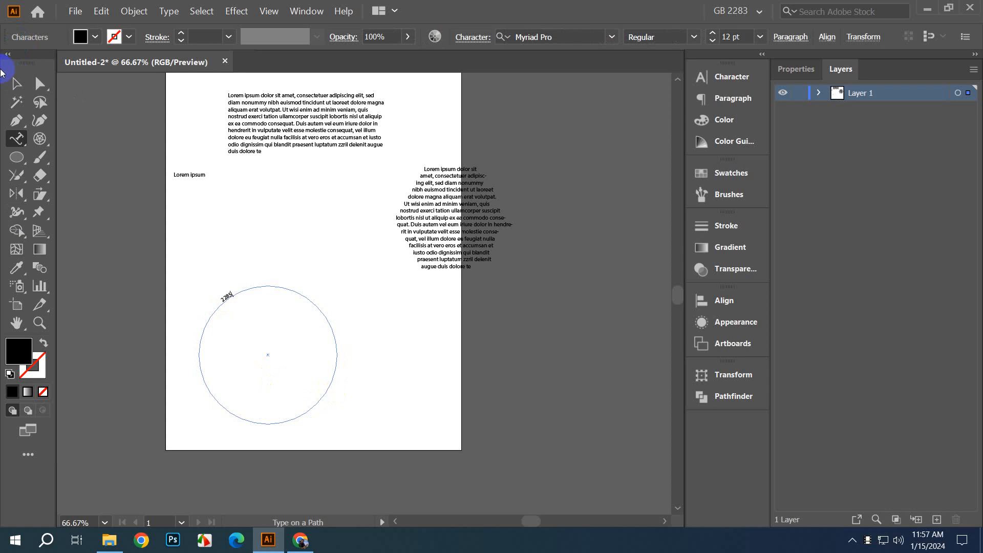
click(361, 253)
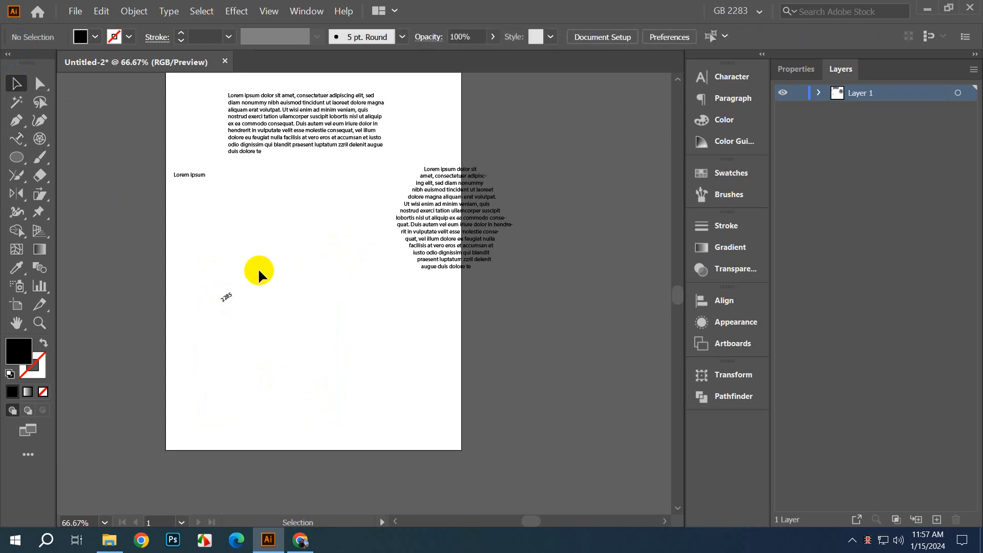
key(ctrl+z)
key(ctrl+z)
key(ctrl+z)
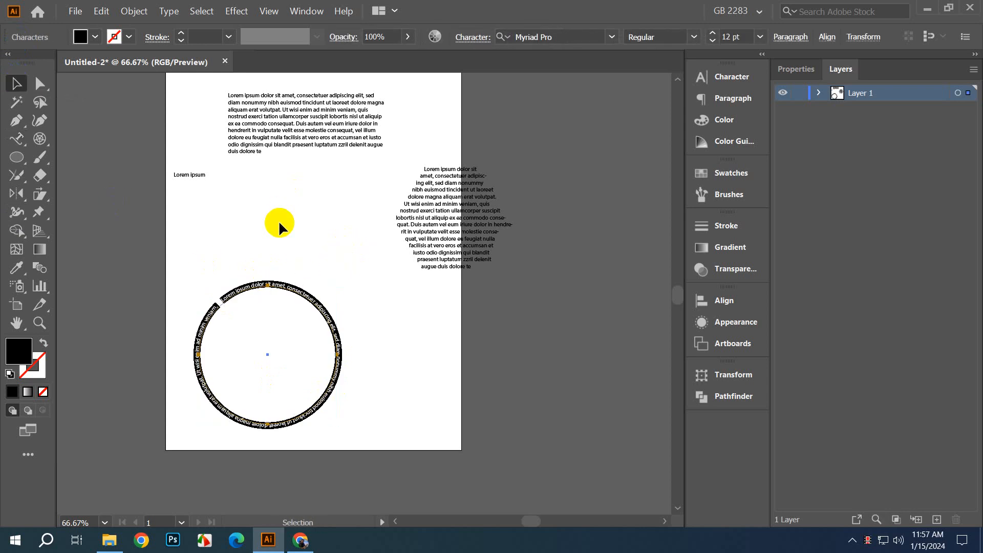
click(277, 245)
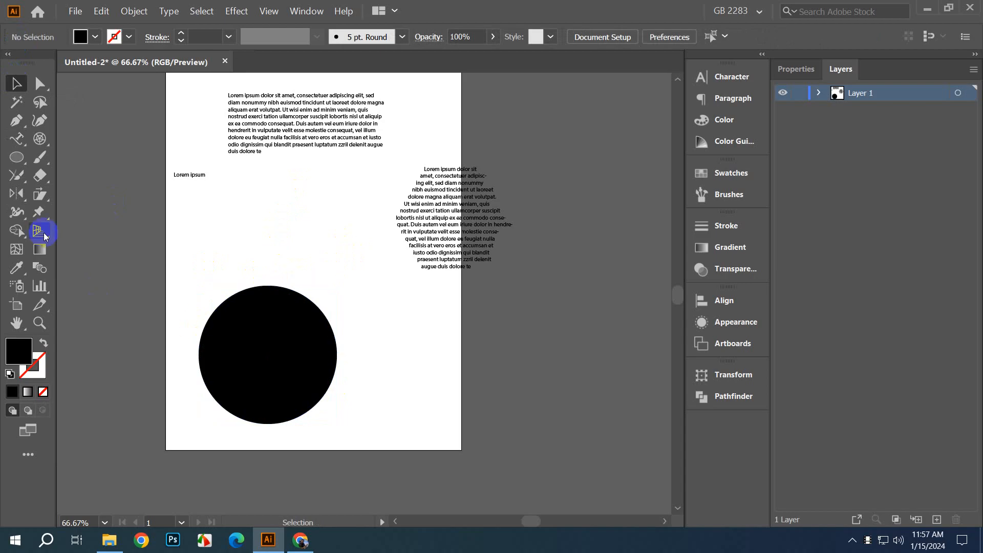
Step: Place placeholder text around the circle's outline with the regular Type tool, starting near the top of the circle
click(11, 137)
click(80, 139)
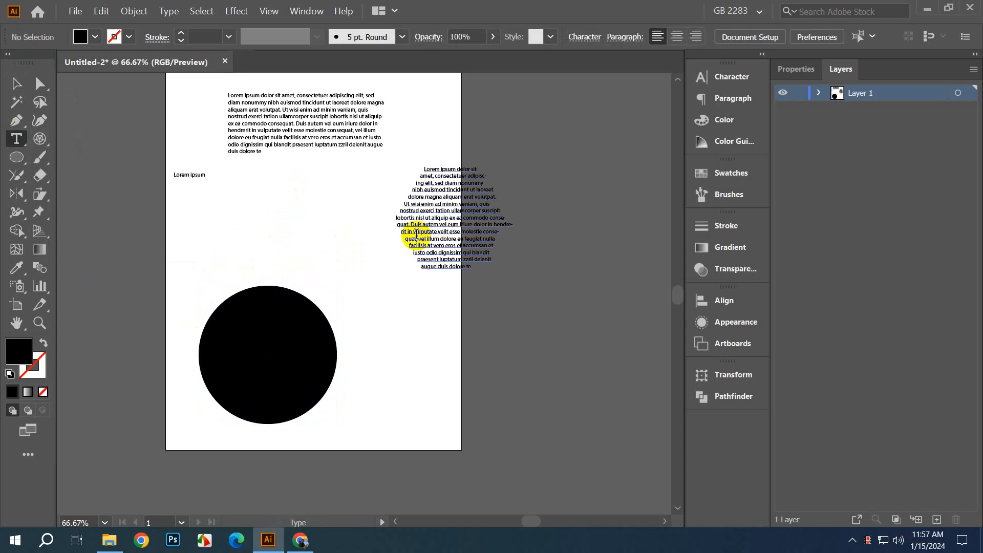
ctrl+click(294, 355)
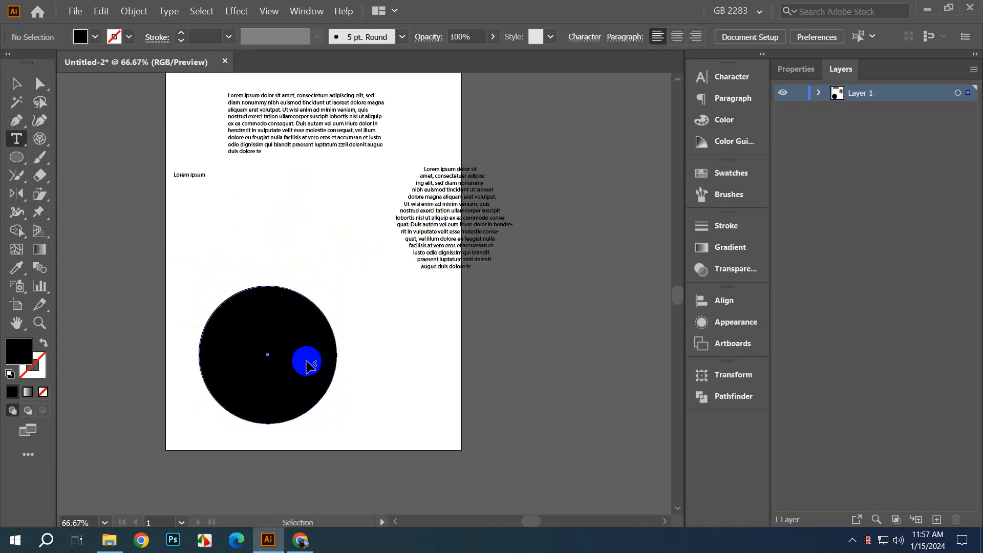
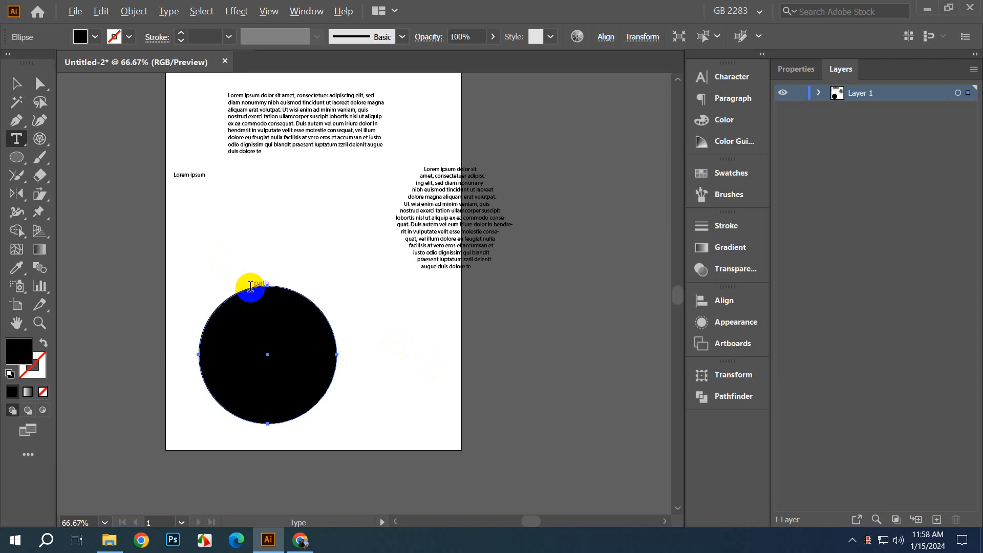
click(250, 285)
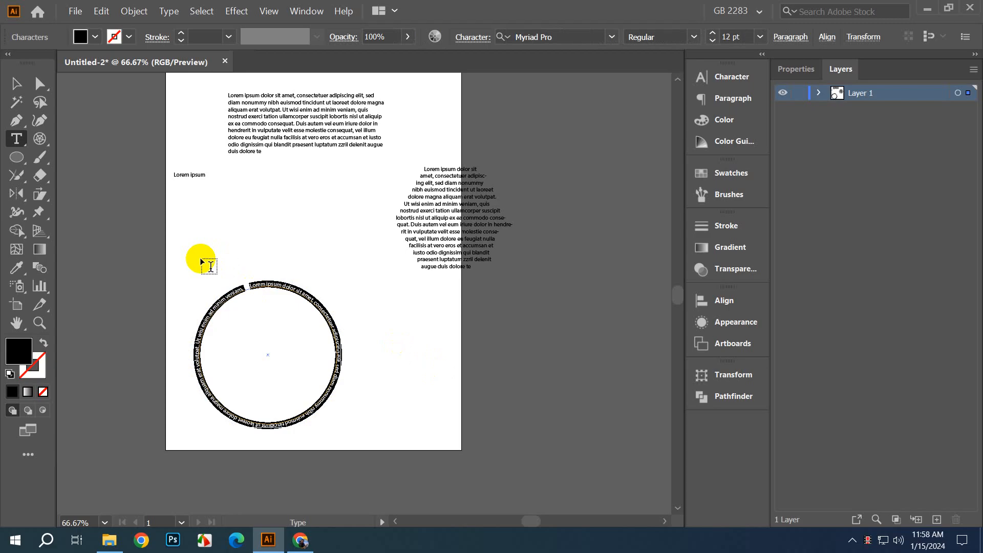
Step: Add vertical placeholder point text to the right of the circle with the Vertical Type tool, and deselect it
click(21, 139)
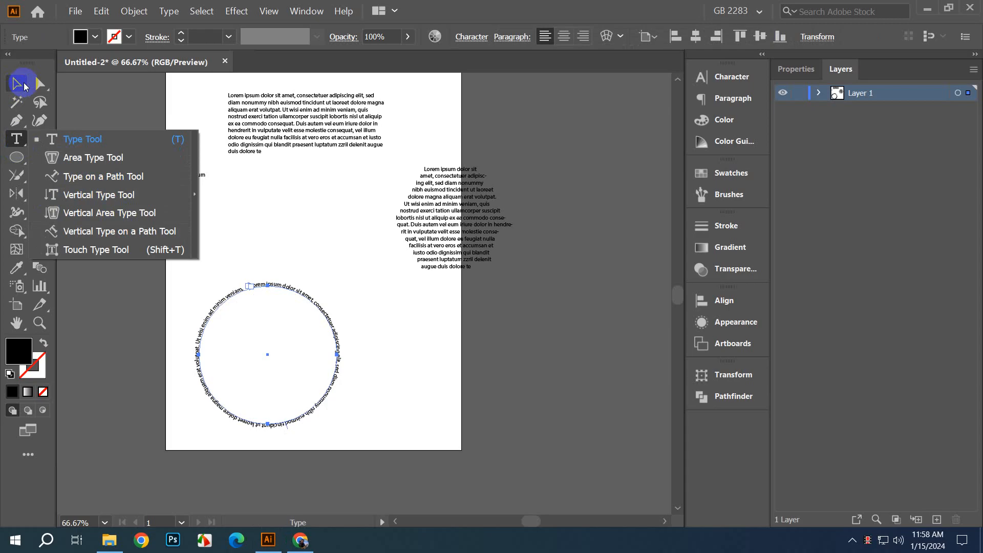
click(85, 187)
click(327, 322)
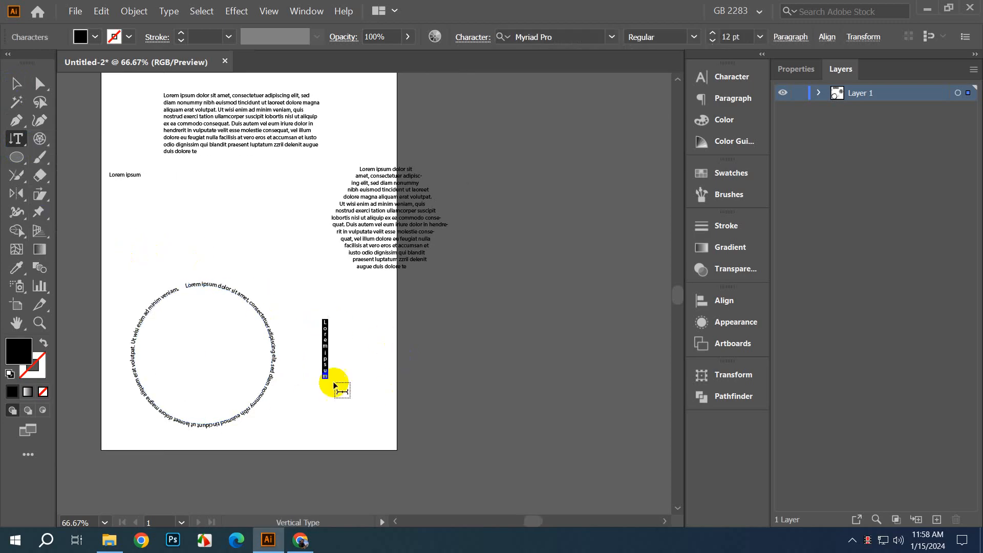
click(16, 83)
click(342, 352)
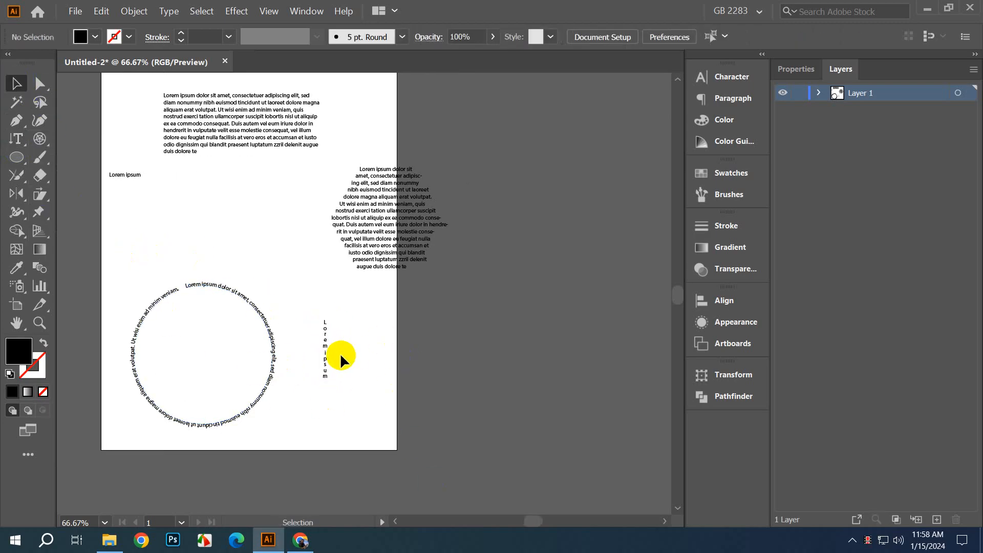
scroll(340, 353, up, 1)
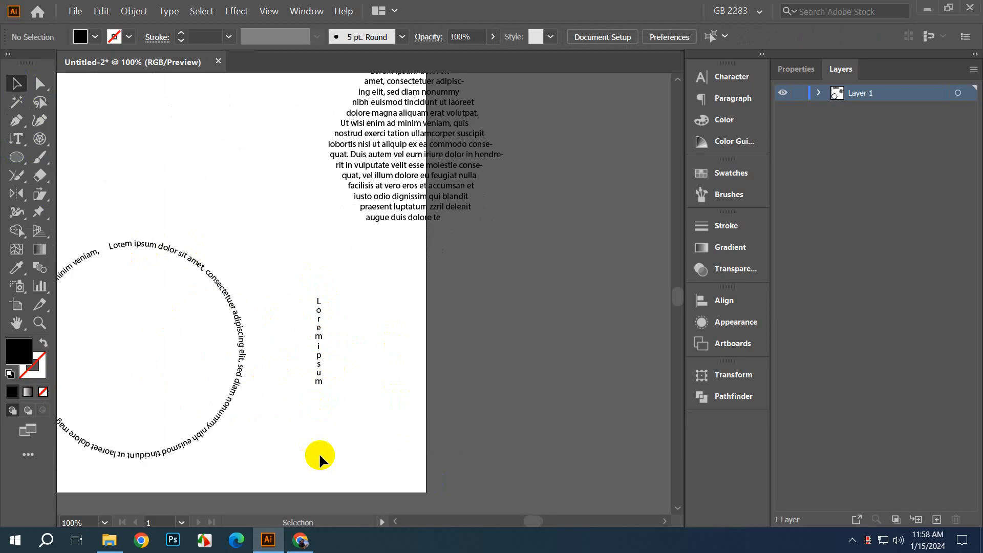
scroll(311, 346, down, 2)
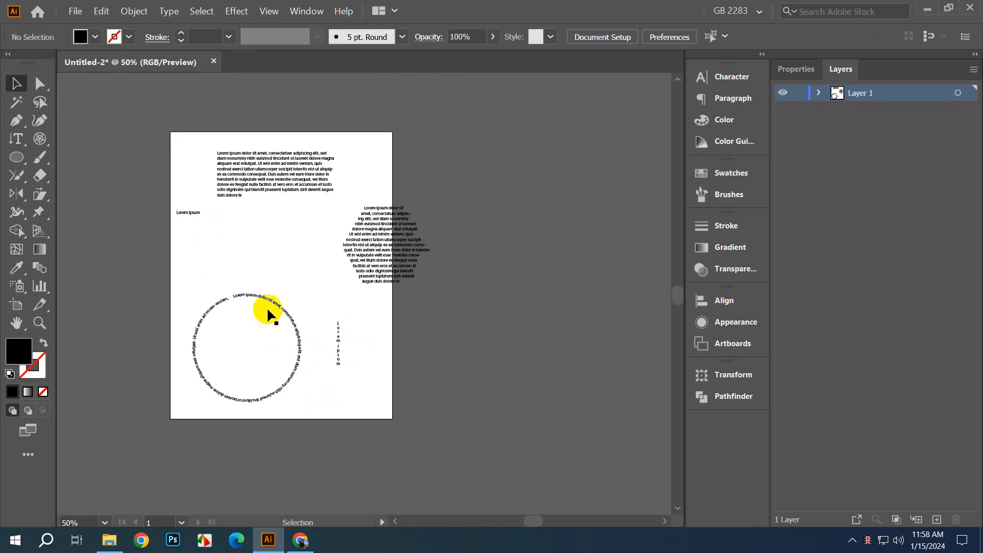
Step: Delete all text from the artboard: the circle text, vertical text, hexagon text, paragraph and short point text
click(249, 375)
key(Delete)
drag(252, 358, 399, 432)
key(Delete)
drag(317, 253, 447, 316)
key(Delete)
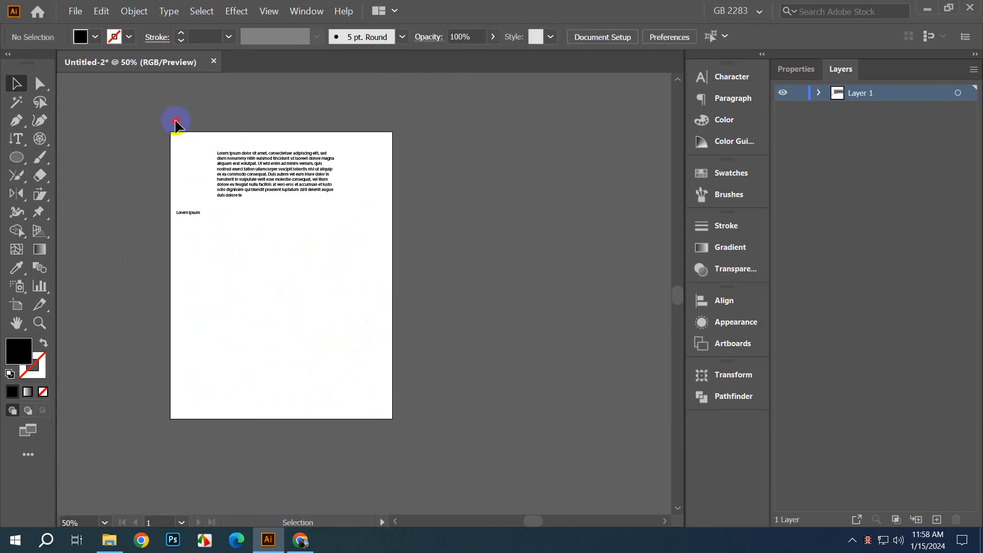
drag(175, 122, 294, 254)
key(Delete)
Step: Place "Lorem ipsum" point text near the middle of the artboard and scale it up to about 51 pt
drag(16, 139, 139, 246)
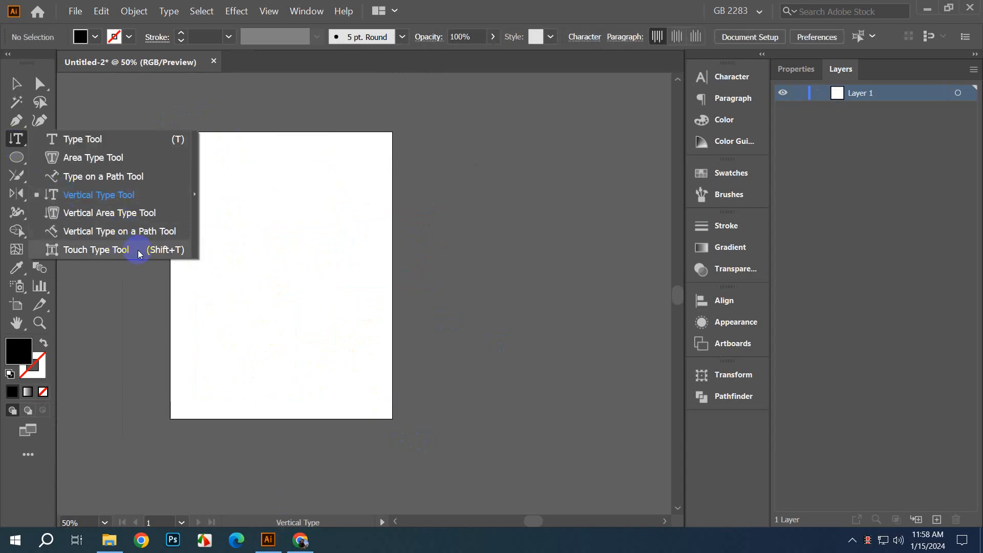
drag(139, 254, 51, 137)
click(228, 266)
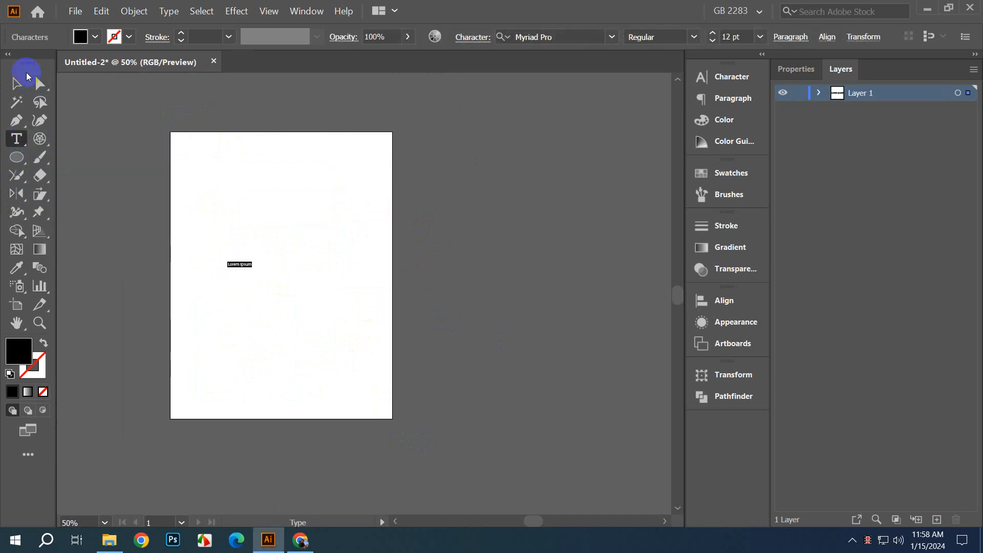
click(25, 77)
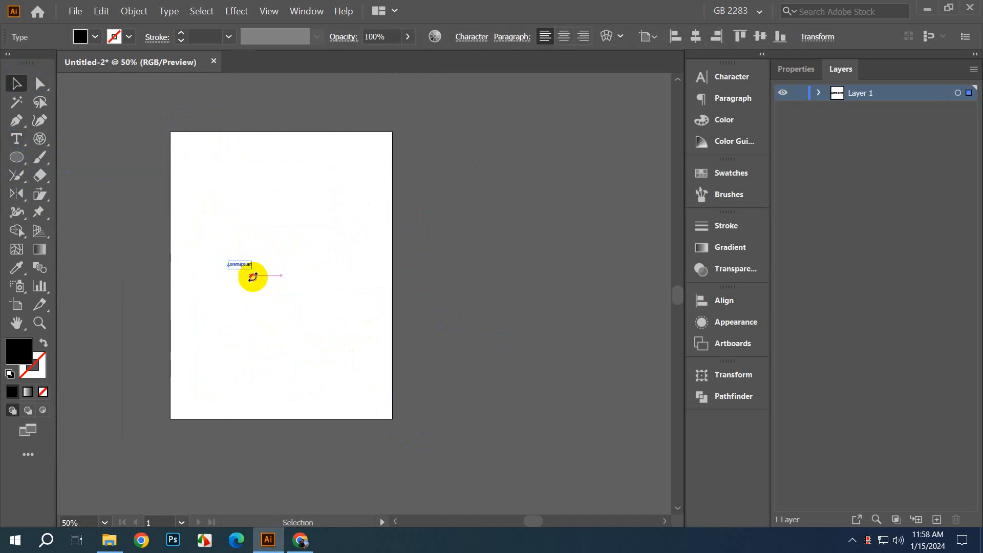
drag(251, 268, 294, 295)
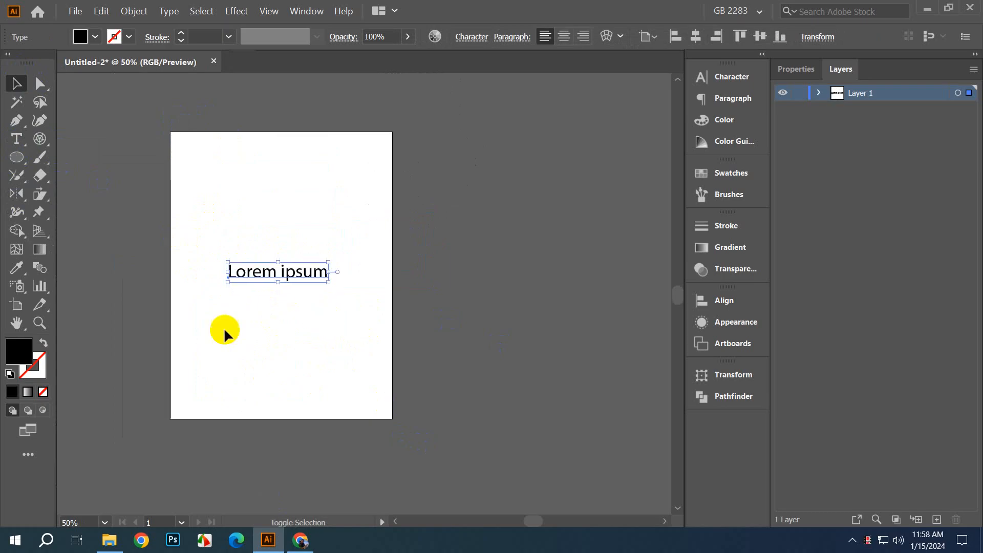
Step: Enlarge the letter "s" in "ipsum" with the Touch Type tool and rotate it about 90° clockwise
scroll(263, 287, up, 3)
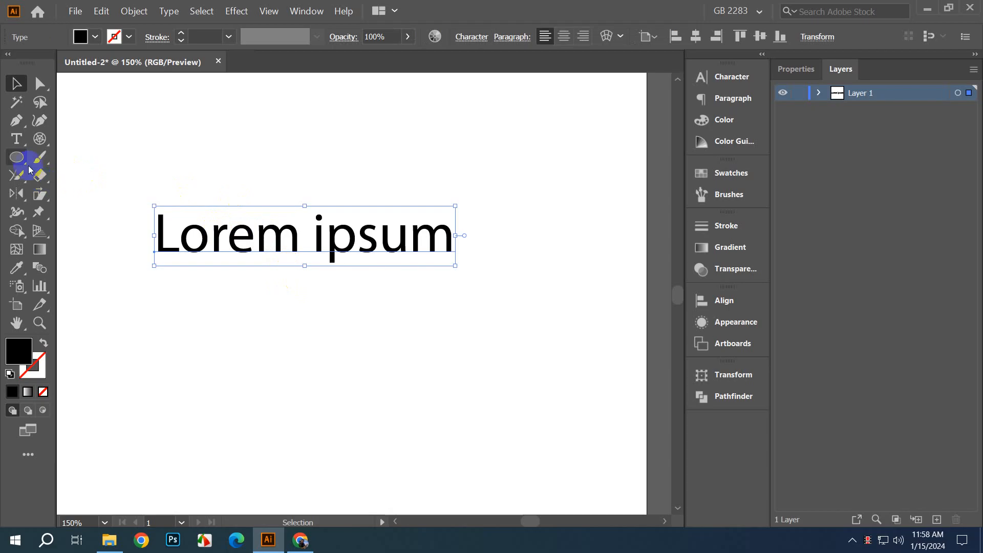
click(16, 138)
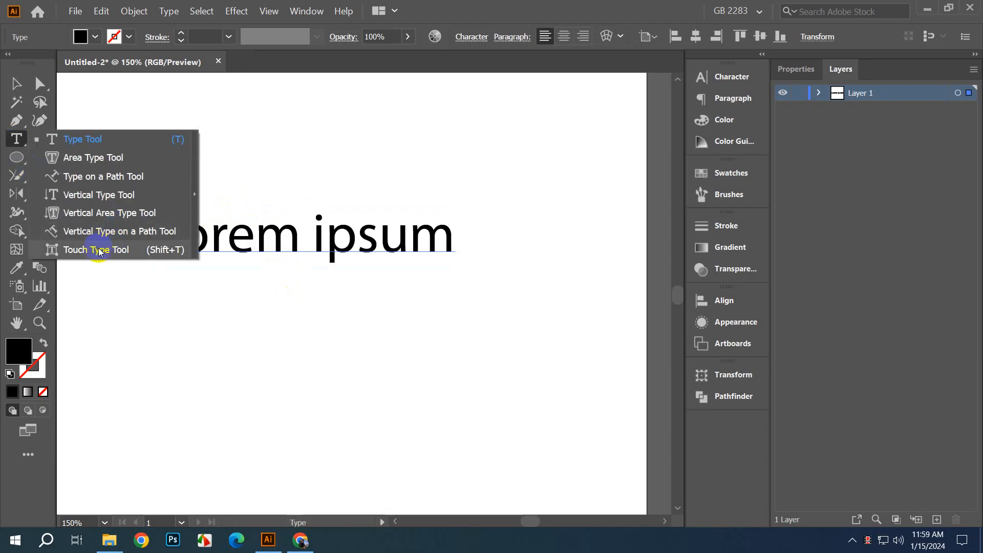
click(100, 250)
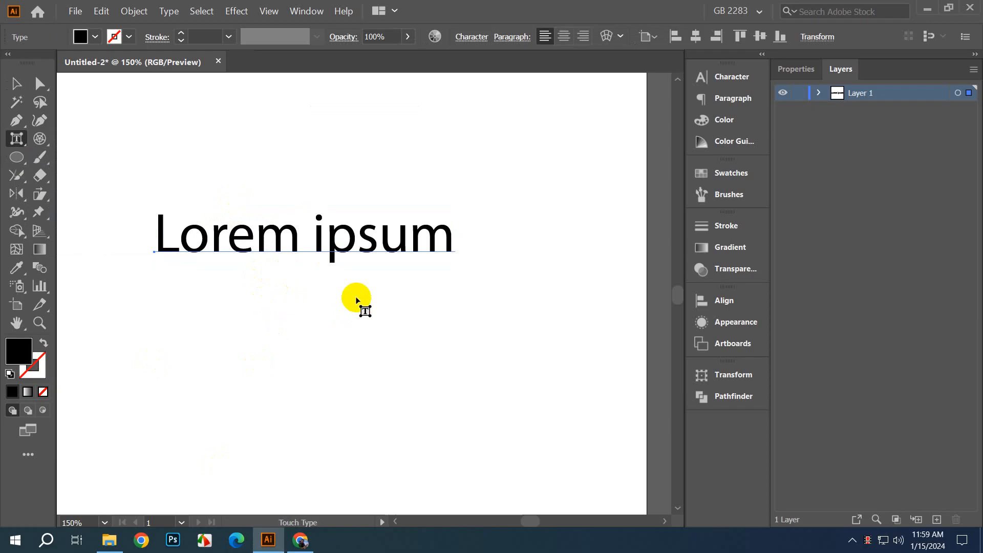
click(342, 251)
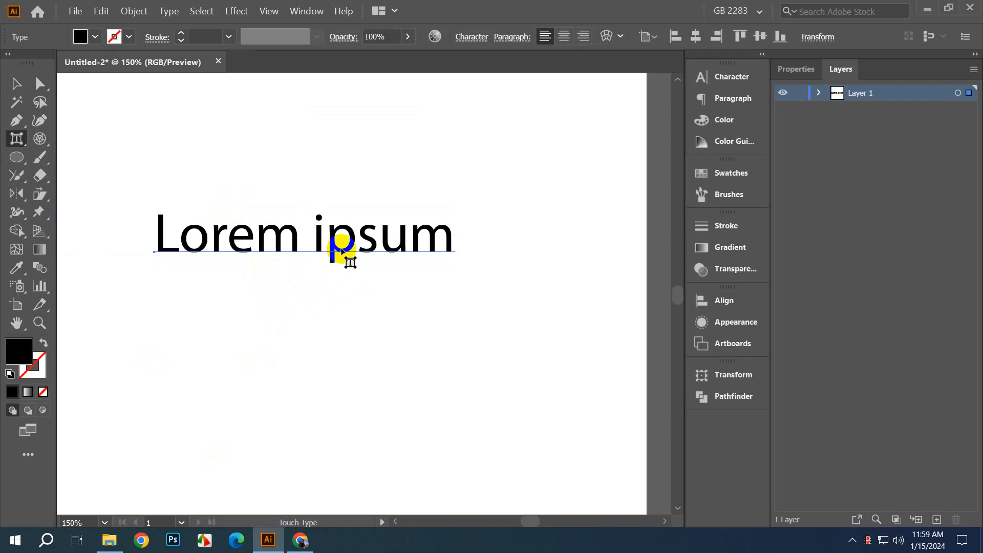
click(368, 240)
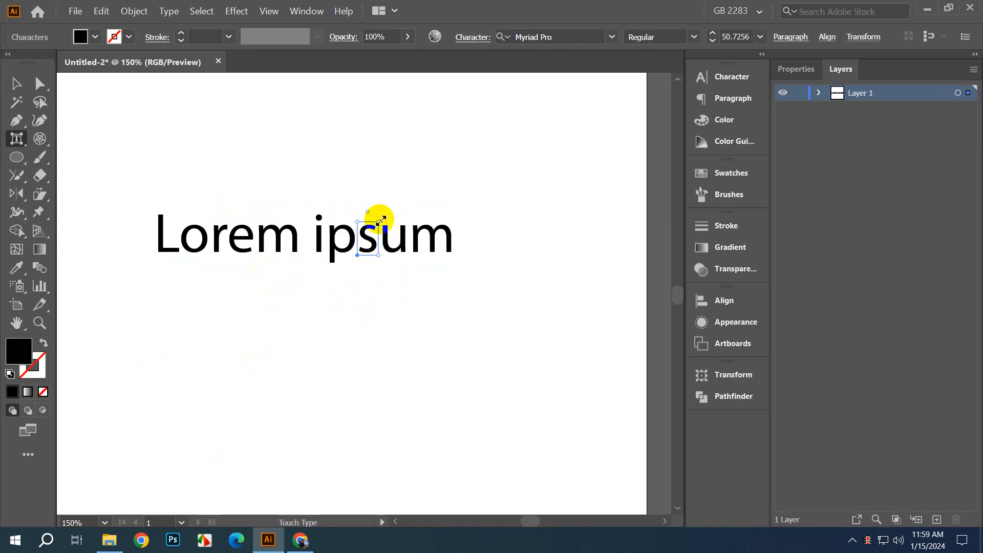
drag(378, 221, 438, 195)
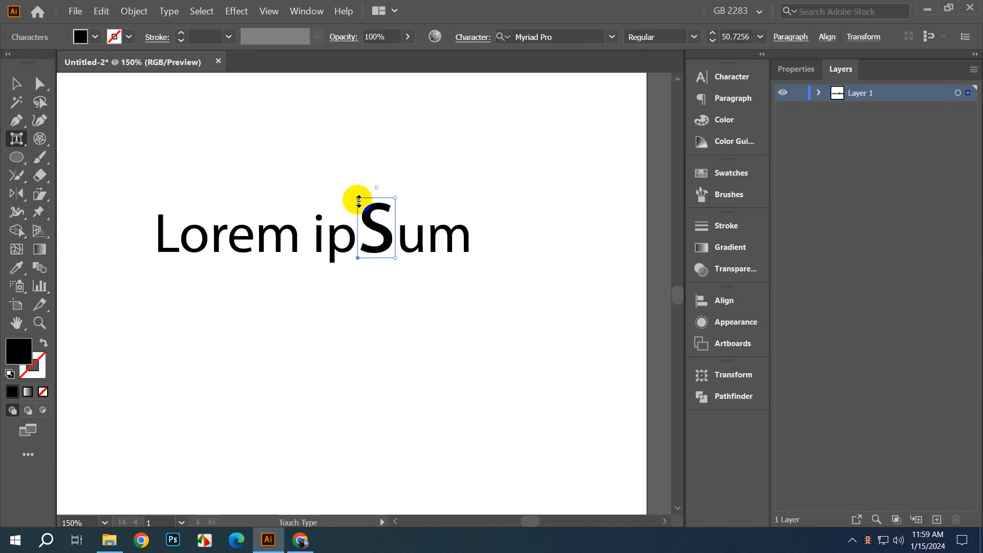
drag(377, 187, 432, 250)
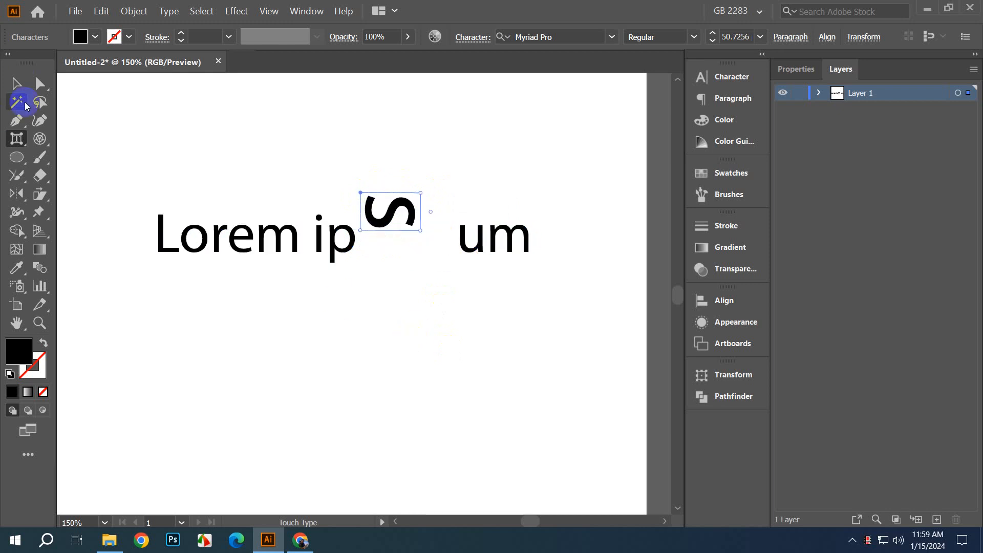
Step: Replace the rotated "s" with the letter "m" using the Type tool, and deselect the text
click(17, 83)
click(20, 135)
drag(19, 136, 87, 138)
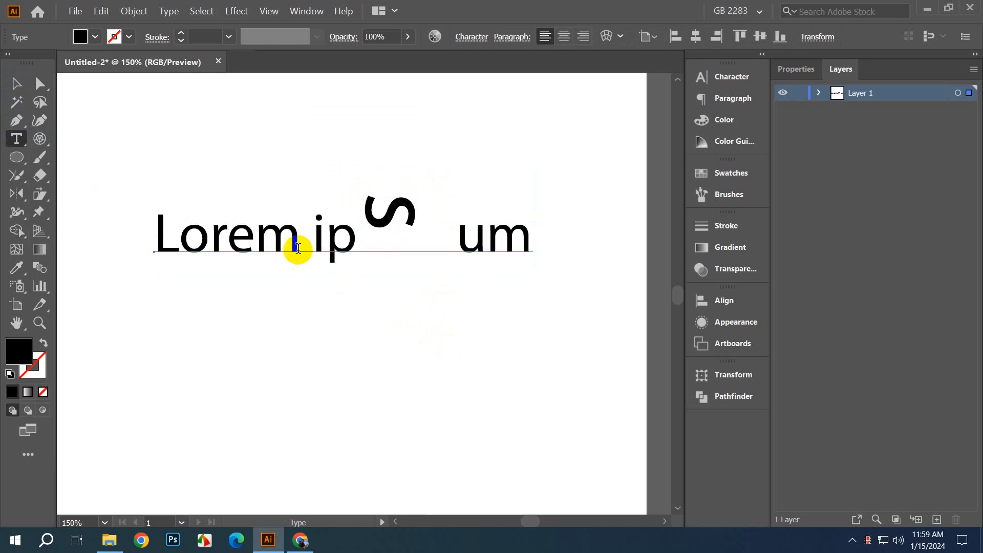
click(378, 251)
key(Right)
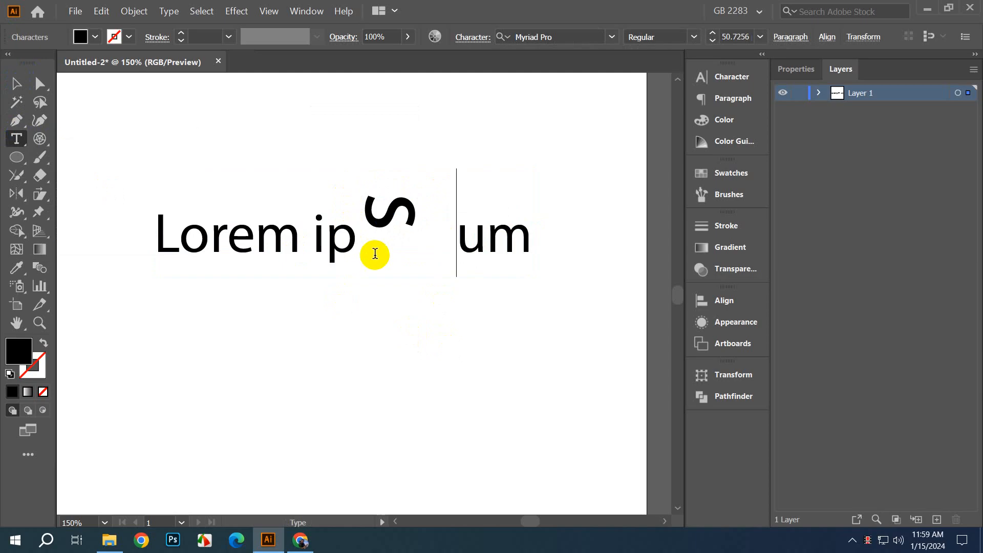
key(BackSpace)
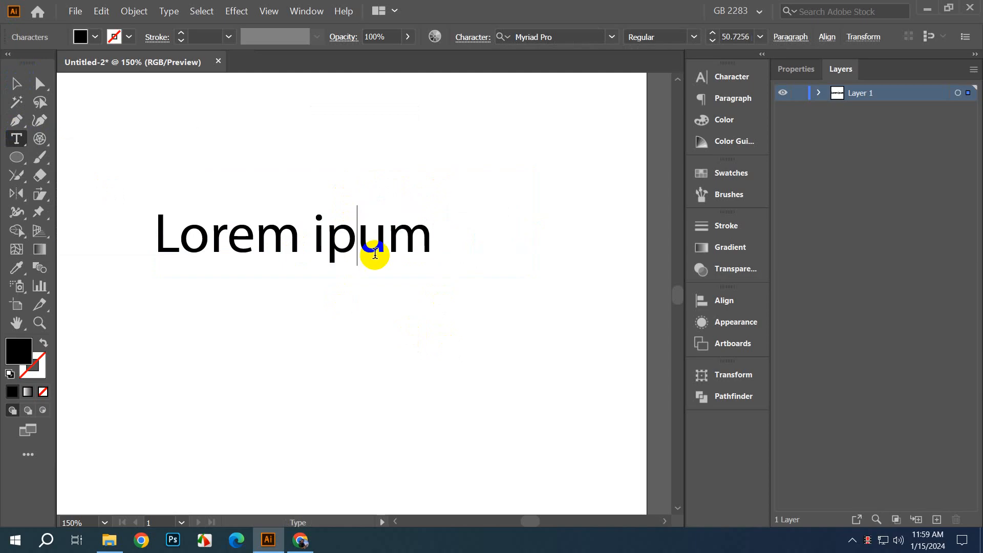
text(m)
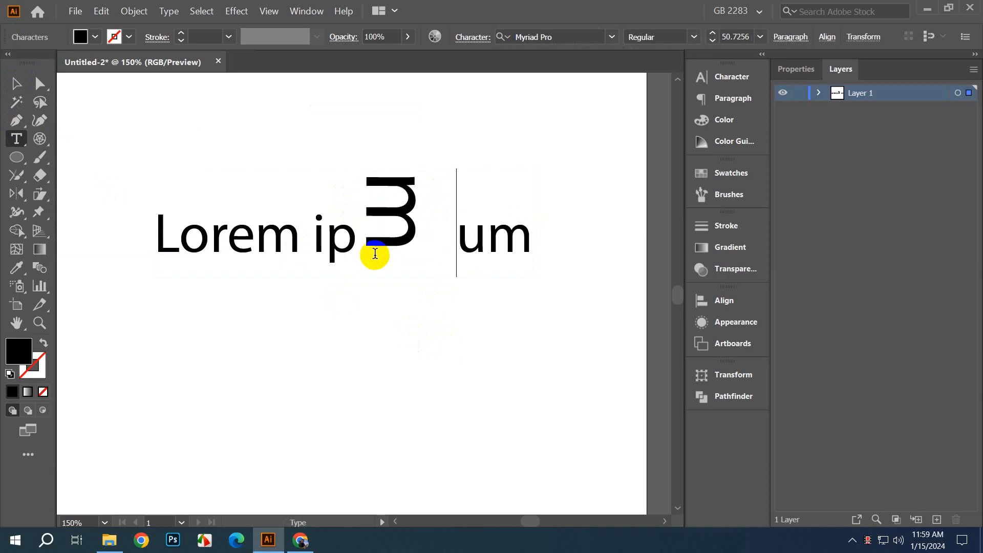
click(16, 83)
click(287, 121)
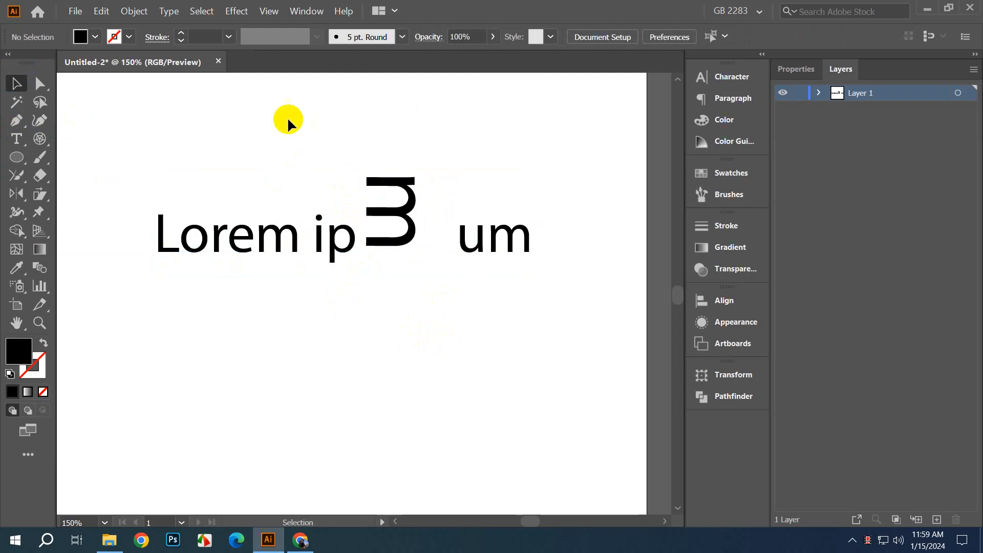
Step: Delete the modified text and place new "Lorem ipsum" point text near the middle of the artboard
drag(289, 121, 456, 315)
key(Delete)
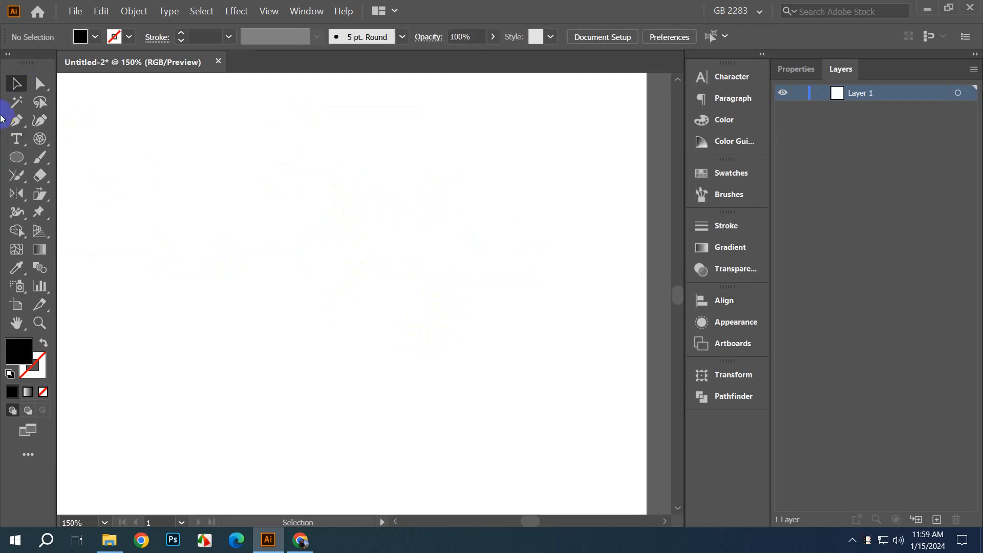
click(15, 139)
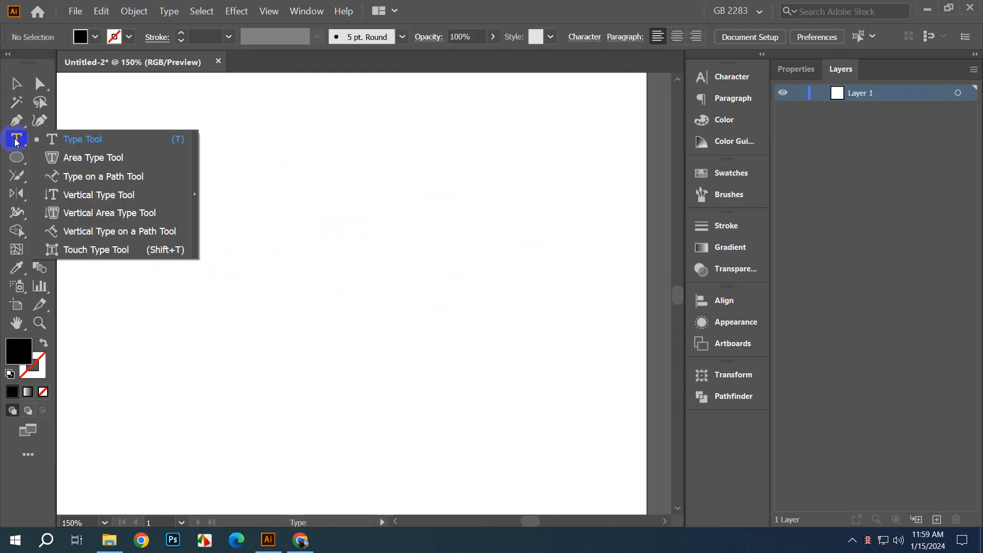
click(16, 83)
click(28, 141)
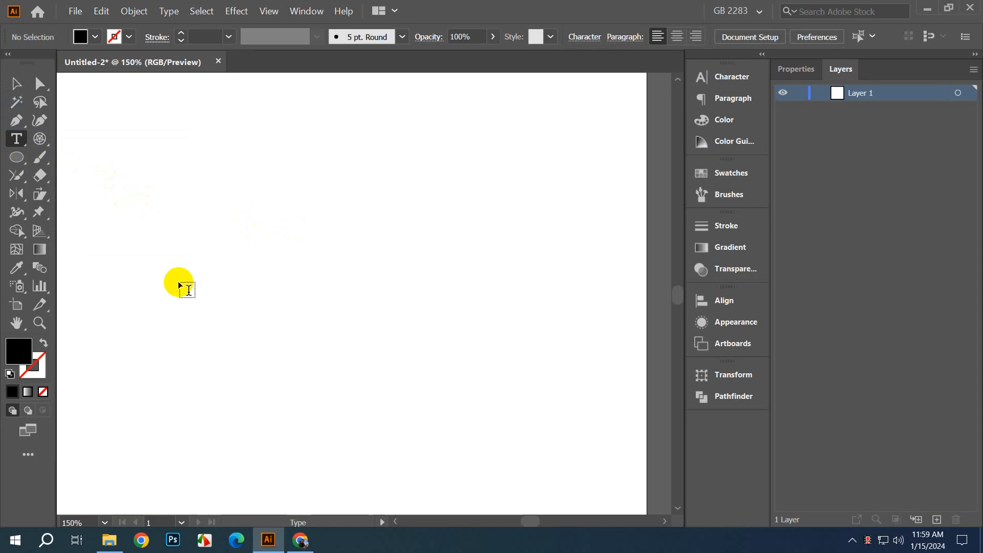
click(276, 222)
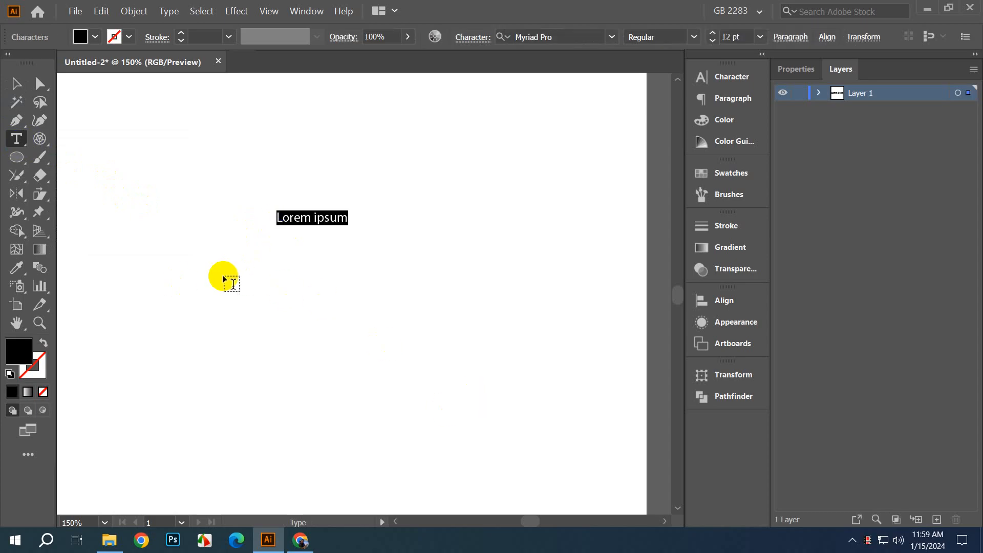
Step: Draw a placeholder area text frame below the "Lorem ipsum" point text, and delete both text objects
drag(223, 277, 492, 456)
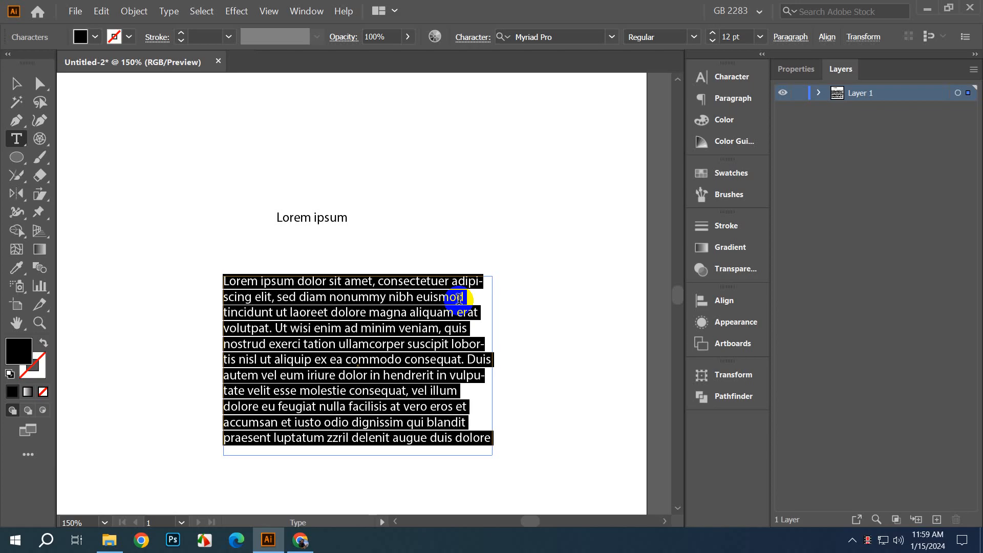
click(15, 83)
drag(149, 136, 470, 458)
key(Delete)
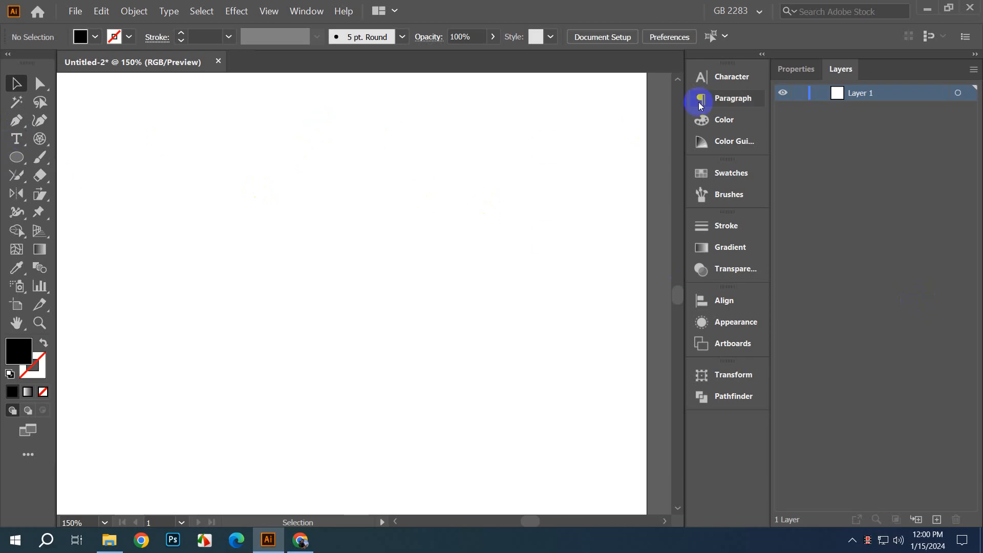
Step: Review the Paragraph and Character settings, close them and activate the Type tool
click(723, 81)
click(724, 100)
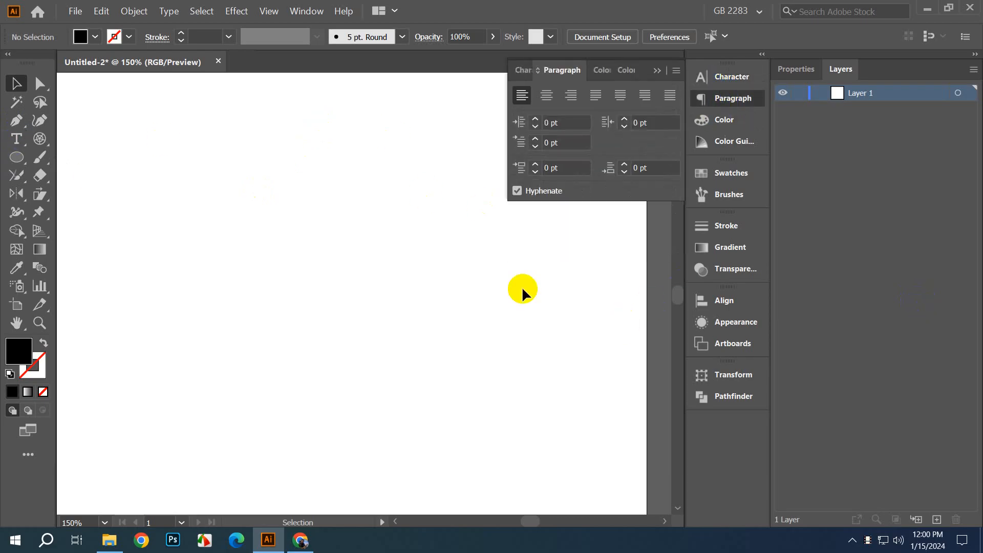
click(714, 78)
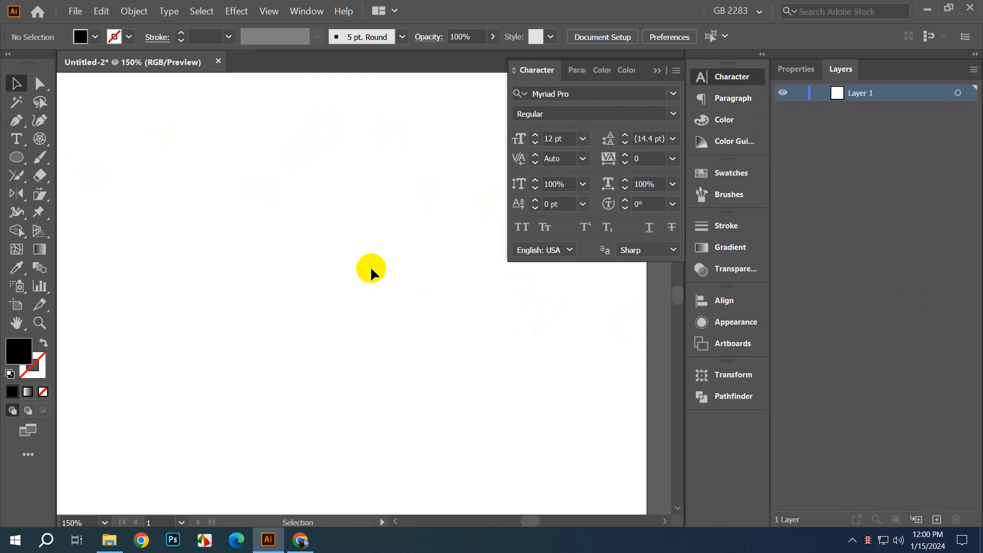
click(656, 71)
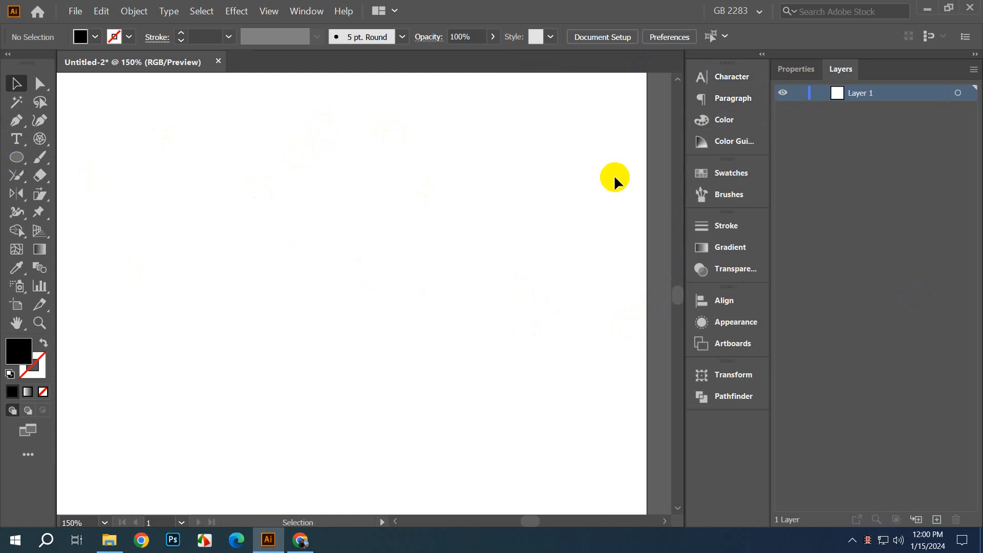
click(17, 139)
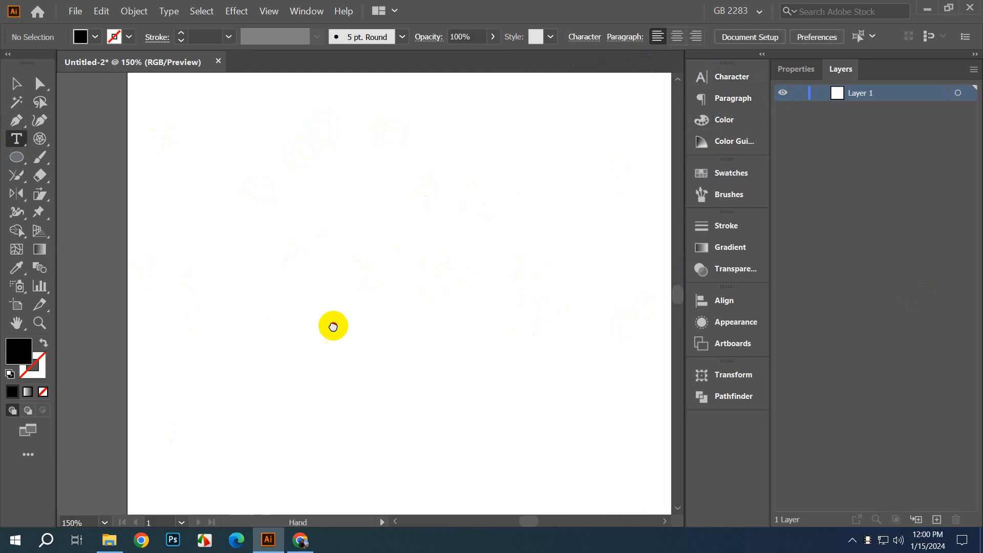
Step: Switch to Chrome, search Google for "typography" in the new tab and browse the results
click(300, 541)
click(492, 12)
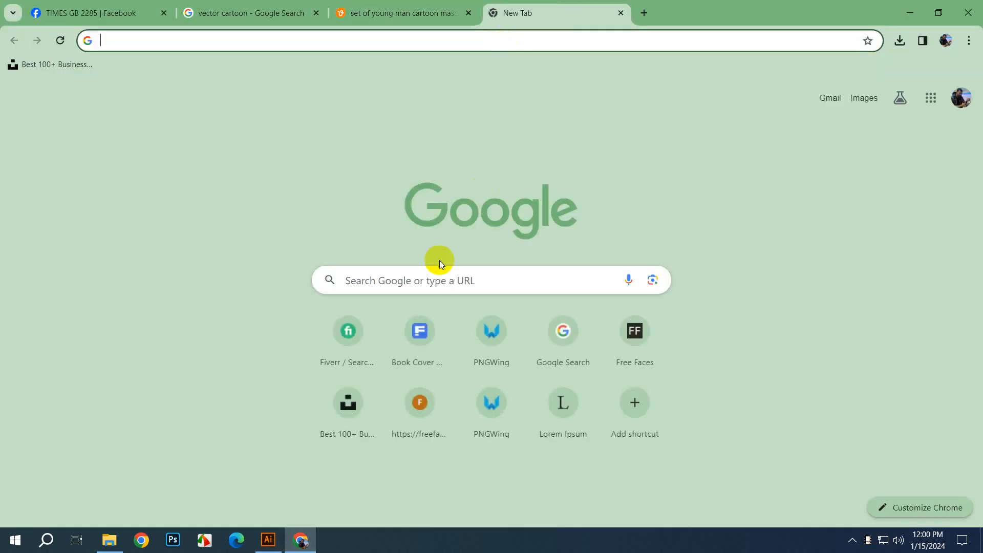
click(444, 280)
text(typ)
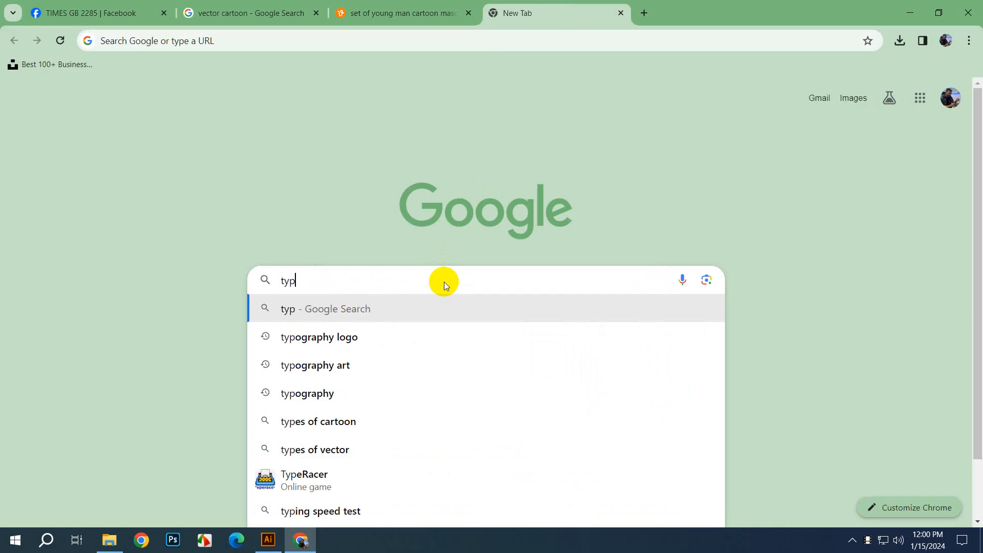
key(Down)
key(Down)
key(Down)
key(Return)
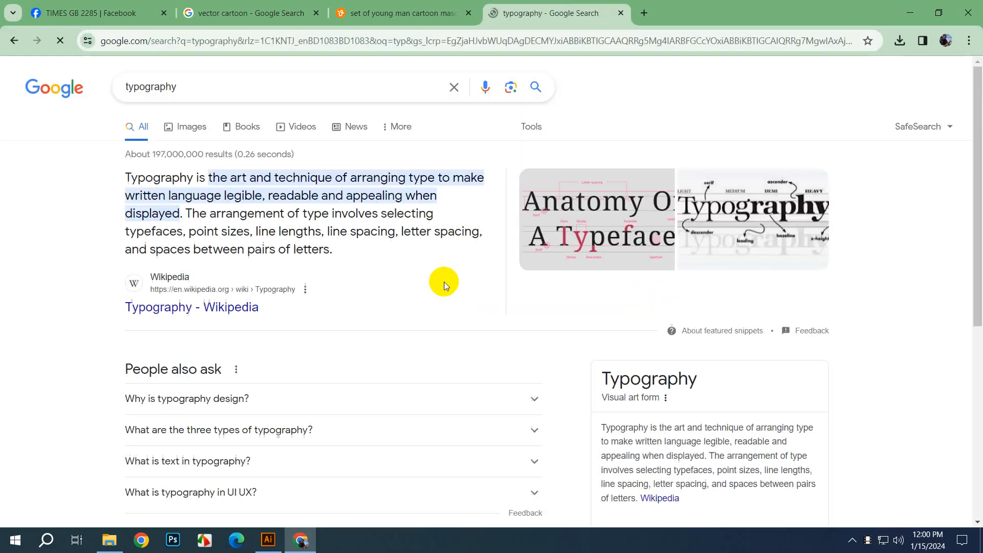
scroll(328, 180, down, 1)
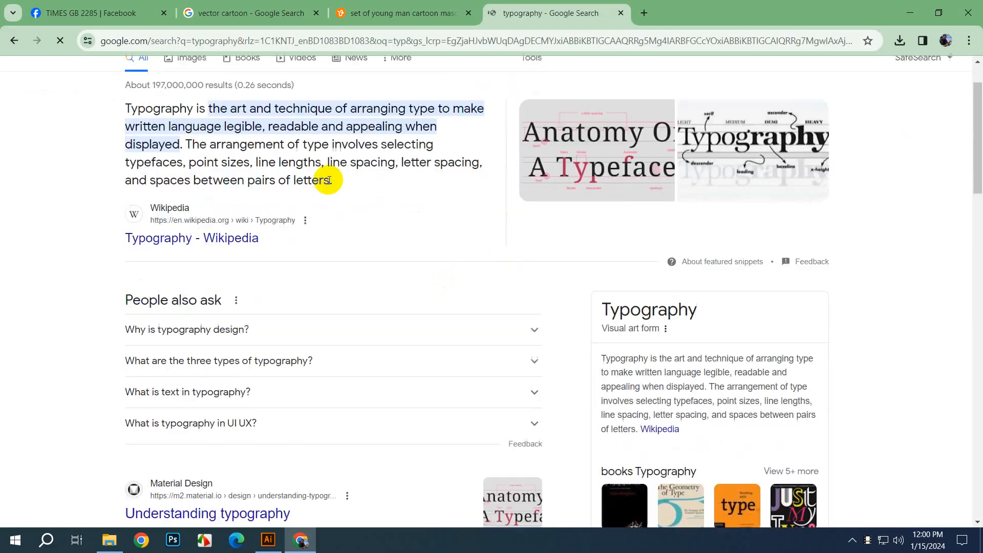
scroll(328, 180, down, 4)
scroll(324, 180, up, 3)
Step: Search Google for "flyer design 2023" and look through the results
drag(237, 75, 55, 64)
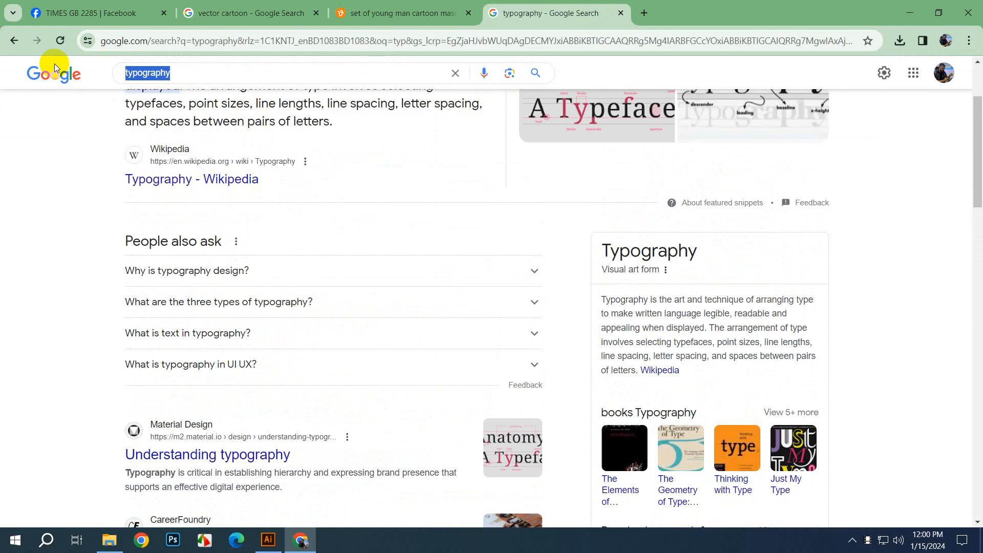
text(f)
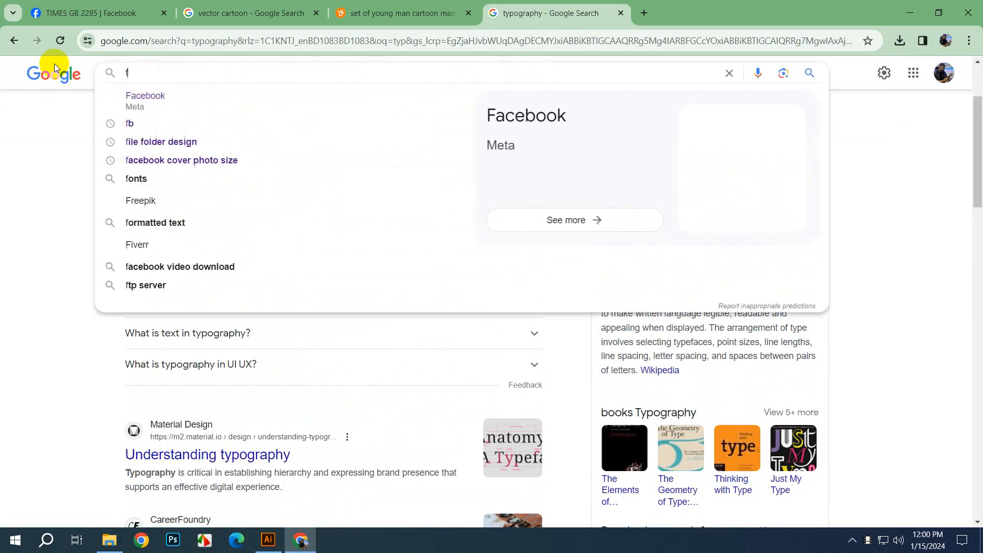
text(lyer design)
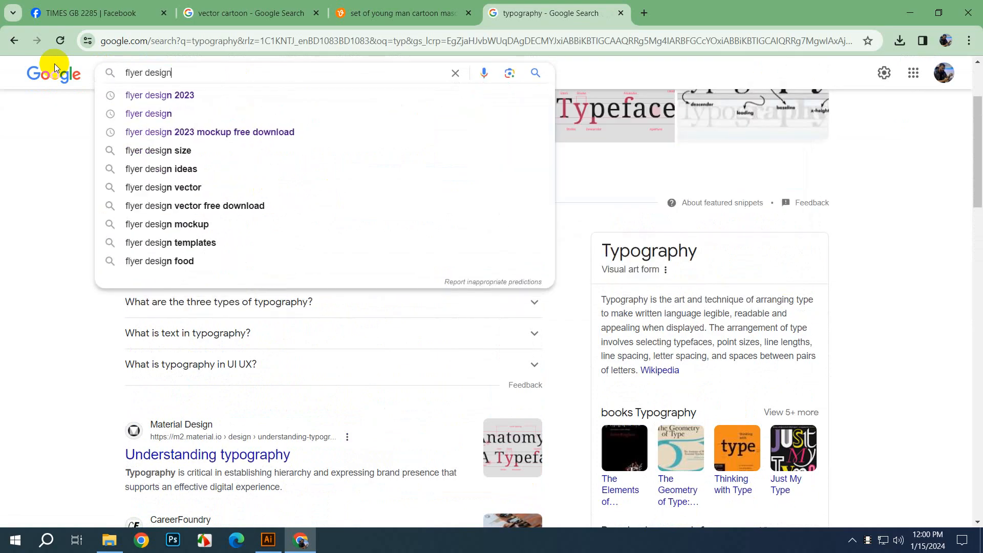
key(Down)
key(Return)
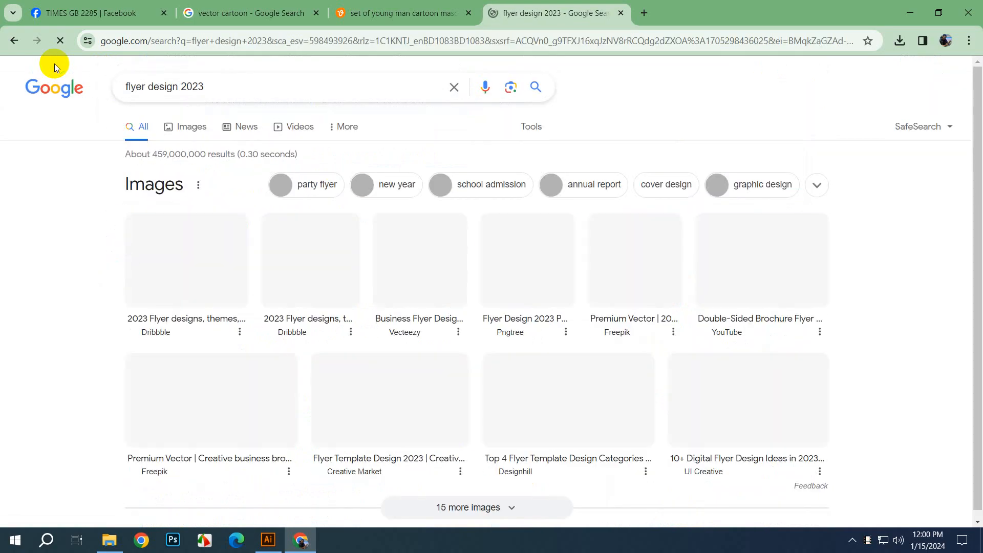
scroll(333, 271, down, 1)
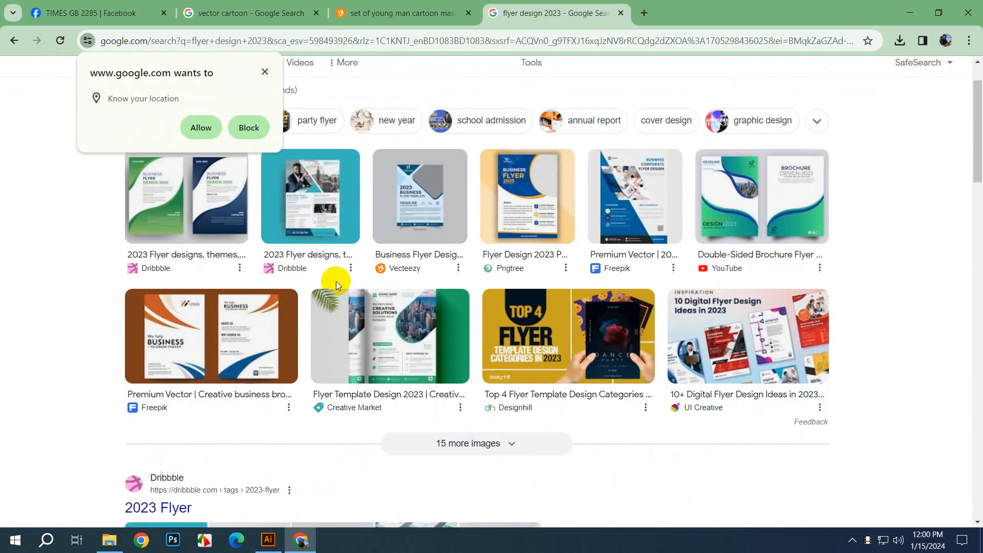
scroll(563, 333, down, 1)
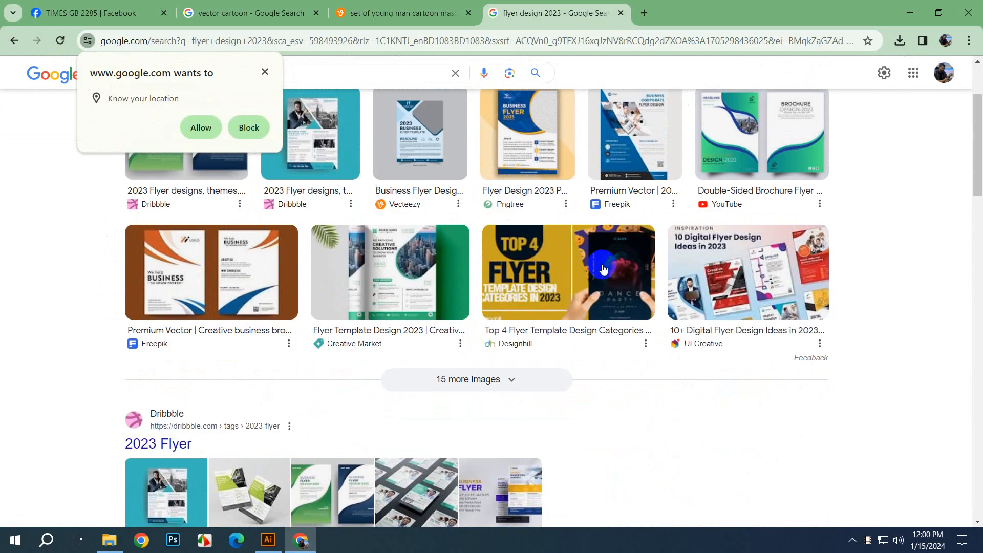
scroll(286, 331, down, 3)
scroll(358, 302, down, 5)
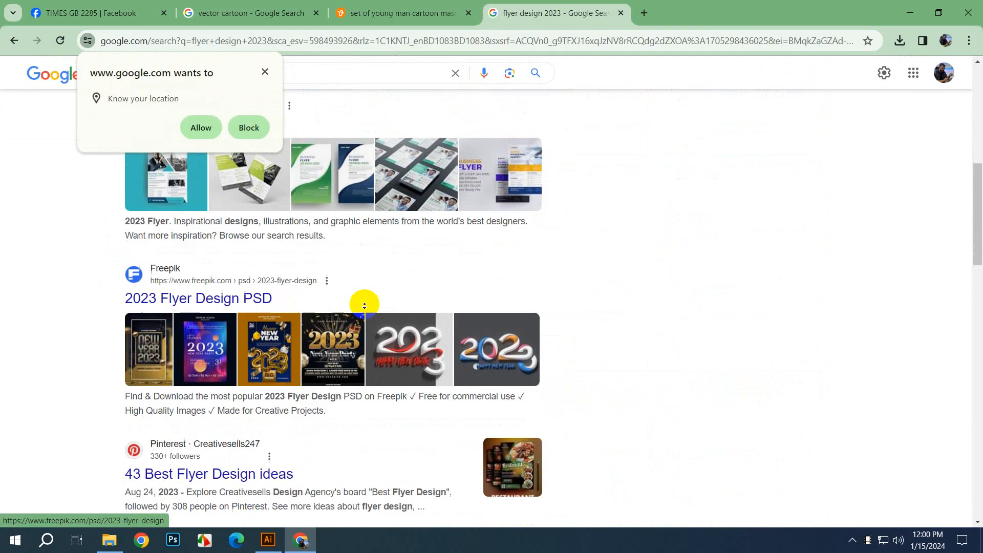
scroll(773, 305, up, 10)
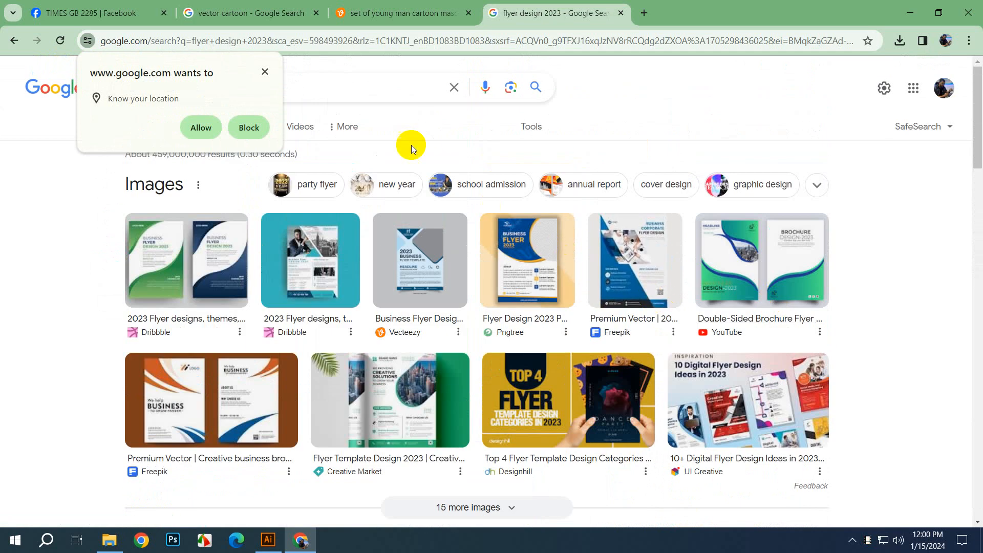
Step: Dismiss the location request and view the image results for the flyer search
click(265, 72)
click(189, 126)
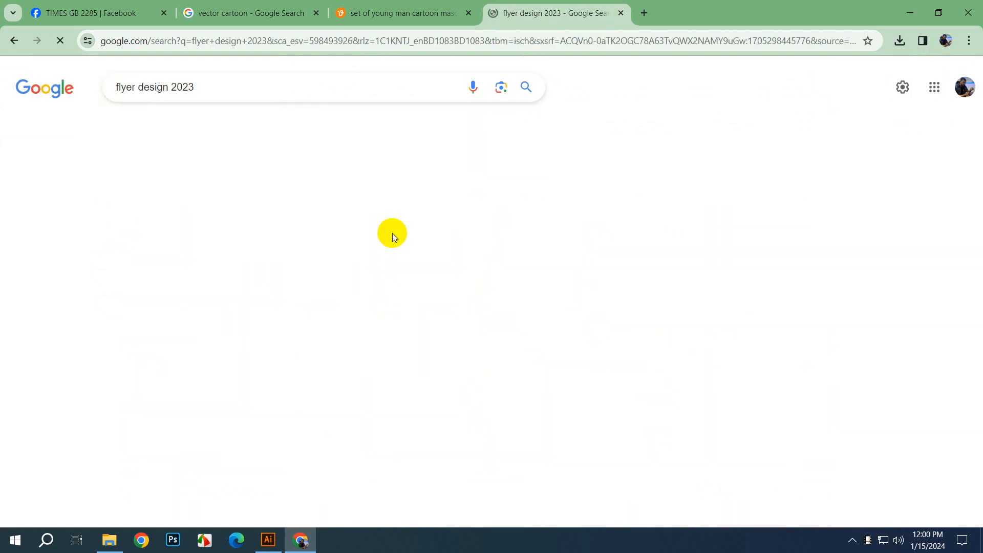
scroll(393, 237, down, 3)
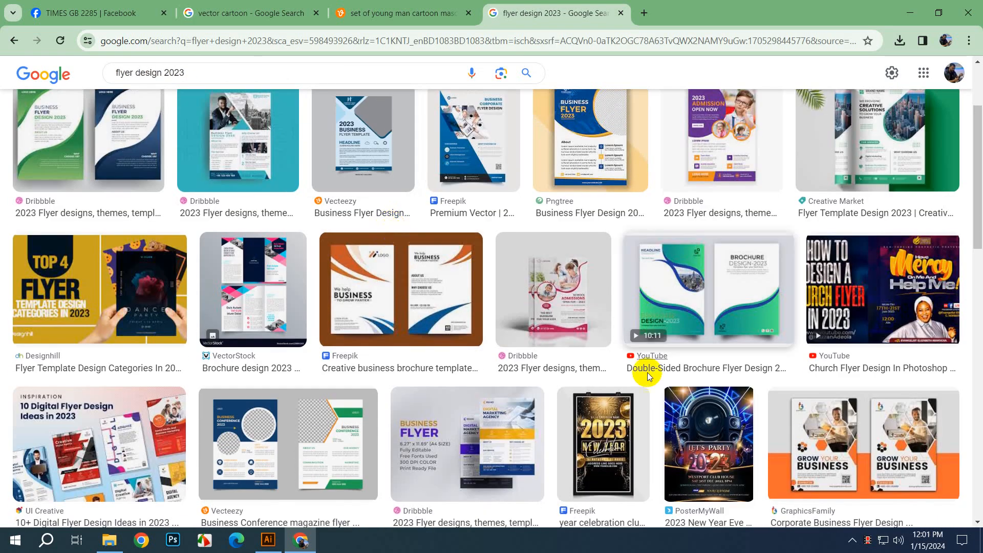
Step: Preview the church flyer, the 2023 New Year celebration flyer and the "10 Digital Flyer Design Ideas in 2023" image
click(824, 299)
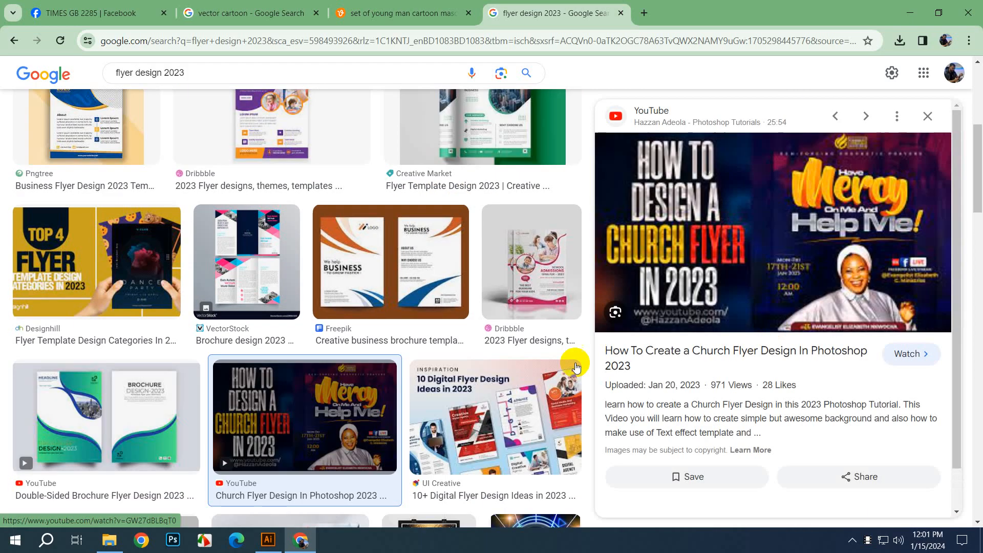
scroll(783, 402, down, 3)
scroll(783, 402, down, 3)
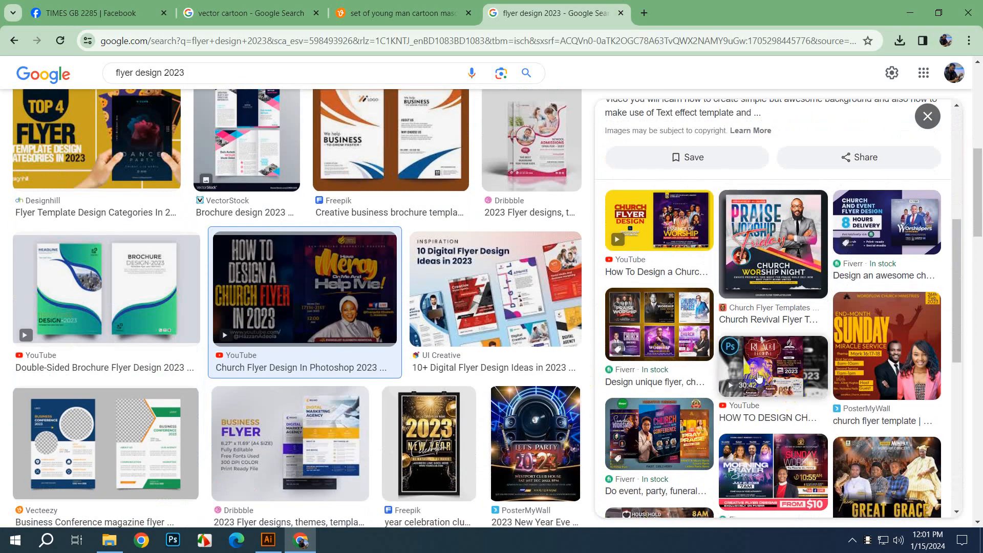
click(464, 463)
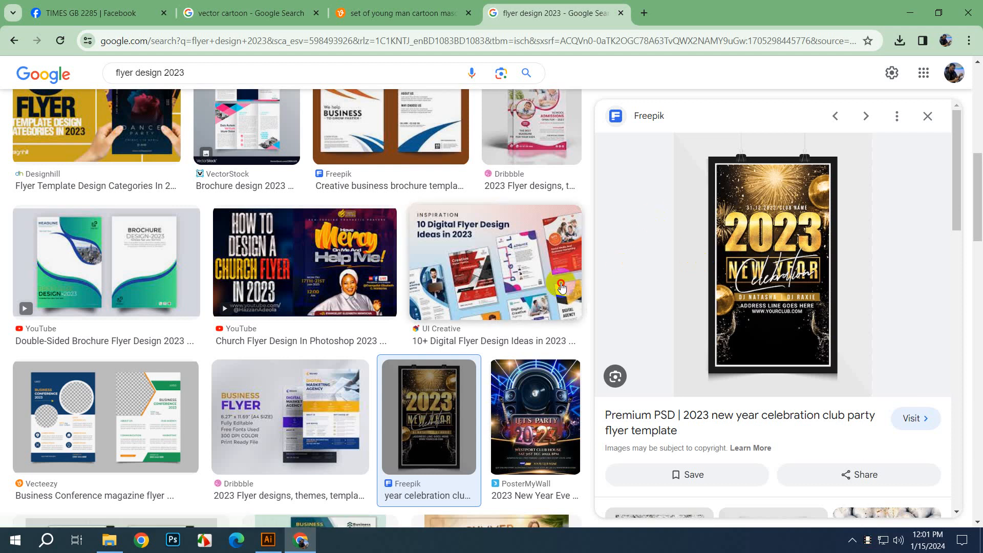
click(563, 283)
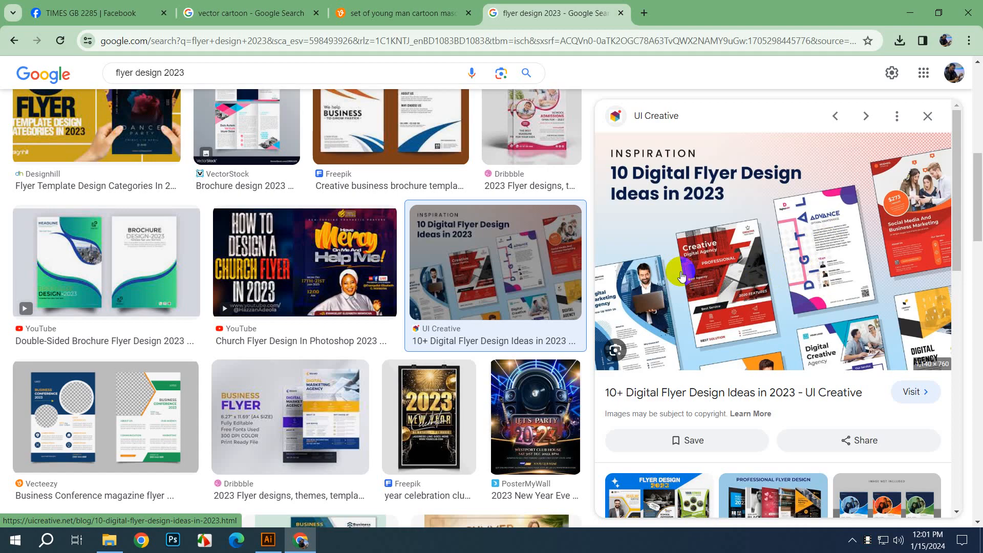
Step: Switch back to Illustrator and place the point text "typography" in the upper part of the artboard
click(268, 539)
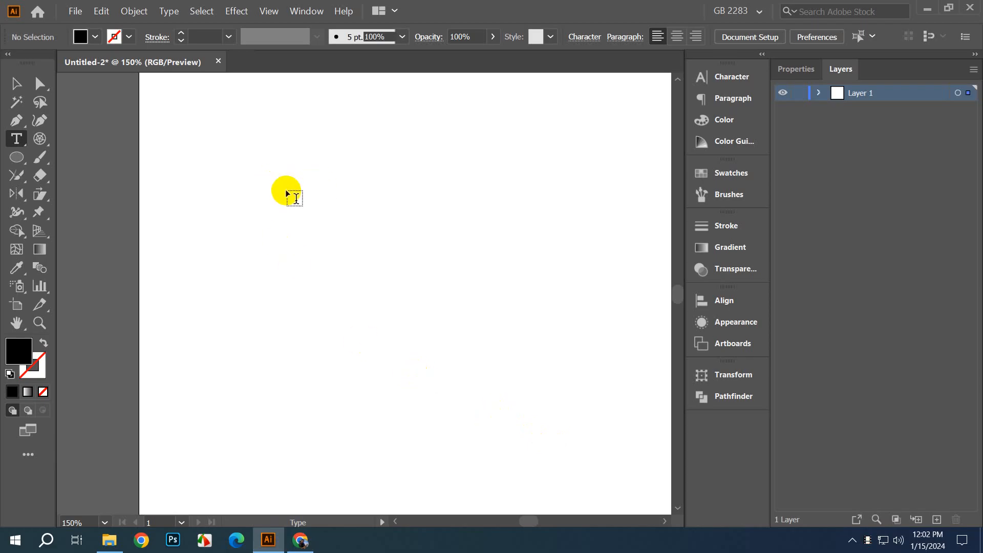
click(277, 179)
text(typo)
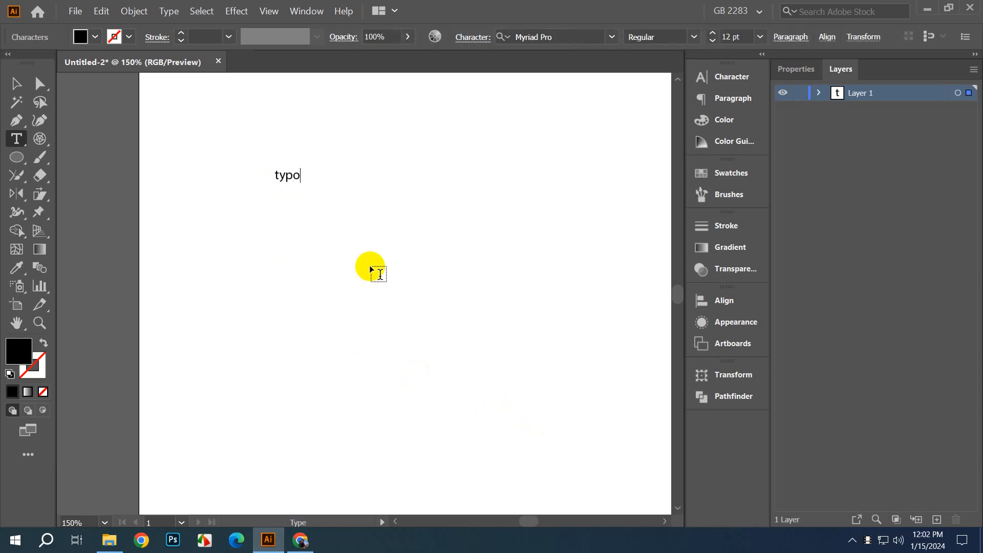
text(hy)
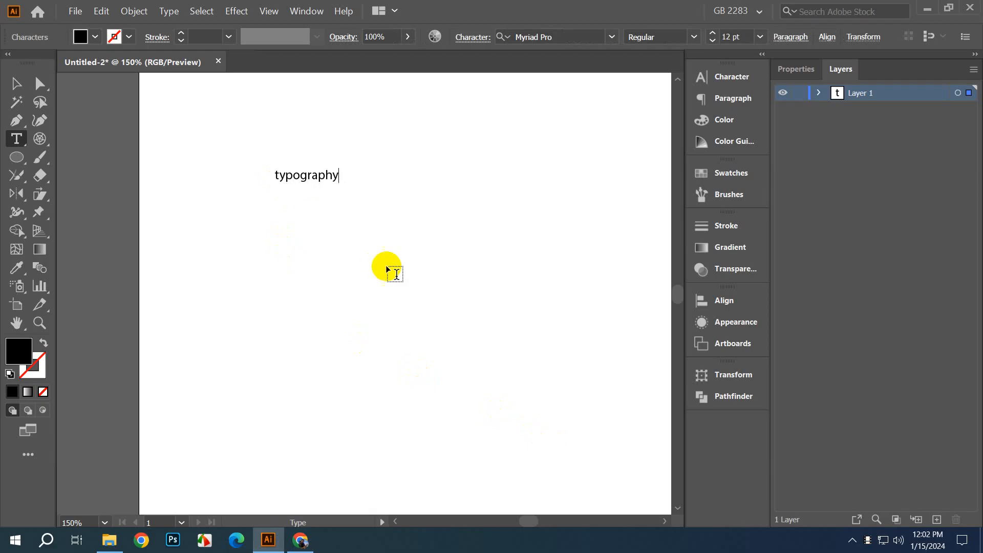
Step: Scale the "typography" text up to about 50 pt and reposition it on the artboard
click(16, 84)
drag(338, 183, 543, 324)
click(440, 324)
drag(377, 262, 296, 326)
click(336, 274)
scroll(338, 276, down, 4)
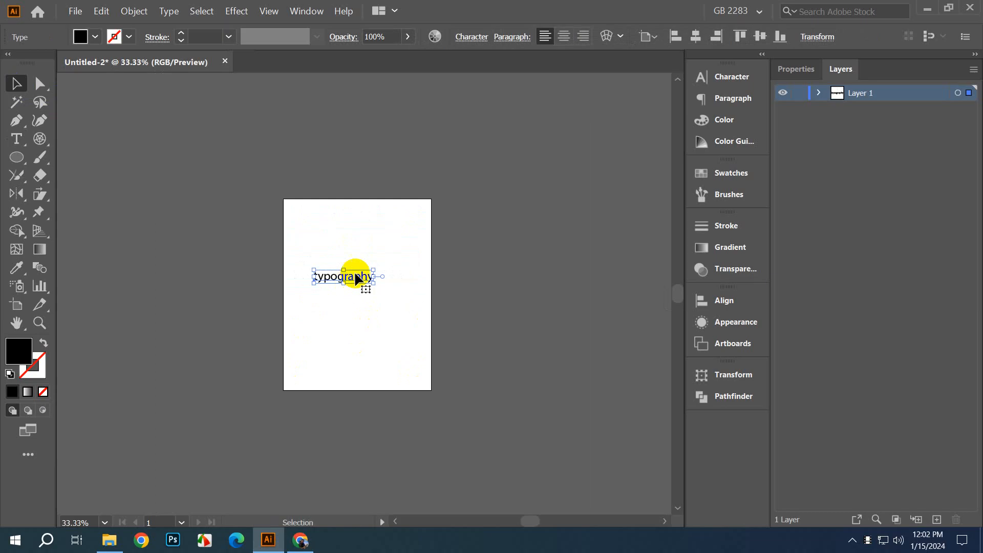
Step: Centre the "typography" text on the artboard horizontally and vertically, and move it up near the artboard's top edge
click(695, 36)
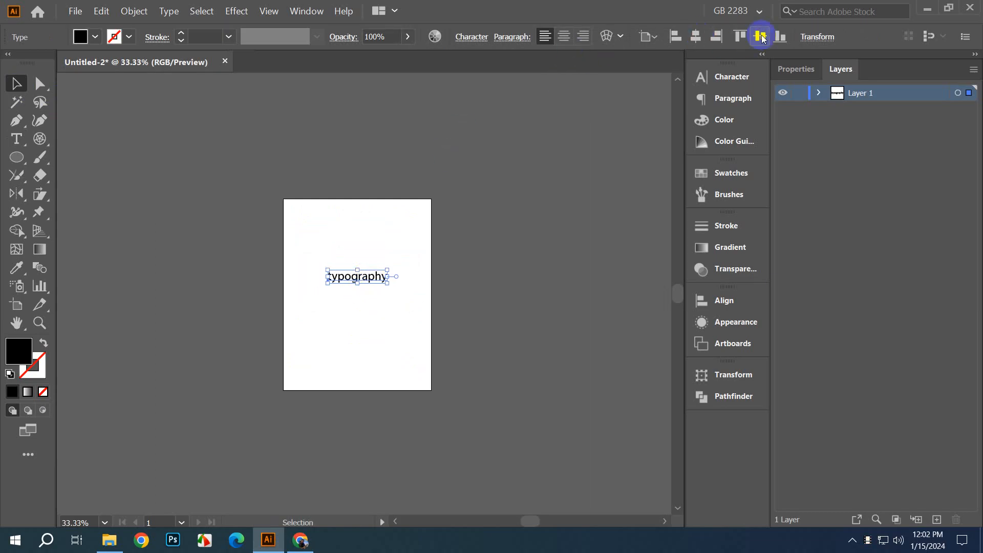
click(760, 36)
click(396, 342)
scroll(334, 314, up, 1)
drag(377, 280, 396, 220)
scroll(382, 201, up, 2)
Step: Duplicate the "typography" text directly below itself, replace the copy's wording with "typeface" and deselect it
click(383, 202)
double_click(395, 218)
key(ctrl+a)
text(t)
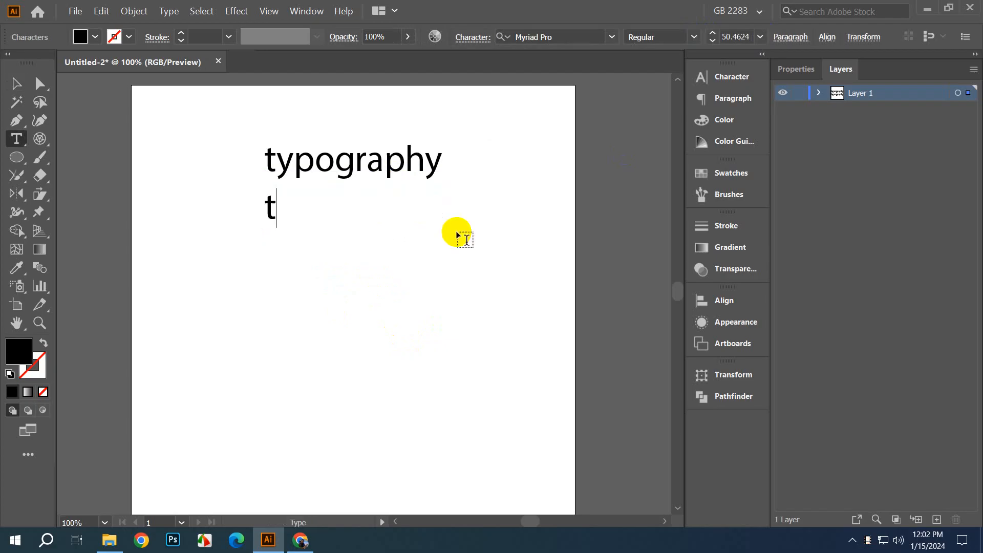
text(ypeface)
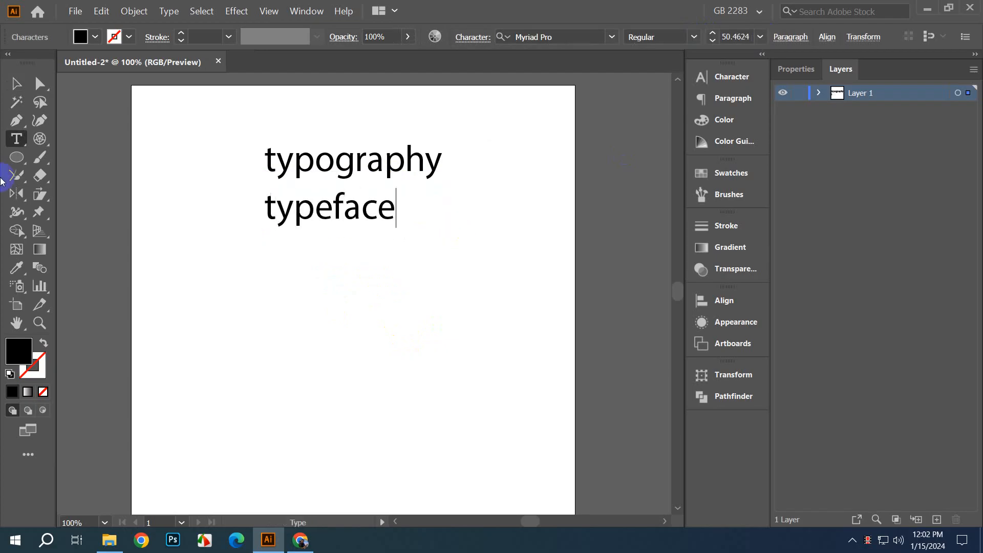
click(16, 83)
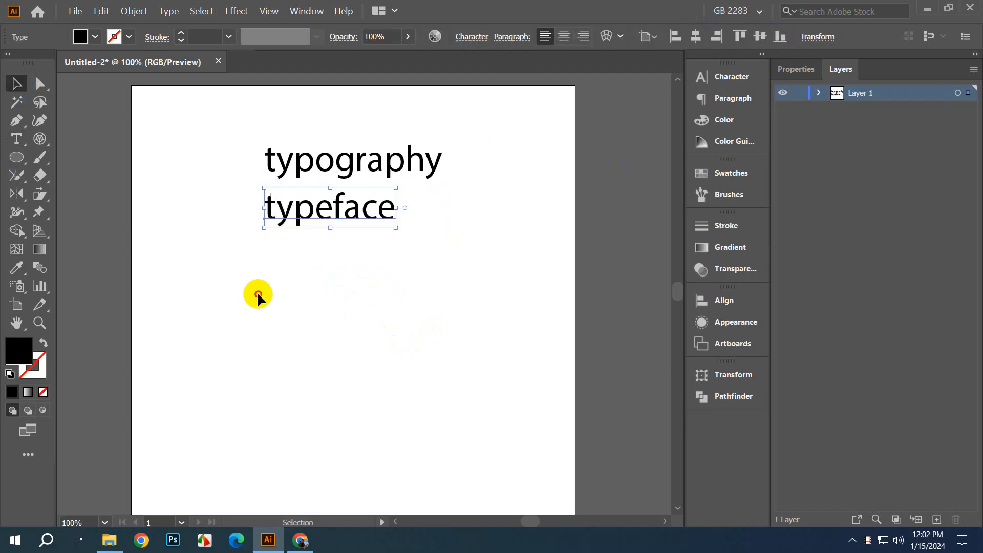
click(256, 292)
Step: Set both text lines to centred paragraph alignment and move them back towards the artboard's horizontal middle
click(351, 192)
shift+click(392, 159)
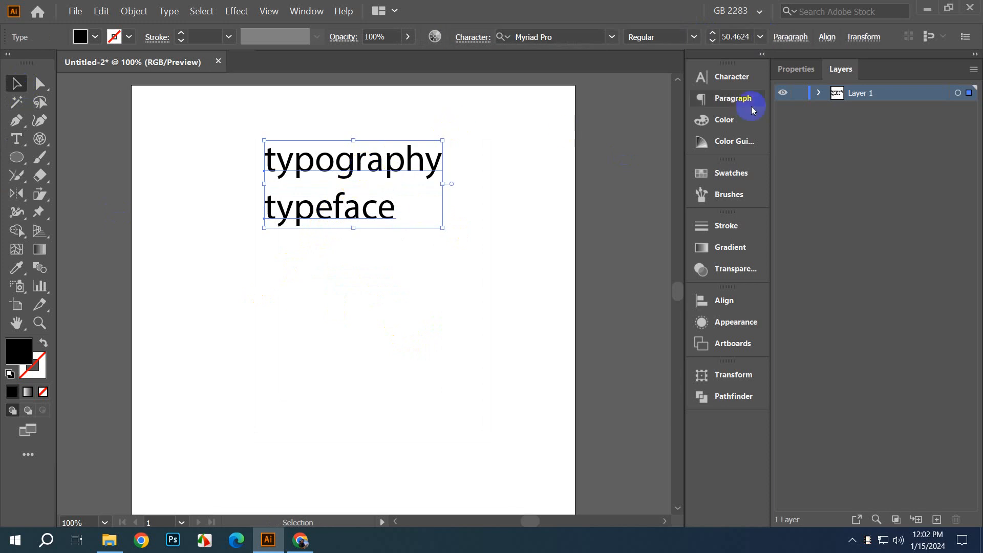
click(731, 76)
click(729, 103)
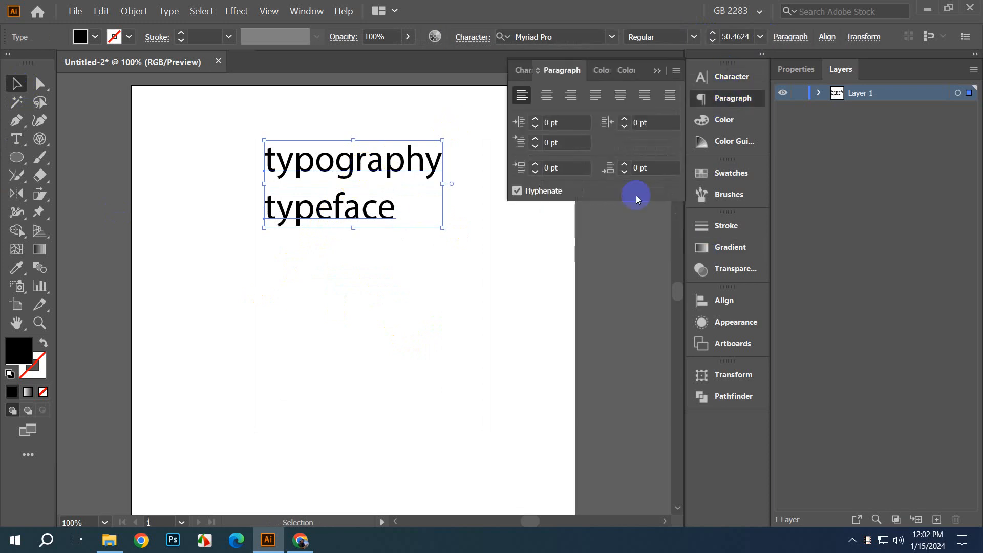
click(546, 95)
drag(297, 153, 410, 152)
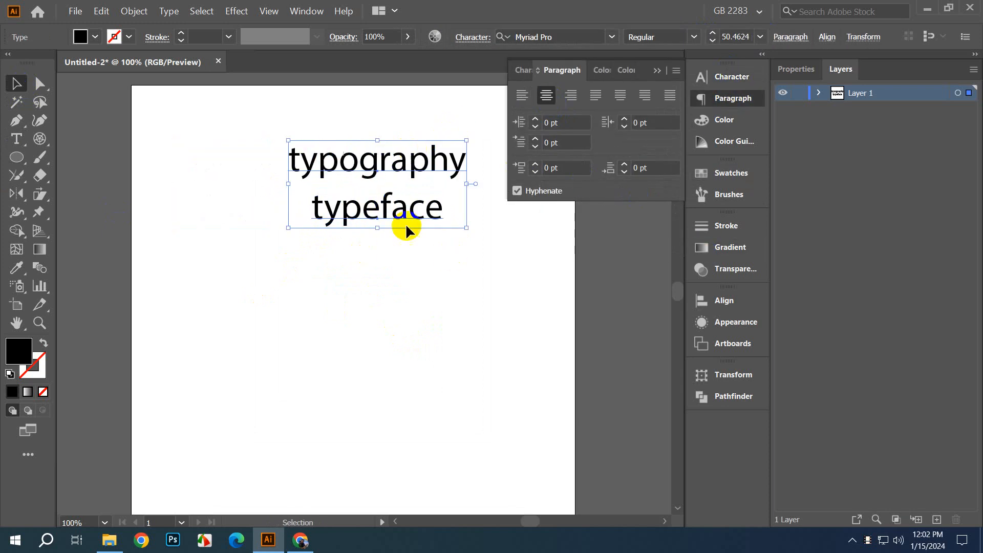
Step: Move the "typeface" line up closer beneath "typography" and deselect it
click(408, 234)
drag(411, 205, 411, 193)
click(334, 259)
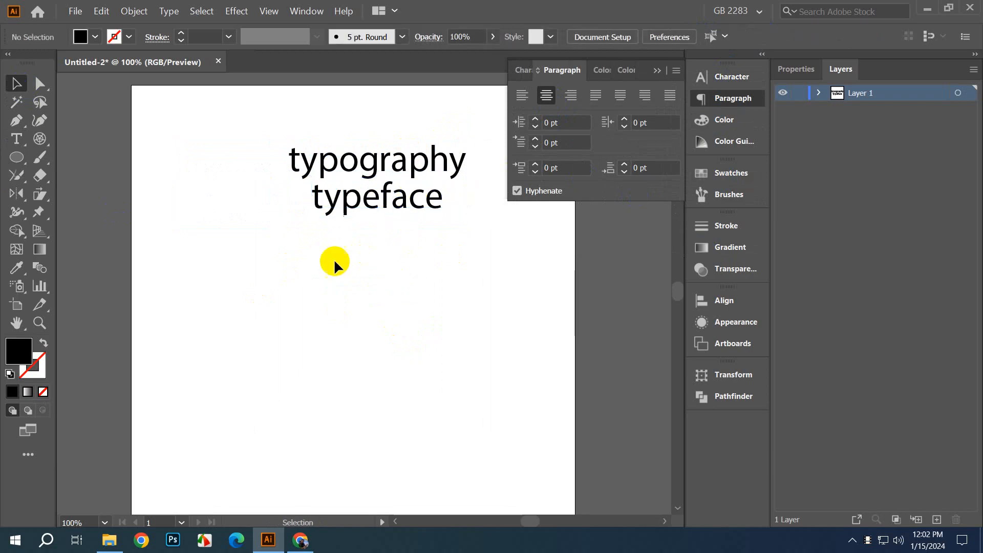
Step: Set both title lines, "typography" and "typeface", to All Caps, scale them up together and deselect them
scroll(334, 259, down, 2)
drag(468, 261, 369, 271)
click(223, 238)
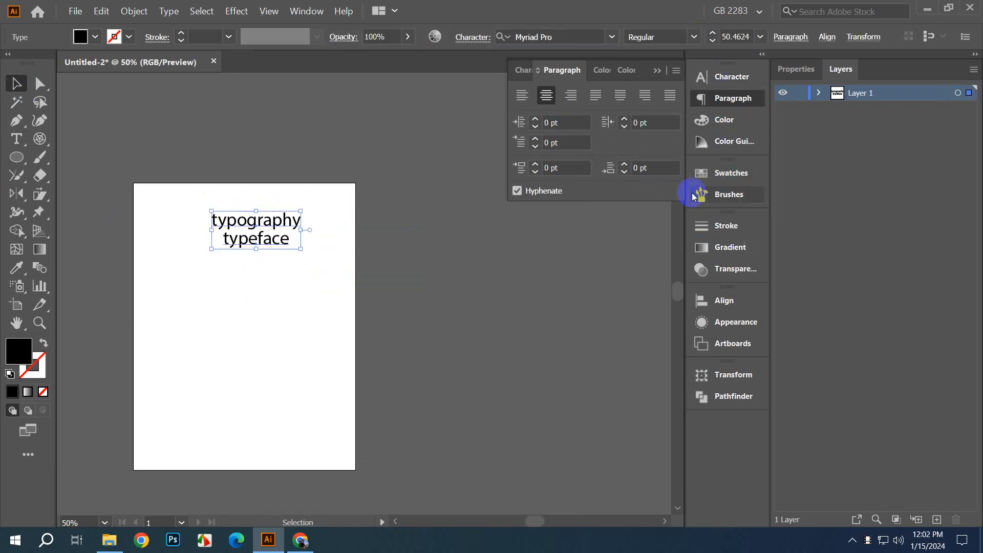
click(729, 77)
click(521, 227)
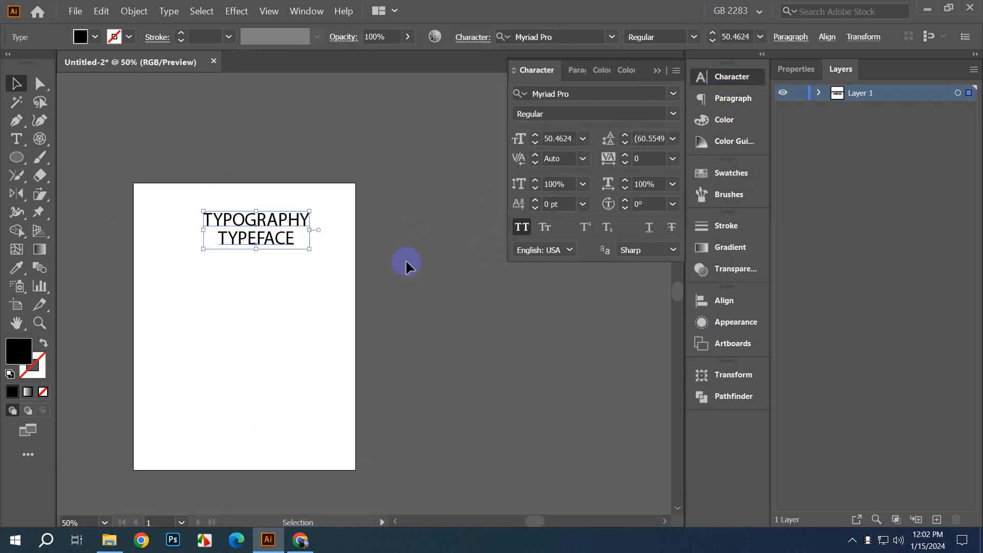
drag(310, 248, 331, 258)
click(395, 261)
Step: Add a point text line reading "SERIF FONT" near the artboard's left edge, below the title
drag(309, 289, 361, 278)
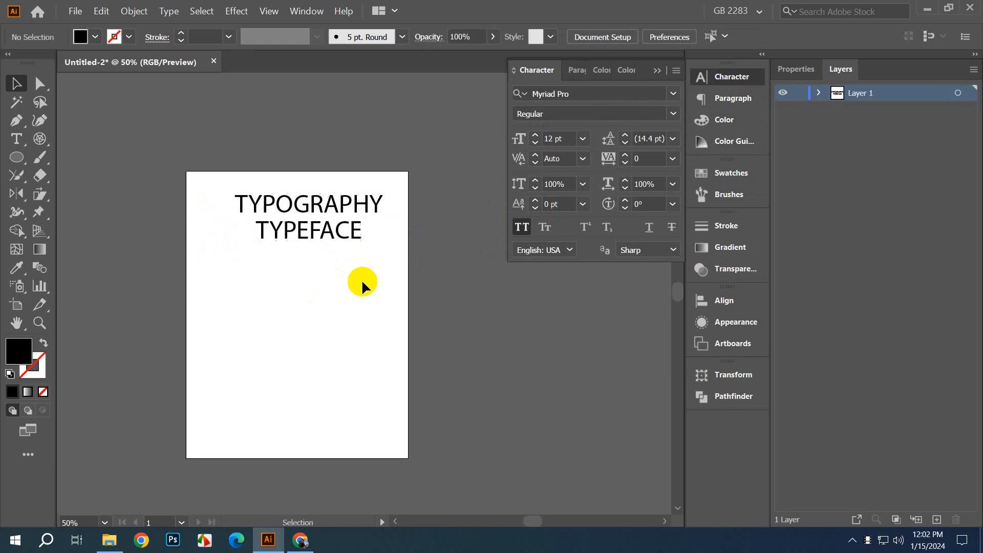
scroll(361, 279, up, 1)
drag(270, 270, 316, 292)
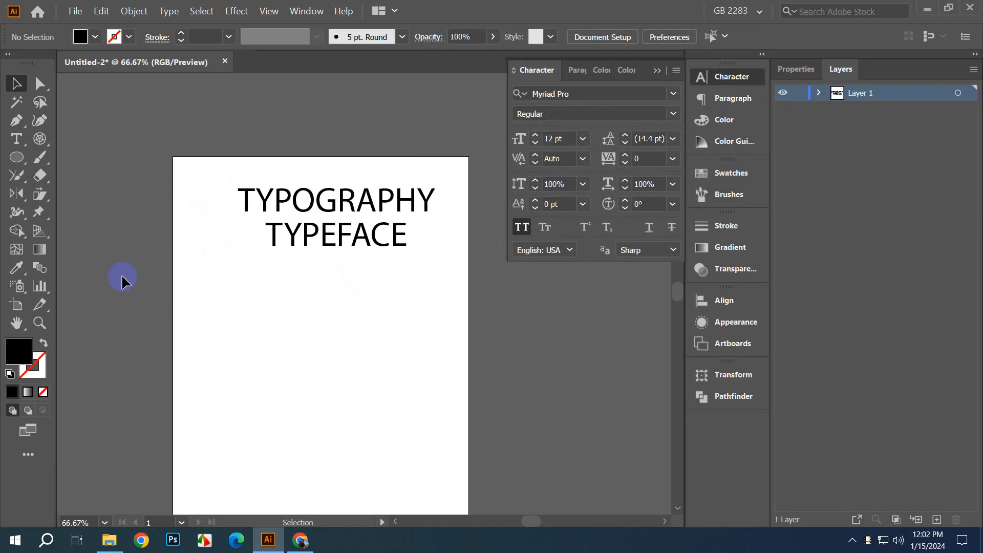
click(16, 138)
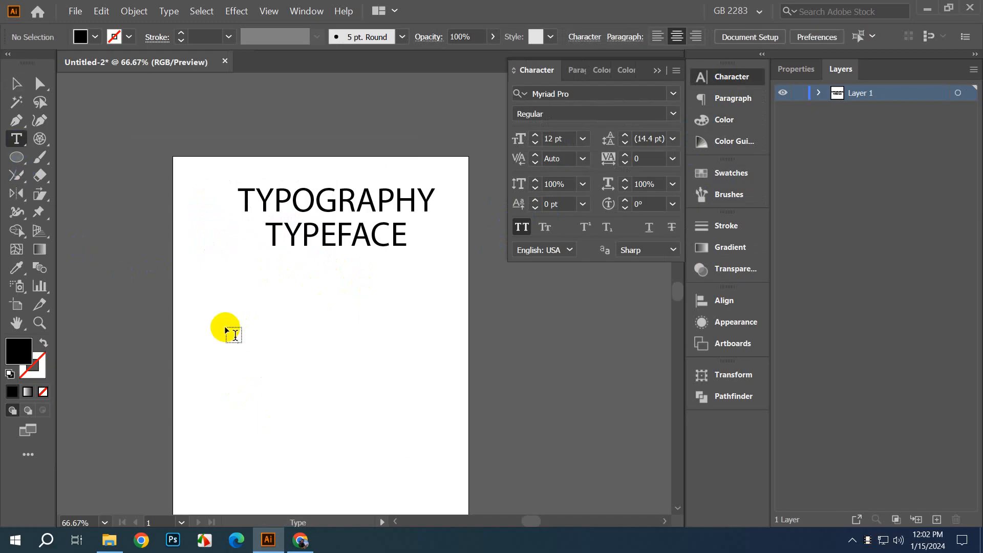
click(180, 301)
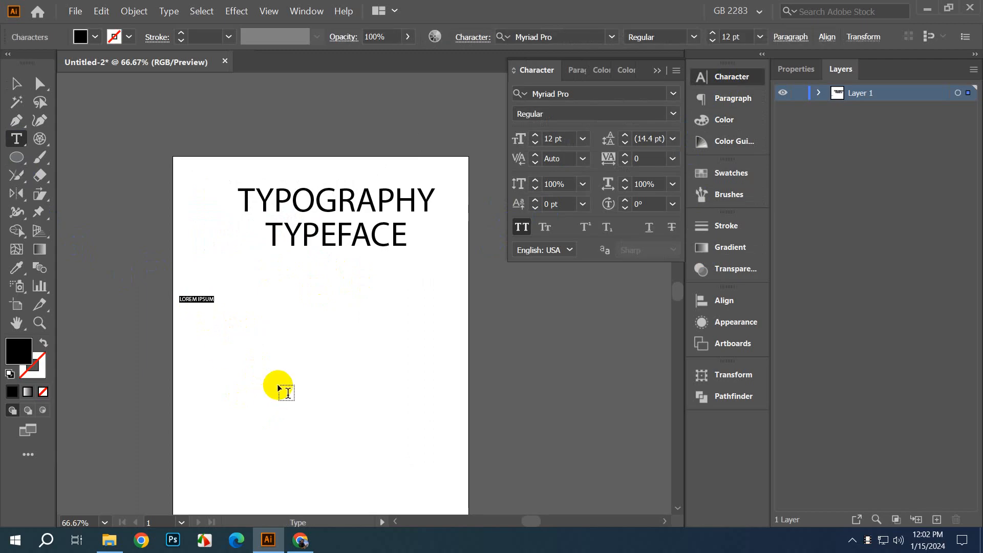
text(serif FONT)
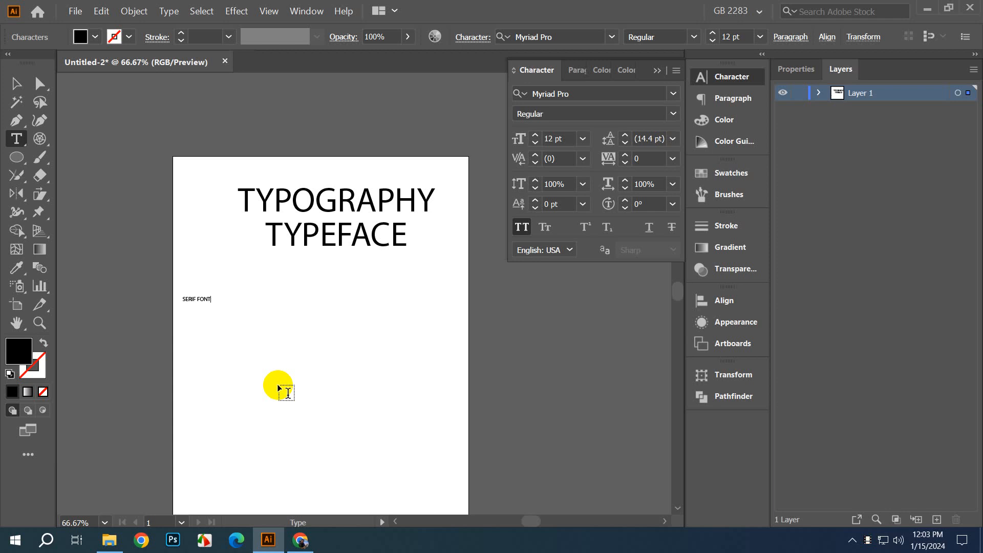
click(18, 83)
Step: Scale the "SERIF FONT" text up to about 32 pt and shift it slightly right and down below the title
scroll(200, 358, up, 3)
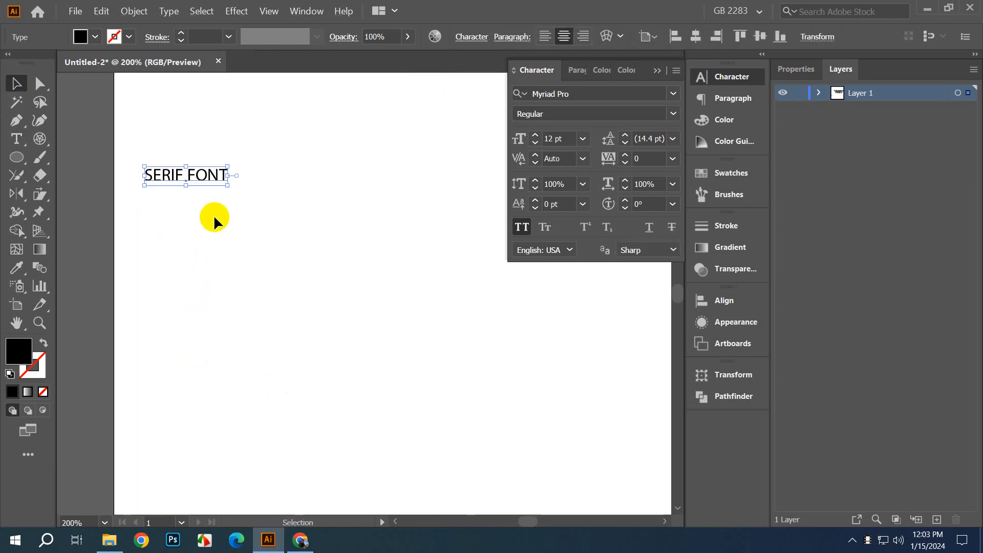
drag(229, 184, 364, 304)
click(309, 278)
scroll(309, 278, down, 2)
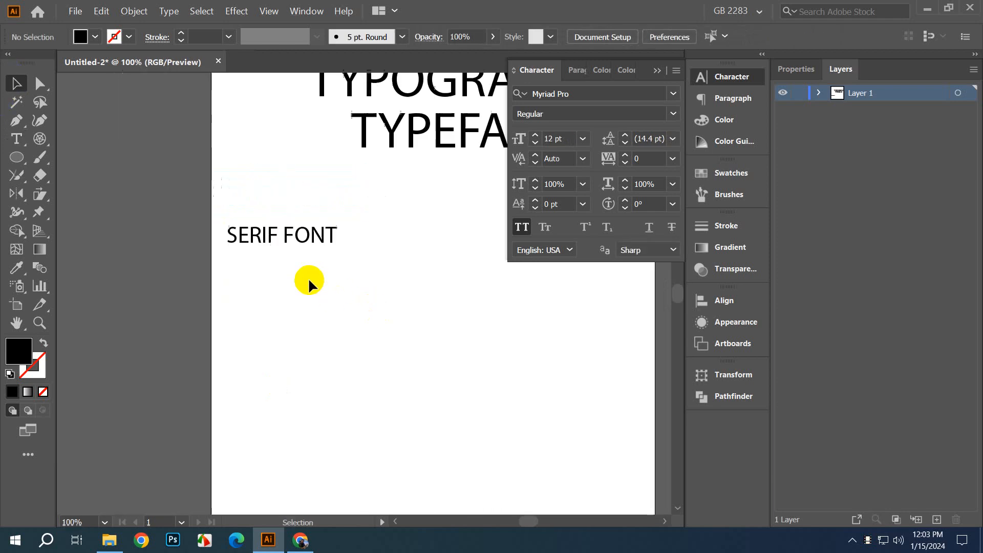
drag(291, 286, 188, 304)
drag(202, 257, 223, 255)
click(234, 290)
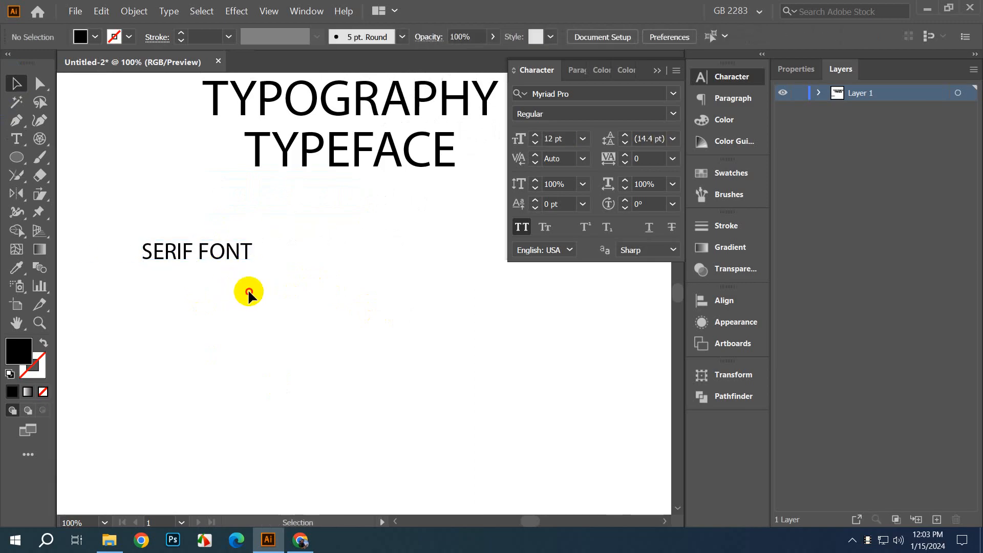
scroll(251, 291, down, 2)
scroll(202, 322, up, 2)
drag(159, 263, 150, 296)
click(212, 348)
drag(161, 335, 191, 327)
Step: Collapse the character settings, duplicate "SERIF FONT" directly below itself, and change the copy's wording to "SAN-SERIF FONT"
click(657, 71)
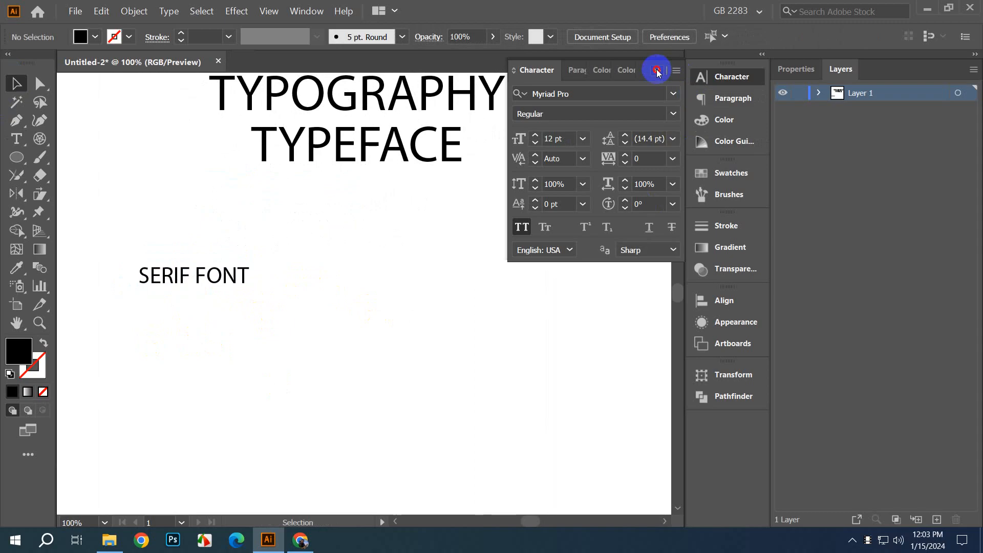
drag(290, 261, 300, 295)
double_click(301, 296)
key(ctrl+a)
key(Right)
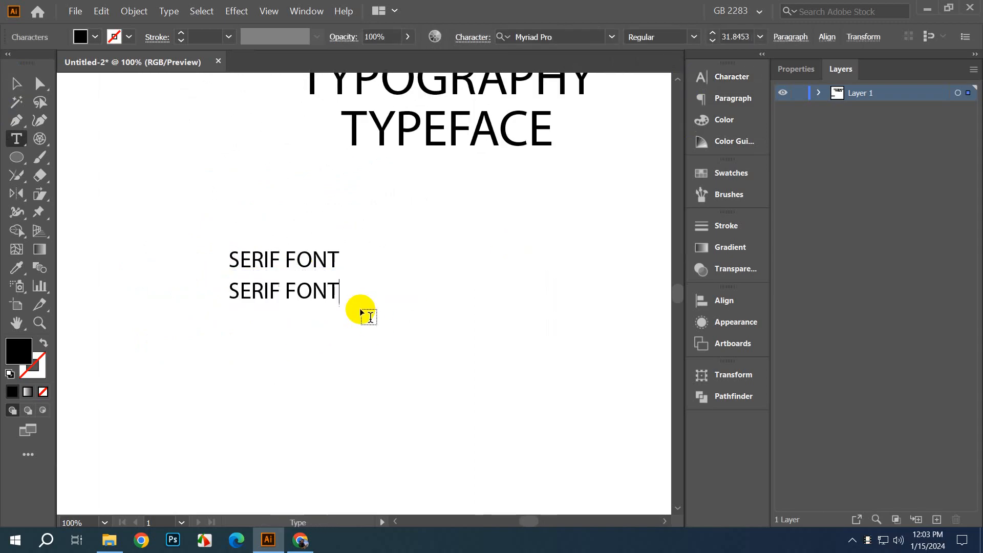
key(Left)
key(Left)
key(Left)
key(Left)
key(Left)
key(Left)
key(Left)
key(Left)
key(Left)
key(Left)
text(SAN-)
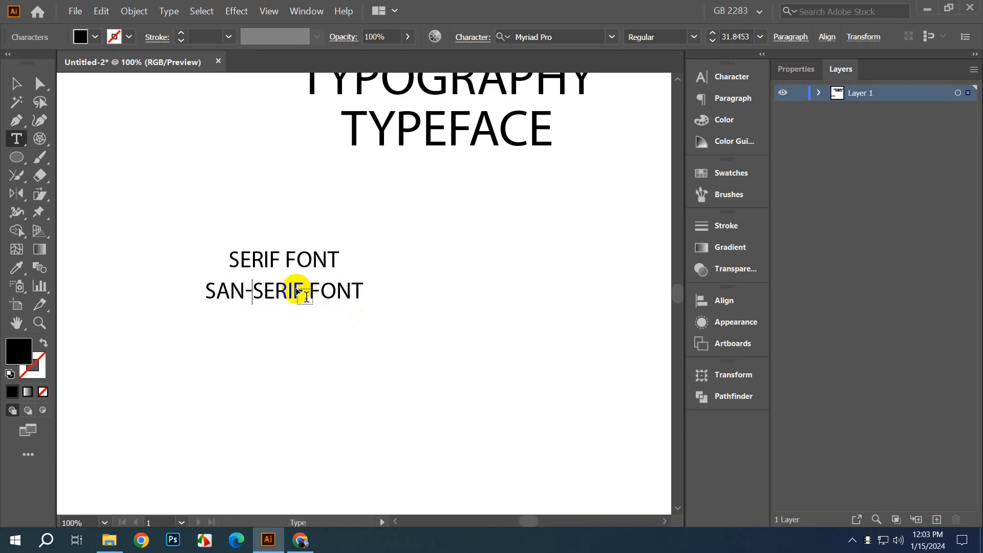
click(17, 85)
Step: Left-align the paragraphs of both font-name lines, move them back towards the artboard's left edge and deselect them
drag(226, 228, 272, 303)
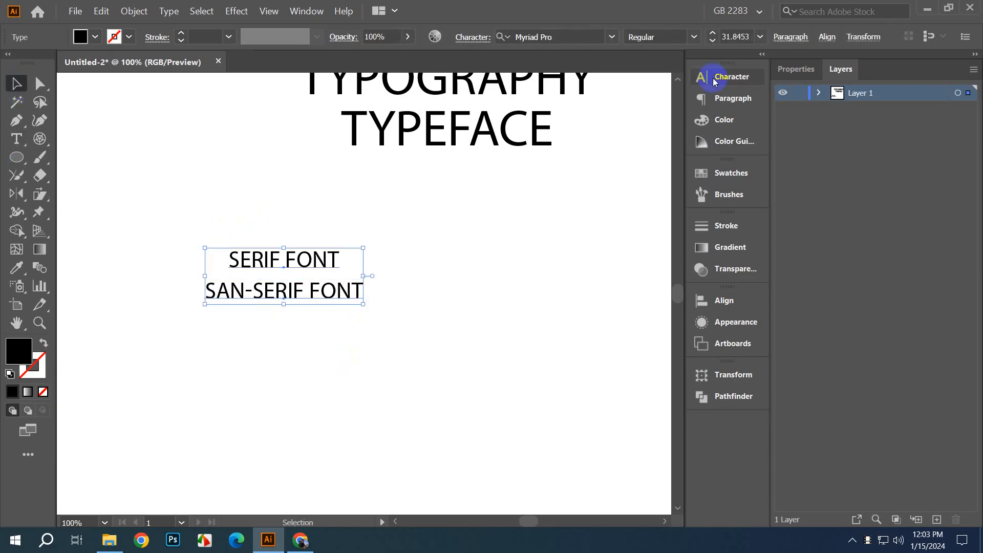
click(789, 36)
click(635, 63)
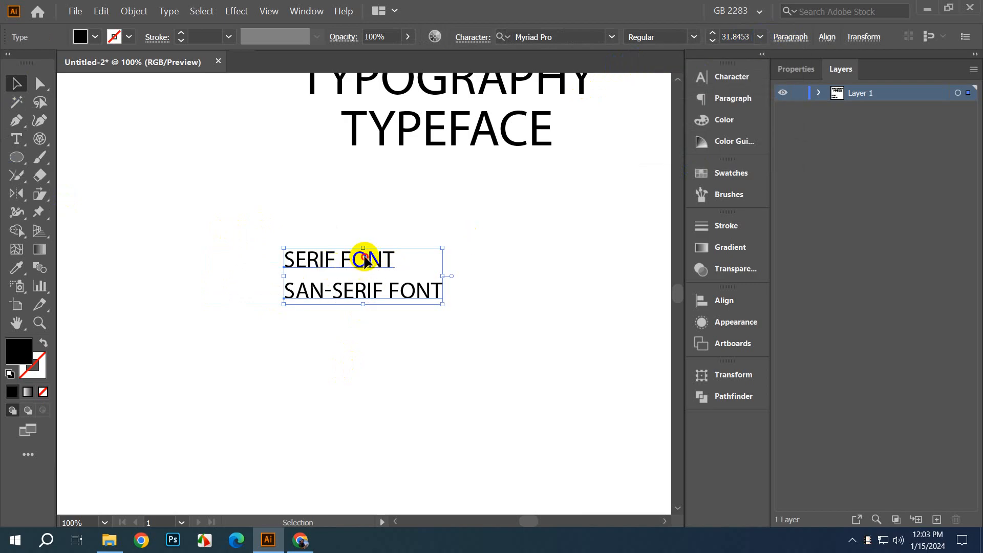
drag(365, 260, 313, 260)
click(351, 222)
Step: Duplicate "SAN-SERIF FONT" directly below itself, replace the copy's wording with "SCRIPT FONT" and deselect it
scroll(377, 211, down, 2)
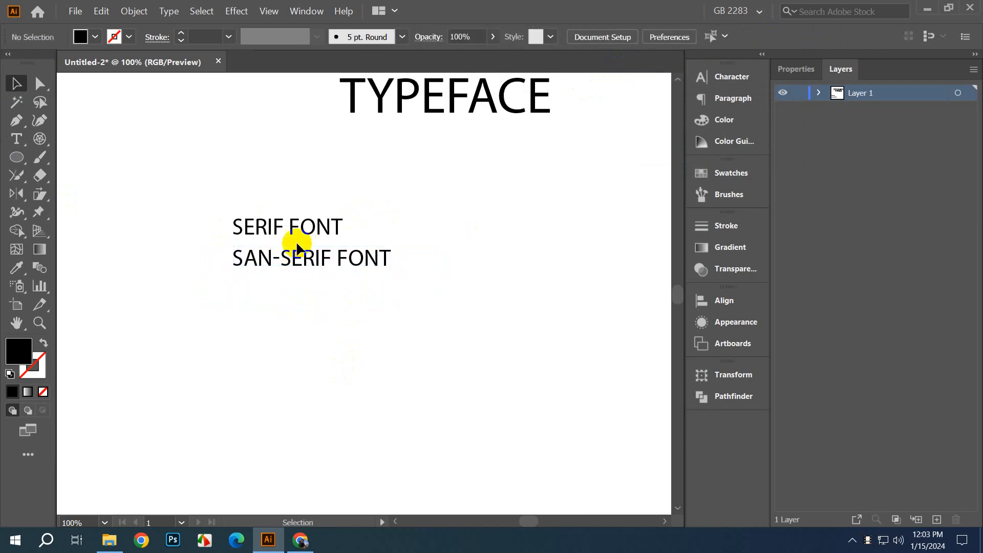
drag(306, 259, 311, 291)
double_click(312, 290)
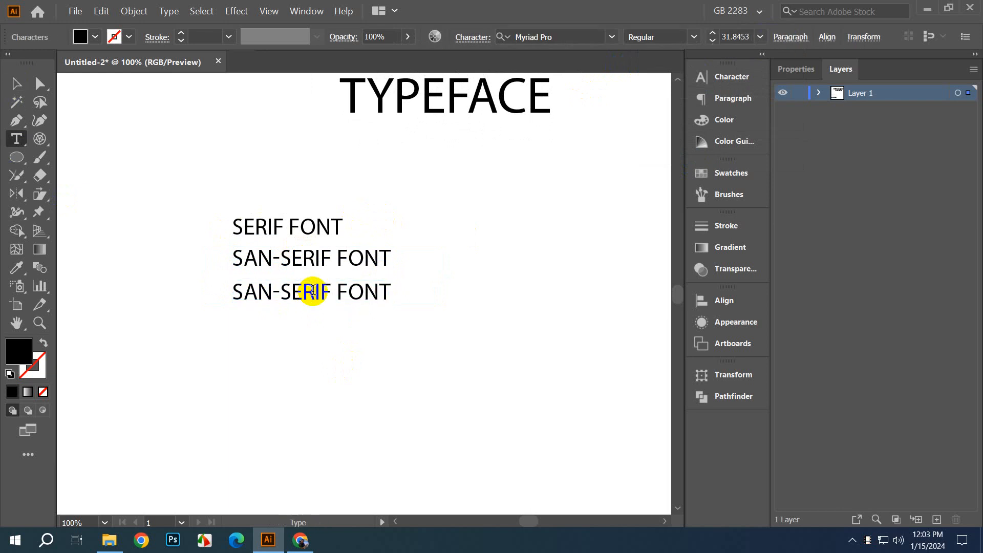
triple_click(313, 291)
text(SCR)
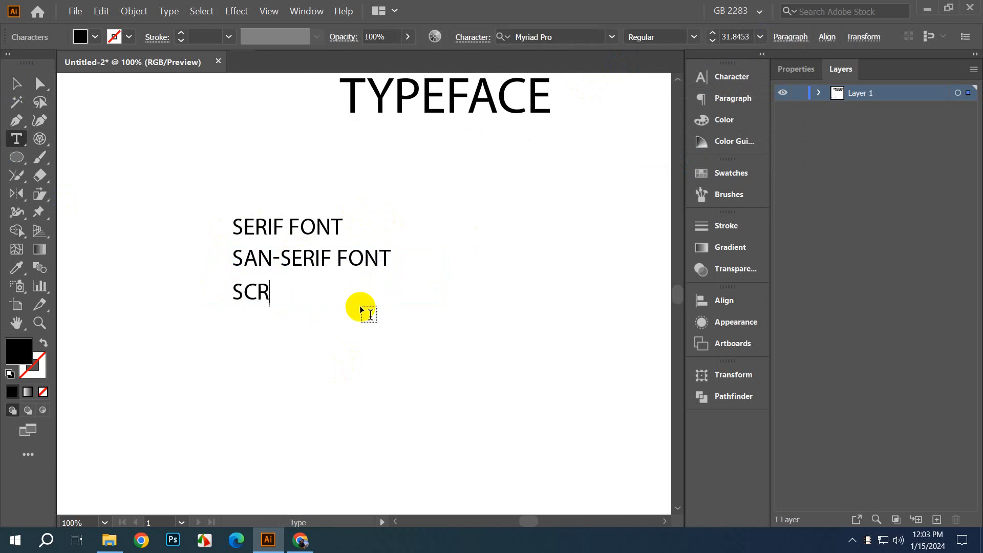
text(IPT FONT)
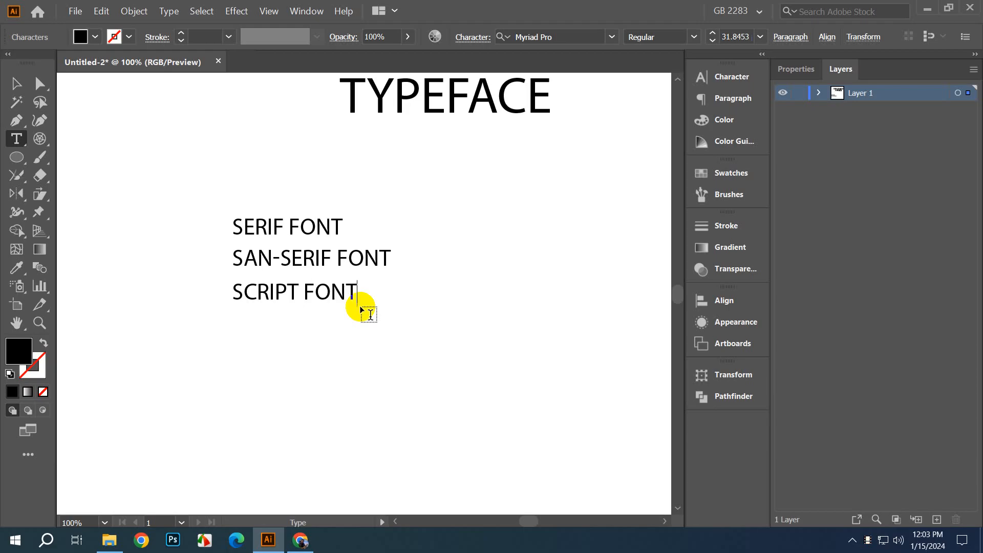
click(16, 83)
click(267, 325)
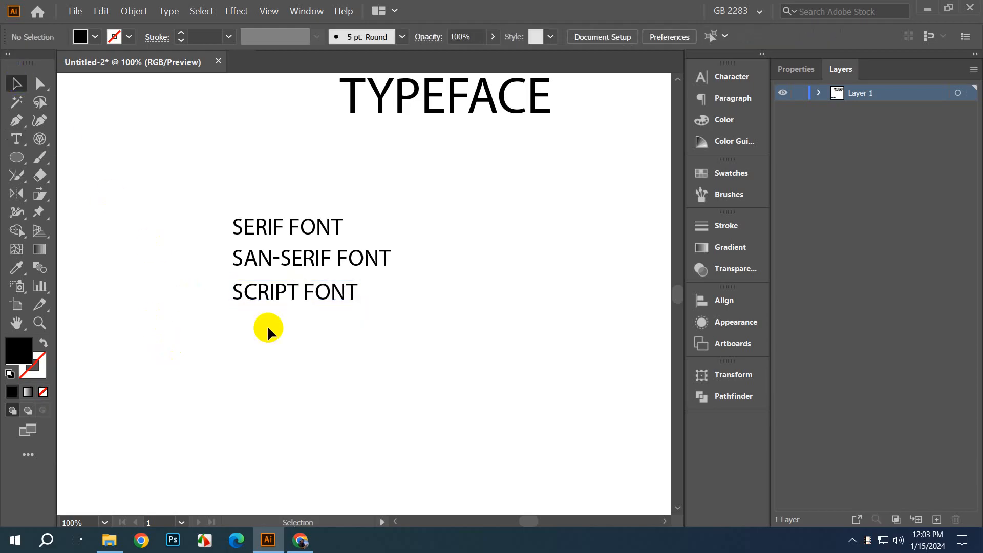
Step: Duplicate "SCRIPT FONT" directly below itself, replace the copy's wording with "DISPLAY FONT" and deselect it
drag(305, 302, 299, 323)
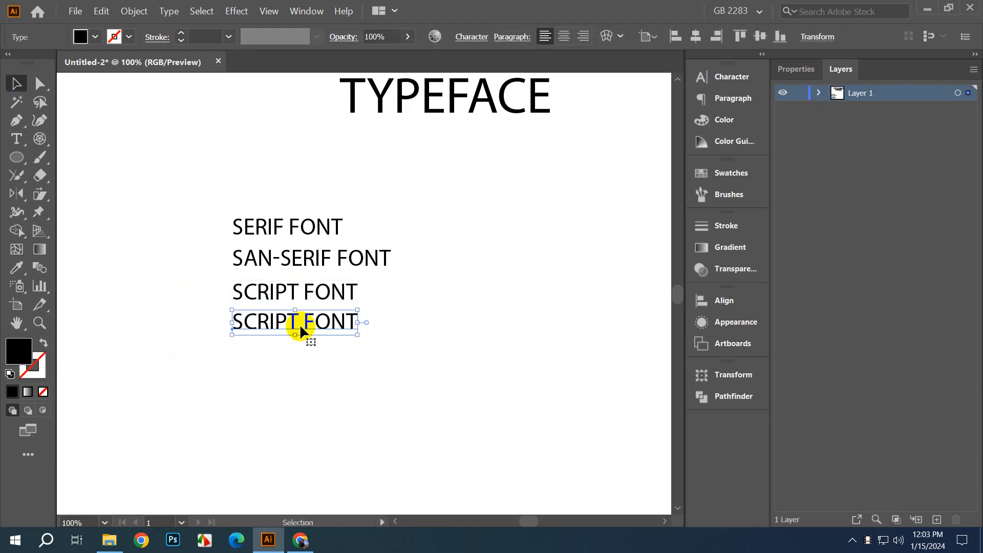
double_click(301, 323)
key(ctrl+a)
text(D)
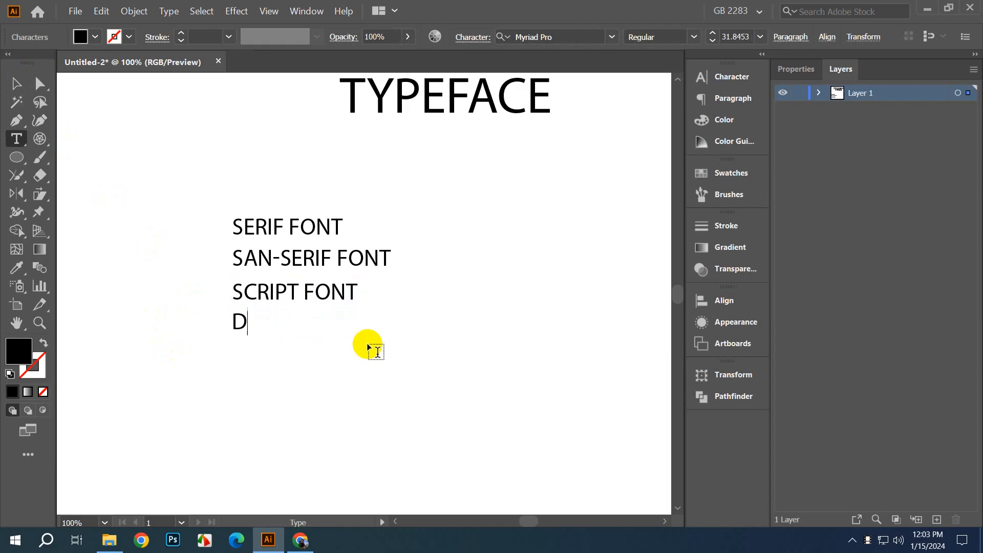
text(ISPLAY F)
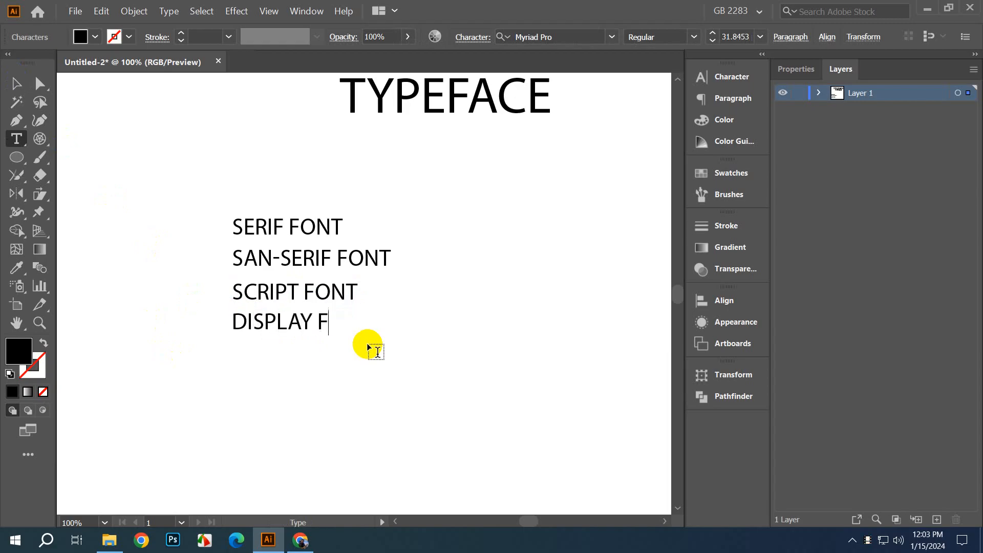
text(ONT)
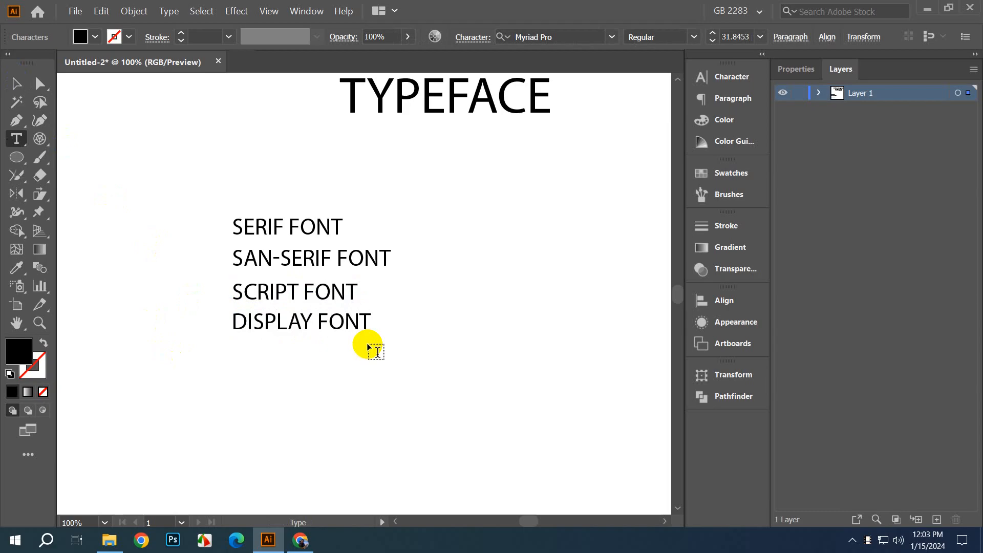
click(16, 83)
click(234, 204)
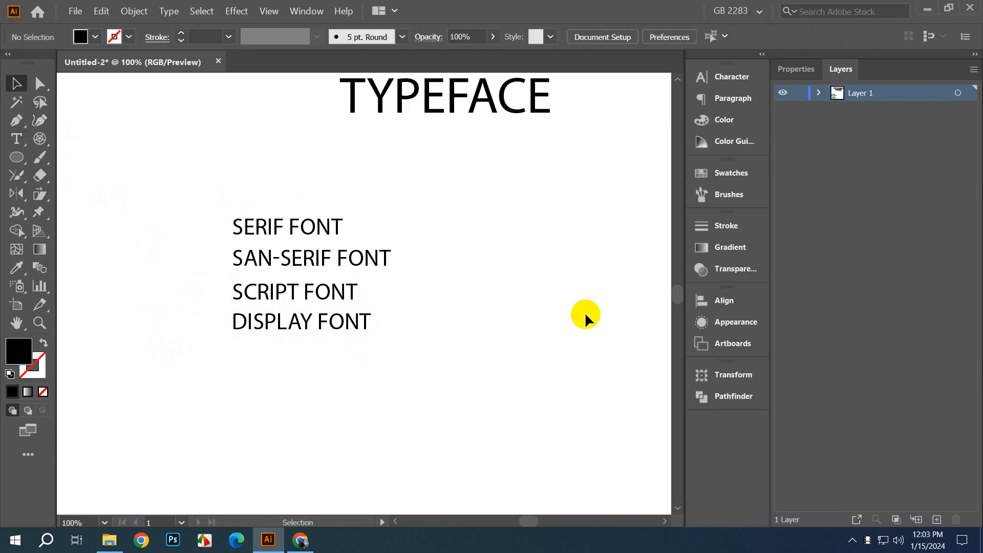
Step: Browse the font list for the "SERIF FONT" line, looking through the sample previews from the variable fonts to Broadway
scroll(584, 312, up, 3)
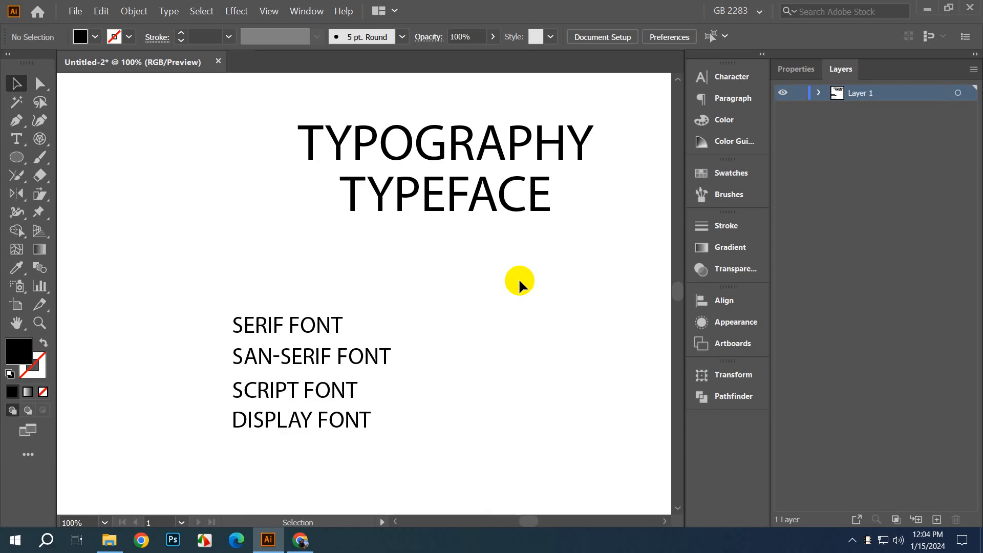
click(327, 321)
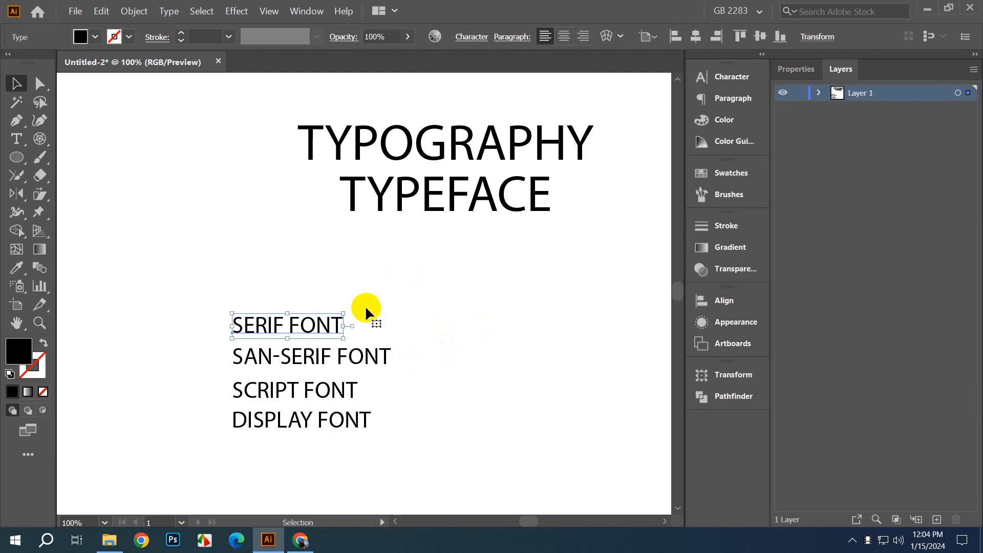
click(472, 36)
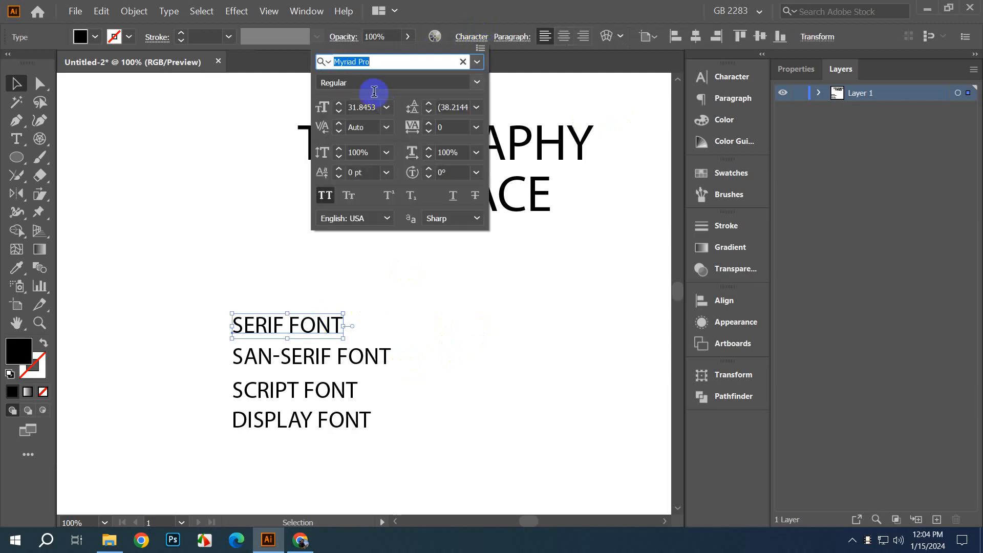
click(477, 62)
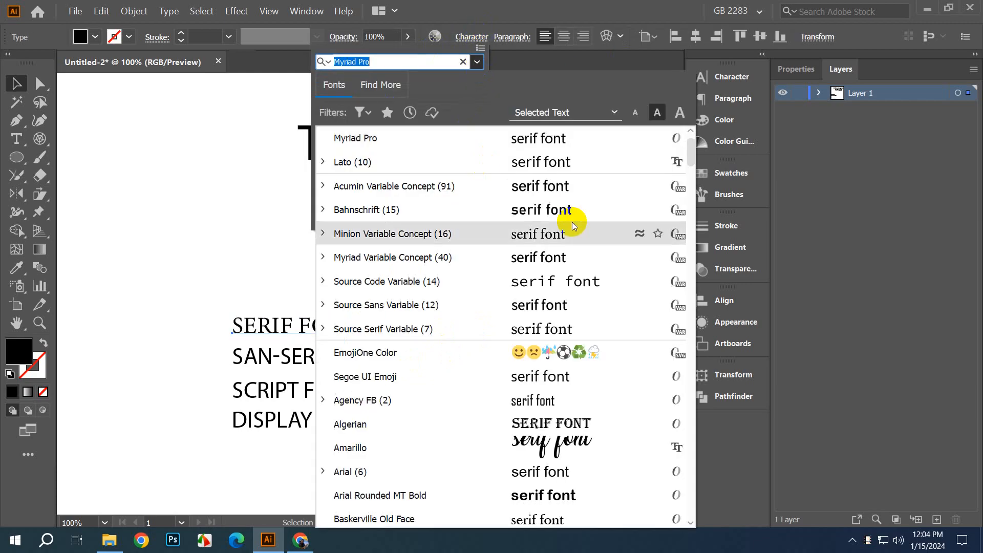
scroll(559, 328, down, 3)
scroll(566, 377, down, 2)
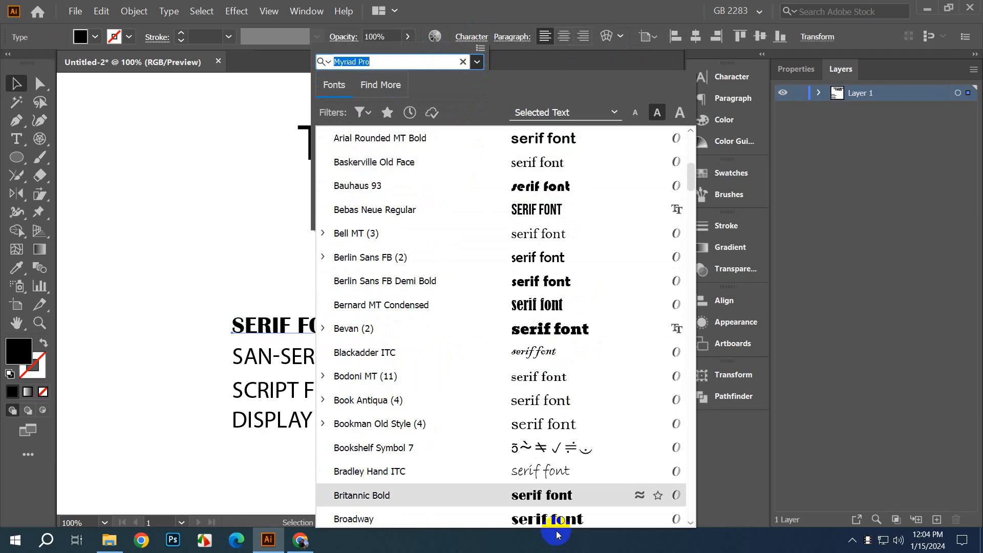
scroll(563, 503, up, 2)
scroll(563, 504, up, 1)
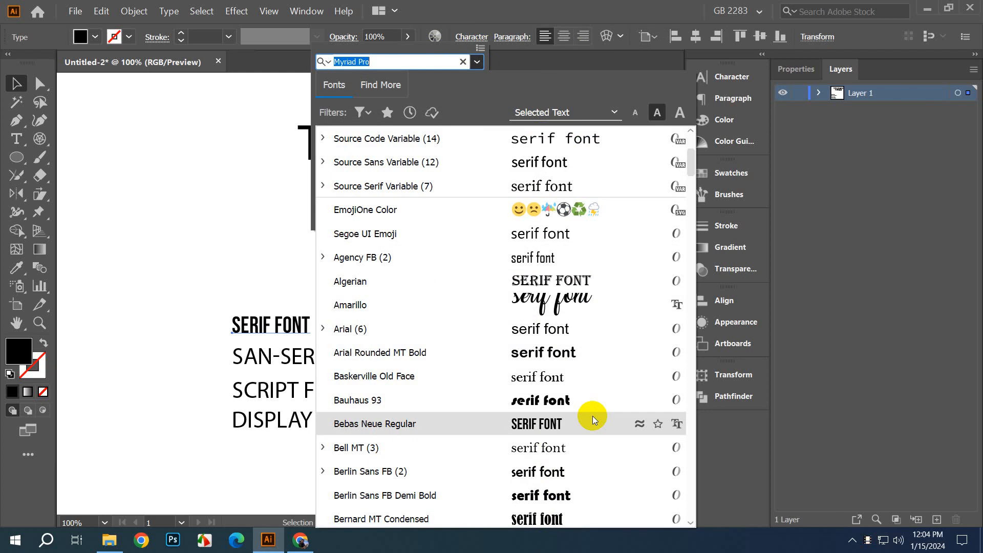
scroll(592, 416, up, 1)
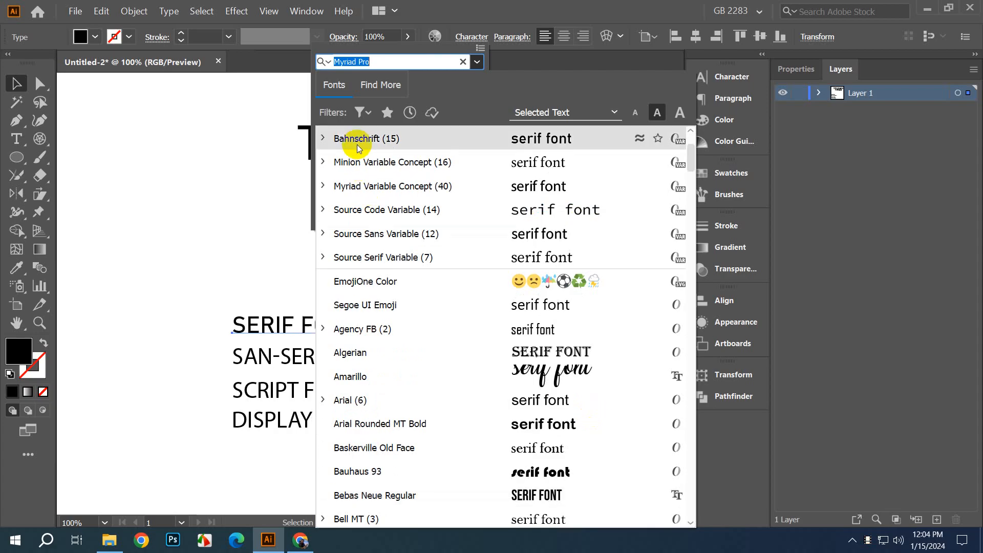
Step: Filter the font list by the Serif classification and switch the filter to Slab Serif
click(370, 115)
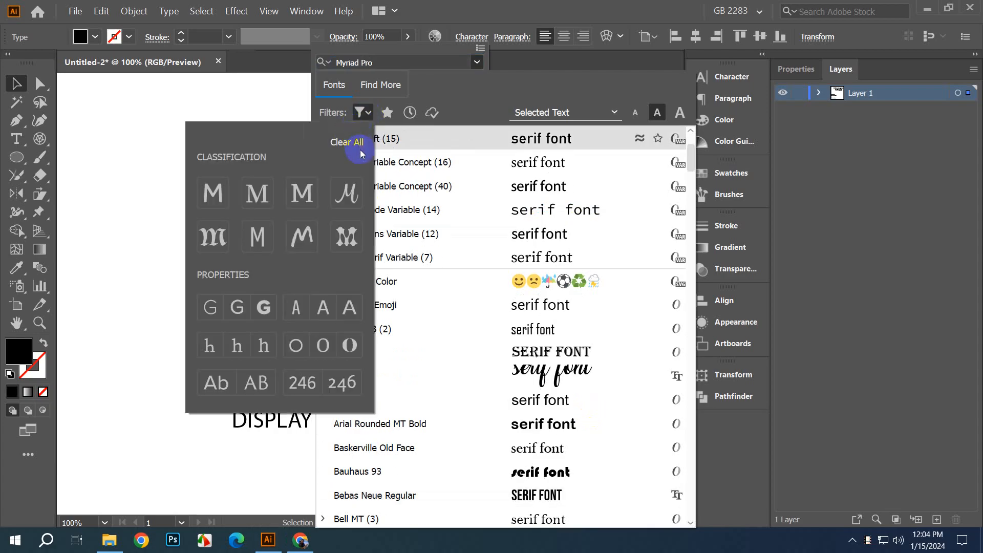
click(265, 190)
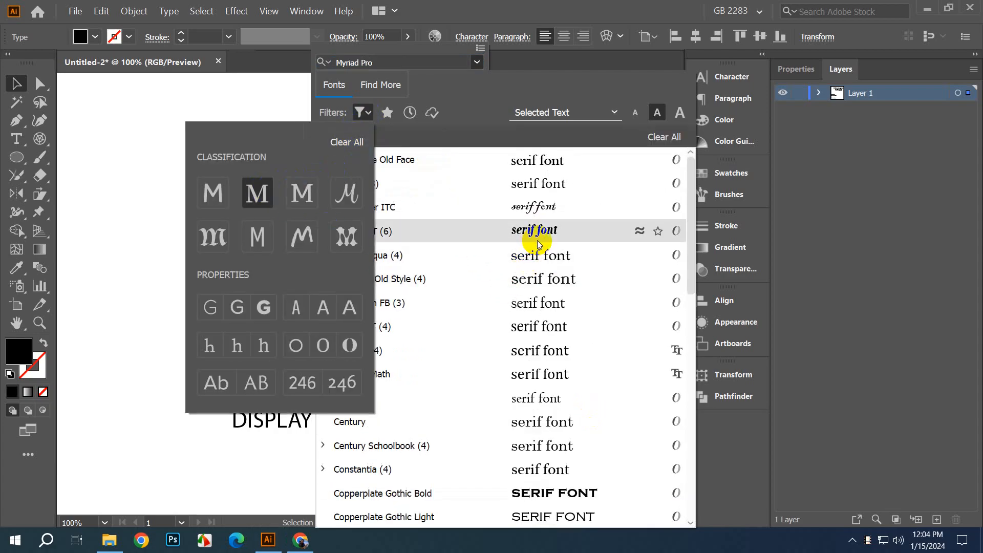
click(309, 204)
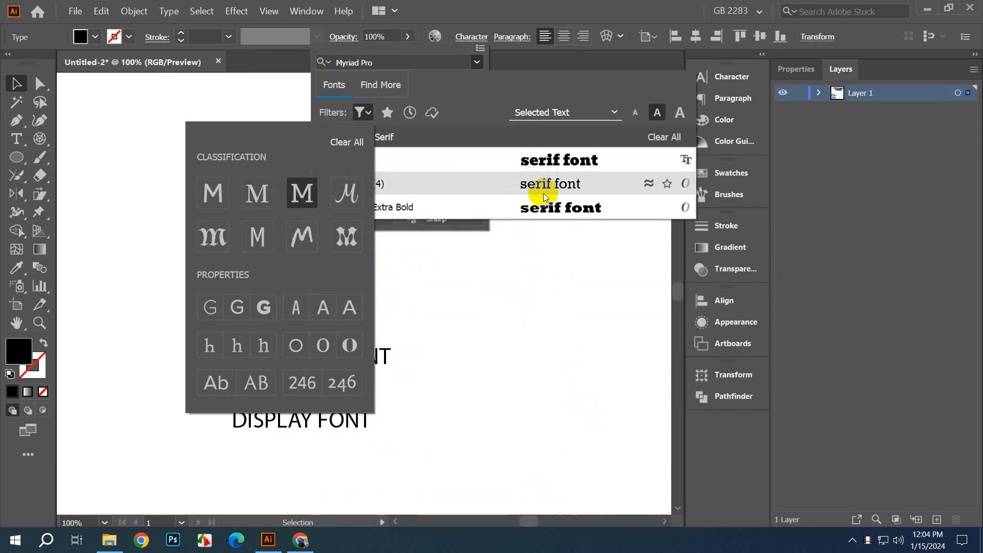
Step: Try to apply the Bevan font to the "SERIF FONT" line, then undo and redo the last change
click(556, 161)
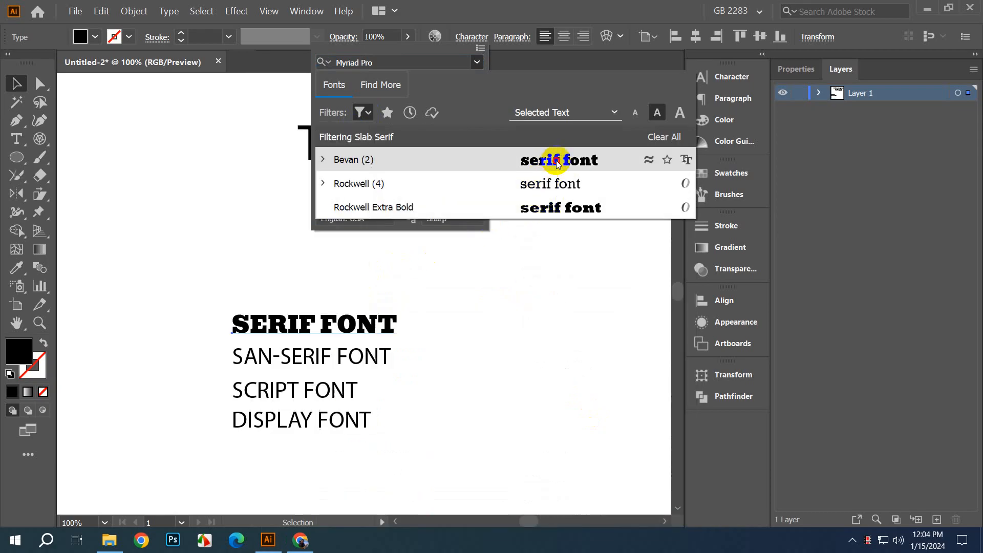
click(504, 285)
click(505, 300)
key(ctrl+z)
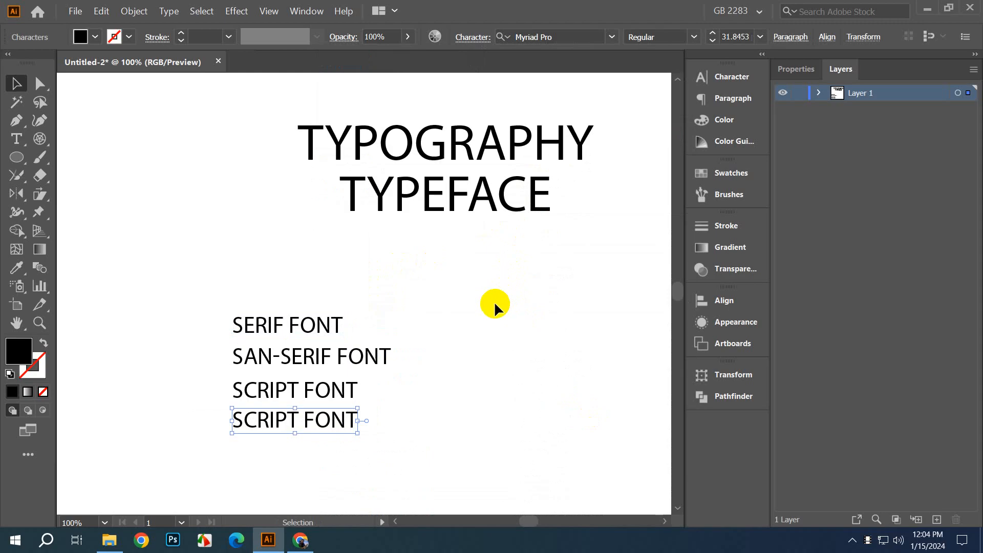
key(ctrl+shift+z)
Step: Reselect the "SERIF FONT" line and set its font to Rockwell from the Slab Serif fonts
click(460, 317)
click(333, 324)
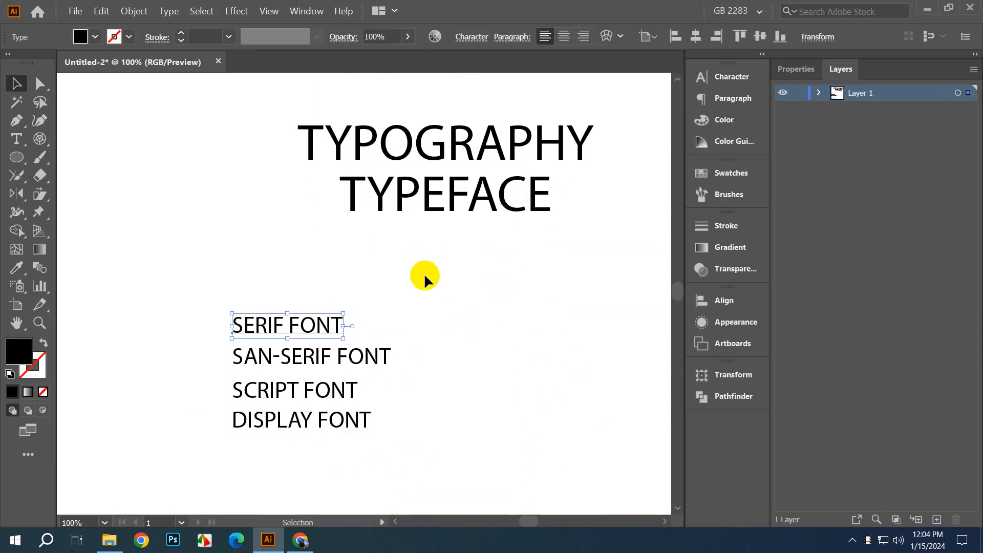
click(488, 38)
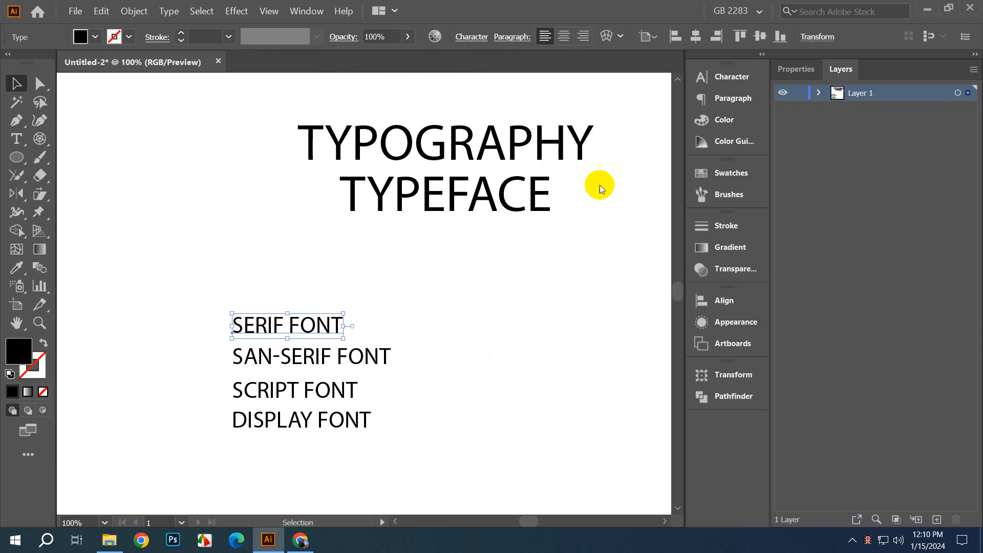
click(471, 36)
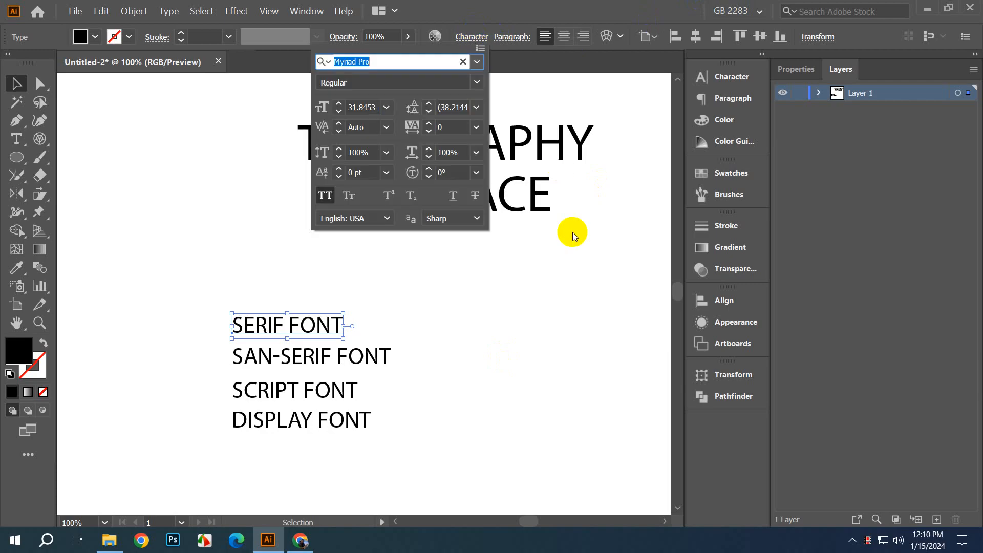
click(478, 82)
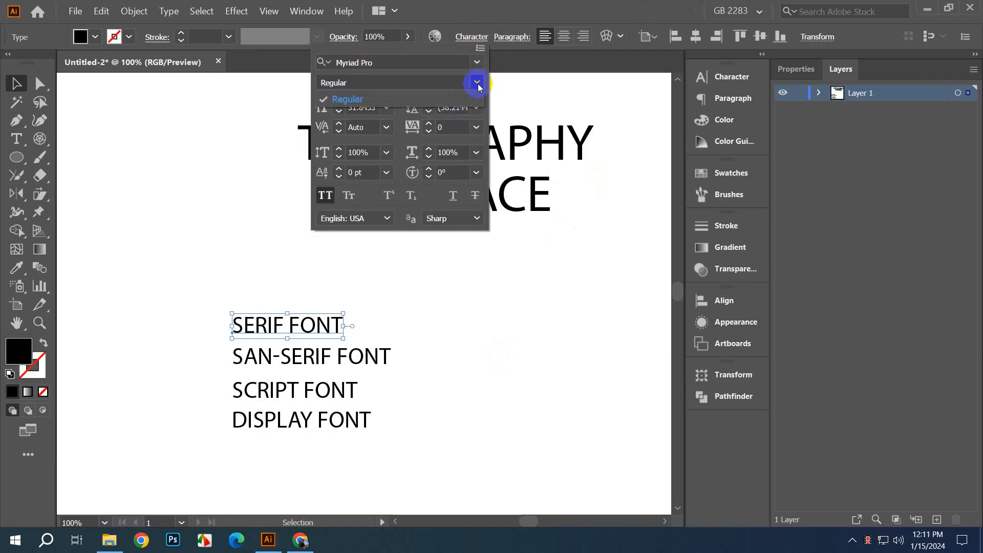
click(479, 64)
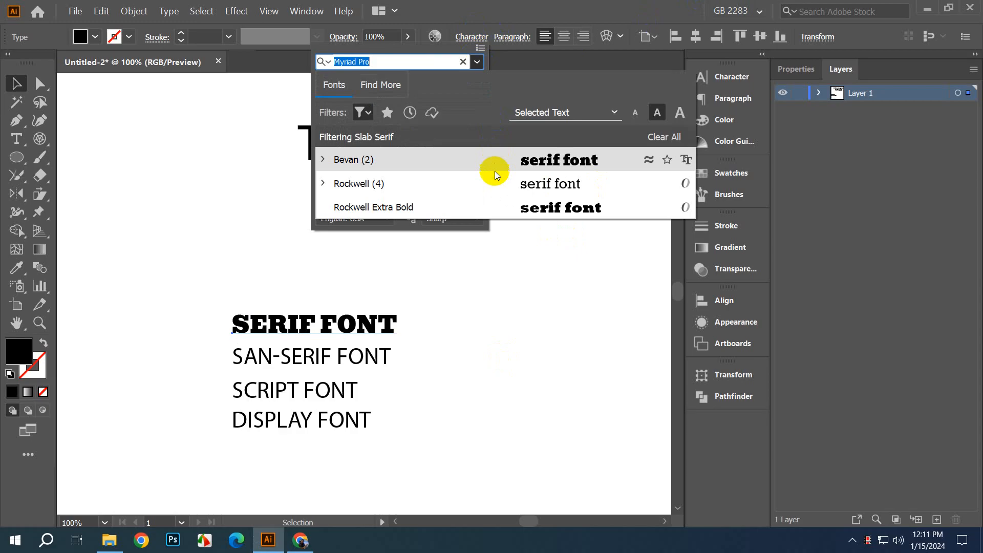
click(443, 311)
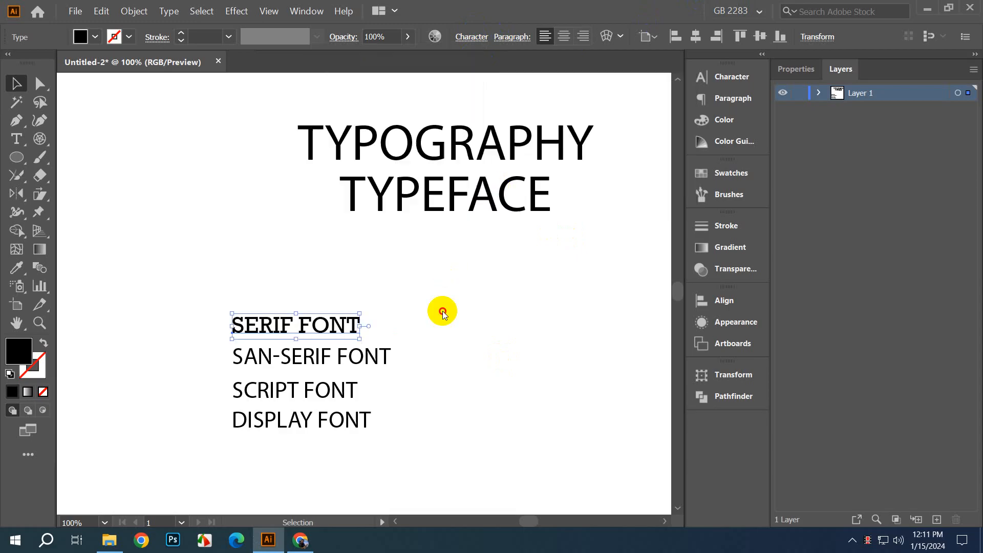
Step: Examine the stroke endings of the "SERIF FONT" letters close up and compare them with the "SAN-SERIF FONT" letters below
scroll(446, 349, up, 2)
drag(436, 327, 543, 285)
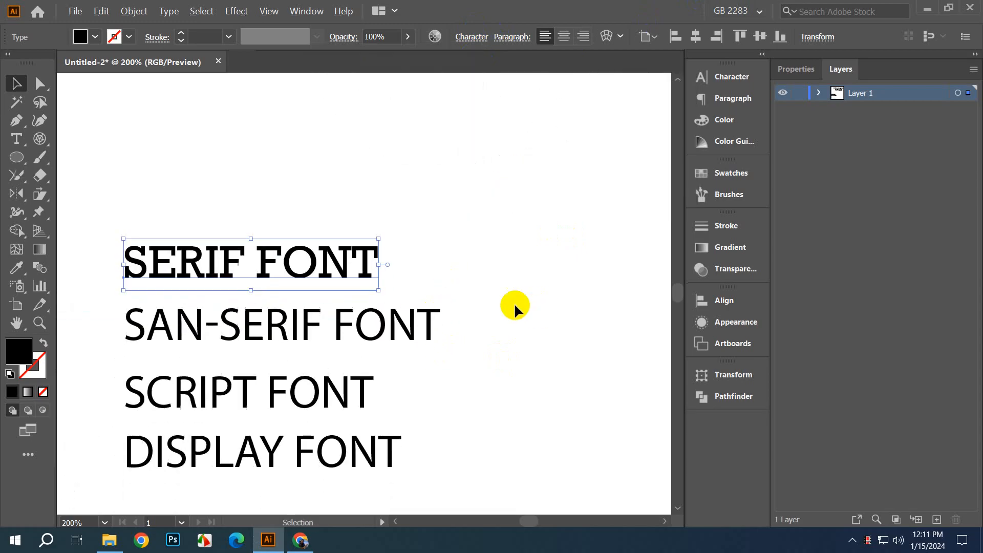
drag(478, 279, 545, 279)
scroll(545, 279, down, 1)
scroll(159, 298, up, 2)
drag(251, 283, 190, 436)
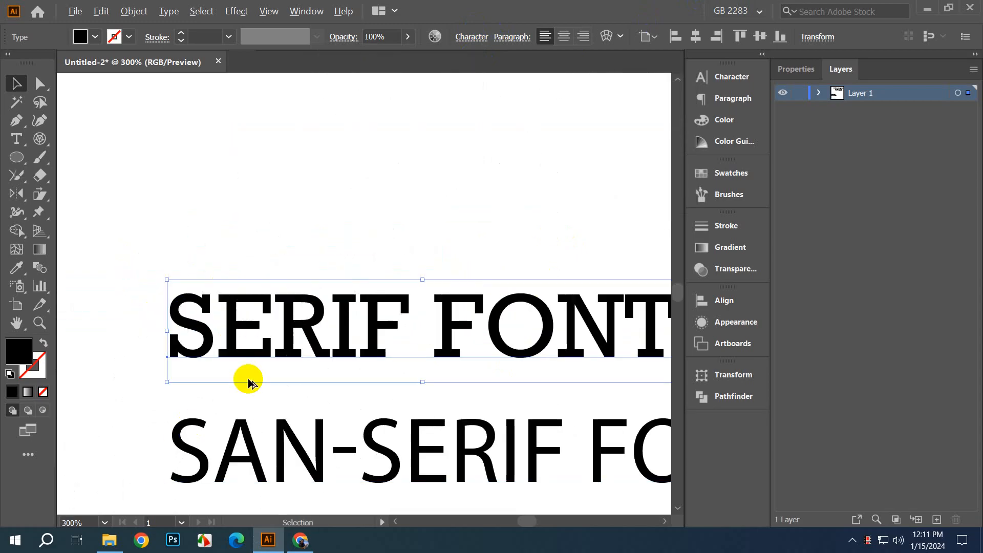
scroll(246, 376, down, 2)
click(430, 260)
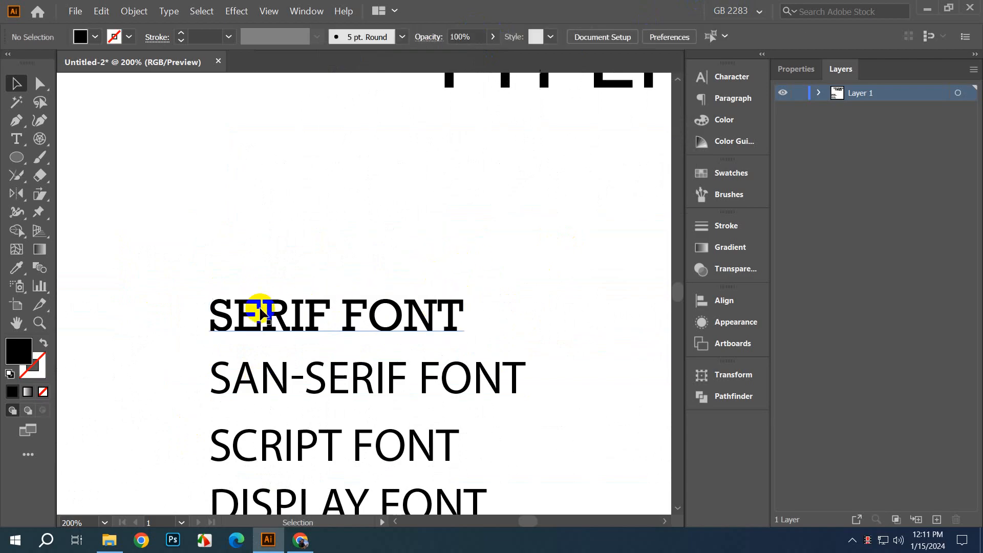
drag(357, 260, 416, 185)
scroll(304, 268, up, 2)
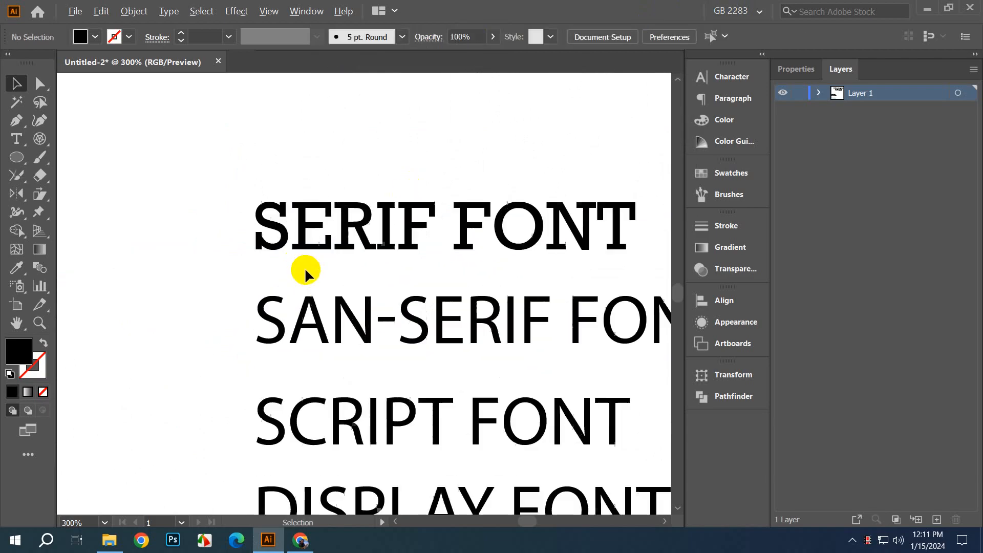
drag(278, 267, 279, 349)
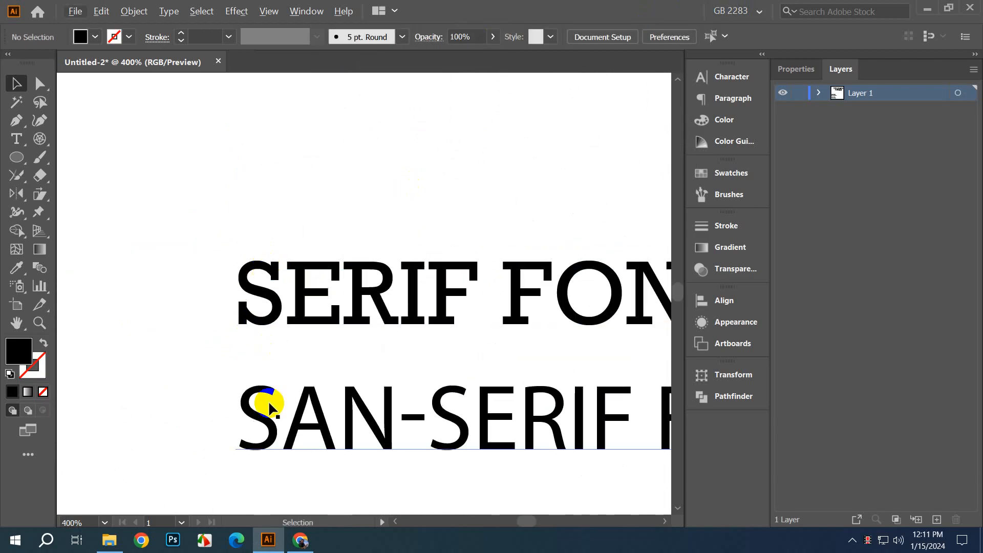
scroll(269, 407, down, 1)
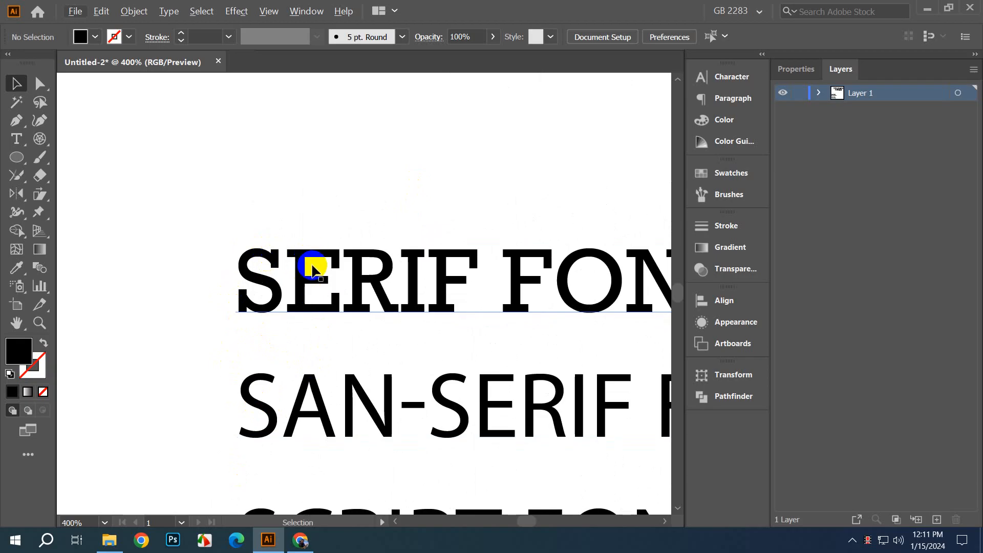
drag(343, 325, 226, 281)
drag(395, 246, 277, 269)
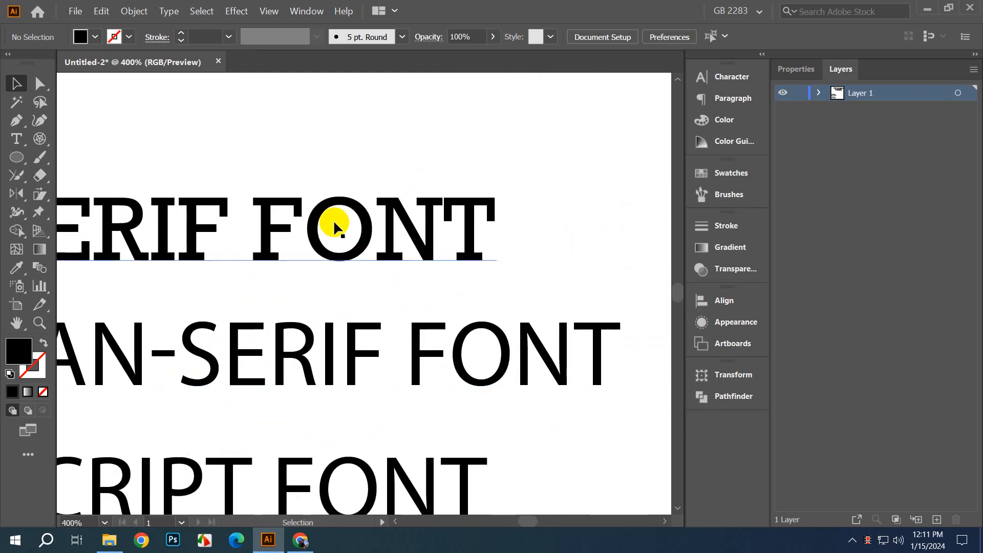
scroll(334, 220, down, 3)
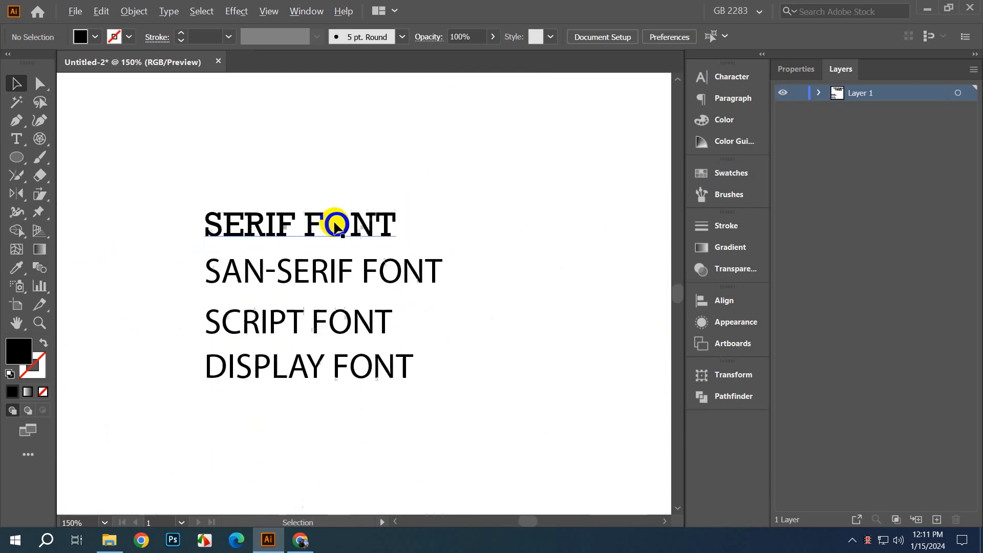
click(331, 307)
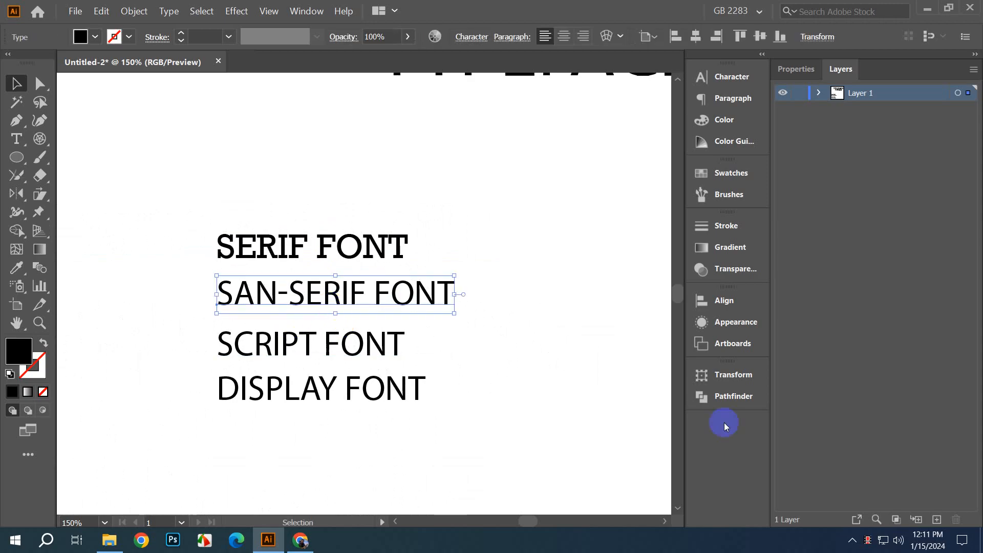
click(553, 352)
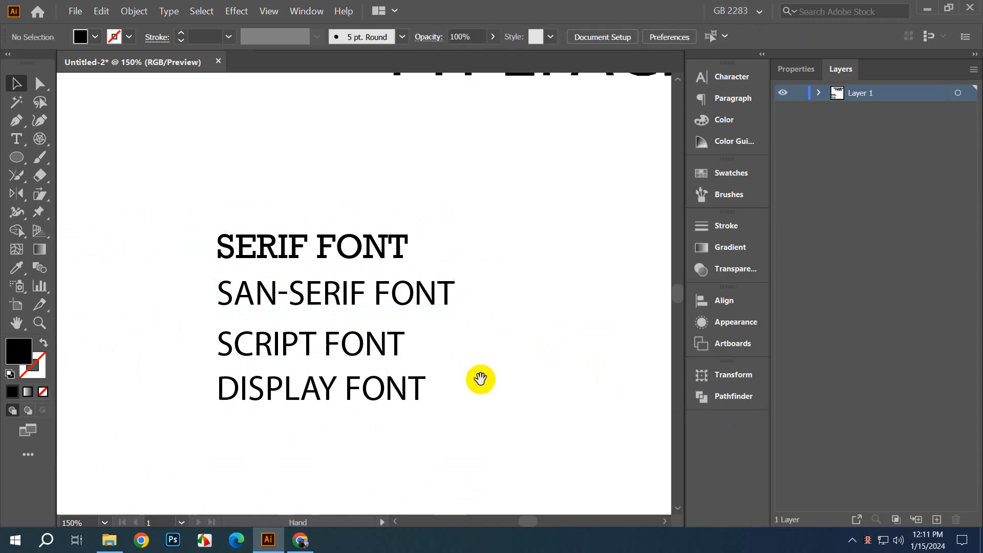
Step: Select the "SCRIPT FONT" line and replace the font list's Slab Serif filter with the Script classification
drag(481, 377, 511, 370)
click(349, 339)
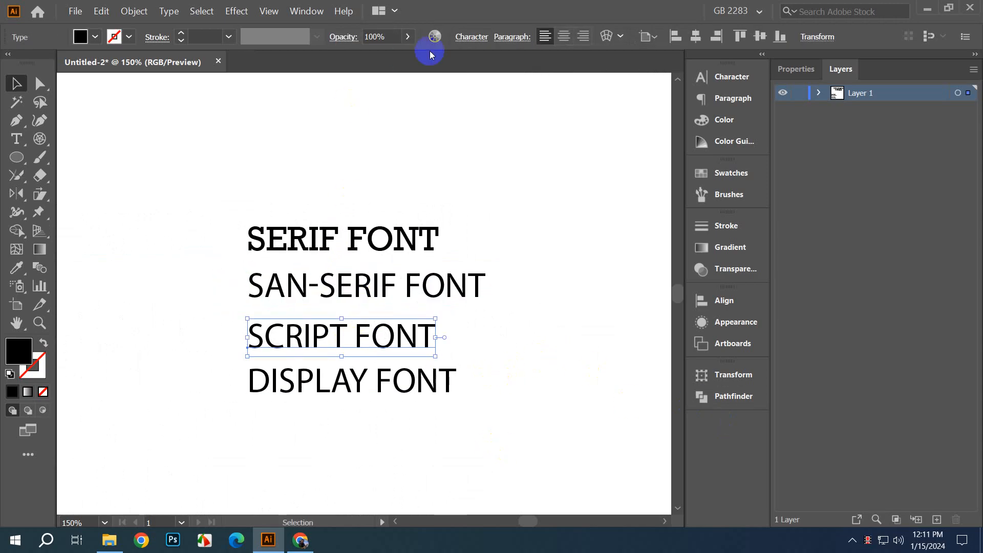
click(470, 37)
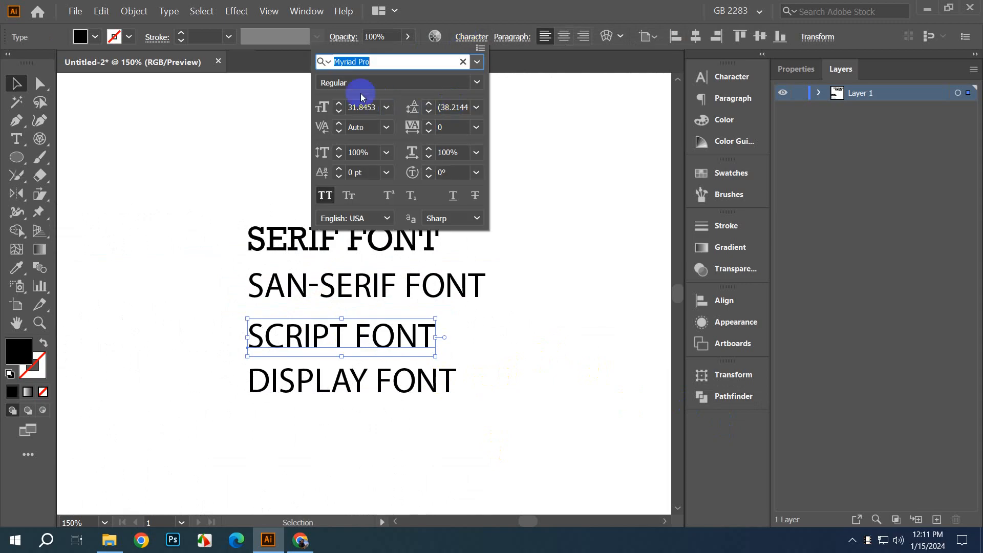
click(477, 63)
click(365, 115)
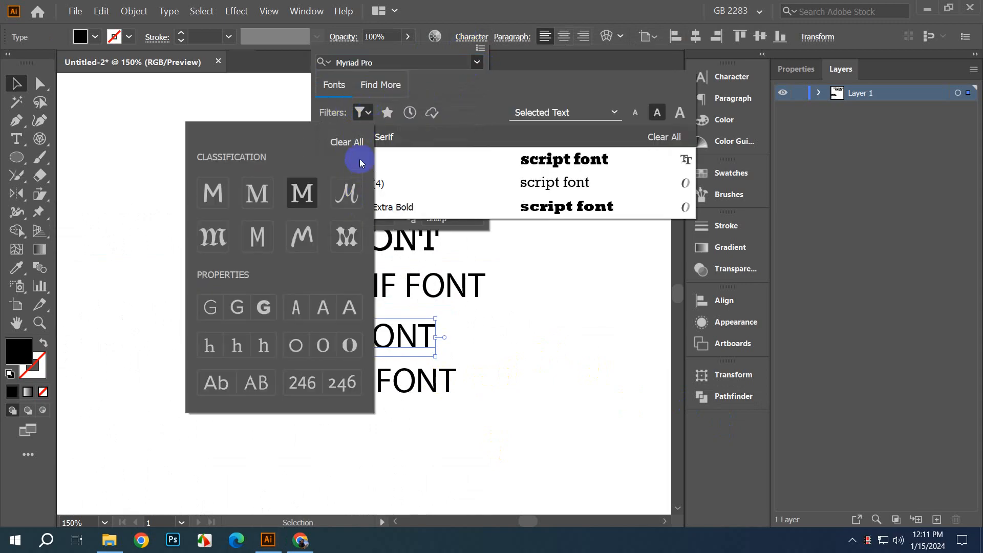
click(357, 147)
click(347, 193)
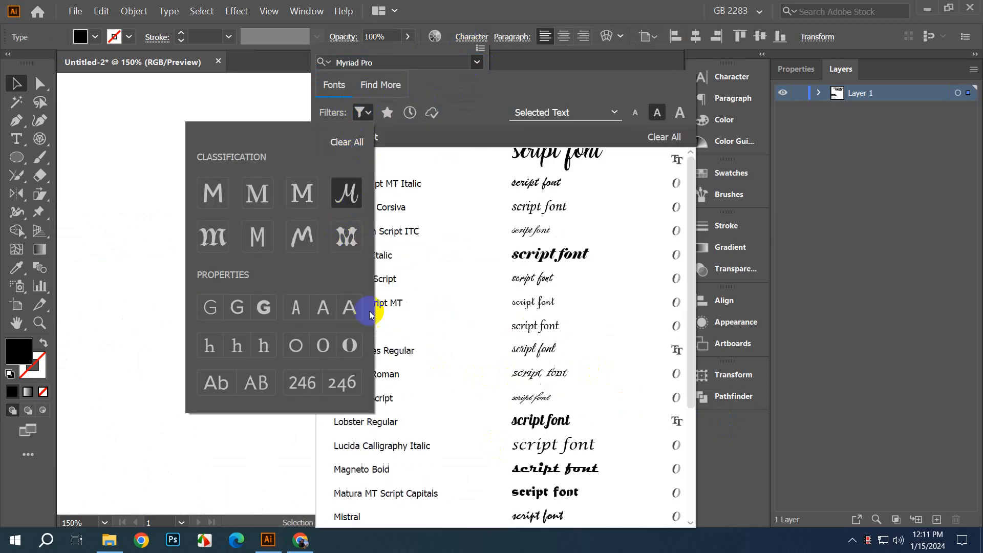
Step: Set the "SCRIPT FONT" line's font to Great Vibes Regular and turn off its All Caps setting
click(562, 347)
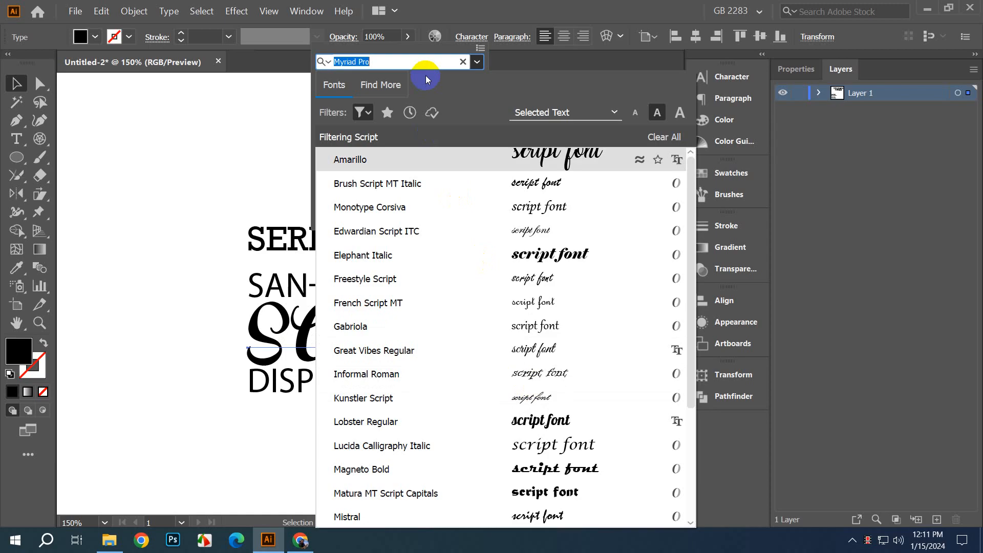
text(gre)
click(552, 149)
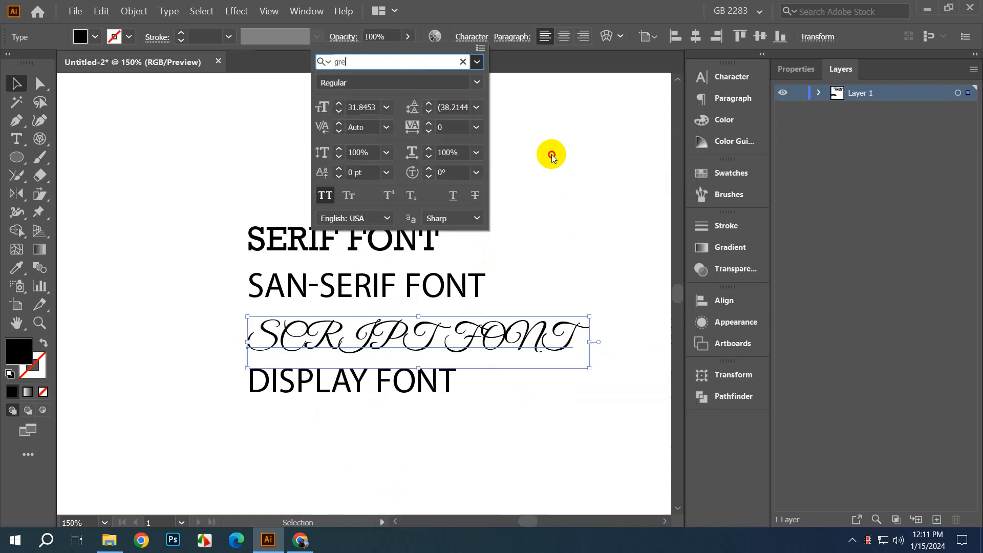
click(326, 197)
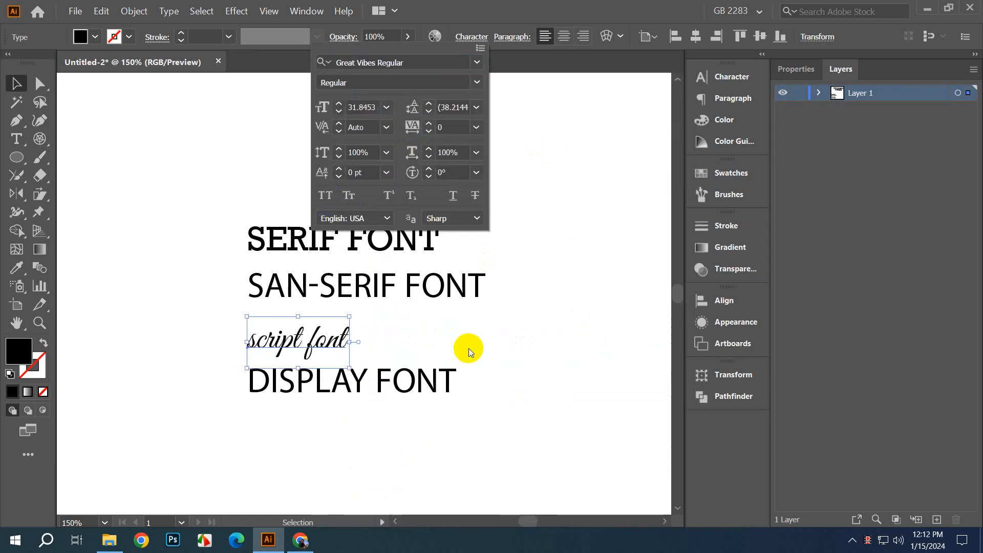
Step: Replace the first letter of the "script font" line with a capital S so it reads "Script font"
click(468, 348)
scroll(61, 397, up, 2)
drag(346, 434, 271, 459)
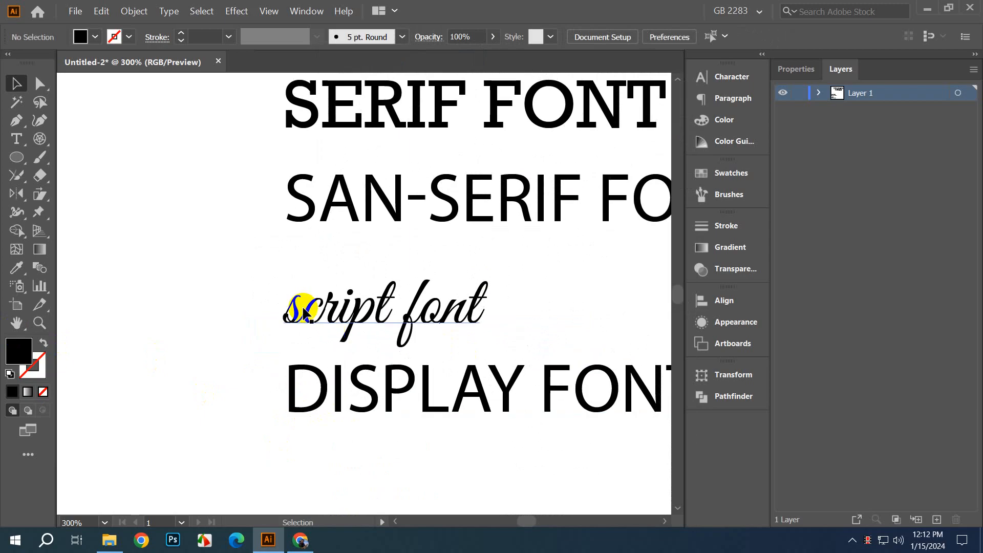
click(354, 336)
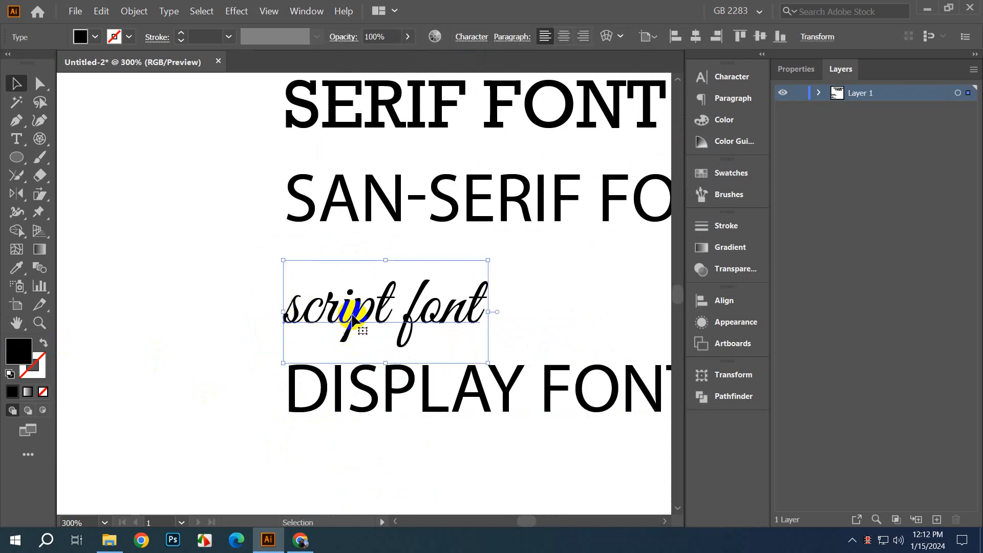
double_click(352, 320)
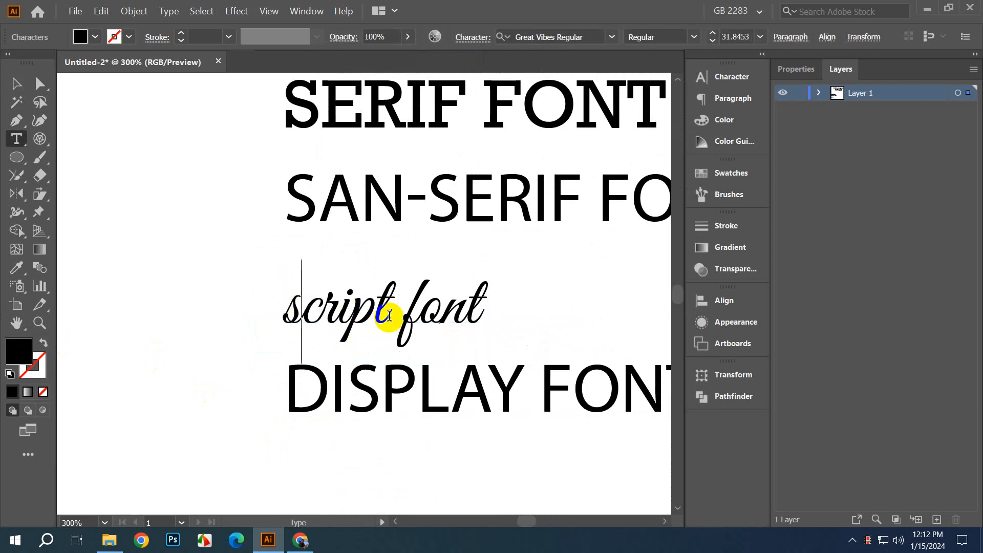
key(BackSpace)
text(S)
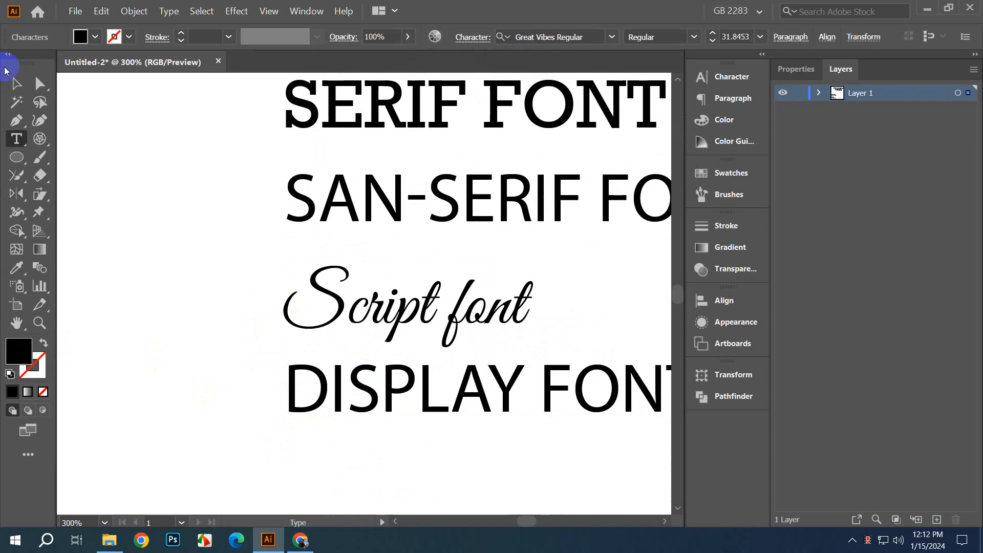
click(12, 84)
click(179, 274)
Step: Move the "DISPLAY FONT" line slightly down to leave more space below the "Script font" line
drag(257, 422, 161, 337)
click(360, 326)
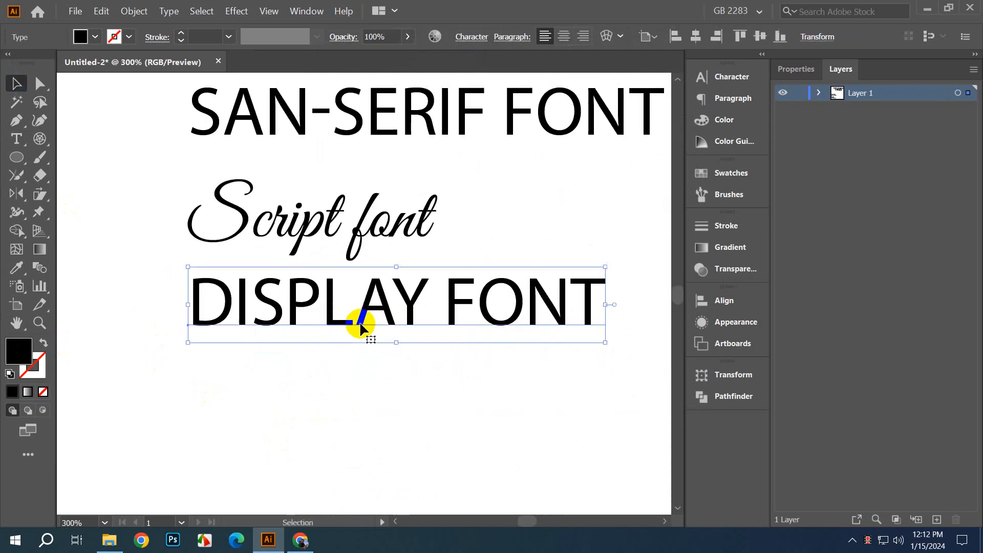
drag(433, 320, 434, 345)
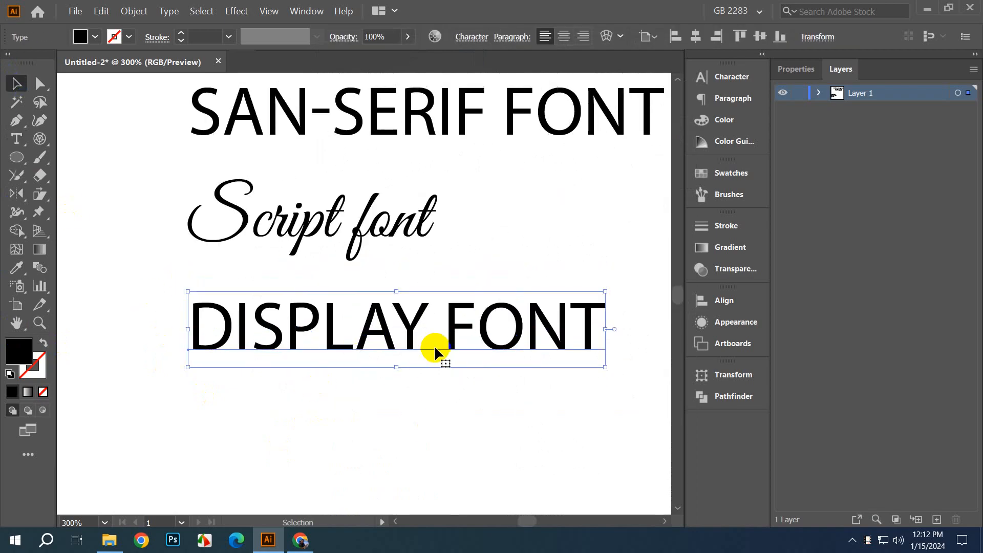
Step: Open the font list for the "DISPLAY FONT" line and clear its Script classification filter
click(475, 37)
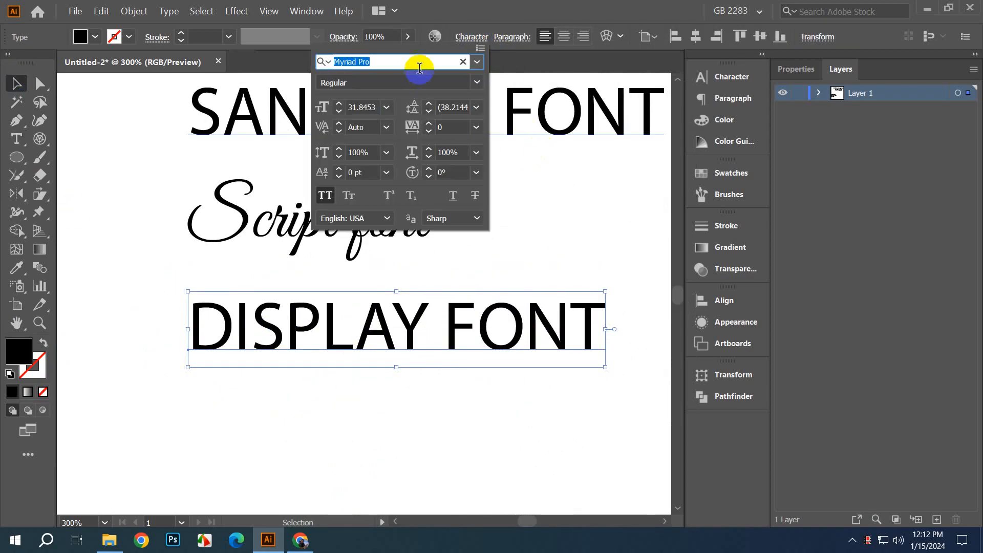
click(478, 63)
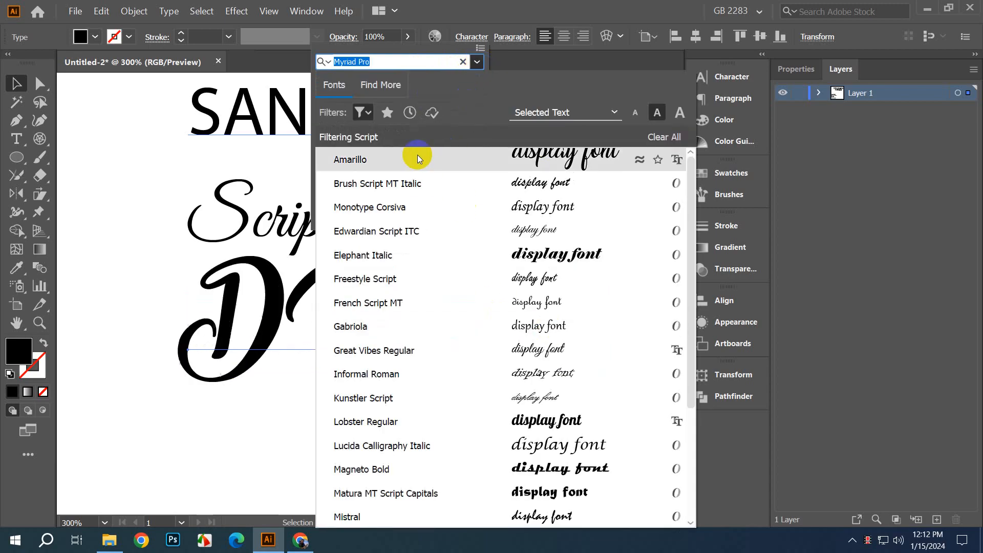
click(367, 112)
click(348, 143)
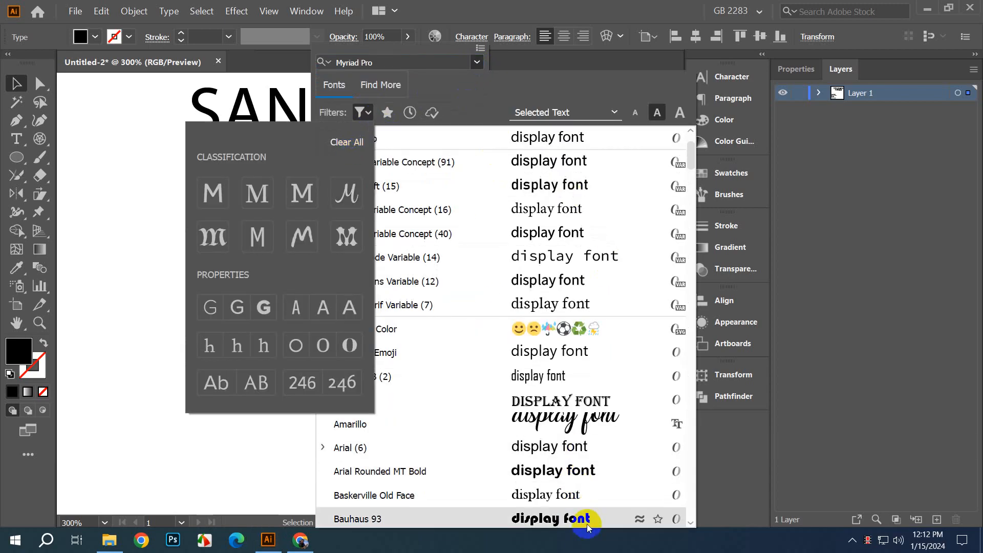
click(457, 104)
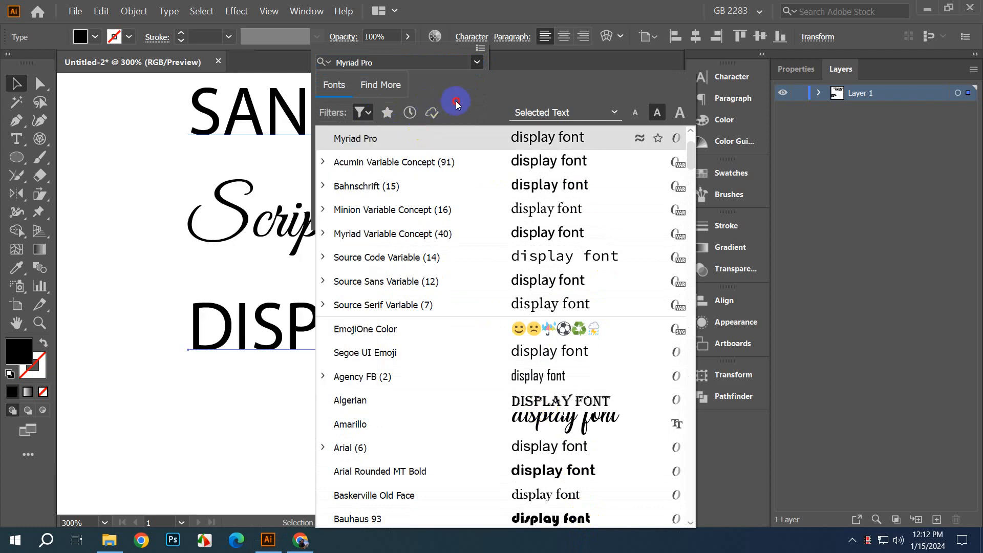
Step: Browse the unfiltered font list and set the "DISPLAY FONT" line's font to Gill Sans Ultra Bold Condensed
scroll(530, 353, down, 4)
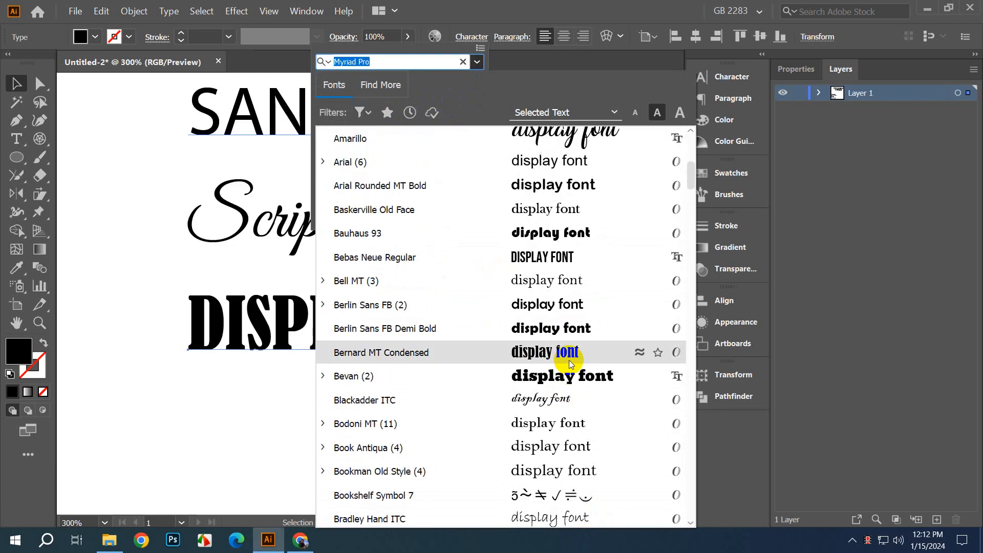
scroll(570, 374, down, 1)
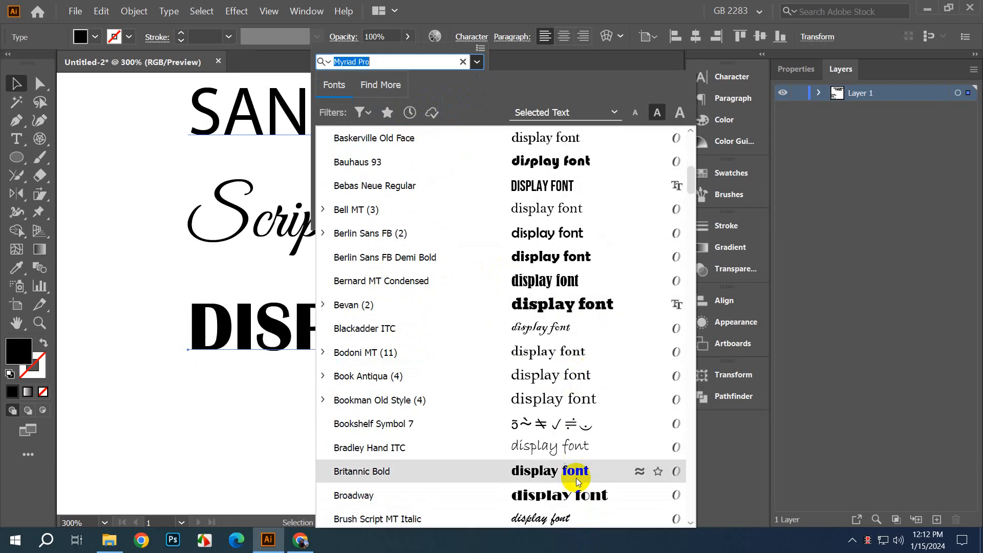
scroll(576, 487, down, 3)
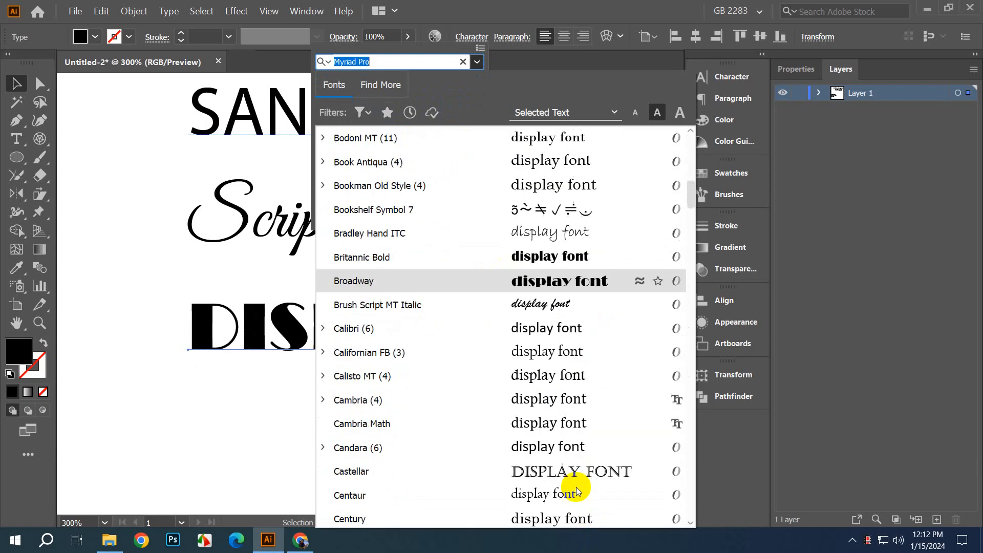
scroll(576, 486, down, 5)
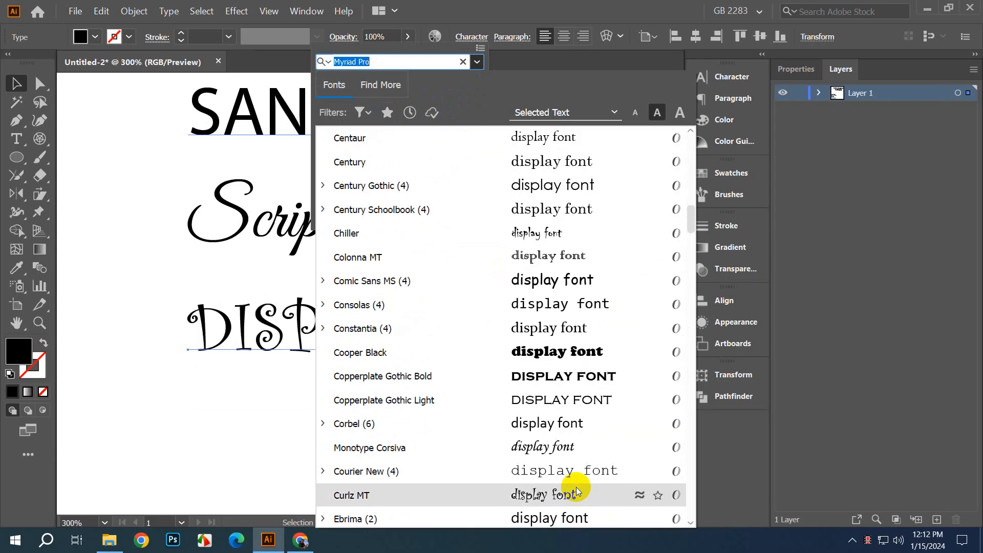
scroll(576, 487, down, 6)
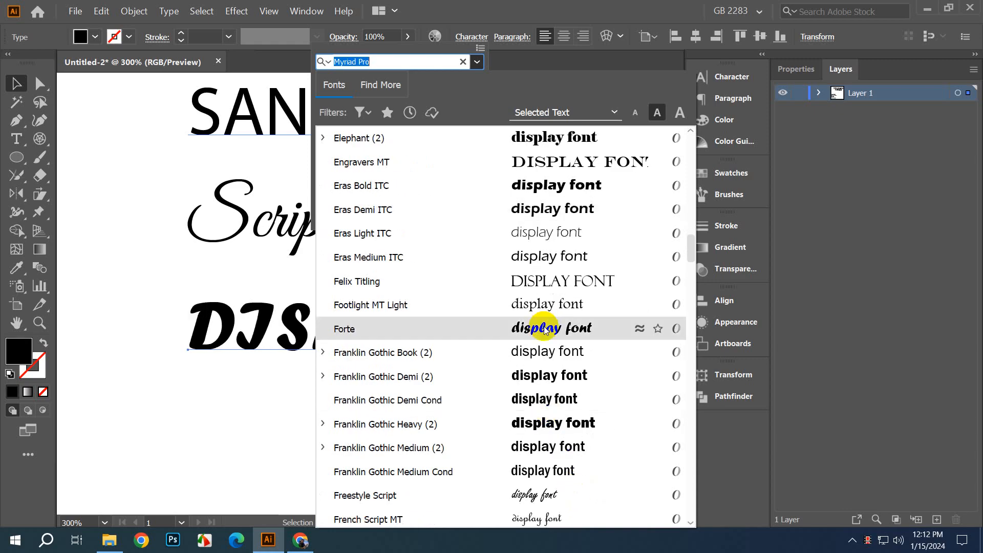
scroll(539, 386, down, 2)
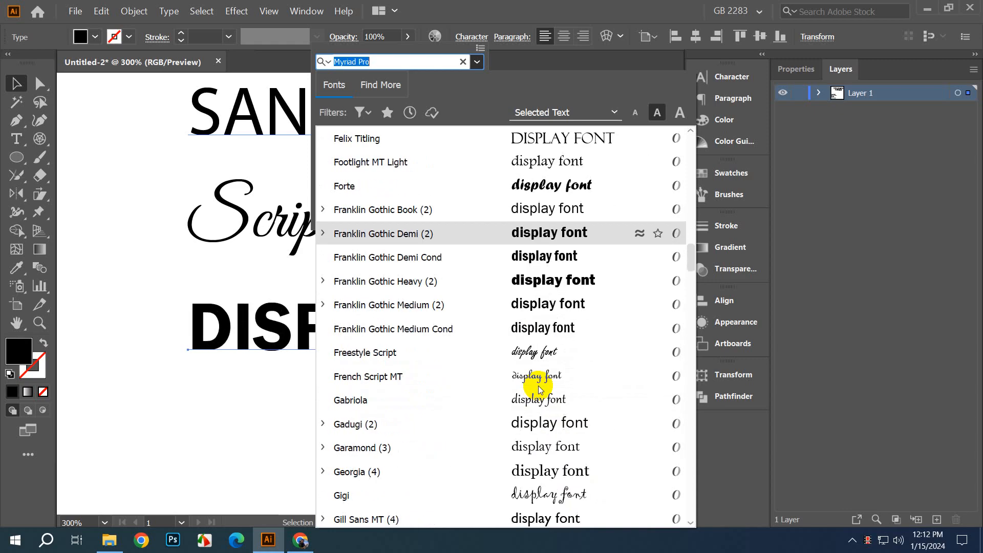
scroll(539, 388, down, 3)
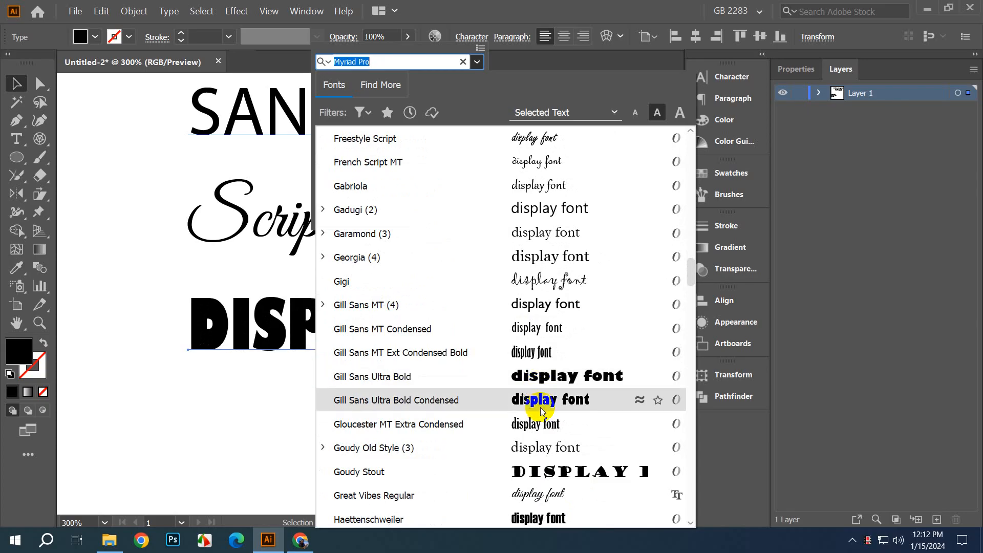
click(540, 407)
click(436, 419)
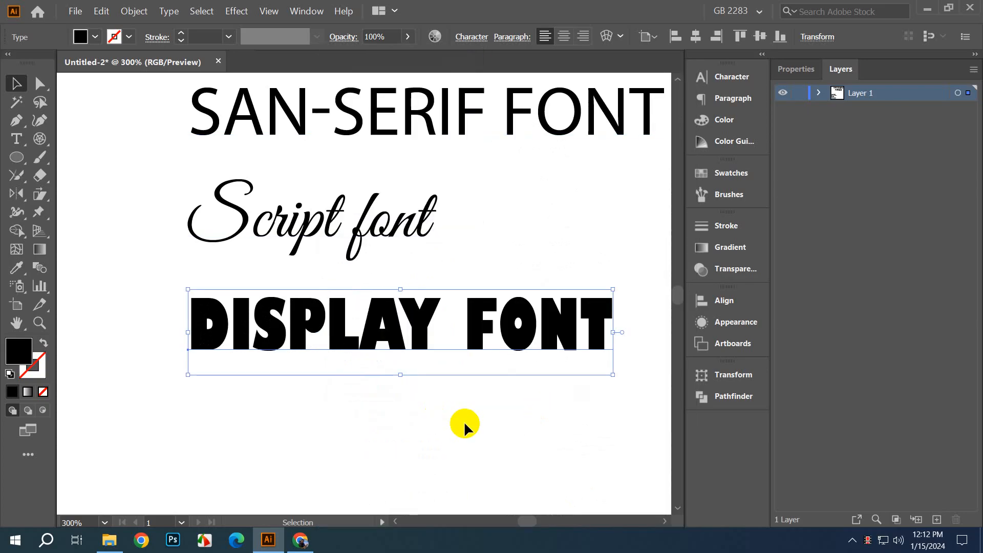
scroll(465, 417, up, 1)
scroll(463, 413, up, 5)
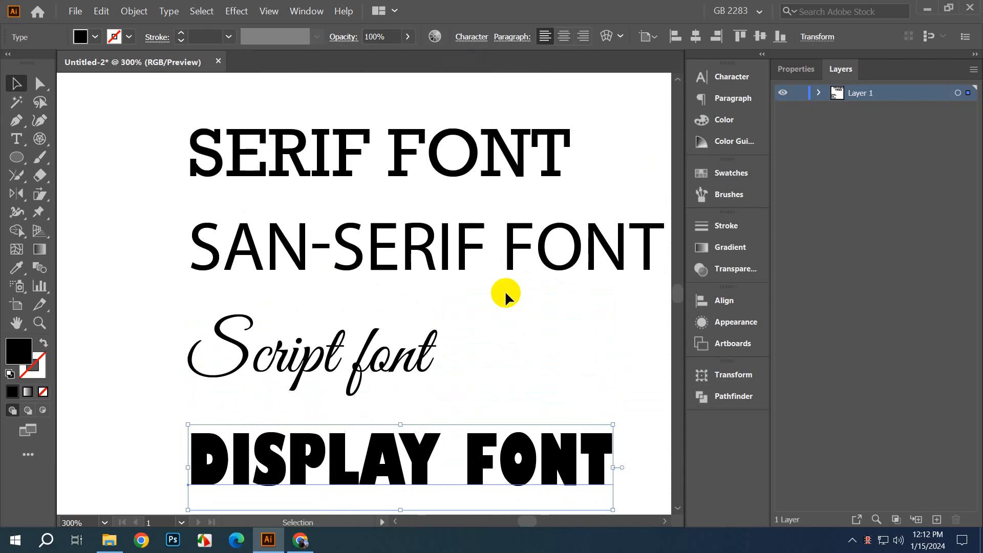
scroll(505, 289, down, 3)
scroll(468, 333, down, 3)
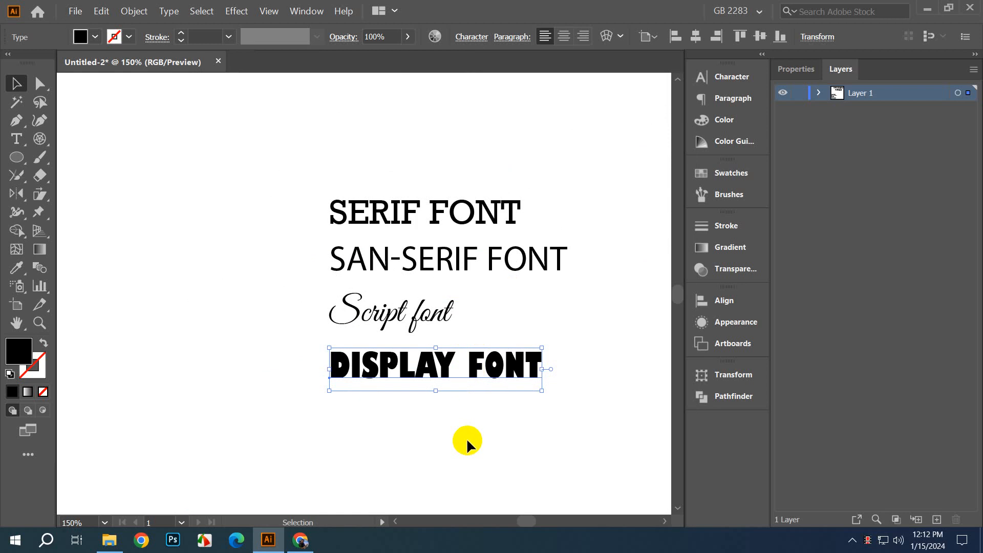
click(452, 397)
click(450, 379)
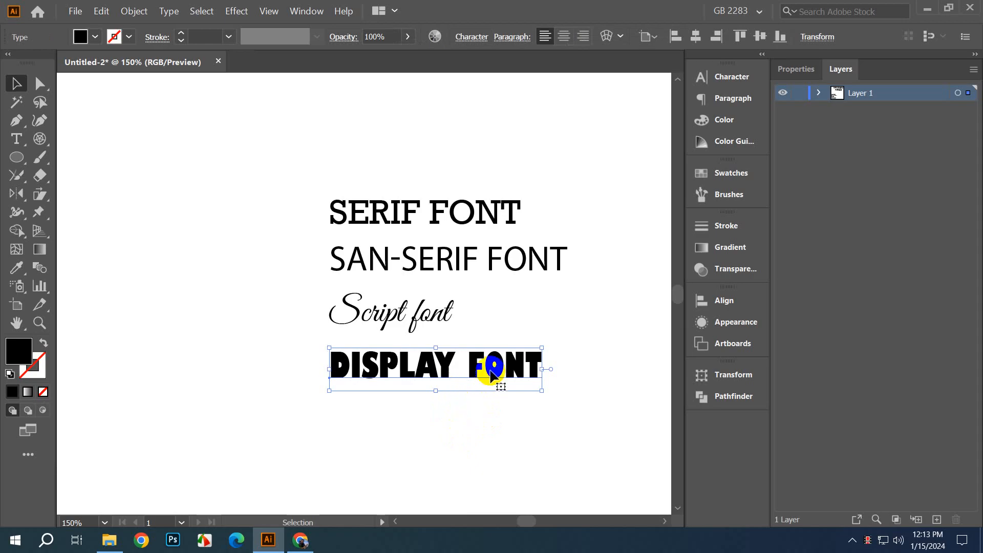
mouse_move(490, 371)
mouse_down()
mouse_move(493, 358)
mouse_move(490, 378)
mouse_up()
key(ctrl+z)
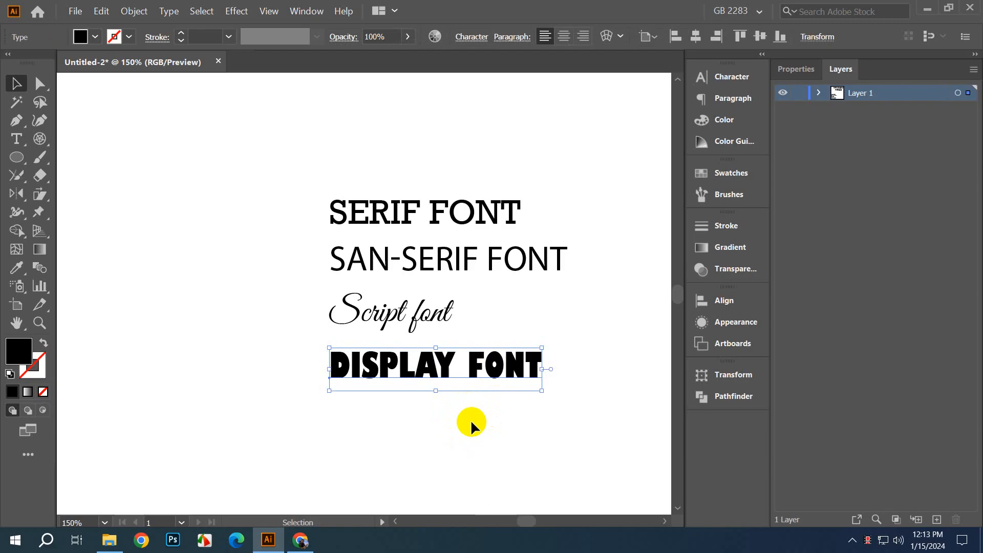
click(486, 413)
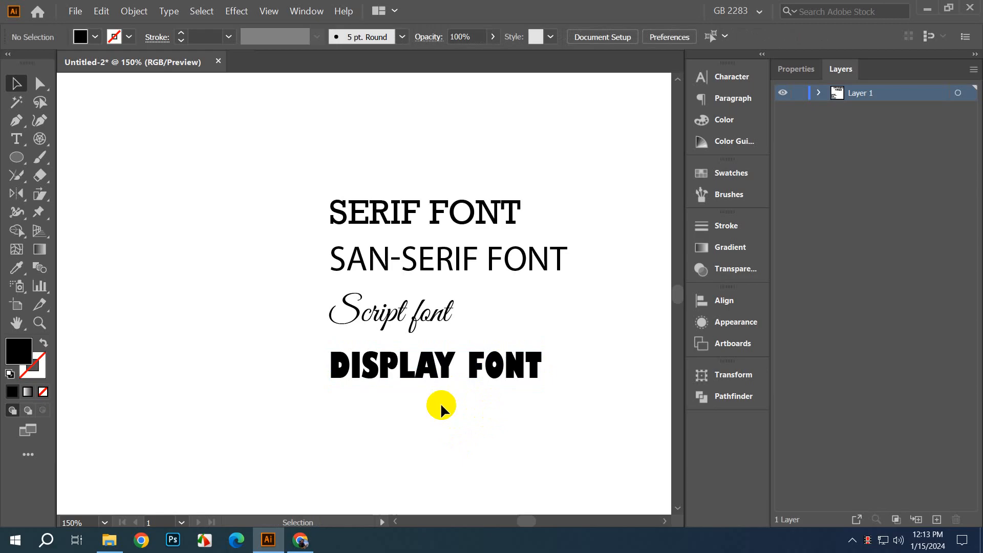
Step: Move the "Script font" line about 0.05 in straight down, closer to the "DISPLAY FONT" line, and deselect it
click(400, 313)
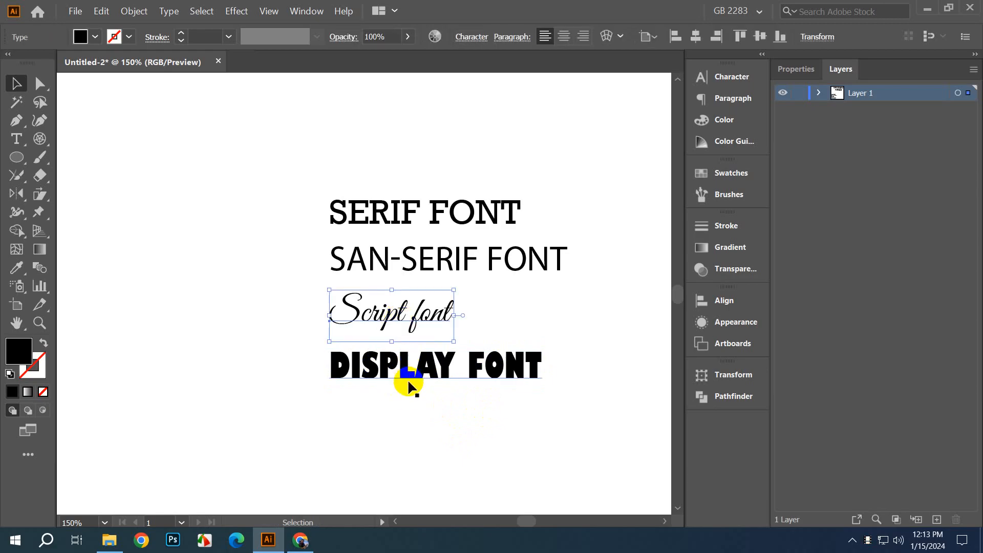
click(474, 404)
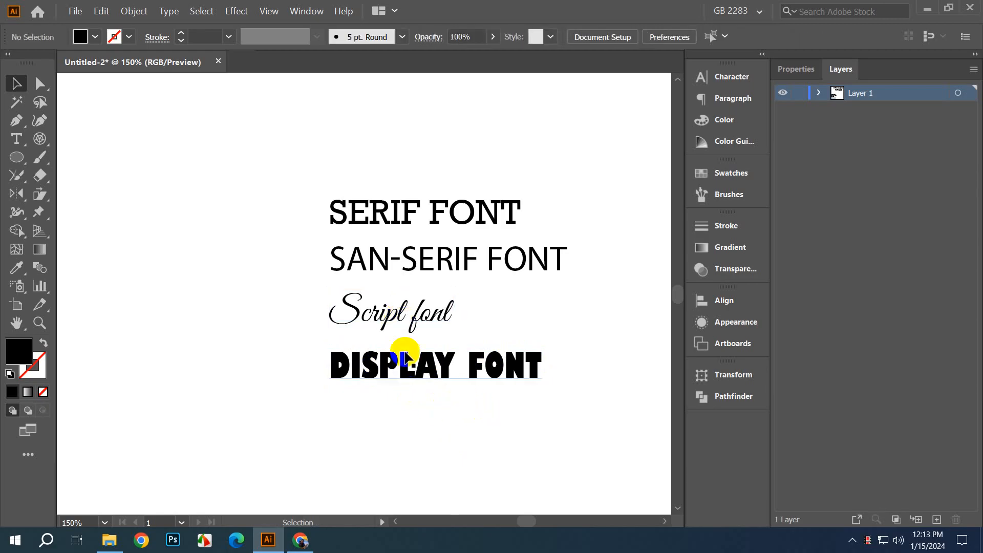
click(392, 323)
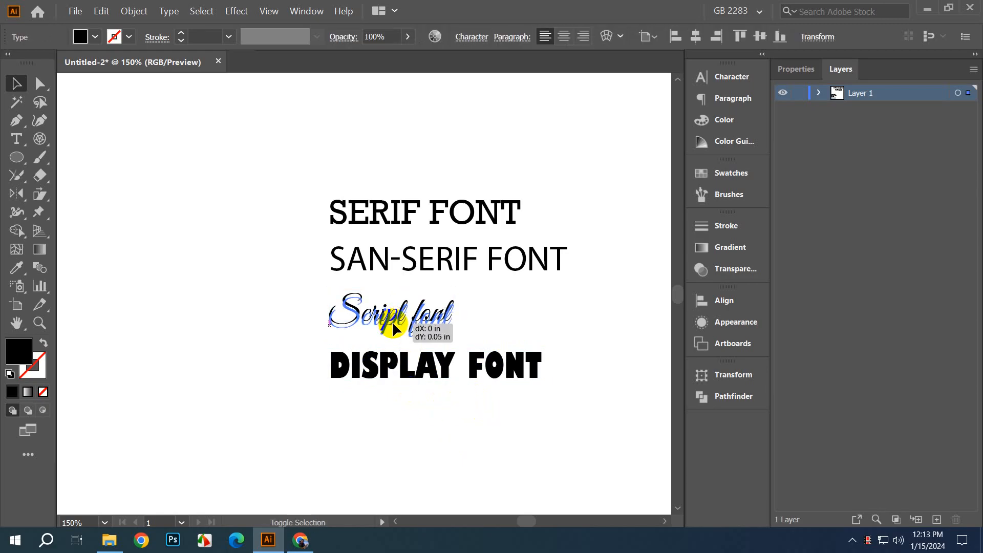
click(438, 416)
Step: Switch to Chrome's "flyer design 2023" image results and examine the fonts used in the New Year party, church and double-sided brochure flyers
click(301, 541)
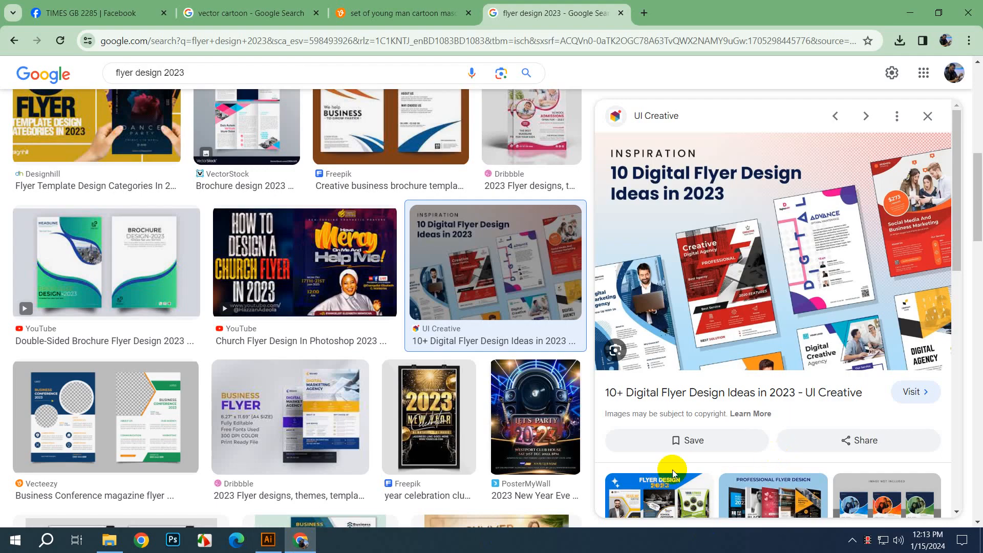
click(460, 428)
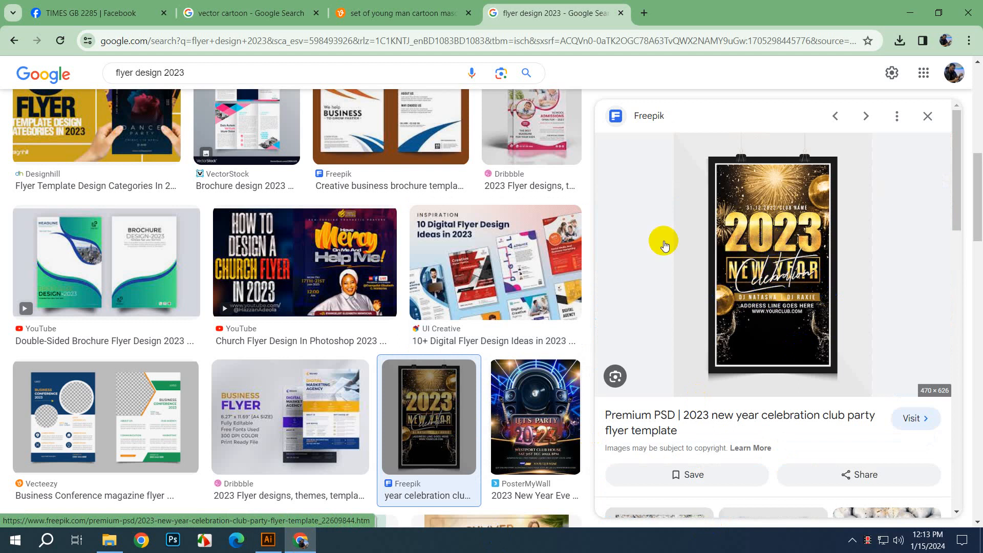
click(350, 248)
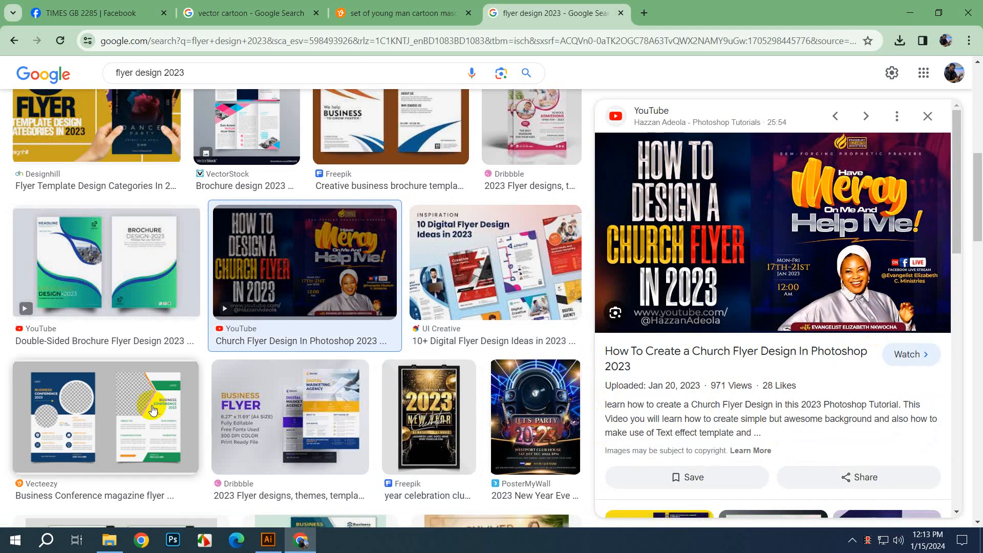
click(165, 261)
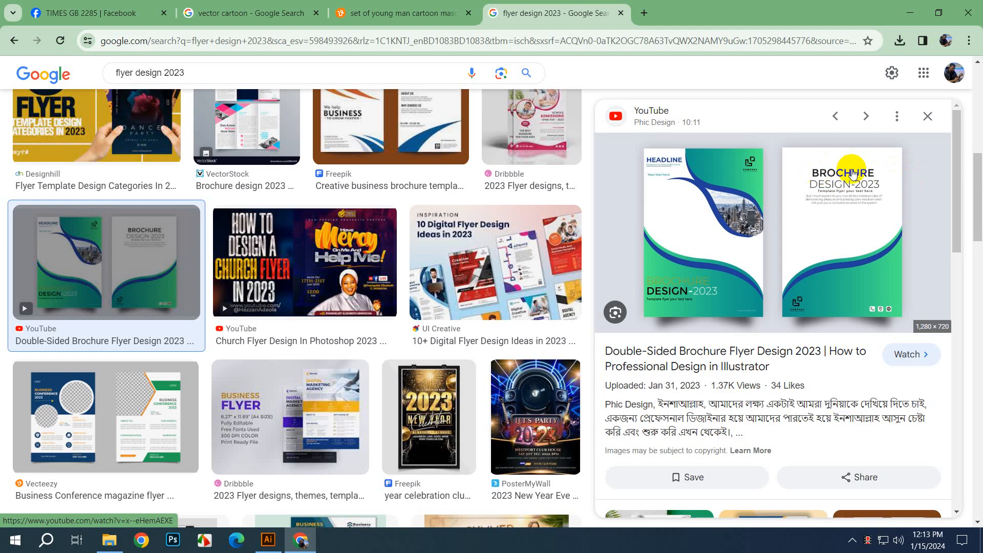
Step: Return to Illustrator and review the four font samples, selecting the "SERIF FONT" line and then the "SAN-SERIF FONT" line to compare them
click(268, 540)
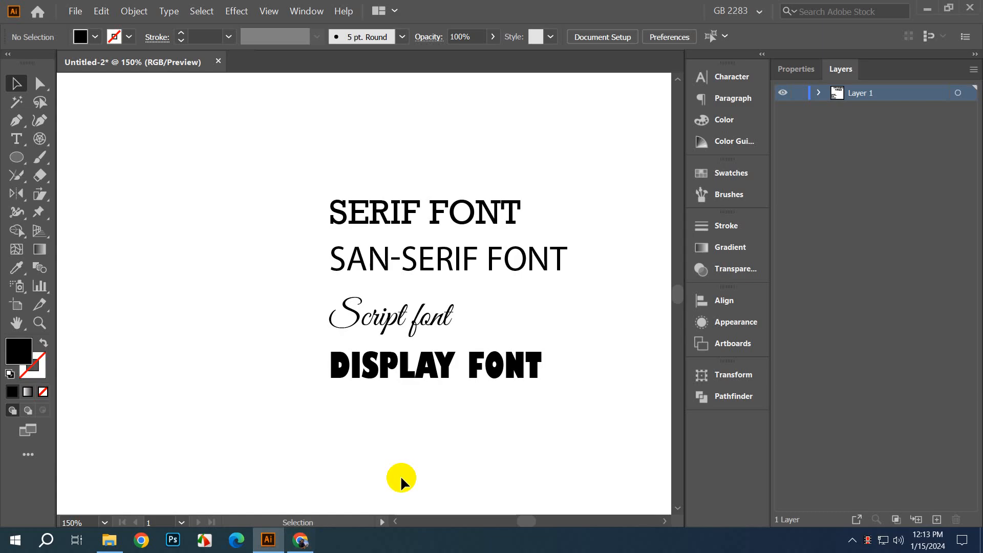
scroll(462, 306, down, 2)
drag(518, 324, 362, 341)
scroll(269, 381, up, 1)
scroll(278, 401, up, 2)
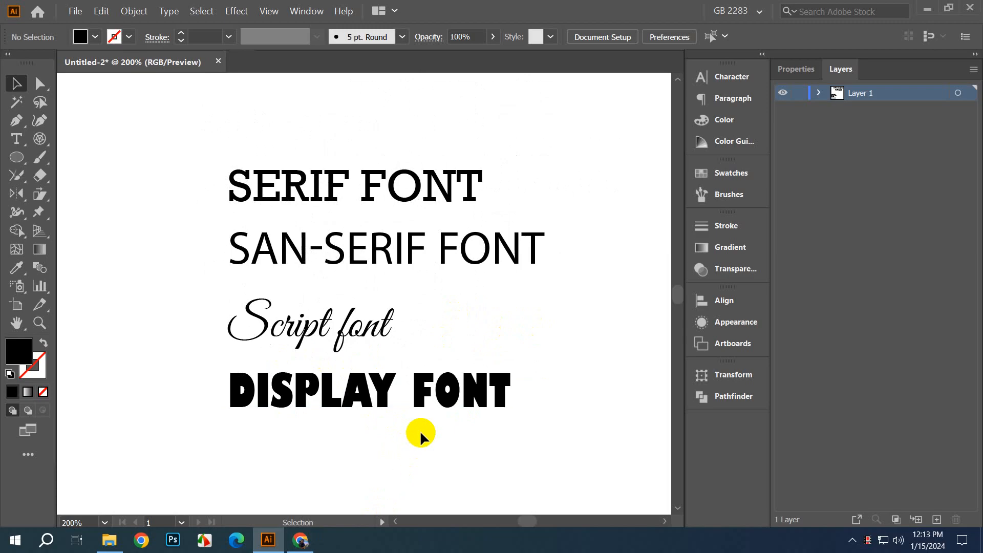
click(470, 199)
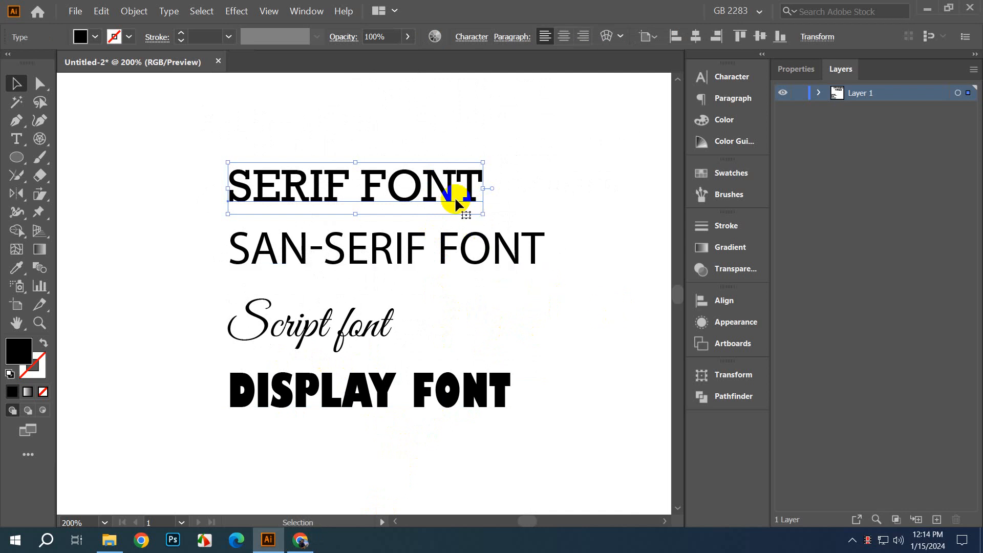
click(528, 310)
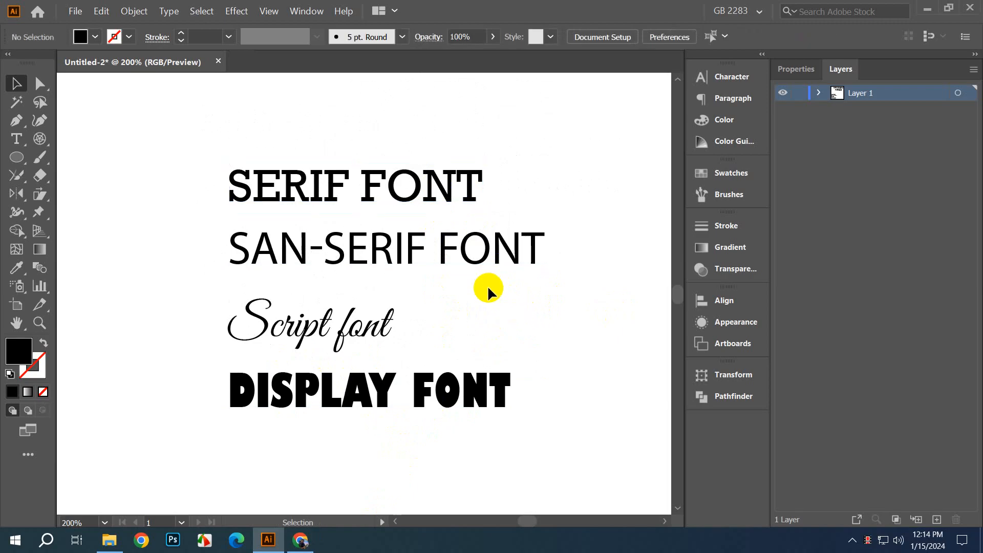
click(499, 256)
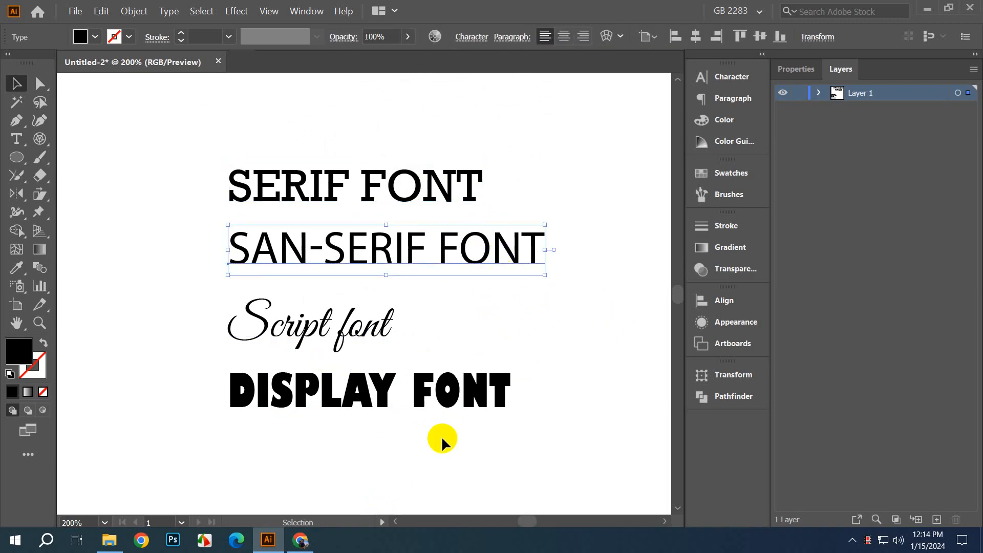
Step: Review the "Script font" and "DISPLAY FONT" lines, then move the "Script font" line slightly up and to the left and deselect it
click(261, 338)
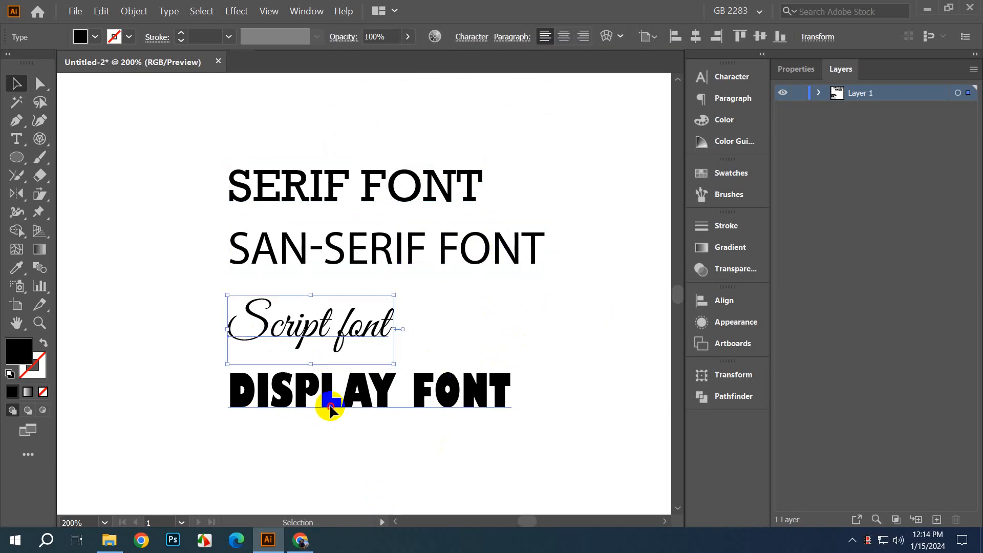
click(330, 406)
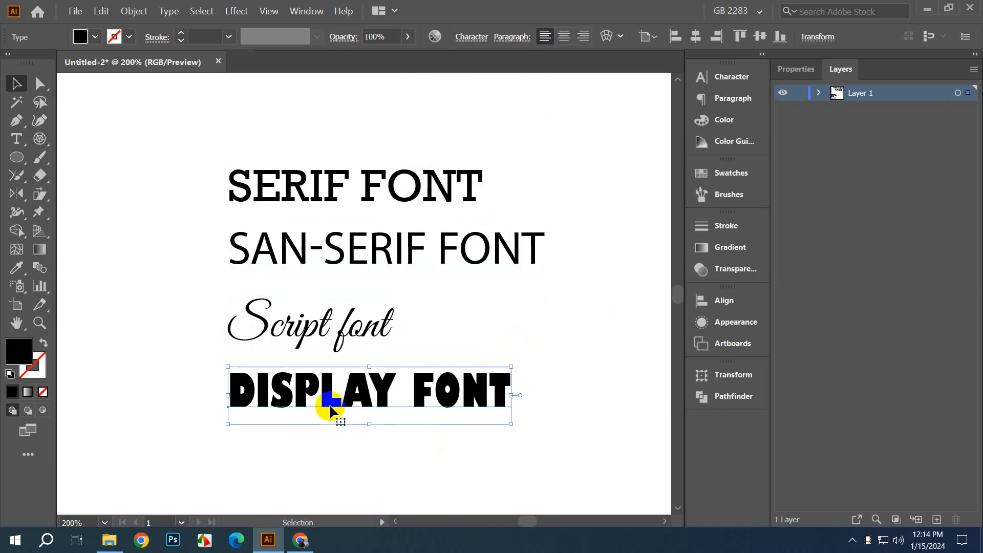
click(443, 309)
drag(371, 328, 367, 326)
click(441, 319)
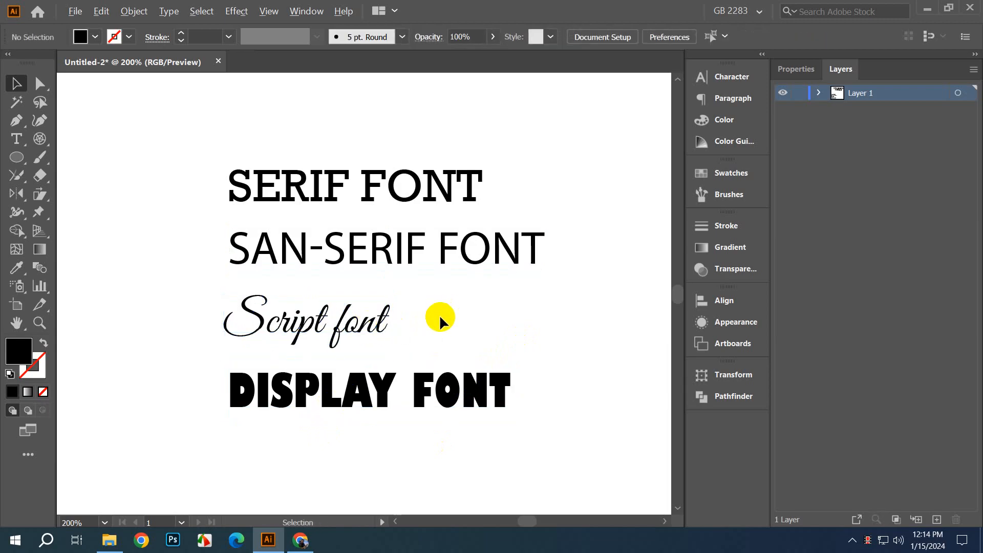
Step: Detach the Character panel from the dock and float it over the canvas beside the "TYPOGRAPHY TYPEFACE" heading
scroll(440, 318, down, 2)
scroll(455, 325, down, 1)
drag(610, 325, 398, 368)
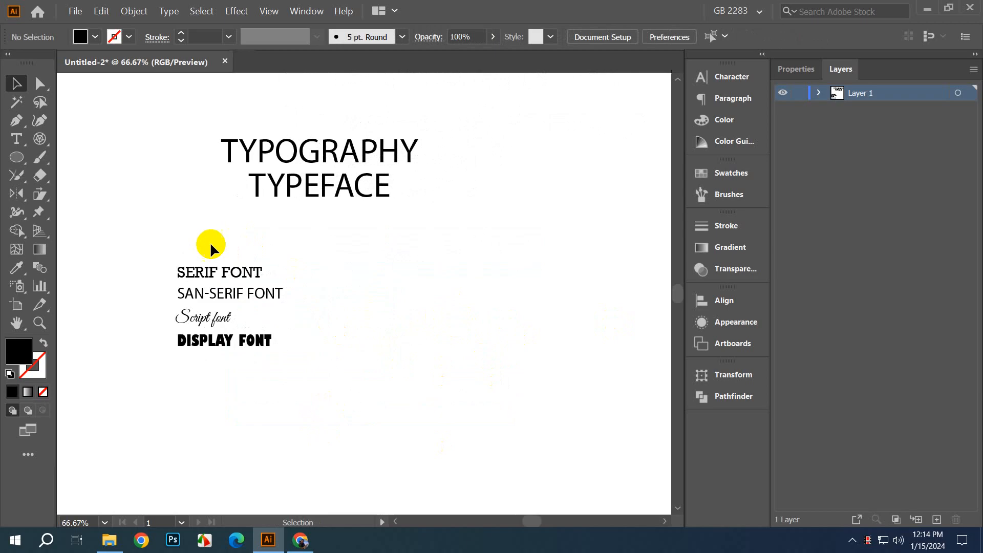
drag(150, 242, 353, 388)
click(381, 407)
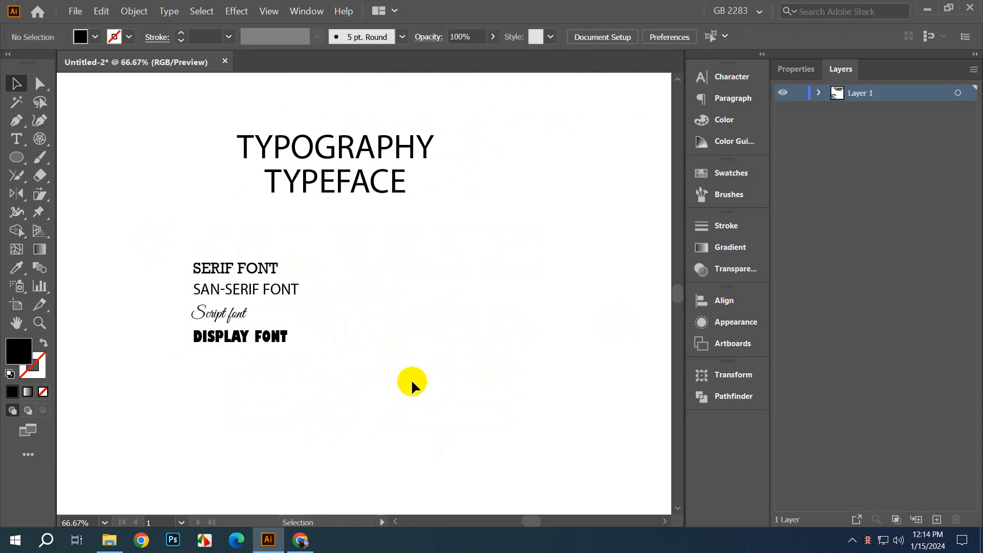
drag(318, 323, 342, 313)
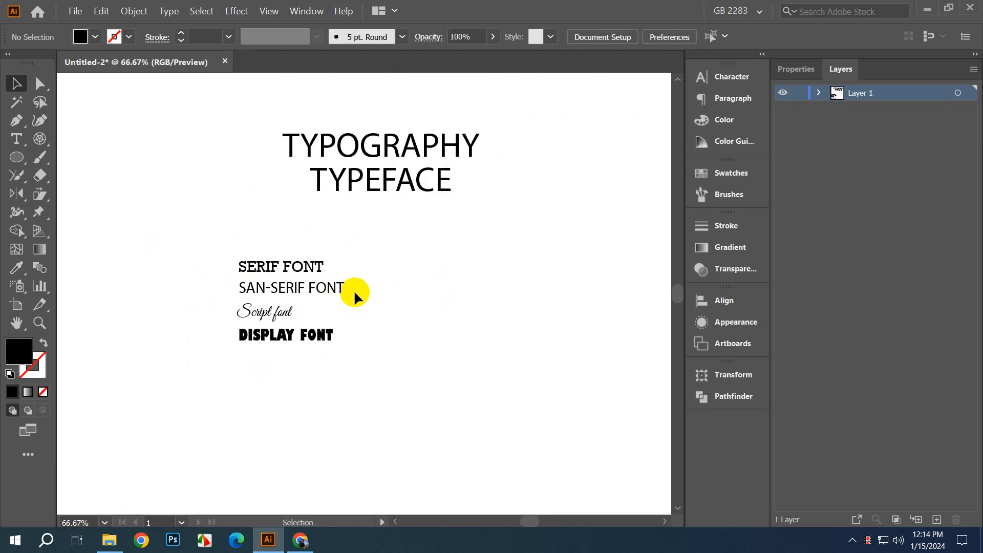
click(717, 78)
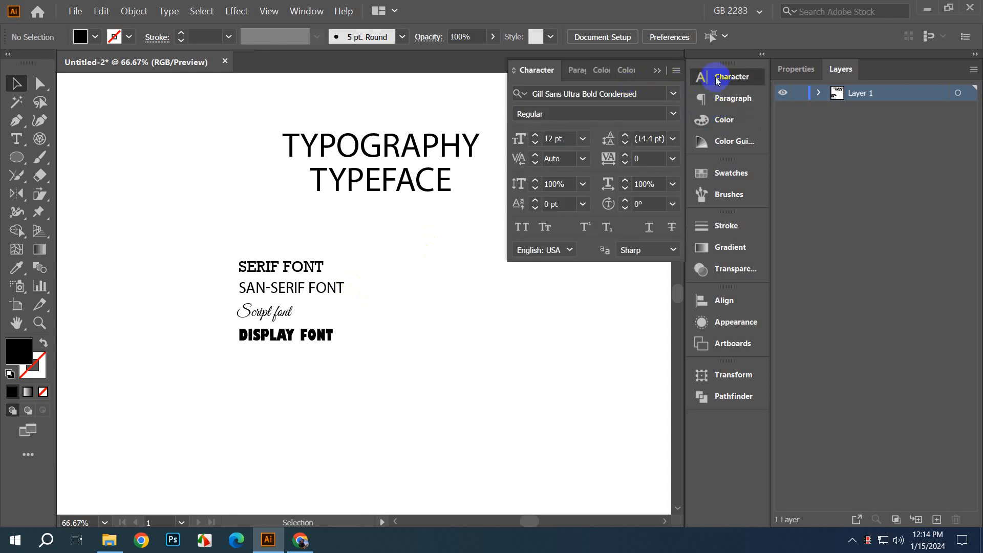
drag(716, 78, 498, 221)
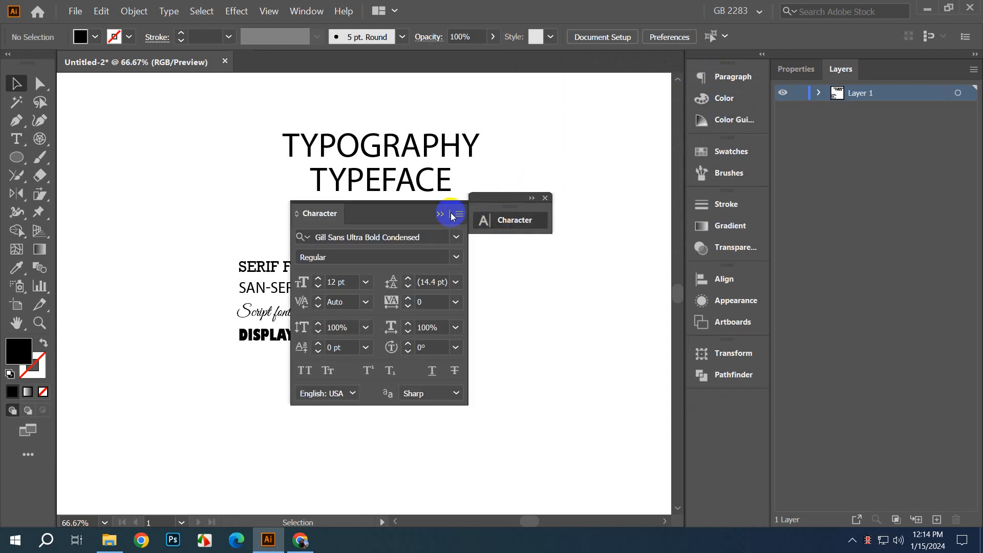
drag(395, 210, 597, 186)
Step: Hide the Character panel's extra options and show them again
click(660, 188)
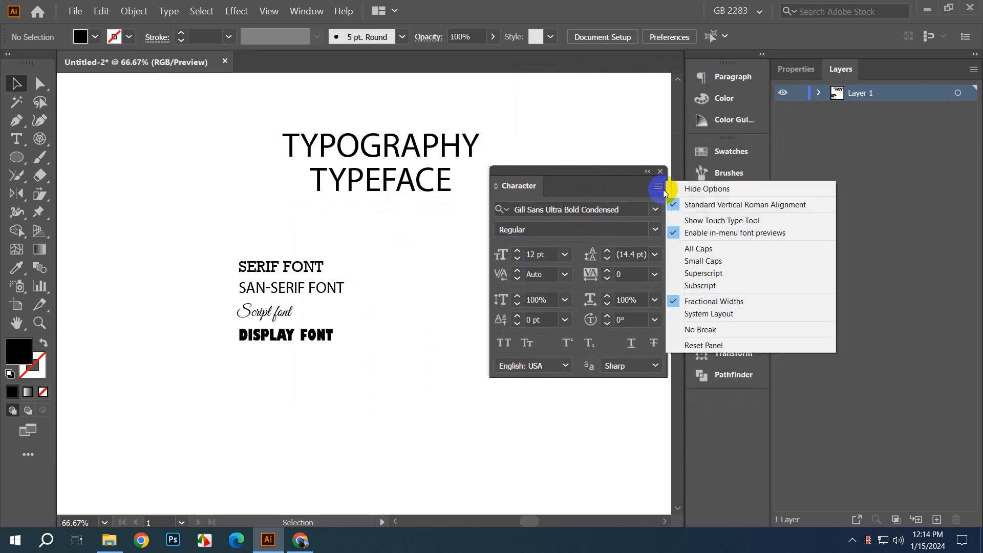
click(704, 188)
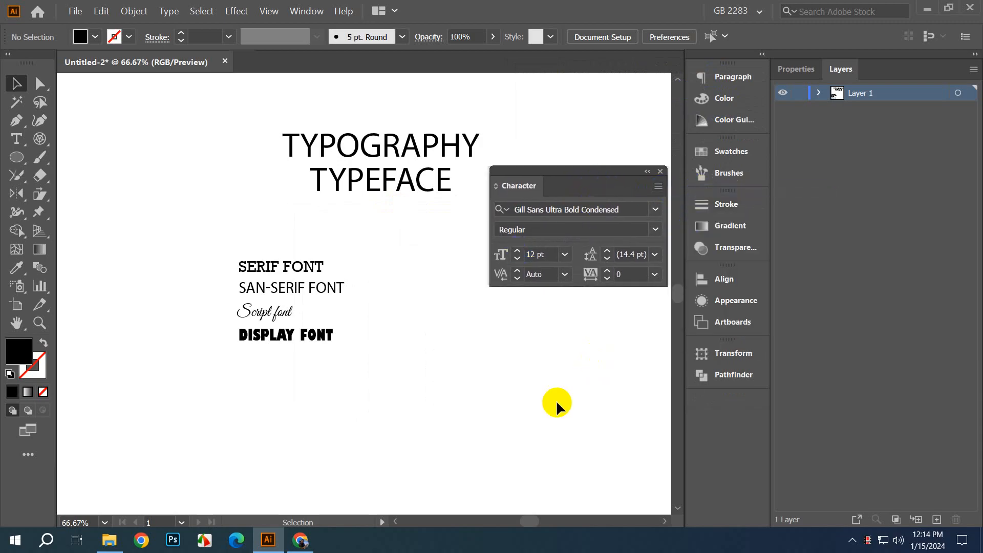
click(658, 187)
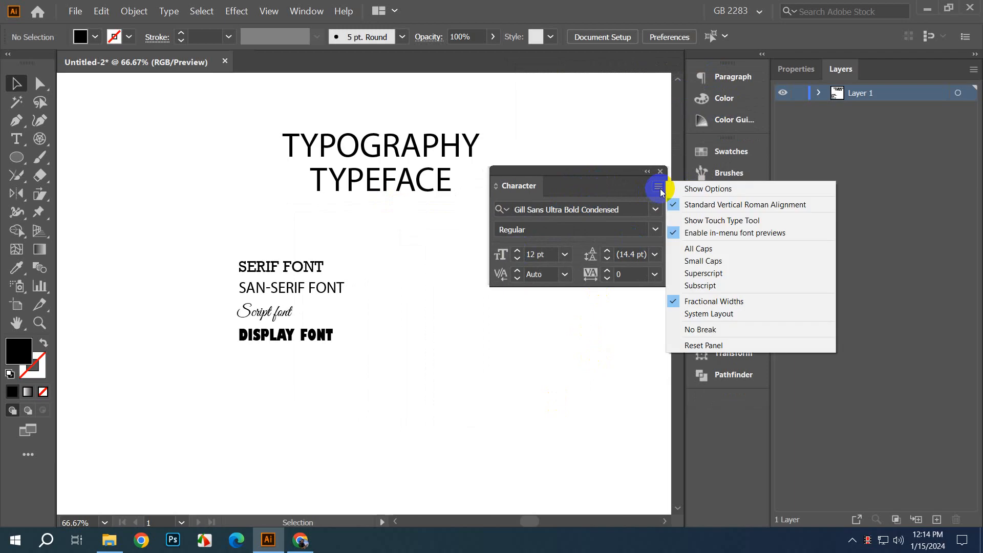
click(681, 189)
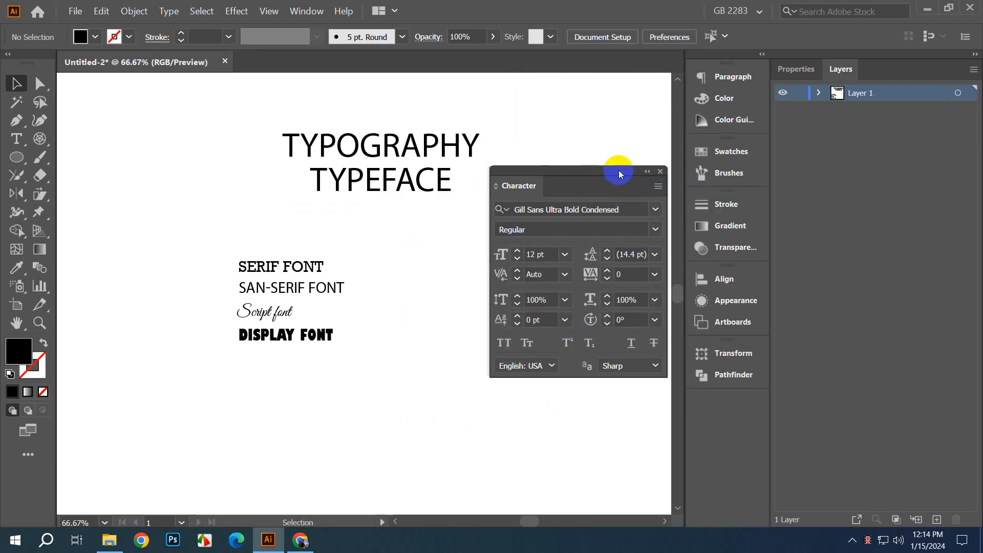
Step: Move the floating Character panel higher on the canvas and make room beside the font samples
drag(618, 171, 628, 96)
drag(445, 254, 284, 260)
mouse_move(378, 344)
mouse_down()
mouse_move(347, 384)
mouse_move(391, 357)
mouse_up()
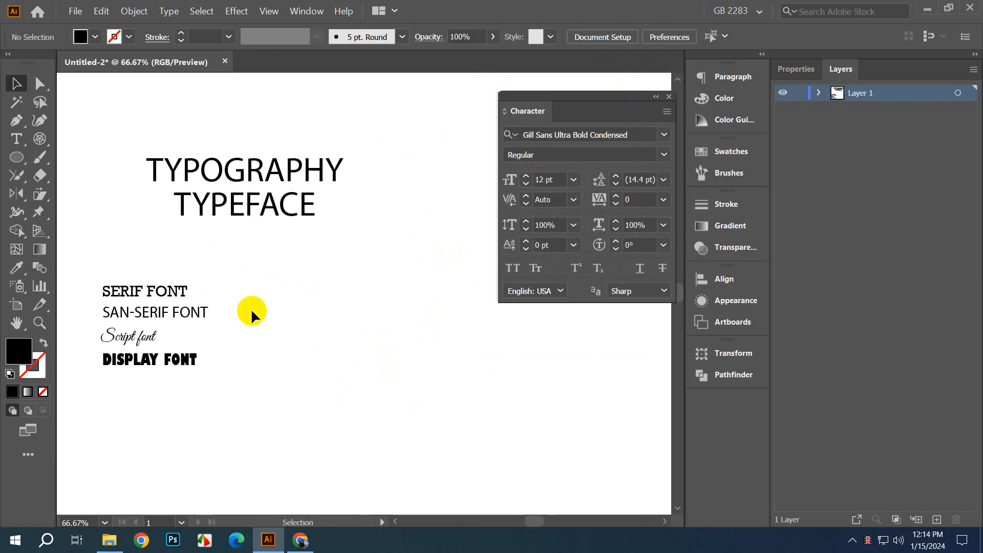
Step: Duplicate the "SAN-SERIF FONT" line to empty space on its right at the same height, and nudge the copy slightly left
click(140, 310)
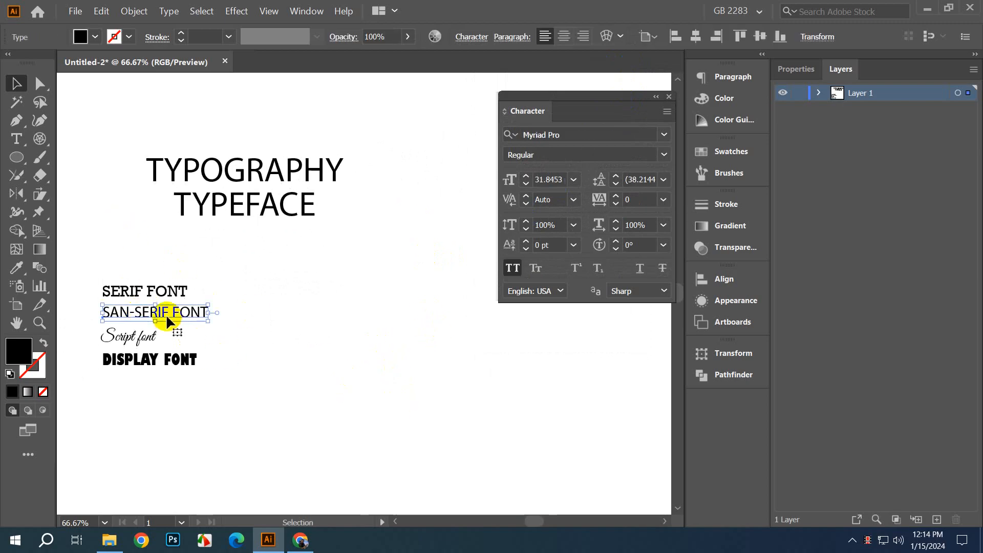
drag(166, 314, 375, 346)
click(372, 345)
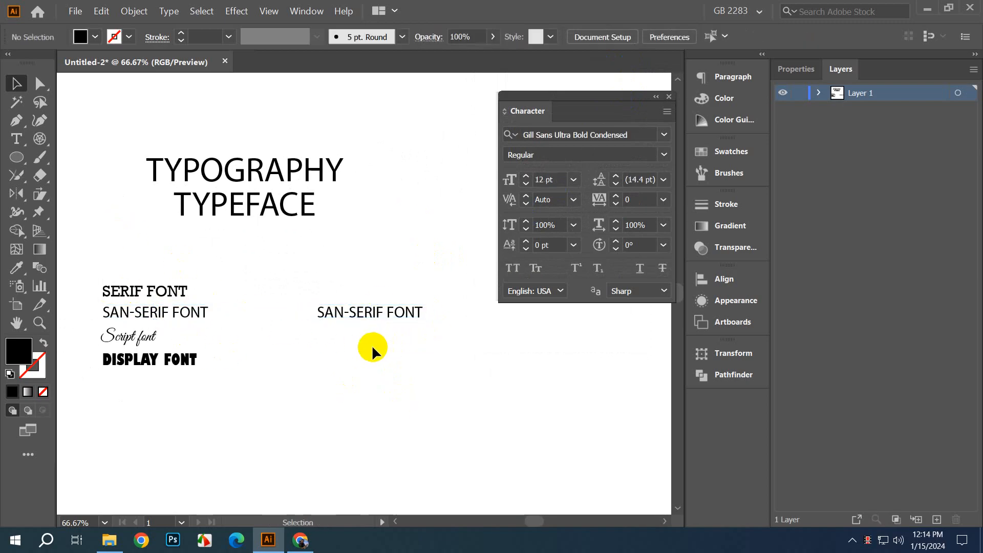
drag(391, 314, 383, 315)
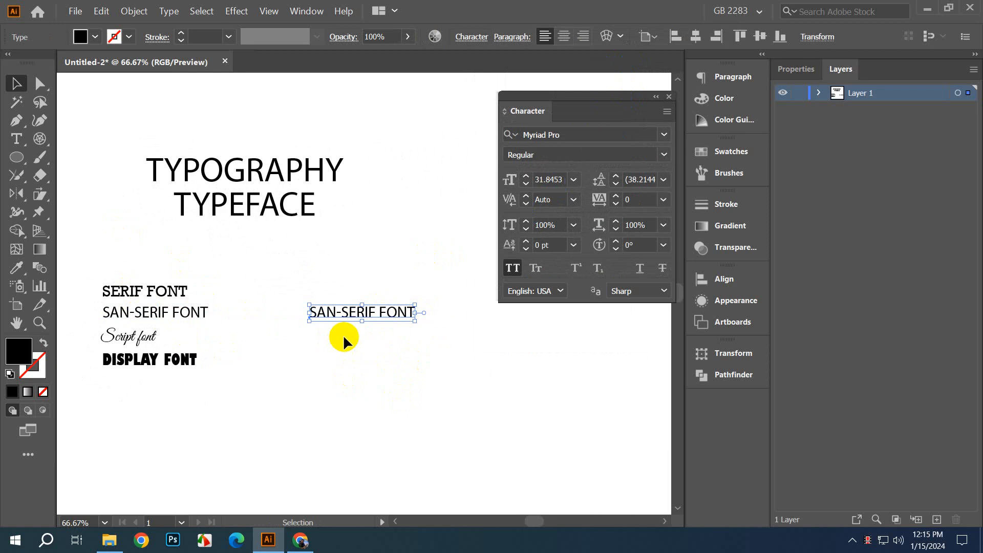
Step: Browse the font list, search for "pop", set the copied "SAN-SERIF FONT" line's font to Poppins Regular, and deselect it
drag(409, 333, 355, 351)
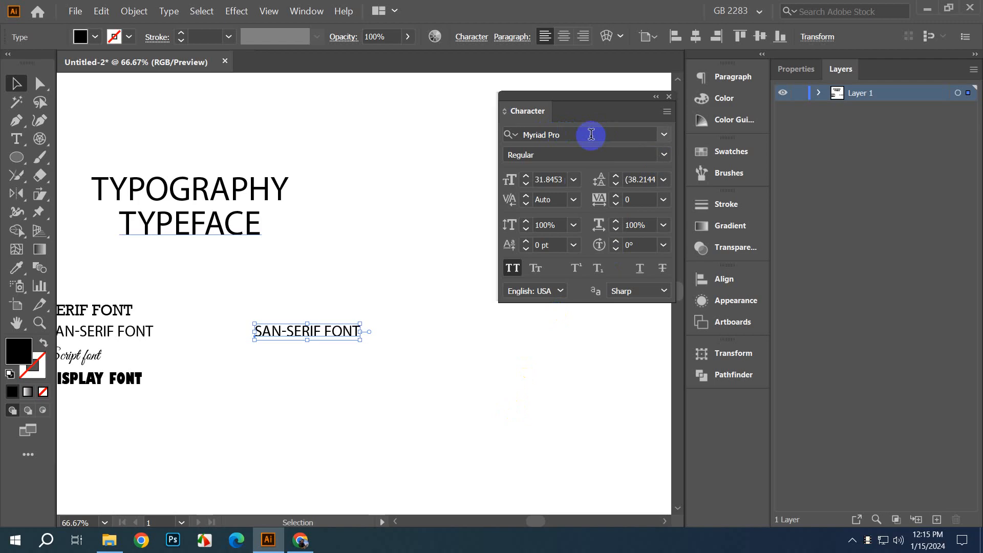
click(664, 135)
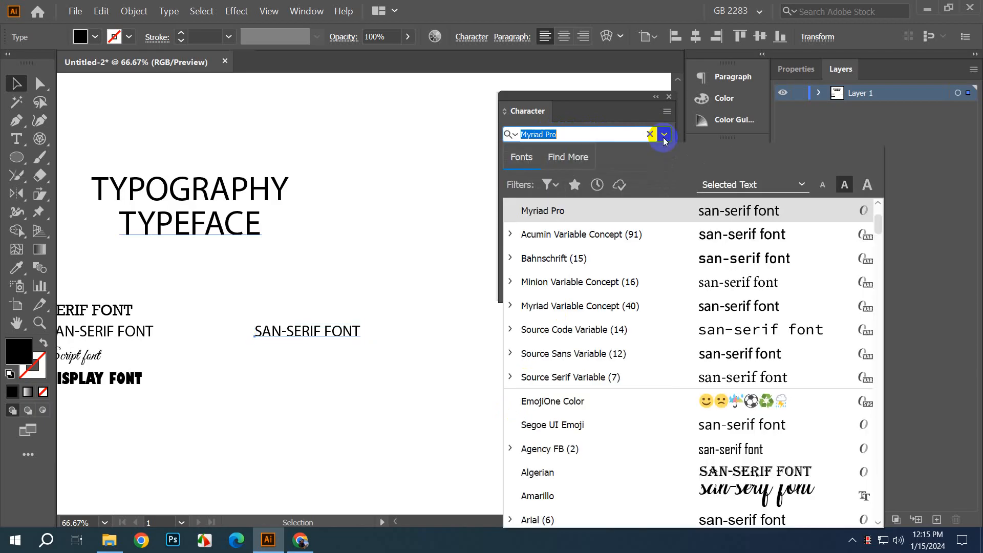
drag(878, 218, 878, 227)
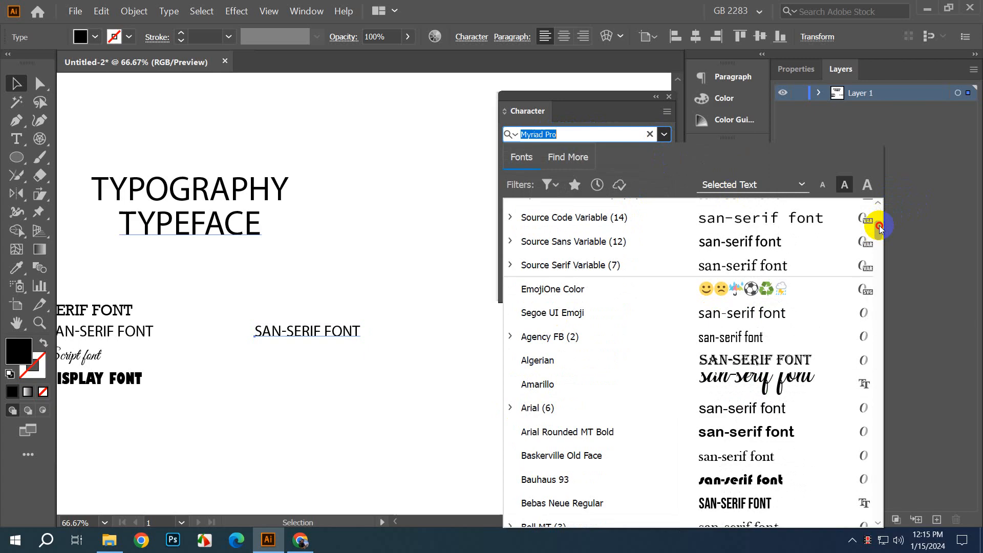
drag(879, 228, 879, 231)
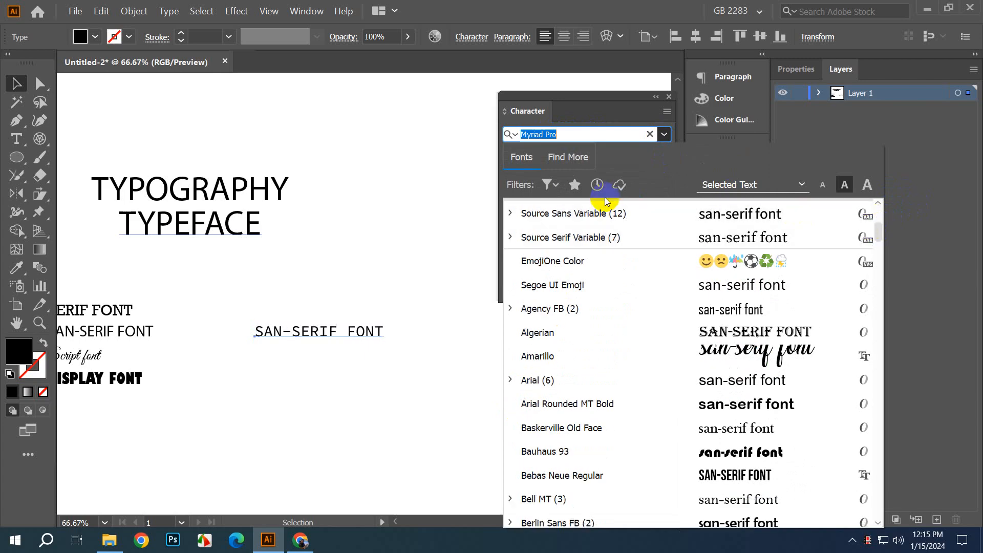
scroll(586, 348, down, 8)
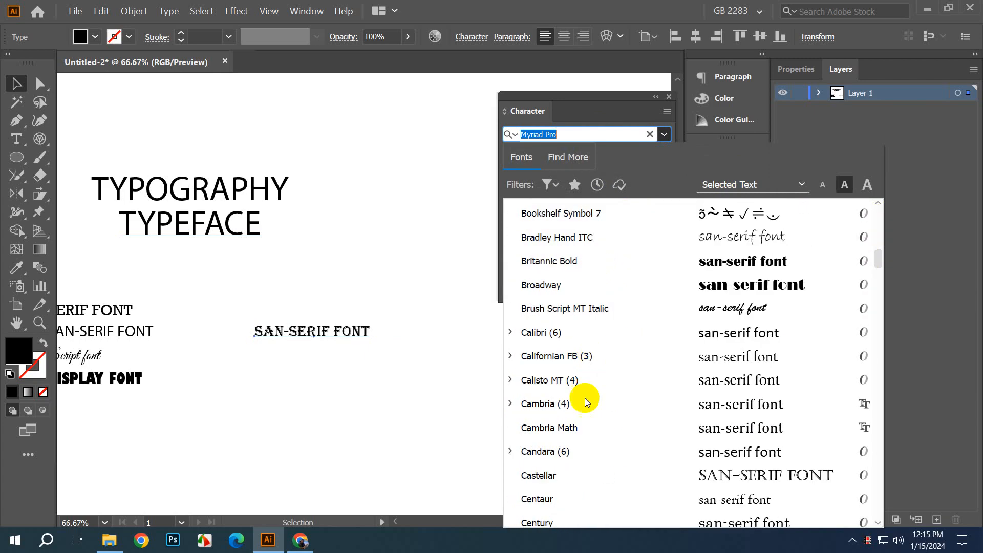
scroll(602, 461, down, 15)
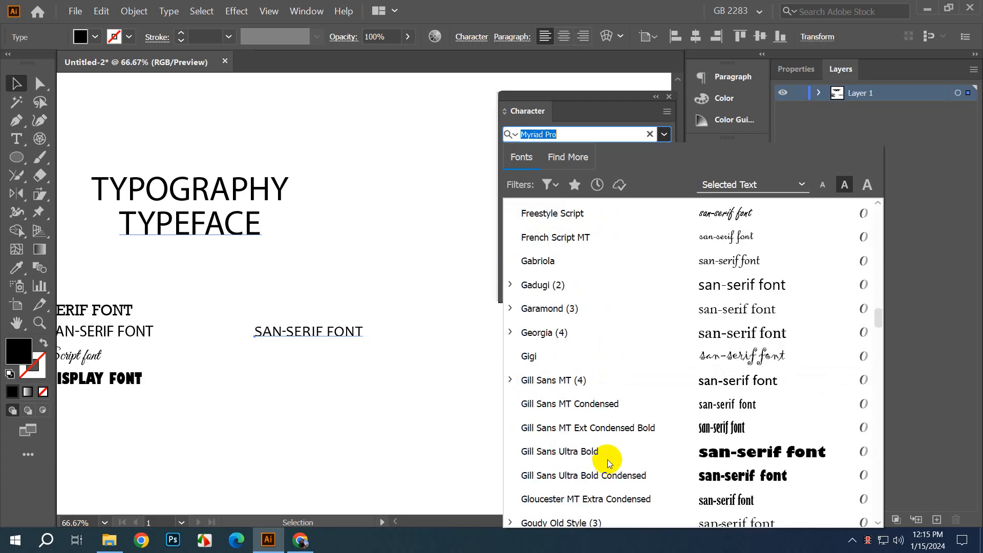
scroll(608, 456, down, 4)
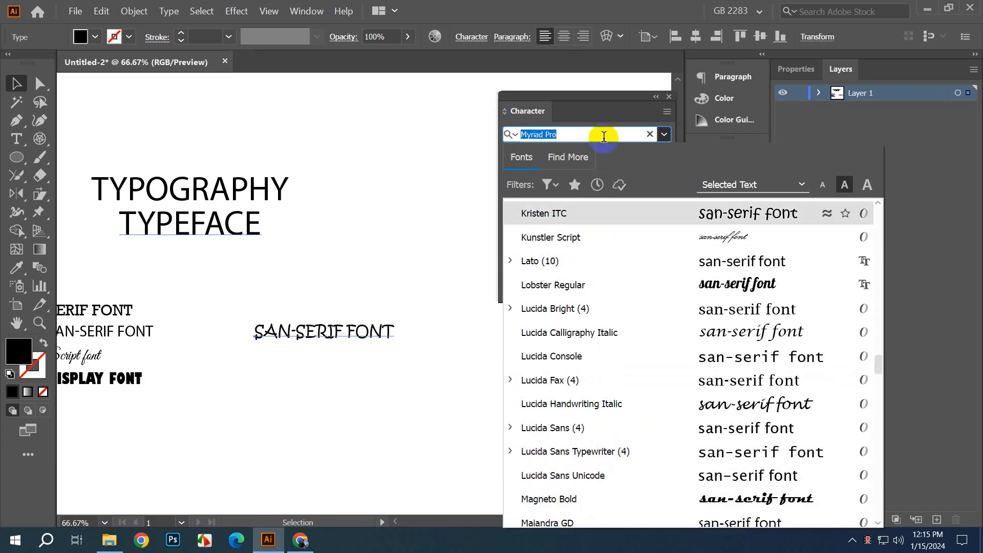
text(pop)
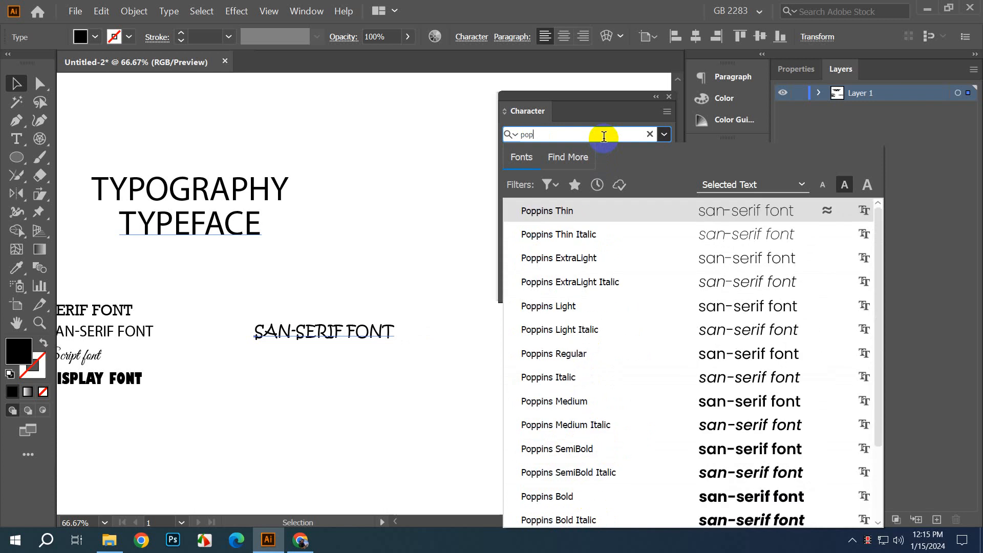
click(624, 346)
click(477, 392)
Step: Duplicate the Poppins "SAN-SERIF FONT" line to its right at the same height
drag(397, 383, 472, 392)
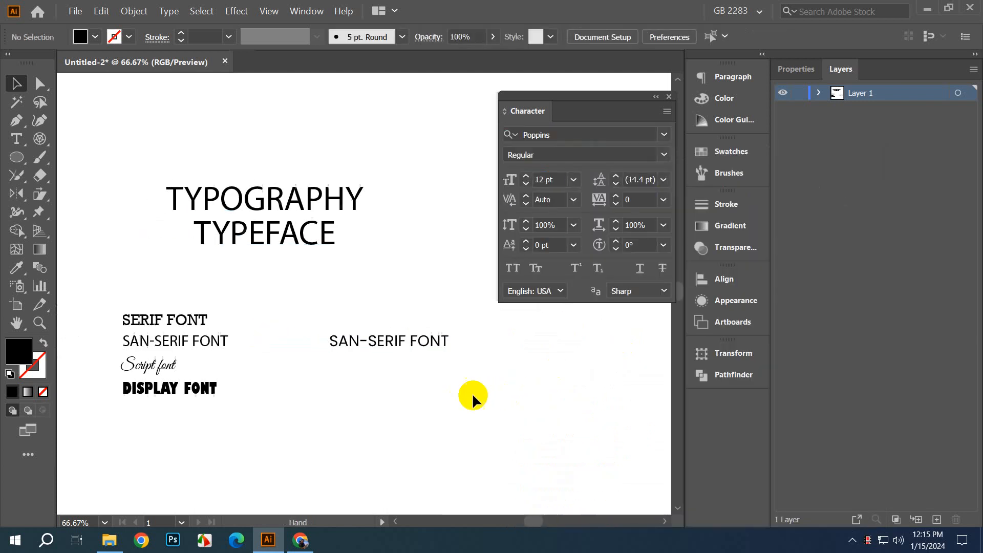
click(412, 343)
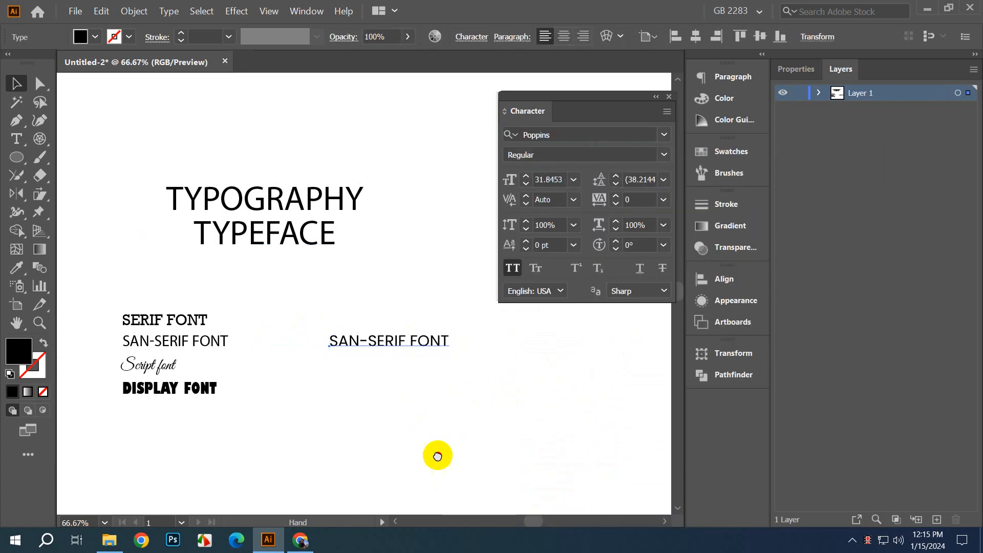
drag(436, 455, 360, 454)
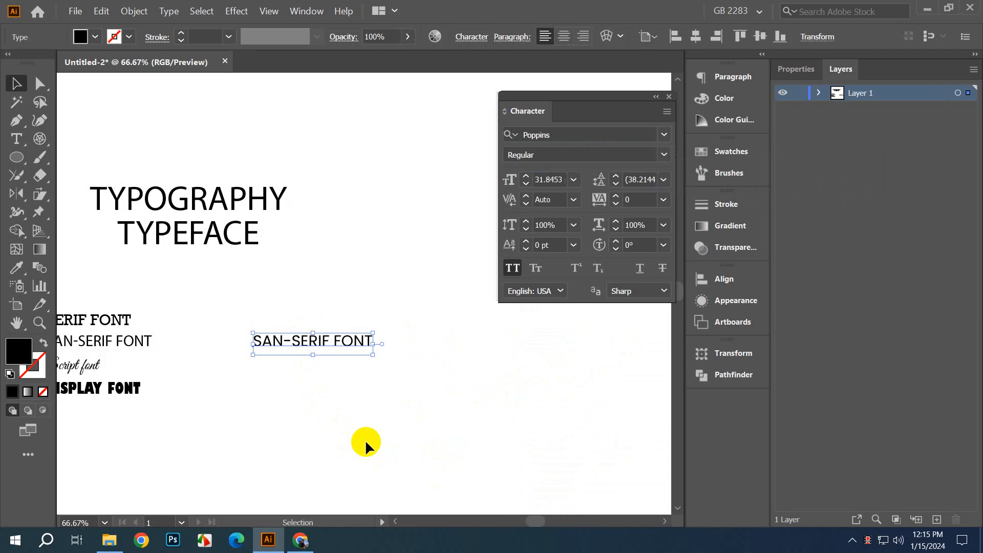
click(408, 441)
drag(408, 441, 361, 439)
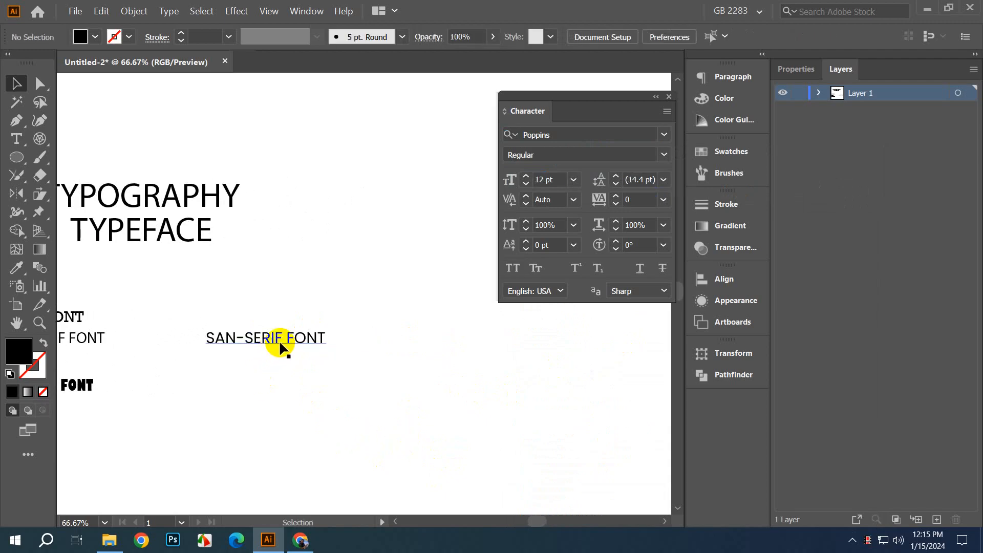
drag(284, 342, 441, 399)
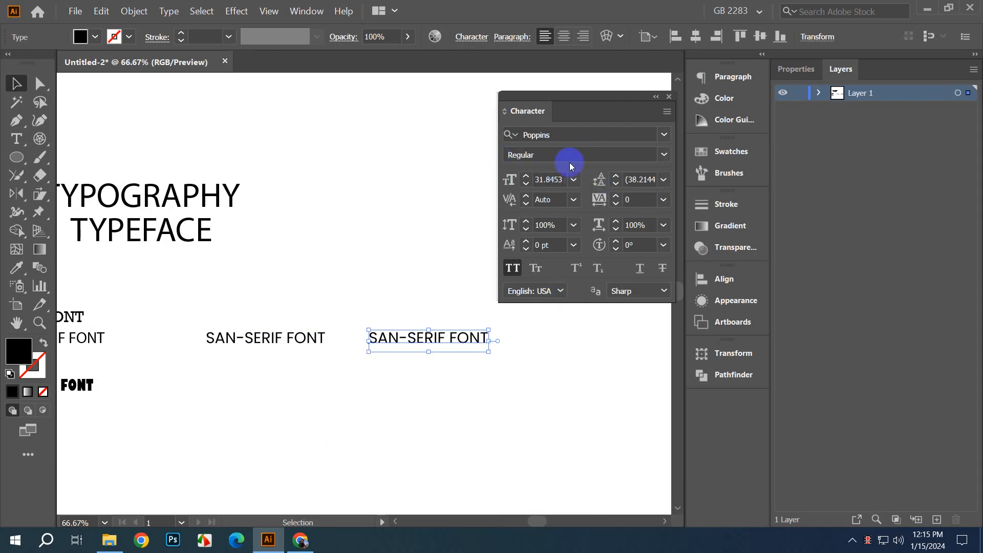
Step: Set the font style of the rightmost SAN-SERIF FONT text to Bold and compare it with the Regular copy
click(660, 154)
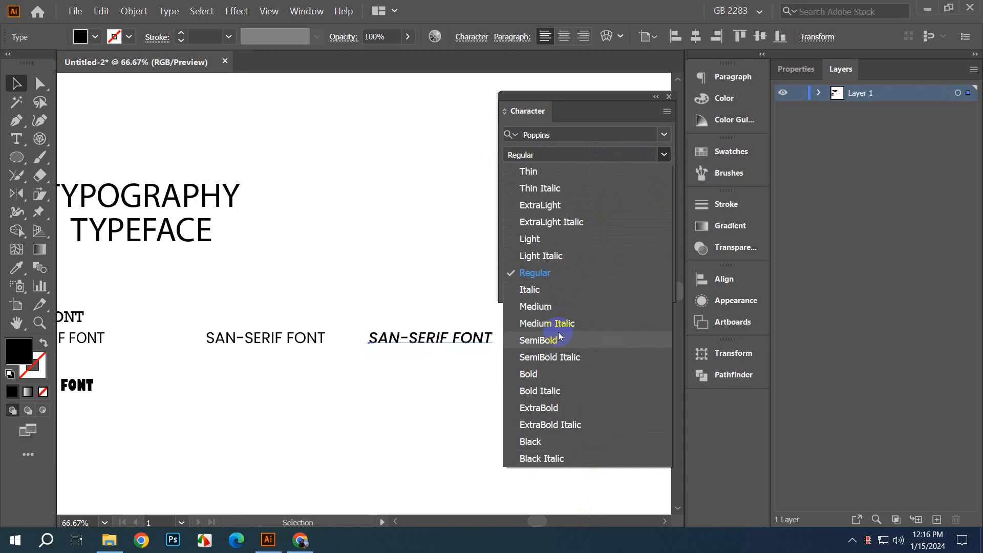
click(555, 374)
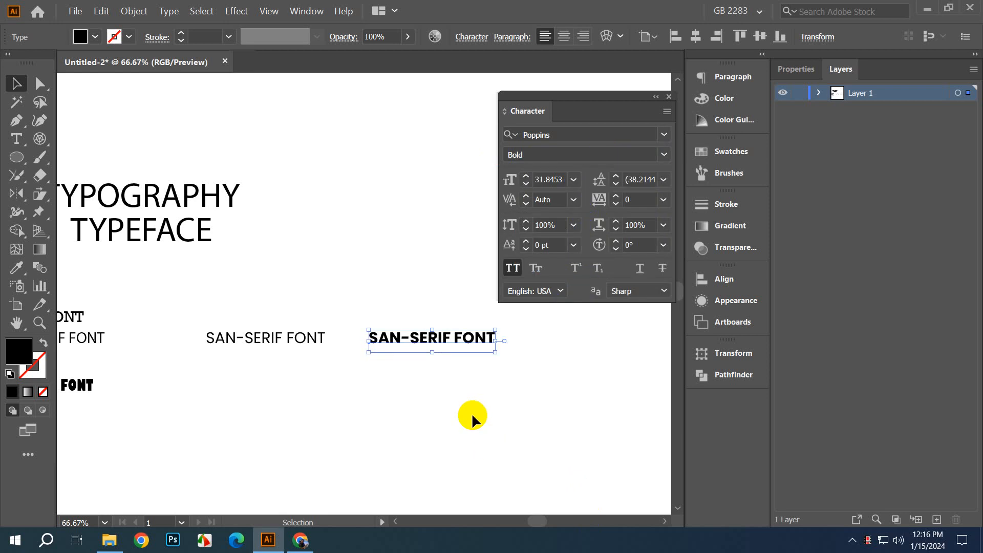
click(291, 348)
click(428, 347)
click(318, 346)
click(439, 345)
click(423, 394)
scroll(315, 400, up, 1)
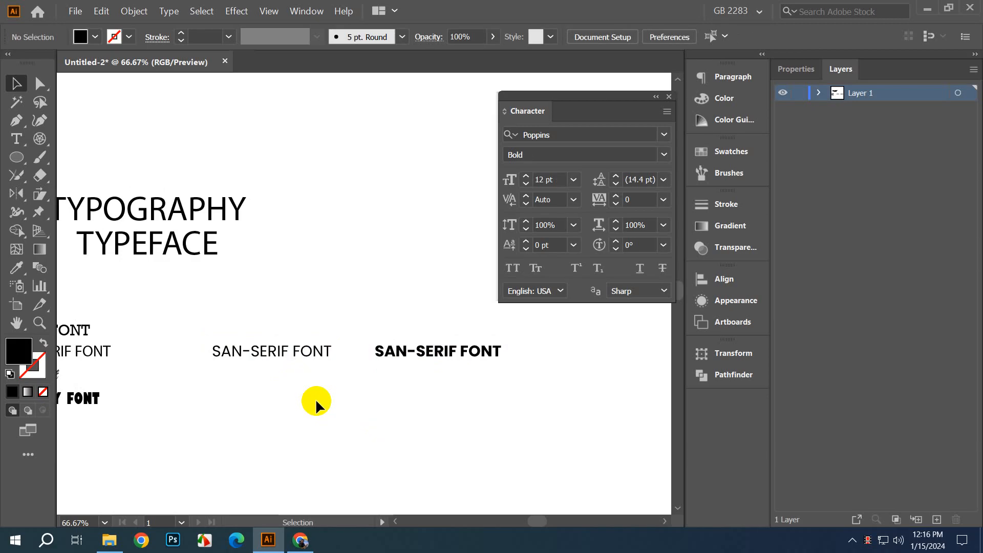
Step: Duplicate the Regular SAN-SERIF FONT text directly below itself and fill the copy with light blue
scroll(324, 386, down, 2)
drag(313, 333, 314, 379)
drag(329, 413, 366, 385)
click(712, 155)
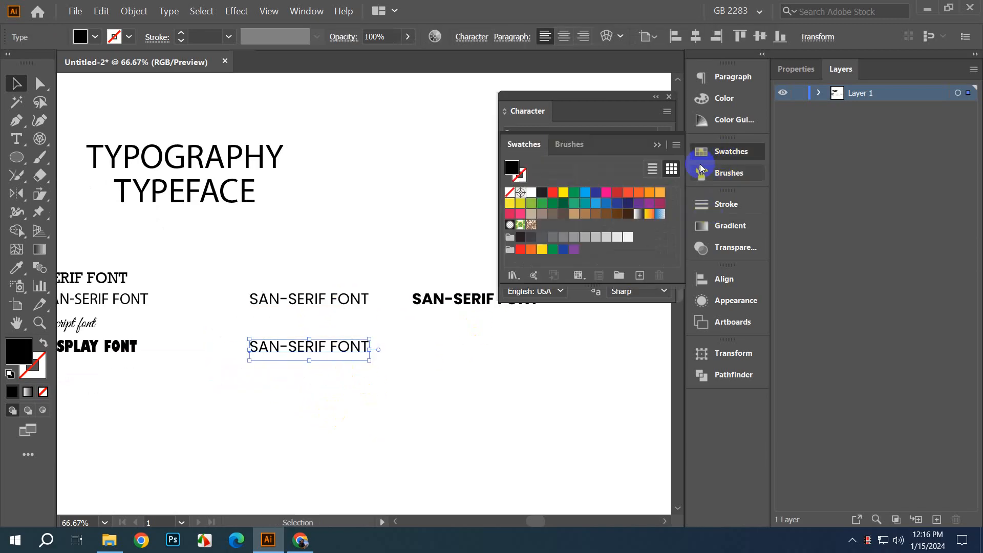
click(585, 192)
click(481, 423)
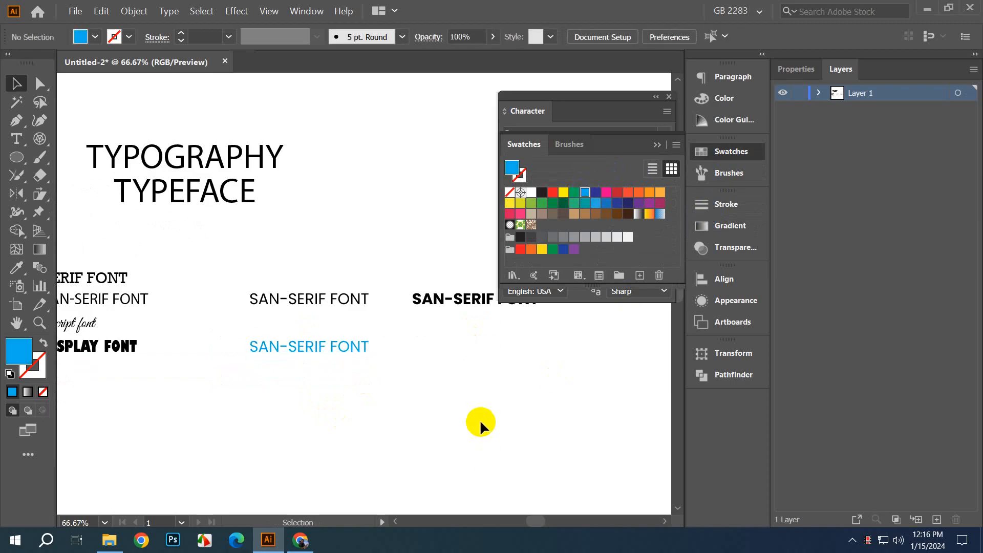
Step: Add an enlarged copy of the blue text, about 45 pt, below it and duplicate that larger copy underneath
drag(340, 355, 420, 431)
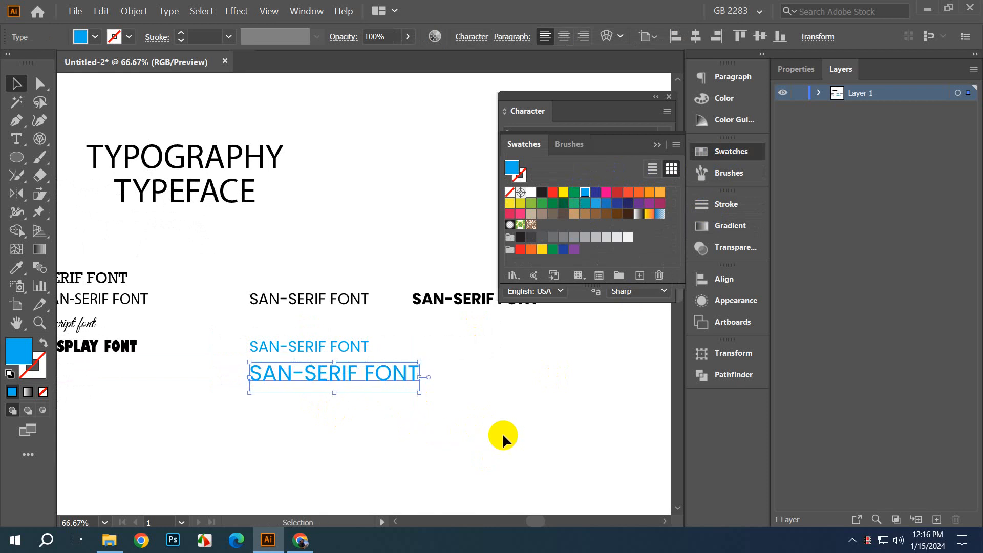
click(502, 432)
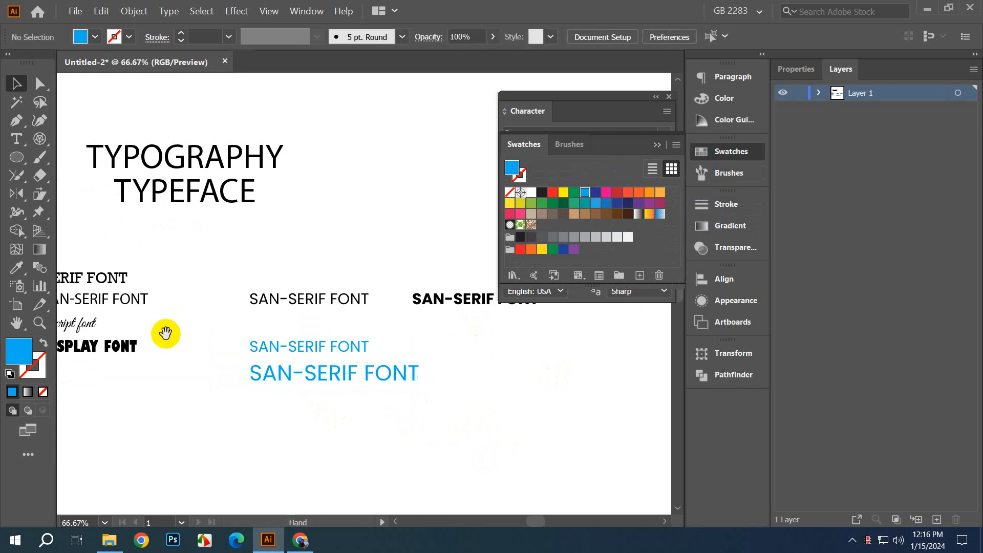
scroll(292, 377, down, 3)
mouse_move(329, 349)
mouse_down()
mouse_move(325, 391)
mouse_move(327, 380)
mouse_up()
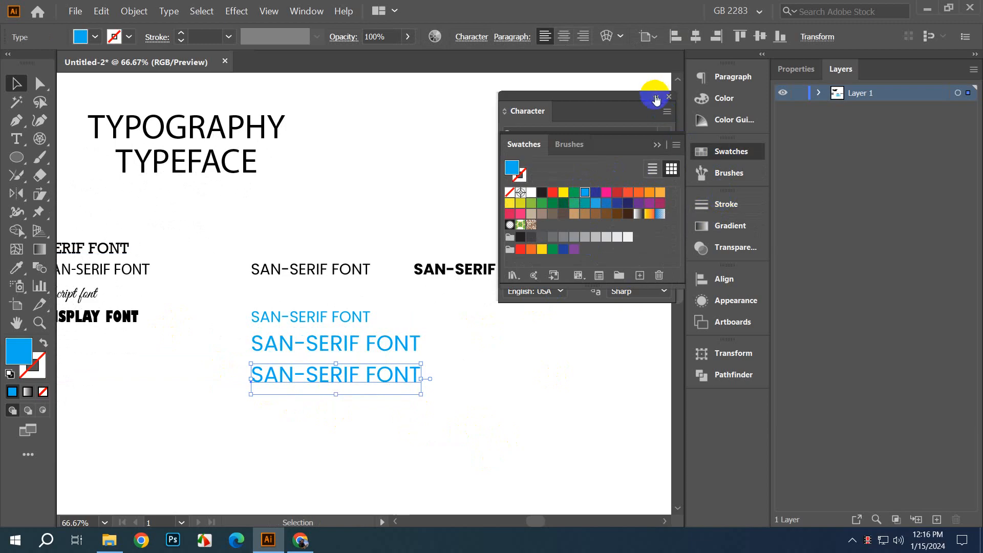
Step: Change the font of the lowest blue SAN-SERIF FONT text to Montserrat
click(656, 120)
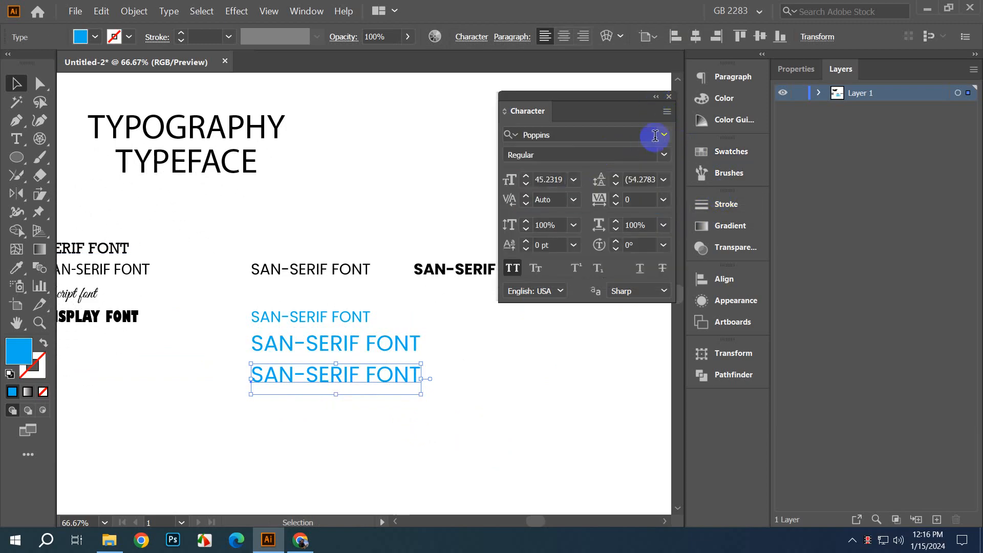
click(663, 134)
click(591, 311)
click(456, 452)
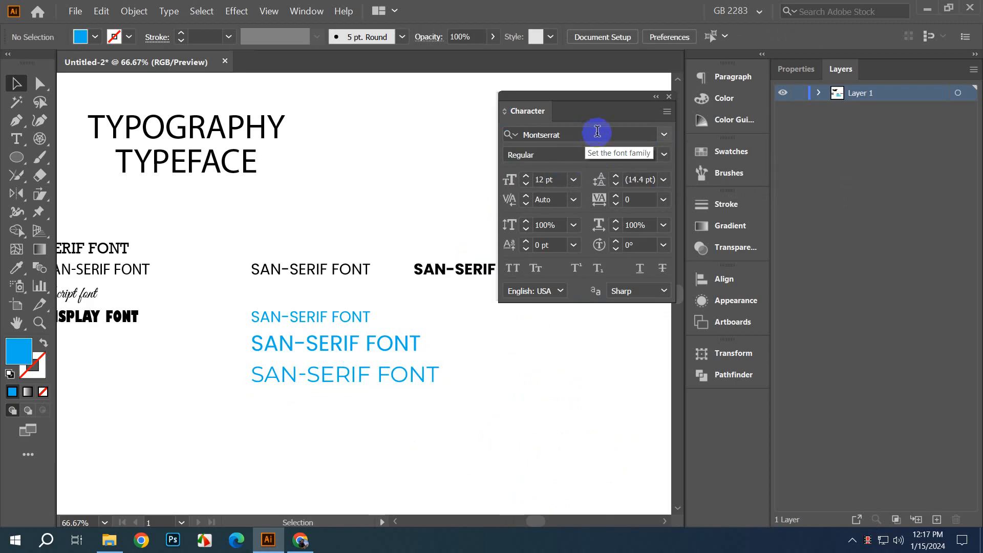
Step: Scale the uppermost blue SAN-SERIF FONT text down to about 29 pt
click(301, 318)
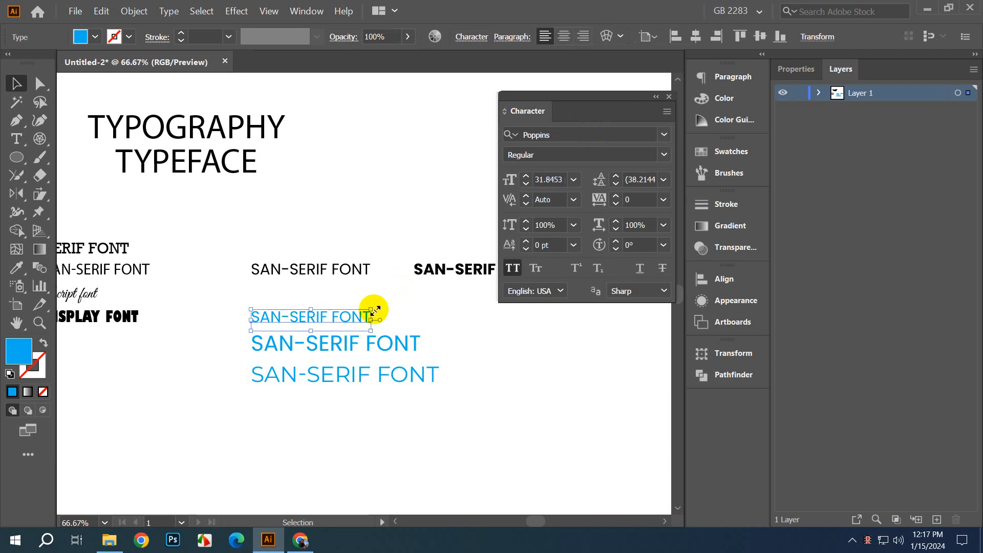
mouse_move(376, 309)
mouse_down()
mouse_move(395, 301)
mouse_move(368, 309)
mouse_up()
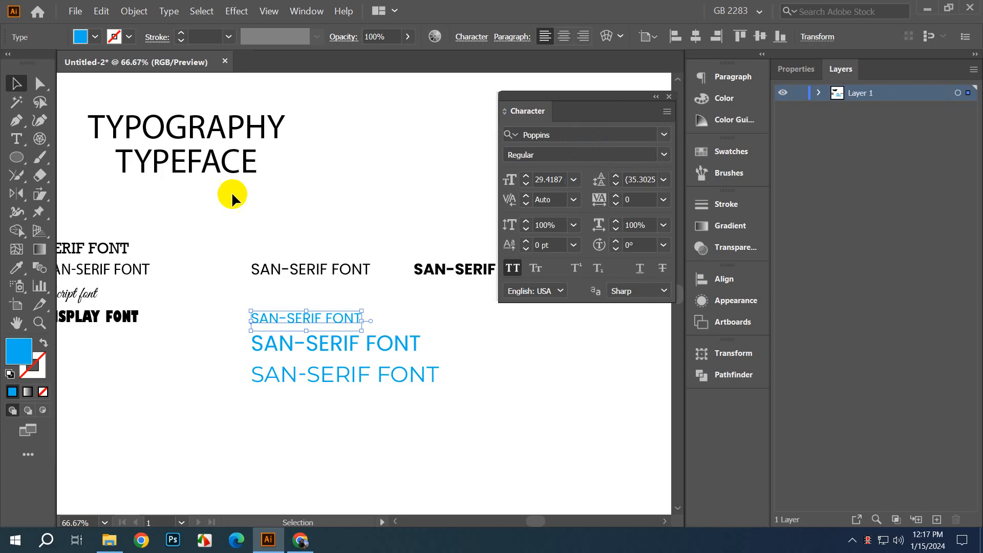
click(287, 199)
Step: Scale the Montserrat text freehand, first up to about 54 pt and back down to about 19 pt
drag(296, 202, 219, 157)
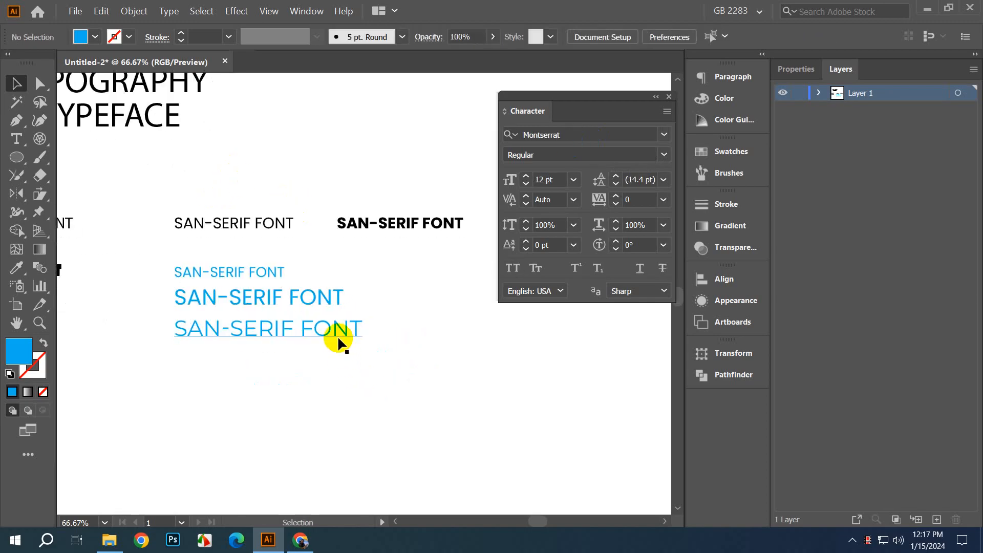
click(337, 336)
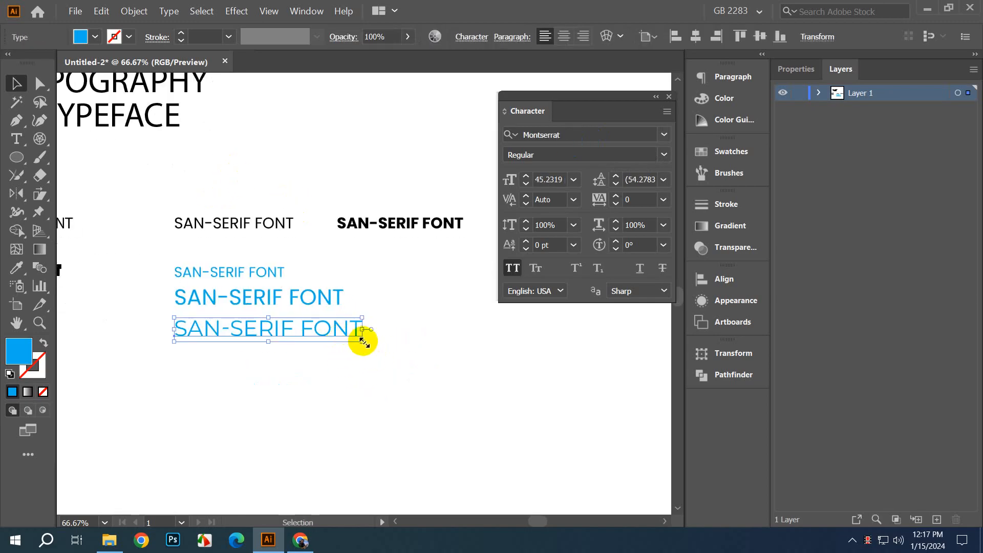
drag(361, 341, 402, 378)
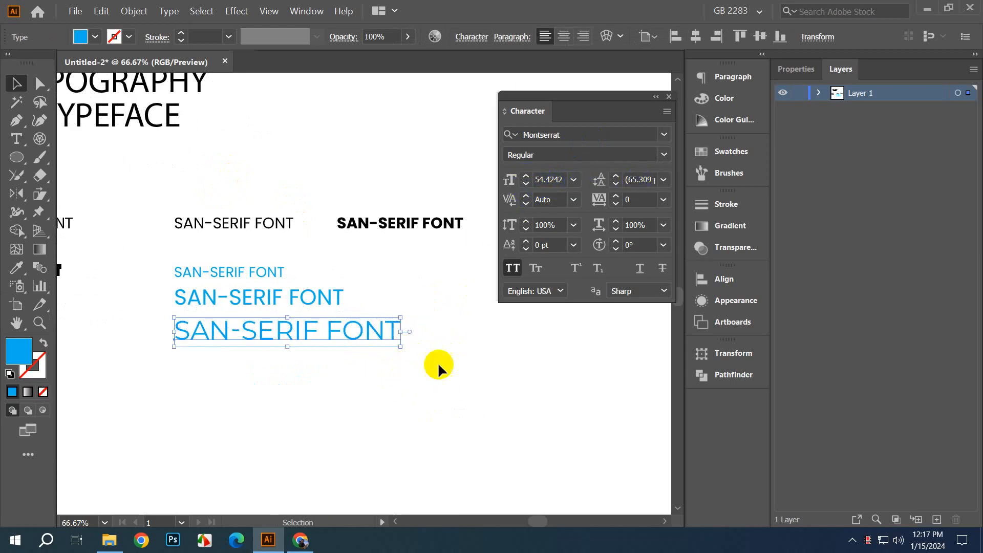
drag(400, 346, 255, 327)
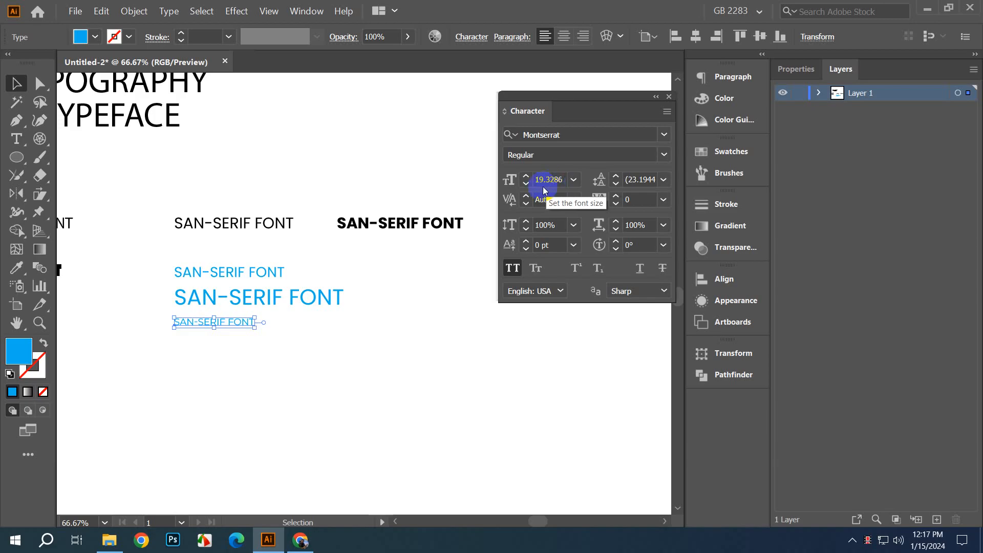
Step: Increase the Montserrat text's font size in single increments to 26 pt
click(525, 176)
click(525, 175)
click(525, 175)
click(525, 175)
click(525, 176)
click(525, 175)
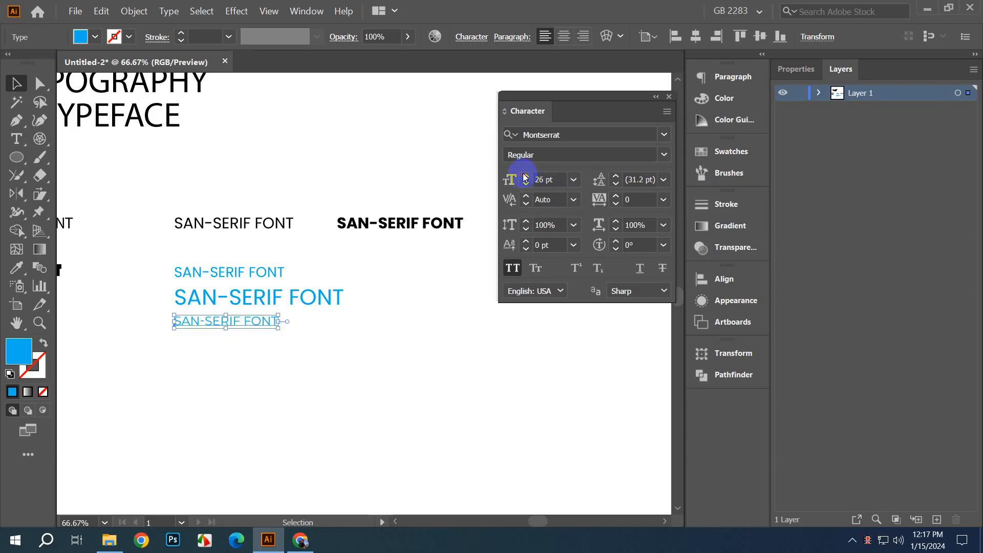
click(525, 175)
Step: Set the font size of the blue Montserrat text to the 60 pt preset
click(573, 179)
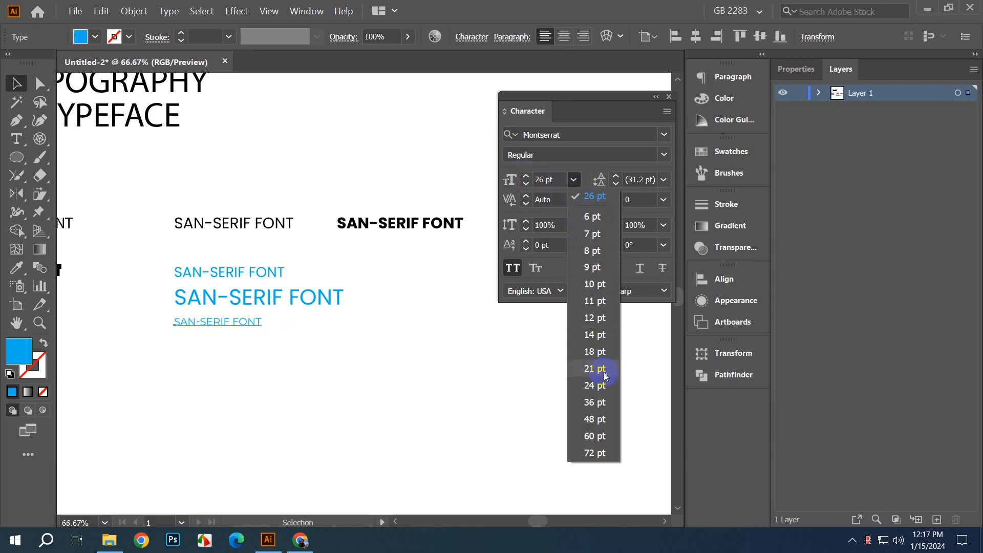
click(588, 435)
drag(378, 309, 377, 322)
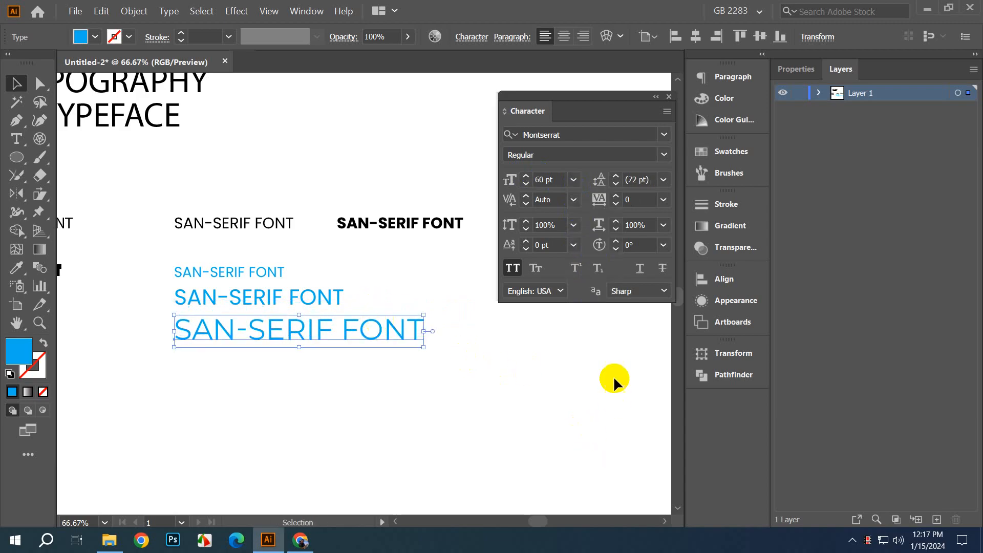
click(549, 180)
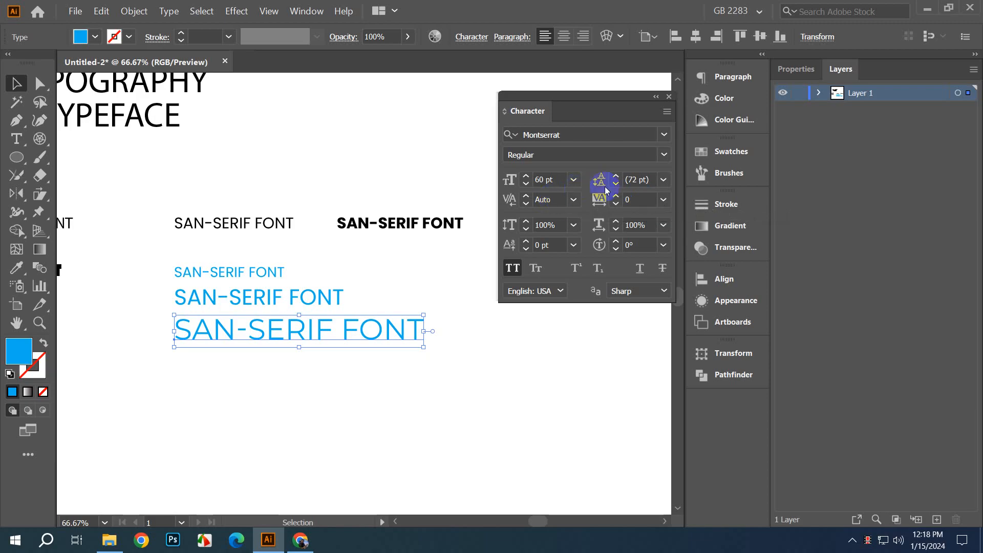
Step: Try a leading of 77 pt on the single-line Montserrat text and restore its automatic leading
click(398, 158)
click(217, 336)
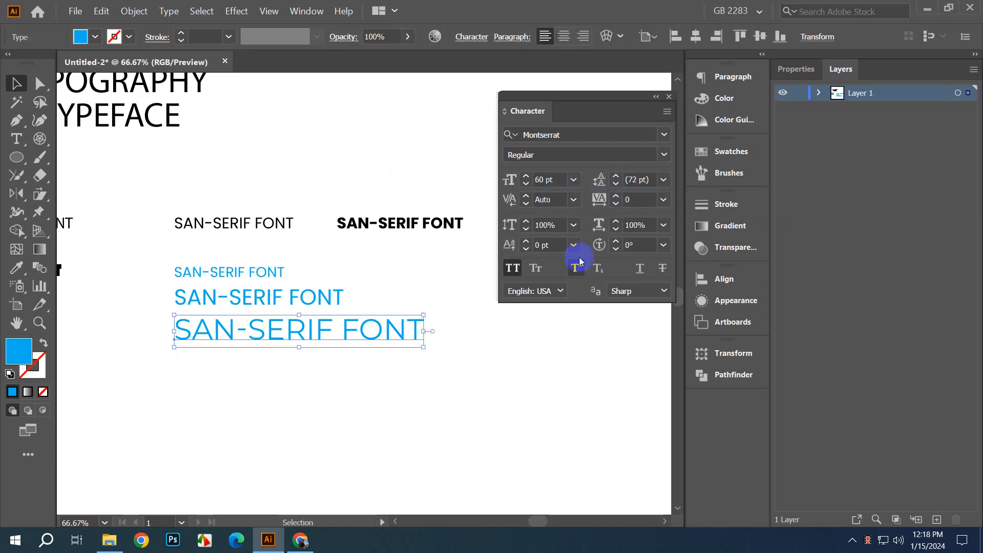
click(615, 177)
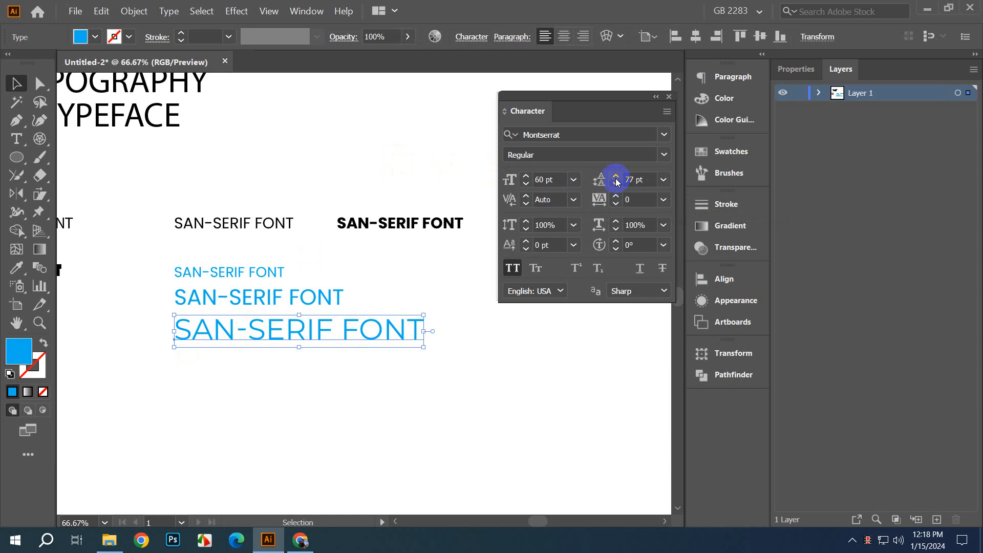
click(664, 180)
click(674, 216)
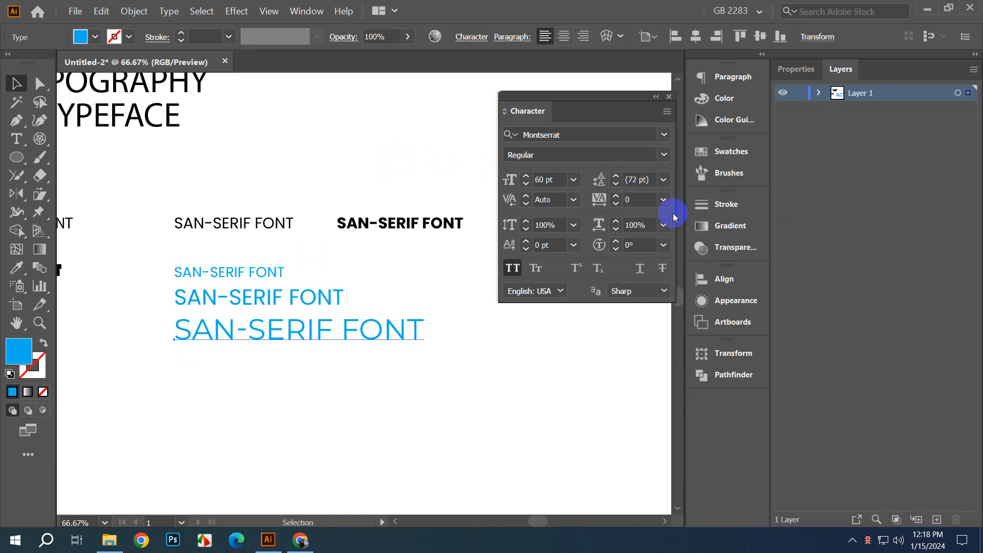
click(504, 393)
Step: Create a large area type box filled with placeholder paragraphs in empty space beside the font samples
scroll(460, 405, down, 2)
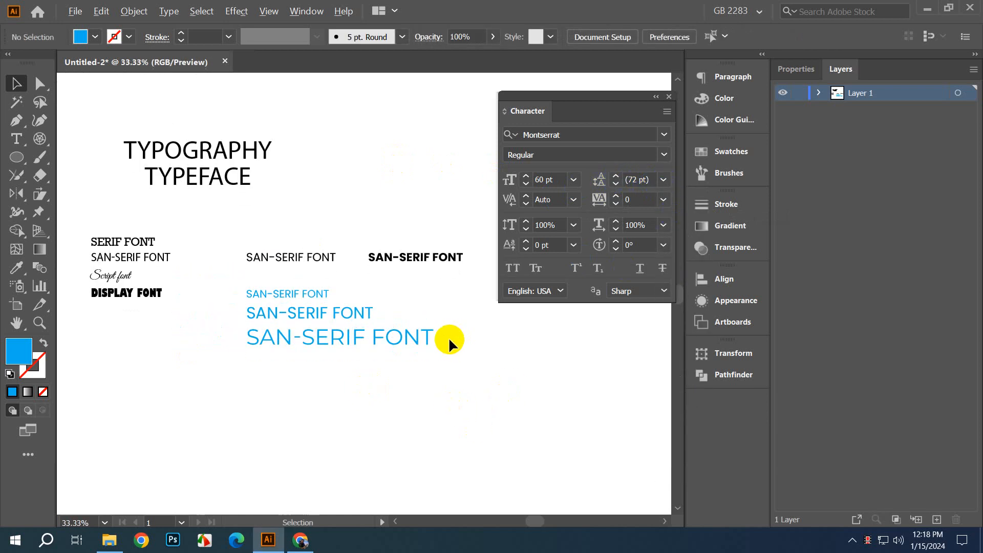
scroll(448, 337, down, 2)
click(16, 138)
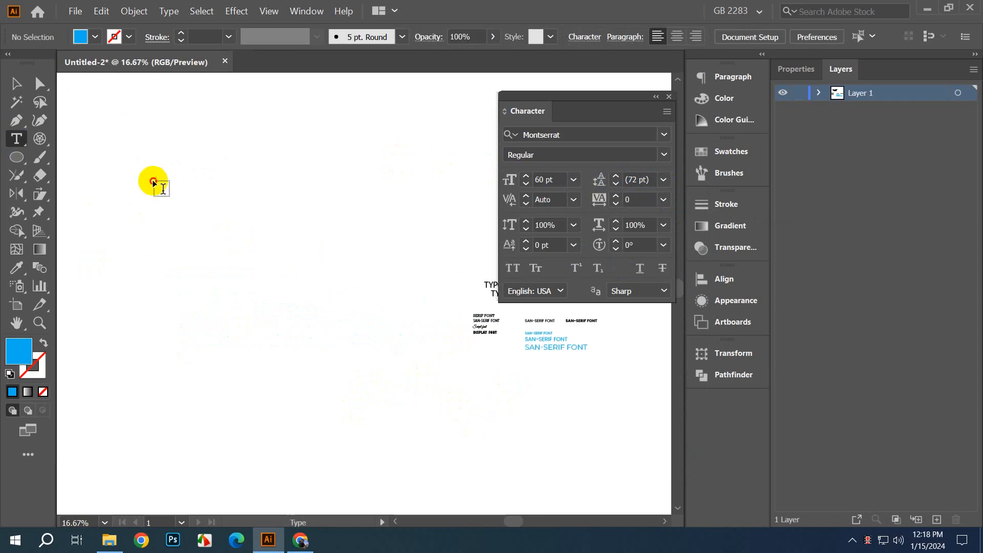
drag(153, 182, 379, 379)
click(19, 82)
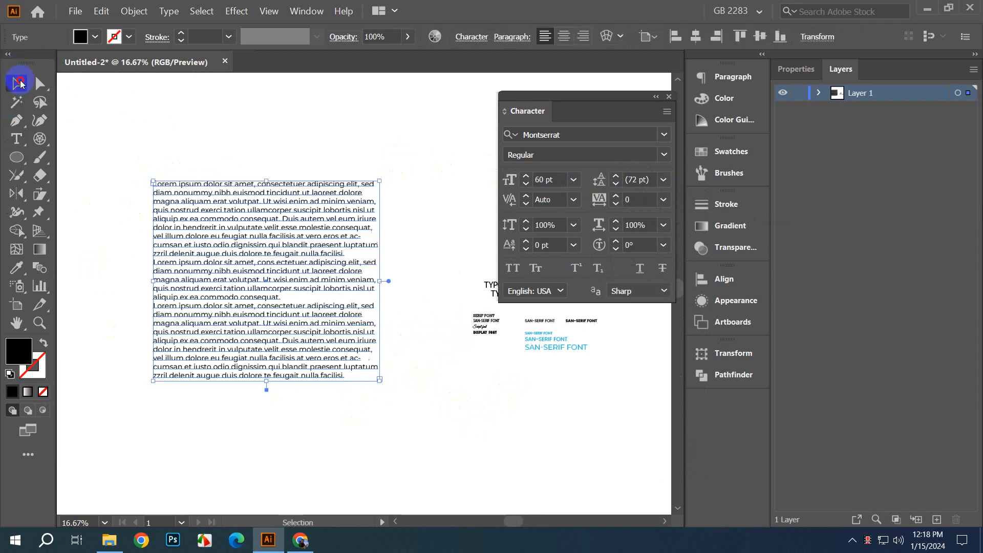
Step: Set the leading of the Lorem ipsum paragraph block to 89 pt
drag(245, 164, 366, 383)
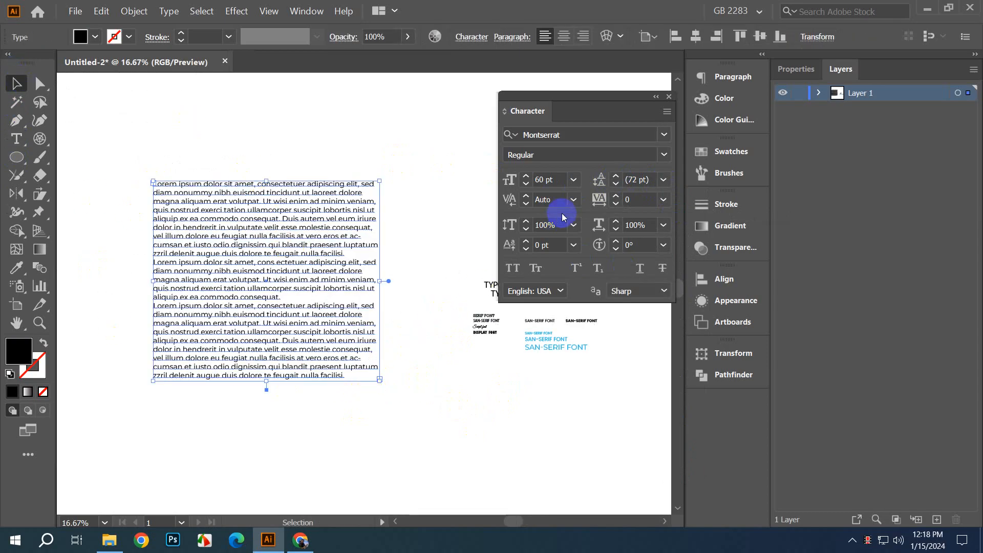
click(615, 179)
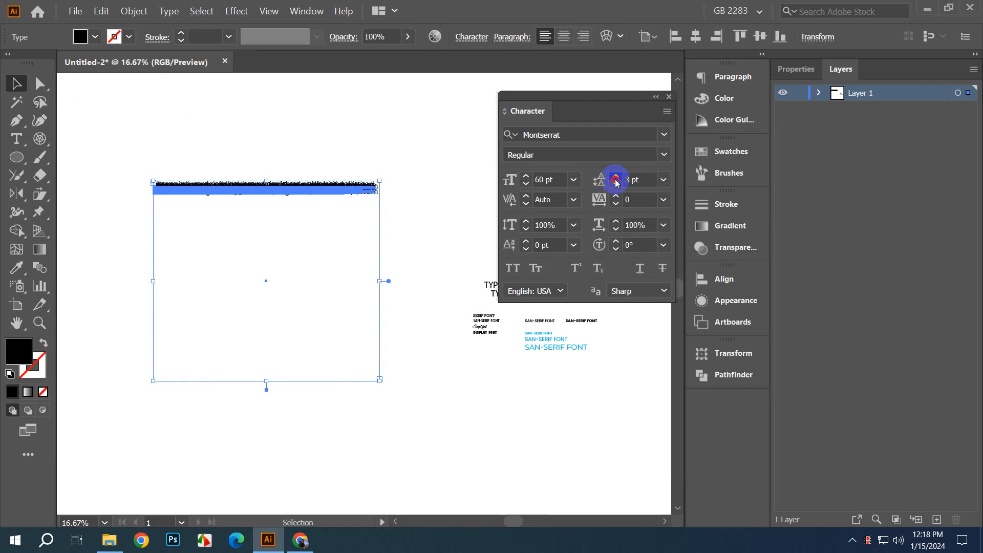
drag(616, 182, 616, 182)
Step: Widen the line spacing of the Lorem ipsum paragraphs by raising the leading to 95 pt
scroll(193, 231, up, 2)
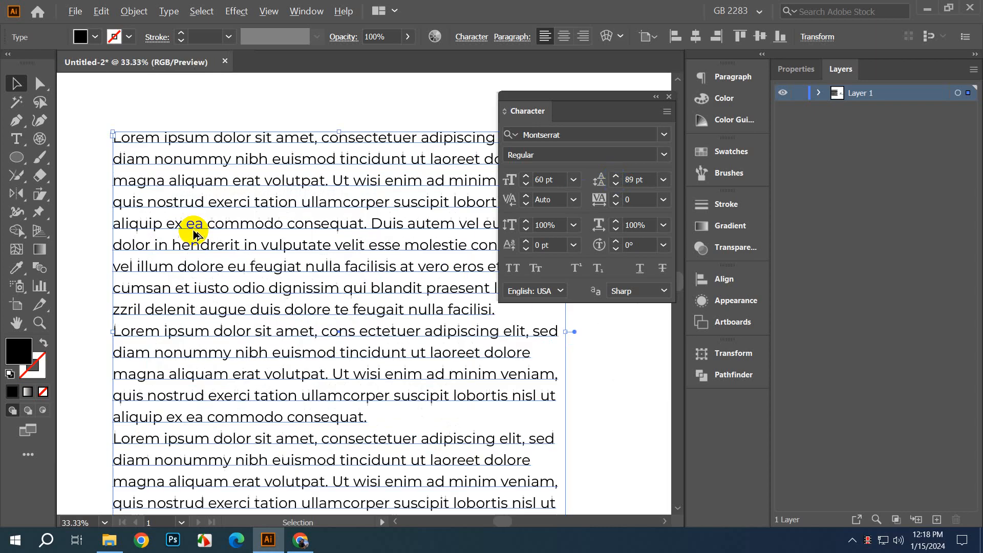
drag(182, 209, 195, 234)
drag(326, 252, 272, 268)
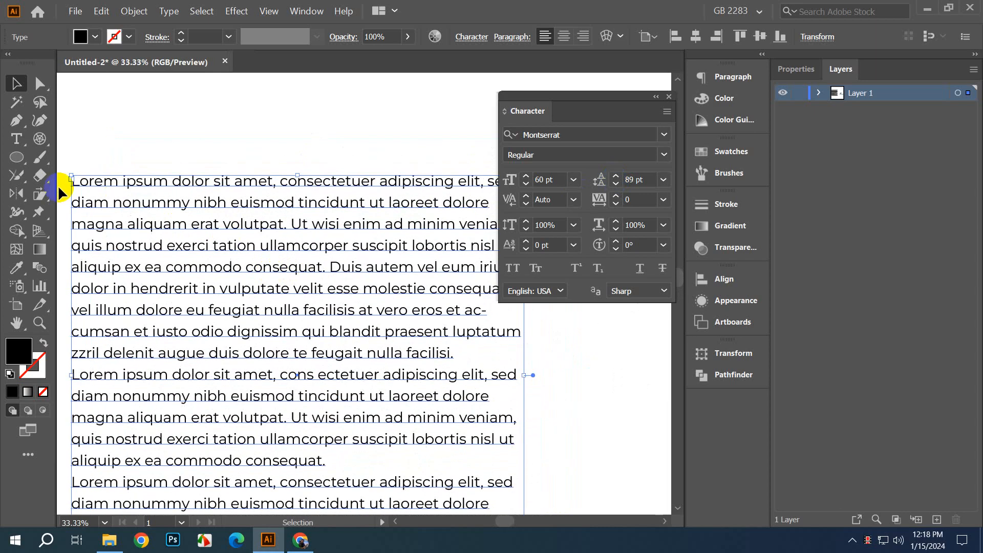
scroll(74, 187, up, 3)
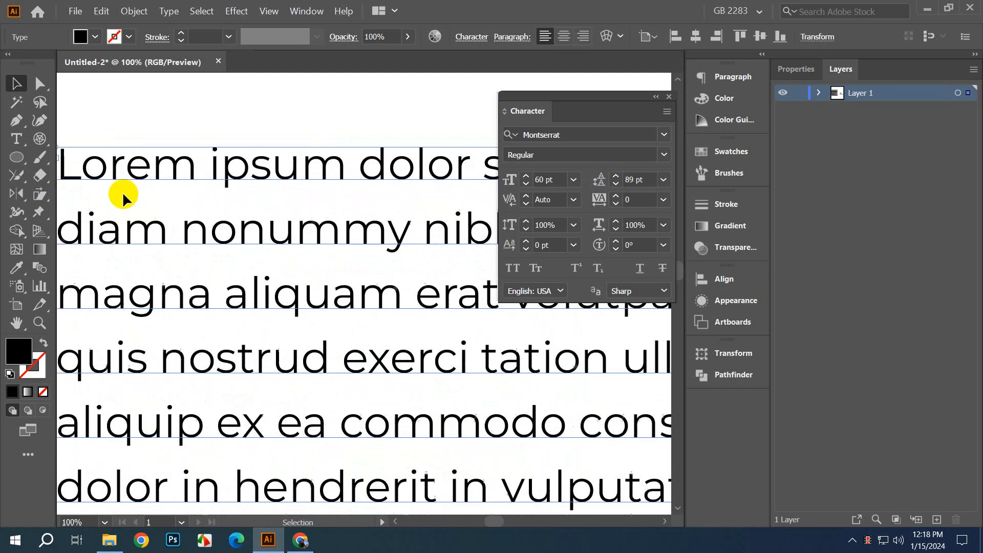
drag(125, 193, 214, 207)
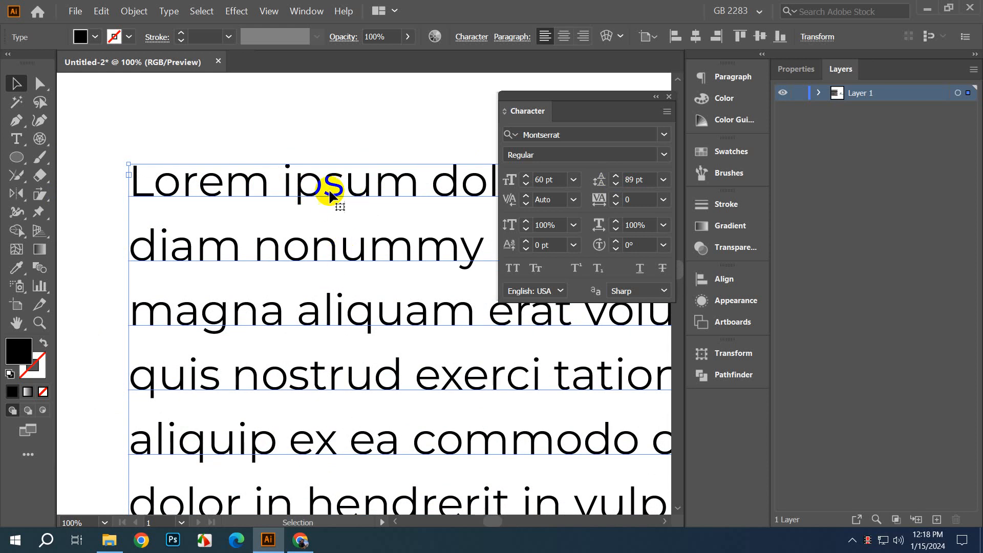
click(615, 177)
click(615, 177)
click(615, 177)
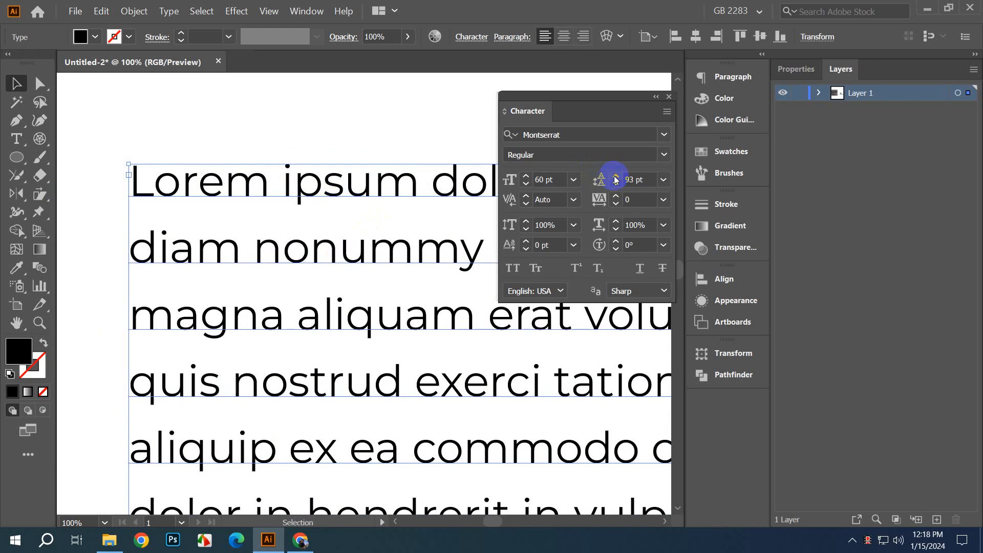
click(614, 177)
click(615, 177)
click(615, 177)
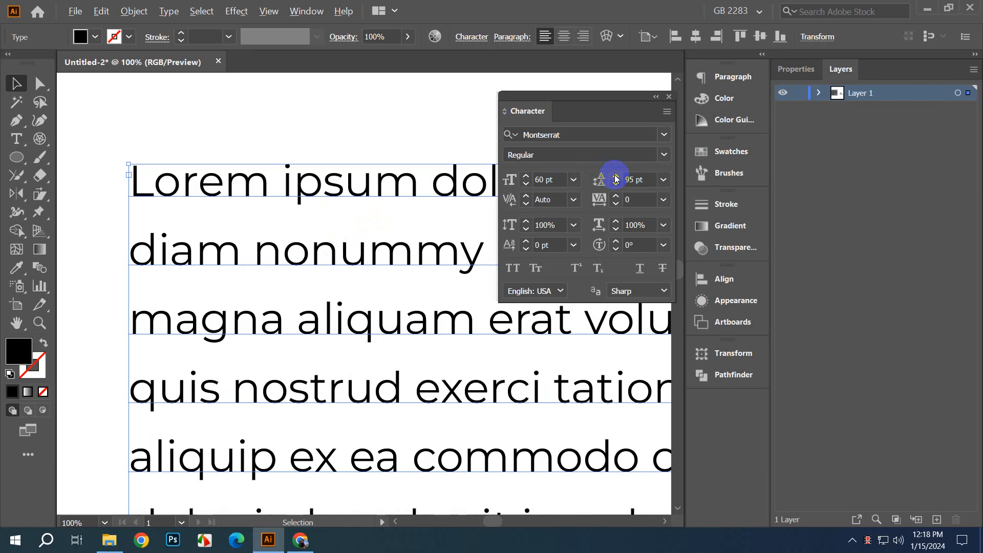
Step: Reduce the leading of the Lorem ipsum paragraphs to 93 pt
click(615, 183)
click(615, 183)
click(526, 196)
click(642, 292)
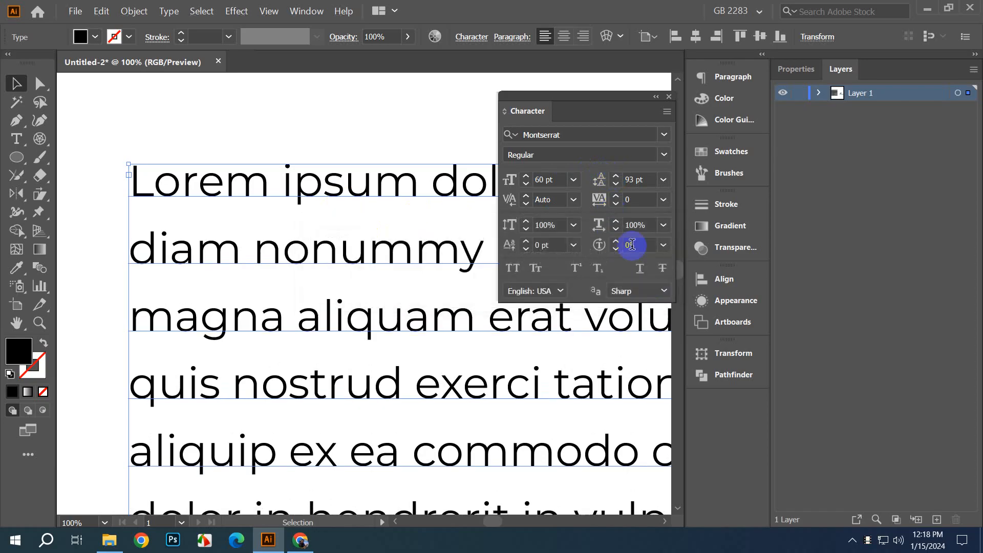
Step: Raise the leading of the Lorem ipsum paragraphs to 98 pt
click(616, 176)
click(616, 176)
click(616, 176)
click(616, 176)
click(616, 176)
click(336, 157)
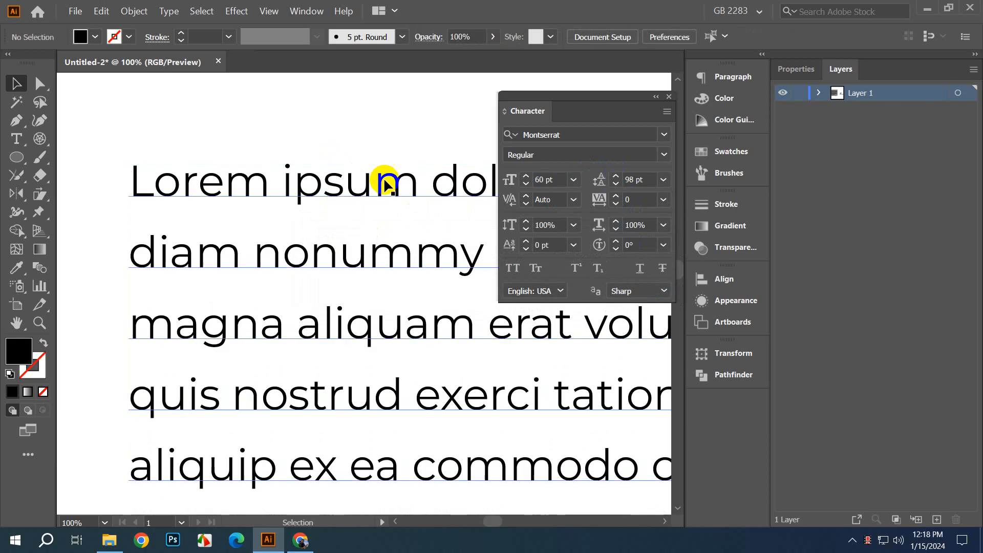
click(385, 180)
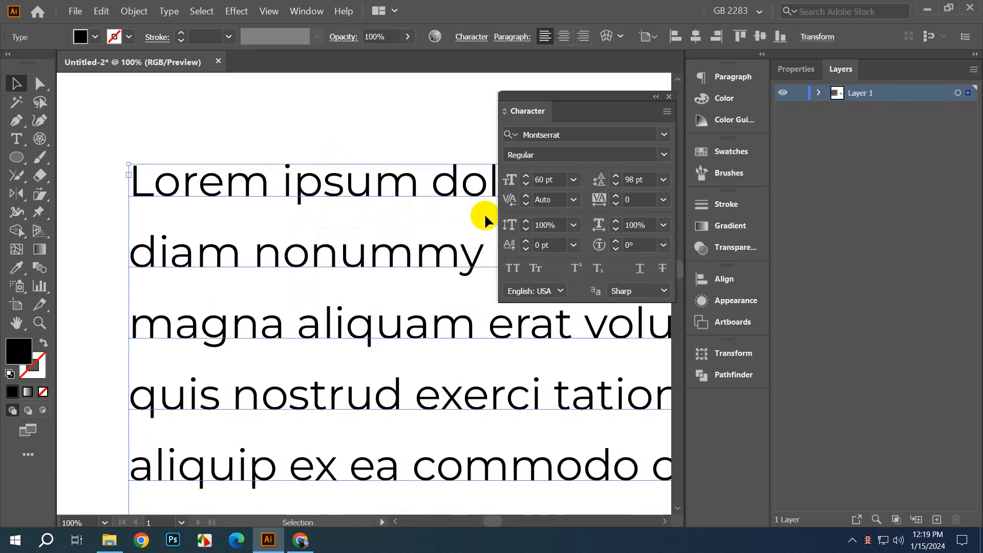
click(620, 179)
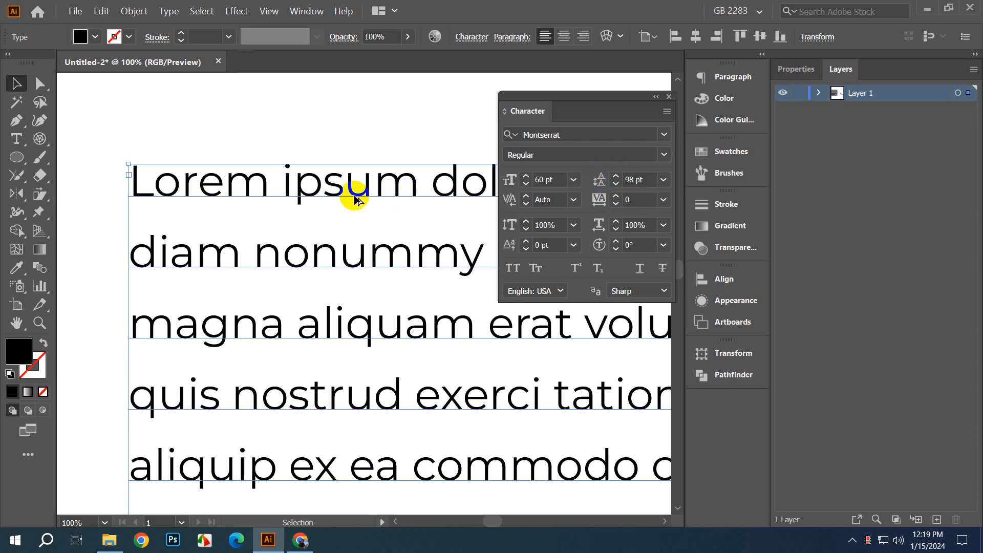
Step: Widen the tracking of the whole Lorem ipsum text block to 170
scroll(336, 195, down, 1)
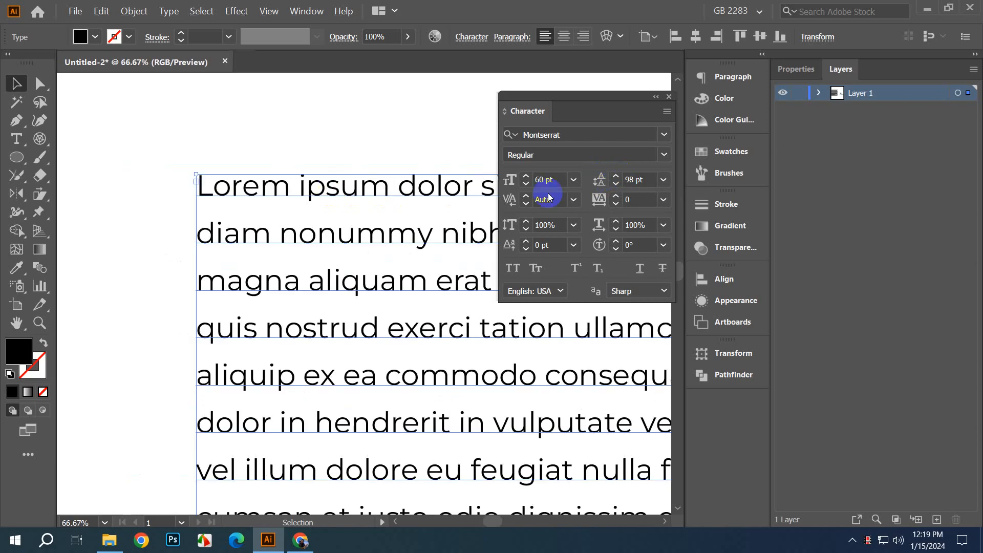
click(616, 196)
click(615, 196)
click(616, 196)
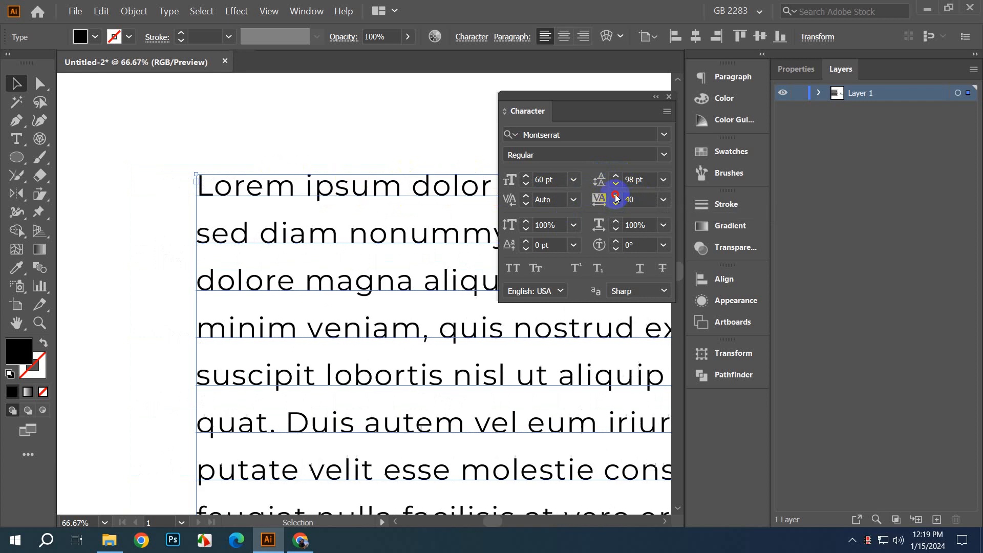
click(616, 195)
click(616, 197)
click(615, 197)
click(615, 197)
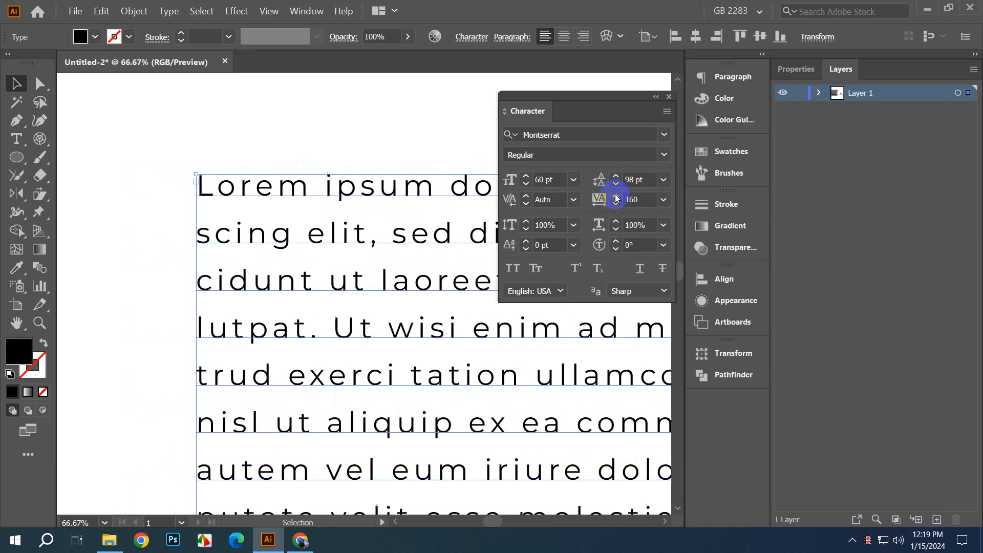
click(616, 197)
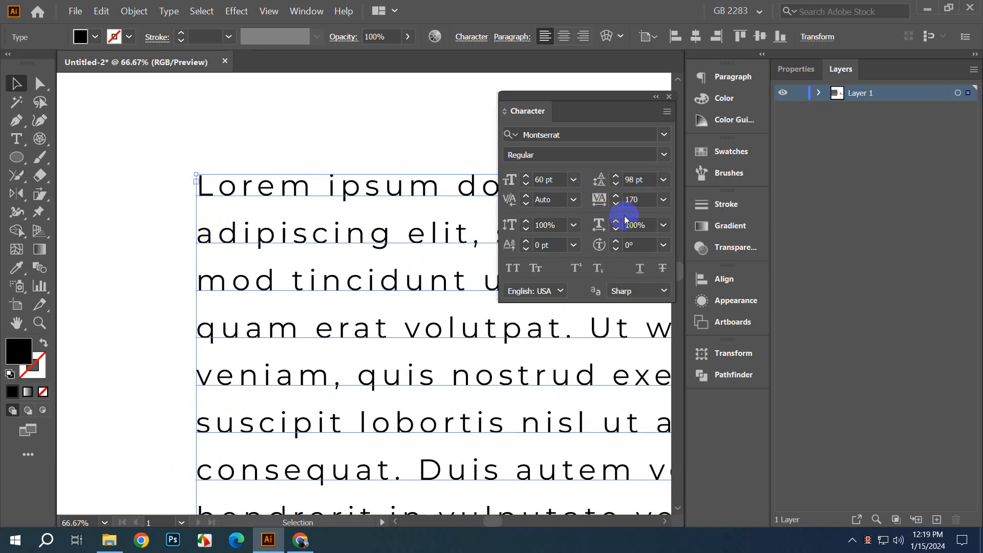
Step: Reset the tracking of the Lorem ipsum text block to 0 and deselect it
click(664, 200)
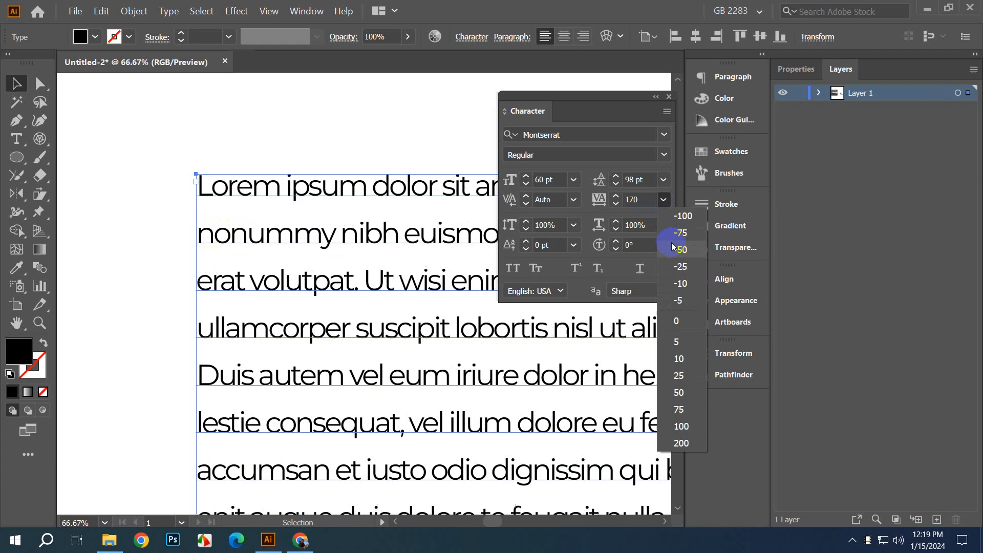
click(681, 321)
click(367, 207)
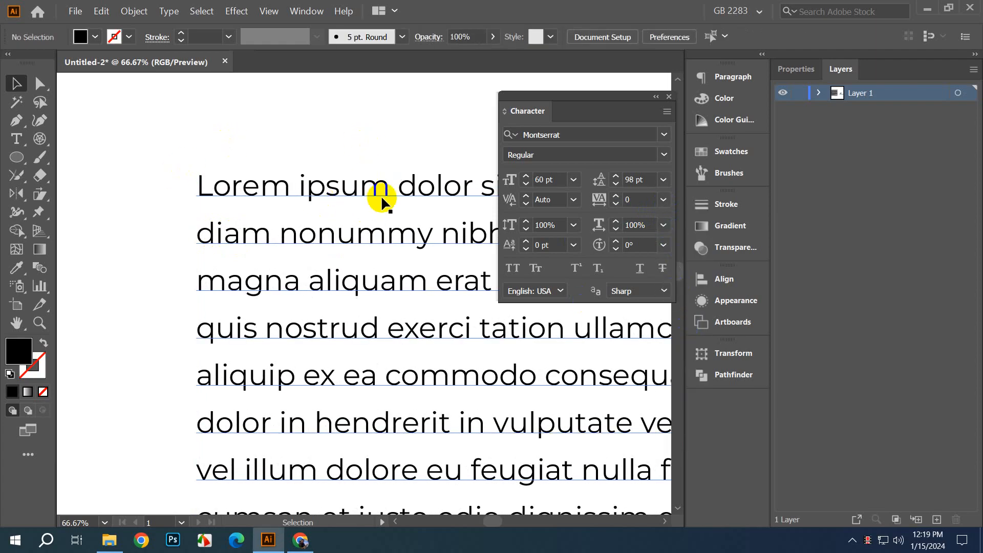
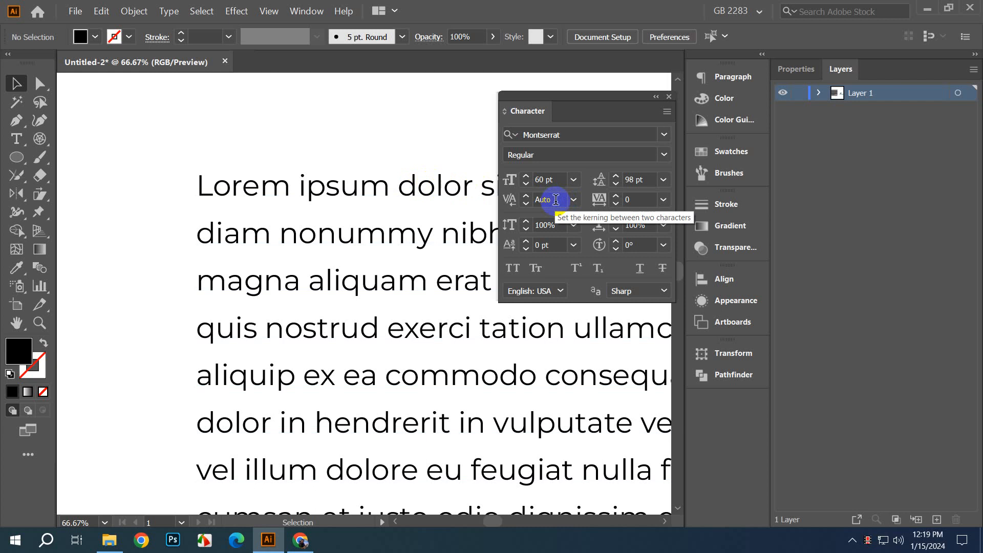
Step: Try to increase the kerning on the entire selected Lorem ipsum text block
click(317, 227)
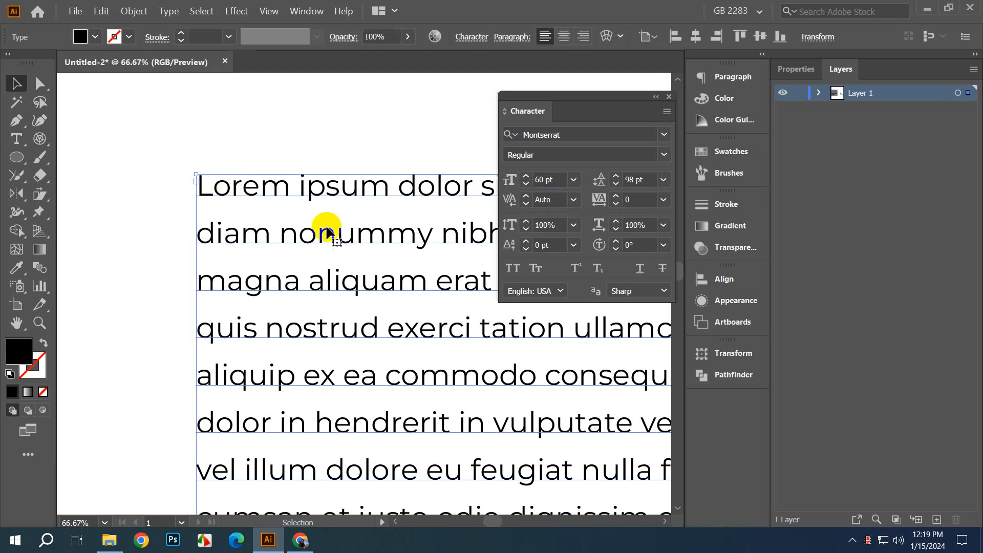
click(526, 197)
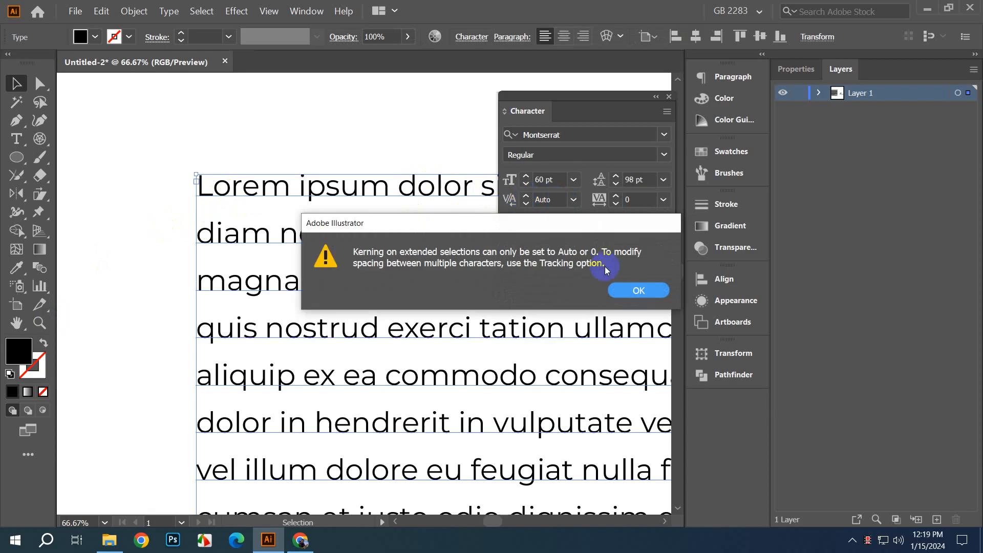
key(Return)
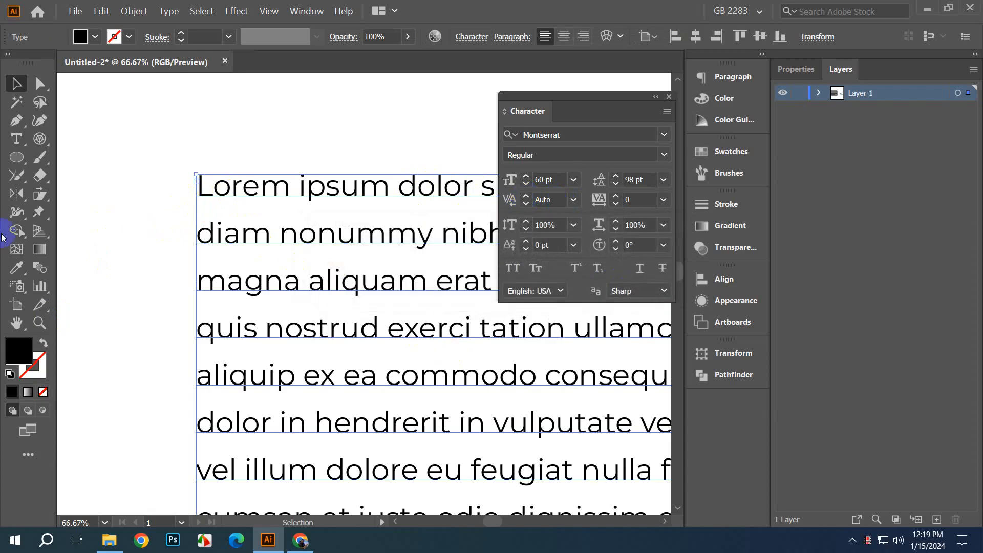
Step: Set the kerning between the letters e and m in the opening word "Lorem" to 230
click(17, 138)
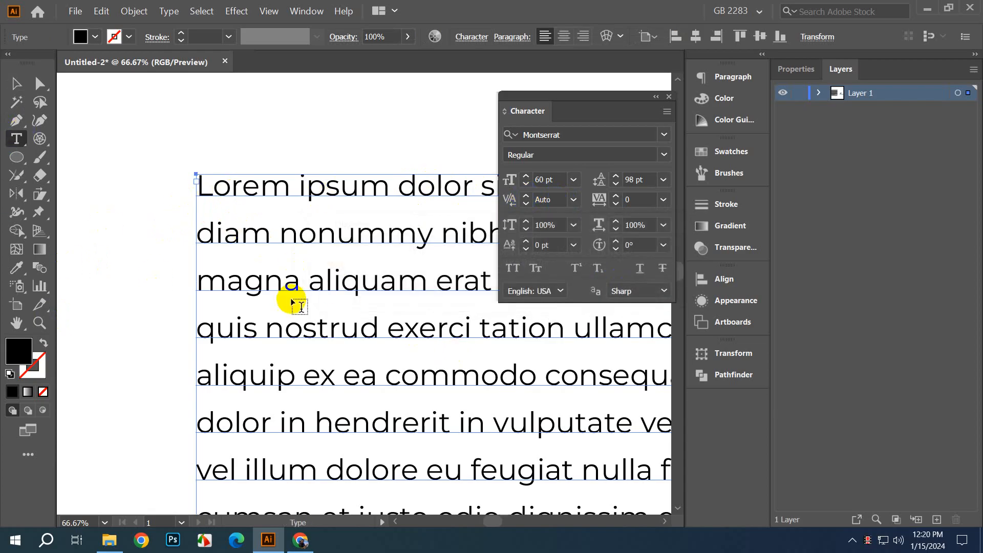
click(260, 187)
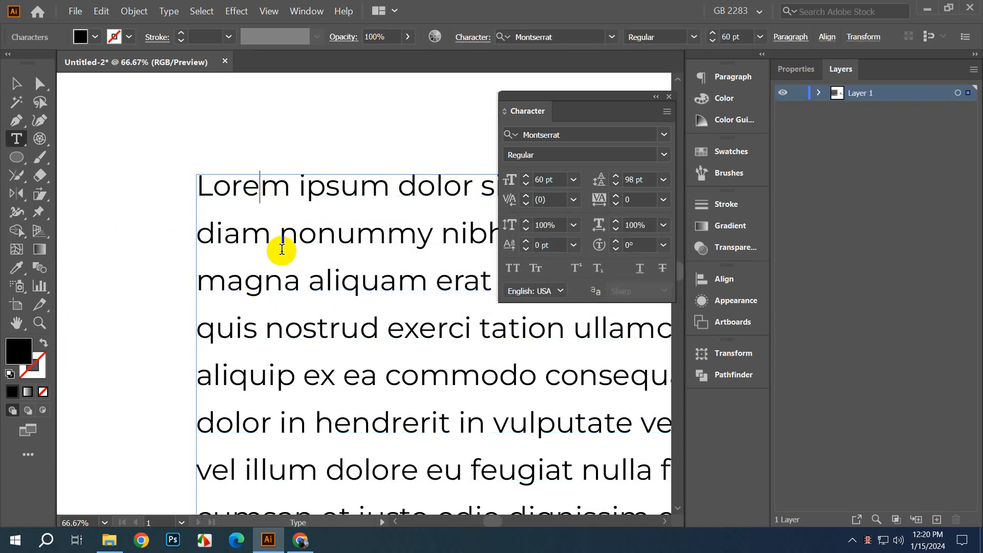
click(526, 196)
click(526, 195)
click(526, 195)
click(526, 196)
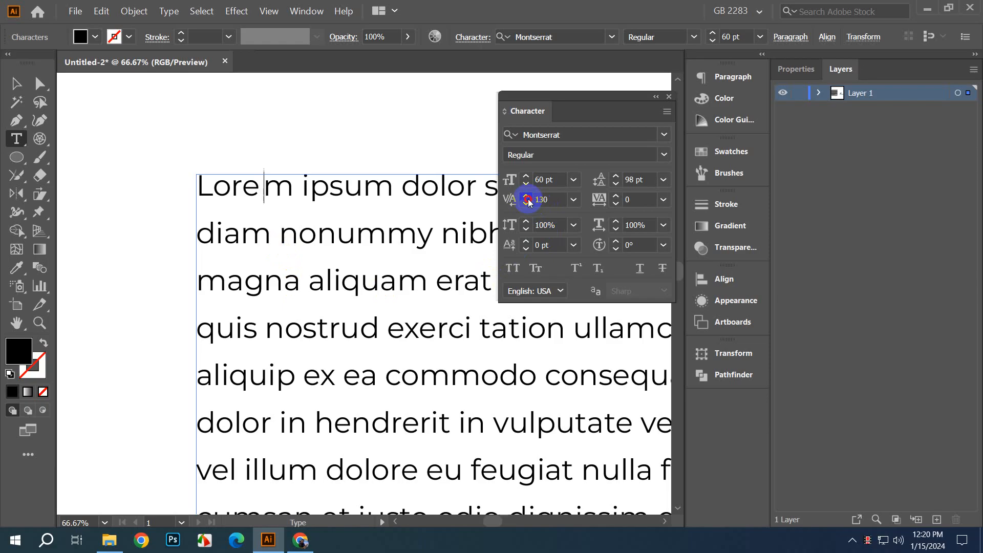
click(526, 196)
click(527, 196)
click(526, 196)
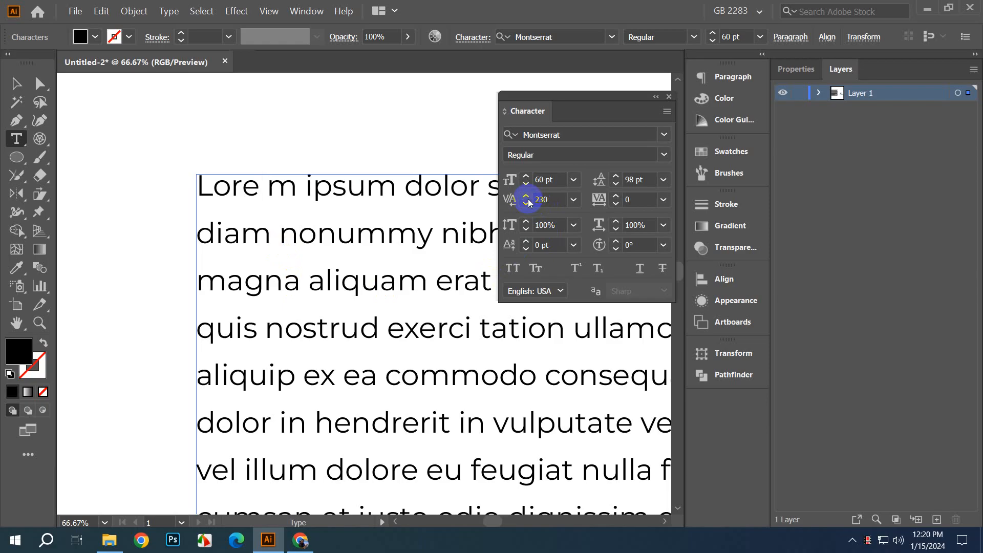
Step: Return the kerning between e and m in "Lorem" to Auto and leave text editing
click(574, 200)
click(577, 214)
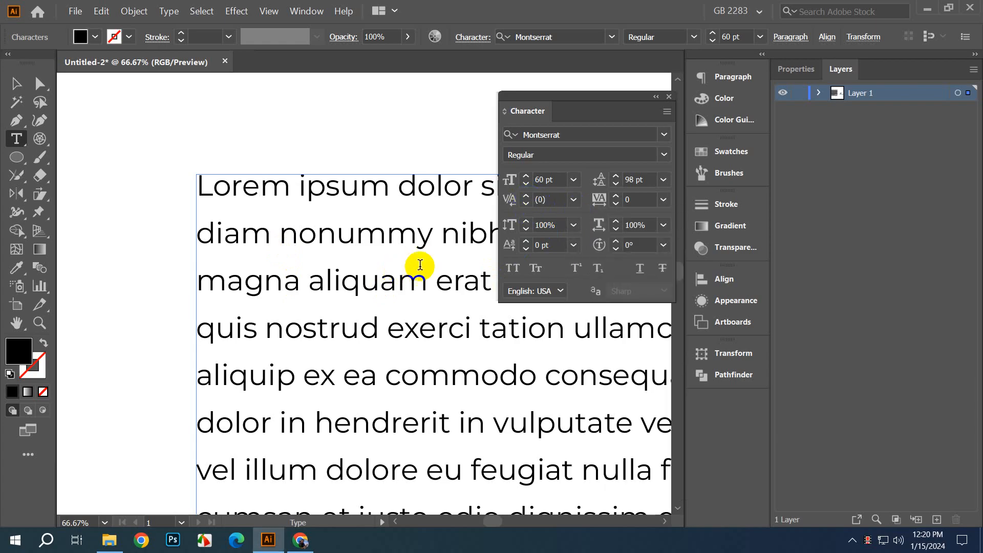
click(553, 226)
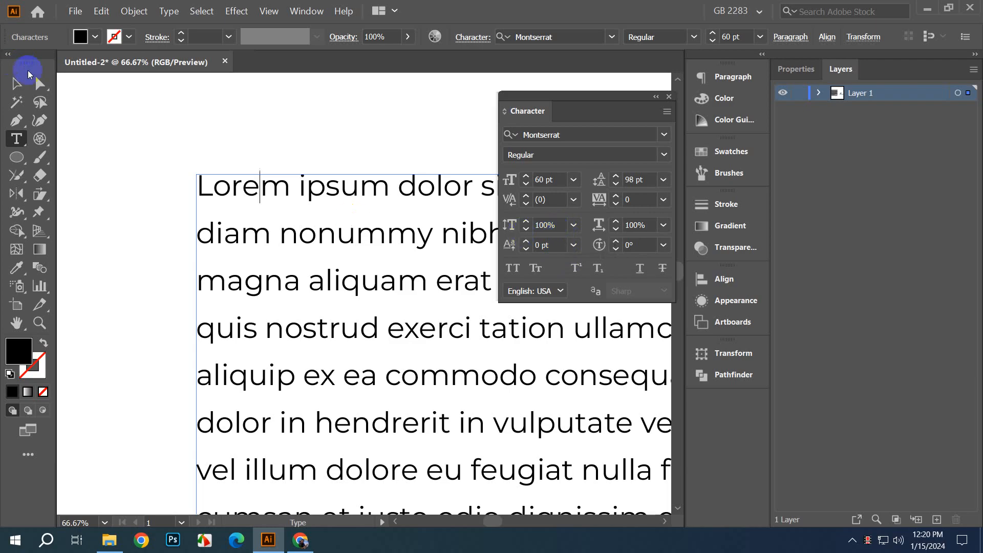
click(16, 84)
click(245, 257)
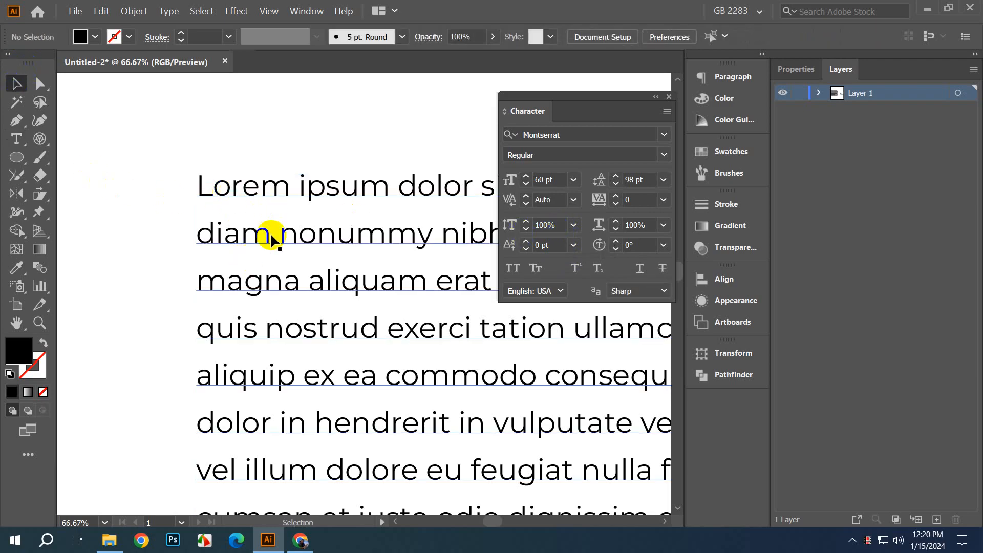
Step: Extend the Lorem ipsum text box upward by raising its upper edge so that more lines fit
scroll(287, 274, down, 2)
drag(291, 282, 110, 309)
click(261, 294)
drag(241, 301, 329, 299)
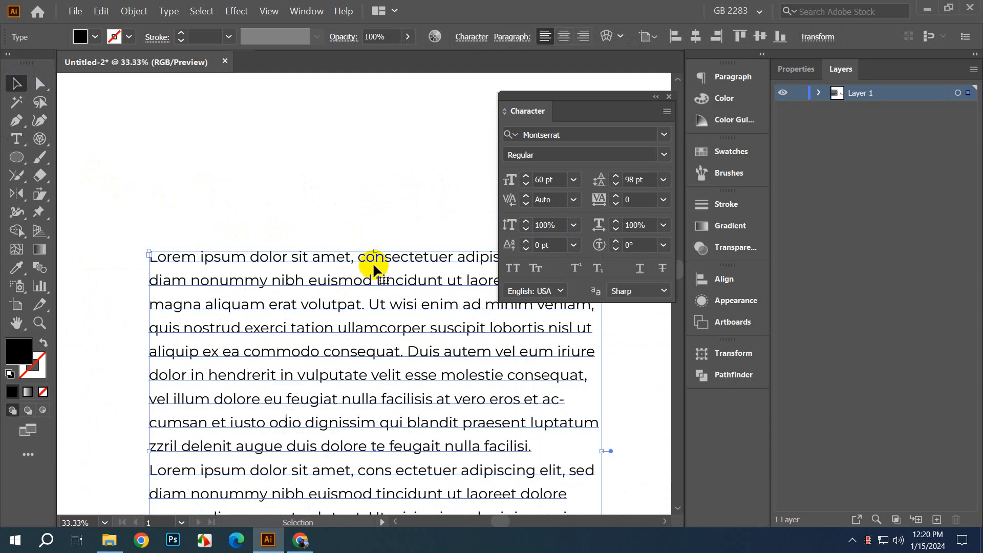
drag(377, 249, 375, 170)
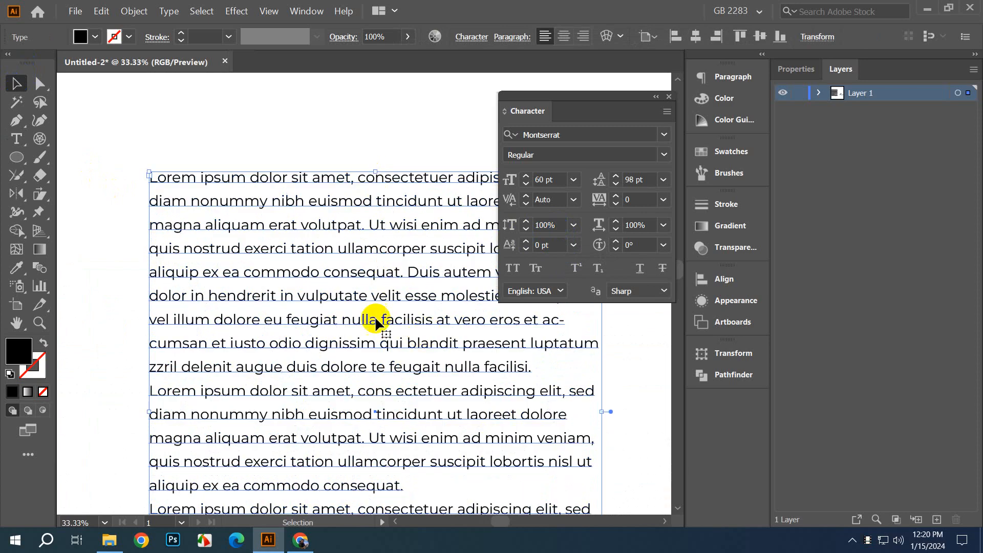
scroll(368, 318, down, 5)
click(203, 186)
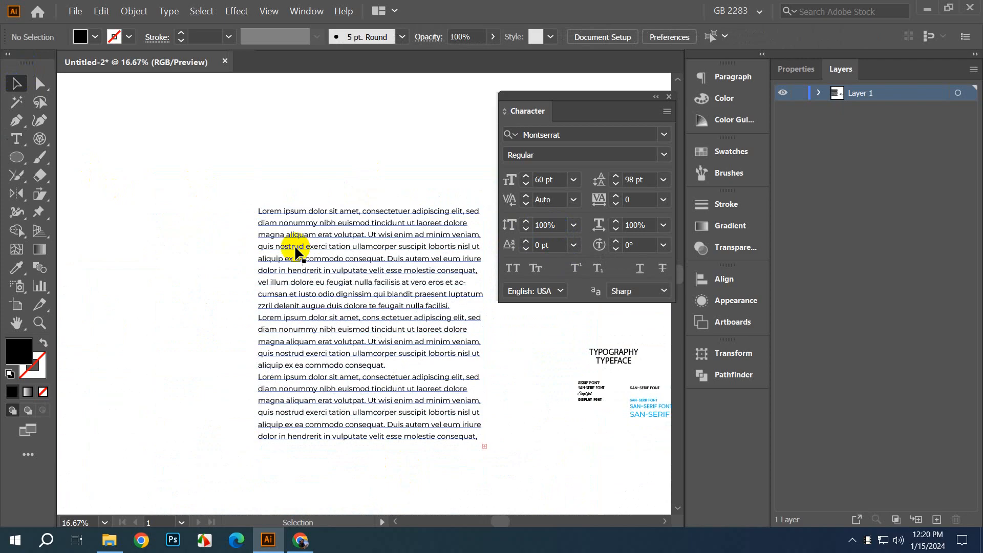
Step: Stretch the Lorem ipsum text box further upward, and undo that stretch
click(295, 251)
drag(373, 204, 383, 131)
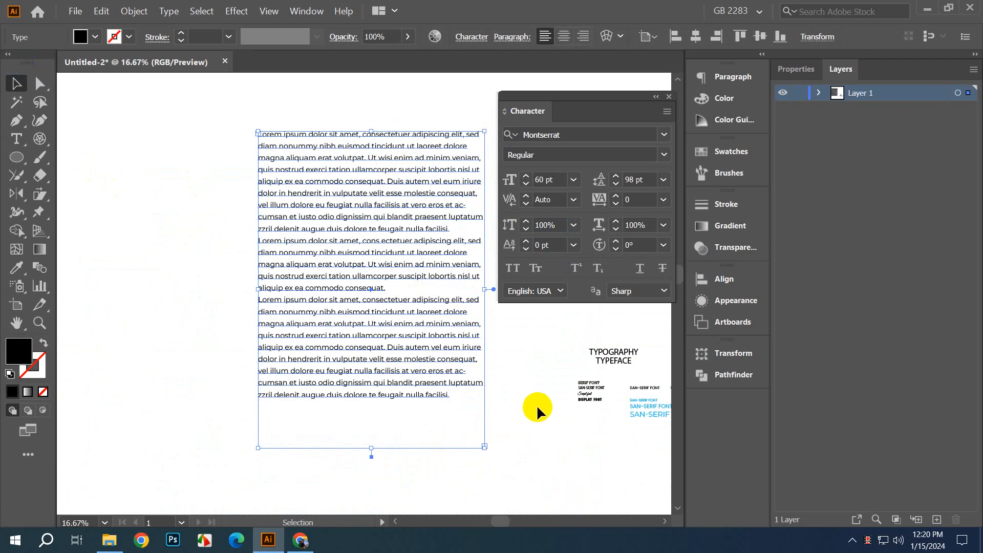
key(ctrl+z)
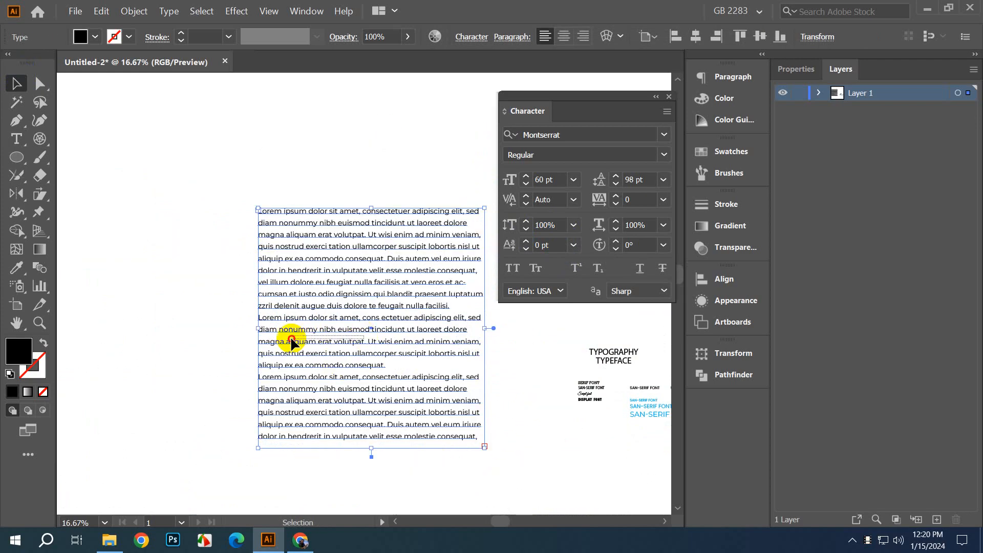
Step: Move the TYPOGRAPHY title away from TYPEFACE into the empty space beside the Lorem ipsum block
click(385, 157)
drag(359, 185, 235, 188)
drag(481, 355, 381, 291)
scroll(387, 226, up, 2)
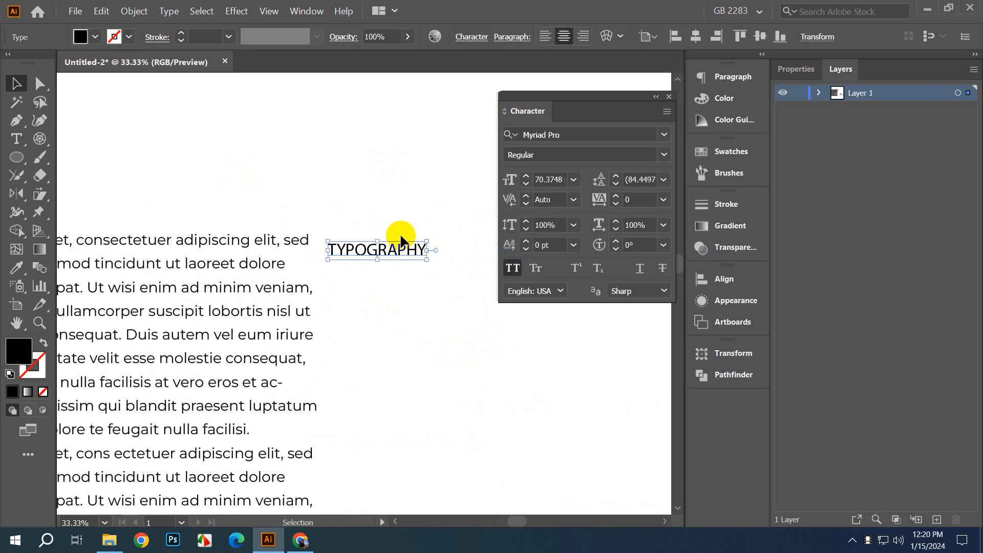
Step: Stretch the TYPOGRAPHY title vertically by hand and shift it slightly, and undo both changes
drag(378, 234, 378, 196)
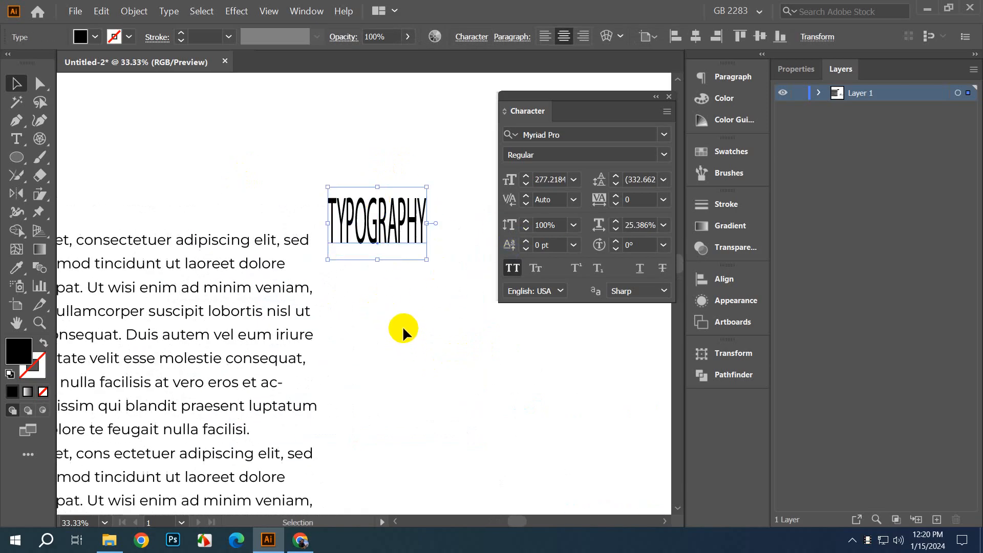
click(402, 326)
click(397, 205)
drag(401, 245, 417, 263)
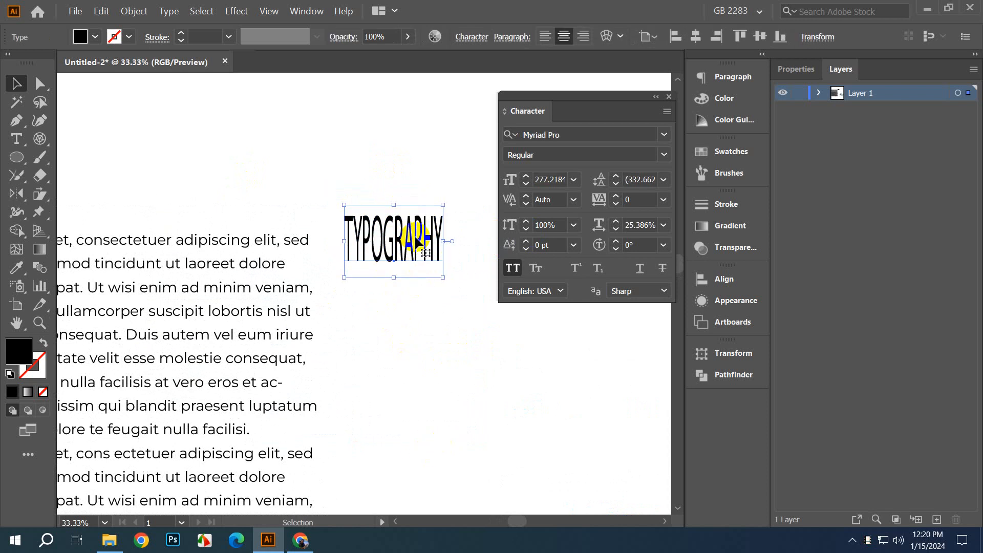
key(ctrl+z)
key(ctrl+z)
Step: Raise the vertical scale of the TYPOGRAPHY title to 330%, and reset it to 100%
click(545, 223)
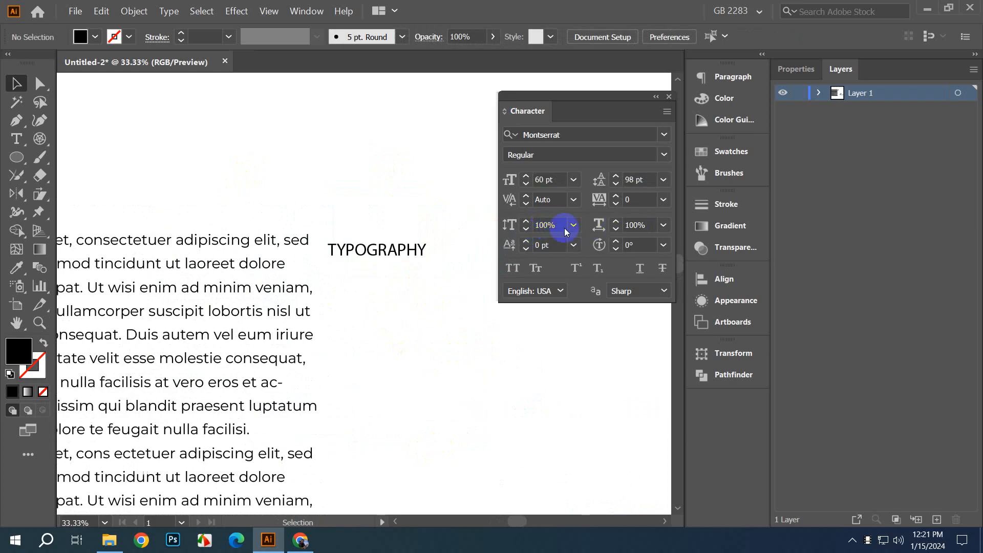
click(402, 251)
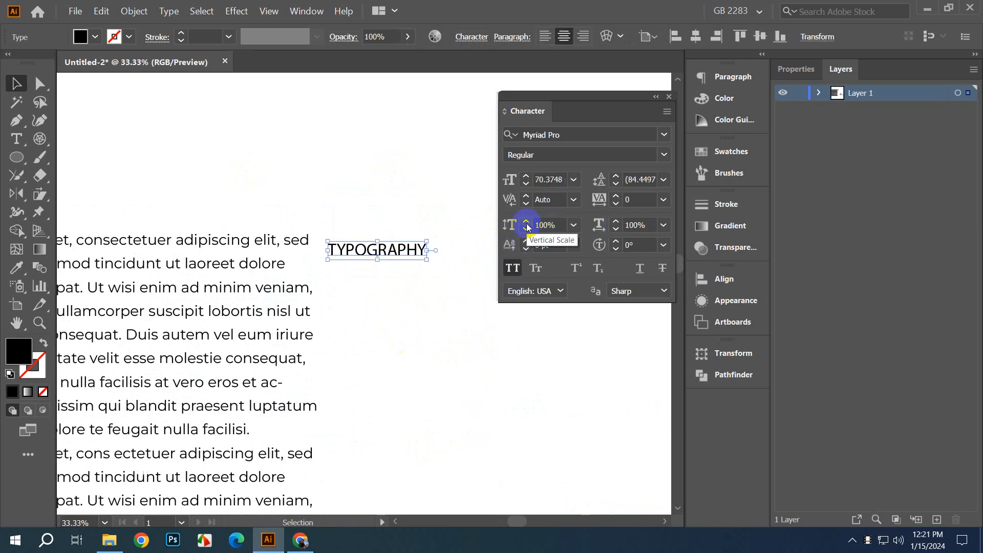
click(526, 222)
click(526, 222)
drag(526, 226, 526, 225)
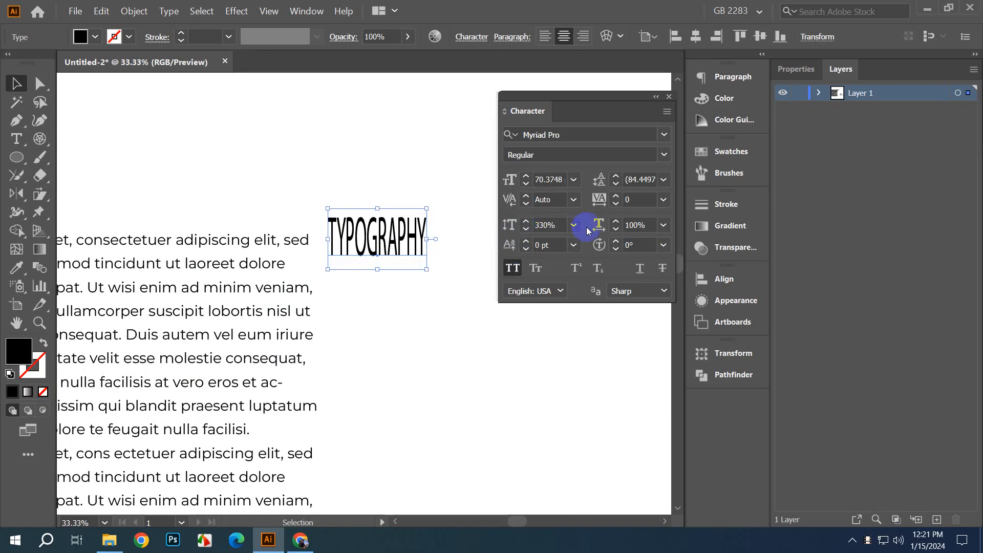
click(574, 226)
click(592, 307)
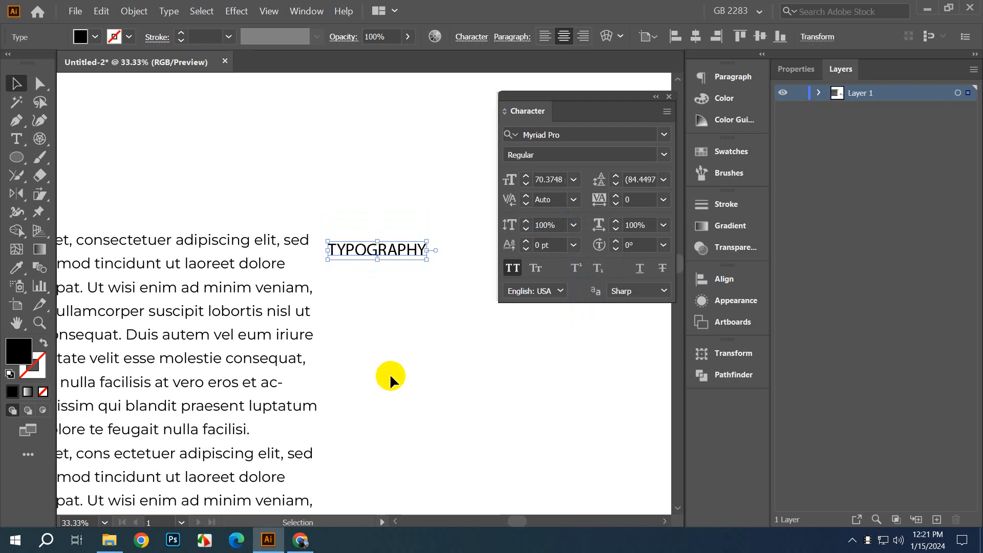
Step: Set the horizontal scale of the TYPOGRAPHY title to 200%, and undo the change
click(663, 226)
click(684, 391)
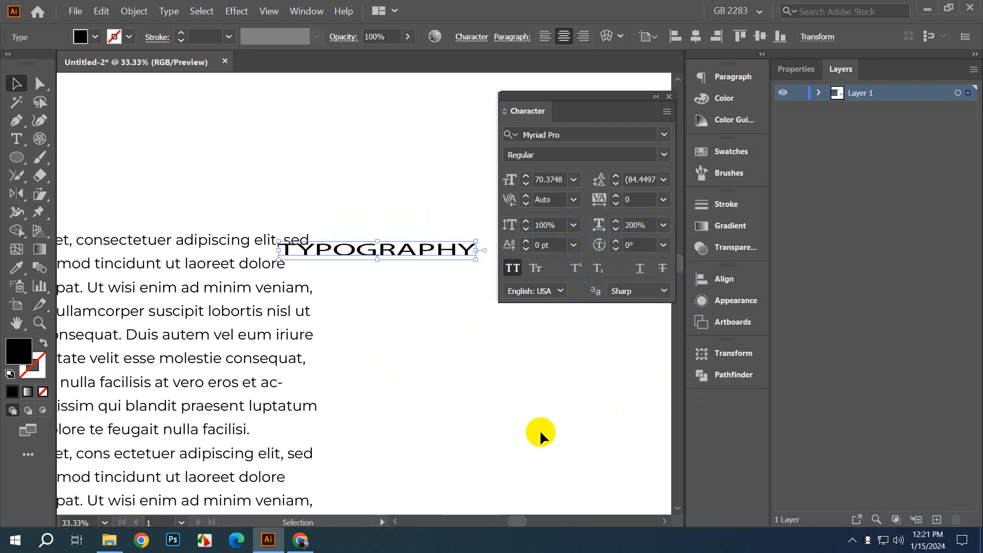
key(ctrl+z)
Step: Stretch the TYPOGRAPHY title horizontally by hand to about twice its width, and undo the stretch
drag(524, 412, 354, 435)
drag(256, 274, 348, 273)
click(355, 318)
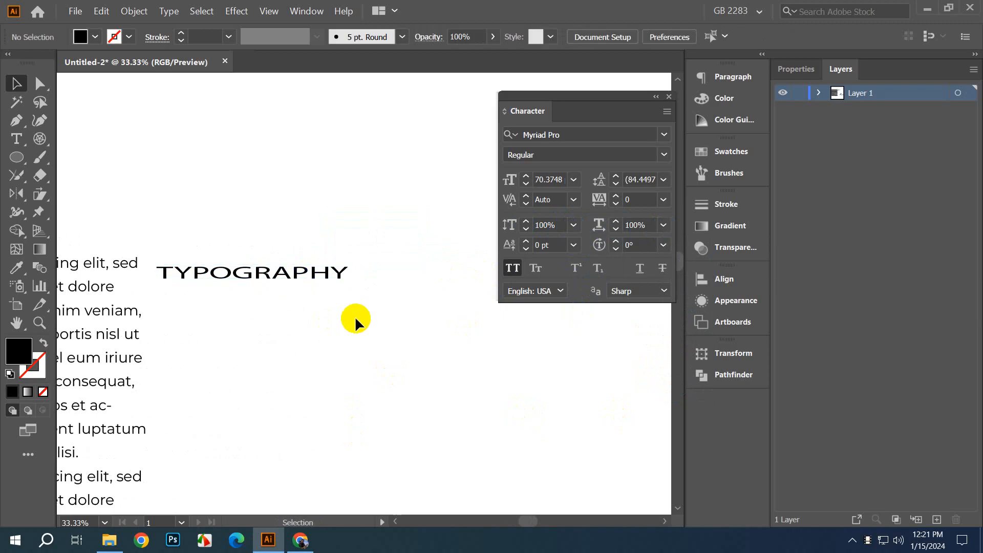
key(ctrl+z)
drag(340, 318, 389, 331)
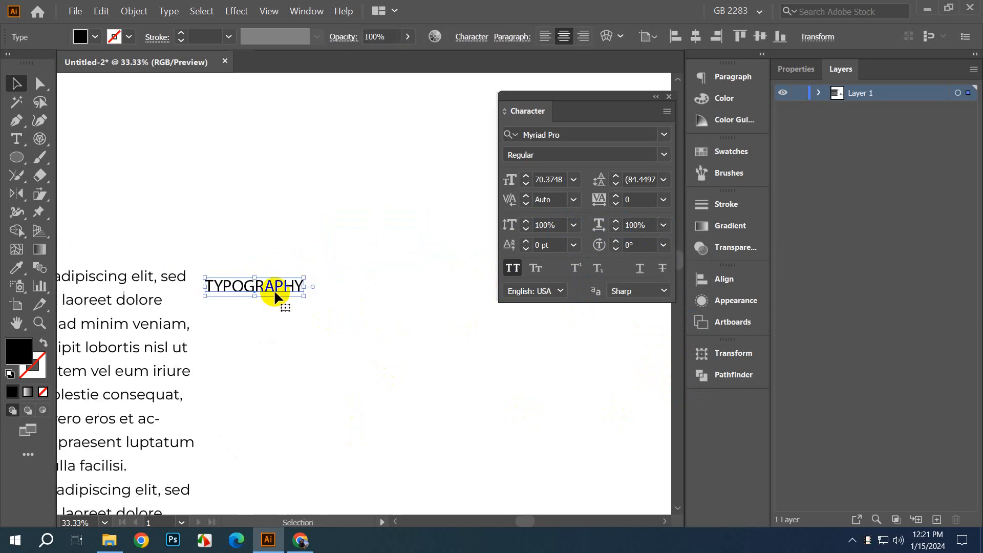
Step: Move the TYPOGRAPHY title up and to the right, away from the paragraph text
drag(274, 290, 347, 281)
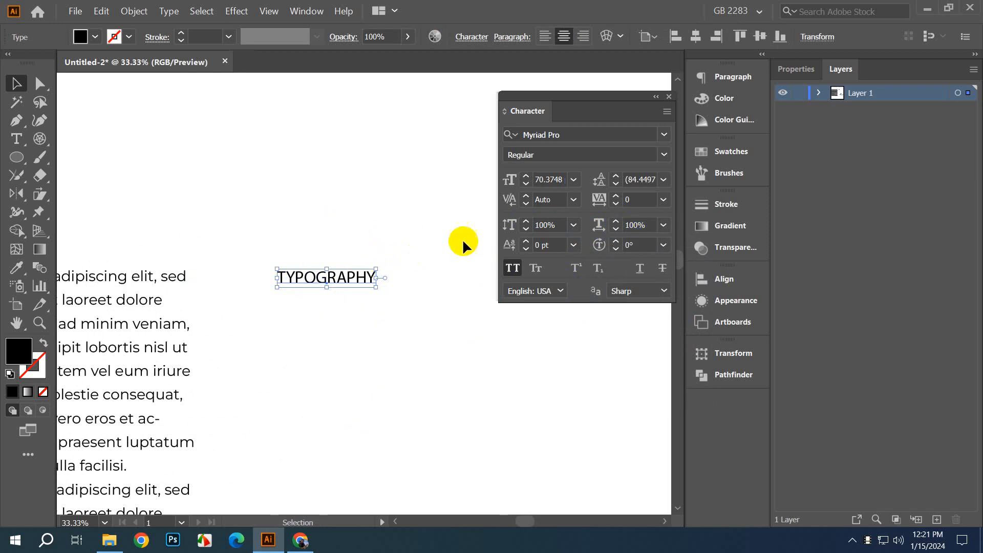
drag(328, 281, 392, 253)
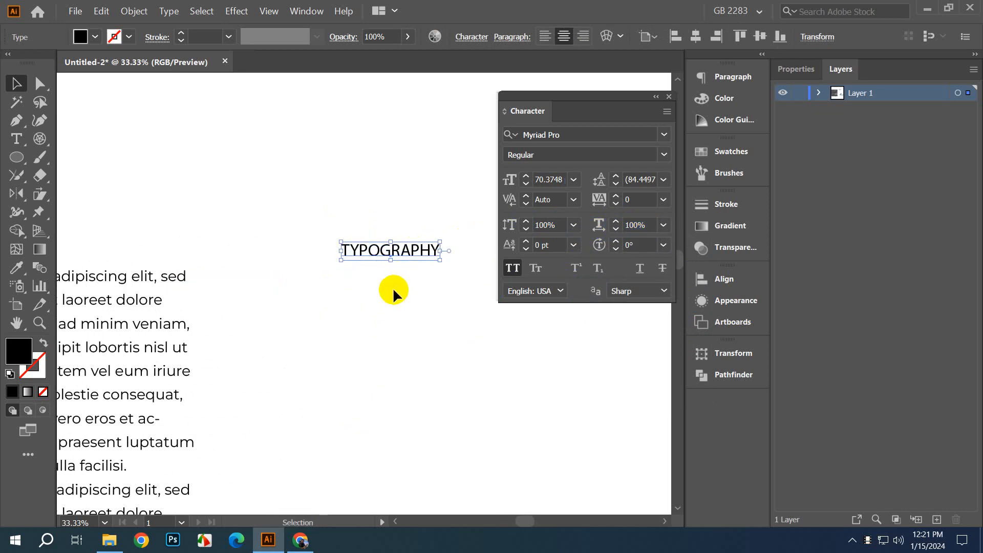
click(392, 288)
Step: Set the vertical scale of the TYPOGRAPHY title to 200%, and undo the change
click(419, 258)
click(574, 226)
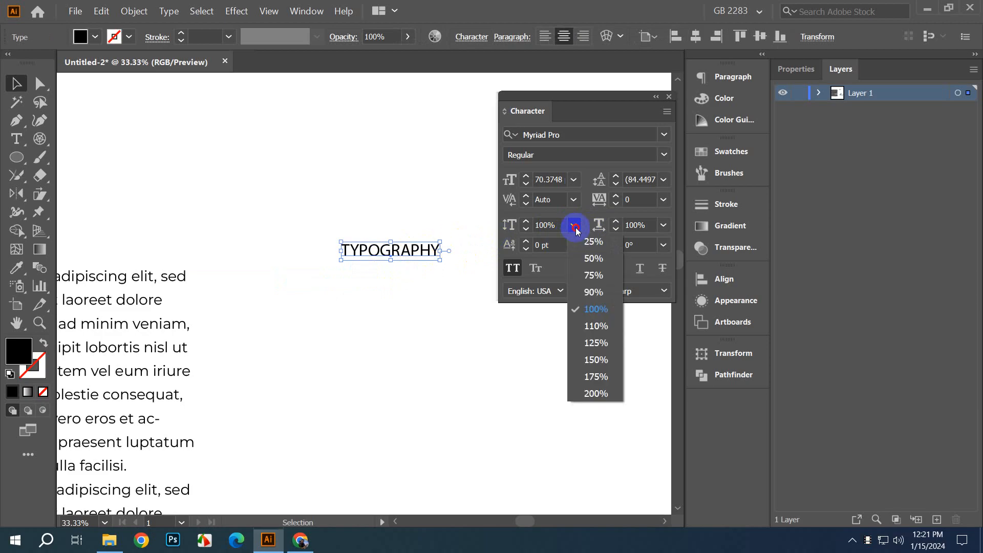
click(596, 393)
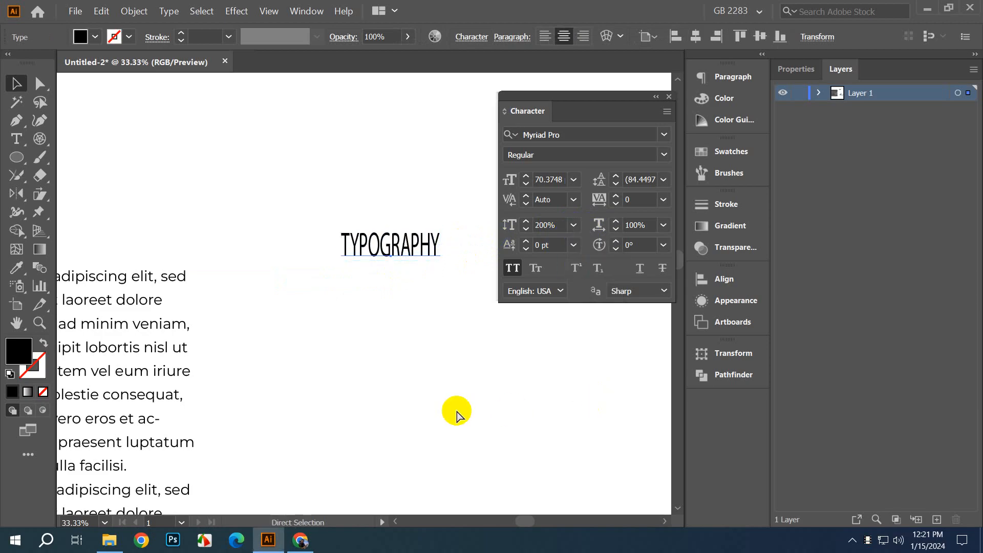
key(ctrl+z)
click(465, 374)
Step: Raise the letters "em" of "Lorem" in the paragraph's first line with a 13 pt baseline shift
drag(427, 343, 467, 328)
scroll(339, 354, down, 1)
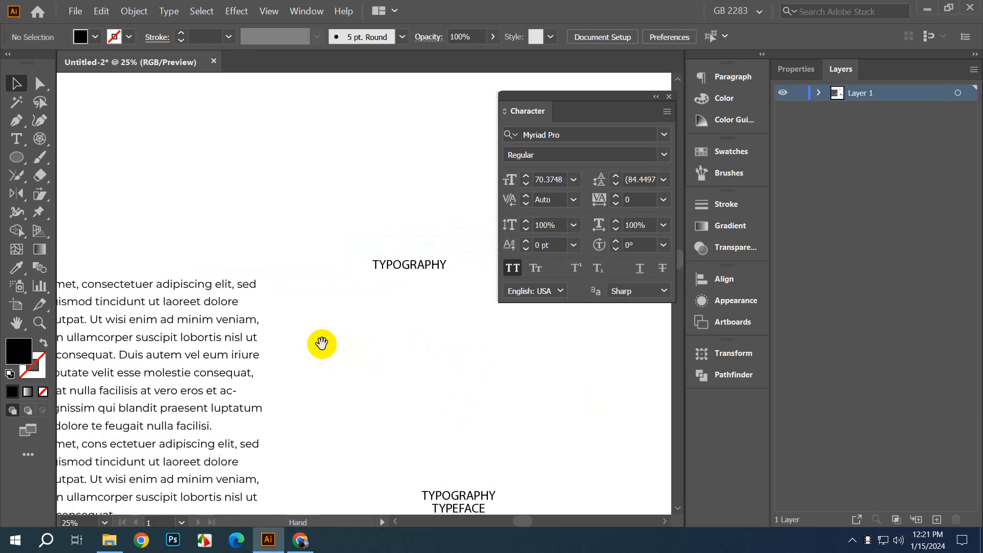
drag(322, 343, 358, 352)
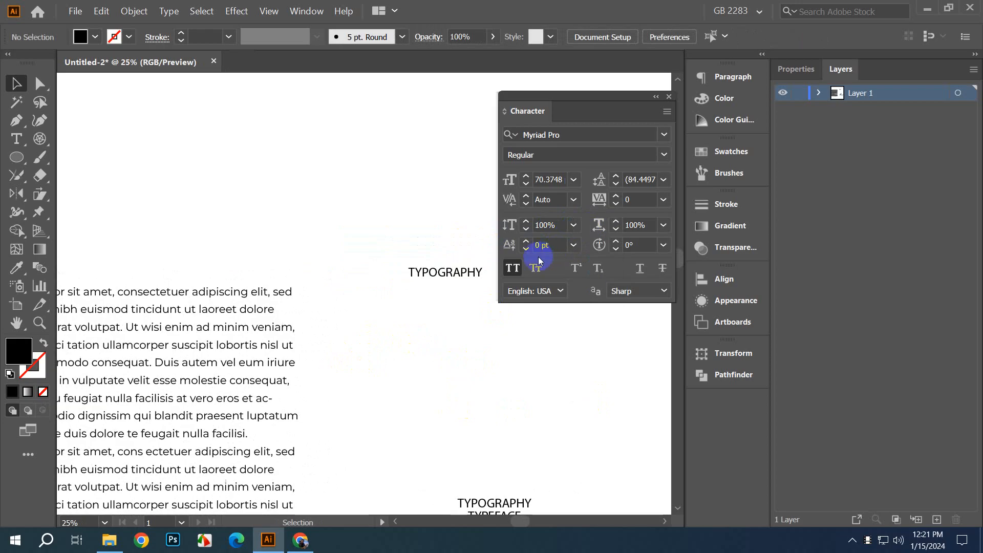
drag(400, 316, 470, 306)
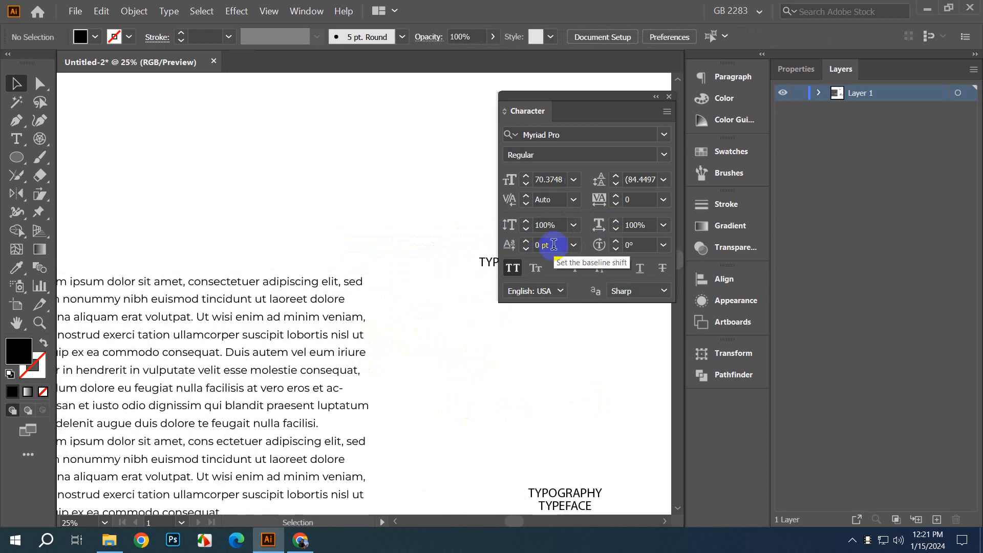
drag(296, 276, 325, 272)
click(210, 293)
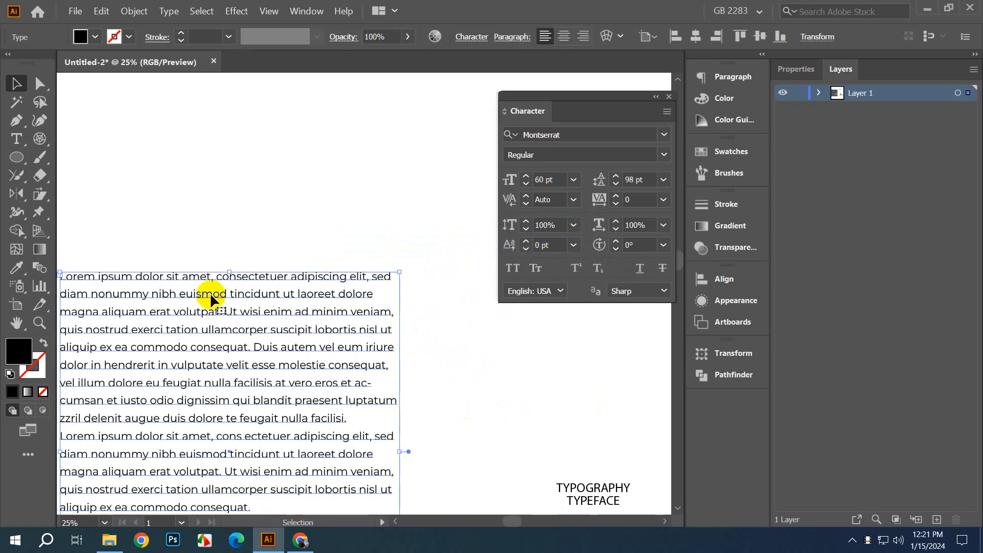
scroll(210, 293, up, 2)
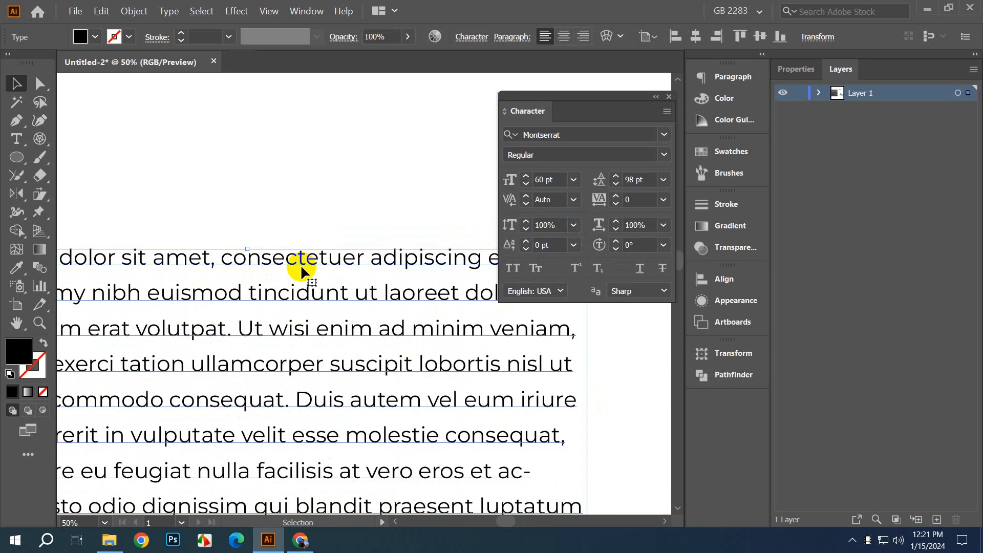
drag(267, 294, 585, 334)
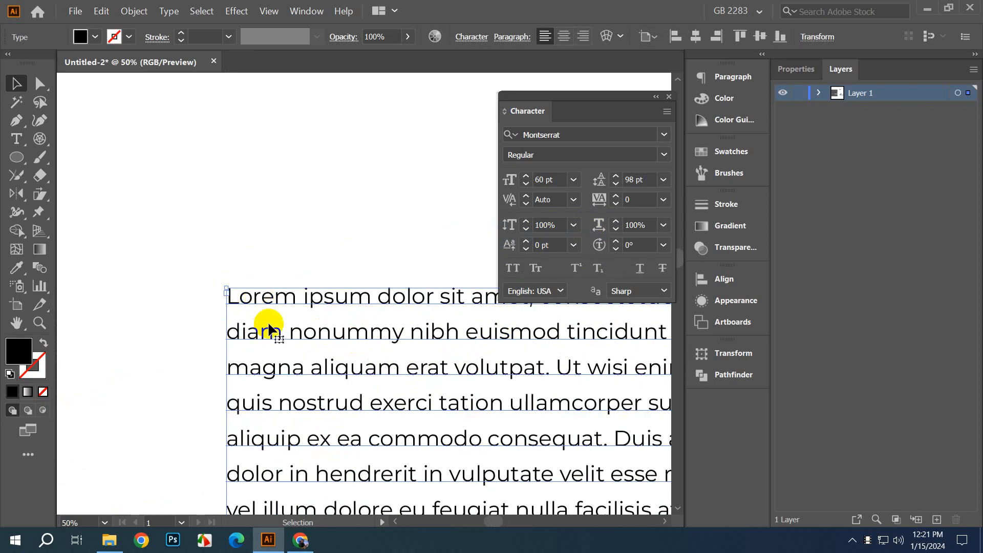
double_click(265, 292)
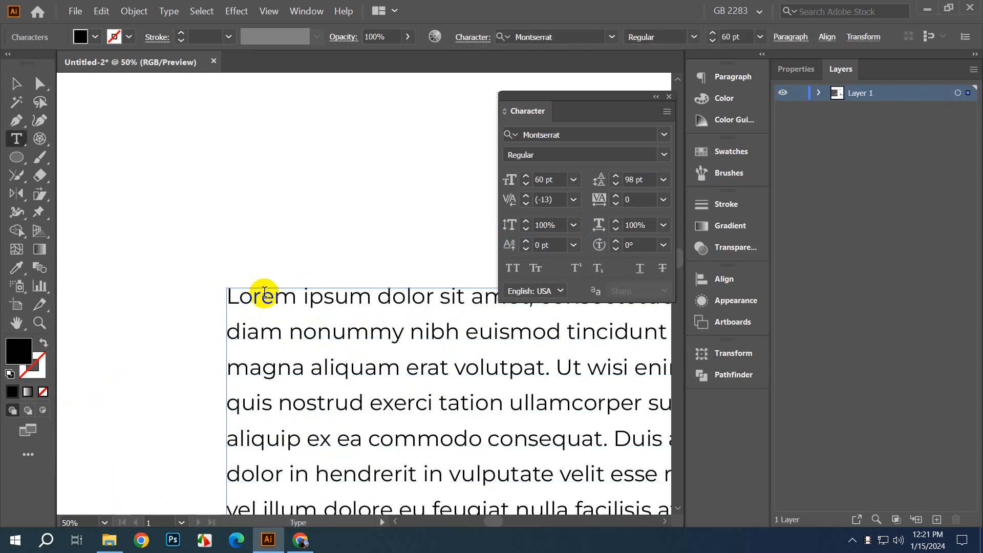
drag(263, 292, 298, 295)
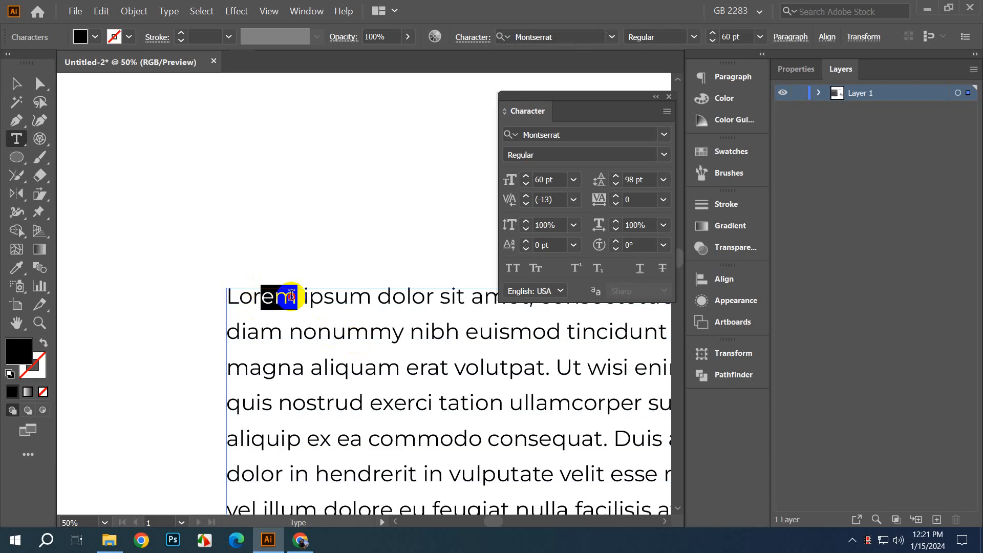
click(527, 240)
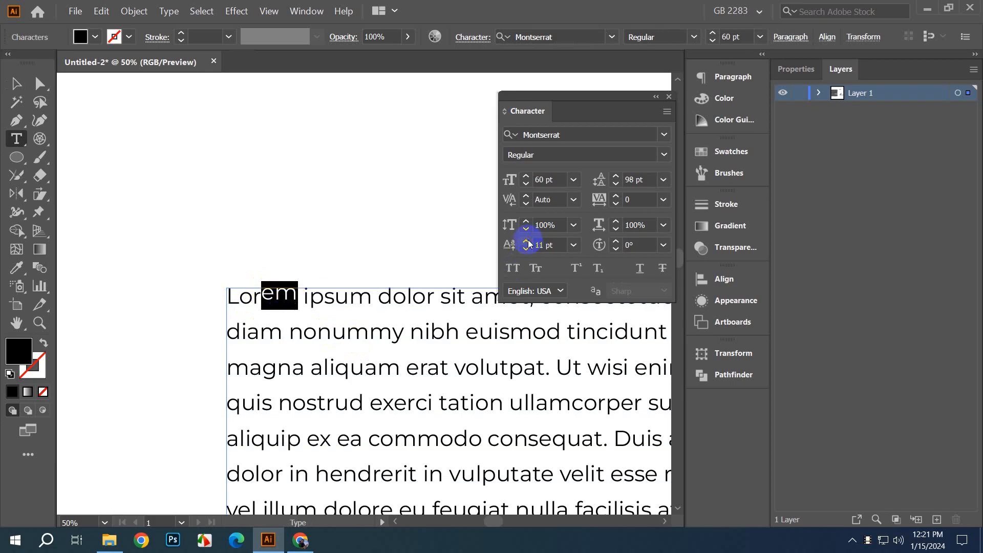
click(527, 241)
click(16, 83)
click(212, 235)
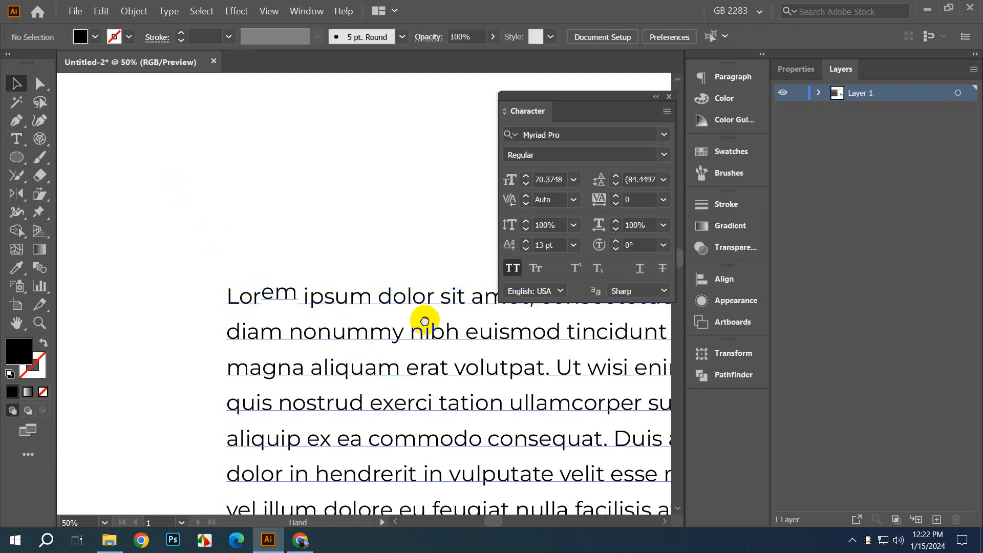
Step: Set the character rotation of the "d" in "diam" on the paragraph's second line to 90°
drag(424, 321, 397, 315)
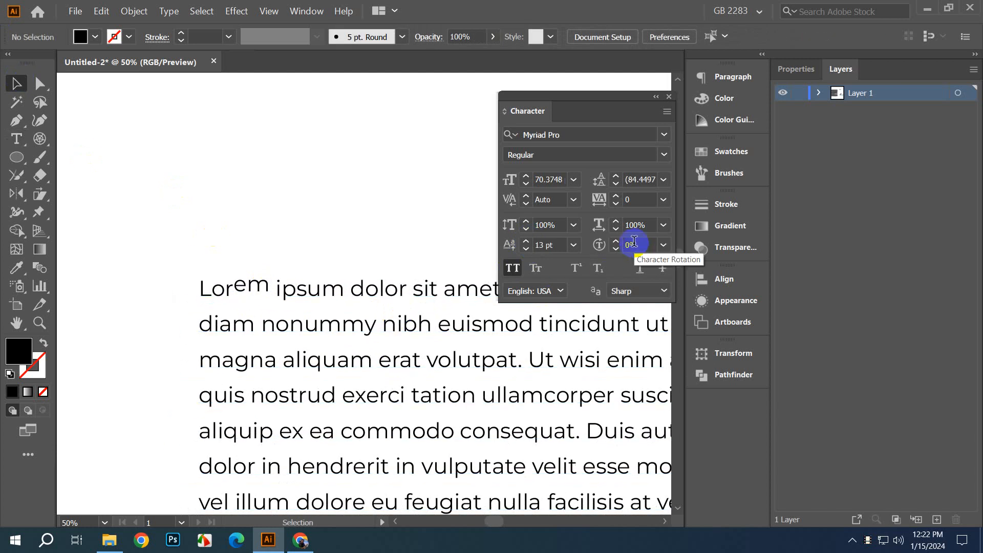
drag(417, 350, 490, 331)
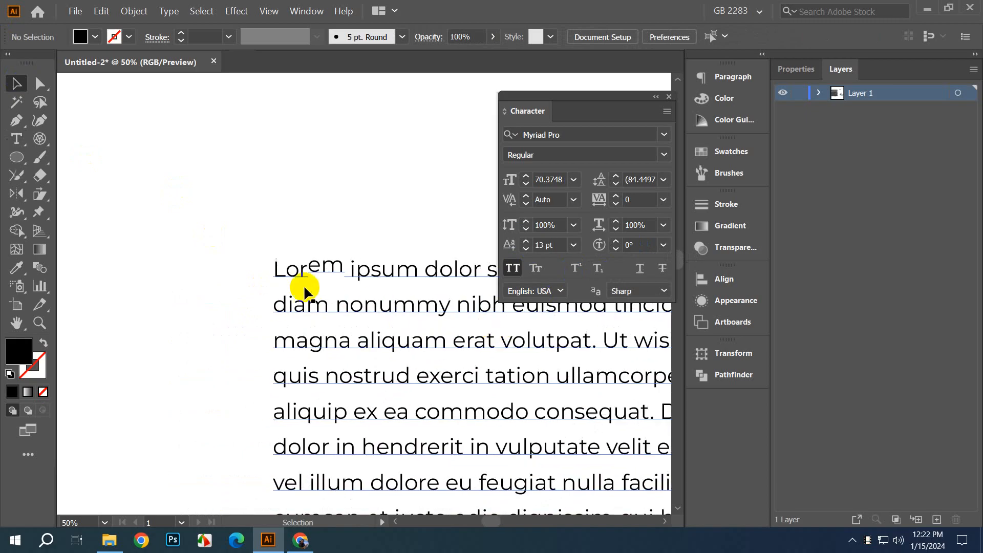
double_click(290, 306)
drag(290, 306, 278, 307)
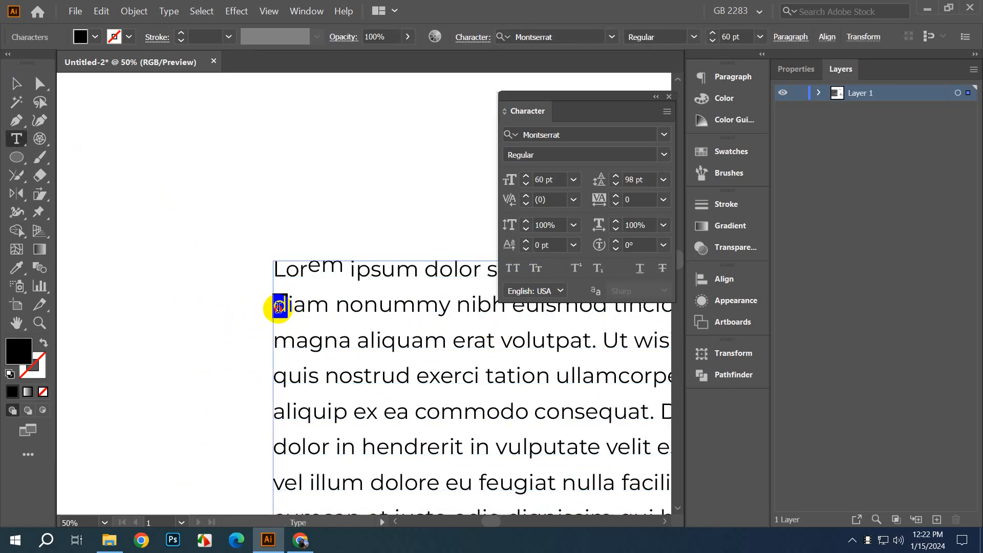
click(616, 242)
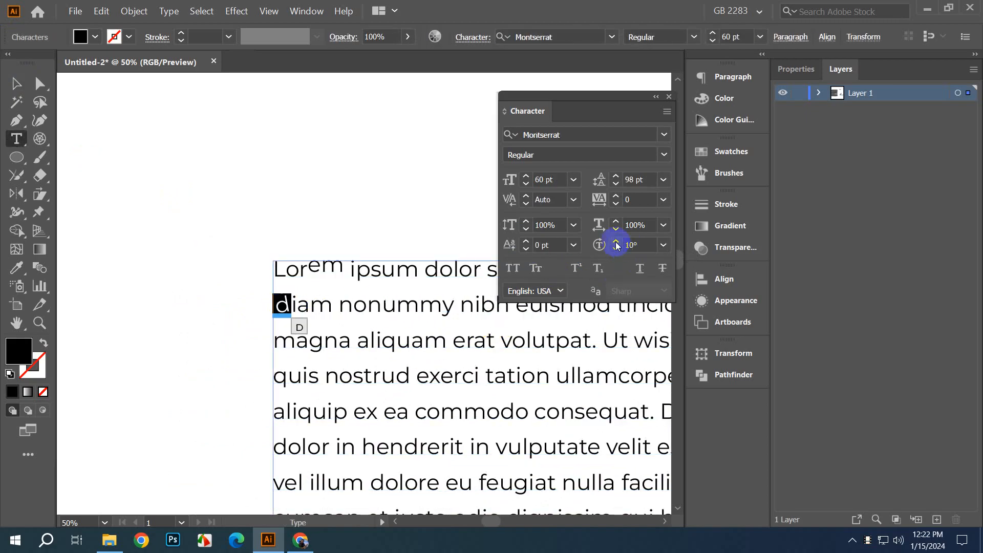
click(617, 242)
click(616, 243)
click(617, 242)
click(617, 243)
click(616, 243)
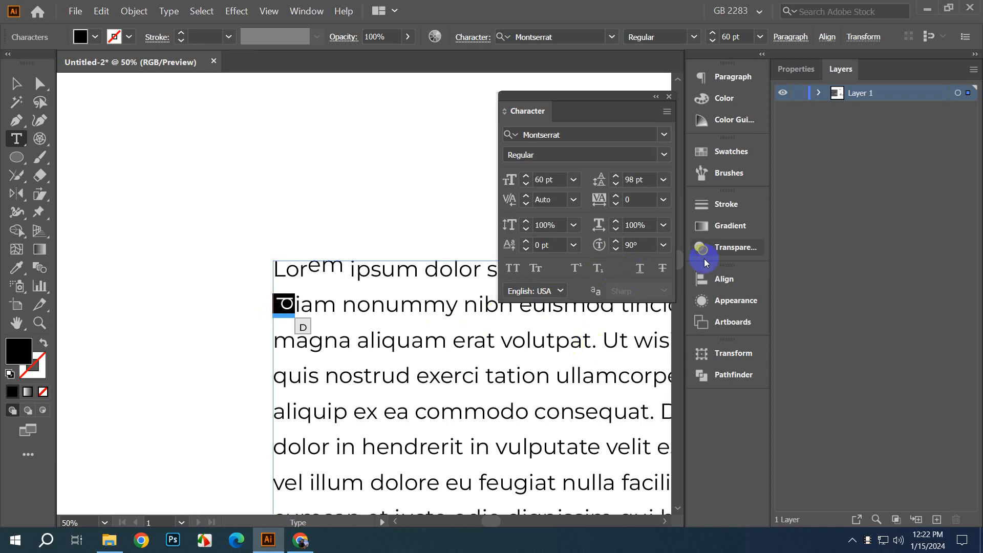
click(630, 248)
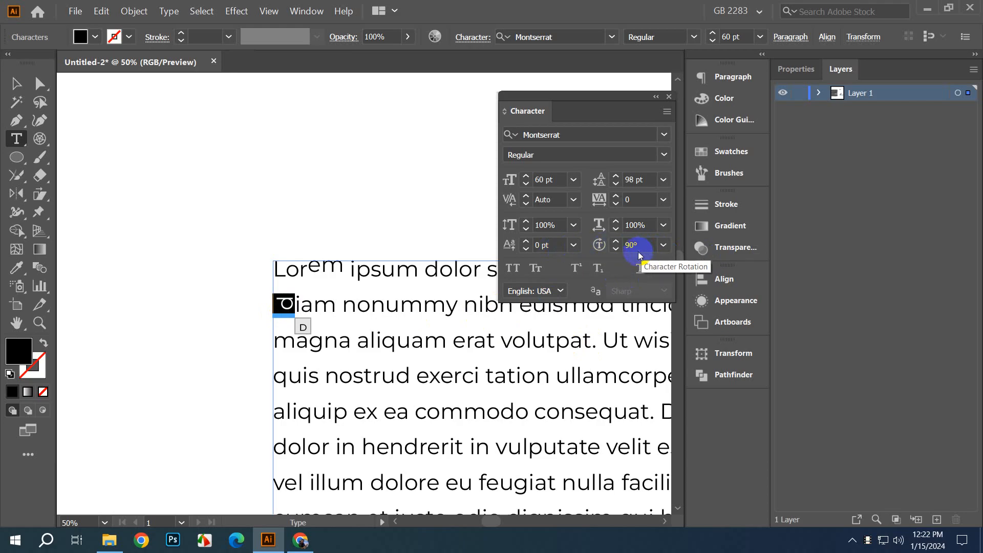
Step: Raise the first letter of "nonummy" by about 34 pt with the Touch Type tool, and undo the move
click(16, 138)
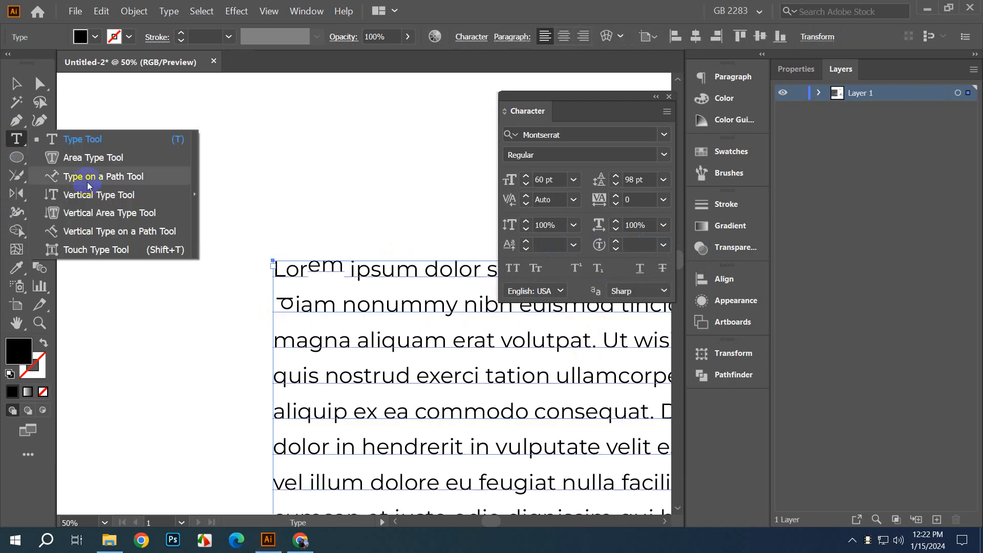
click(109, 253)
click(349, 308)
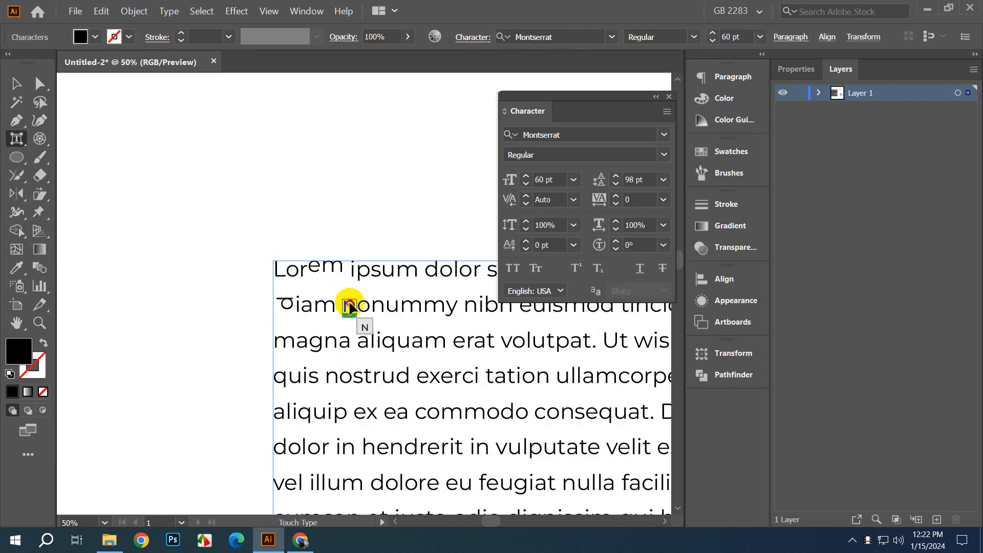
drag(350, 308, 348, 290)
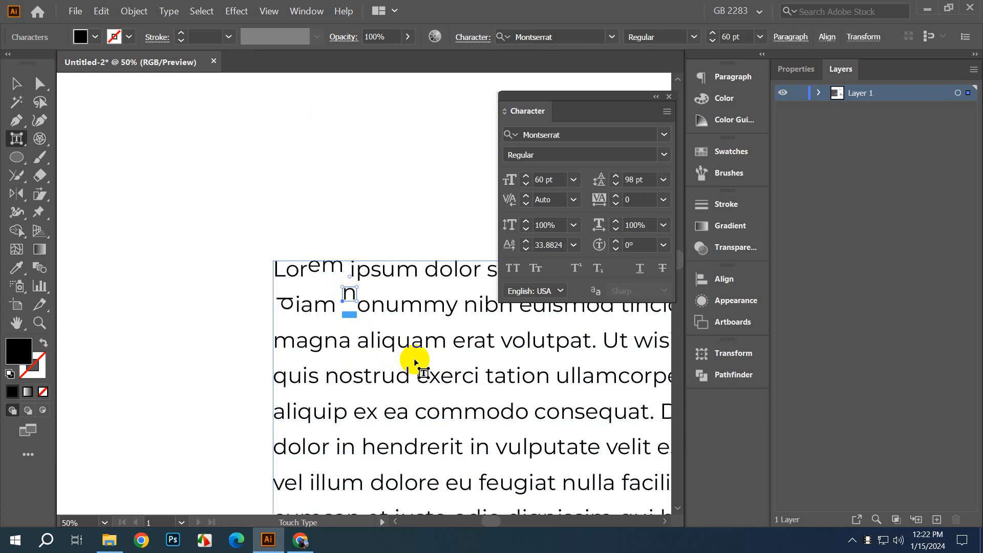
key(ctrl+z)
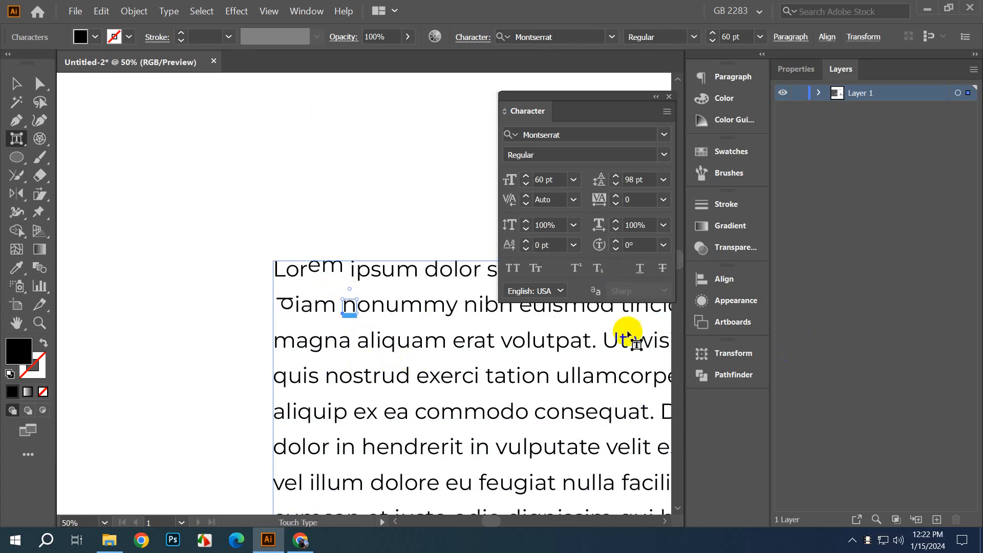
Step: Delete the whole Lorem ipsum paragraph
click(17, 79)
click(316, 262)
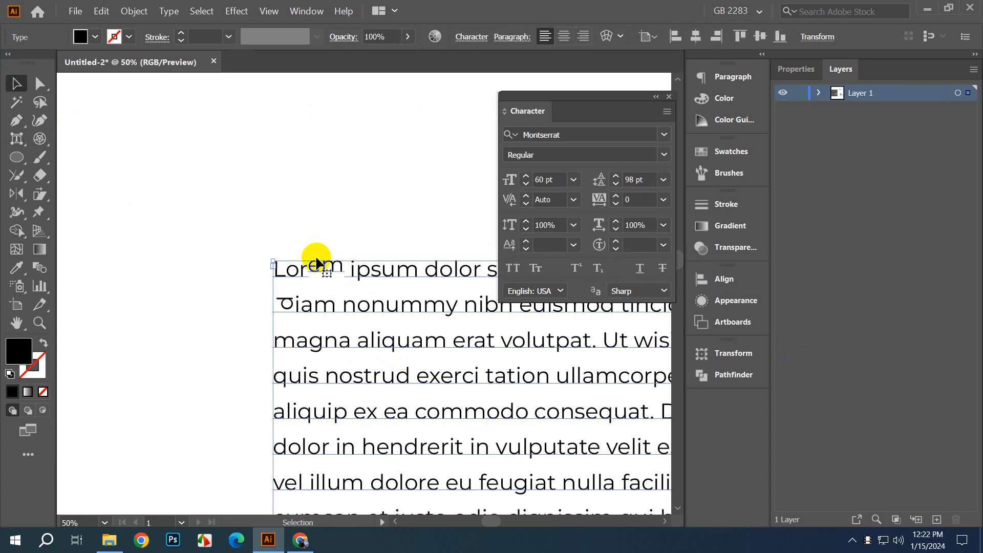
key(Delete)
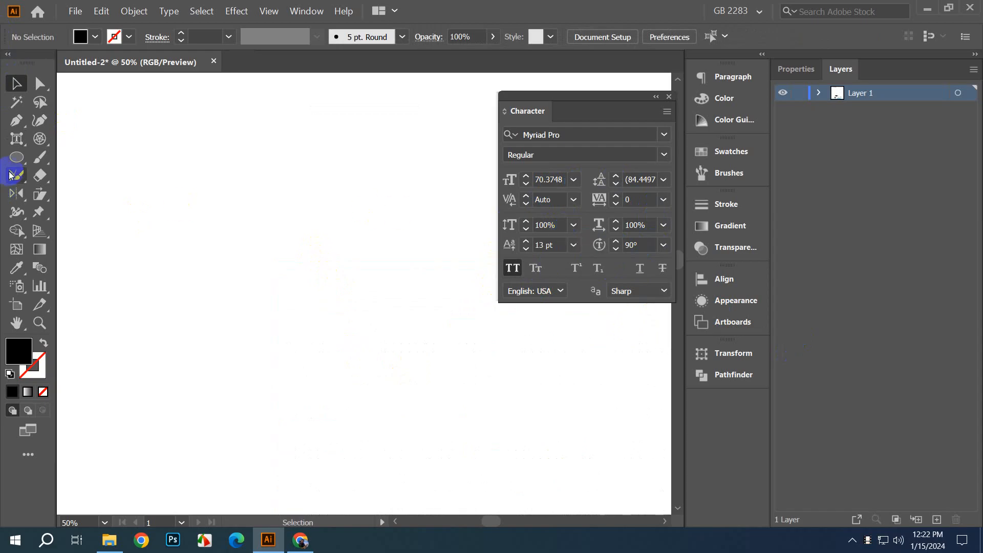
Step: Draw a placeholder text frame with the Type tool in the empty area, and undo it
drag(15, 149, 76, 138)
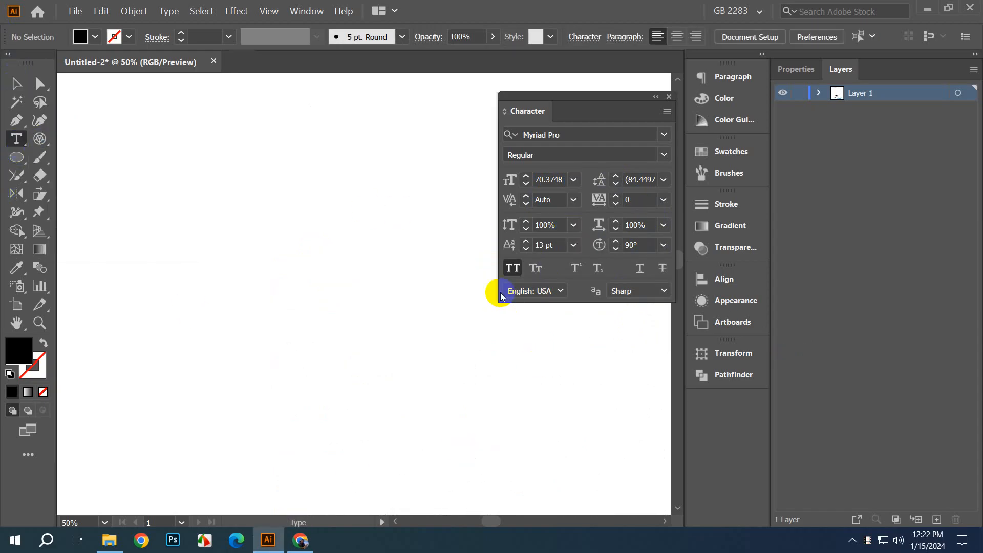
drag(213, 167, 487, 397)
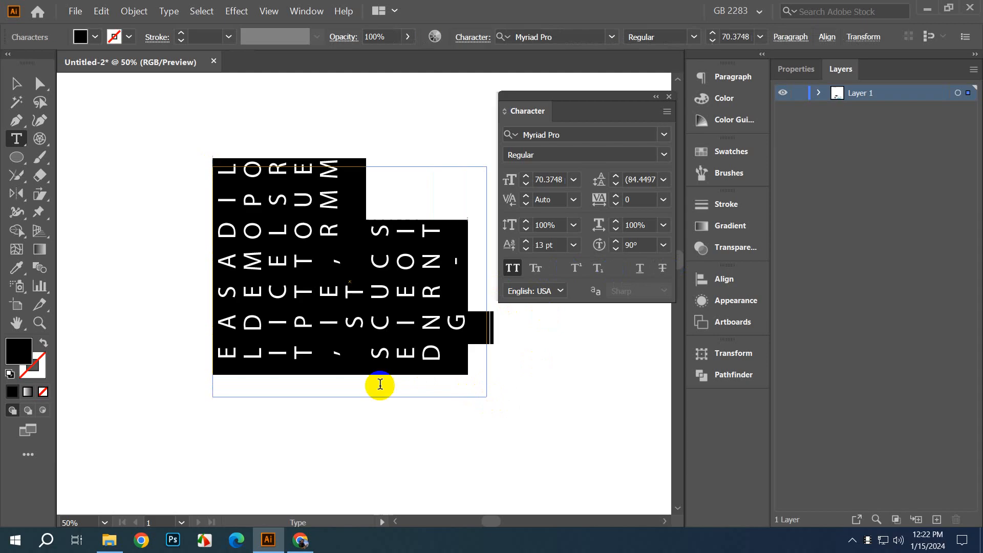
key(ctrl+z)
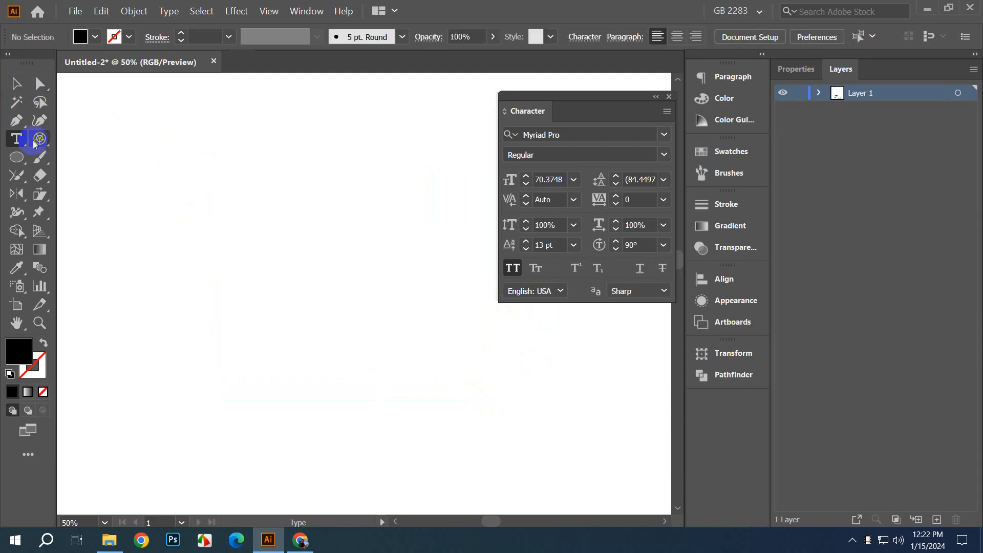
Step: Draw another placeholder text frame with the Type tool, shift it slightly to the left, and delete it
drag(18, 138, 77, 138)
drag(204, 224, 454, 439)
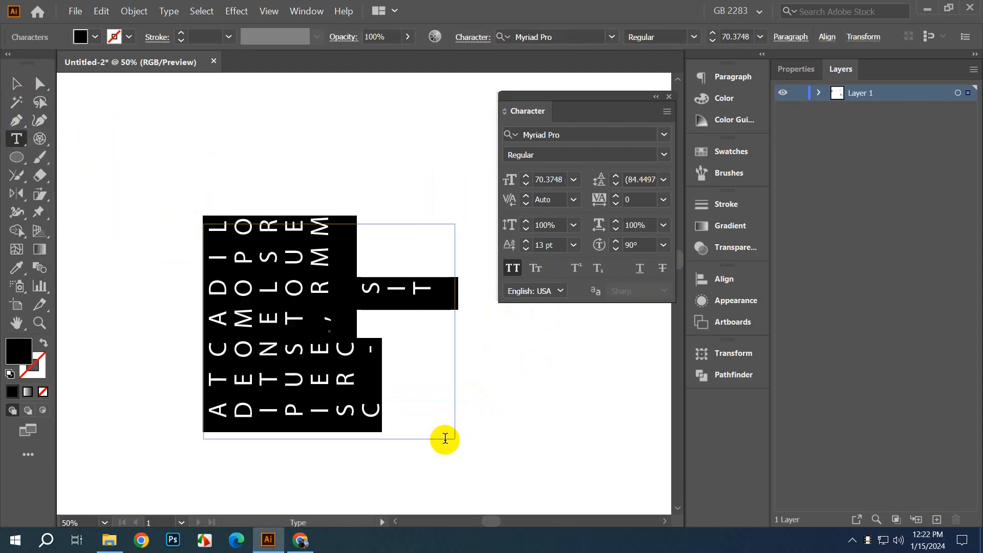
click(391, 288)
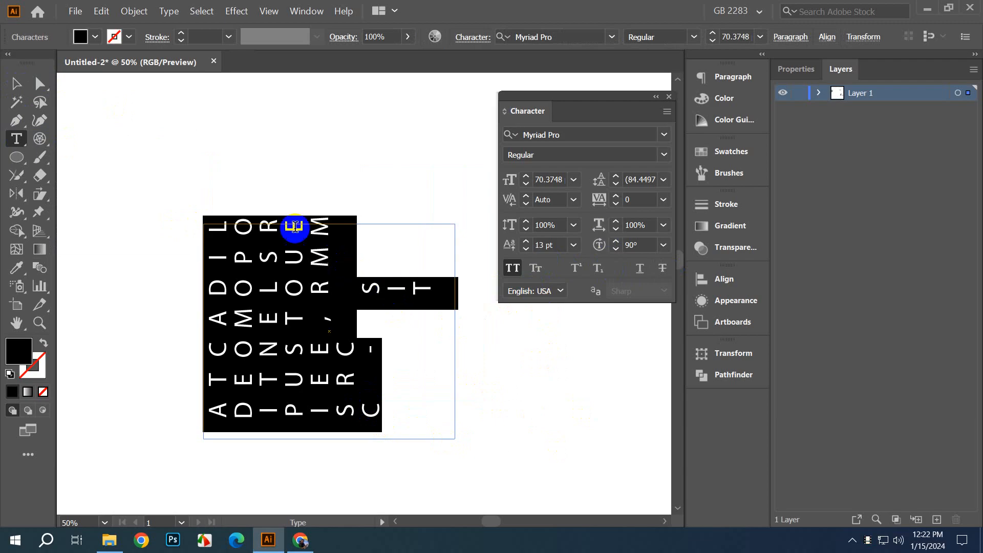
click(15, 83)
drag(306, 287, 256, 282)
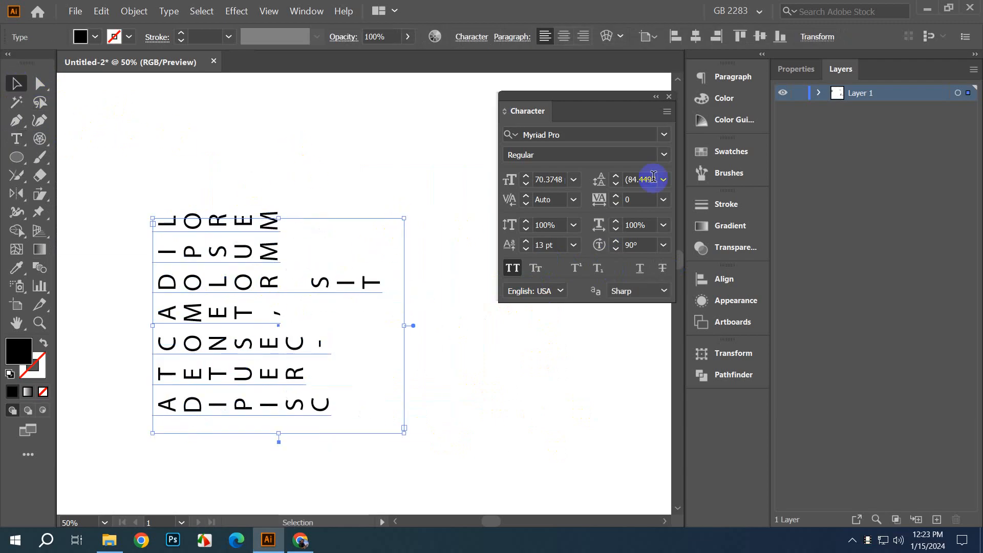
key(Delete)
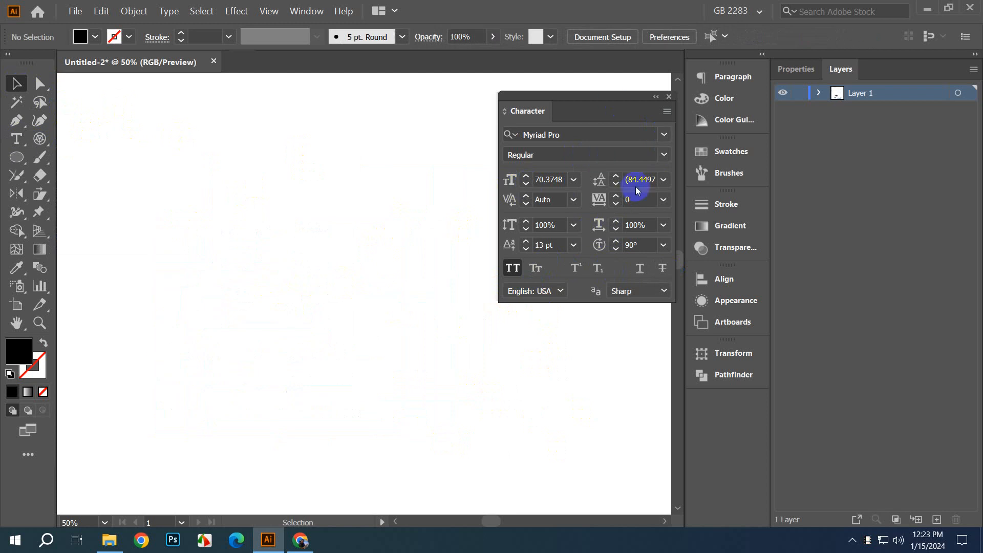
Step: Reset all character settings to their defaults and activate the Type tool
click(666, 111)
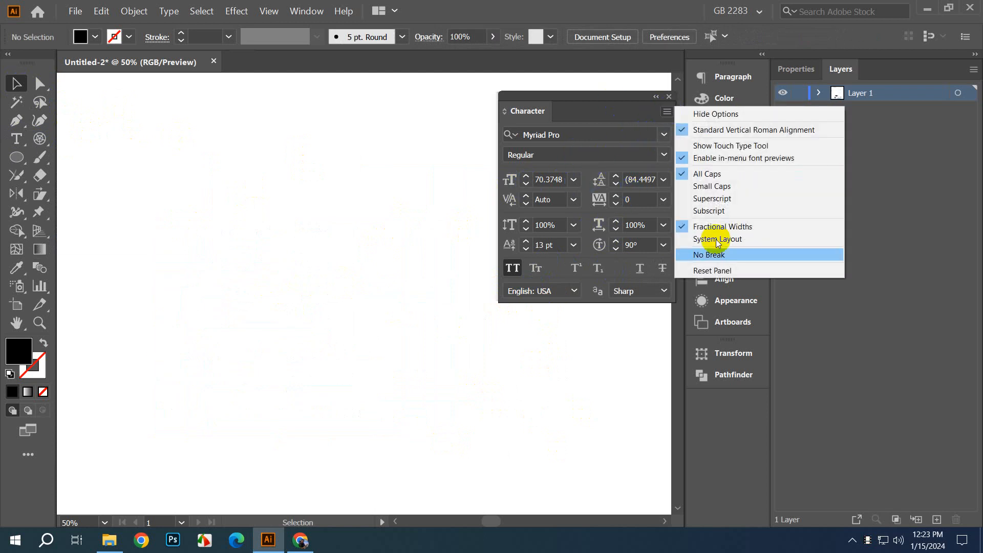
click(717, 270)
click(17, 143)
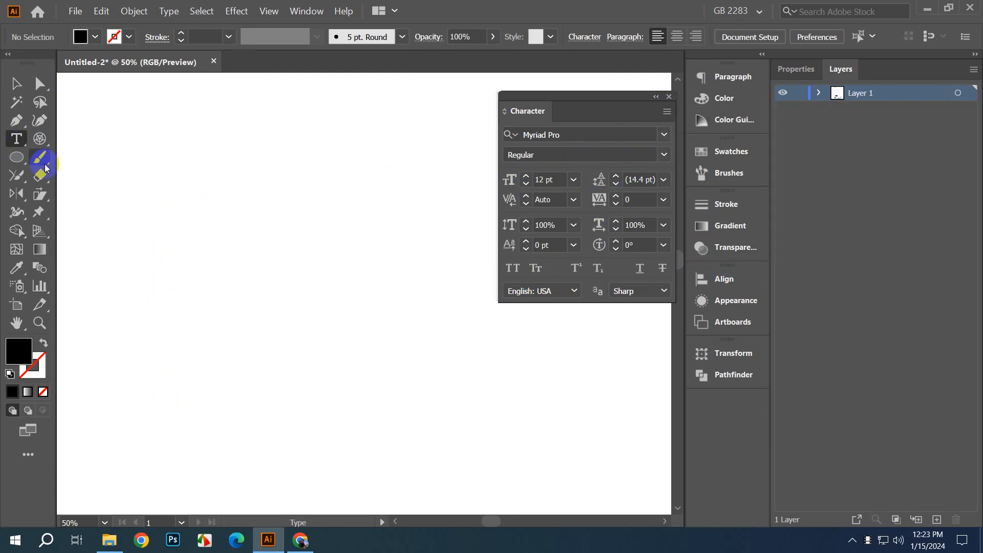
Step: Draw a placeholder text frame with the Type tool in the empty area and move it slightly to the right
drag(14, 140, 106, 140)
drag(181, 158, 395, 351)
click(17, 83)
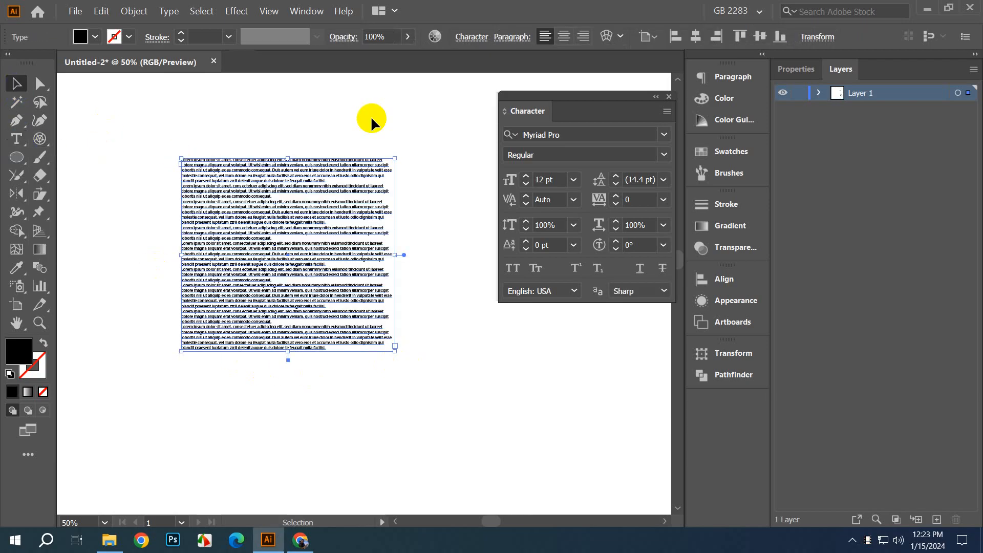
drag(391, 220, 458, 238)
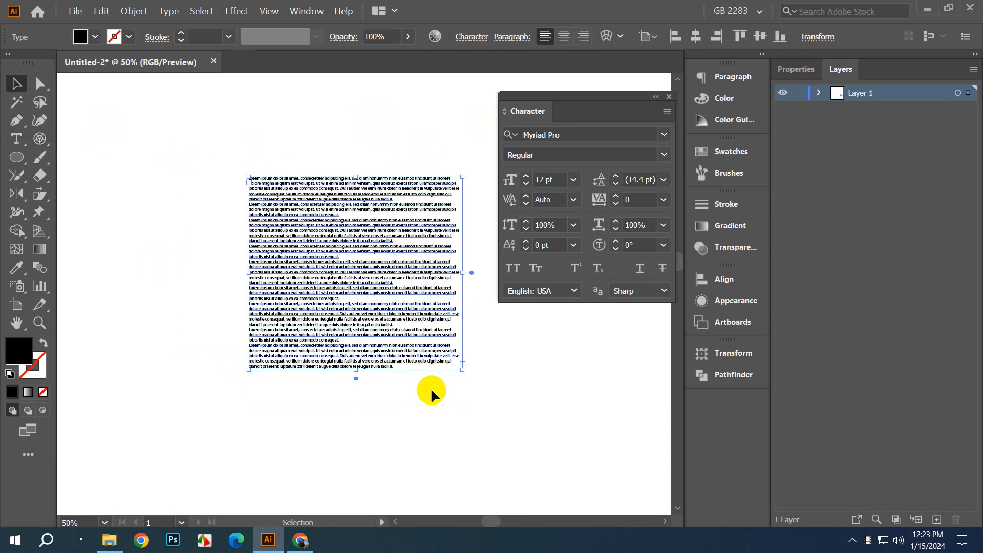
Step: Enlarge the placeholder text frame from its lower-right corner and move it down and to the left
drag(454, 375, 584, 478)
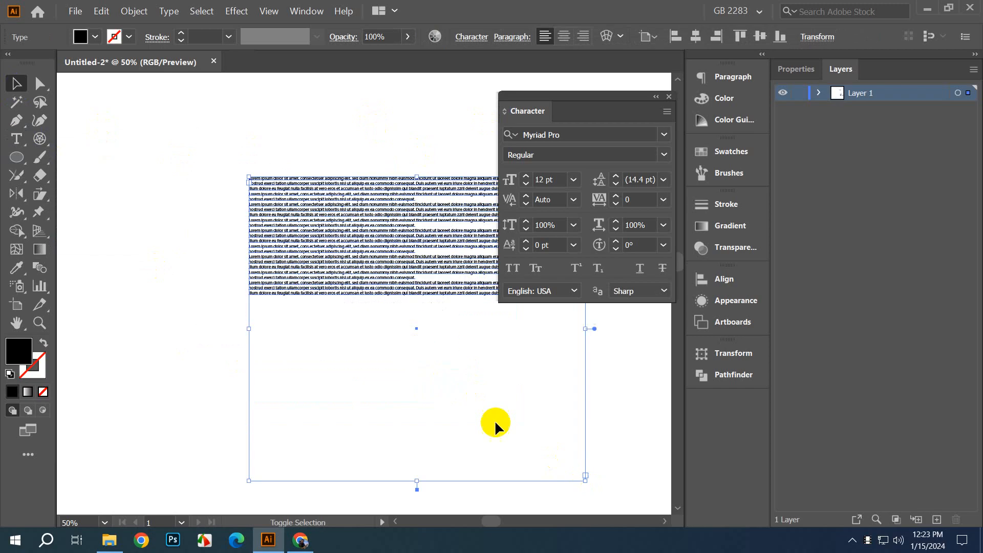
click(225, 248)
click(361, 339)
drag(362, 339, 295, 402)
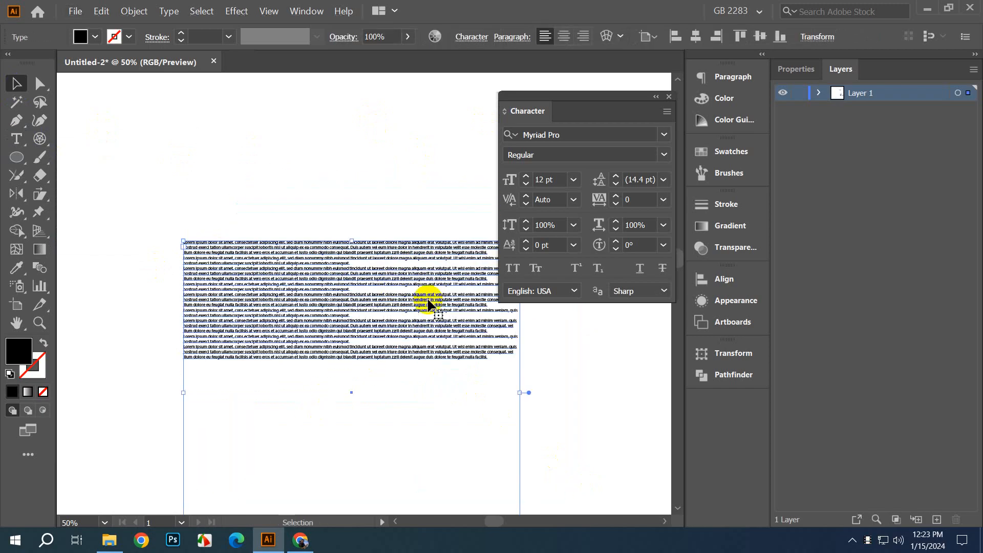
Step: Increase the font size of the placeholder text to 26 pt
click(526, 176)
click(526, 176)
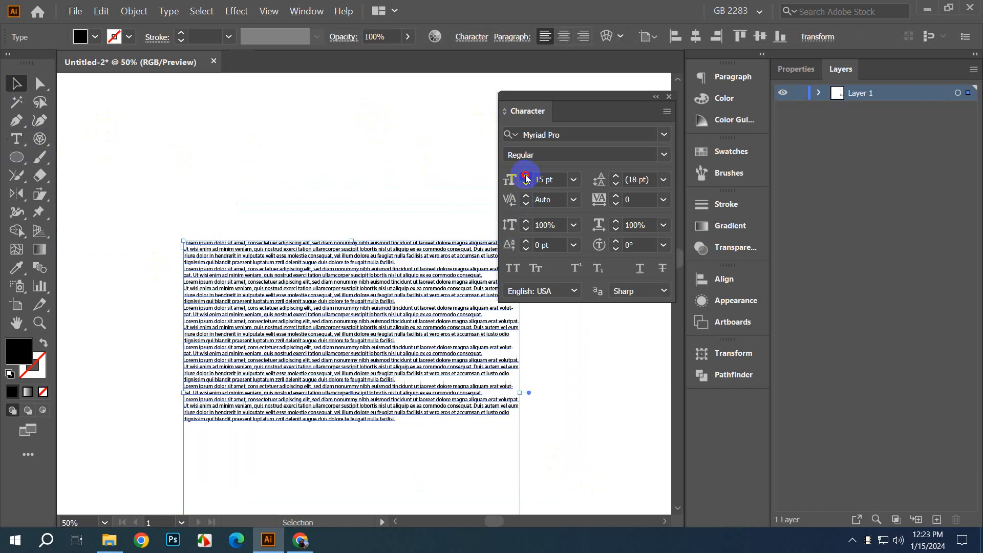
click(527, 176)
click(526, 176)
click(526, 176)
click(526, 176)
click(526, 176)
click(526, 176)
click(526, 176)
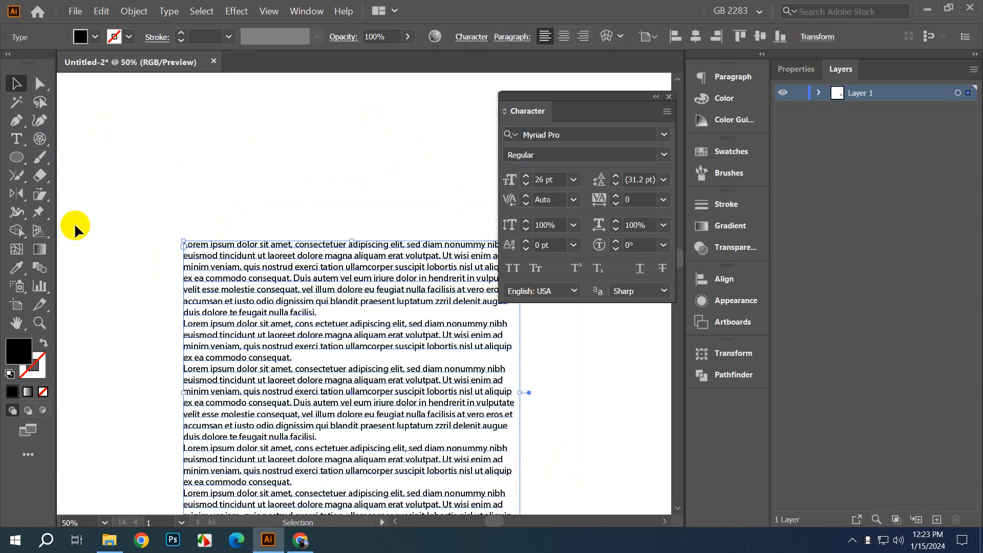
click(76, 224)
click(382, 291)
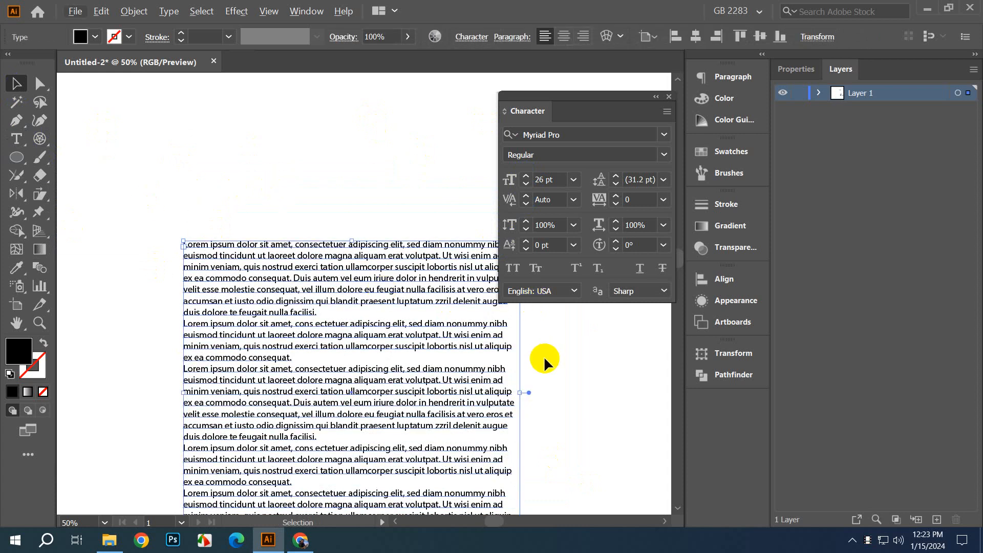
key(alt)
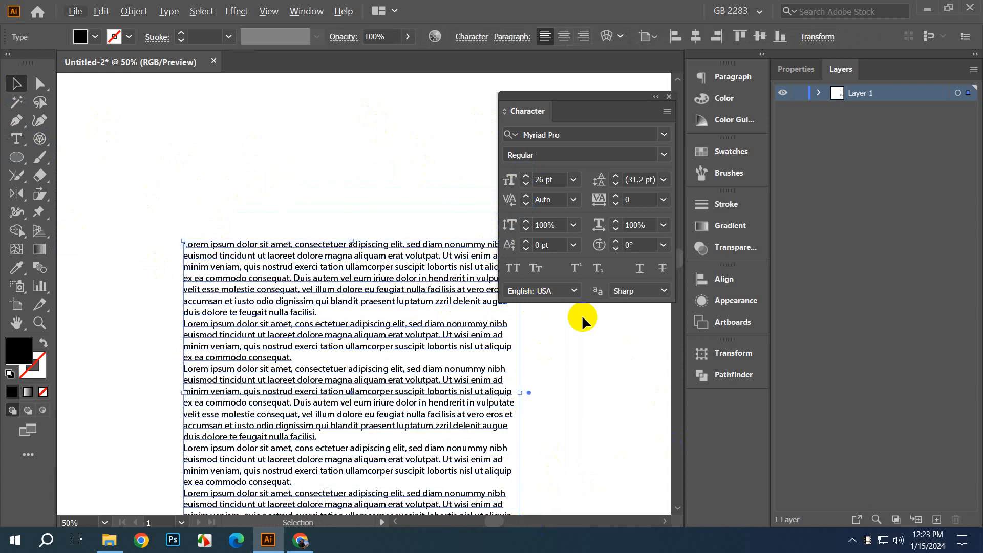
Step: Try All Caps on the placeholder text, shift the frame slightly up and left, and turn All Caps off
click(512, 268)
drag(461, 274, 418, 251)
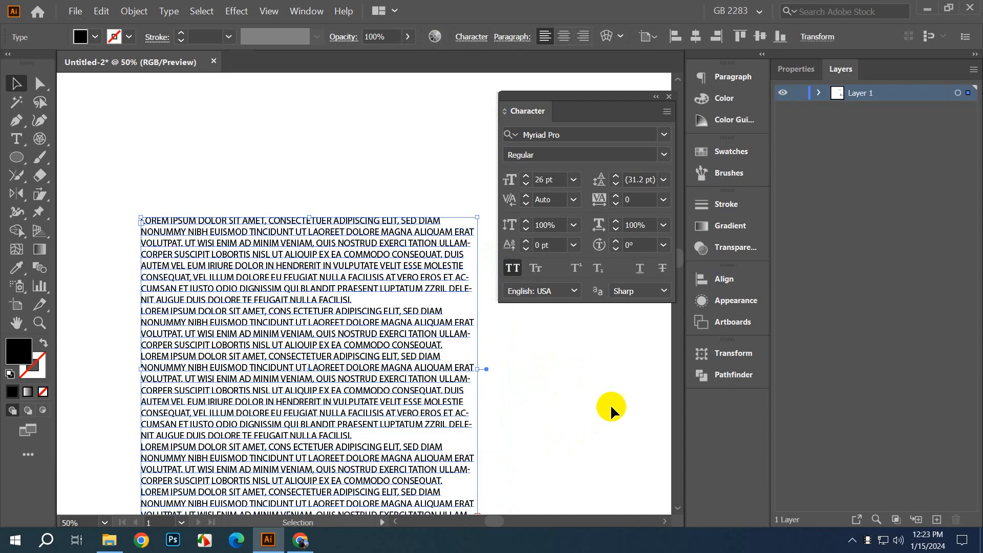
click(511, 267)
click(588, 416)
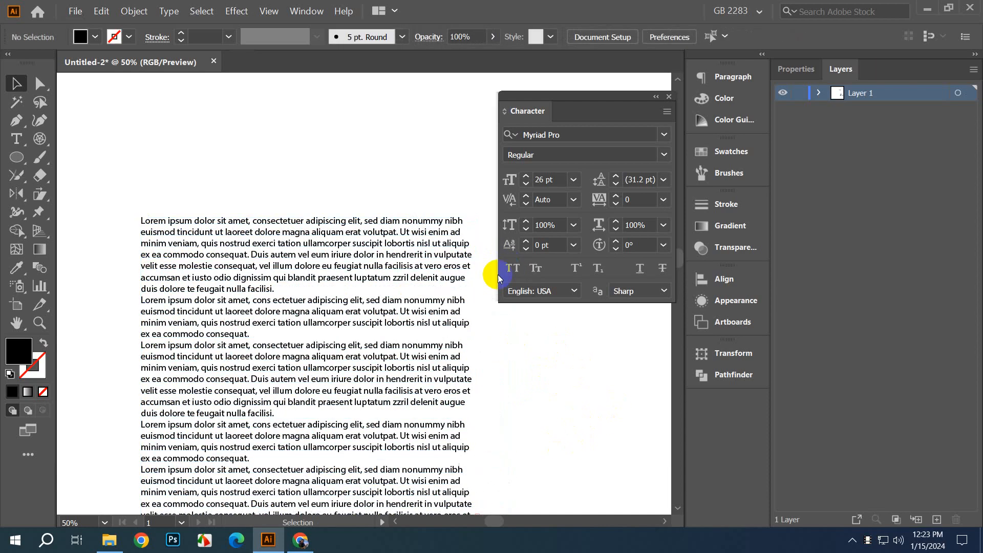
Step: Apply Small Caps to the placeholder paragraph and examine its first letters up close
click(401, 257)
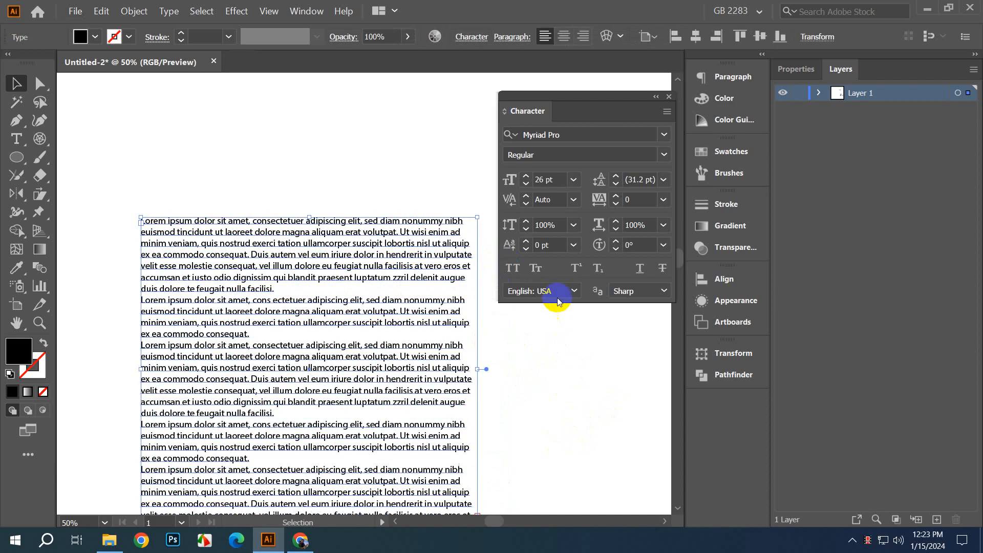
click(535, 269)
click(151, 205)
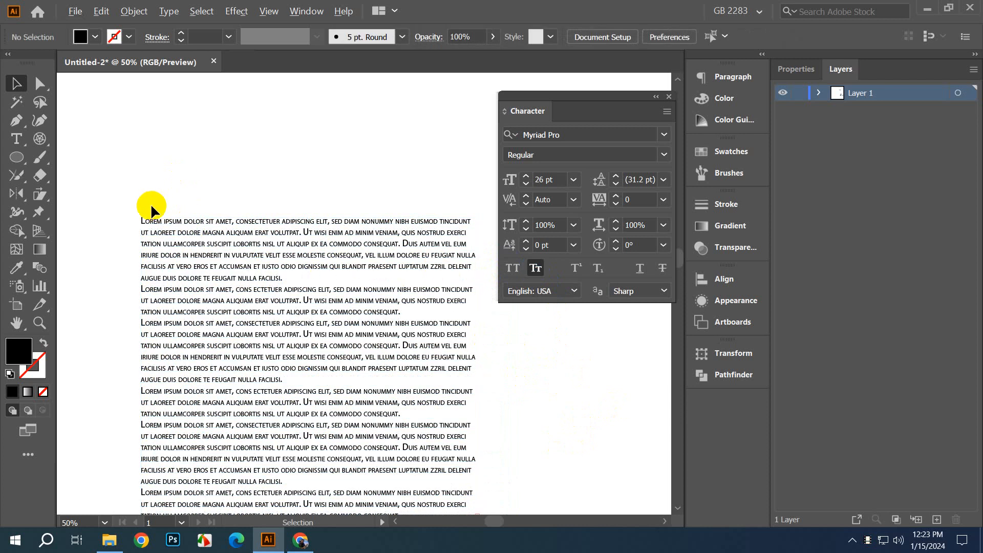
scroll(142, 249, up, 5)
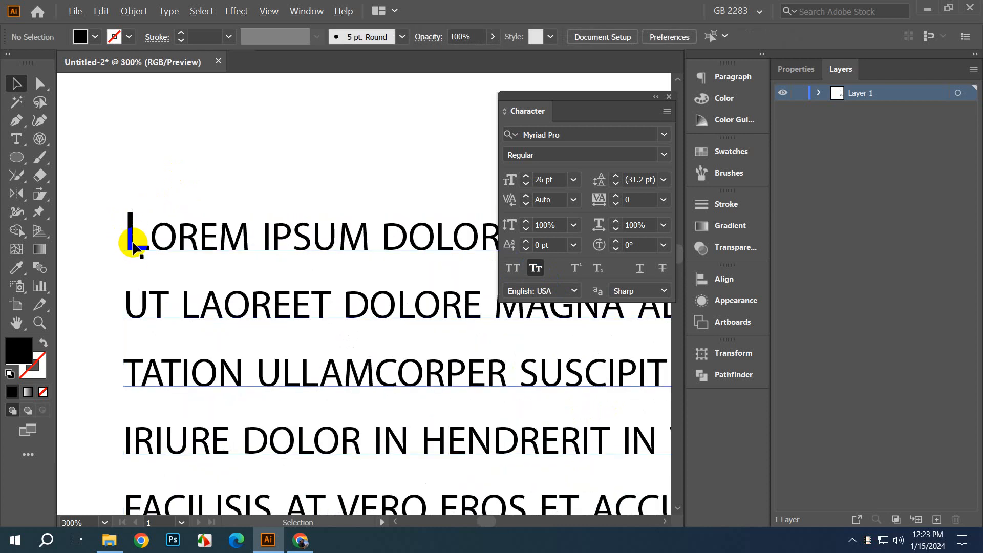
Step: Compare All Caps with Small Caps on the paragraph, and return it to normal lettering
click(275, 259)
click(514, 268)
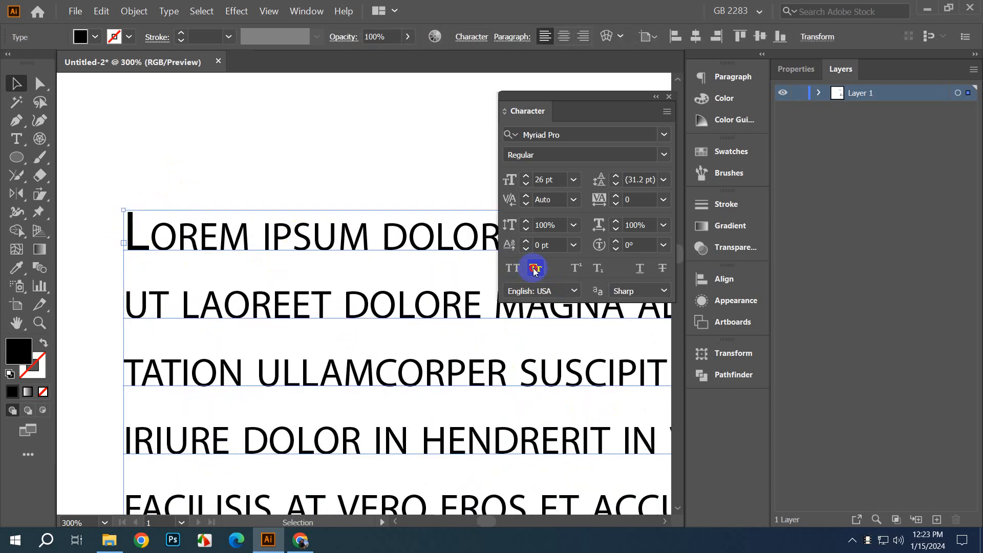
click(534, 270)
click(534, 270)
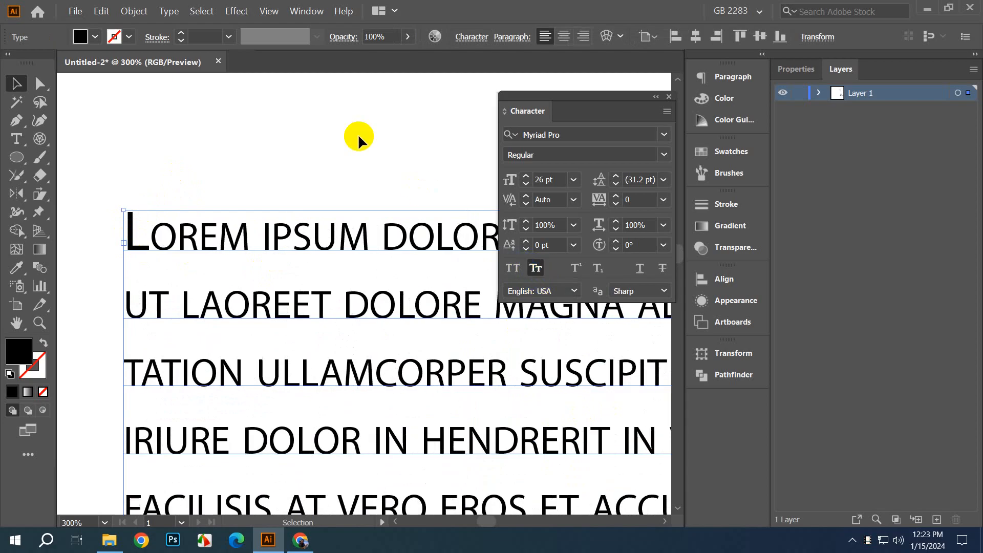
click(535, 270)
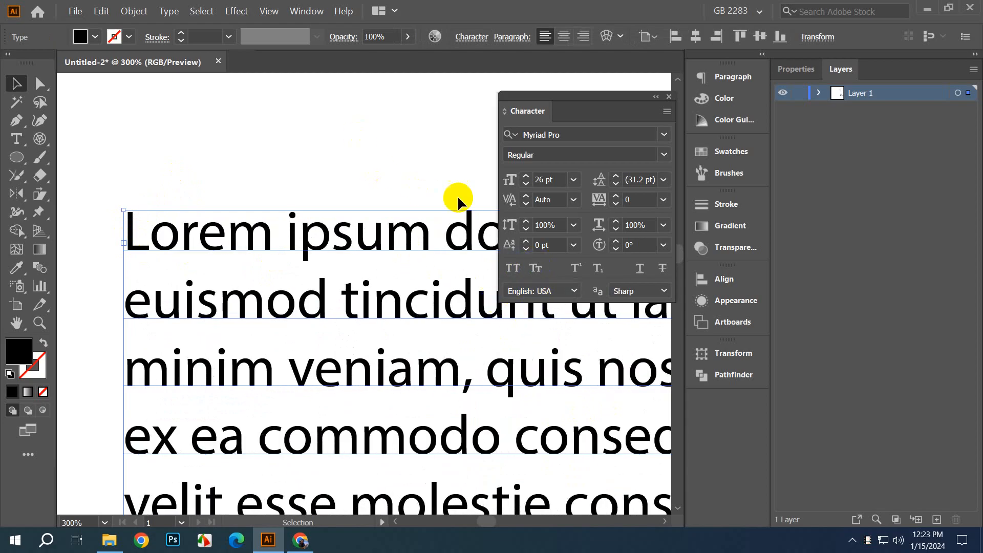
Step: Write "x2" as a separate text line in the empty area above the paragraph
click(390, 158)
click(595, 276)
click(575, 279)
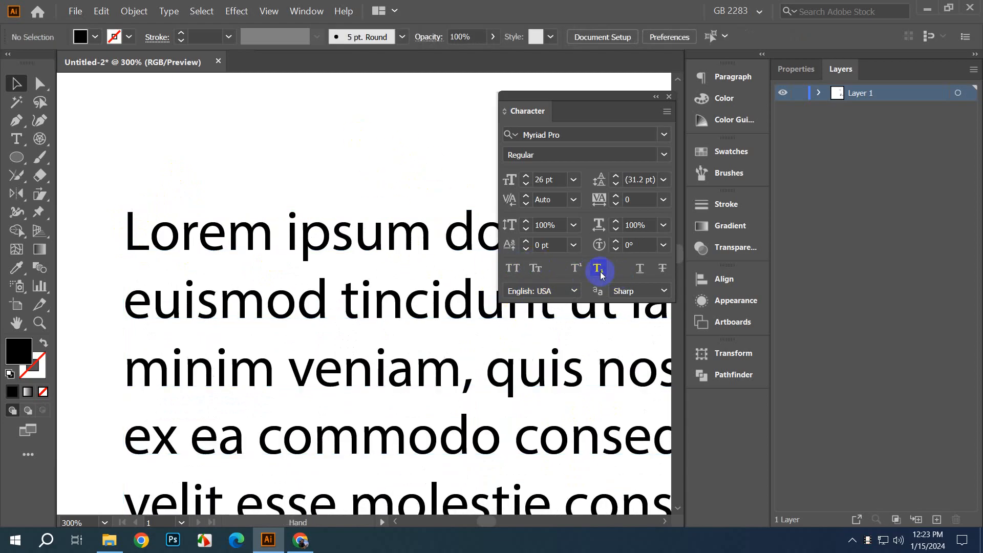
drag(382, 221, 389, 403)
click(12, 140)
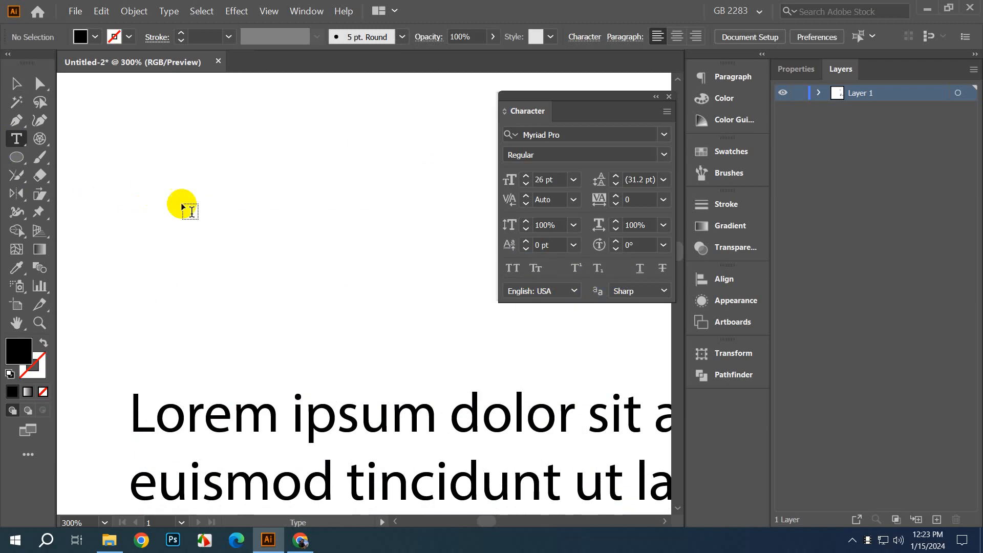
click(285, 218)
text(x)
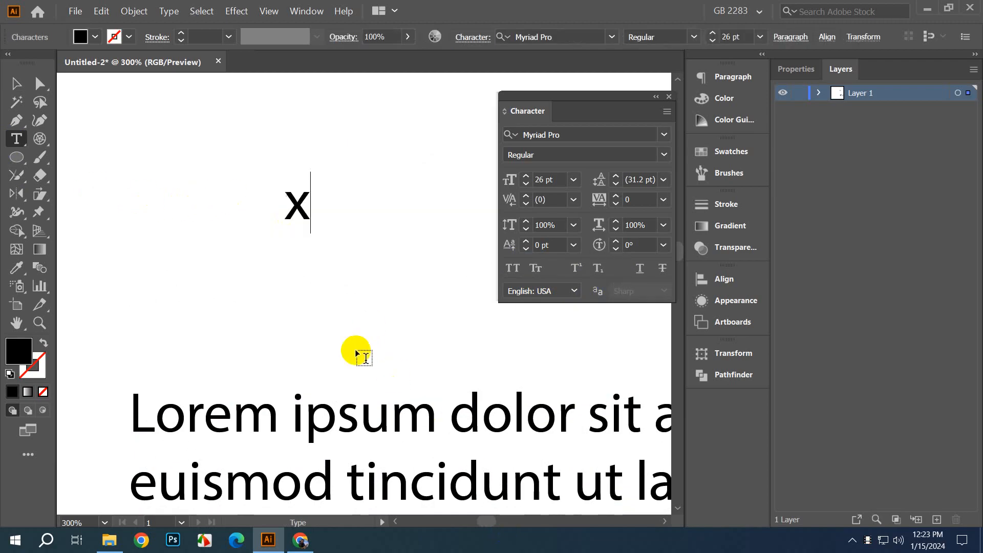
text(2)
click(16, 84)
click(267, 197)
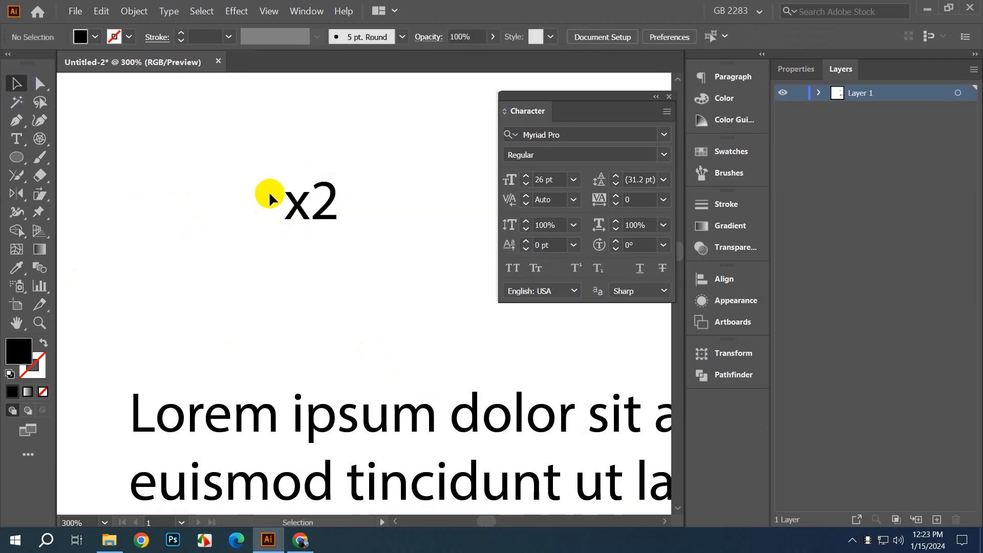
Step: Make the 2 in "x2" a superscript, and delete the text object
double_click(317, 207)
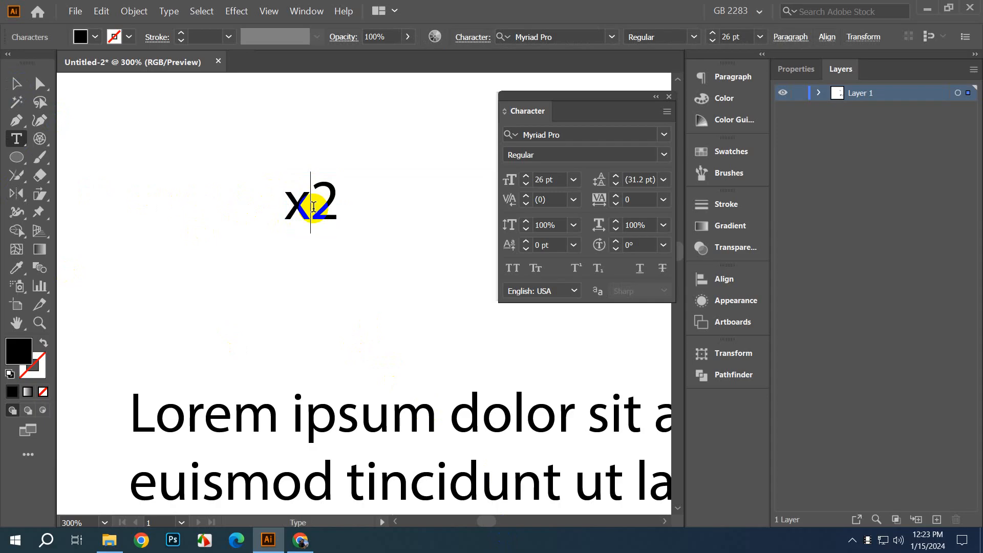
drag(314, 207, 369, 208)
click(576, 267)
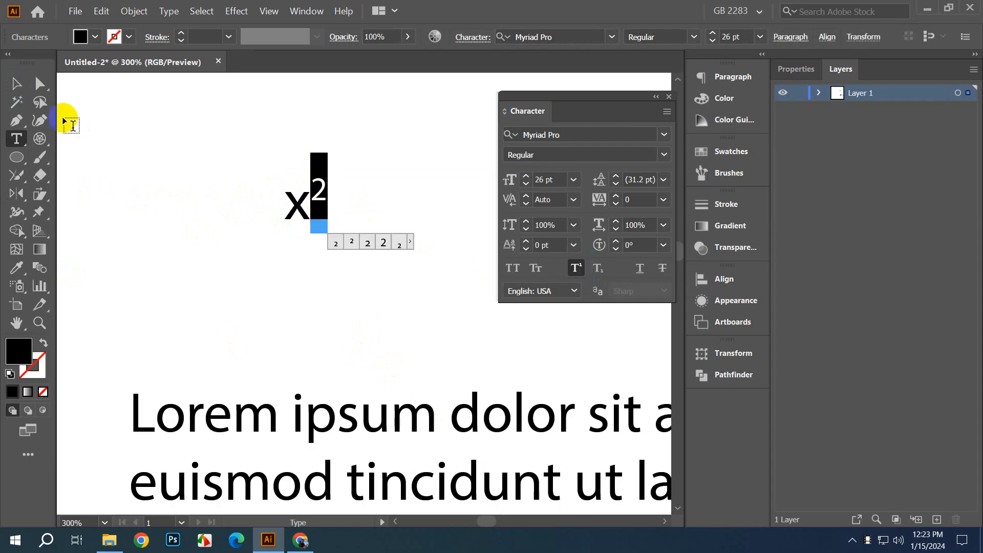
click(16, 84)
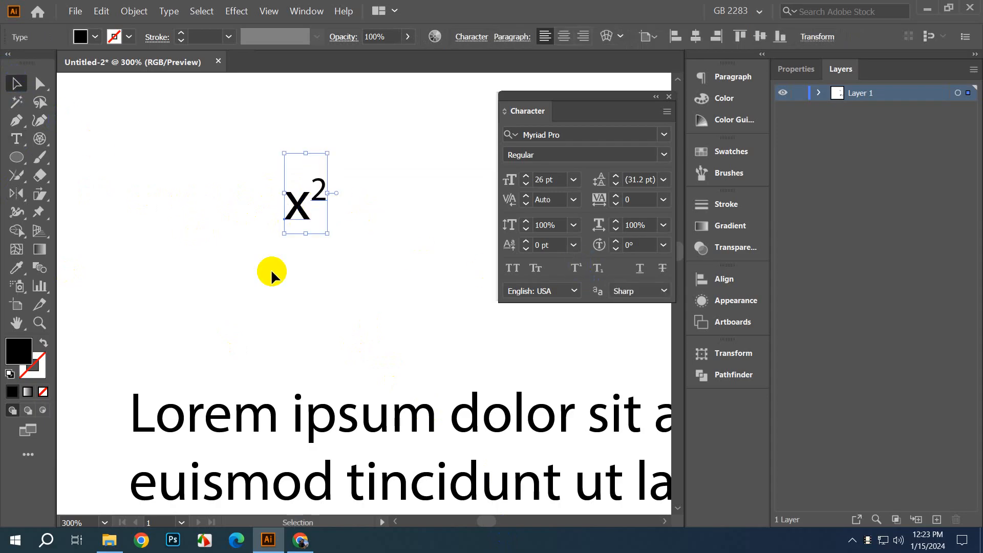
key(Delete)
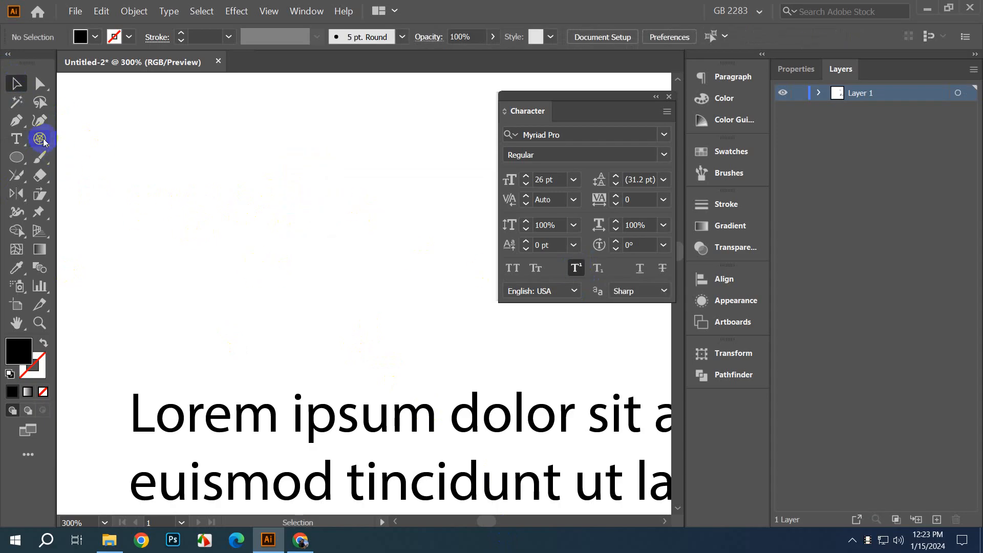
Step: Write "h2o" as a new text line above the paragraph
click(16, 138)
click(202, 226)
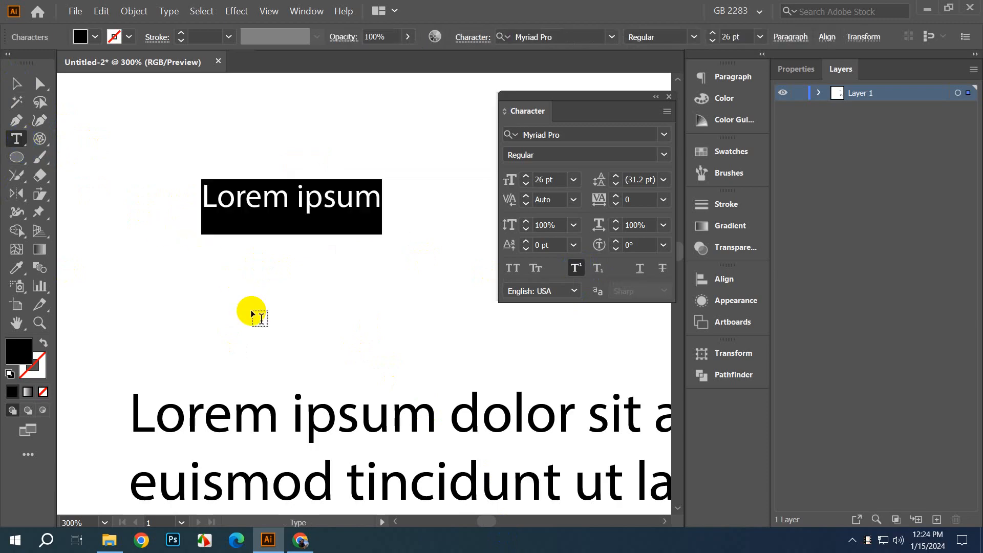
text(h)
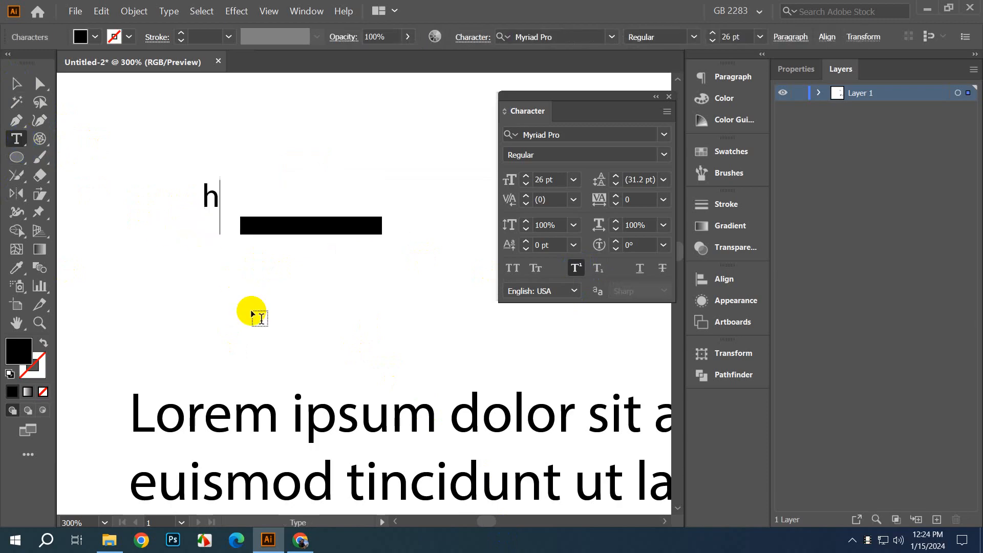
text(2o)
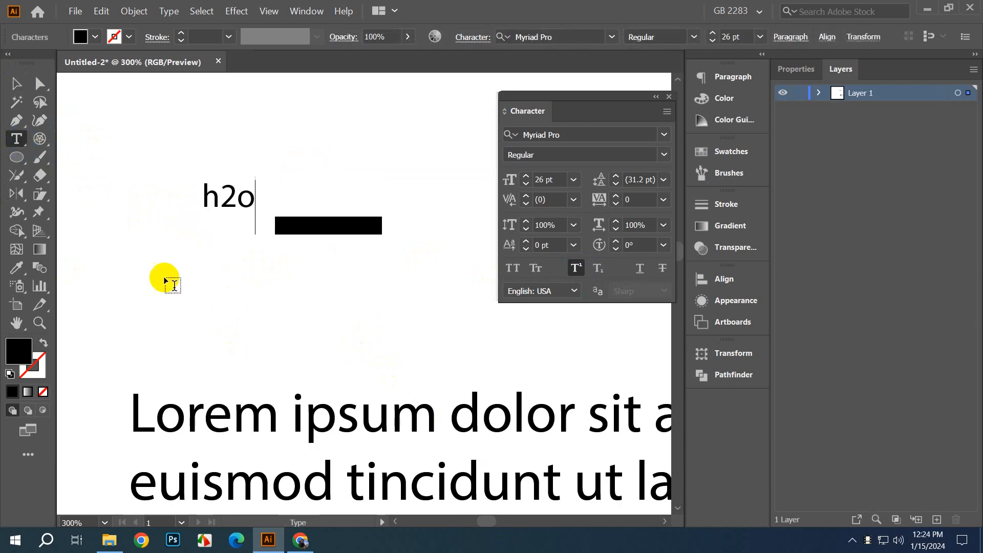
Step: Apply All Caps to the "h2o" text and move it slightly downward
click(14, 82)
click(513, 268)
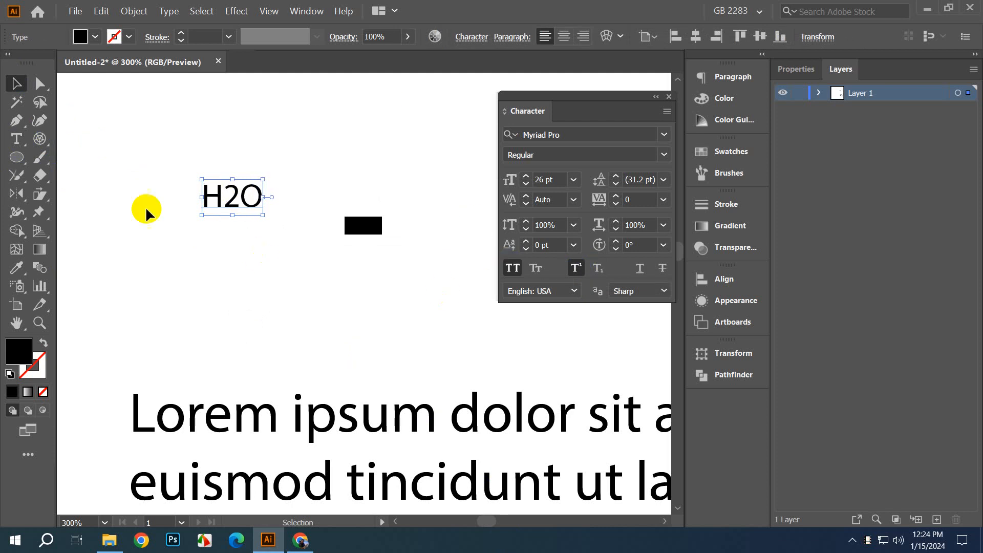
drag(117, 167, 139, 209)
drag(236, 197, 279, 286)
click(237, 285)
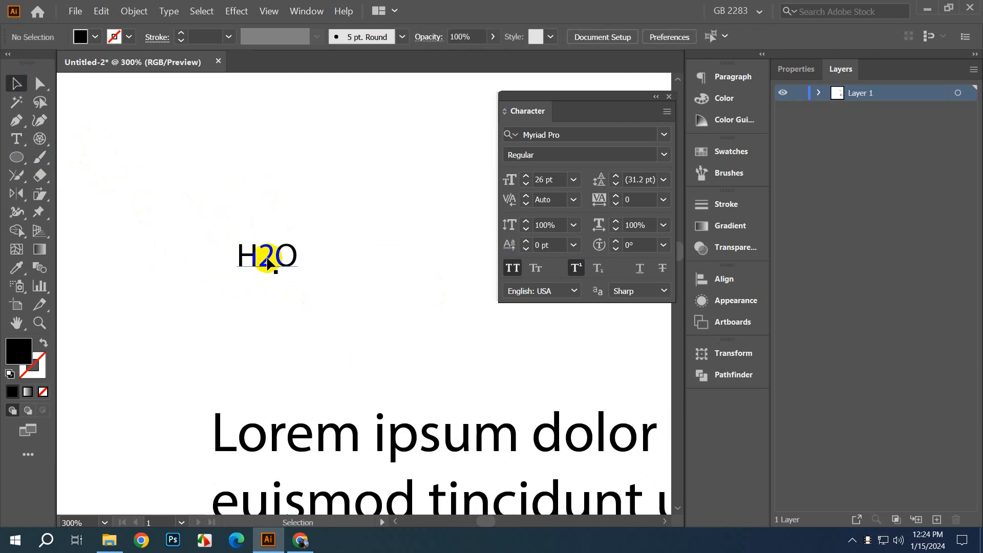
Step: Move the "H2O" text slightly up and to the right, and deselect it
double_click(274, 258)
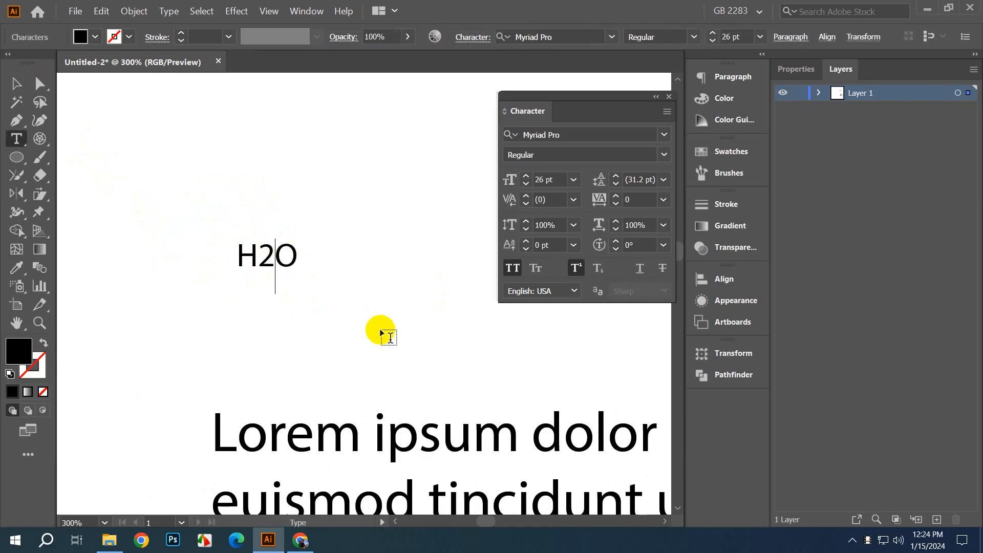
click(17, 83)
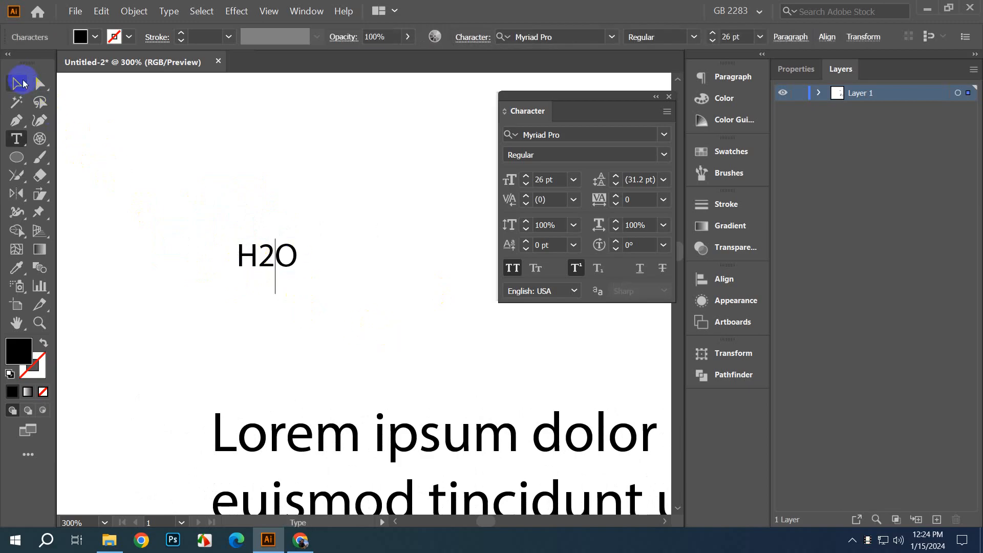
click(291, 229)
drag(293, 252, 332, 240)
click(339, 301)
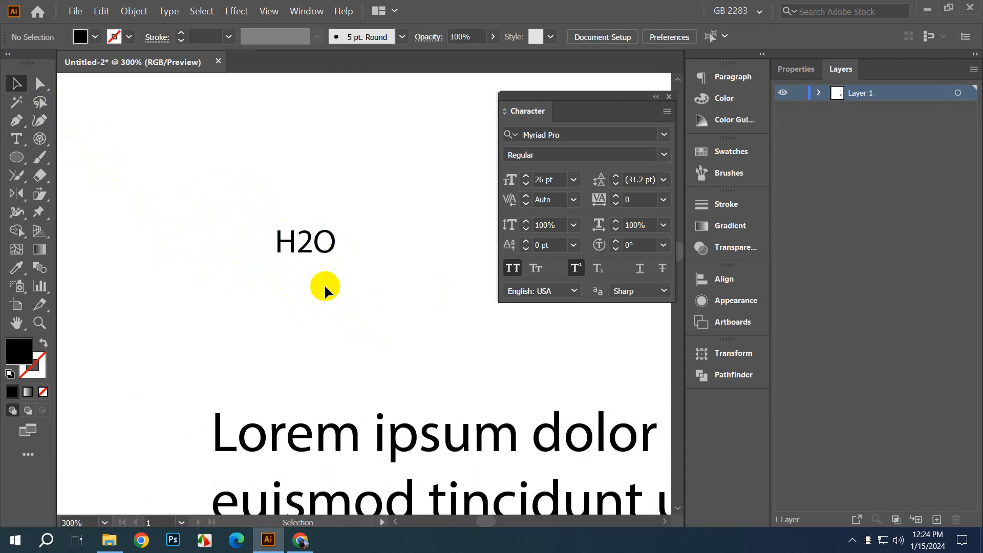
Step: Select only the 2 in "H2O" and make it a subscript
click(318, 251)
double_click(325, 250)
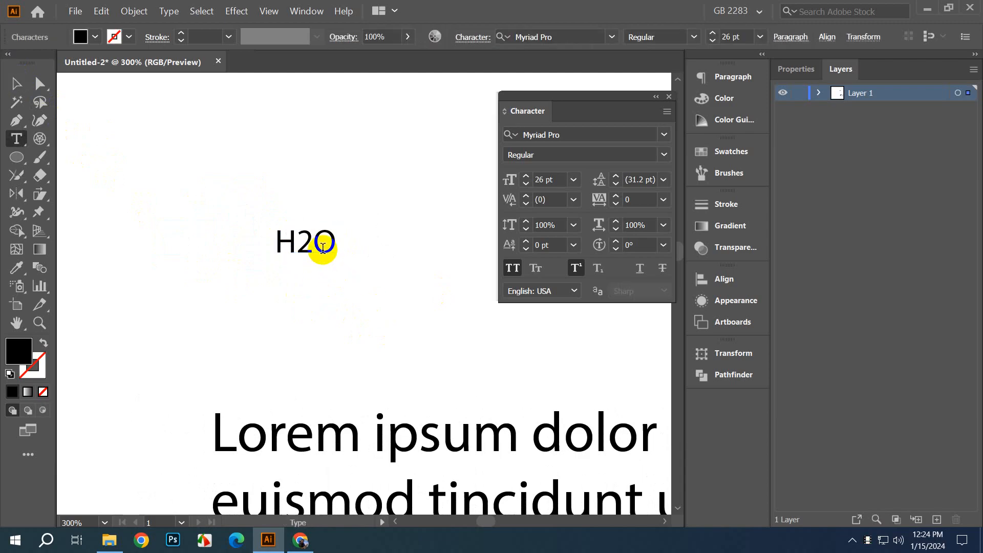
drag(304, 247, 321, 240)
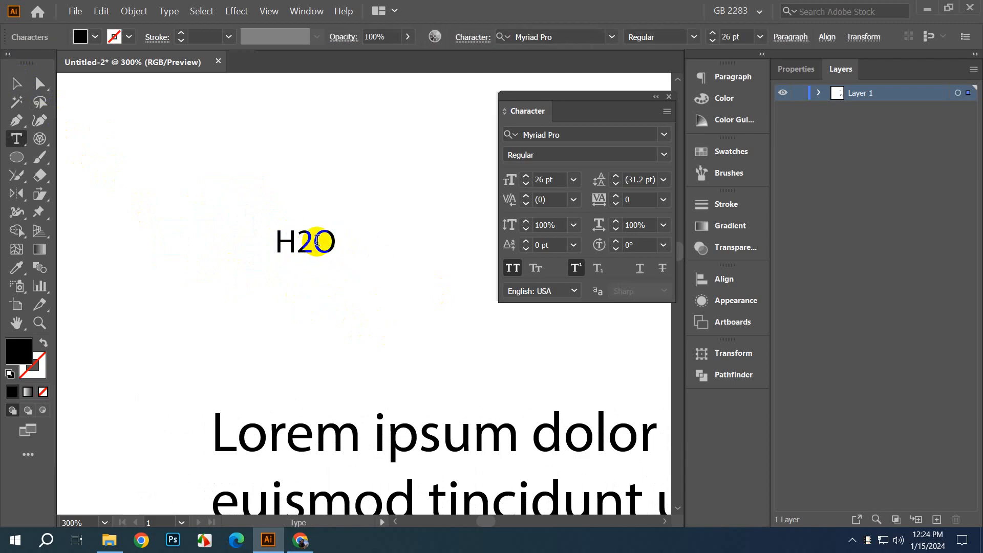
click(598, 268)
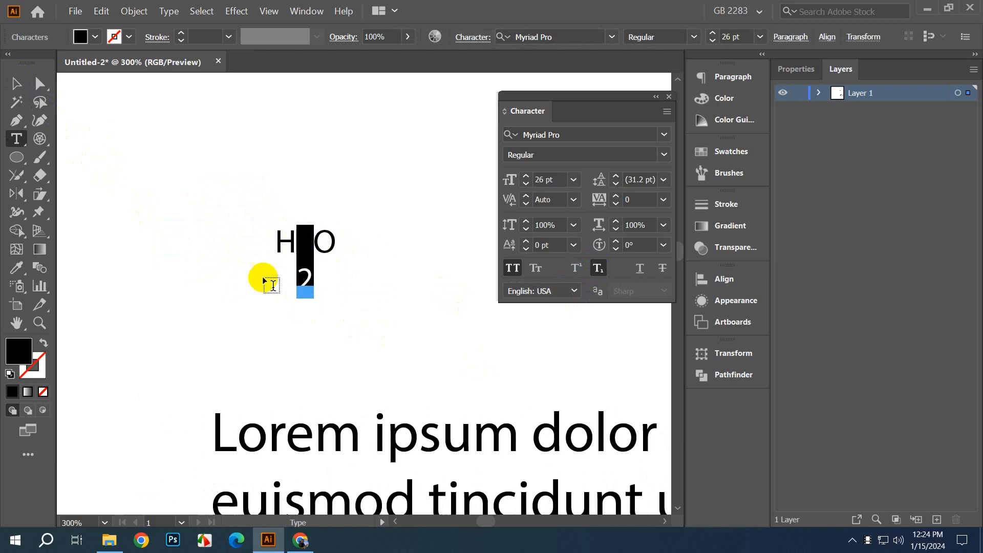
Step: Select only the subscript 2 in "H2O" and set its baseline shift to 7 pt
click(17, 91)
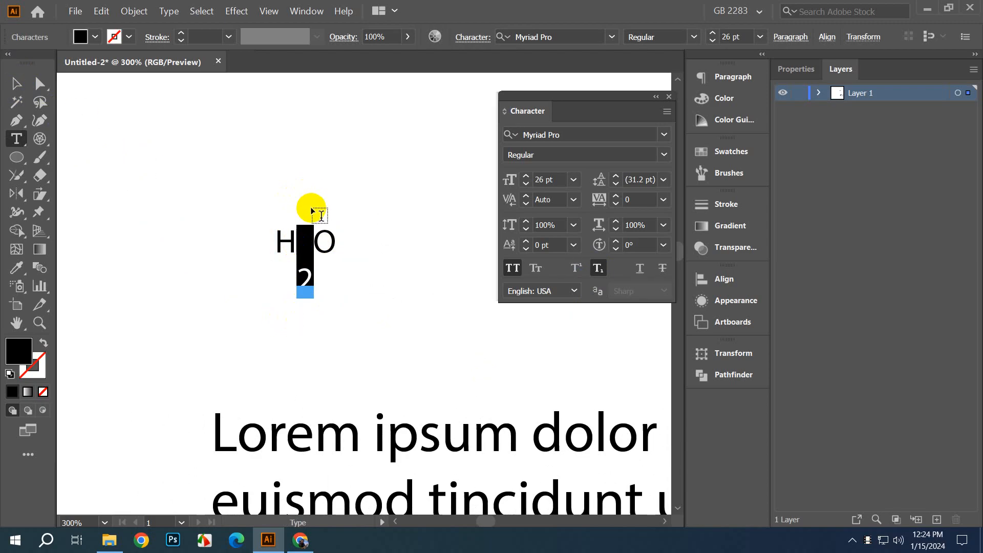
click(18, 84)
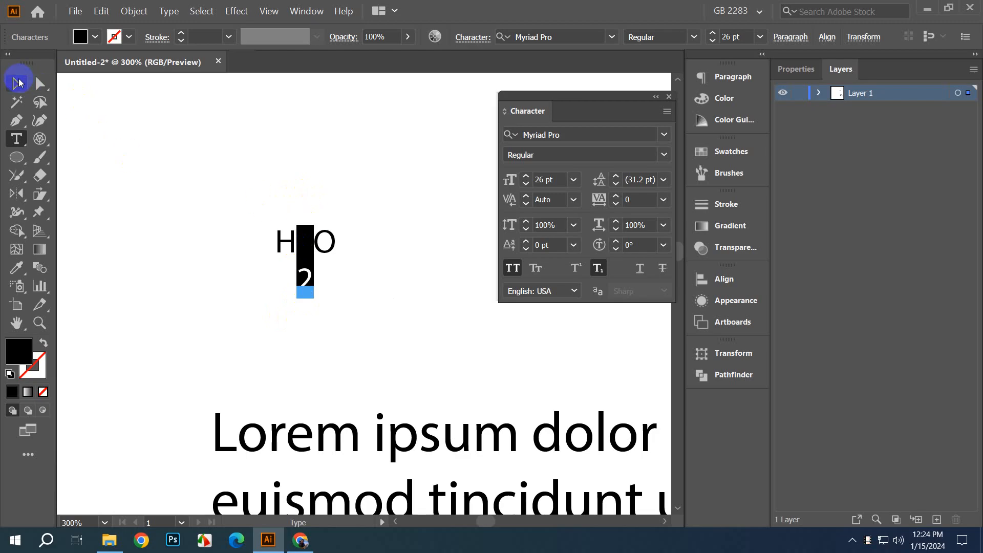
click(279, 351)
key(t)
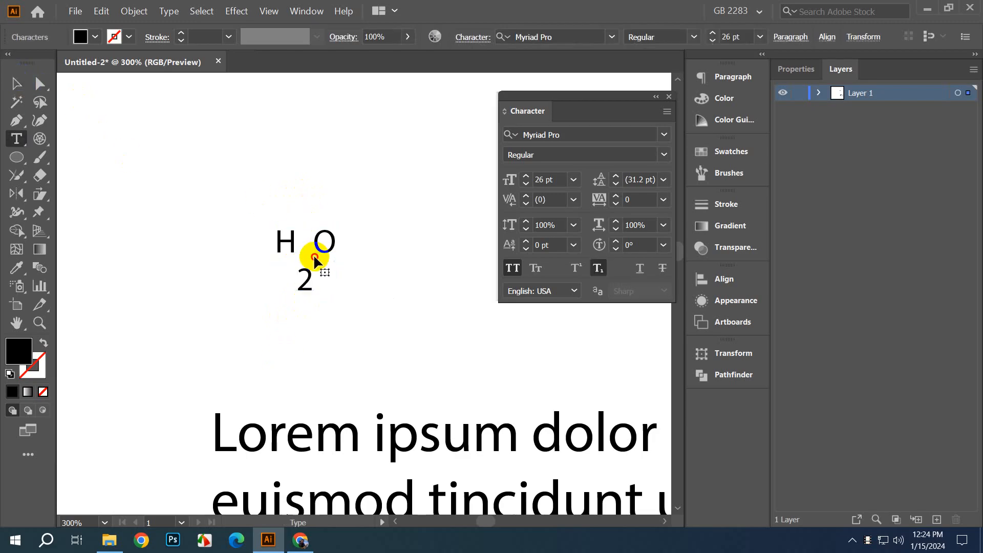
drag(312, 280, 297, 282)
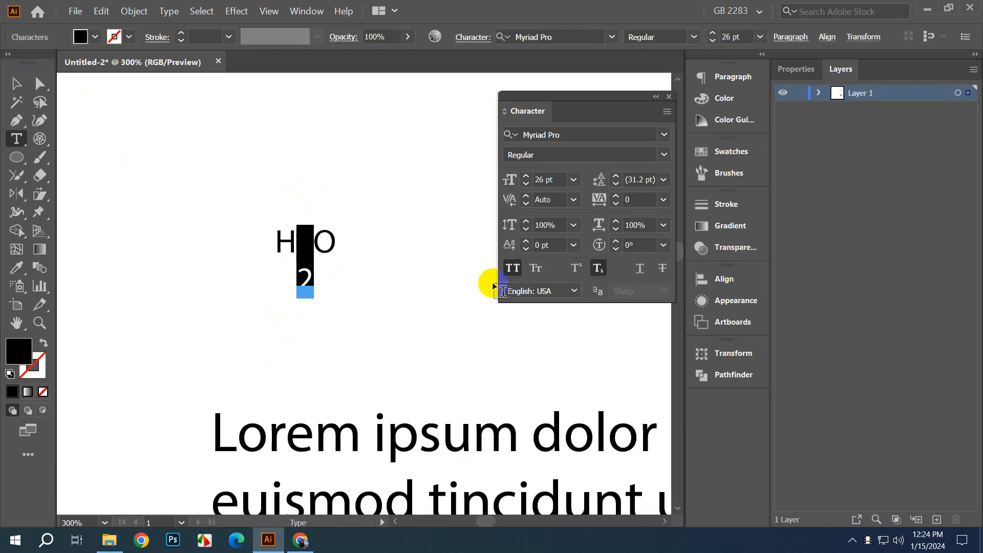
click(526, 240)
click(526, 241)
click(525, 241)
click(526, 241)
click(526, 241)
click(526, 241)
click(526, 241)
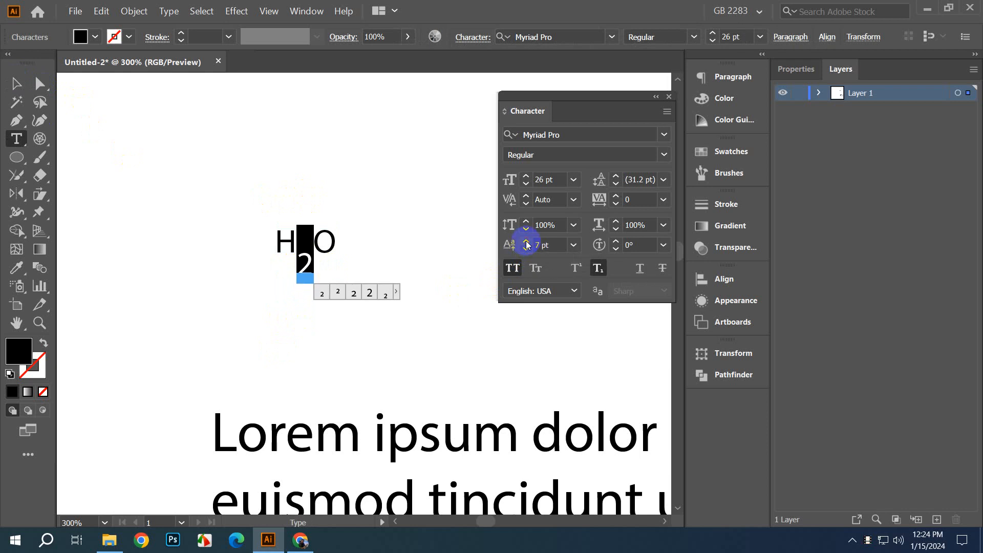
Step: Set the selected 2's font size to 12 pt and its baseline shift to 9 pt
click(526, 184)
click(525, 184)
click(526, 184)
click(526, 183)
click(526, 184)
click(526, 184)
click(526, 183)
click(526, 183)
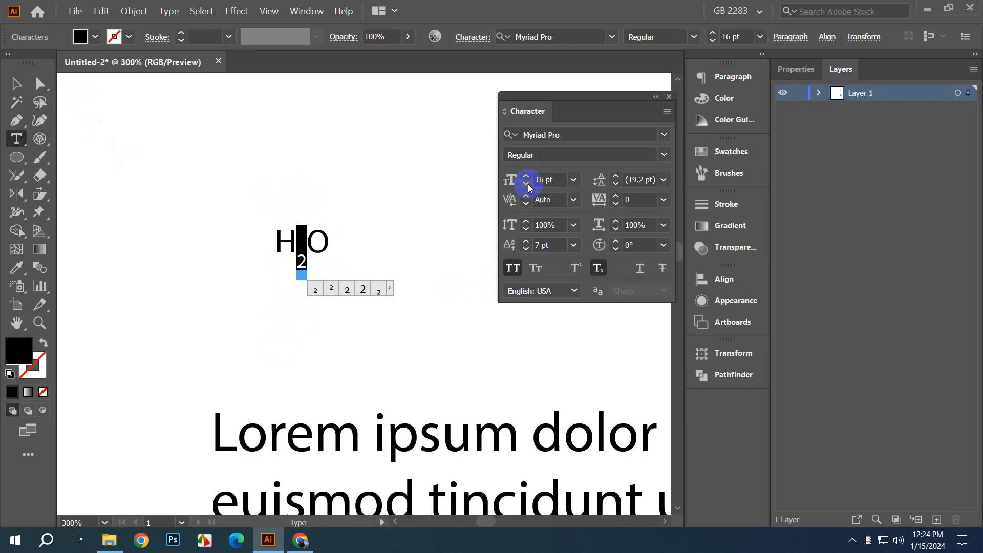
click(527, 184)
click(528, 185)
click(528, 184)
click(528, 184)
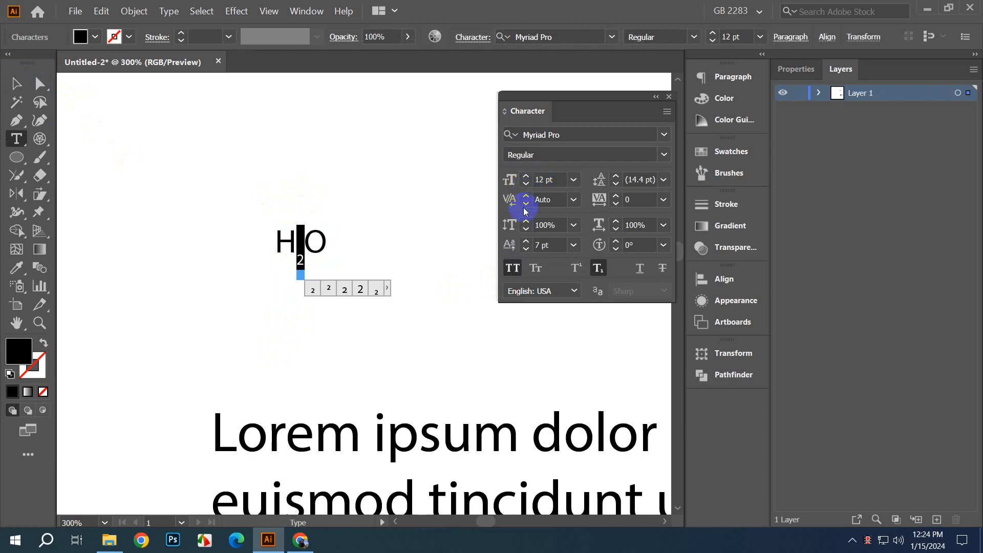
click(526, 241)
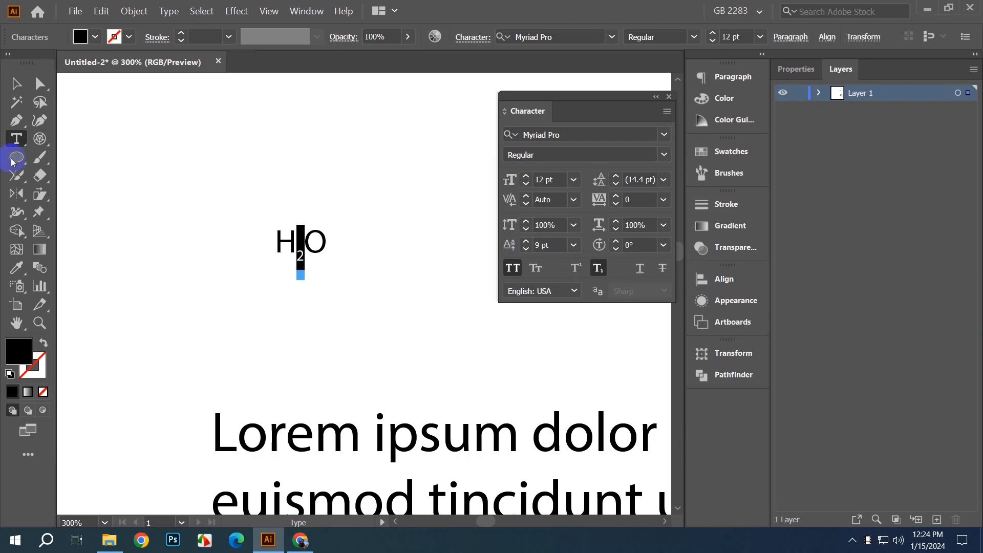
Step: Select the whole "H2O" text object and delete it
click(16, 88)
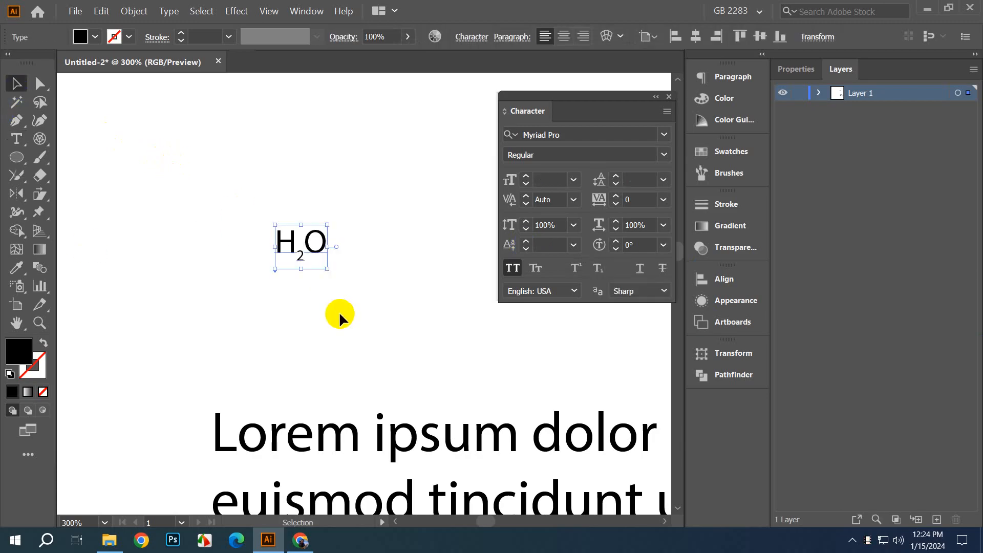
key(Delete)
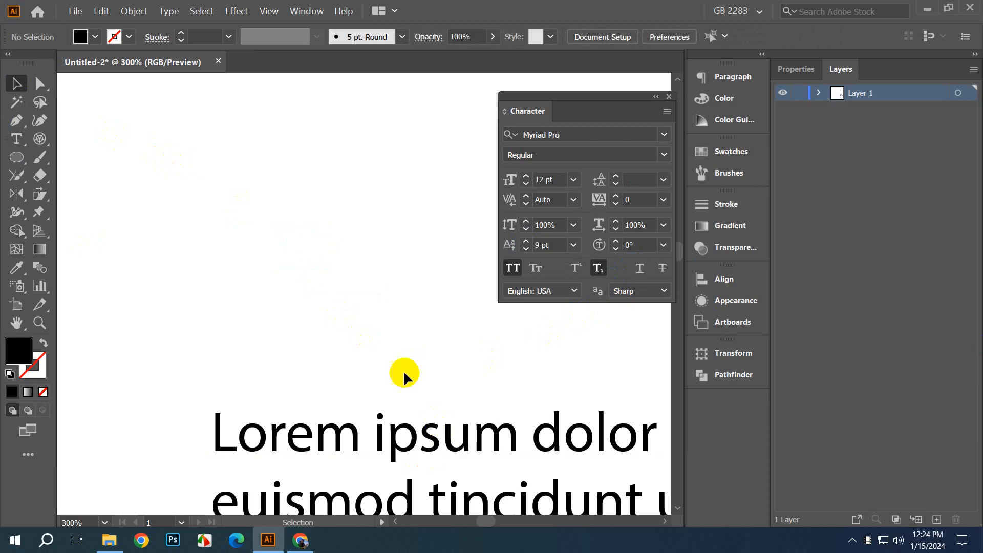
Step: Underline the whole Lorem ipsum paragraph, undo the underline and deselect the text
drag(404, 376, 272, 237)
click(285, 303)
click(640, 268)
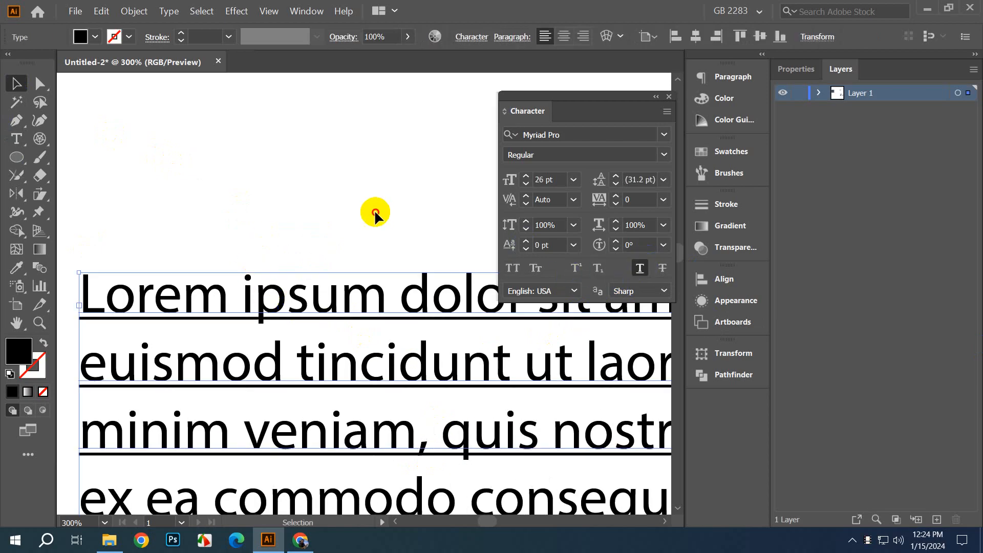
click(374, 211)
key(ctrl+z)
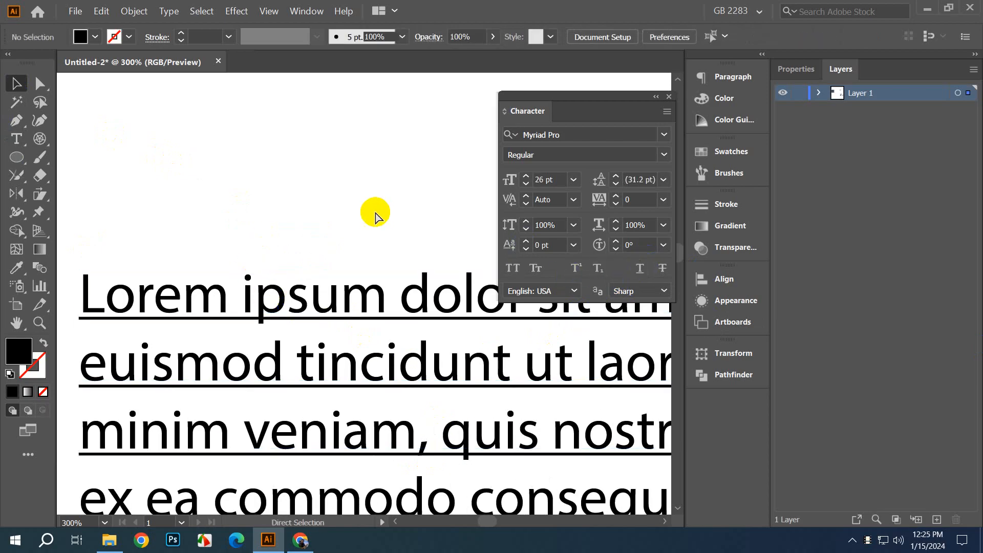
click(342, 217)
Step: Place a new "Lorem ipsum" placeholder text line above the paragraph and move it slightly up and to the left
scroll(351, 232, up, 1)
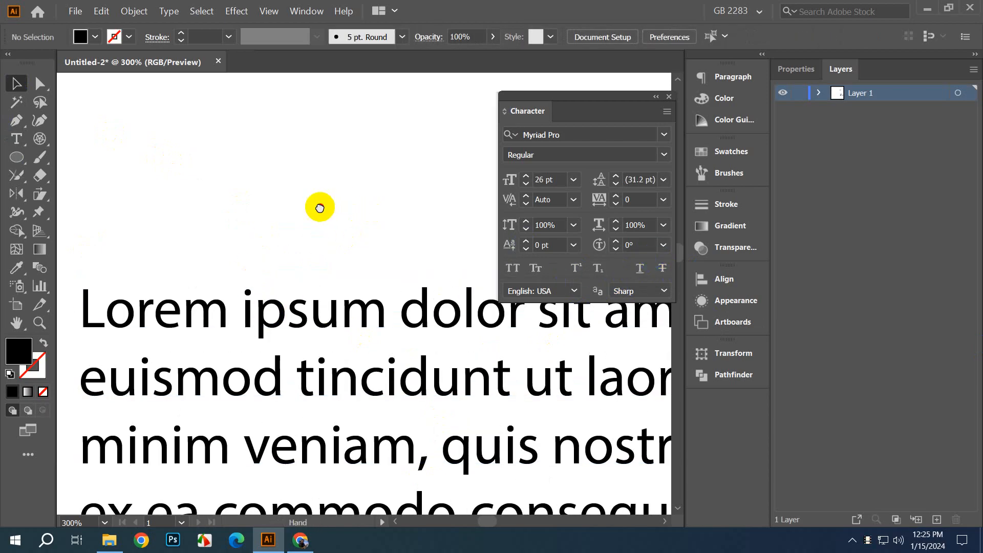
drag(319, 206, 370, 243)
click(19, 137)
click(255, 205)
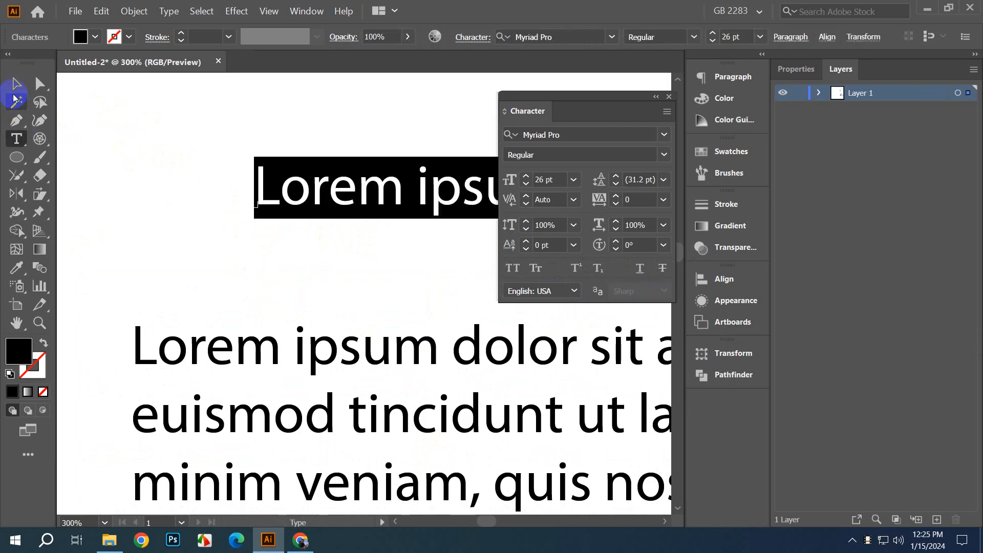
click(16, 83)
click(145, 158)
scroll(314, 286, down, 3)
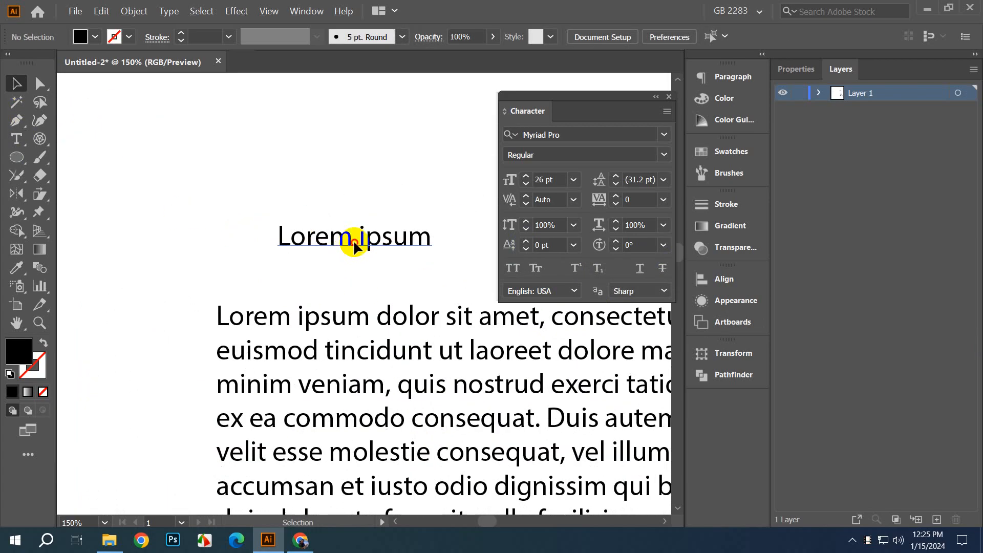
drag(351, 247, 315, 217)
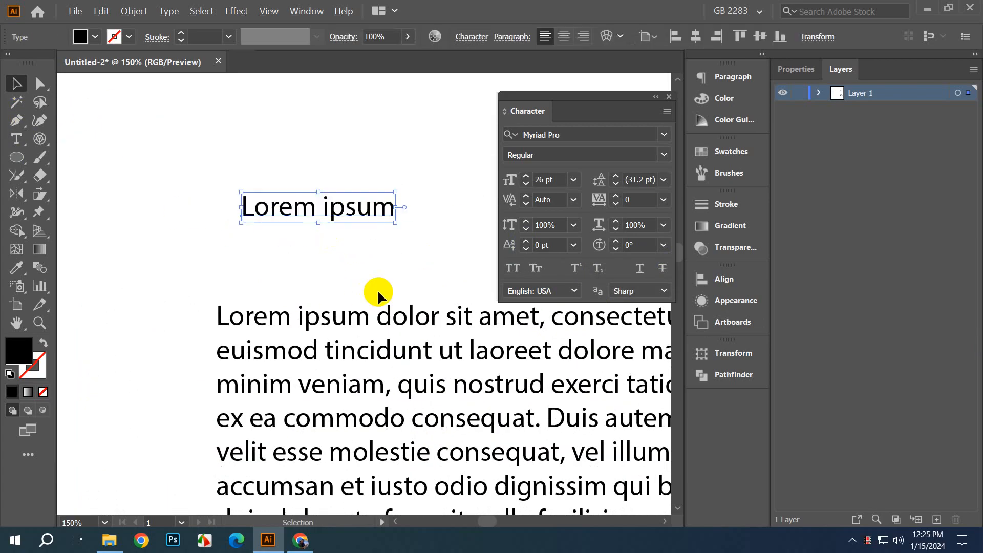
Step: Apply Strikethrough to the short "Lorem ipsum" line, undo it and deselect the text
click(663, 269)
click(426, 277)
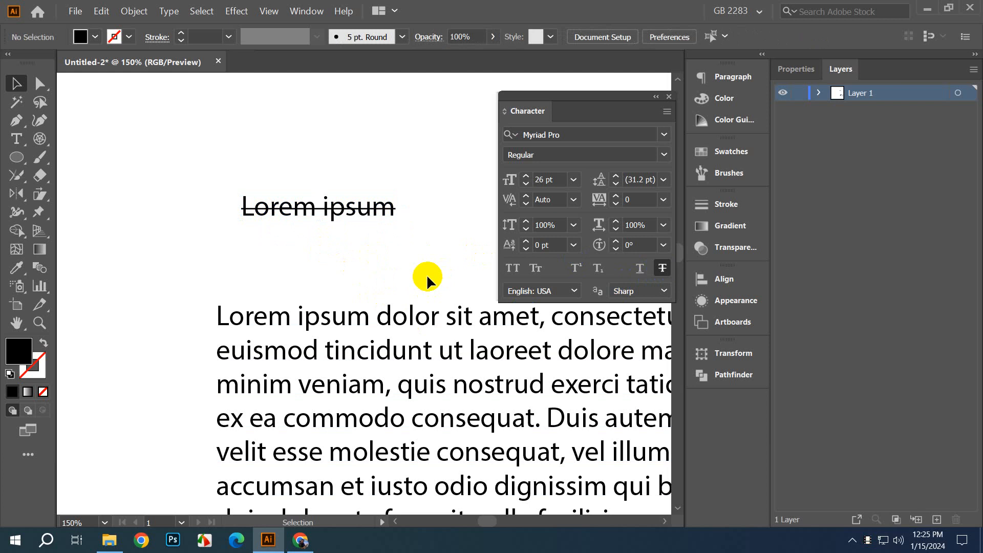
key(ctrl+z)
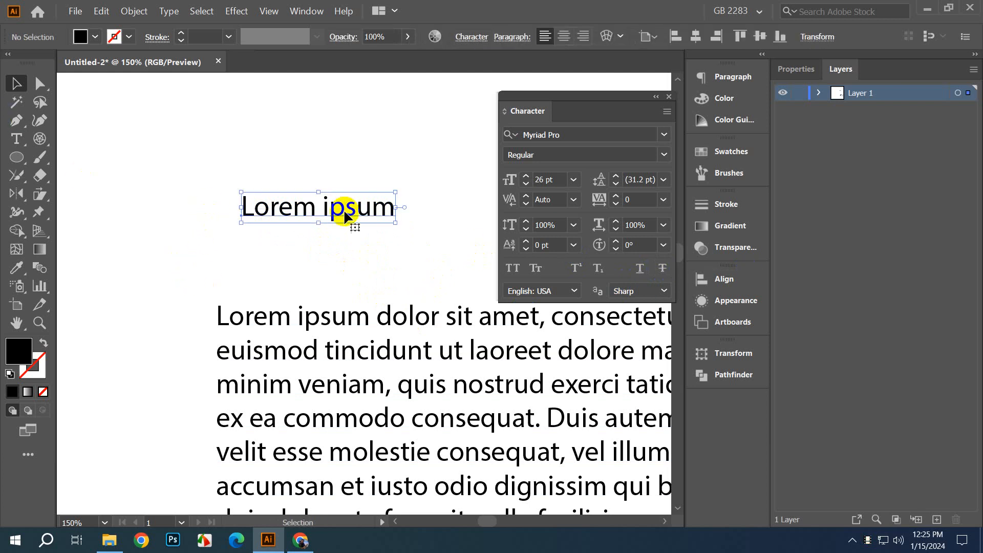
click(412, 217)
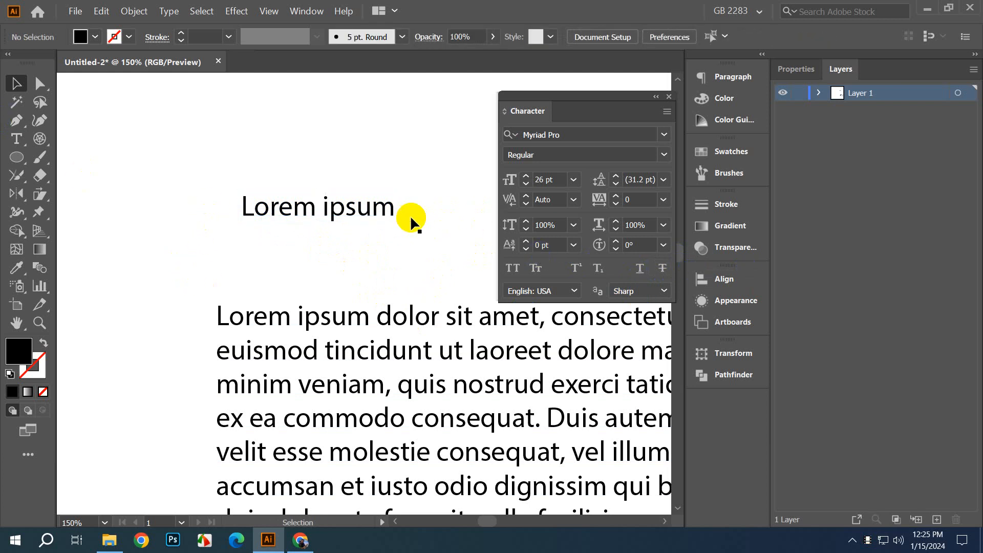
Step: Delete the short "Lorem ipsum" text line above the paragraph
scroll(232, 179, down, 2)
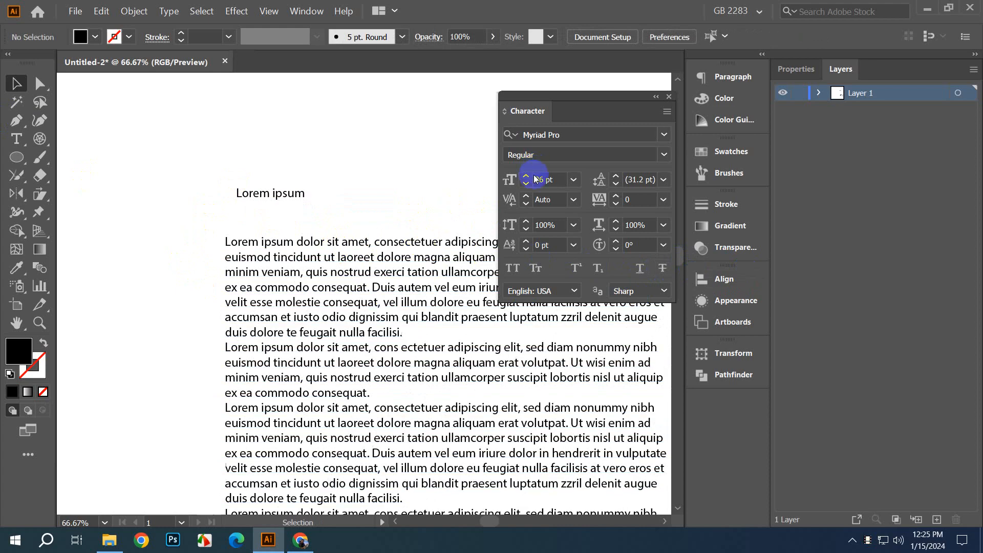
click(528, 311)
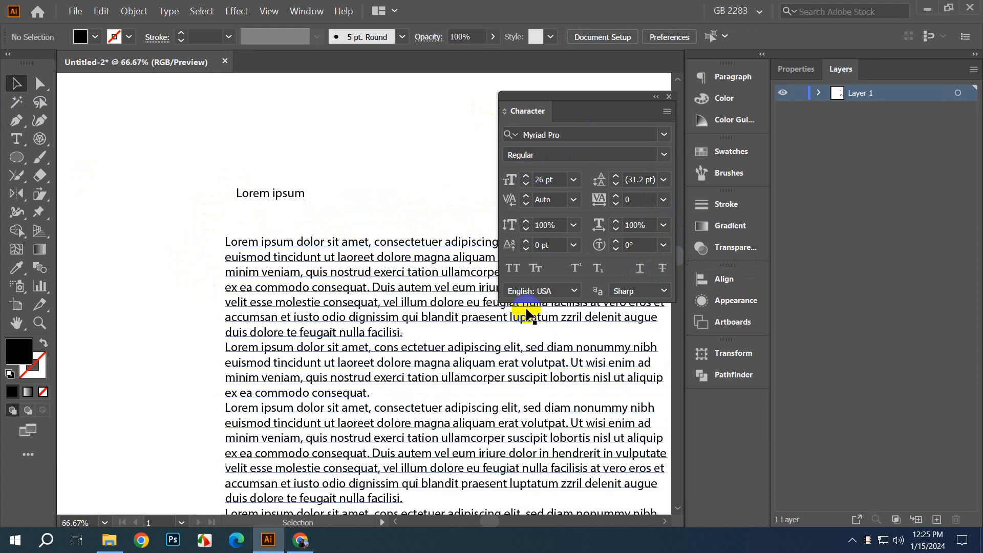
click(325, 197)
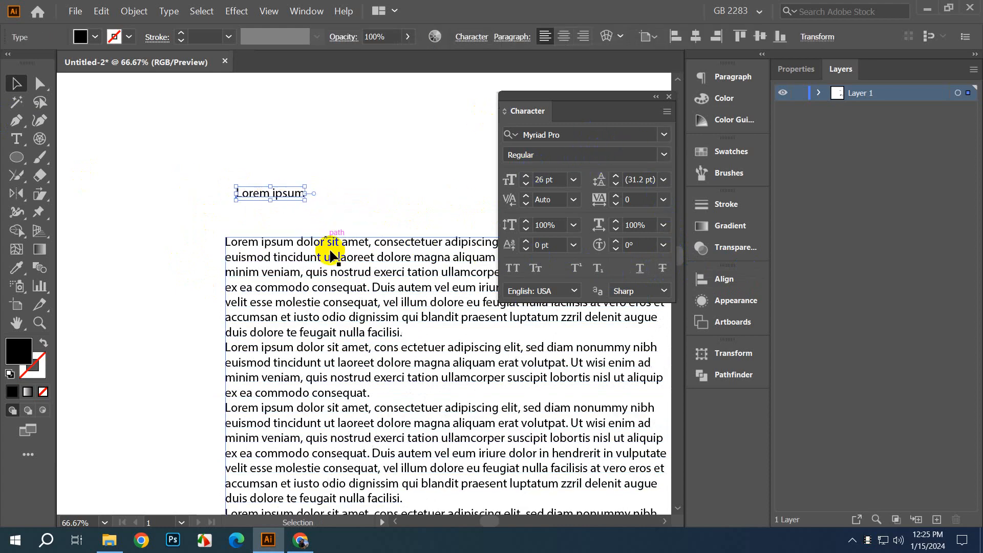
key(Delete)
Step: Put away the floating Character panel and float the Paragraph panel beside the text
scroll(338, 343, down, 2)
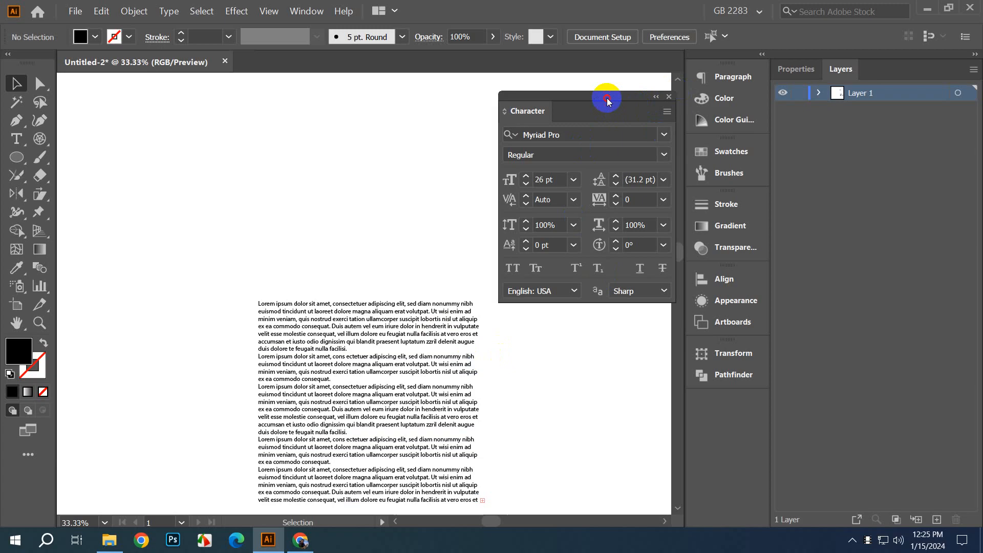
drag(607, 98, 538, 153)
click(538, 164)
drag(438, 150, 658, 173)
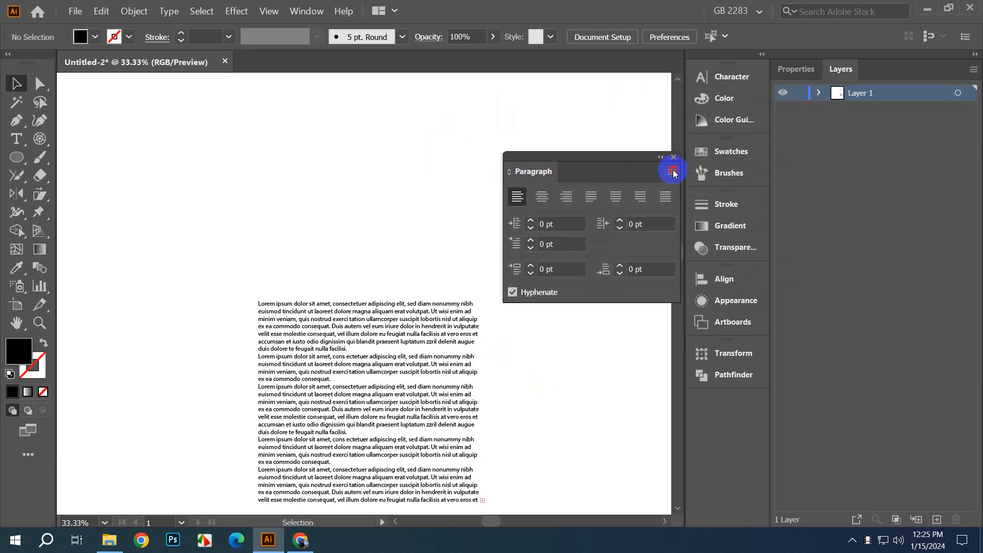
Step: Hide the extra options of the Paragraph panel and show them again
click(672, 172)
click(667, 190)
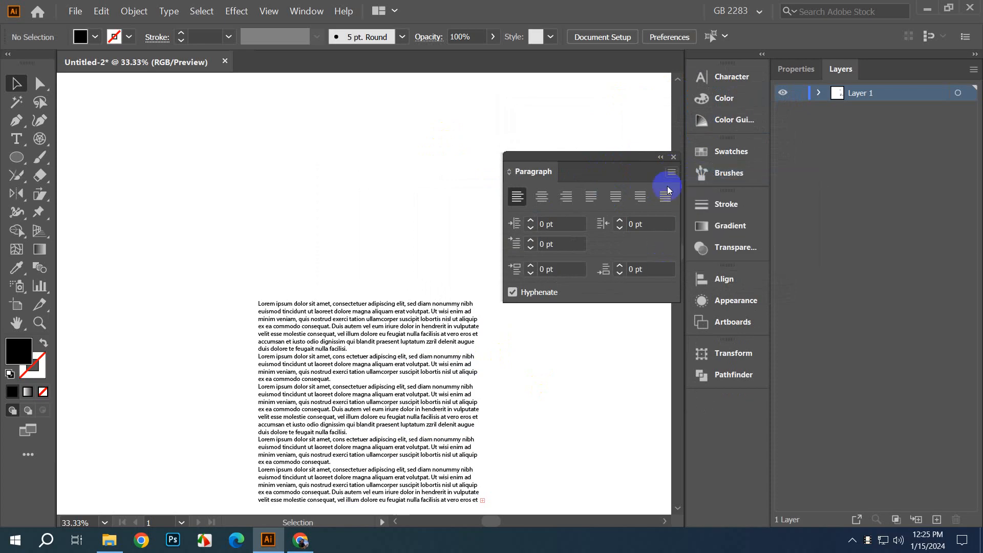
click(671, 172)
click(686, 175)
click(671, 172)
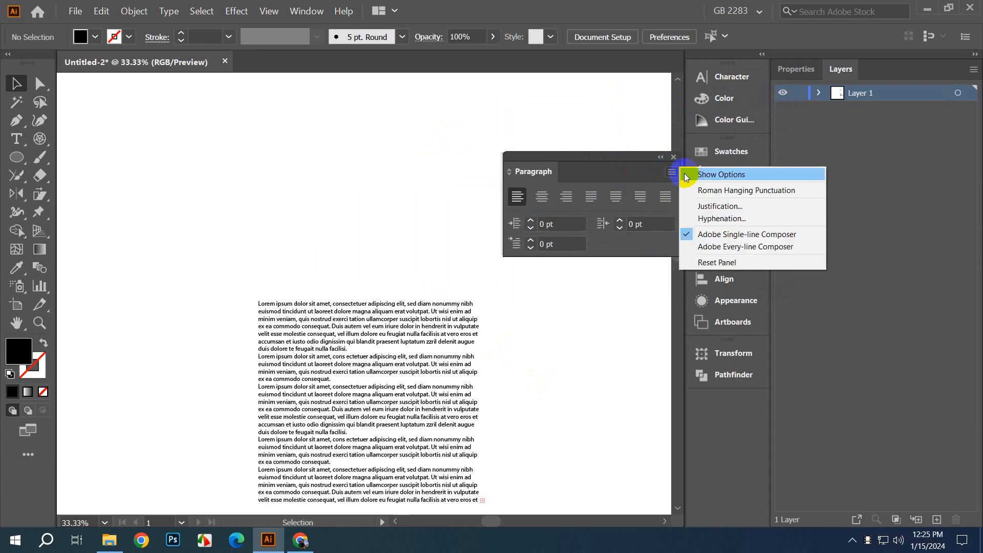
click(687, 174)
Step: Reposition the Paragraph panel and move the paragraph text block up and to the left so it sits beside the panel
drag(582, 154, 553, 128)
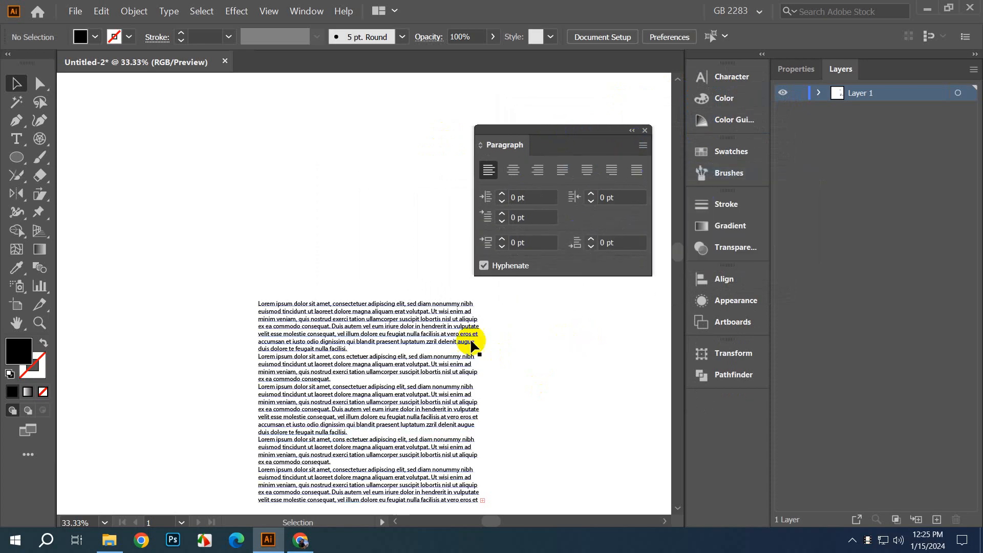
drag(396, 322, 267, 155)
drag(425, 306, 523, 337)
drag(385, 257, 395, 273)
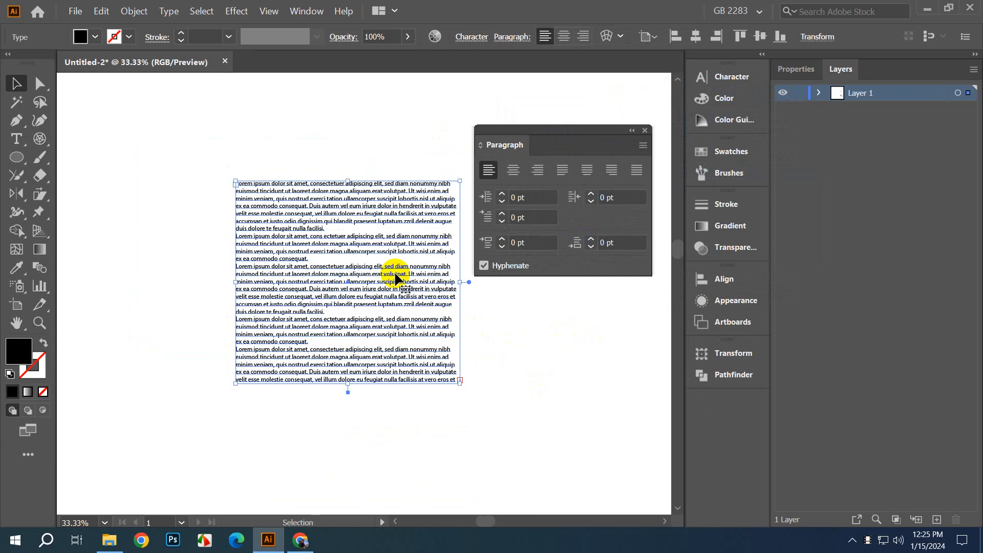
click(289, 134)
drag(306, 246, 284, 192)
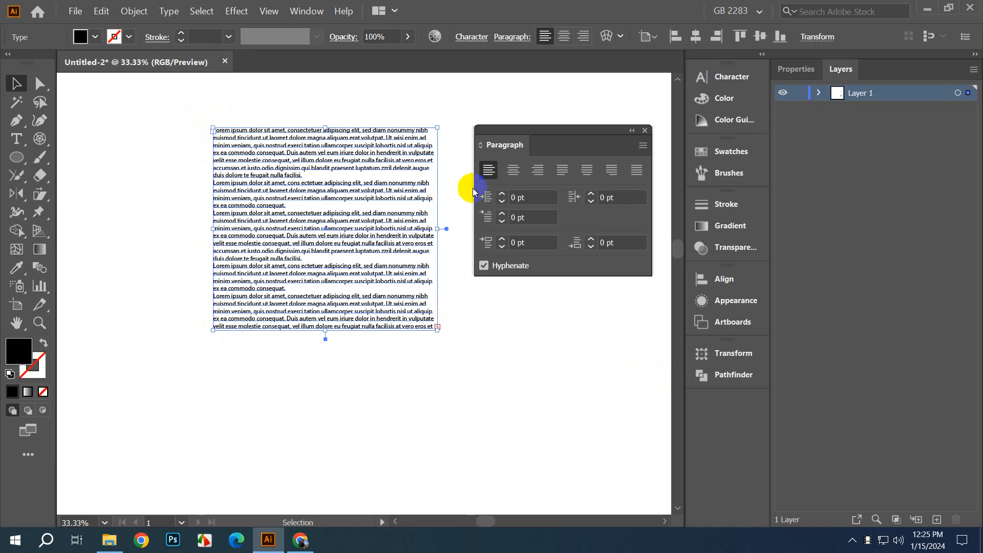
Step: Try center alignment and right alignment on the paragraph text block
click(512, 172)
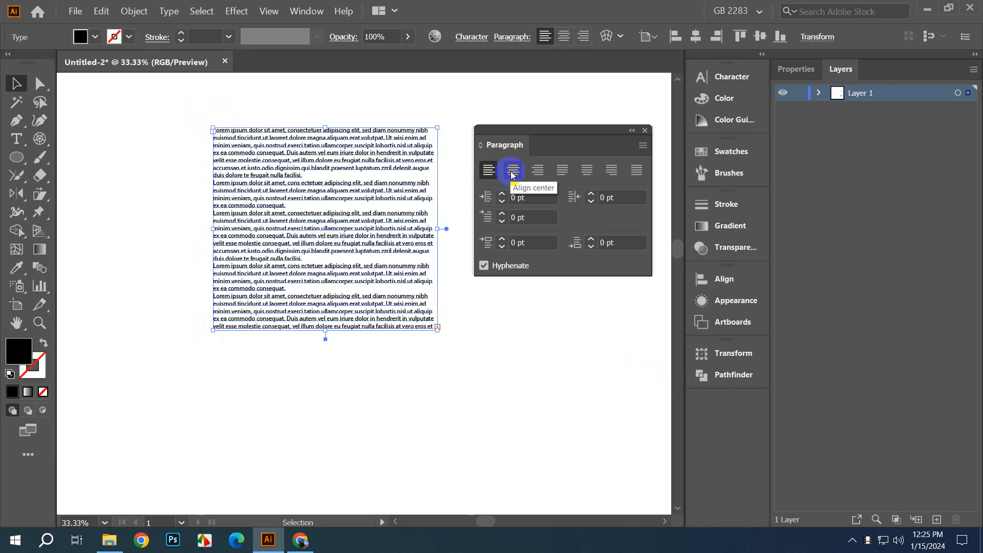
click(471, 391)
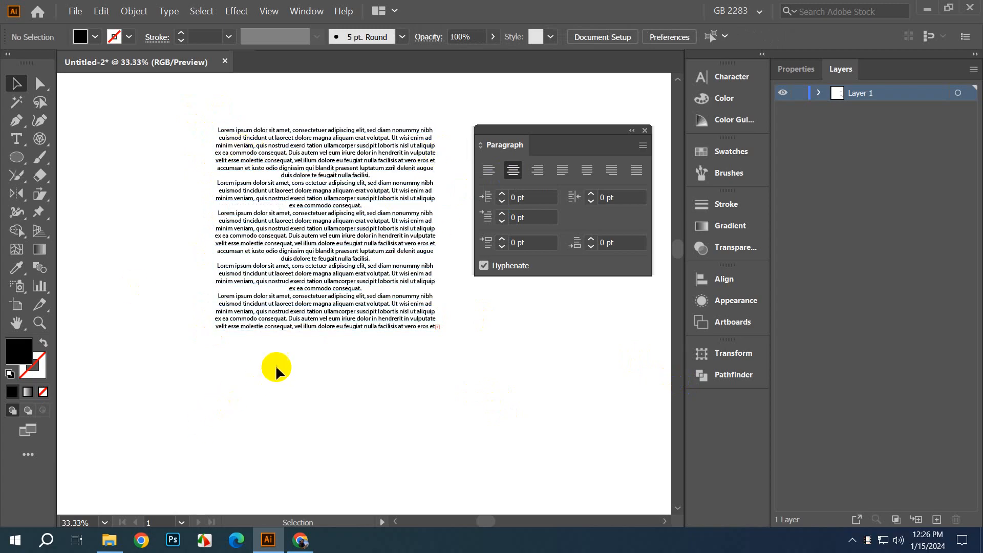
click(296, 259)
click(537, 170)
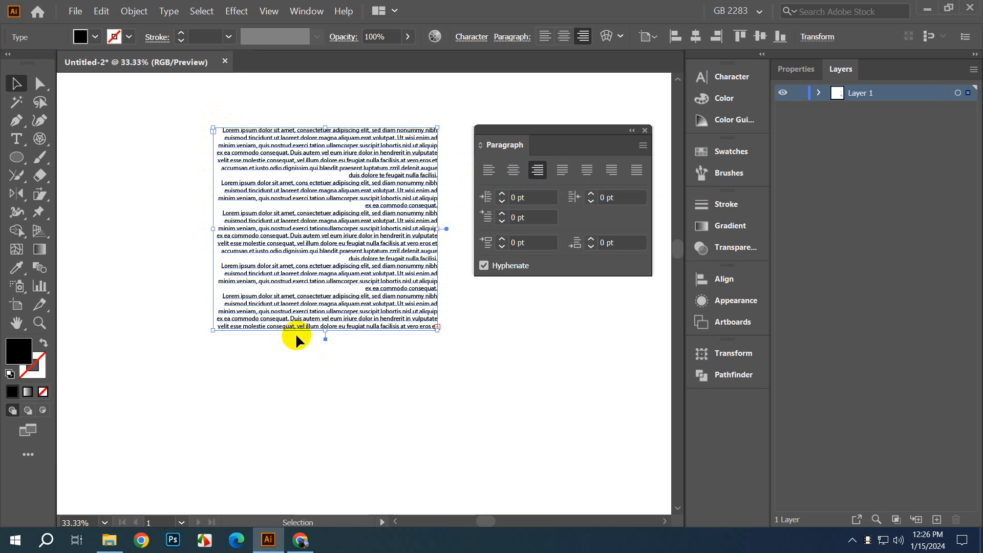
Step: Justify the paragraph text block with its last lines aligned left, deselect it and inspect the lines up close
click(561, 172)
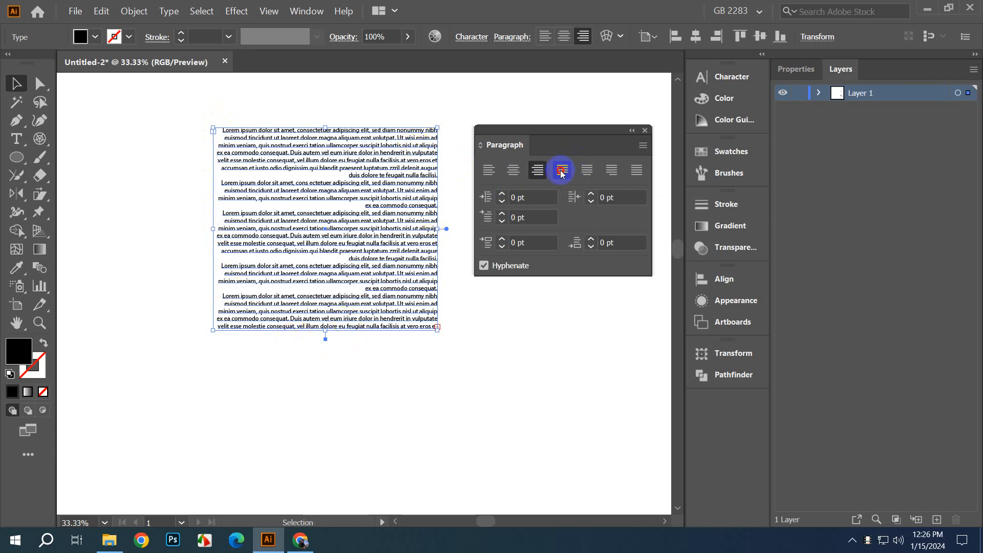
click(447, 389)
scroll(258, 357, up, 2)
drag(278, 158, 233, 333)
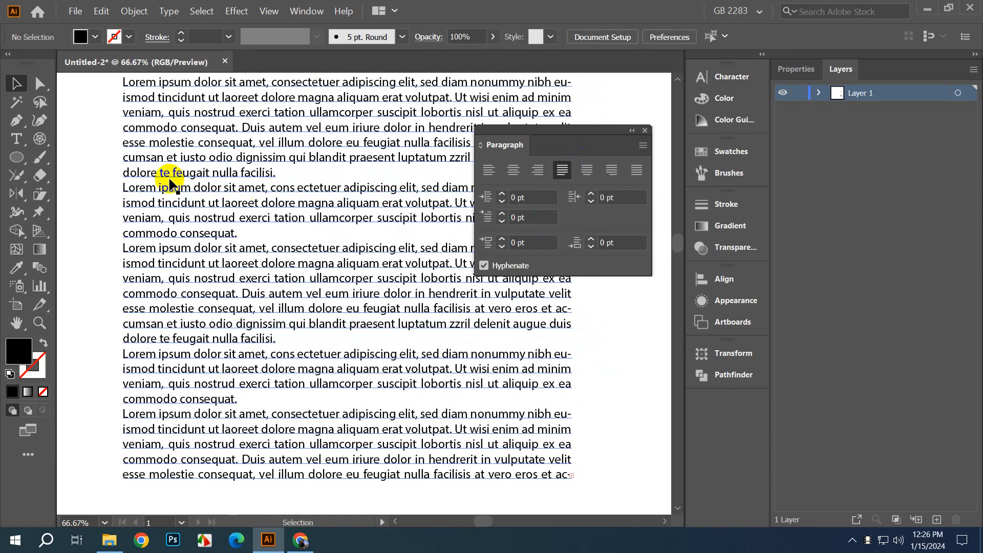
scroll(258, 246, down, 2)
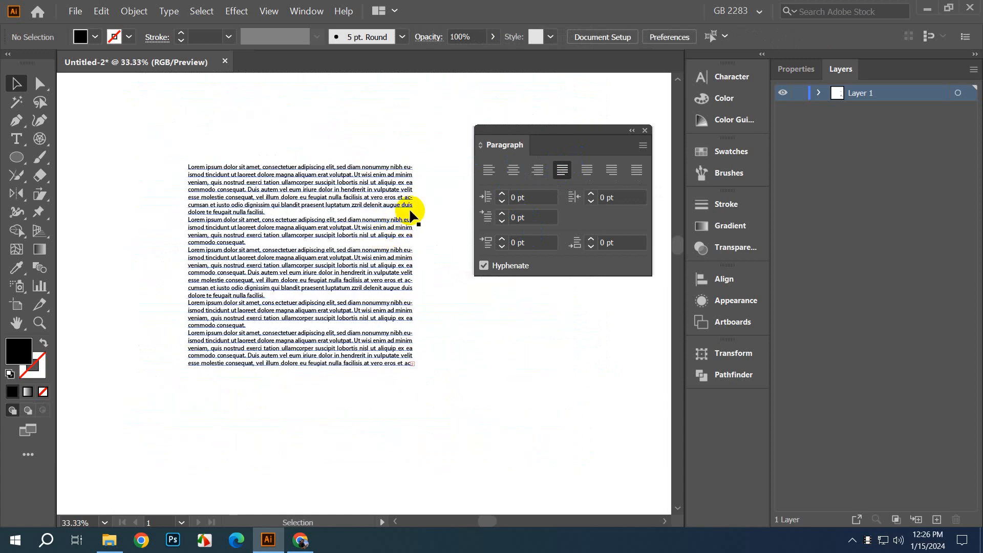
Step: Try justifying the paragraph text block with last lines centered, with last lines aligned right, and with all lines fully justified
scroll(240, 223, up, 2)
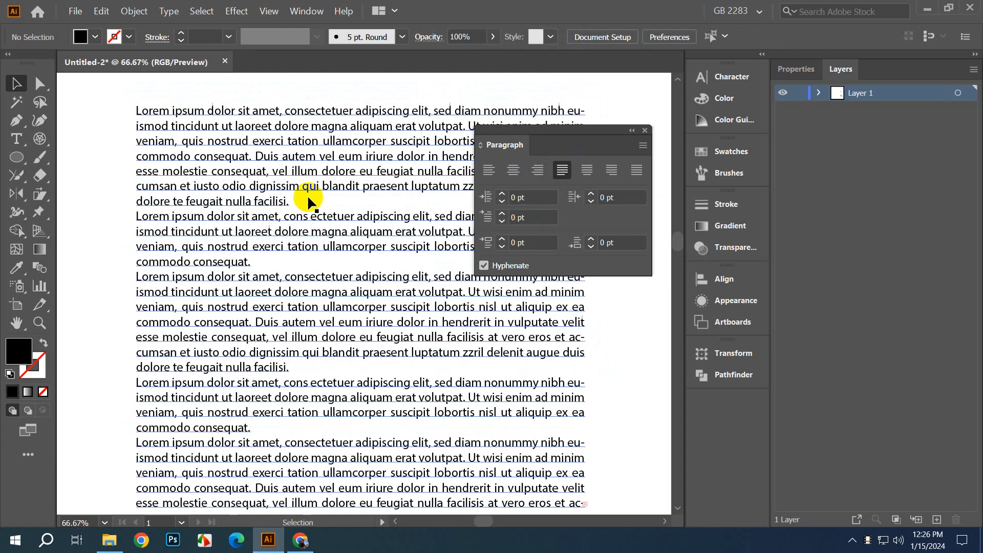
scroll(285, 211, down, 2)
click(286, 211)
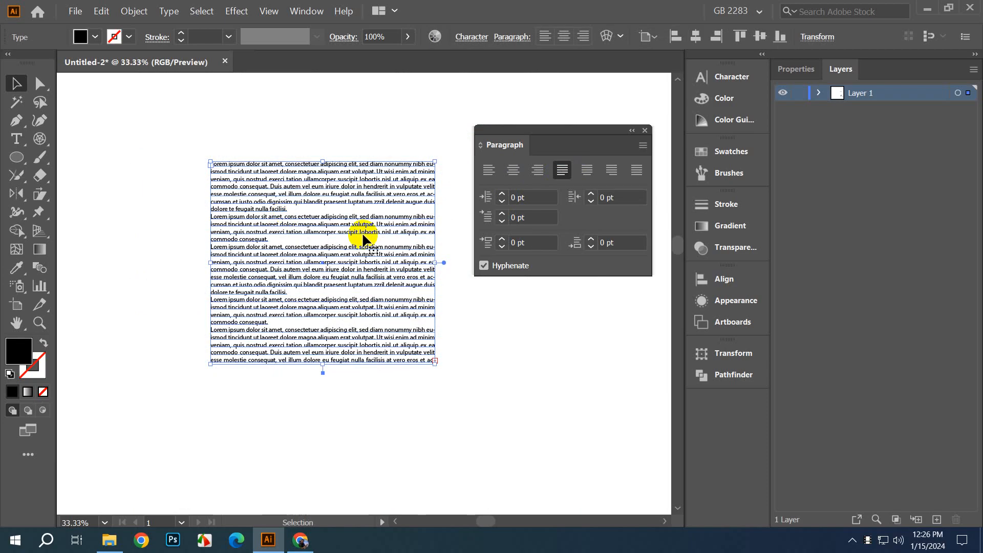
scroll(362, 240, up, 1)
scroll(362, 242, up, 1)
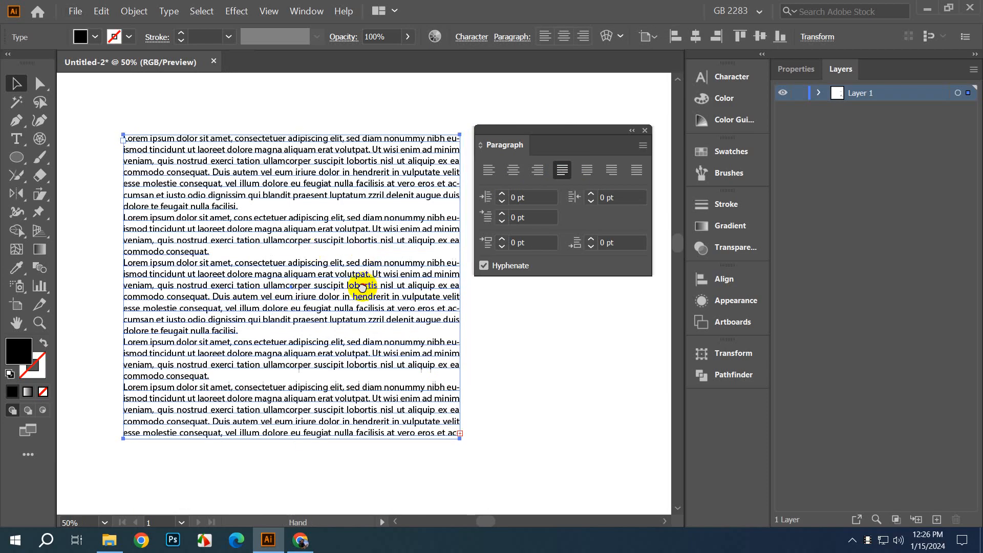
click(587, 170)
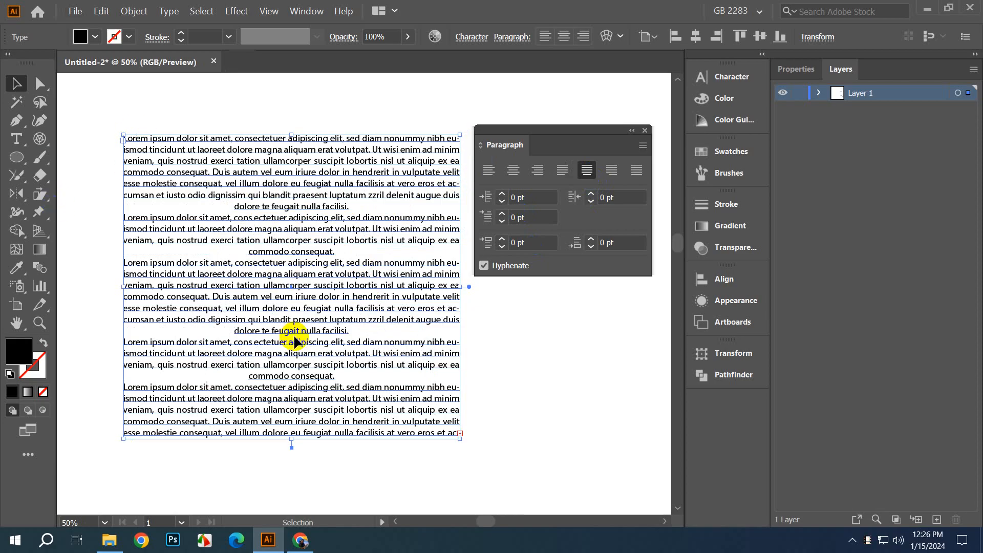
click(614, 169)
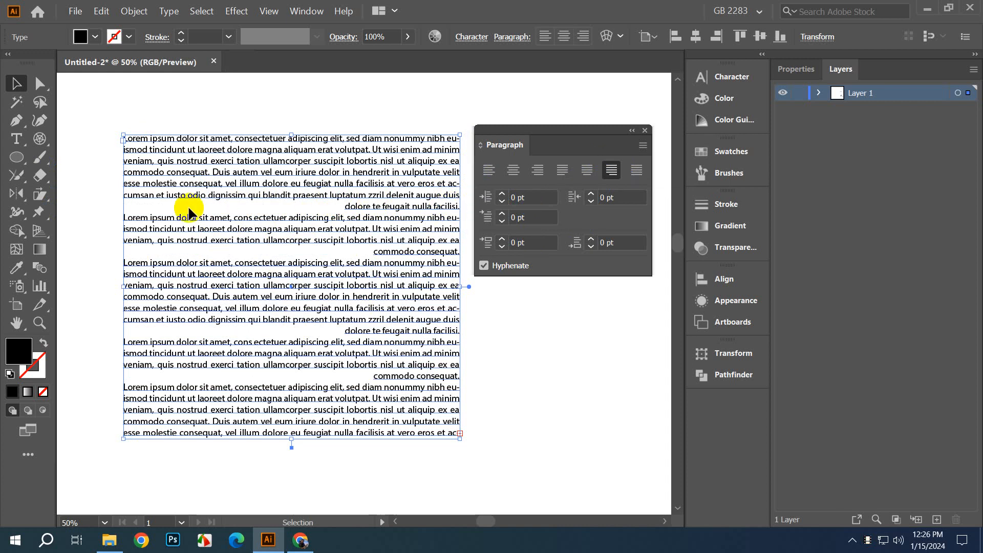
click(528, 218)
click(628, 168)
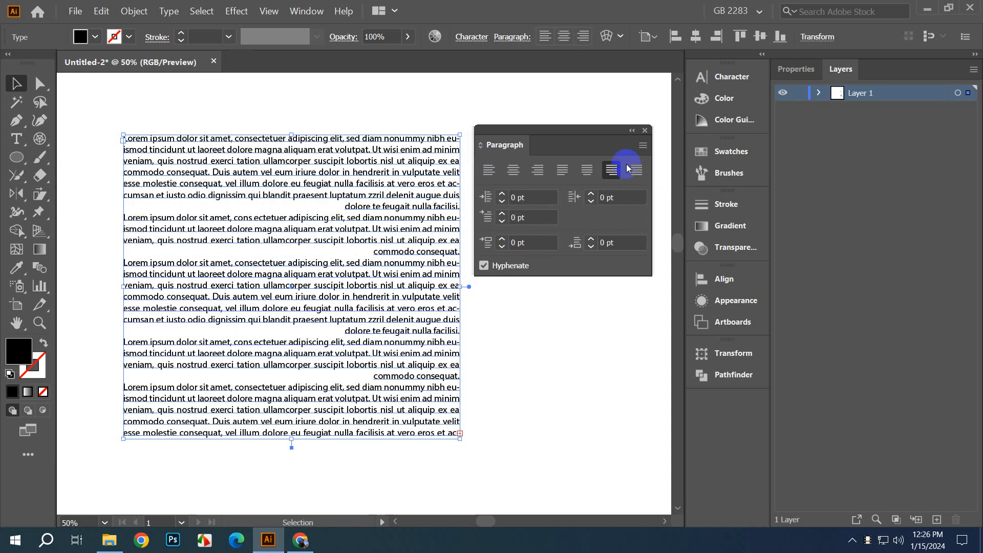
click(636, 170)
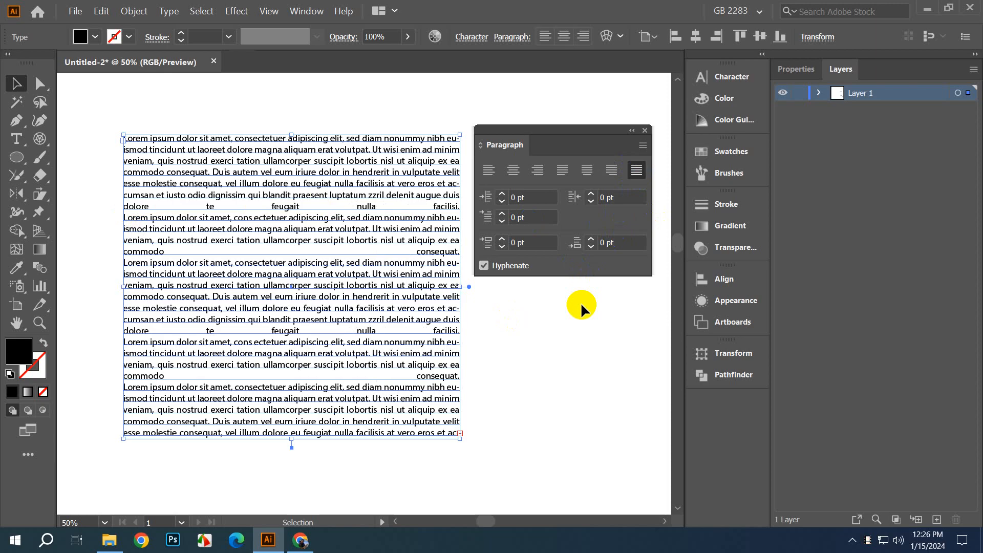
Step: Cycle through the four justification options again, return the text block to last lines aligned left, and deselect it
click(562, 169)
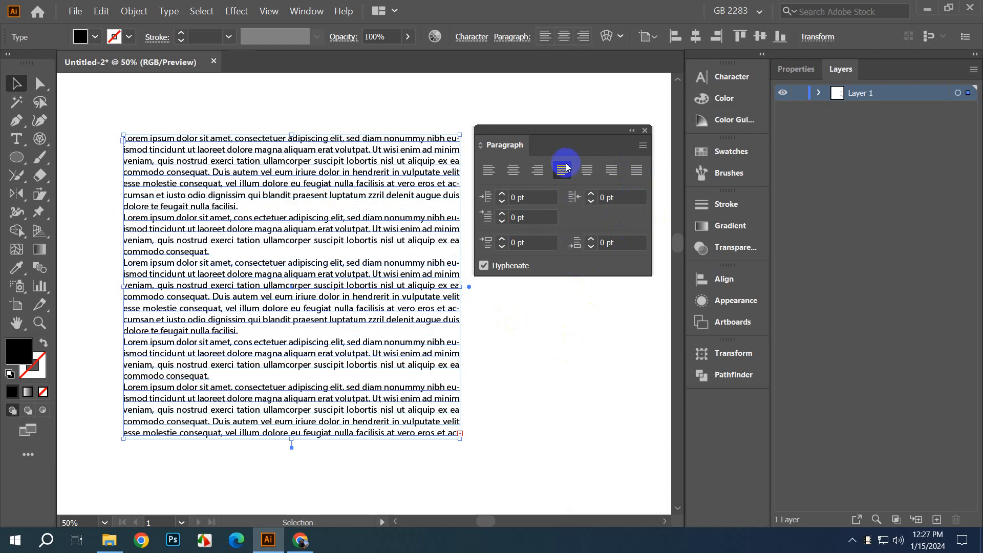
click(586, 169)
click(607, 171)
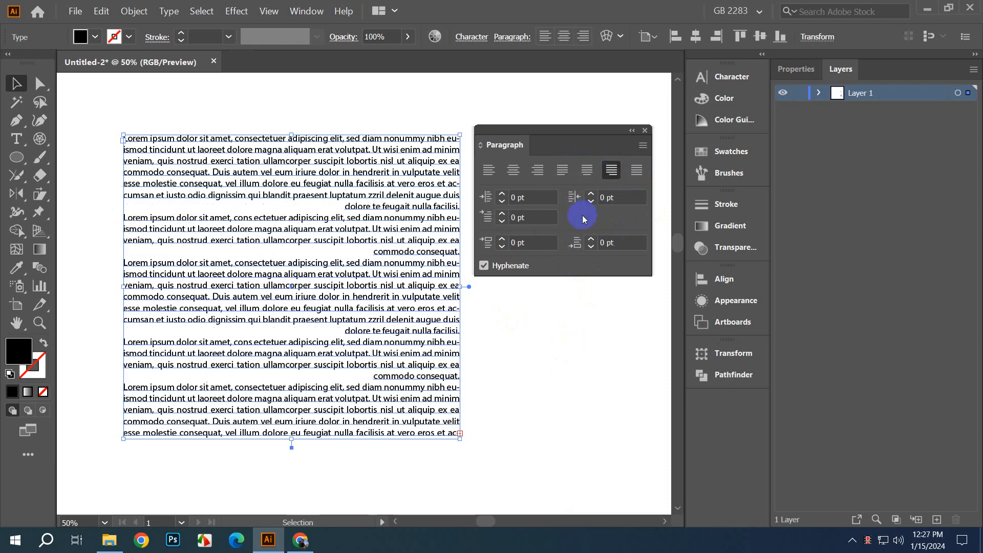
click(636, 170)
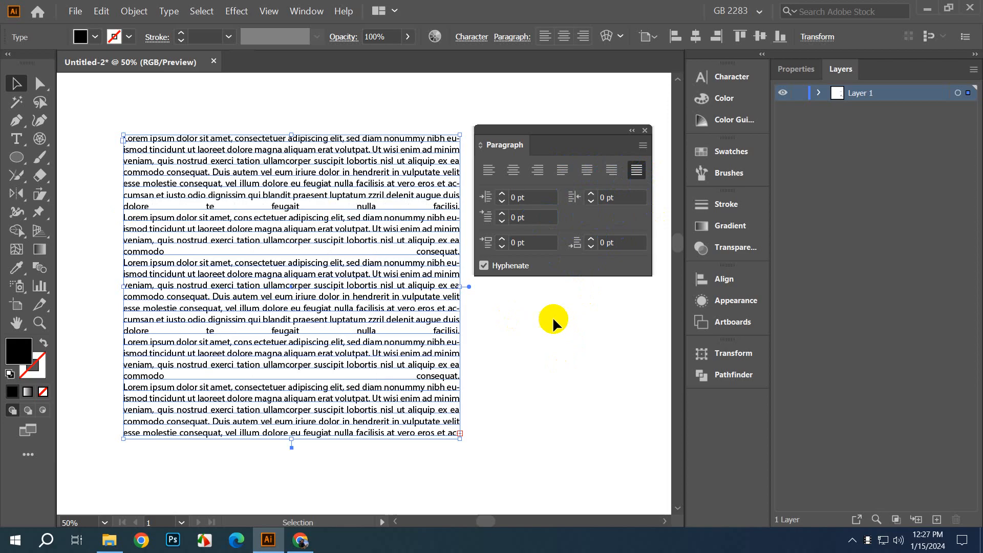
click(561, 172)
click(538, 374)
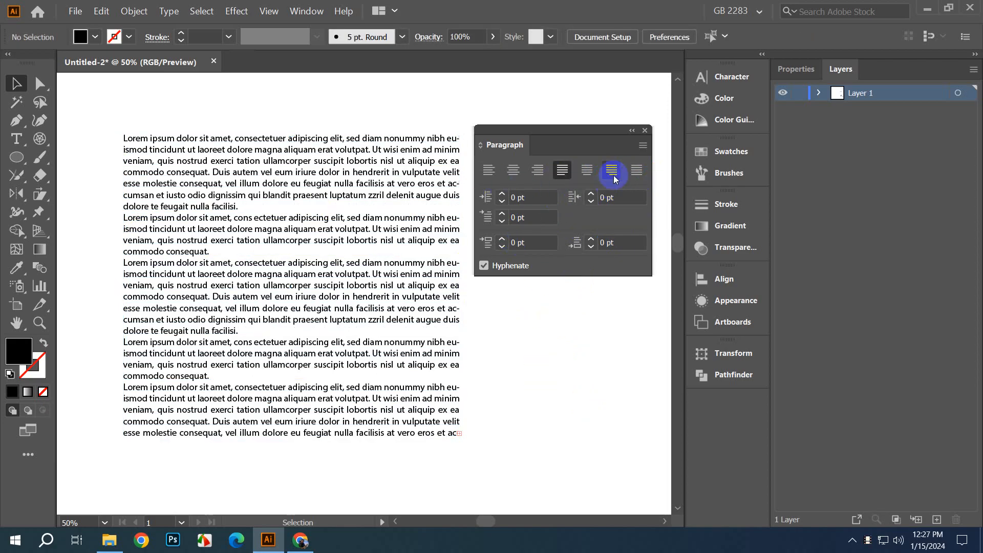
Step: Try a 16 pt left indent and a 14 pt right indent on the text block, resetting each to 0 pt
click(374, 226)
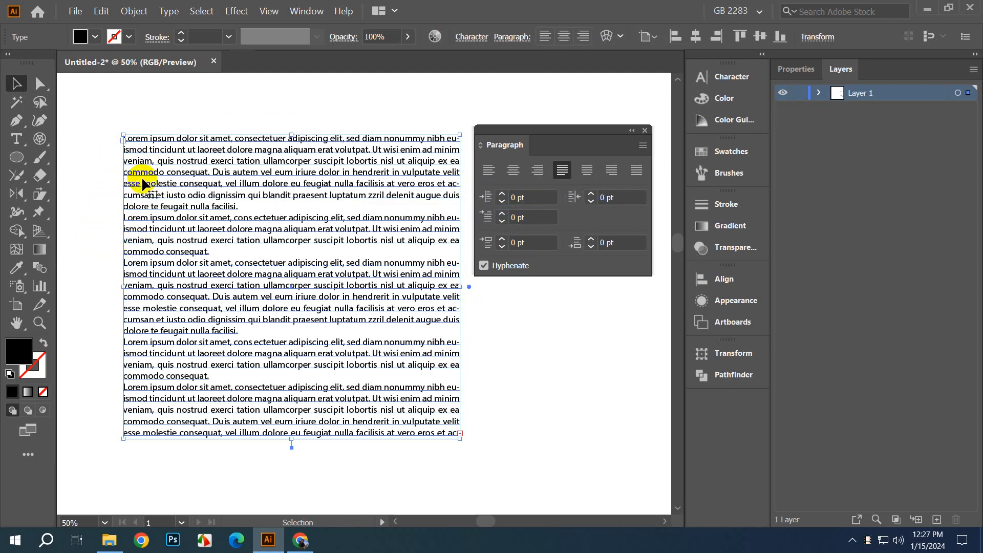
click(502, 194)
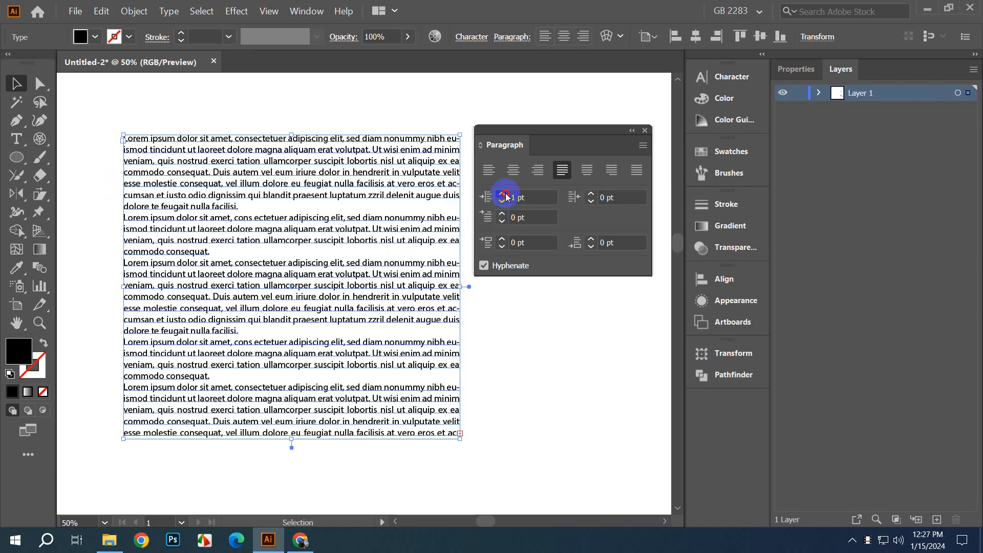
drag(506, 196, 506, 197)
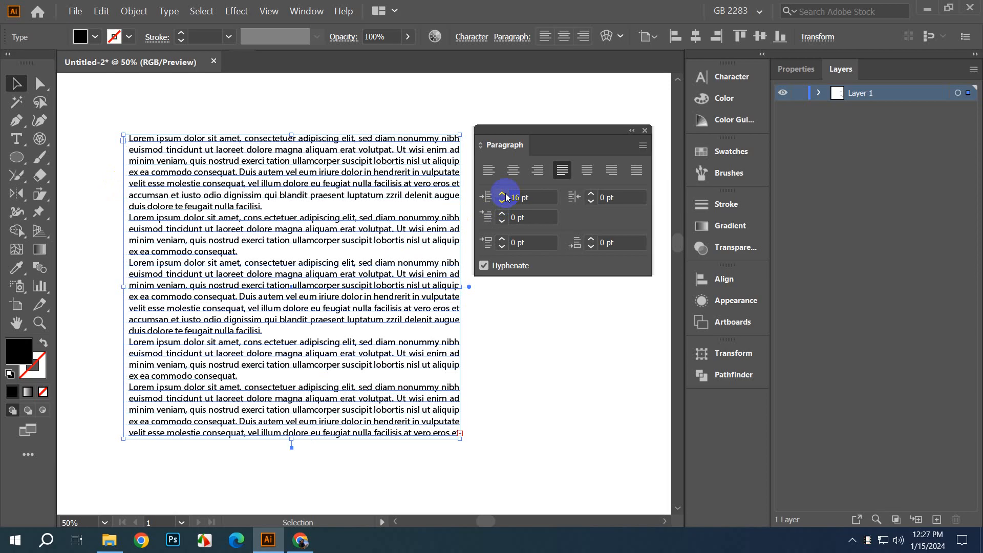
click(493, 200)
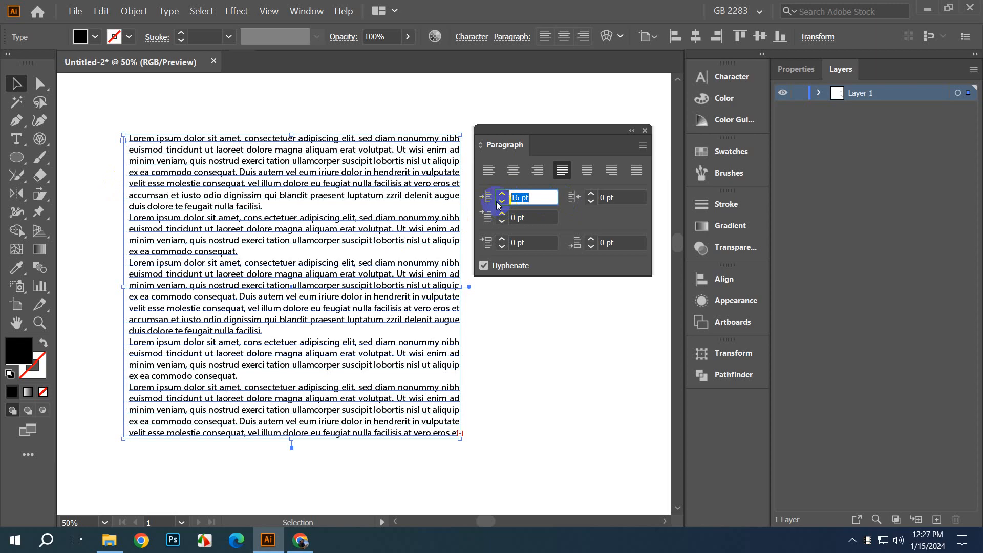
drag(590, 195, 539, 212)
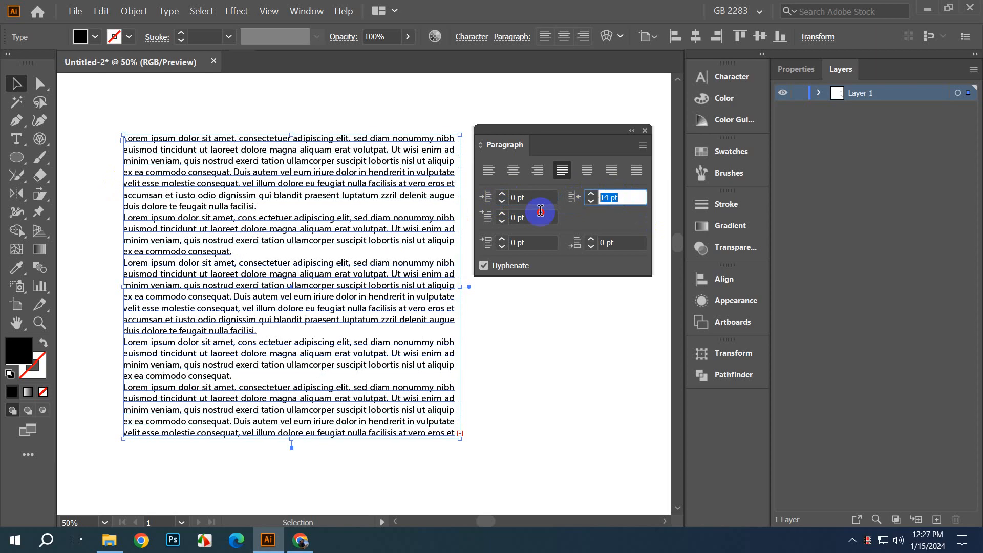
text(0)
click(592, 219)
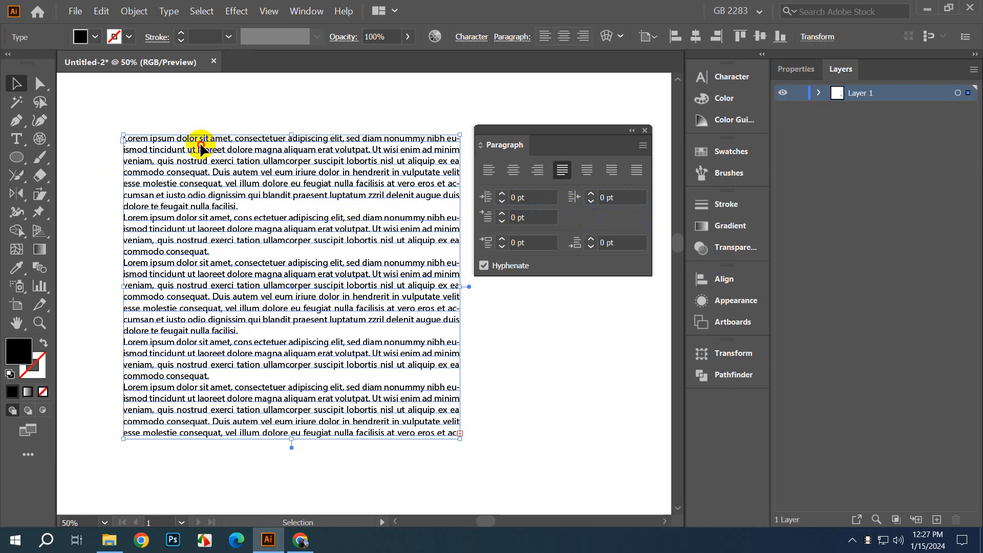
Step: Set the first-line left indent of the text block's first paragraph to 48 pt and leave text editing
double_click(200, 143)
drag(244, 209, 152, 137)
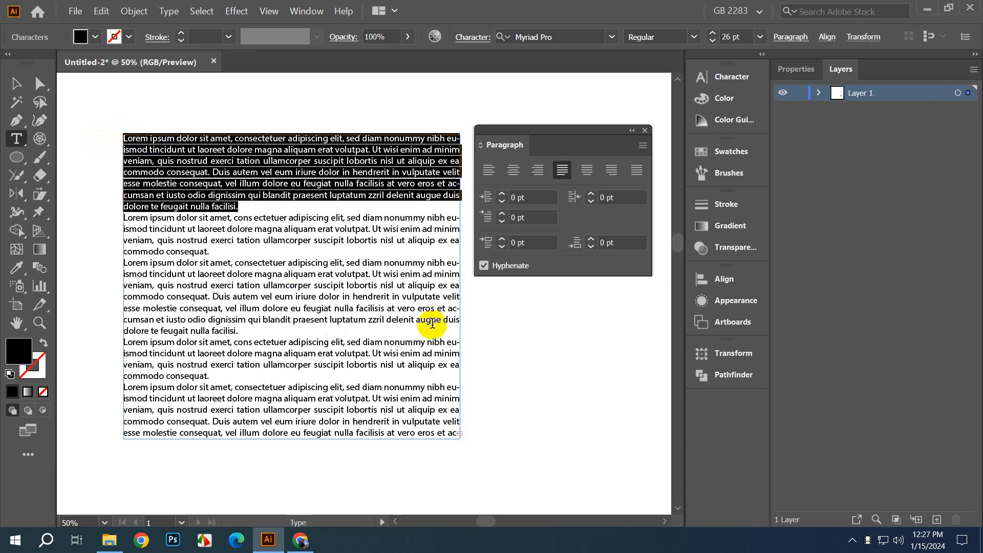
click(502, 214)
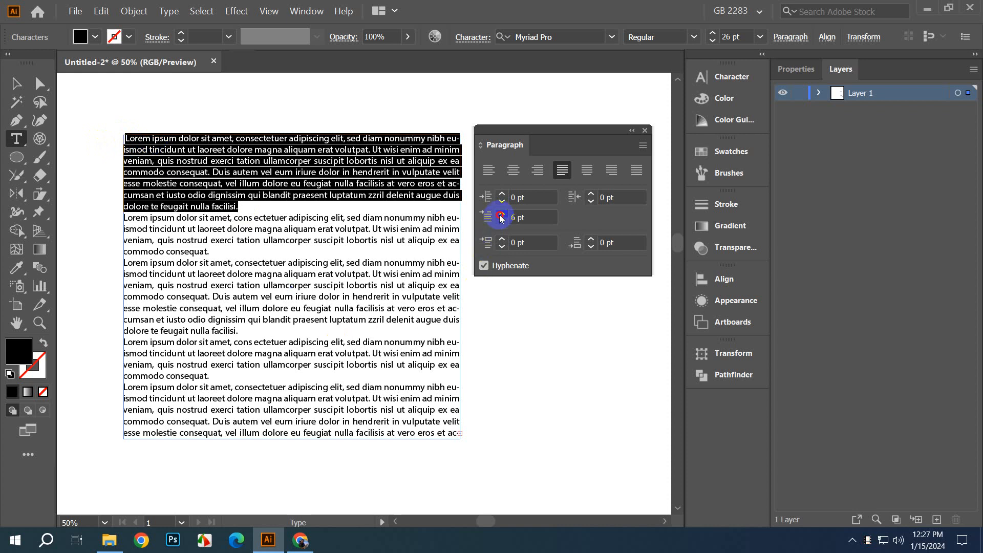
drag(501, 215, 502, 215)
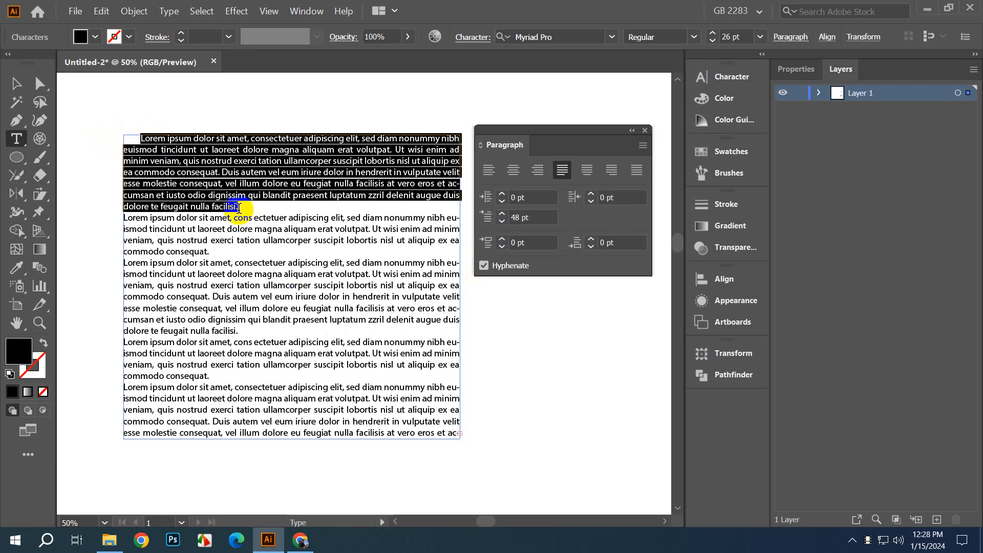
click(16, 83)
Step: Draw a new area type frame filled with placeholder text on the empty canvas beside the existing text block
scroll(329, 262, down, 1)
drag(329, 261, 163, 277)
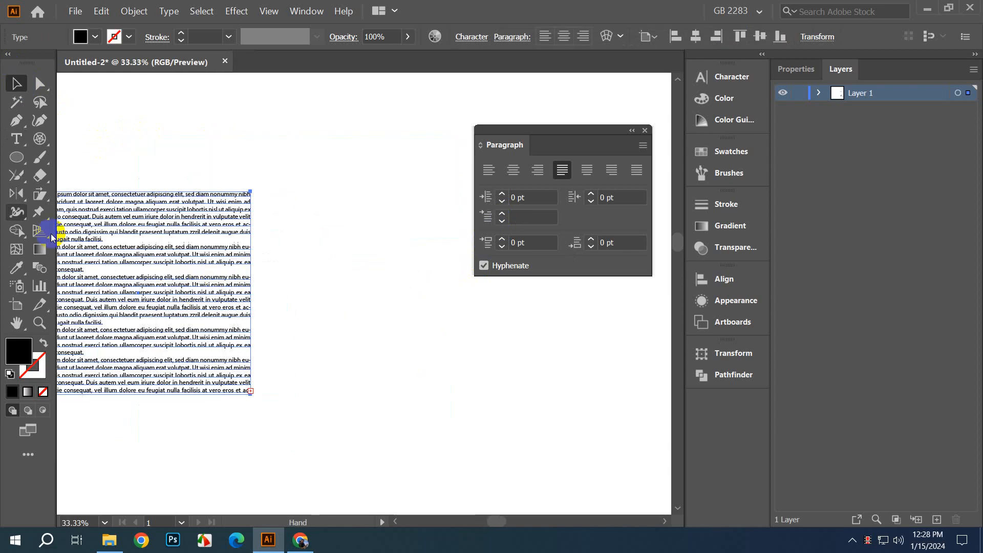
click(15, 142)
drag(312, 190, 594, 425)
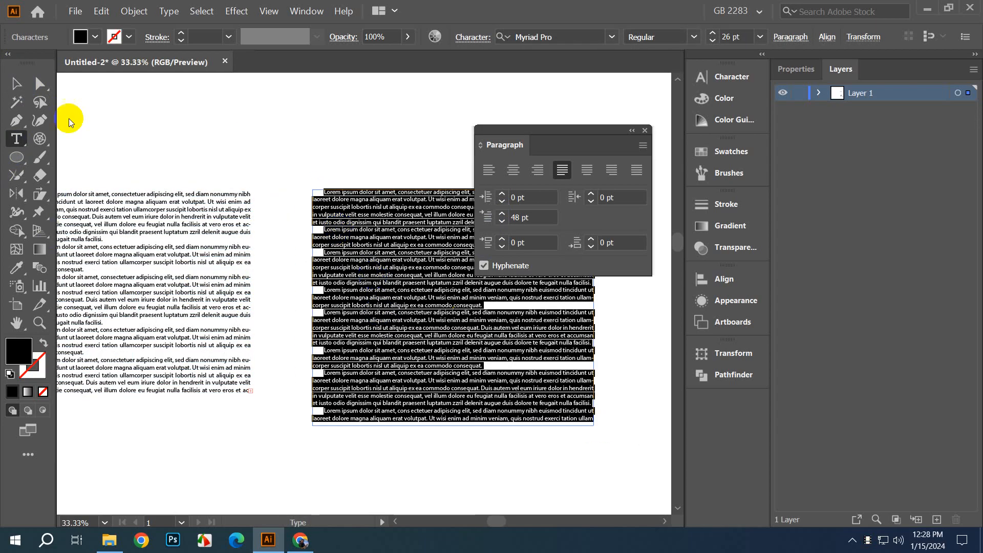
click(19, 83)
click(121, 120)
Step: Delete the last four visible paragraphs from the new text block, keeping its first four paragraphs
drag(273, 200, 151, 193)
double_click(290, 291)
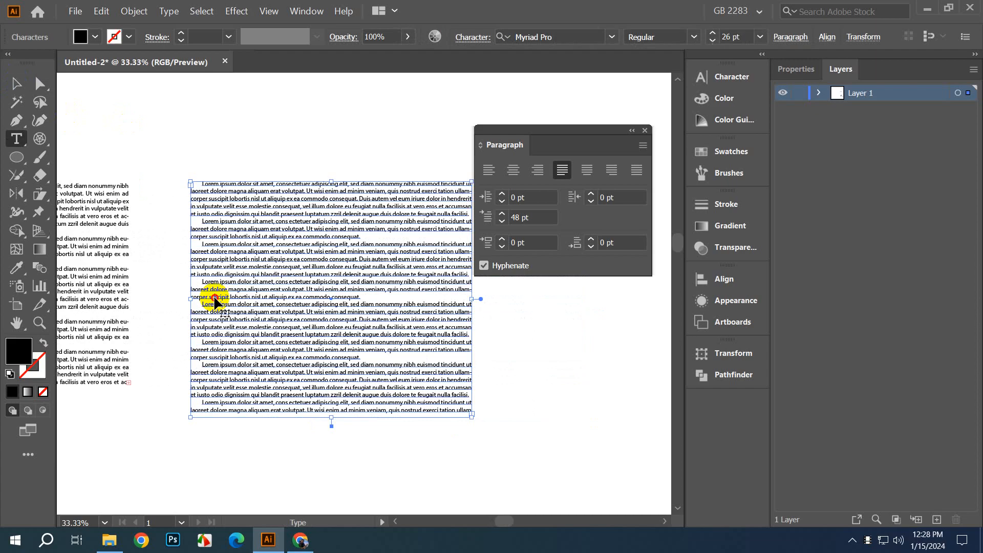
drag(204, 302, 550, 510)
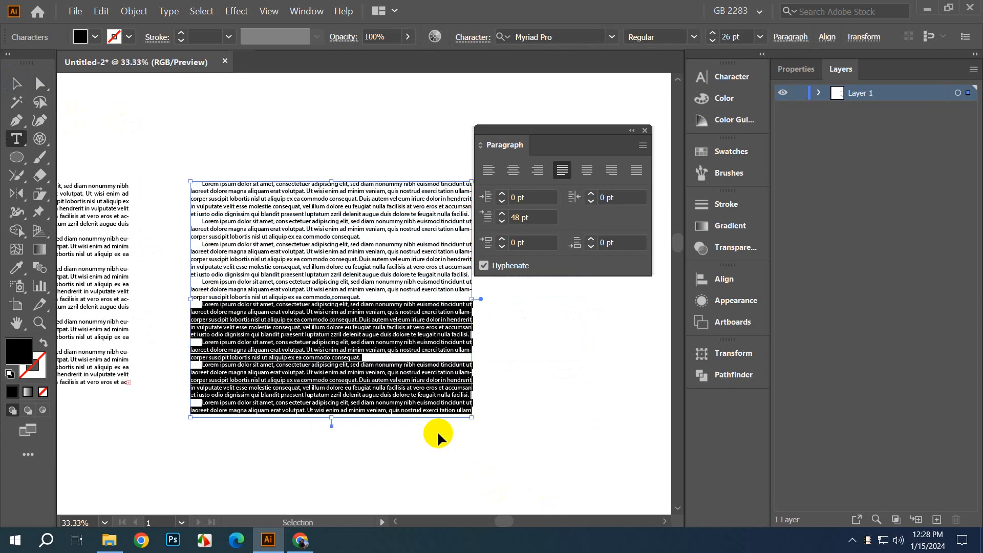
key(BackSpace)
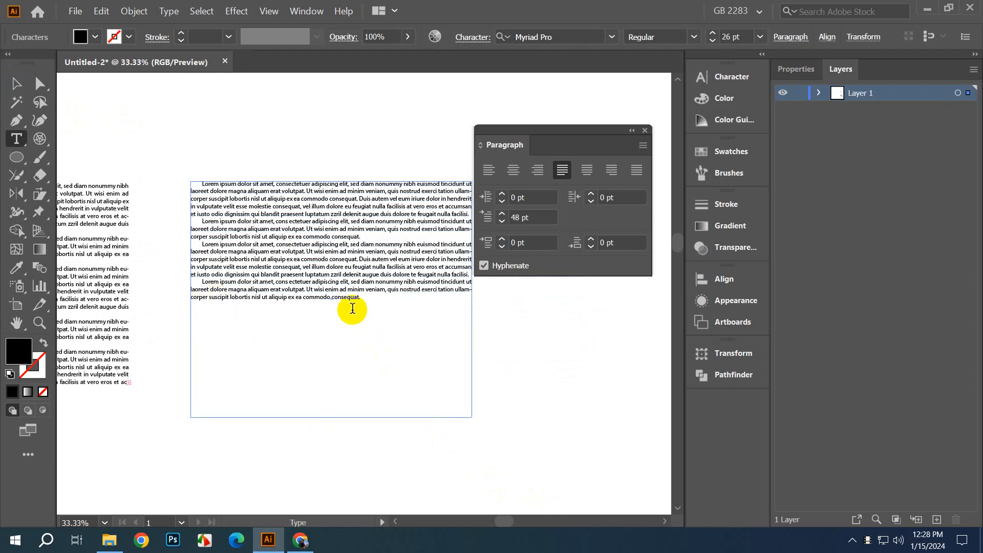
Step: Paste more placeholder paragraphs after the remaining text to fill the frame, and select the whole text block
scroll(352, 308, up, 1)
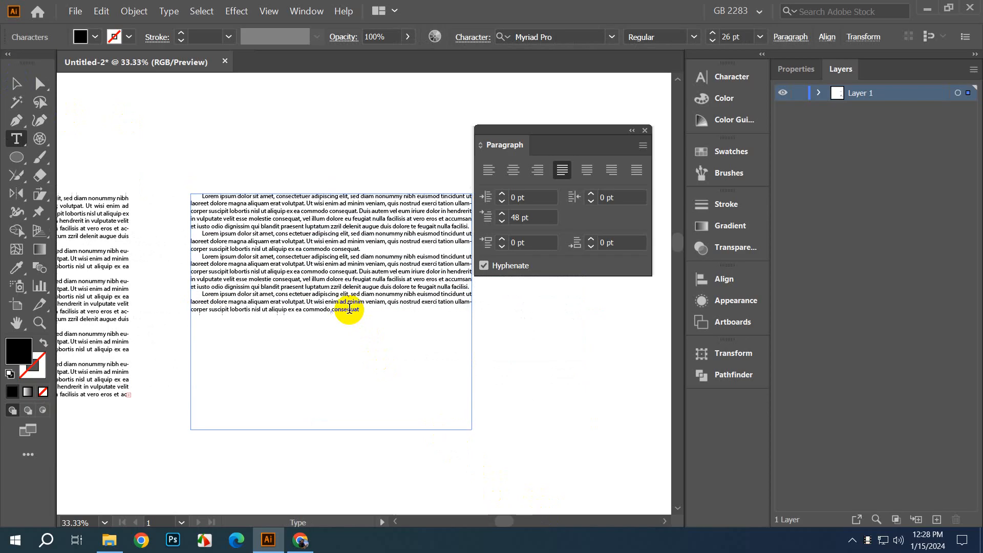
scroll(352, 308, up, 1)
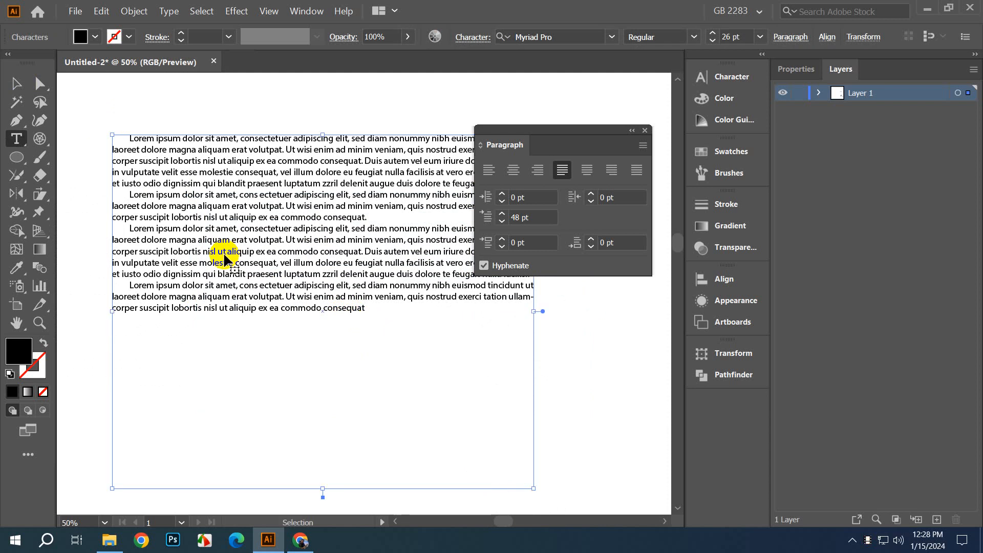
key(ctrl+v)
click(16, 83)
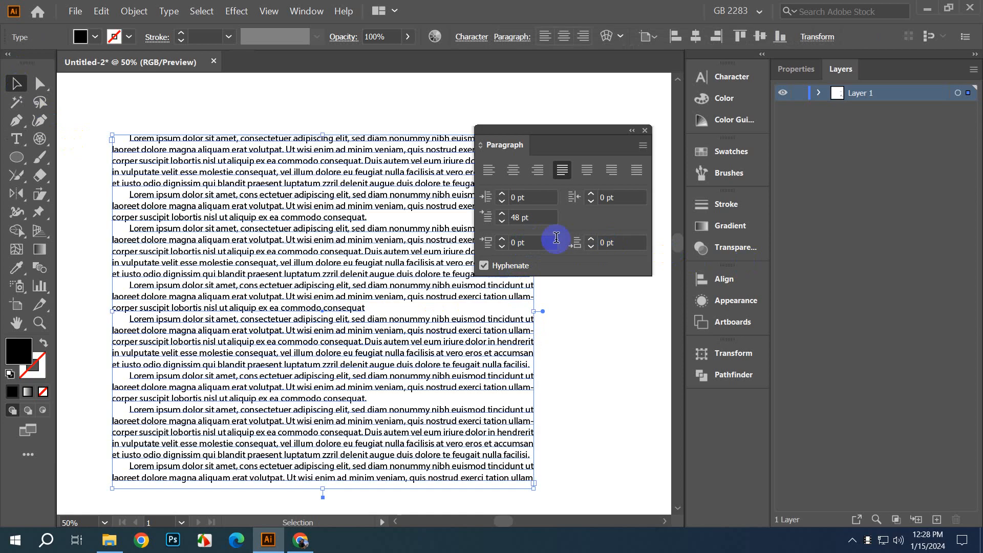
Step: Set the space before paragraph to 23 pt for the new text block
click(503, 239)
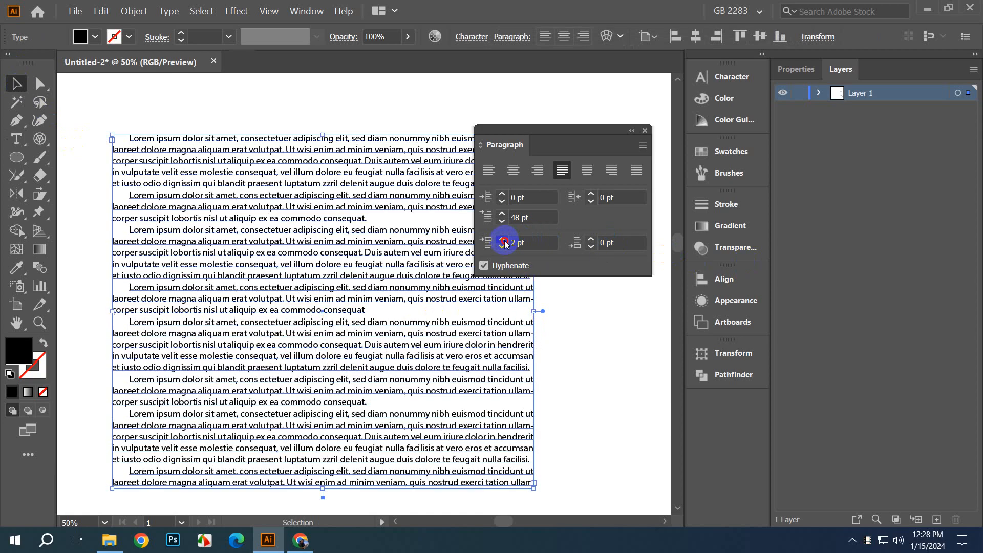
click(502, 239)
click(502, 240)
click(502, 239)
click(503, 239)
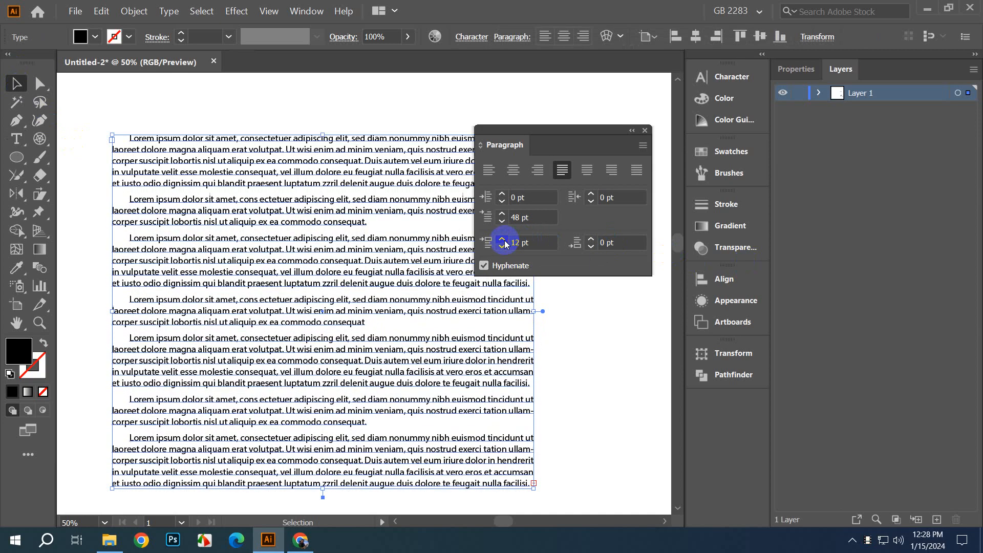
click(503, 239)
click(502, 239)
click(503, 239)
click(505, 243)
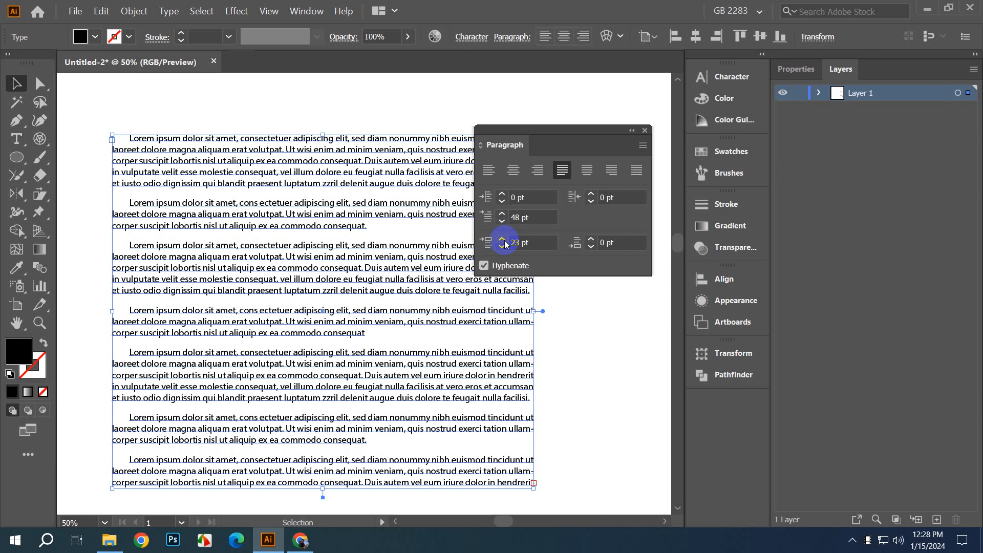
Step: Draw a wide, short area type frame with placeholder text in the empty space above the two text blocks
scroll(193, 353, down, 3)
click(326, 360)
scroll(326, 355, up, 5)
scroll(326, 355, left, 3)
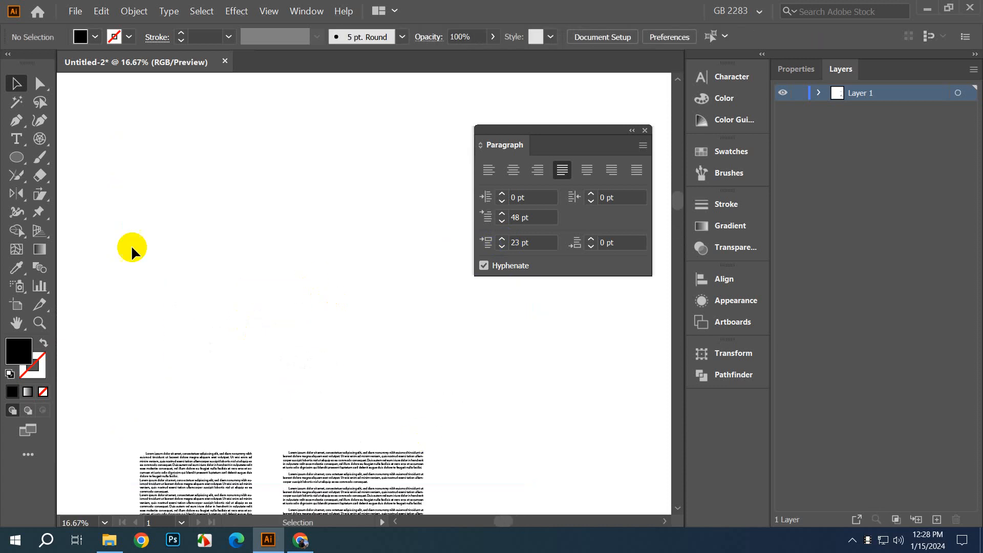
drag(15, 138, 426, 205)
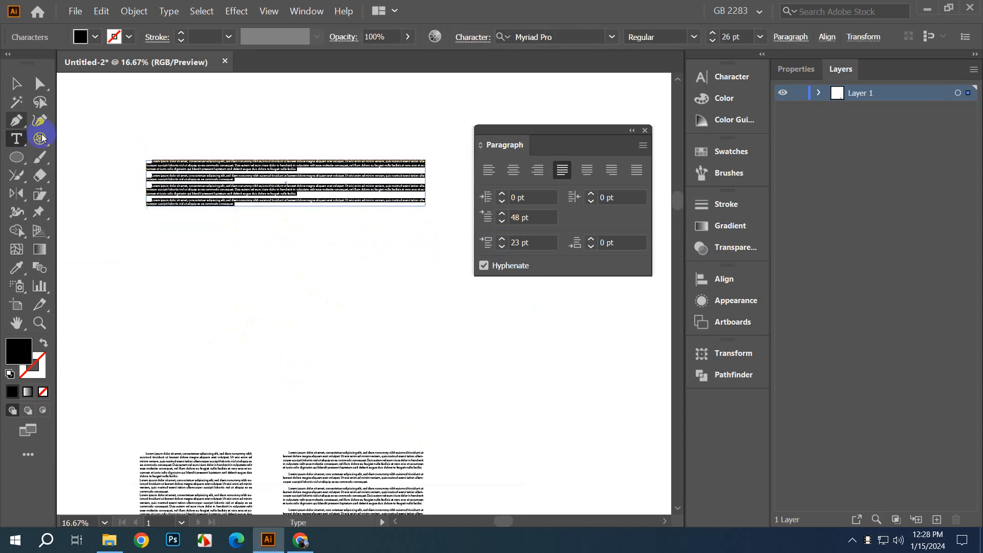
click(15, 86)
click(258, 260)
Step: Set the first-line left indent of the wide text block to 0 pt
scroll(251, 238, up, 2)
drag(251, 238, 285, 379)
click(305, 271)
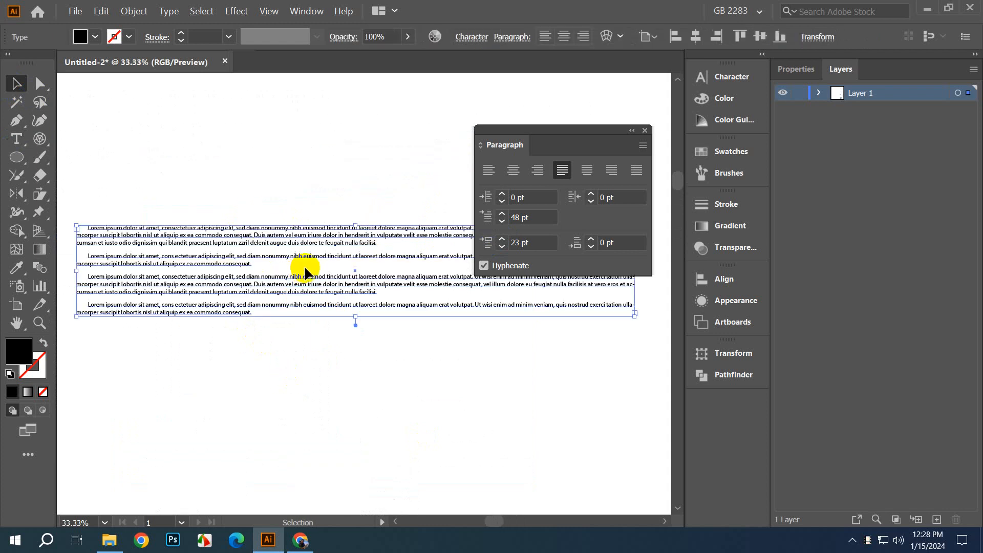
click(376, 354)
click(527, 217)
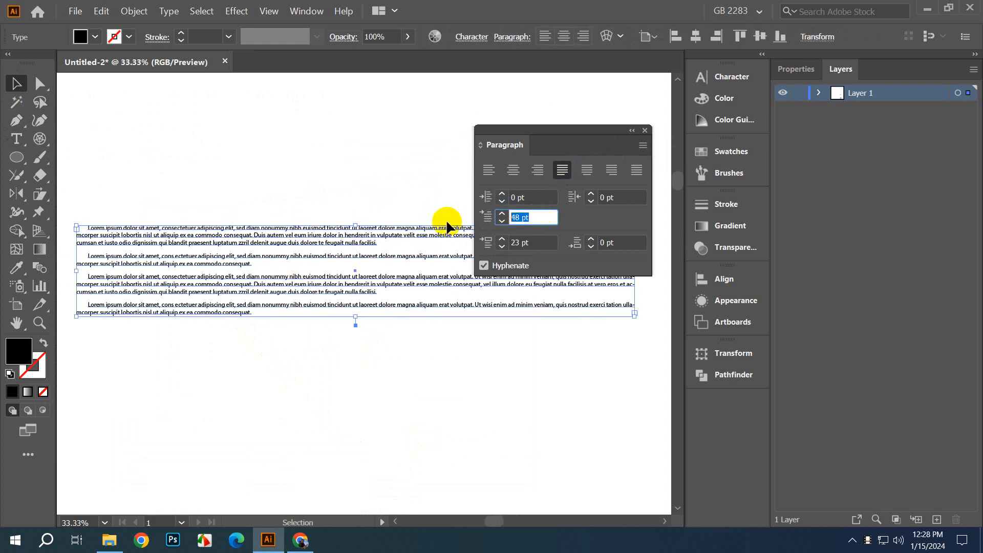
text(0)
click(620, 198)
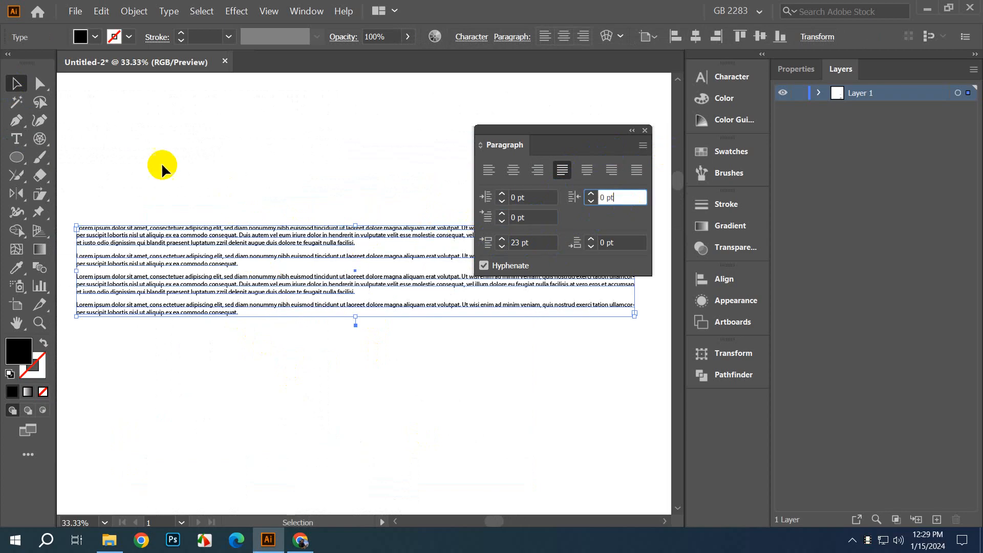
Step: Delete the last two paragraphs of the wide text block, keeping its first two
click(159, 165)
double_click(214, 264)
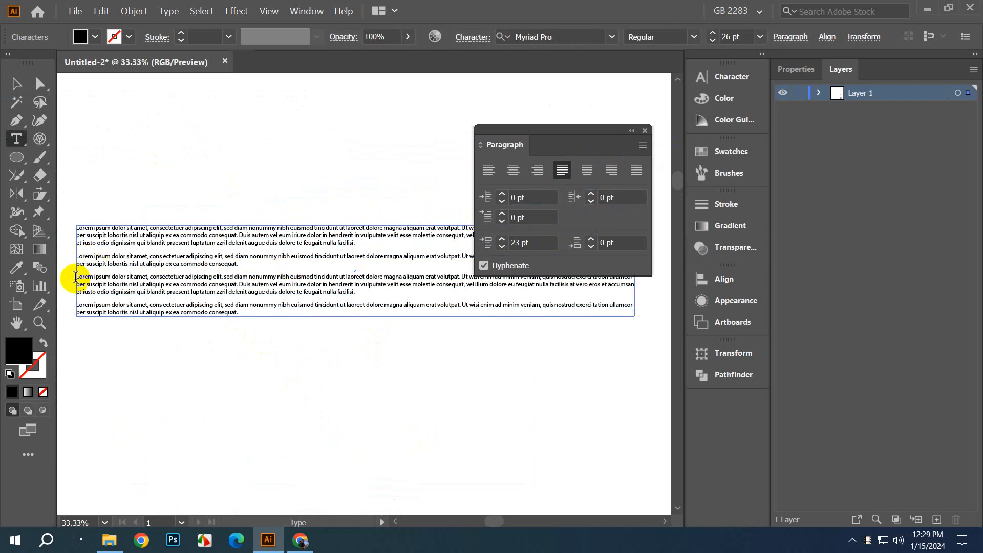
drag(76, 277, 310, 396)
key(BackSpace)
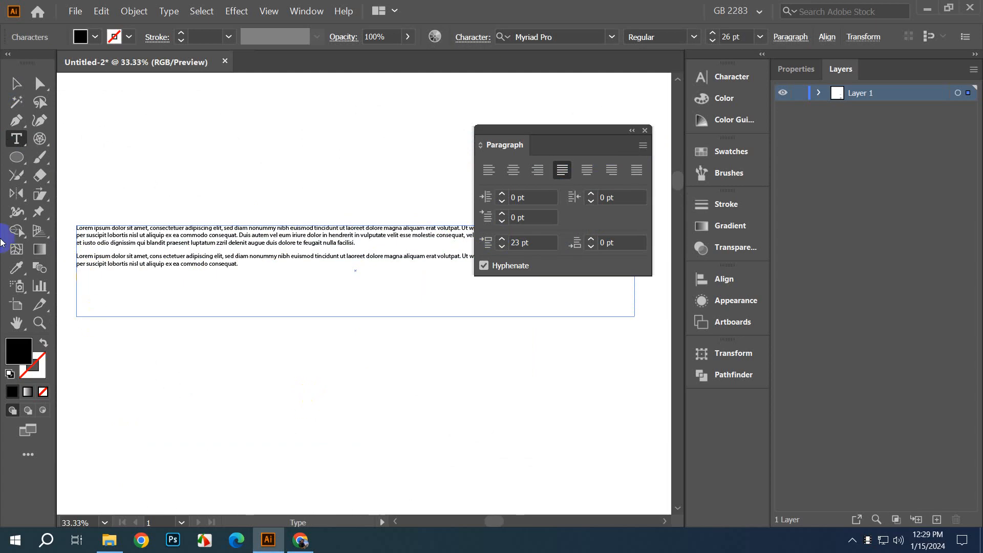
click(16, 83)
Step: Set the wide text block's font size to 60 pt and extend its frame downward
click(611, 205)
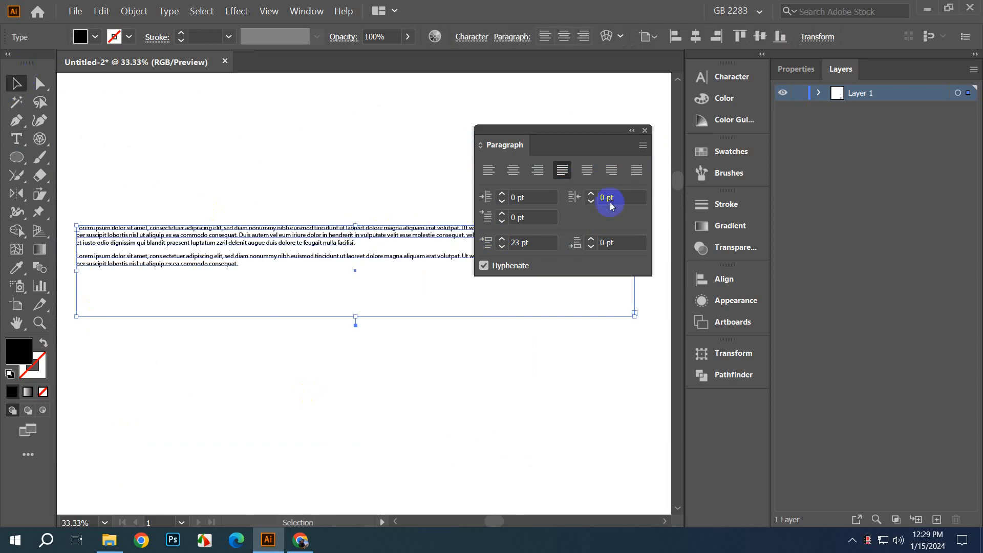
click(727, 76)
click(535, 136)
click(536, 136)
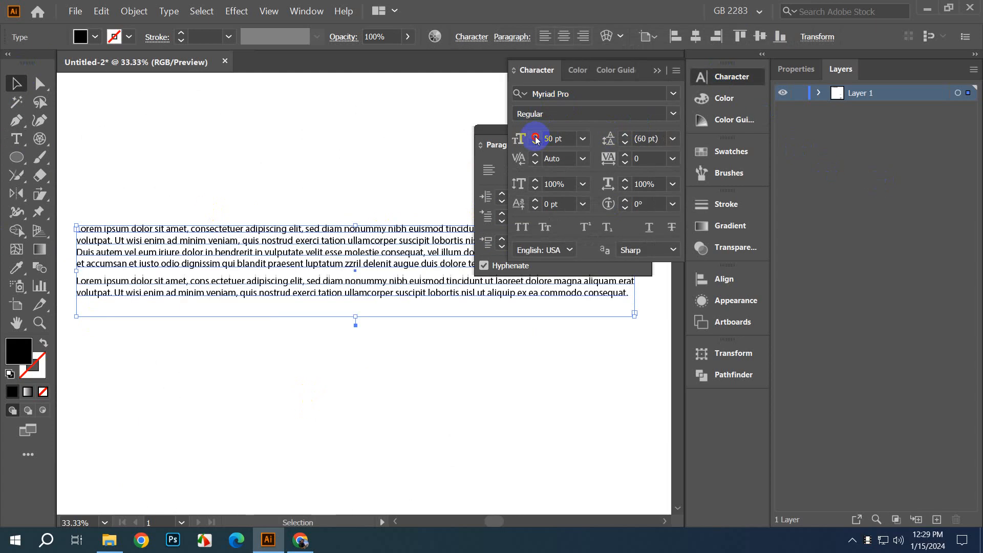
click(535, 136)
click(536, 136)
drag(357, 319, 356, 433)
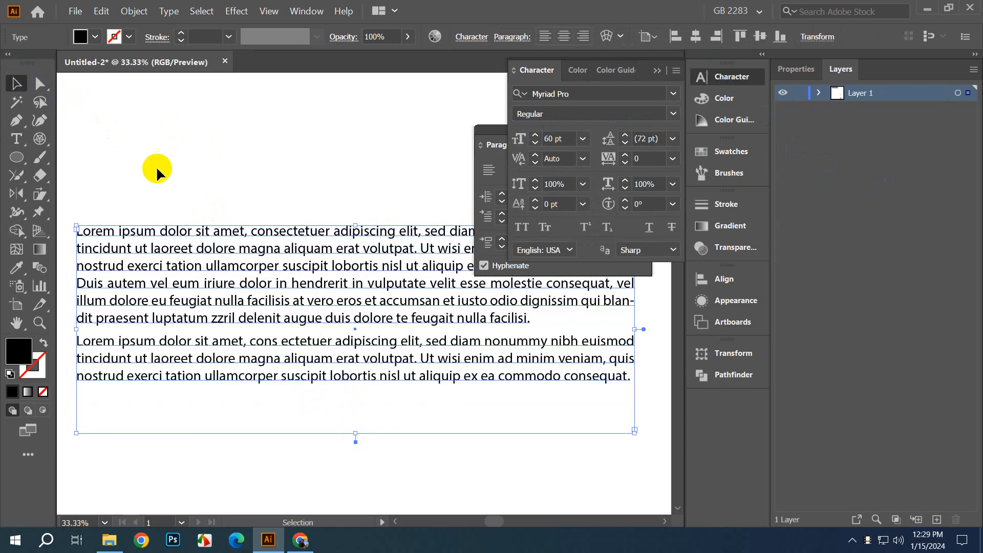
Step: Set the space before paragraph to 0 pt for the wide text block
click(257, 171)
click(378, 292)
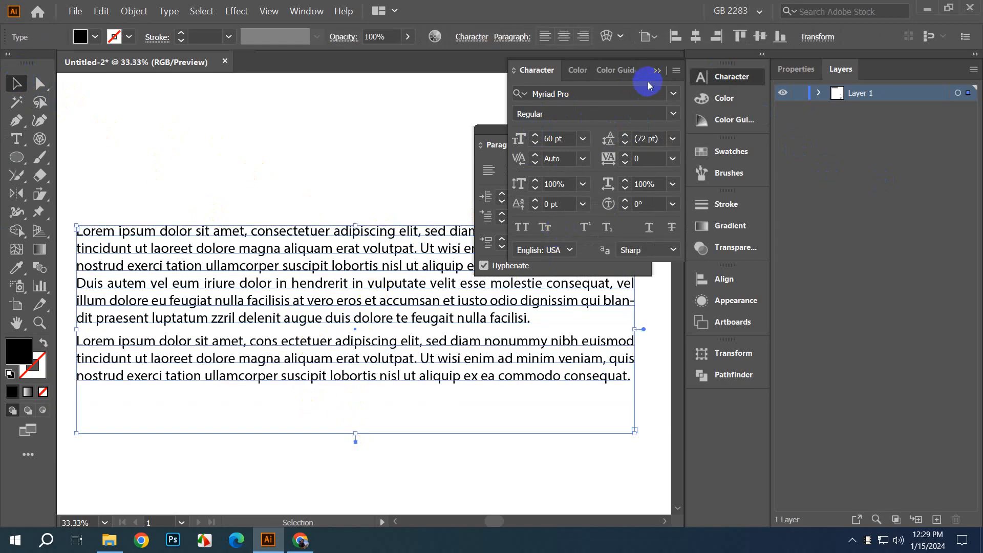
click(659, 70)
click(531, 240)
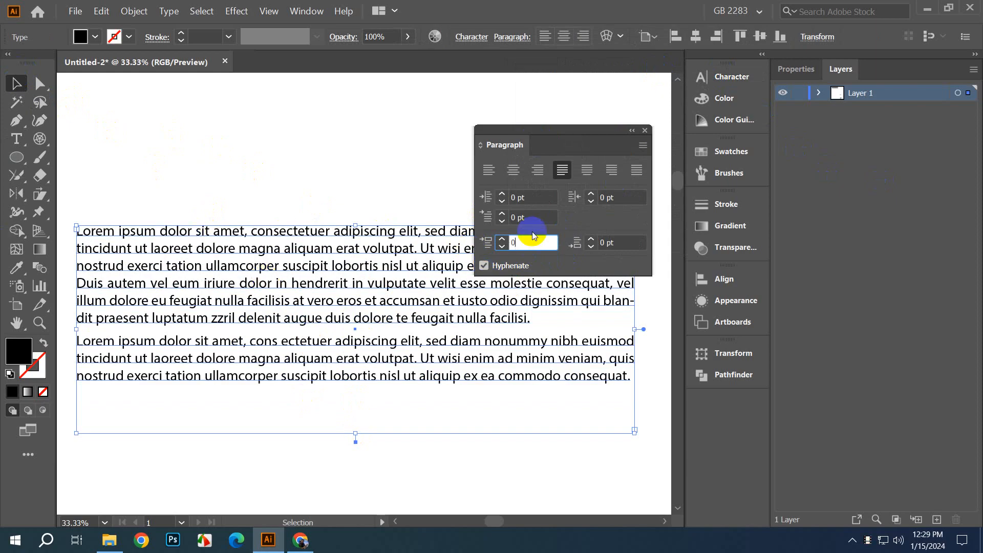
click(621, 198)
click(17, 83)
click(220, 216)
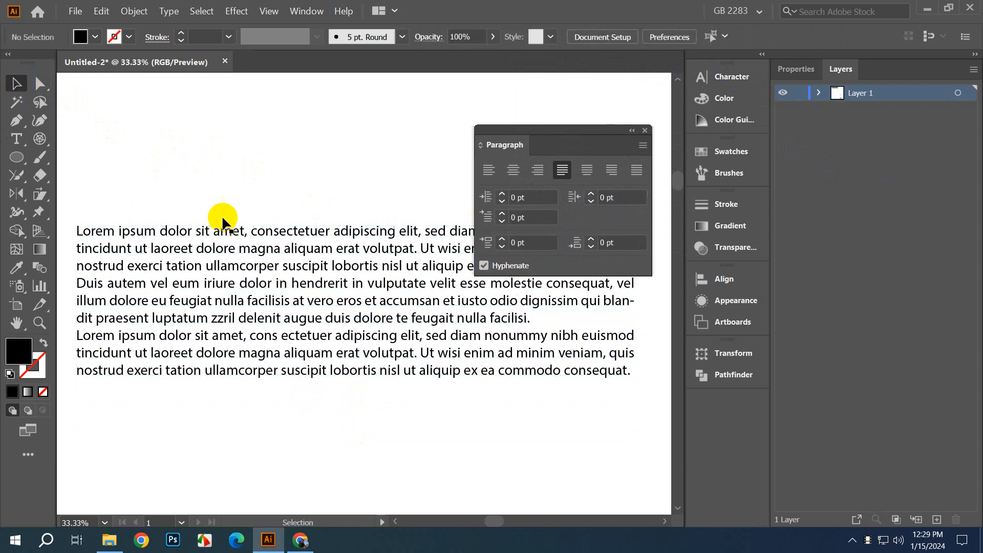
Step: Duplicate the wide text block into the empty space to its right
scroll(252, 264, down, 2)
scroll(318, 389, down, 1)
scroll(318, 359, right, 2)
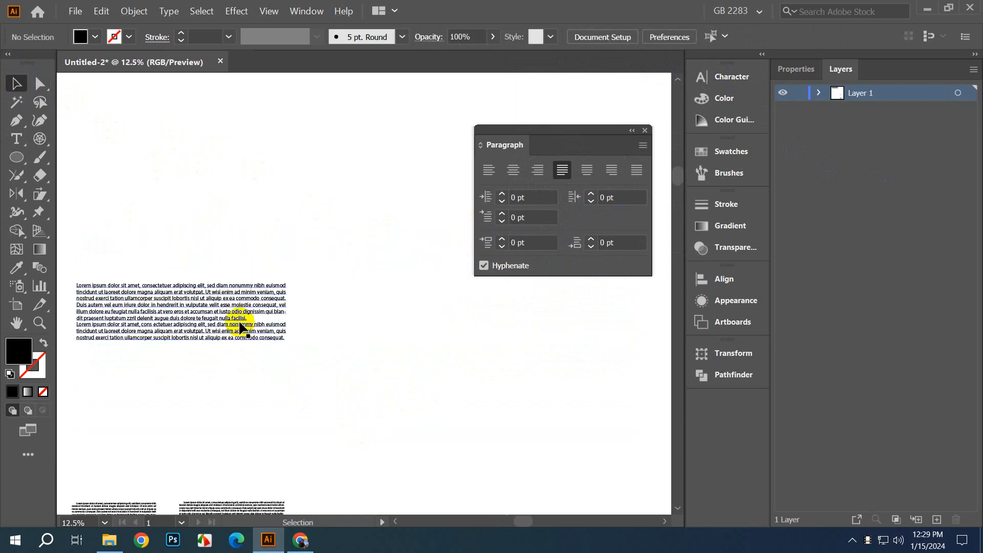
drag(235, 325, 503, 347)
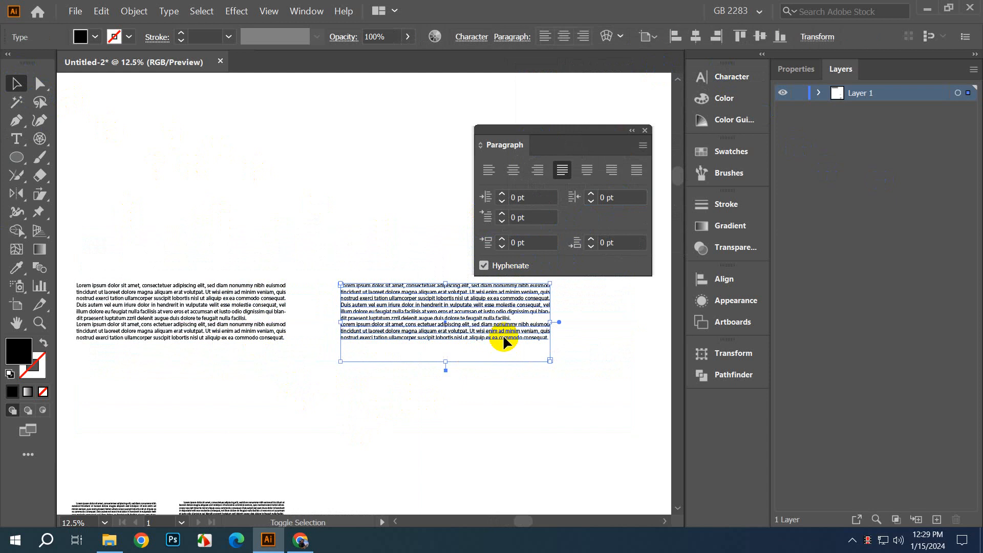
Step: Set the space before paragraph to 80 pt for the duplicated text block
click(502, 239)
click(339, 231)
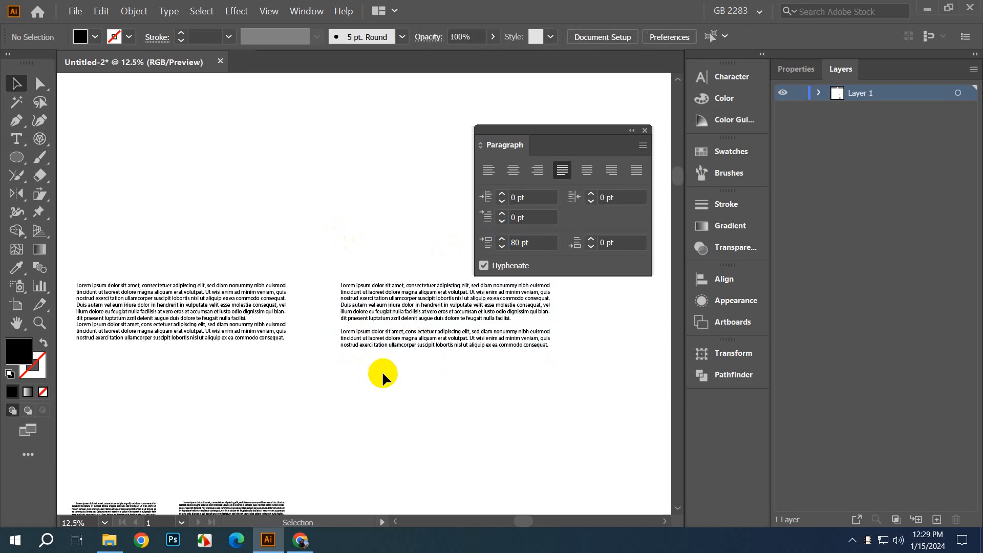
click(408, 340)
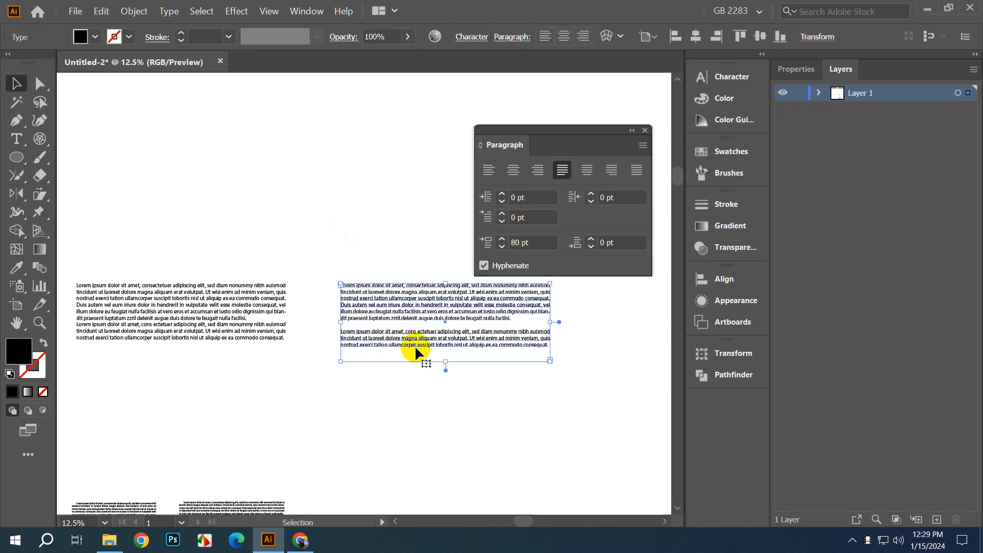
click(415, 385)
Step: Cut the second paragraph out of the duplicated text block
drag(224, 463, 347, 447)
drag(321, 389, 267, 413)
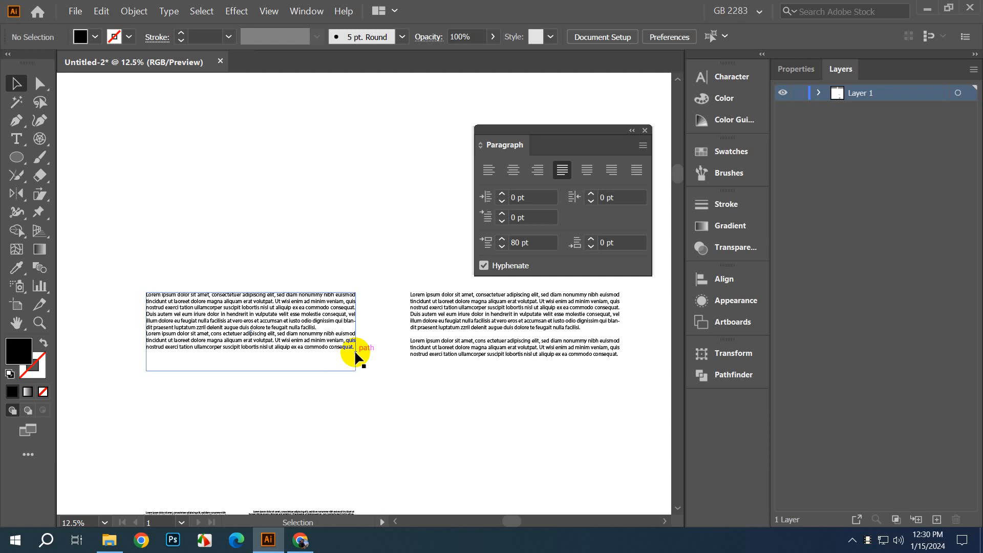
drag(462, 385, 387, 451)
scroll(373, 435, up, 1)
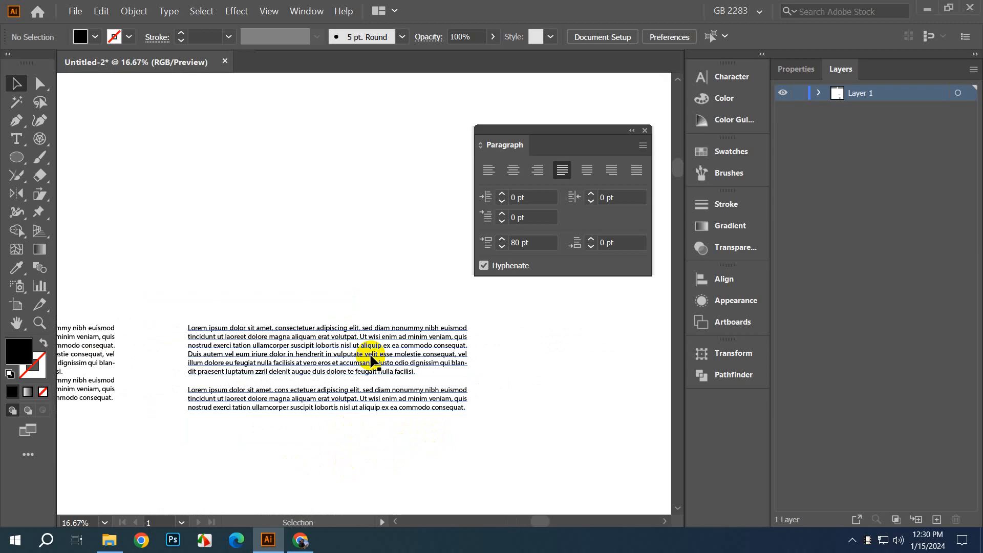
double_click(275, 398)
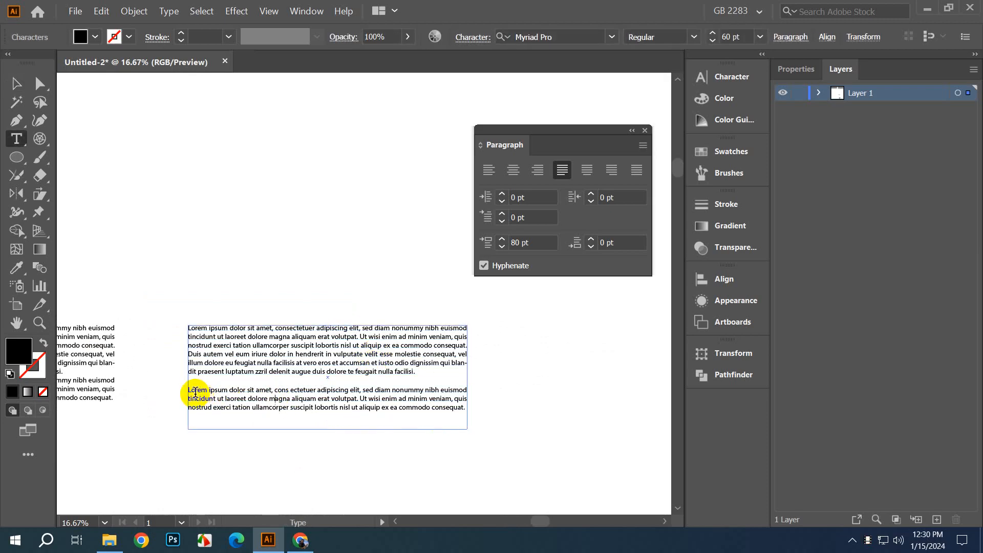
drag(185, 390, 423, 441)
key(BackSpace)
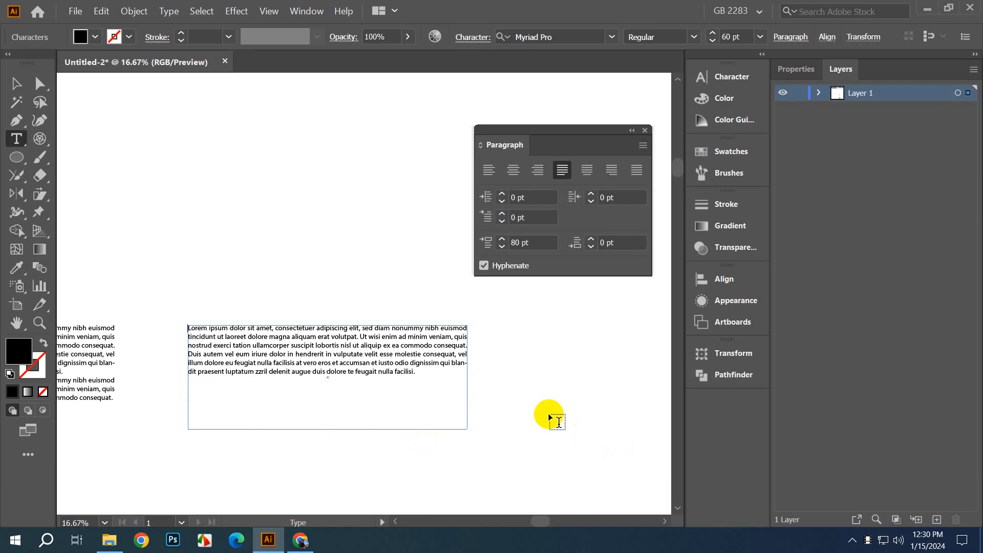
Step: Paste the cut paragraph above the remaining one and remove the extra empty line between them
key(ctrl+z)
key(ctrl+z)
key(ctrl+z)
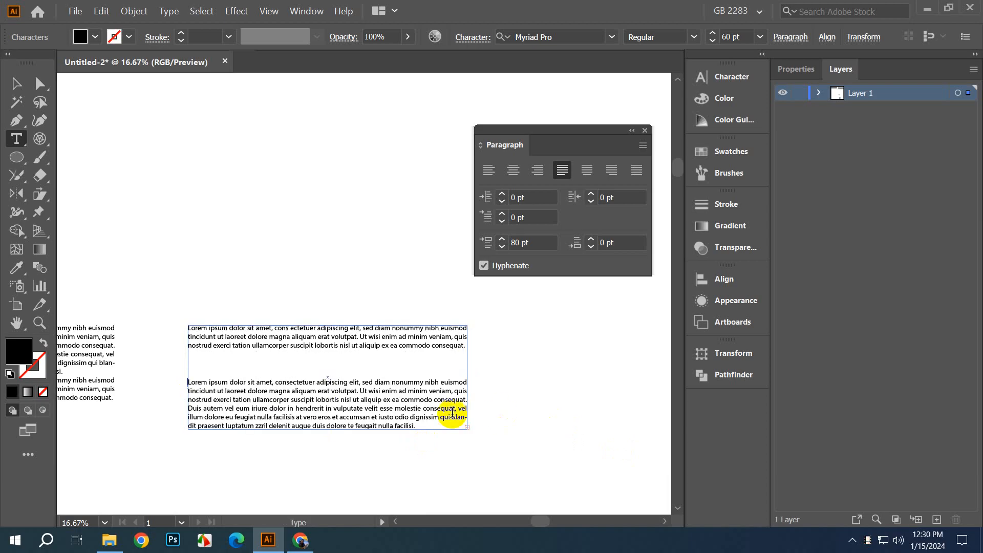
key(BackSpace)
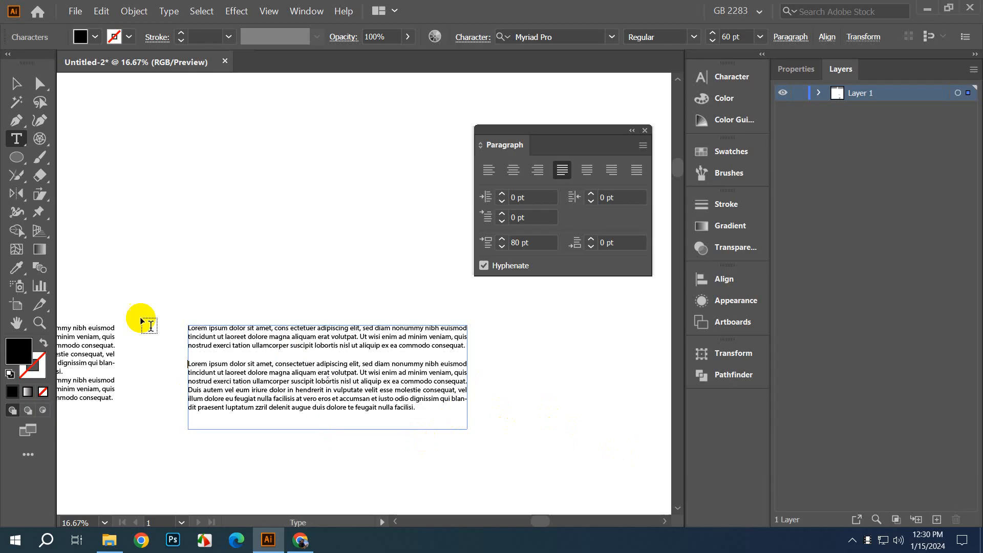
click(17, 81)
click(485, 361)
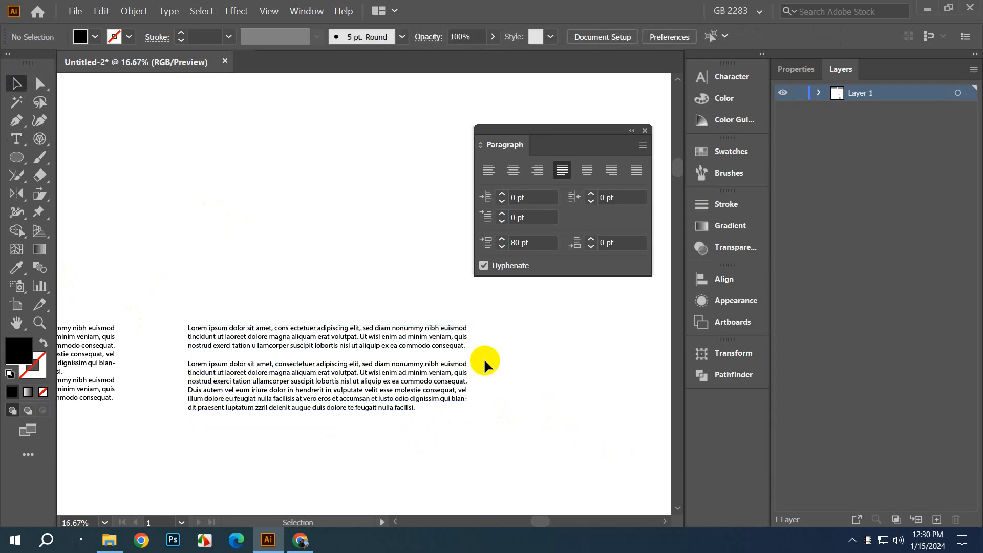
drag(566, 426, 527, 411)
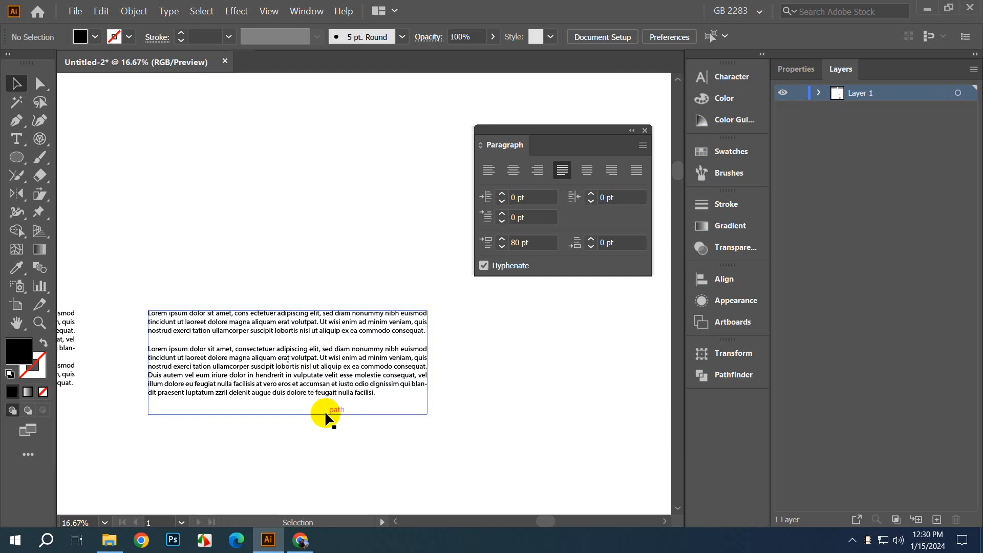
drag(475, 387, 581, 395)
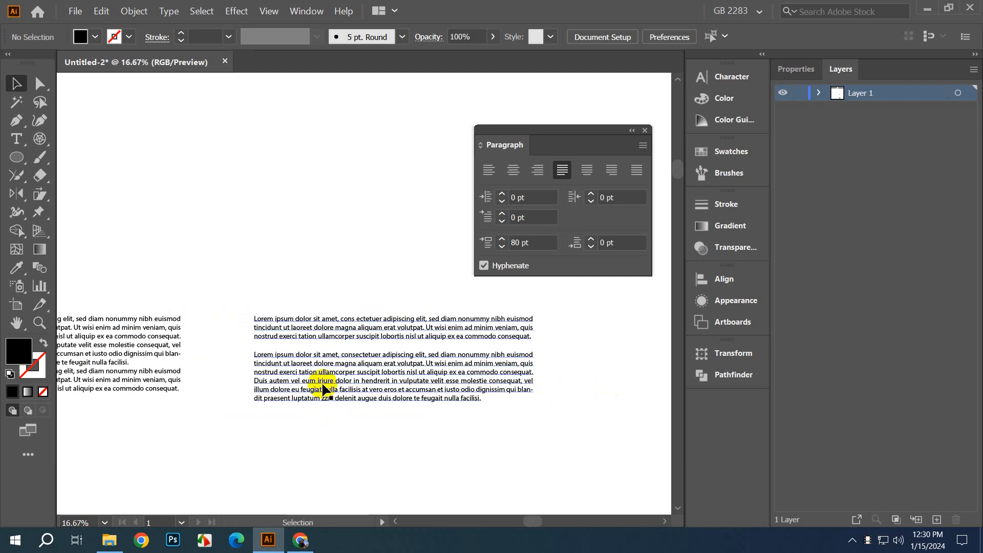
drag(361, 427, 405, 417)
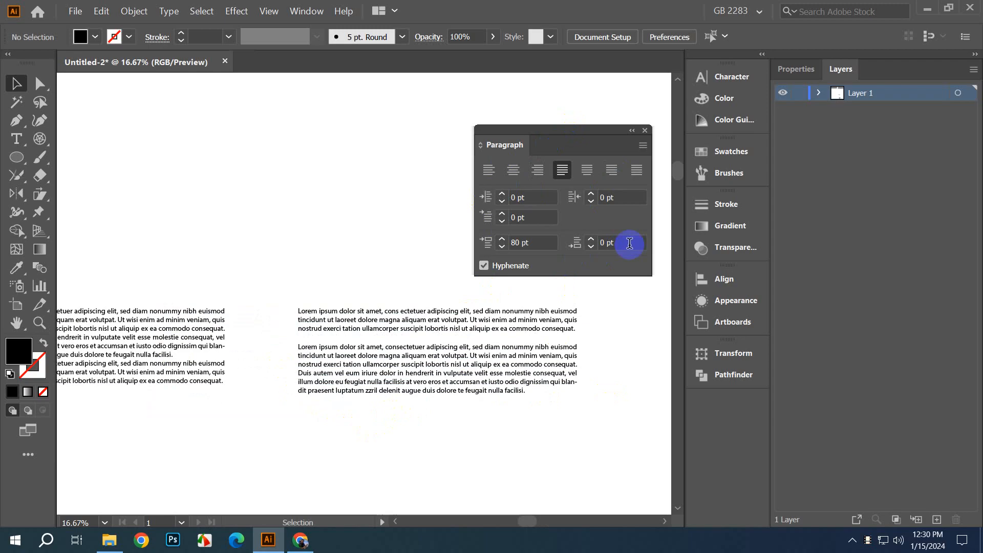
drag(394, 280, 314, 233)
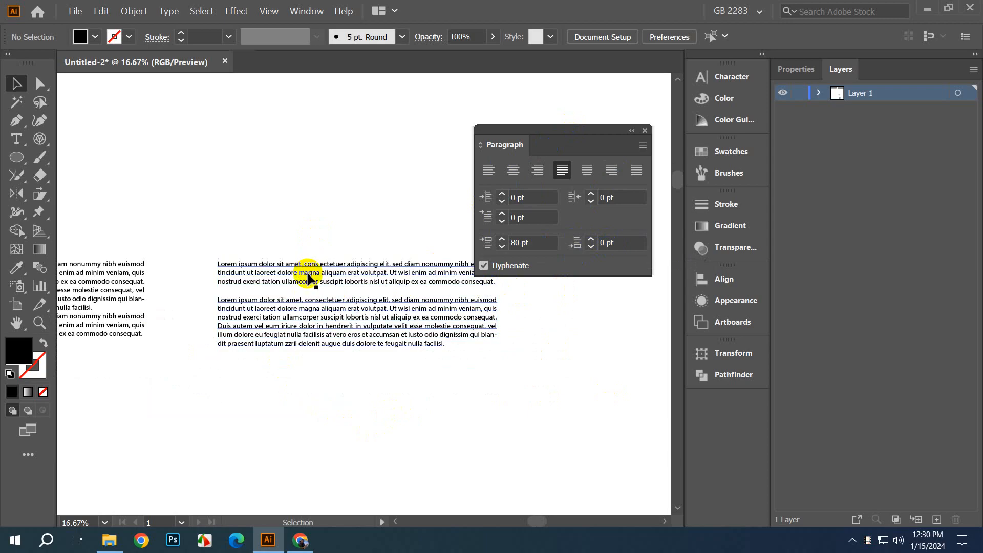
drag(296, 376, 458, 425)
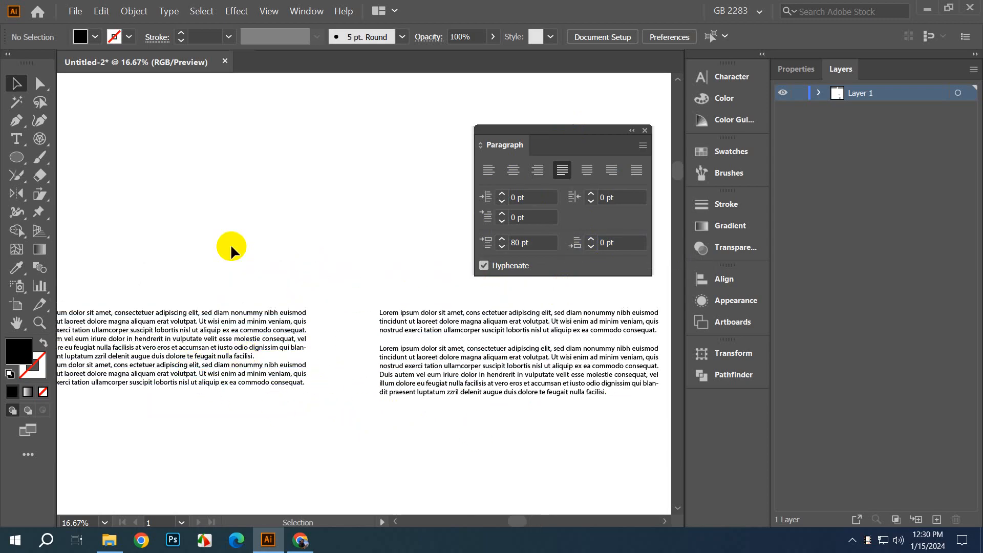
drag(384, 311, 329, 275)
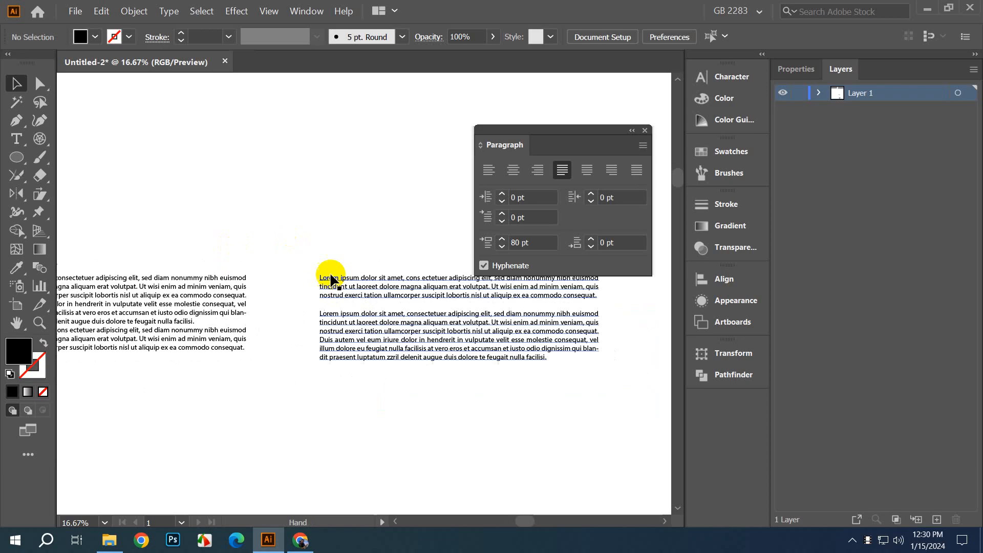
Step: Set the space after paragraph to 7 pt for the duplicated text block
drag(327, 371, 285, 373)
click(352, 343)
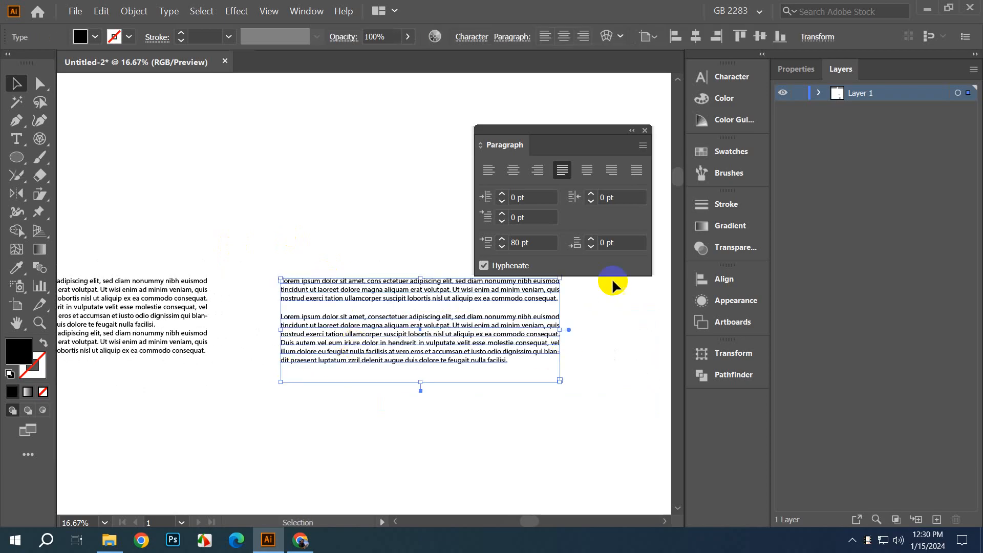
click(593, 240)
click(593, 241)
click(593, 241)
click(593, 240)
click(592, 240)
click(593, 240)
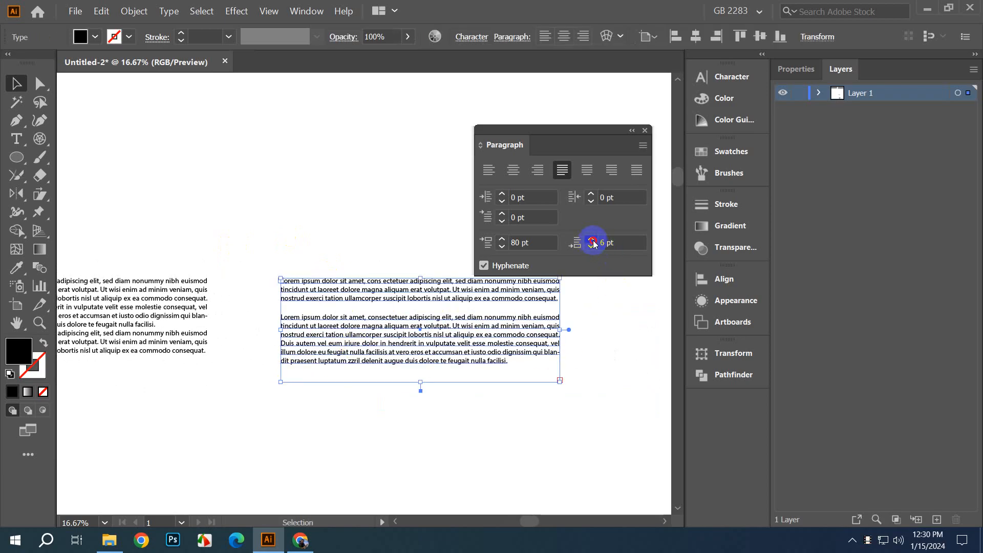
click(593, 240)
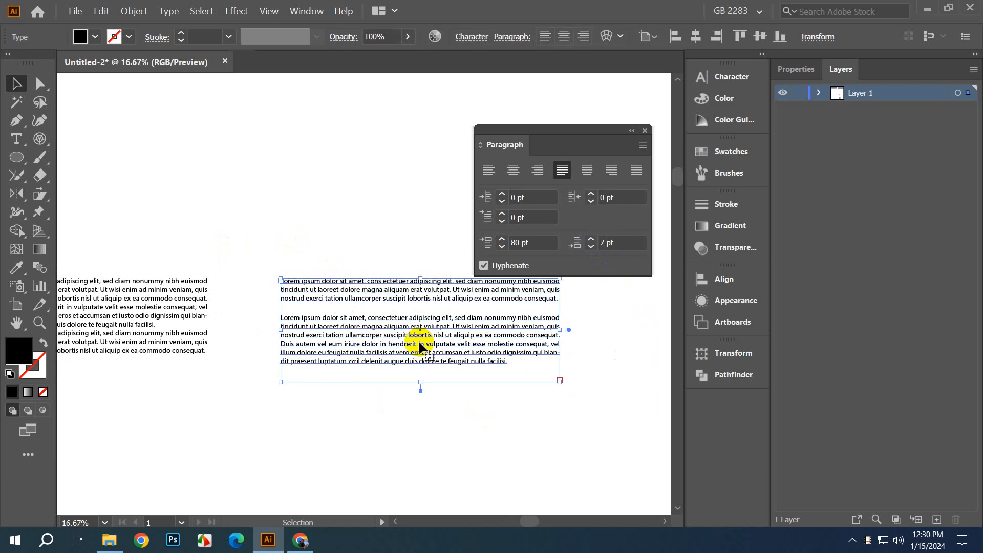
click(331, 245)
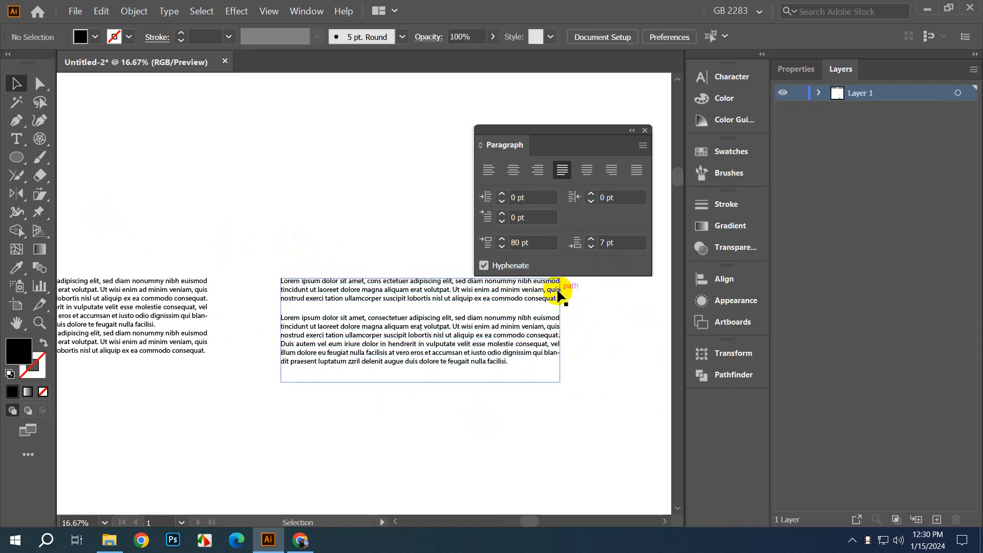
Step: Turn off hyphenation for the original 60 pt text block beside the duplicate
scroll(297, 374, left, 3)
scroll(248, 370, up, 2)
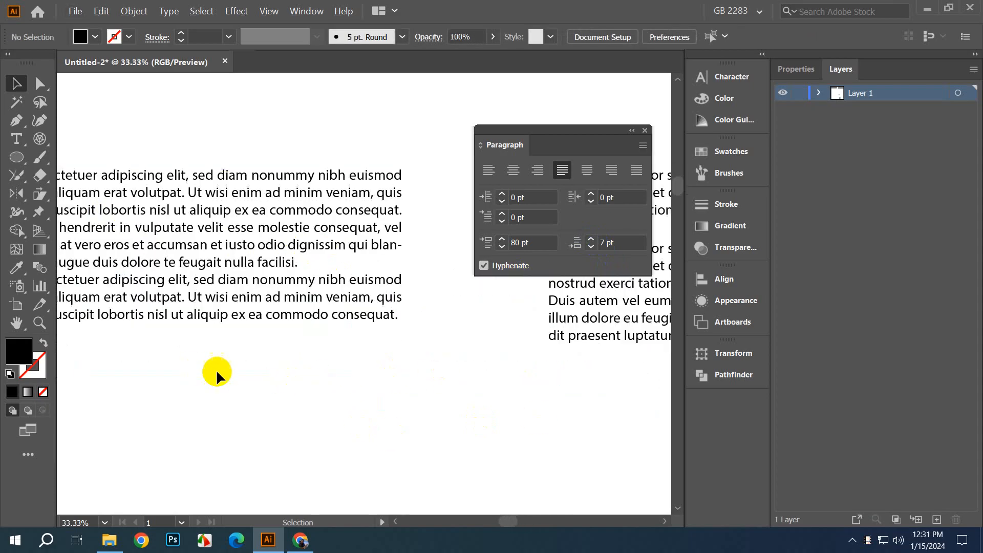
scroll(330, 372, down, 1)
drag(381, 376, 474, 439)
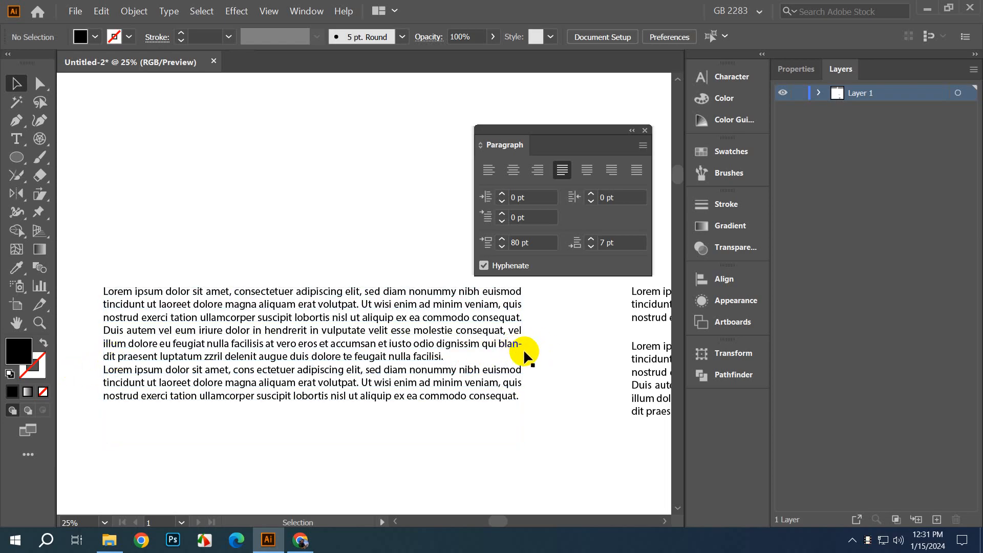
click(504, 344)
click(484, 265)
click(556, 346)
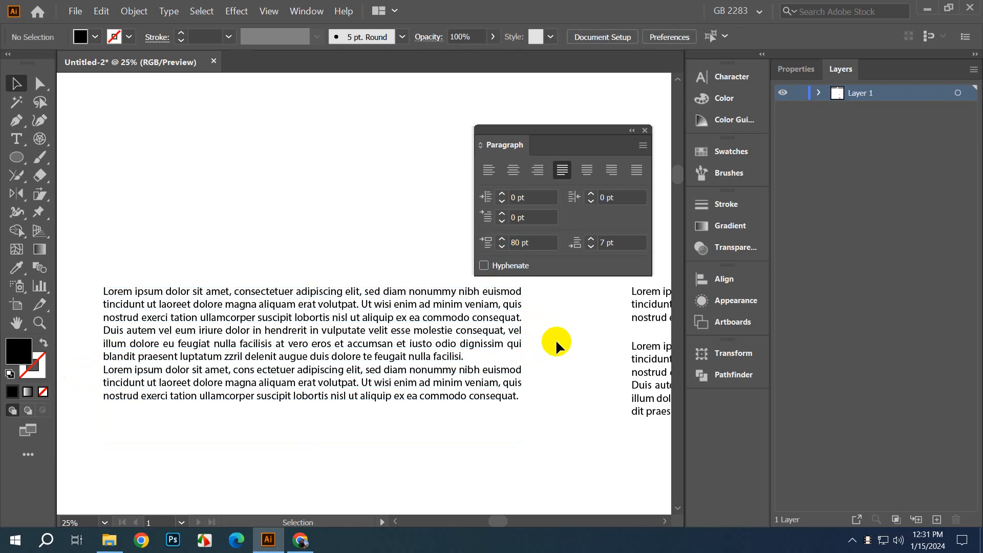
Step: Undo the last hyphenation change and narrow the original text block's frame to about half its width so the text reflows
key(ctrl+z)
click(571, 357)
scroll(571, 357, down, 2)
click(483, 341)
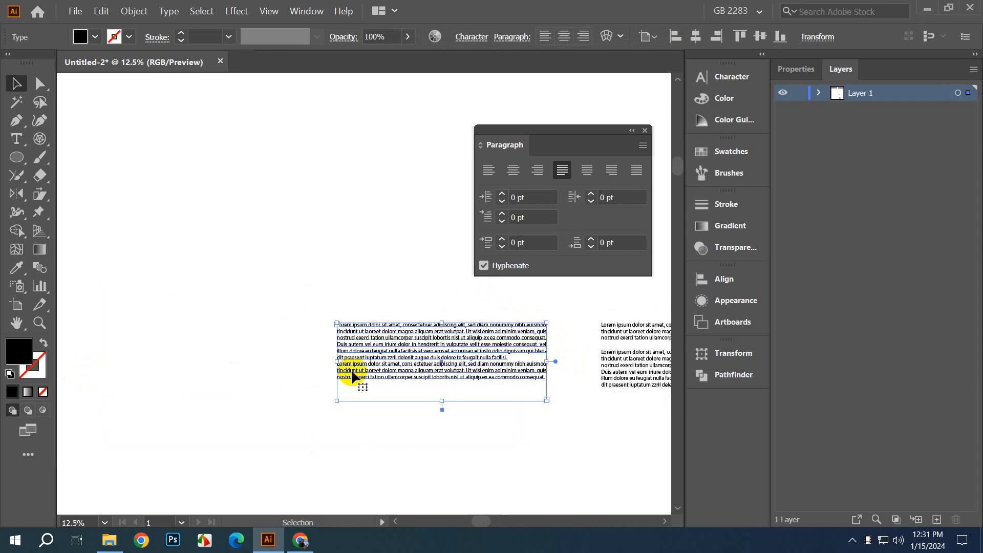
drag(338, 361, 226, 454)
click(466, 438)
scroll(509, 456, up, 2)
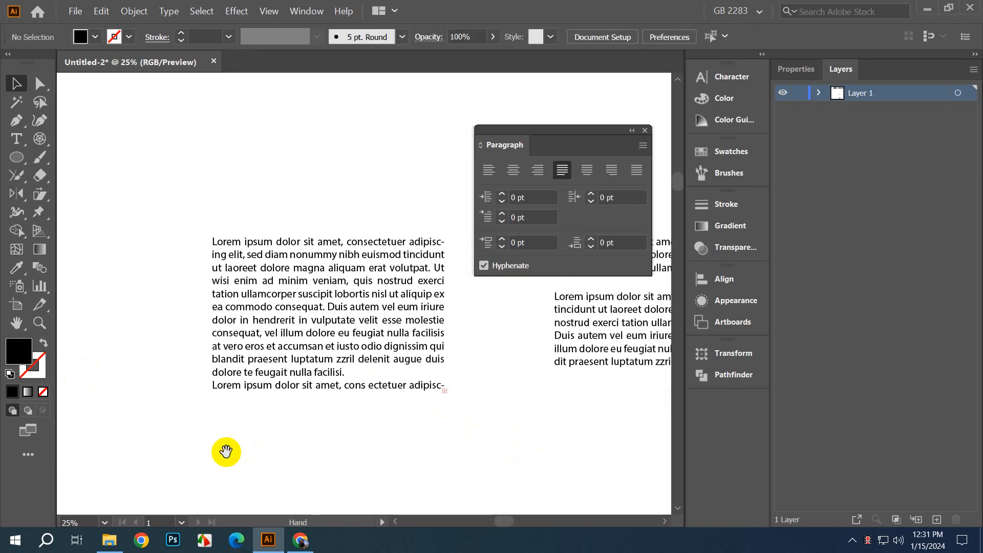
Step: Toggle hyphenation off and back on for the narrowed text block to compare the line breaks
click(406, 320)
click(484, 266)
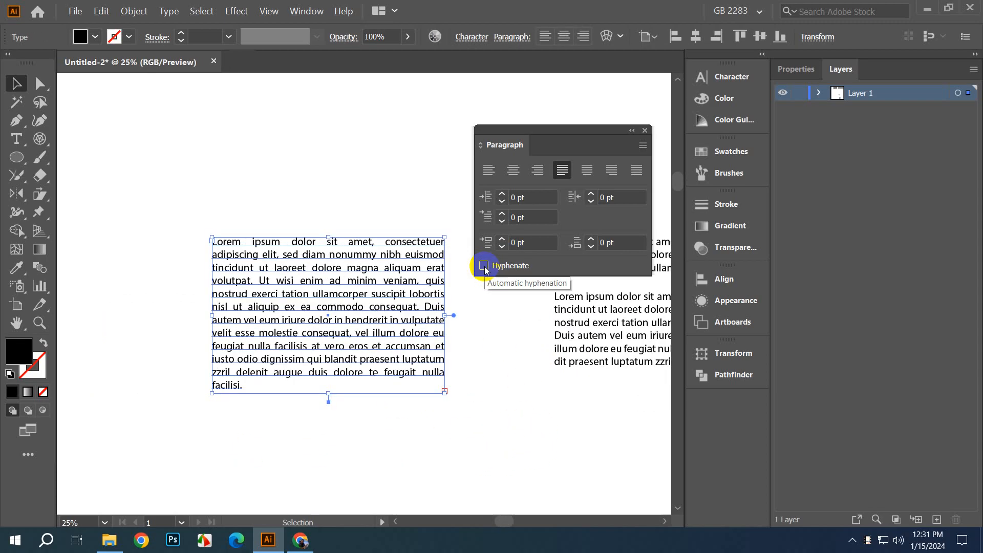
click(484, 266)
click(484, 266)
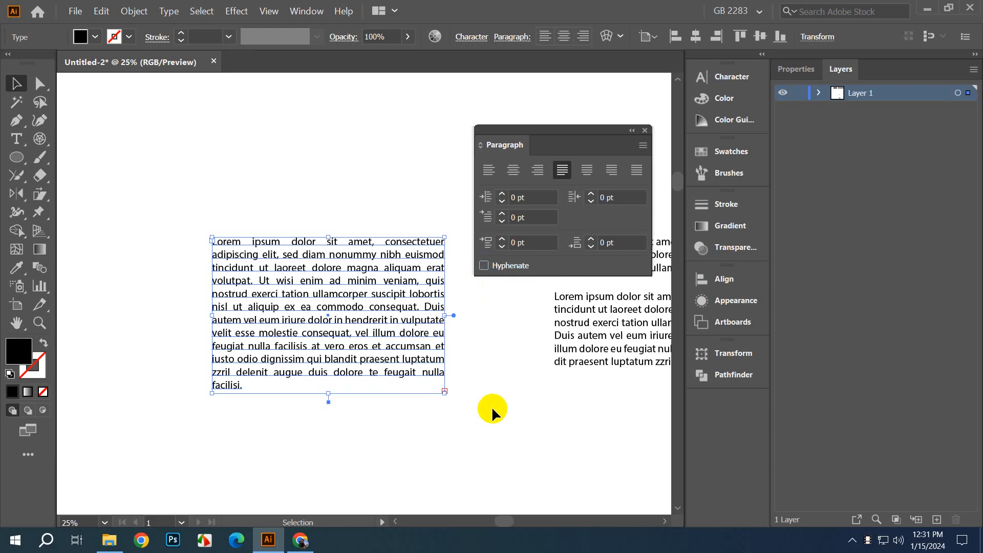
click(484, 266)
click(503, 363)
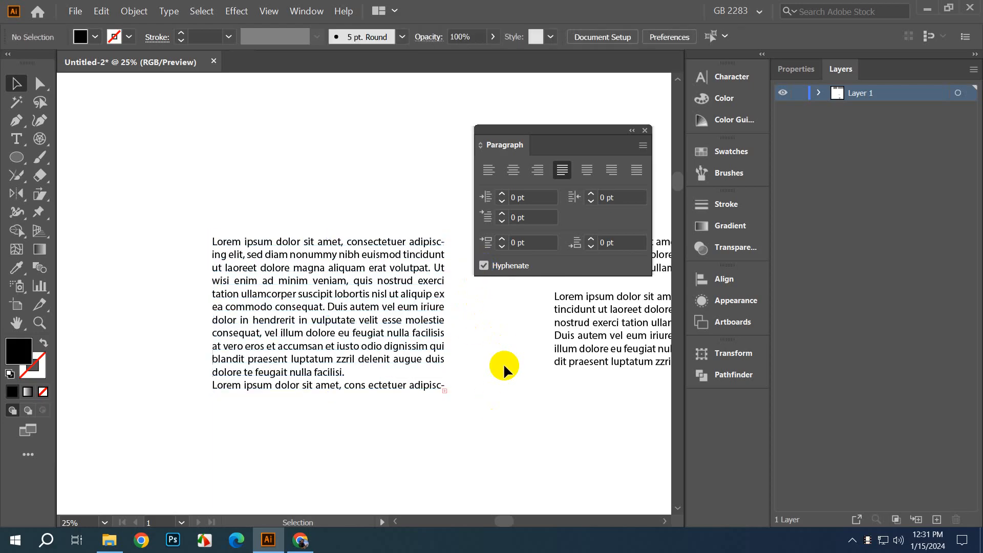
Step: Delete the narrowed text block together with the two-paragraph text block beside it
scroll(479, 379, down, 2)
scroll(301, 308, right, 3)
scroll(301, 307, up, 1)
drag(276, 300, 517, 443)
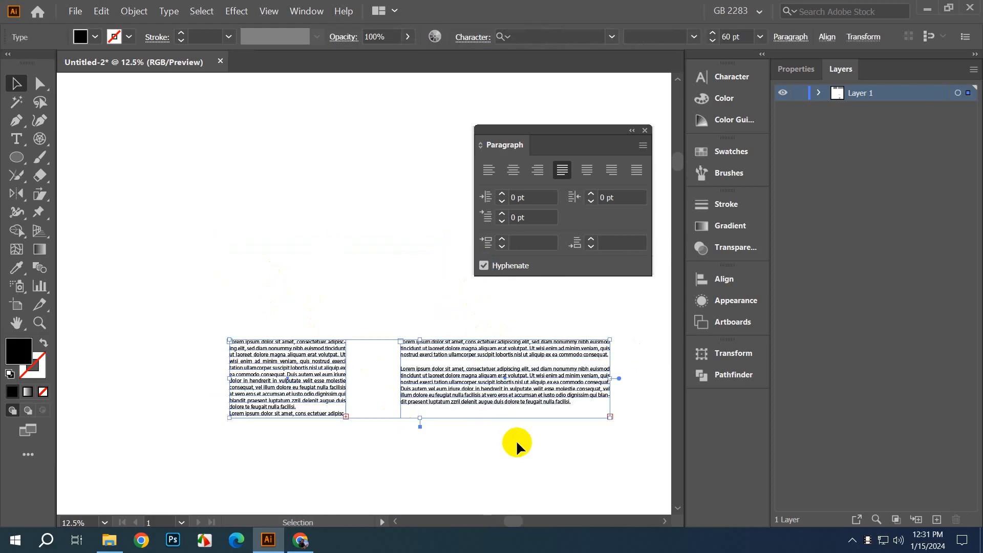
key(Delete)
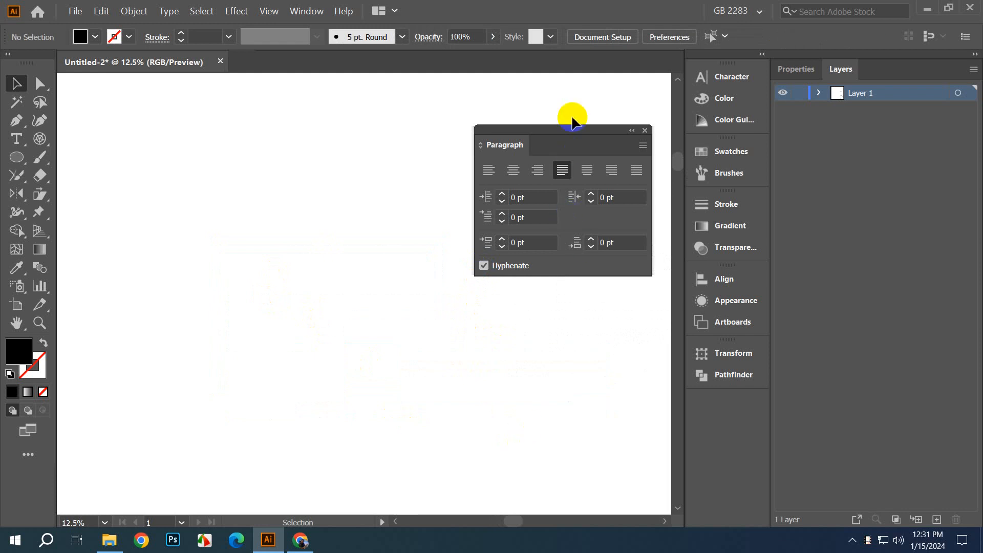
Step: Dock the floating Paragraph panel beneath Character and delete all remaining text objects from the artboard
mouse_move(571, 129)
mouse_down()
mouse_move(727, 104)
mouse_move(724, 157)
mouse_move(742, 93)
mouse_up()
scroll(377, 297, down, 4)
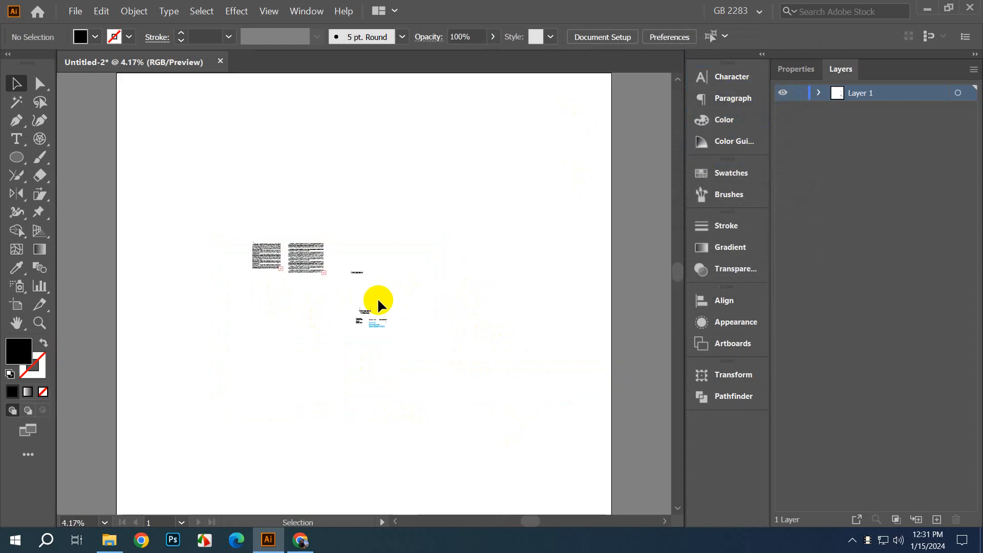
key(alt+space)
click(287, 302)
drag(232, 177, 404, 303)
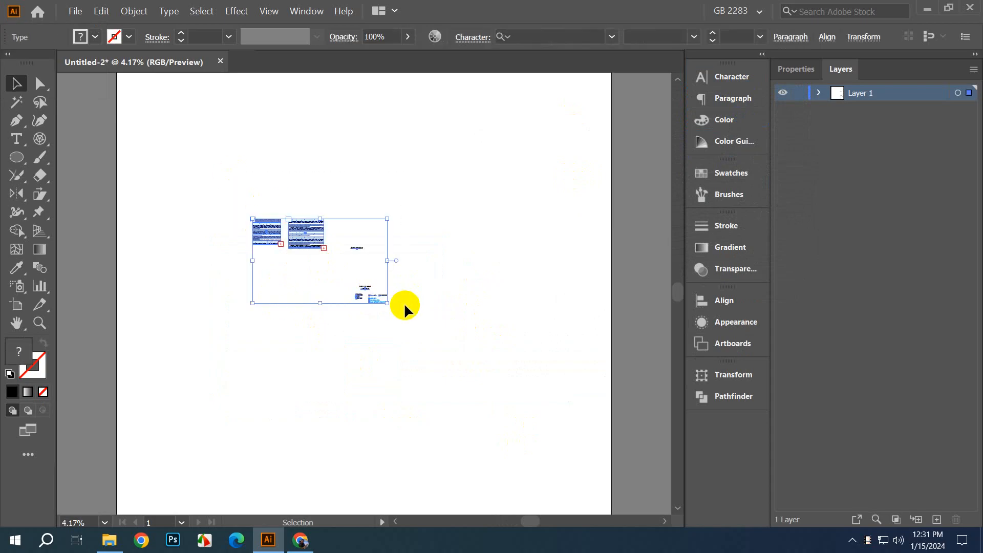
key(Delete)
scroll(382, 302, up, 2)
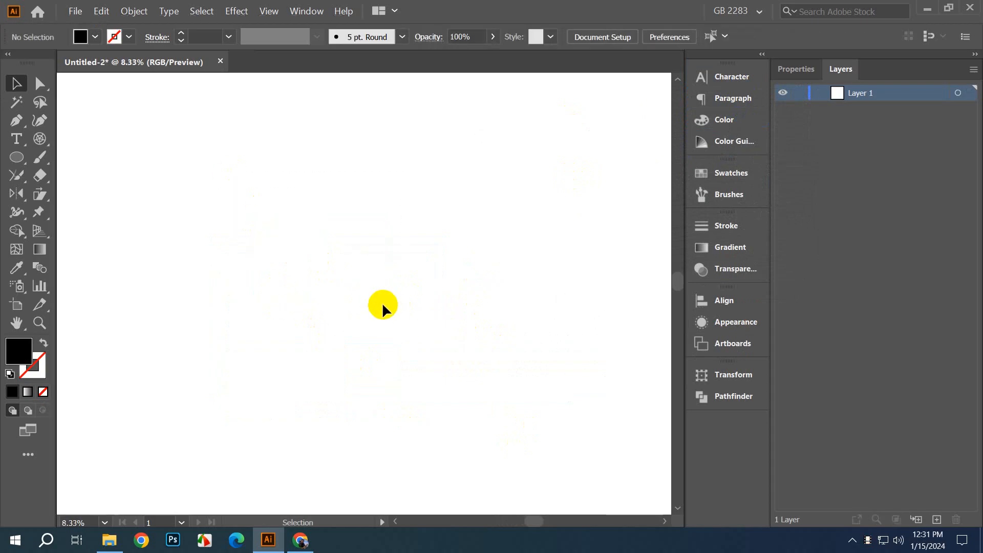
Step: Switch to File Explorer and look inside the Class Document folder on Local Disk (D:)
key(alt+Tab)
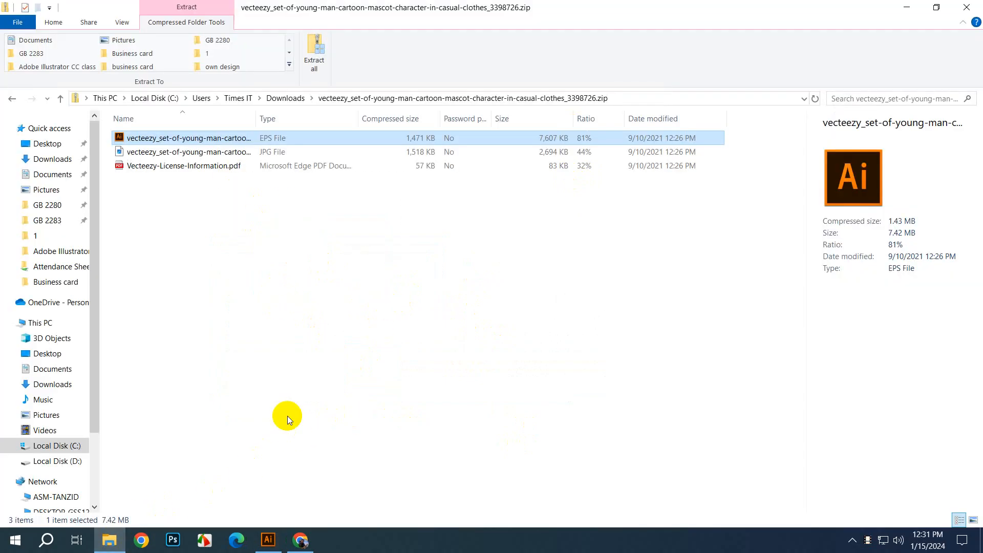
click(291, 354)
scroll(77, 402, down, 2)
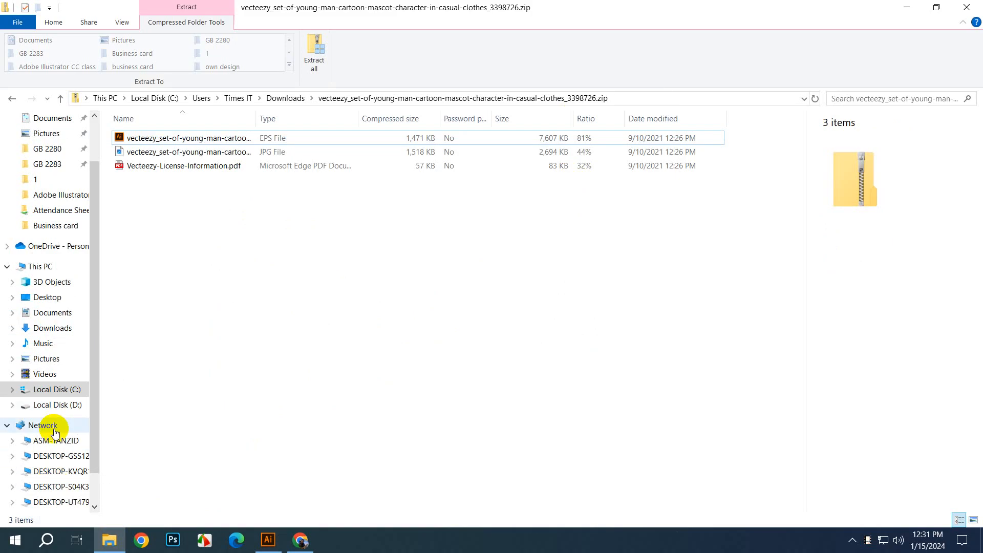
click(58, 405)
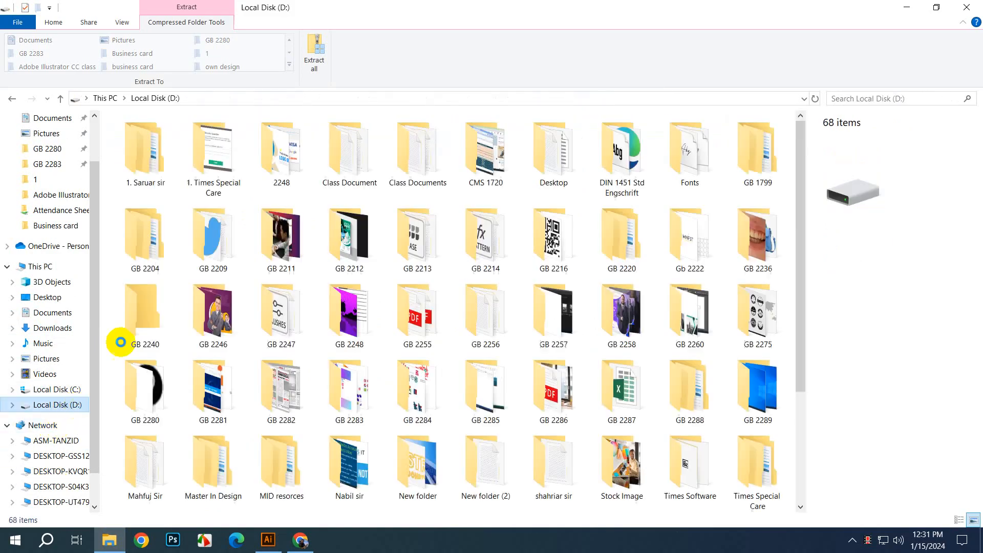
click(338, 154)
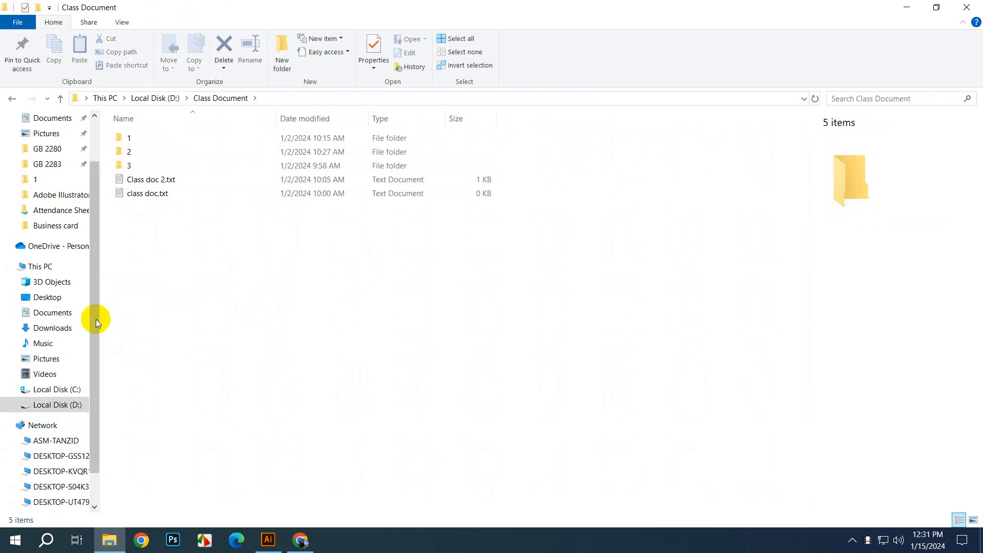
Step: Open the Course Documents folder inside the Class Presentation share on SERVER-PC
scroll(46, 475, down, 1)
click(47, 486)
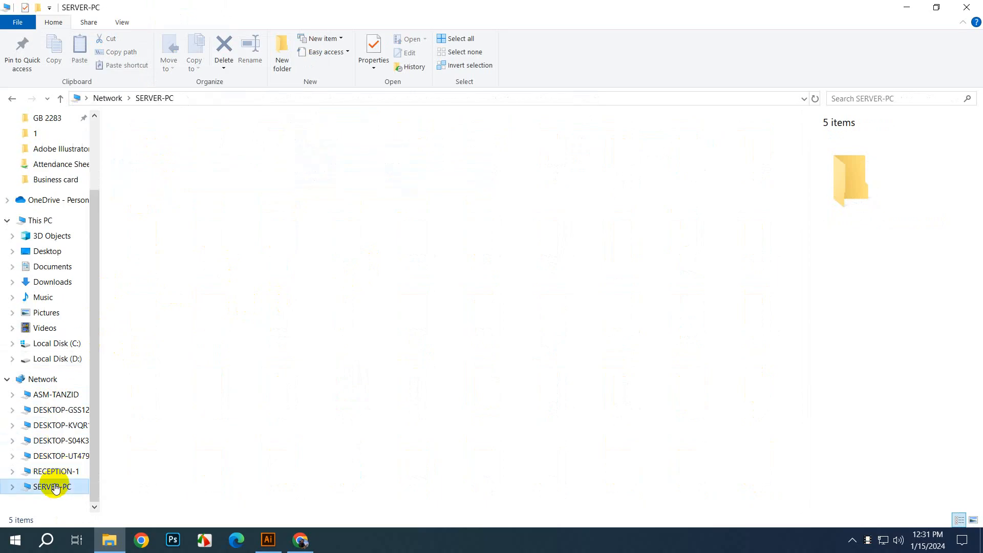
click(327, 144)
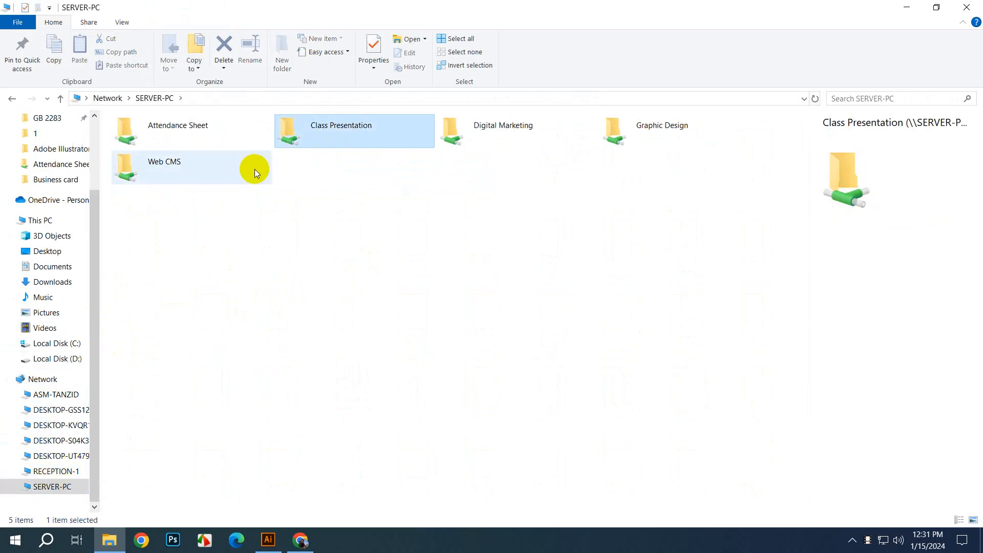
double_click(406, 135)
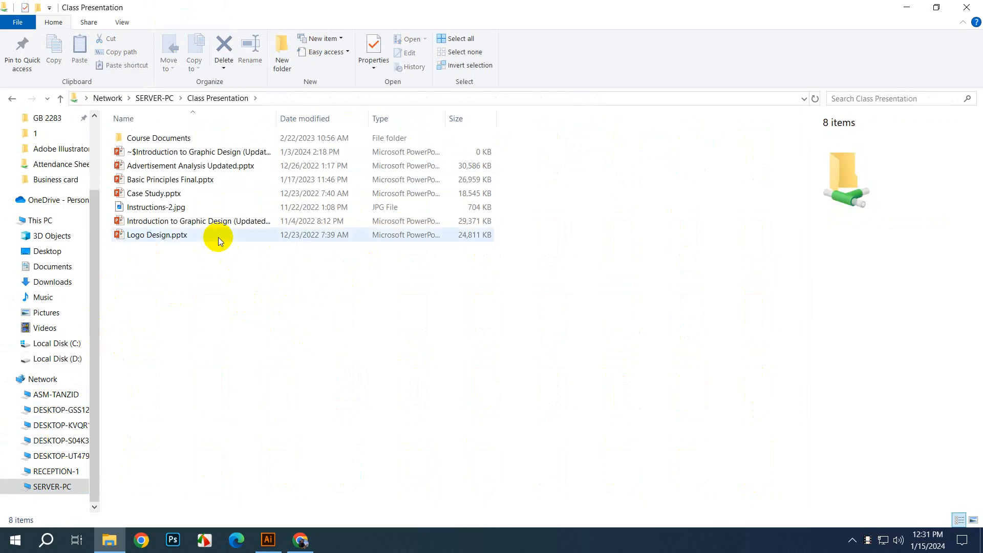
click(180, 138)
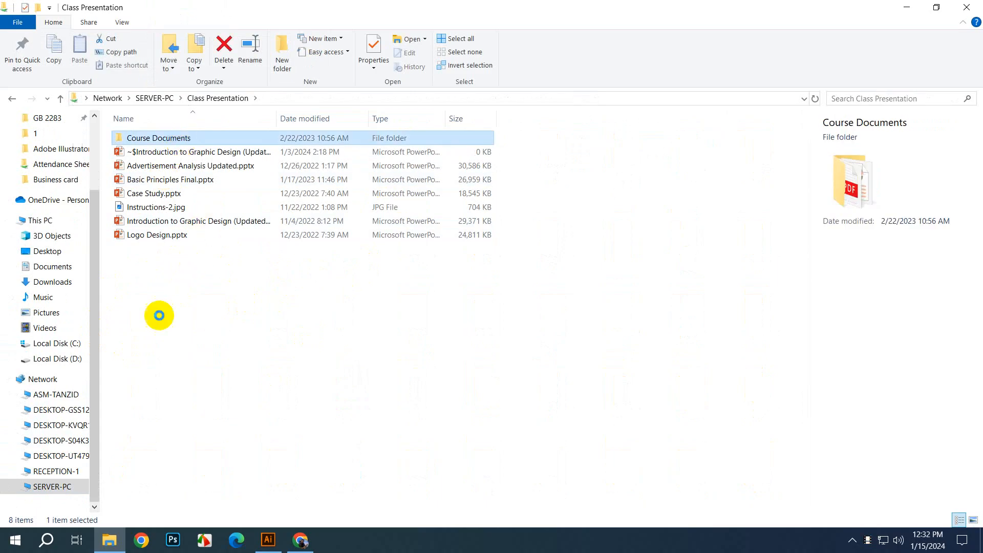
key(Return)
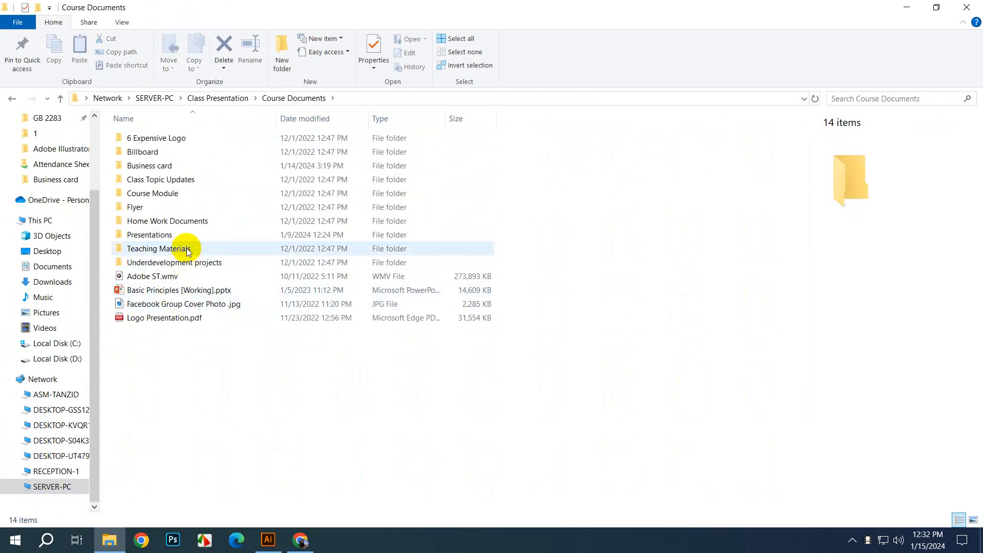
Step: Go to Home Work Documents > Adobe Illustrator > Class 05 and open Newspaper Template 01.jpg for viewing
click(182, 225)
key(Return)
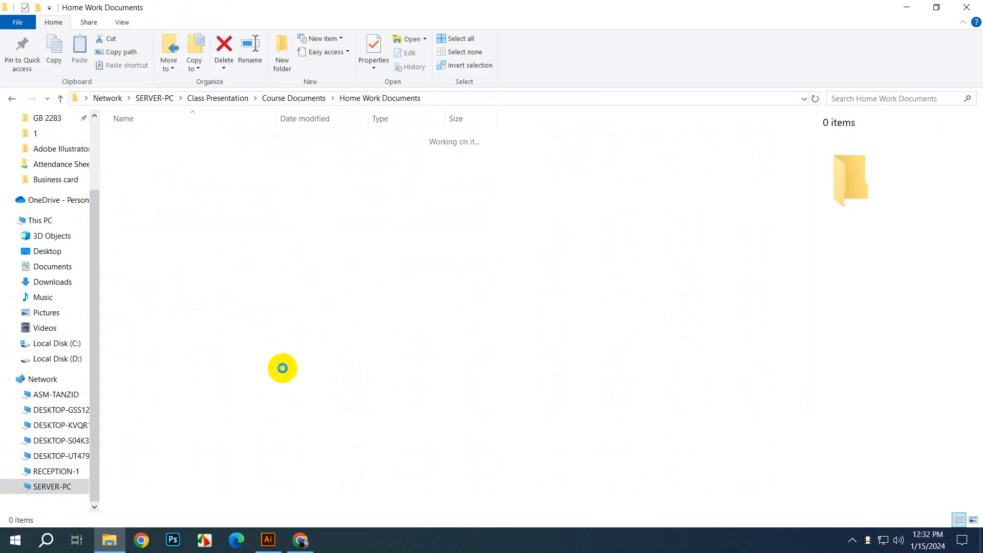
click(154, 138)
key(Return)
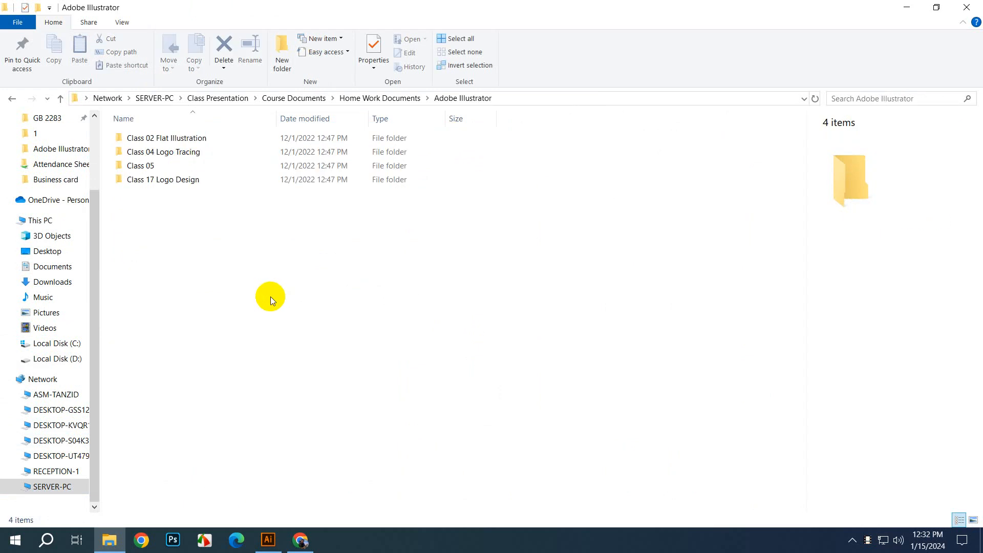
click(147, 169)
key(Return)
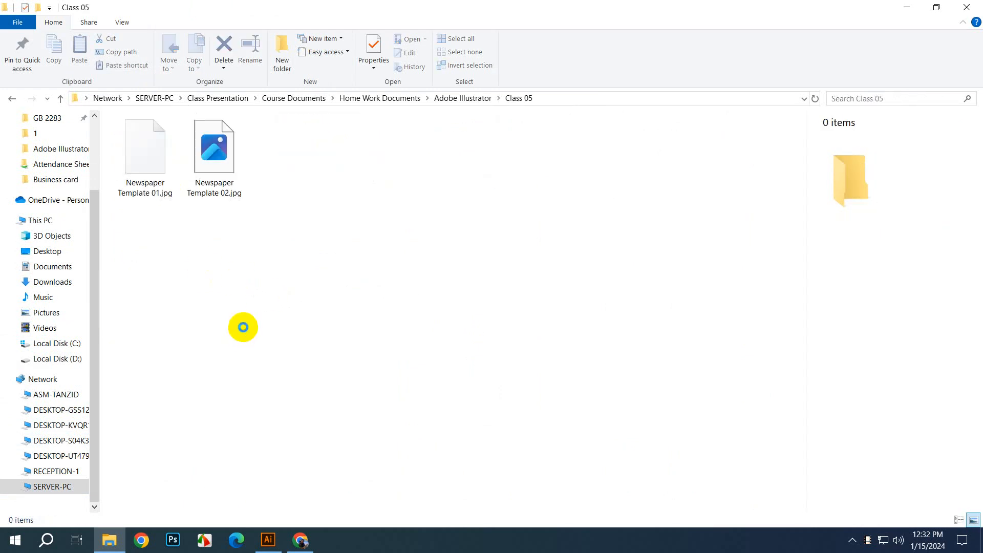
double_click(146, 152)
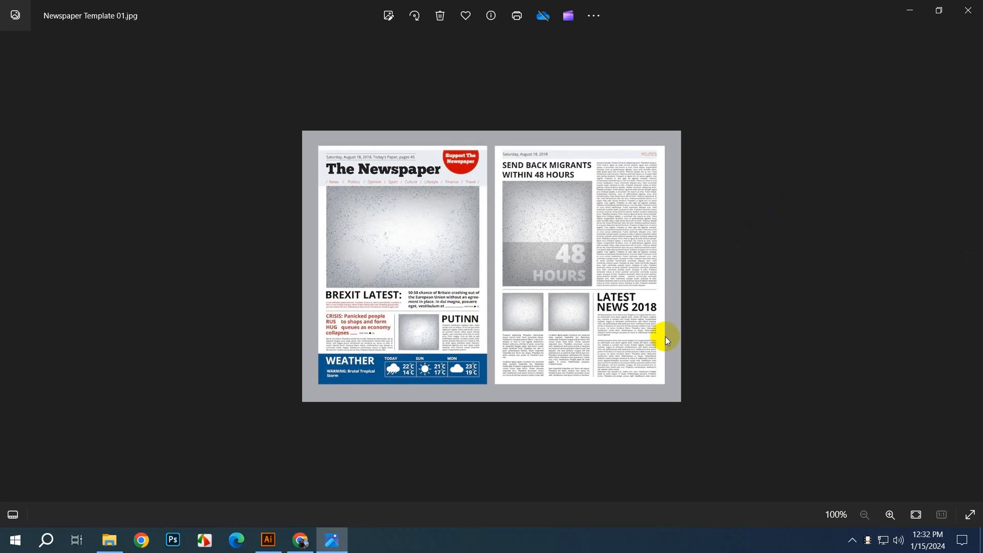
Step: Switch back to Illustrator and close the Untitled-2 document without saving it
click(264, 542)
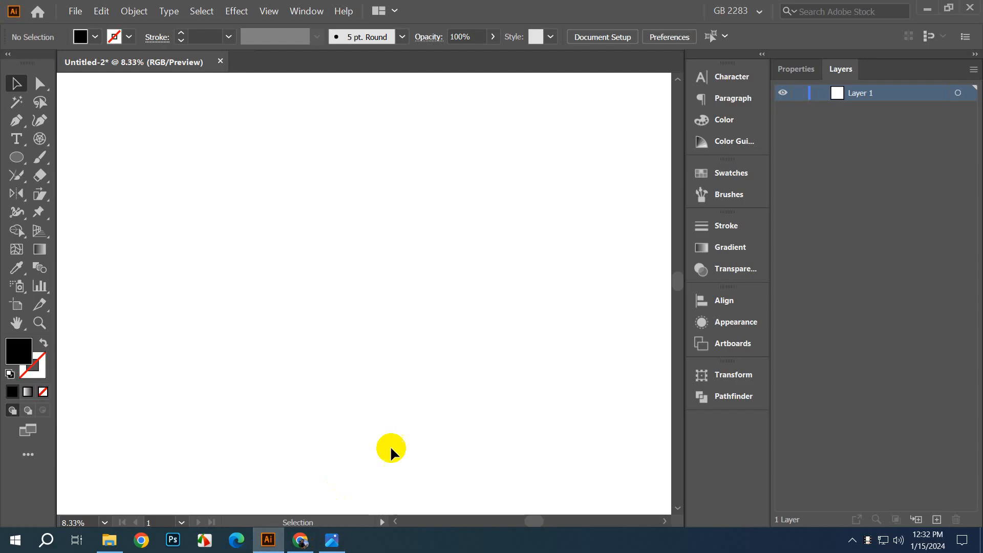
click(221, 61)
click(543, 289)
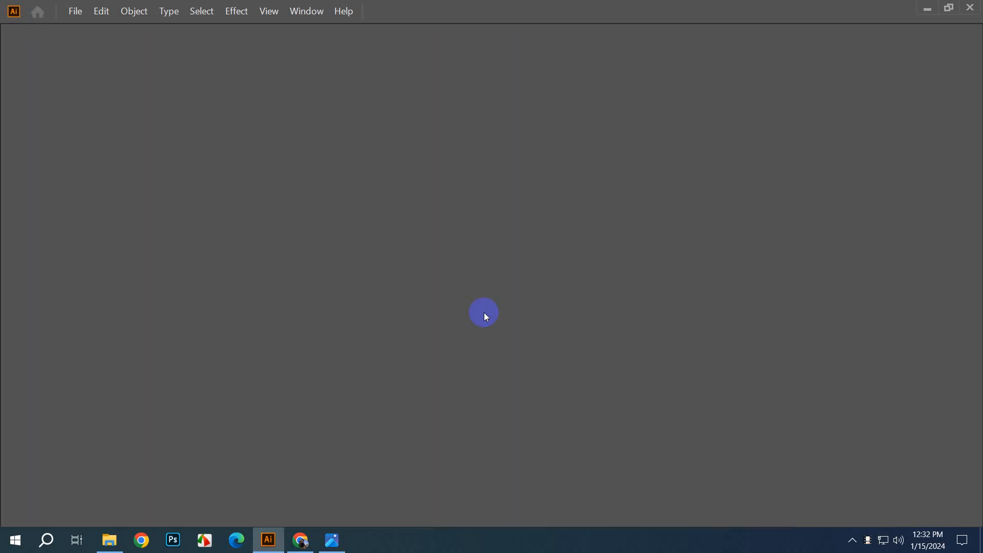
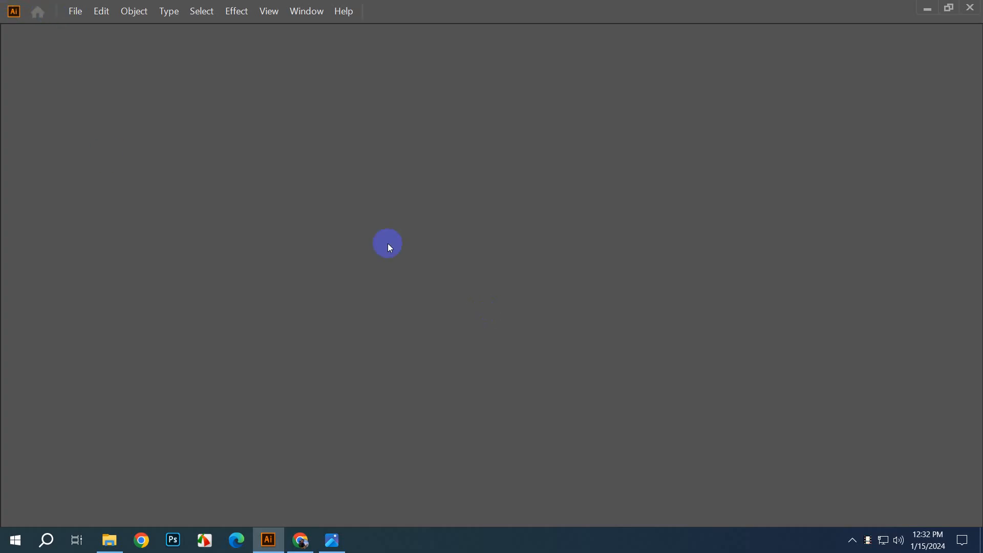
Step: Start a new print document with the A4 preset and set its units to inches
click(72, 10)
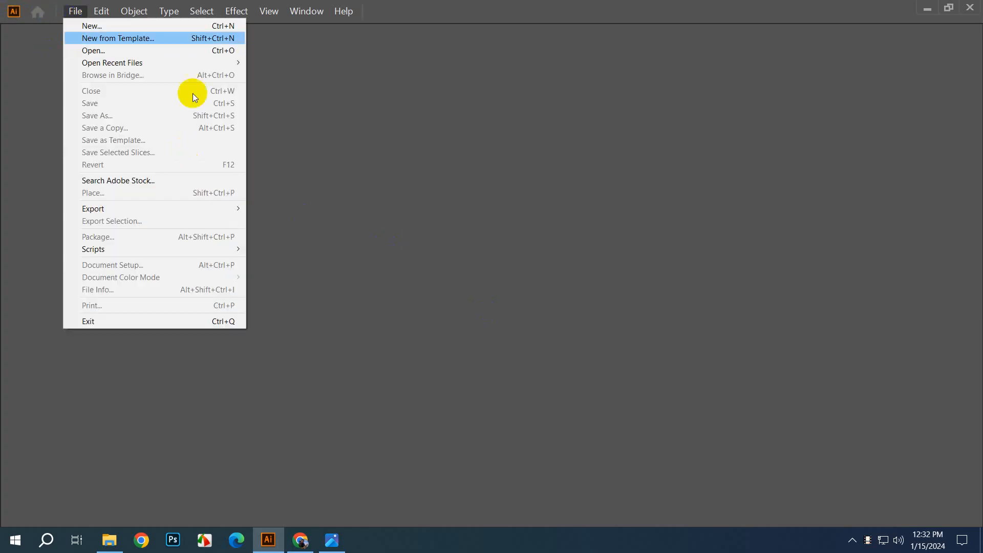
mouse_move(146, 18)
click(80, 24)
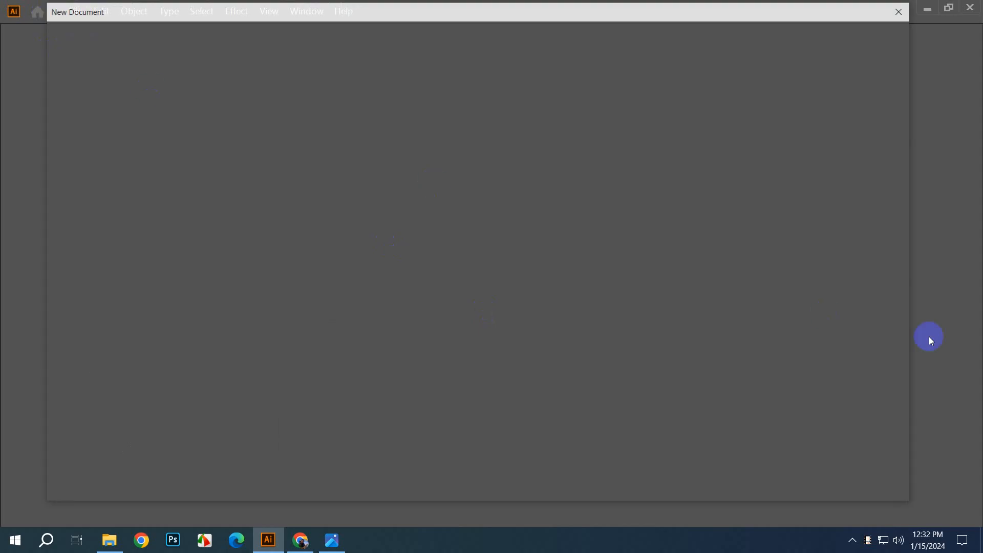
click(540, 35)
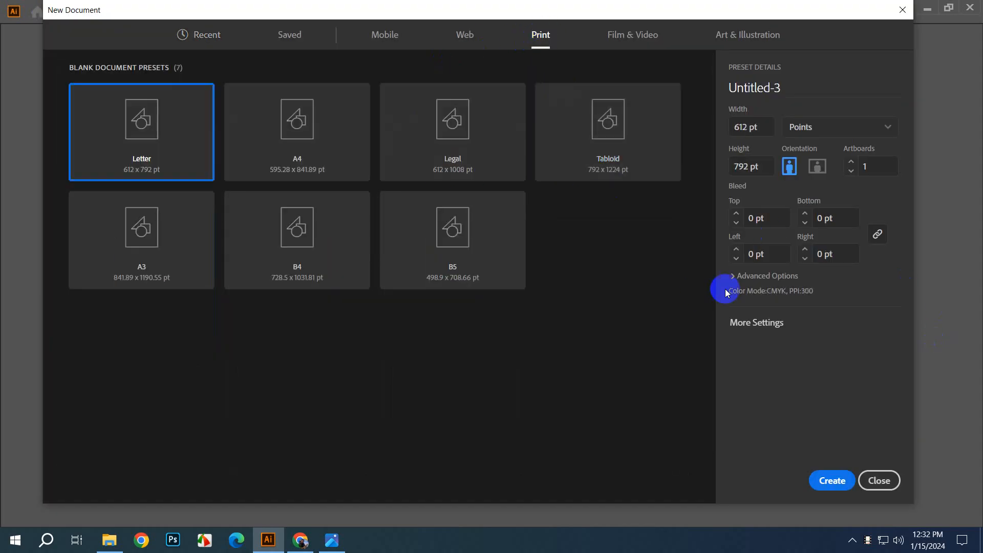
click(795, 123)
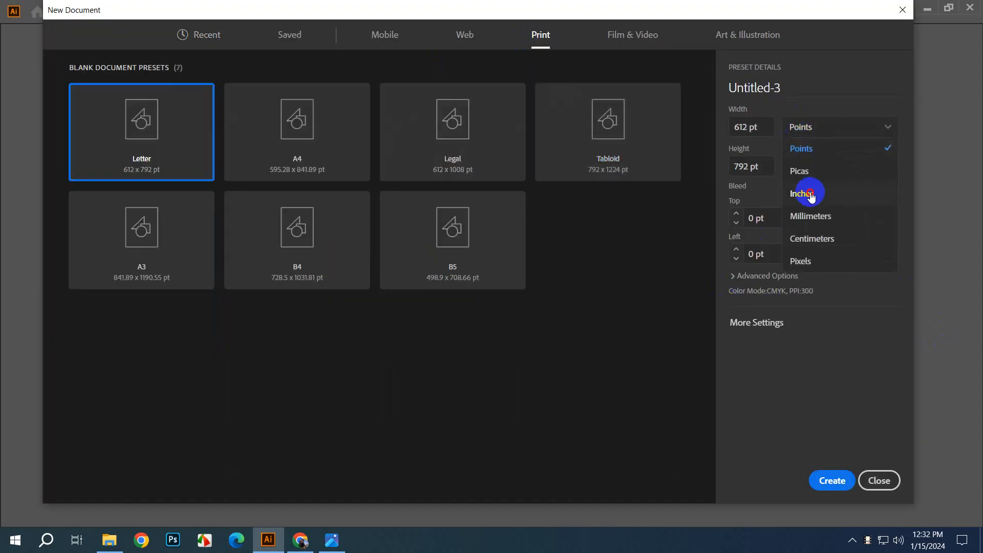
click(809, 254)
click(287, 150)
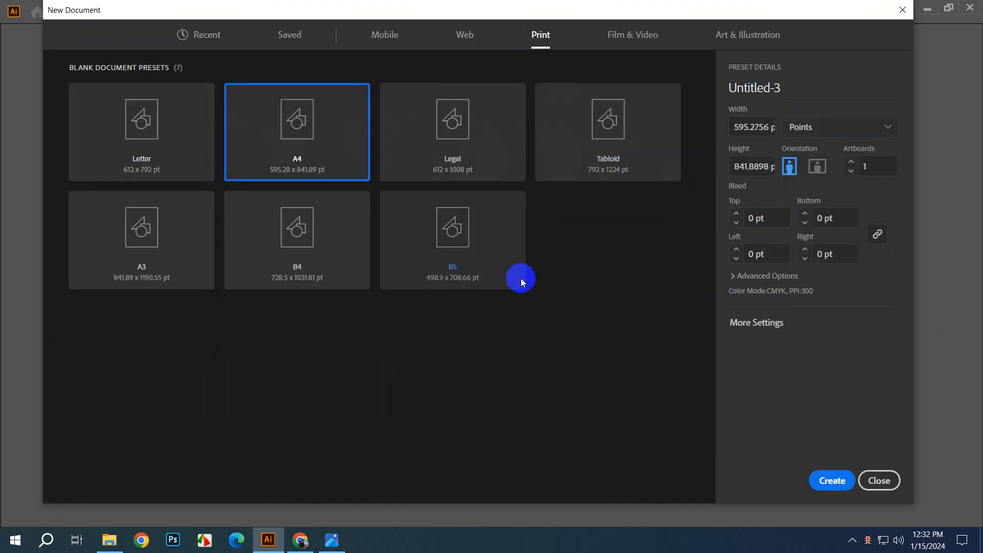
click(825, 126)
click(846, 194)
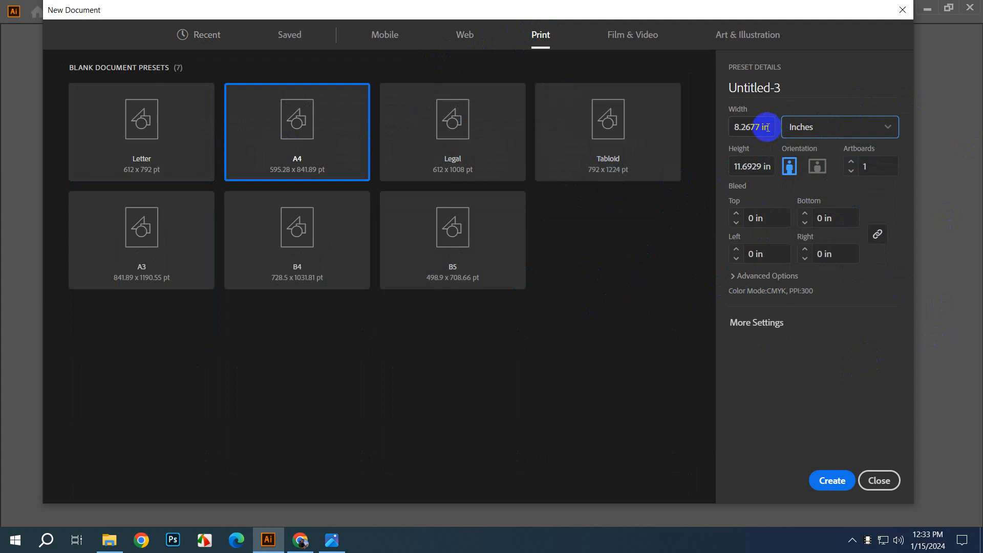
Step: Set the new document's color mode to RGB in the advanced options and create the document
click(831, 482)
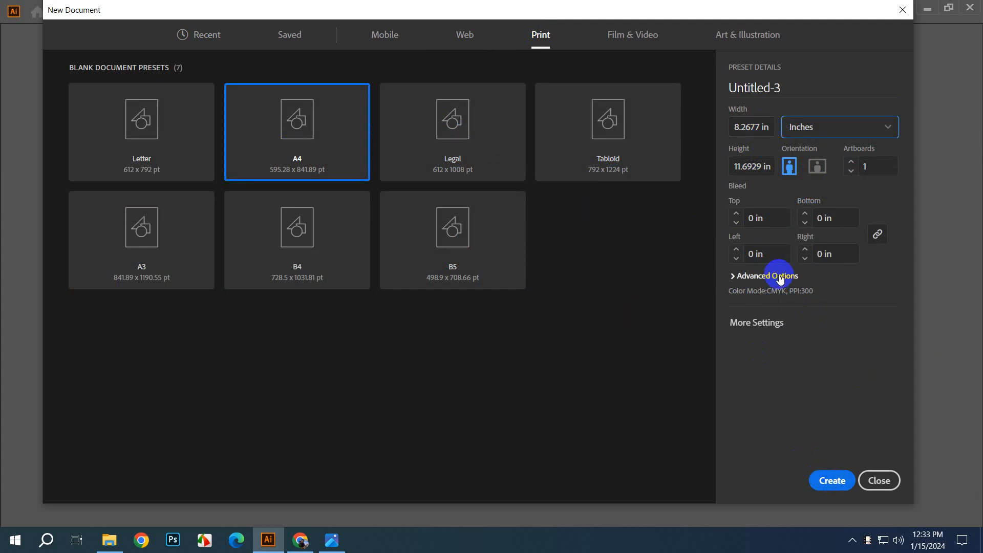
click(778, 275)
click(788, 308)
click(768, 329)
click(837, 471)
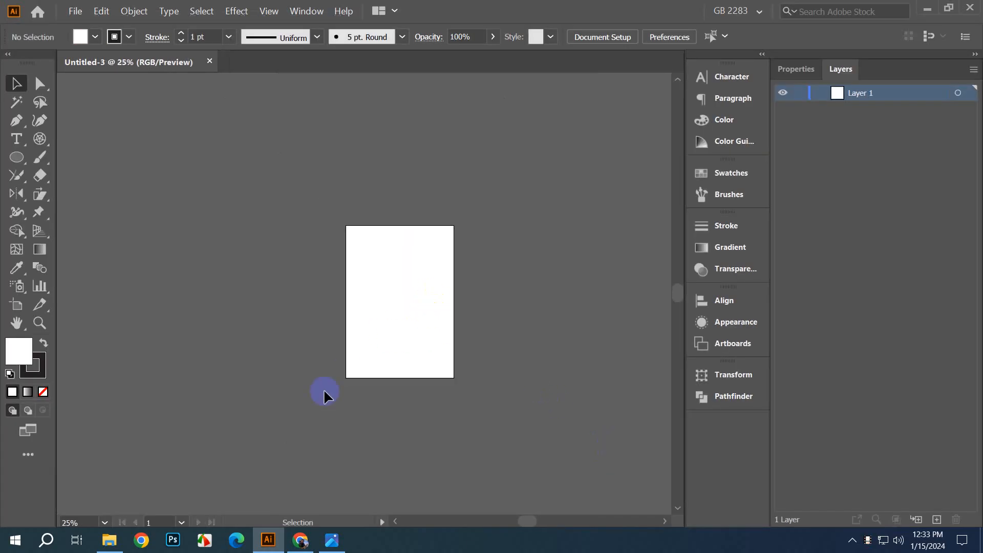
Step: Place Newspaper Template 01.jpg from the Class 05 folder into the new Illustrator document, beside the A4 artboard
click(109, 540)
click(188, 435)
click(151, 165)
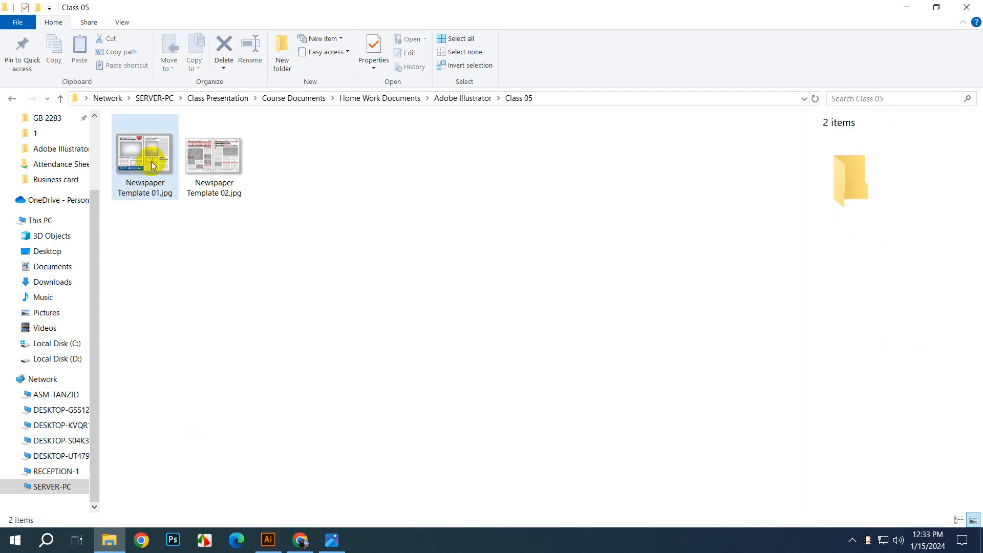
click(197, 191)
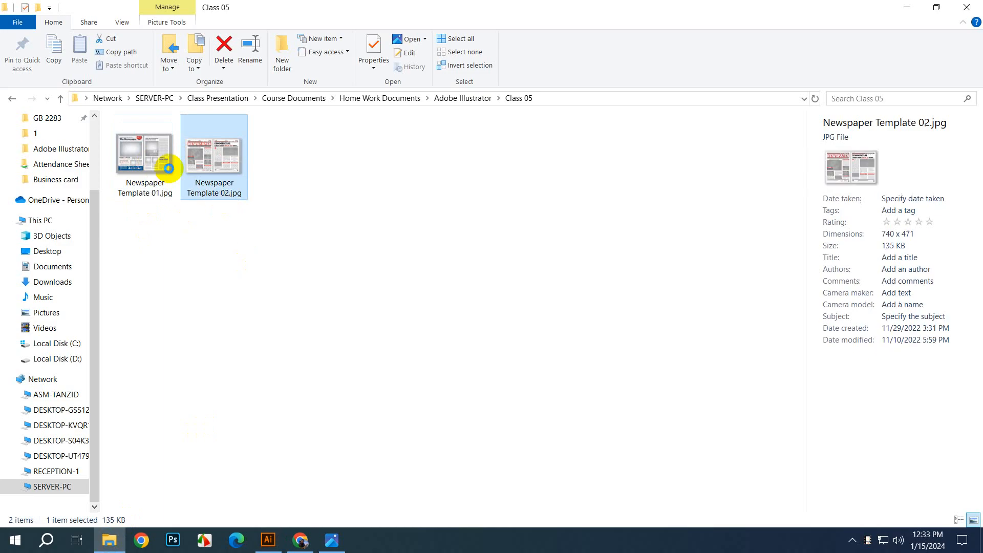
click(168, 168)
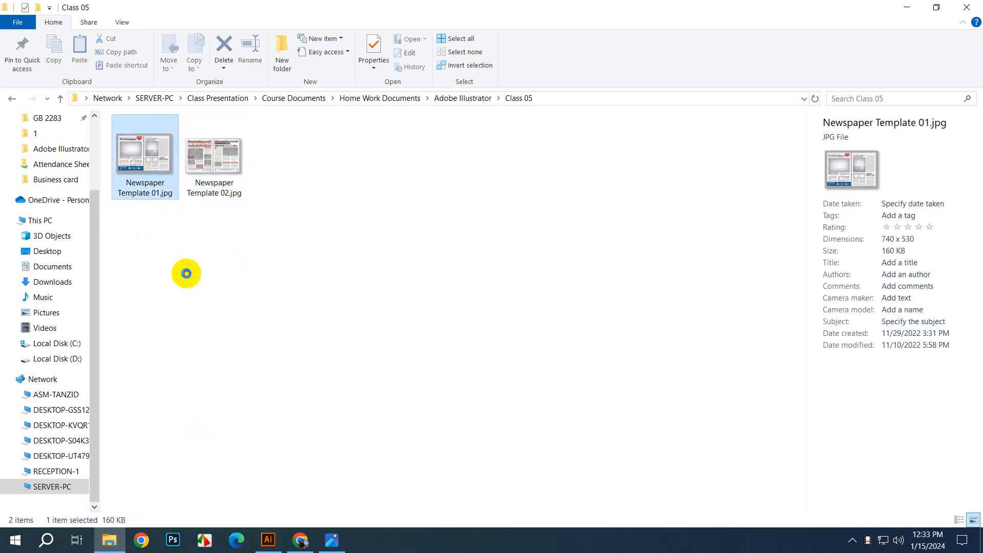
drag(186, 273, 582, 324)
scroll(407, 326, up, 2)
scroll(373, 220, down, 3)
click(564, 342)
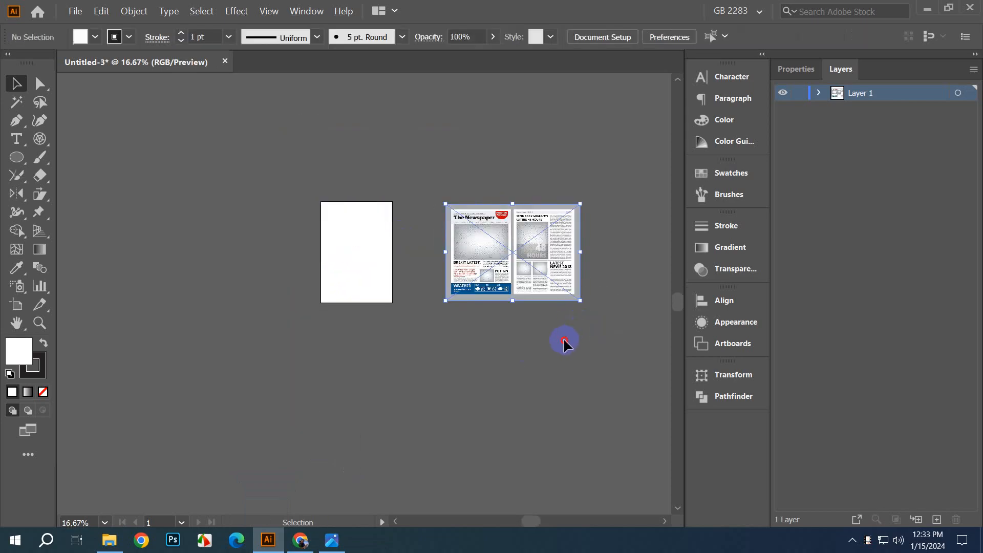
Step: Embed the linked newspaper template image in the document
drag(522, 326, 589, 400)
scroll(383, 328, up, 2)
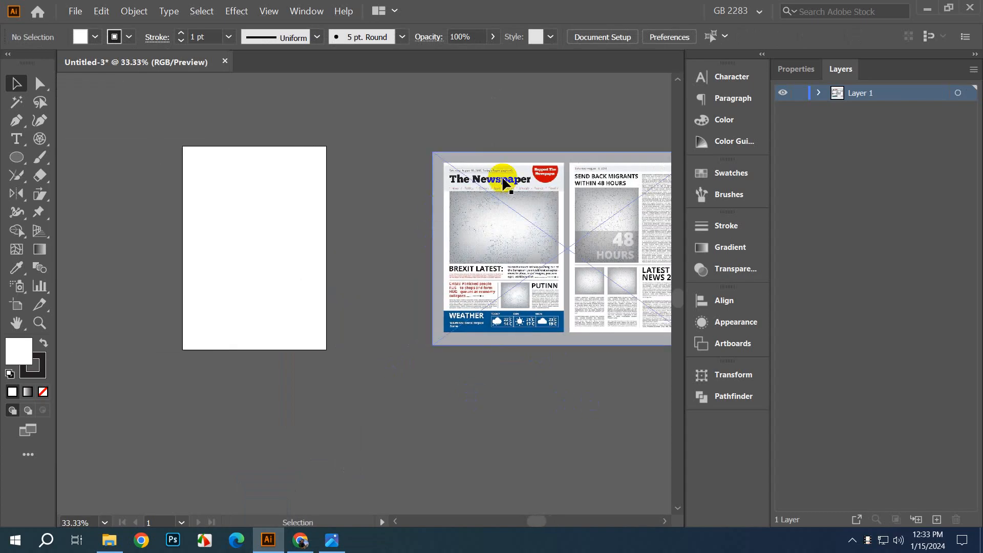
drag(503, 179, 377, 186)
click(500, 247)
click(259, 37)
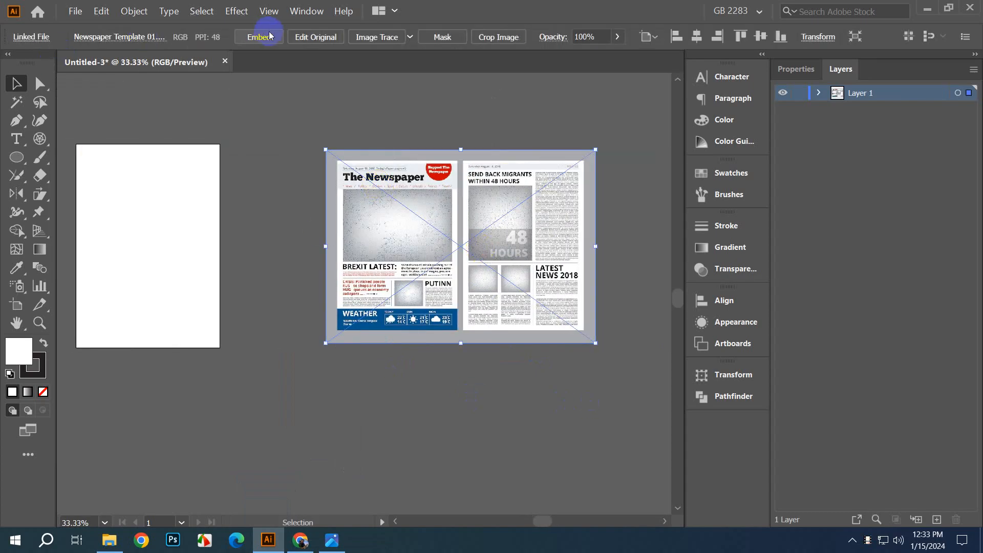
click(399, 114)
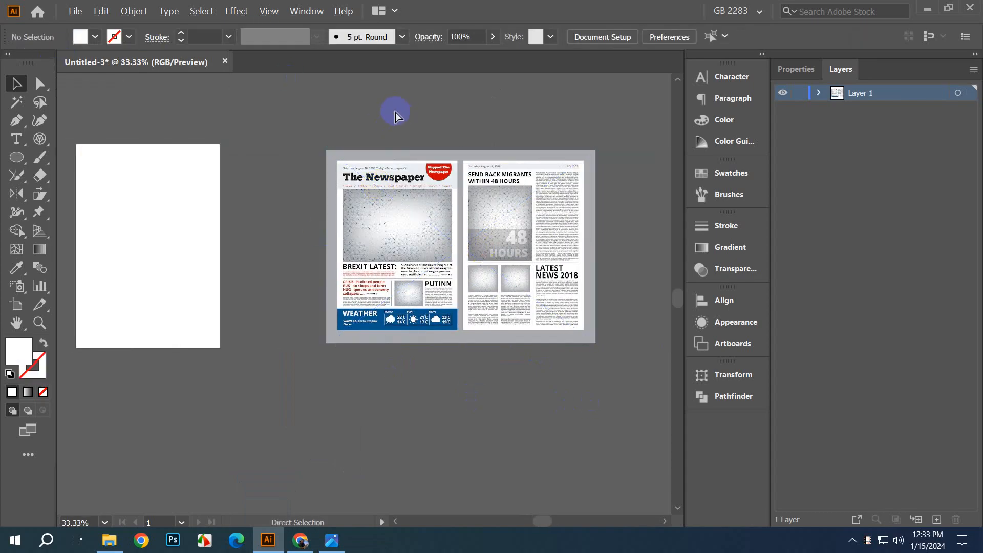
Step: Draw a second artboard, about 14.29 × 9.74 in, around the two newspaper pages within the template image
click(19, 305)
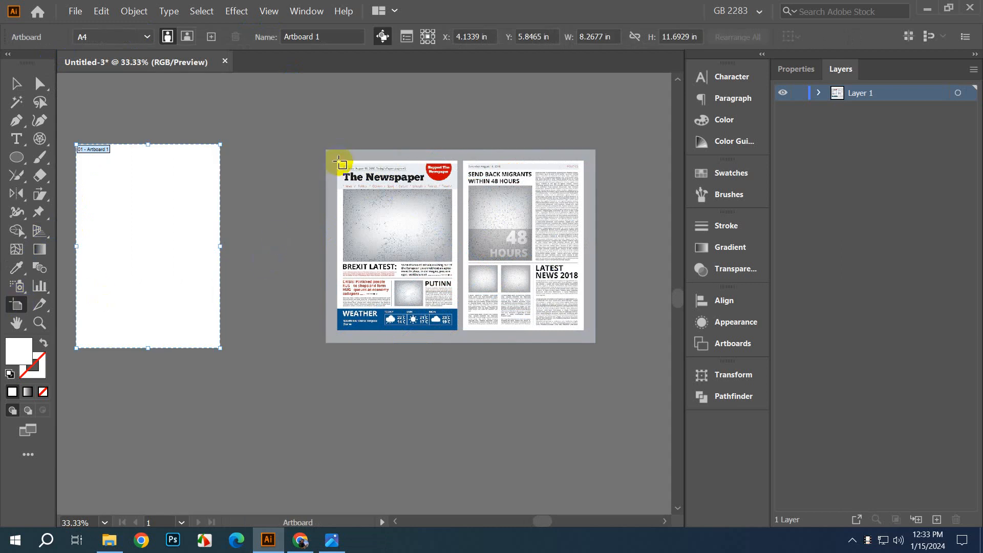
drag(338, 161, 586, 329)
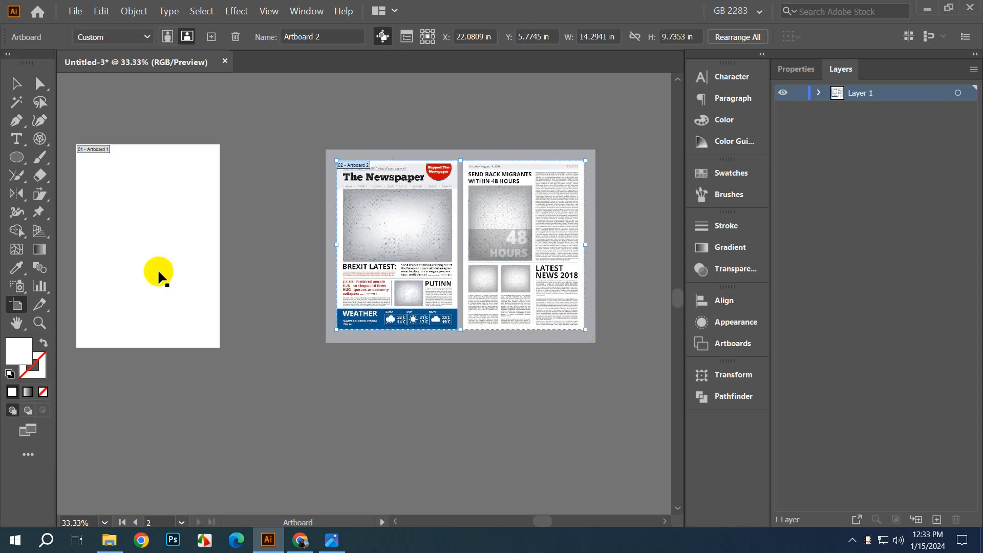
click(16, 83)
Step: Delete the original A4 artboard, keeping only the artboard drawn over the newspaper spread
drag(233, 140, 389, 202)
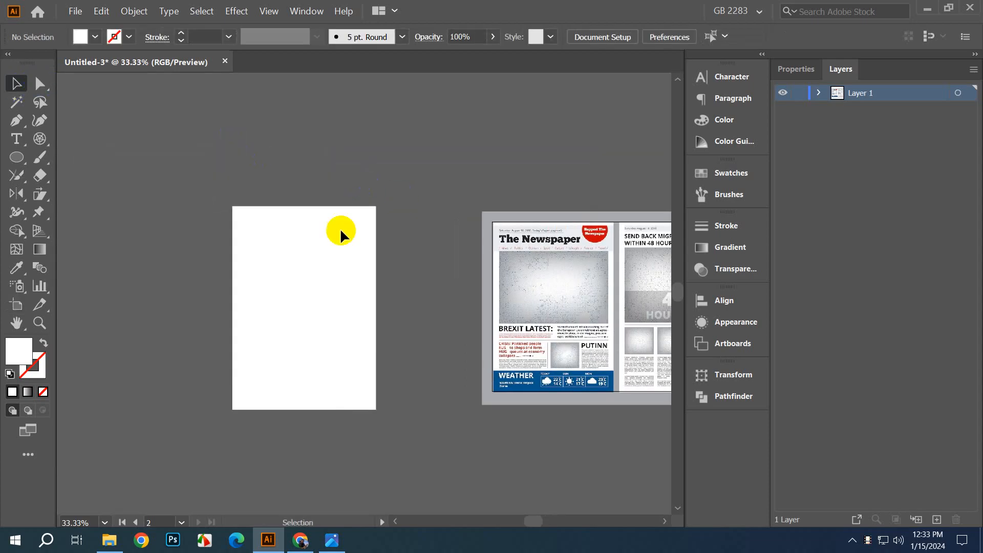
drag(313, 326, 240, 282)
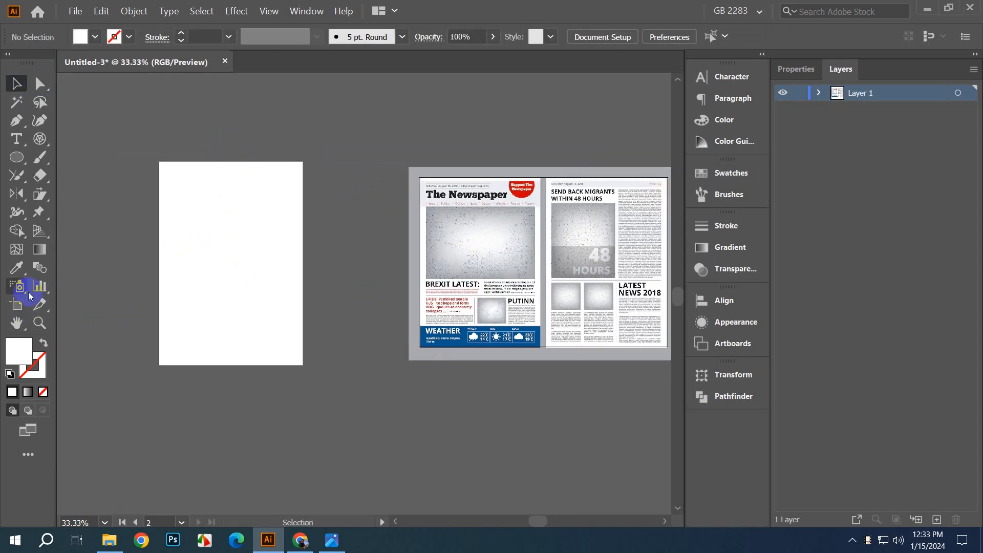
click(16, 304)
key(Delete)
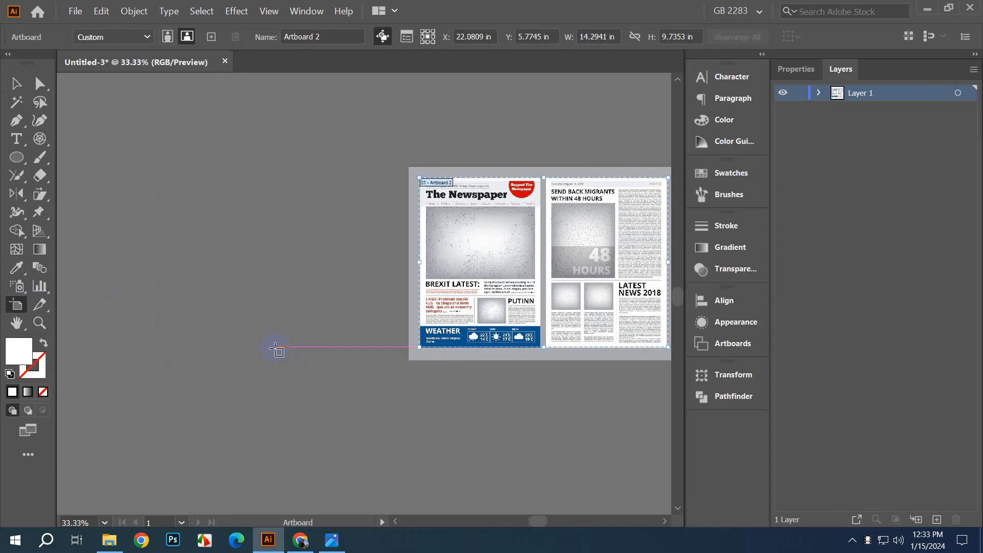
click(16, 84)
Step: Move the newspaper template image off the artboard to the empty area on its right
scroll(227, 284, down, 2)
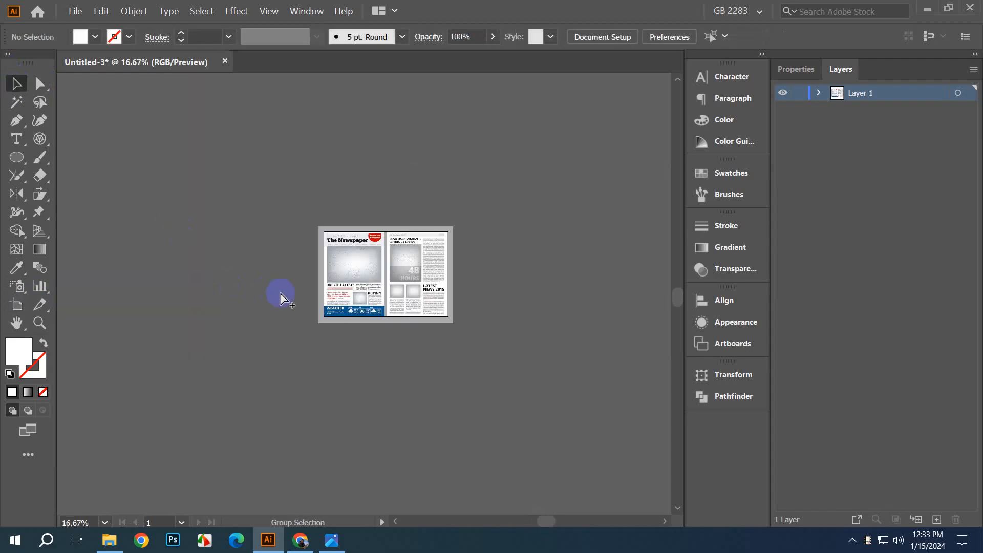
key(ctrl+a)
drag(385, 292, 553, 281)
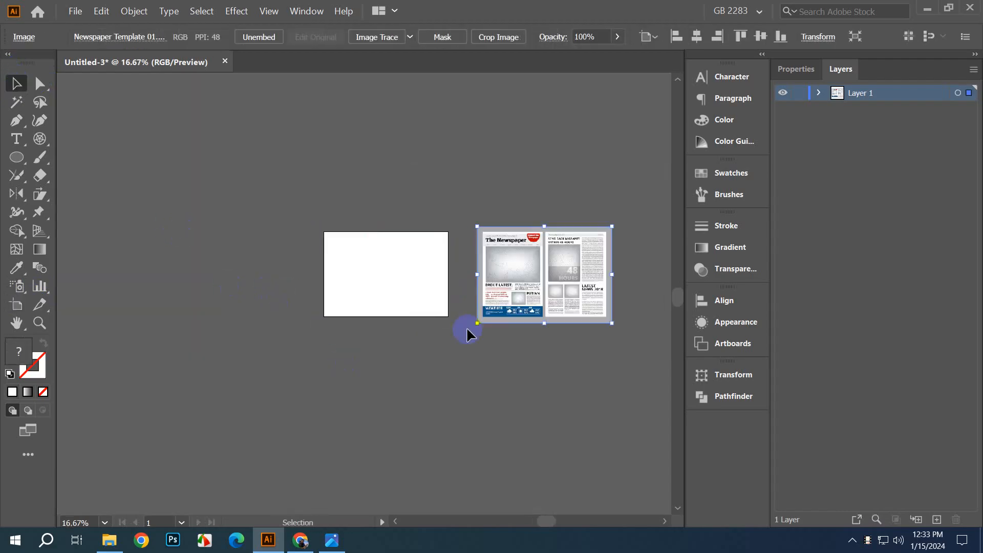
click(467, 349)
scroll(549, 358, up, 2)
drag(410, 379, 441, 430)
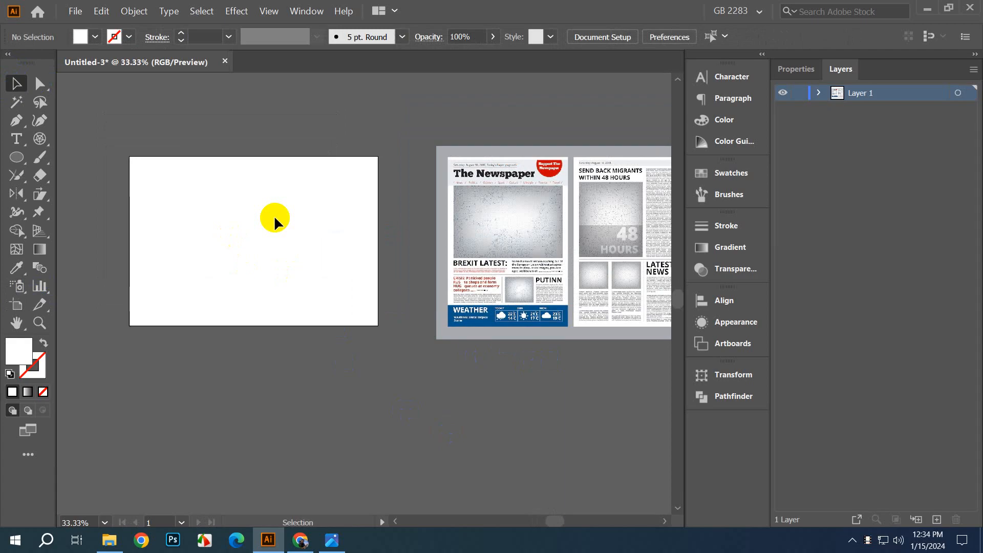
Step: Align the newspaper template image vertically to the center of the artboard and deselect it
drag(381, 336, 334, 339)
click(723, 300)
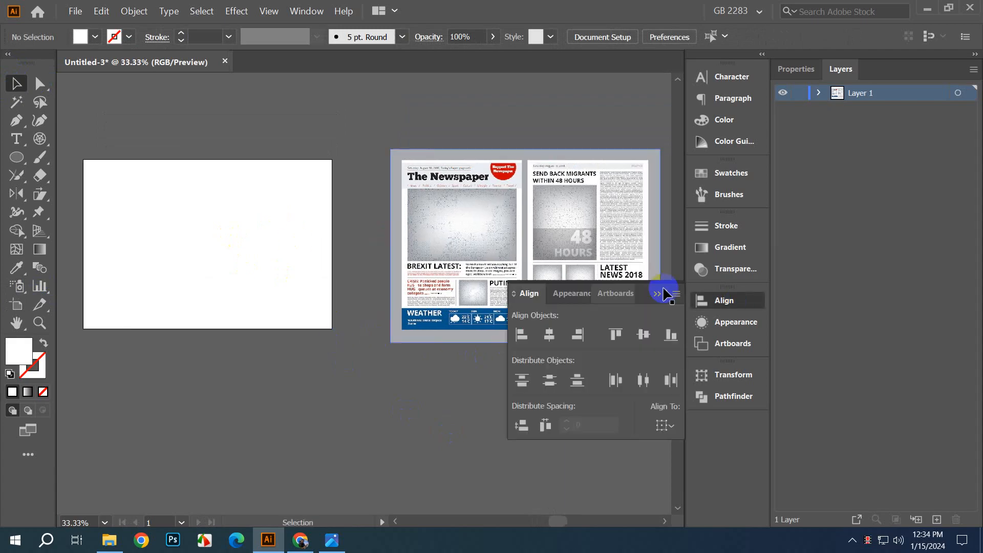
click(548, 255)
click(643, 335)
click(657, 294)
key(ctrl+shift+a)
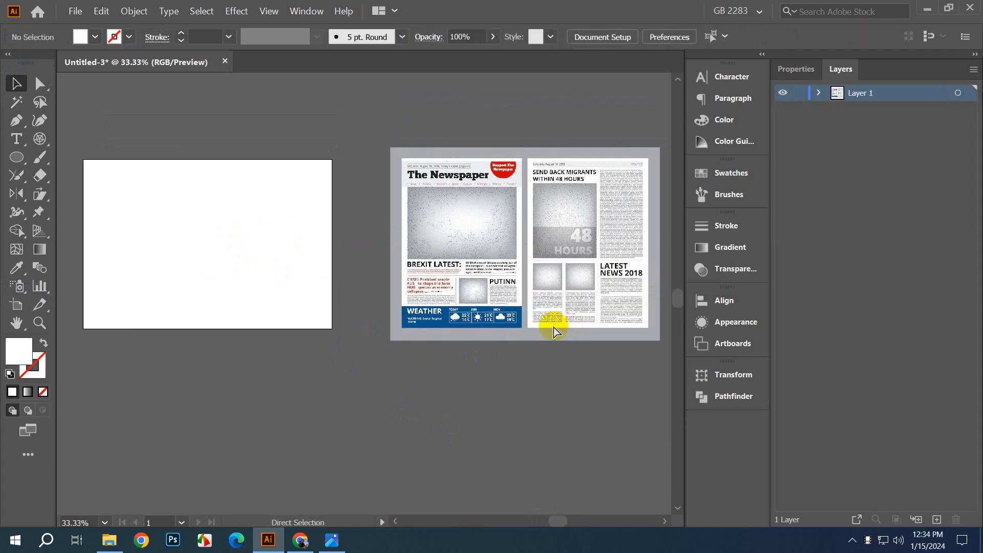
Step: Draw a white rectangle over the artboard with the Rectangle tool and extend its lower edge to the artboard's bottom edge
drag(416, 370, 496, 375)
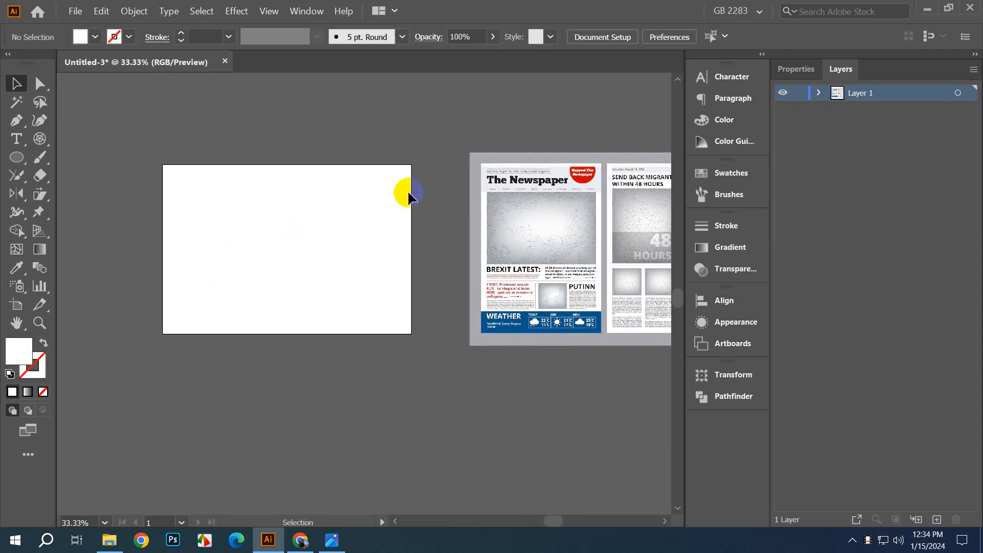
drag(408, 189, 417, 213)
click(16, 157)
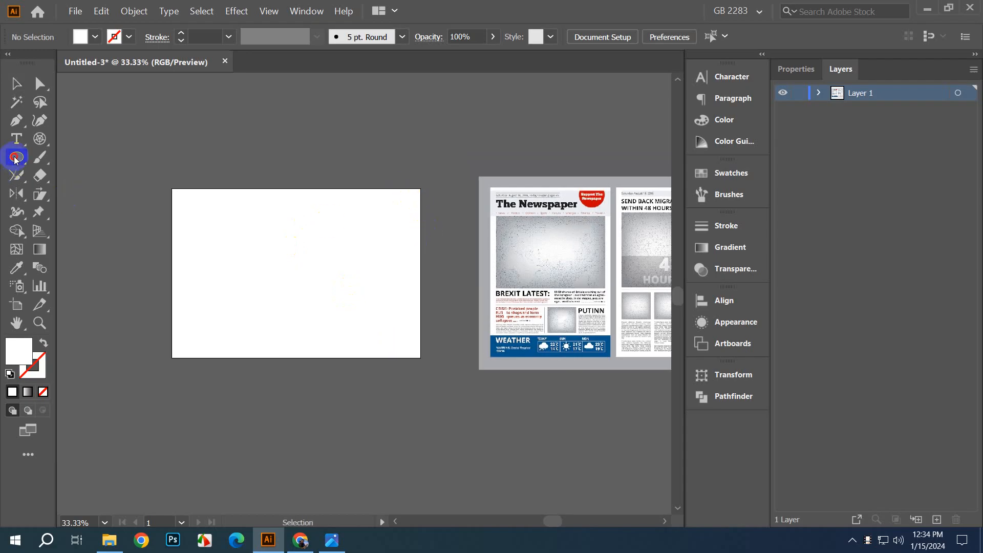
drag(14, 160, 92, 158)
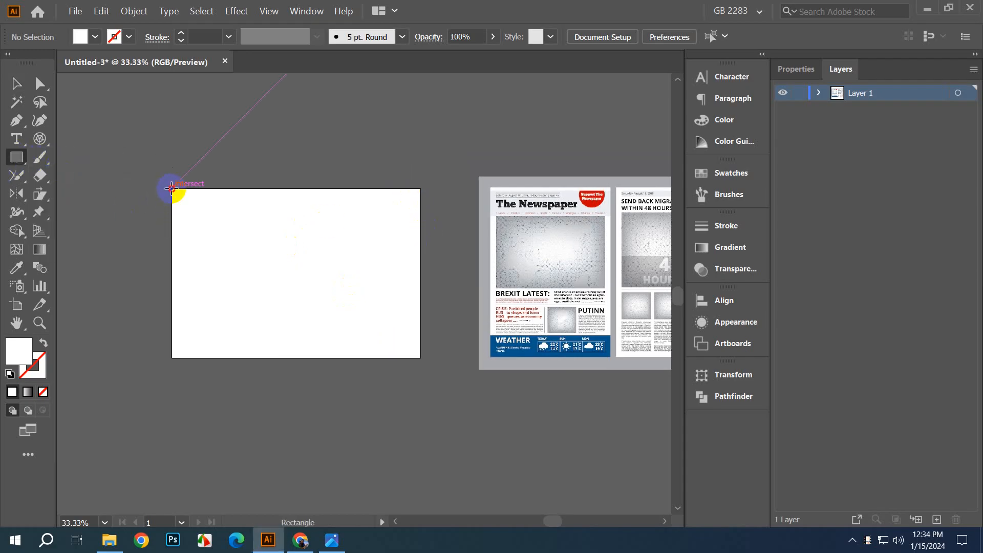
drag(171, 189, 419, 354)
scroll(316, 355, up, 4)
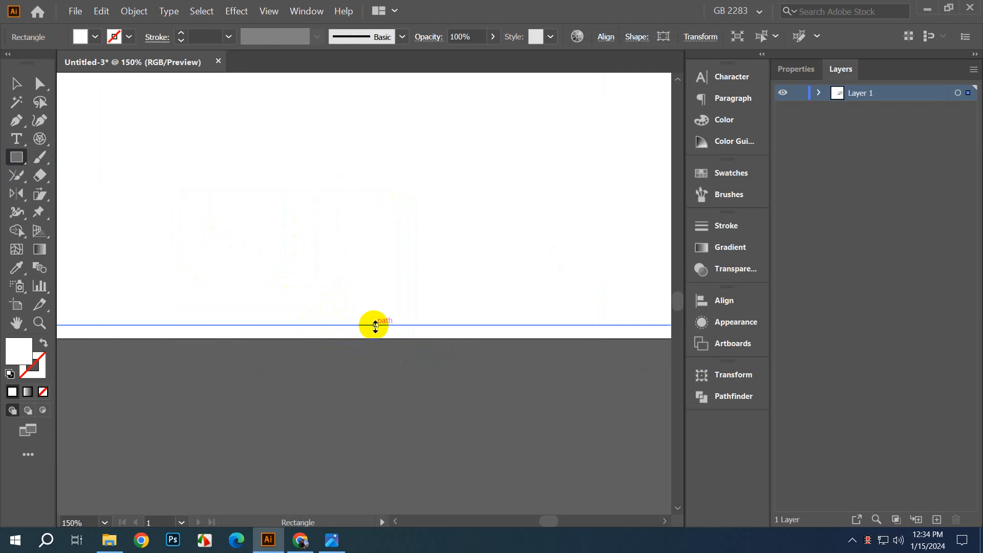
drag(376, 326, 376, 338)
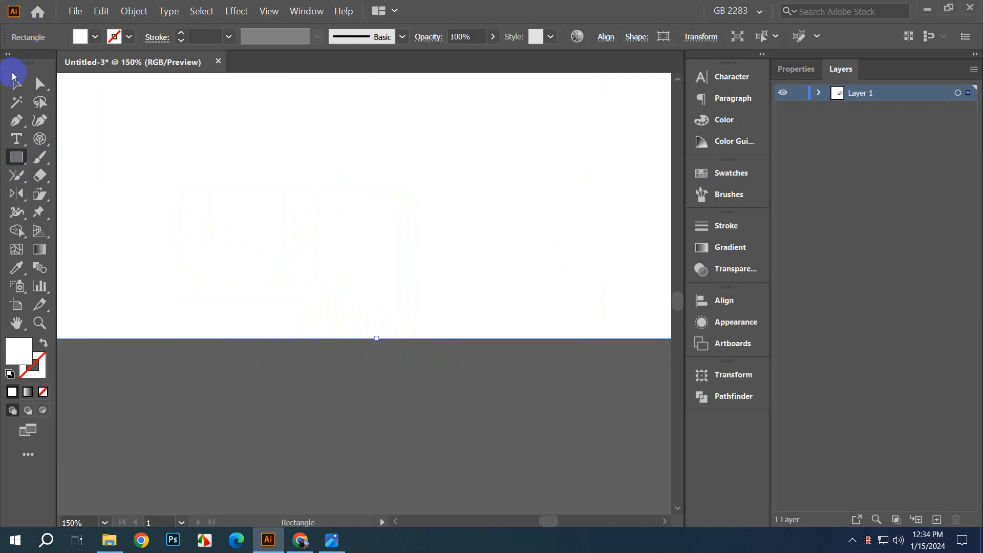
click(16, 82)
click(334, 445)
scroll(334, 444, down, 4)
drag(385, 426, 303, 430)
click(337, 399)
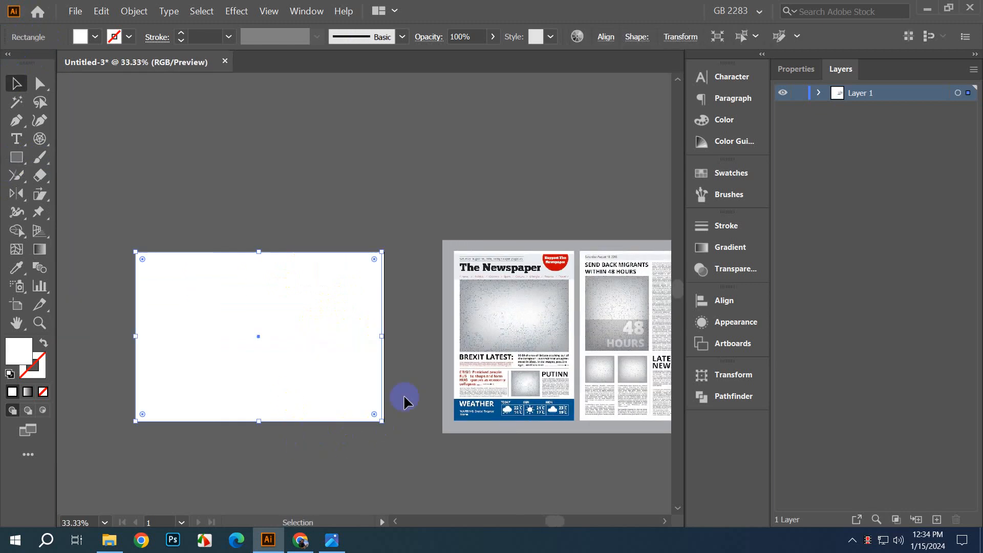
click(14, 273)
scroll(248, 303, up, 3)
drag(564, 338, 18, 342)
click(223, 335)
click(262, 333)
scroll(401, 369, down, 4)
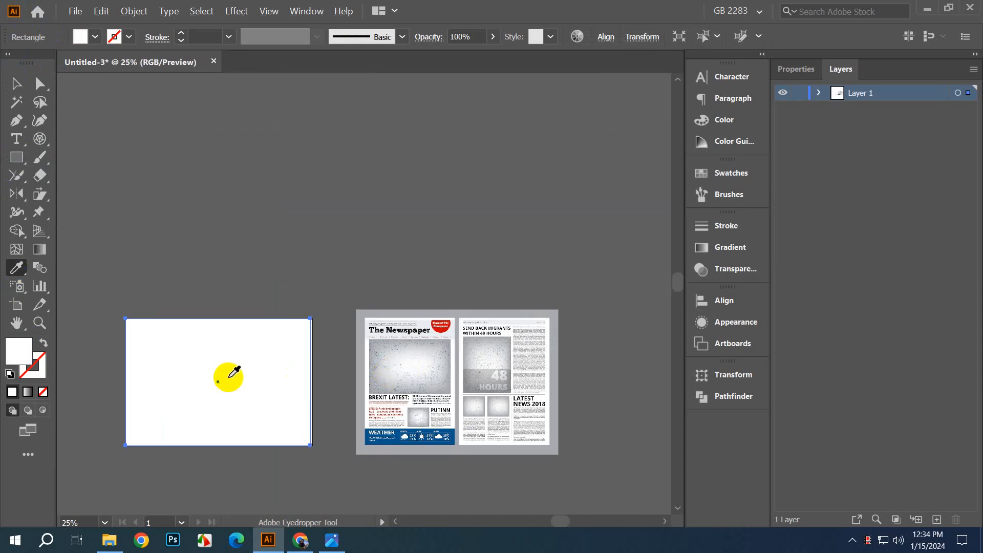
Step: Extend the white rectangle's right edge to the artboard's right edge
scroll(284, 390, up, 4)
click(16, 83)
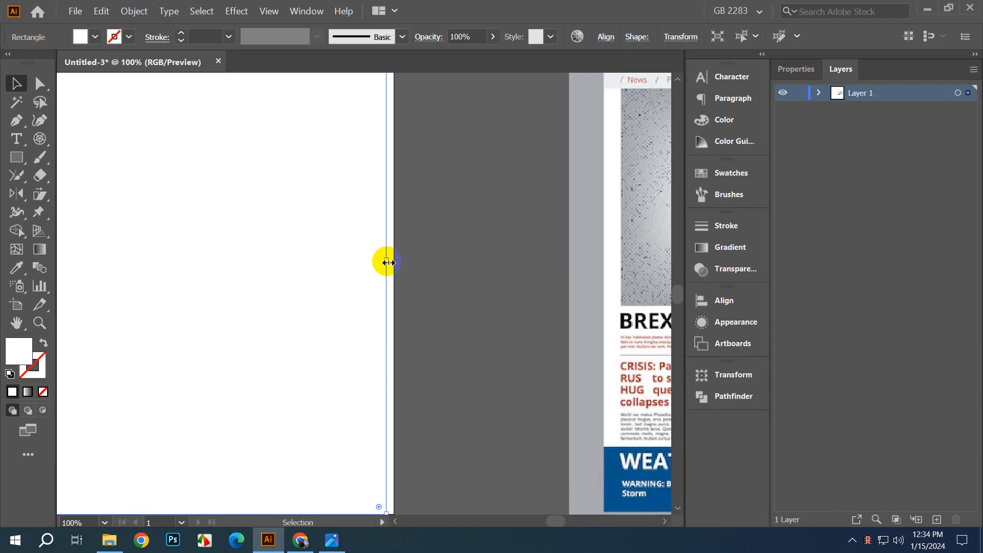
drag(389, 262, 395, 262)
click(467, 281)
scroll(458, 288, down, 6)
drag(458, 287, 512, 295)
scroll(334, 405, up, 4)
scroll(471, 267, down, 1)
click(364, 315)
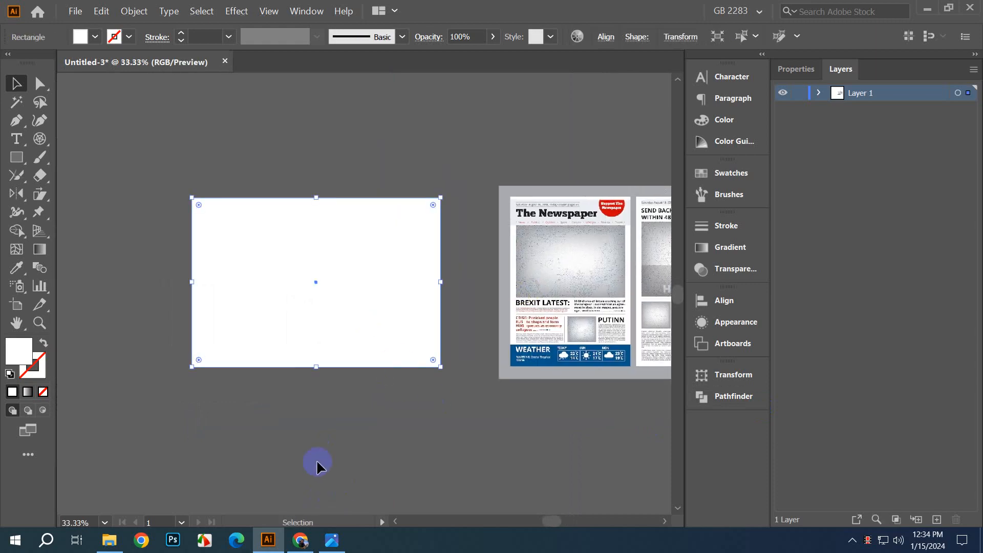
click(326, 409)
drag(374, 420, 296, 428)
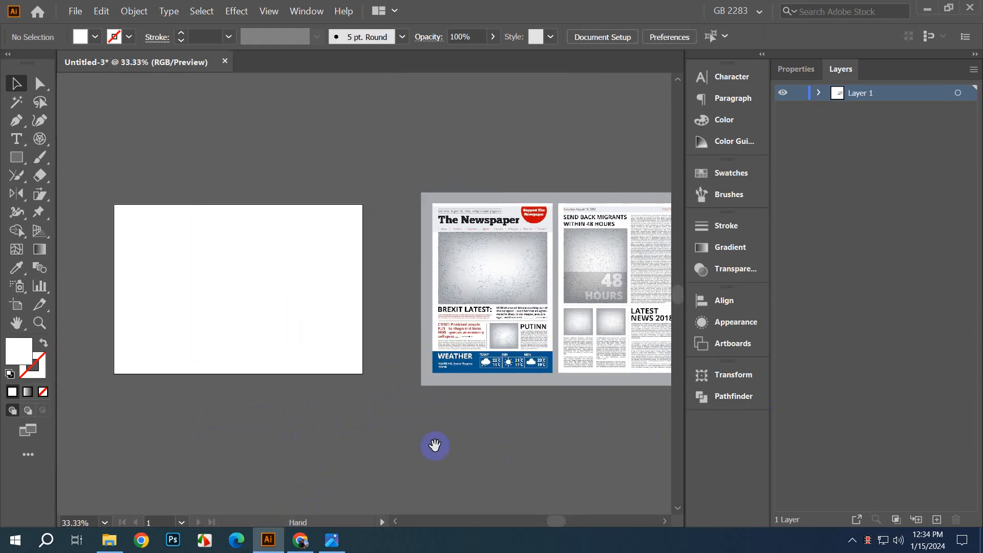
Step: Cut the white rectangle from the artboard and bring it back in the same place
click(271, 295)
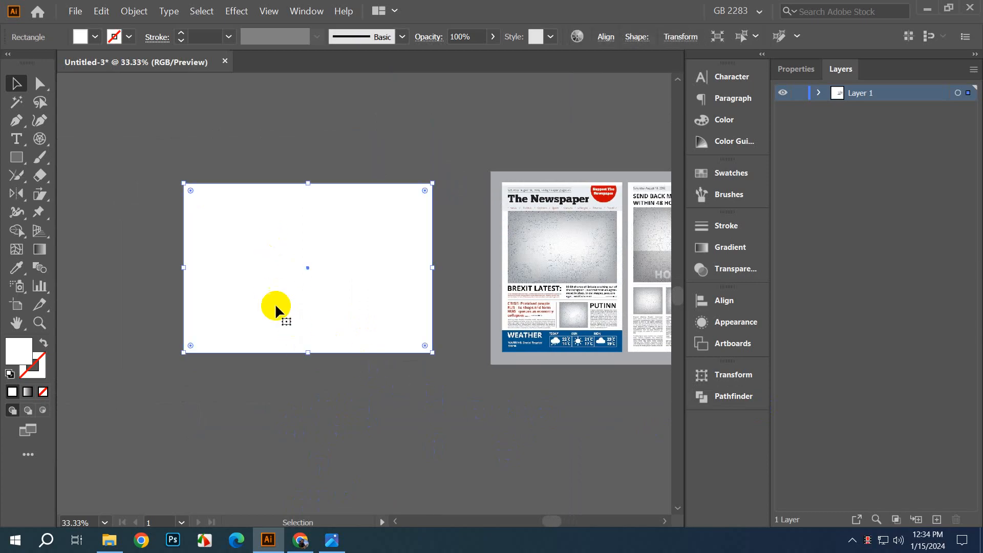
drag(387, 262, 451, 390)
key(ctrl+x)
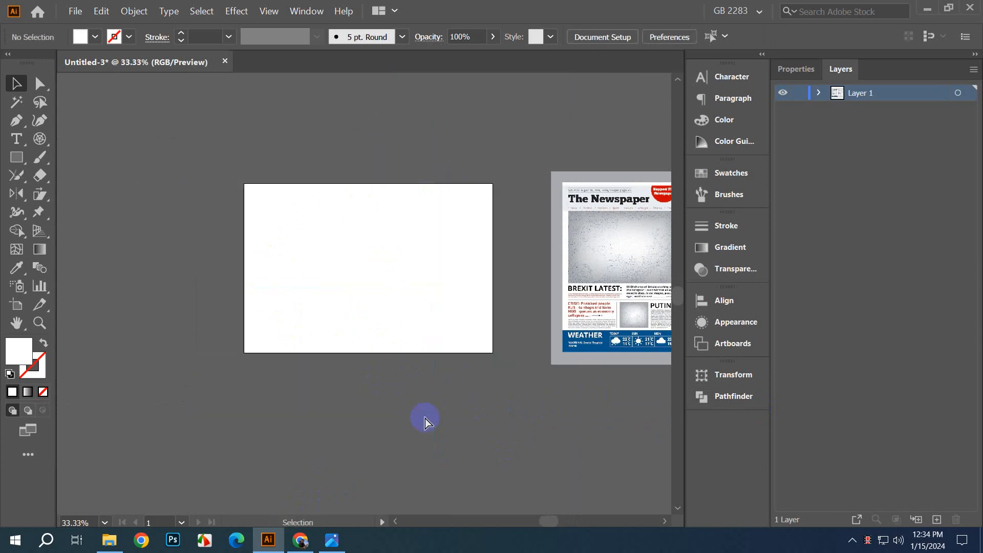
key(ctrl+v)
Step: Split the white rectangle into a grid of 1 row and 2 columns with no gutter
click(358, 279)
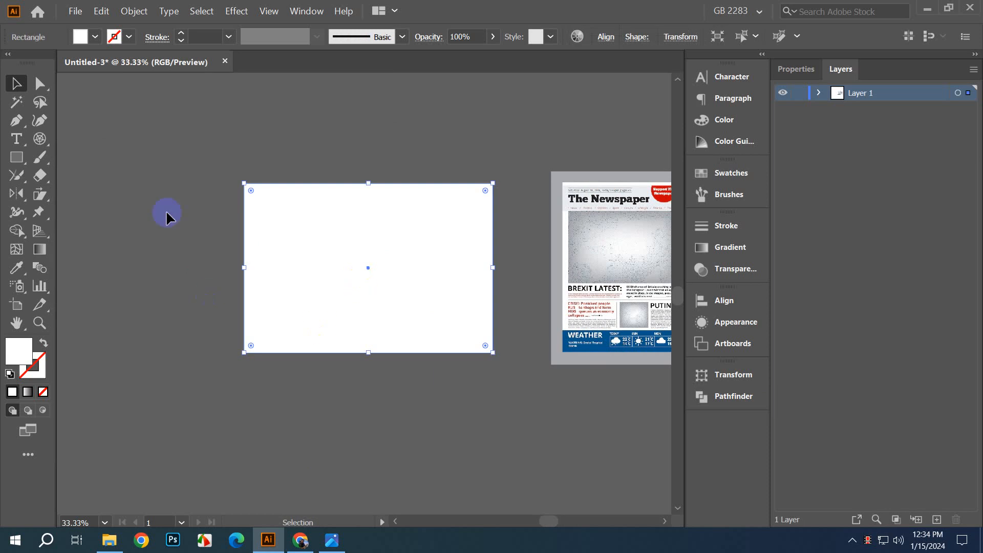
click(126, 12)
mouse_move(164, 277)
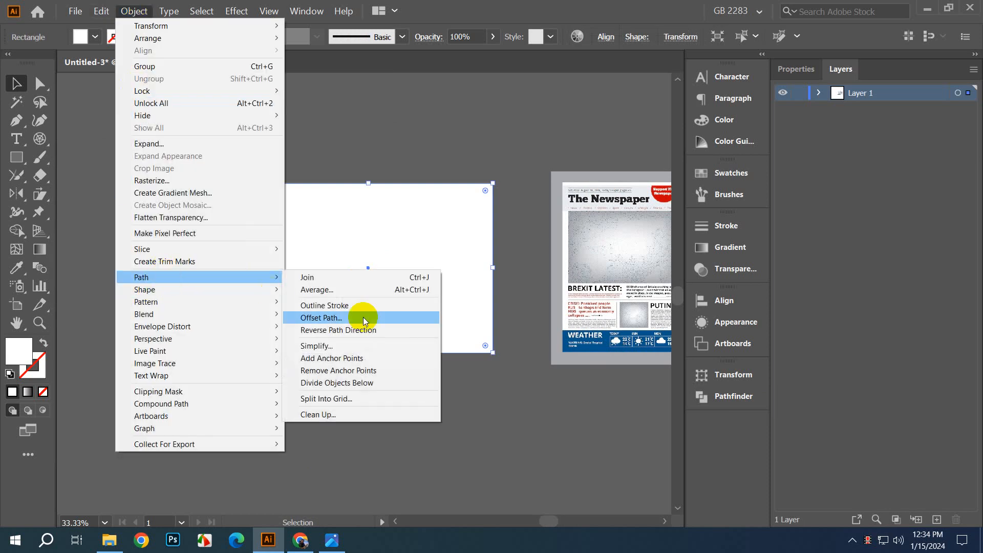
click(380, 397)
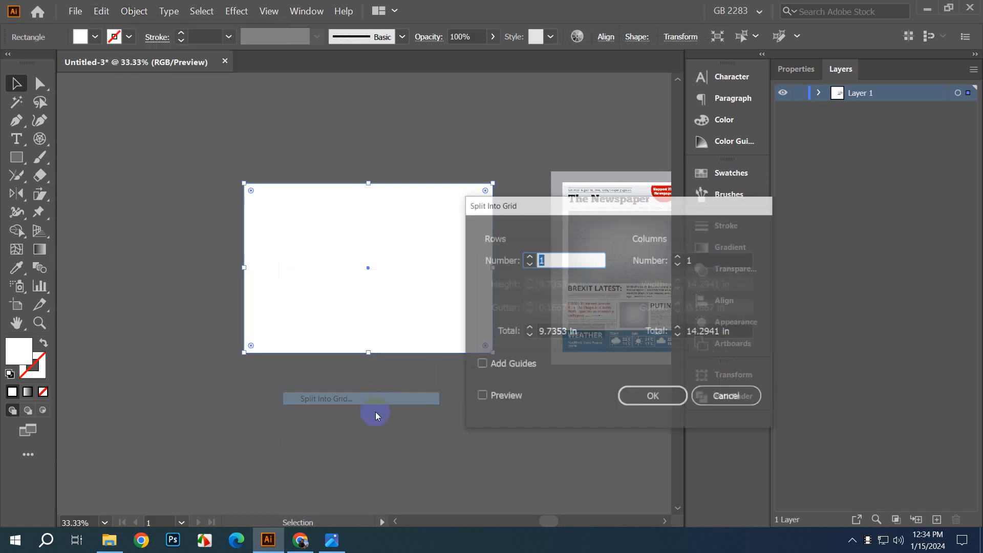
click(483, 404)
drag(663, 211, 731, 295)
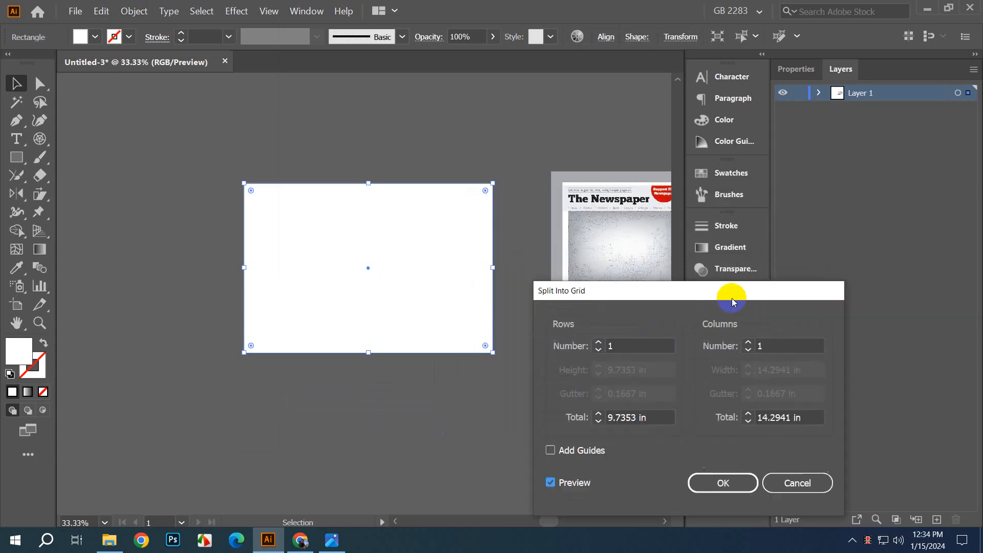
click(748, 342)
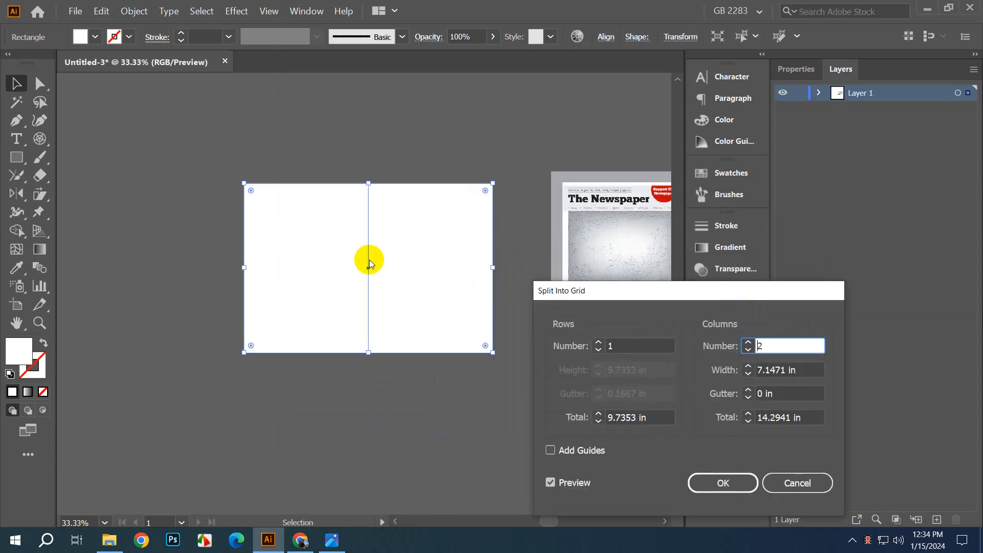
drag(681, 291, 658, 192)
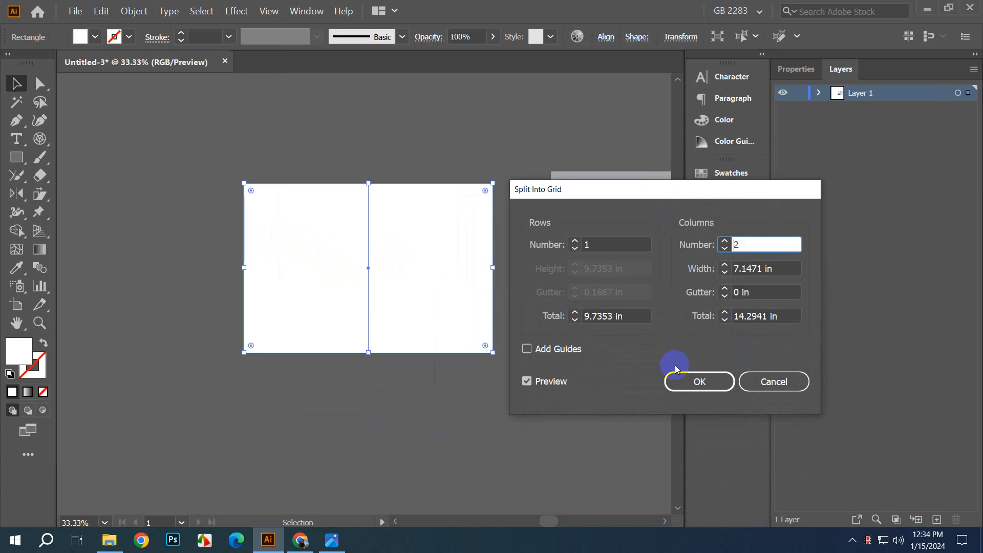
click(682, 382)
Step: Select each half of the split rectangle in turn to check that they are separate objects, and deselect
click(407, 129)
click(338, 241)
click(409, 256)
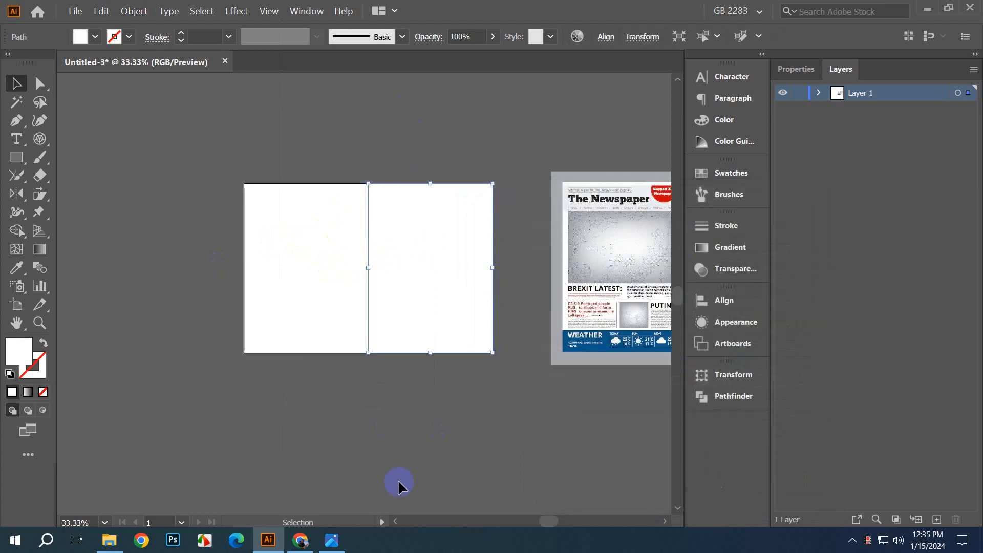
click(398, 476)
click(262, 258)
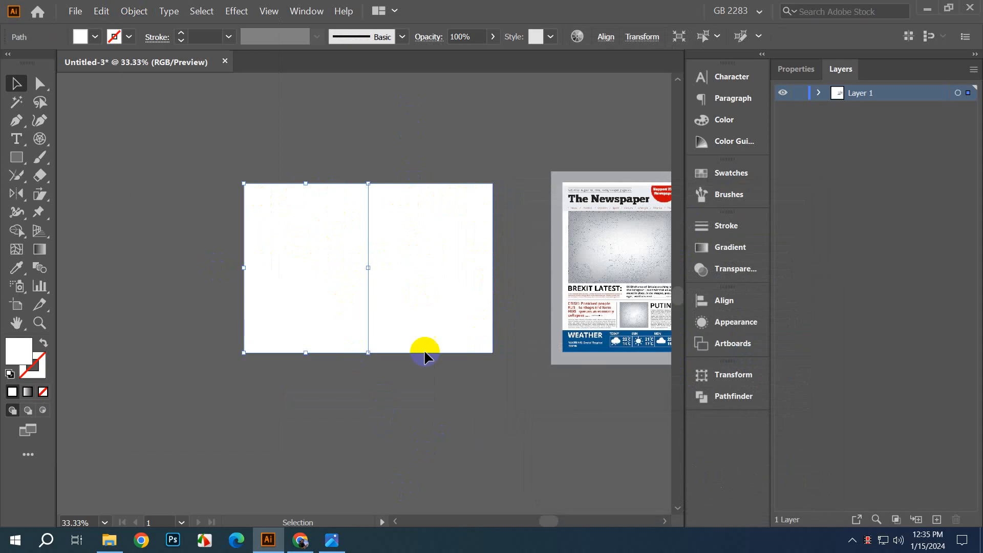
click(345, 387)
click(320, 306)
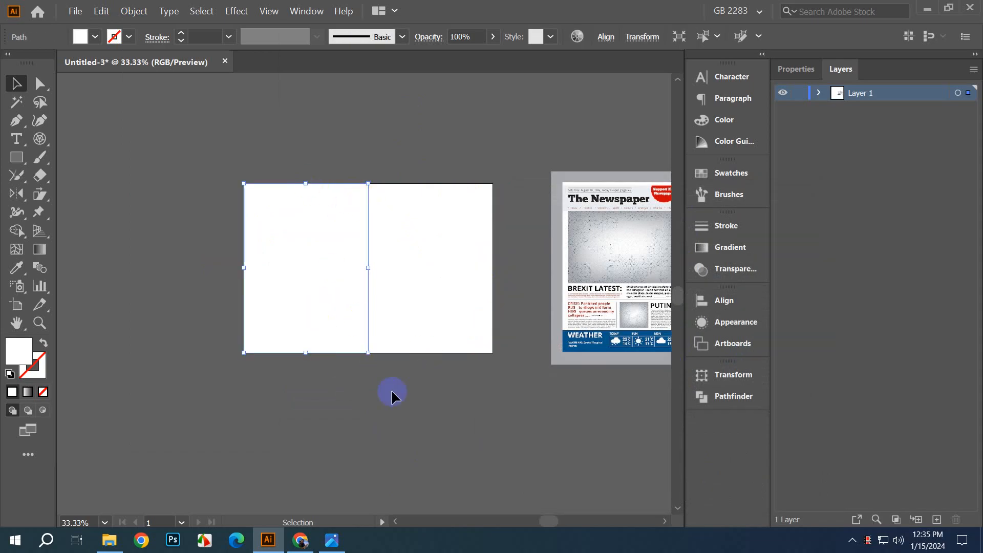
click(440, 393)
Step: Examine the margins and page arrangement of the two-page newspaper template beside the artboard
drag(460, 394, 301, 417)
scroll(397, 346, up, 1)
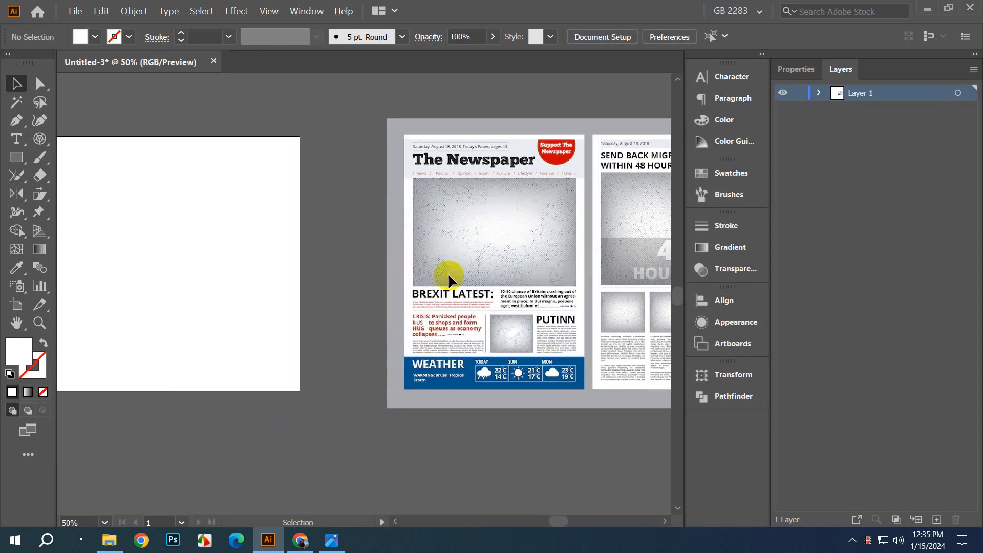
drag(449, 275, 358, 266)
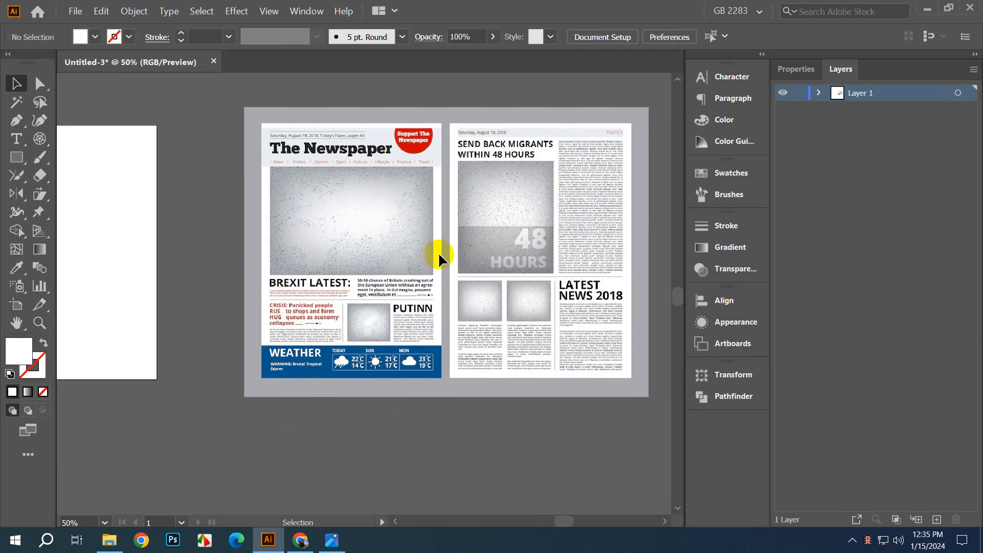
drag(438, 252, 373, 303)
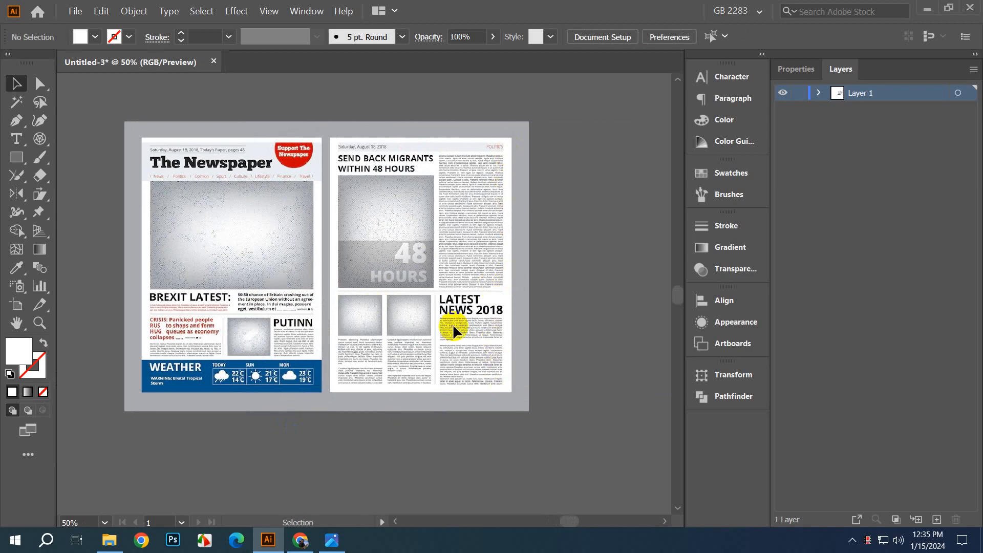
drag(241, 253, 563, 247)
drag(474, 283, 659, 274)
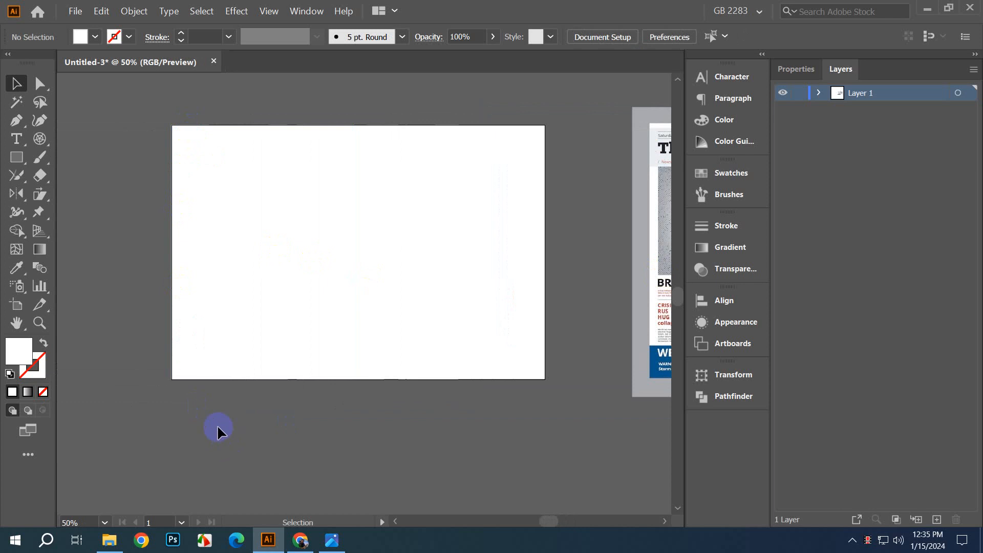
drag(217, 425, 252, 418)
Step: Offset the paths of both page rectangles by -0.5 in with miter joins to create inner margin frames
click(315, 262)
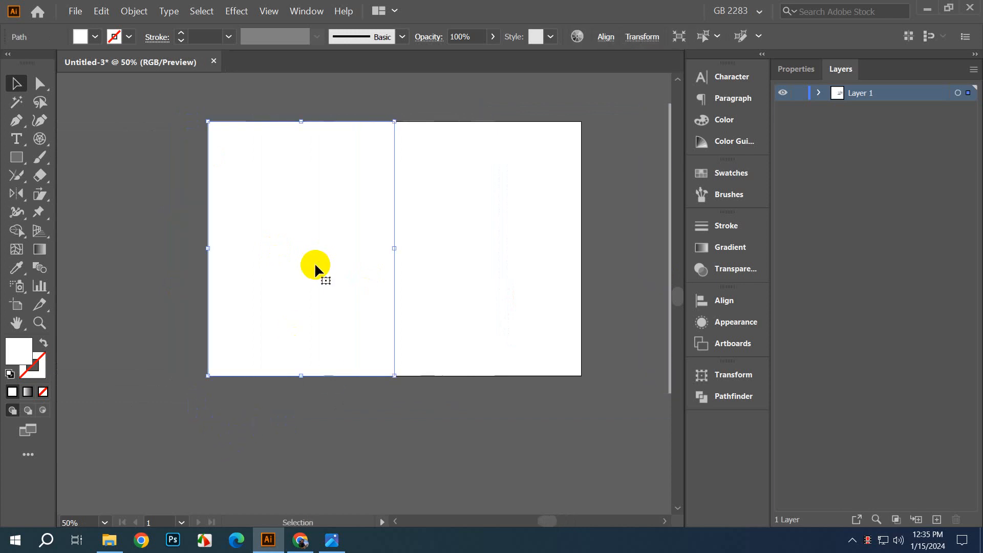
shift+click(494, 263)
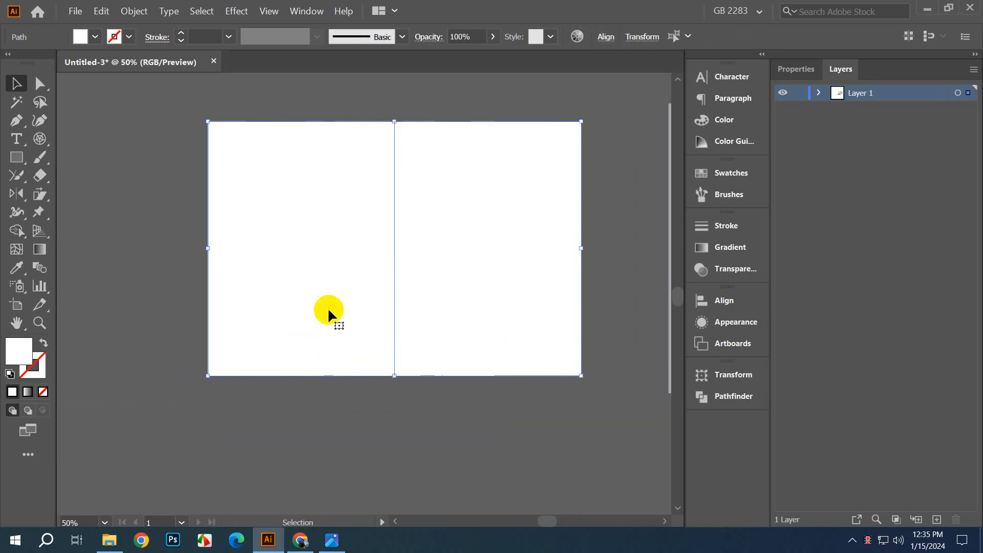
click(128, 19)
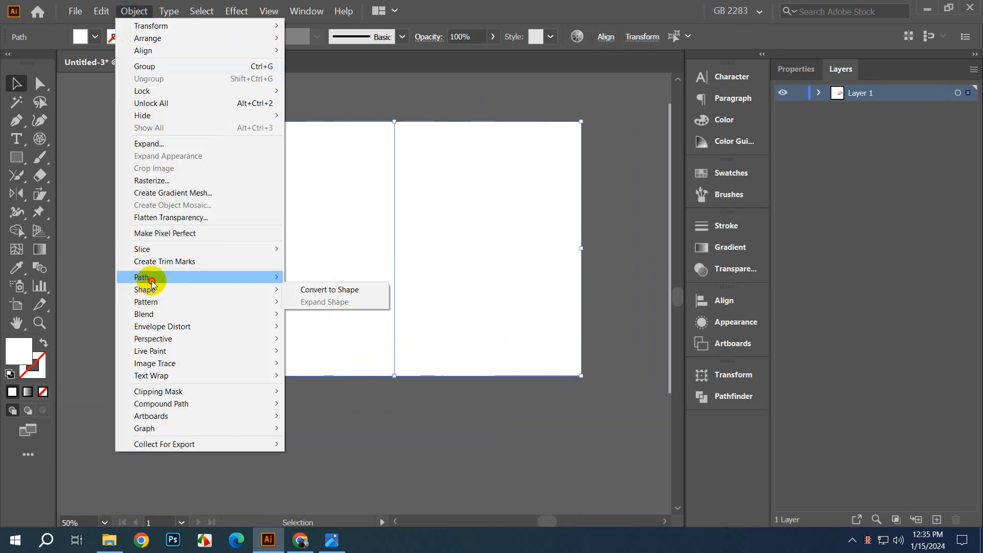
mouse_move(154, 277)
click(310, 317)
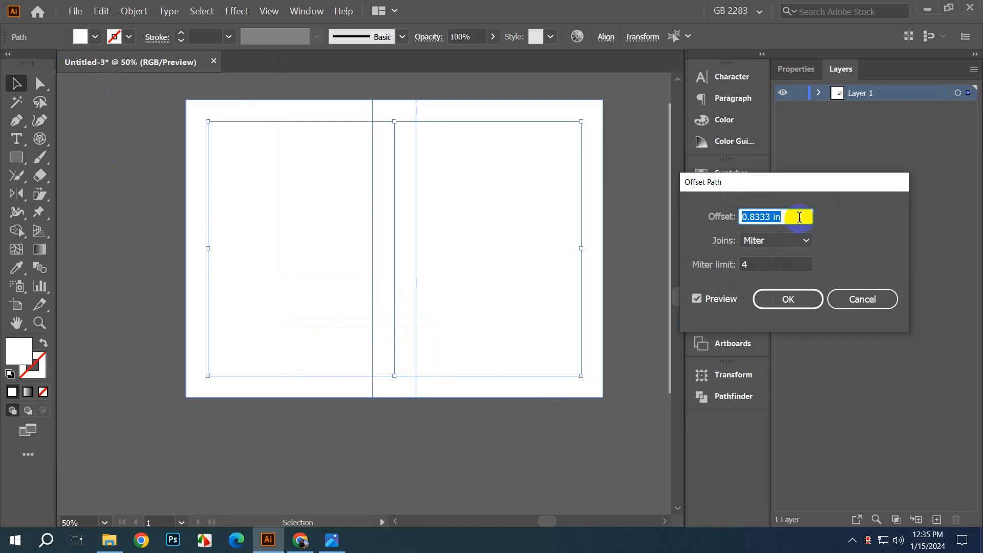
scroll(799, 216, up, 1)
scroll(799, 216, down, 20)
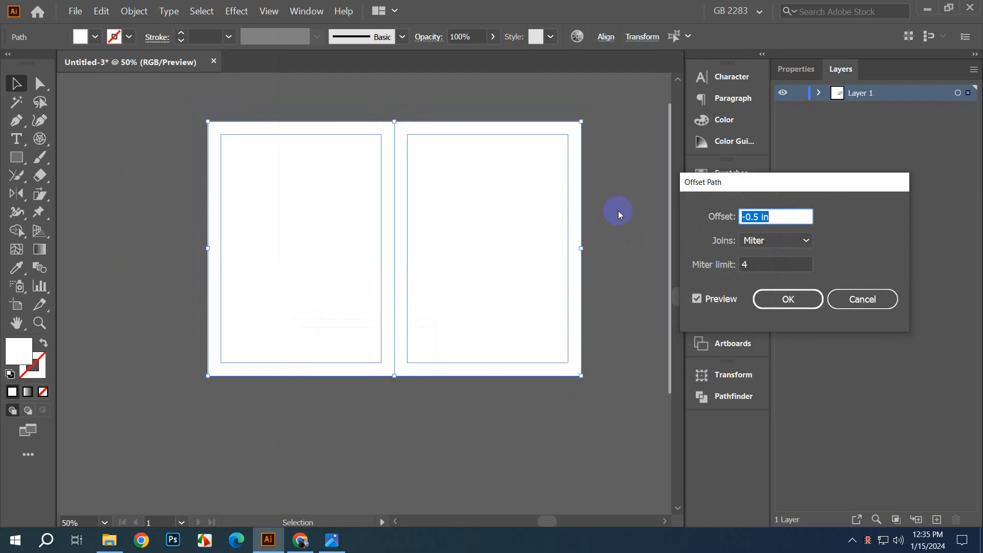
click(778, 299)
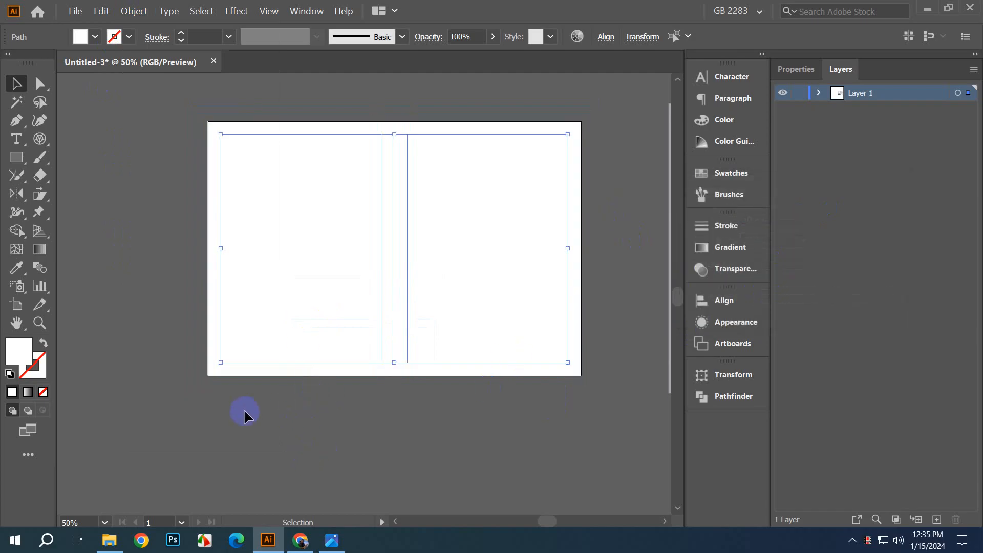
Step: Give both inner margin frames a 1 pt black stroke with no fill and deselect them
click(401, 436)
click(325, 340)
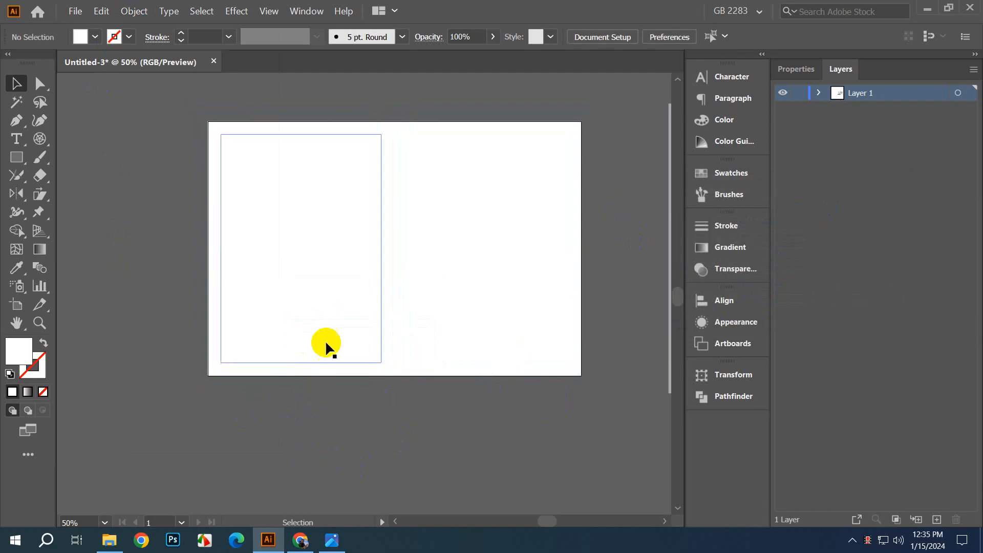
shift+click(417, 354)
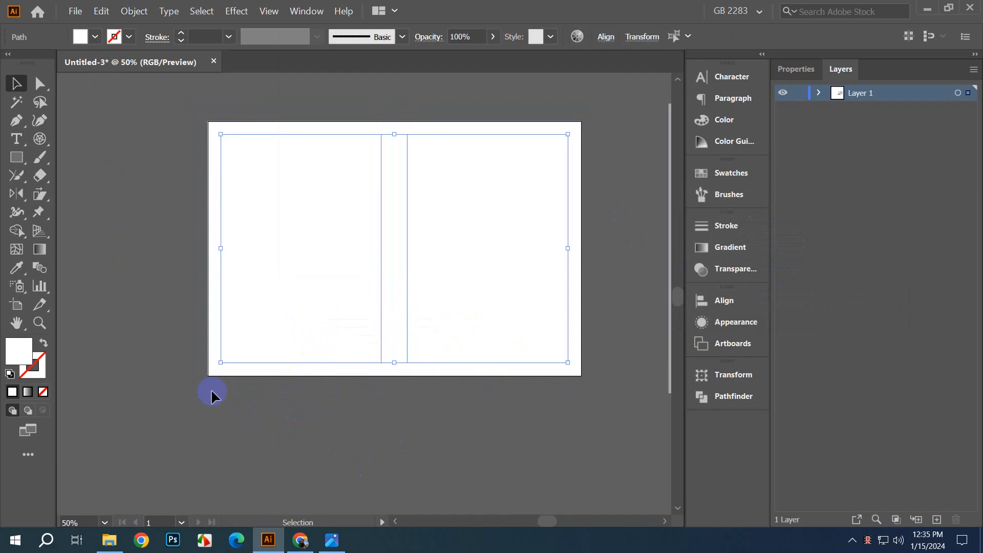
click(353, 432)
click(229, 336)
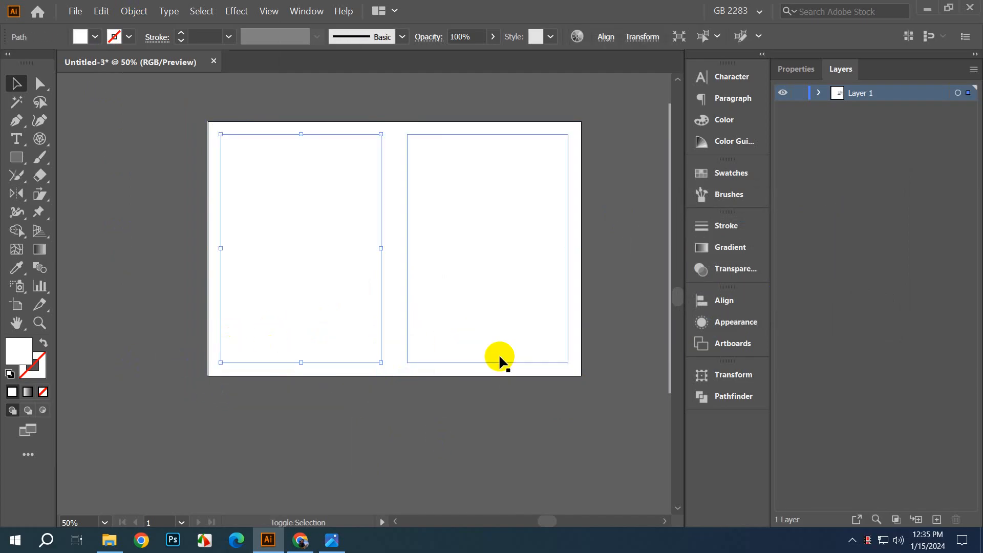
shift+click(498, 353)
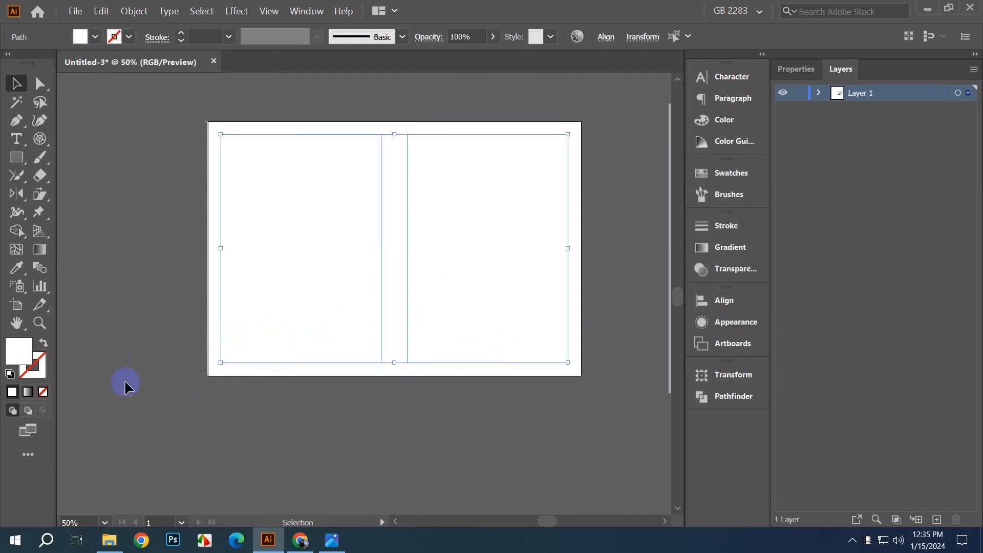
click(43, 347)
click(128, 37)
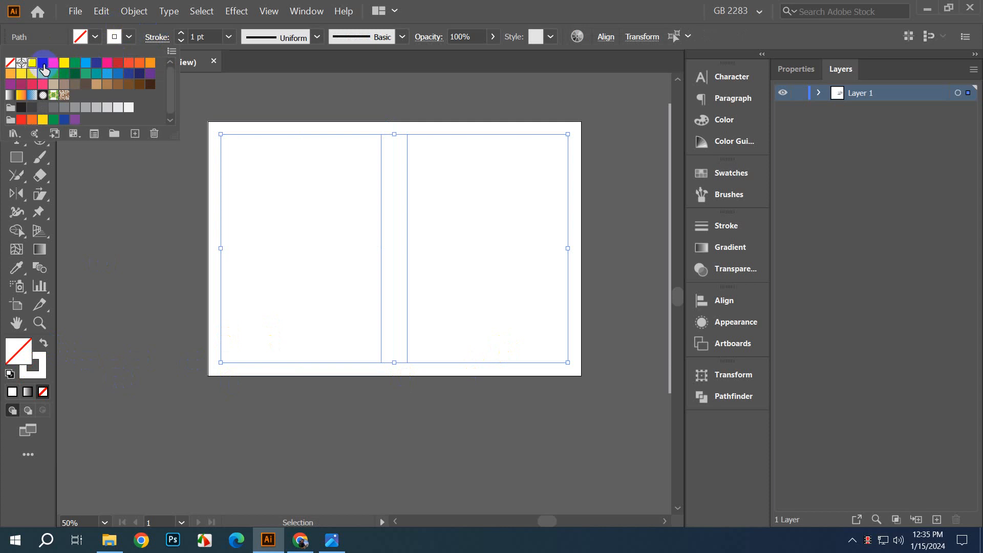
click(43, 63)
click(471, 465)
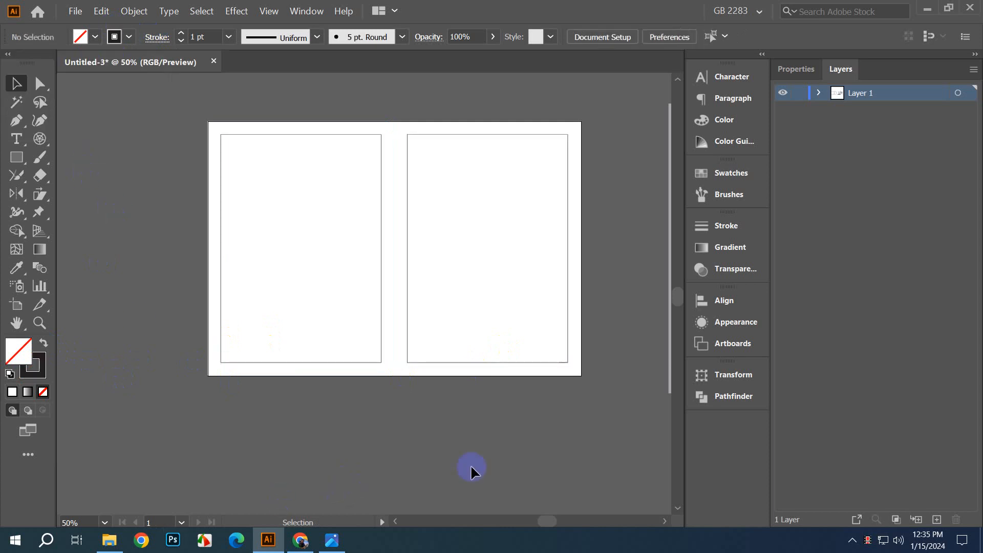
Step: Draw a large ellipse overlapping the lower-left part of the left page and swap its fill and stroke to make it solid black
click(16, 158)
click(67, 195)
drag(119, 200, 338, 375)
click(44, 341)
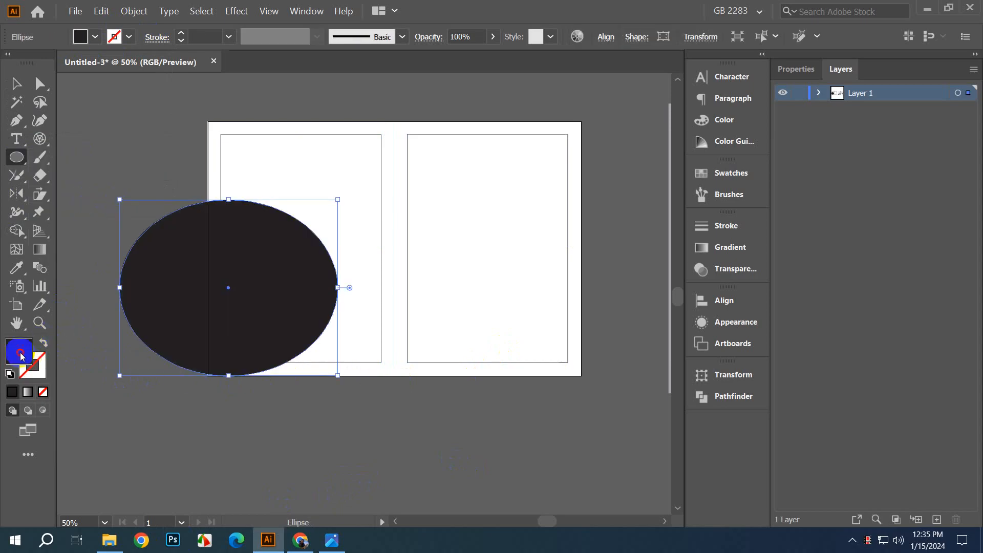
Step: Fill the large black ellipse with the crimson colour C63962, then delete the ellipse
double_click(18, 351)
click(655, 204)
click(879, 165)
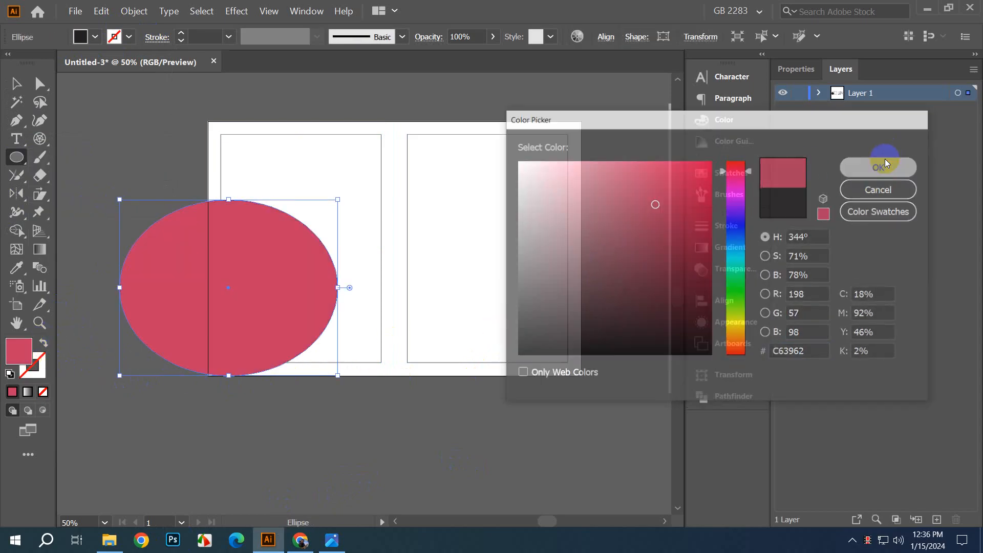
click(16, 83)
click(132, 132)
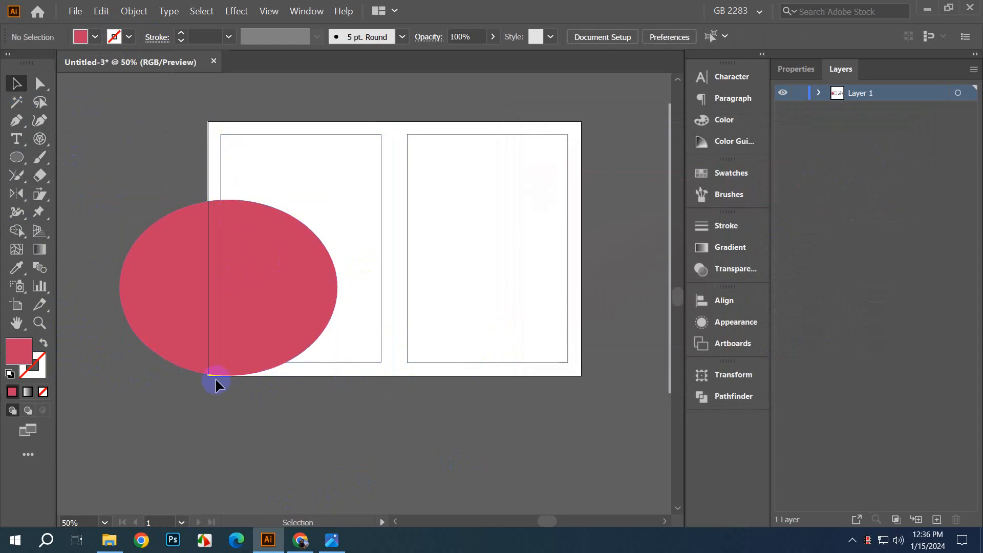
click(187, 351)
key(Delete)
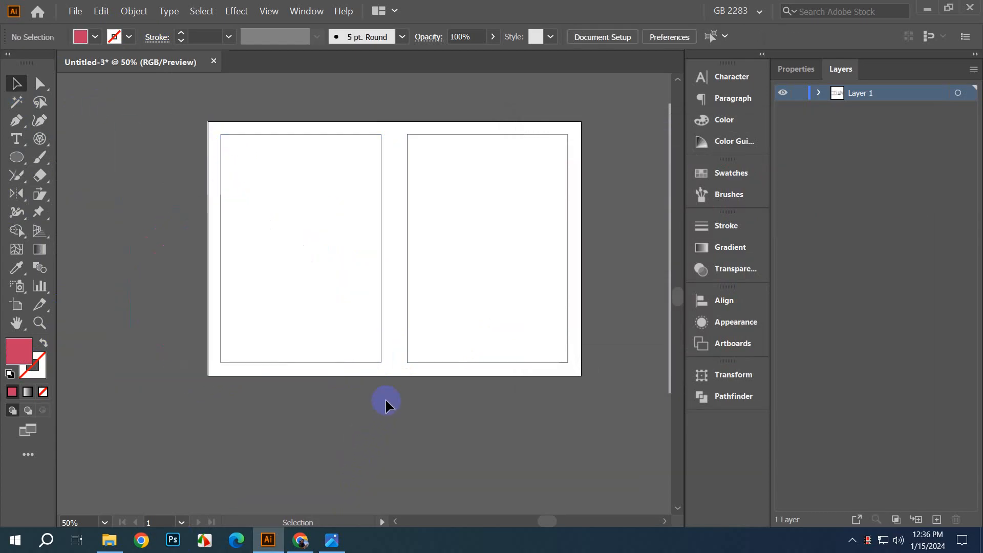
Step: Undo the recent edits, going back past the ellipse and the dark stroke on the two inner margin frames
key(ctrl+z)
key(ctrl+z)
key(ctrl+z)
key(ctrl+z)
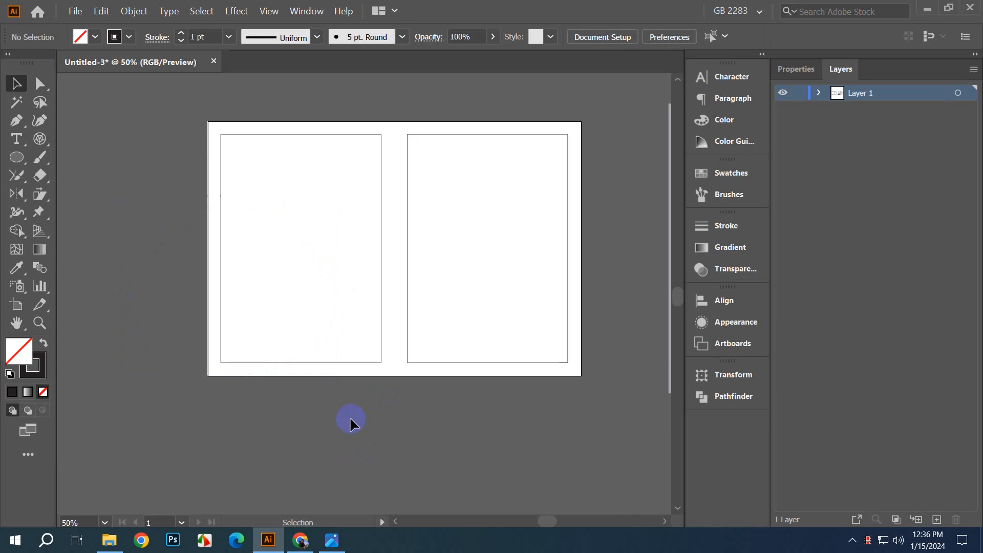
key(ctrl+z)
key(ctrl+z)
key(ctrl+z)
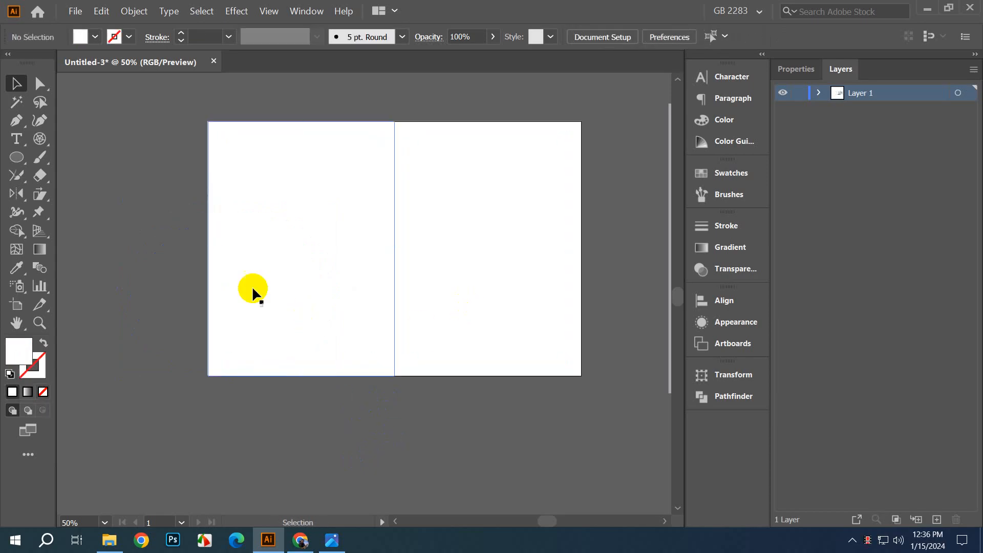
Step: Convert the two inner margin frames into guides, using outline view to select them, and return to preview
click(274, 361)
key(ctrl+y)
click(306, 404)
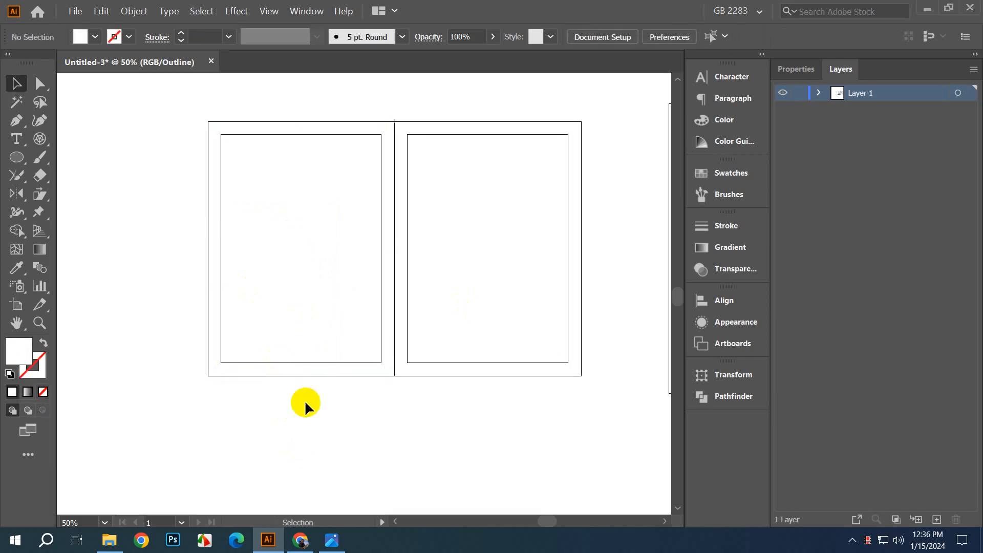
click(345, 362)
shift+click(417, 363)
right_click(407, 395)
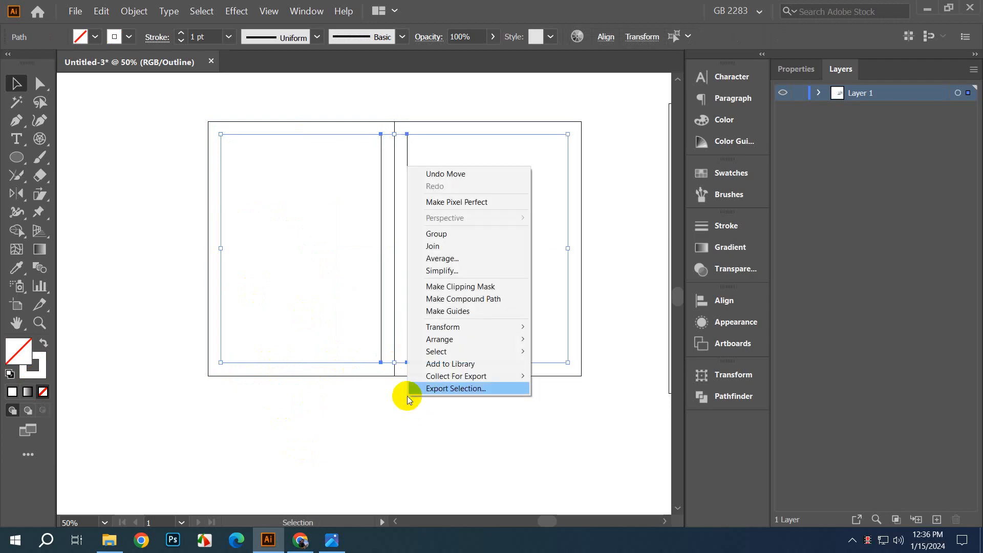
click(468, 311)
key(ctrl+y)
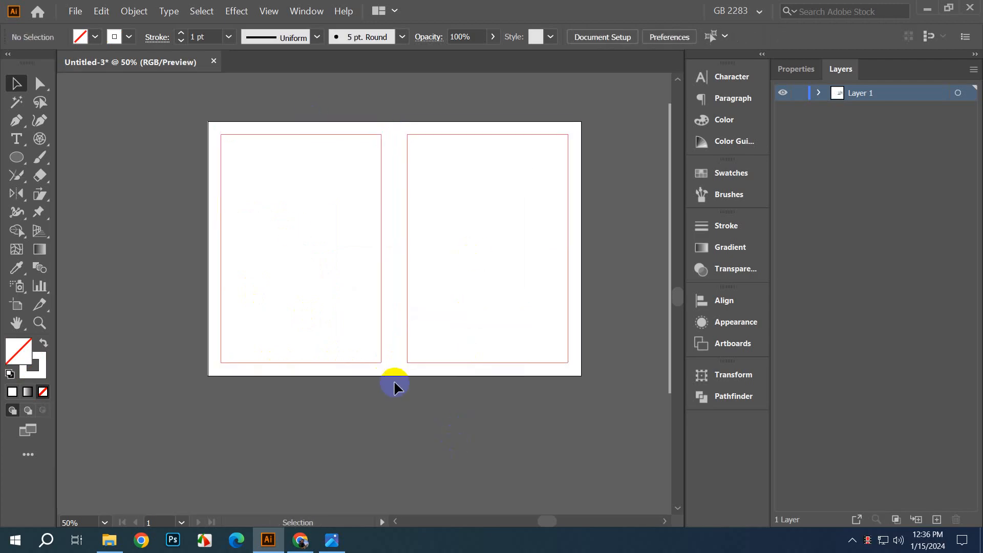
Step: Convert the two white page rectangles of the spread into guides
drag(392, 380, 424, 403)
click(400, 195)
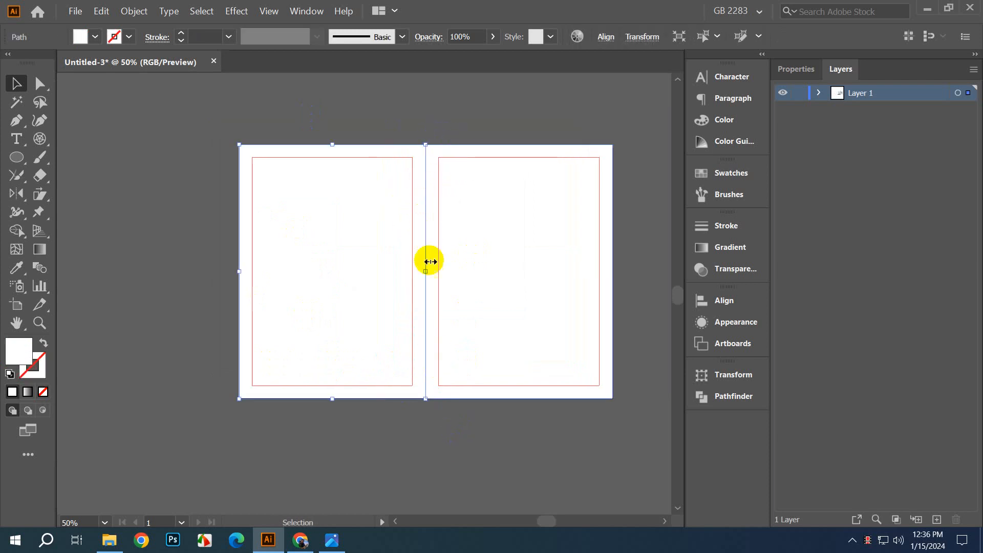
click(441, 436)
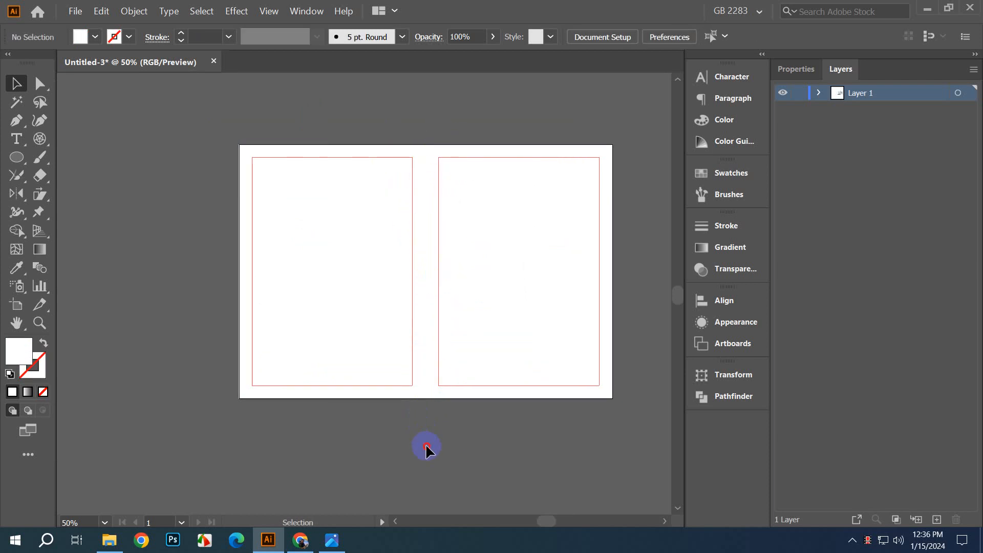
click(392, 305)
shift+click(461, 303)
right_click(520, 256)
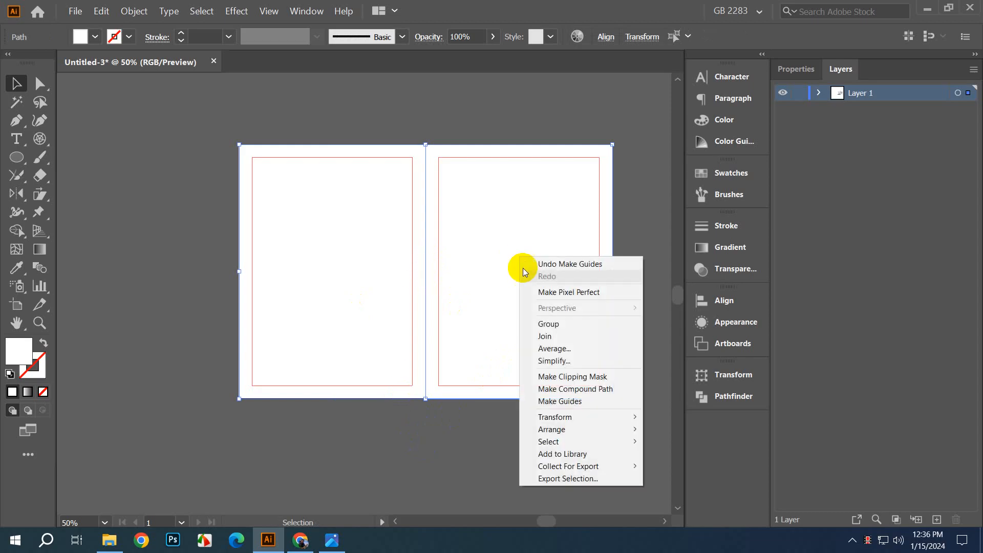
click(564, 401)
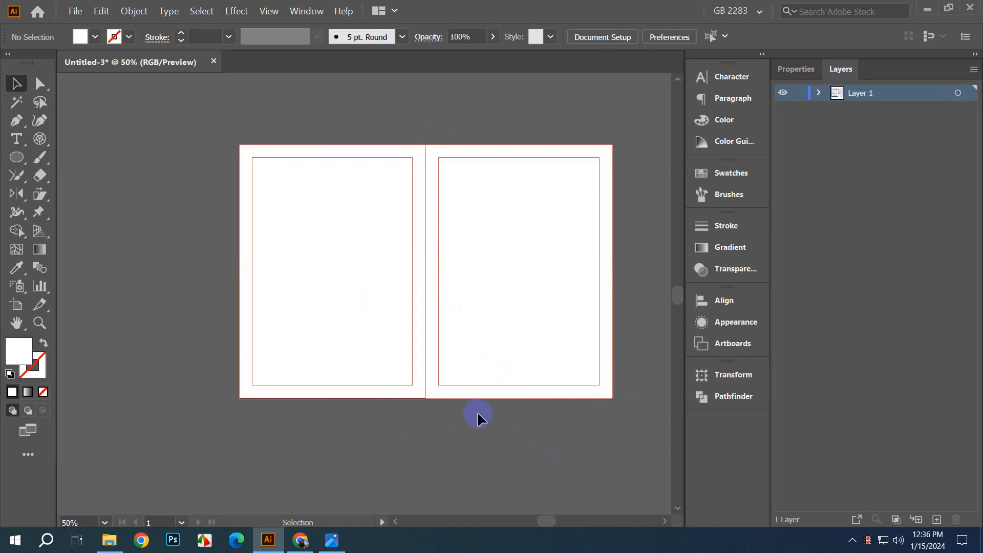
Step: Examine the reference newspaper's layout: masthead, lead image, headlines, weather strip and the second page's text columns
scroll(478, 410, down, 2)
drag(487, 407, 293, 383)
scroll(429, 265, up, 2)
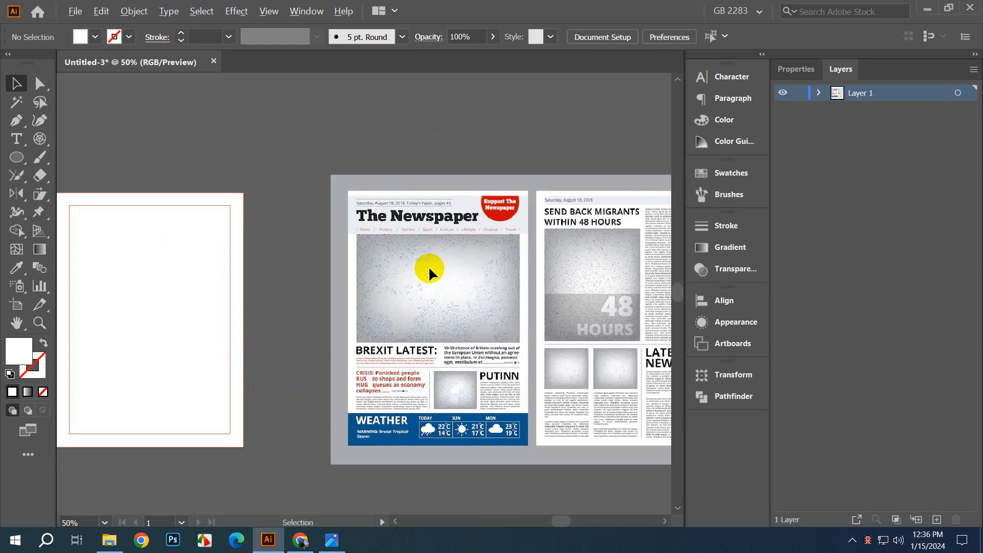
scroll(431, 245, up, 1)
scroll(434, 251, up, 2)
drag(483, 250, 339, 243)
drag(231, 182, 357, 182)
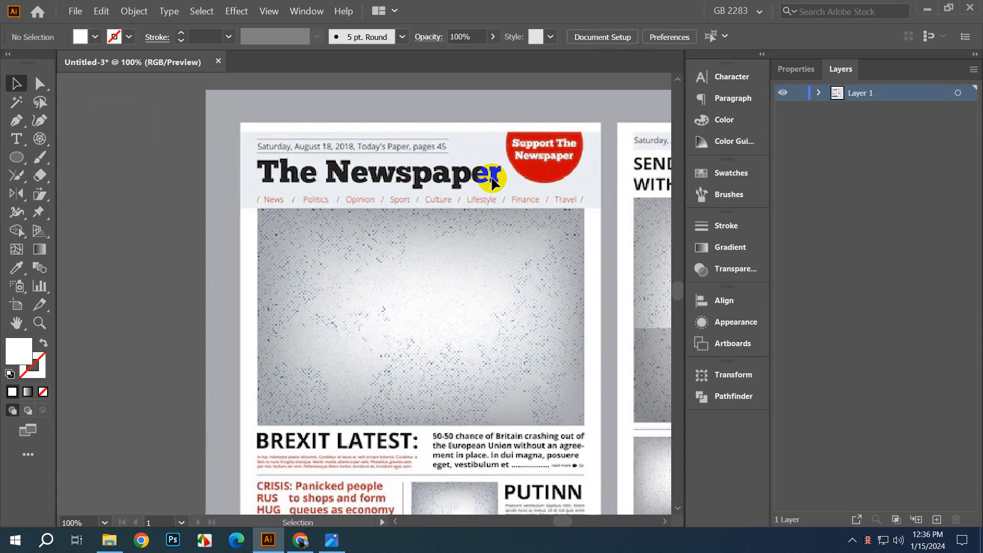
scroll(408, 285, down, 5)
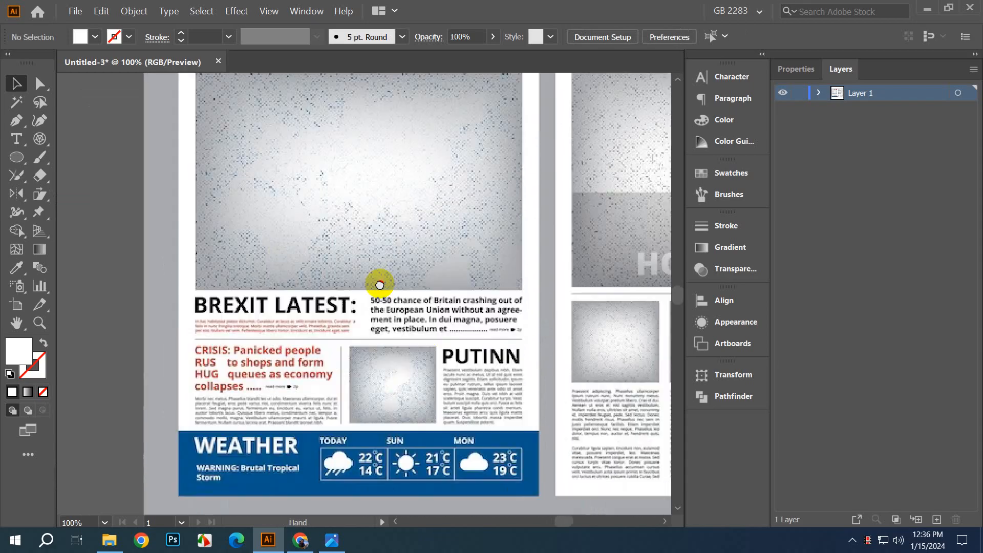
drag(377, 285, 352, 291)
drag(378, 395, 362, 370)
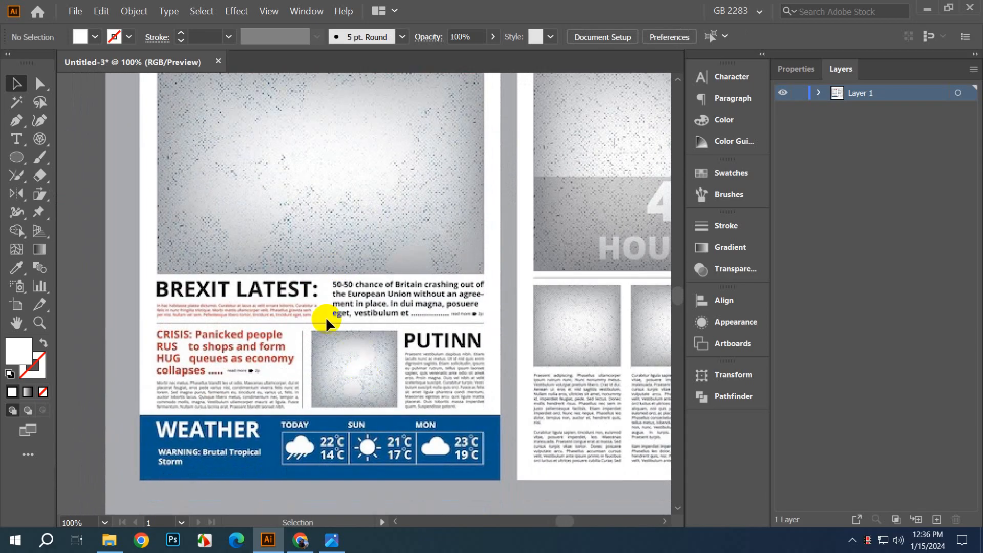
drag(317, 316, 180, 351)
drag(439, 298, 321, 370)
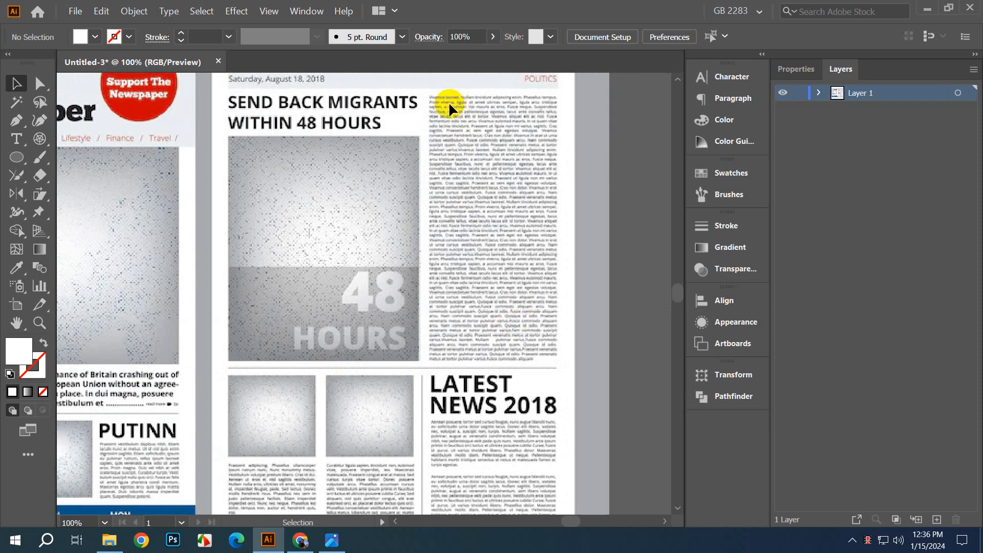
drag(359, 228, 520, 268)
scroll(520, 268, down, 4)
drag(413, 300, 536, 355)
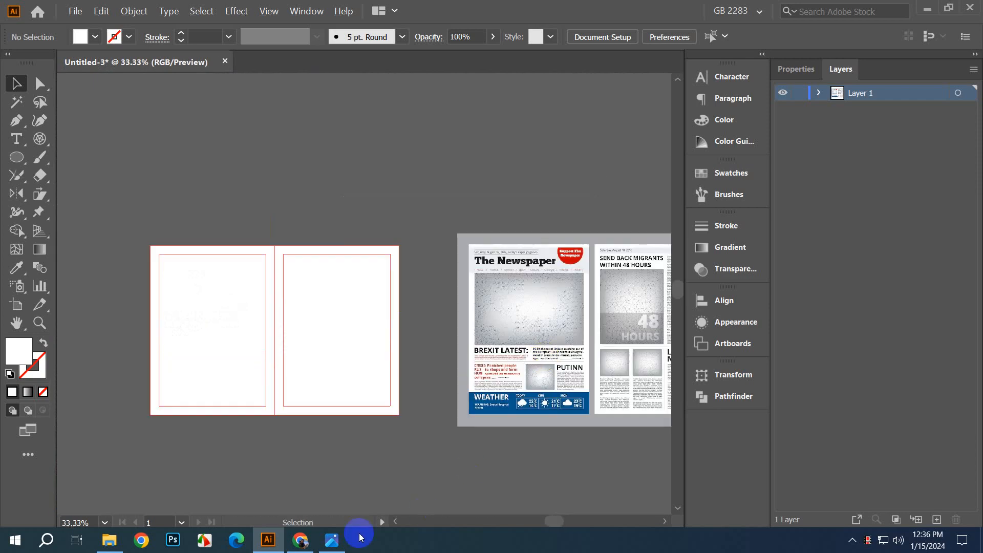
Step: Switch to Chrome, search Google for "lorem ipsum text" and open the lipsum.com website
click(300, 540)
click(643, 14)
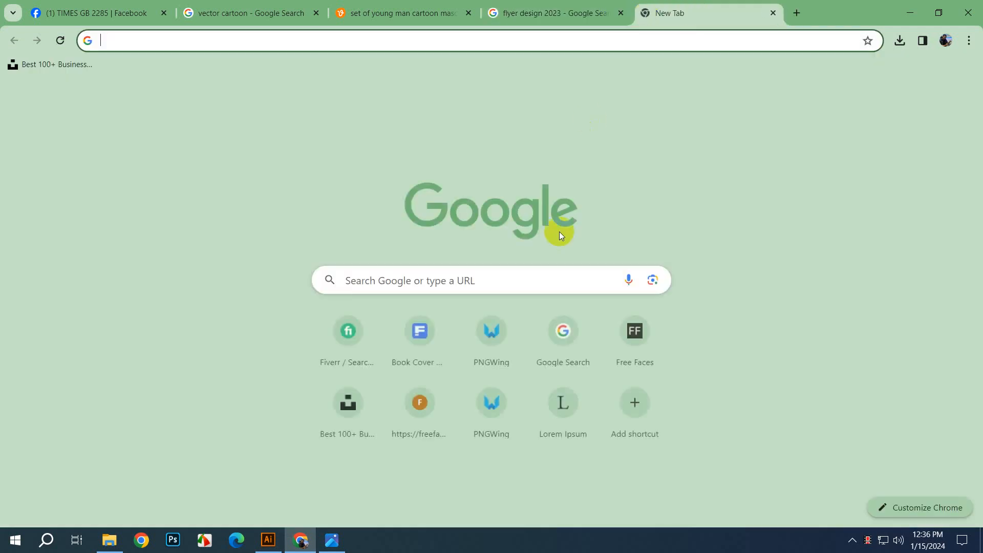
click(549, 274)
text(lore)
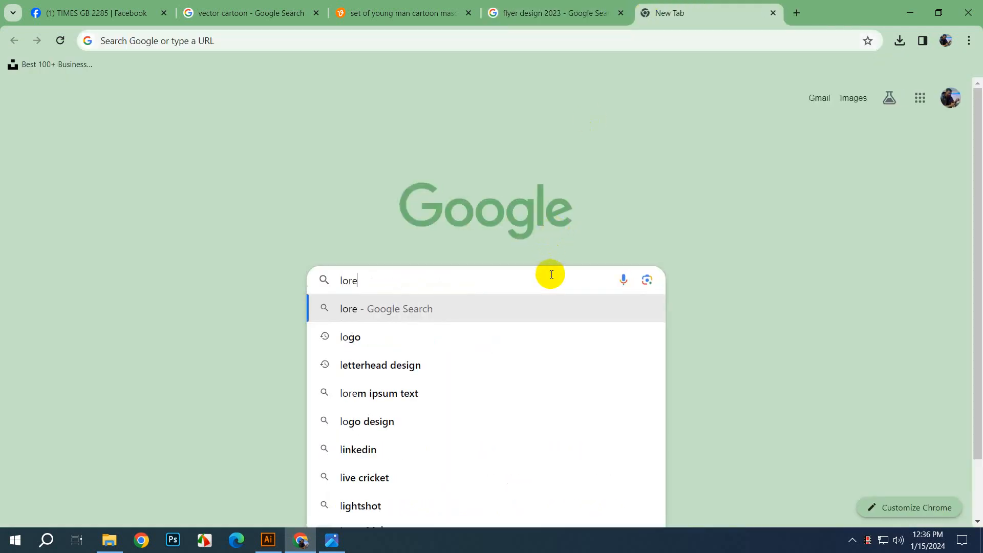
key(Down)
key(Return)
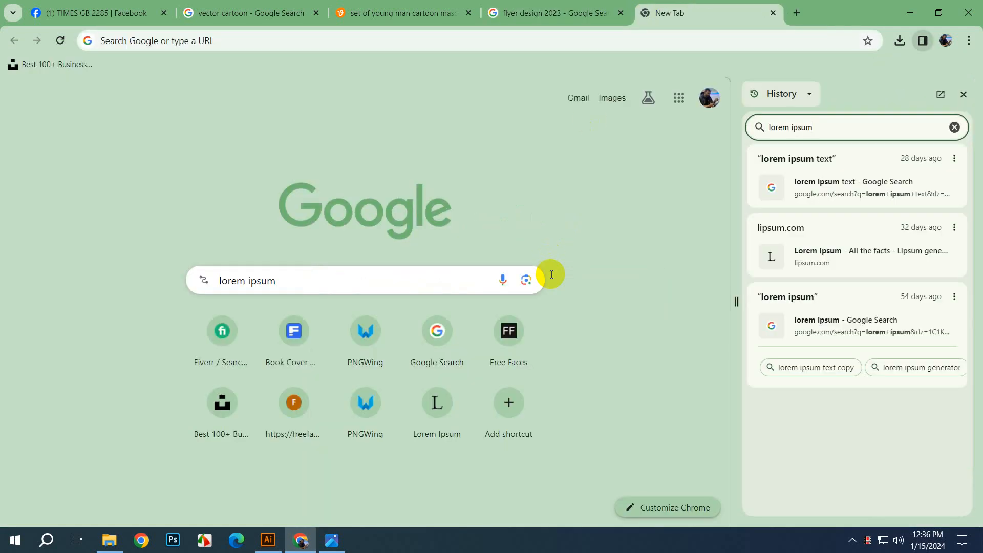
click(842, 193)
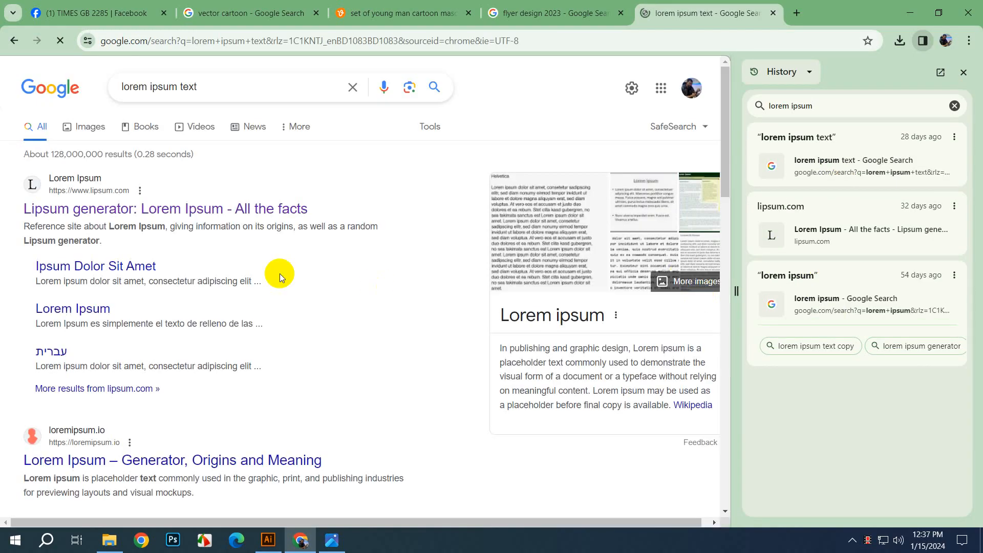
click(963, 72)
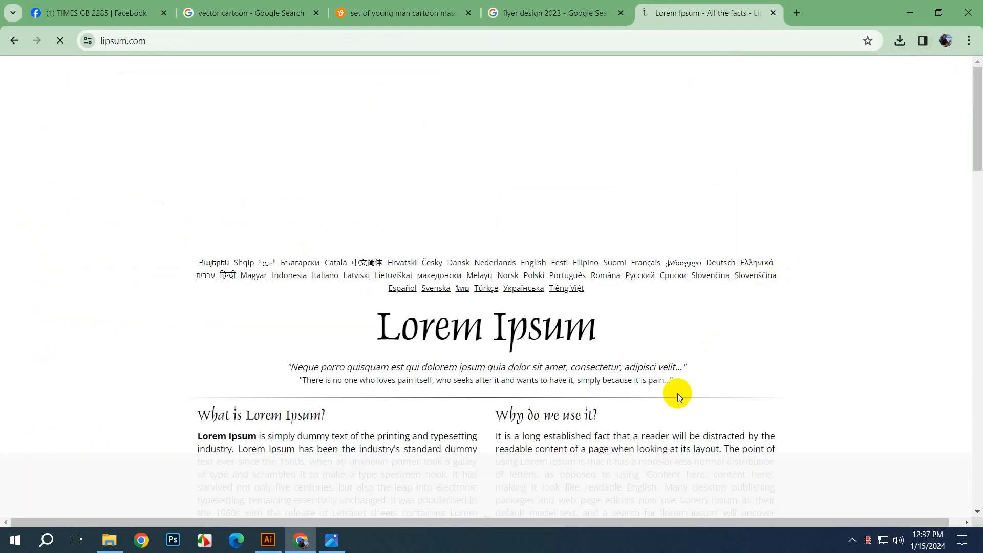
Step: Copy the paragraph under "What is Lorem Ipsum?" from the lipsum.com page
scroll(675, 395, down, 5)
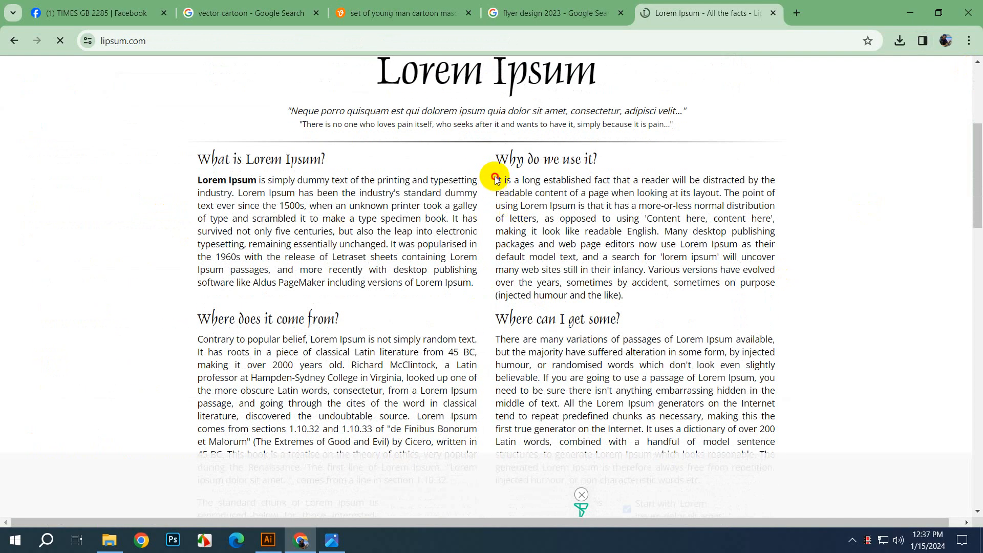
drag(491, 171, 605, 249)
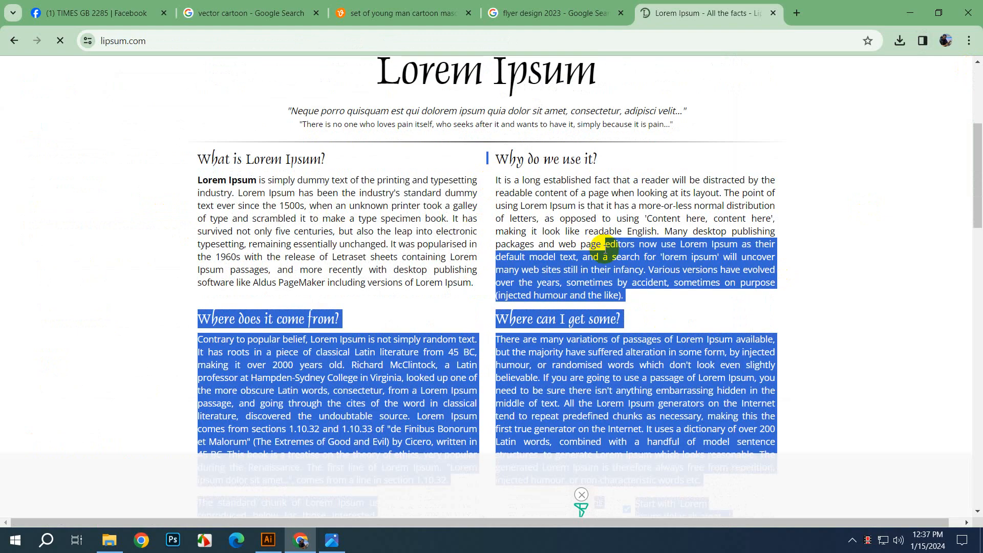
click(427, 213)
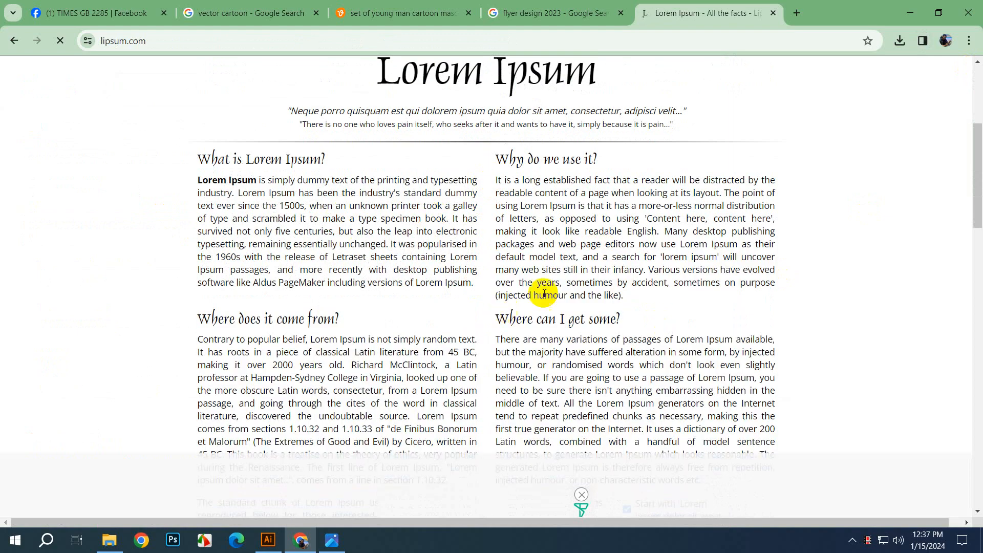
scroll(499, 230, down, 2)
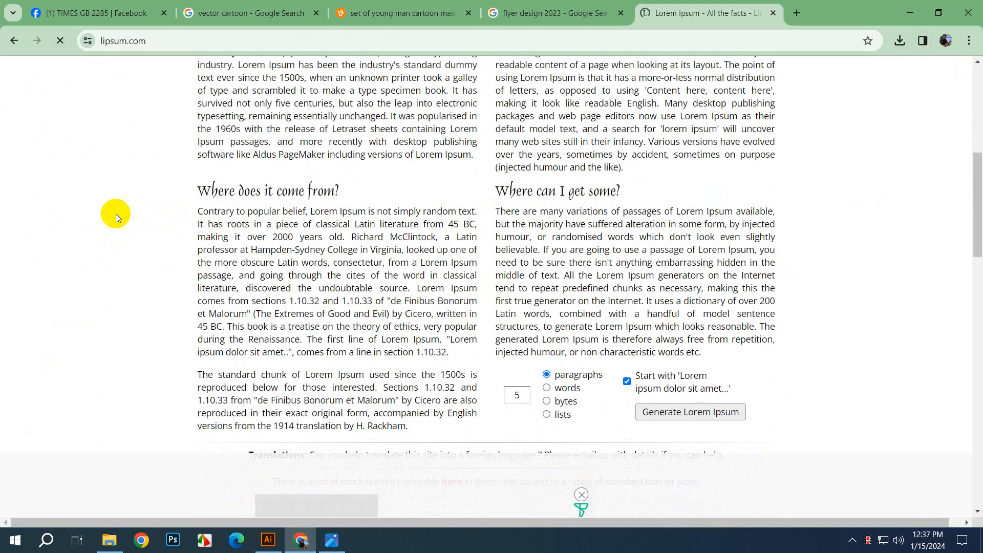
scroll(589, 379, down, 1)
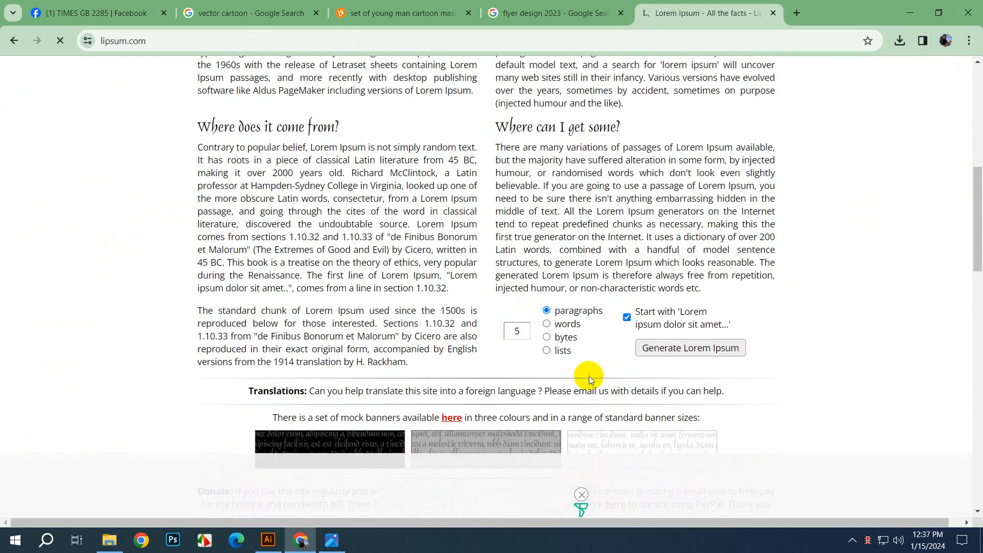
scroll(589, 377, up, 4)
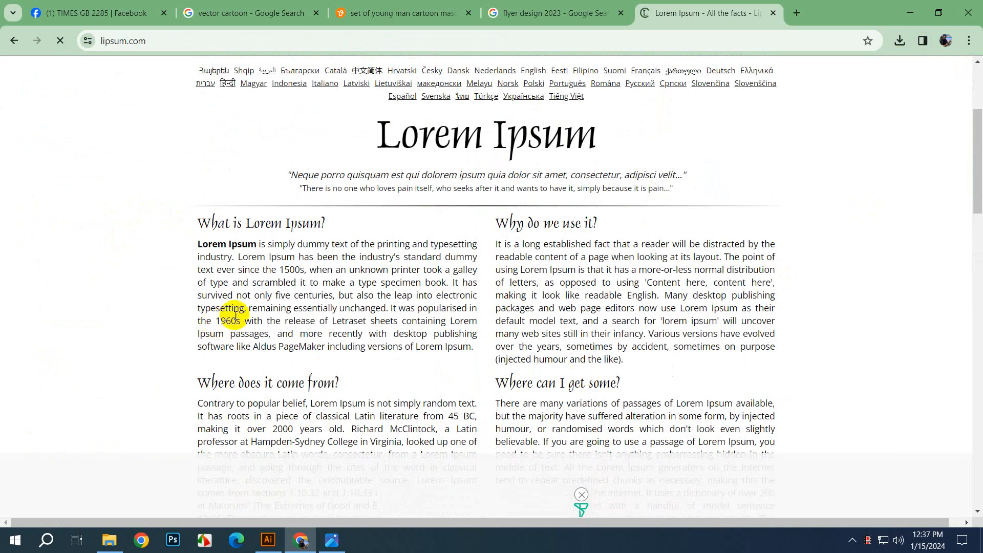
drag(199, 243, 473, 345)
right_click(404, 299)
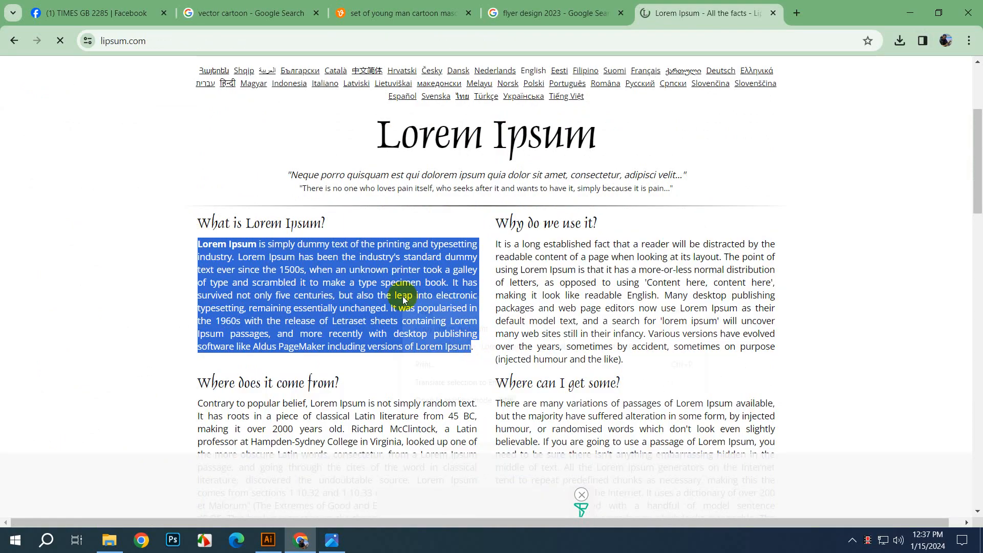
click(416, 308)
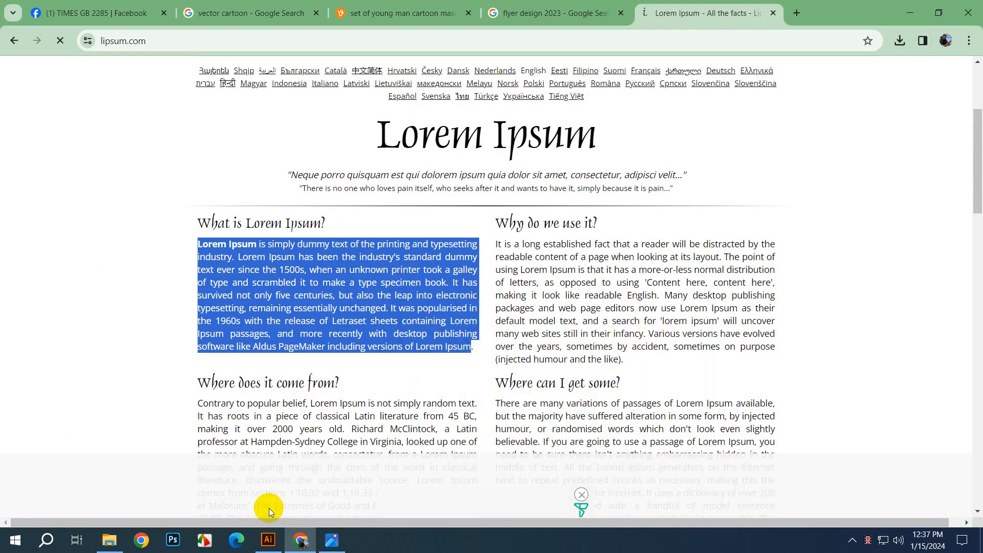
Step: Switch back to Illustrator and paste the copied Lorem Ipsum paragraph as point text inside the right page's margins
click(268, 540)
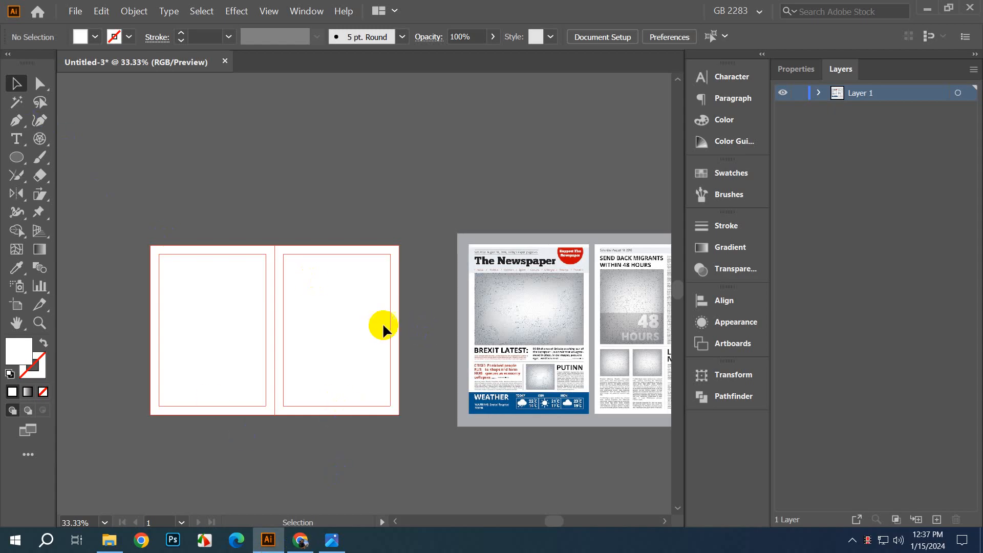
scroll(383, 419, up, 1)
click(16, 139)
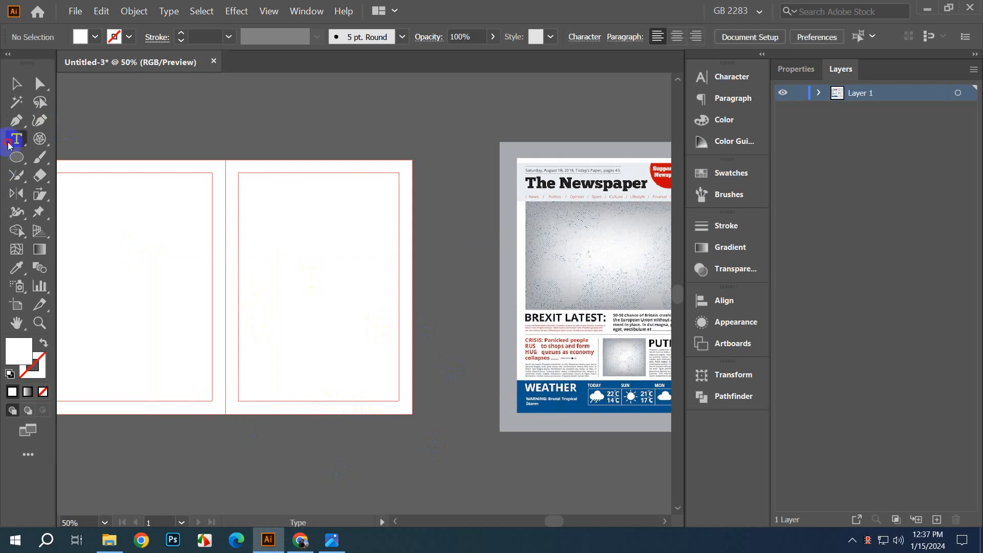
click(271, 231)
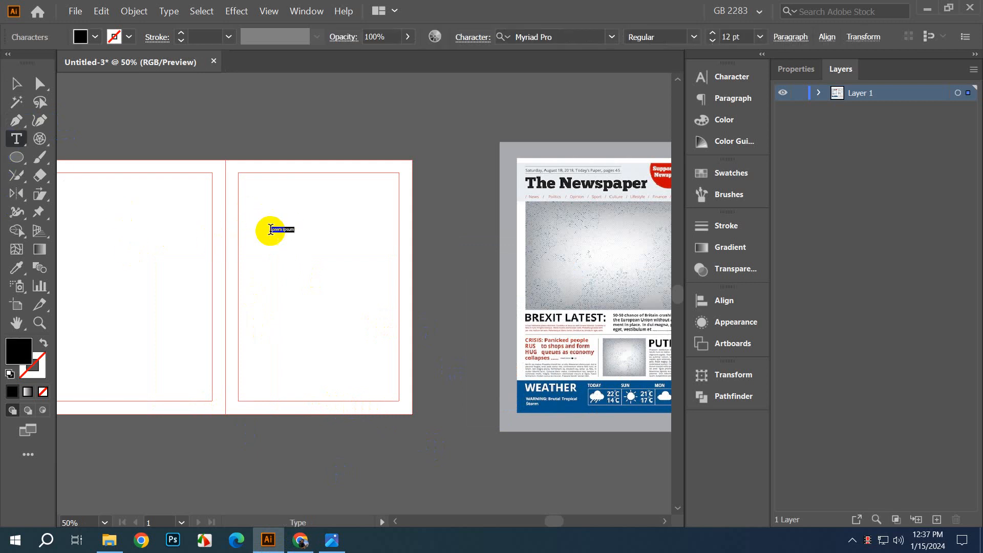
key(ctrl+v)
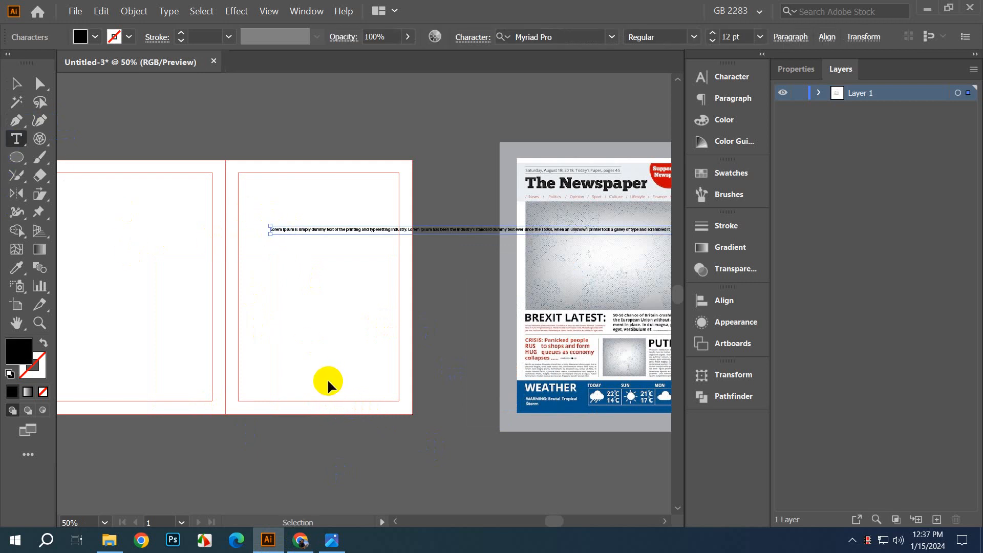
Step: Replace the pasted point text with a text frame inside the right page's margins and paste the Lorem Ipsum paragraph into it
key(ctrl+a)
key(Delete)
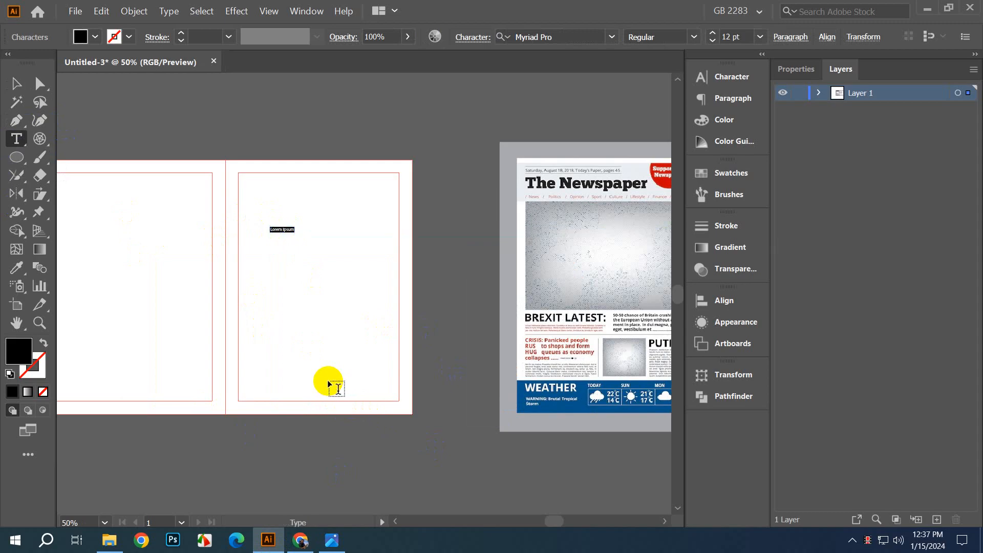
key(Escape)
drag(258, 198, 368, 401)
key(ctrl+v)
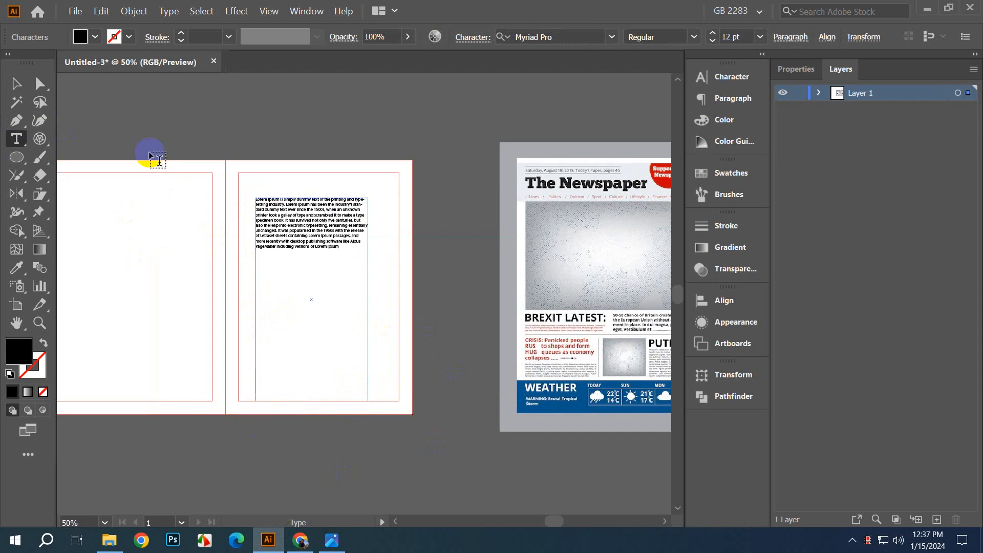
Step: Undo pasting the paragraph and delete the text frame from the right page
key(ctrl+z)
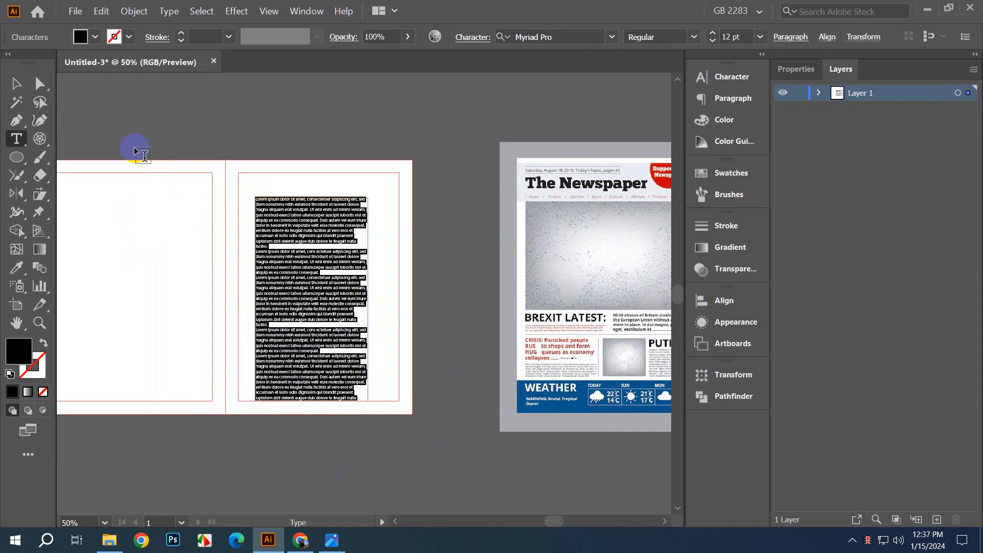
click(16, 83)
click(171, 142)
click(281, 240)
key(Delete)
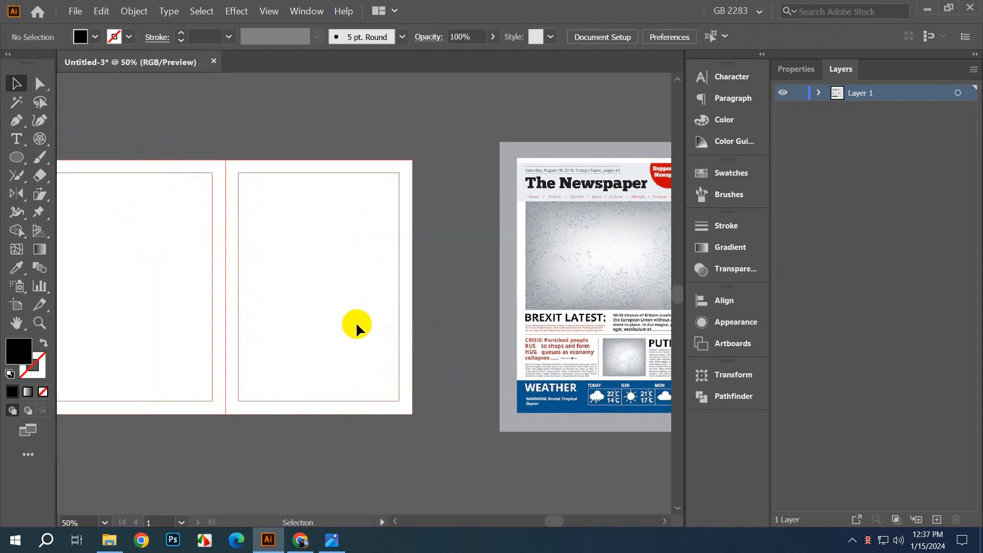
Step: Examine how the reference newspaper divides its lower articles into text columns on both pages, and return to the blank spread
scroll(512, 358, right, 3)
key(alt)
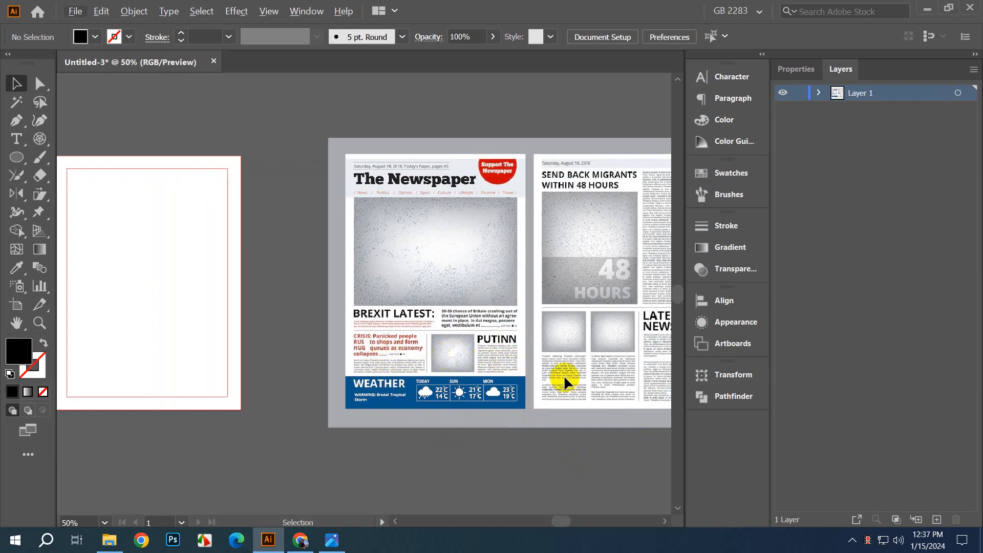
scroll(563, 375, right, 3)
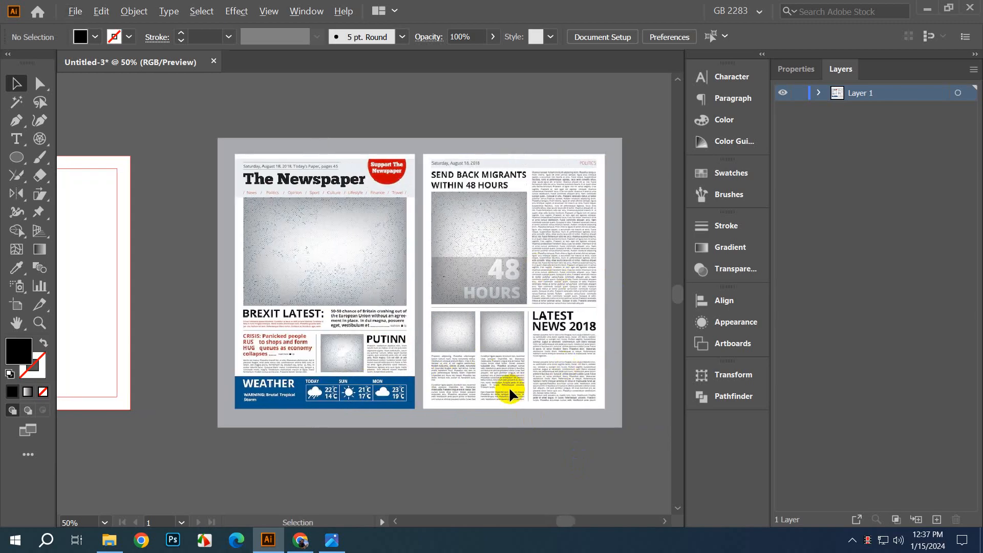
scroll(509, 387, up, 3)
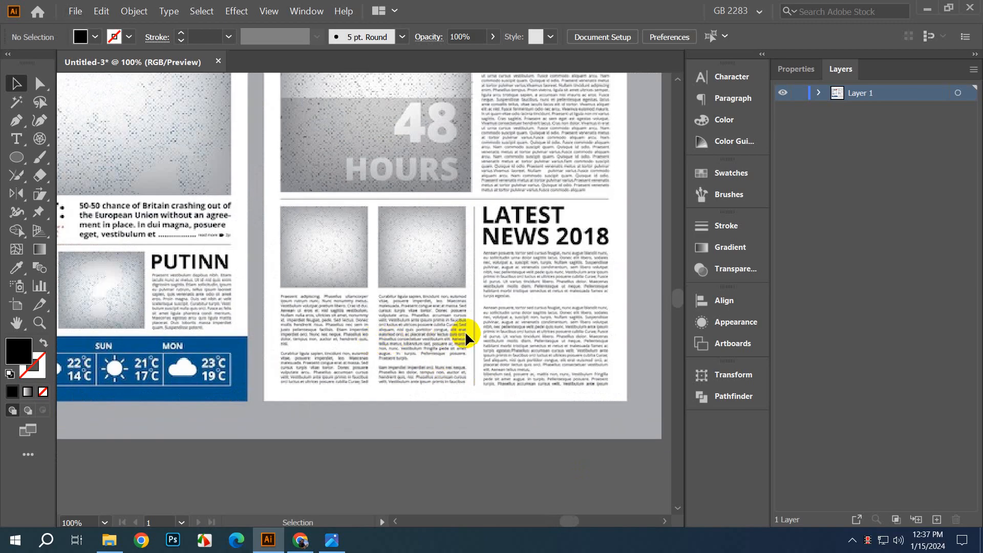
scroll(469, 331, left, 4)
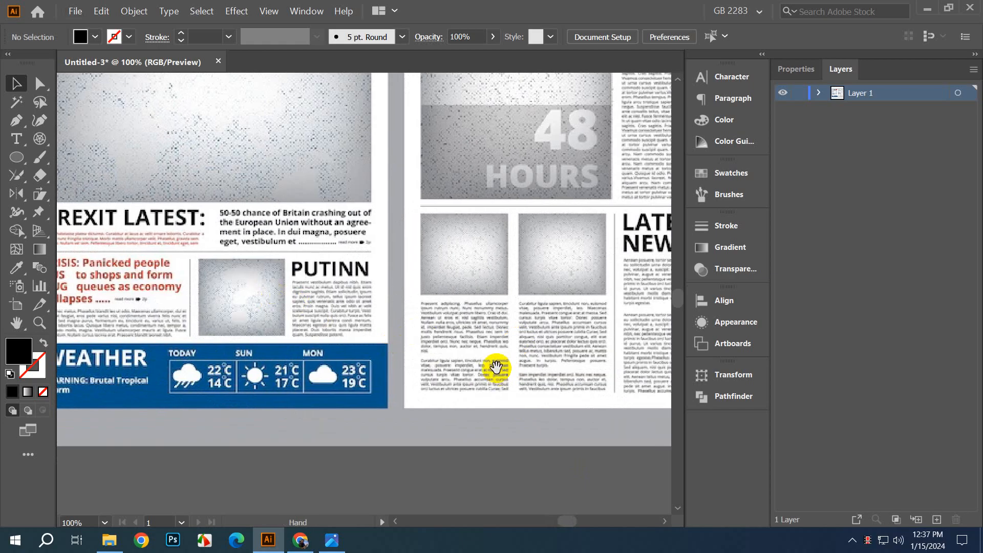
scroll(615, 323, down, 2)
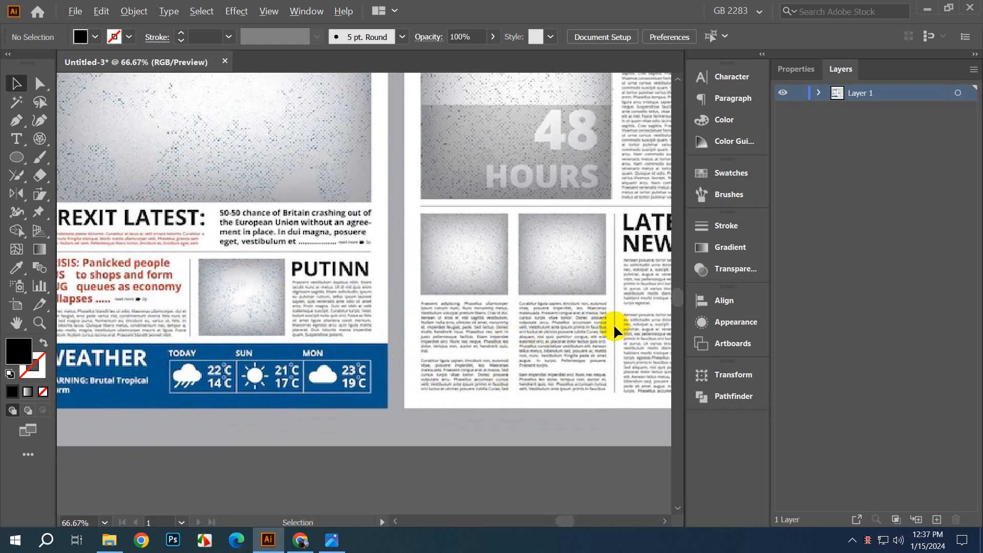
drag(436, 370, 590, 373)
drag(250, 385, 399, 378)
drag(312, 392, 372, 428)
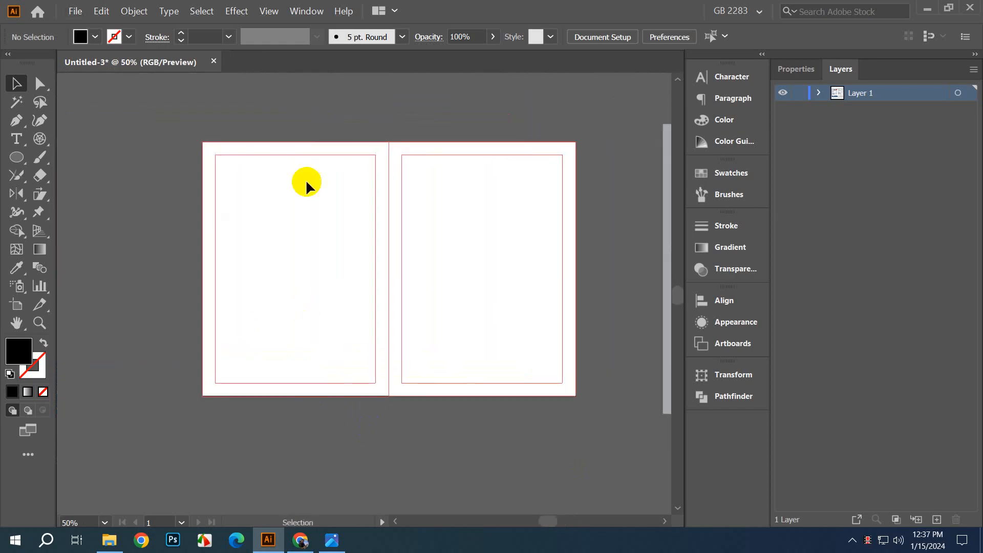
drag(330, 468, 380, 466)
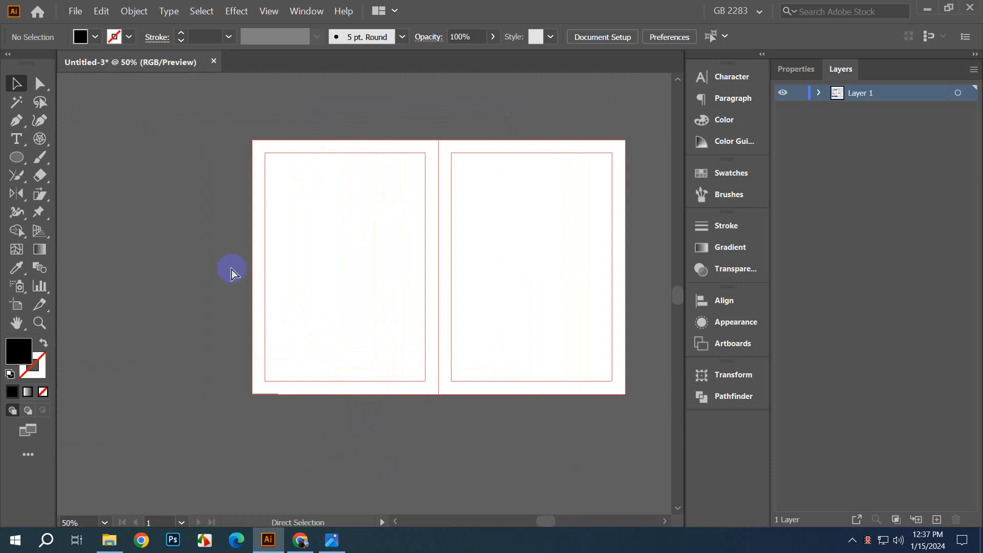
Step: Show the rulers, unlock the guides and place vertical ruler guides on the left page's left and right margins
key(ctrl+r)
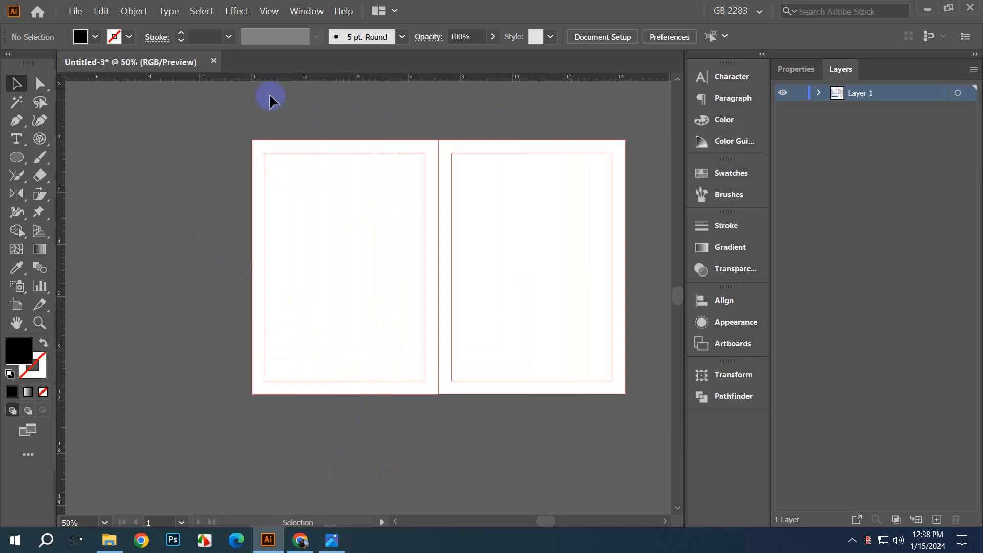
drag(62, 172, 266, 274)
right_click(226, 284)
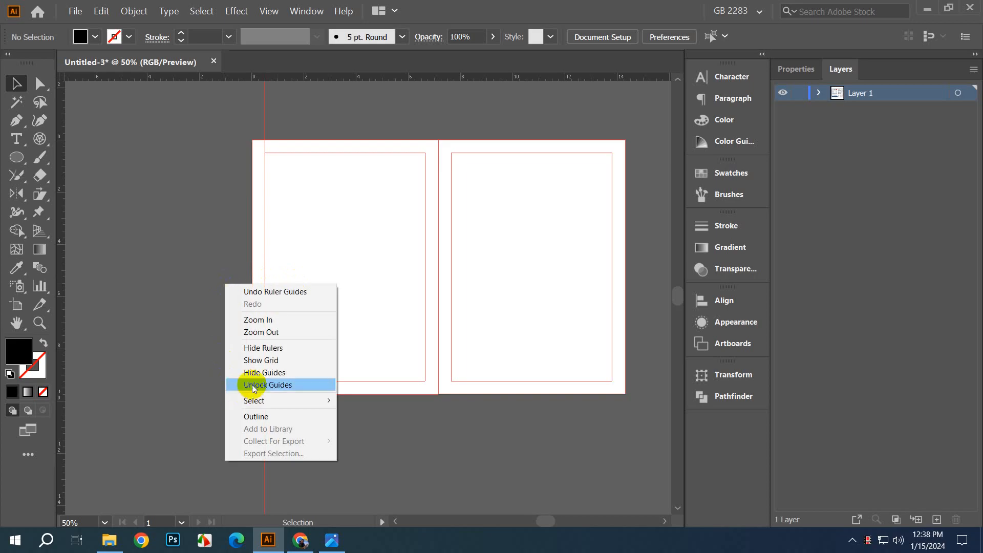
click(228, 383)
drag(62, 353, 398, 412)
scroll(423, 442, up, 5)
click(478, 454)
scroll(478, 451, down, 4)
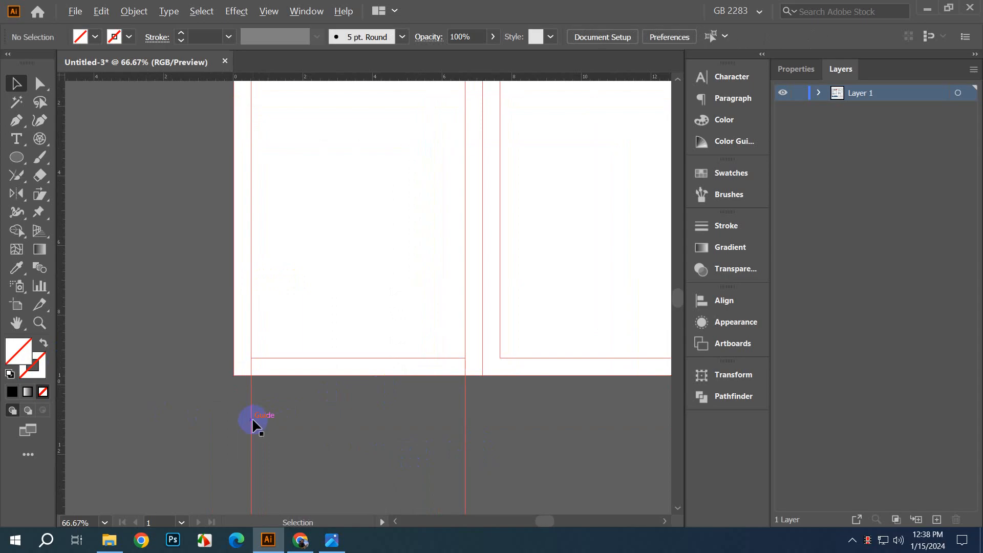
Step: Duplicate the left margin's ruler guide into a narrow pair of gutter guides about 2.2 in from the left page's outer edge
drag(252, 424, 333, 430)
scroll(303, 443, up, 2)
click(297, 428)
scroll(298, 430, down, 1)
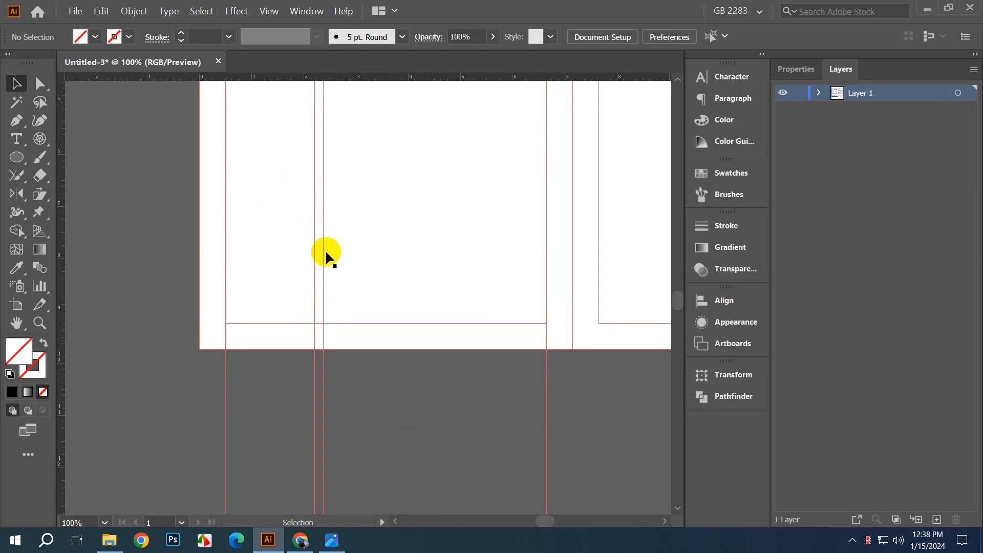
Step: Group the two gutter guides and duplicate the group twice to the right across the left page
drag(281, 419, 353, 468)
key(v)
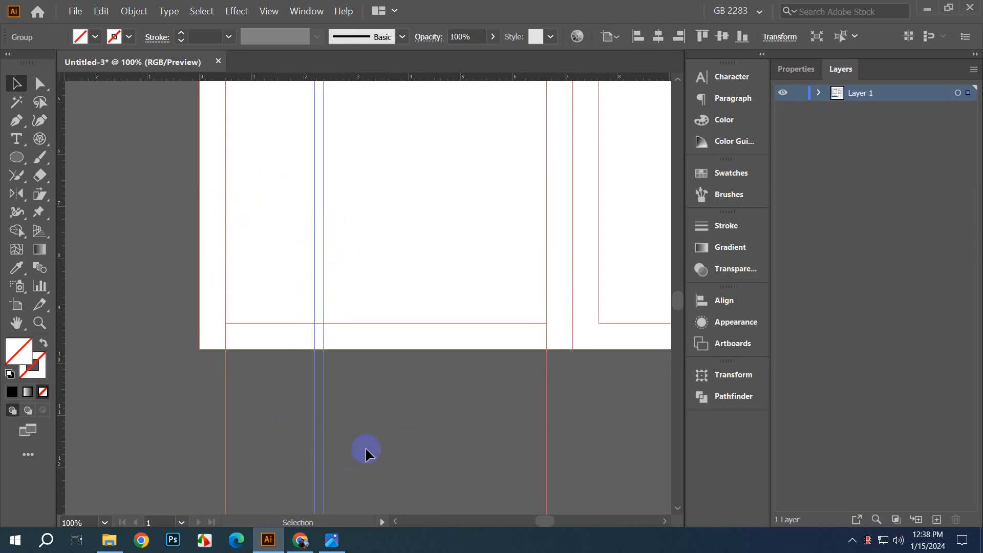
click(366, 450)
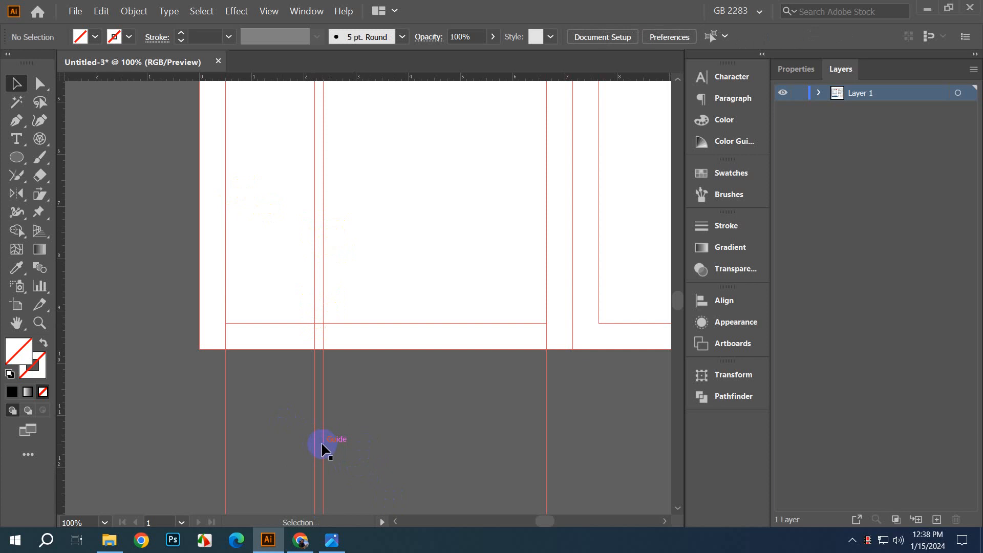
drag(322, 450, 407, 458)
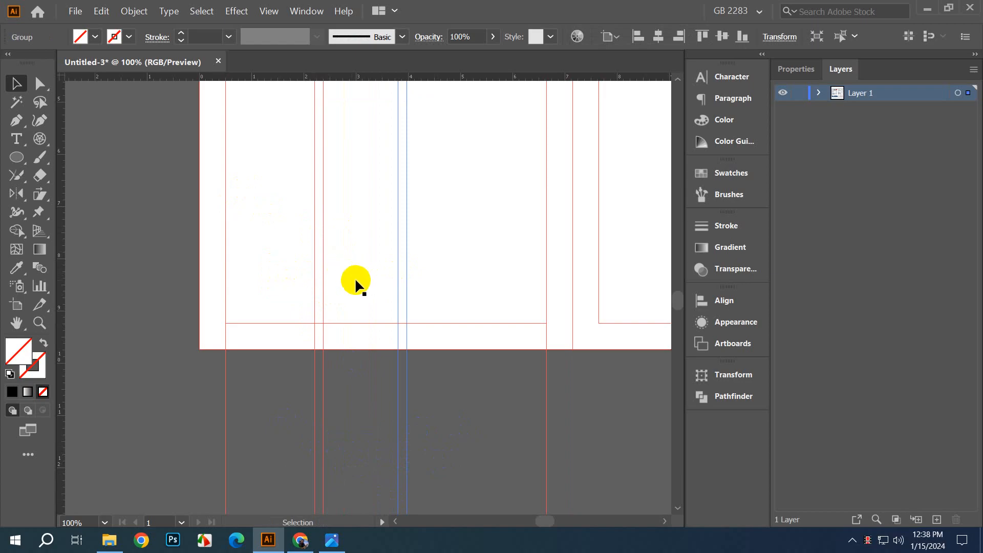
drag(407, 391, 480, 416)
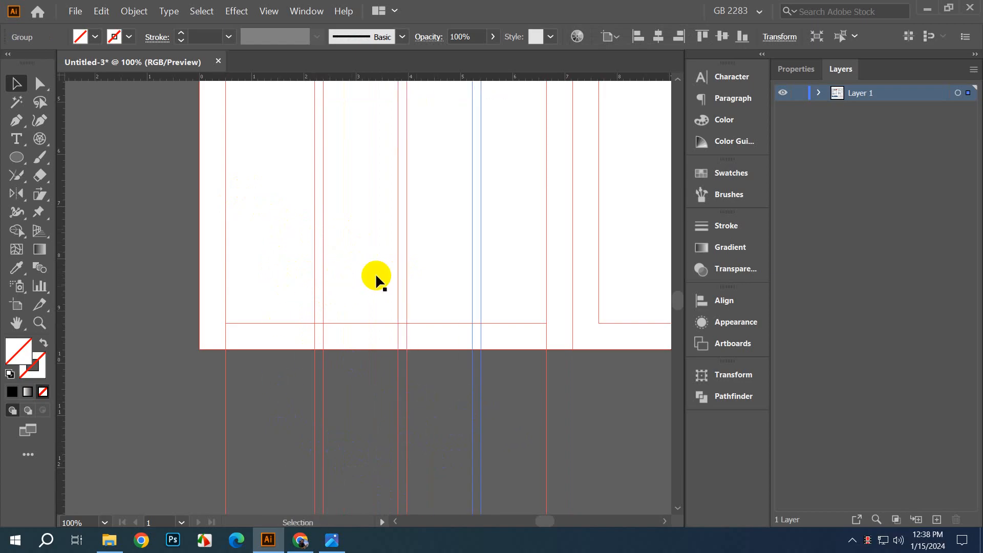
Step: Try to distribute all vertical ruler guides on the left page by their horizontal centers relative to the artboard, and undo it
scroll(425, 434, down, 1)
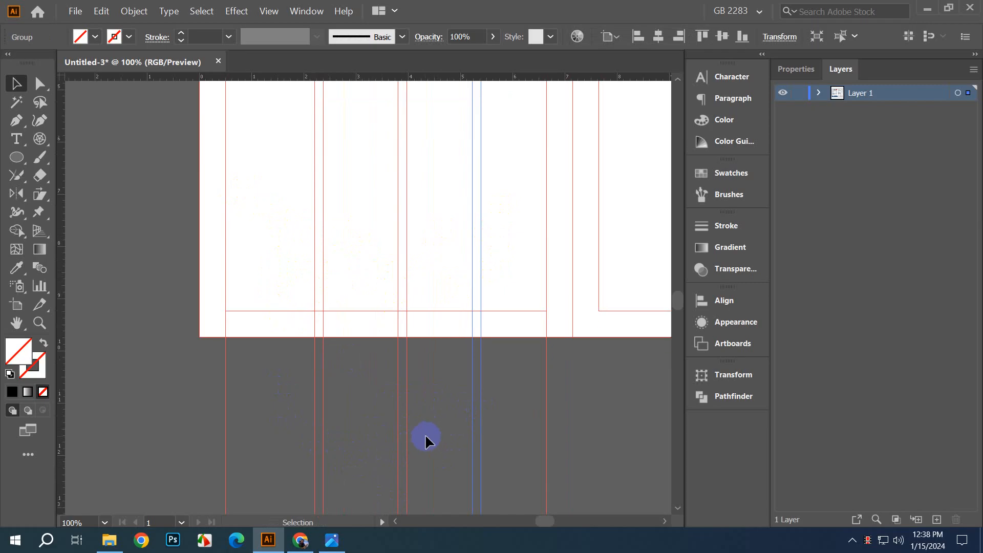
scroll(338, 397, down, 4)
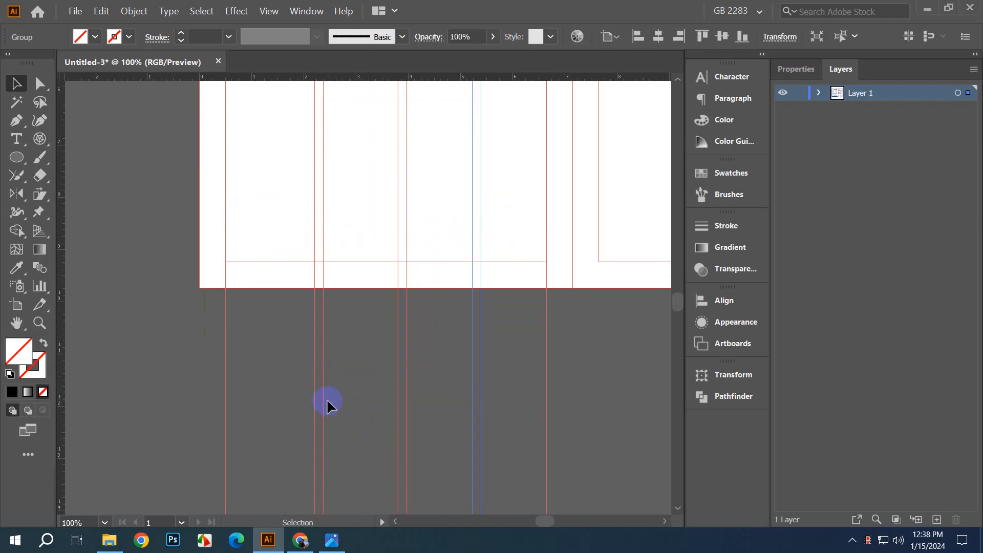
scroll(283, 399, down, 1)
drag(221, 387, 493, 439)
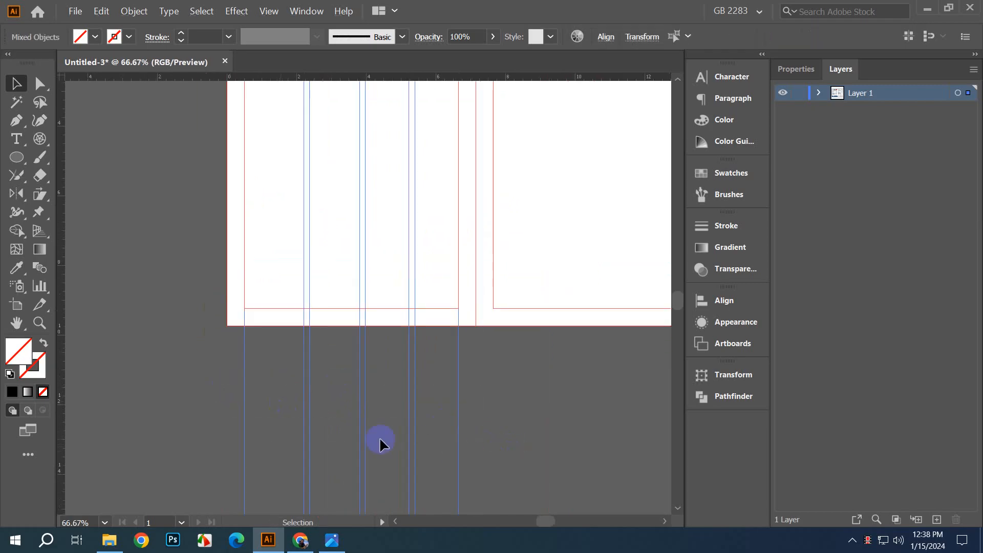
click(605, 37)
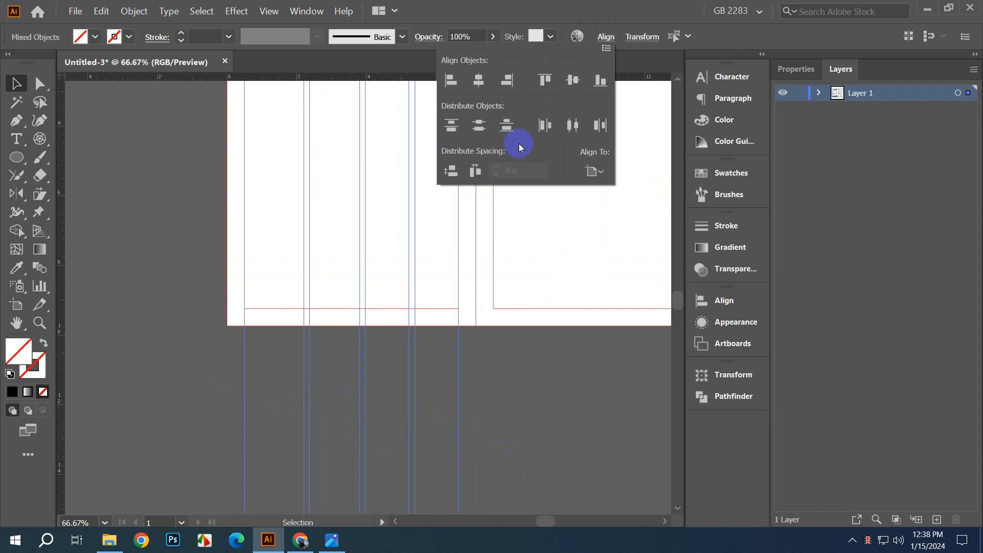
click(571, 126)
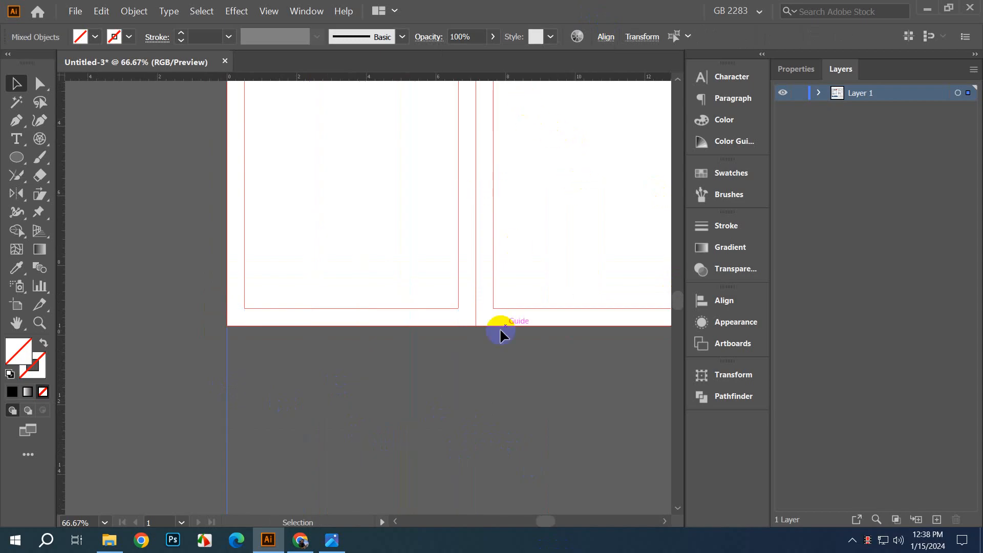
key(ctrl+z)
Step: Switch alignment to Align to Selection and try to distribute the left page's margin and gutter guides horizontally
click(747, 305)
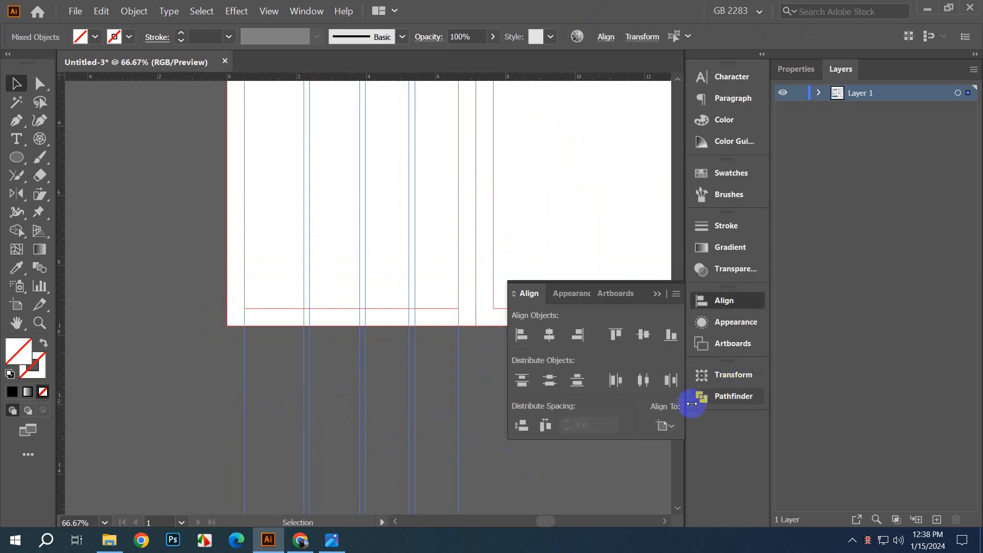
click(664, 425)
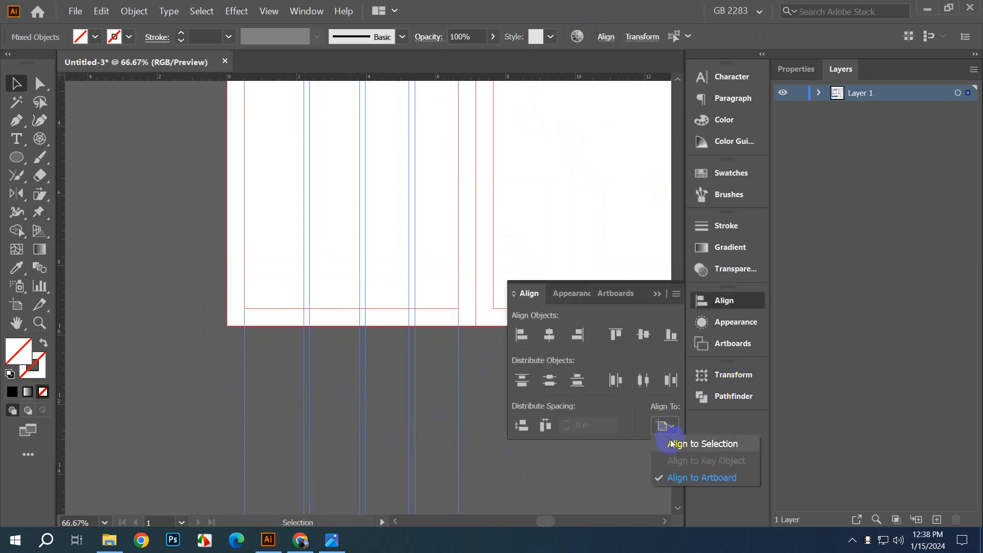
click(698, 447)
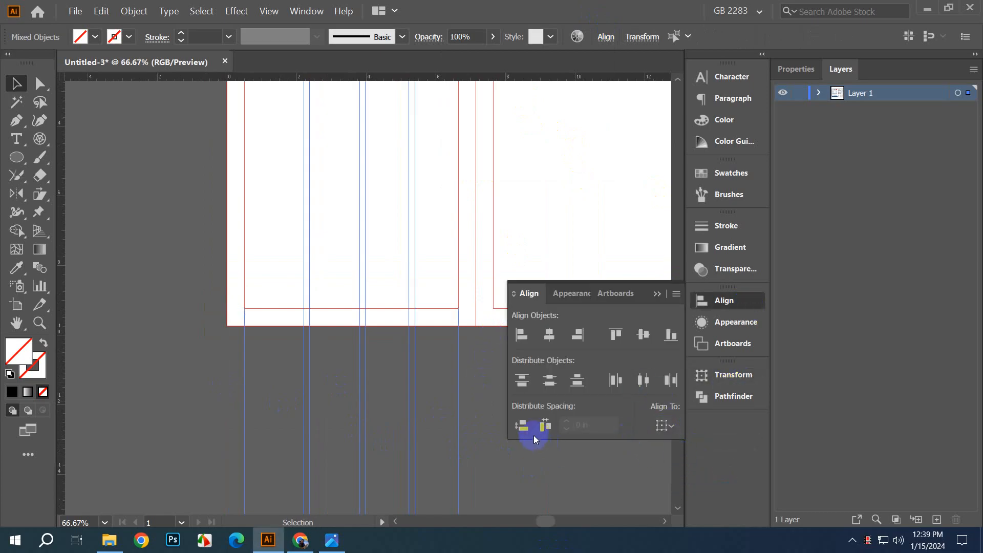
scroll(250, 378, down, 4)
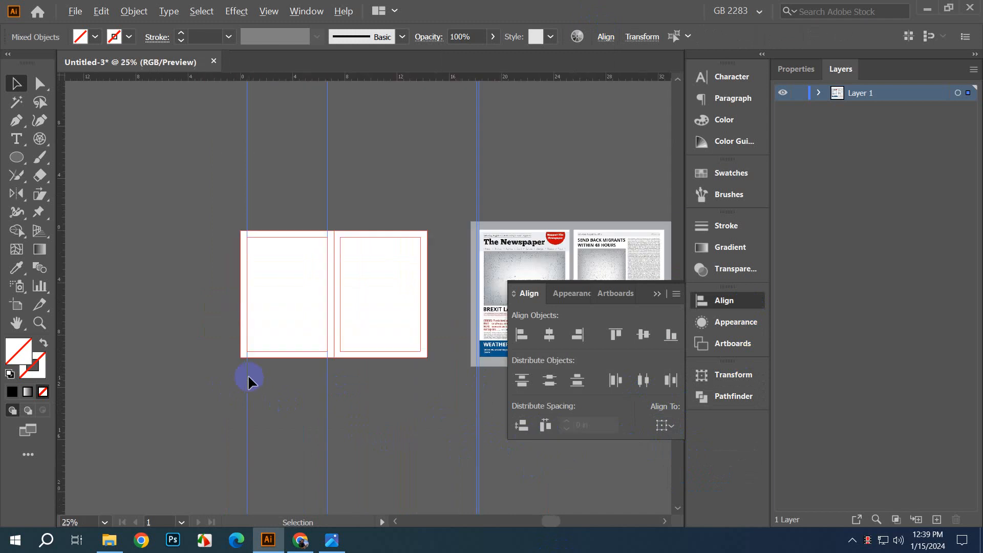
scroll(392, 380, up, 4)
scroll(448, 343, up, 4)
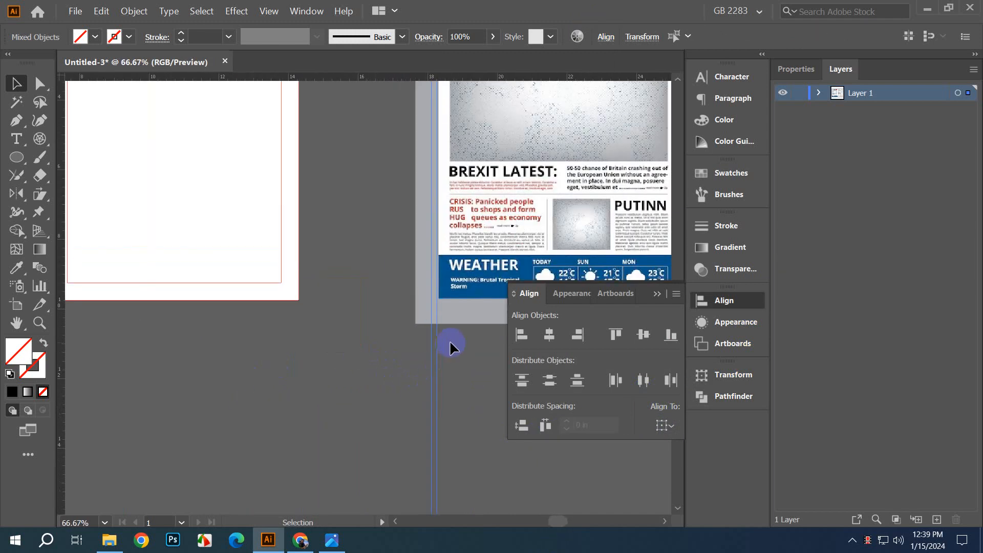
scroll(440, 380, down, 3)
scroll(439, 387, down, 1)
scroll(371, 397, up, 2)
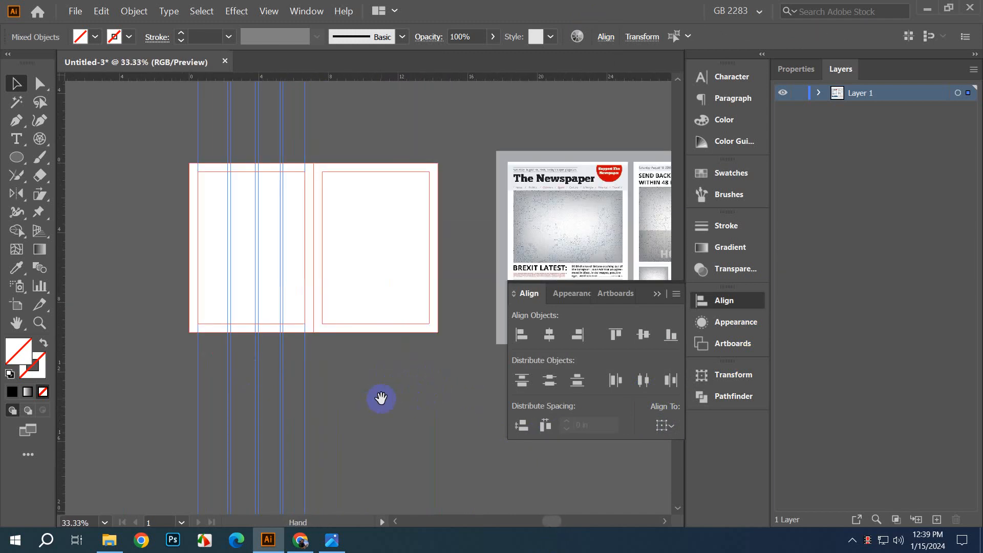
Step: Select only the three gutter guide groups and try to distribute their horizontal spacing
click(304, 410)
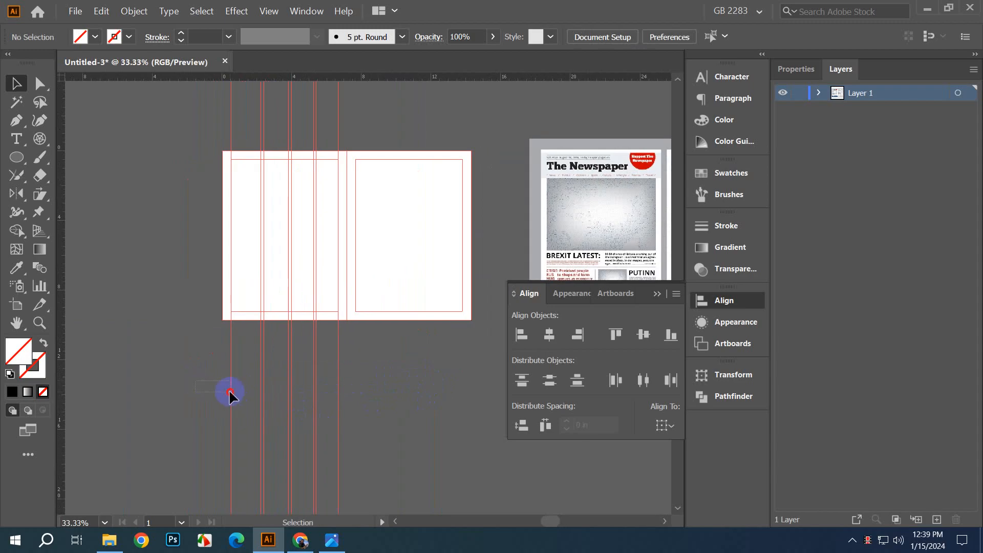
drag(229, 392, 346, 420)
click(377, 395)
scroll(276, 397, up, 2)
click(545, 425)
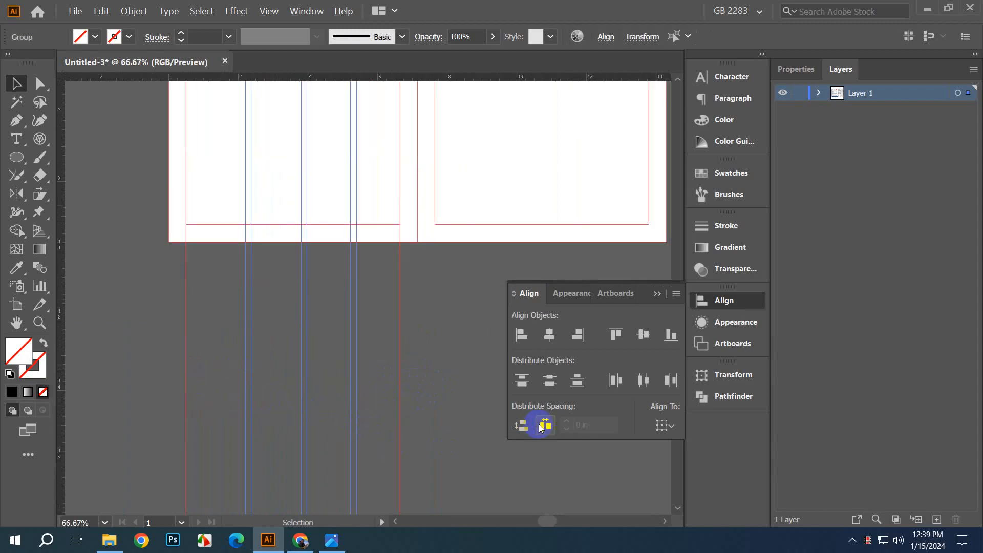
click(544, 429)
Step: Reselect the three gutter guide groups and set alignment to Align to Key Object with the rightmost group as key
click(443, 354)
drag(224, 327, 376, 412)
click(658, 425)
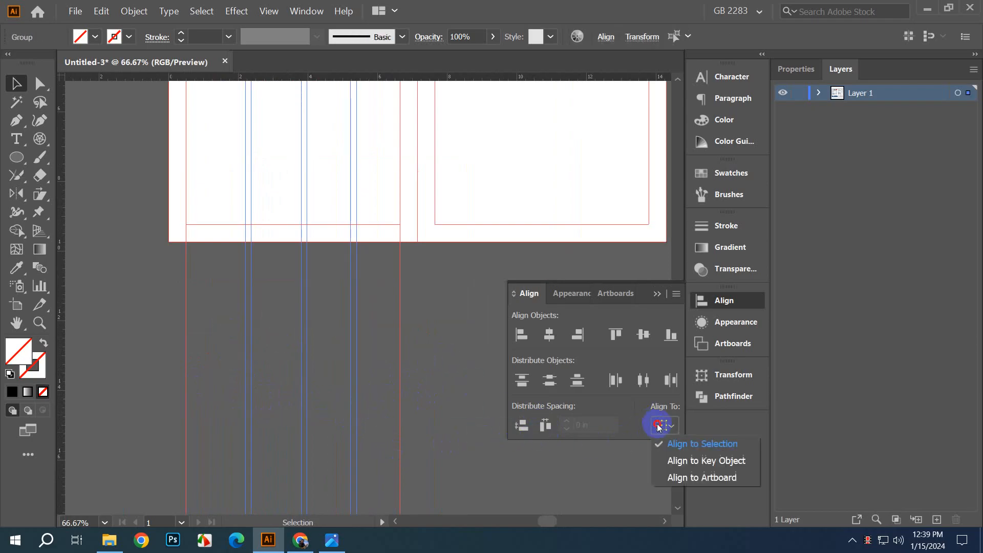
click(705, 445)
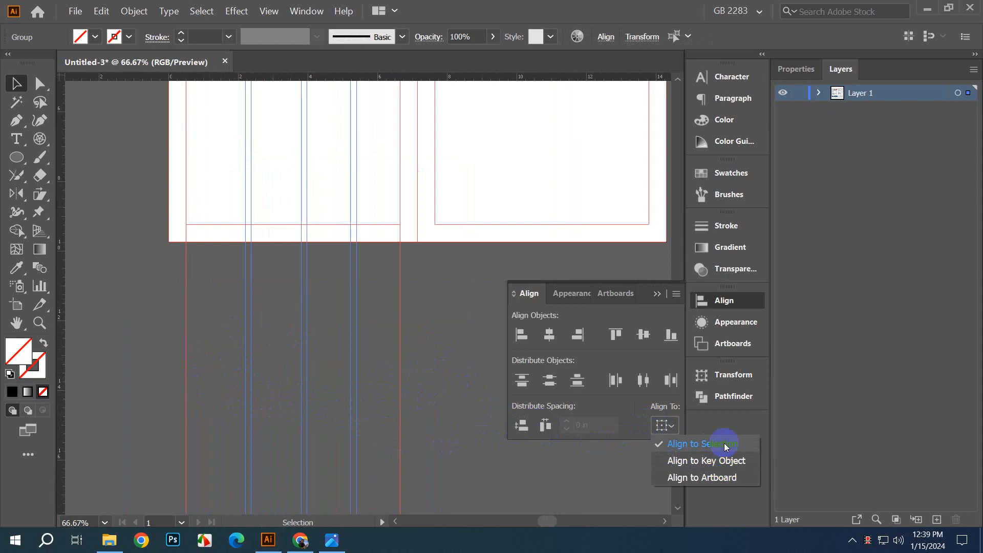
click(724, 460)
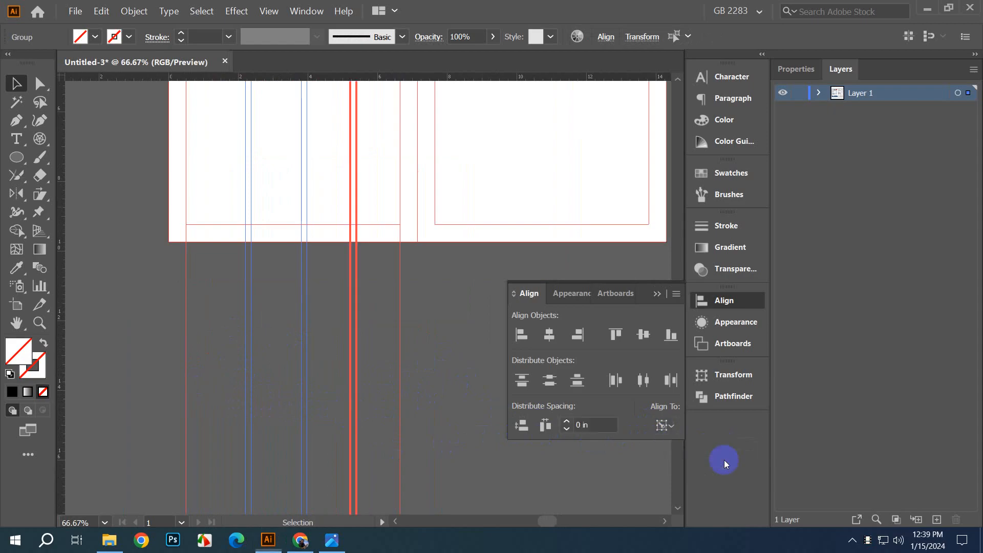
Step: Try to distribute the three gutter guide groups' horizontal spacing against the key object, and undo it
click(545, 428)
key(ctrl+z)
click(465, 413)
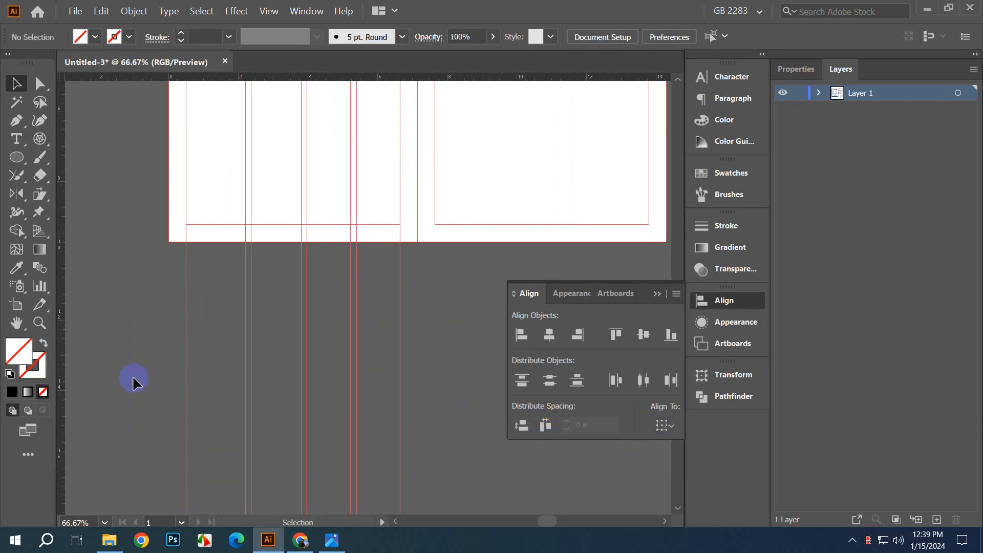
Step: Select all vertical margin and gutter guides, try to distribute them horizontally with Align to Selection, and undo it
drag(132, 365, 459, 481)
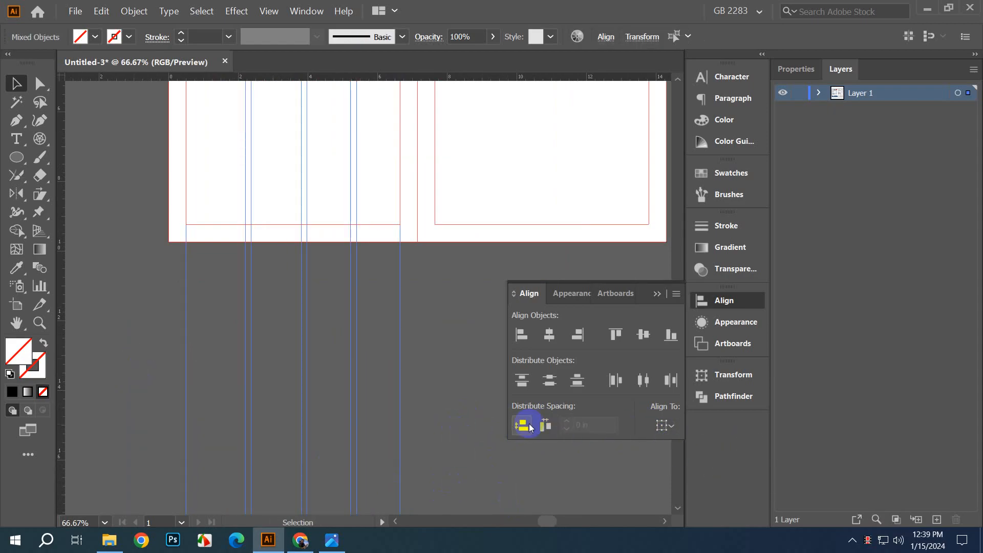
click(669, 426)
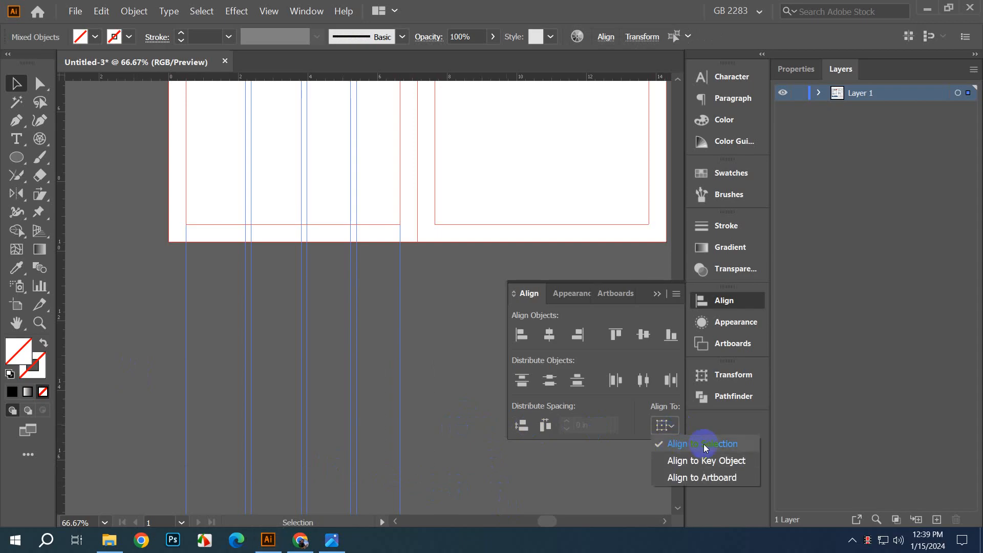
click(704, 445)
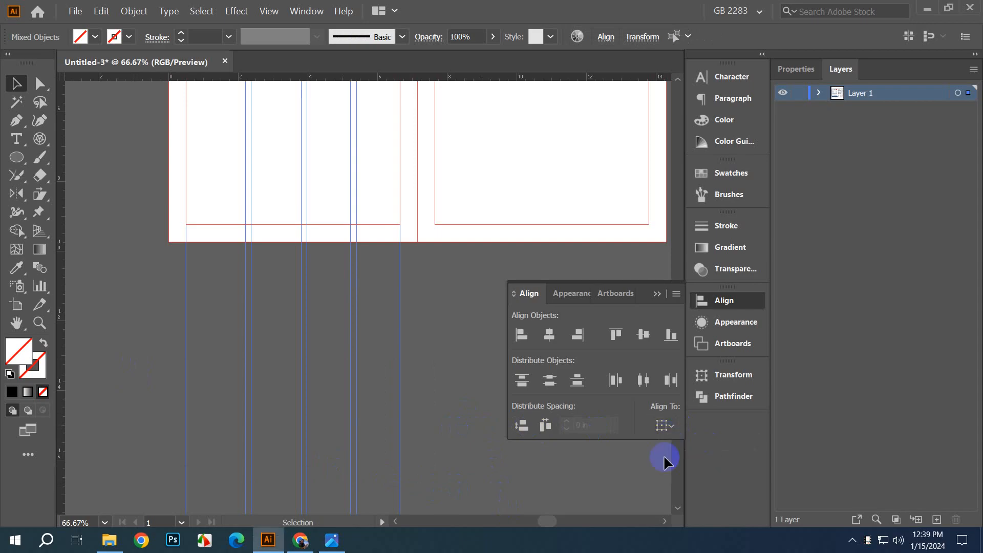
click(632, 381)
scroll(261, 383, down, 4)
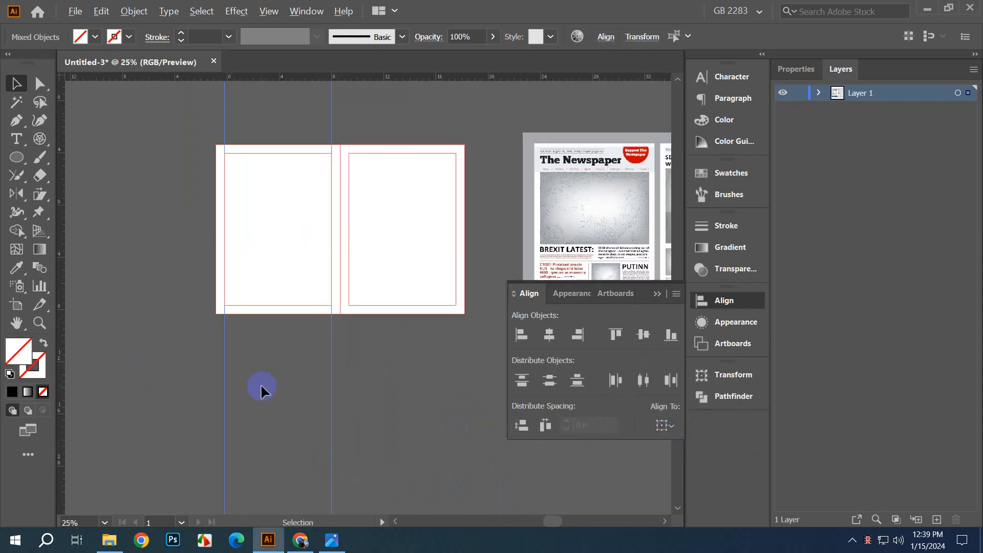
scroll(308, 410, down, 5)
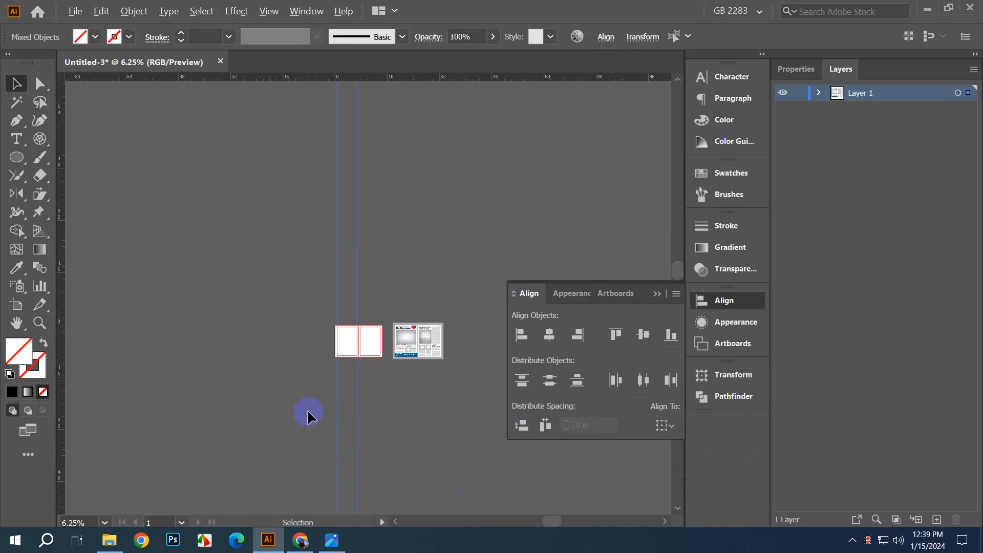
drag(490, 384, 189, 407)
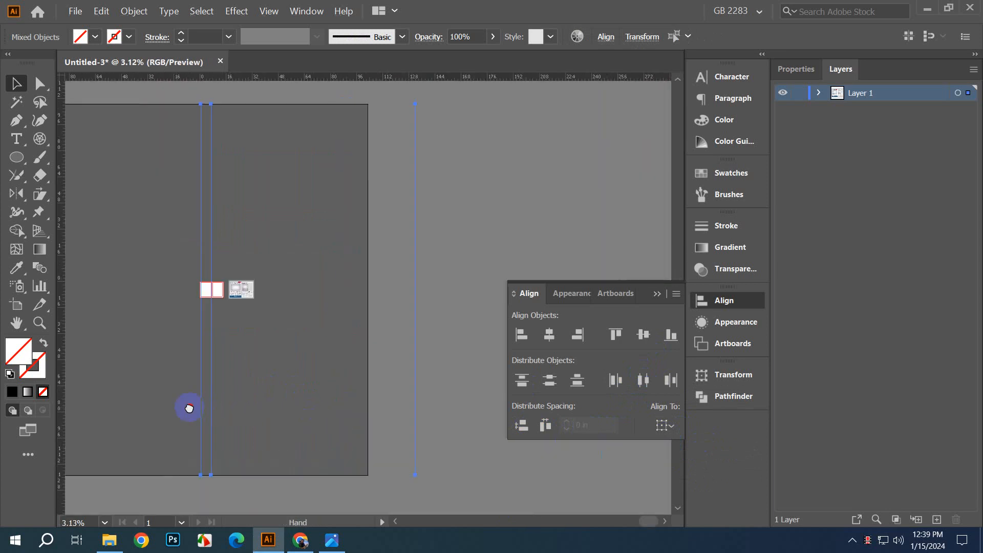
key(ctrl+alt+5)
click(271, 407)
Step: Check the positions of the left page's vertical margin and gutter guides
scroll(229, 356, up, 5)
drag(312, 324, 185, 339)
scroll(348, 334, up, 3)
scroll(285, 355, down, 7)
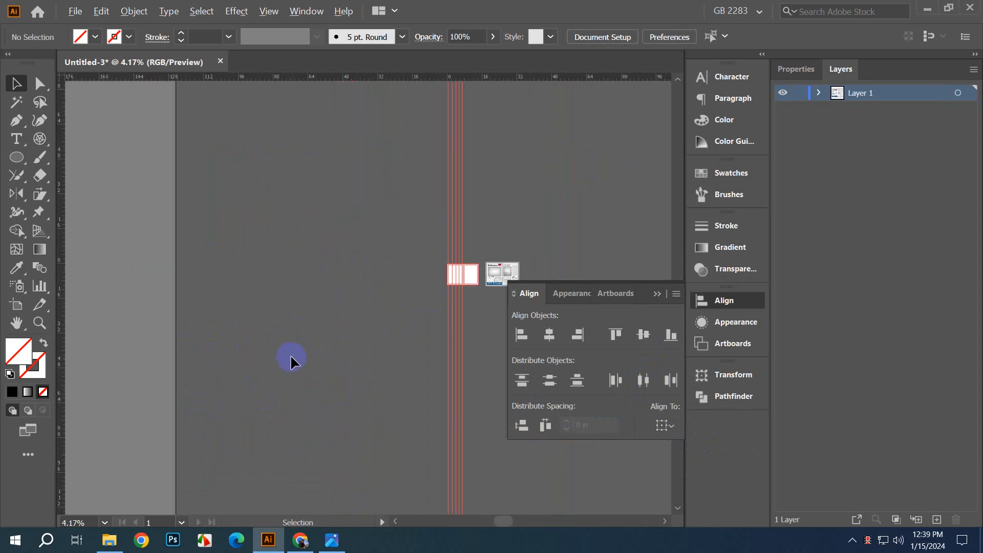
scroll(489, 298, up, 1)
scroll(490, 302, up, 8)
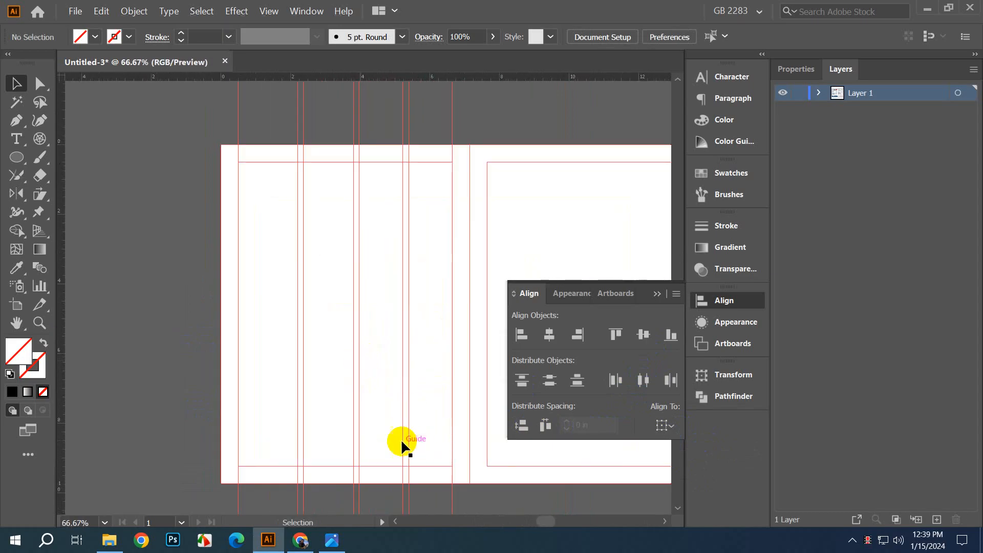
scroll(401, 438, down, 1)
scroll(379, 430, down, 2)
scroll(318, 434, up, 1)
drag(317, 434, 266, 335)
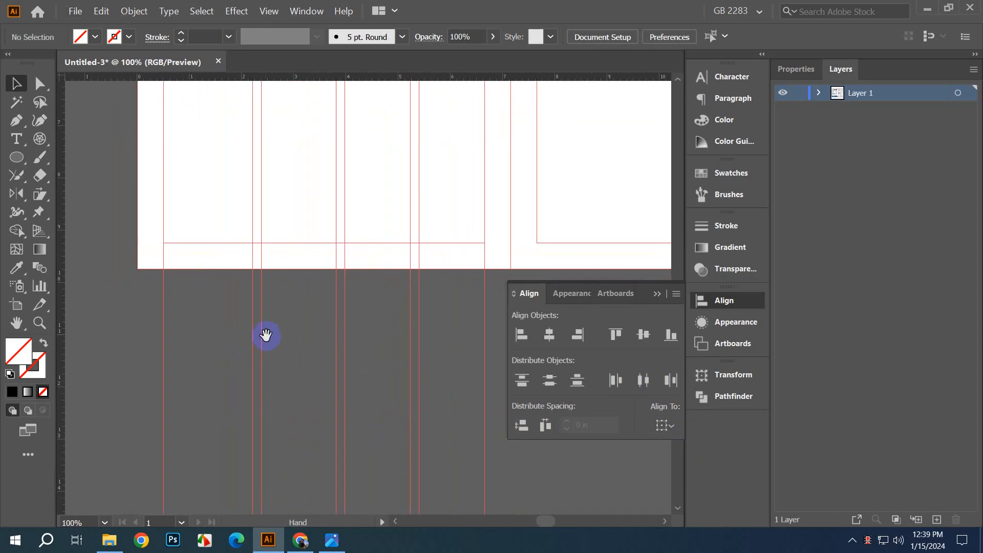
Step: Shift the three gutter guide groups leftward by hand to about 1.8, 3.3 and 4.3 in on the horizontal ruler
click(657, 293)
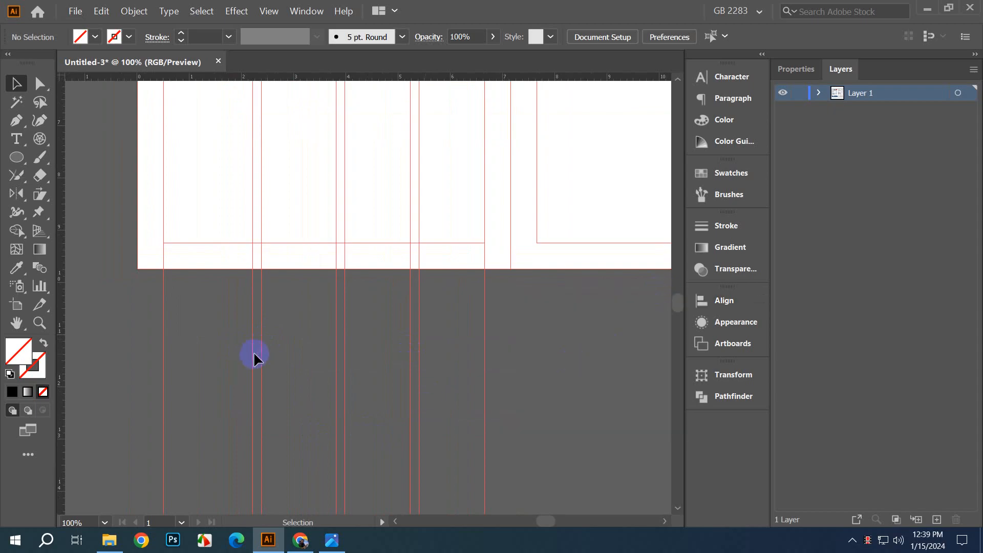
drag(254, 357, 234, 358)
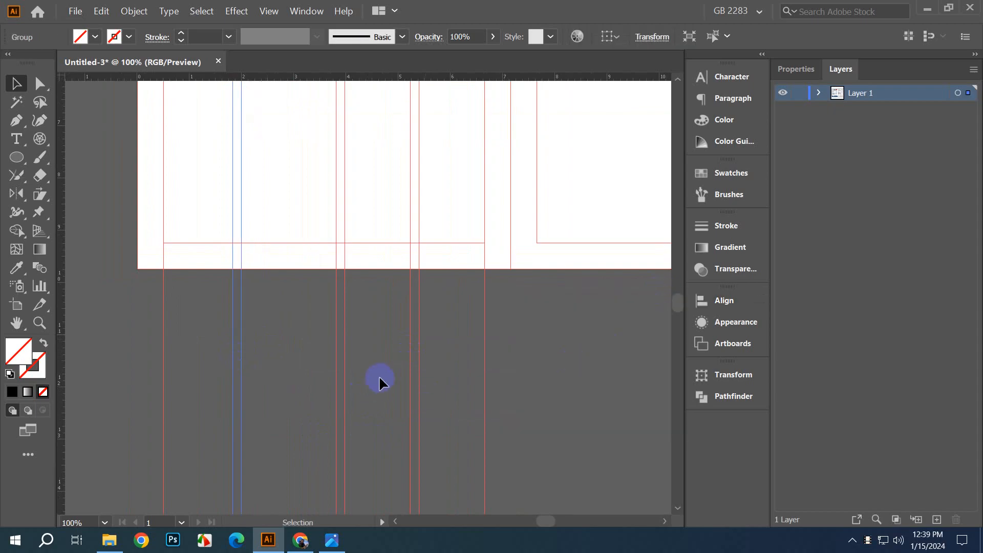
drag(346, 357, 321, 358)
click(342, 359)
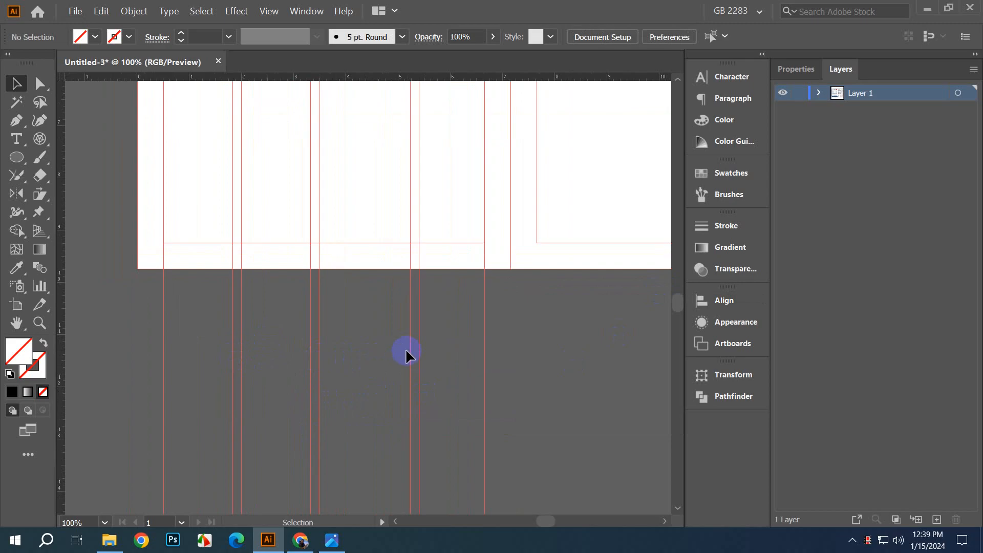
drag(410, 350, 361, 355)
click(422, 357)
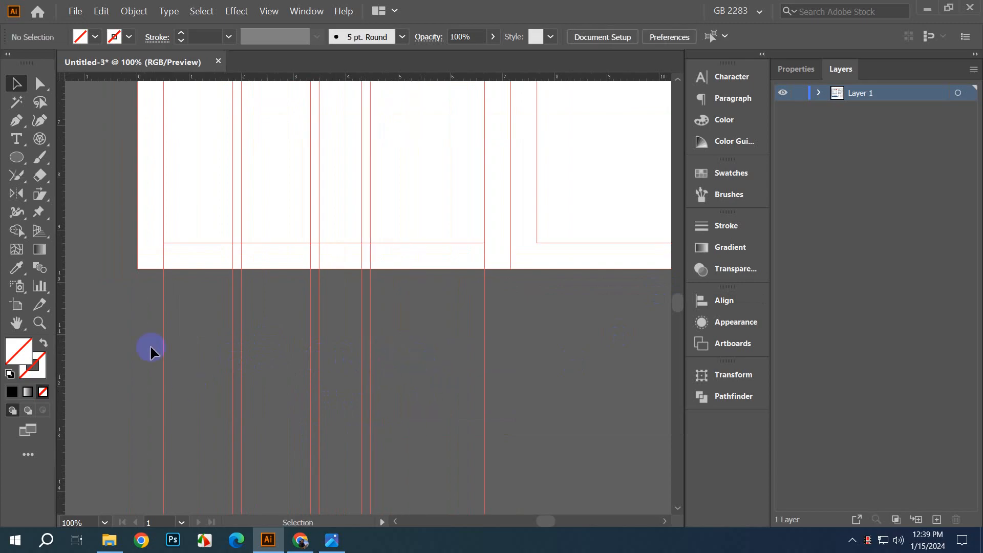
Step: Delete the two vertical ruler guides on the left and right margins of the left page
click(164, 351)
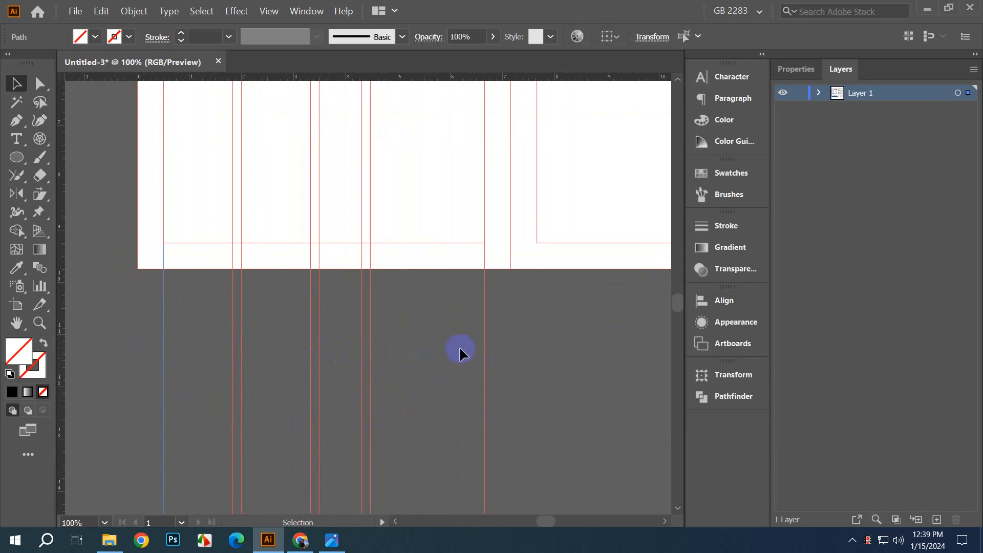
drag(459, 346, 507, 398)
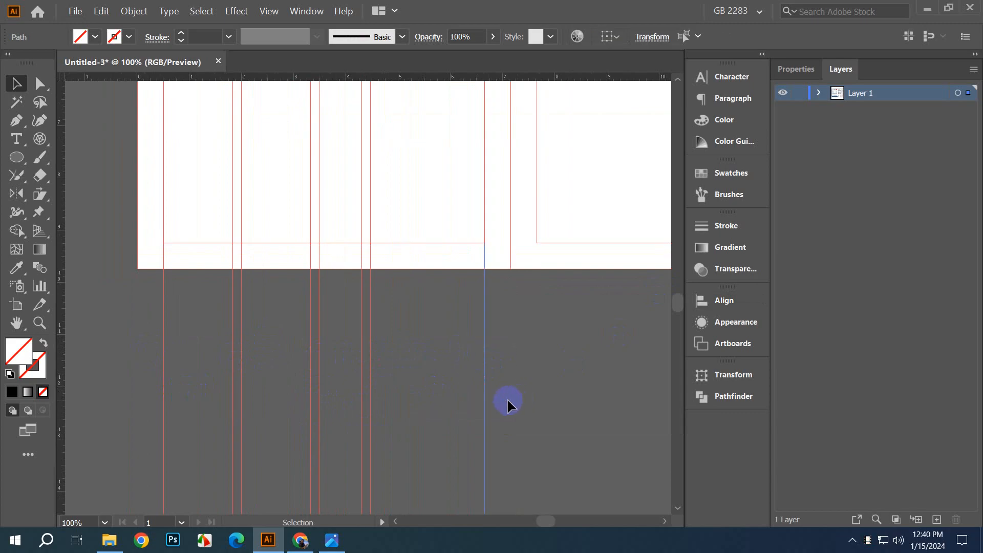
click(205, 378)
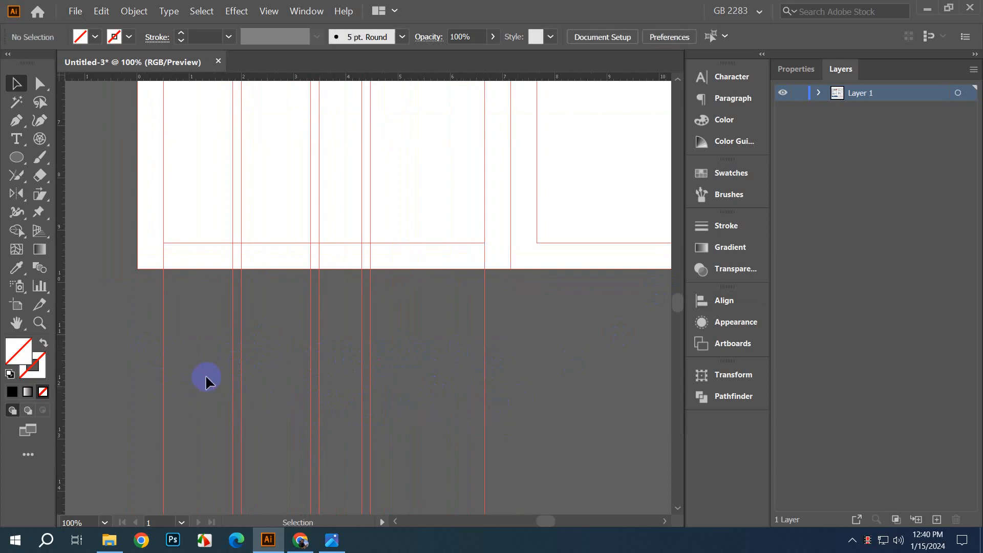
click(164, 376)
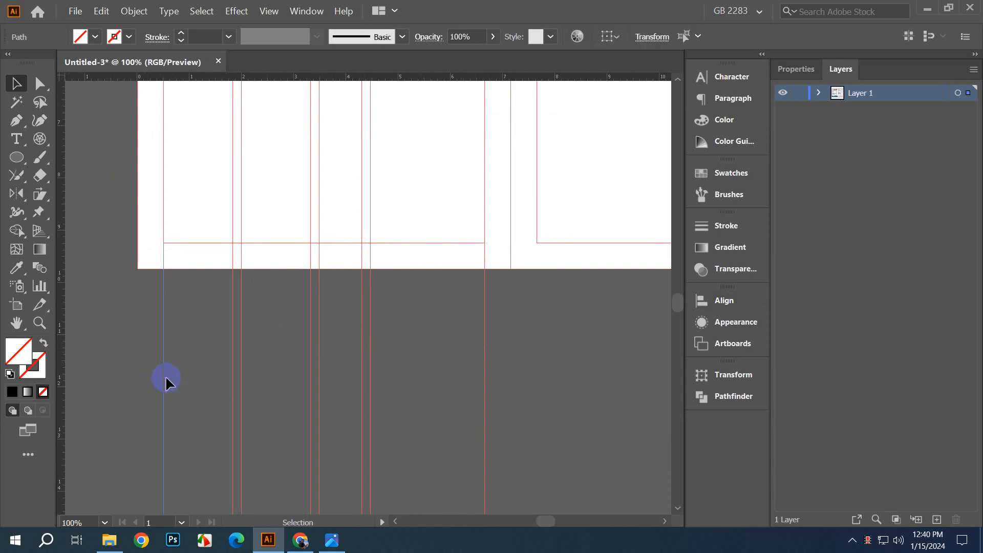
key(Delete)
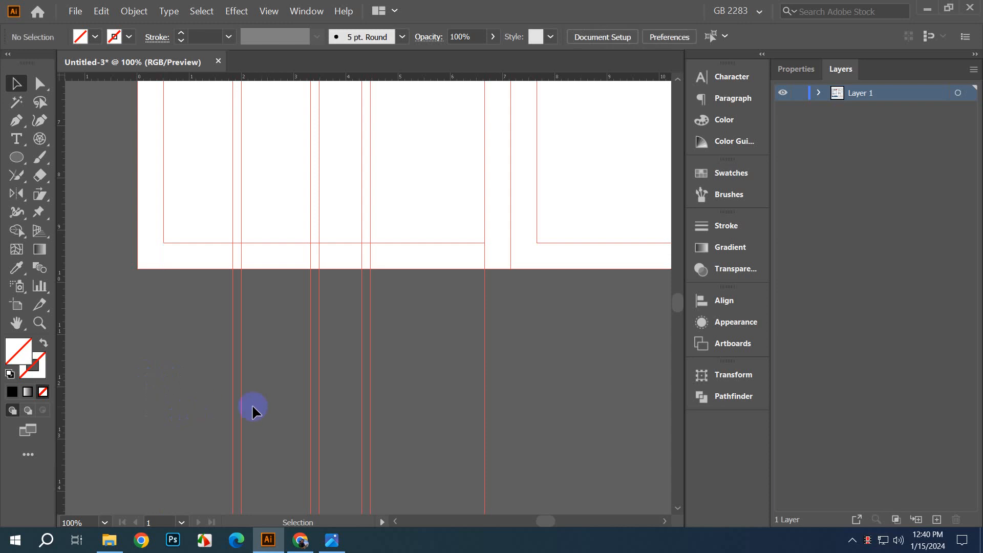
click(484, 391)
key(Delete)
Step: Select the left page's margin rectangle with the three gutter groups, try to distribute them horizontally, and undo it
click(450, 243)
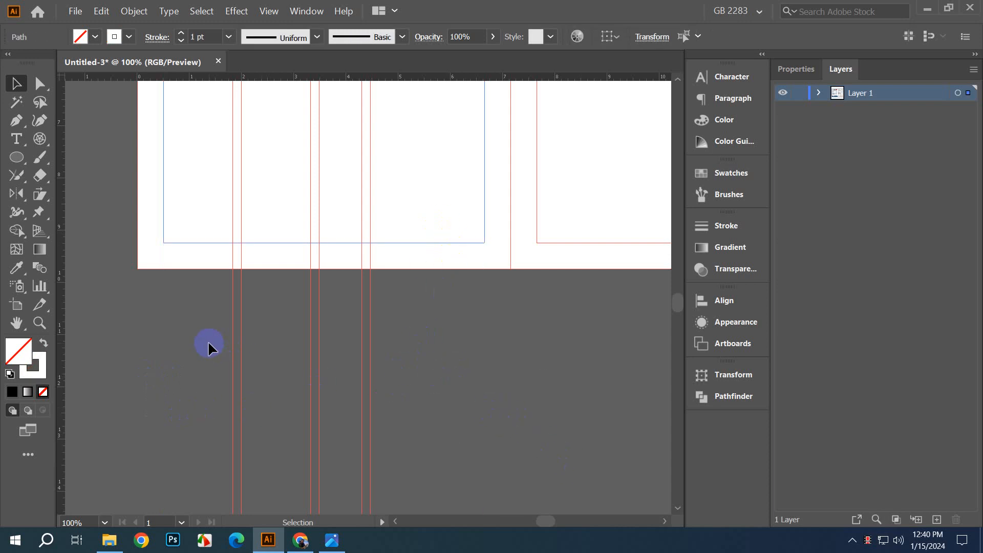
drag(207, 334, 436, 475)
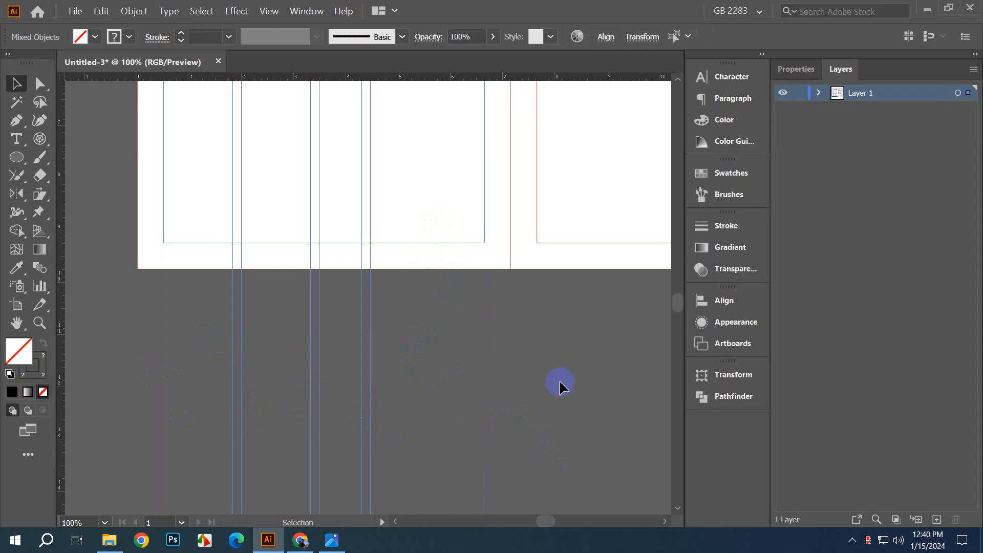
click(727, 301)
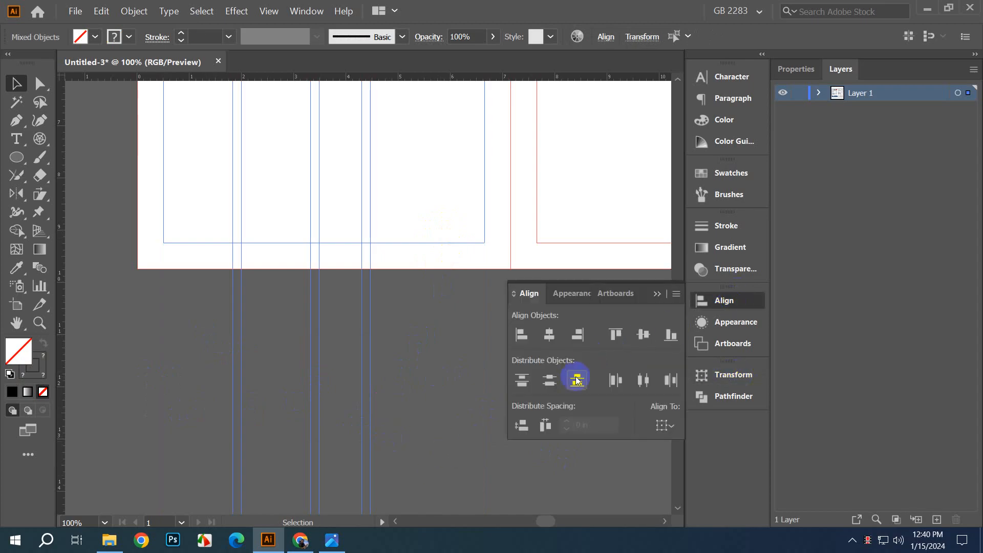
click(614, 387)
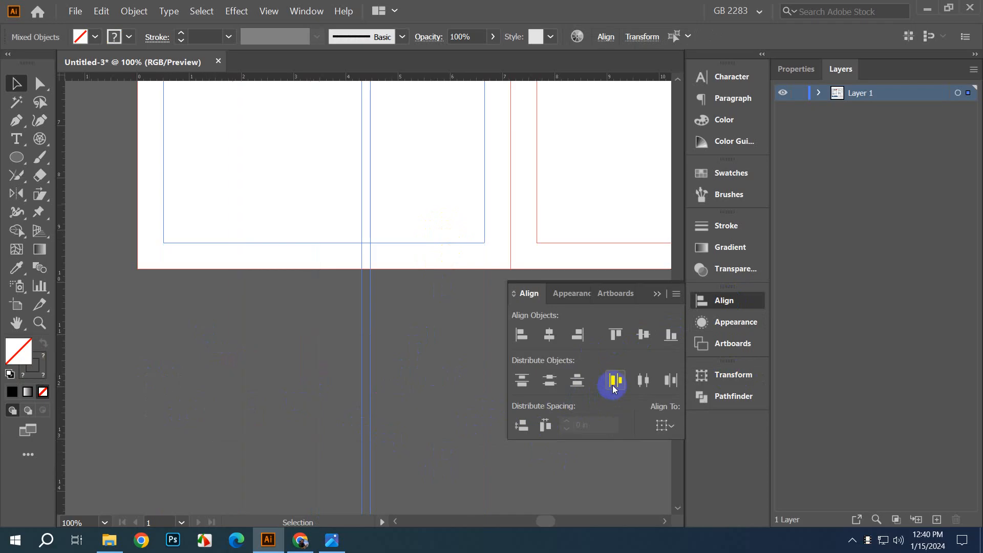
click(639, 387)
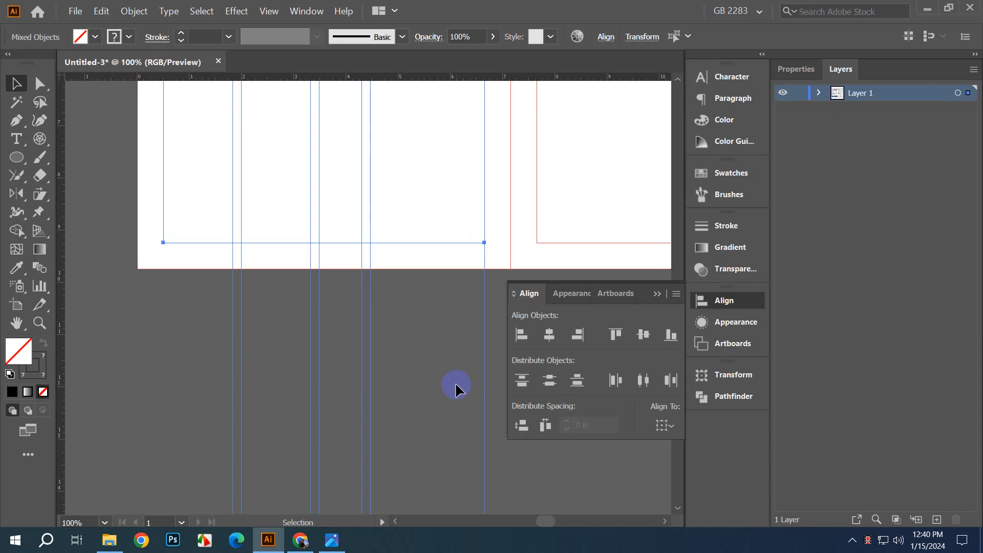
Step: Delete the gutter guide groups and the remaining vertical ruler guide, keeping only the page and margin rectangles
click(417, 376)
key(ctrl+minus)
drag(220, 351, 486, 453)
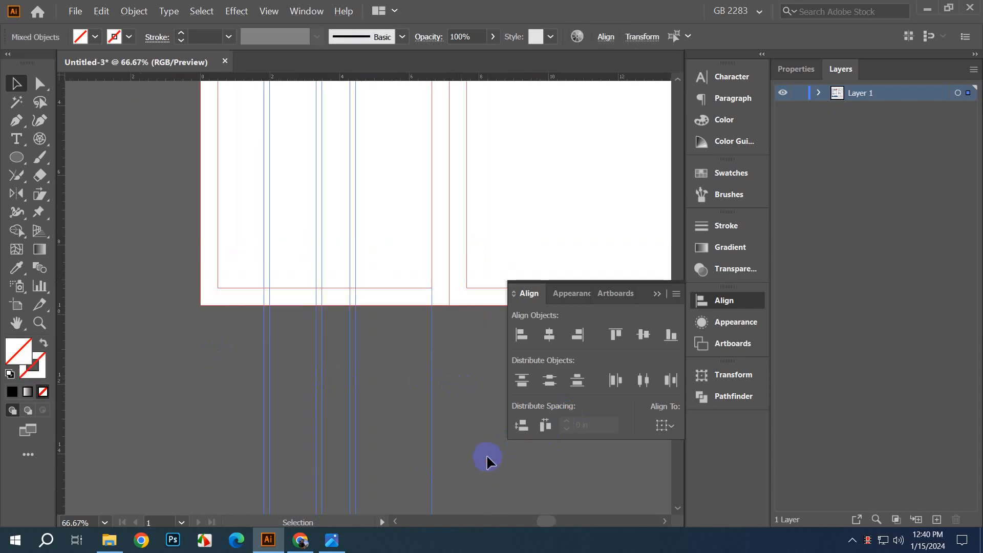
key(Delete)
key(ctrl+minus)
drag(304, 417, 253, 416)
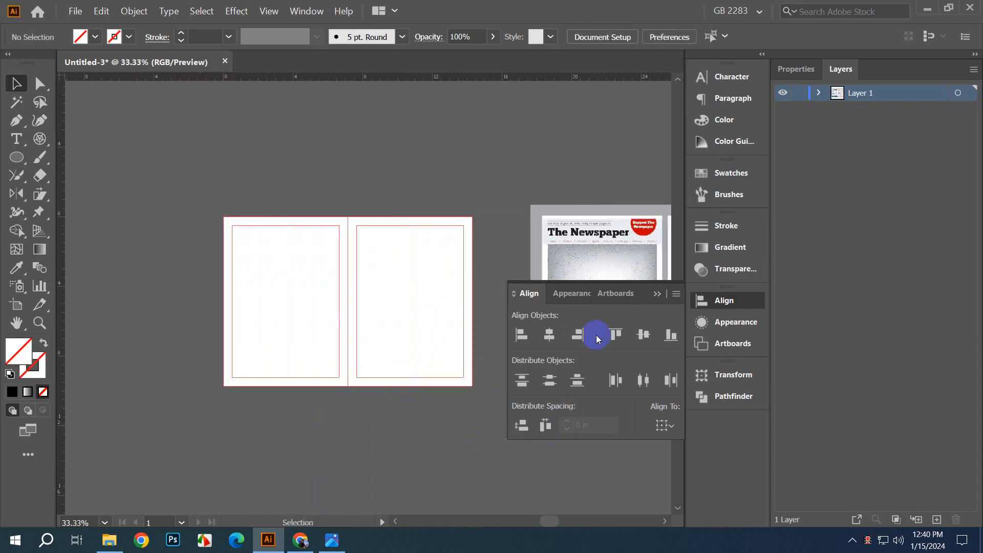
click(657, 294)
Step: Choose the Type tool and examine the text columns and picture blocks on both pages of the reference newspaper
key(ctrl+plus)
drag(186, 433, 244, 391)
scroll(370, 406, down, 1)
scroll(348, 404, up, 1)
drag(305, 416, 342, 452)
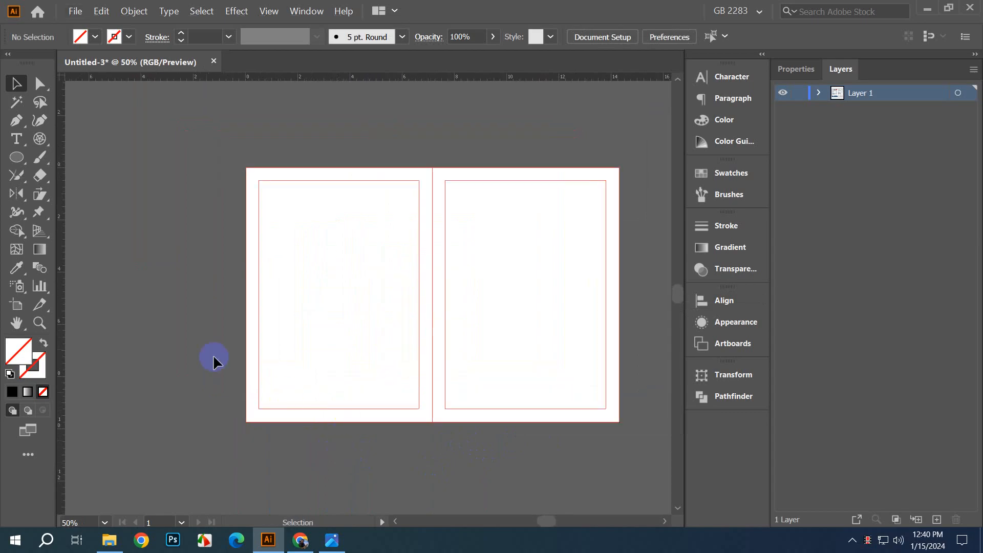
drag(195, 353, 217, 363)
drag(16, 138, 63, 144)
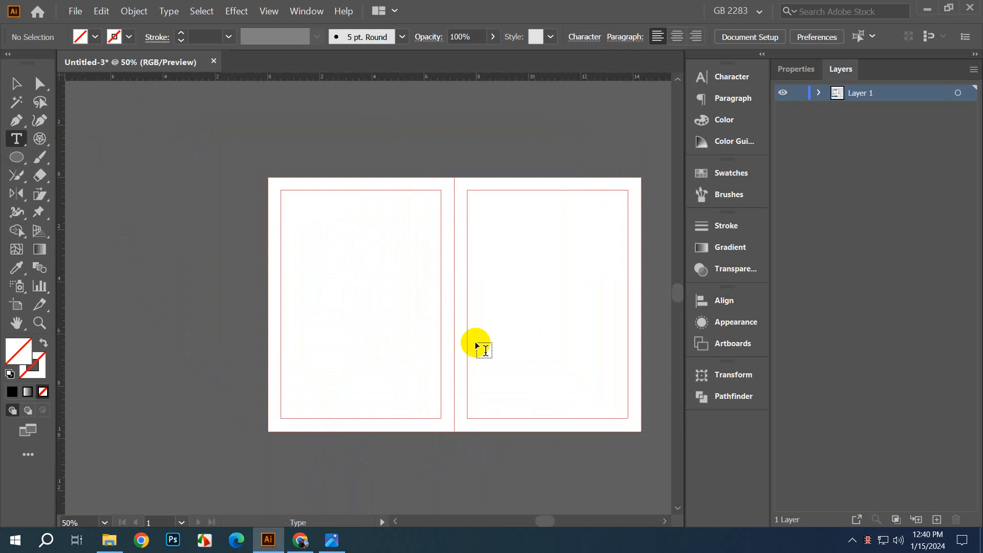
scroll(446, 348, down, 1)
scroll(342, 358, up, 1)
drag(358, 347, 317, 397)
scroll(318, 391, down, 4)
scroll(481, 405, up, 4)
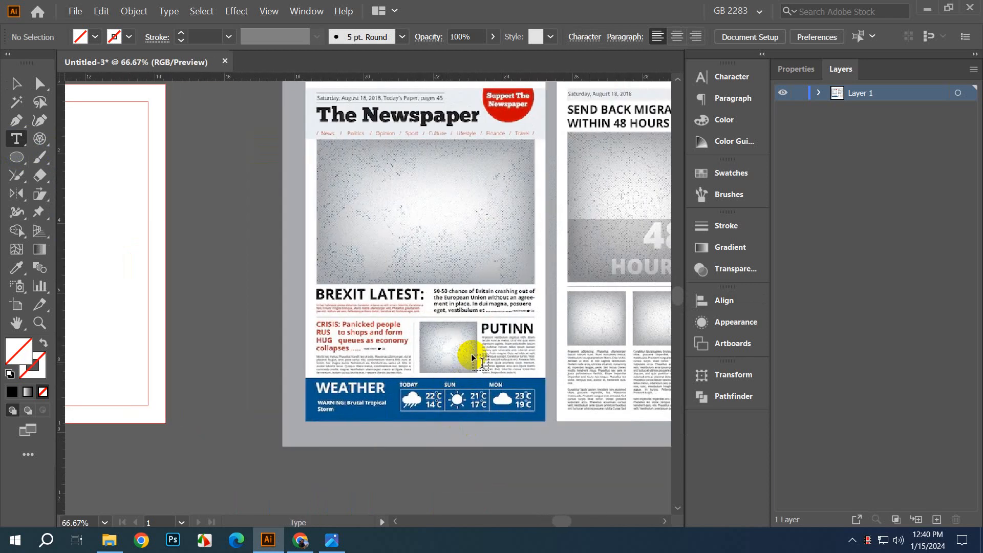
drag(583, 388, 208, 368)
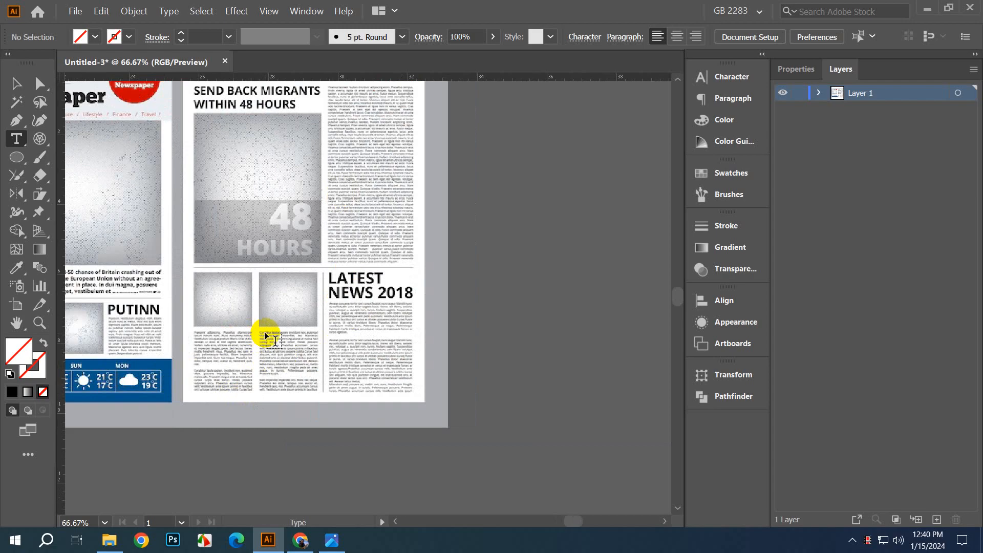
drag(254, 336, 439, 375)
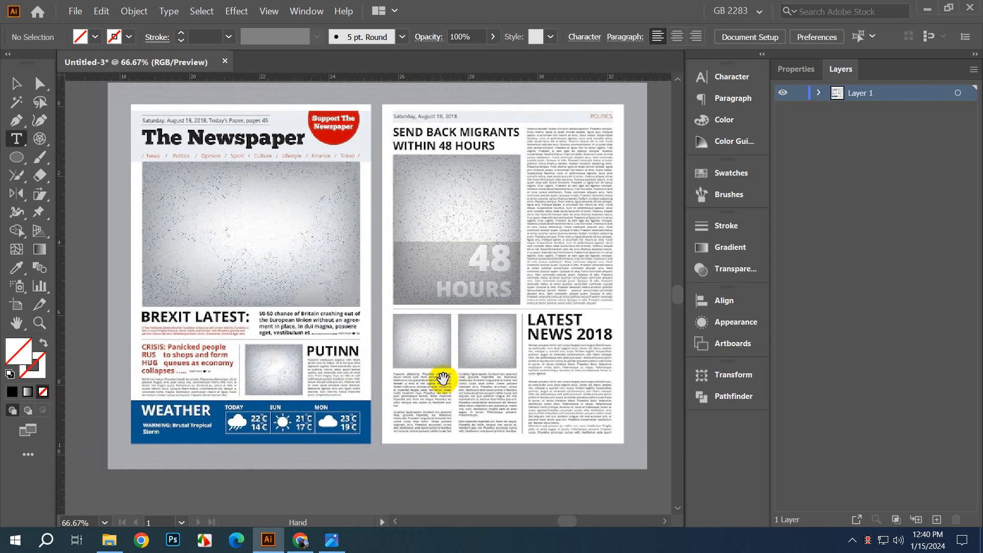
scroll(412, 379, down, 3)
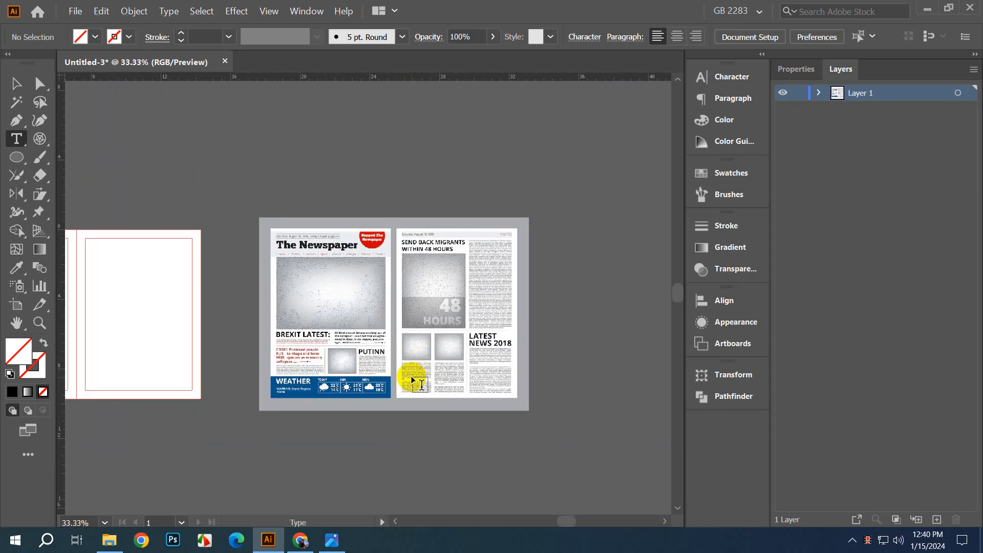
drag(233, 358, 501, 429)
scroll(373, 401, up, 2)
drag(360, 387, 516, 367)
scroll(325, 309, down, 3)
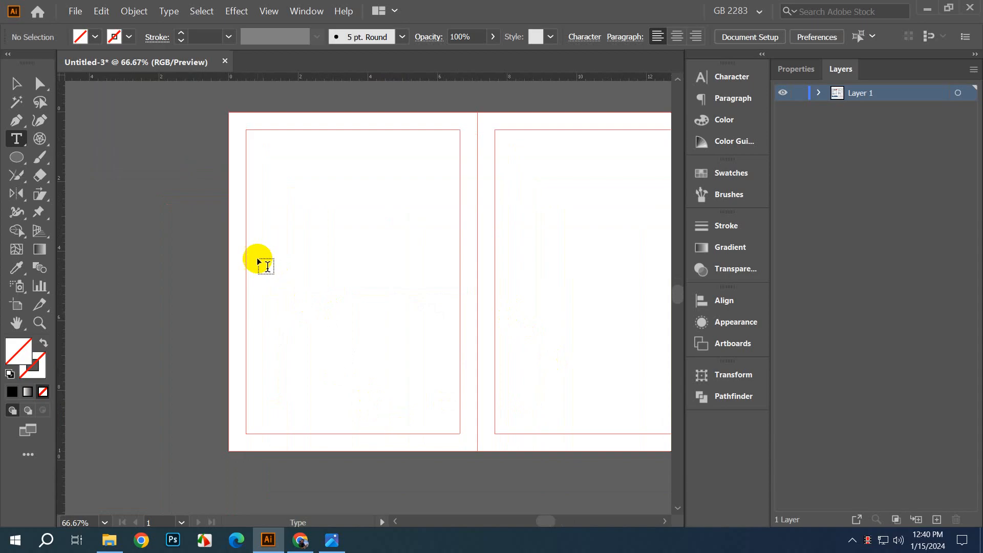
Step: Draw an area text frame with placeholder text inside the left page's left margin, about 2.2 in wide and 4.1 in tall
drag(252, 261, 330, 404)
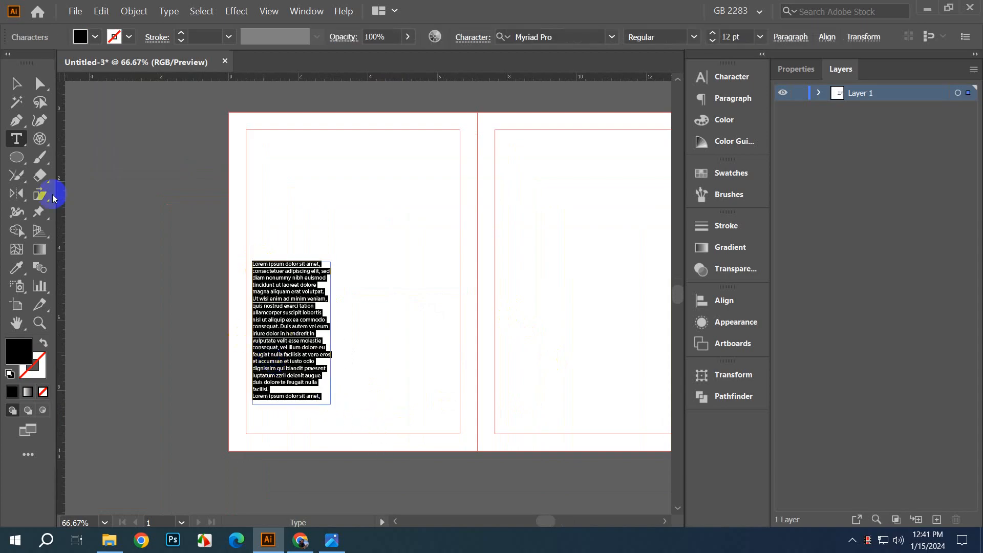
click(9, 84)
click(171, 260)
Step: Try to move the placeholder text block across the left page, and undo the move
scroll(233, 400, up, 1)
drag(233, 400, 214, 436)
drag(324, 316, 422, 350)
key(ctrl+z)
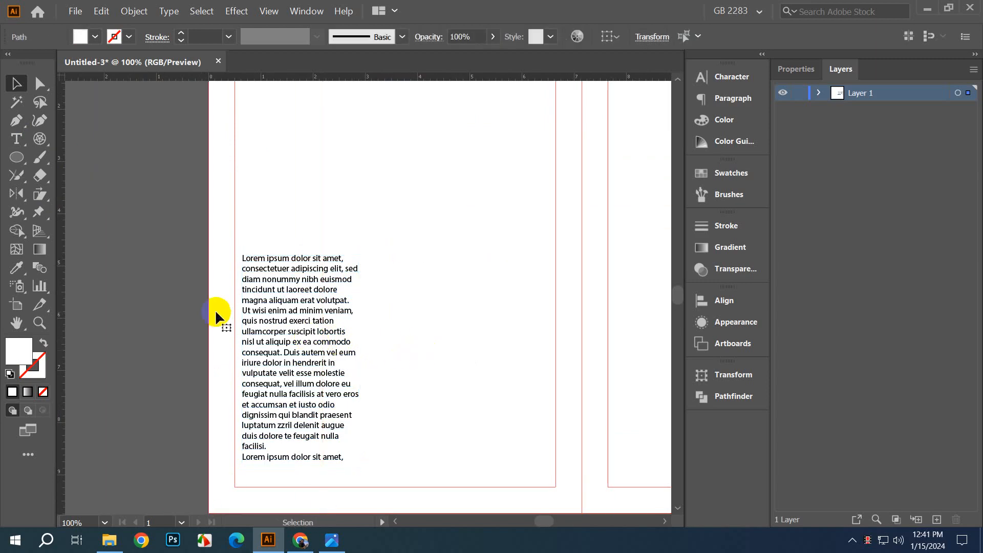
Step: Lock the page and margin guides so they stay fixed while the text block is selected
click(156, 311)
right_click(156, 312)
right_click(129, 253)
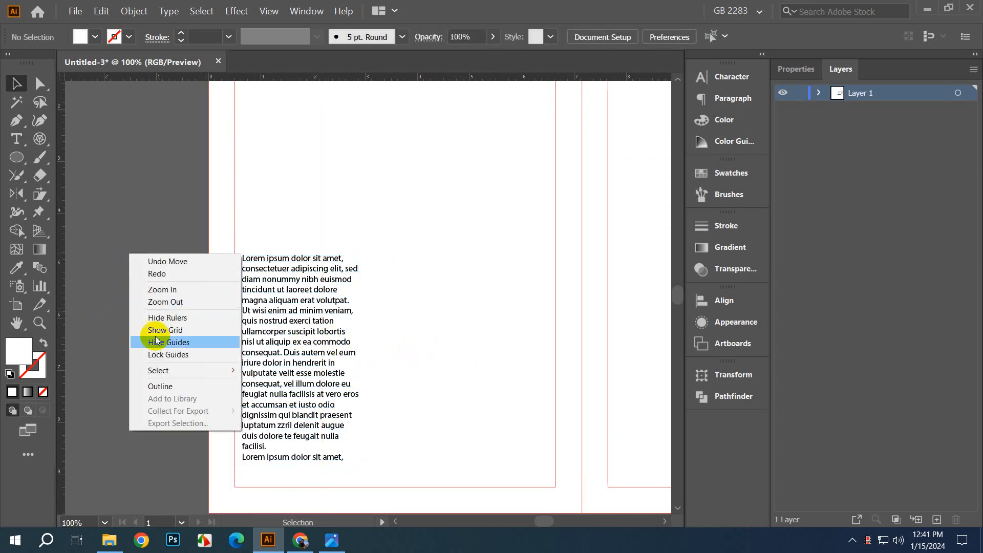
click(165, 353)
click(127, 318)
click(301, 357)
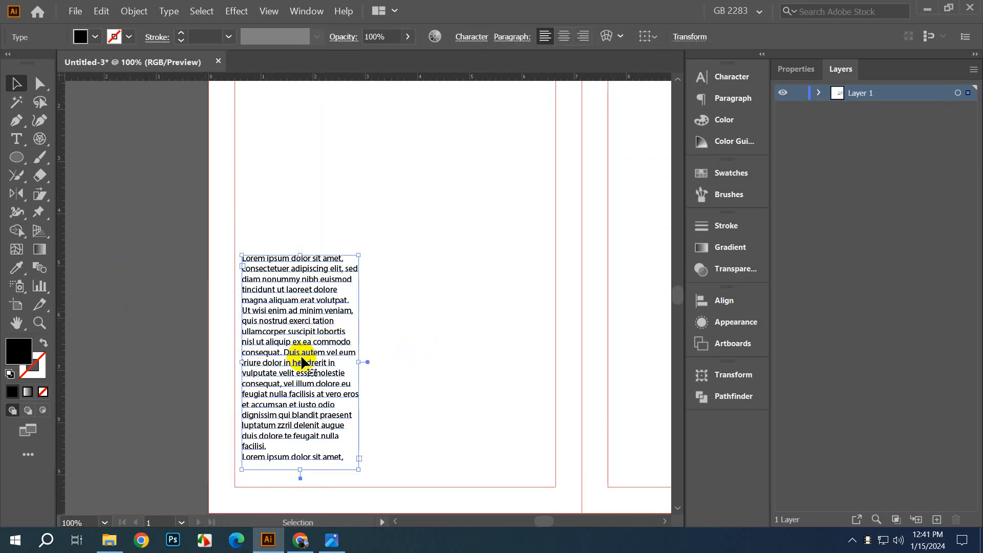
Step: Draw a second area text frame with placeholder text beside the first column, about 1.8 in wide and 4.1 in tall
click(175, 307)
click(16, 138)
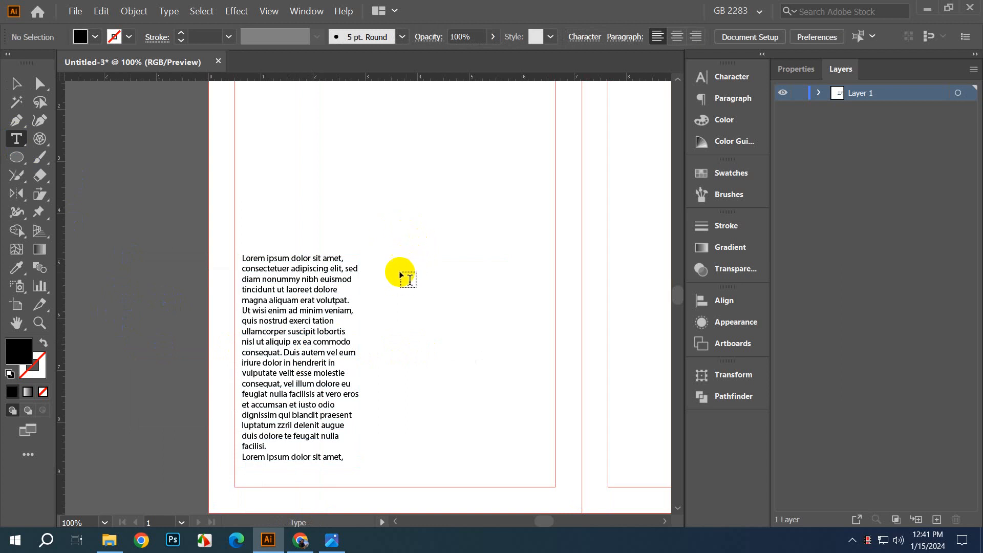
drag(394, 251, 487, 466)
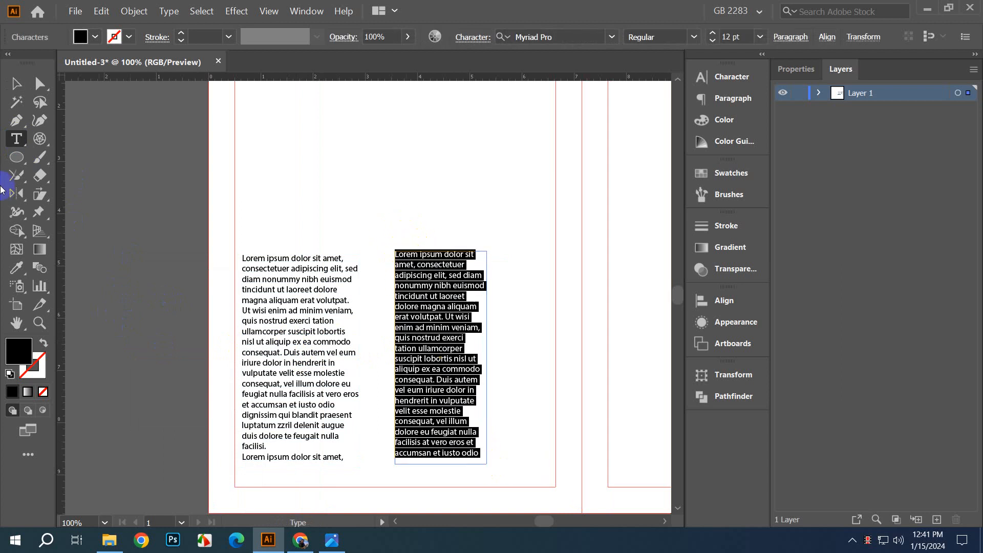
Step: Justify both text columns with the last line aligned left
click(16, 84)
click(250, 311)
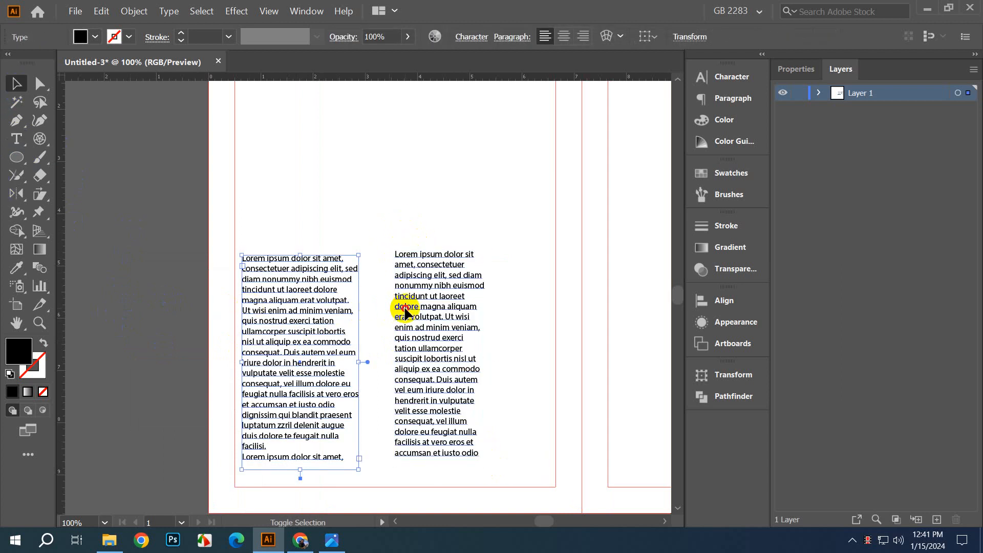
shift+click(401, 307)
click(730, 96)
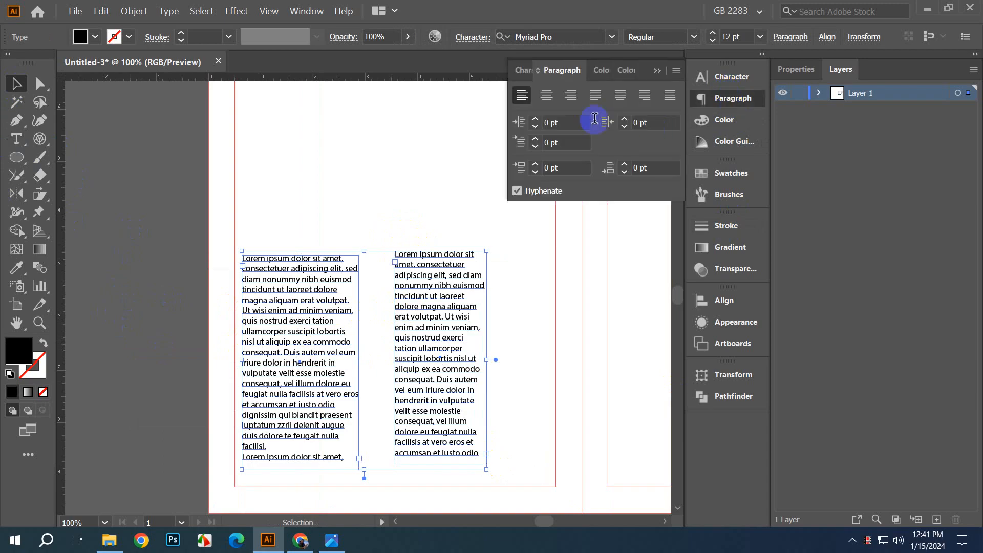
click(595, 96)
click(177, 251)
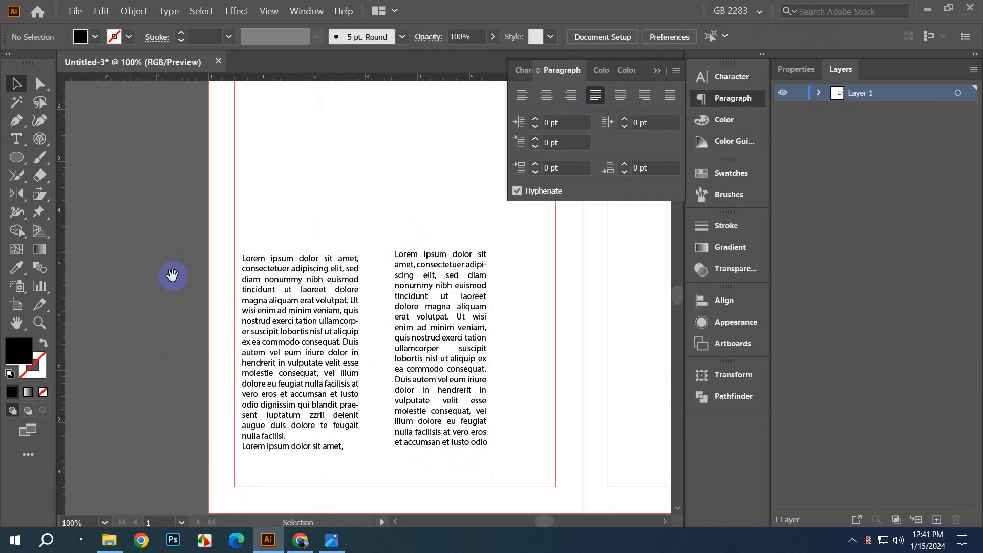
Step: Move the second text column closer to the first, with their top edges aligned
drag(171, 276, 218, 243)
drag(474, 276, 459, 285)
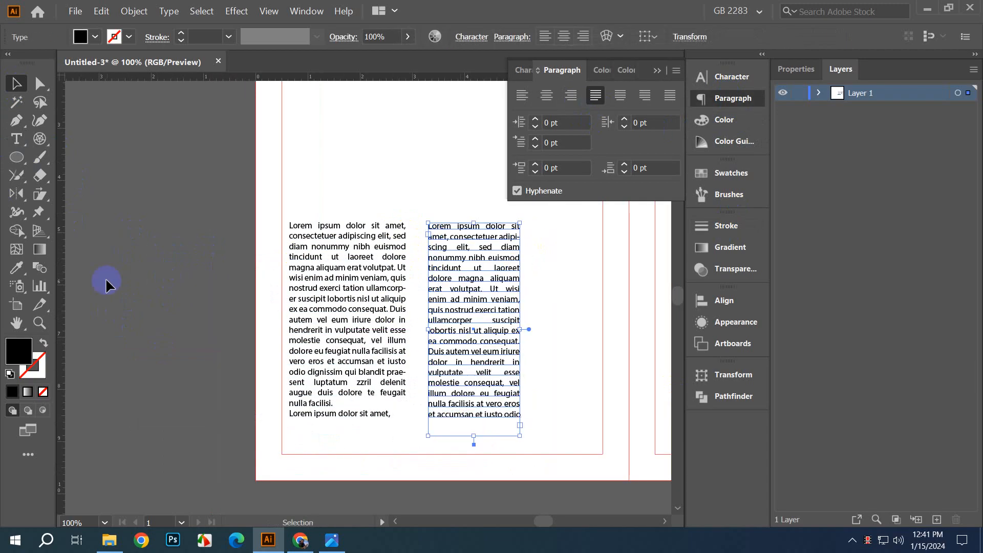
scroll(246, 315, right, 1)
click(279, 332)
click(424, 296)
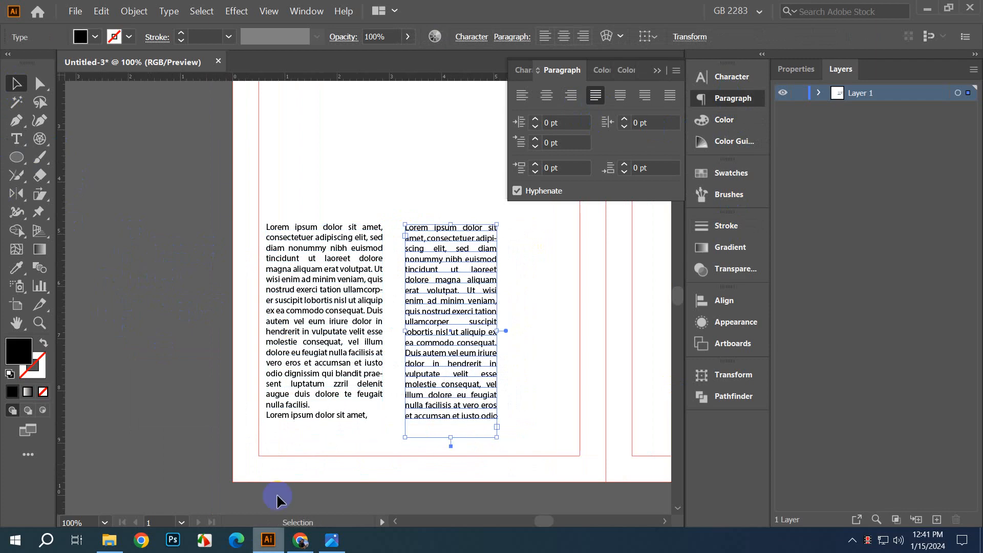
scroll(312, 409, down, 2)
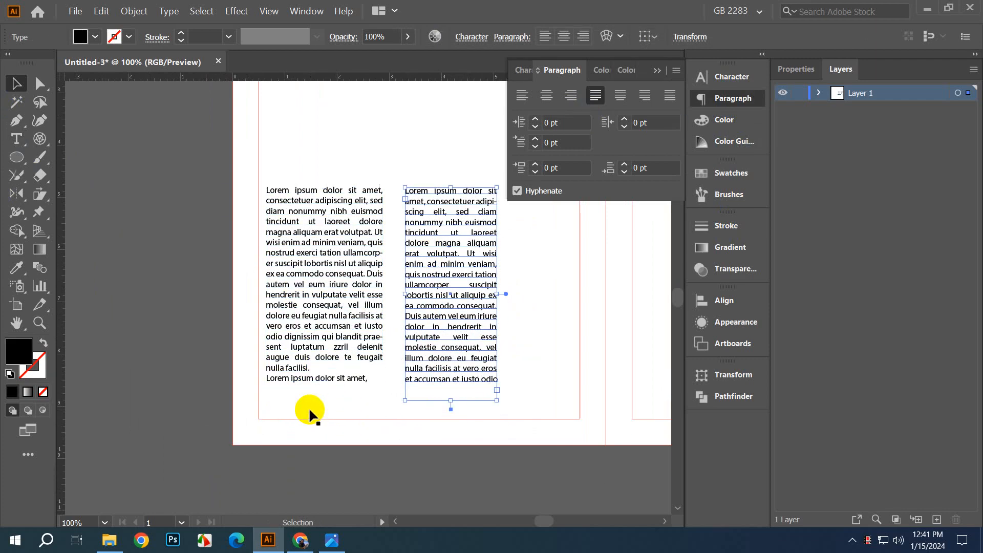
click(385, 465)
drag(447, 476, 405, 482)
Step: Try to thread the first column's text into a new frame above the second column, about 2.3 in by 3 in, and undo it
click(292, 311)
scroll(314, 422, up, 2)
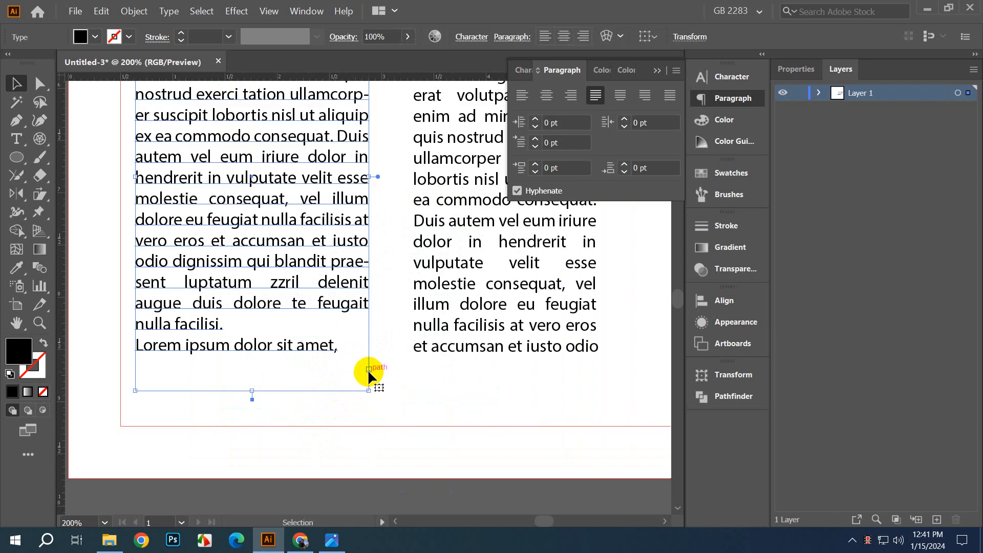
scroll(368, 373, up, 2)
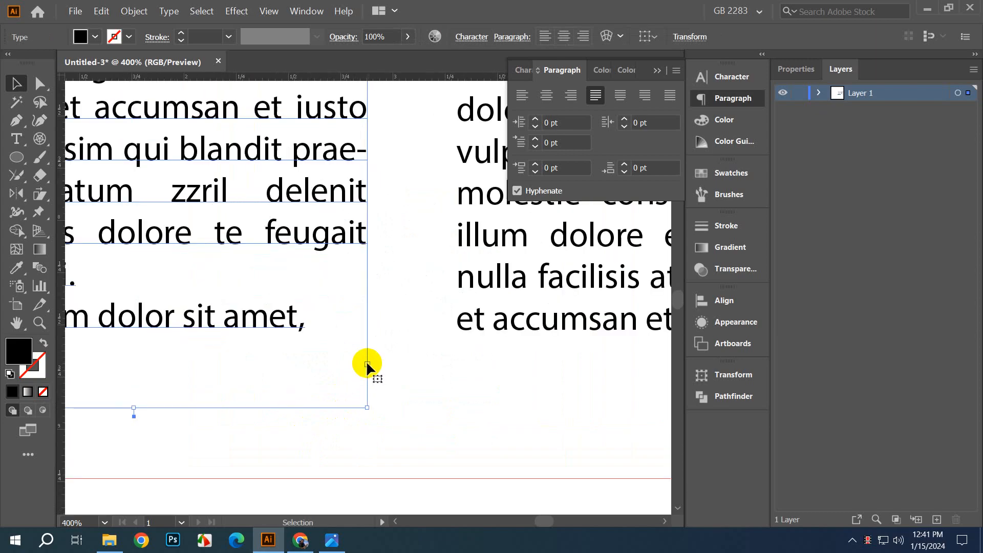
key(t)
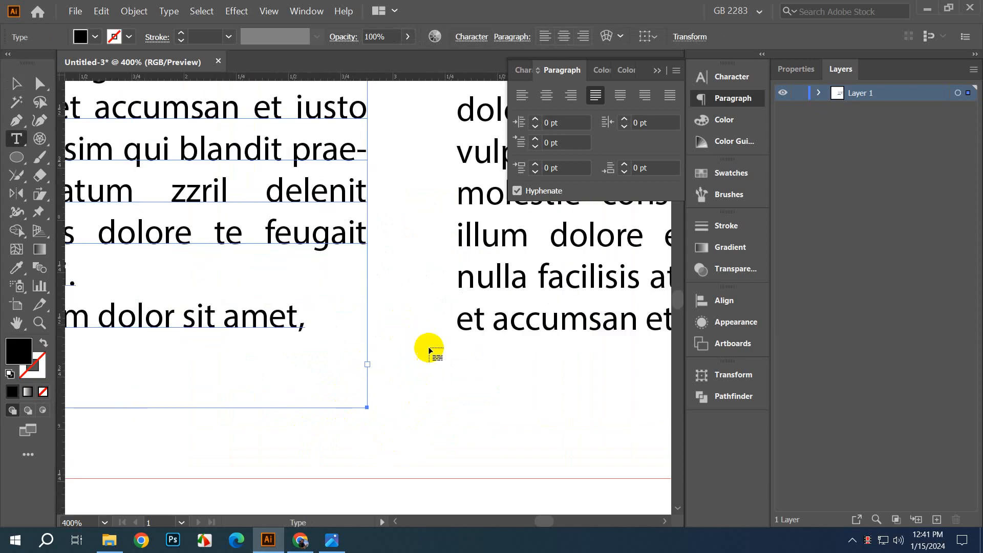
scroll(217, 345, down, 3)
scroll(443, 335, down, 3)
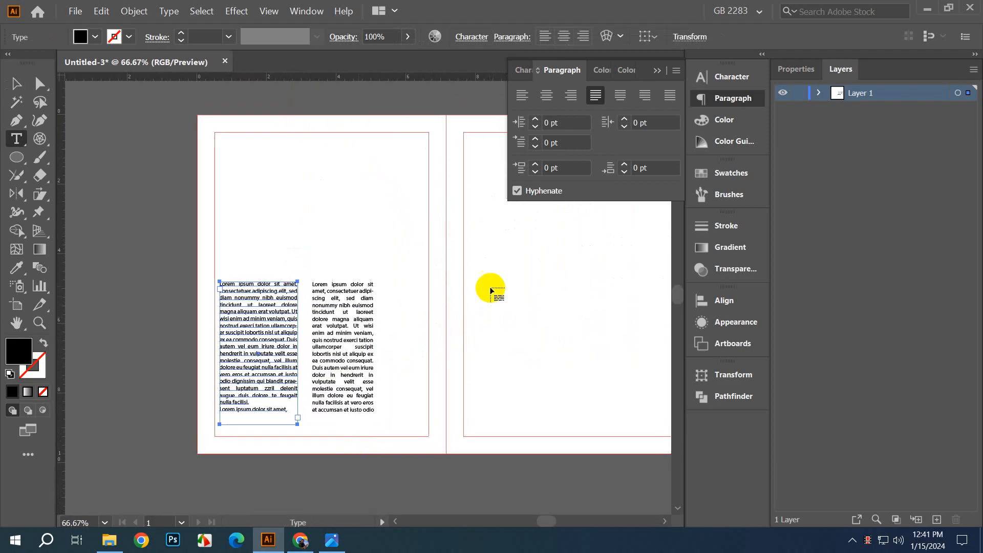
drag(317, 154, 394, 259)
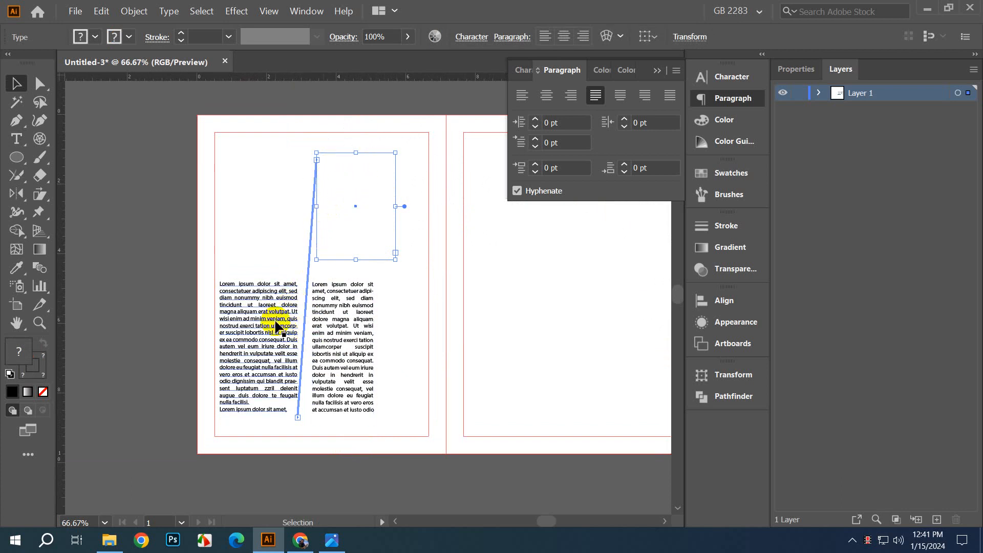
key(ctrl+z)
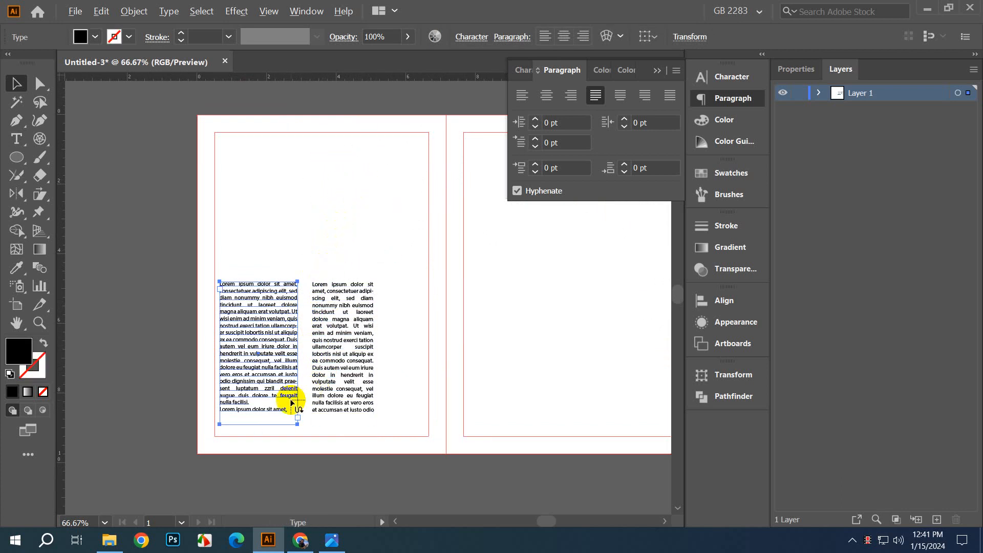
Step: Thread the first text column into the existing second column
scroll(287, 400, up, 1)
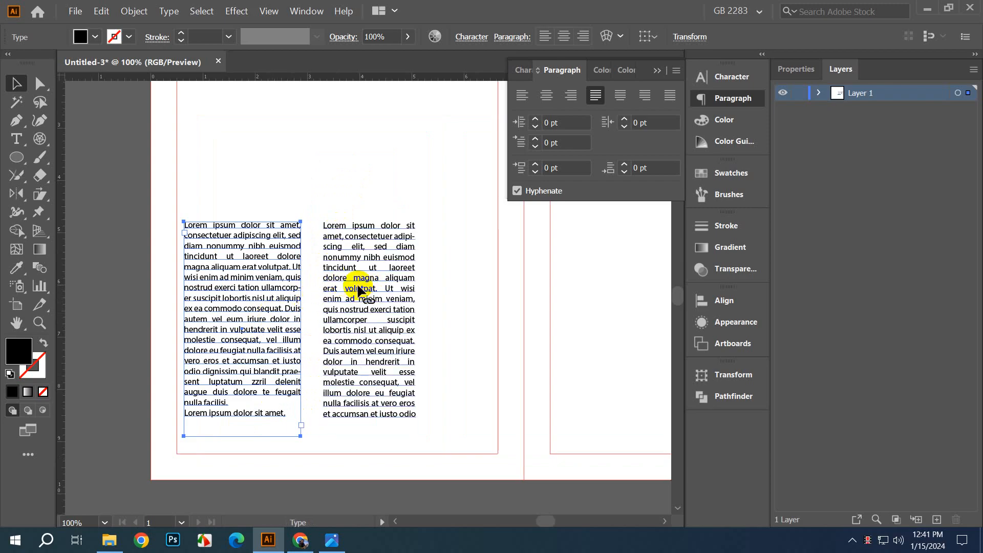
click(373, 260)
click(134, 185)
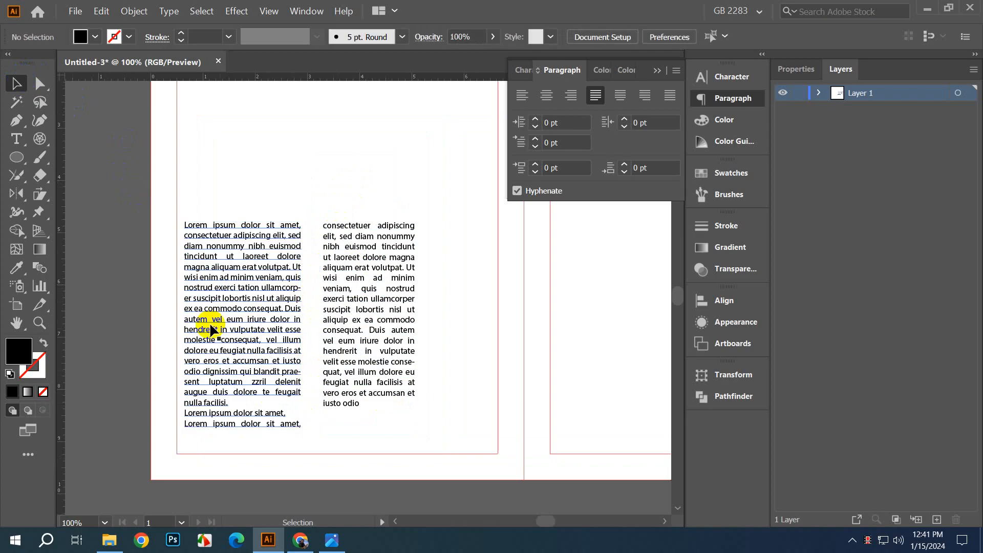
Step: Delete a passage of several lines from the middle of the first column so its text reflows through the threaded frames
double_click(201, 271)
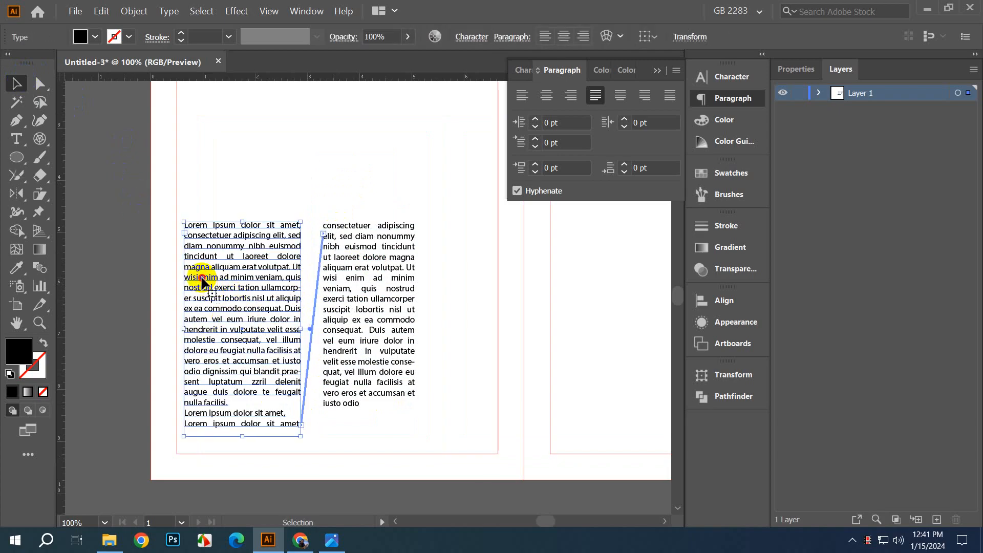
drag(199, 277, 258, 323)
key(BackSpace)
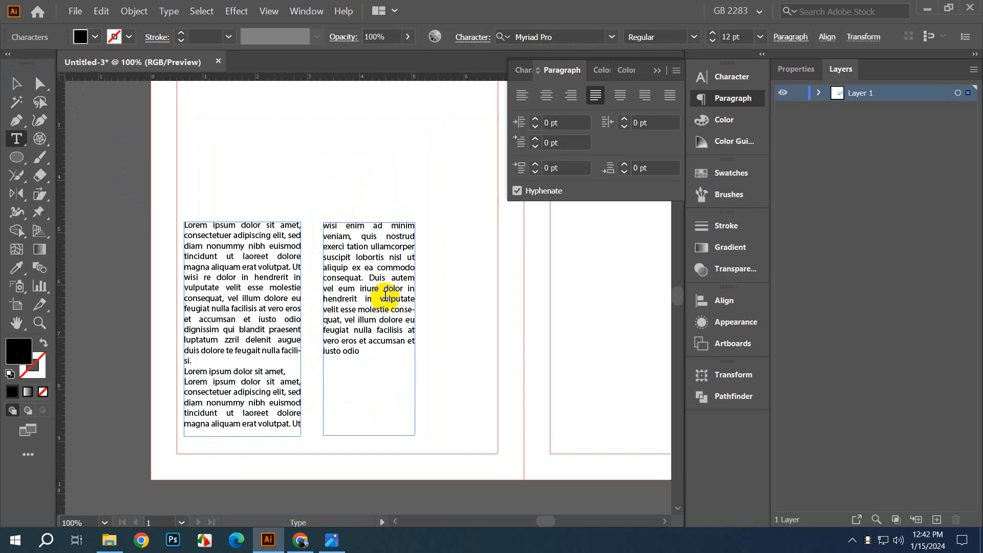
click(17, 83)
click(116, 153)
Step: Draw an area text frame with placeholder text above the two columns, about 2 in wide and 3.3 in tall
drag(308, 186, 372, 382)
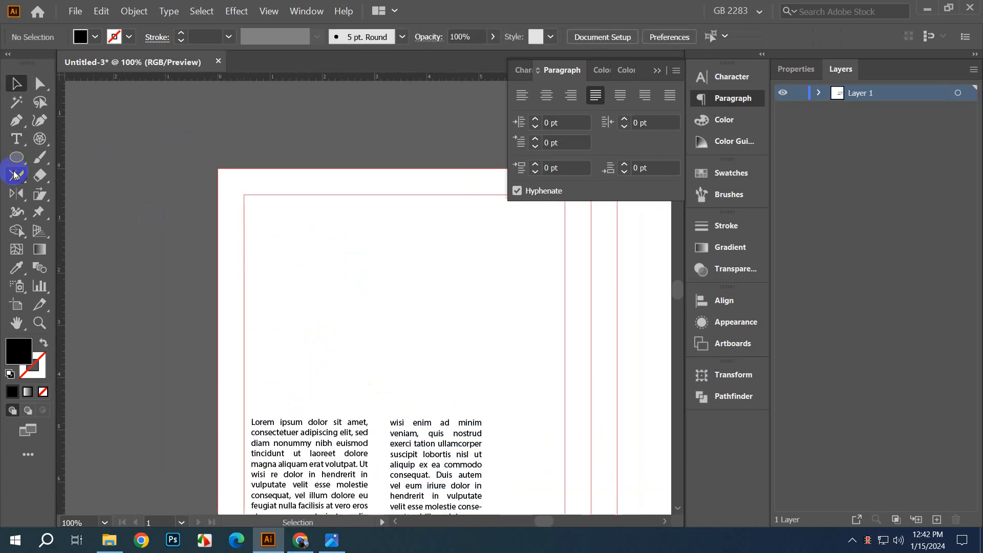
click(18, 138)
drag(266, 287, 255, 299)
drag(295, 226, 398, 397)
Step: Copy a multi-line passage from the upper text frame and paste it near the frame's end to make the text overflow
double_click(355, 365)
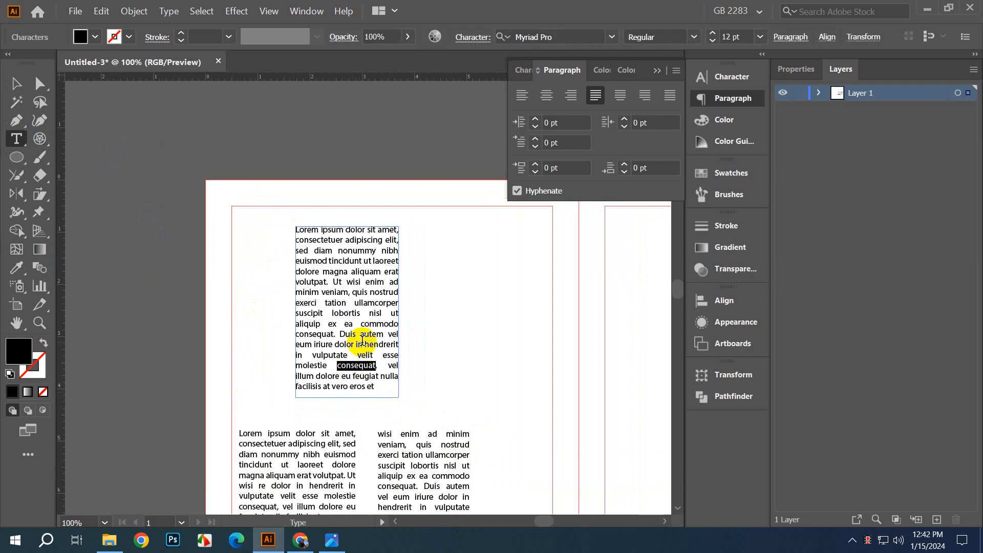
right_click(362, 342)
click(412, 257)
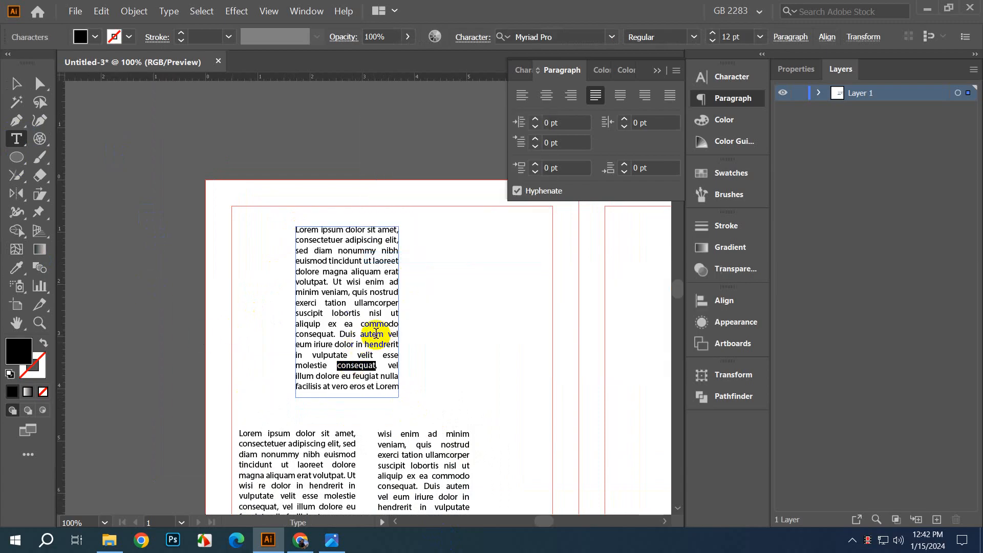
drag(369, 324, 323, 252)
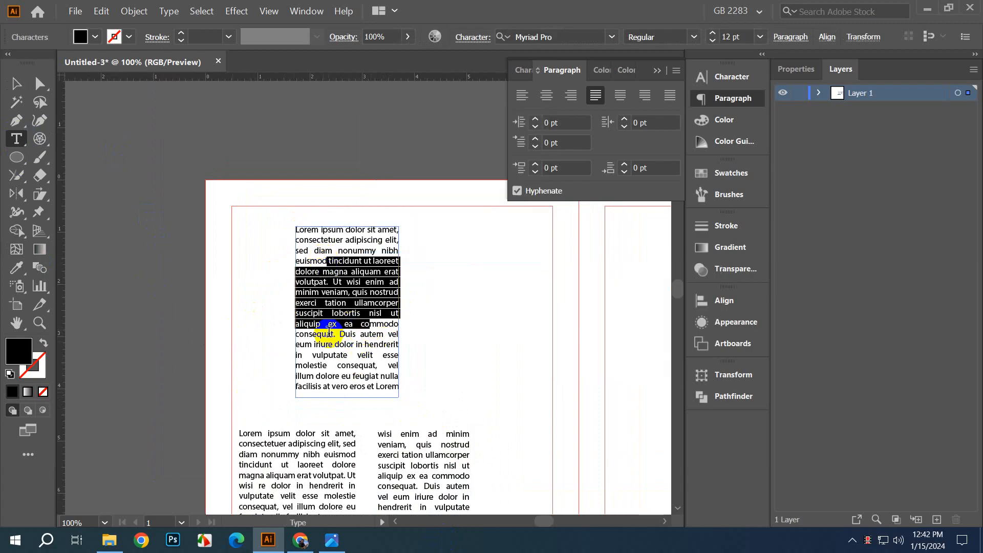
click(341, 360)
key(ctrl+v)
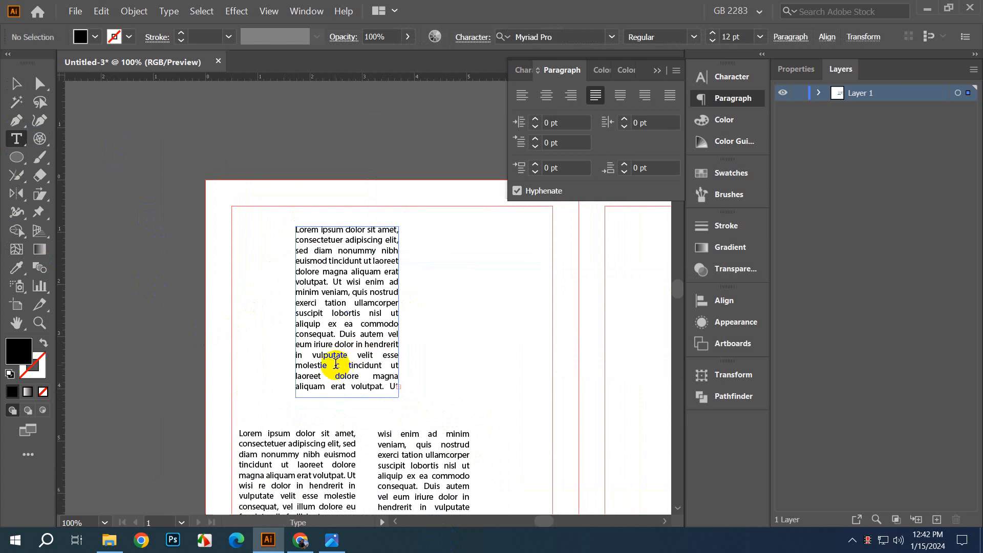
click(14, 88)
Step: Compare the first column's threaded out port with the overflow marker on the upper text frame
scroll(170, 228, down, 4)
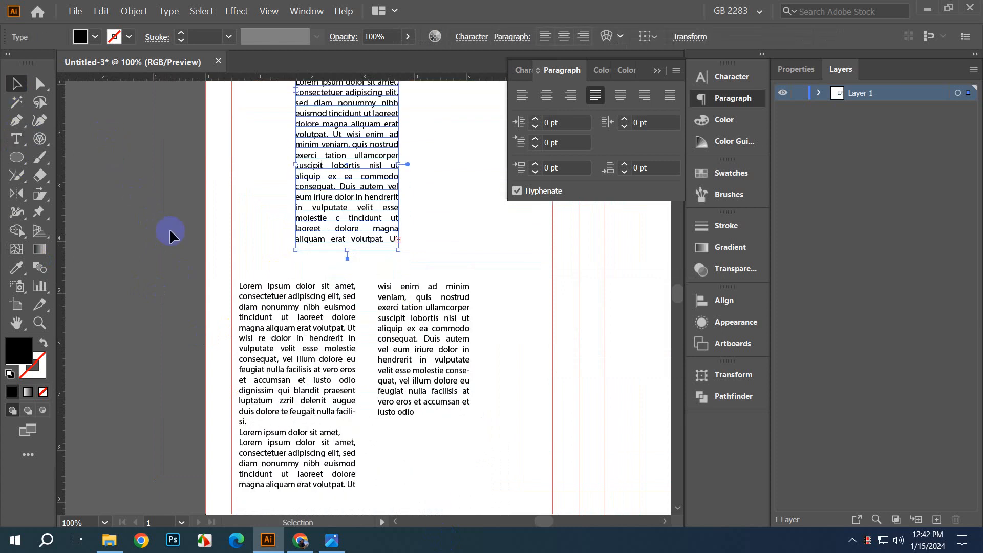
scroll(338, 435, up, 1)
scroll(352, 447, up, 1)
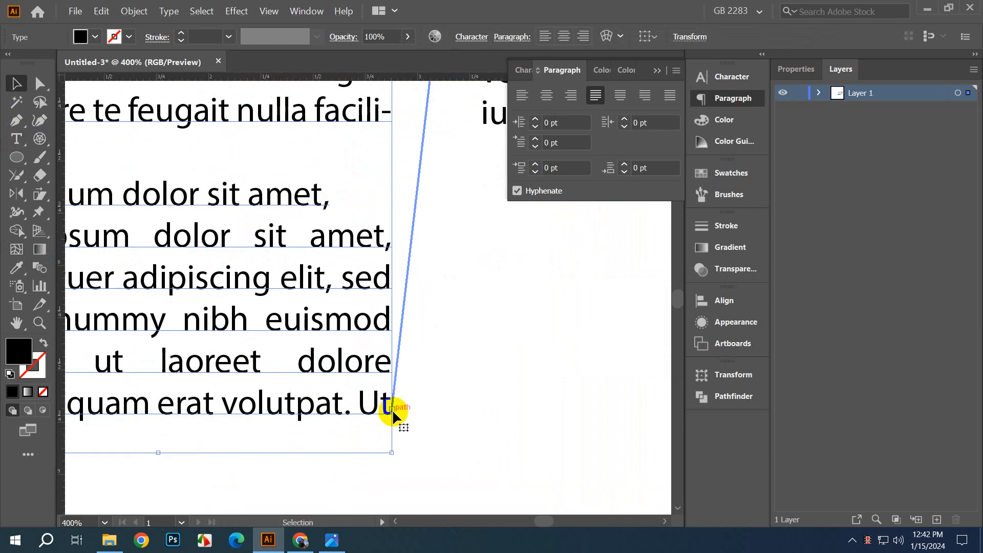
scroll(392, 409, down, 5)
scroll(406, 213, up, 5)
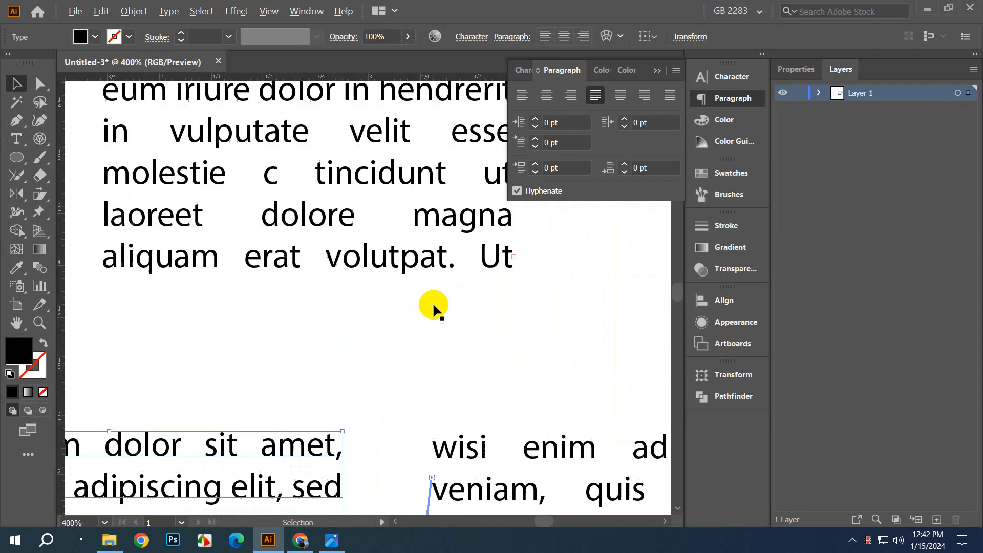
scroll(432, 302, up, 1)
scroll(424, 291, down, 2)
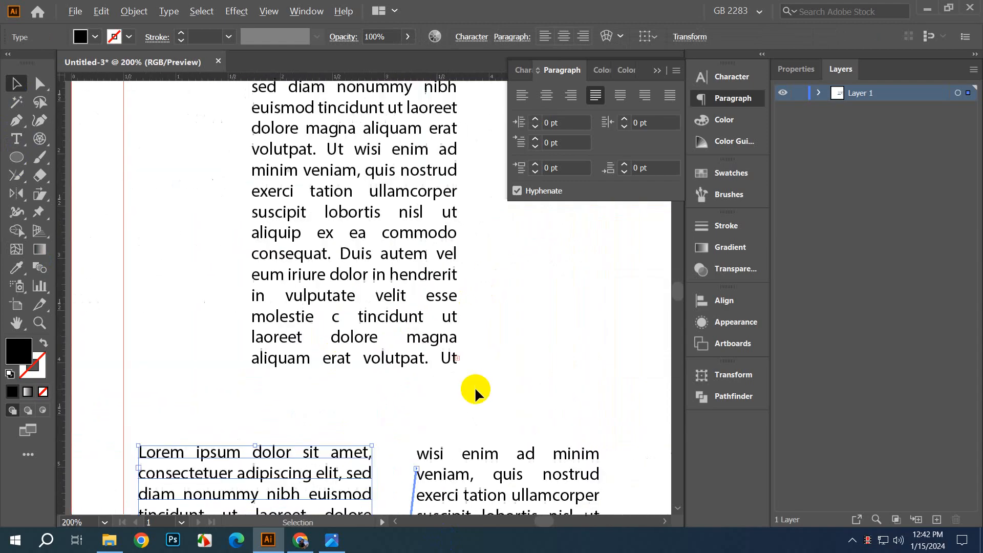
scroll(474, 386, down, 3)
Step: Widen the upper text frame to about 4.8 in, close to the page's inner margin, and delete the frame
click(441, 337)
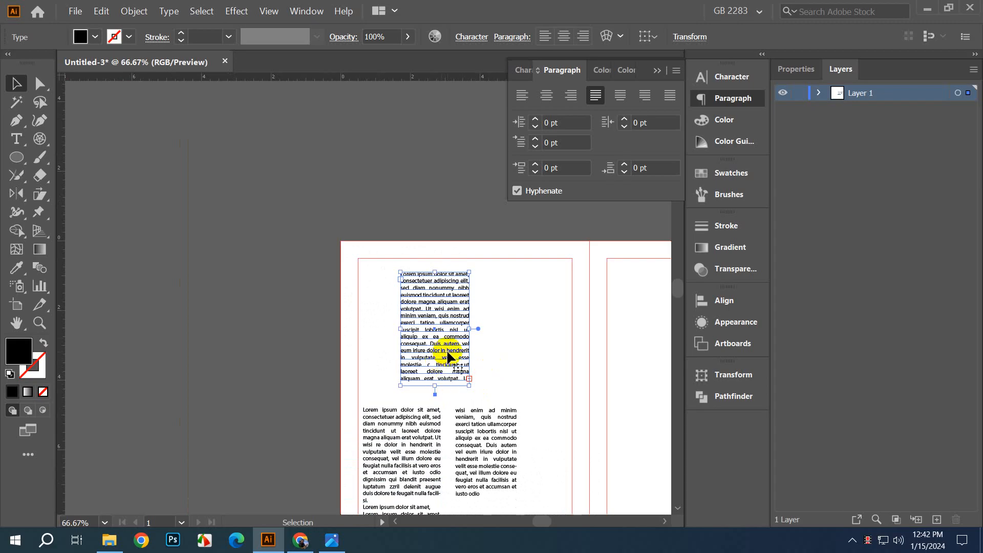
drag(469, 329, 568, 332)
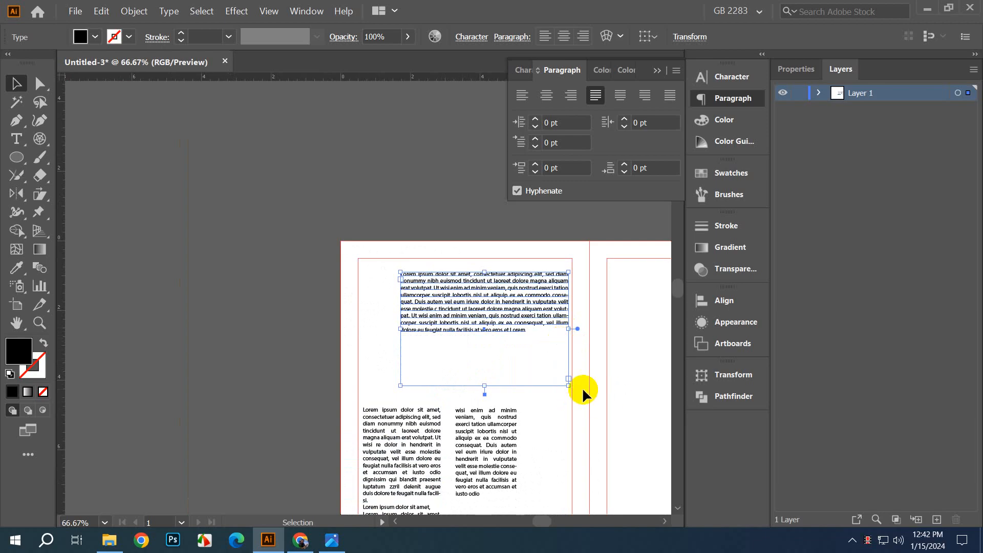
scroll(568, 380, up, 3)
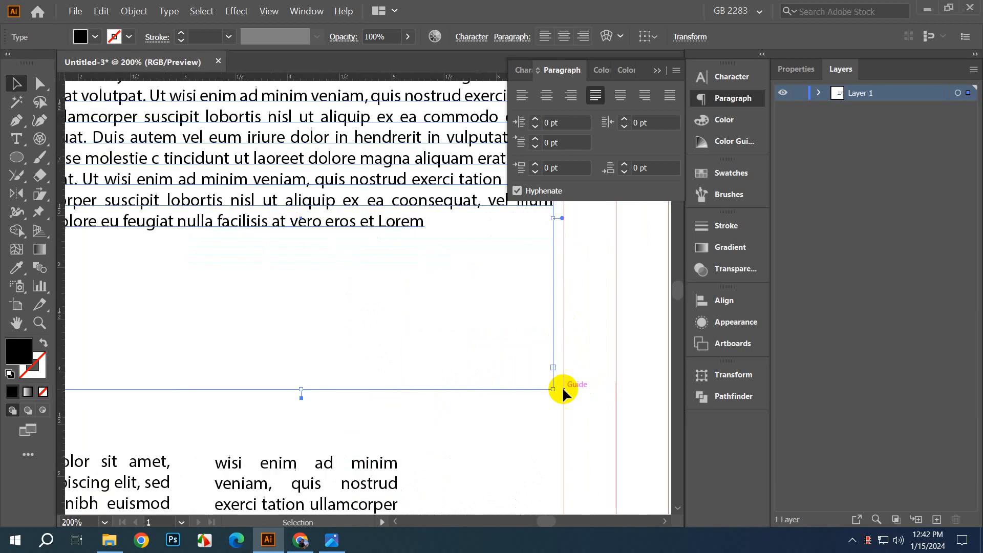
scroll(557, 364, down, 3)
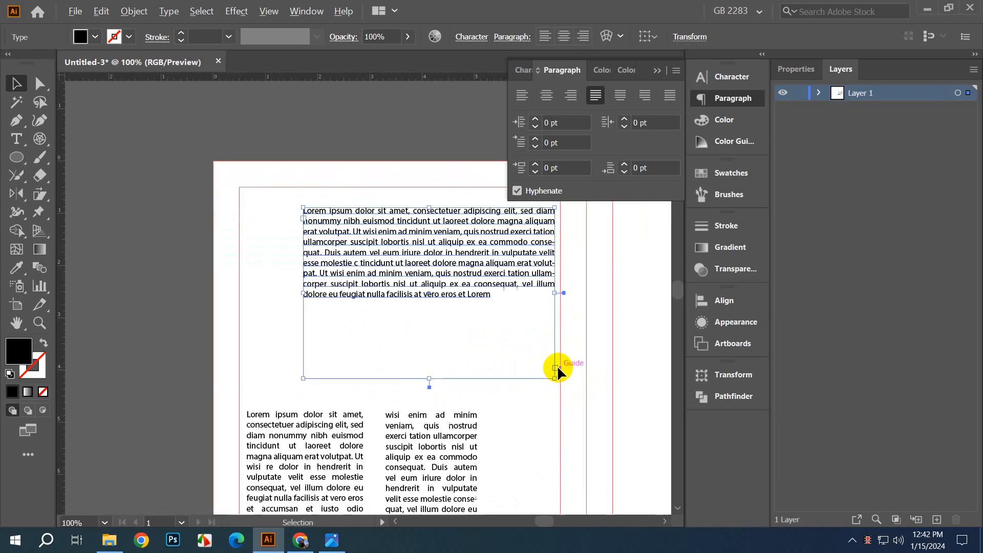
key(Delete)
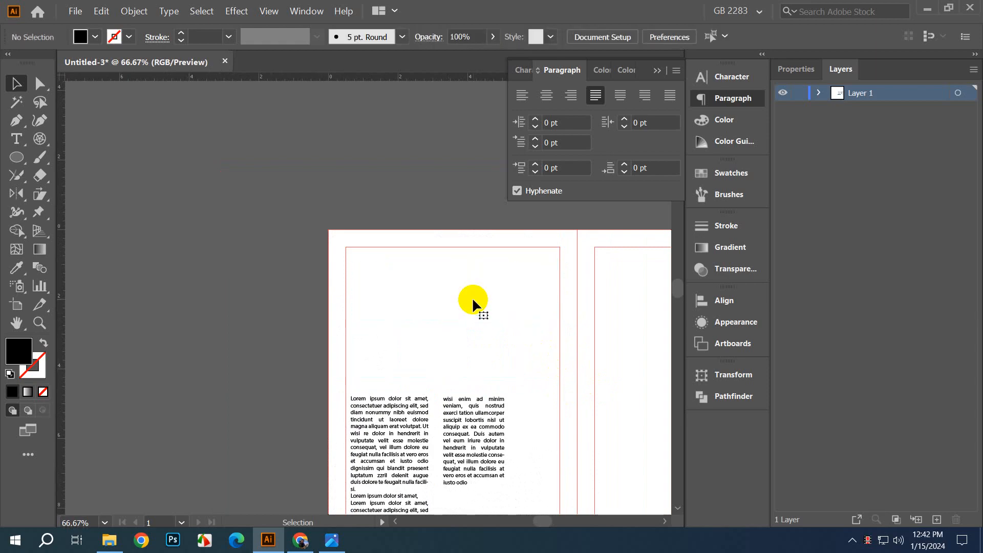
Step: Delete both placeholder text columns from the first page of the spread
scroll(471, 296, down, 4)
scroll(461, 347, up, 3)
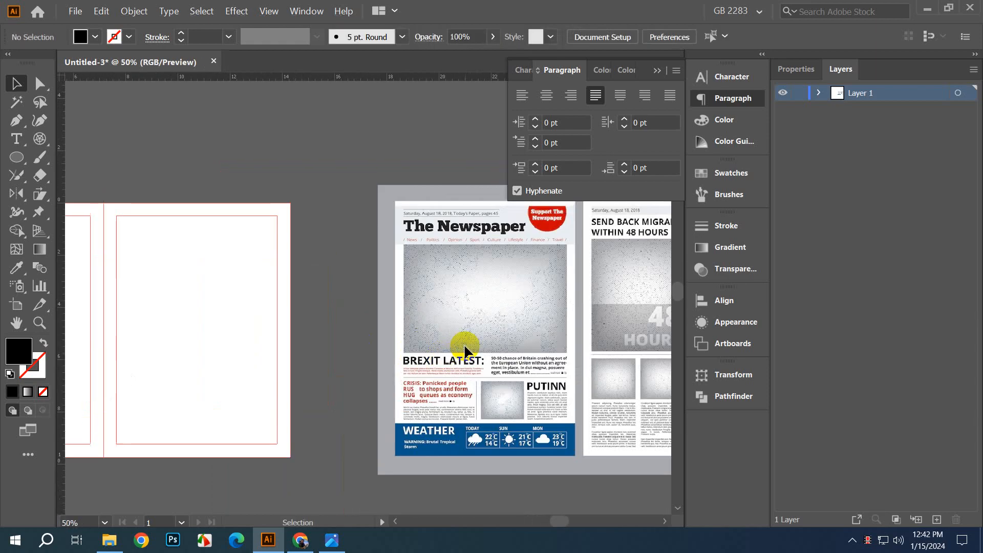
scroll(493, 406, up, 2)
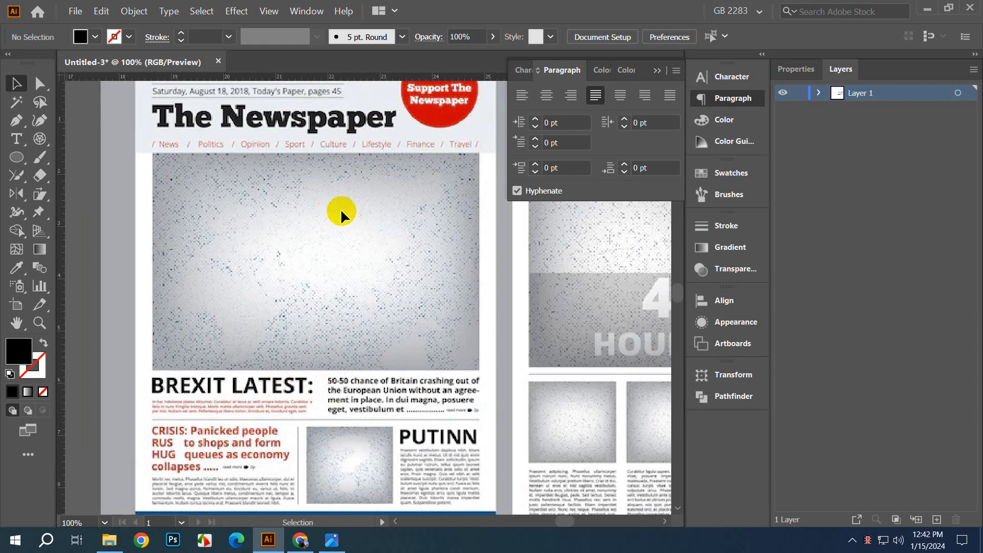
drag(414, 296, 502, 364)
scroll(501, 364, down, 4)
drag(387, 362, 465, 348)
click(218, 354)
key(Delete)
click(243, 372)
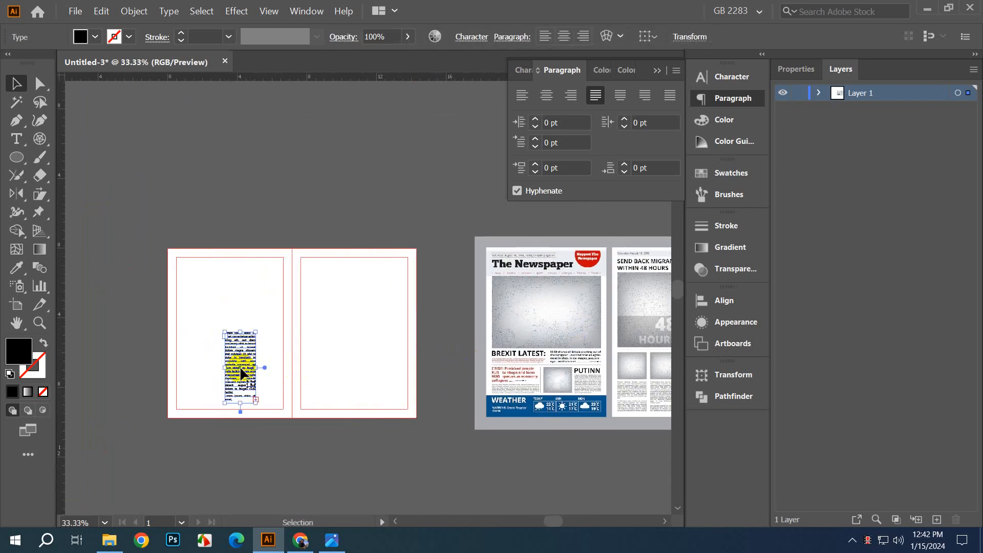
key(Delete)
mouse_move(272, 433)
mouse_down()
mouse_move(328, 417)
mouse_move(275, 425)
mouse_up()
scroll(328, 415, down, 1)
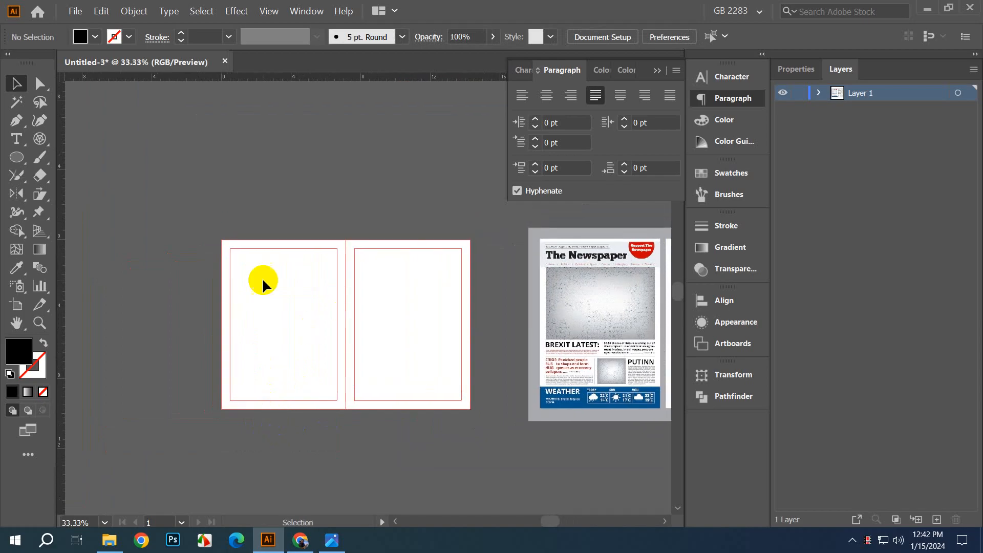
Step: Draw a rectangle filling the first page's margin guides and give it a white fill
click(16, 158)
click(51, 157)
scroll(291, 387, up, 2)
drag(291, 387, 309, 451)
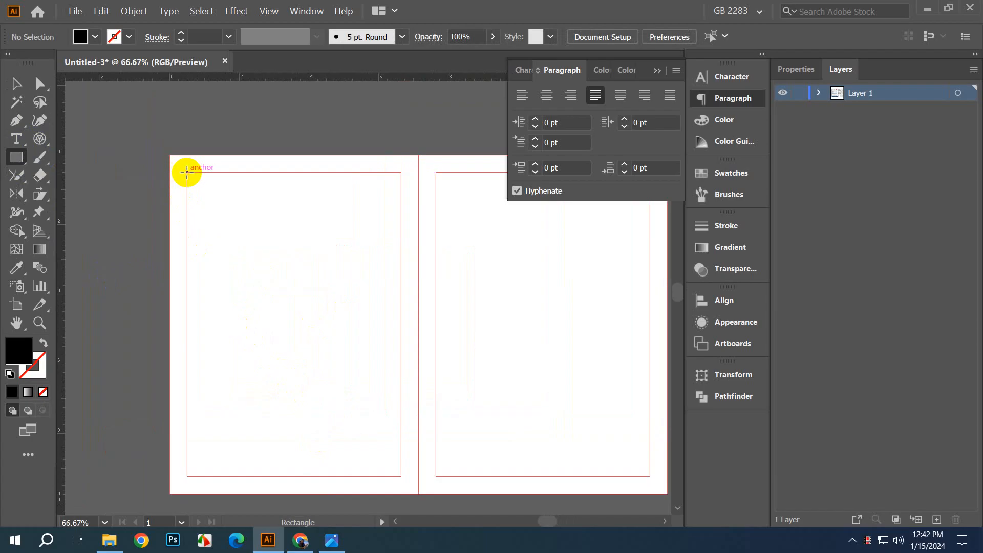
drag(187, 173, 401, 476)
click(15, 82)
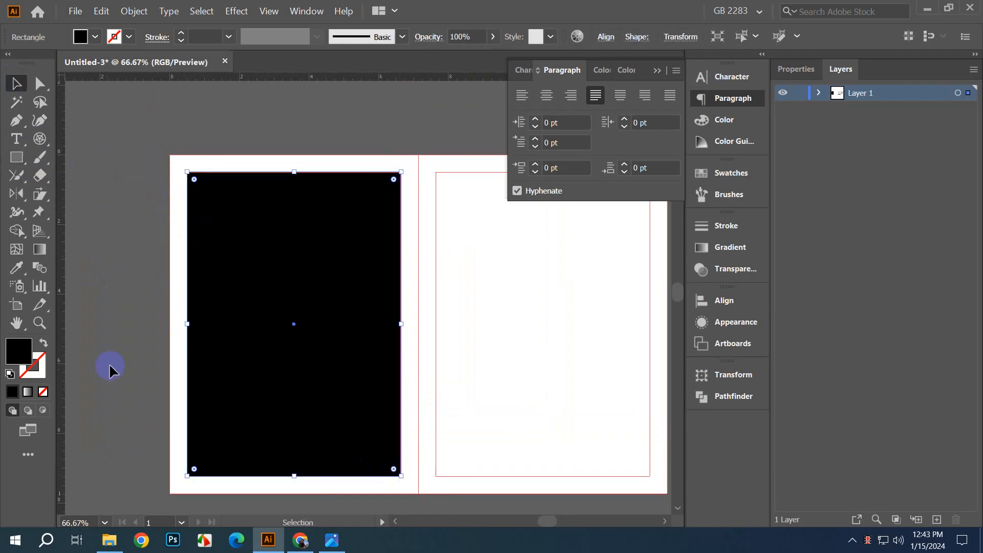
click(730, 172)
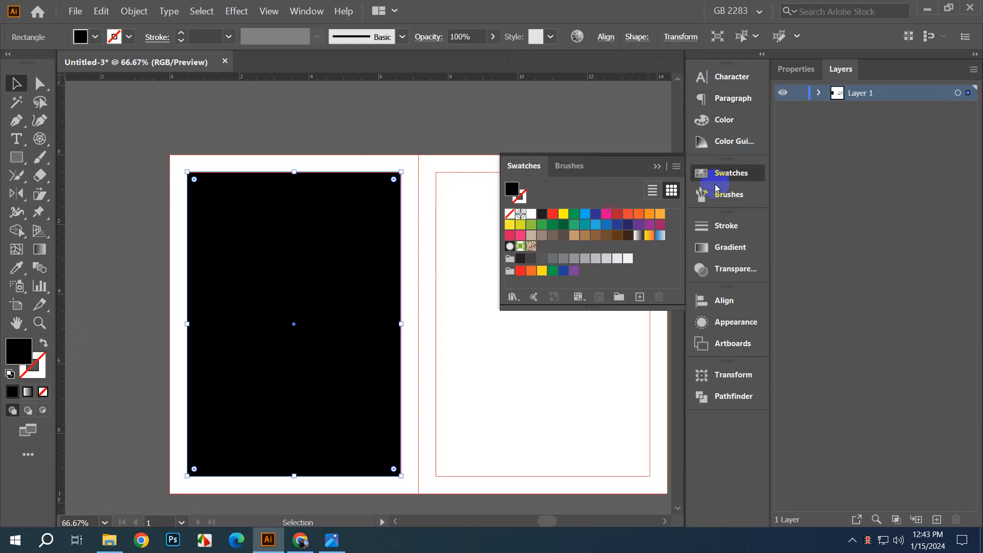
click(530, 214)
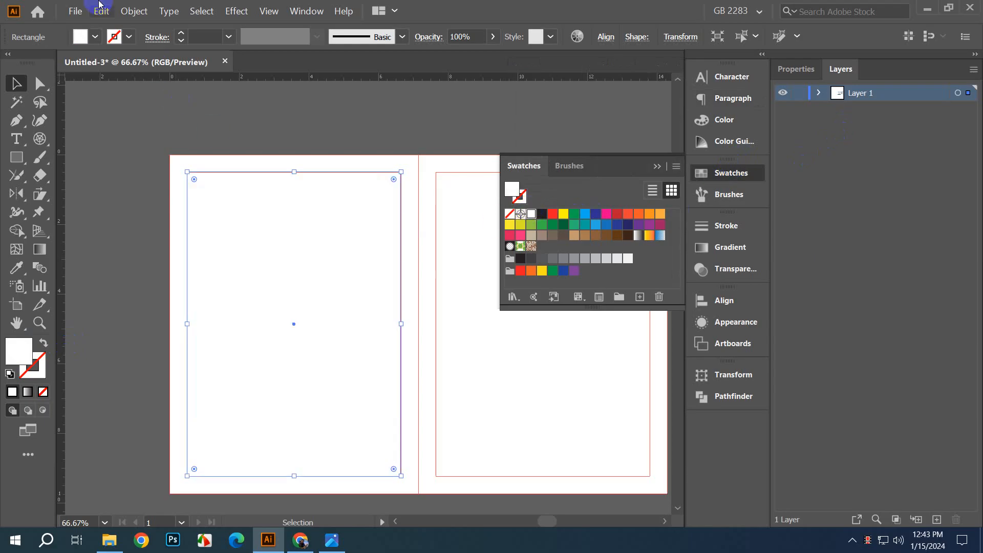
Step: Start splitting the white rectangle into a grid with the preview on, using 1 row and 4 columns
click(126, 12)
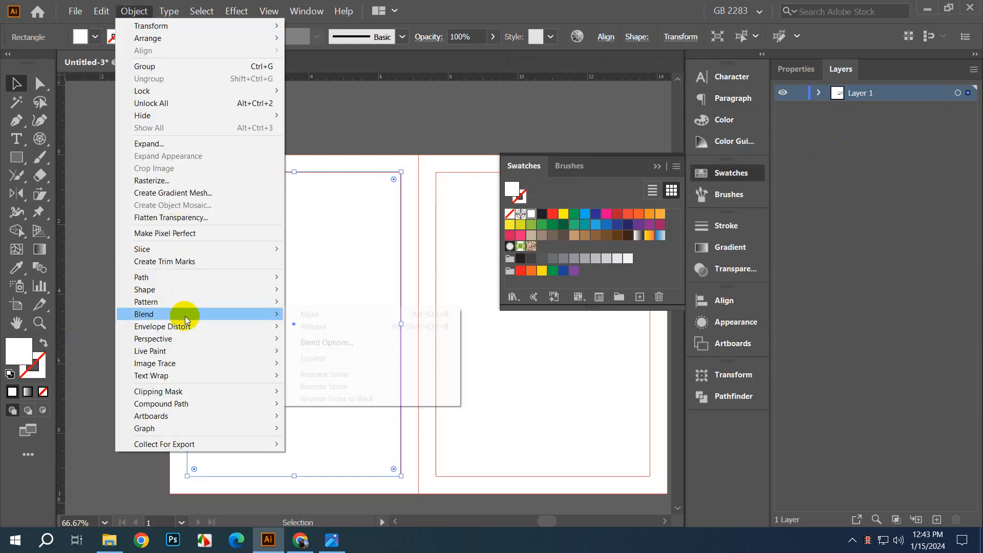
mouse_move(227, 281)
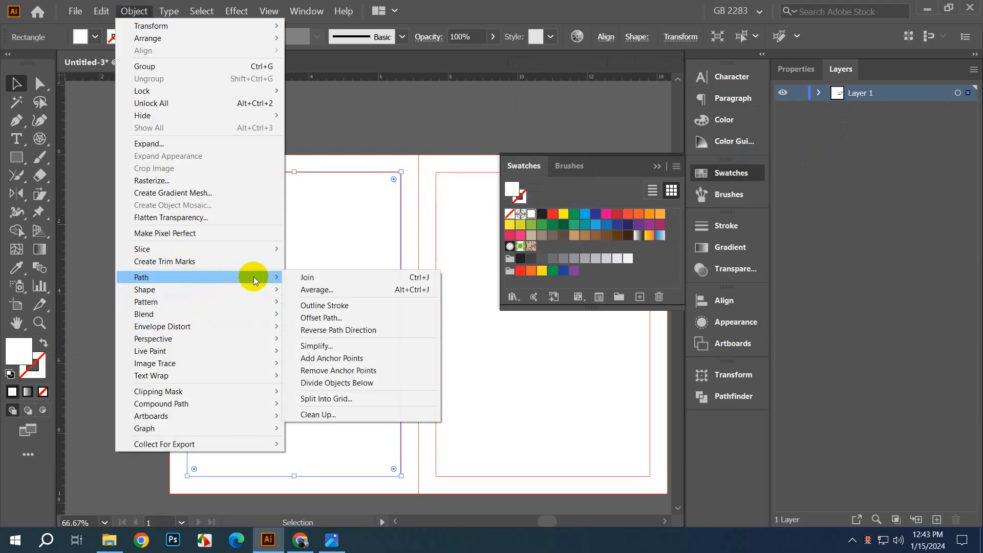
click(357, 400)
click(527, 381)
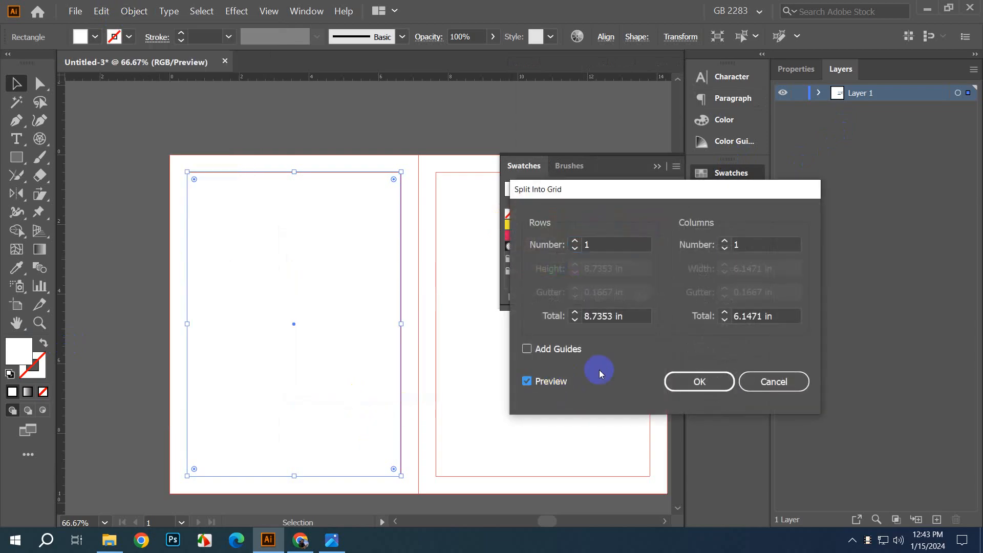
click(724, 242)
click(724, 241)
click(724, 242)
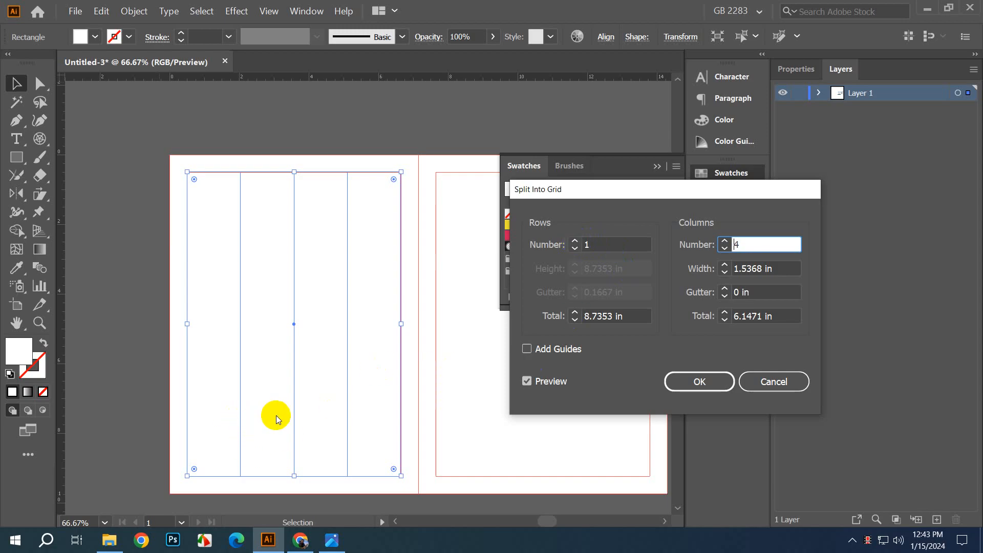
Step: Set the column gutter to 0.25 in and apply the grid split
click(725, 290)
click(726, 290)
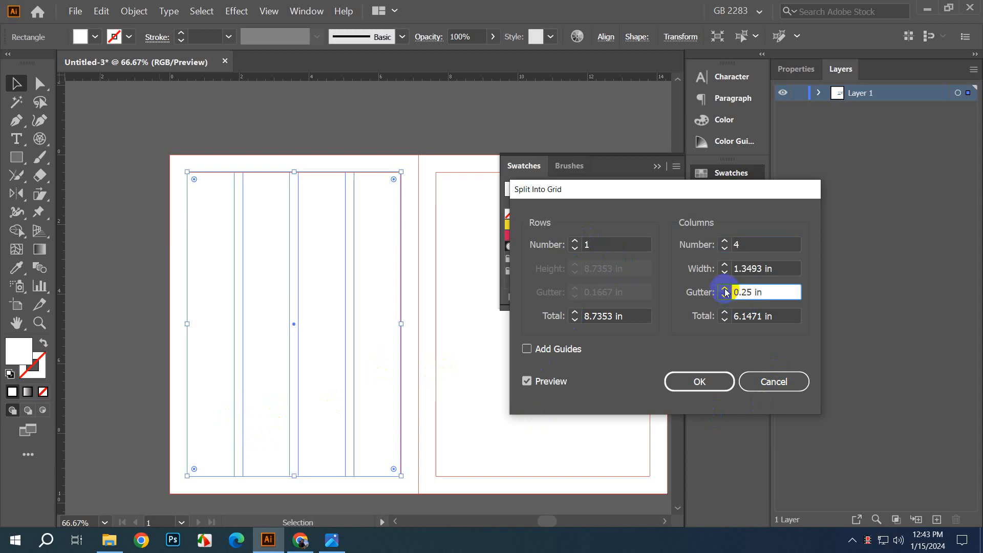
click(725, 290)
click(726, 296)
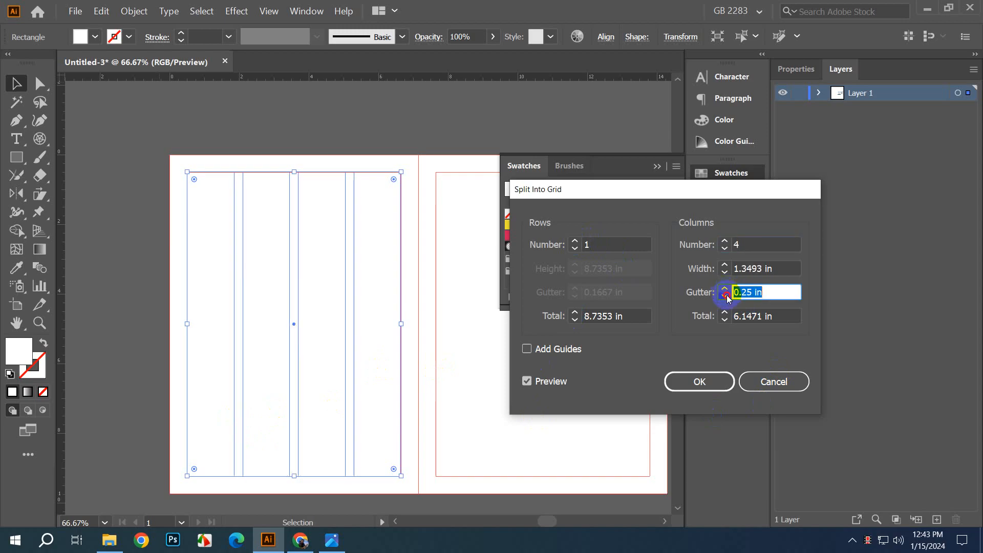
click(725, 296)
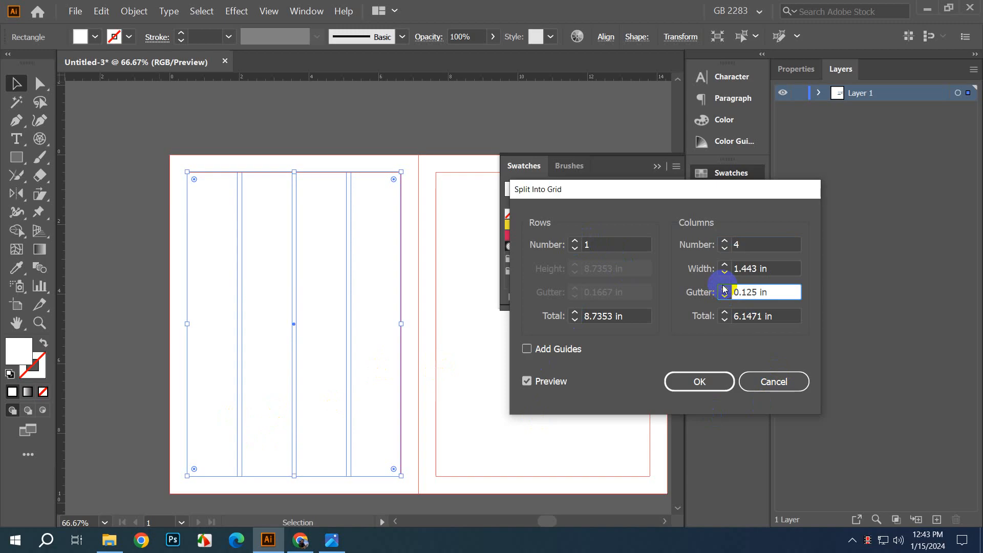
click(725, 290)
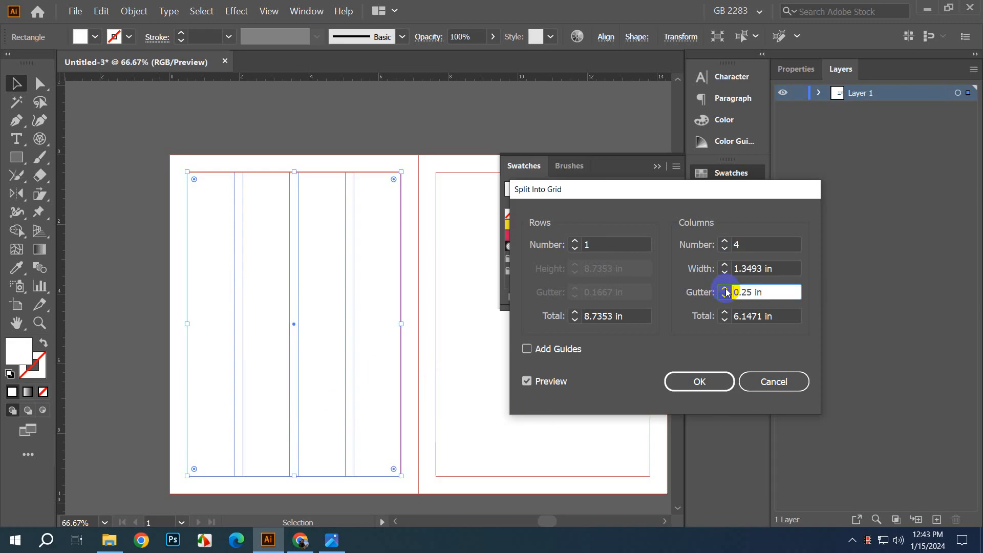
click(717, 383)
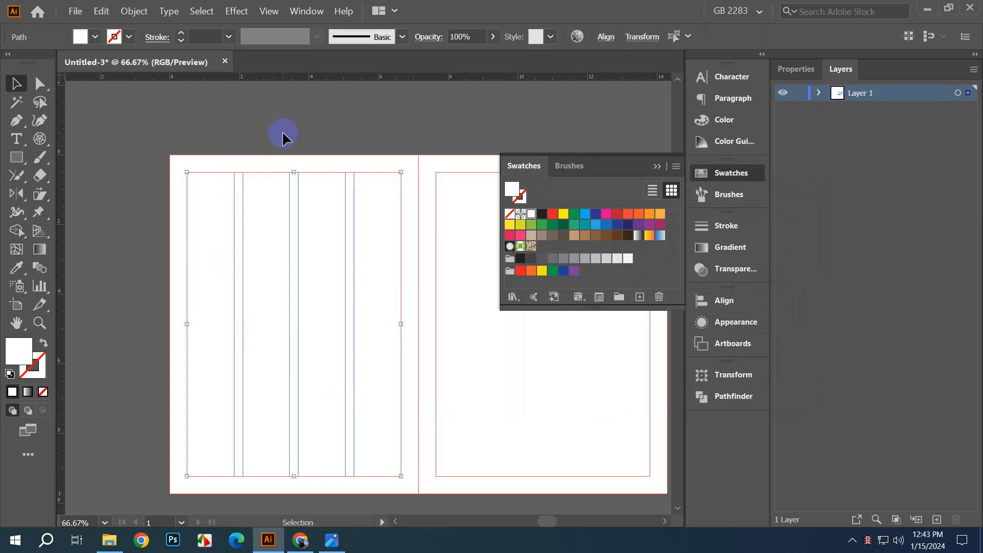
Step: Examine the reference newspaper's front page, from the masthead and section line to the article blocks and weather strip
scroll(309, 141, down, 5)
drag(430, 318, 387, 338)
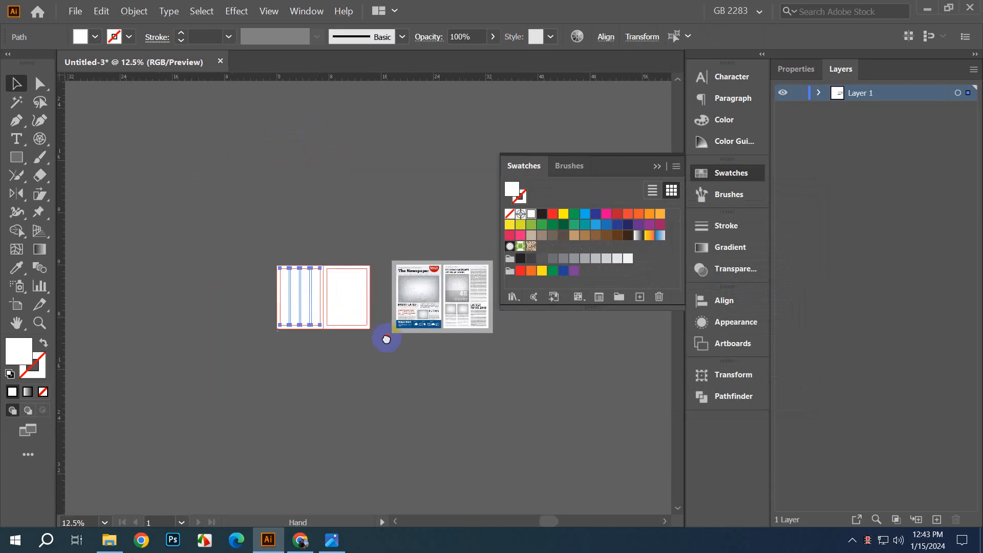
scroll(431, 297, up, 6)
scroll(419, 318, up, 1)
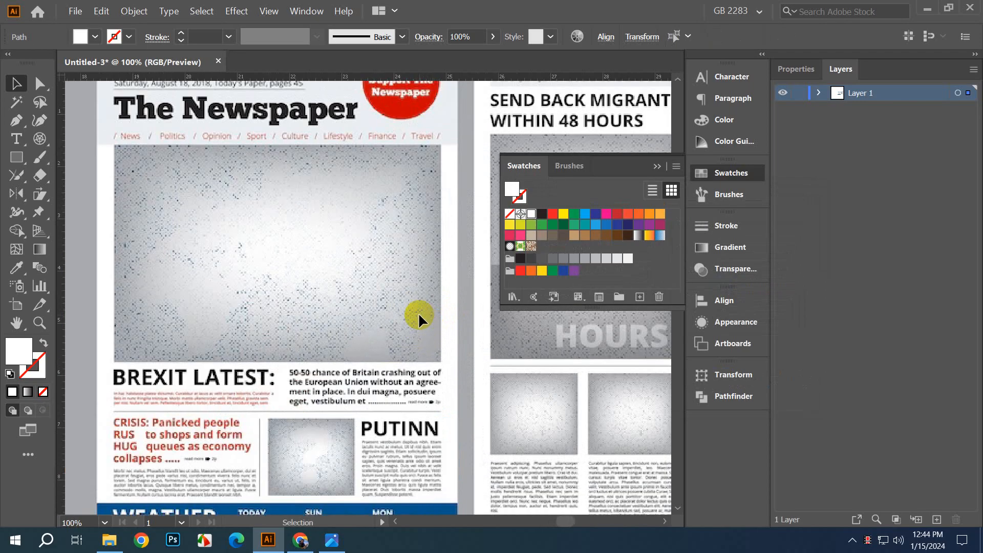
scroll(419, 312, down, 2)
scroll(379, 312, up, 3)
scroll(342, 310, down, 1)
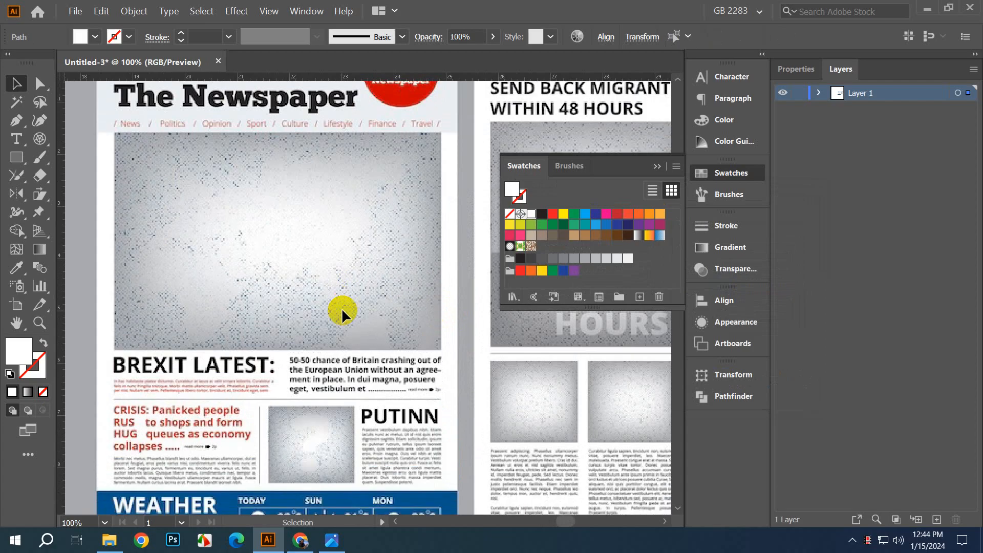
scroll(342, 308, up, 2)
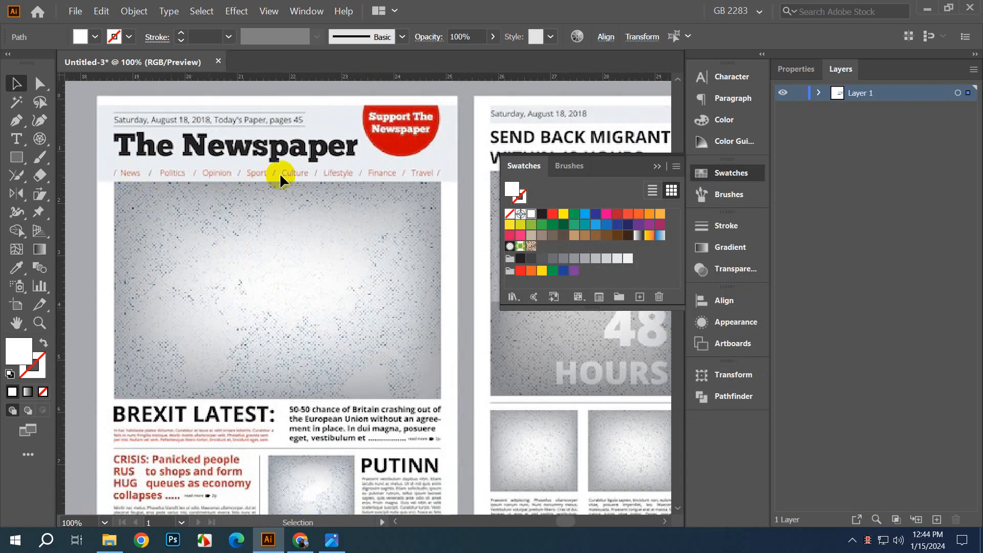
Step: Add a point text line above the reference page reading "/news / politics / option/ culture/"
drag(145, 173, 292, 365)
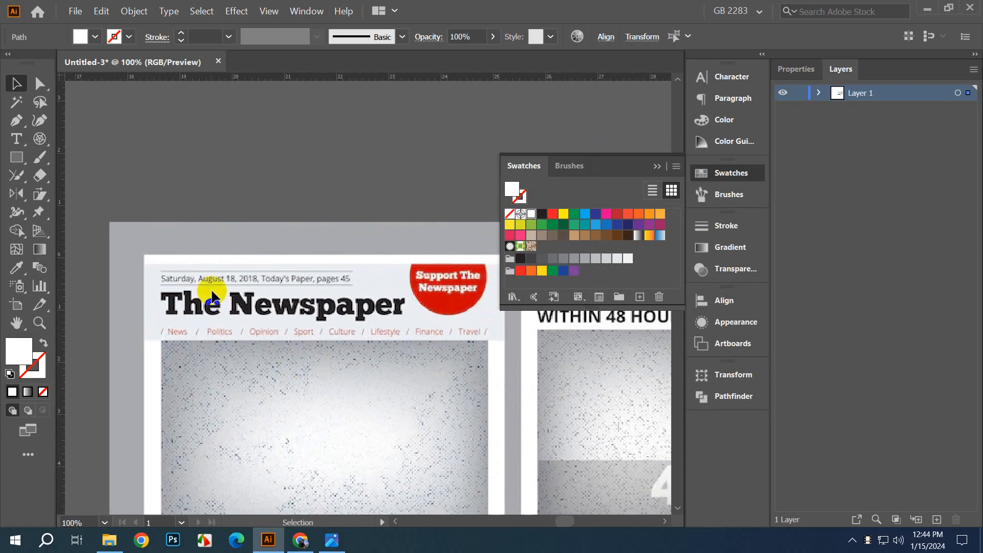
click(16, 139)
click(236, 172)
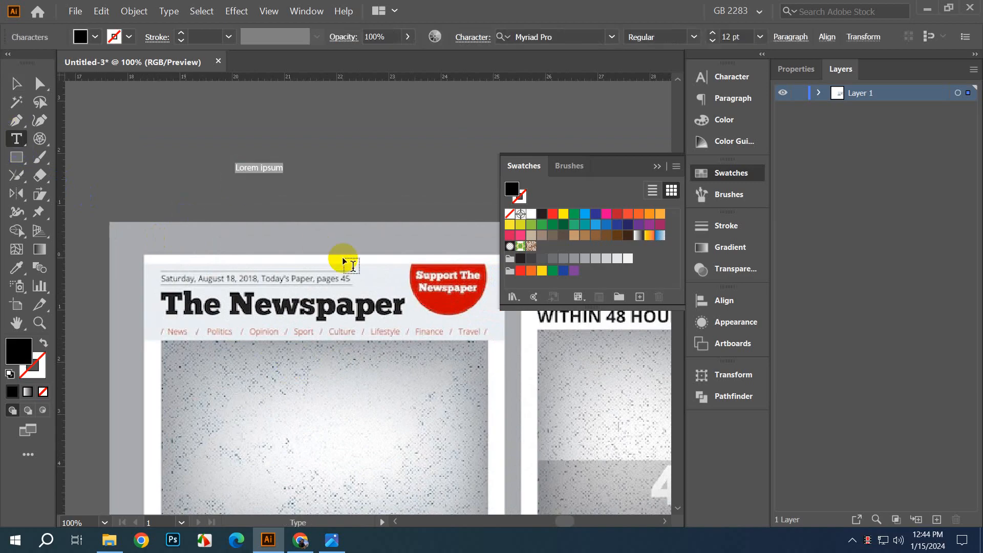
key(BackSpace)
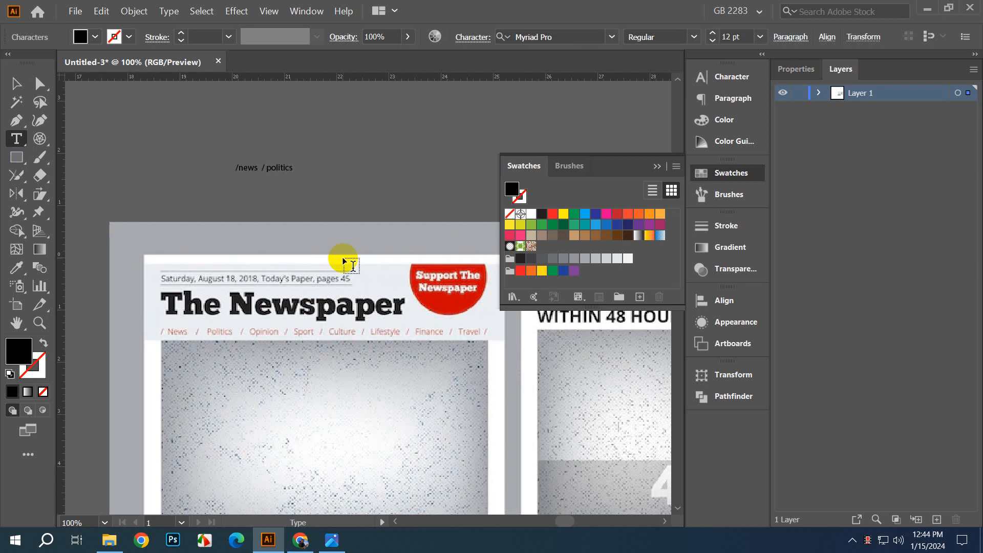
text(/op)
key(BackSpace)
key(BackSpace)
key(BackSpace)
text(option)
text(/ culture/)
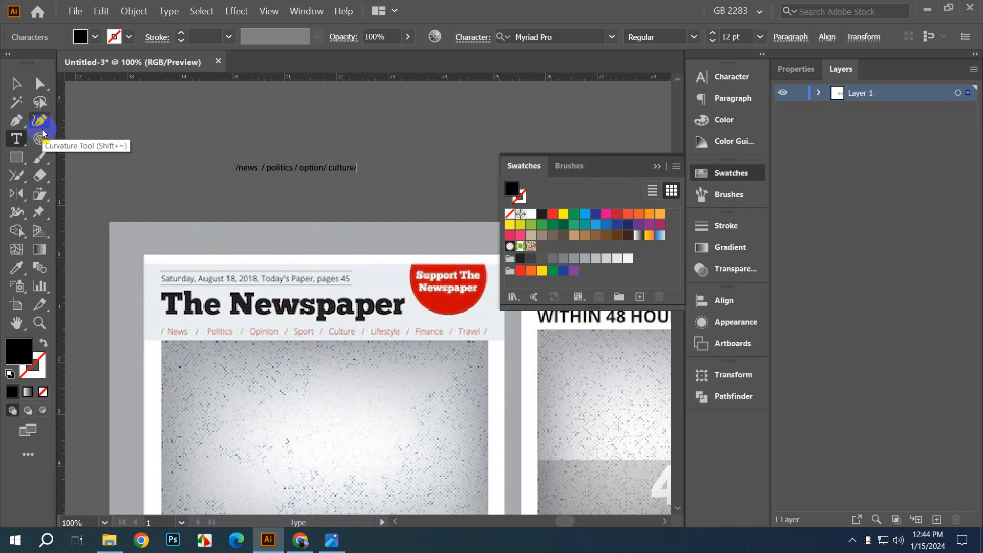
Step: Erase all the words and slashes of the section line above the reference page
key(BackSpace)
key(BackSpace)
key(BackSpace)
key(BackSpace)
key(BackSpace)
key(BackSpace)
key(BackSpace)
key(BackSpace)
key(BackSpace)
key(BackSpace)
key(BackSpace)
key(BackSpace)
key(BackSpace)
key(BackSpace)
key(BackSpace)
key(BackSpace)
key(BackSpace)
key(BackSpace)
key(BackSpace)
key(BackSpace)
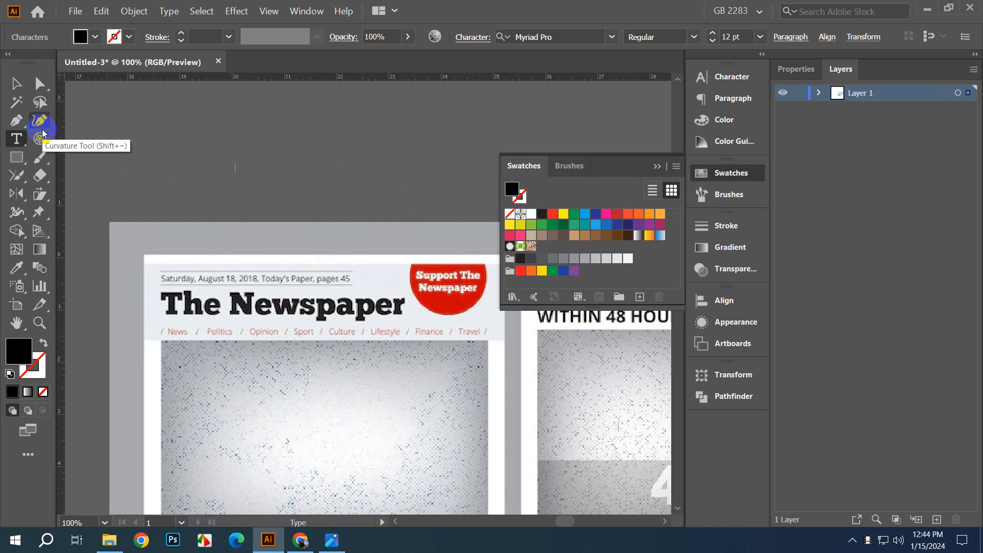
click(16, 83)
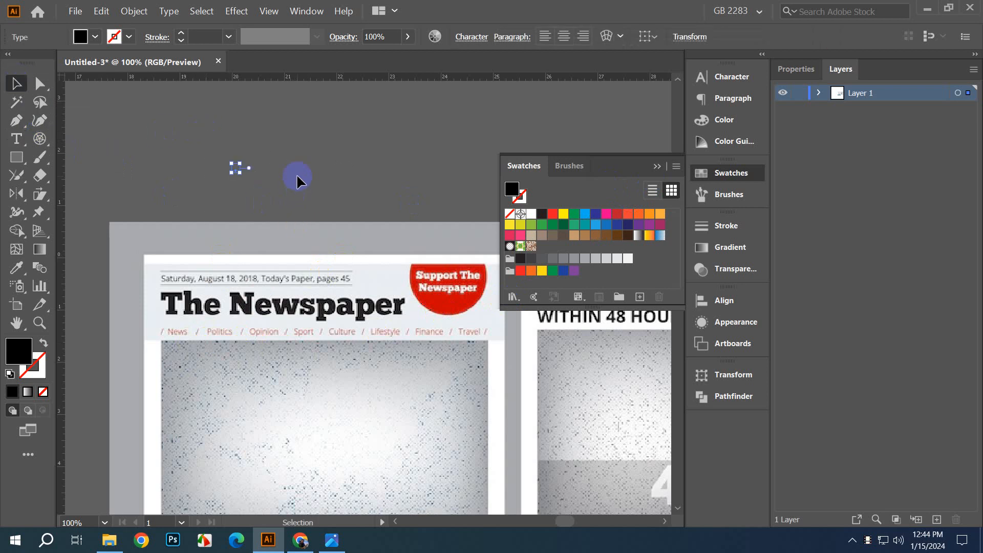
Step: Place a "Lorem ipsum" point text above the reference page and add a space-separated slash after it
click(16, 138)
click(209, 172)
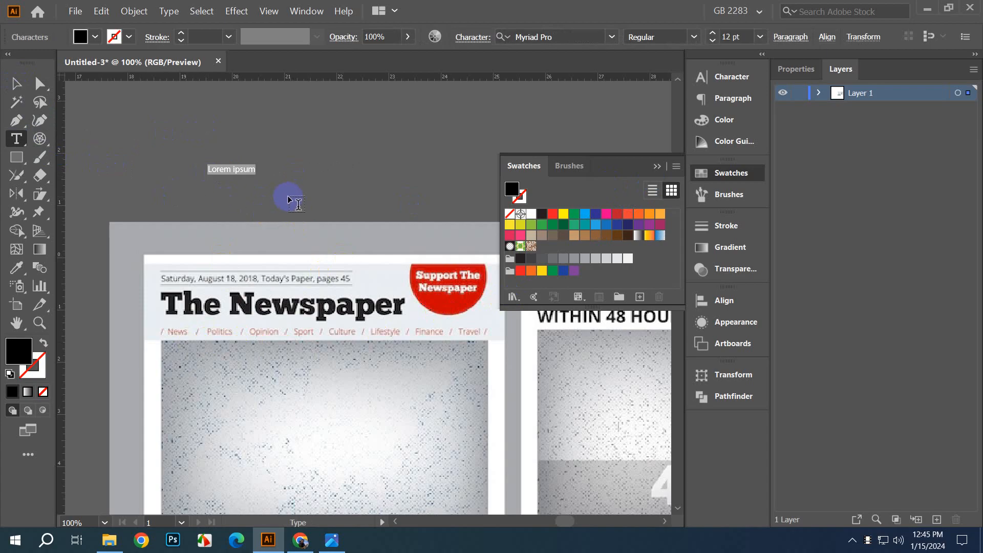
click(14, 83)
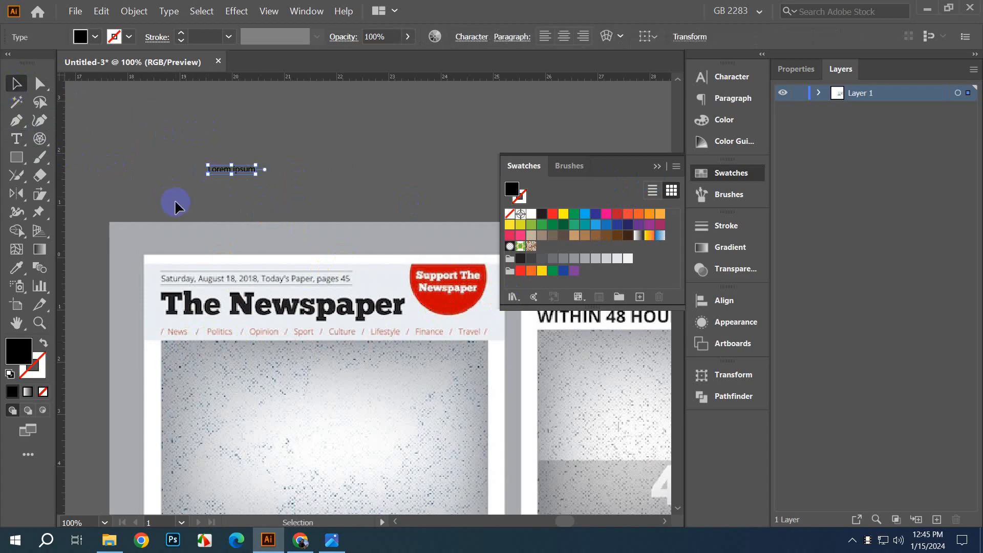
key(Left)
double_click(245, 169)
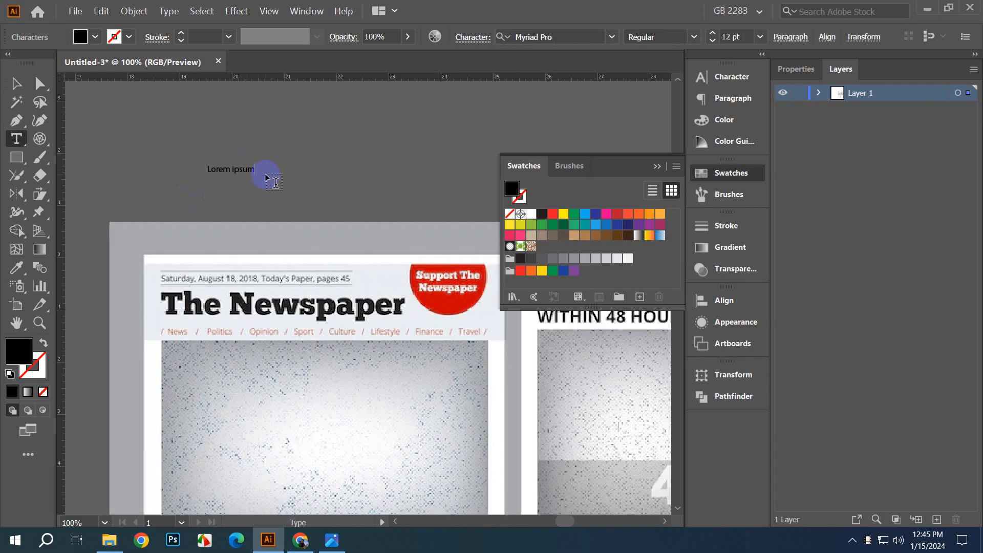
text(/)
click(15, 83)
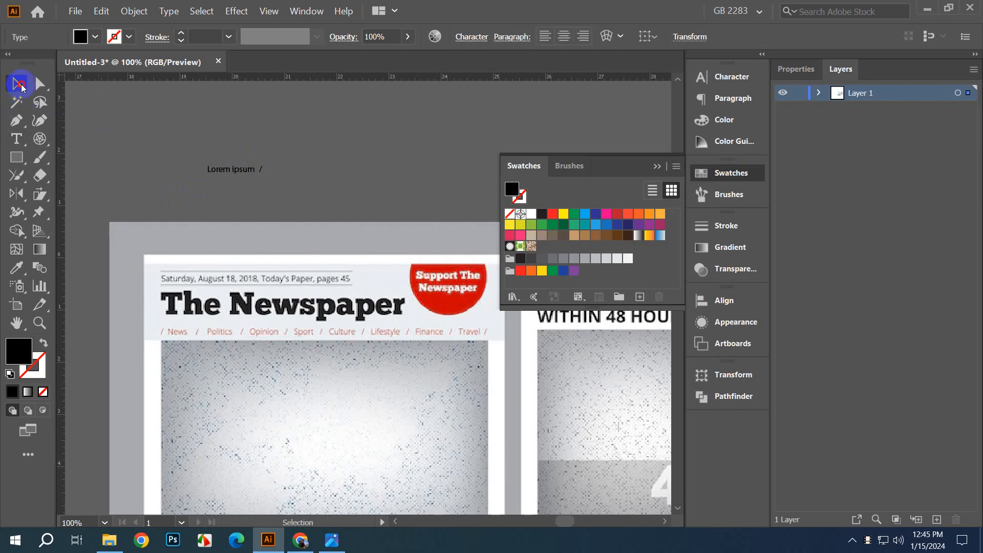
click(196, 126)
Step: Add a slash before "Lorem ipsum" in the point text and widen the spacing between the words and both slashes
key(t)
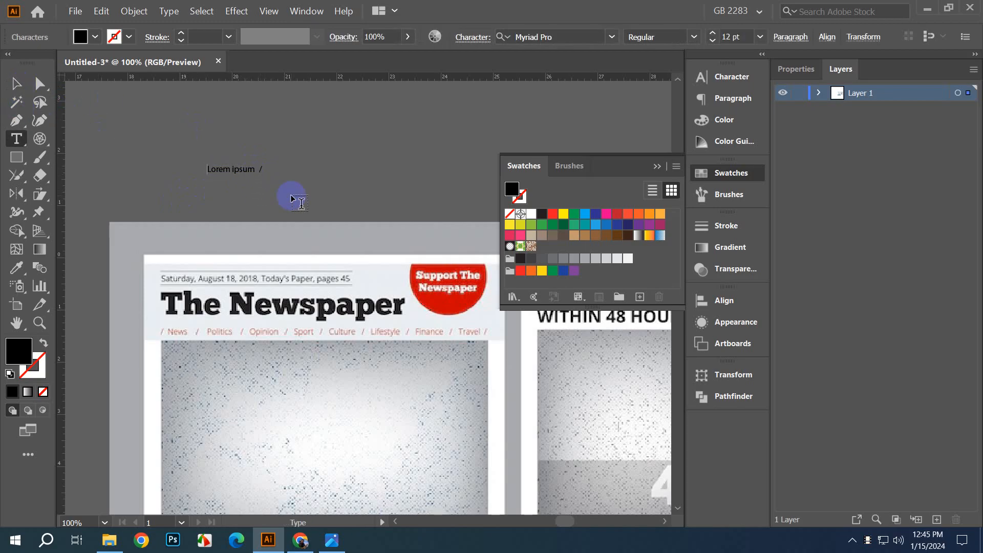
text(/)
key(BackSpace)
key(BackSpace)
key(Right)
key(Right)
key(Right)
key(Right)
key(Right)
key(Right)
key(Left)
key(Left)
key(Left)
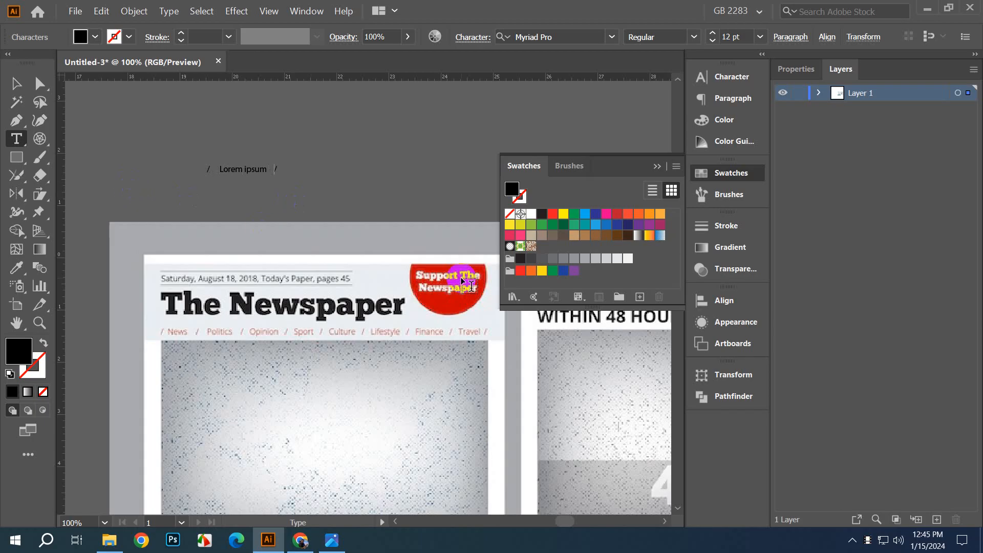
scroll(394, 325, down, 3)
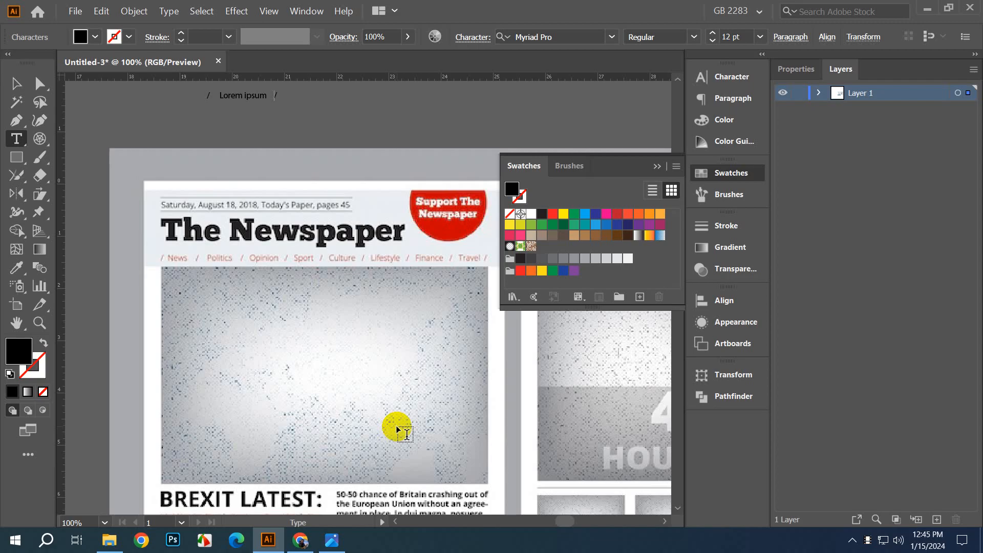
click(16, 84)
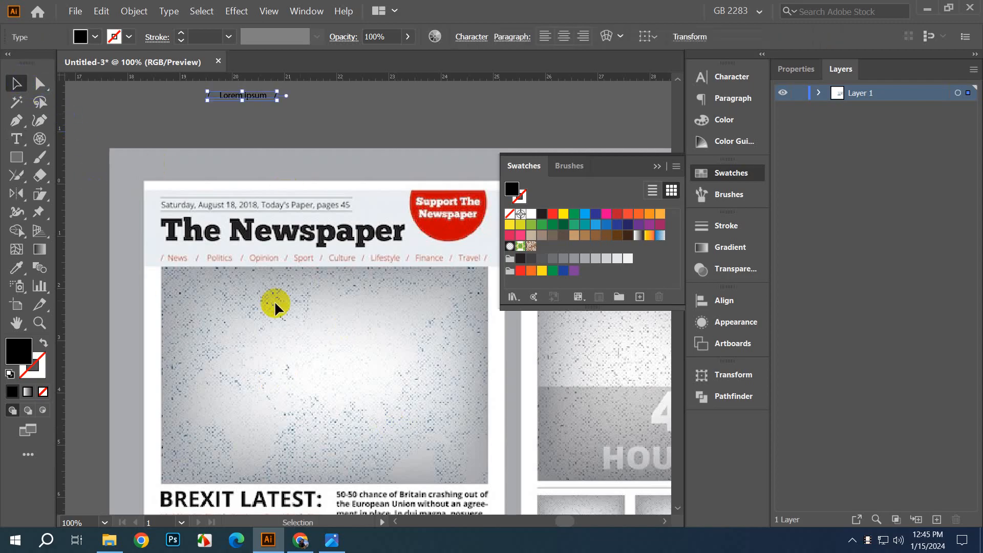
Step: Copy the slash-framed "Lorem ipsum" text sideways and repeat the copy to make a row of four texts above the reference page
scroll(275, 306, down, 2)
scroll(290, 281, up, 5)
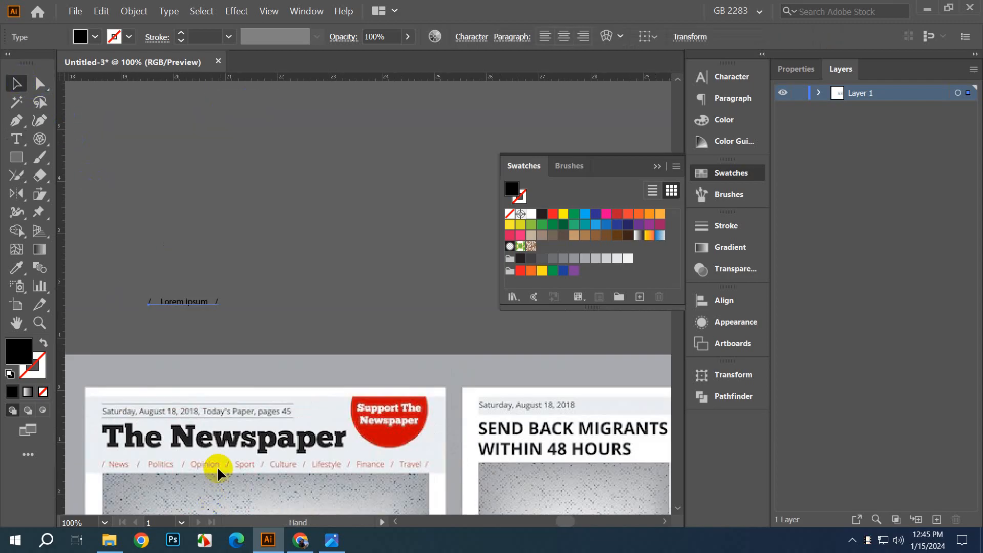
click(274, 323)
scroll(183, 321, up, 2)
drag(200, 262, 365, 267)
scroll(252, 326, down, 2)
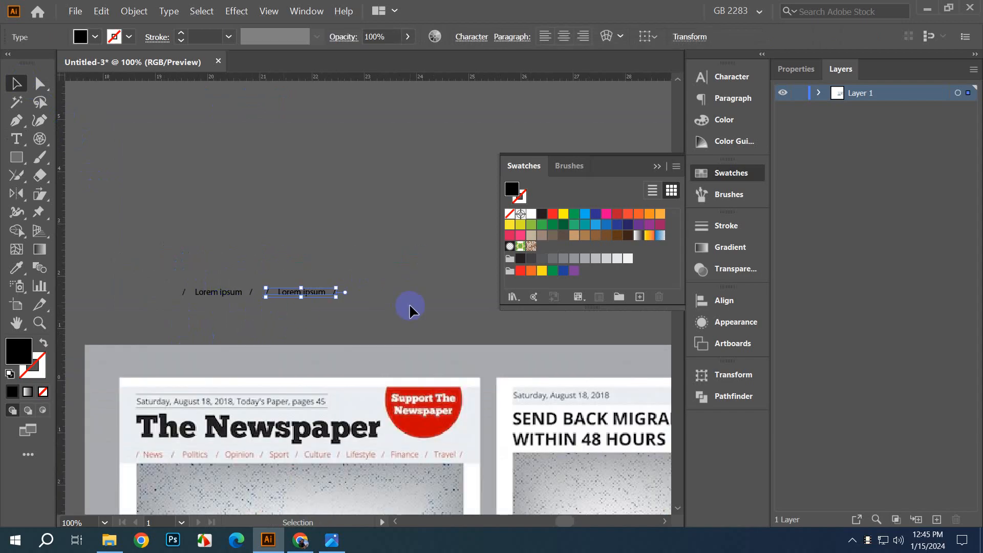
key(ctrl+d)
key(ctrl+d)
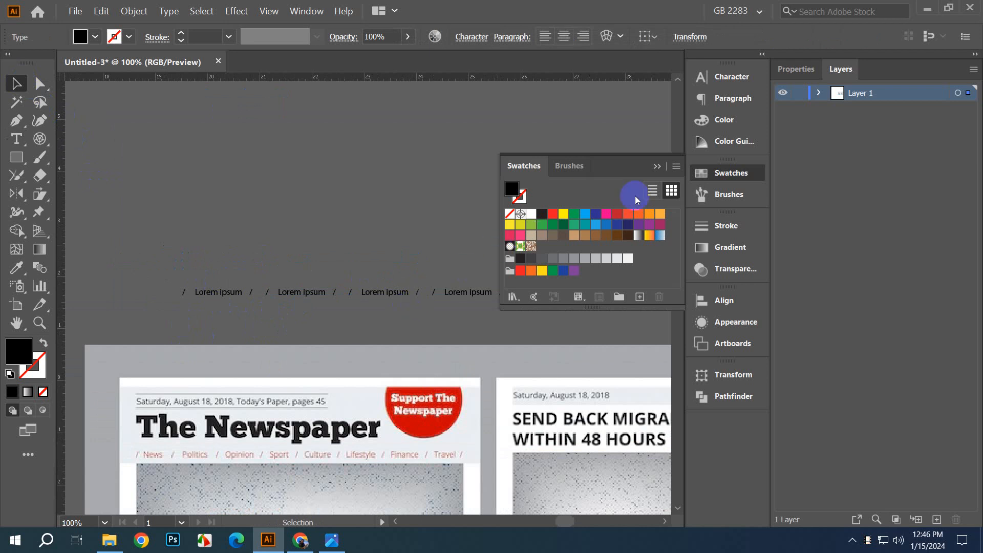
Step: Delete the whole row of "Lorem ipsum" texts above the reference page
click(654, 172)
drag(108, 239, 573, 303)
key(Delete)
scroll(576, 281, down, 3)
scroll(579, 276, down, 3)
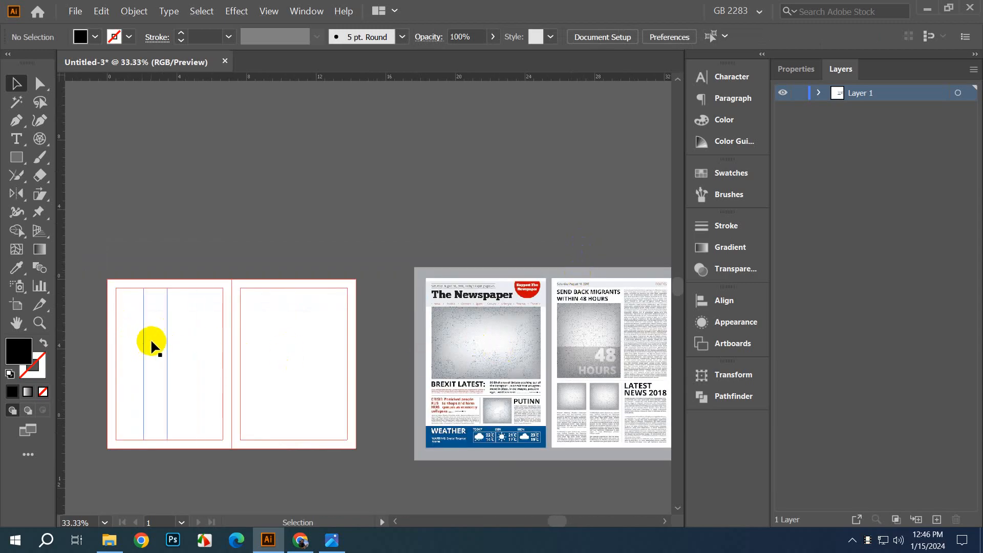
Step: Convert the split column frames on the first page of the spread into guides
click(134, 337)
click(173, 239)
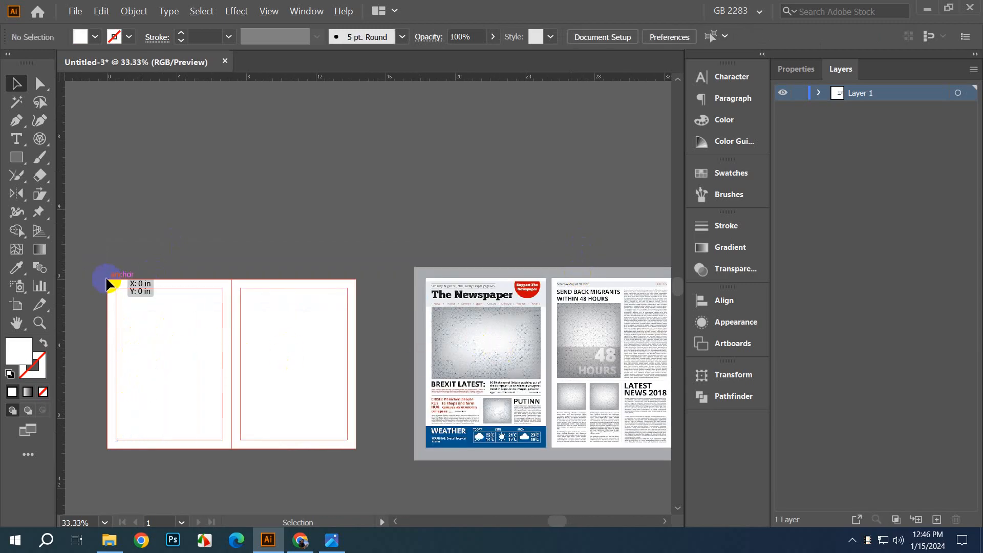
drag(114, 281, 213, 439)
right_click(194, 384)
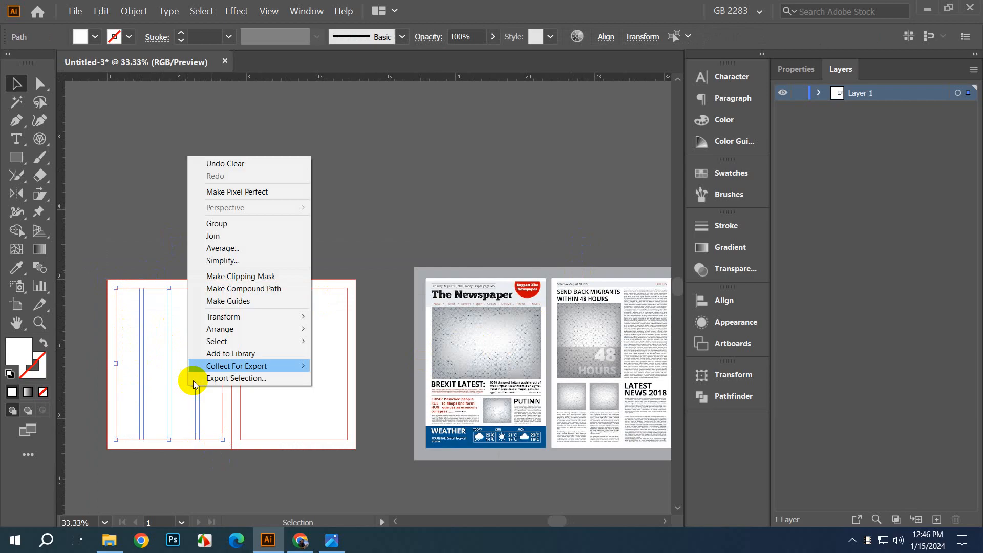
click(260, 301)
click(303, 239)
Step: Draw a rectangle about 6.15 by 3.9 in across all four columns of the first page and fill it with red
drag(154, 425, 325, 356)
drag(413, 381, 314, 442)
scroll(335, 411, up, 1)
drag(300, 385, 167, 391)
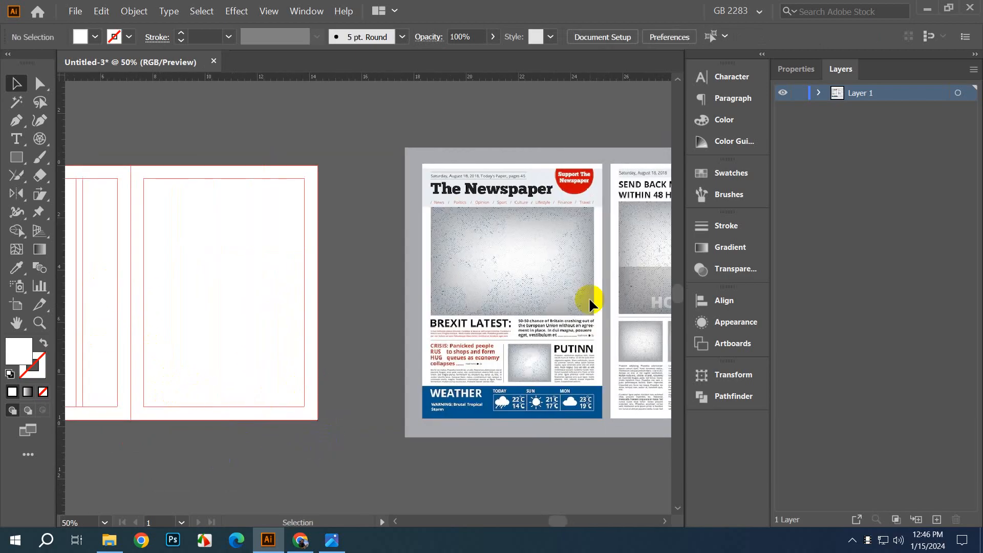
drag(257, 220, 345, 237)
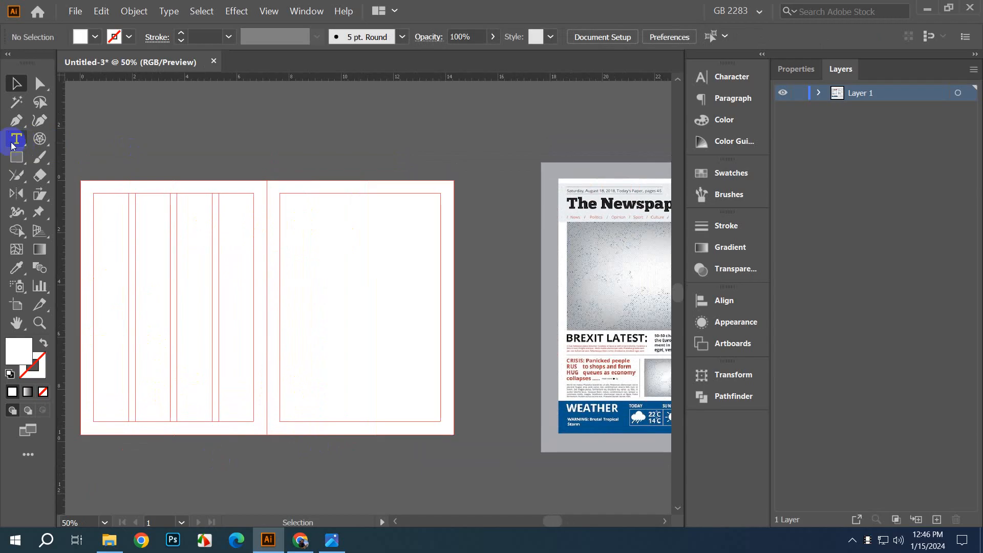
drag(16, 157, 47, 164)
drag(197, 313, 230, 305)
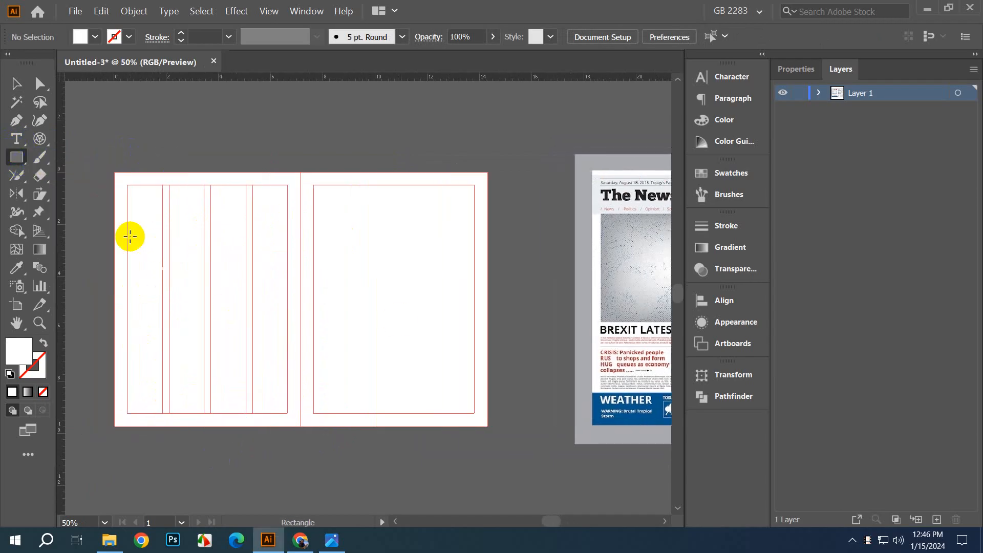
drag(126, 229, 287, 331)
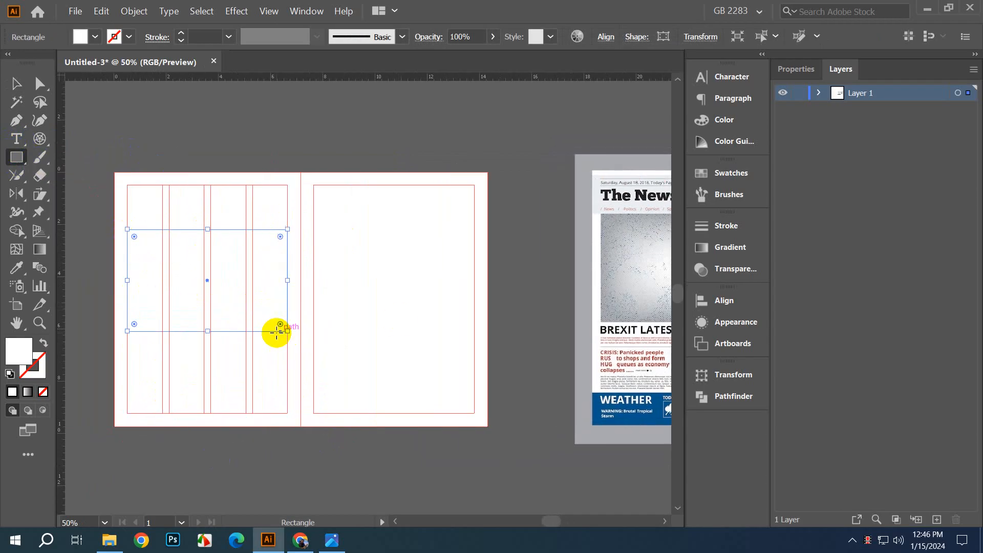
click(731, 173)
click(617, 214)
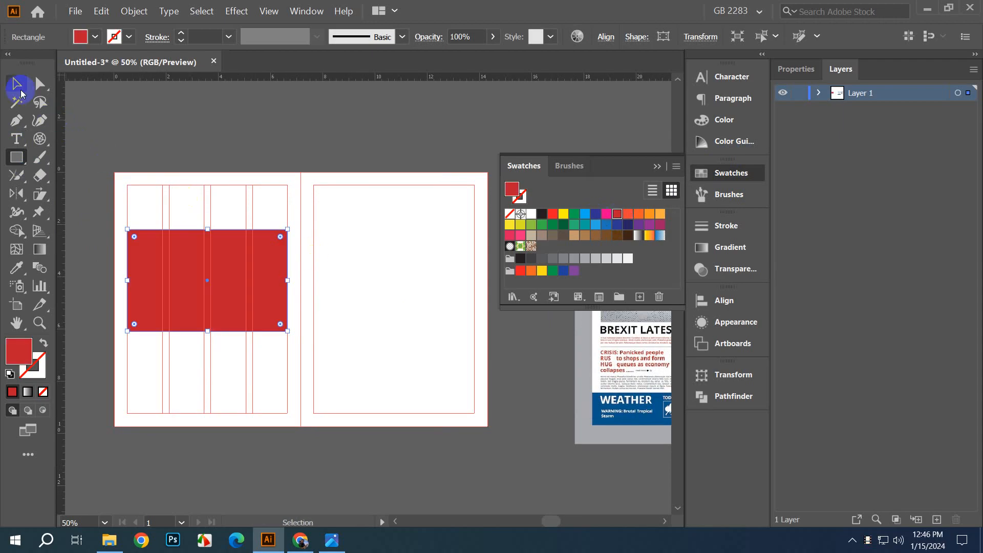
click(19, 86)
click(148, 123)
drag(277, 136, 286, 175)
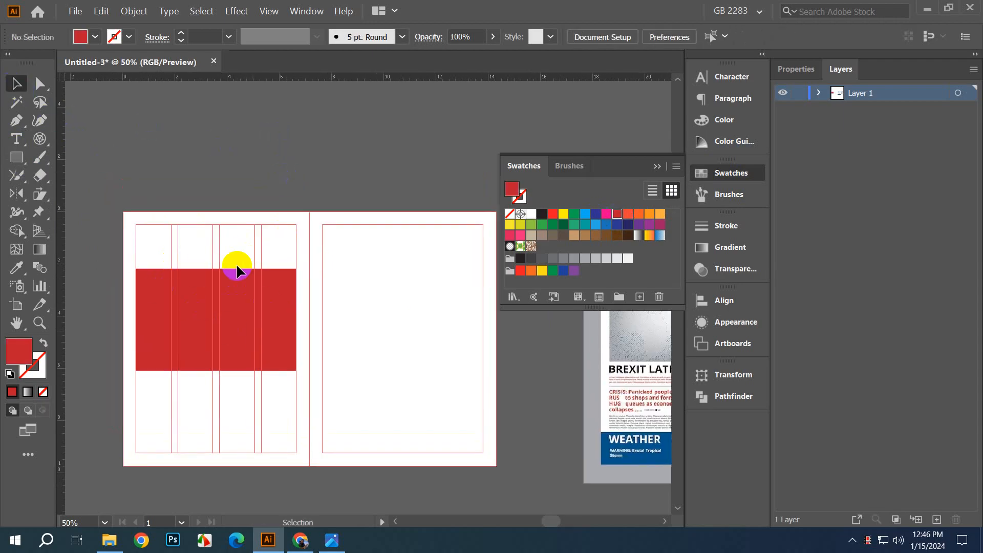
Step: Place the image Screenshot (11).png from the Pictures Screenshots folder over the red rectangle
click(75, 11)
click(127, 193)
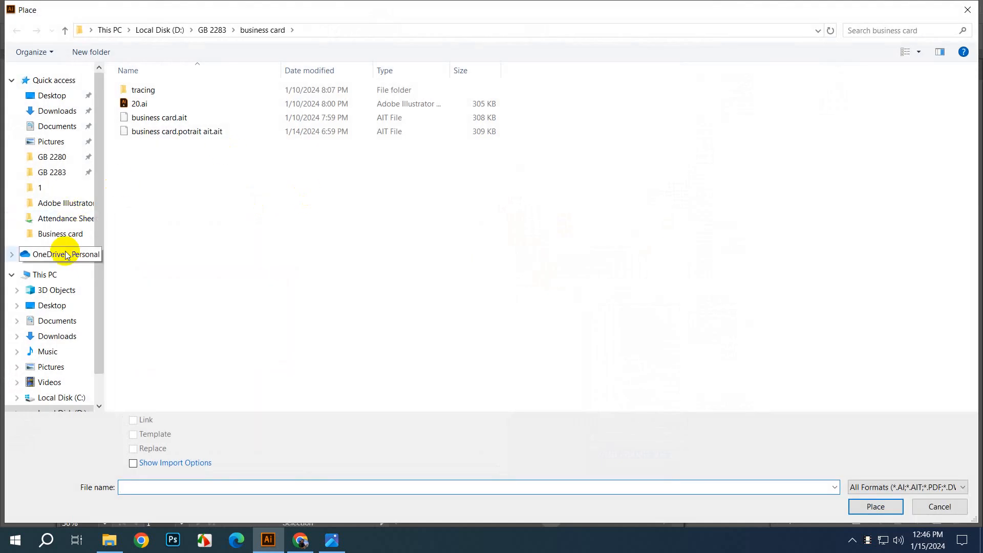
click(57, 367)
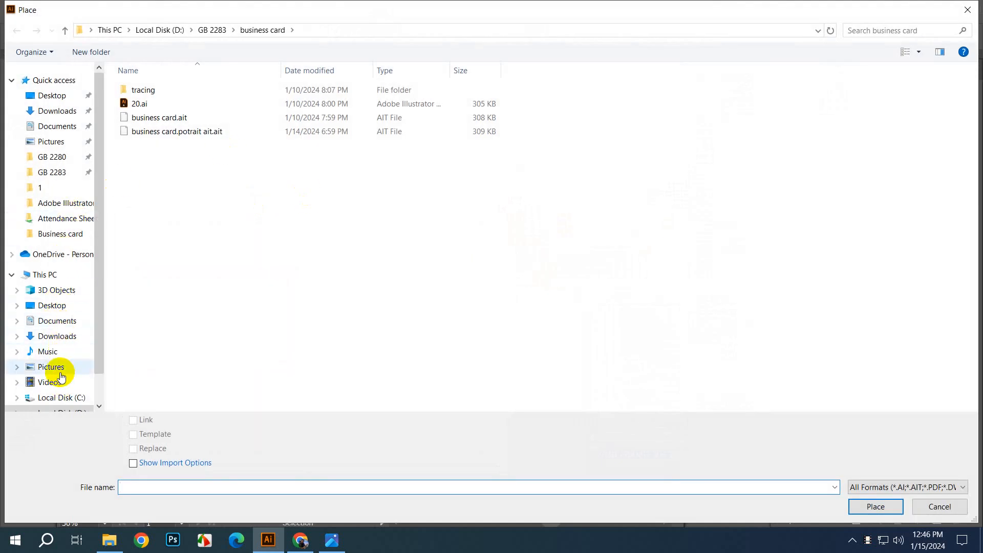
double_click(279, 137)
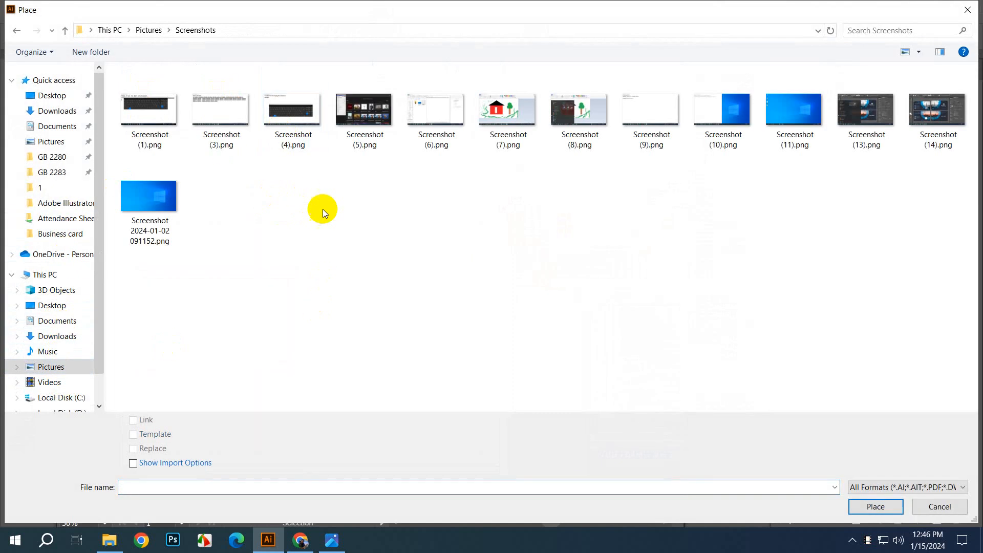
click(664, 108)
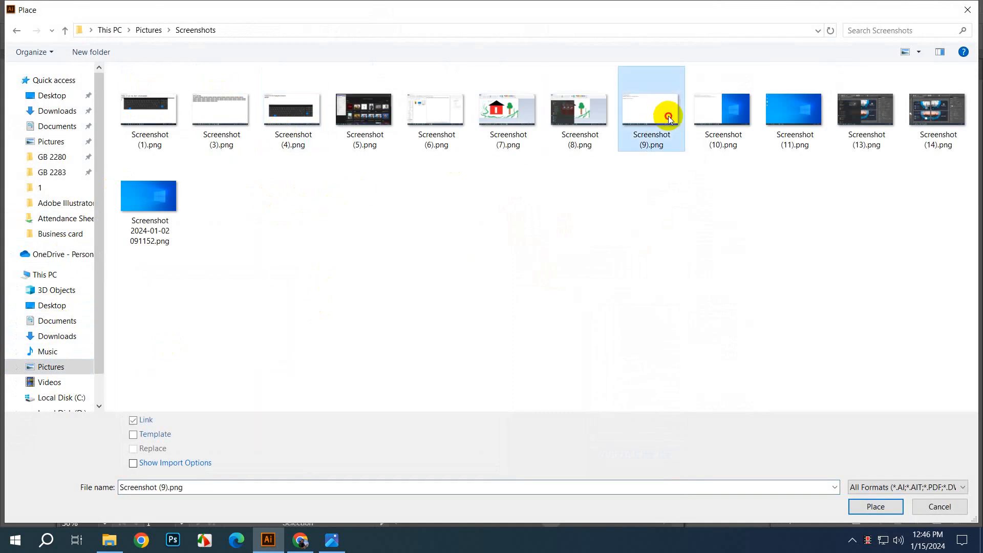
click(811, 129)
click(875, 506)
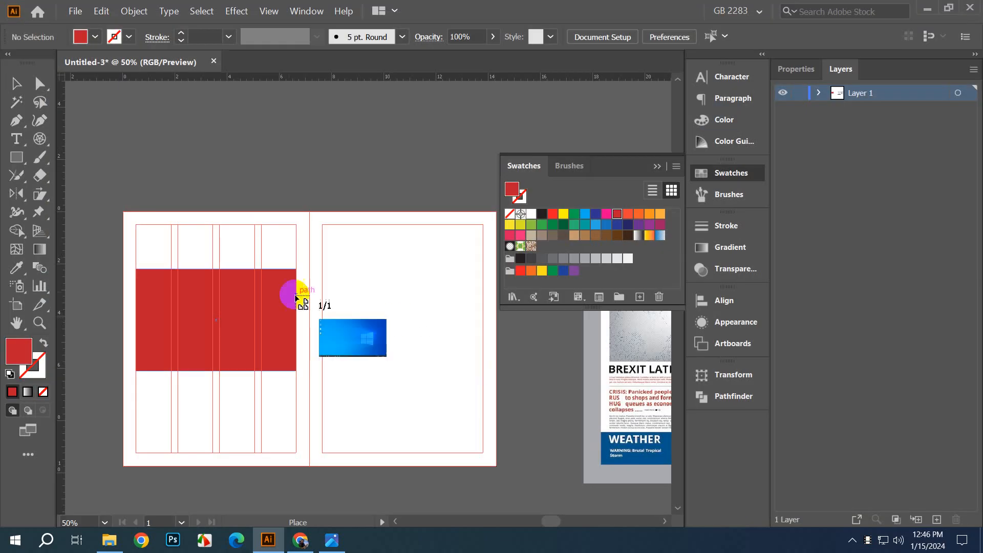
click(123, 224)
drag(255, 307, 214, 328)
drag(227, 338, 245, 338)
click(247, 164)
drag(247, 164, 363, 133)
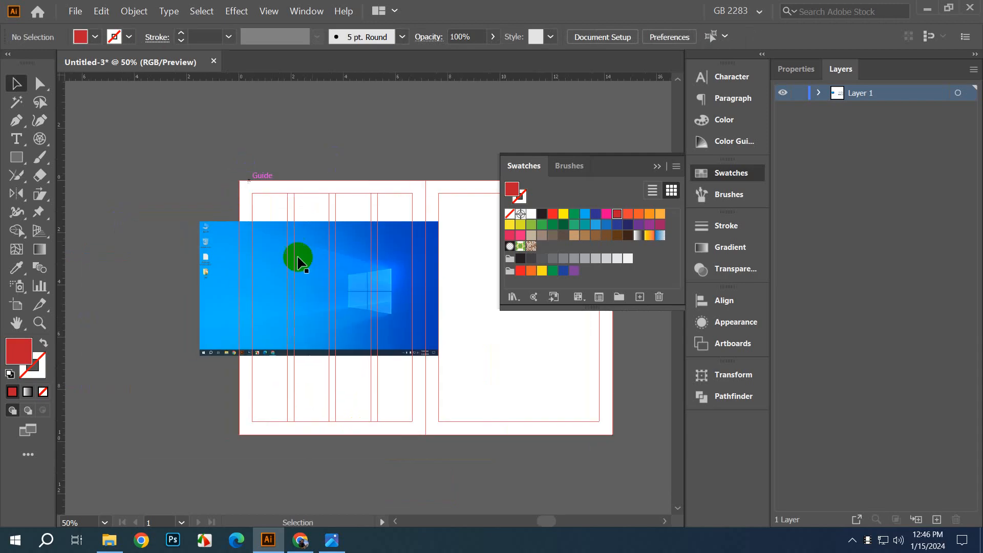
Step: Embed the placed screenshot and send it backward behind the red rectangle
click(270, 290)
click(283, 37)
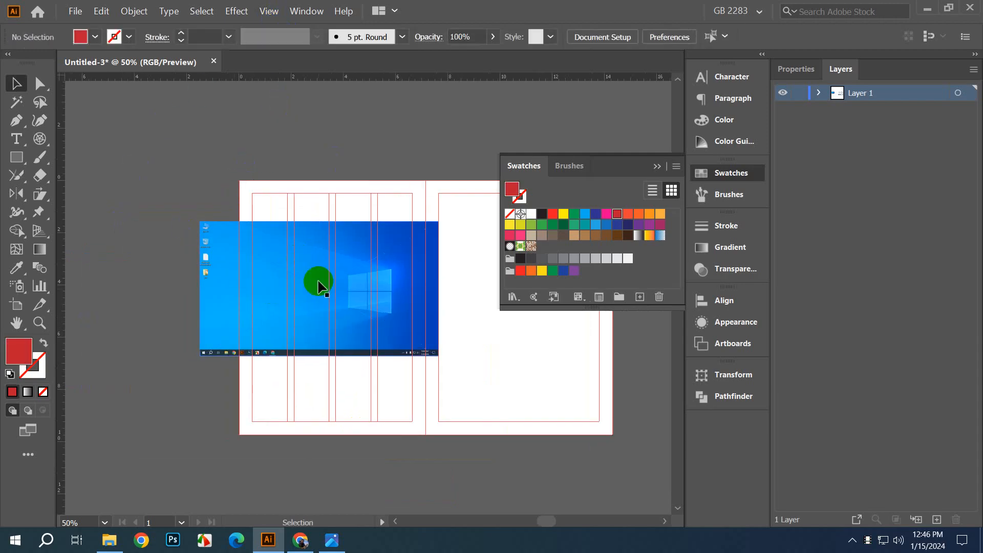
key(ctrl+[)
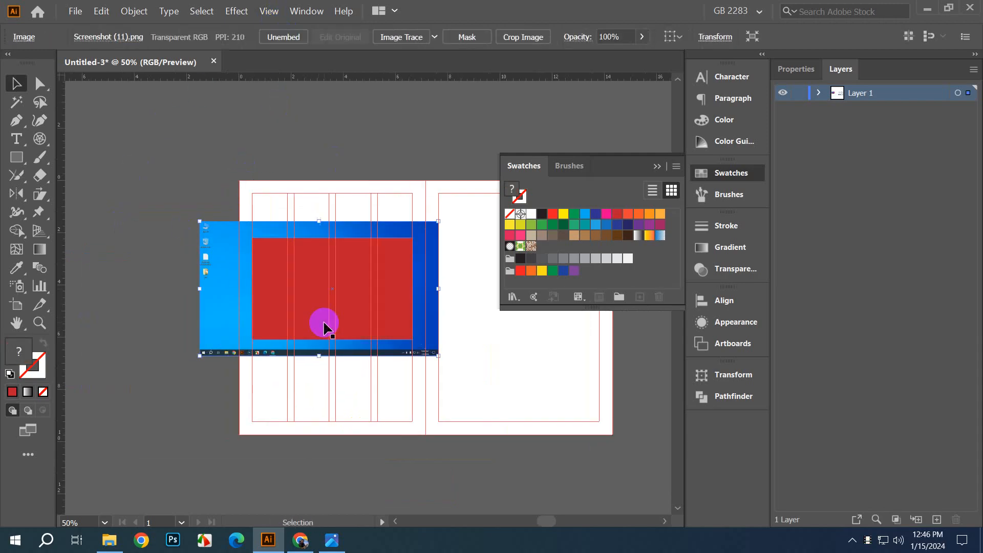
Step: Clip the screenshot to the red rectangle with a clipping mask
click(166, 236)
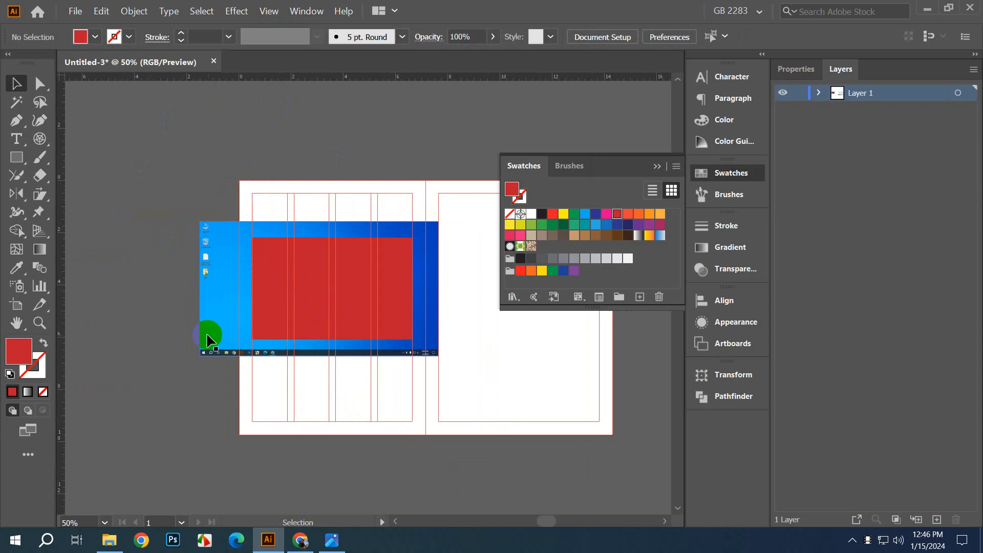
click(223, 324)
shift+click(342, 293)
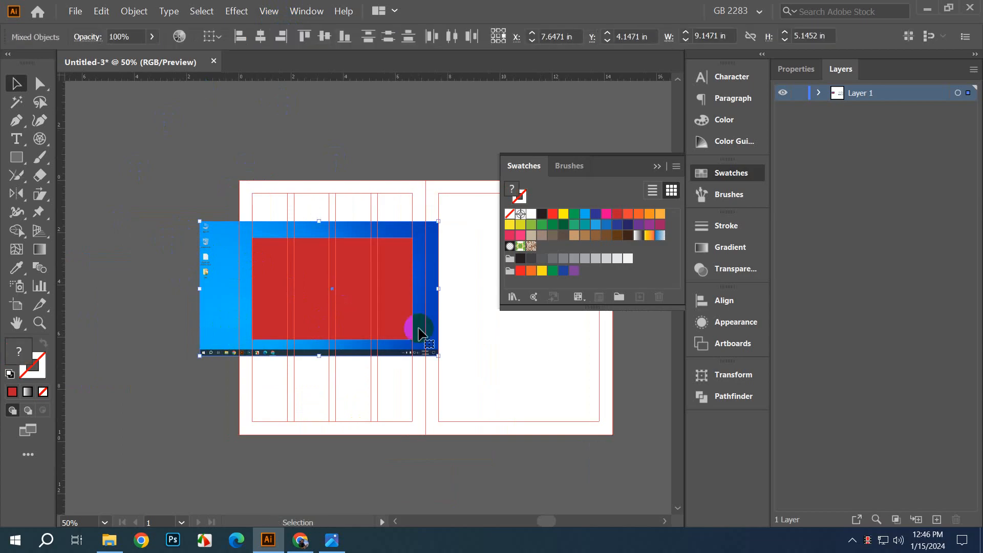
right_click(357, 256)
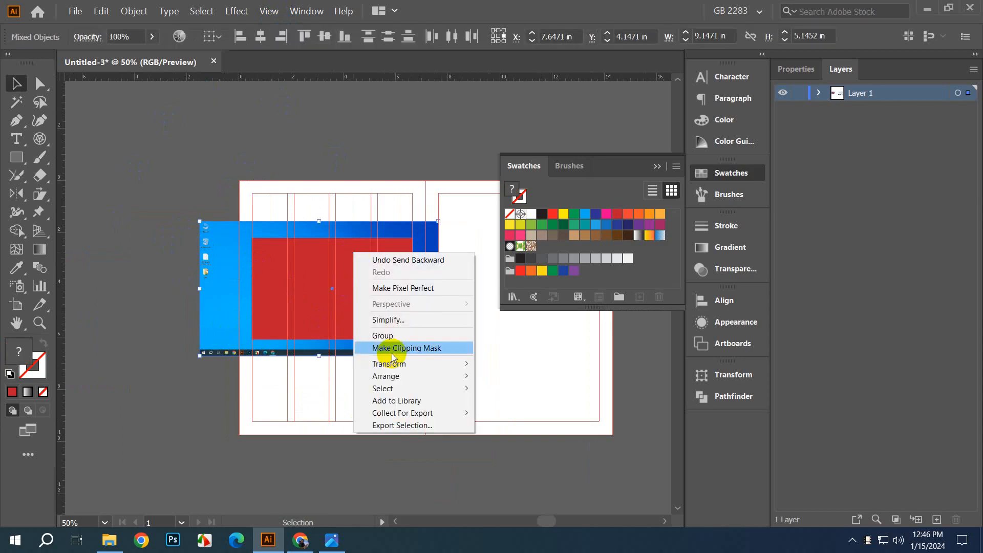
click(161, 286)
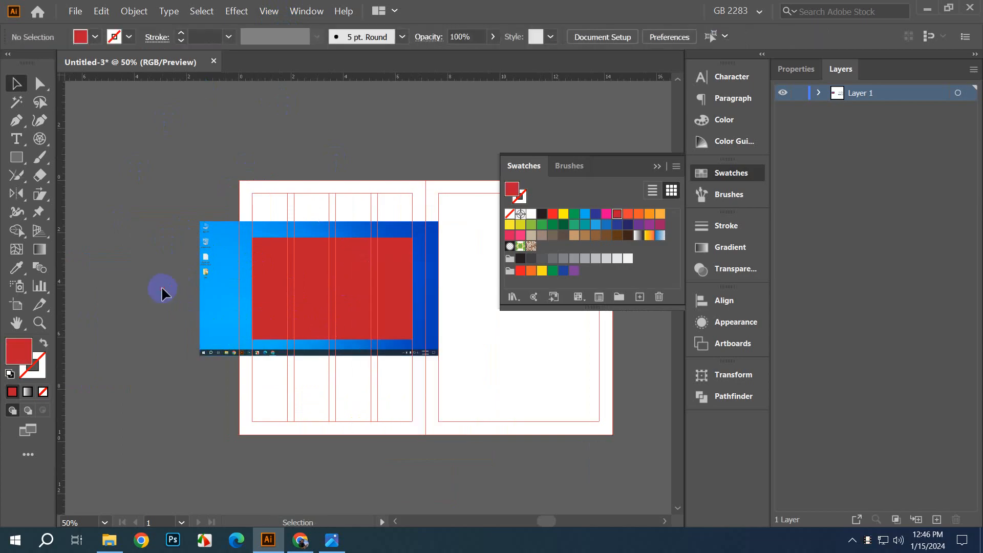
click(210, 284)
shift+click(314, 306)
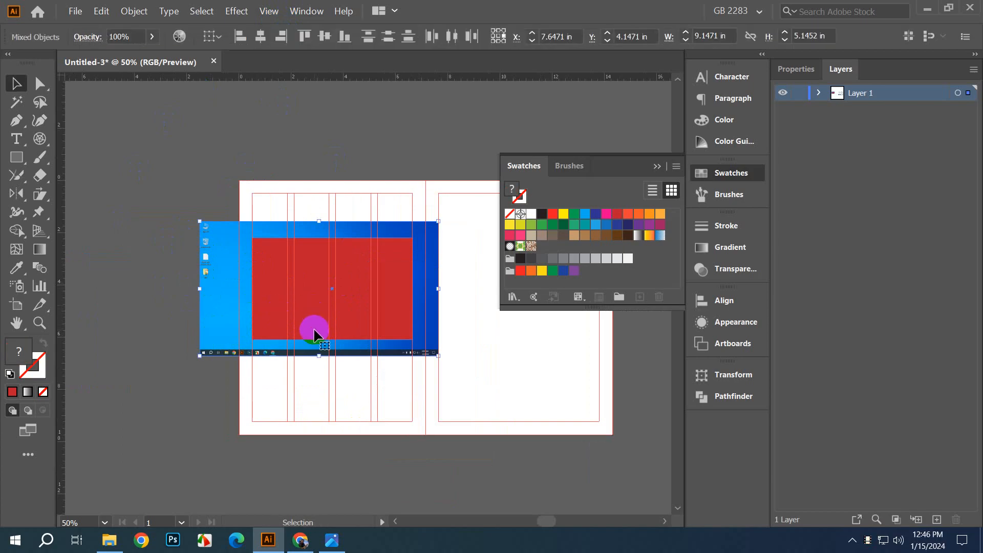
key(ctrl+7)
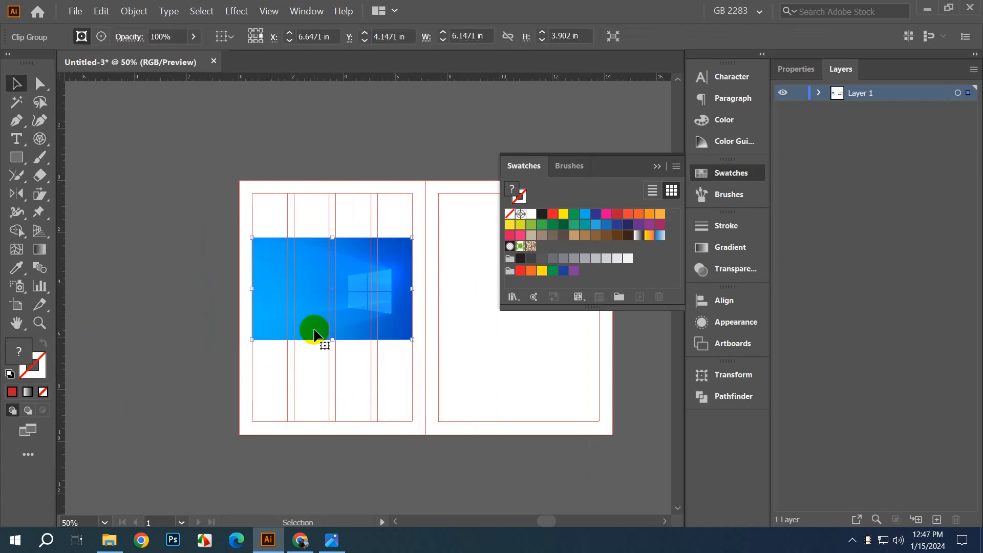
Step: Undo the clipping mask and delete the placed screenshot
key(ctrl+z)
click(205, 358)
click(224, 311)
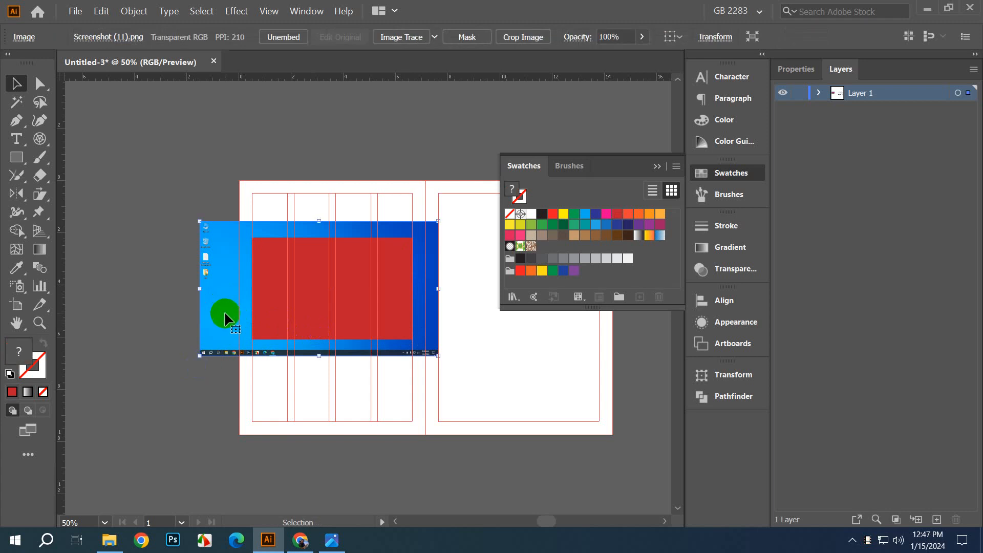
key(Delete)
Step: Copy the reference layout onto the spread behind the red rectangle, with its large front-page photo under the rectangle
scroll(275, 312, down, 2)
scroll(382, 321, right, 3)
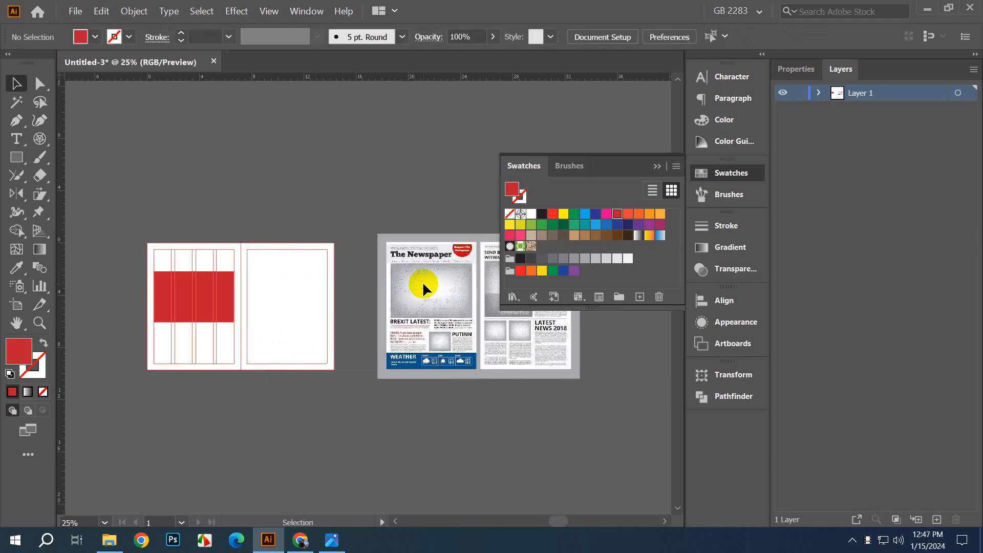
click(449, 365)
click(463, 398)
drag(455, 335, 199, 347)
scroll(226, 443, up, 2)
drag(279, 380, 320, 352)
click(308, 420)
scroll(308, 346, up, 1)
Step: Clip the copied reference layout to the red rectangle with a clipping mask so only the large photo area fills it
click(291, 198)
shift+click(333, 348)
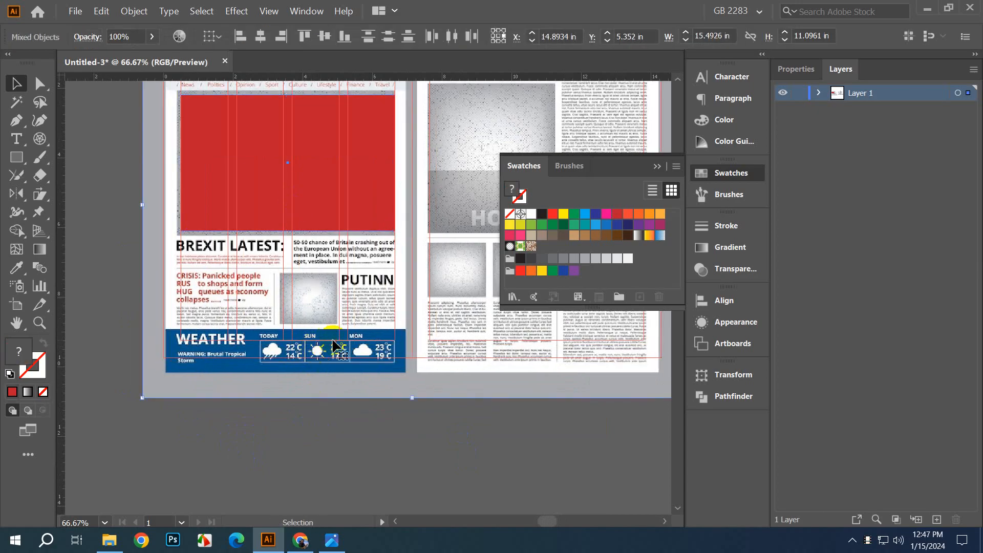
key(ctrl+7)
scroll(332, 339, down, 2)
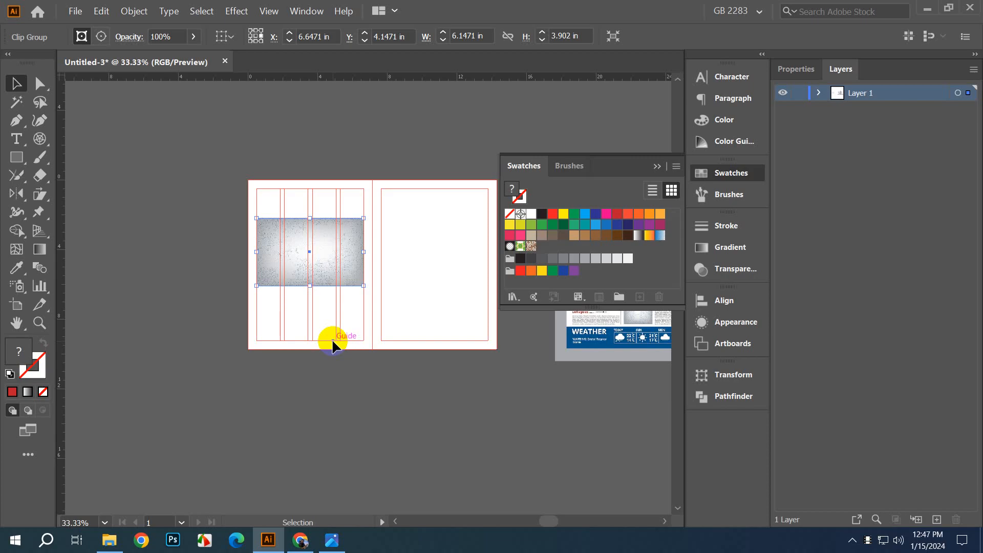
click(356, 361)
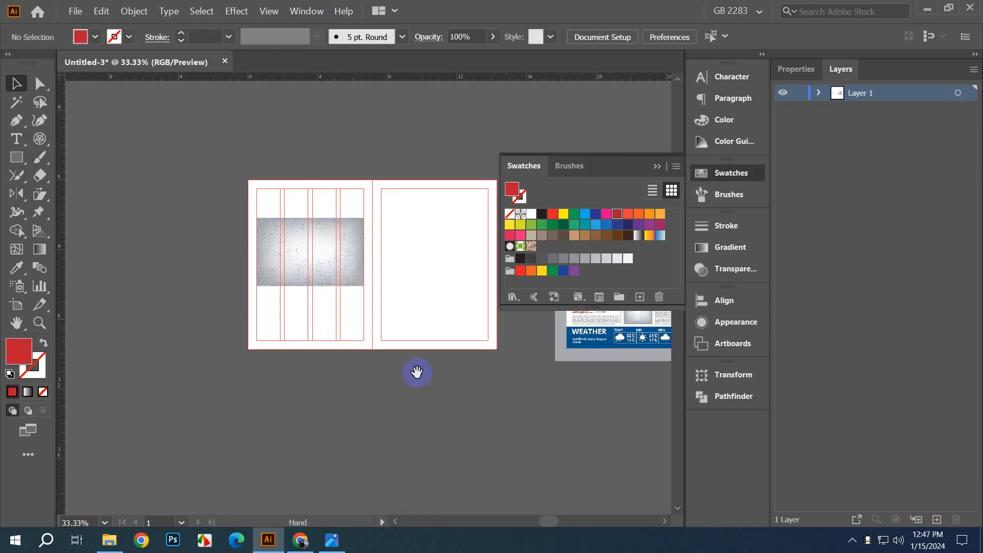
Step: Examine the reference layout's lower front-page articles, weather strip, and second-page photos and text columns
scroll(368, 428, right, 5)
scroll(488, 473, up, 2)
drag(488, 471, 328, 546)
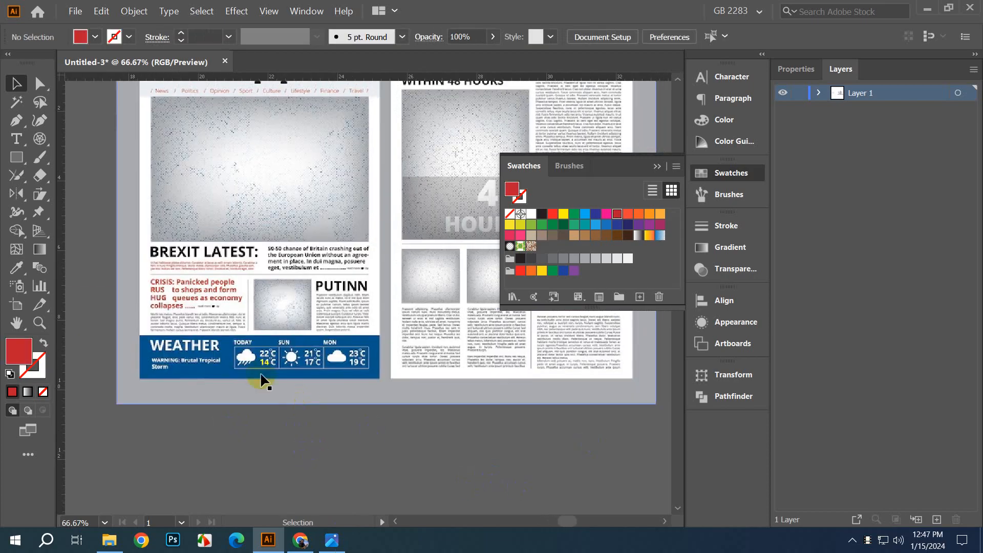
scroll(205, 356, up, 1)
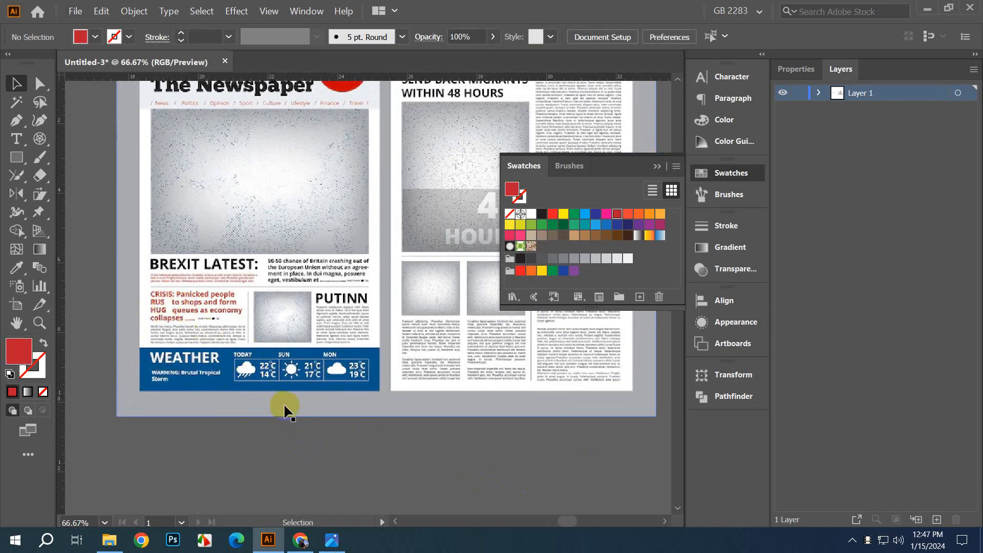
scroll(281, 408, up, 1)
scroll(205, 292, up, 1)
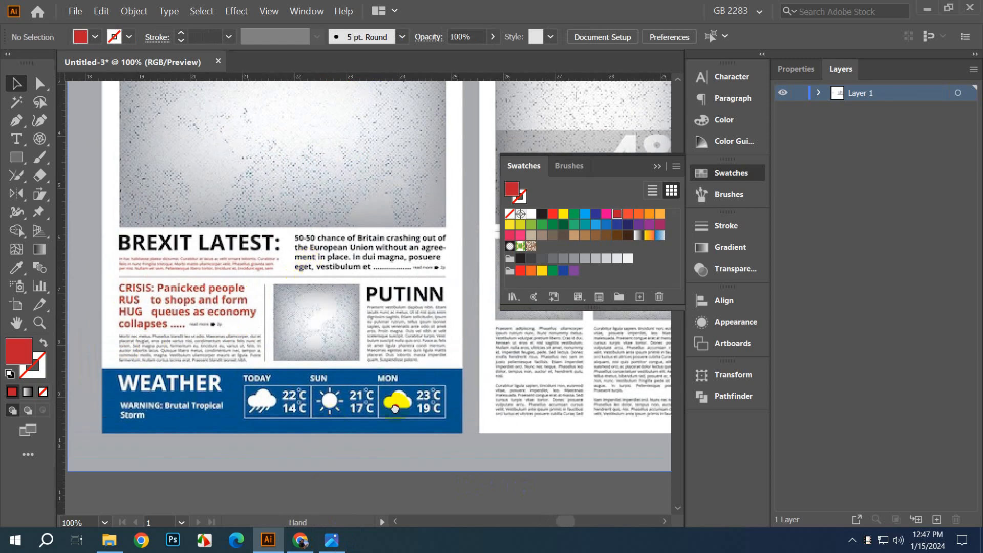
scroll(169, 409, right, 8)
scroll(364, 241, up, 3)
scroll(372, 263, up, 1)
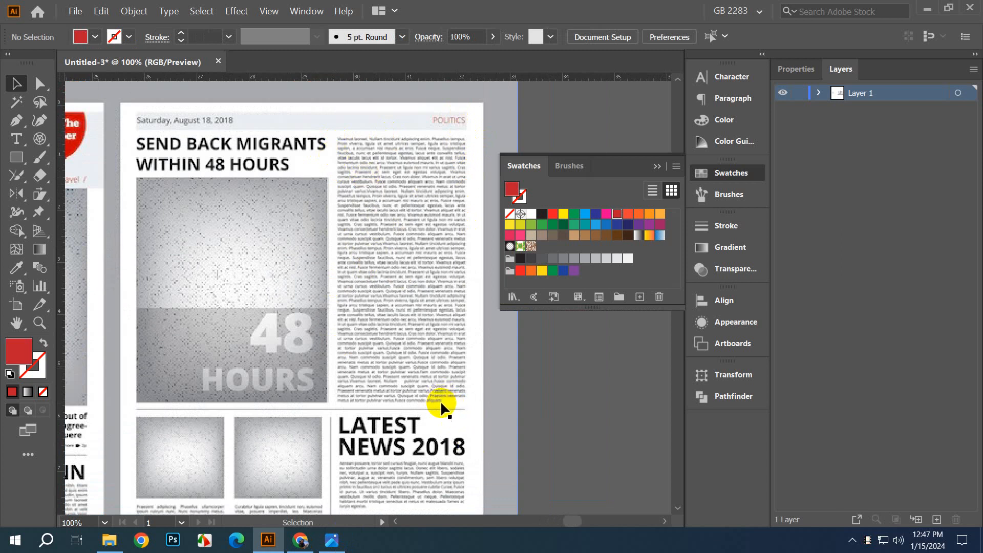
Step: Examine the reference layout's second-page headlines, photos and columns, then its masthead, badge and weather strip
click(384, 213)
scroll(398, 367, down, 4)
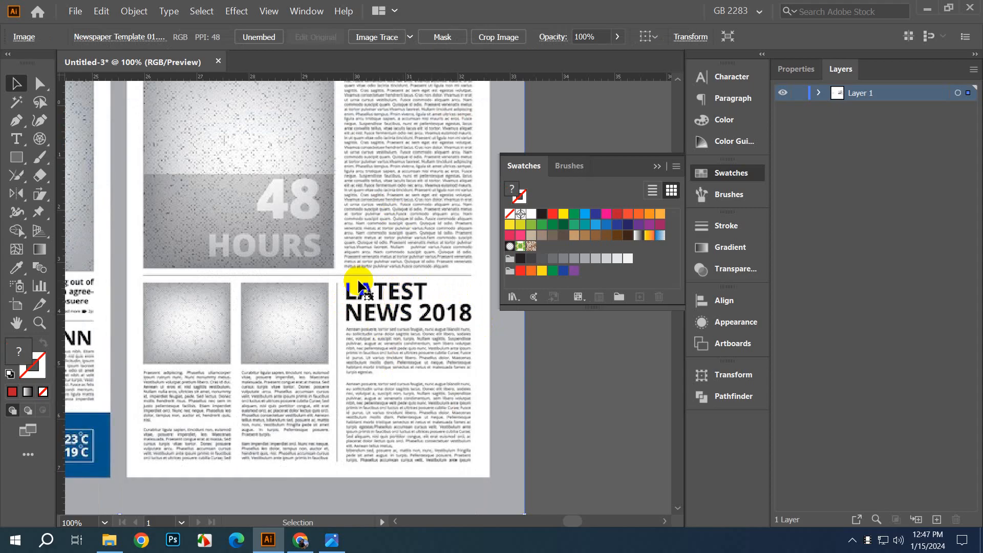
scroll(330, 266, up, 3)
scroll(329, 313, left, 5)
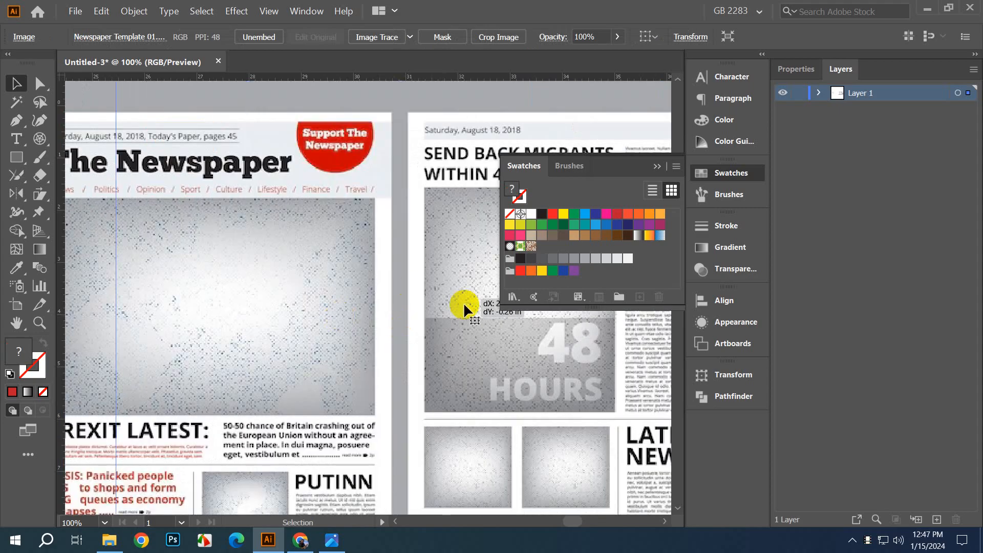
scroll(358, 268, left, 5)
scroll(358, 268, down, 1)
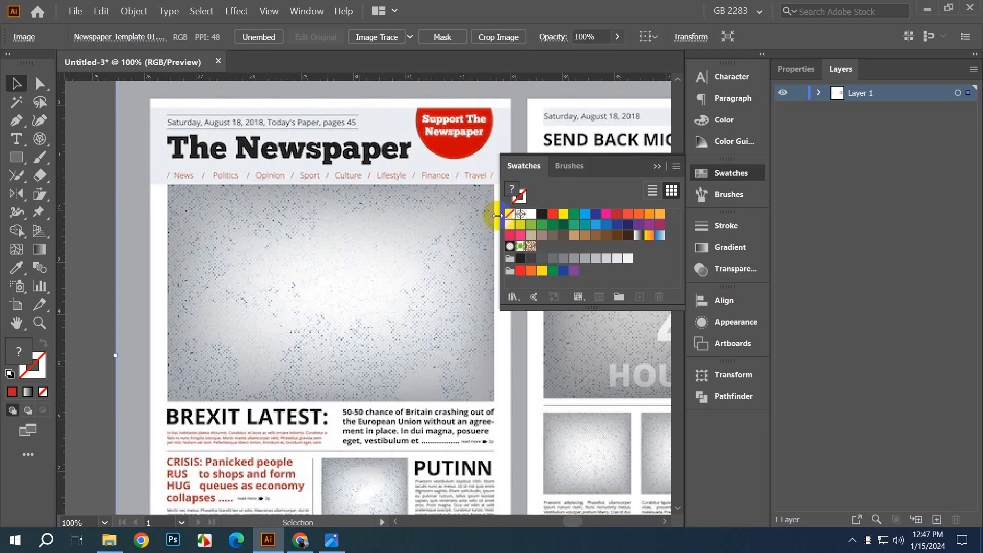
click(444, 161)
click(432, 151)
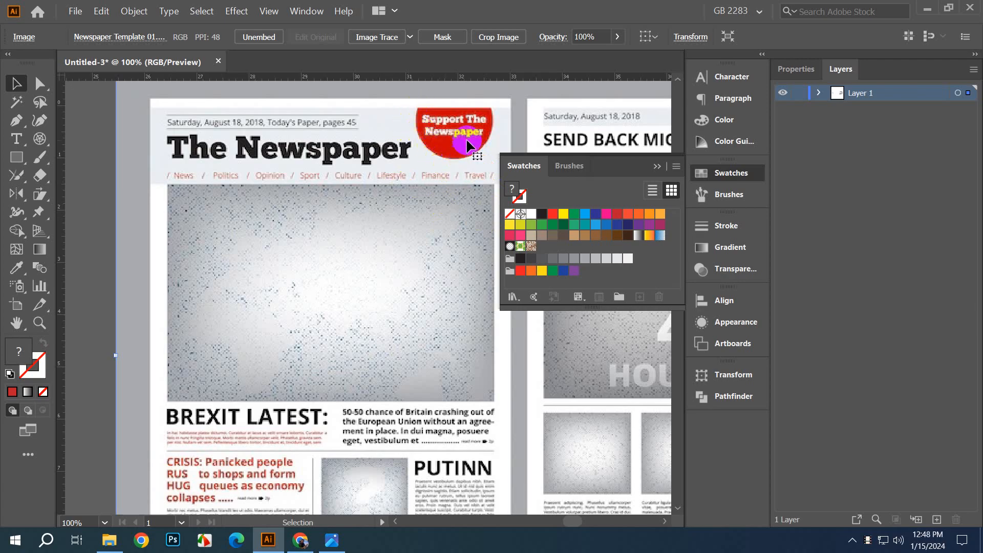
scroll(425, 237, down, 5)
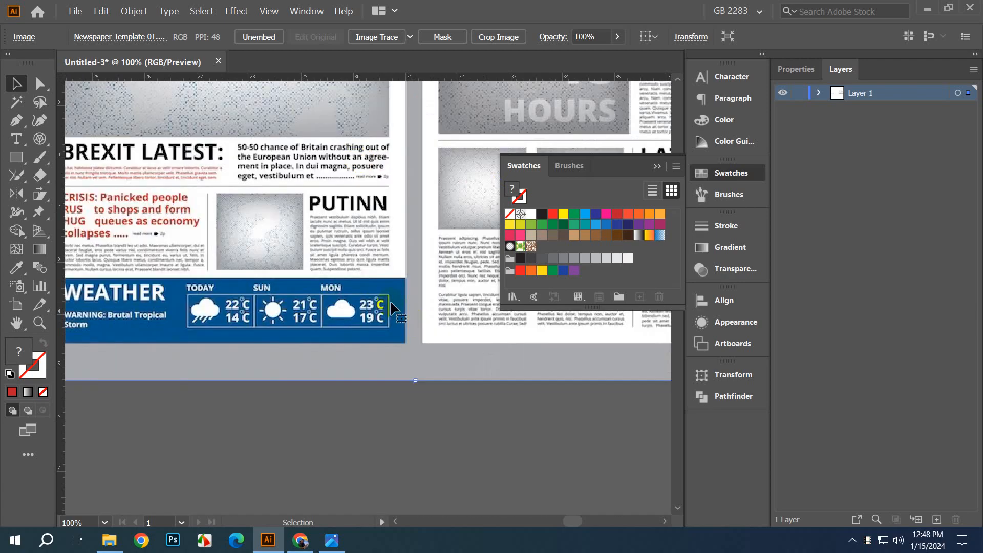
drag(391, 302, 424, 429)
click(657, 166)
scroll(523, 284, down, 4)
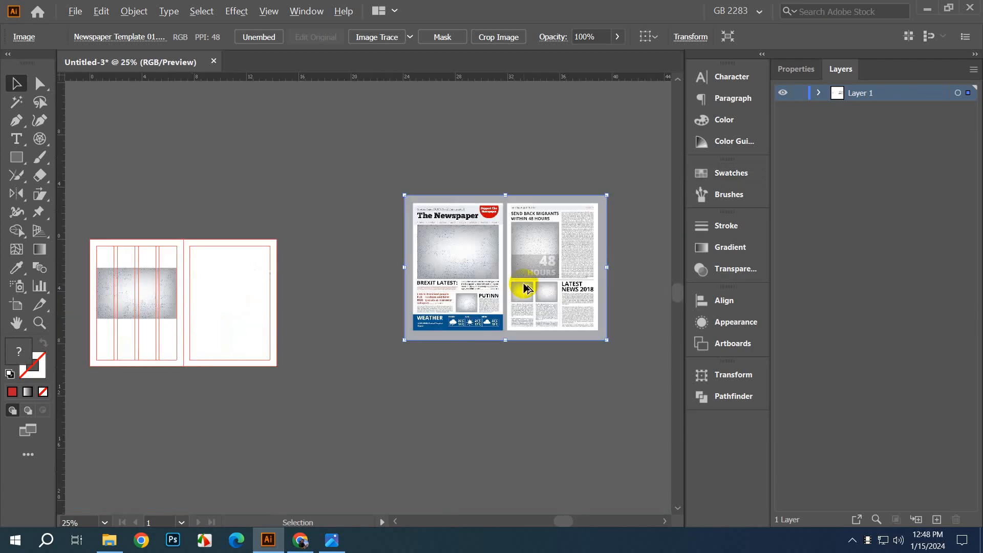
Step: Draw a circle over the left lobe of the cloud icon in the reference weather strip's MON cell
click(377, 369)
drag(378, 368, 456, 448)
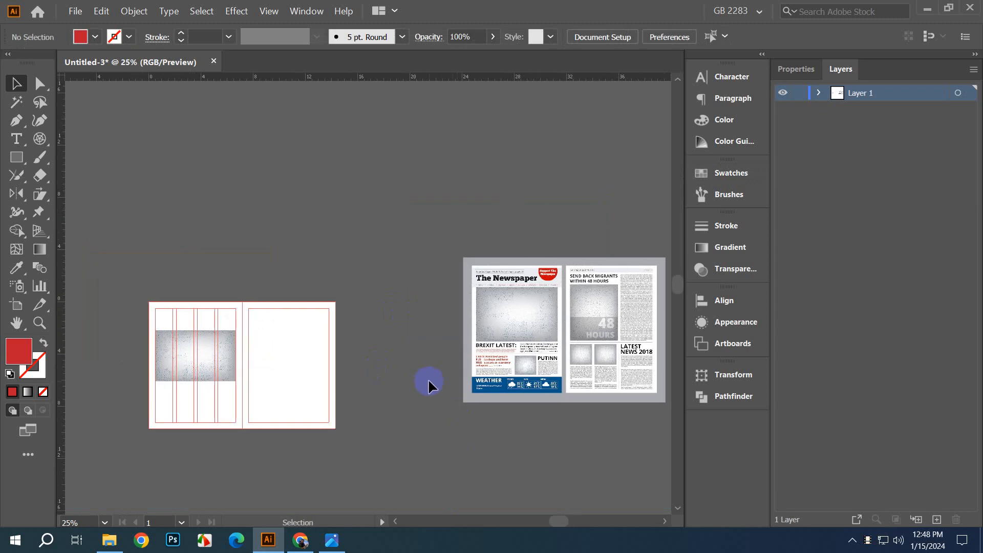
scroll(467, 347, up, 5)
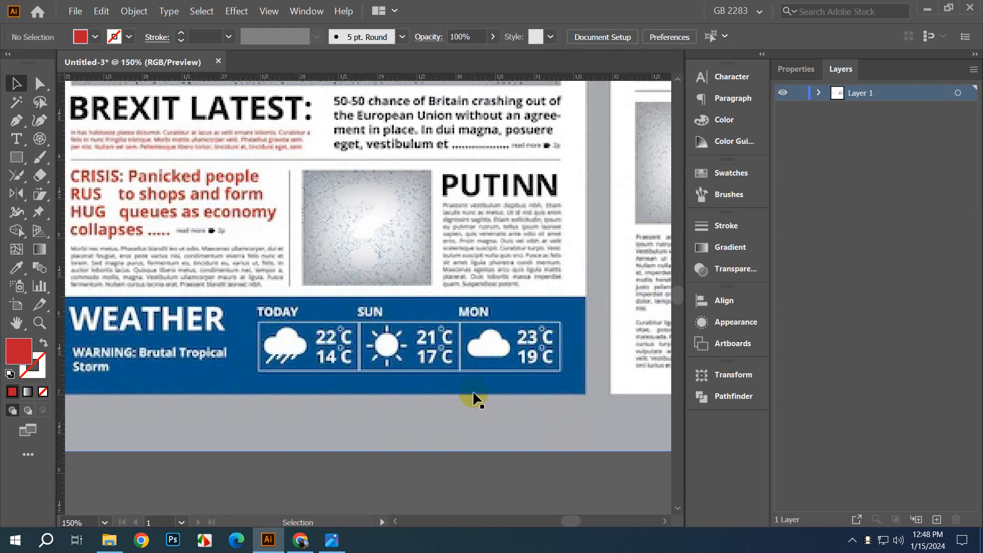
drag(495, 380, 443, 323)
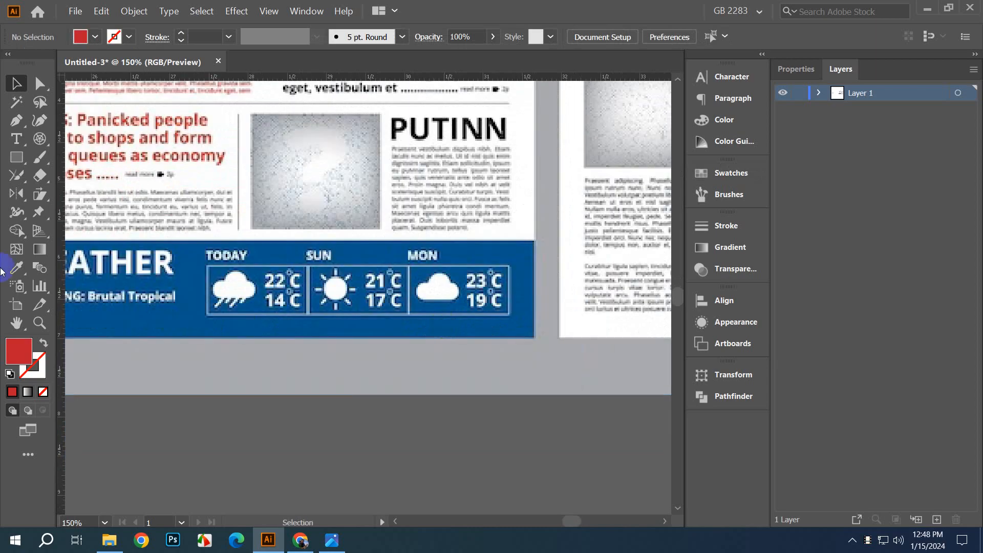
click(12, 163)
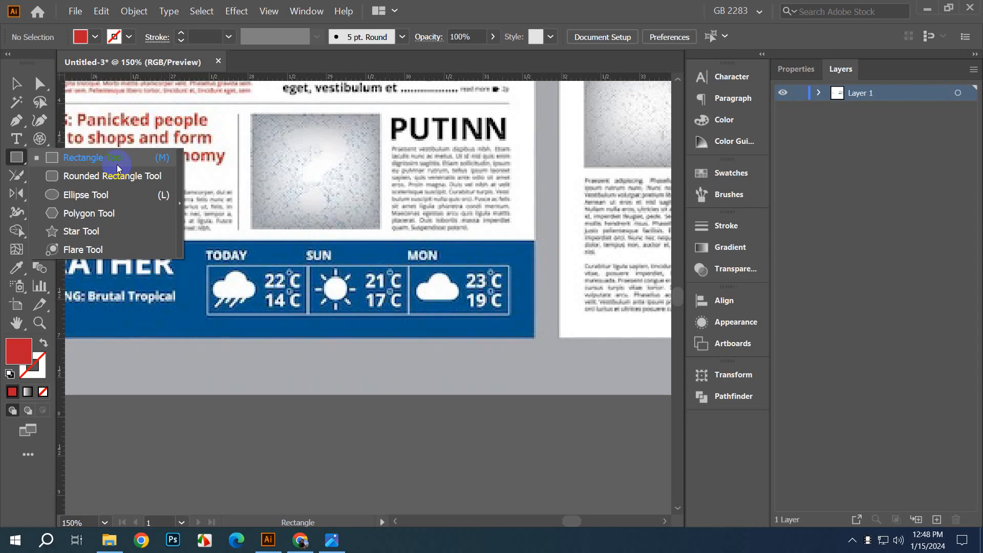
click(112, 198)
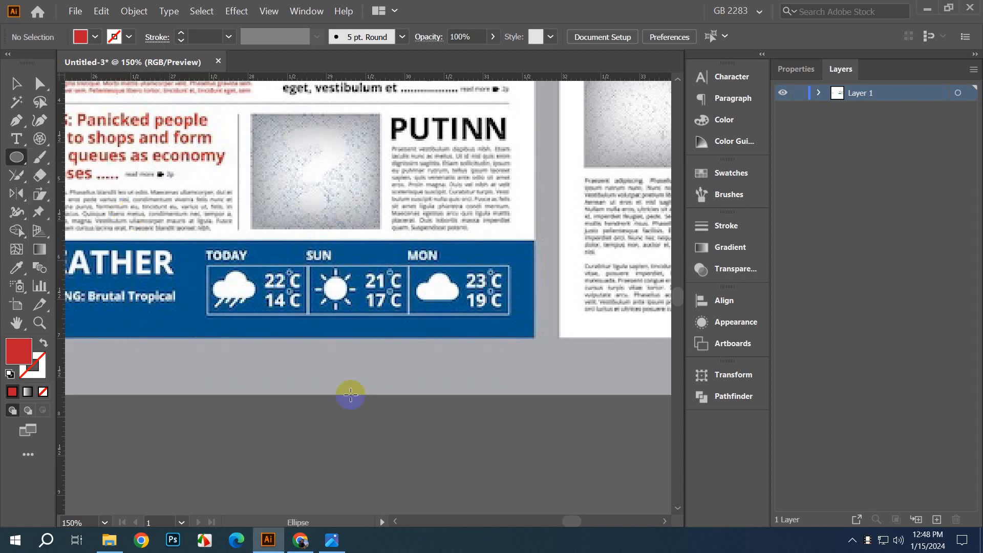
scroll(377, 353, up, 2)
drag(448, 307, 357, 426)
drag(375, 360, 377, 380)
click(16, 83)
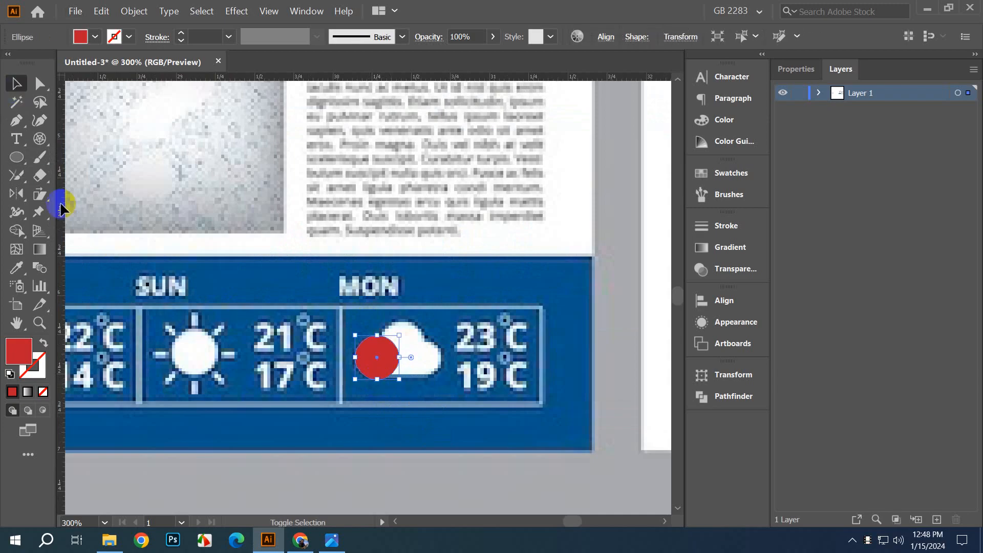
Step: Change the circle to a red outline without fill and place two copies over the cloud's upper and right lobes
key(shift+x)
click(344, 482)
scroll(388, 402, up, 1)
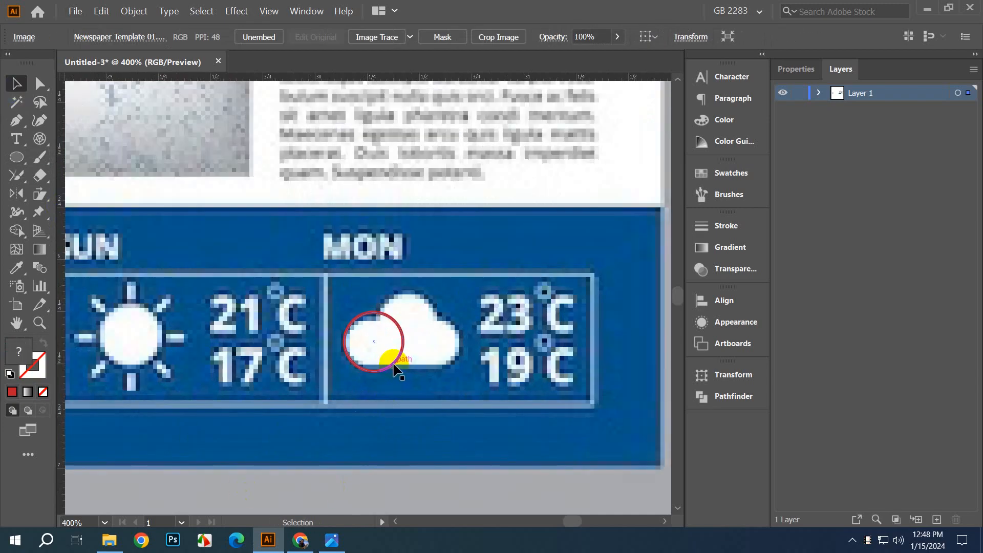
drag(395, 364, 419, 368)
click(435, 476)
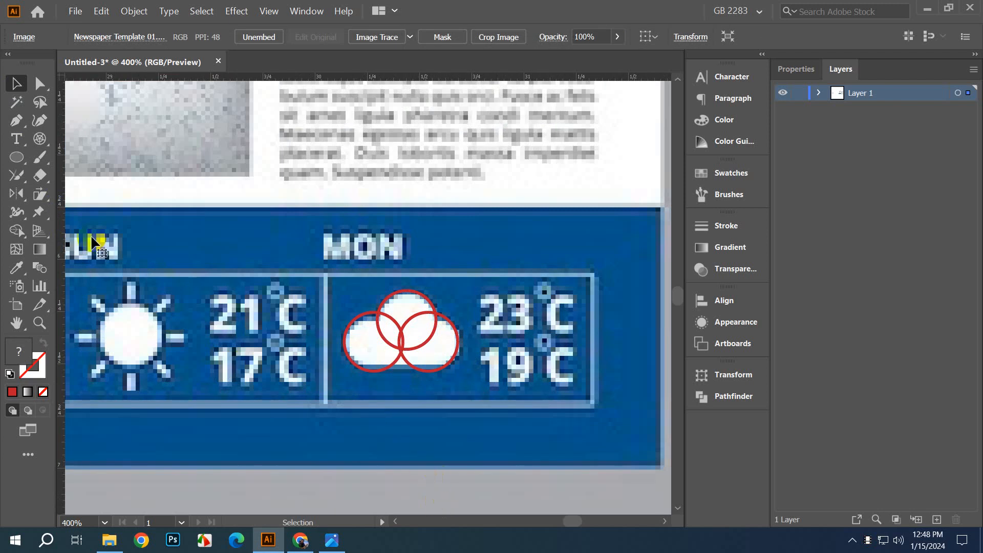
Step: Draw a rectangle across the cloud's base, spanning the two outer circles
drag(13, 157, 57, 159)
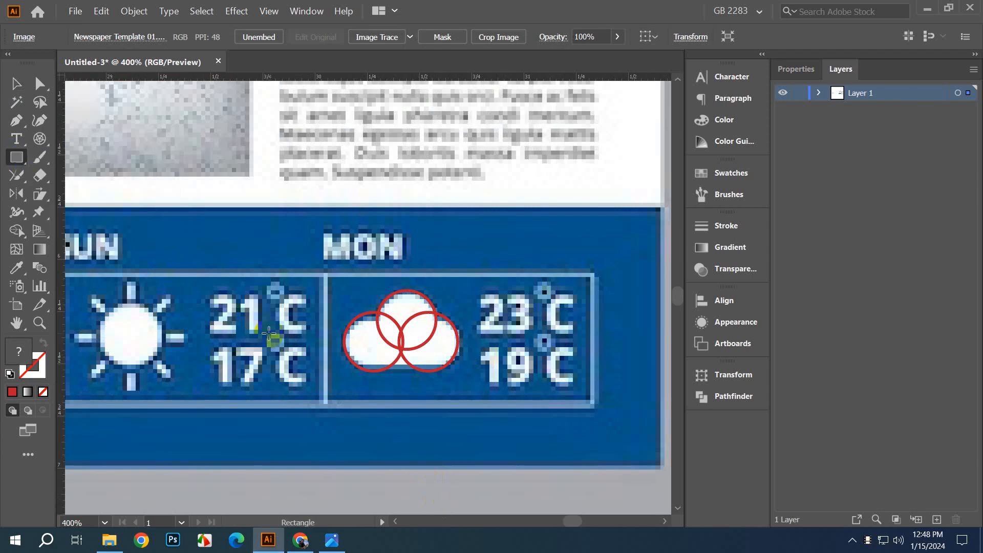
drag(344, 348, 459, 368)
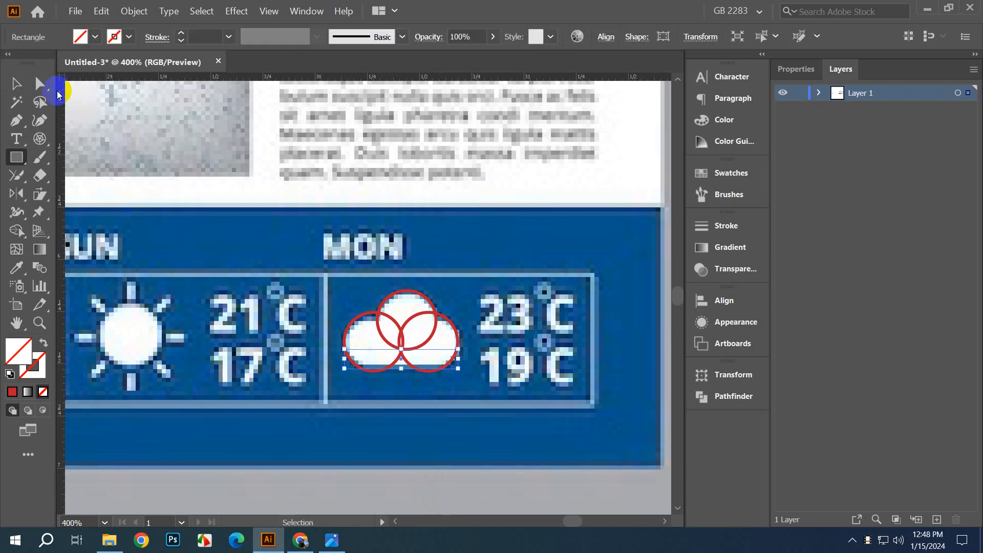
click(17, 83)
Step: Lock the reference layout image and select only the cloud's circles and rectangle
drag(342, 290, 470, 384)
key(ctrl+z)
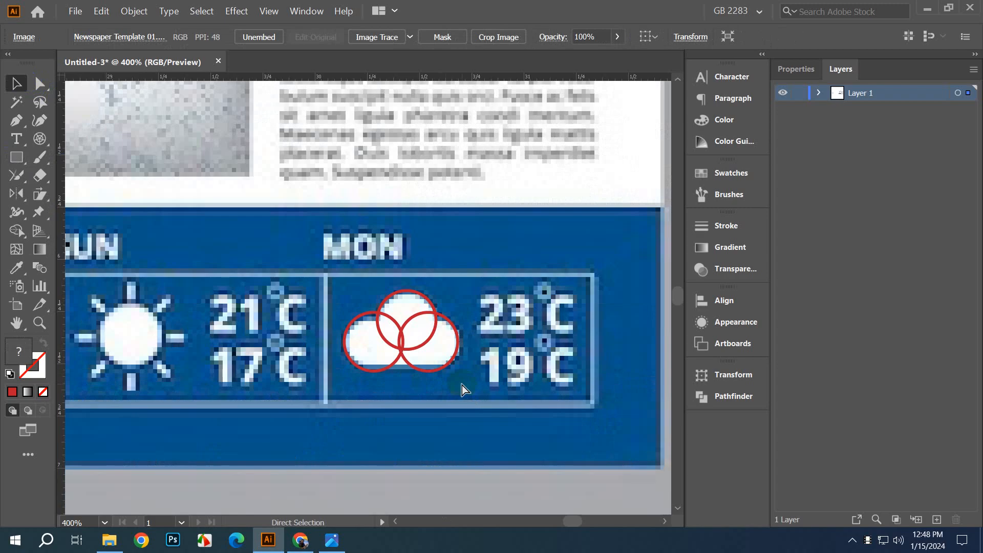
key(ctrl+2)
drag(349, 283, 485, 393)
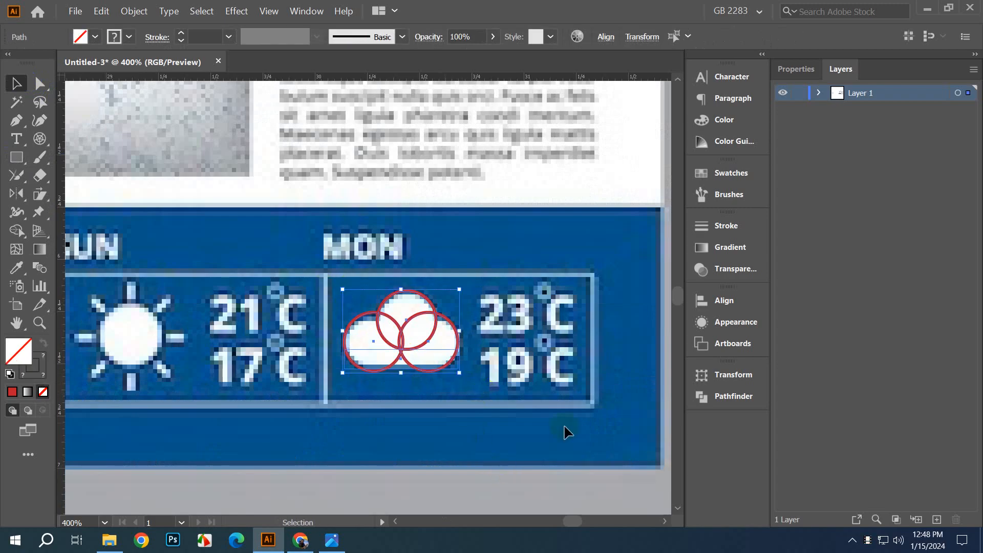
Step: Extend the rectangle's bottom edge to slightly below the lower circles
key(ctrl+plus)
key(ctrl+plus)
key(ctrl+plus)
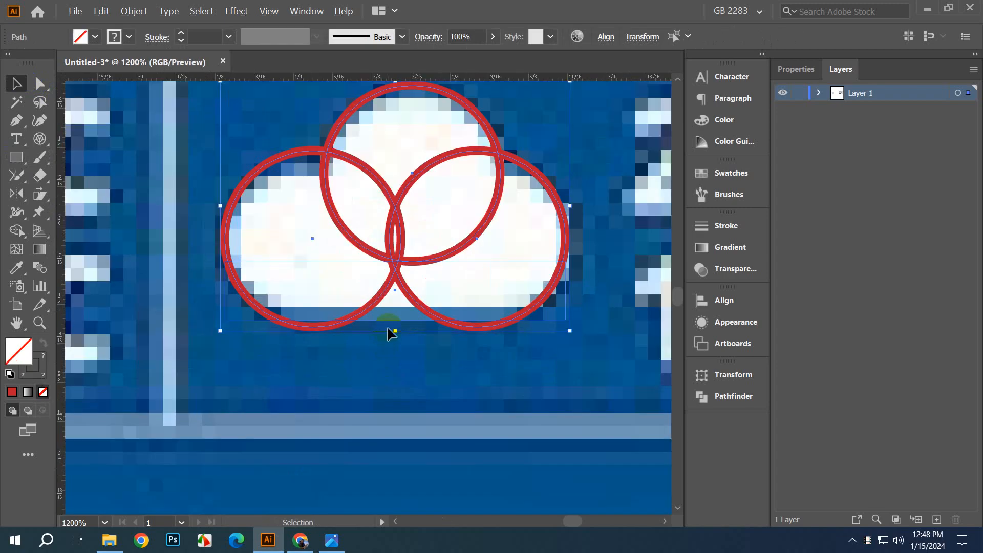
click(394, 369)
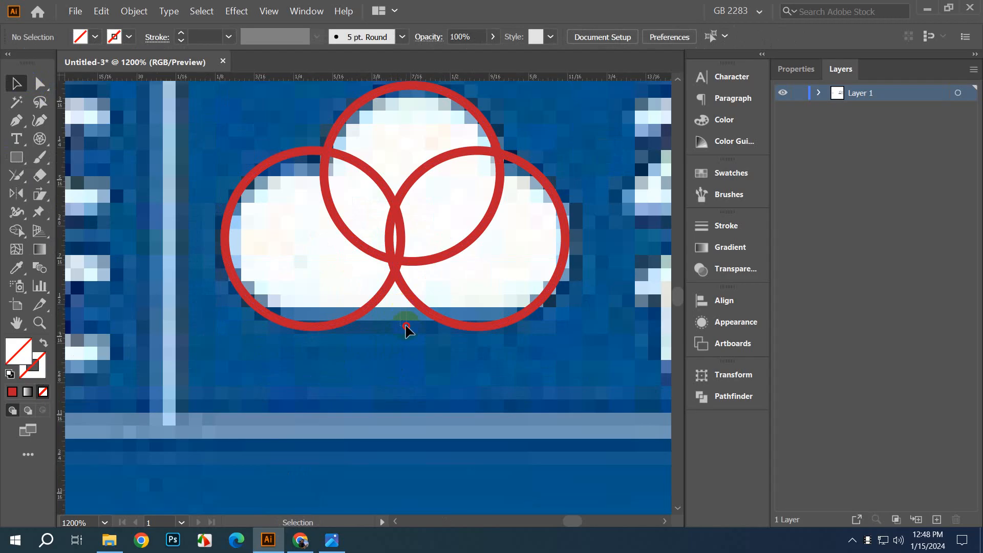
click(406, 326)
drag(393, 318, 400, 329)
click(397, 384)
Step: Unite the three circles and the rectangle into one cloud shape and fill it with yellow
drag(288, 260, 570, 362)
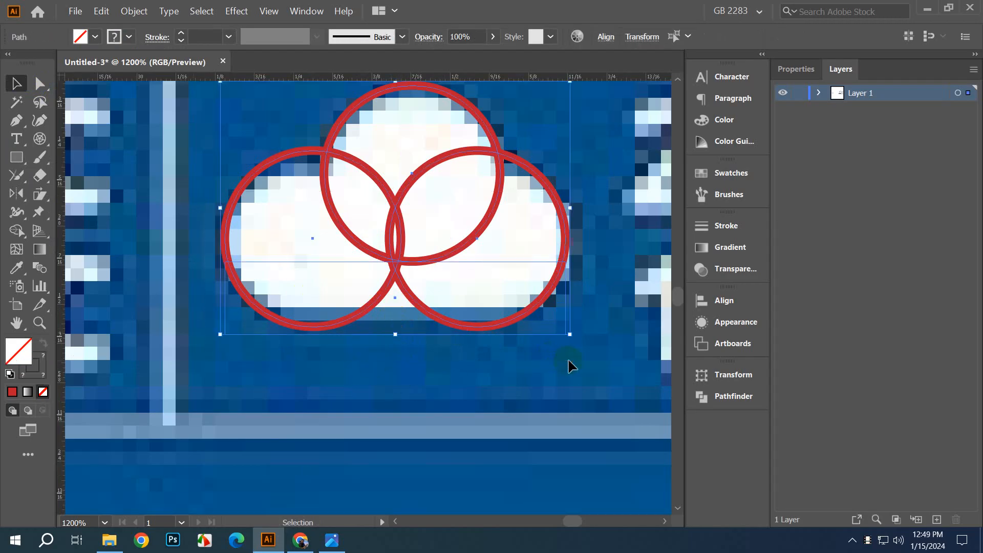
click(734, 396)
click(523, 410)
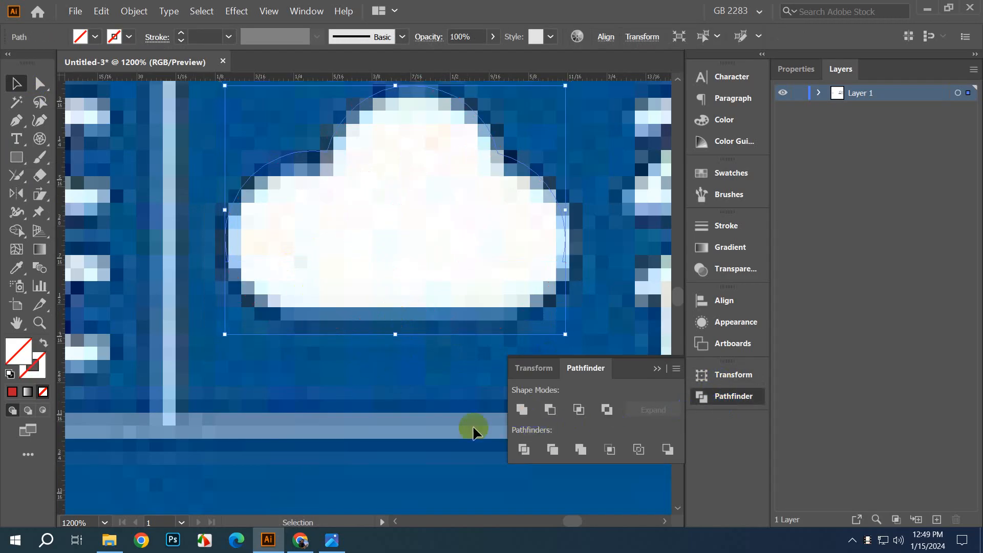
scroll(362, 414, down, 1)
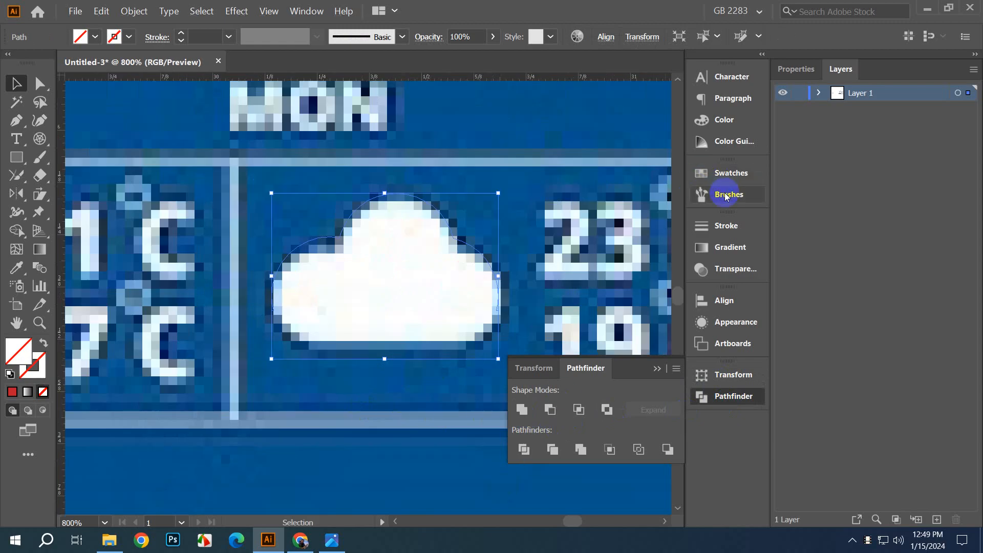
click(731, 172)
click(563, 214)
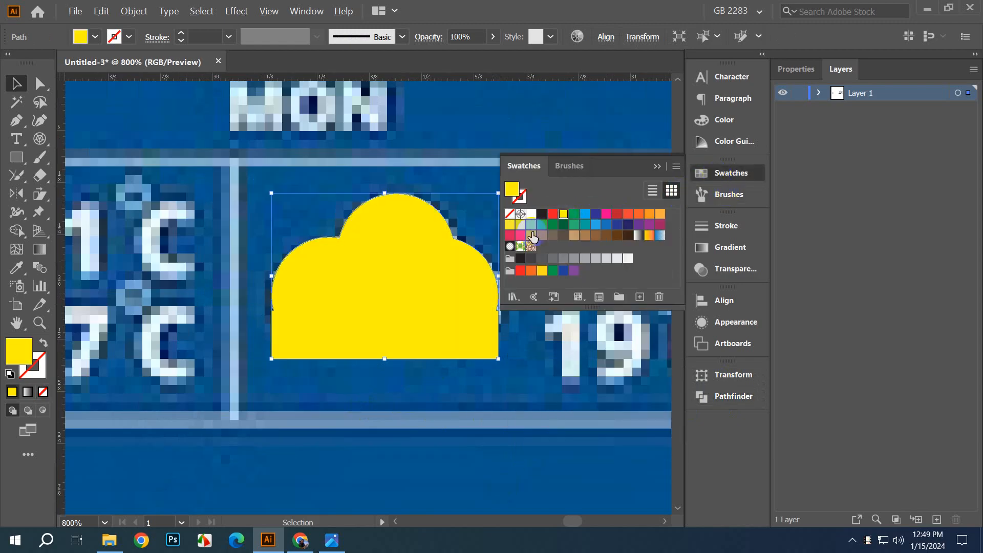
Step: Move the yellow cloud shape down below the weather strip and inspect its outline
scroll(378, 312, down, 2)
drag(383, 313, 425, 449)
scroll(412, 430, down, 1)
click(427, 479)
scroll(415, 470, up, 2)
click(435, 407)
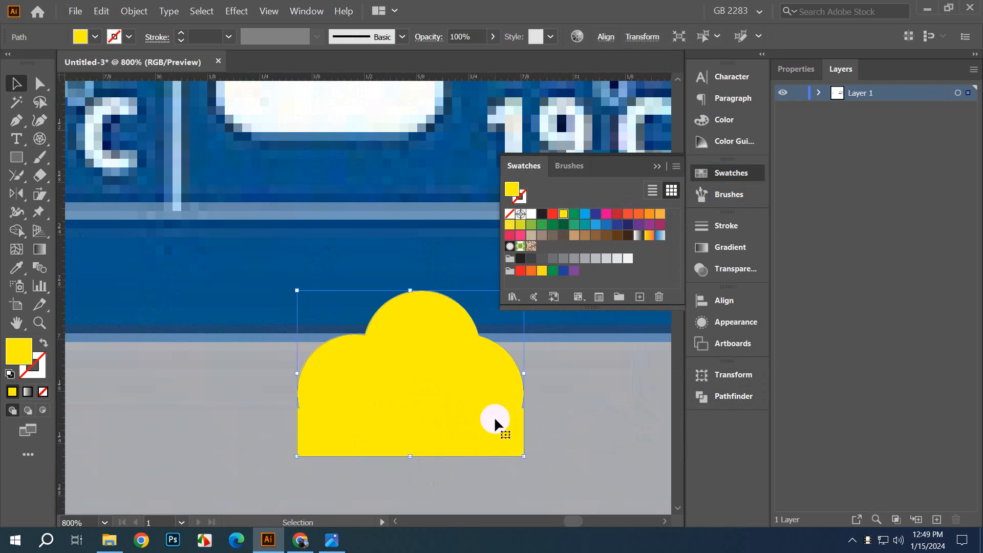
Step: Undo the cloud shape's move and yellow fill
key(ctrl+z)
key(ctrl+z)
scroll(395, 406, up, 2)
key(ctrl+z)
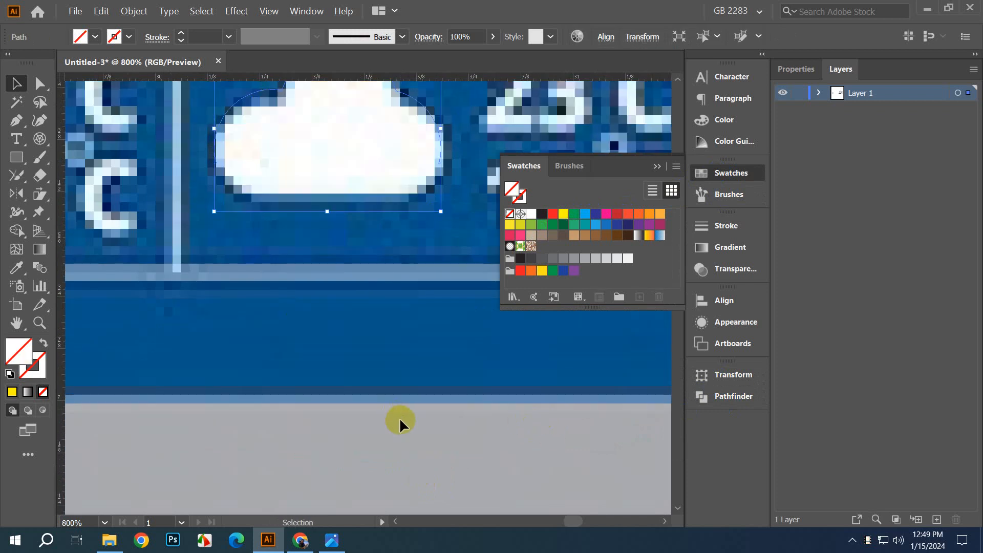
scroll(399, 417, up, 2)
scroll(400, 417, up, 2)
click(393, 397)
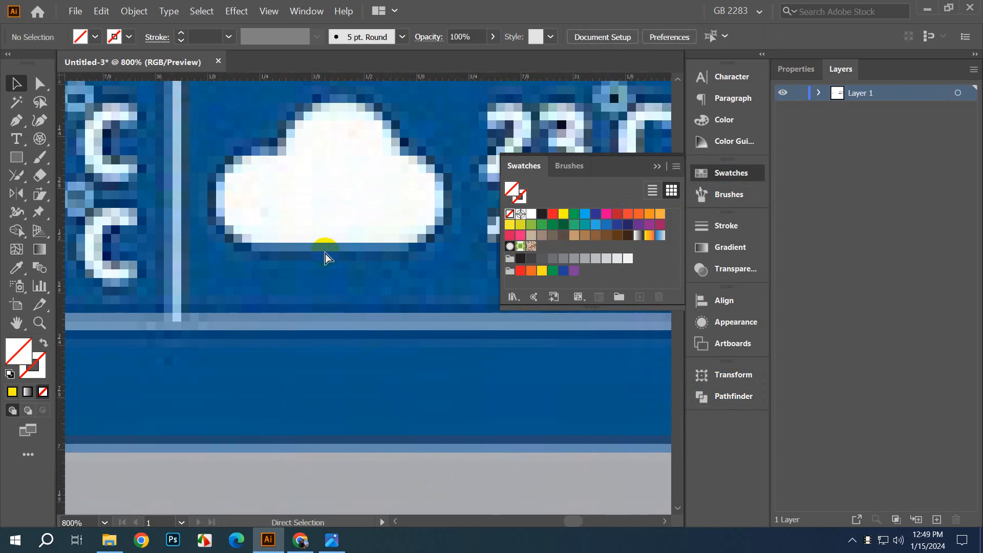
Step: Switch the artwork to outline view and undo the unite to restore the separate circles and rectangle
key(ctrl+y)
click(330, 260)
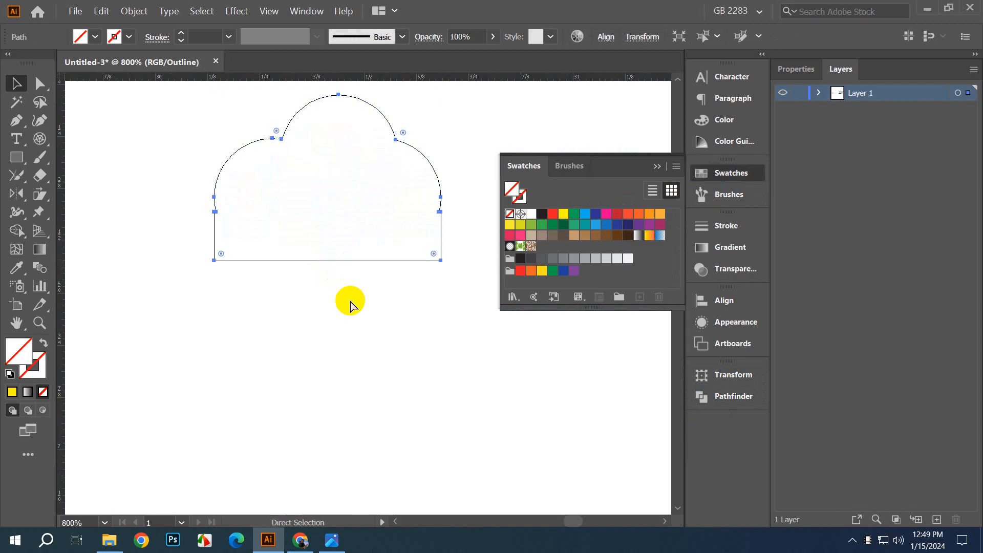
key(ctrl+z)
click(350, 310)
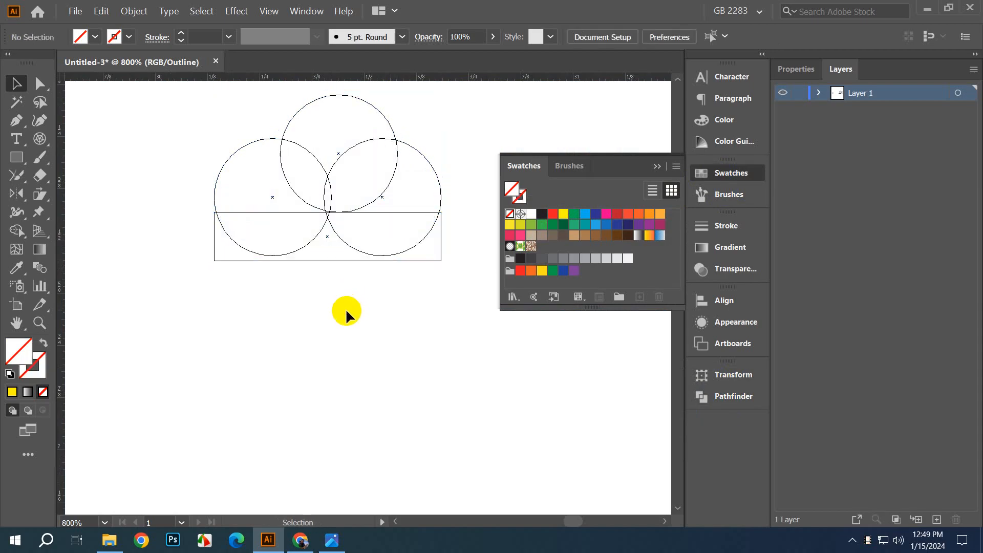
Step: Narrow the rectangle on both sides so its vertical edges sit slightly inside the outer circles
click(376, 210)
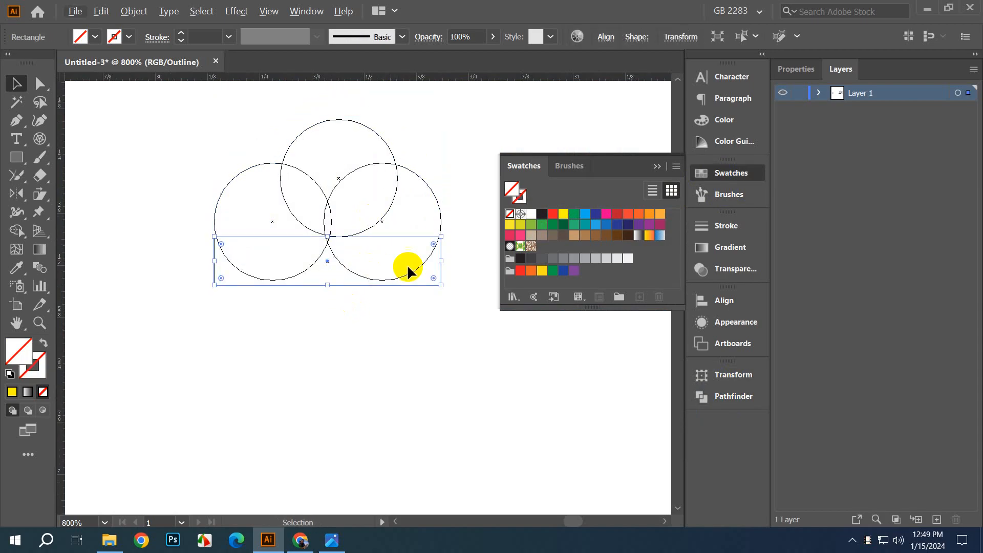
scroll(463, 280, up, 3)
drag(460, 256, 454, 257)
click(464, 375)
scroll(435, 372, up, 1)
Step: Raise the rectangle's bottom edge to align with the lowest points of the two lower circles
drag(395, 371, 532, 399)
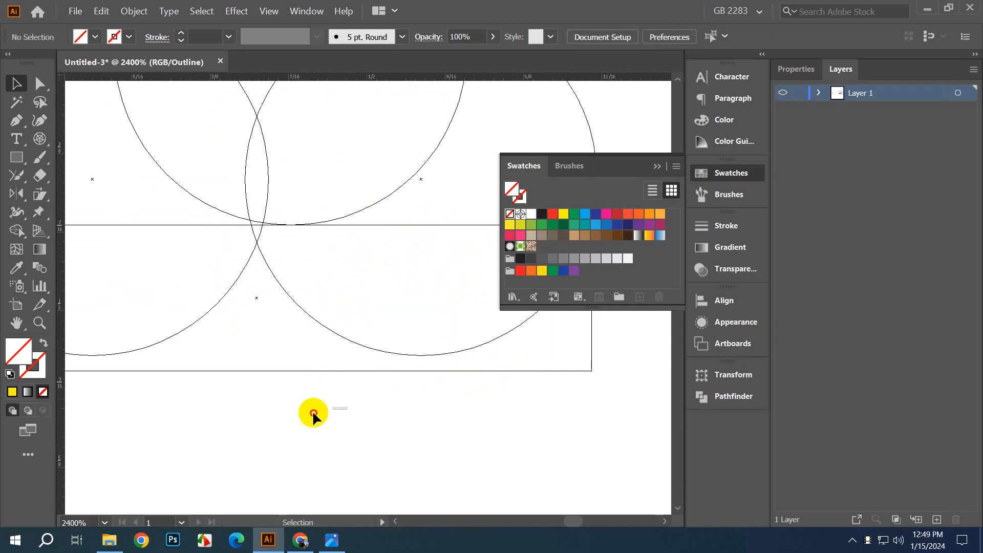
drag(336, 400, 512, 417)
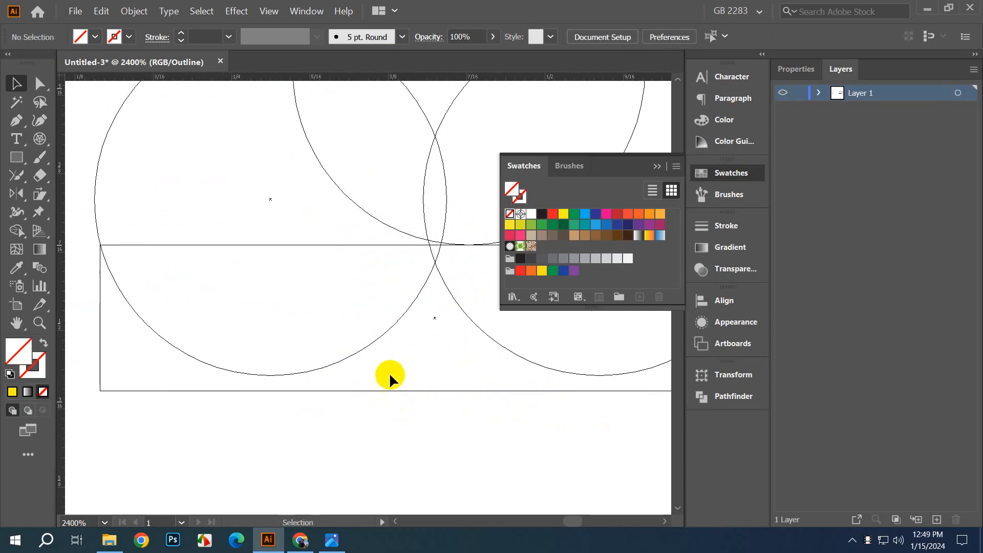
click(440, 392)
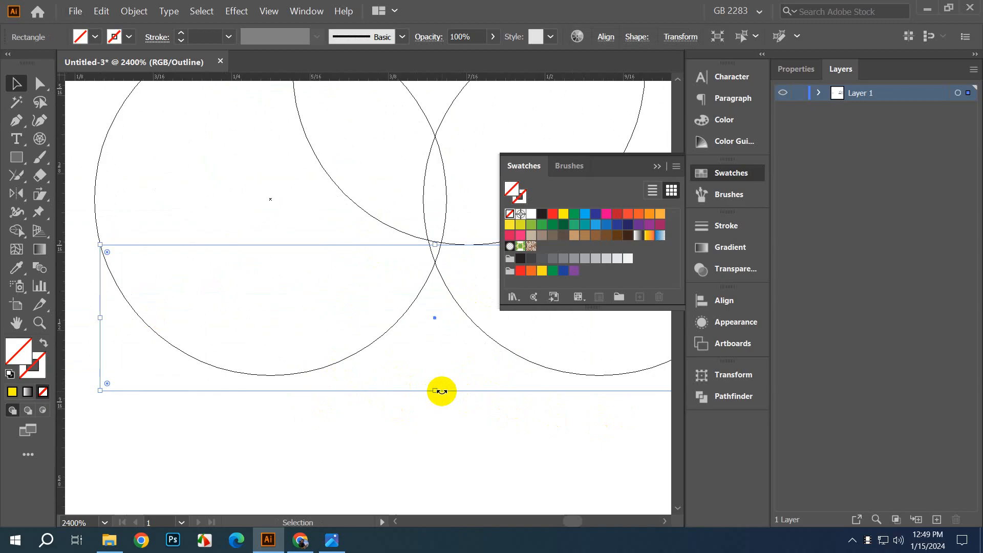
drag(432, 391, 432, 377)
scroll(289, 408, down, 4)
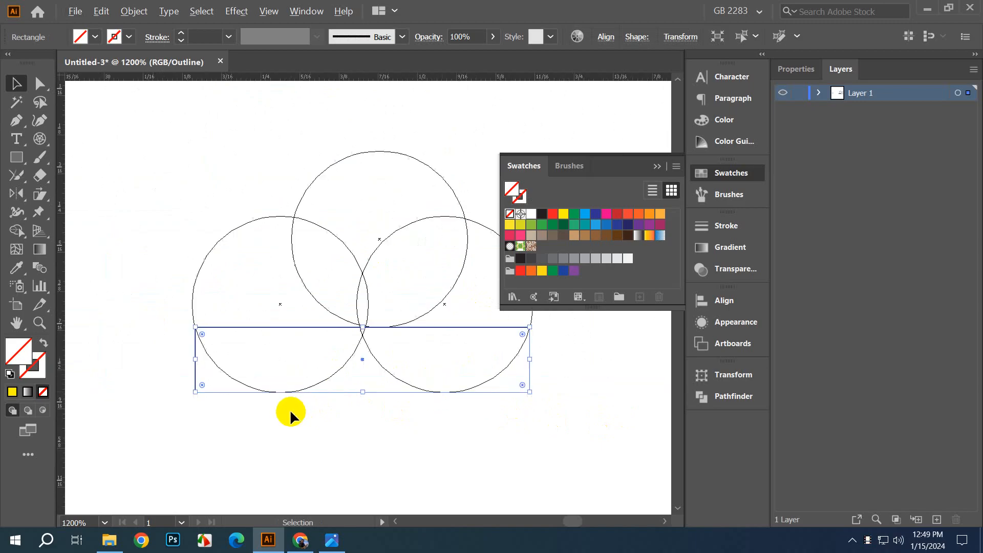
Step: Select the three circles and the rectangle and unite them into one cloud outline
click(224, 279)
drag(224, 279, 390, 447)
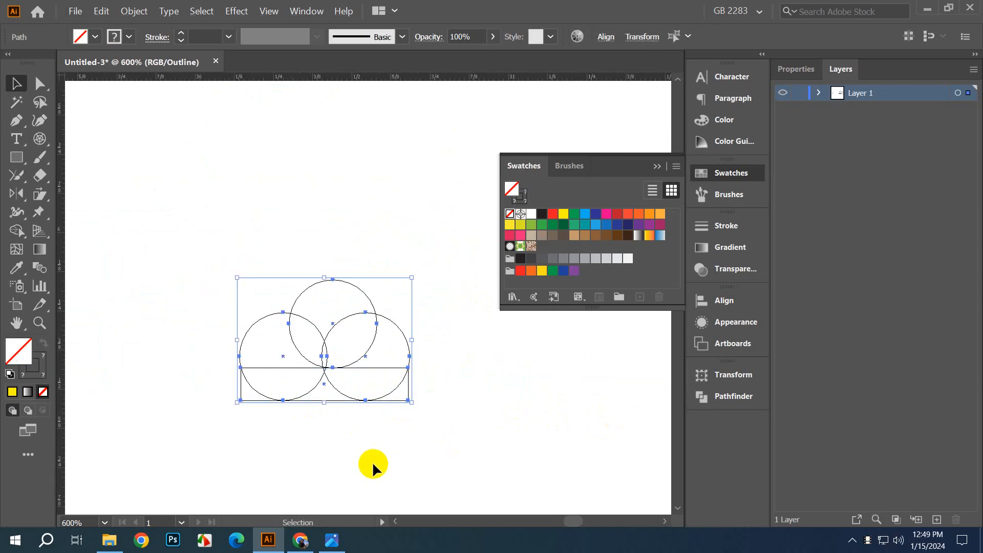
scroll(371, 444, up, 1)
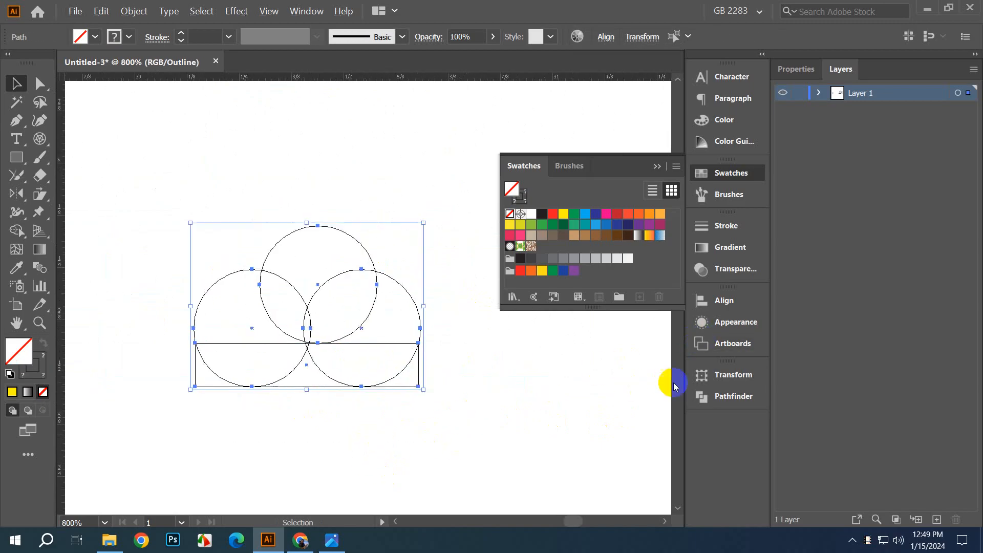
click(697, 400)
click(522, 409)
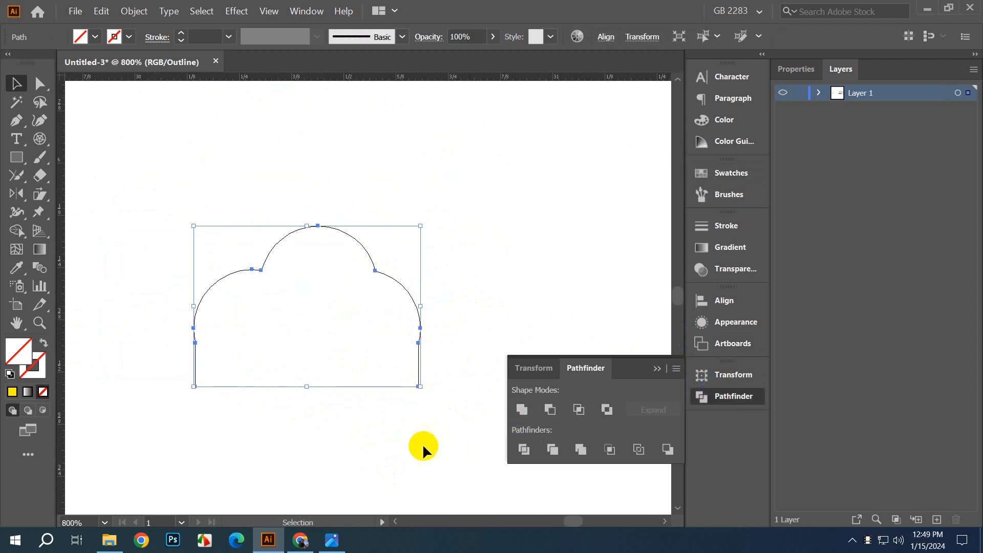
Step: Round the two bottom corners of the cloud outline evenly with their live corner widgets
click(30, 83)
click(40, 82)
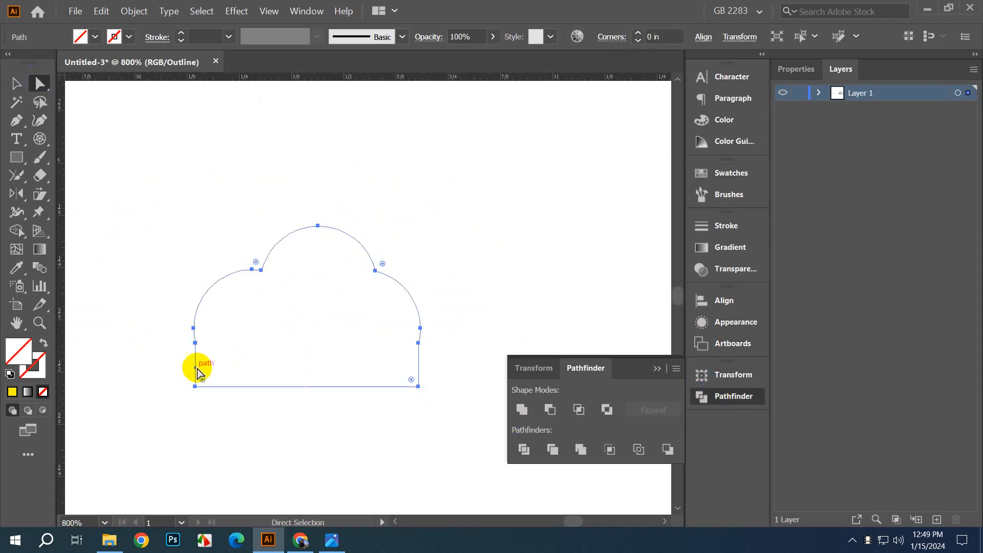
click(195, 387)
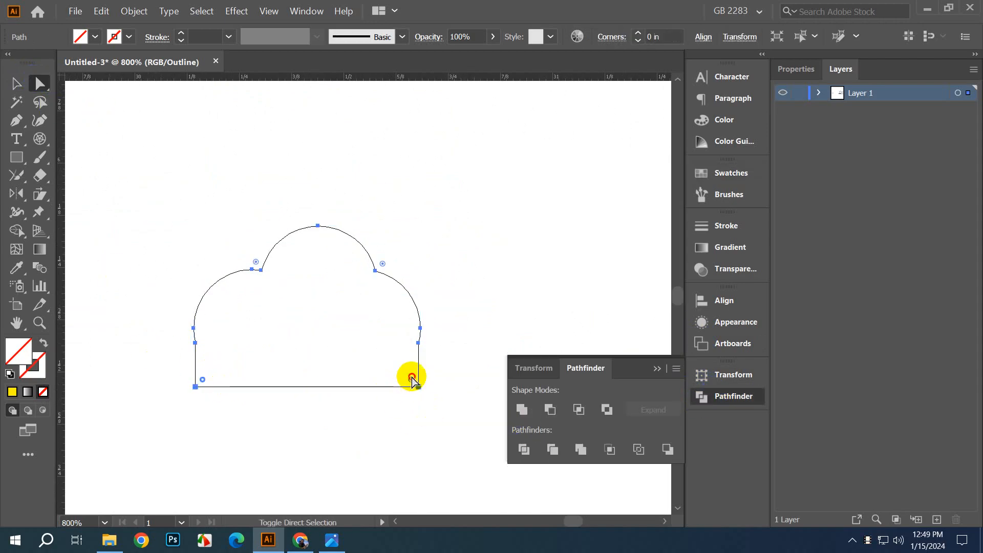
drag(412, 377, 392, 367)
click(15, 83)
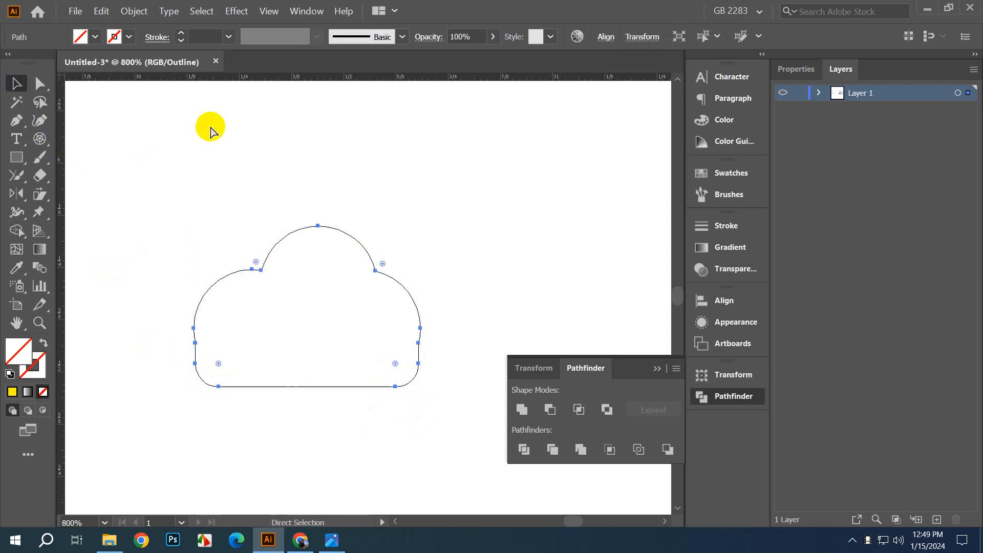
Step: Return to preview mode and fill the traced cloud shape with white
key(ctrl+y)
click(390, 226)
click(347, 315)
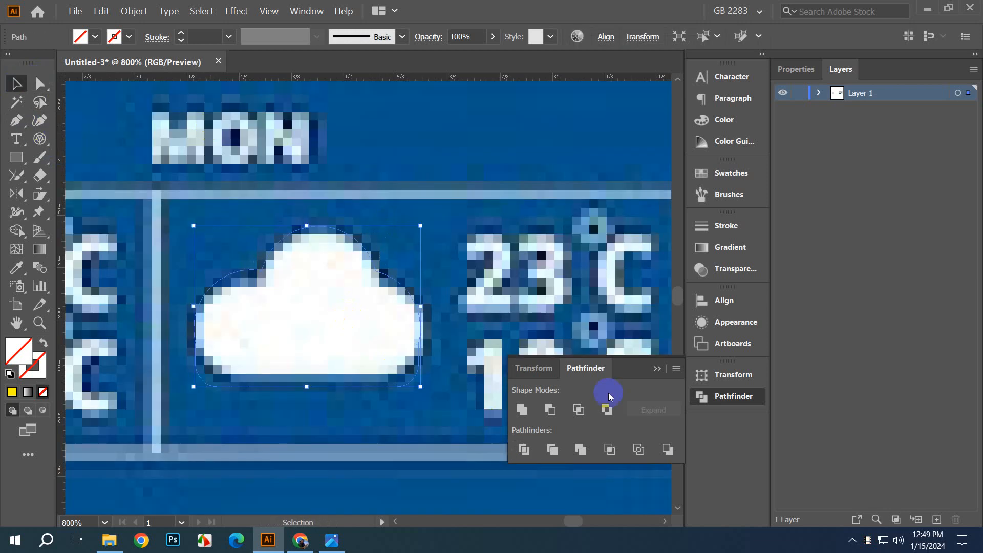
click(727, 173)
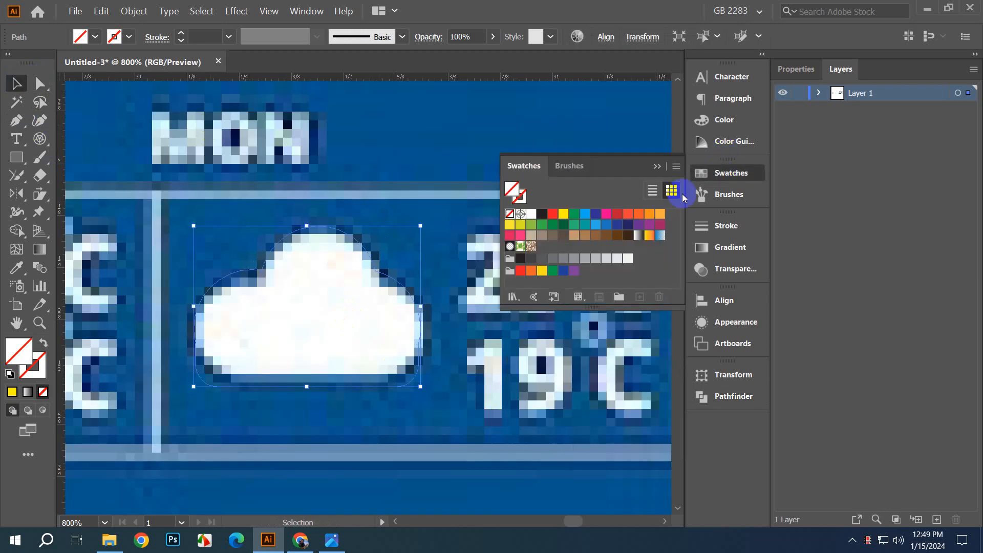
click(530, 214)
Step: Move the white cloud onto the grey area below the weather strip and delete it
scroll(316, 235, down, 2)
drag(325, 250, 311, 441)
scroll(373, 438, down, 1)
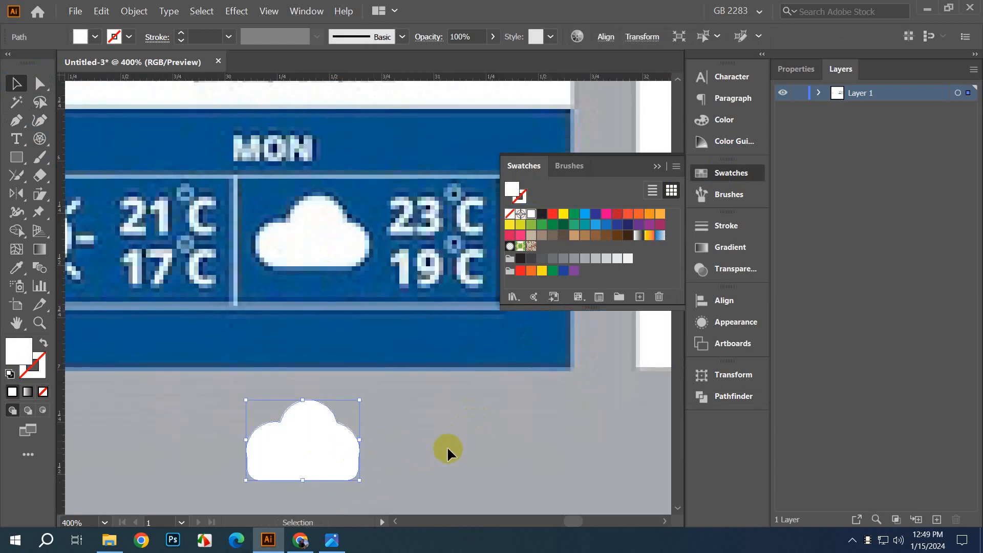
key(Delete)
drag(292, 369, 448, 489)
scroll(413, 437, down, 1)
drag(205, 344, 265, 362)
scroll(244, 328, down, 1)
drag(234, 330, 314, 445)
scroll(296, 401, down, 2)
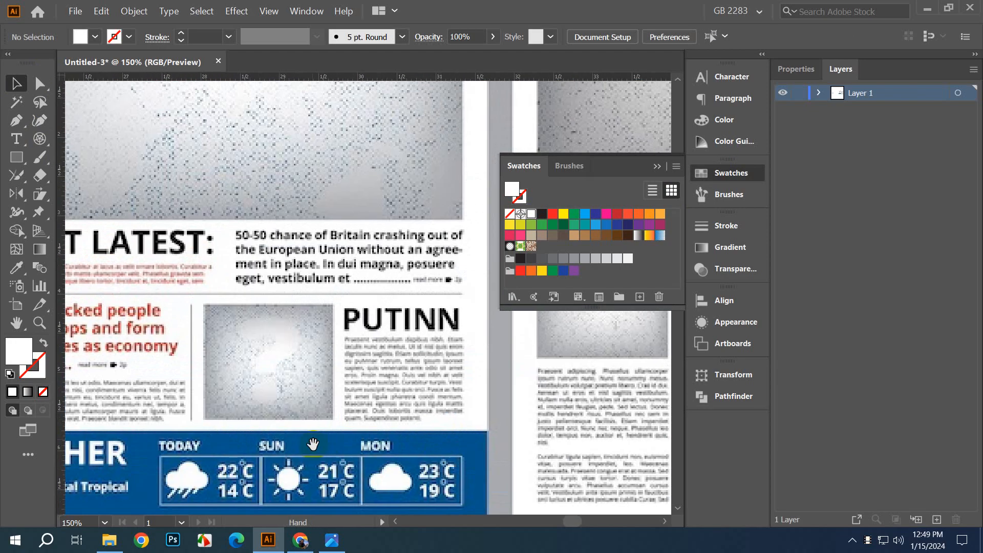
scroll(411, 365, right, 3)
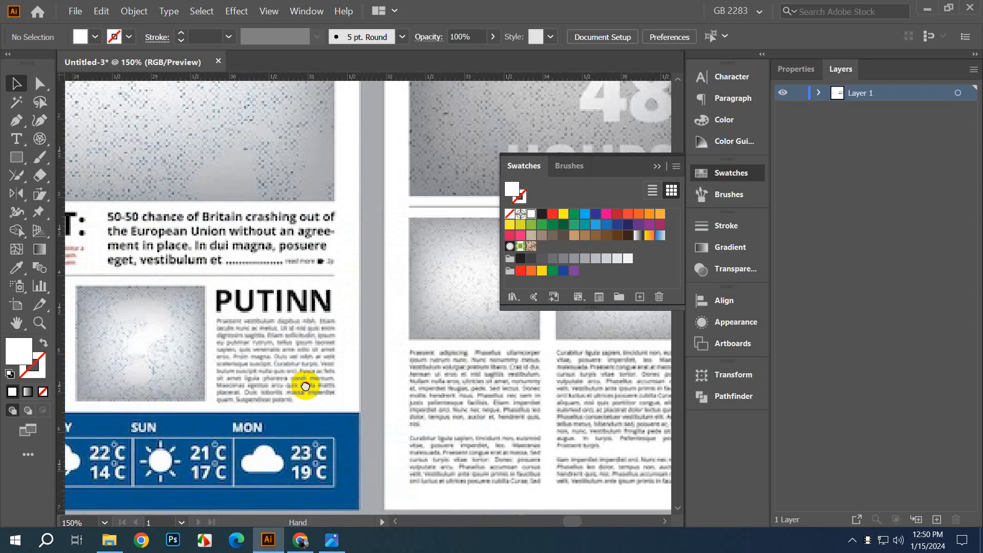
scroll(460, 385, down, 2)
Step: Open Newspaper Template 02.jpg from the Class 05 folder and examine the layout of both its pages
click(109, 540)
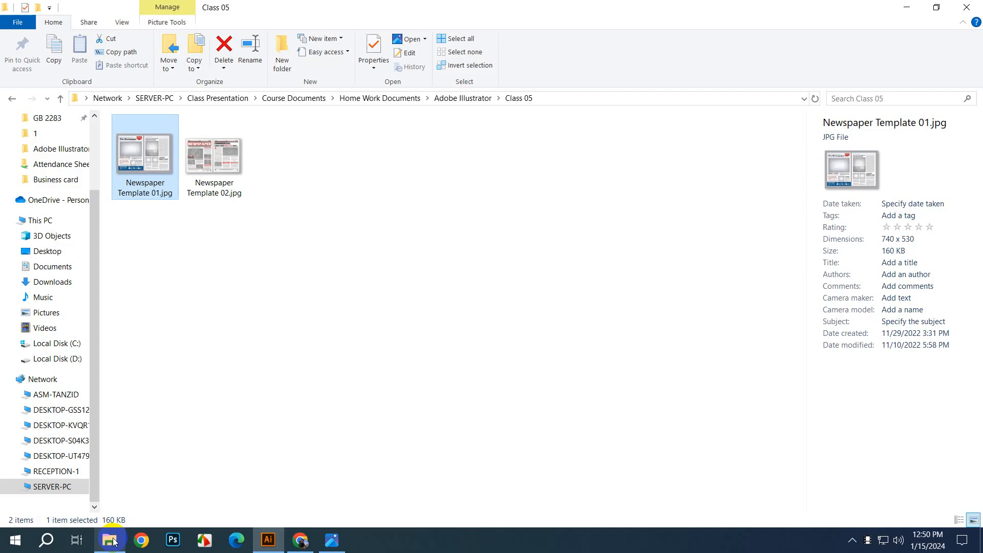
click(260, 242)
click(240, 177)
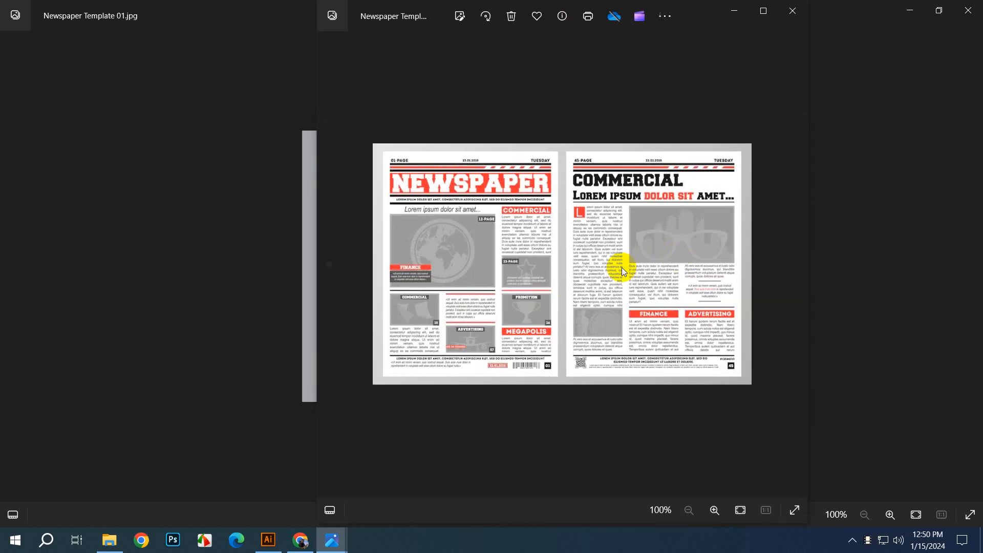
scroll(539, 358, up, 1)
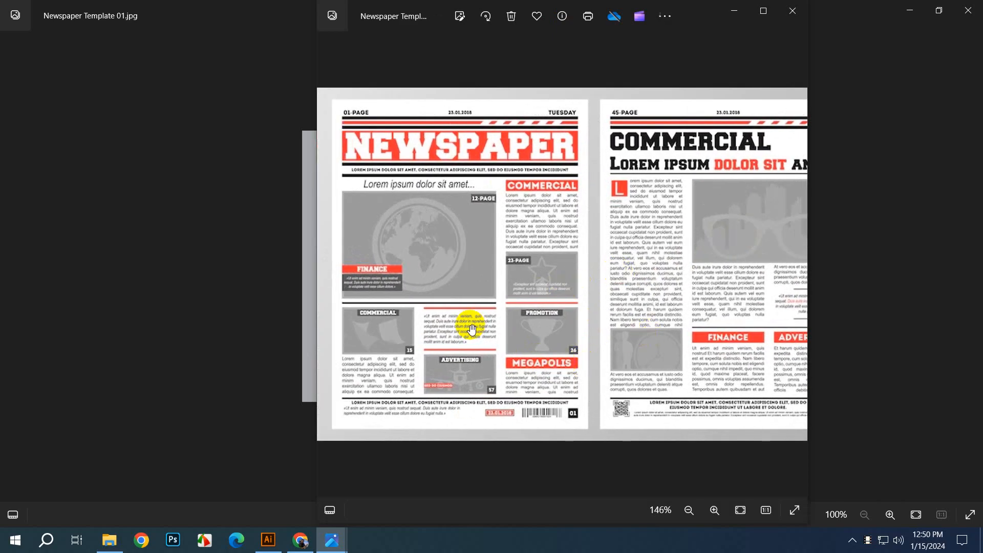
scroll(479, 187, up, 1)
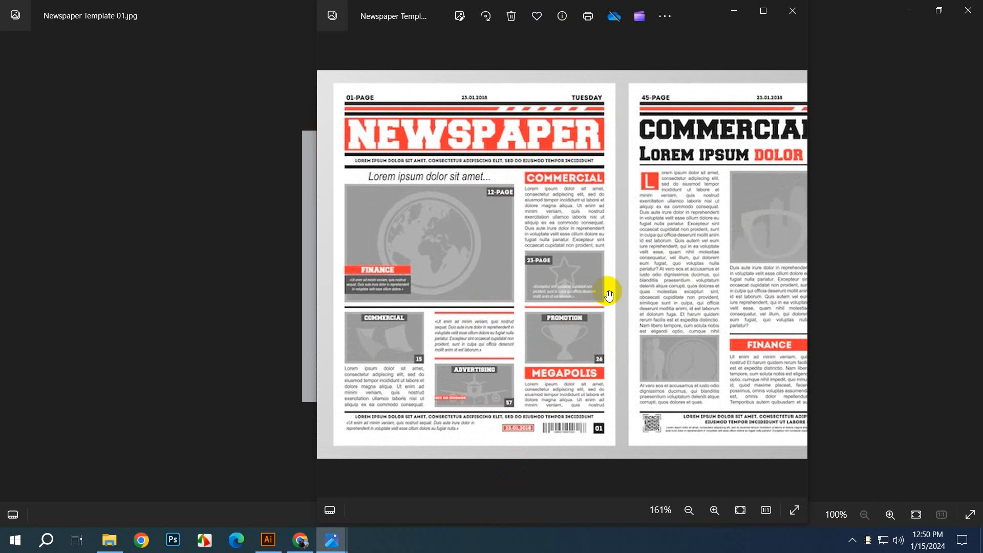
drag(694, 222, 561, 214)
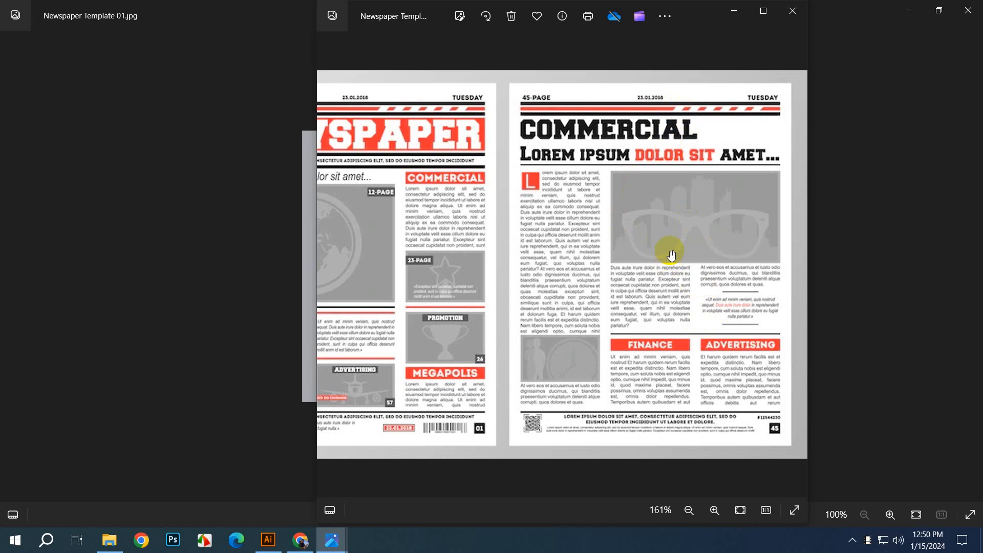
drag(647, 256, 672, 251)
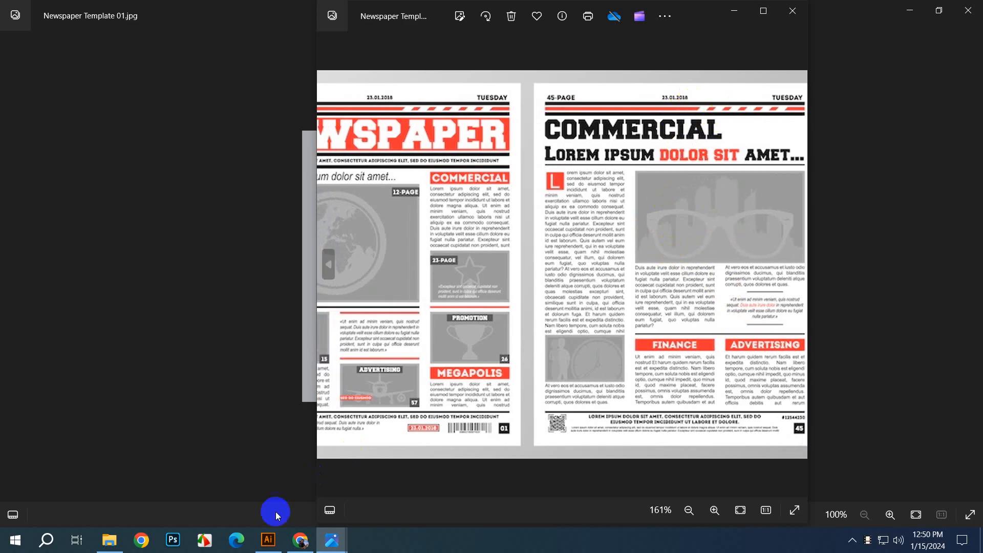
Step: Switch back to Illustrator and create a thin horizontal white bar about 9.8 in long on the empty canvas above the artboards
click(268, 539)
scroll(373, 301, left, 10)
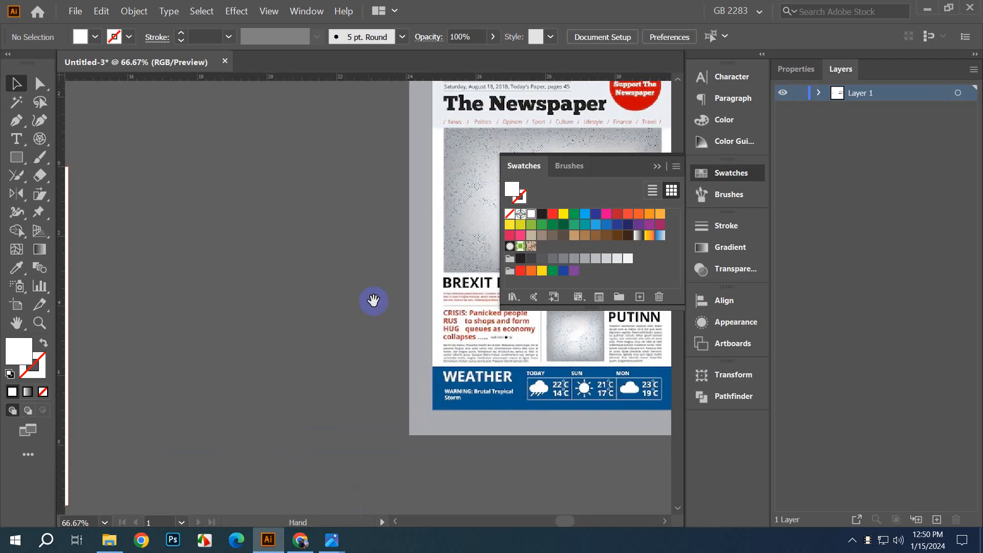
click(25, 164)
drag(161, 192, 417, 468)
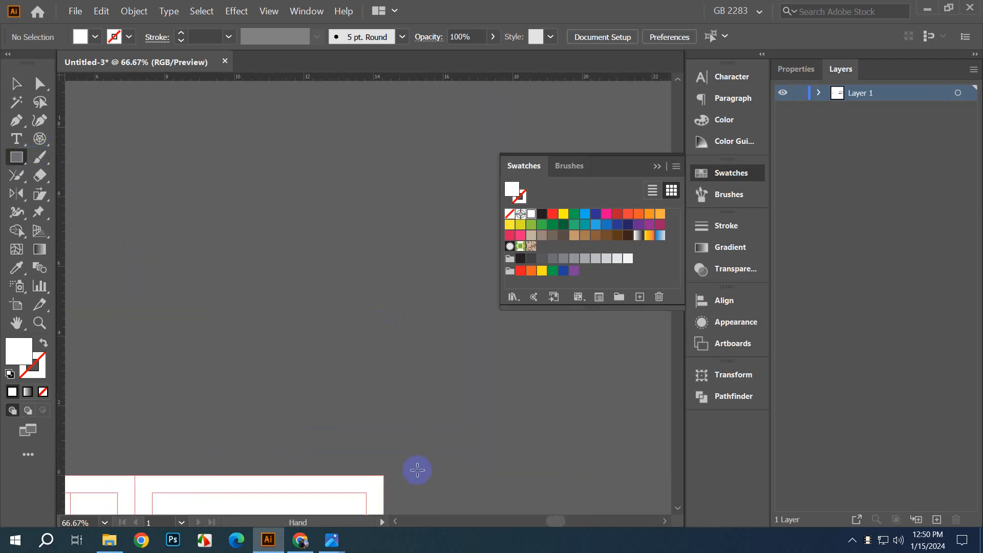
drag(158, 217, 498, 222)
click(15, 88)
click(361, 266)
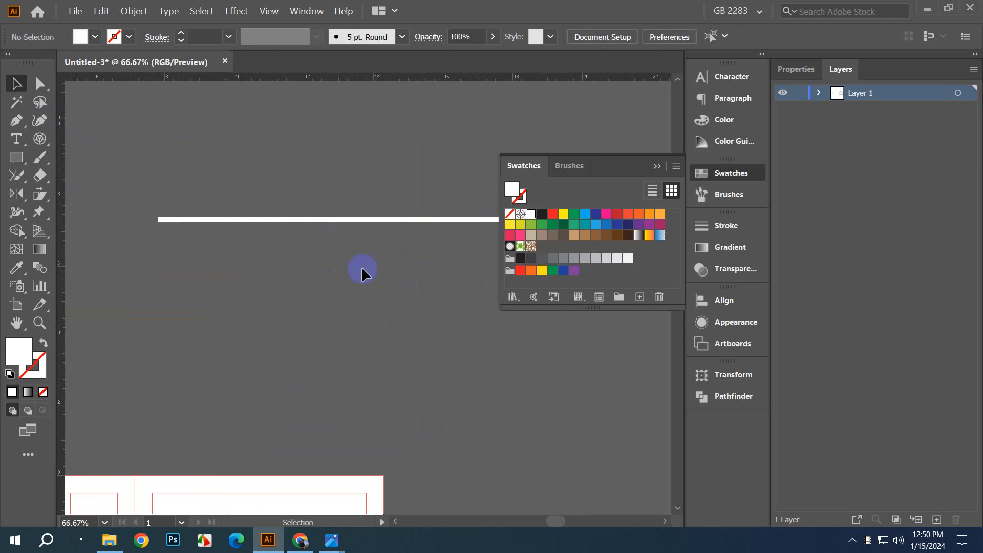
Step: Create a narrow vertical white rectangle about 1.5 in tall across the middle part of the horizontal bar
key(ctrl+equal)
drag(349, 324, 343, 357)
key(m)
drag(351, 171, 360, 248)
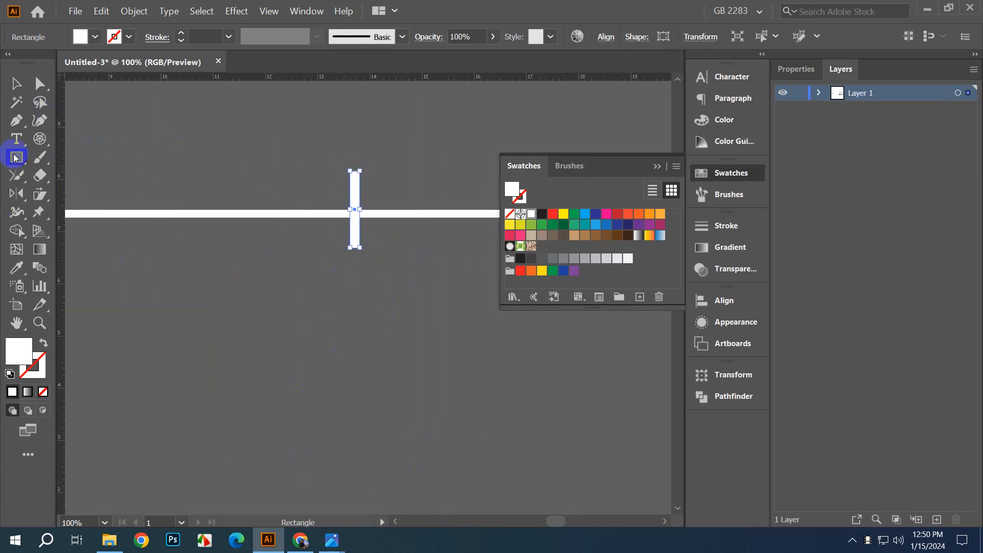
Step: Shear the narrow vertical rectangle horizontally so its top slants to the right across the bar
drag(42, 195, 77, 210)
scroll(346, 191, up, 1)
drag(365, 162, 388, 162)
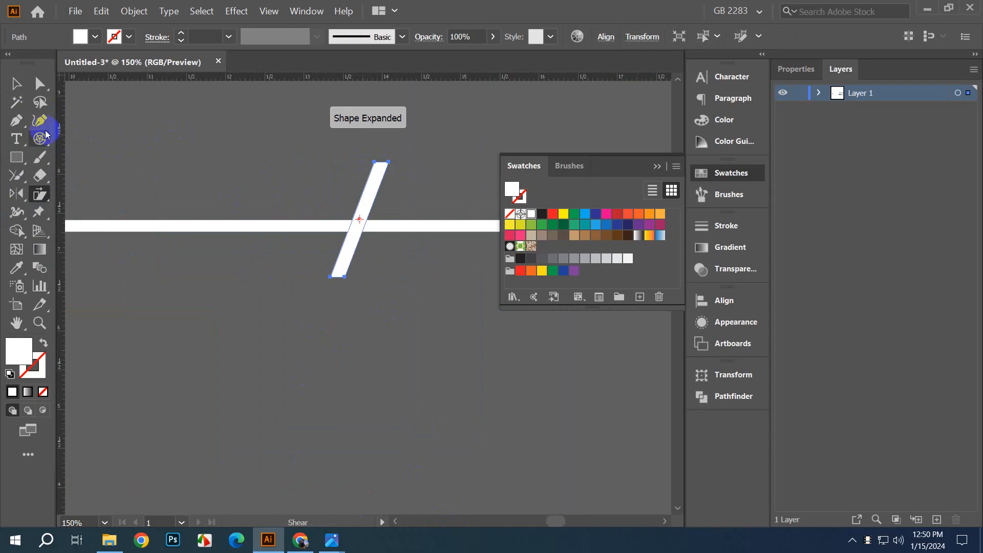
click(14, 85)
click(277, 235)
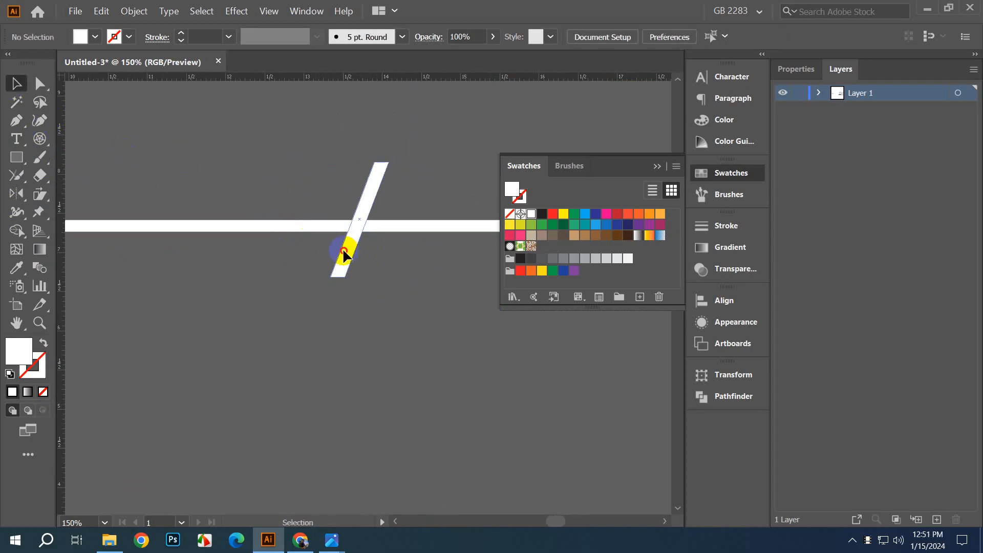
Step: Copy the slanted strip a short distance to the right and repeat the duplication until five evenly spaced strips cross the bar
drag(345, 253, 385, 251)
scroll(210, 318, down, 2)
key(ctrl)
key(ctrl+d)
key(ctrl+d)
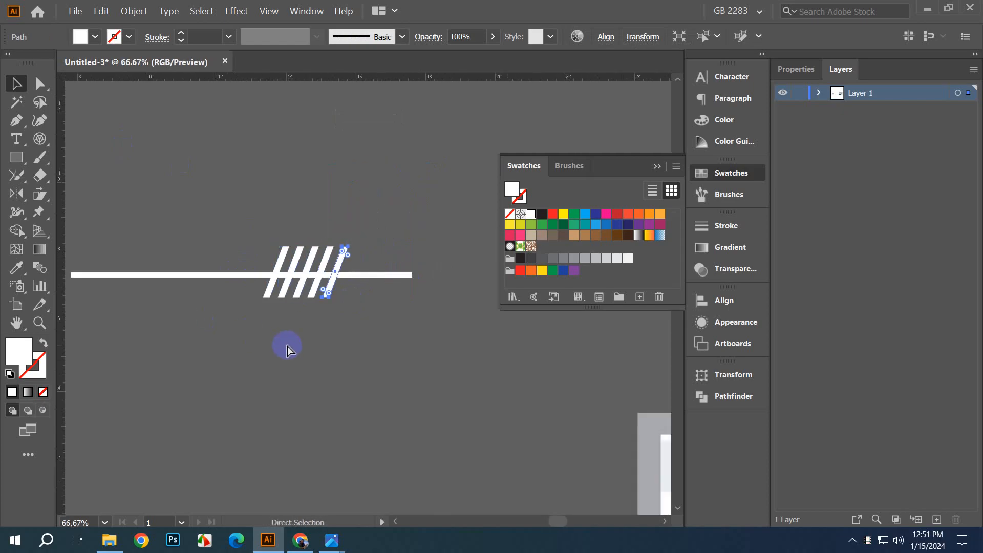
Step: Select the bar with the five slanted strips and cut the strips out of it with Minus Front
drag(220, 213, 353, 349)
scroll(286, 264, up, 1)
drag(289, 367, 318, 396)
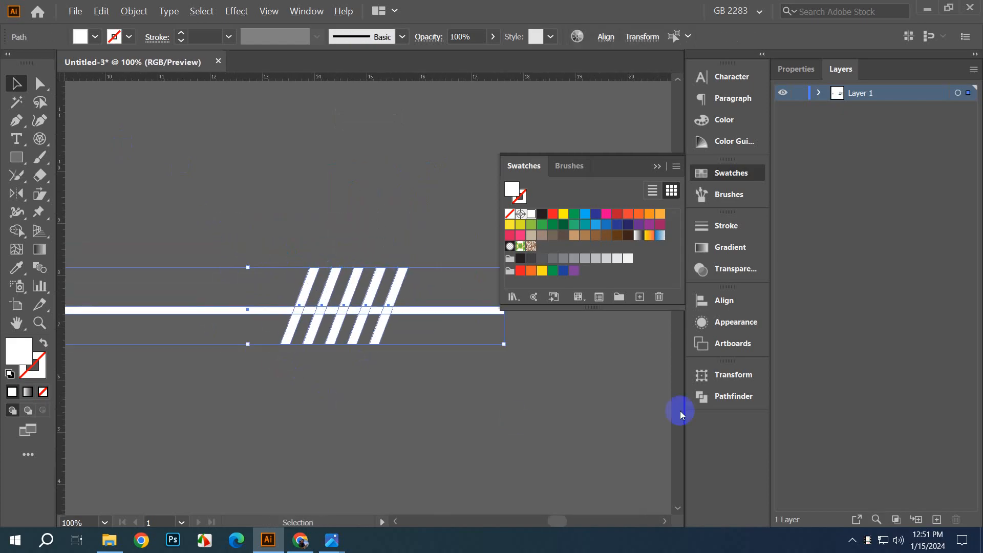
click(703, 403)
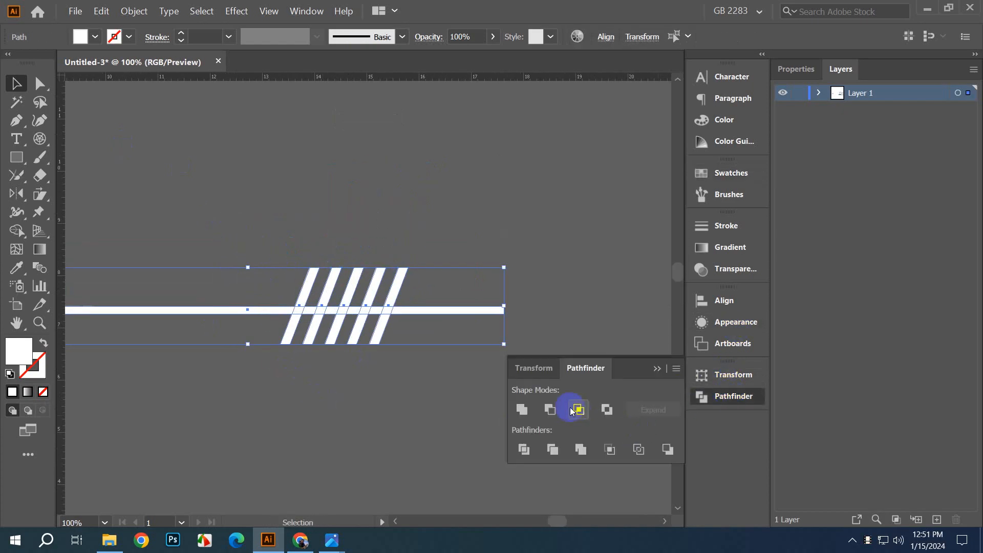
click(550, 410)
click(378, 430)
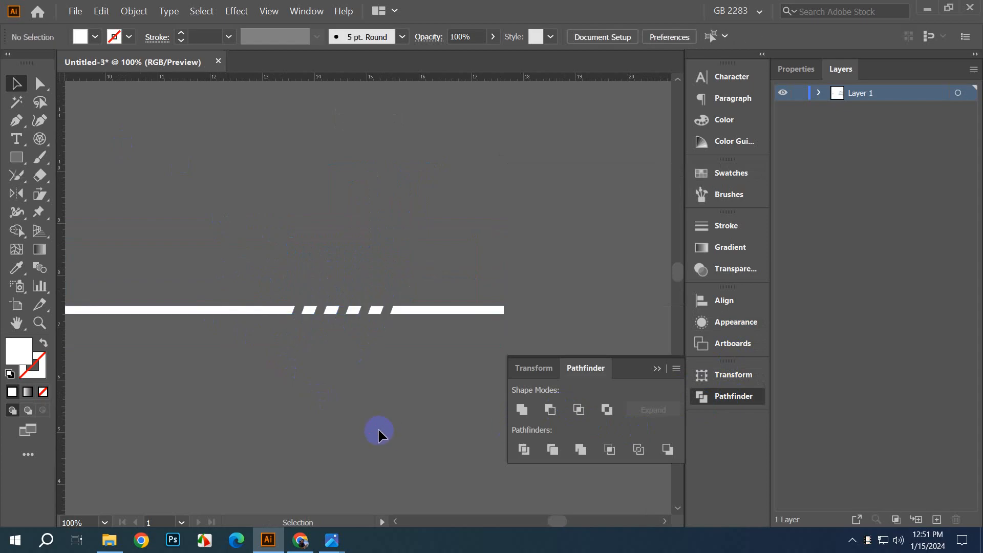
Step: Switch to the Newspaper Template 02 image and examine the headings, rules and column layout on both pages
mouse_move(332, 540)
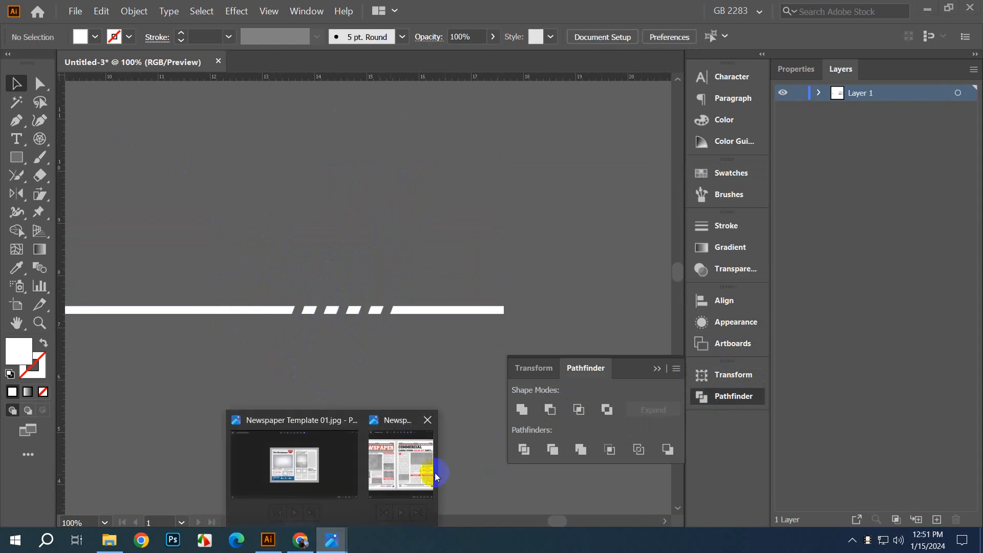
click(436, 477)
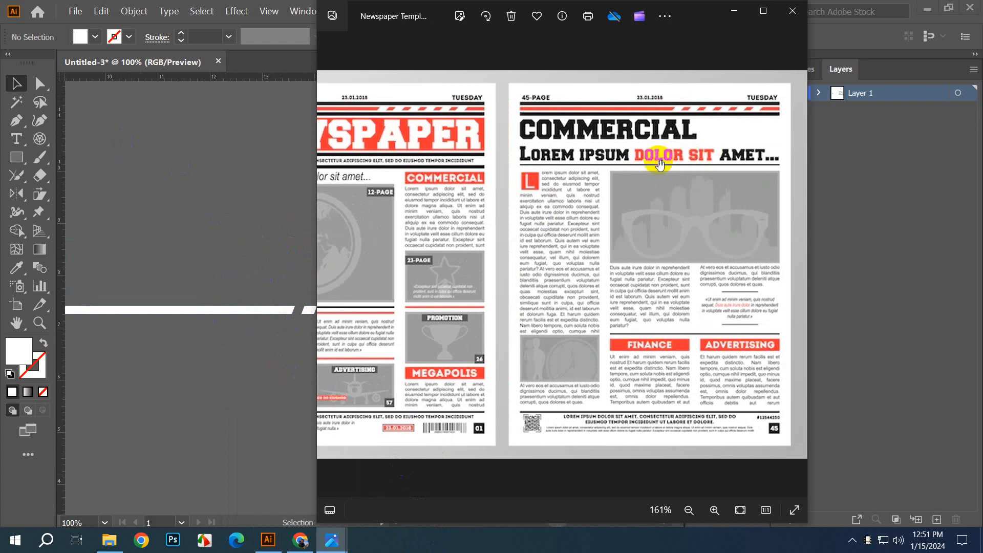
drag(557, 333, 658, 314)
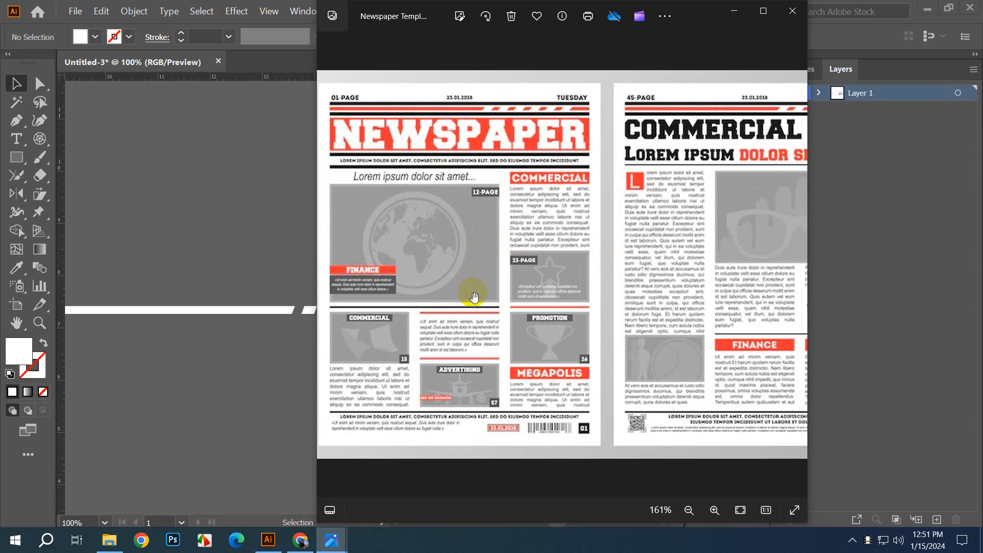
drag(509, 334, 408, 309)
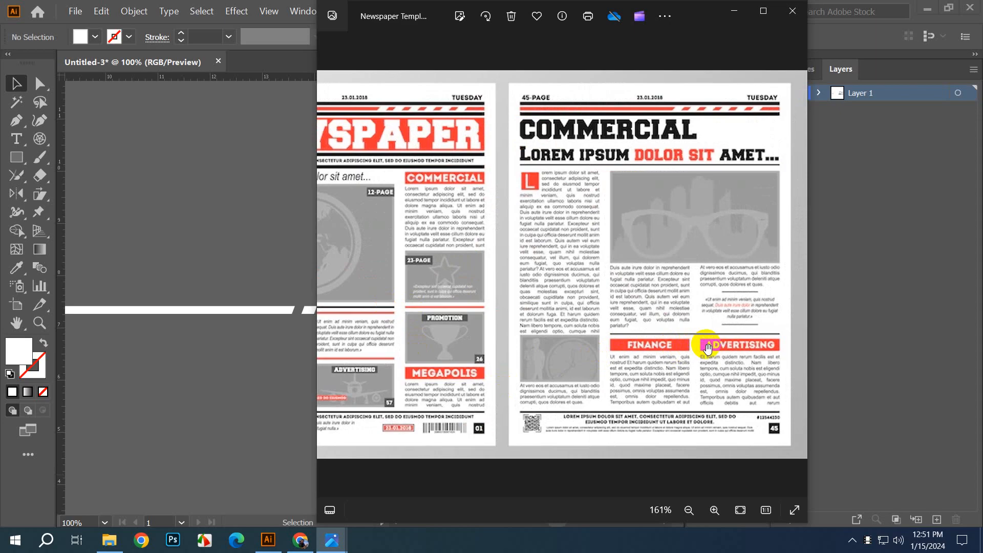
drag(515, 329, 672, 320)
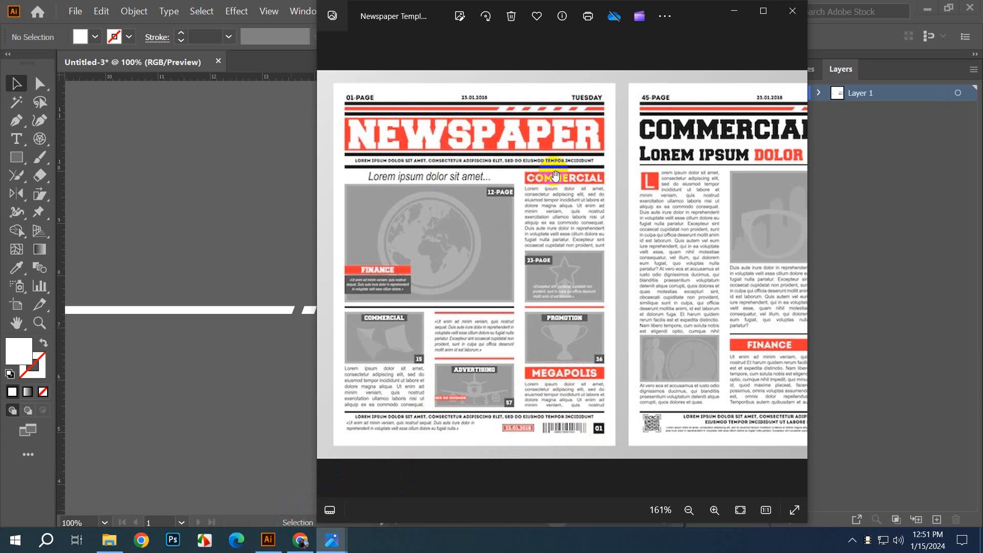
drag(548, 150, 522, 152)
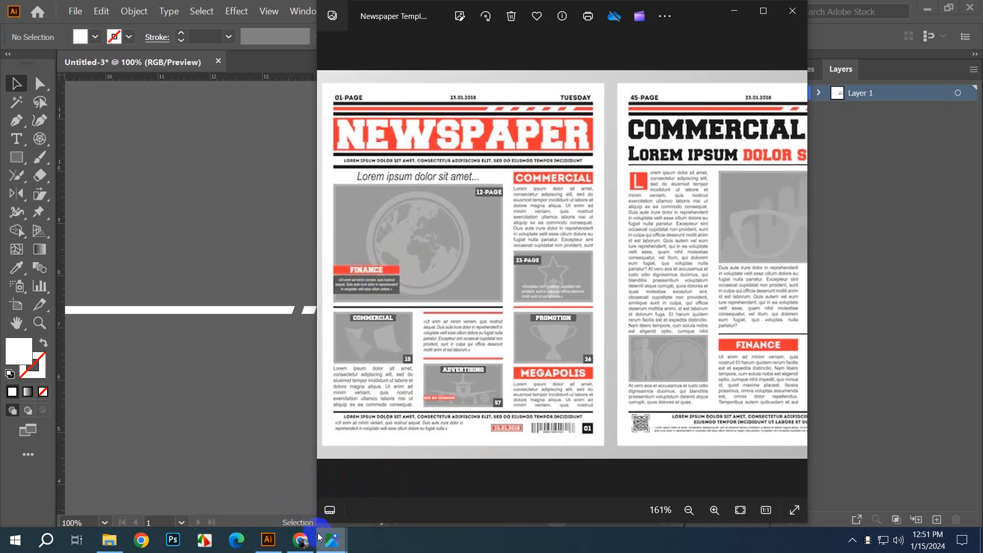
Step: Switch back to Illustrator and draw a wide, flat rectangle over the lower-left part of the grey photo, filled with red
click(267, 540)
scroll(349, 430, down, 6)
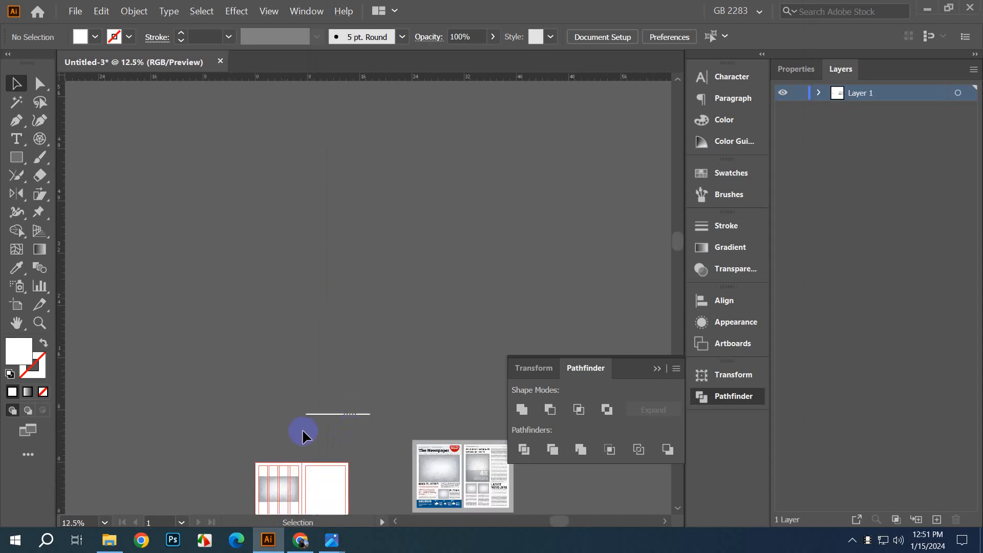
scroll(302, 433, down, 4)
scroll(276, 465, up, 5)
drag(267, 428, 310, 487)
click(16, 157)
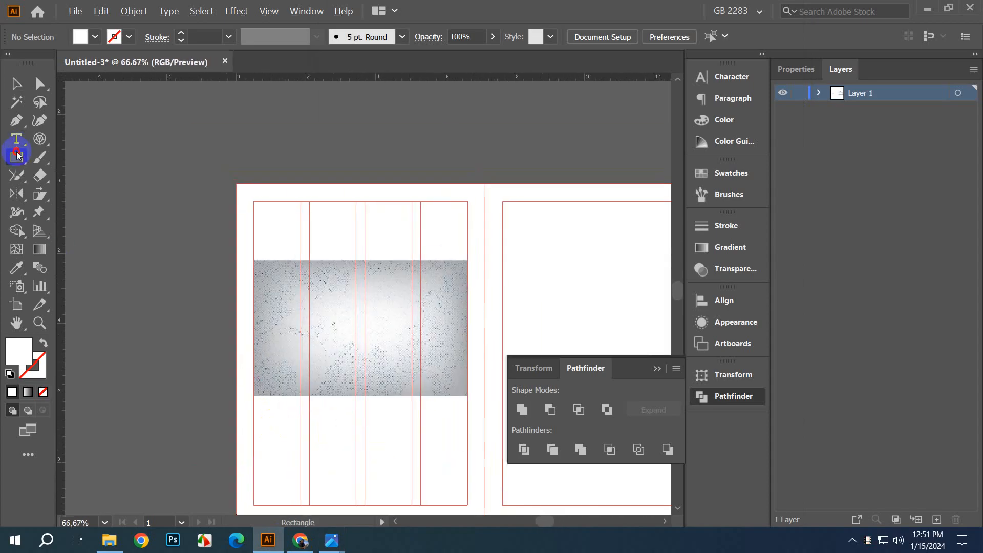
scroll(174, 379, up, 1)
drag(300, 346, 419, 367)
click(730, 173)
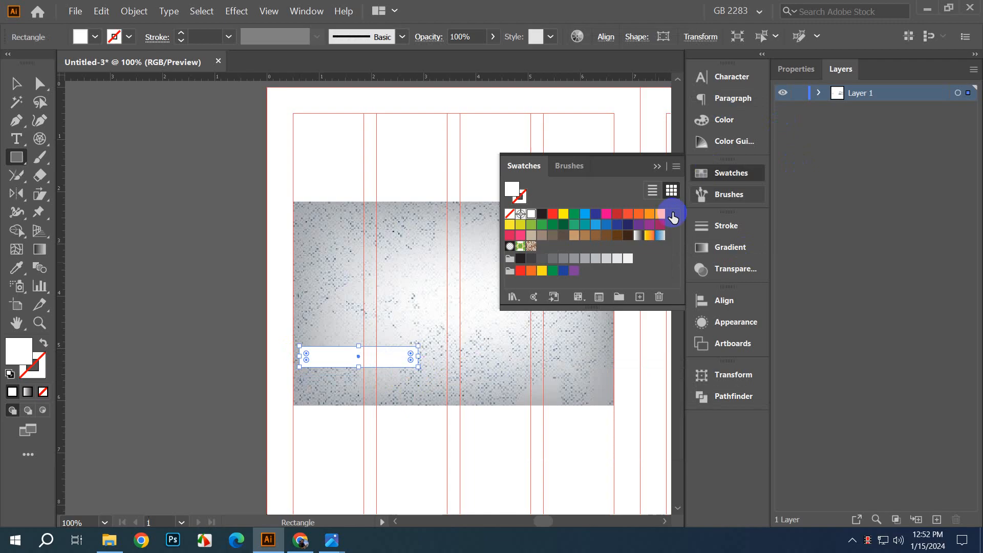
click(606, 215)
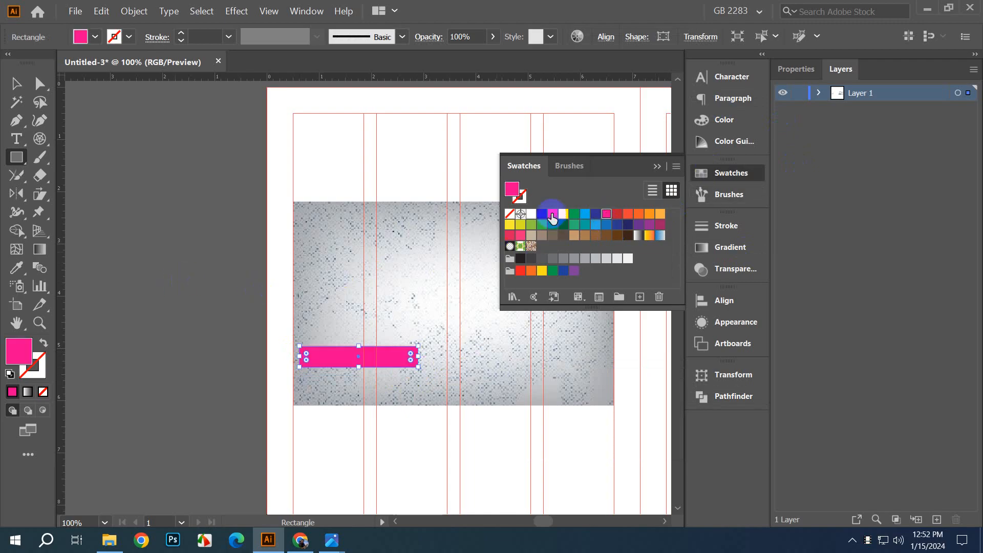
click(553, 213)
Step: Add the text "finance" beside the spread as a separate text object and set it in All Caps
click(16, 138)
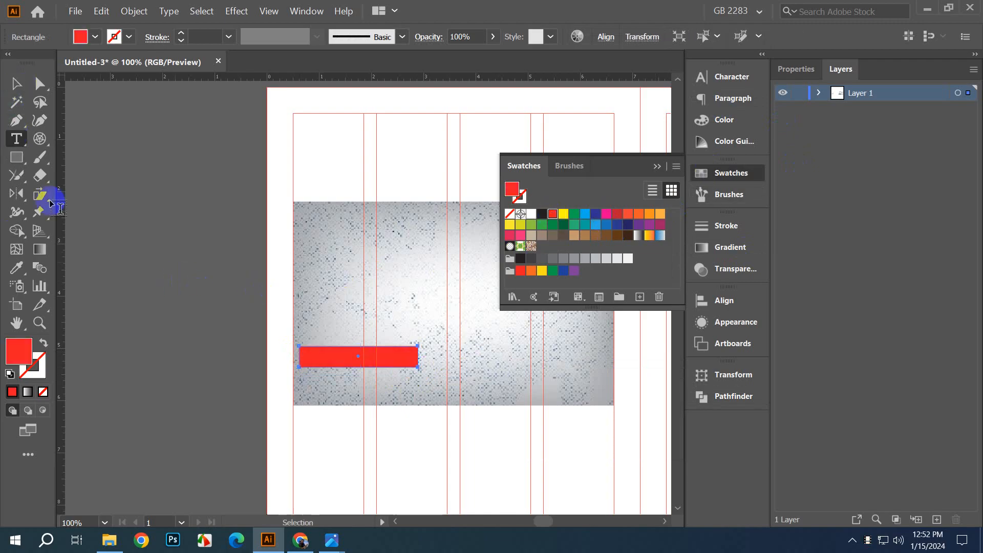
click(160, 319)
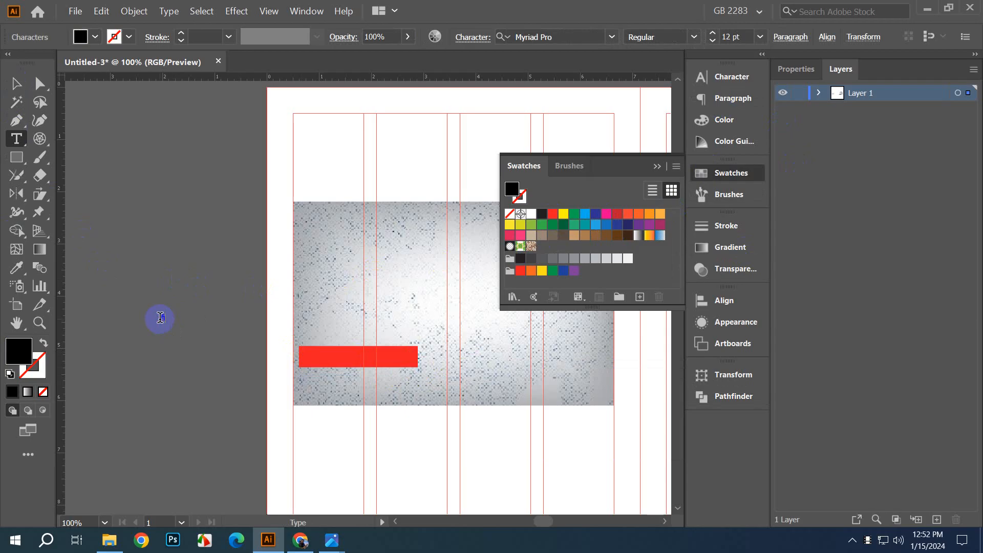
text(finance)
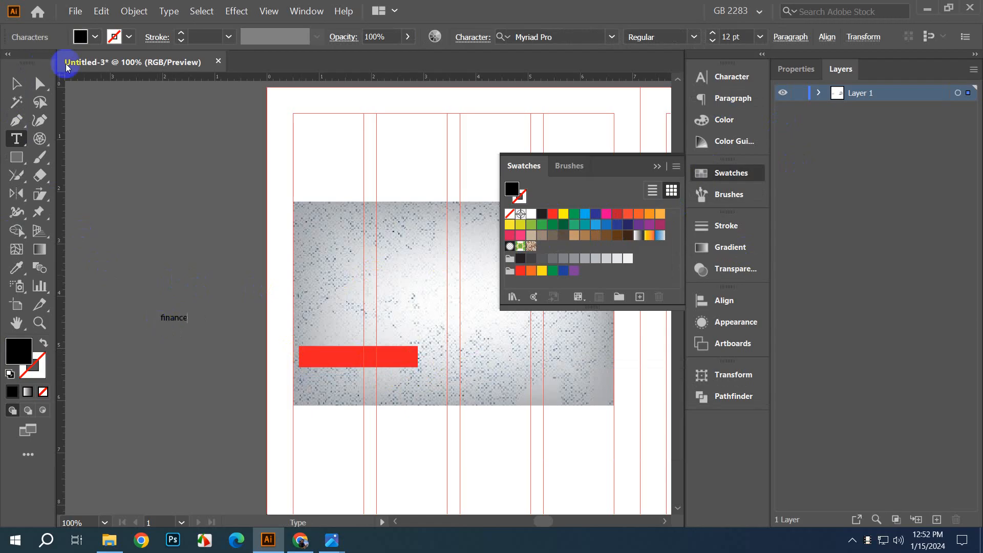
click(16, 83)
click(749, 77)
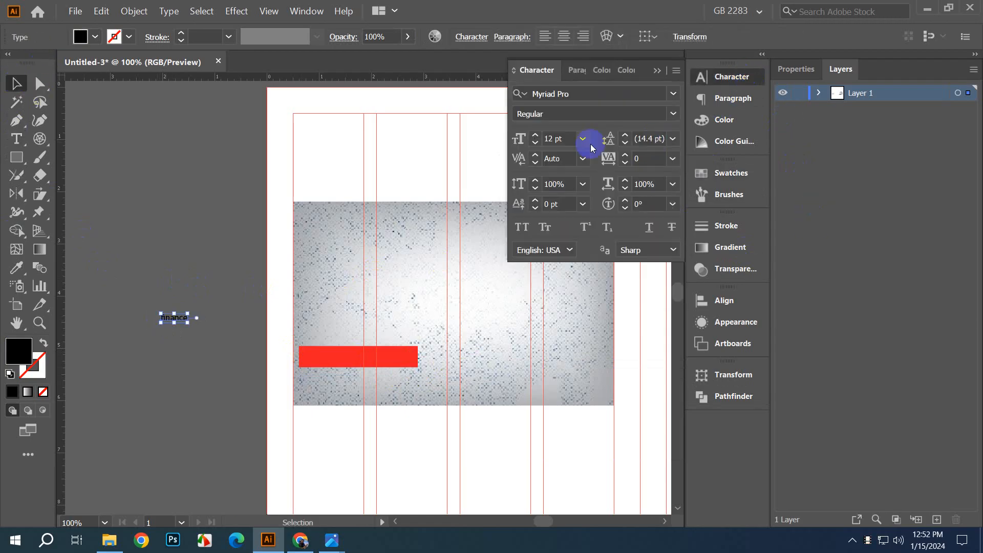
click(522, 227)
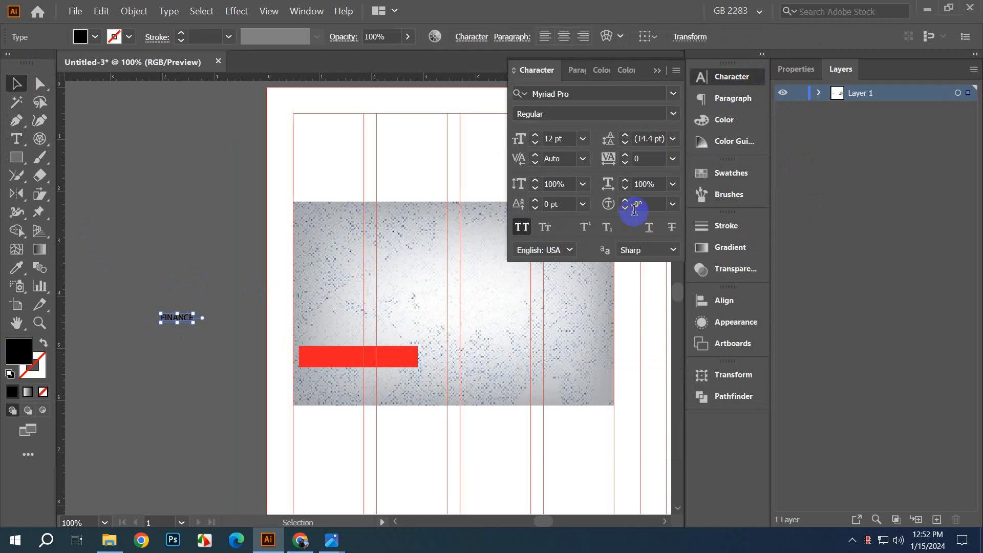
Step: Fill the FINANCE text with white and place it in the middle of the red bar
click(717, 173)
click(531, 213)
click(183, 340)
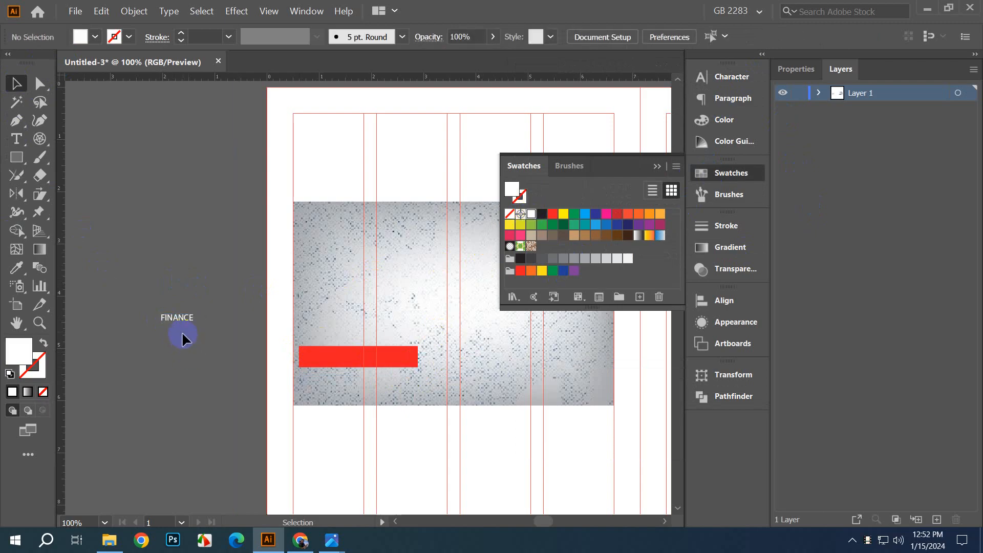
drag(182, 318, 364, 357)
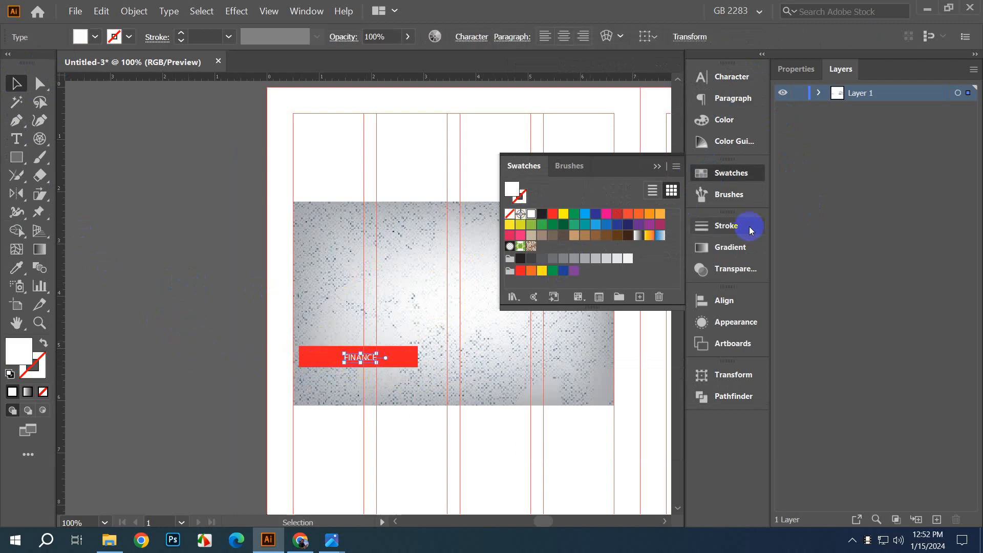
scroll(382, 367, up, 2)
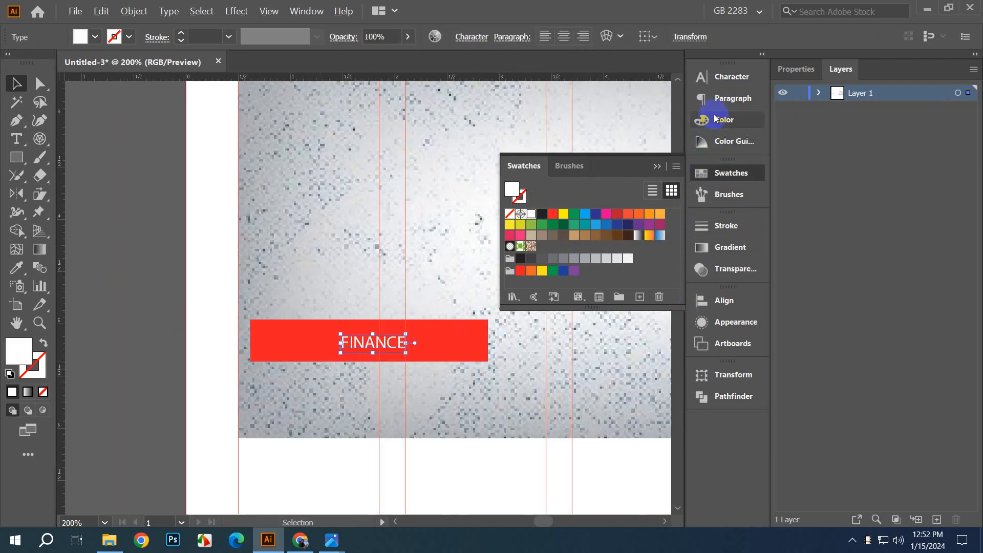
Step: Set the FINANCE text in Poppins SemiBold and enlarge it to about 19.6 pt, centred on the red bar
click(727, 77)
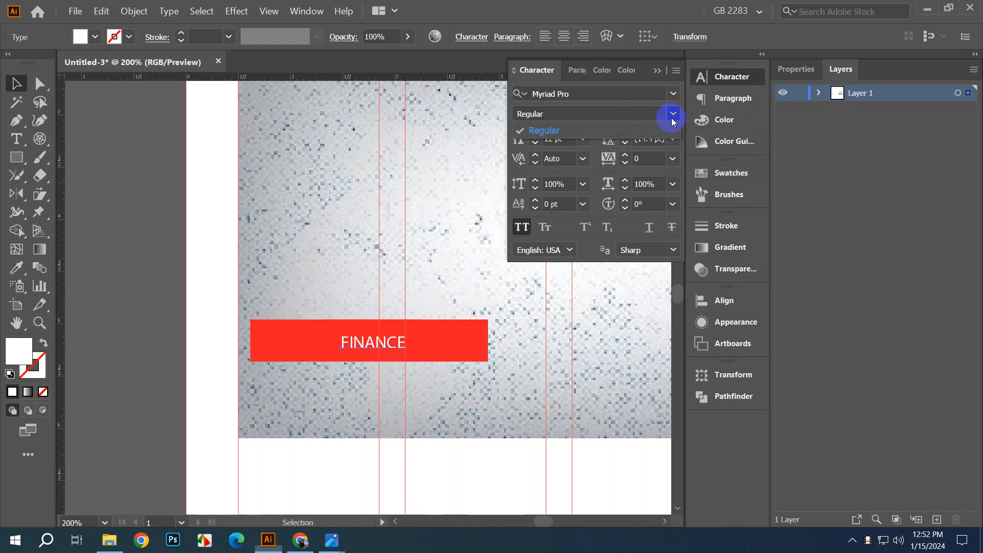
click(653, 88)
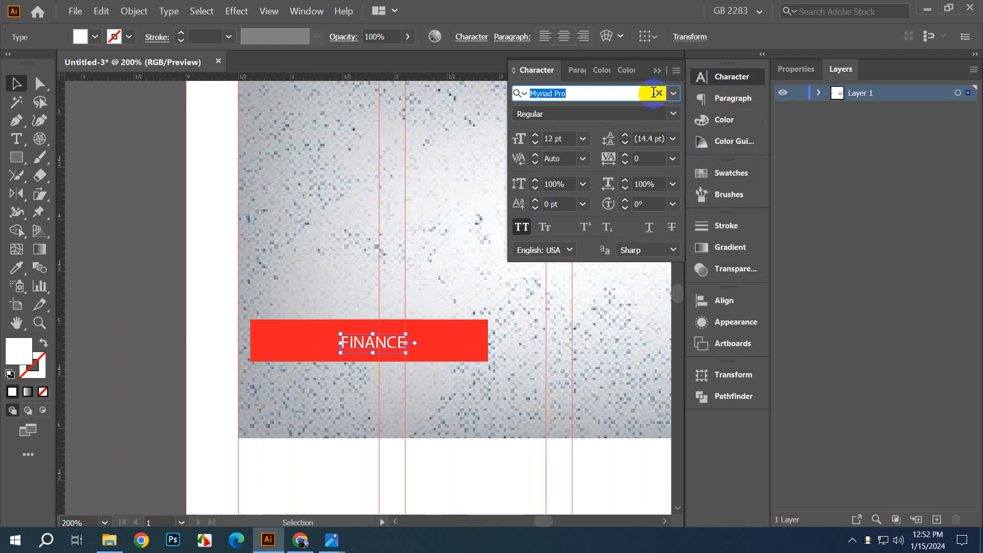
text(pop)
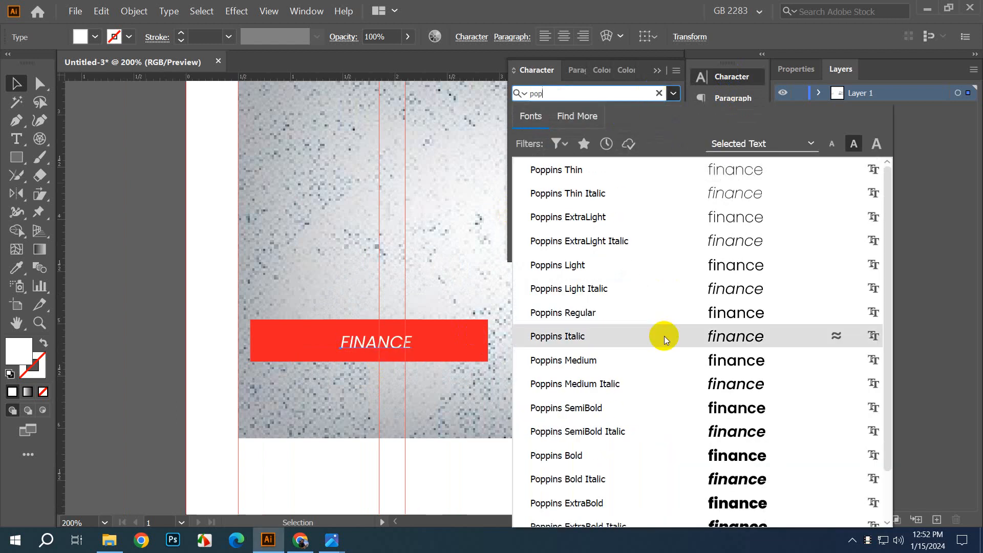
click(666, 404)
mouse_move(415, 346)
mouse_down()
mouse_move(441, 349)
mouse_move(397, 342)
mouse_move(411, 342)
mouse_up()
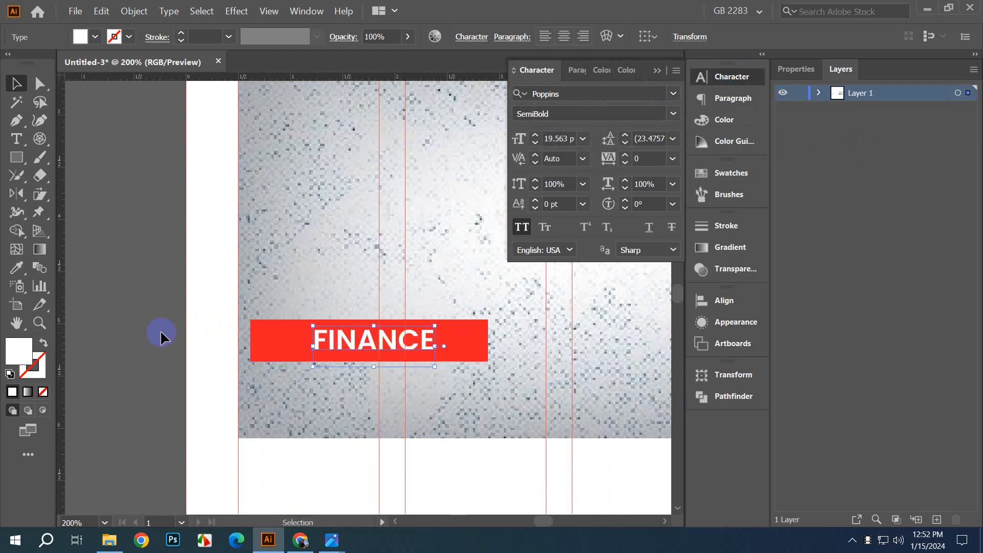
click(142, 334)
Step: Preview the spread in Presentation Mode and return to the normal editing view
scroll(143, 335, down, 2)
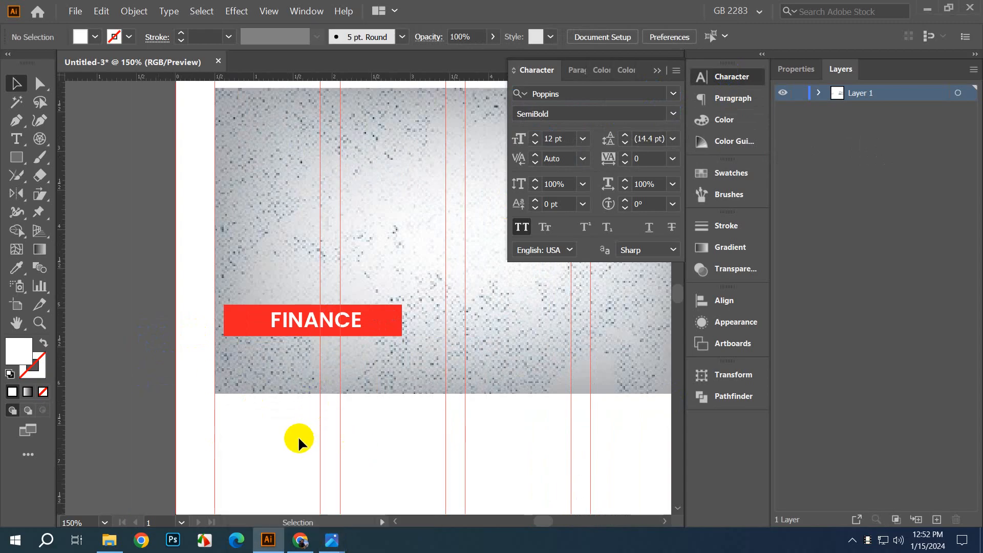
scroll(317, 424, down, 1)
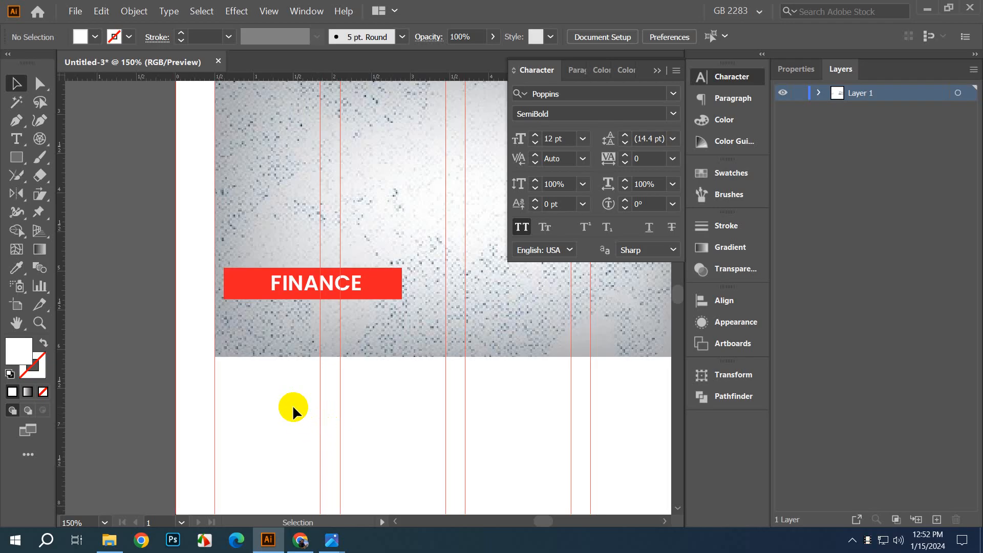
scroll(292, 405, down, 3)
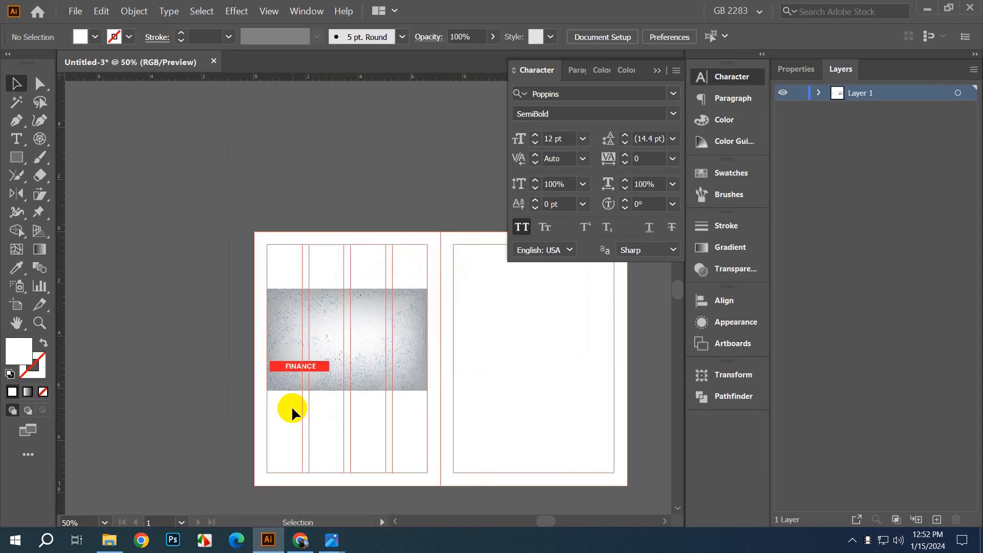
click(266, 15)
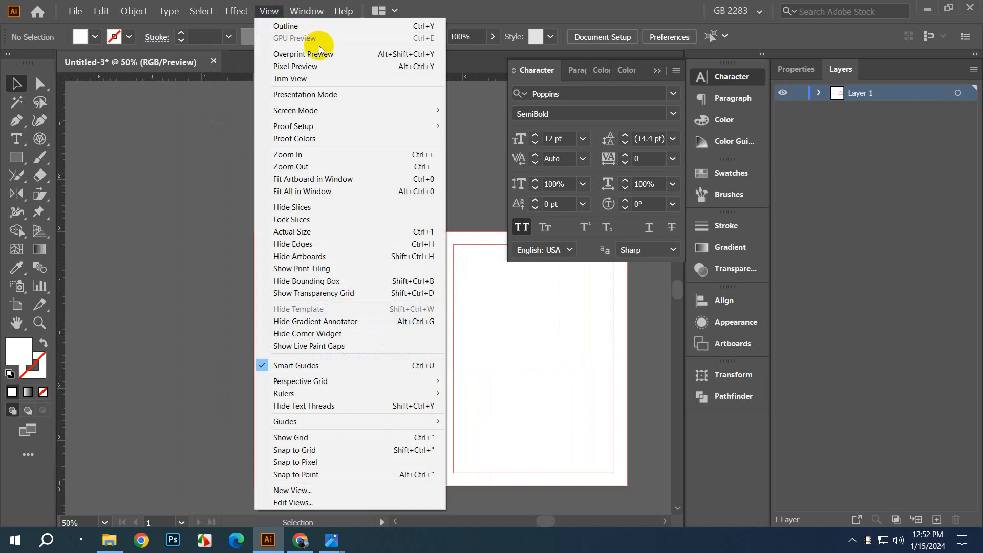
click(333, 96)
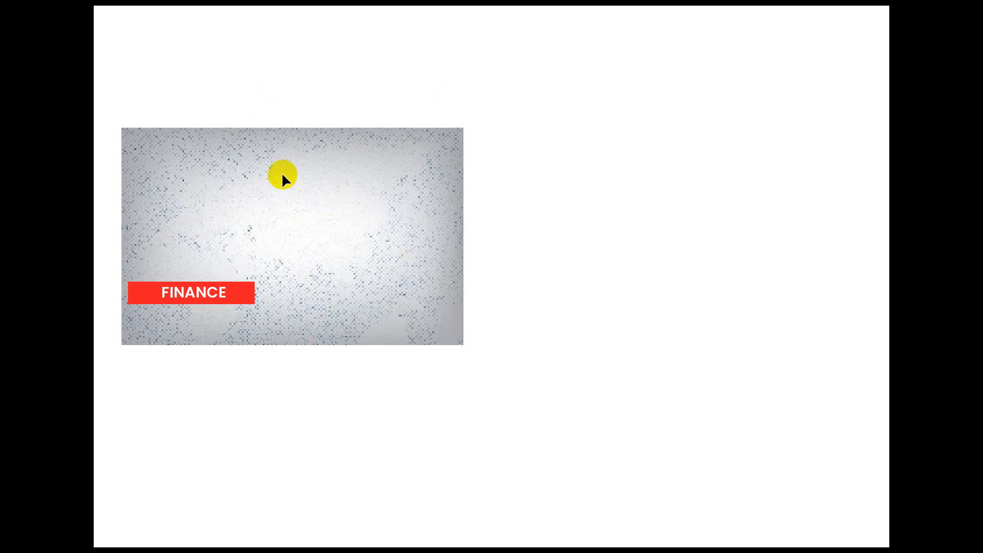
key(Escape)
scroll(455, 306, down, 5)
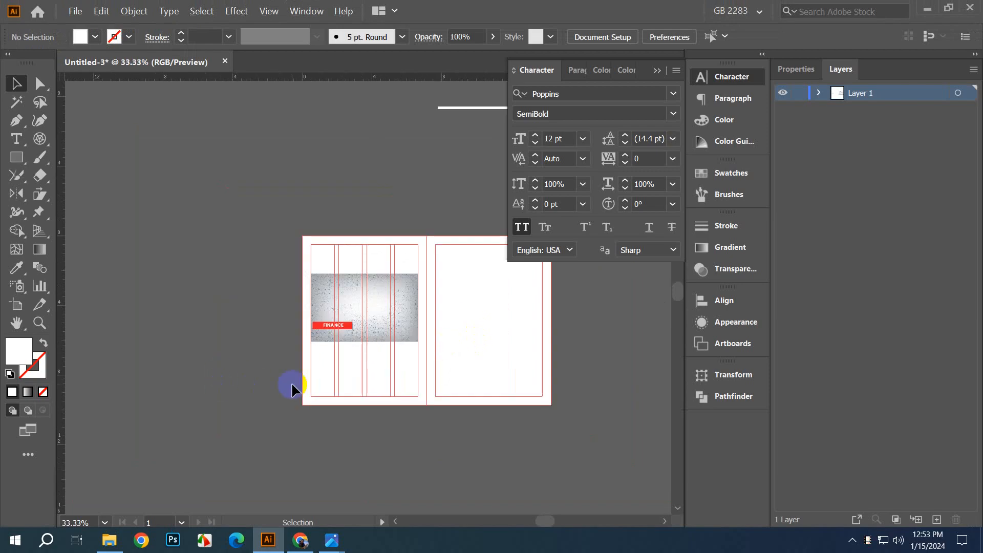
Step: Hide the guides to check the spread without them and show them again
scroll(364, 417, up, 1)
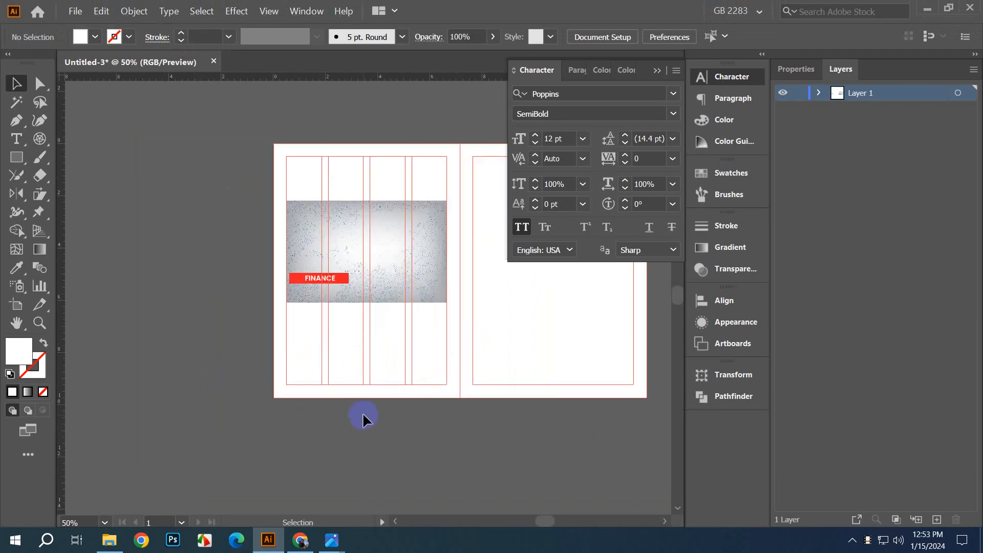
key(ctrl+semicolon)
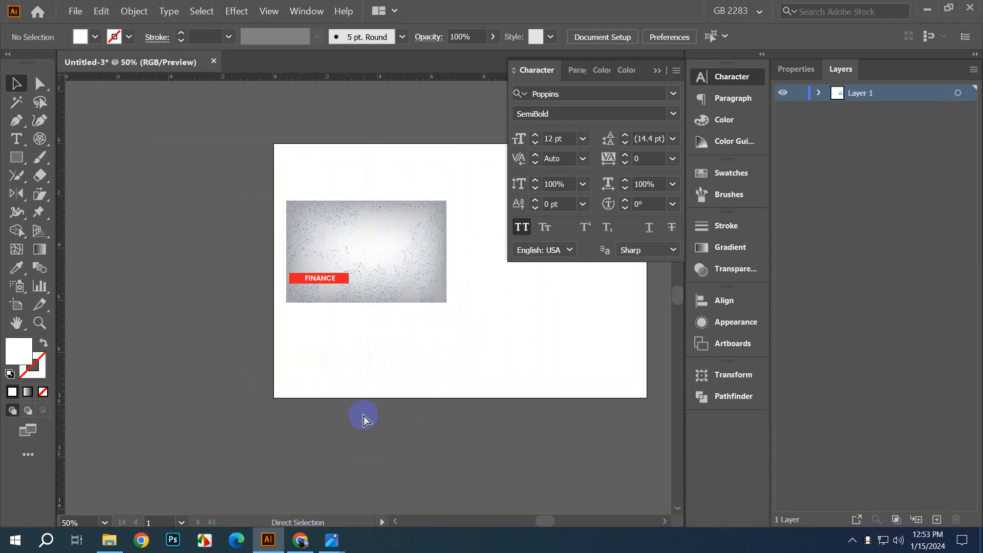
key(ctrl+semicolon)
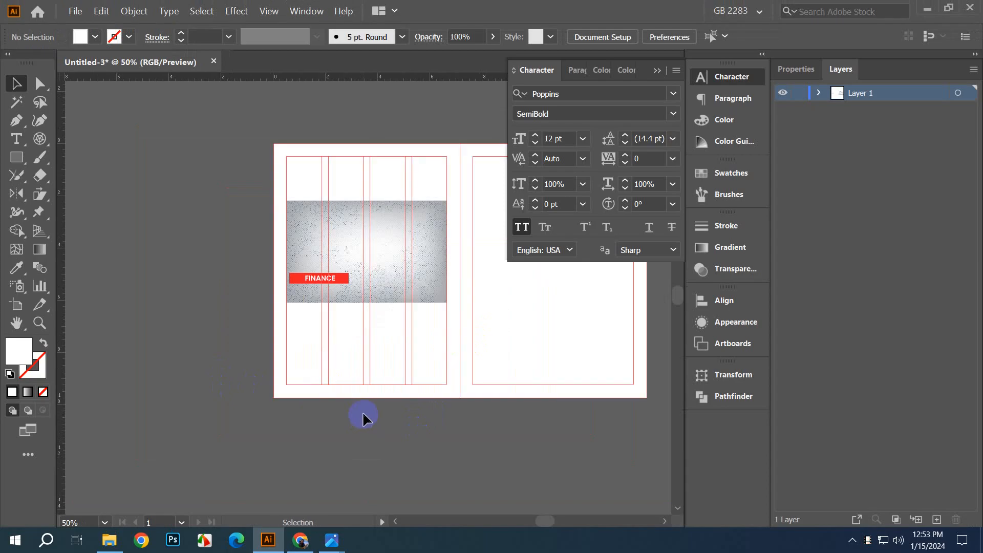
key(space)
drag(364, 421, 295, 413)
Step: Switch to the Newspaper Template 02 image and examine the second page's columns and the drop cap opening its article
click(339, 533)
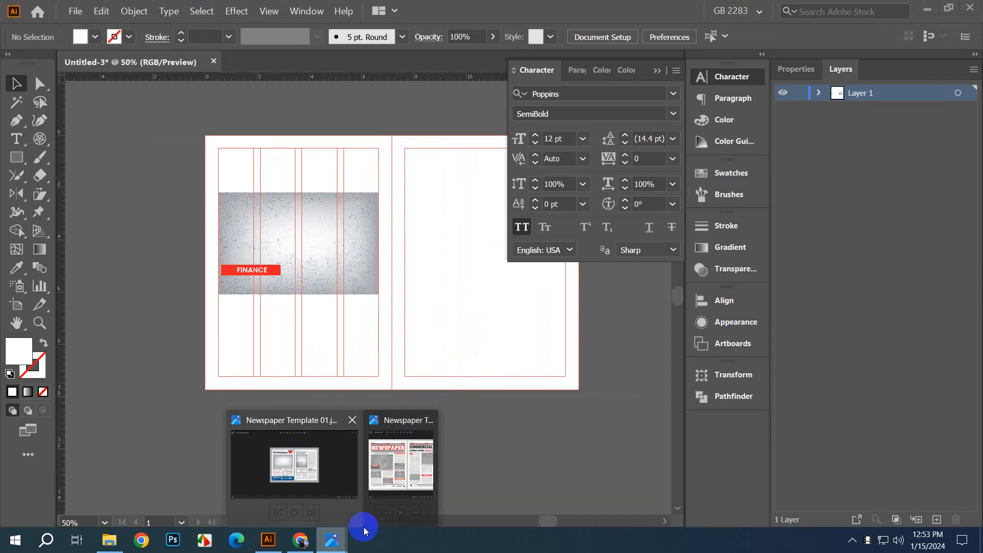
click(383, 484)
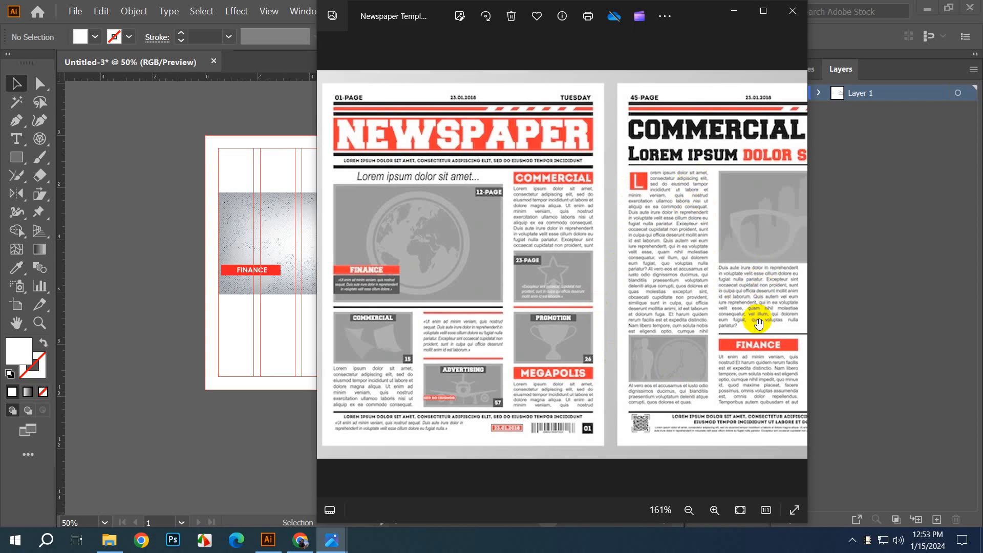
drag(692, 261, 637, 252)
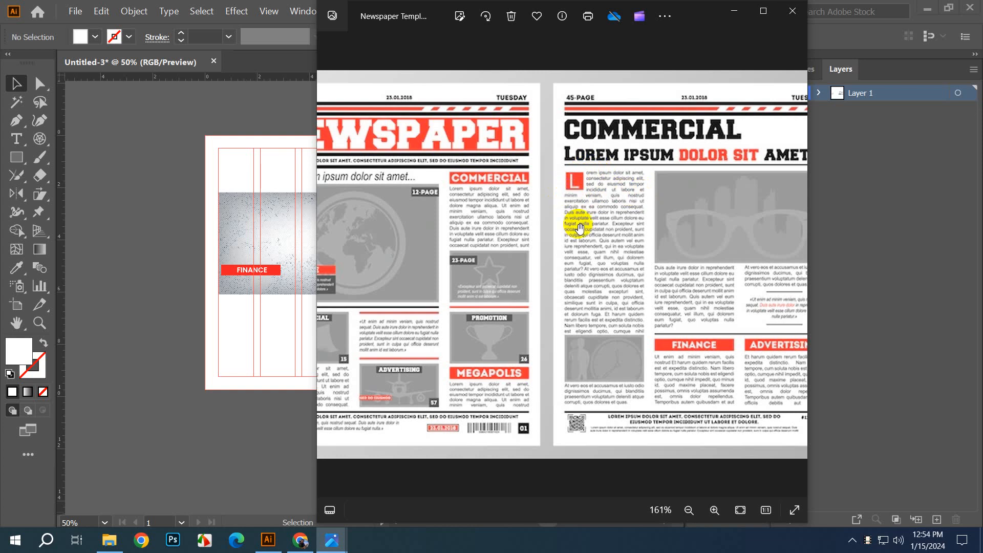
click(579, 180)
Step: Return to Illustrator and draw a small square near the upper left of the second page, filled with red
click(268, 540)
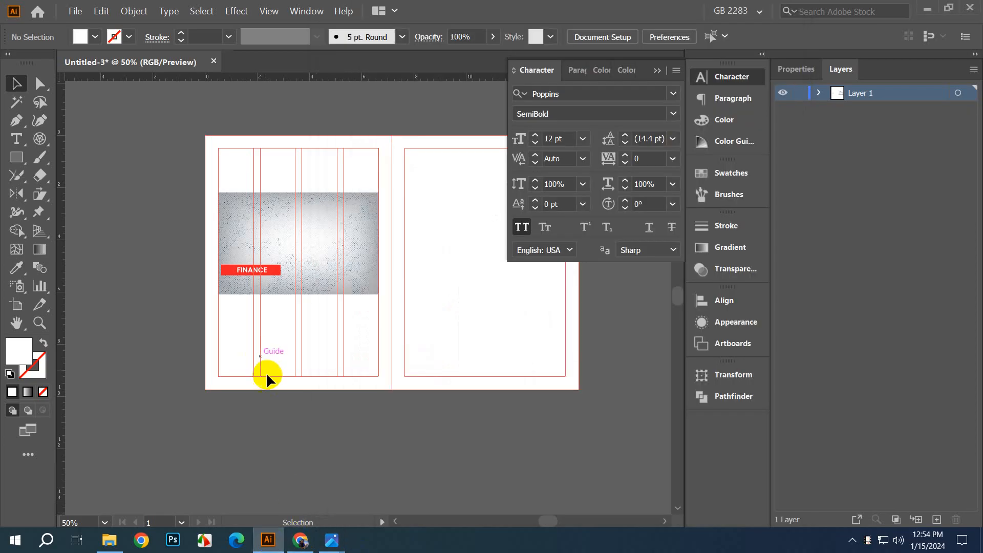
click(17, 157)
drag(341, 220, 373, 251)
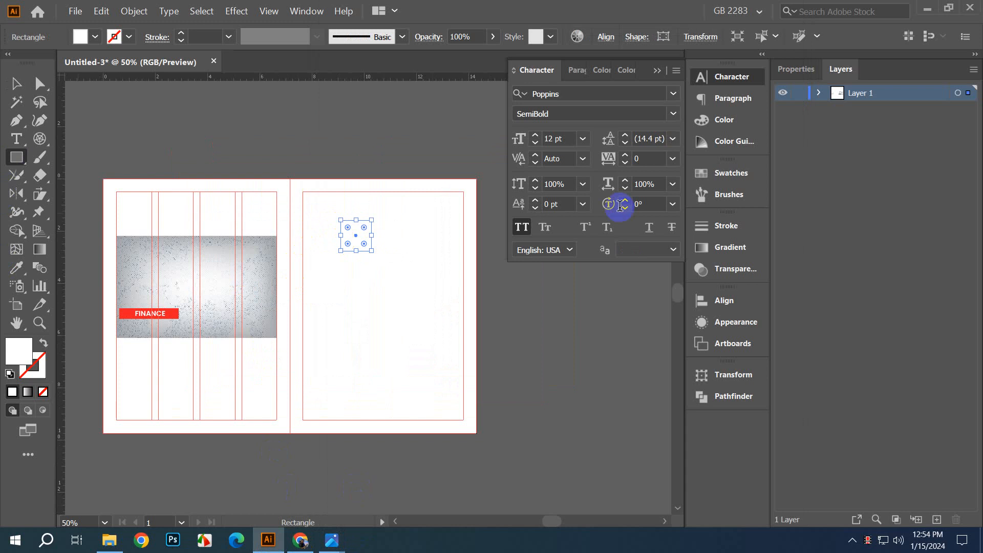
click(712, 172)
click(553, 215)
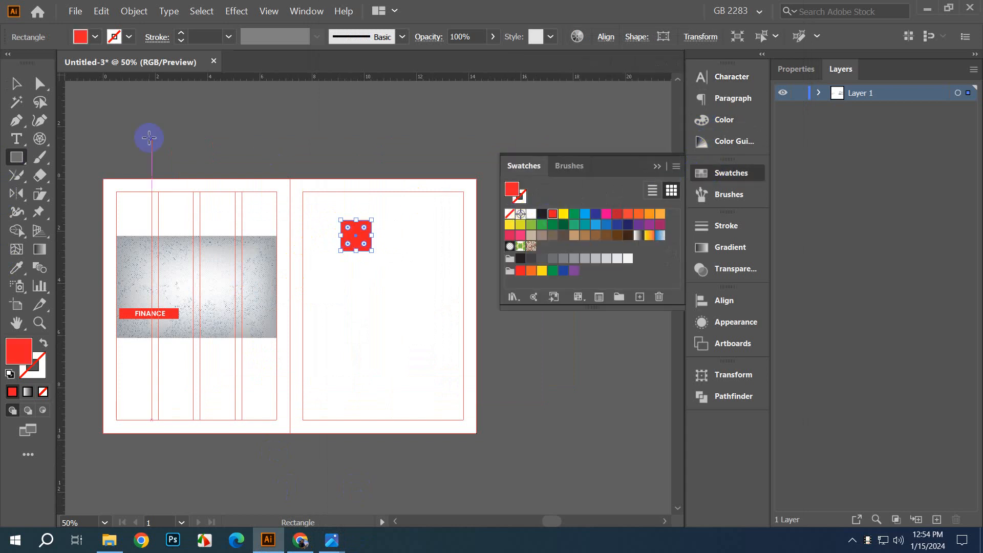
Step: Add the capital letter L as its own text object above the spread
click(17, 138)
click(317, 134)
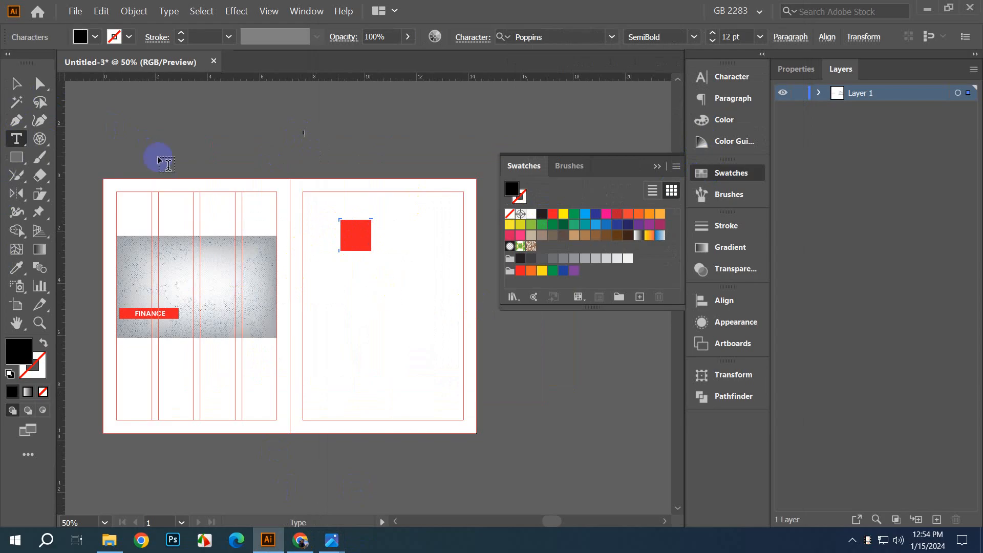
click(15, 82)
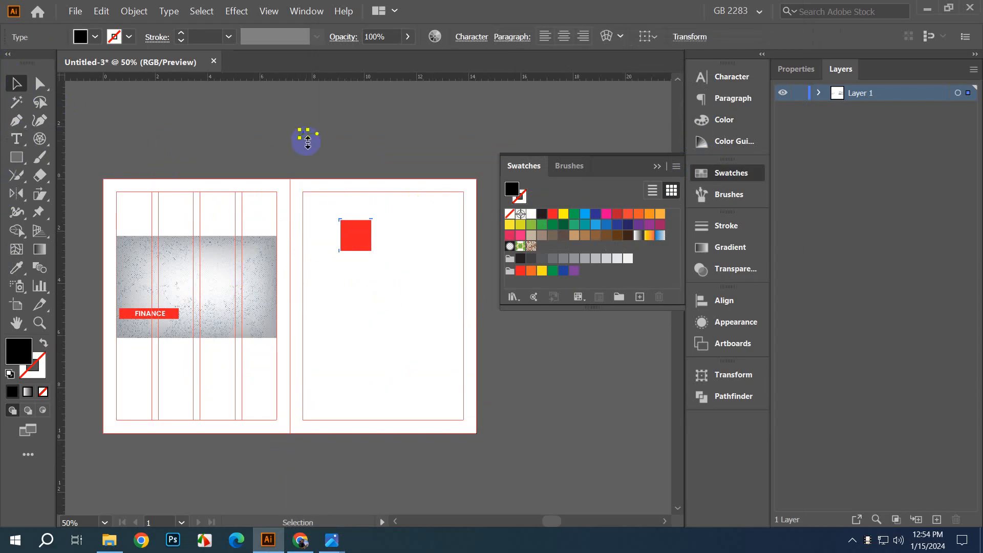
click(731, 77)
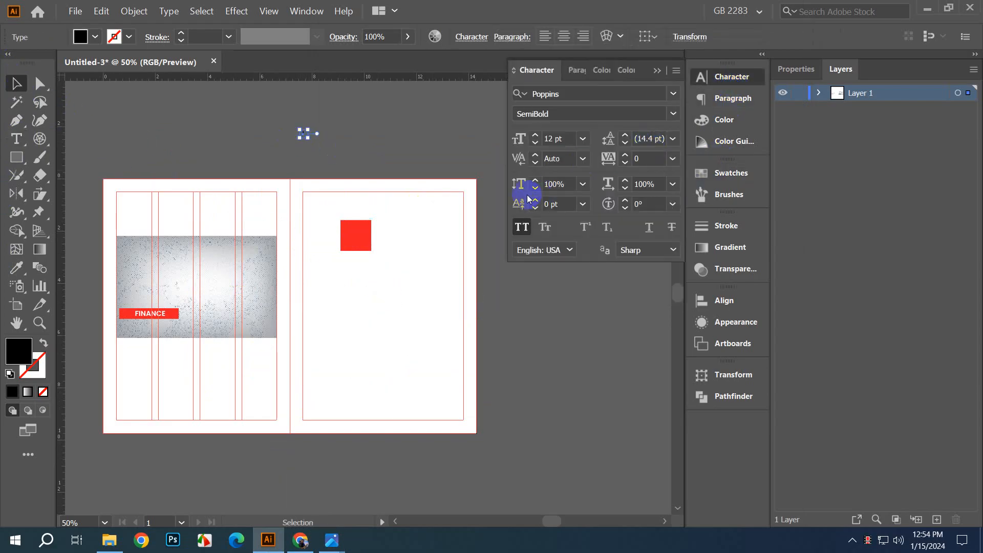
click(335, 148)
Step: Enlarge the letter L to about 80 pt and place it centred inside the red square on the second page
click(303, 133)
drag(309, 138, 395, 343)
scroll(308, 137, up, 2)
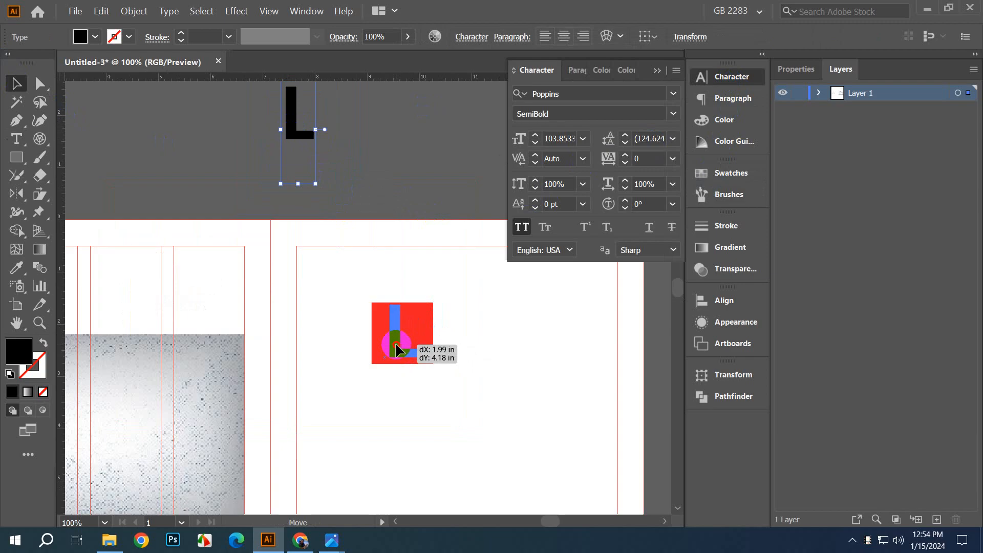
scroll(395, 342, up, 2)
scroll(400, 349, up, 2)
mouse_move(462, 354)
mouse_down()
mouse_move(454, 346)
mouse_move(451, 355)
mouse_up()
scroll(386, 344, down, 2)
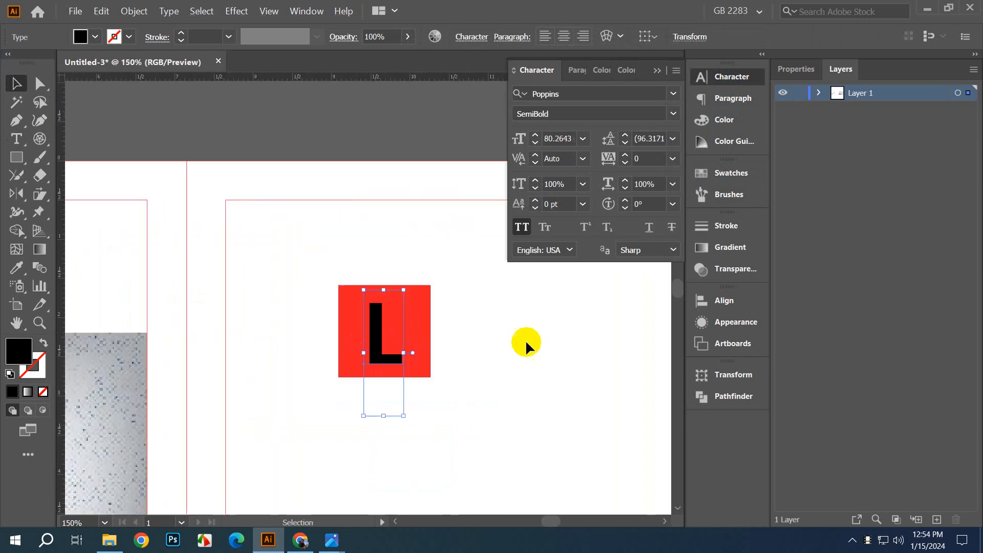
Step: Fill the letter L in the red square with white
click(727, 174)
click(531, 213)
click(354, 106)
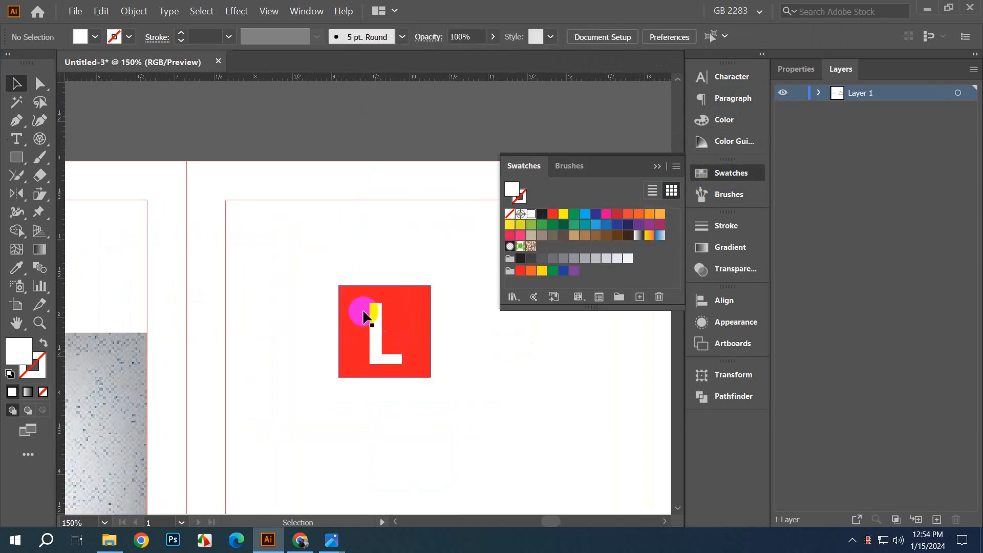
Step: Select the white L together with its red square and move both next to the second page's inner margin
click(378, 311)
shift+click(407, 311)
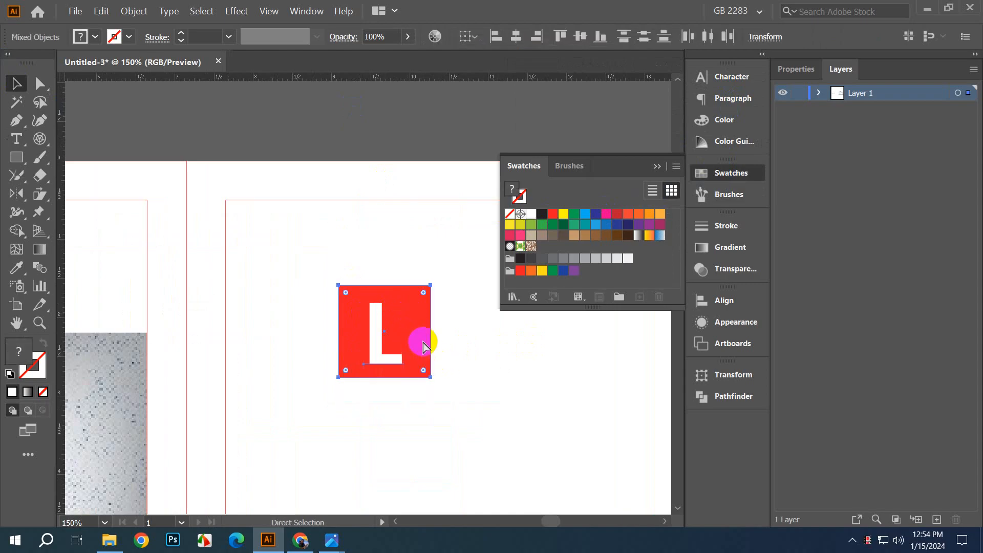
click(357, 153)
drag(406, 314, 298, 321)
click(322, 170)
scroll(321, 170, down, 1)
drag(370, 128, 327, 131)
Step: Add two areas of placeholder text on the second page, one beside the L square and a wider one directly beneath it
click(30, 141)
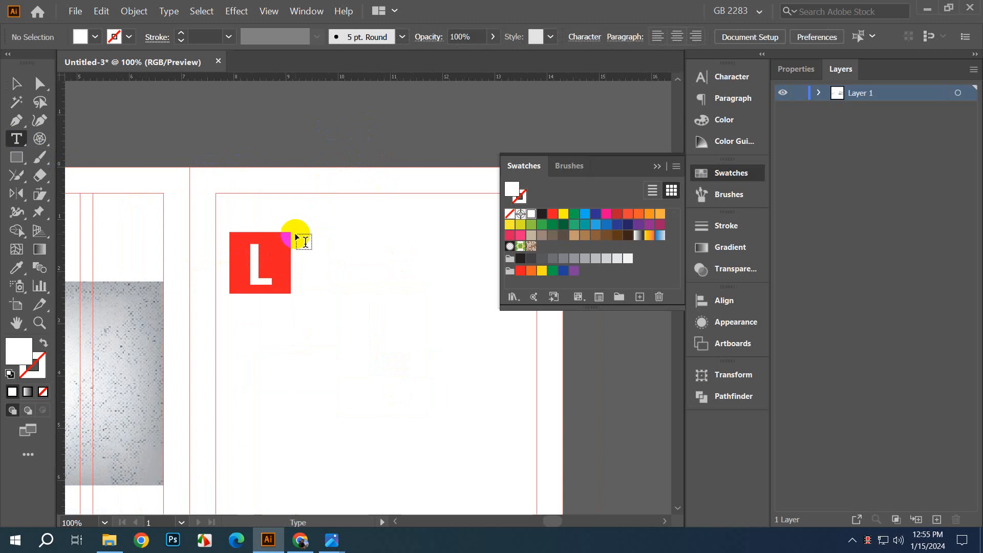
drag(296, 235, 494, 294)
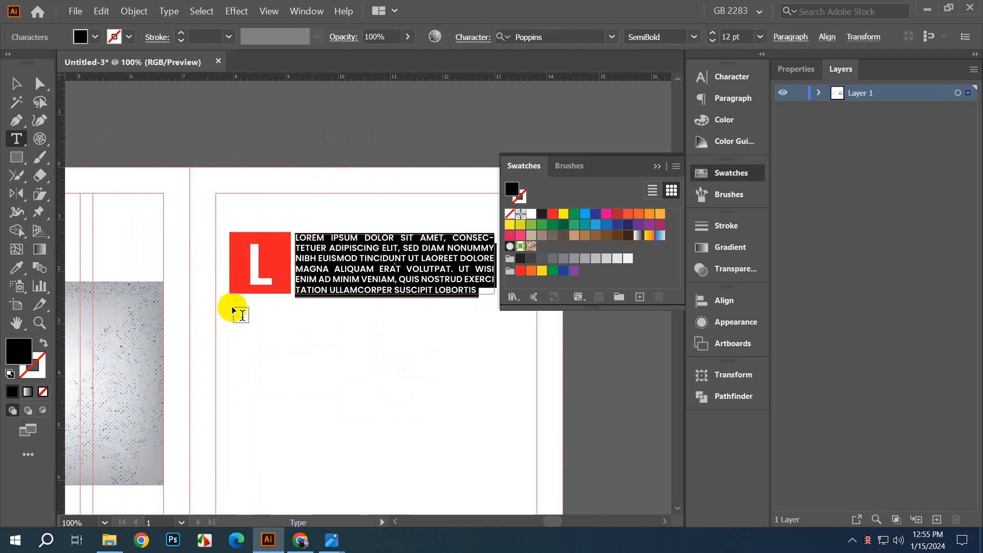
drag(230, 303, 494, 391)
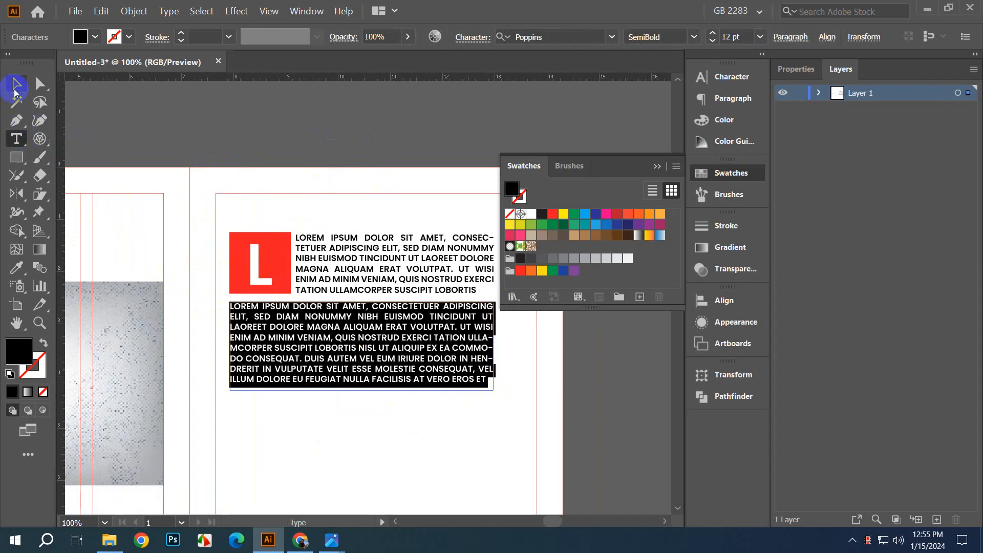
click(16, 87)
click(370, 404)
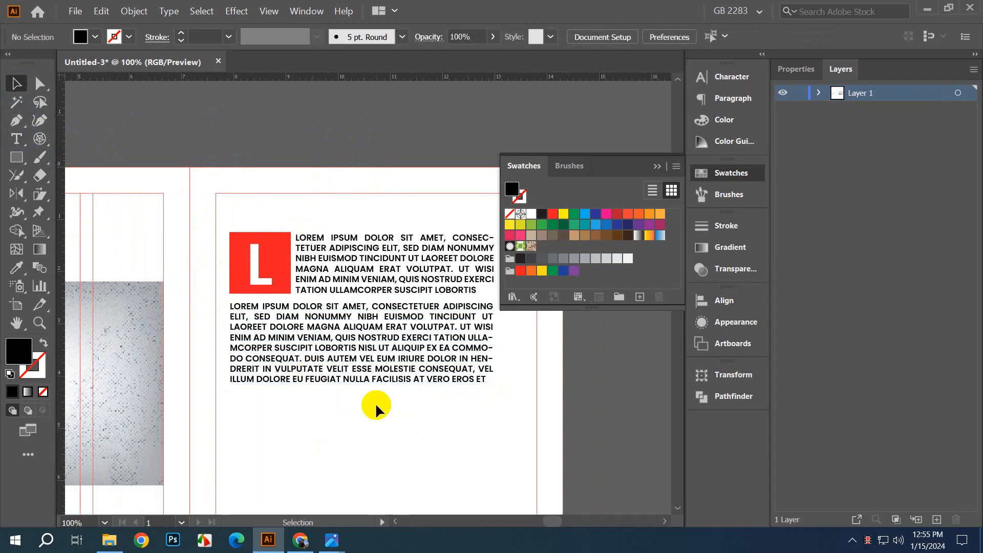
Step: Switch to the Newspaper Template 02 image and examine the first page's masthead and column layout
scroll(376, 403, down, 1)
scroll(376, 402, down, 2)
drag(551, 375, 473, 379)
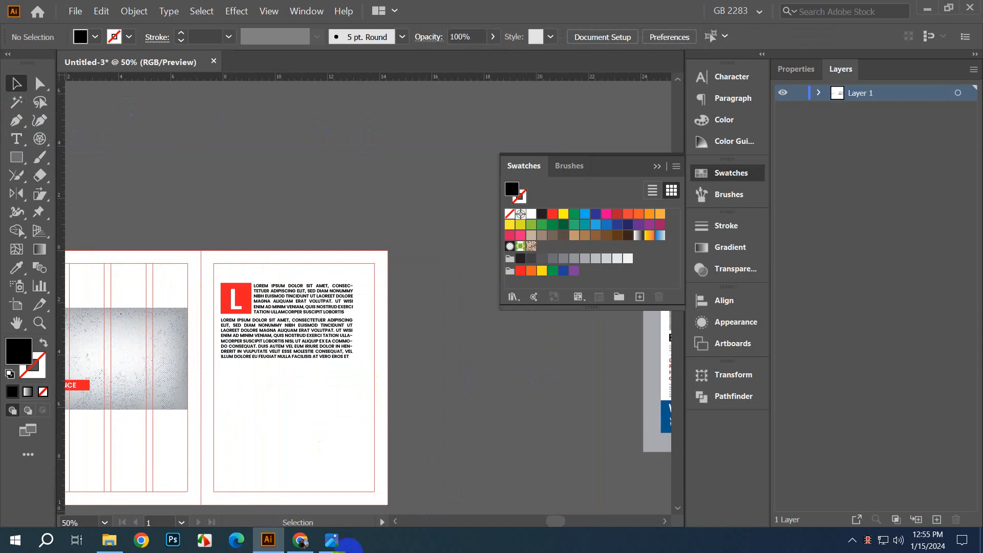
mouse_move(332, 538)
click(408, 480)
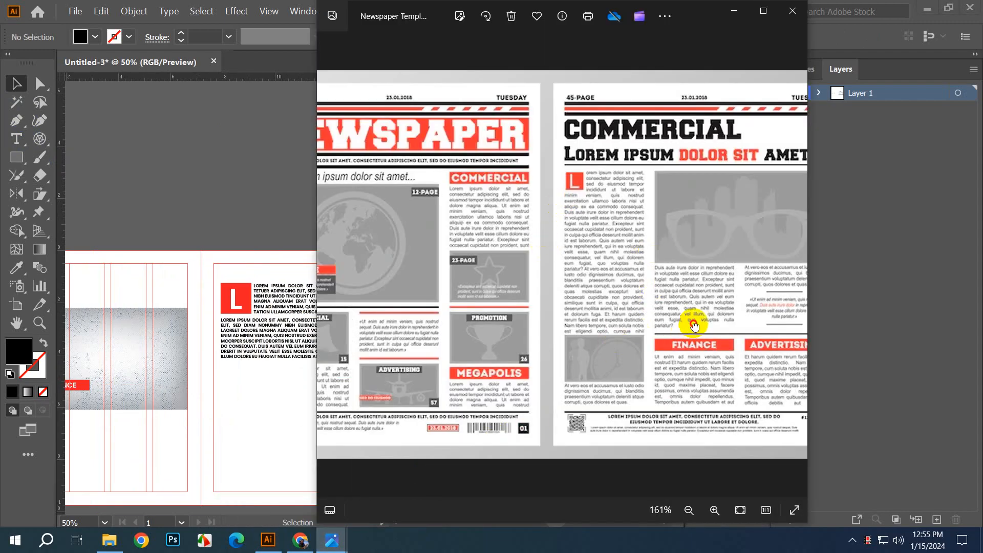
drag(693, 320, 718, 298)
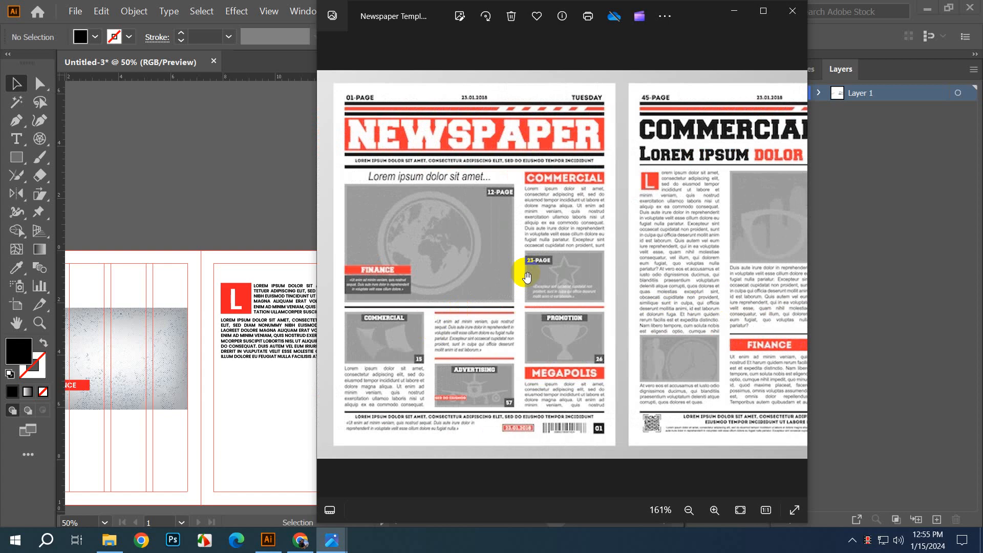
Step: Return to Illustrator and add the text NEWSPAPER as its own text object in the blank area of the second page
click(27, 142)
click(250, 401)
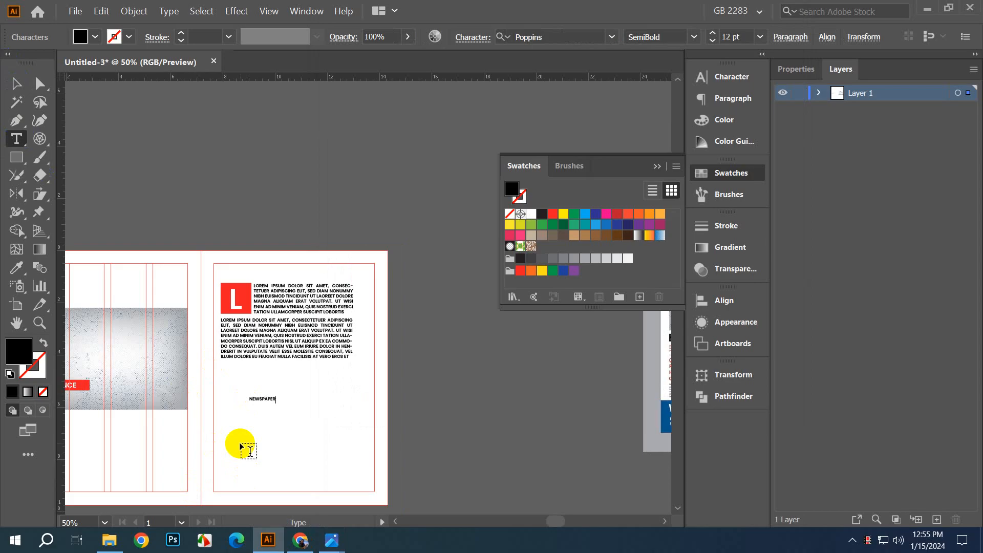
click(14, 87)
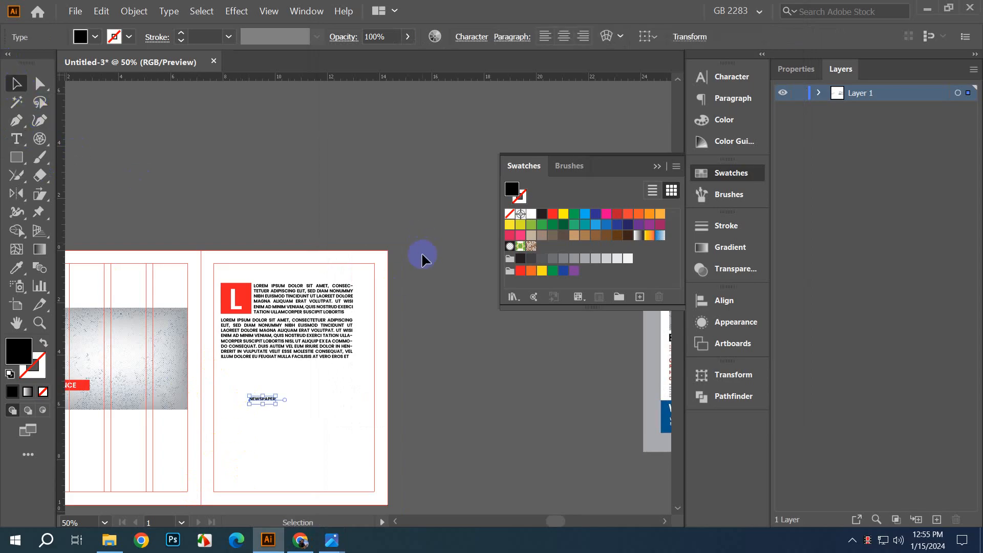
Step: Enlarge the NEWSPAPER text to about three times its size and place it directly beneath the lower placeholder paragraph
scroll(404, 472, up, 2)
drag(169, 384, 274, 385)
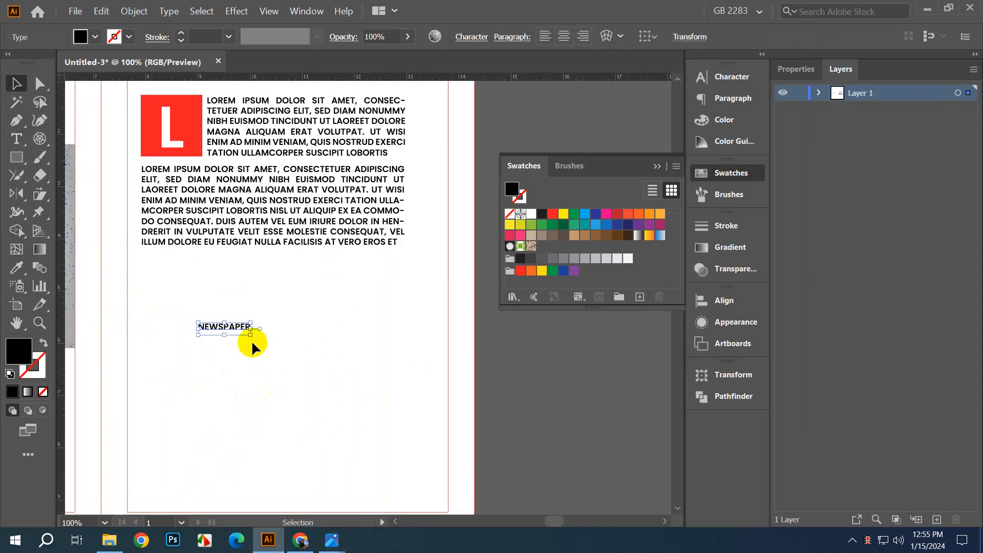
drag(252, 333, 361, 341)
scroll(380, 407, down, 1)
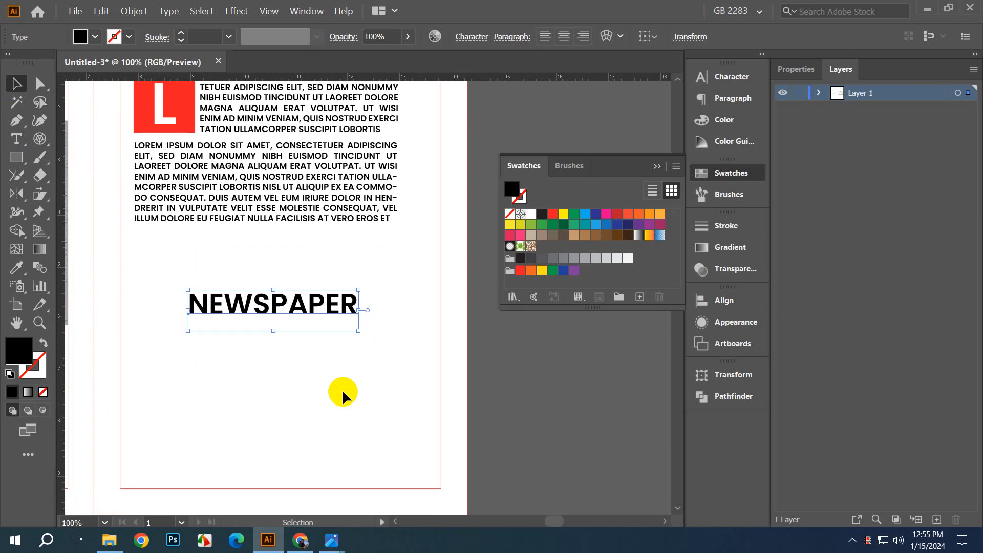
drag(313, 303, 298, 249)
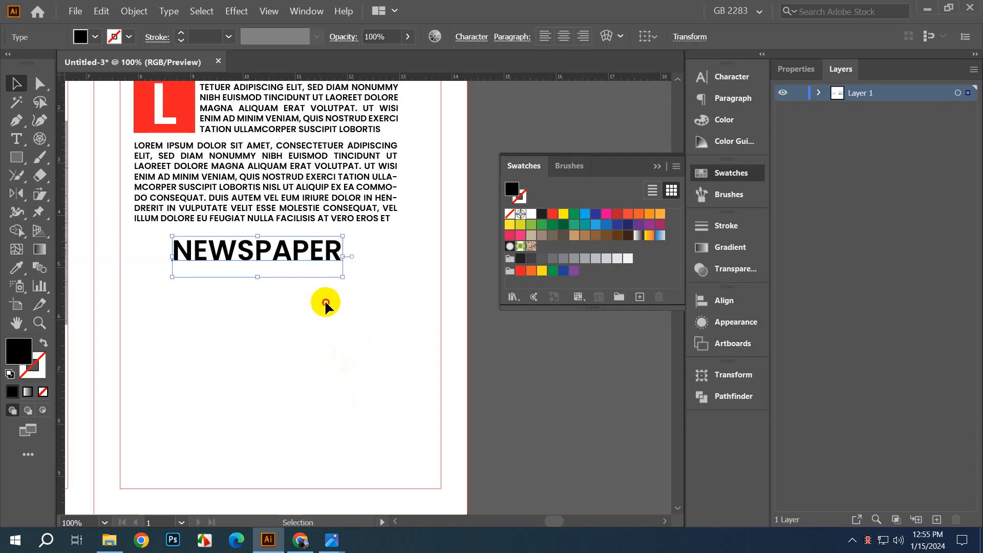
click(325, 303)
Step: Check the first page's NEWSPAPER masthead in the Newspaper Template 02 image again and return to Illustrator
click(333, 541)
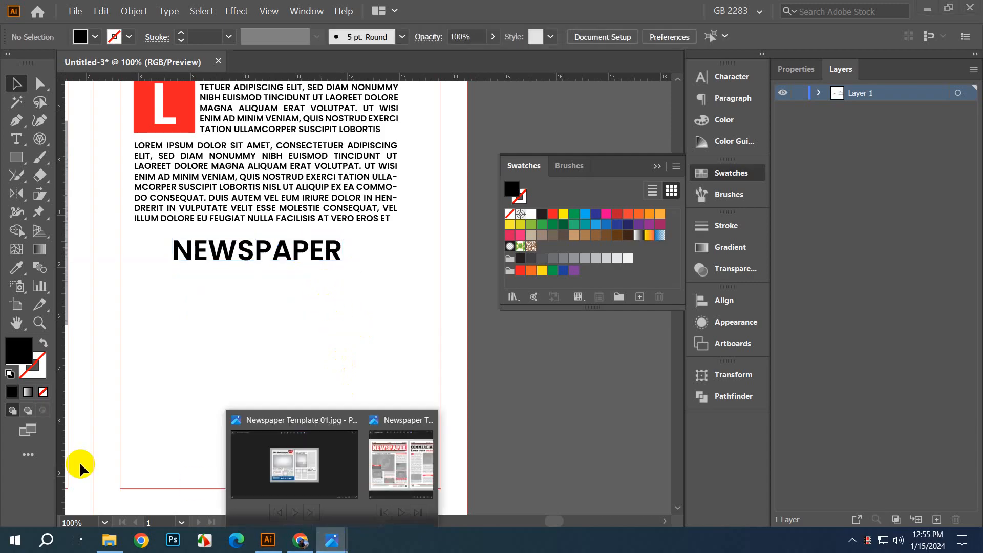
click(390, 461)
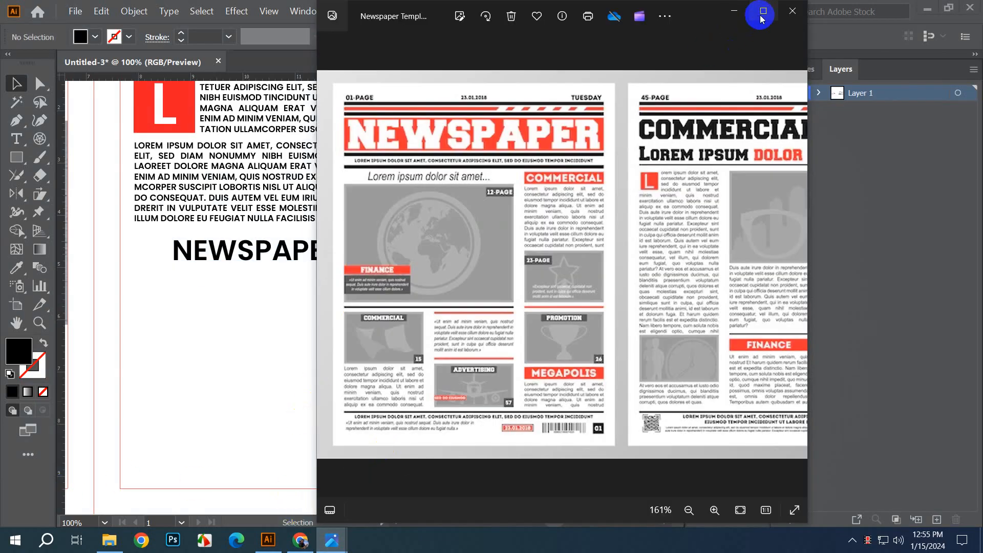
click(735, 11)
Step: Collapse the Swatches panel to clear the workspace beside the spread
scroll(419, 398, down, 4)
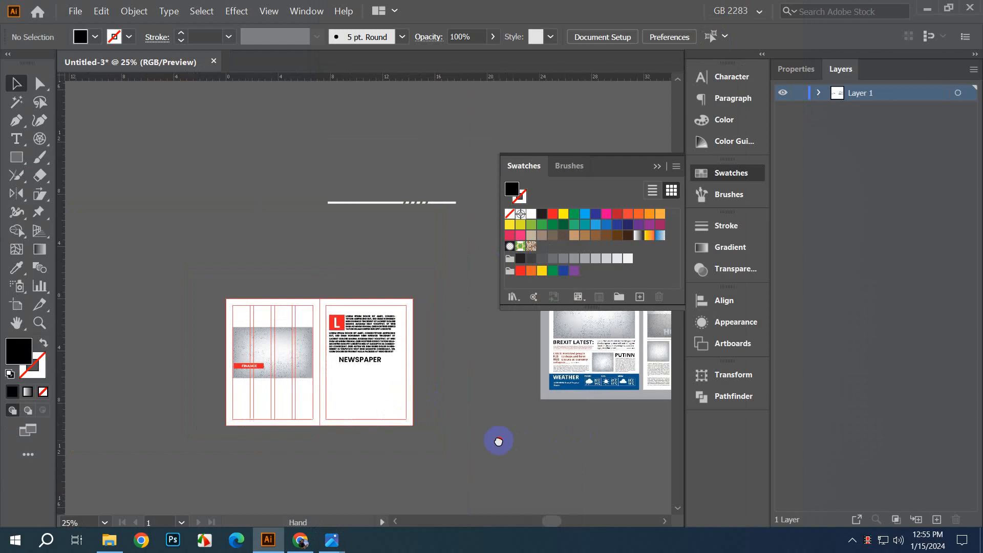
scroll(339, 400, up, 2)
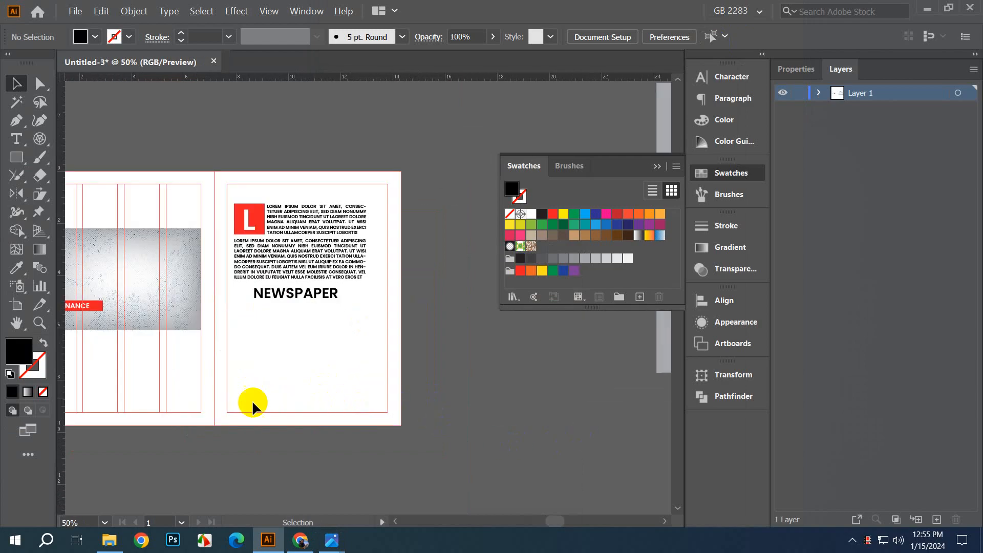
drag(243, 381, 305, 426)
scroll(300, 370, down, 1)
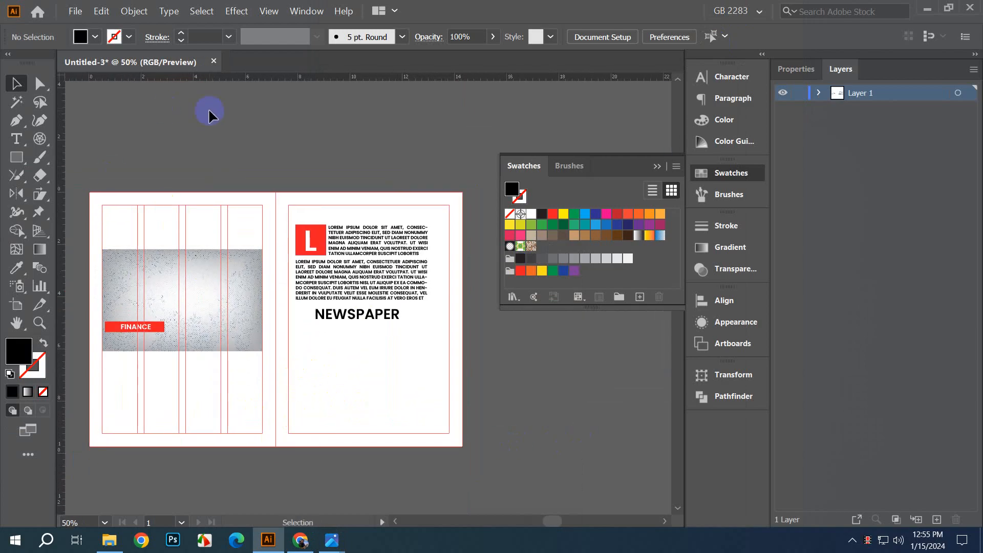
click(658, 166)
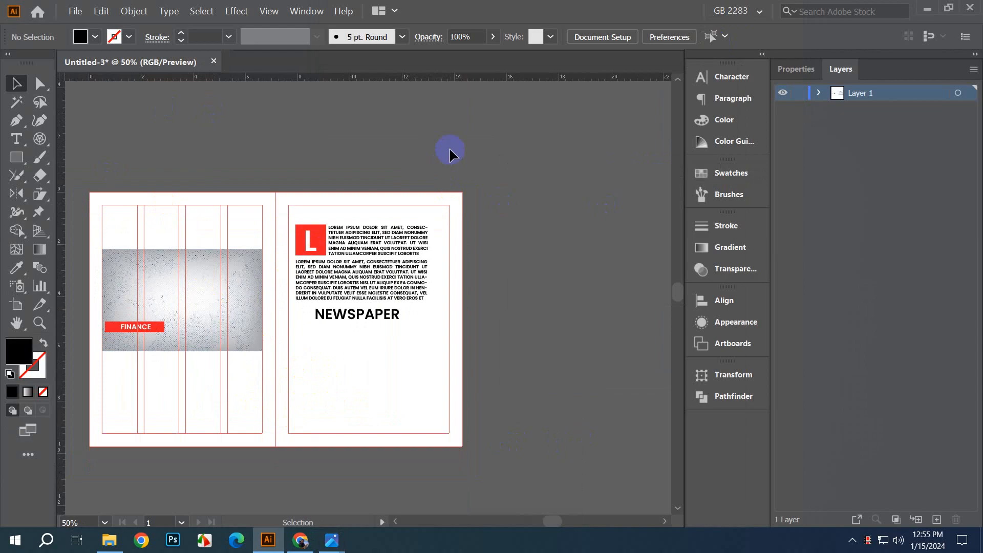